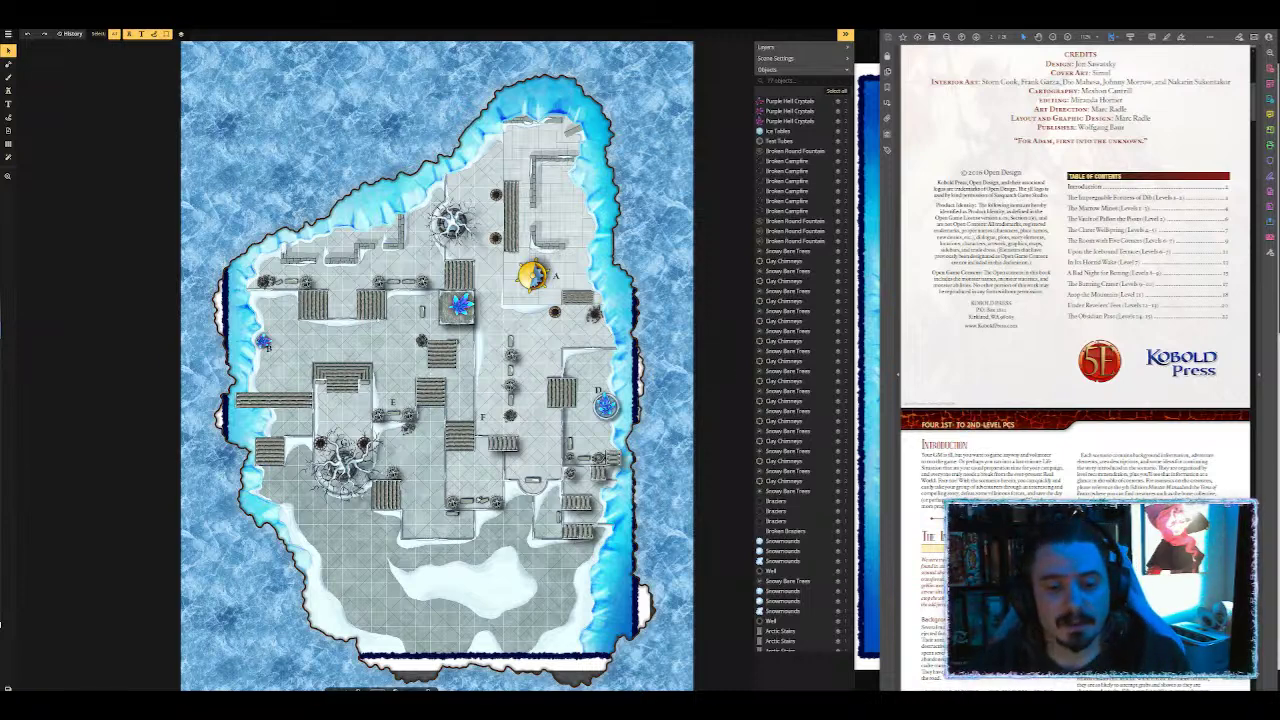
Step: Show the adventure PDF's bookmarks and go to the chapter Upon the Icebound Terrace
{"action": "scroll", "coordinate": [387, 301], "scroll_direction": "up", "scroll_amount": 5}
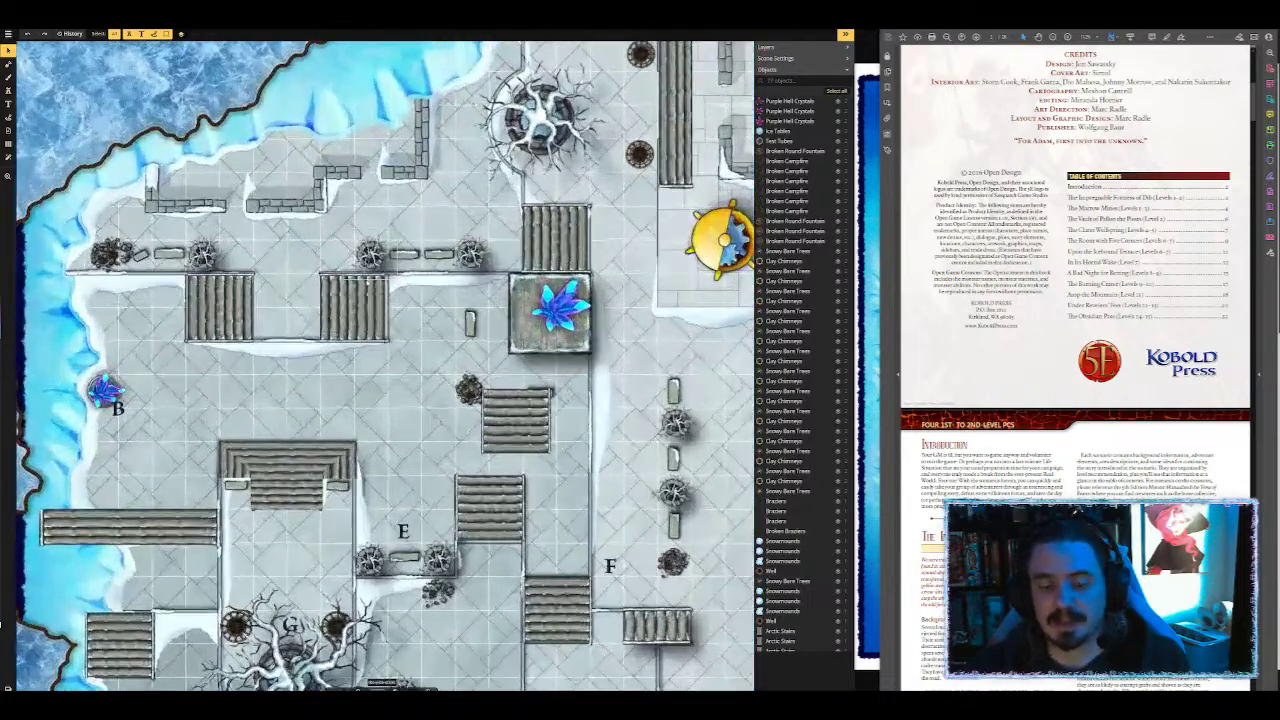
{"action": "scroll", "coordinate": [371, 292], "scroll_direction": "down", "scroll_amount": 3}
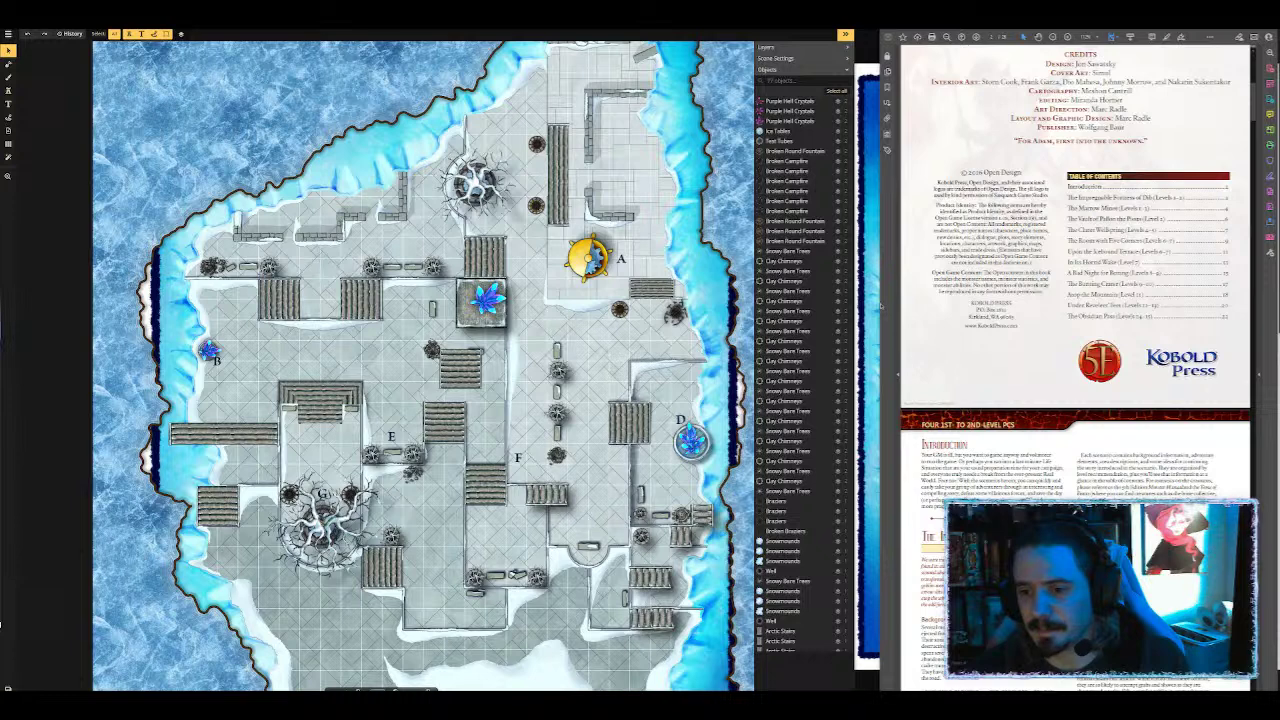
{"action": "scroll", "coordinate": [1075, 250], "scroll_direction": "up", "scroll_amount": 2}
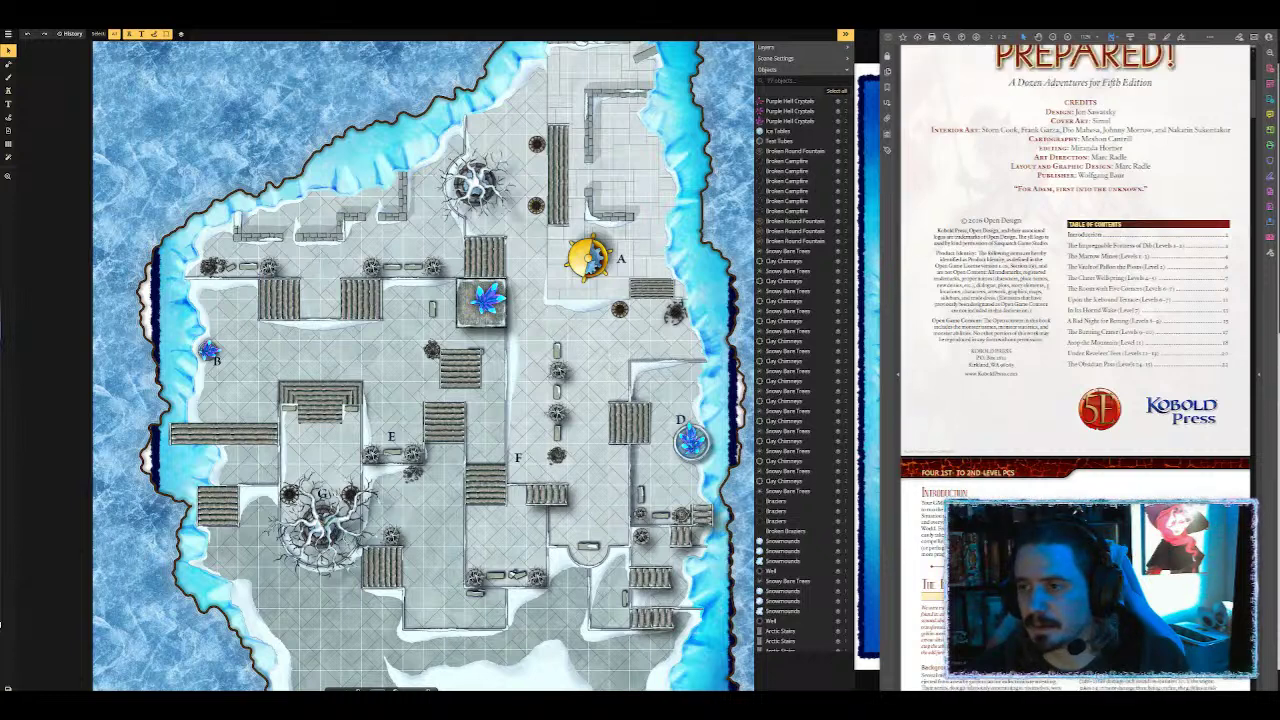
{"action": "scroll", "coordinate": [1075, 250], "scroll_direction": "down", "scroll_amount": 3}
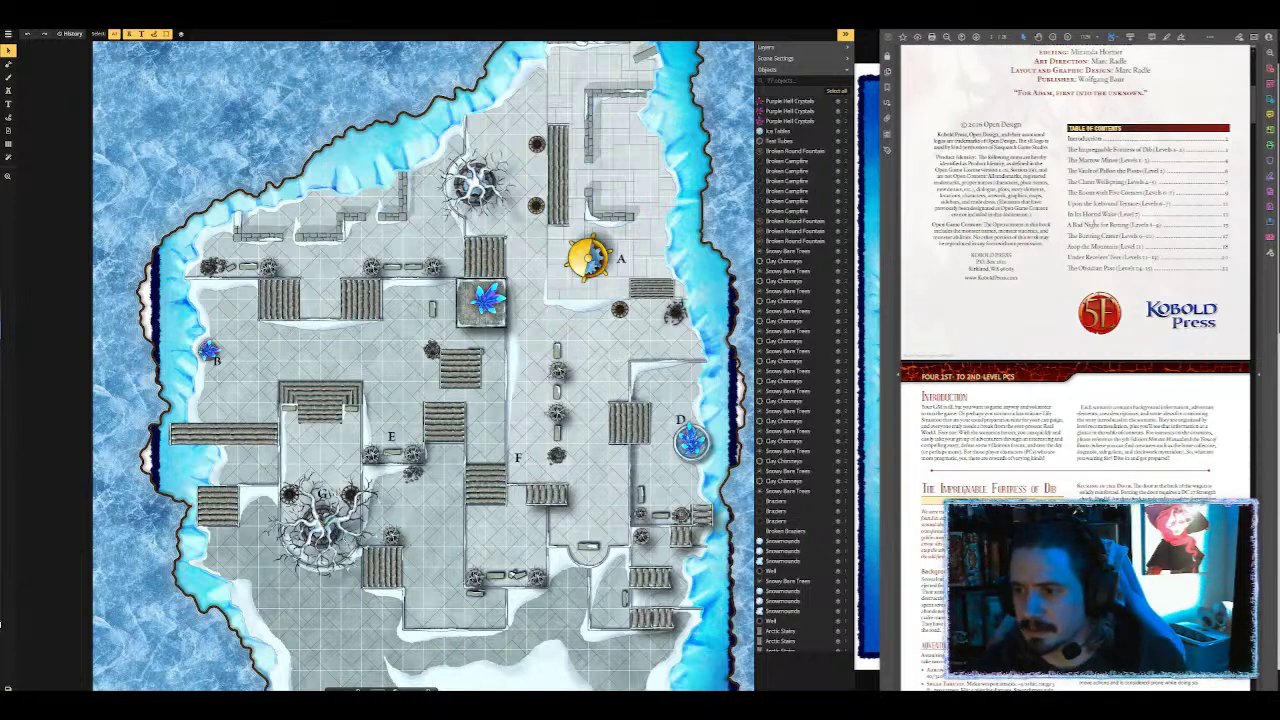
{"action": "scroll", "coordinate": [1020, 213], "scroll_direction": "down", "scroll_amount": 10}
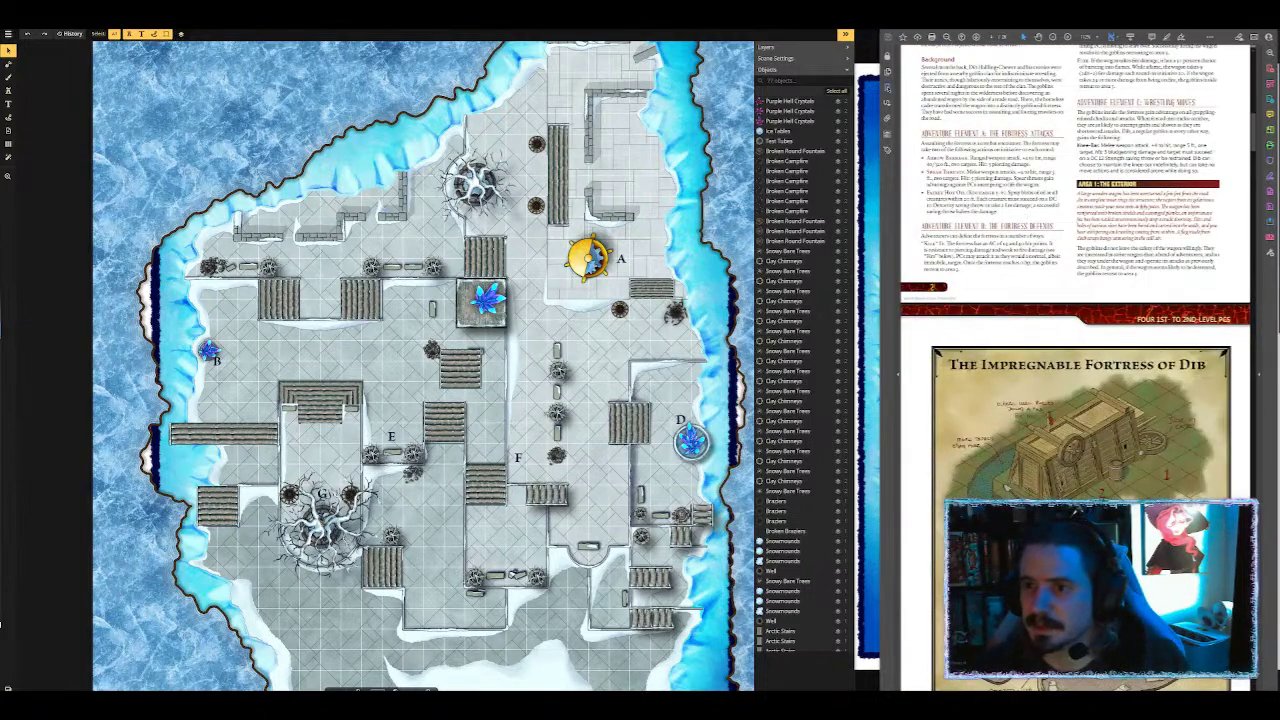
{"action": "key", "text": "F4"}
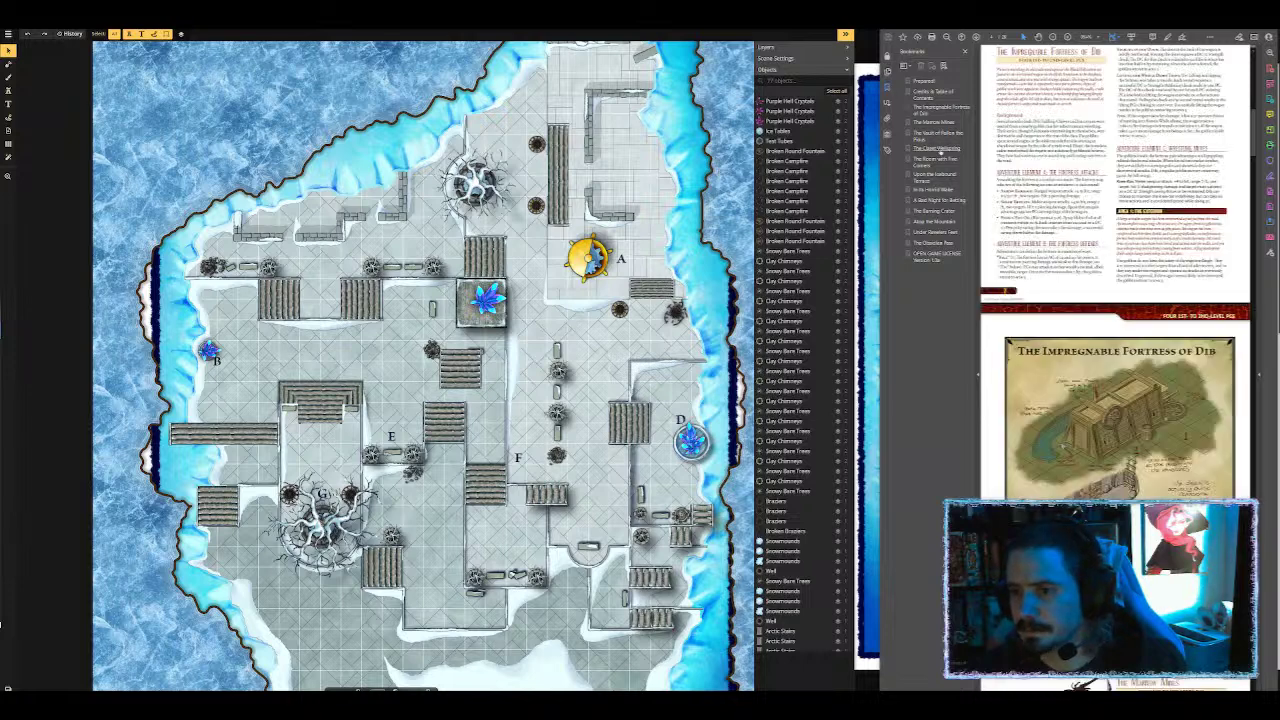
{"action": "left_click", "coordinate": [938, 176]}
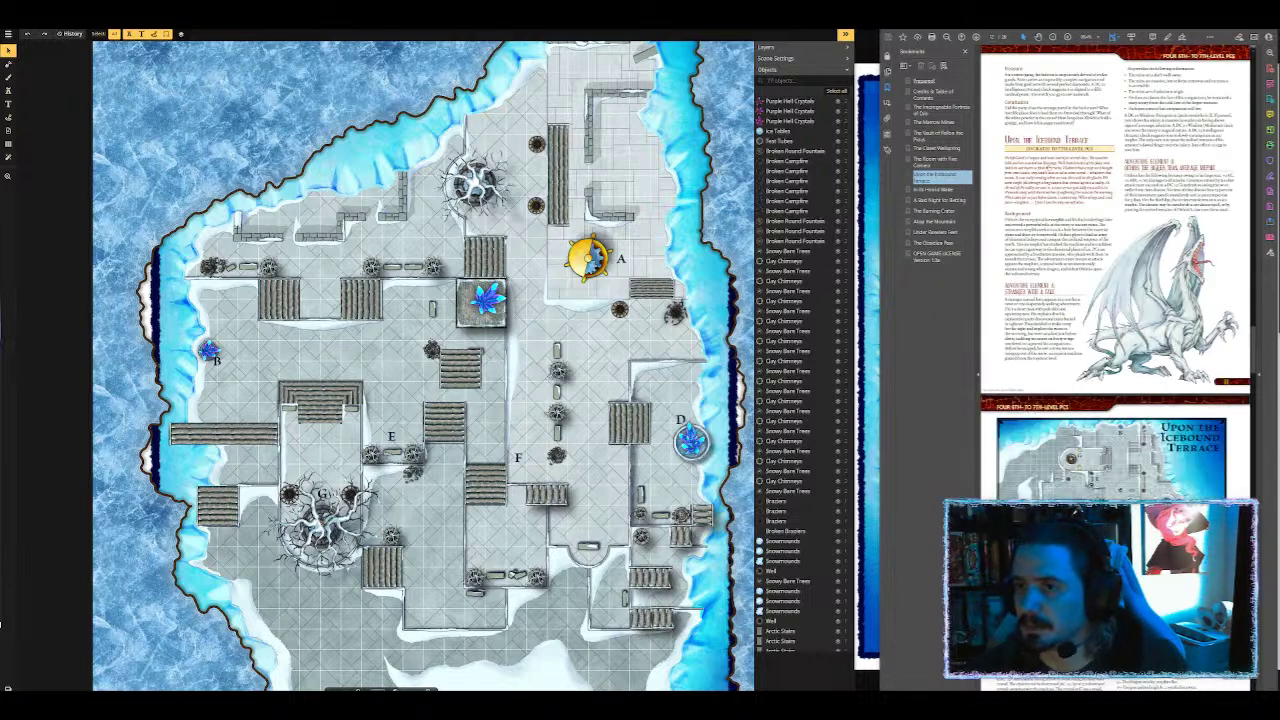
Step: Read the Icebound Terrace chapter, examining its printed map, the map key and the adventure element and area descriptions
{"action": "scroll", "coordinate": [1069, 262], "scroll_direction": "up", "scroll_amount": 1}
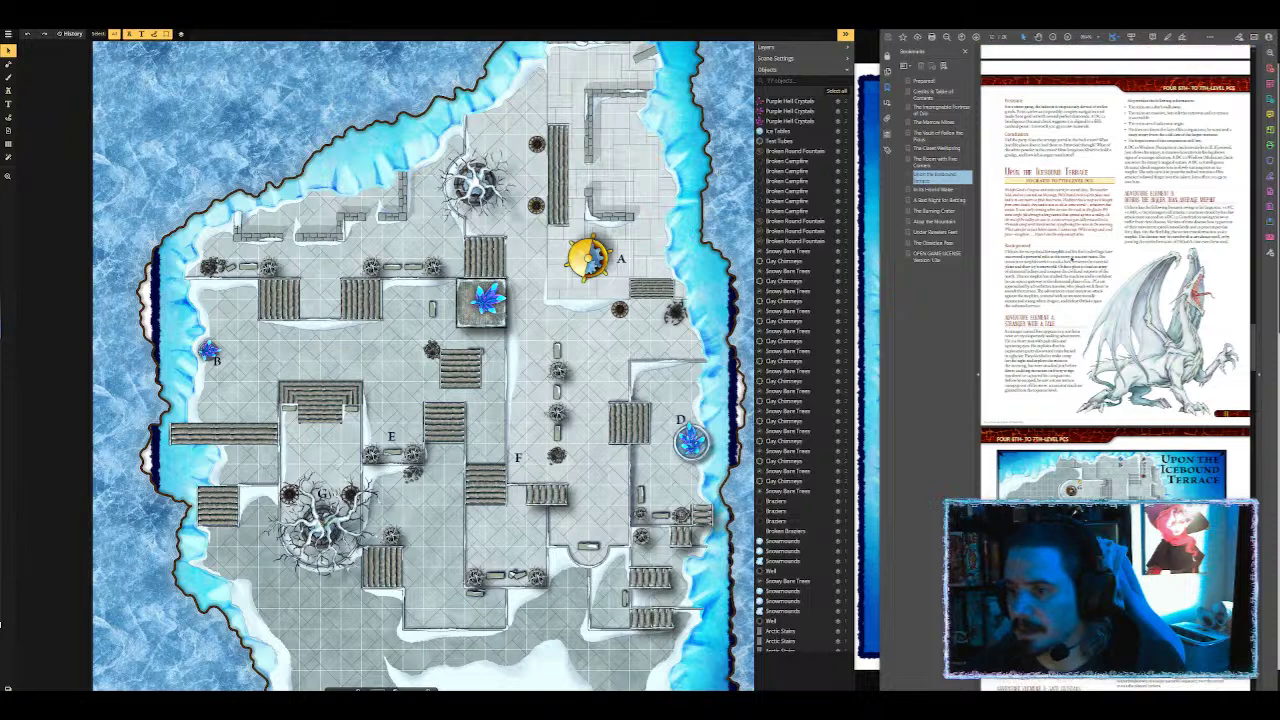
{"action": "scroll", "coordinate": [1070, 252], "scroll_direction": "down", "scroll_amount": 3}
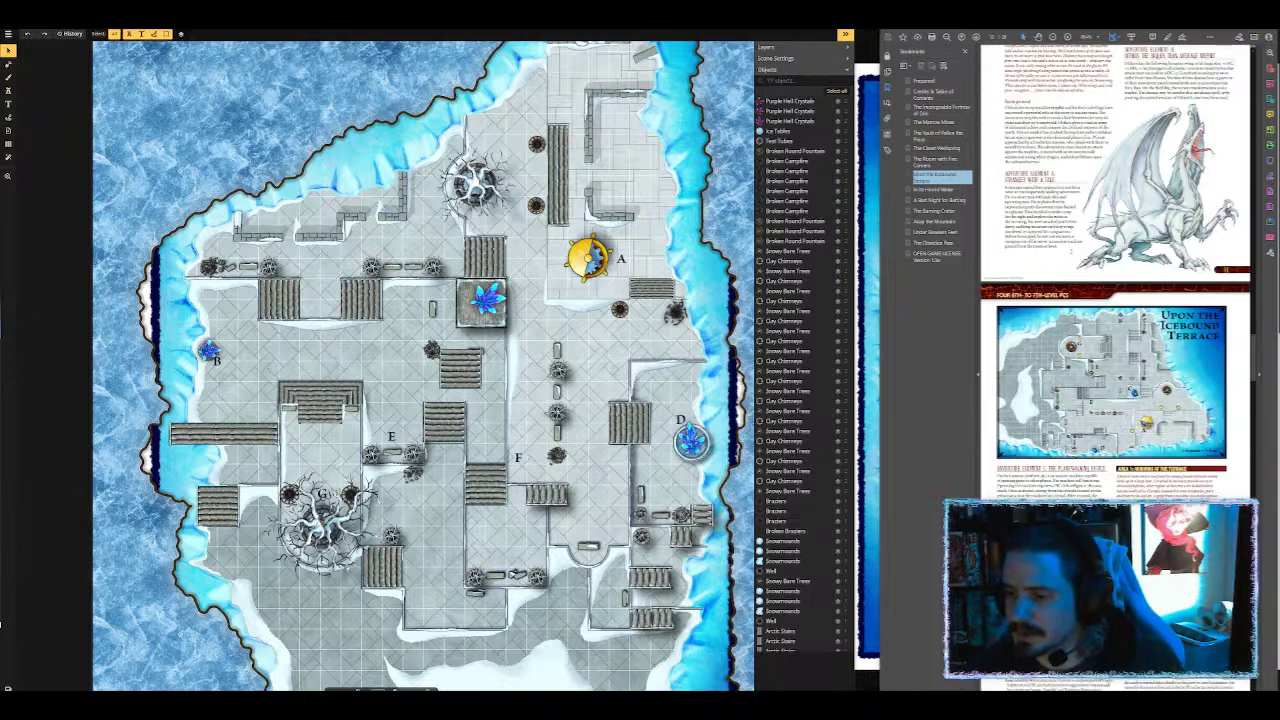
{"action": "scroll", "coordinate": [1116, 300], "scroll_direction": "down", "scroll_amount": 1}
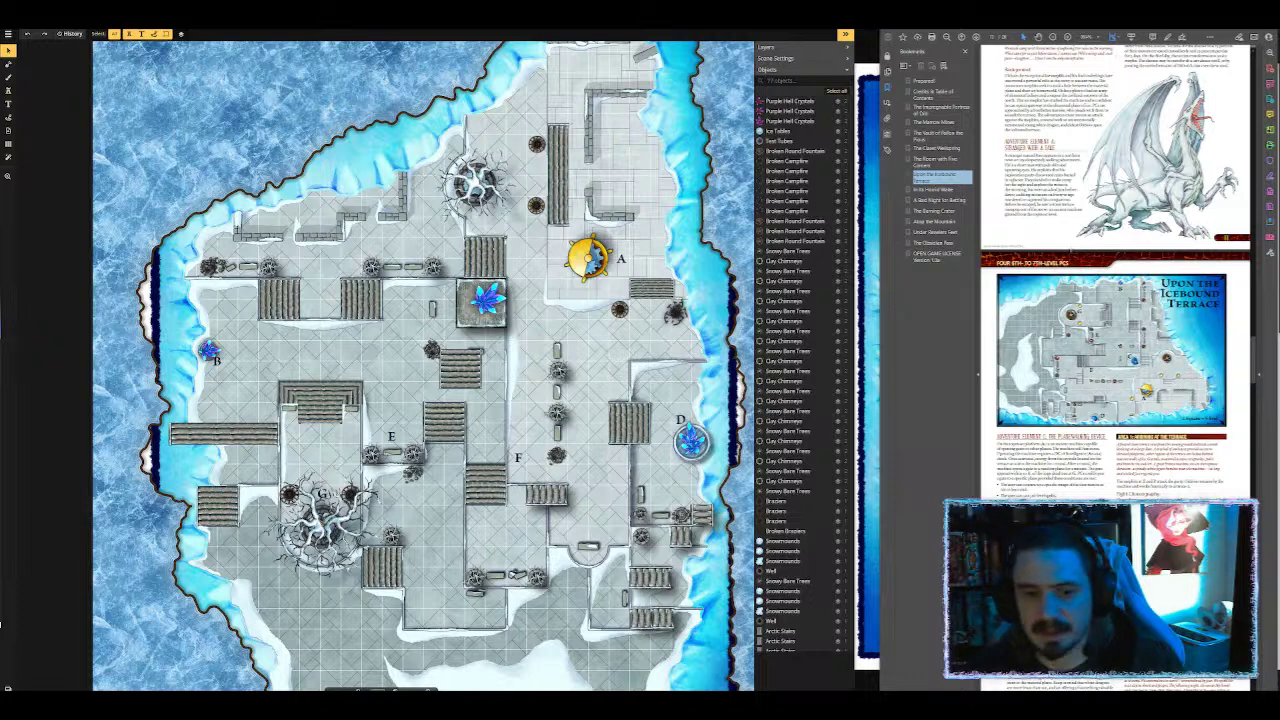
{"action": "scroll", "coordinate": [1116, 300], "scroll_direction": "down", "scroll_amount": 1}
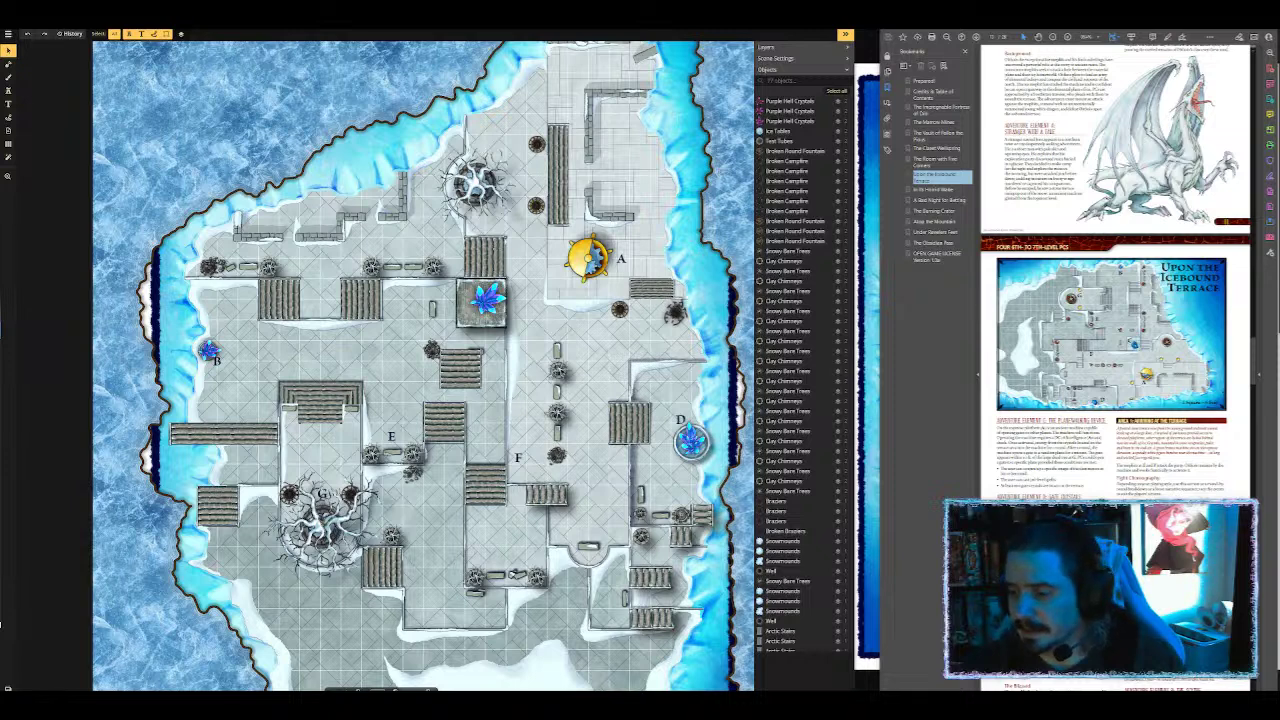
{"action": "scroll", "coordinate": [1116, 300], "scroll_direction": "down", "scroll_amount": 1}
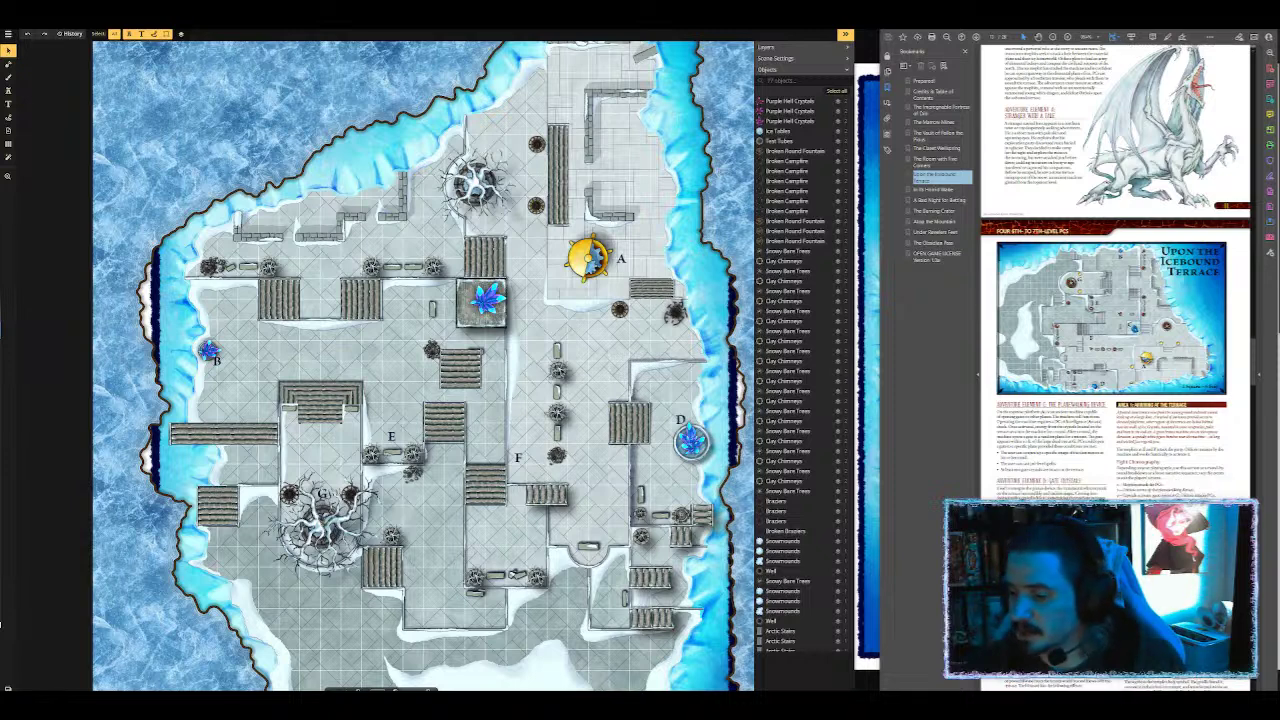
{"action": "scroll", "coordinate": [1116, 300], "scroll_direction": "down", "scroll_amount": 3}
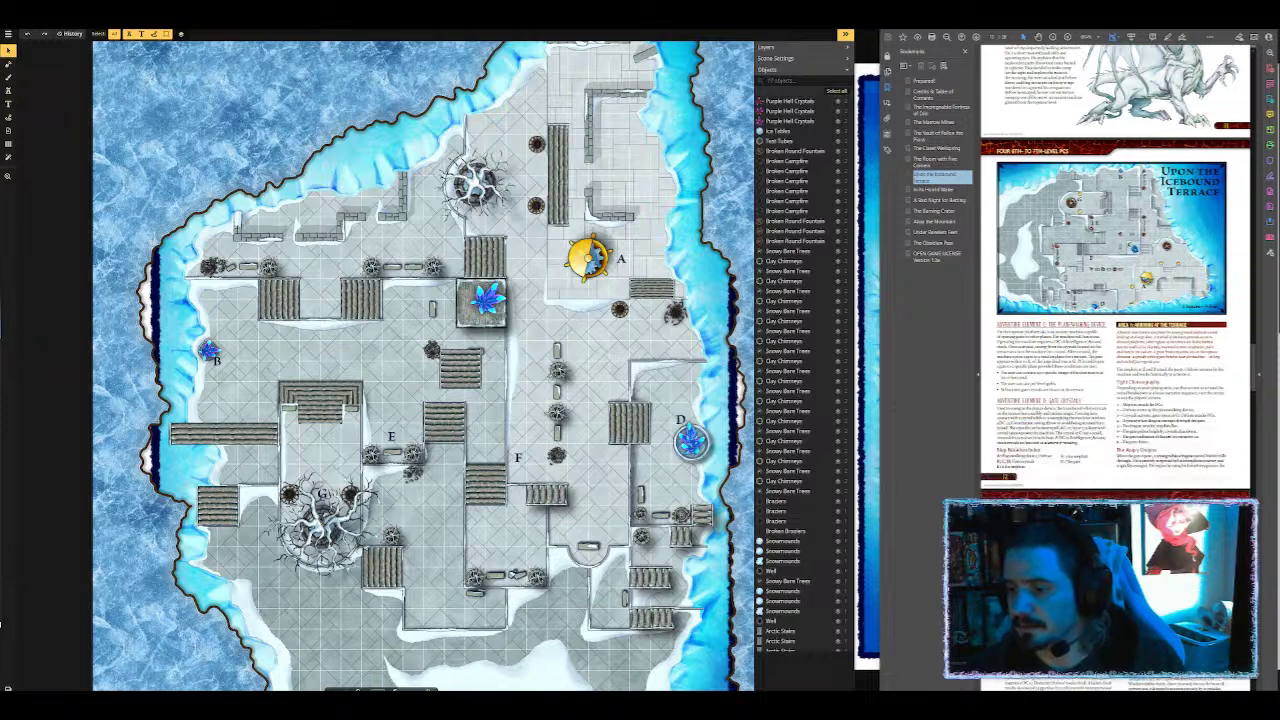
{"action": "scroll", "coordinate": [1116, 300], "scroll_direction": "down", "scroll_amount": 10}
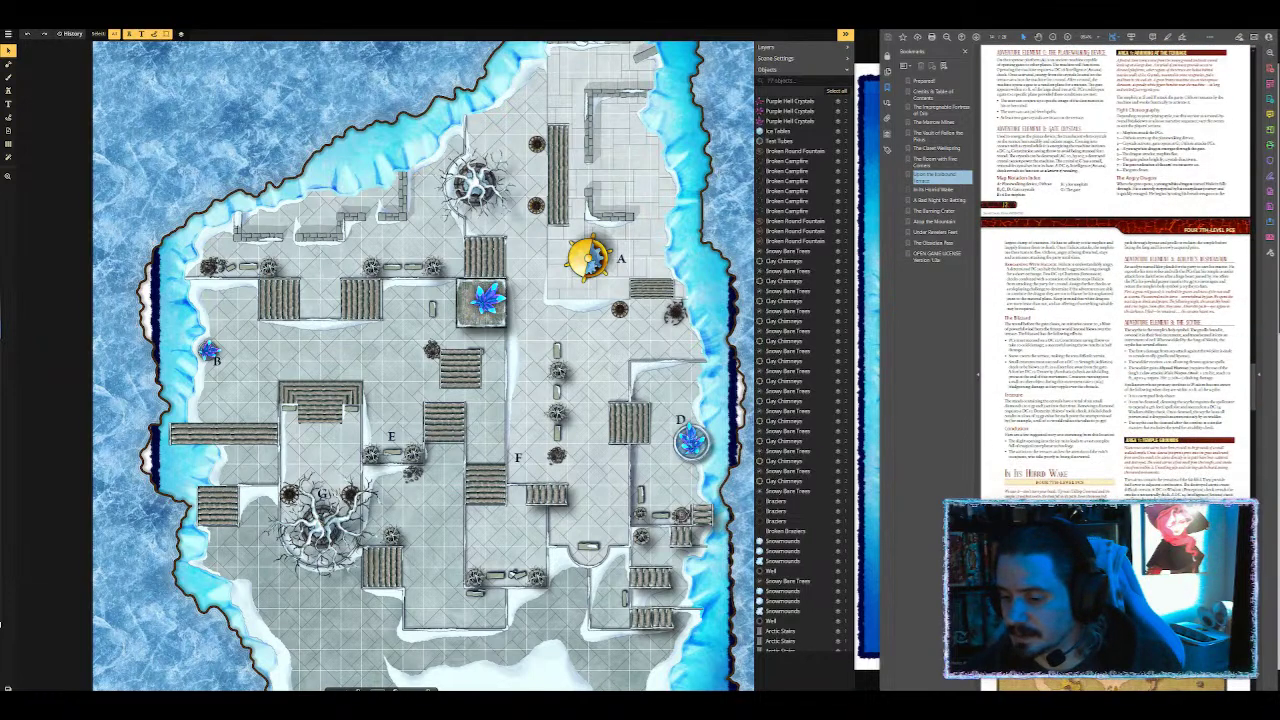
{"action": "scroll", "coordinate": [1103, 210], "scroll_direction": "up", "scroll_amount": 4}
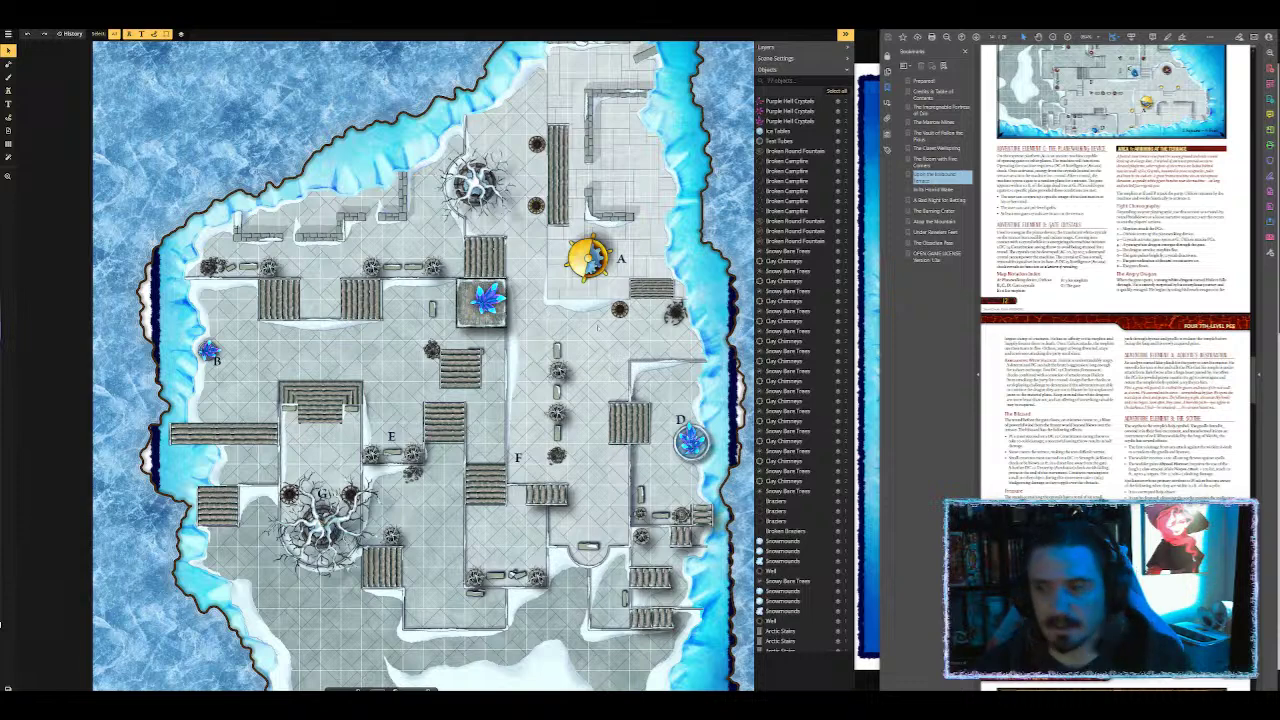
{"action": "scroll", "coordinate": [1115, 250], "scroll_direction": "up", "scroll_amount": 1}
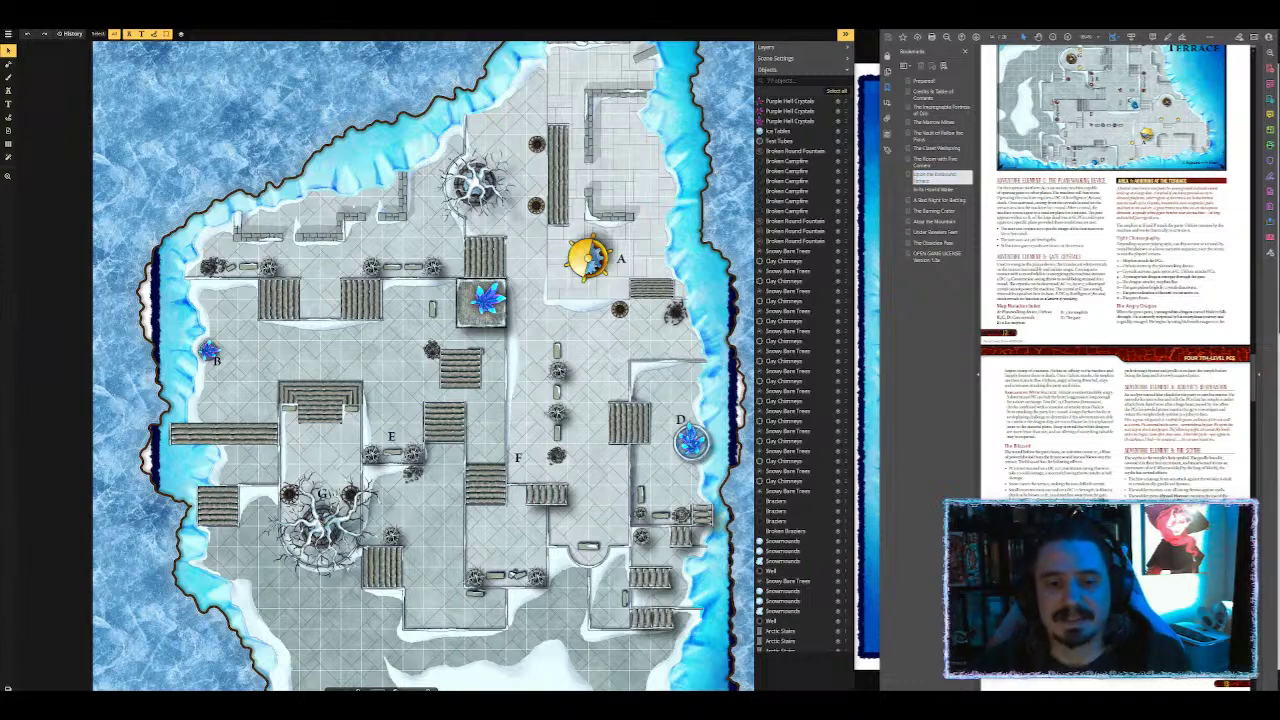
Step: Inspect the recreated terrace battlemap from the ruins at its narrow end to the snowfield, including the stairs, trees and lettered locations
{"action": "scroll", "coordinate": [480, 265], "scroll_direction": "down", "scroll_amount": 1}
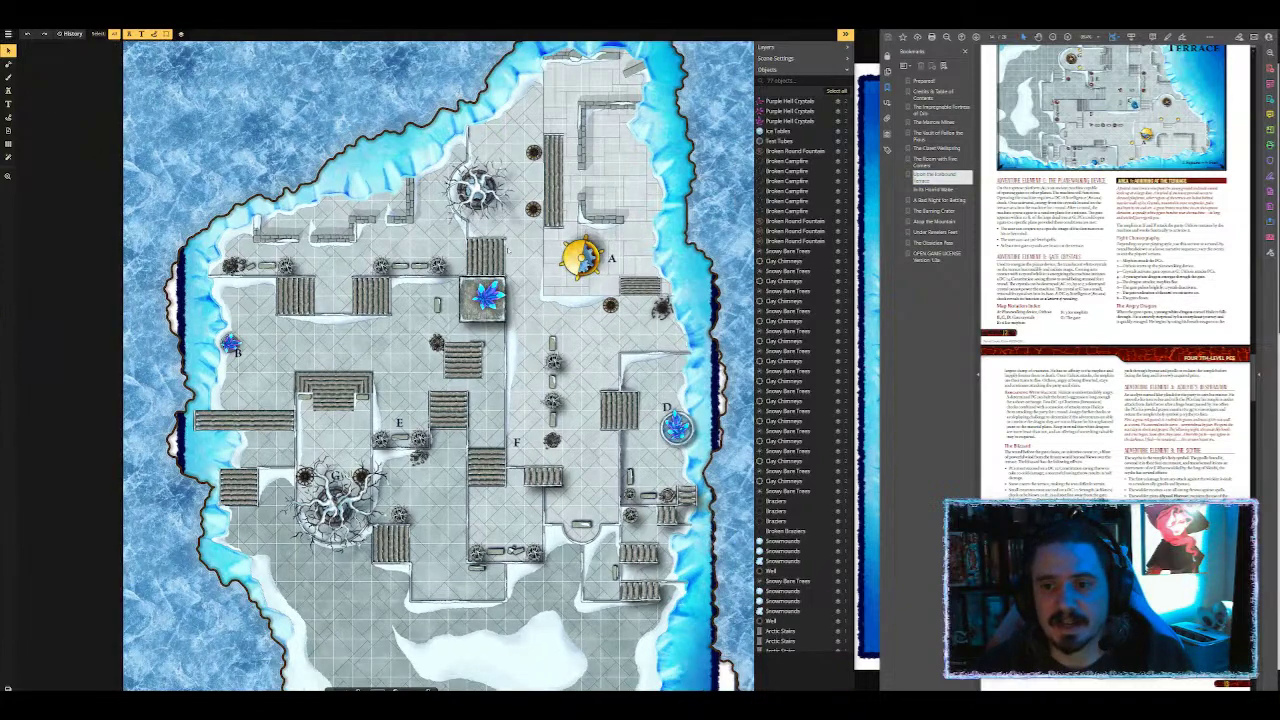
{"action": "scroll", "coordinate": [522, 260], "scroll_direction": "up", "scroll_amount": 3}
{"action": "scroll", "coordinate": [400, 243], "scroll_direction": "down", "scroll_amount": 2}
{"action": "right_click", "coordinate": [415, 244]}
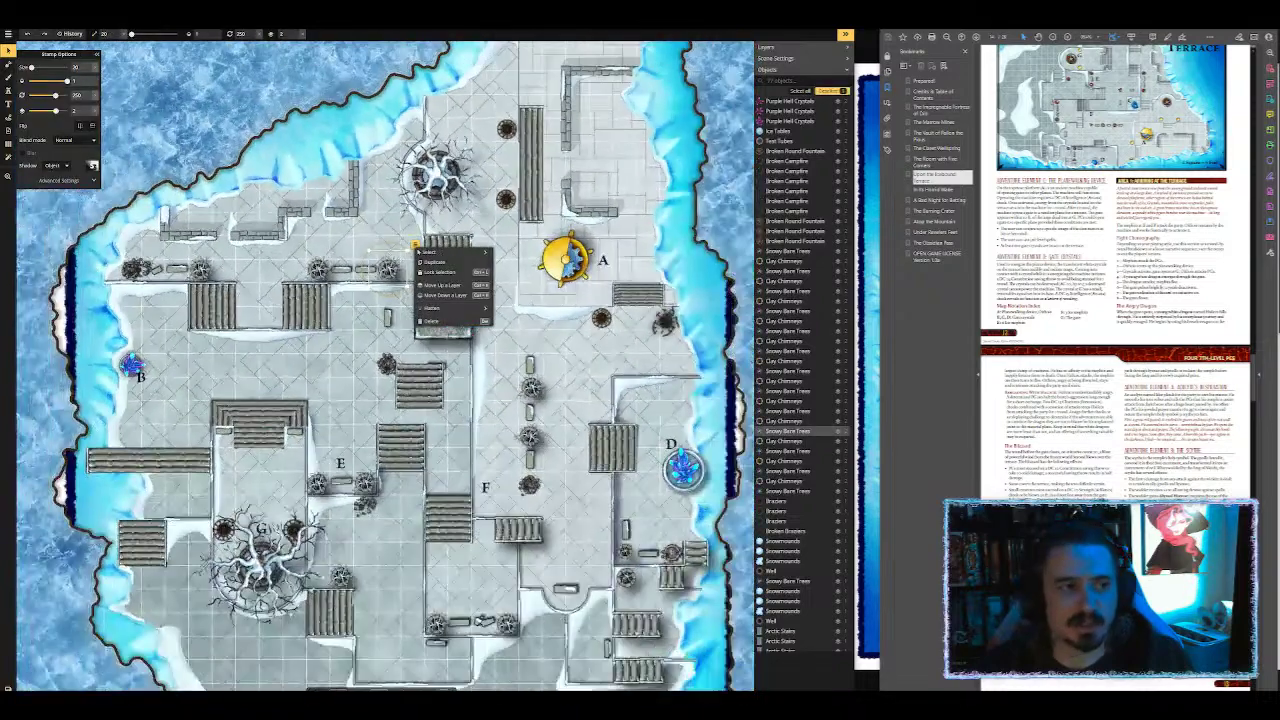
{"action": "scroll", "coordinate": [416, 242], "scroll_direction": "down", "scroll_amount": 1}
{"action": "left_click", "coordinate": [434, 237]}
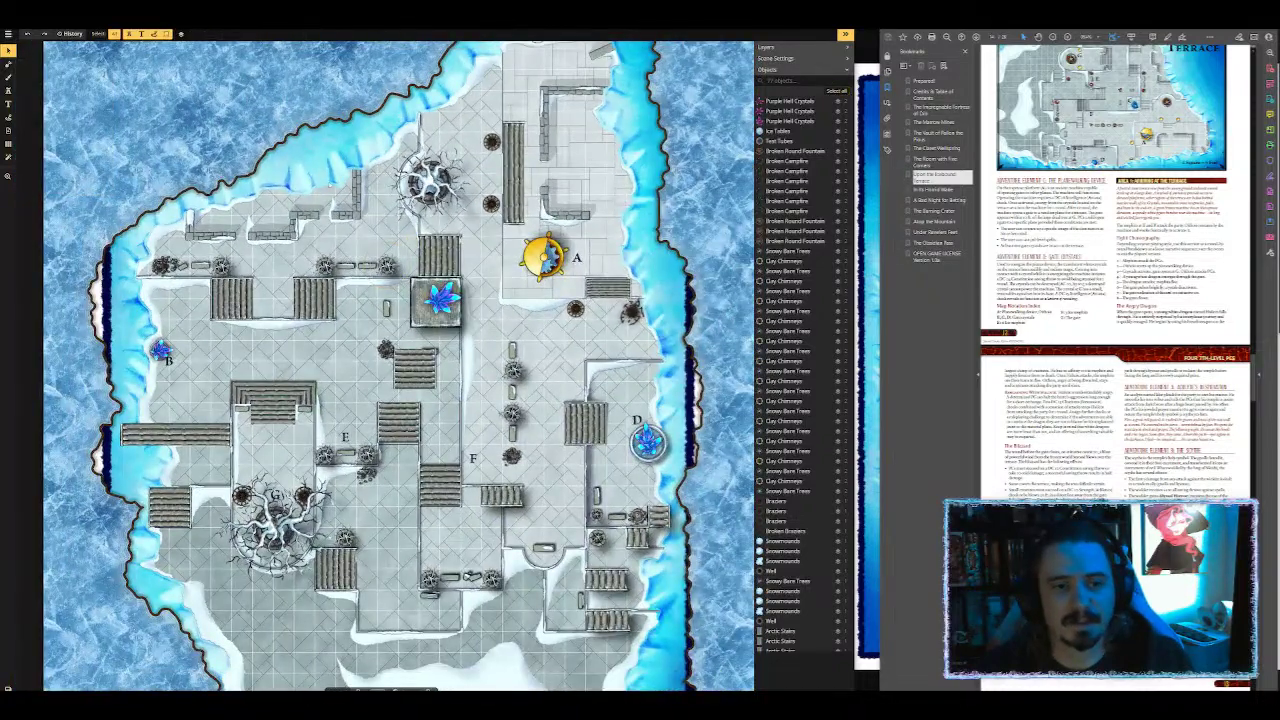
{"action": "scroll", "coordinate": [335, 256], "scroll_direction": "up", "scroll_amount": 1}
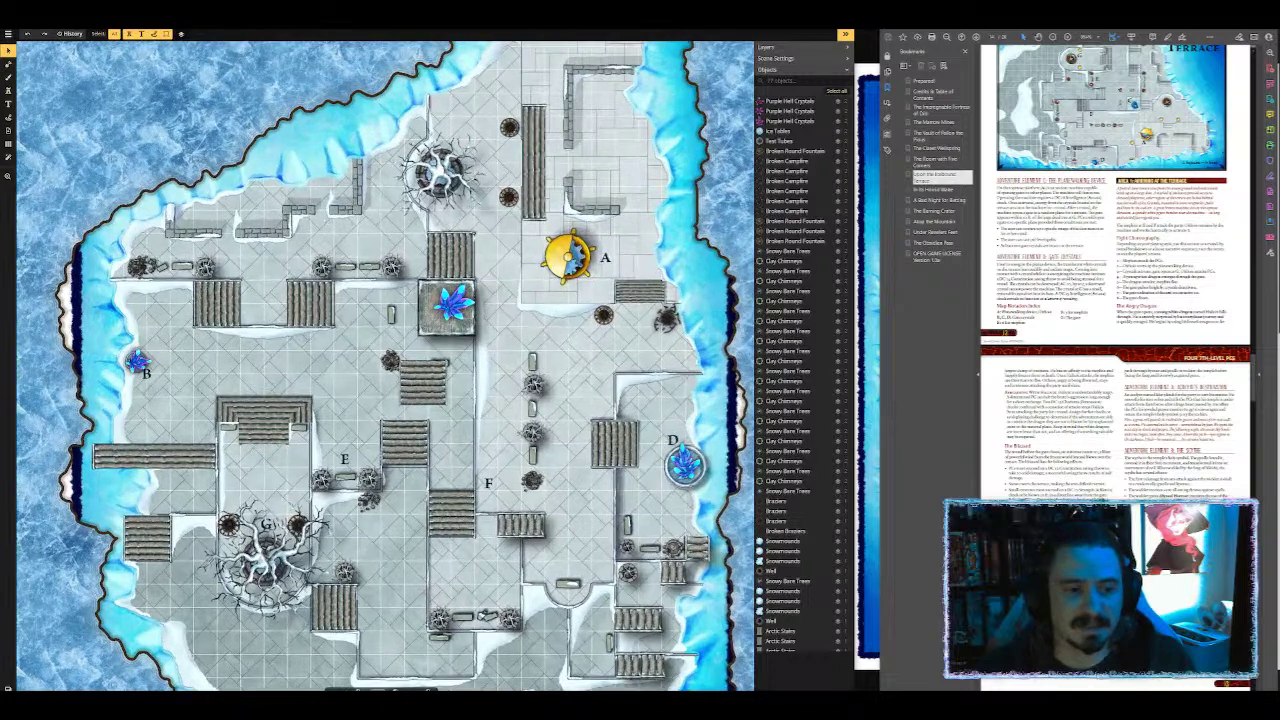
{"action": "key", "text": "space"}
{"action": "left_click_drag", "start_coordinate": [288, 230], "coordinate": [367, 135]}
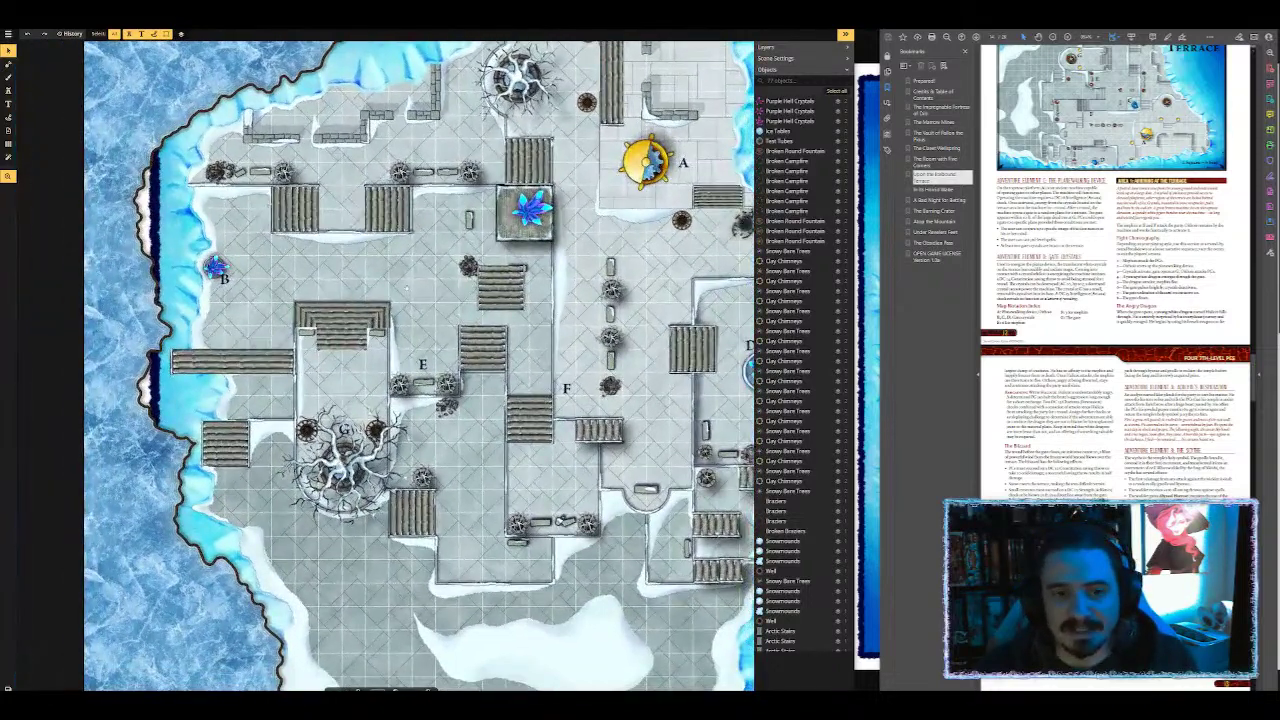
{"action": "left_click", "coordinate": [475, 275]}
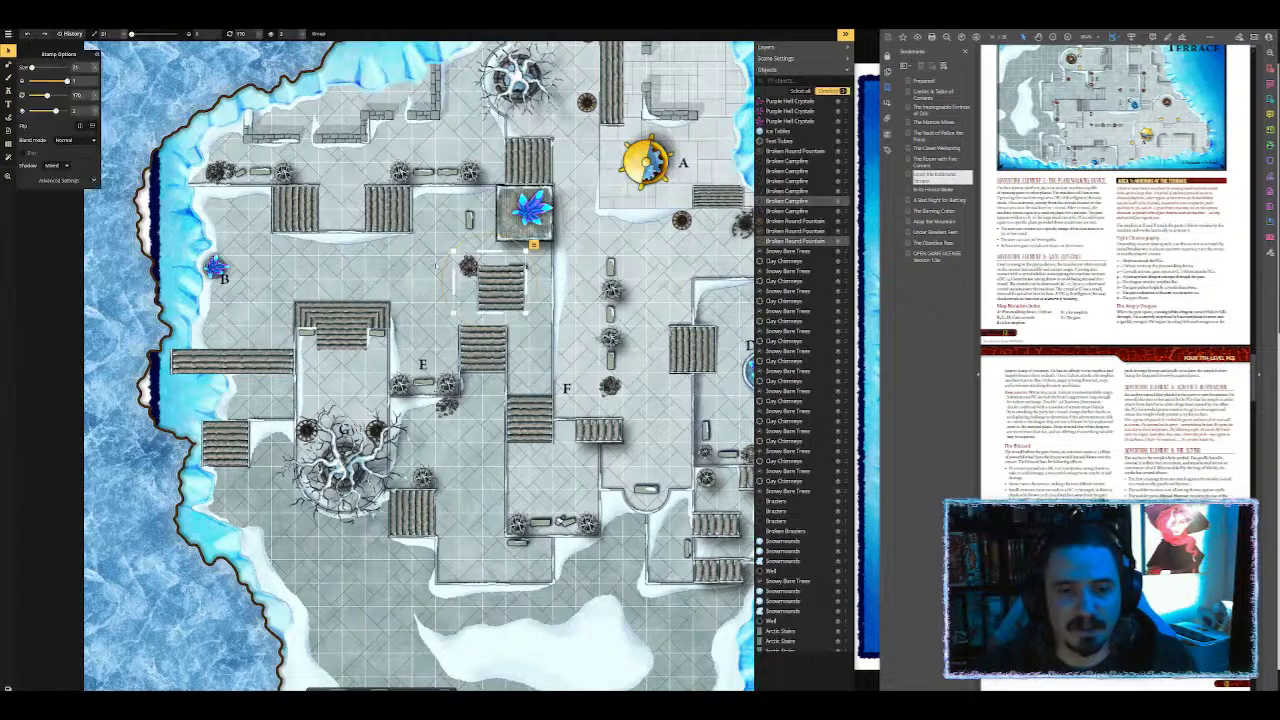
{"action": "left_click", "coordinate": [437, 267]}
{"action": "key", "text": "space"}
{"action": "left_click_drag", "start_coordinate": [443, 274], "coordinate": [345, 521]}
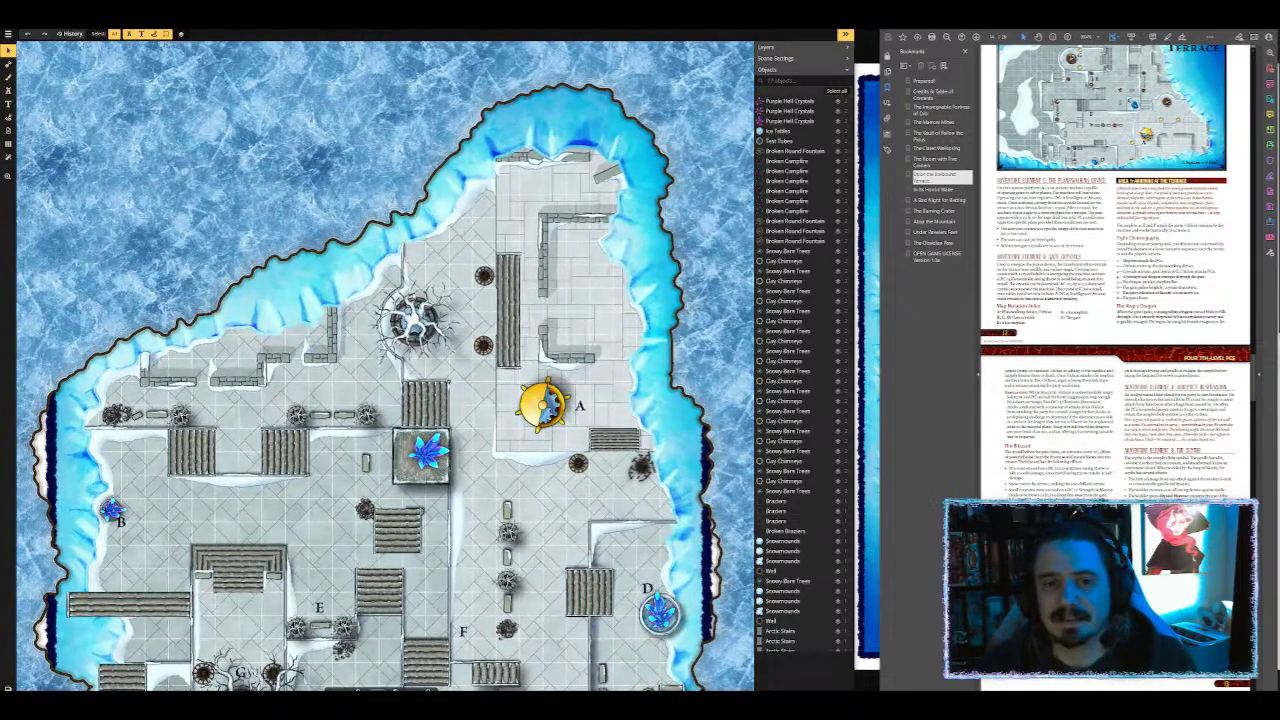
{"action": "left_click_drag", "start_coordinate": [317, 305], "coordinate": [322, 0]}
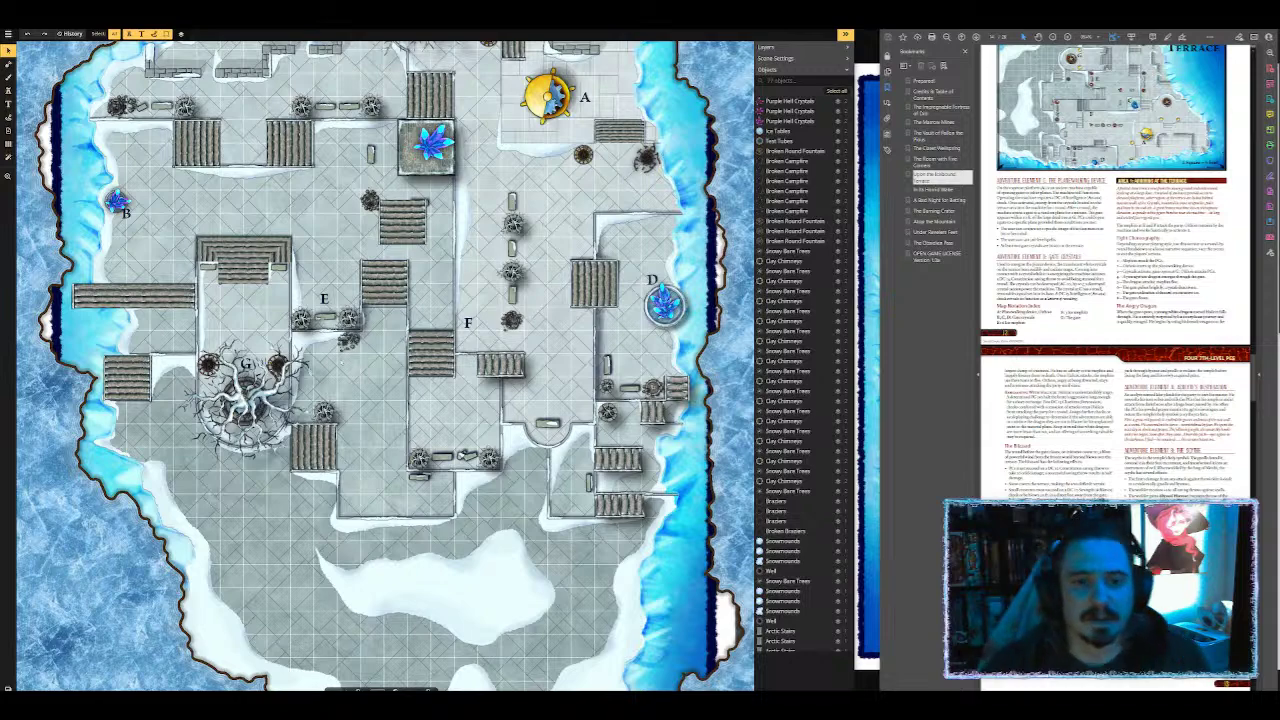
{"action": "scroll", "coordinate": [411, 355], "scroll_direction": "up", "scroll_amount": 2}
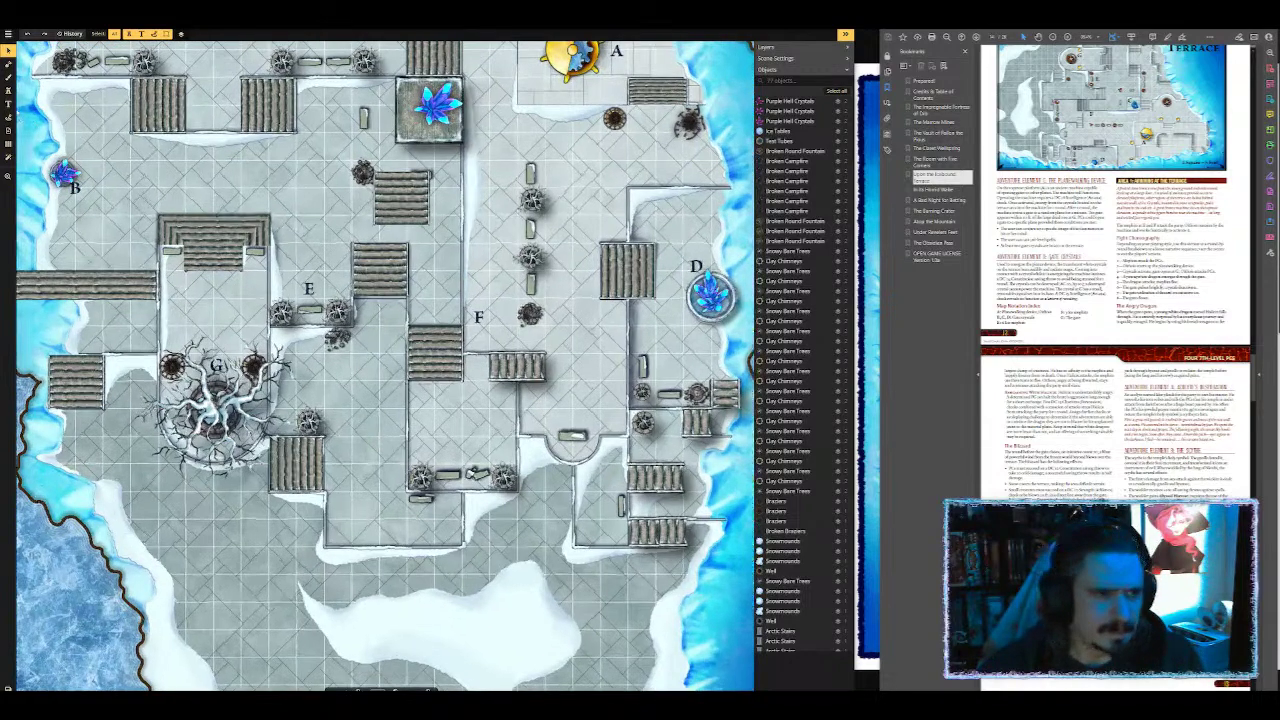
Step: Choose the snowy stone stamp from the Frigid North set of Fantasy Battlemaps 2.0 and pick one of its broader variants
{"action": "left_click", "coordinate": [8, 91]}
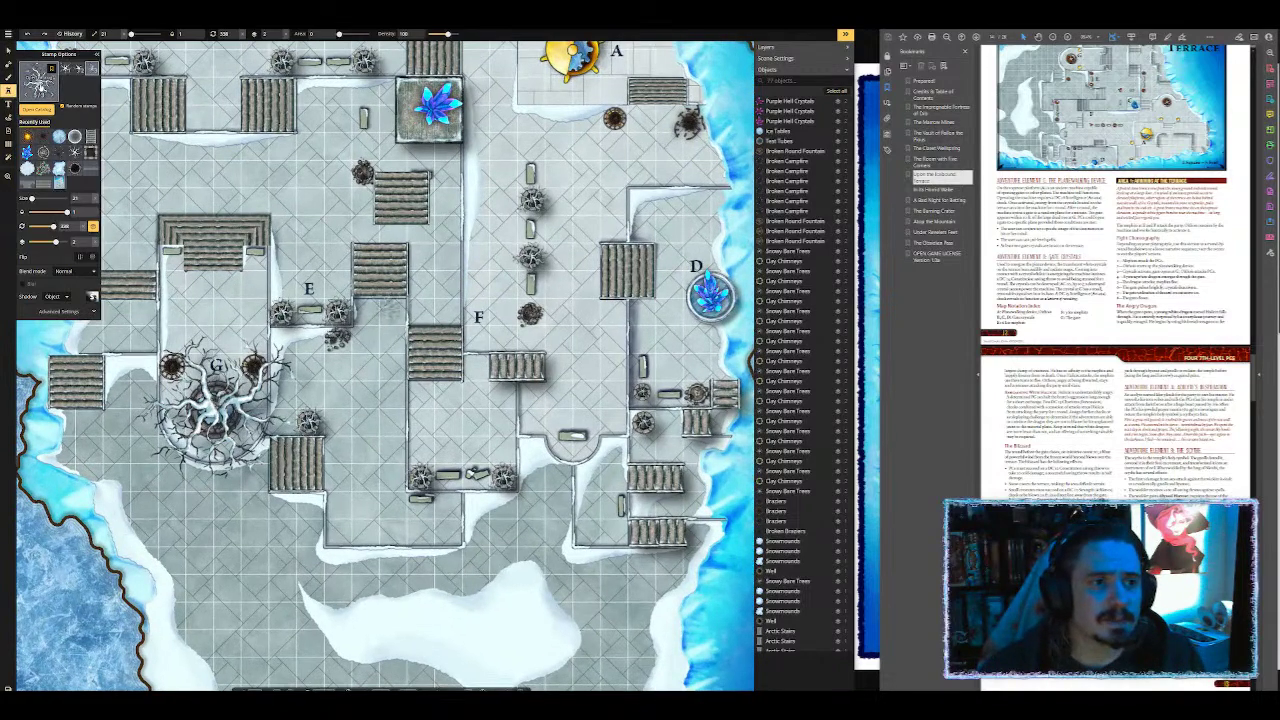
{"action": "left_click", "coordinate": [37, 109]}
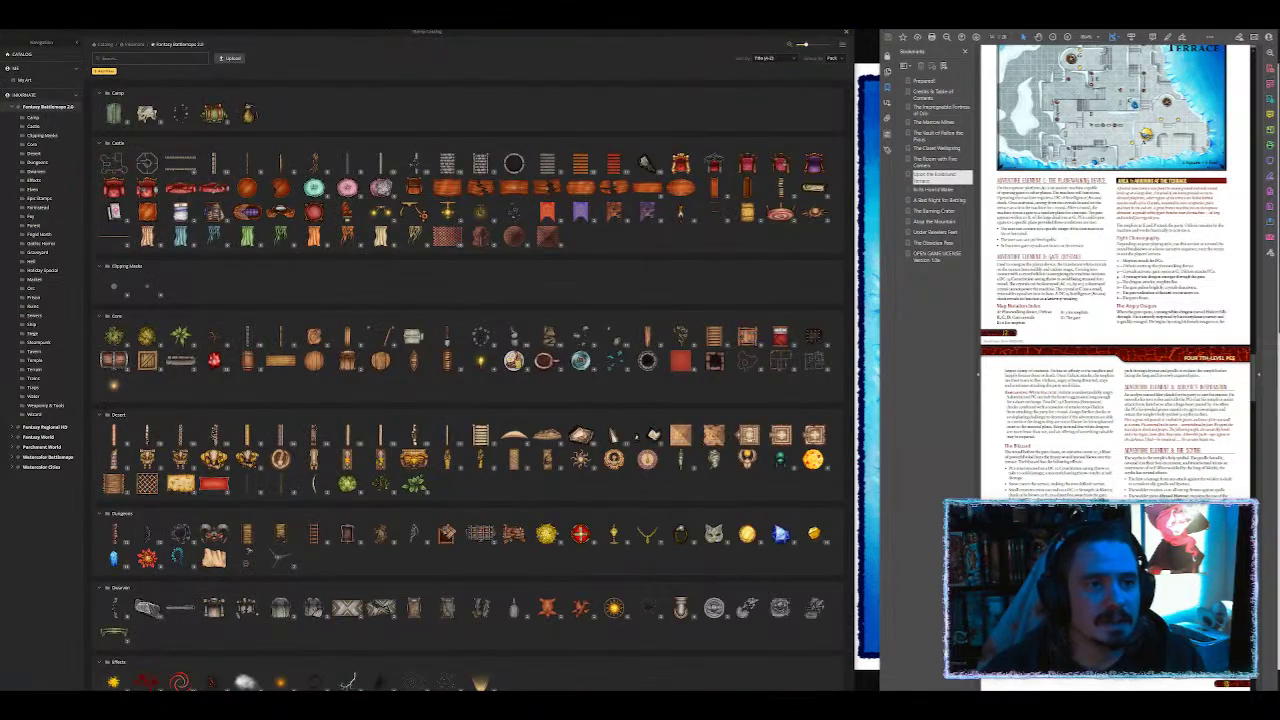
{"action": "scroll", "coordinate": [440, 254], "scroll_direction": "down", "scroll_amount": 15}
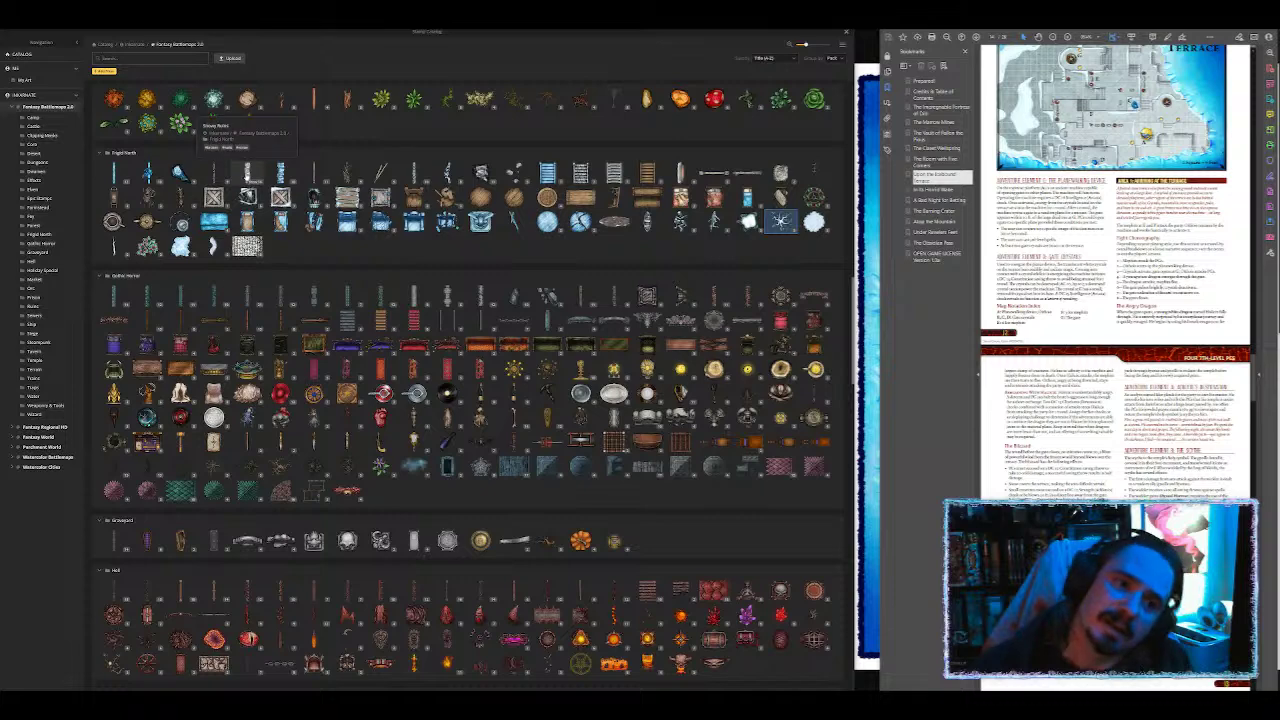
{"action": "left_click", "coordinate": [246, 175]}
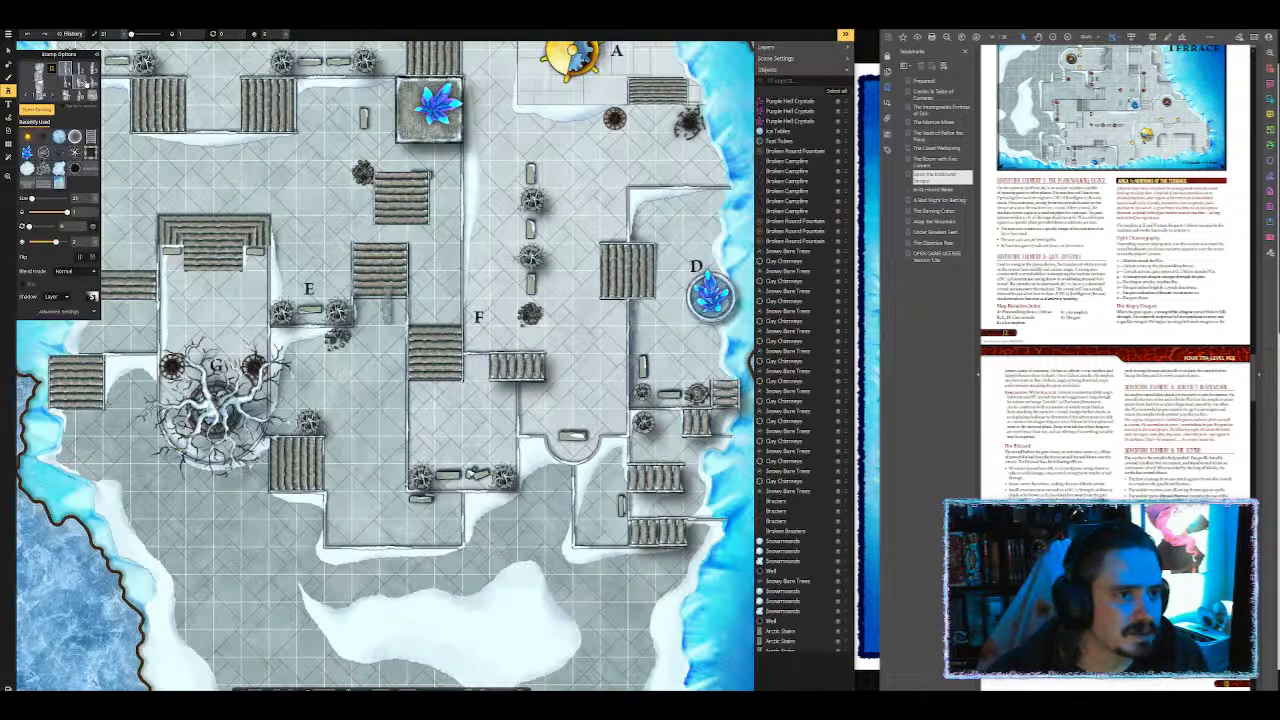
{"action": "left_click", "coordinate": [81, 74]}
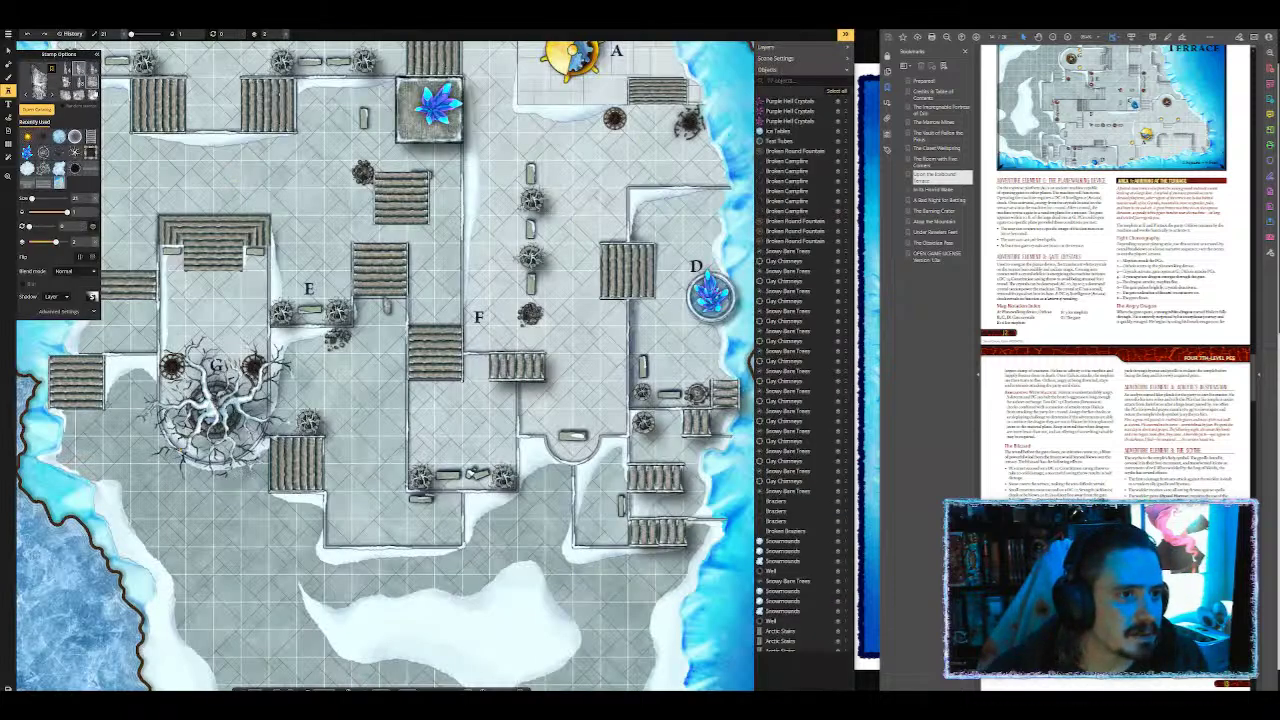
{"action": "left_click", "coordinate": [91, 72]}
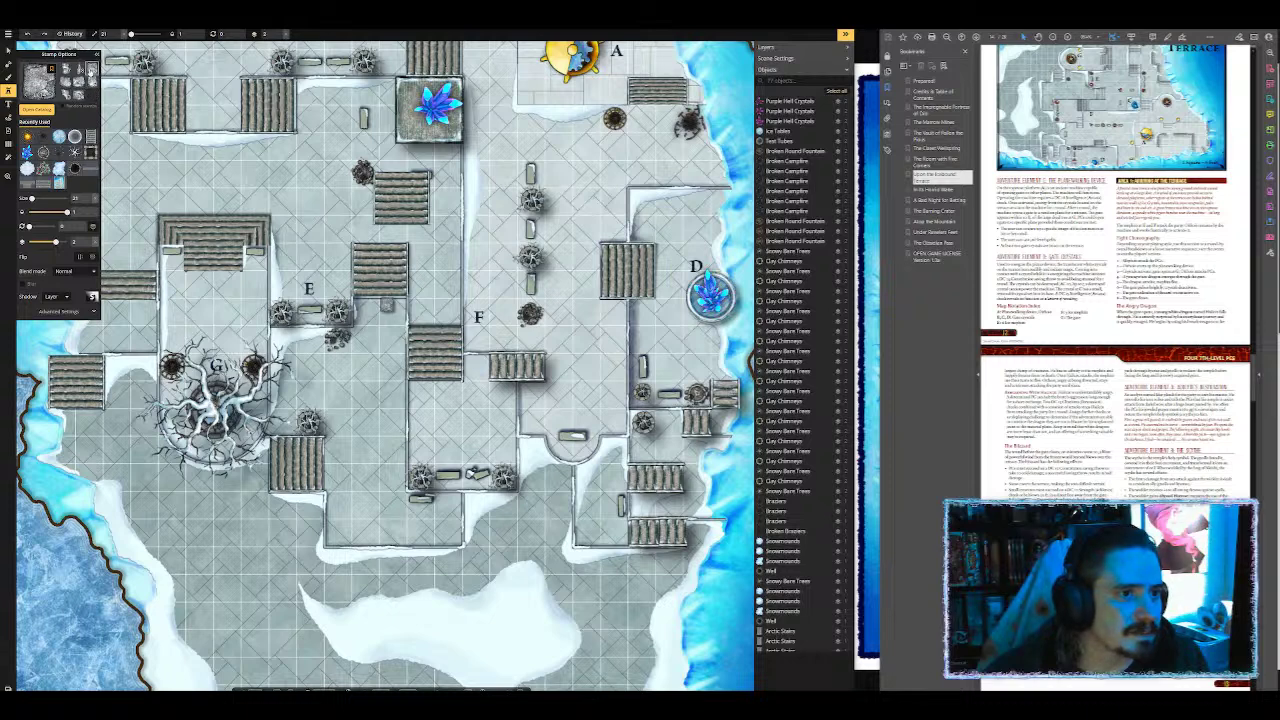
{"action": "left_click", "coordinate": [79, 82]}
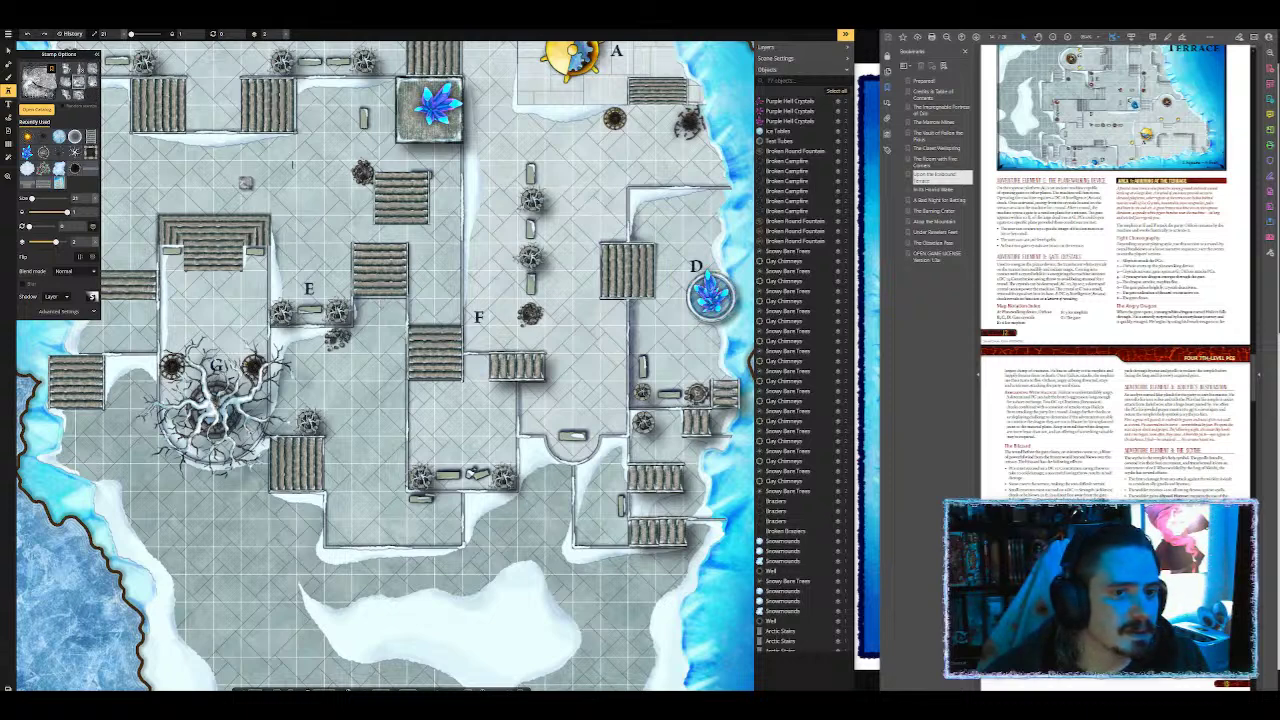
{"action": "left_click", "coordinate": [388, 305]}
Step: Stretch the snowy stone stamp by setting its transform width to 279
{"action": "left_click", "coordinate": [61, 311]}
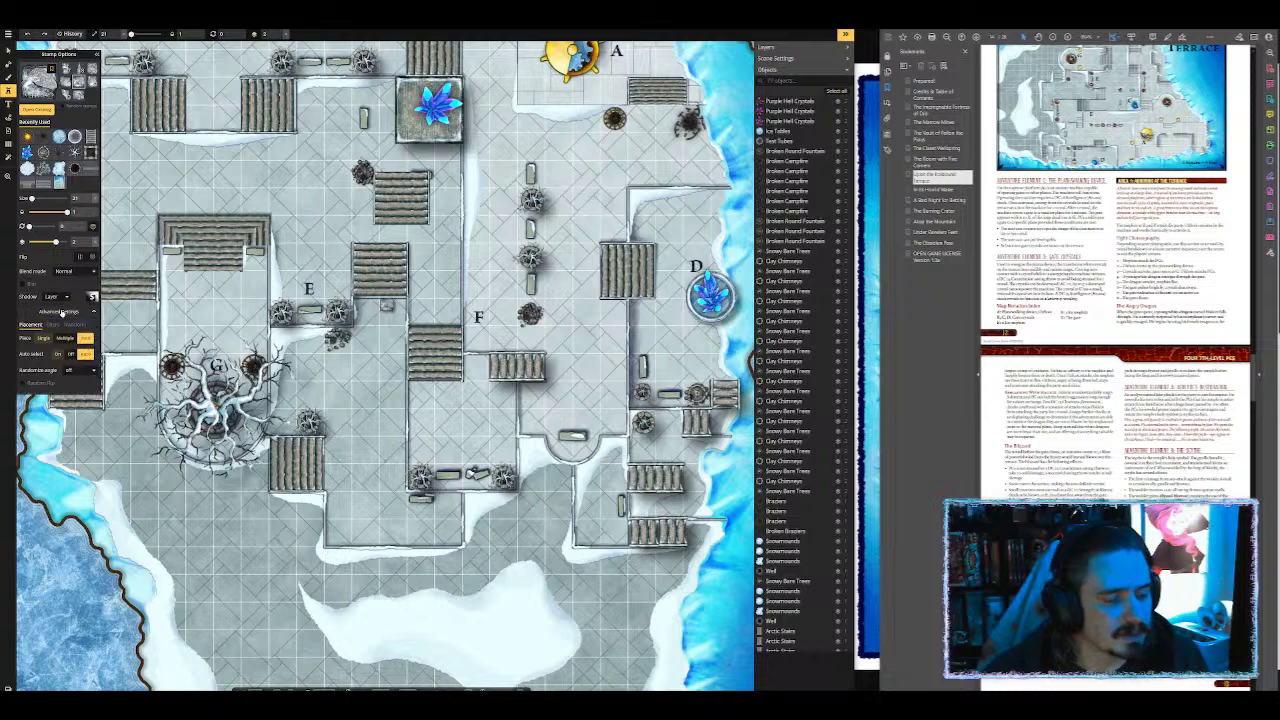
{"action": "left_click", "coordinate": [74, 325]}
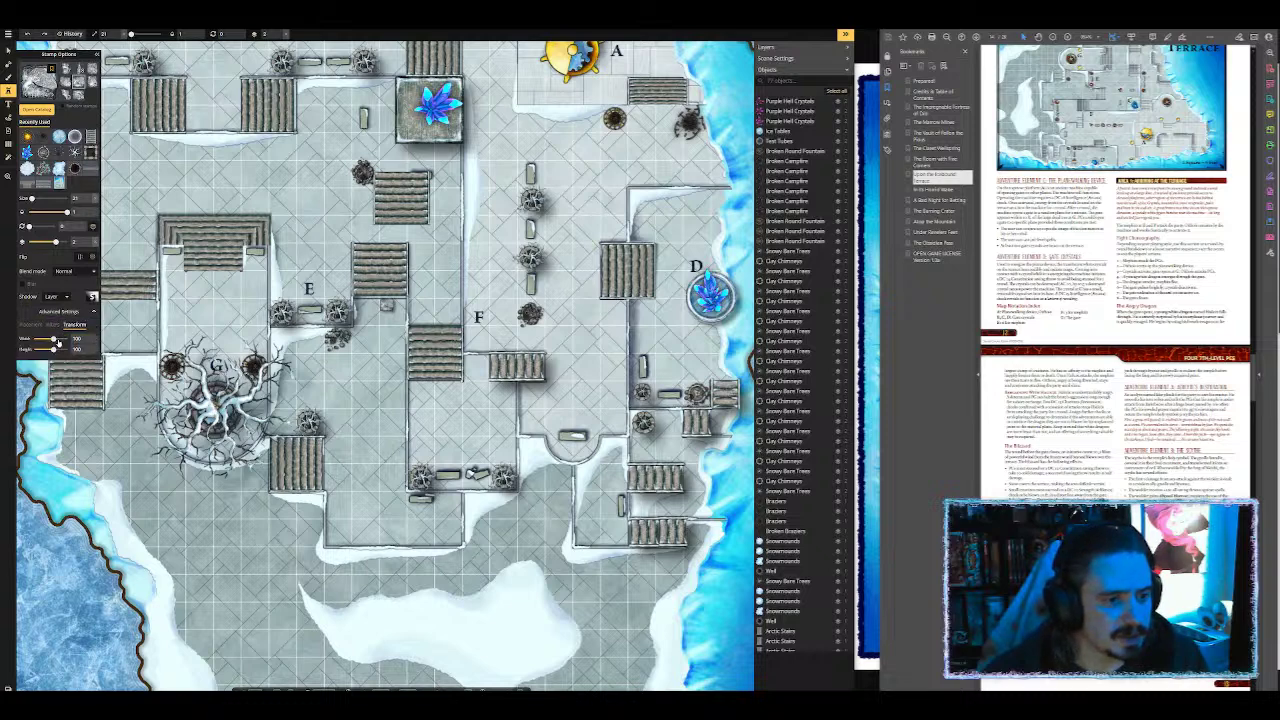
{"action": "left_click_drag", "start_coordinate": [53, 339], "coordinate": [63, 339]}
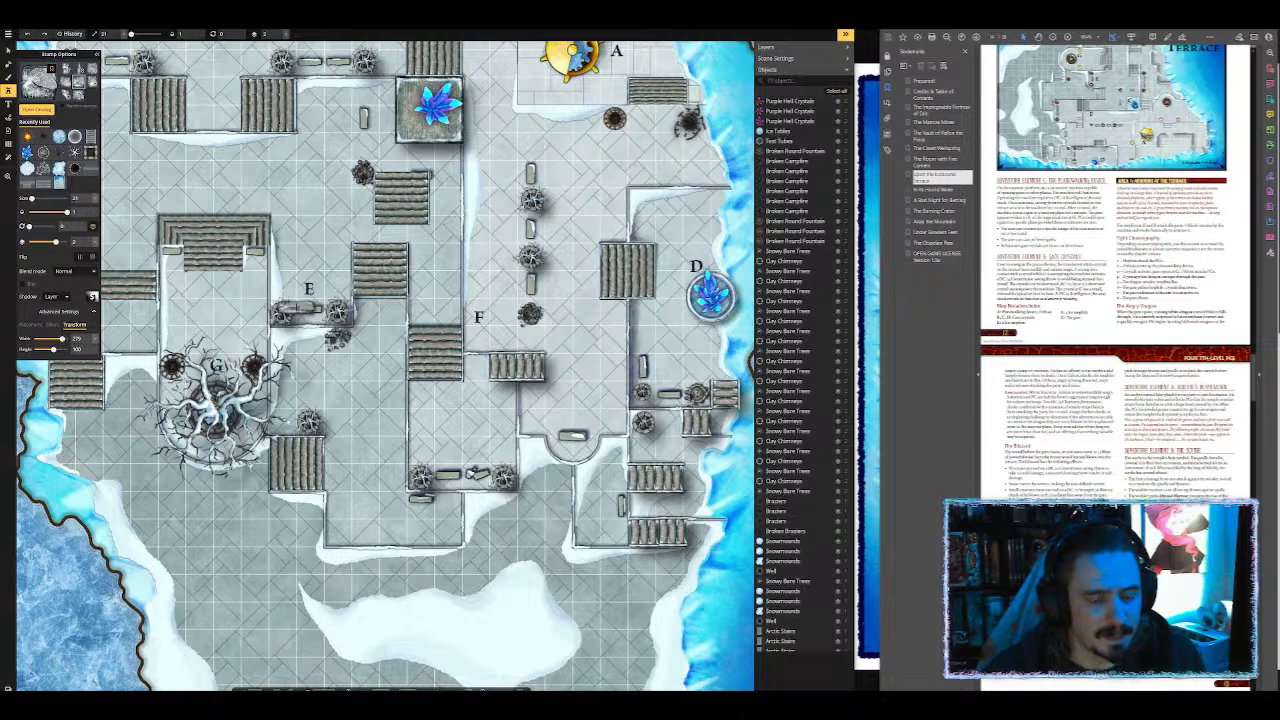
Step: Reduce the snowy stone stamp's size to 14 so that it fits the terrace's benches
{"action": "scroll", "coordinate": [300, 308], "scroll_direction": "down", "scroll_amount": 1}
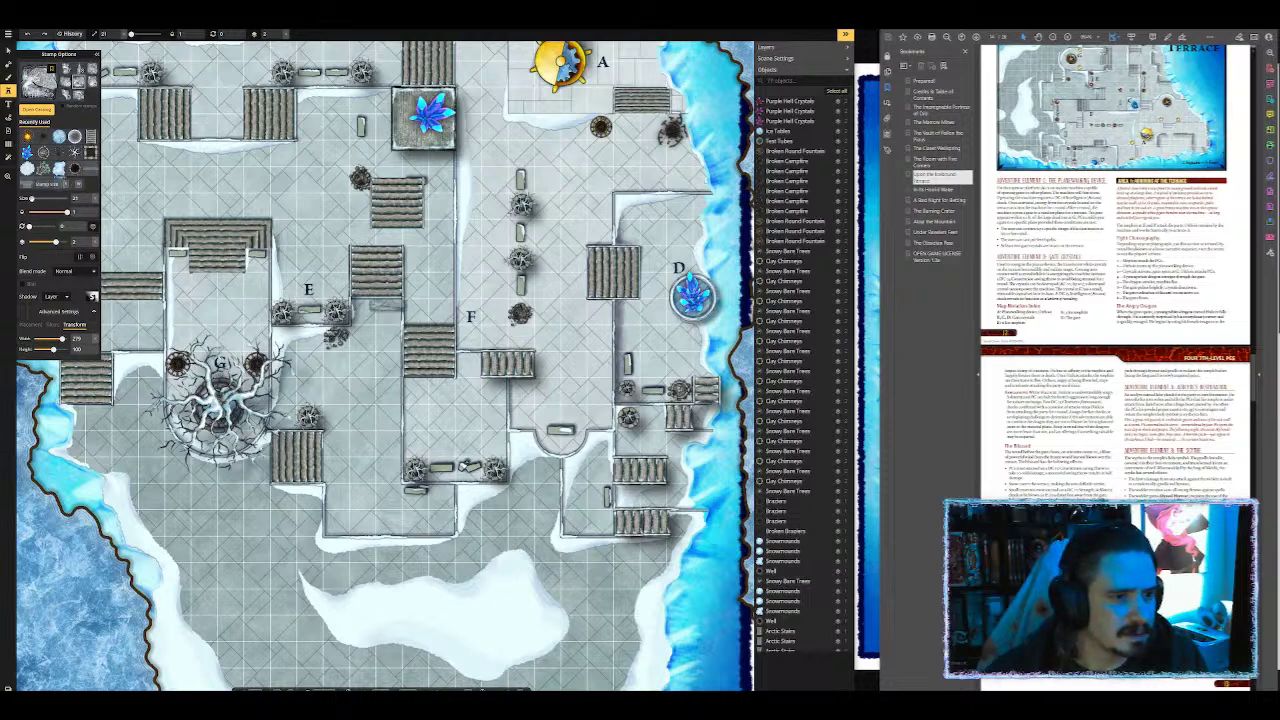
{"action": "left_click_drag", "start_coordinate": [32, 199], "coordinate": [30, 199]}
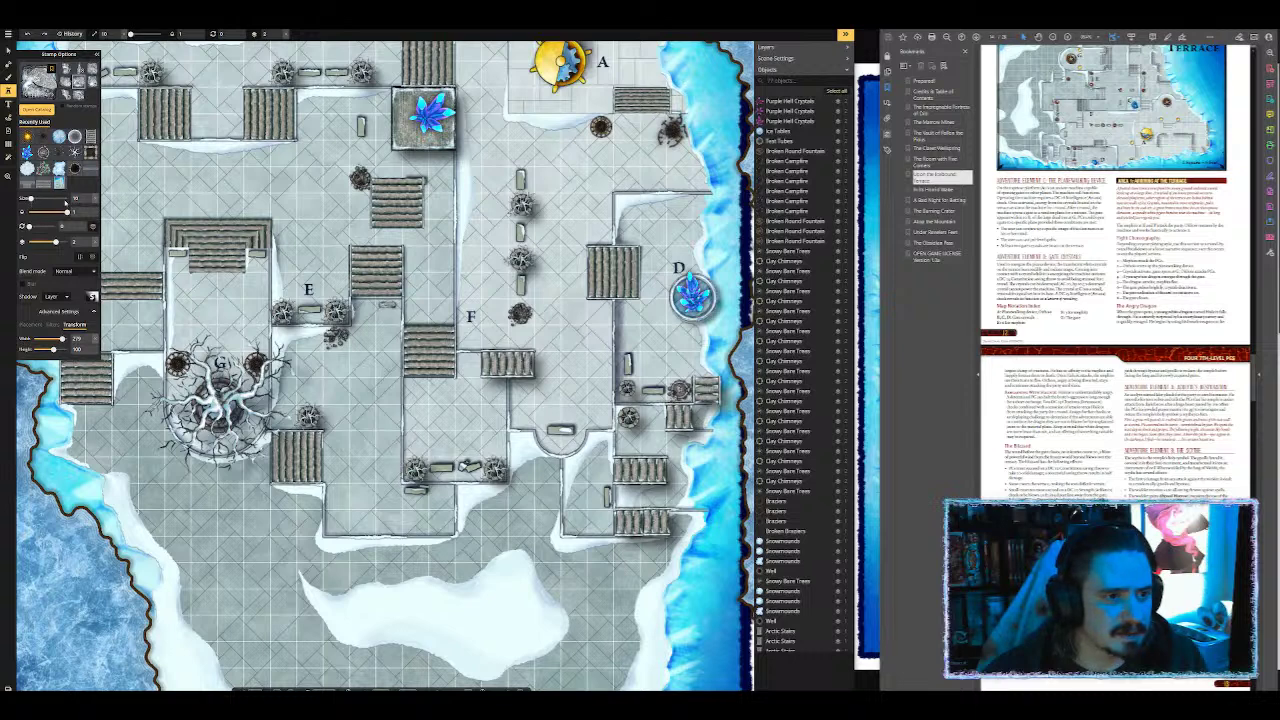
{"action": "left_click", "coordinate": [89, 196]}
{"action": "left_click", "coordinate": [89, 196]}
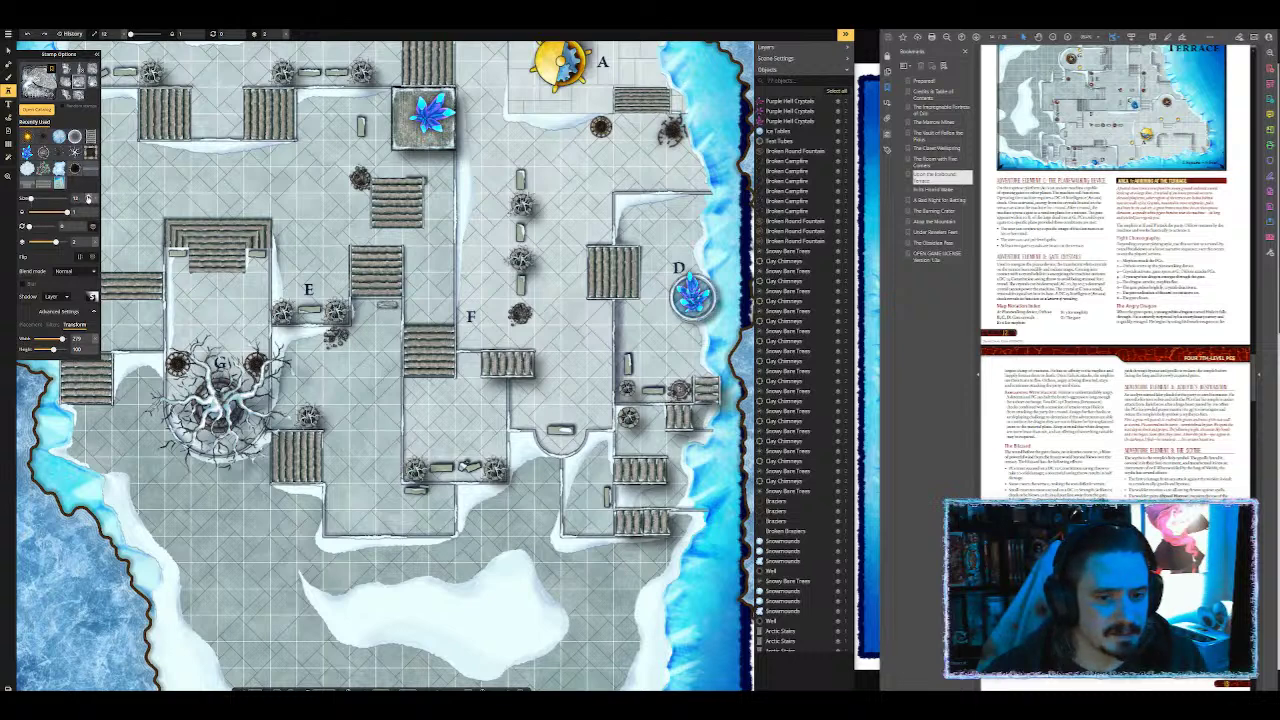
{"action": "left_click", "coordinate": [89, 197]}
{"action": "left_click", "coordinate": [89, 197]}
{"action": "left_click", "coordinate": [89, 197]}
{"action": "left_click", "coordinate": [89, 197]}
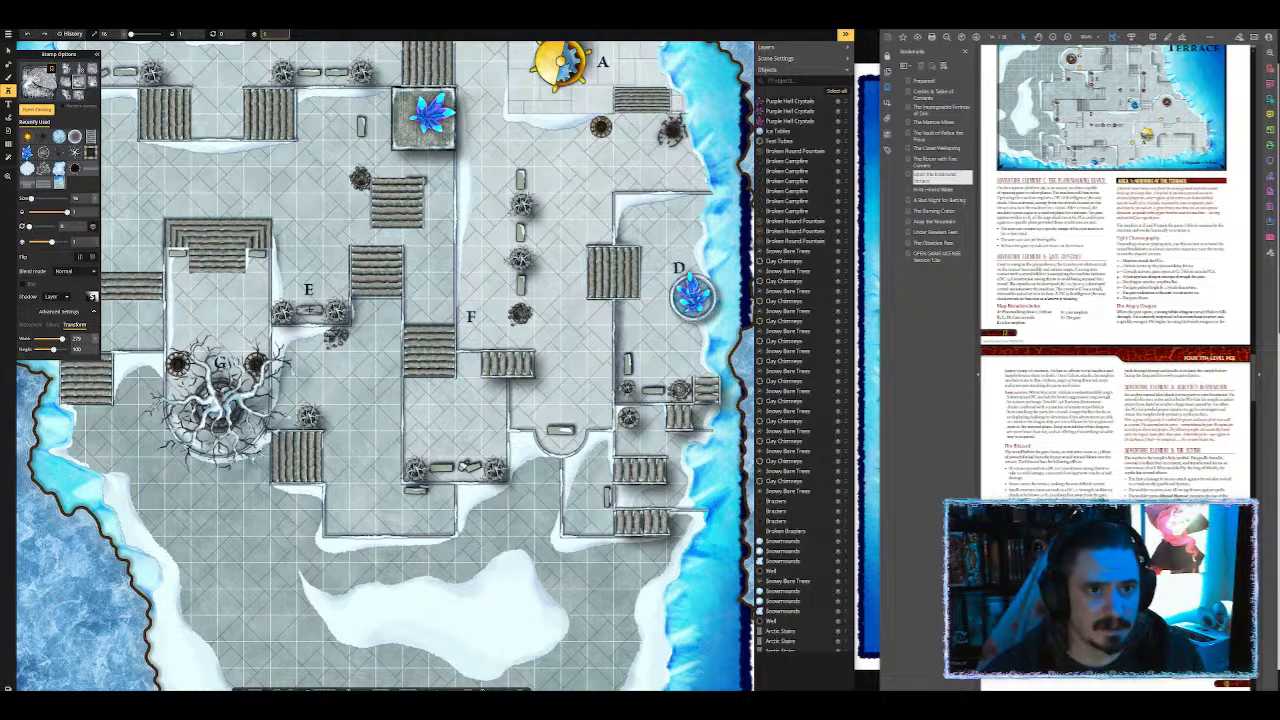
Step: Place the snowy stone on the bench below E and, turned upright, on the far end bench of the tree row near F
{"action": "left_click", "coordinate": [313, 317]}
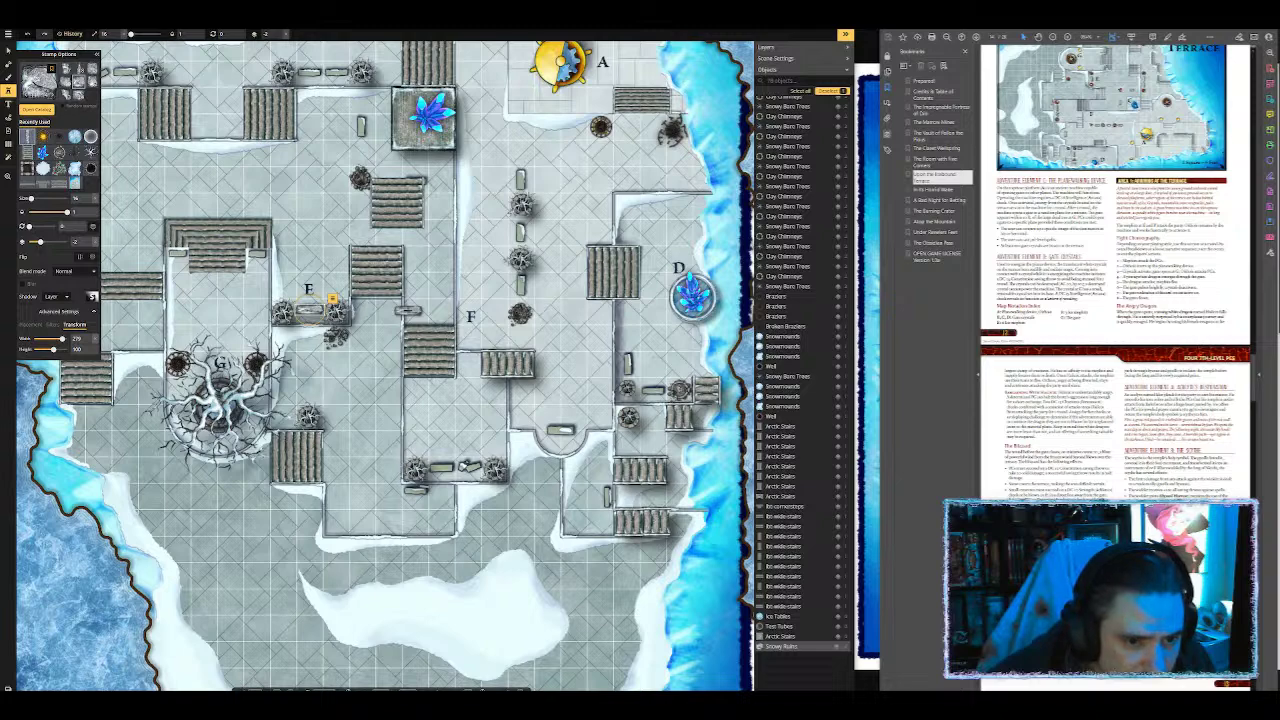
{"action": "scroll", "coordinate": [369, 286], "scroll_direction": "up", "scroll_amount": 2}
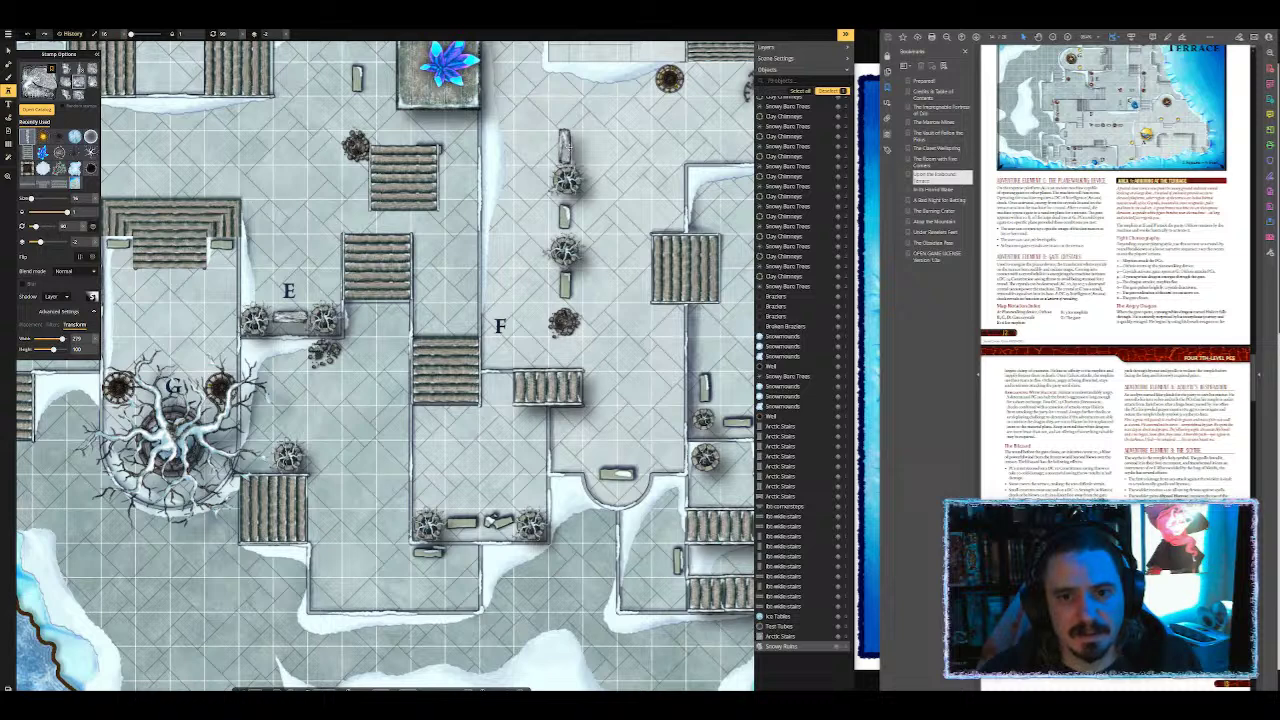
{"action": "left_click", "coordinate": [565, 145]}
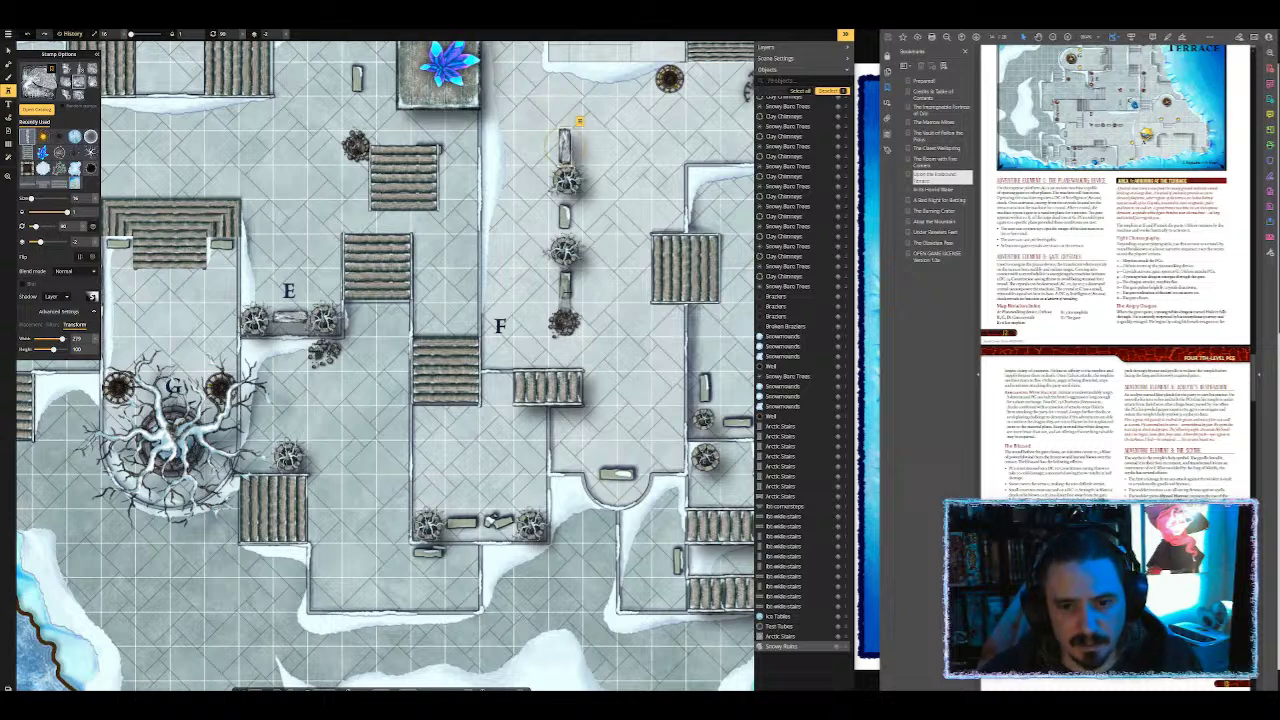
Step: Turn the stamp to 270 degrees and place it on the tree row's bench closest to F and the upright bench below D
{"action": "key", "text": "r"}
{"action": "key", "text": "r"}
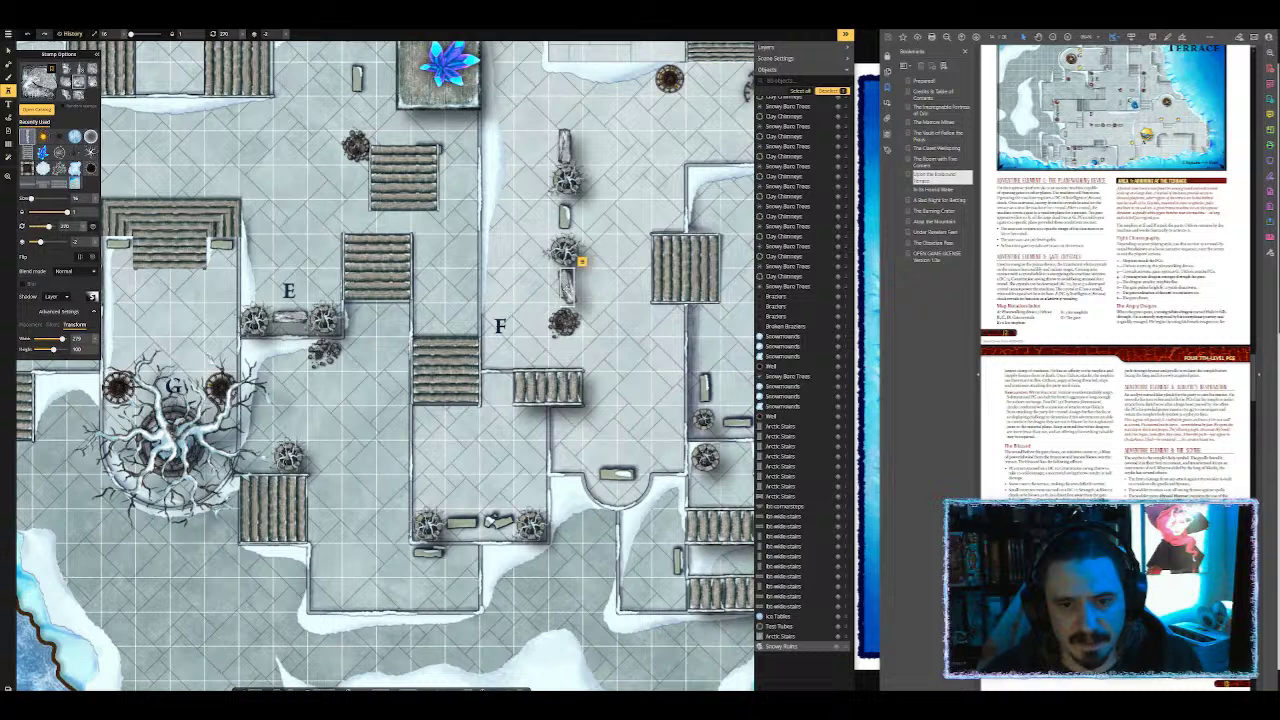
{"action": "left_click", "coordinate": [566, 287]}
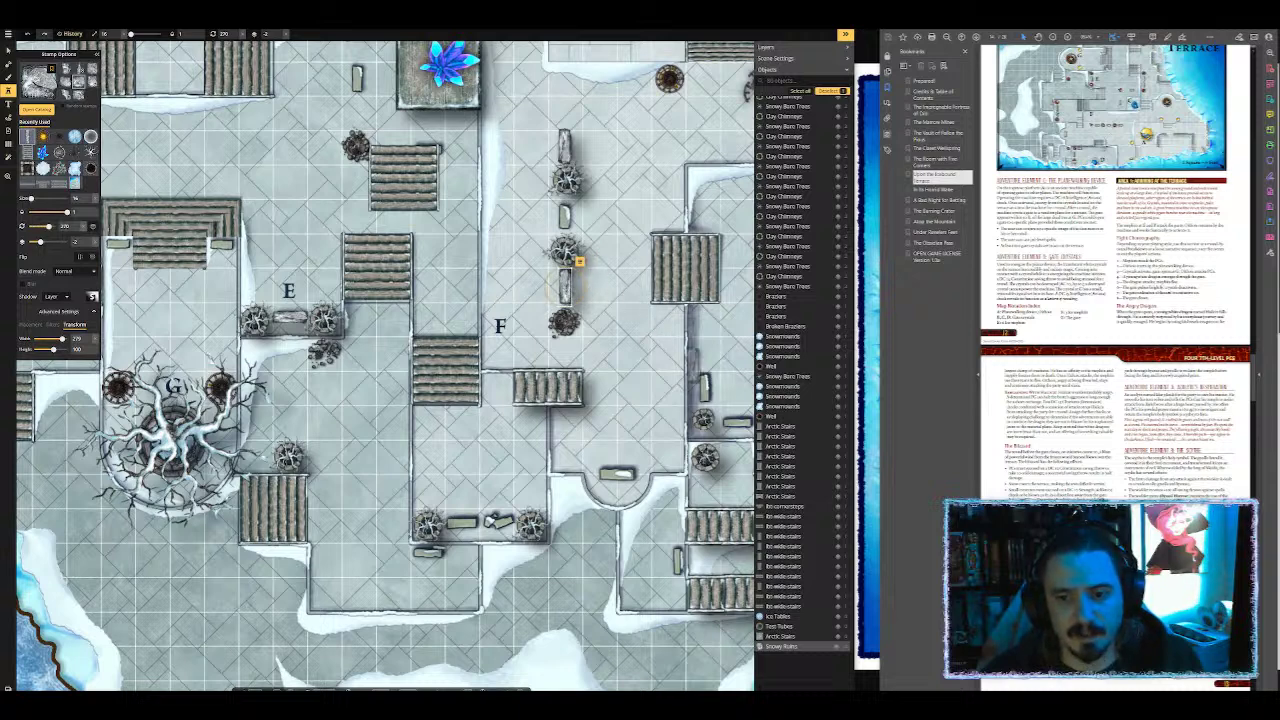
{"action": "left_click", "coordinate": [706, 387]}
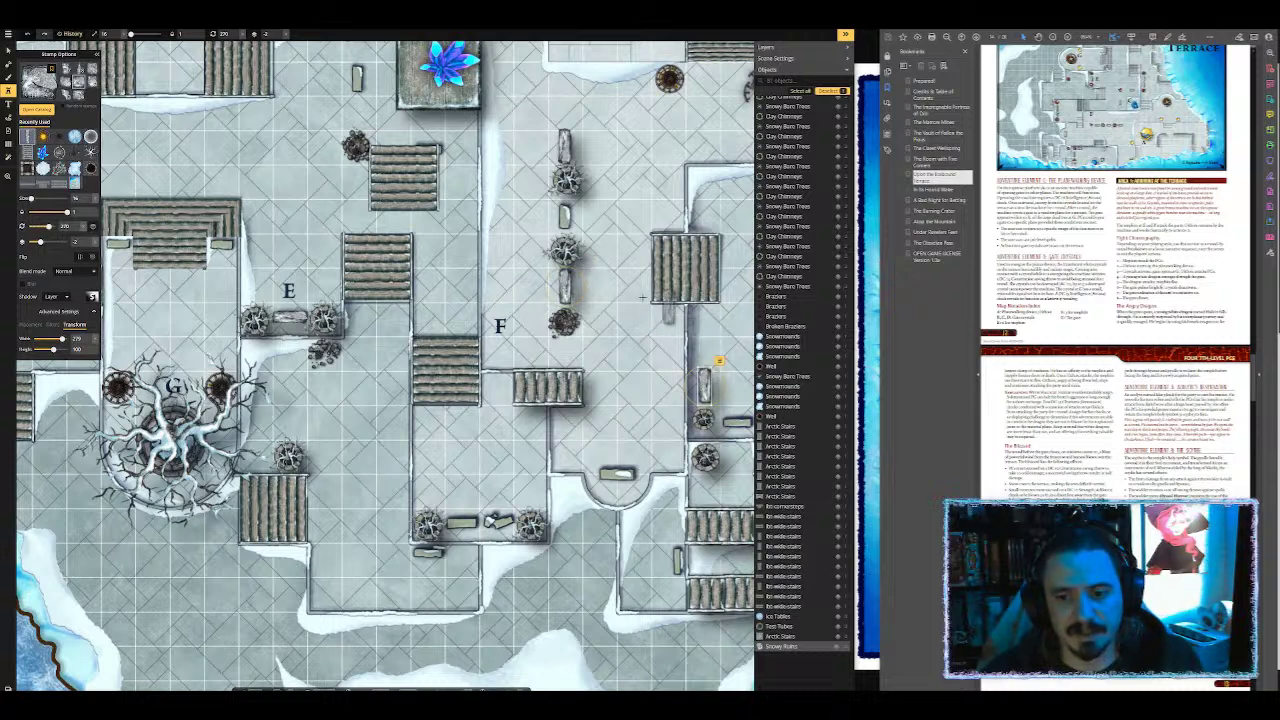
Step: Rotate the stamp to 180 degrees and place it on the semicircular alcove's bench and the bench just below the lower tree planter
{"action": "left_click_drag", "start_coordinate": [636, 308], "coordinate": [465, 192]}
{"action": "left_click", "coordinate": [443, 348]}
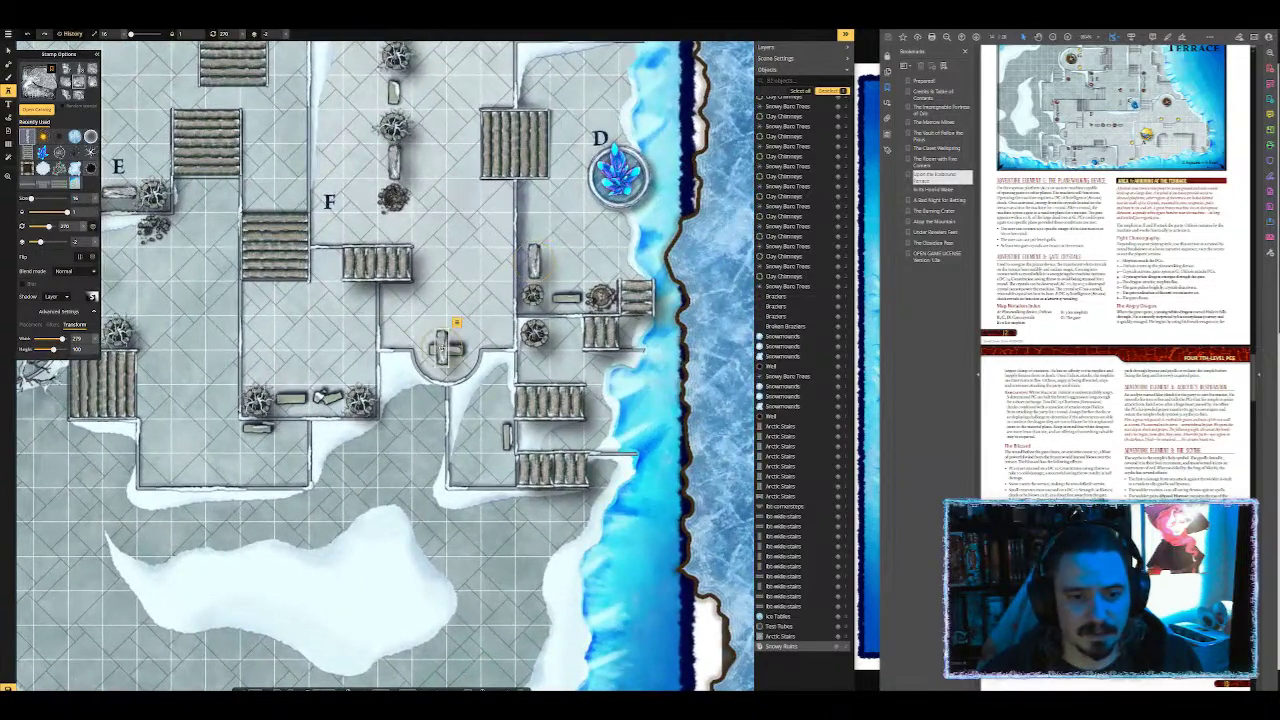
{"action": "scroll", "coordinate": [443, 348], "scroll_direction": "down", "scroll_amount": 4}
{"action": "scroll", "coordinate": [443, 348], "scroll_direction": "down", "scroll_amount": 2}
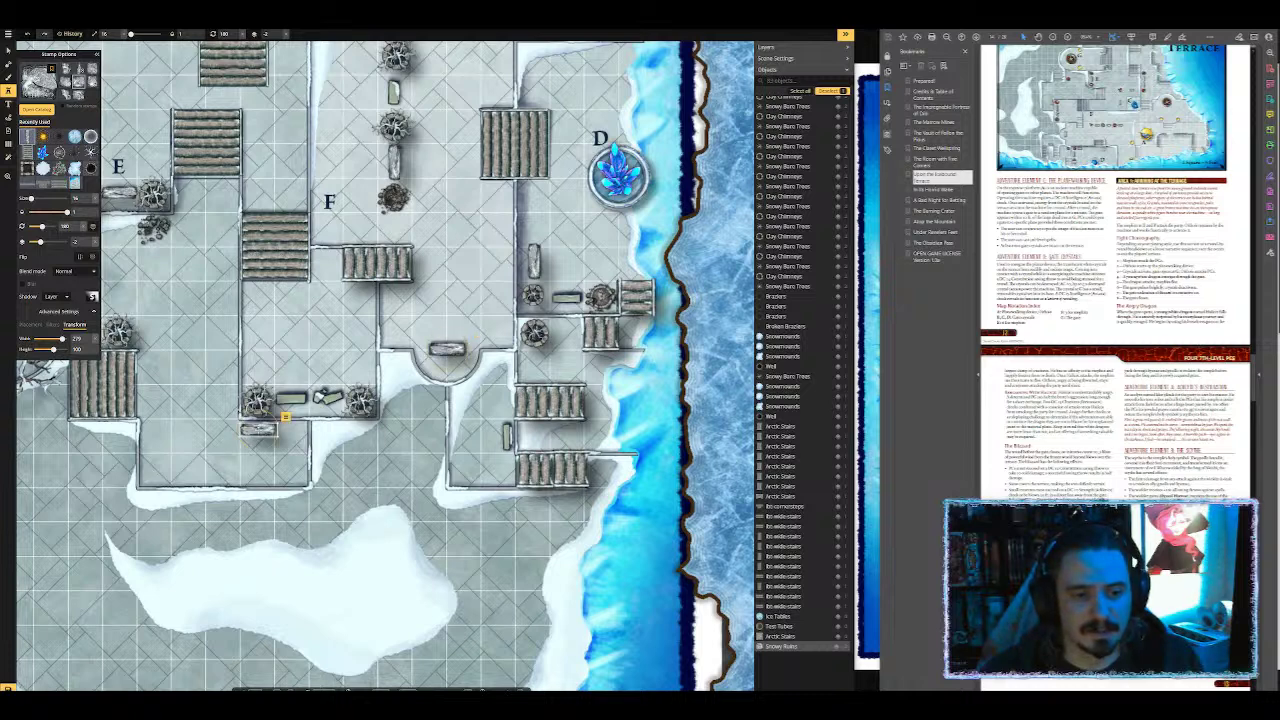
{"action": "left_click", "coordinate": [268, 437]}
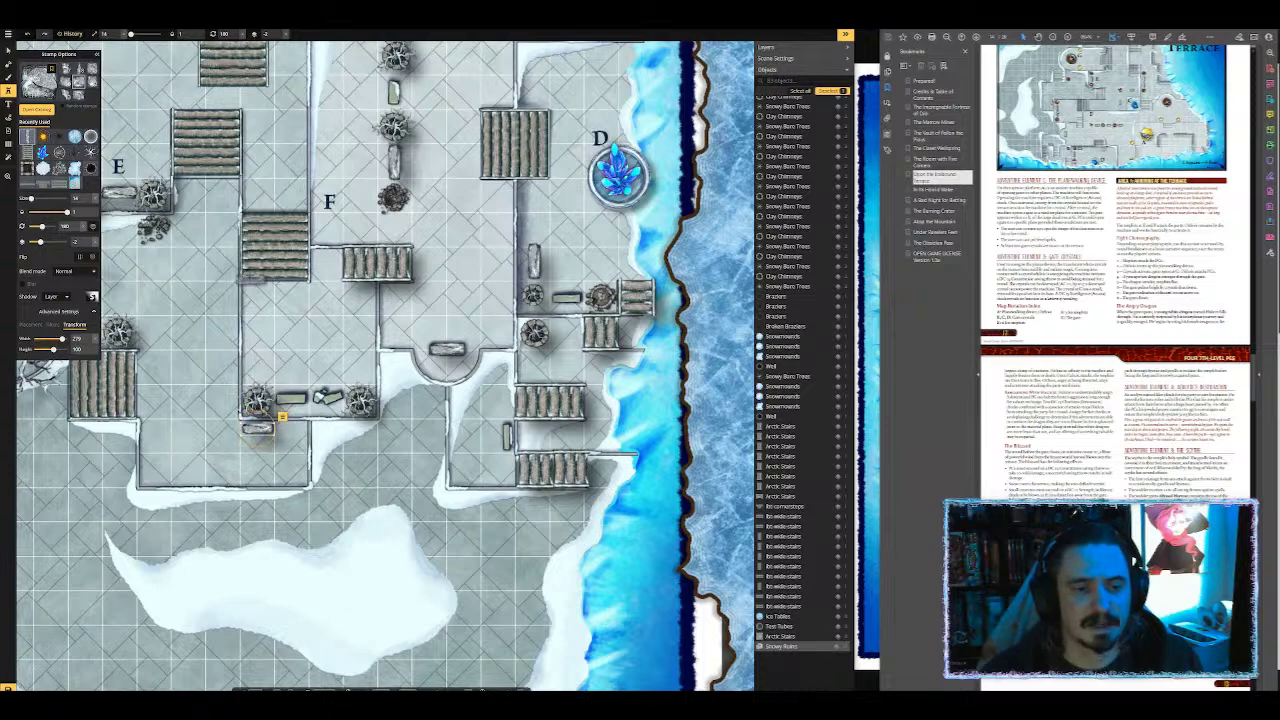
Step: Cover straight benches in the tree planters above crystal B with the snowy stone, rotating and mirroring the stamp for variety
{"action": "left_click_drag", "start_coordinate": [232, 267], "coordinate": [661, 499]}
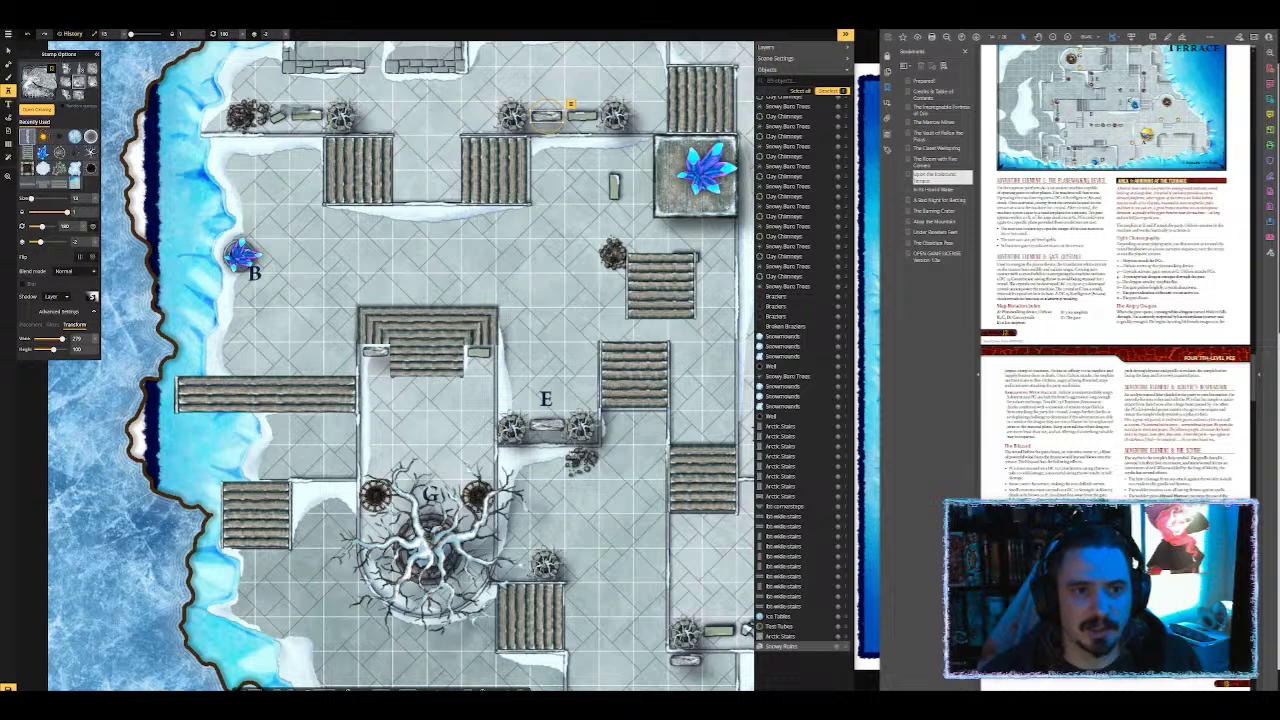
{"action": "scroll", "coordinate": [330, 97], "scroll_direction": "up", "scroll_amount": 2}
{"action": "scroll", "coordinate": [330, 97], "scroll_direction": "up", "scroll_amount": 5}
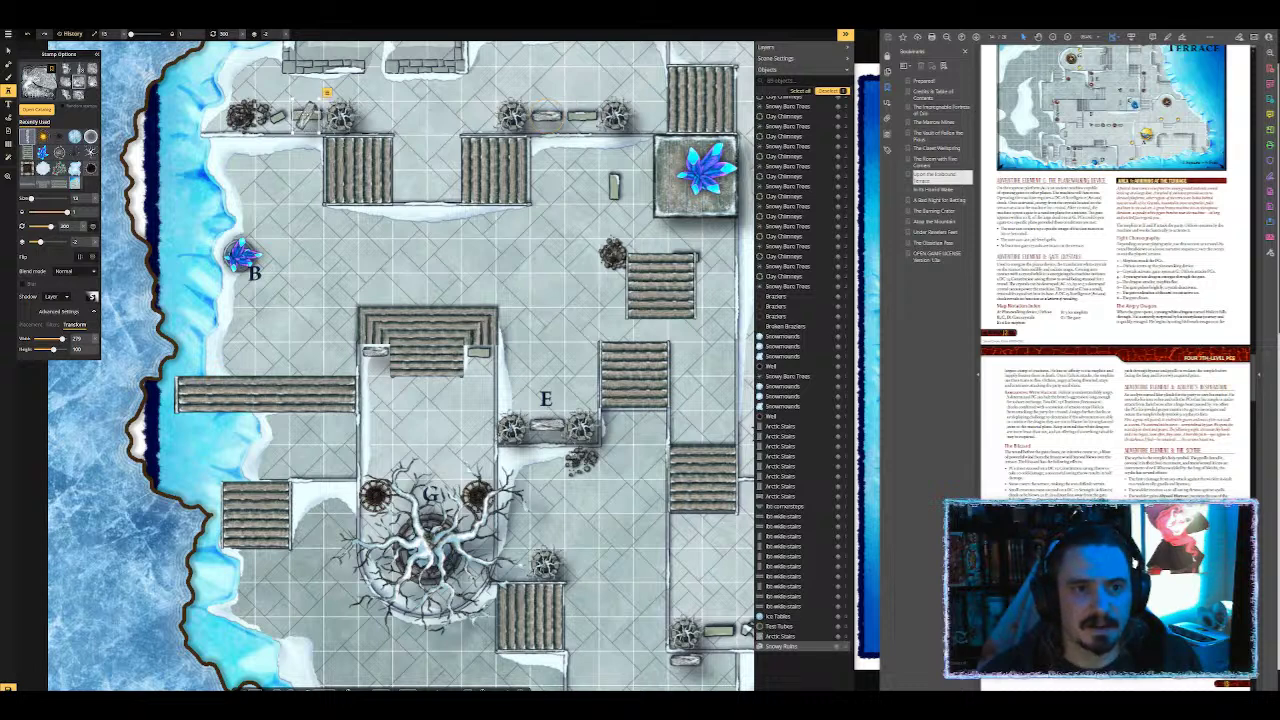
{"action": "left_click", "coordinate": [80, 258]}
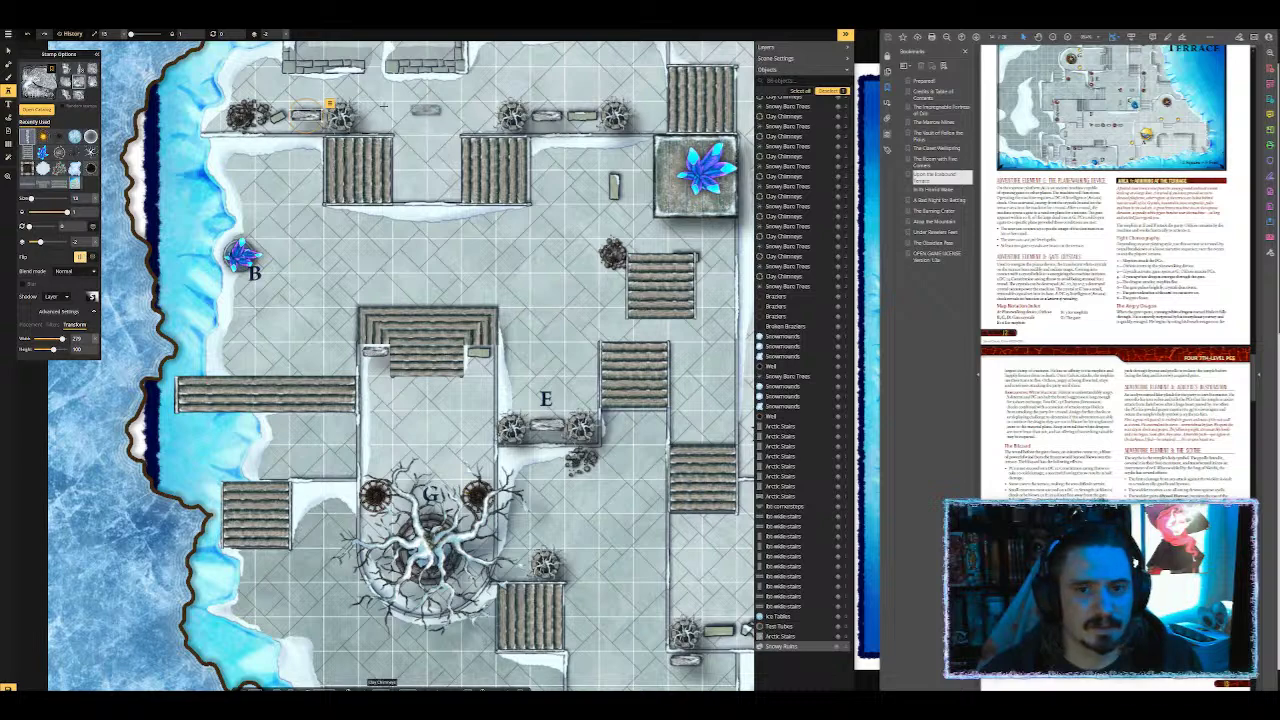
{"action": "key", "text": "space"}
{"action": "left_click_drag", "start_coordinate": [574, 60], "coordinate": [315, 333]}
{"action": "left_click_drag", "start_coordinate": [561, 348], "coordinate": [499, 162]}
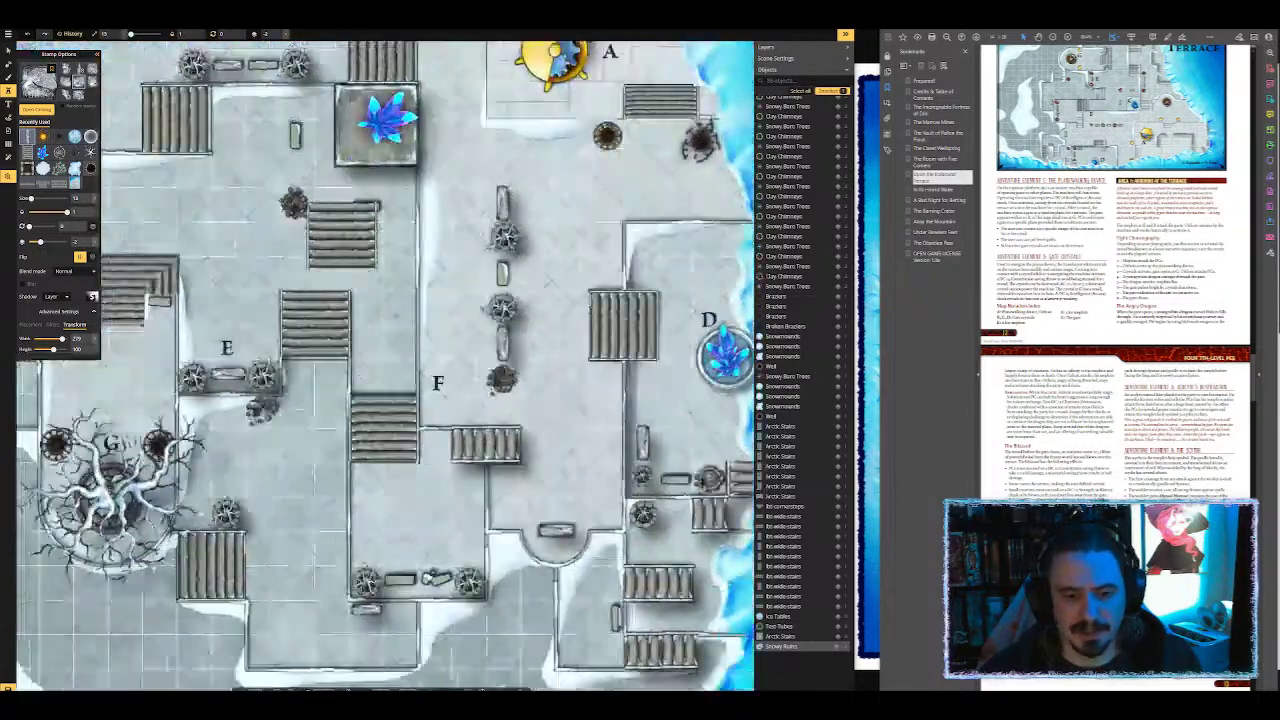
Step: Flip the stamp on its second axis, rotate it to 270 degrees, and place it on the middle bench of the tree row near F
{"action": "left_click_drag", "start_coordinate": [263, 298], "coordinate": [463, 166]}
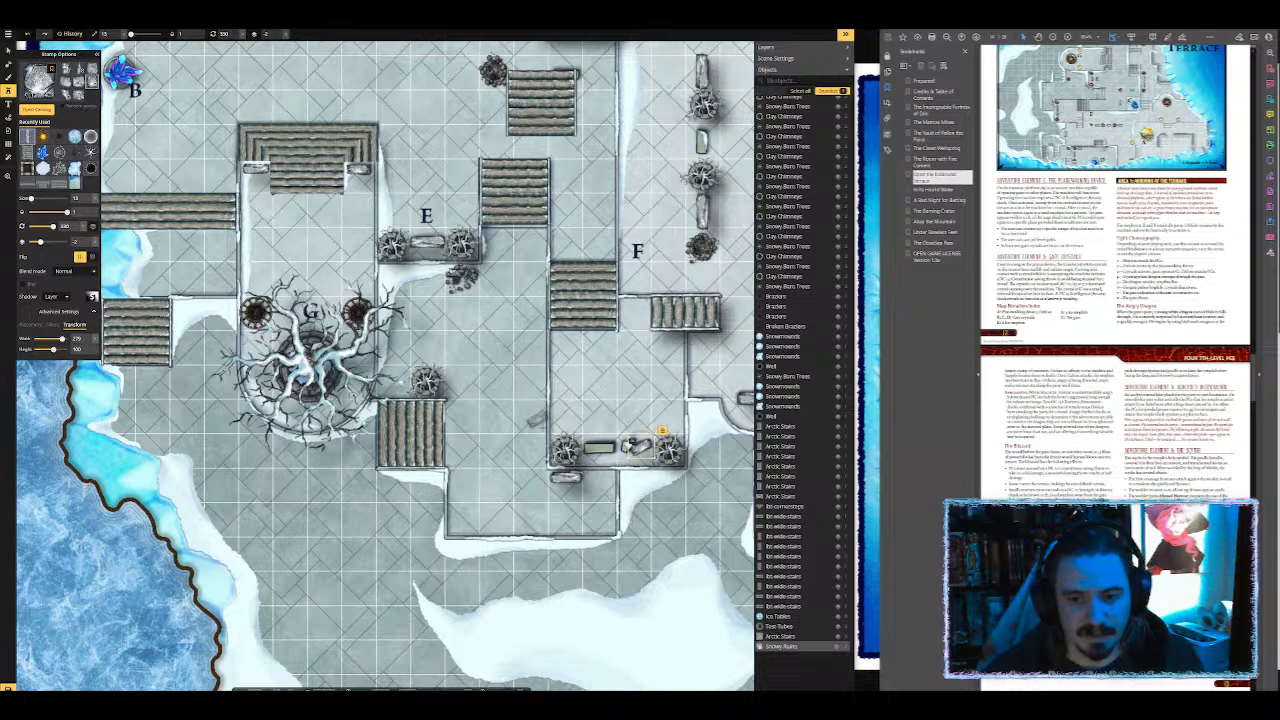
{"action": "left_click_drag", "start_coordinate": [552, 356], "coordinate": [317, 386]}
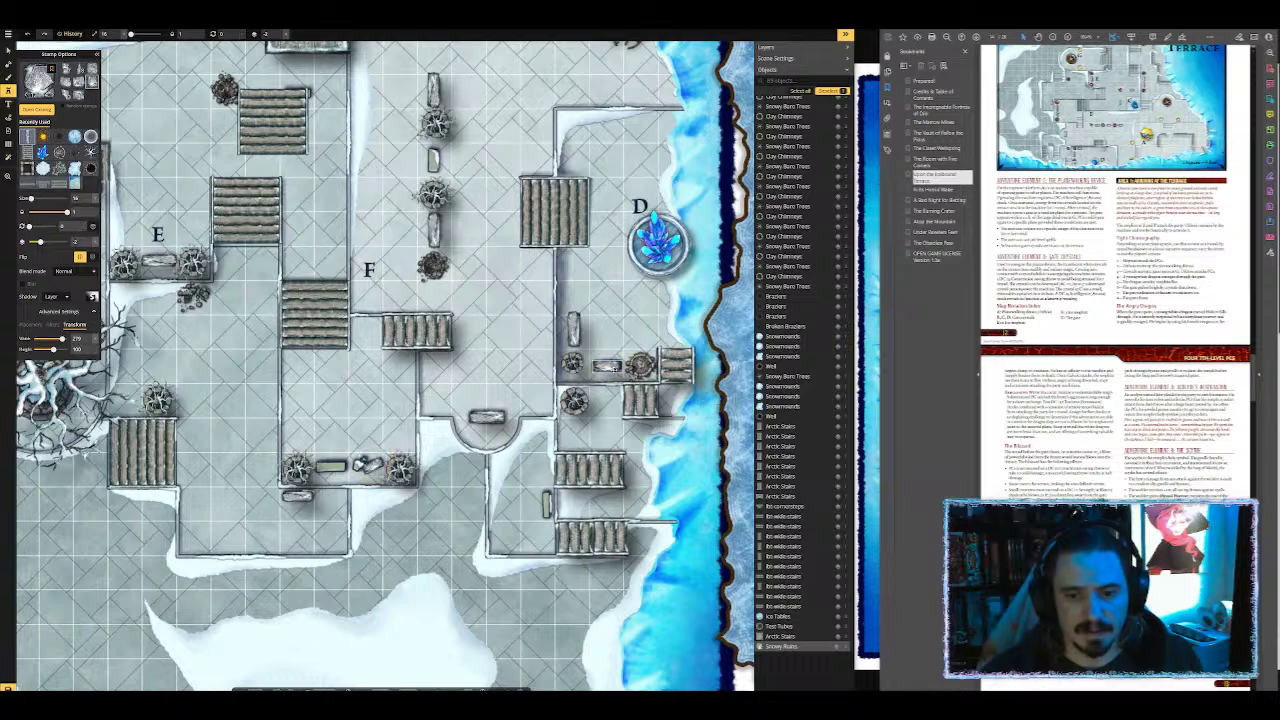
{"action": "scroll", "coordinate": [453, 142], "scroll_direction": "down", "scroll_amount": 4}
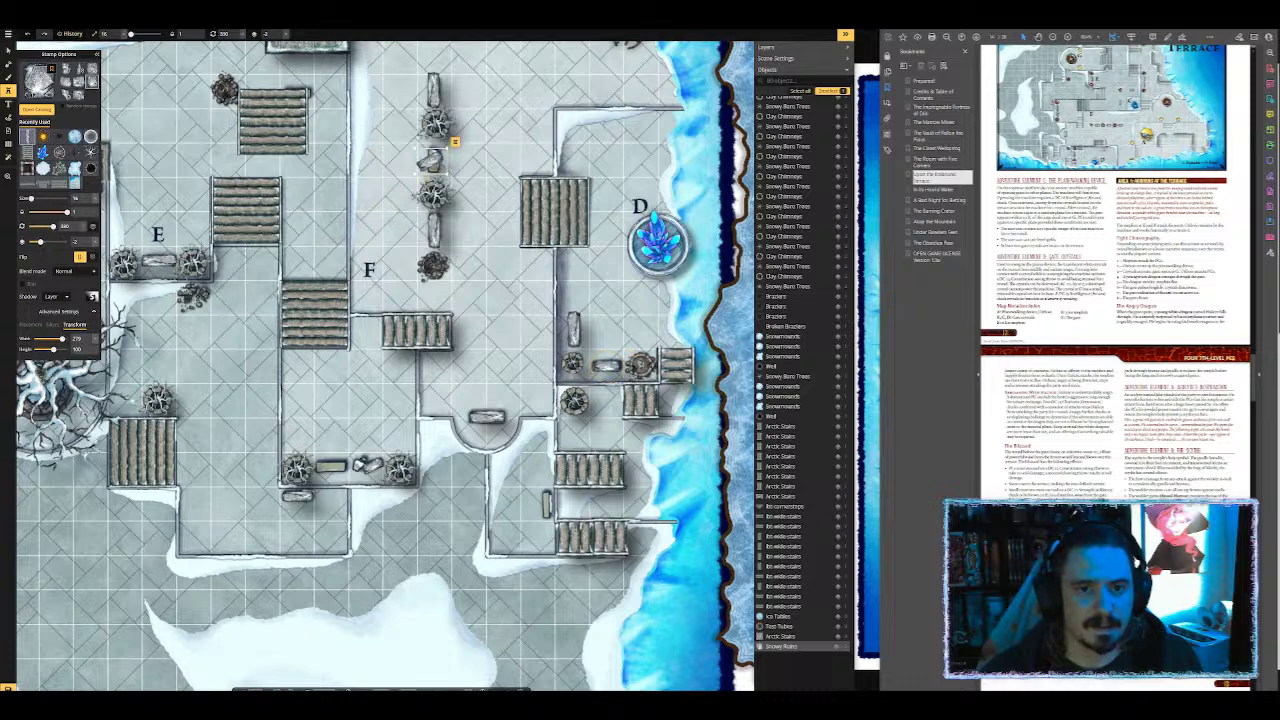
{"action": "scroll", "coordinate": [452, 142], "scroll_direction": "down", "scroll_amount": 2}
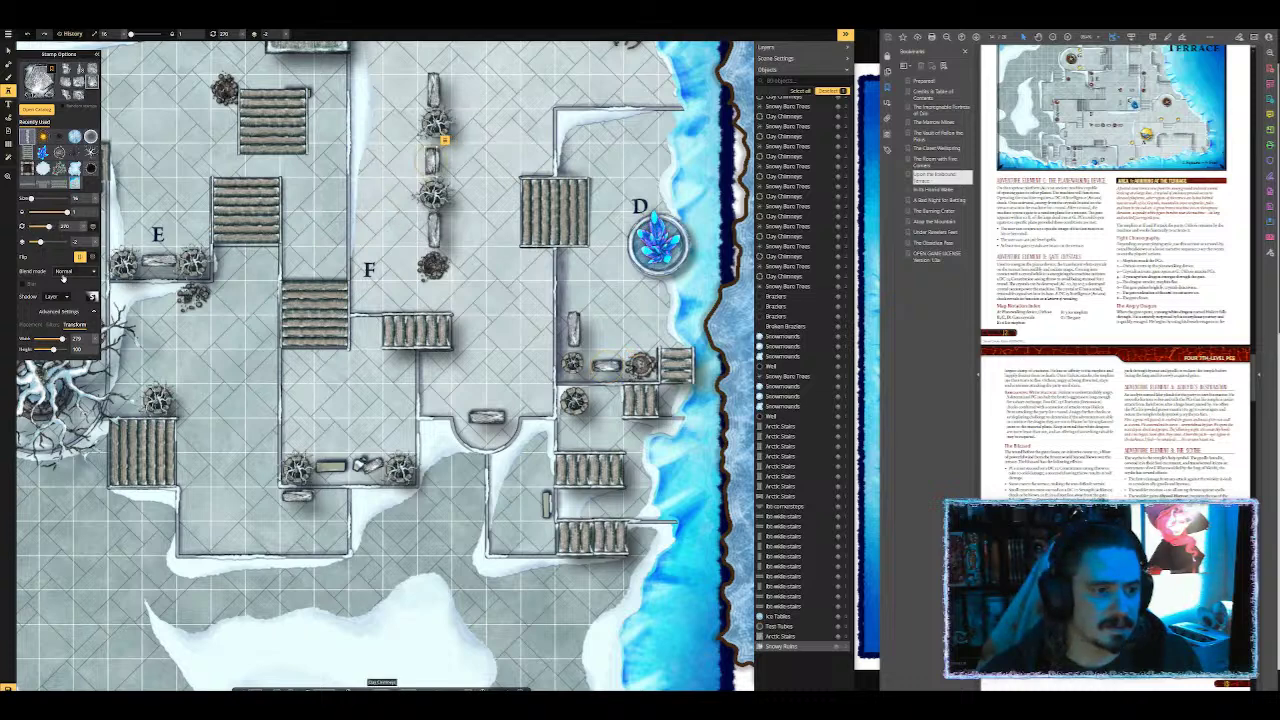
{"action": "left_click", "coordinate": [93, 258]}
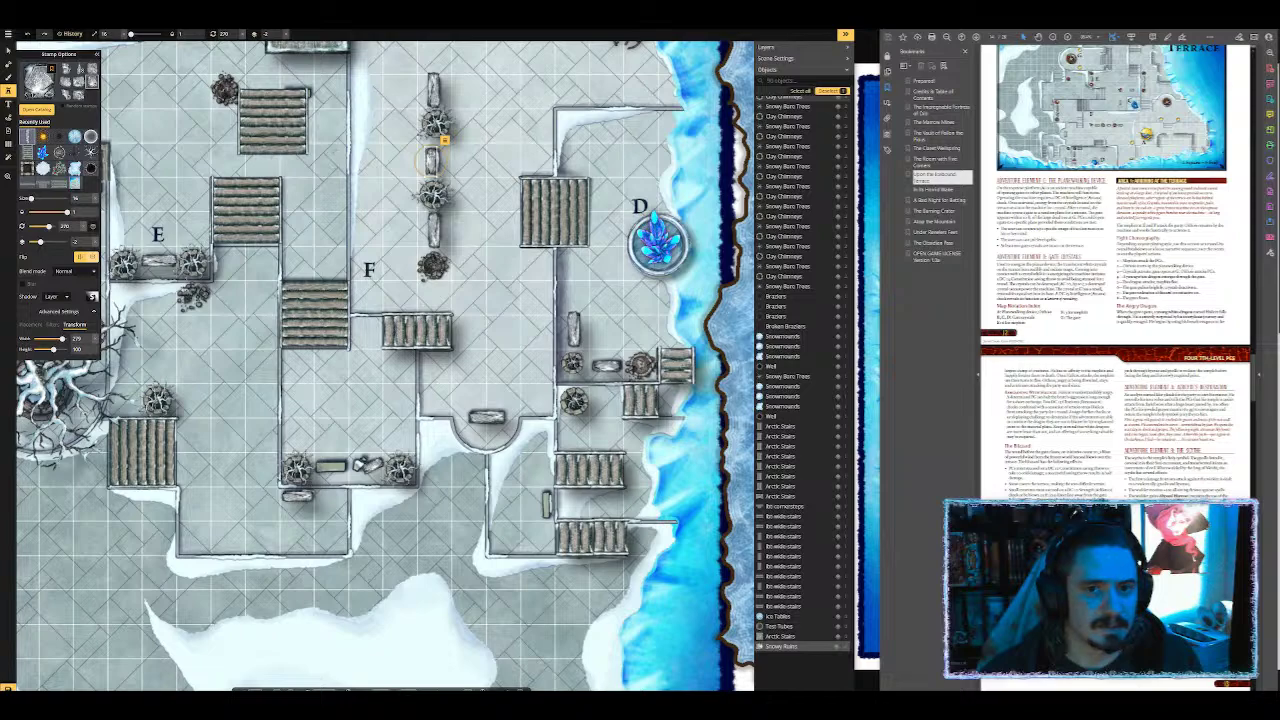
{"action": "left_click", "coordinate": [433, 160]}
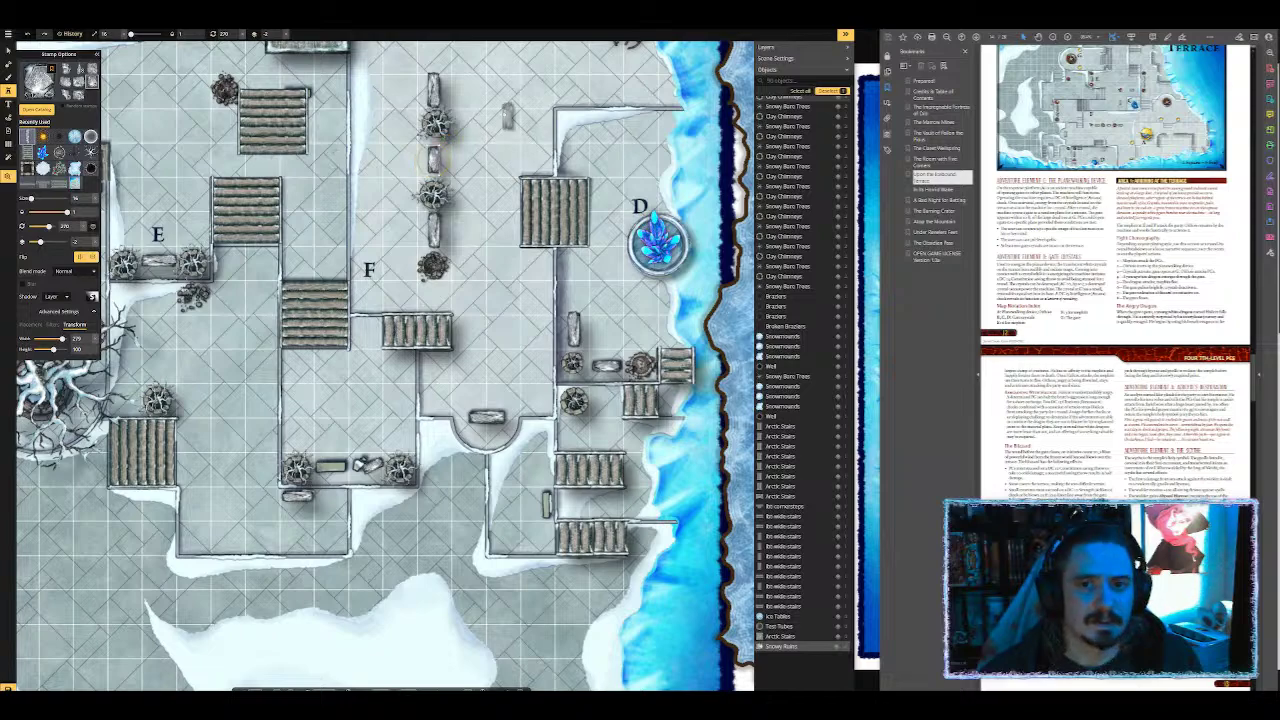
Step: Angle the stamp to match the tilted broken bench in the planter above crystal B and place it there
{"action": "left_click_drag", "start_coordinate": [447, 138], "coordinate": [856, 435]}
{"action": "left_click_drag", "start_coordinate": [326, 241], "coordinate": [408, 176]}
{"action": "scroll", "coordinate": [390, 198], "scroll_direction": "down", "scroll_amount": 8}
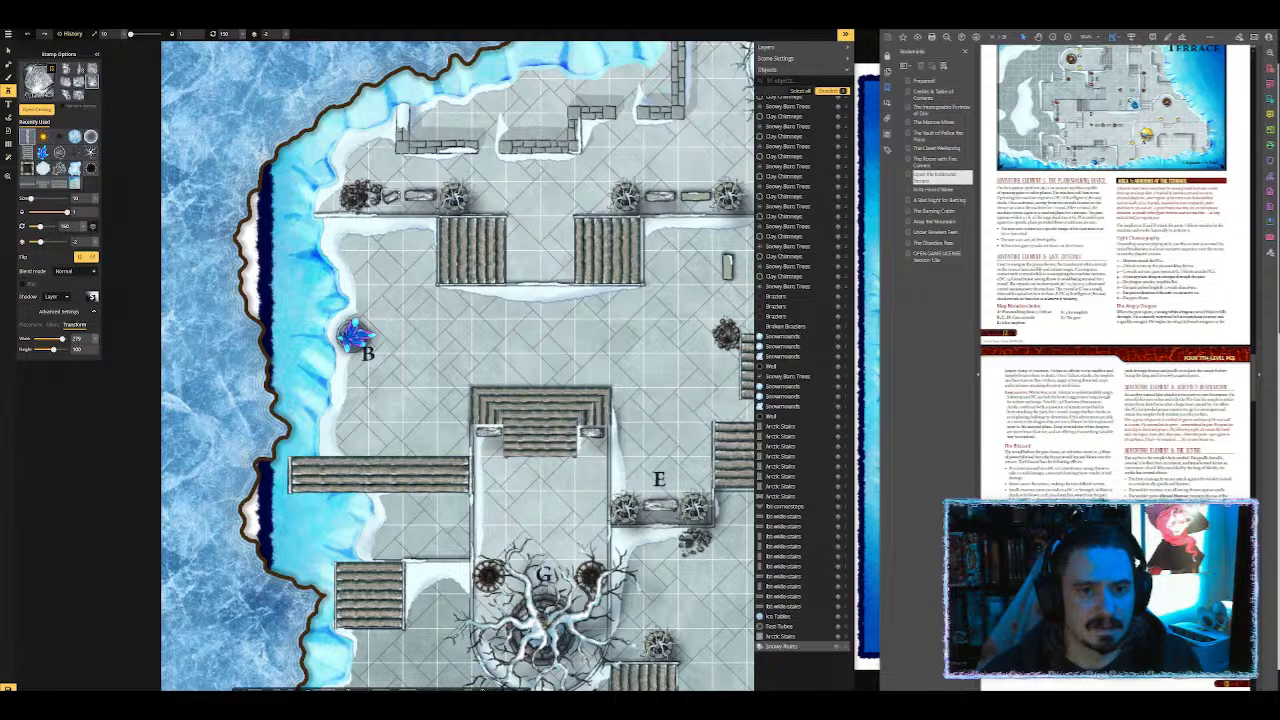
Step: Switch to another snowy stone variant and place it at size 11 on the straight bench in the lower tree planter
{"action": "key", "text": "Down"}
{"action": "key", "text": "Right"}
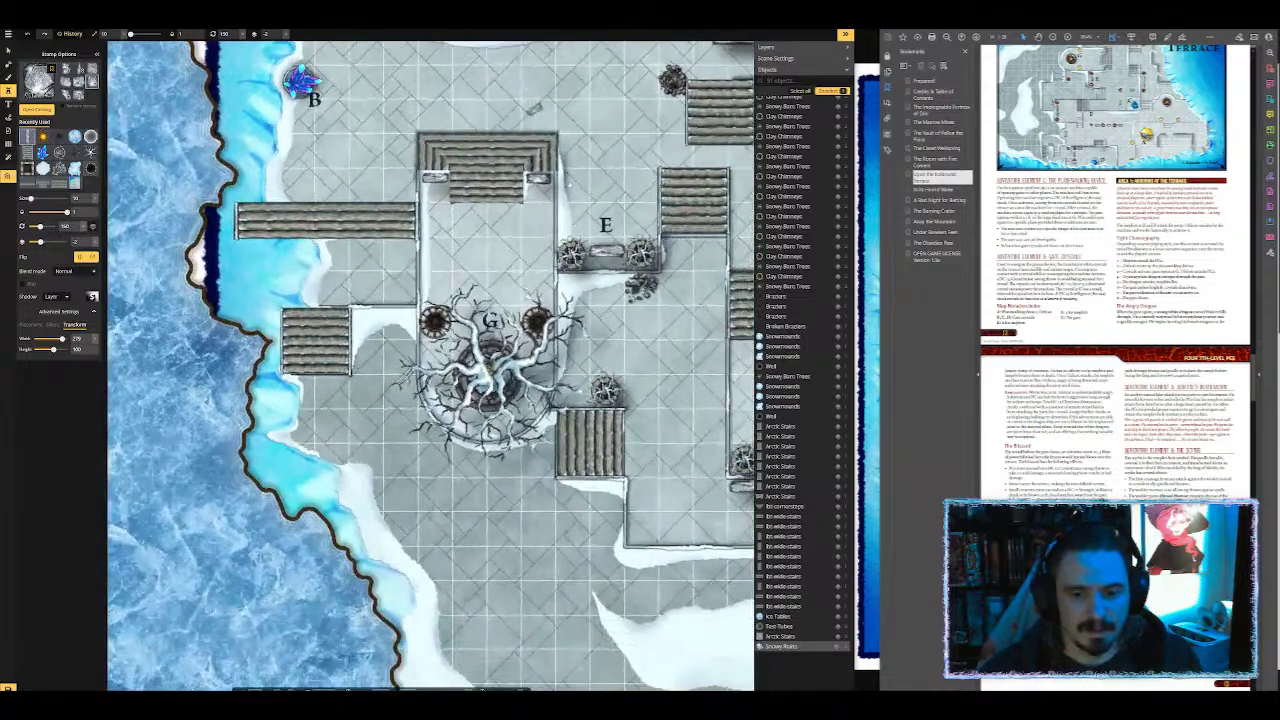
{"action": "key", "text": "Right"}
{"action": "key", "text": "Left"}
{"action": "key", "text": "Up"}
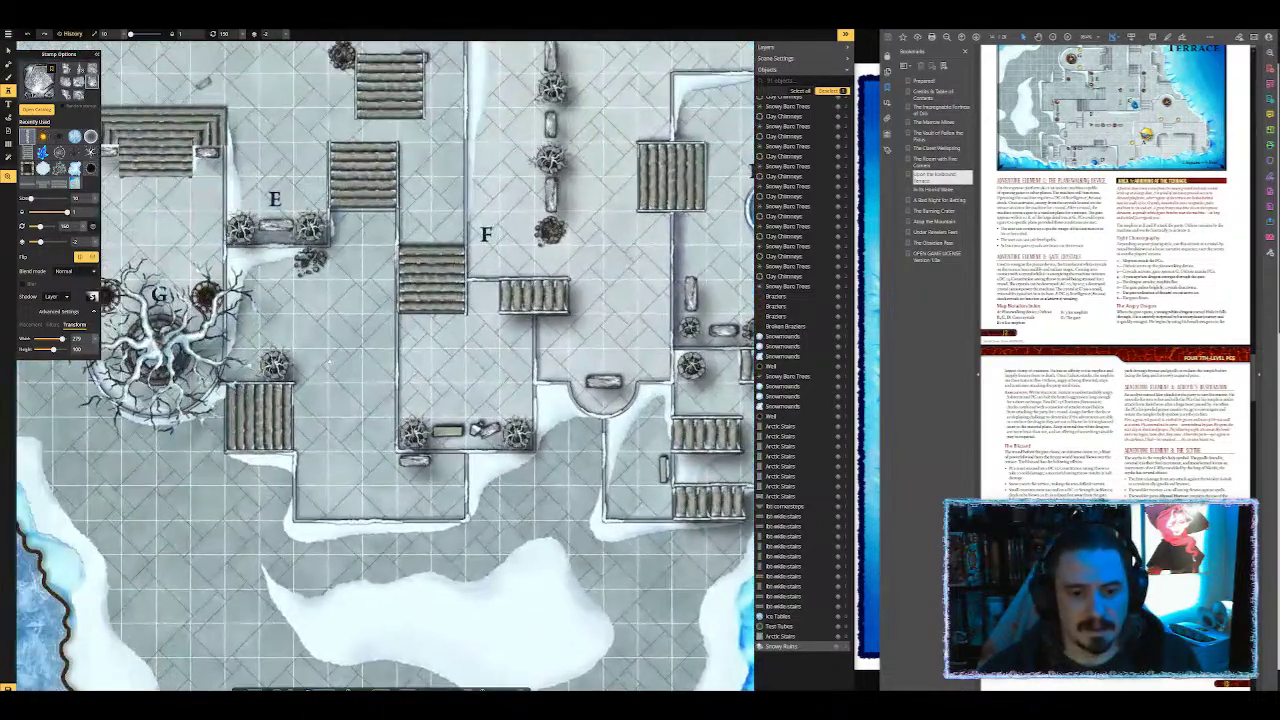
{"action": "key", "text": "Down"}
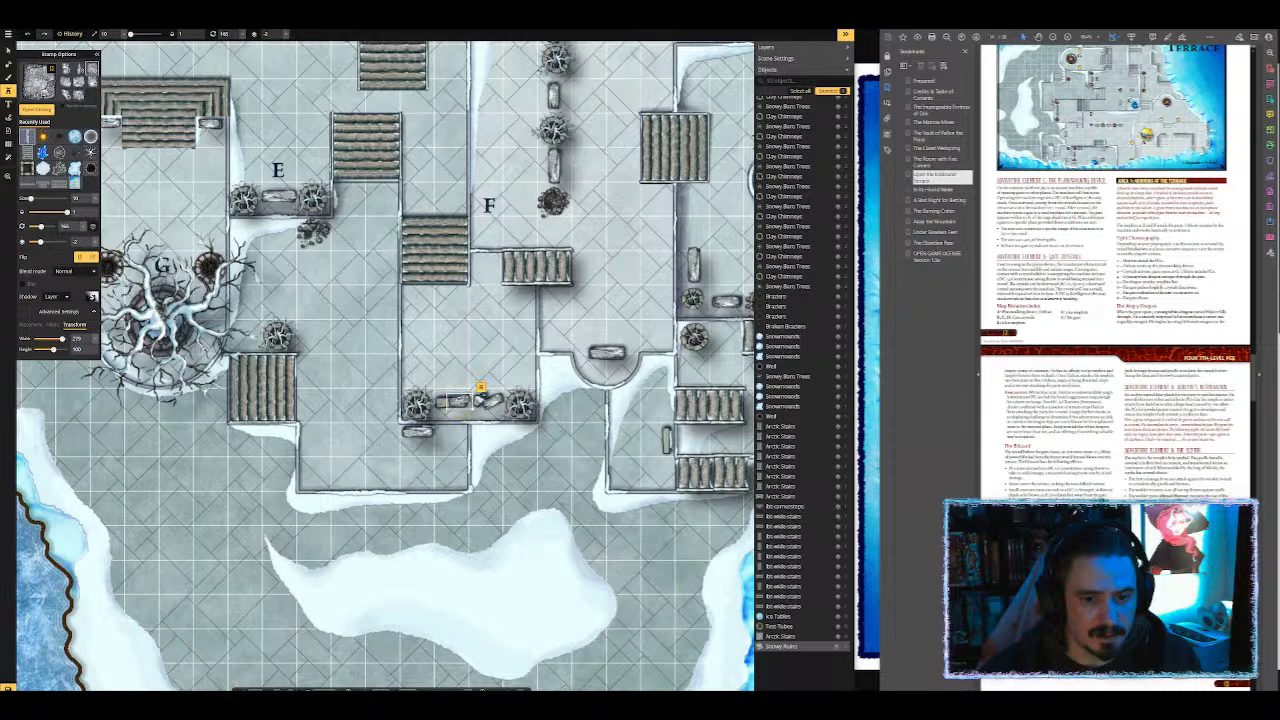
{"action": "left_click_drag", "start_coordinate": [460, 401], "coordinate": [452, 401]}
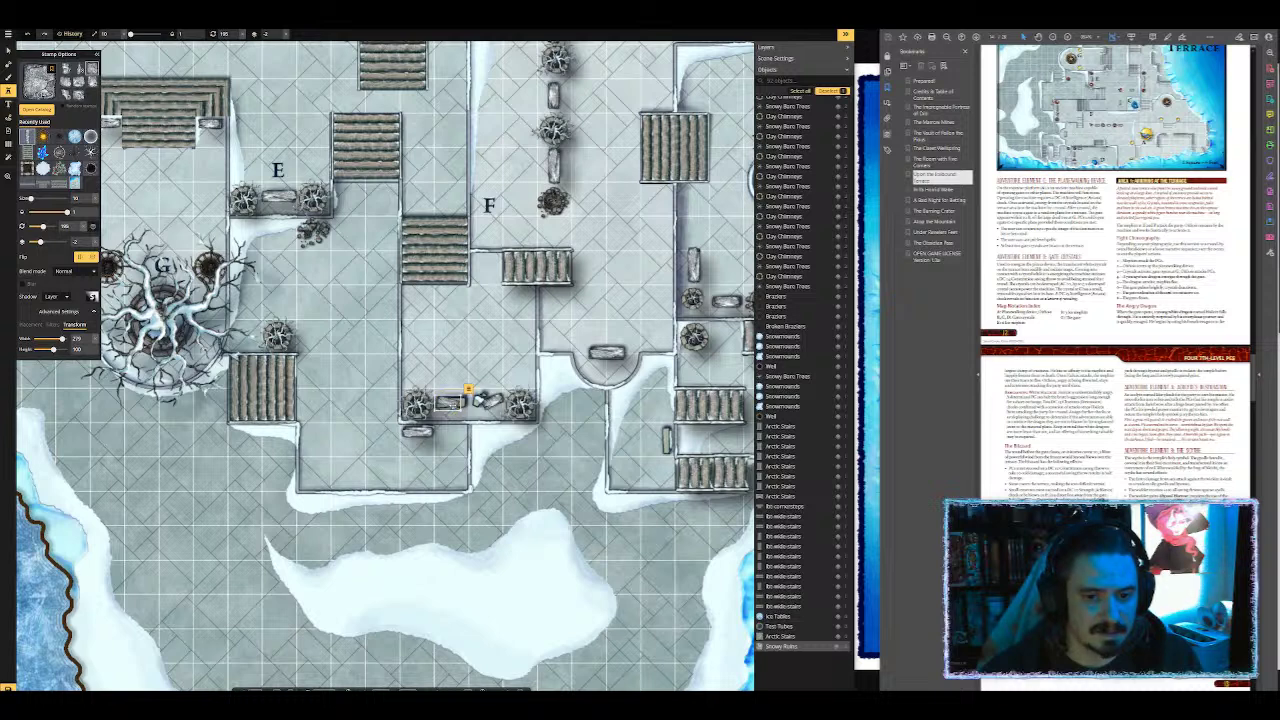
{"action": "left_click", "coordinate": [448, 401]}
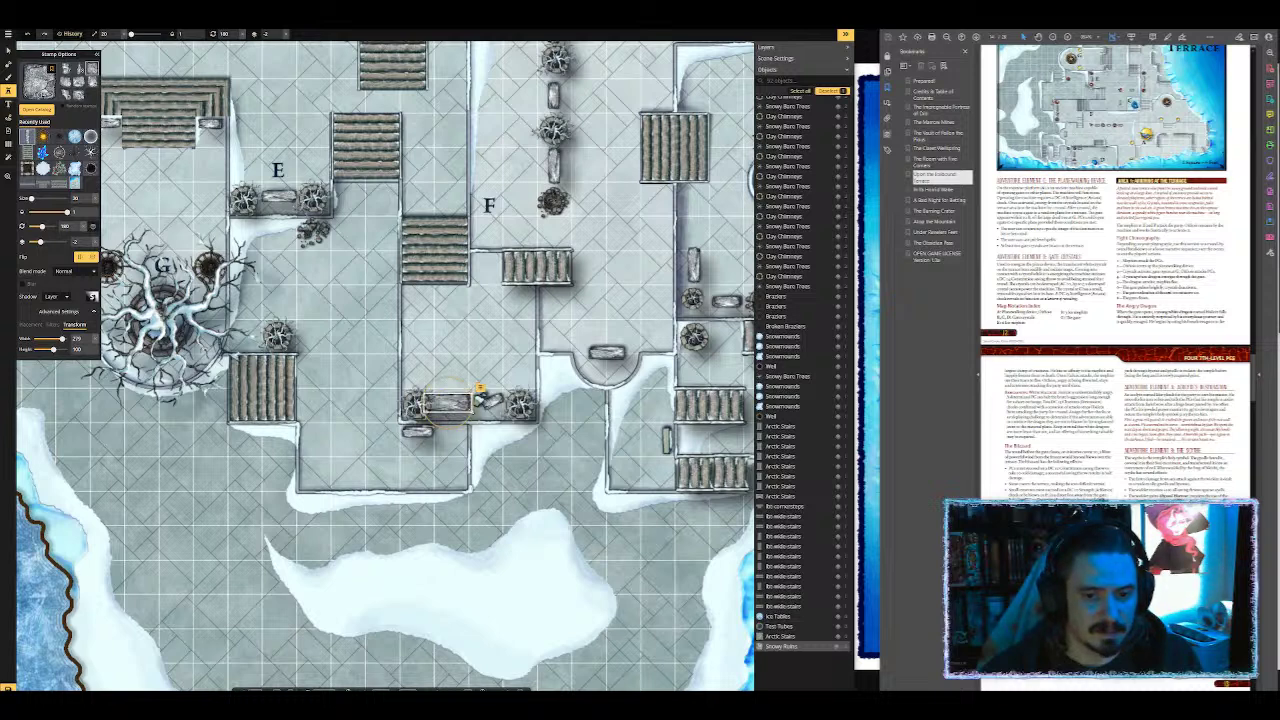
{"action": "left_click_drag", "start_coordinate": [448, 401], "coordinate": [452, 401]}
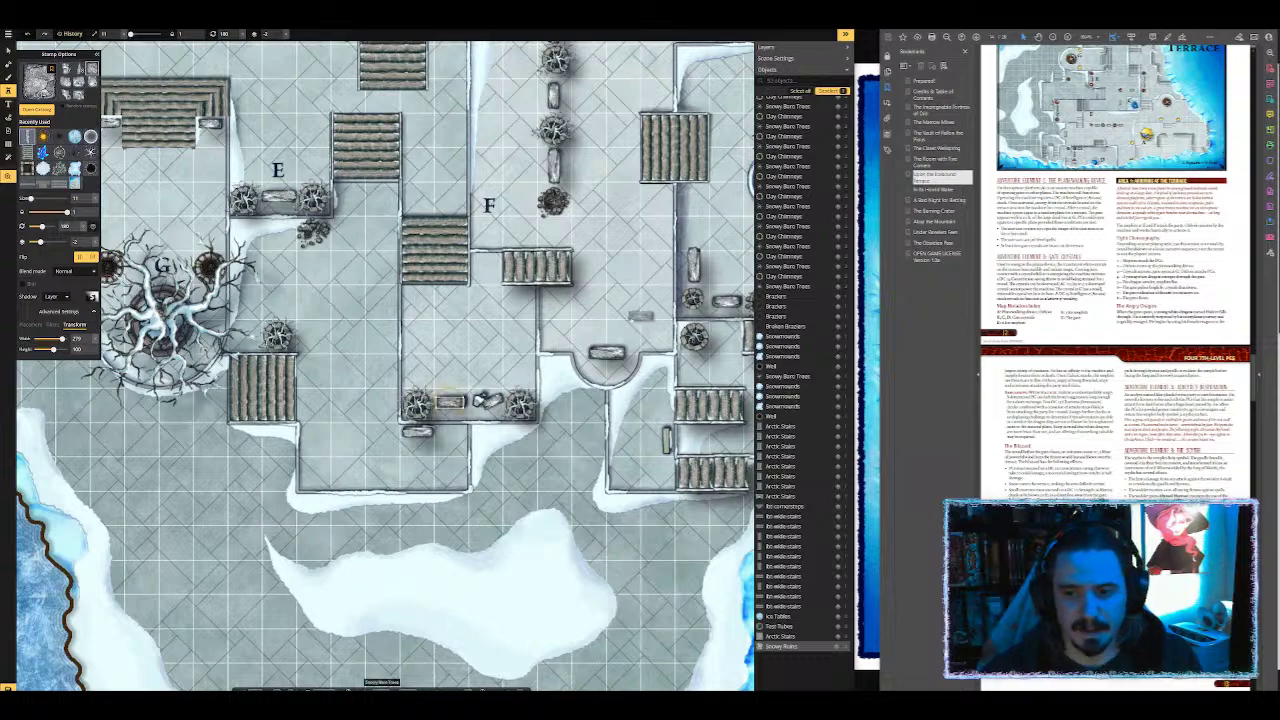
Step: Rotate the stamp to 270 degrees and place it on the upright bench beside the two lower staircases near the alcove
{"action": "left_click_drag", "start_coordinate": [636, 322], "coordinate": [501, 367]}
{"action": "left_click", "coordinate": [535, 481]}
{"action": "scroll", "coordinate": [535, 481], "scroll_direction": "down", "scroll_amount": 4}
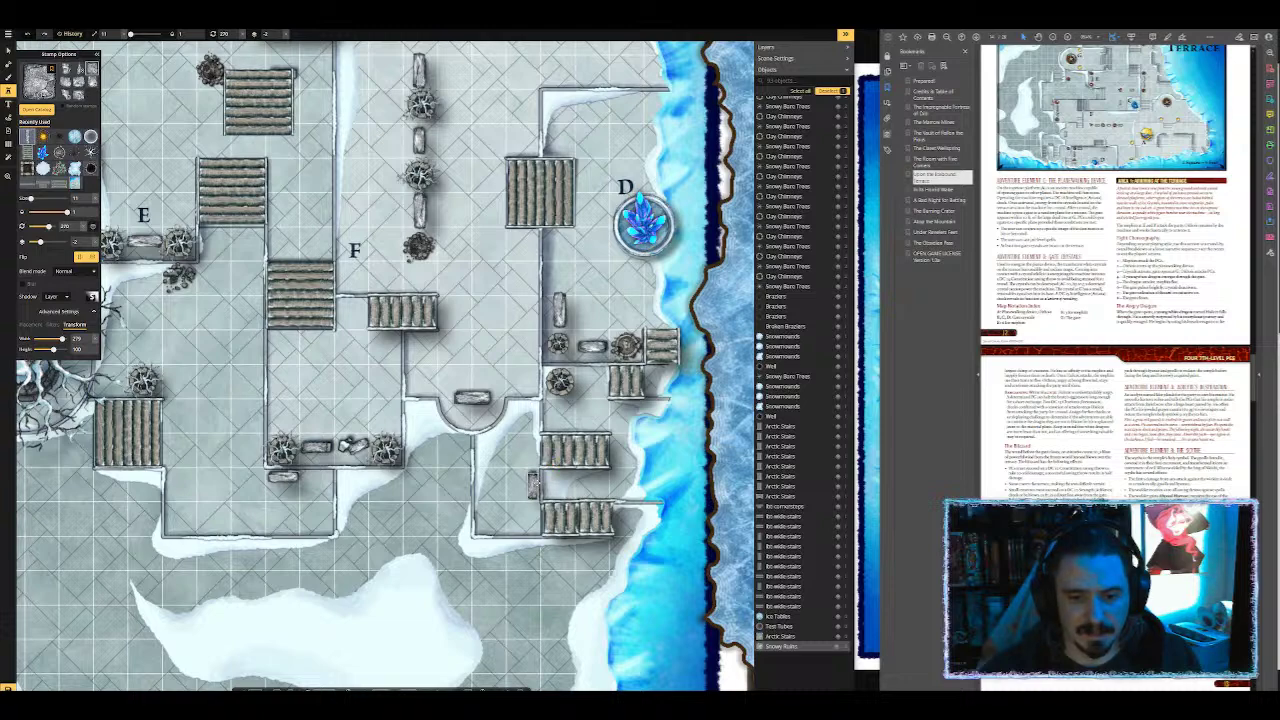
Step: Place another snowy ruins variant at 180 degrees rotation and width 100 on the right bench of the planter northwest of the crystal platform
{"action": "left_click_drag", "start_coordinate": [501, 266], "coordinate": [668, 412]}
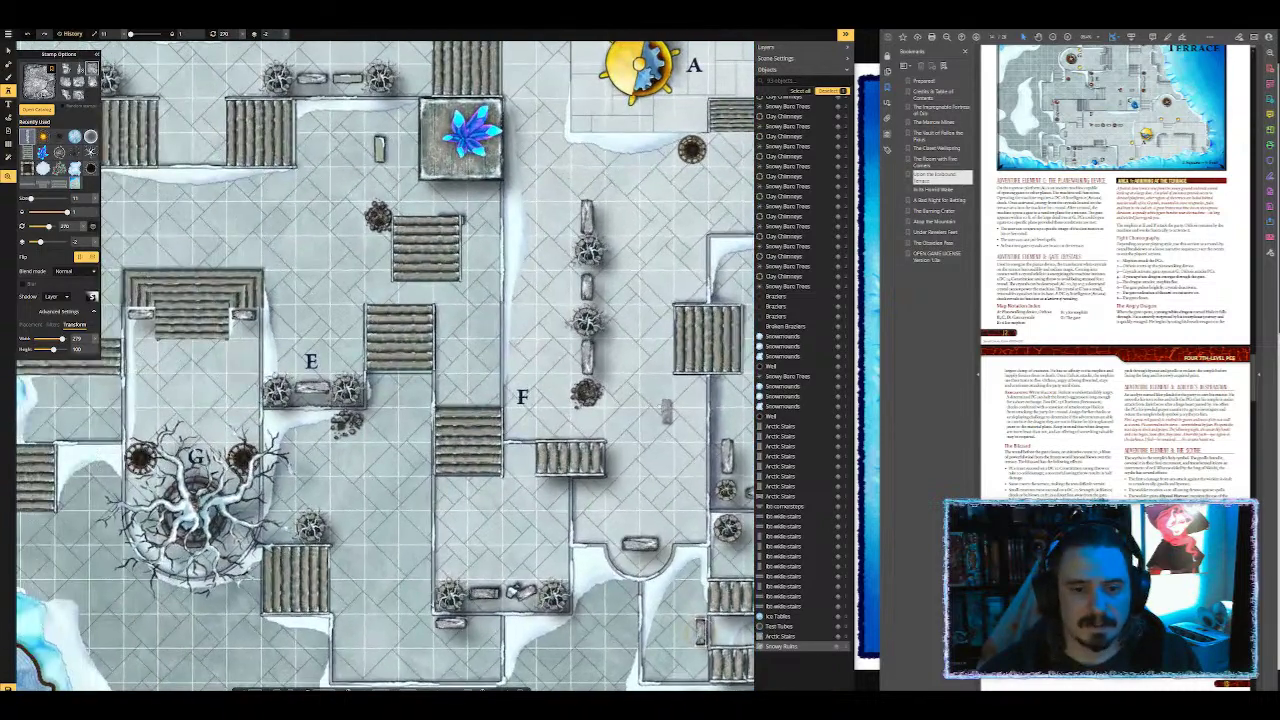
{"action": "left_click_drag", "start_coordinate": [379, 150], "coordinate": [532, 301]}
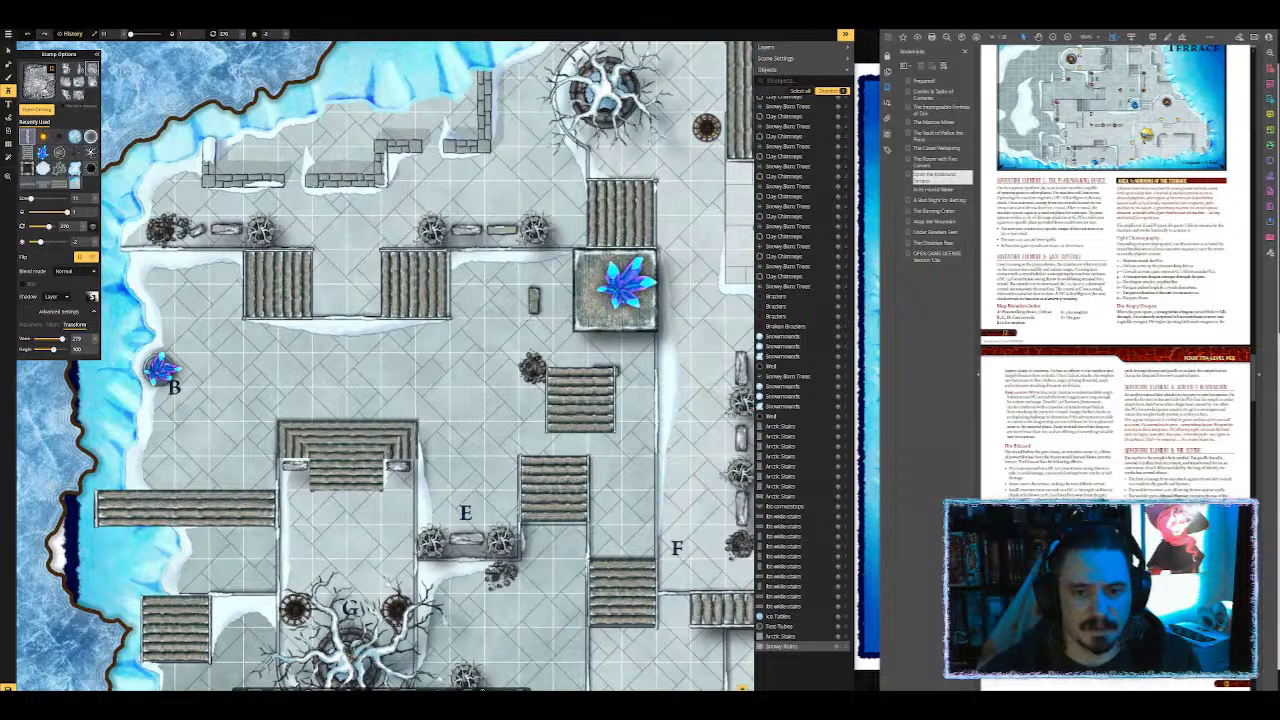
{"action": "left_click", "coordinate": [500, 231]}
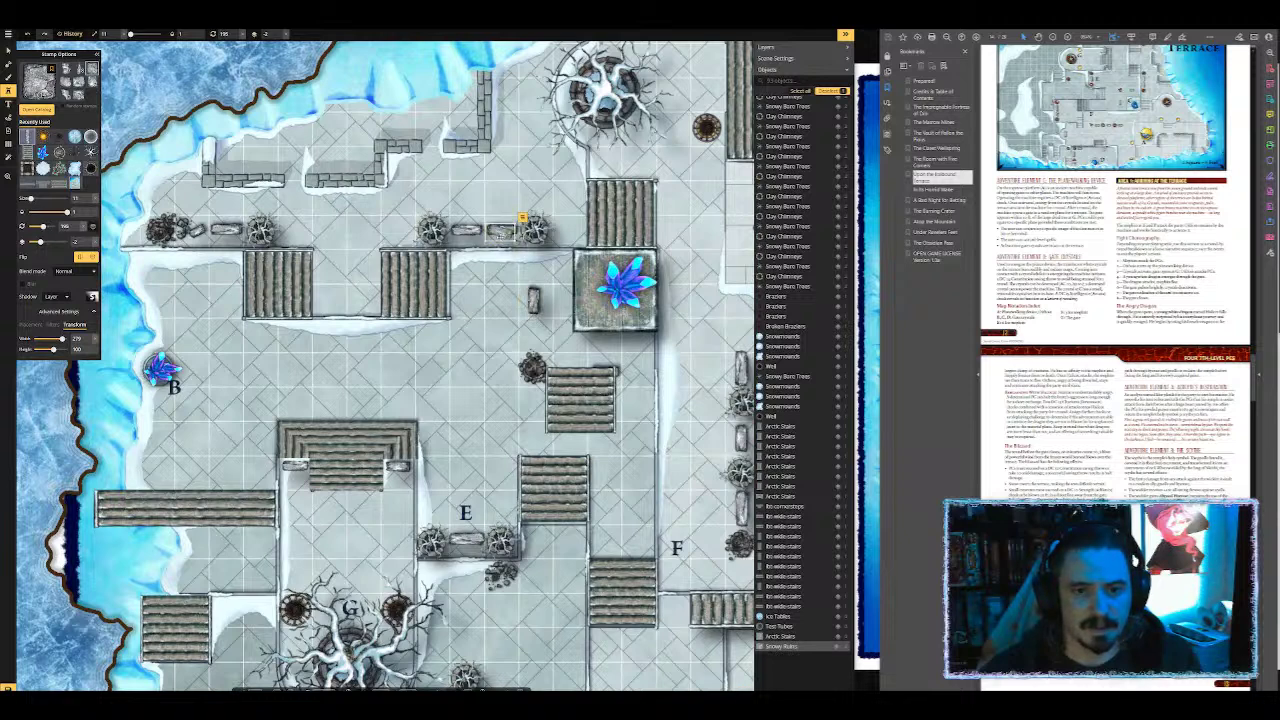
{"action": "scroll", "coordinate": [502, 231], "scroll_direction": "down", "scroll_amount": 1}
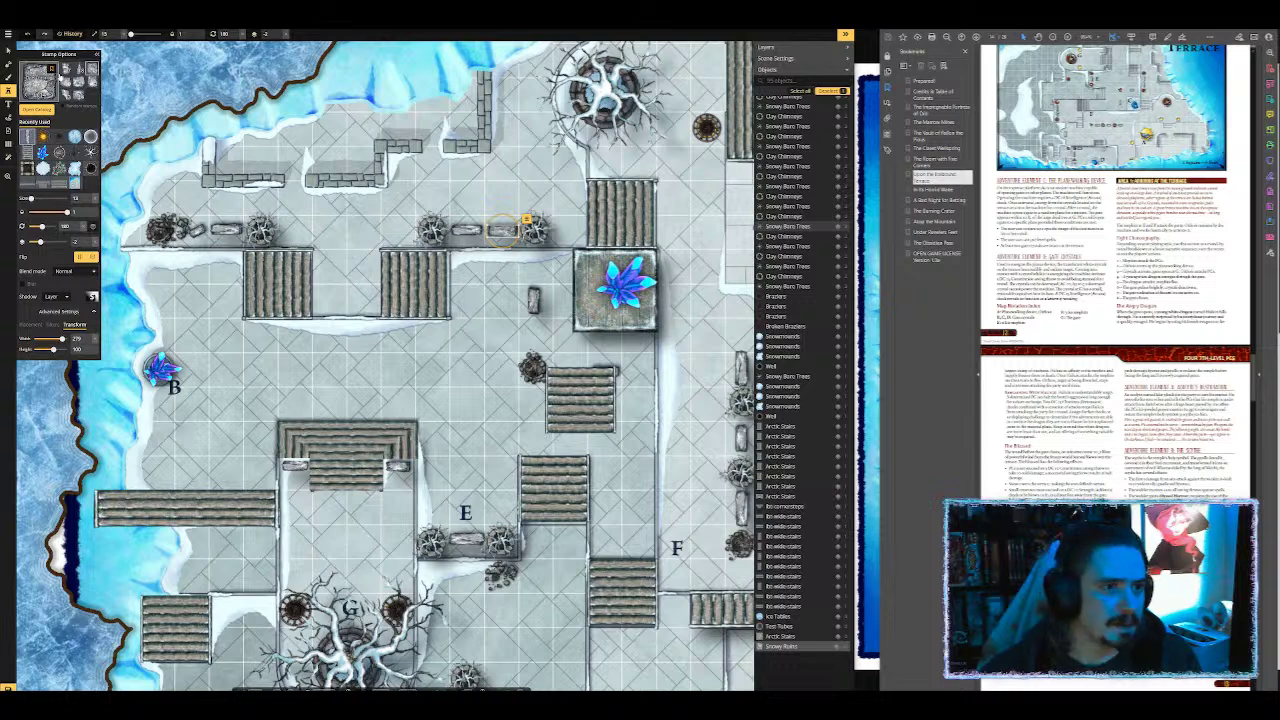
{"action": "left_click", "coordinate": [77, 84]}
{"action": "left_click", "coordinate": [78, 95]}
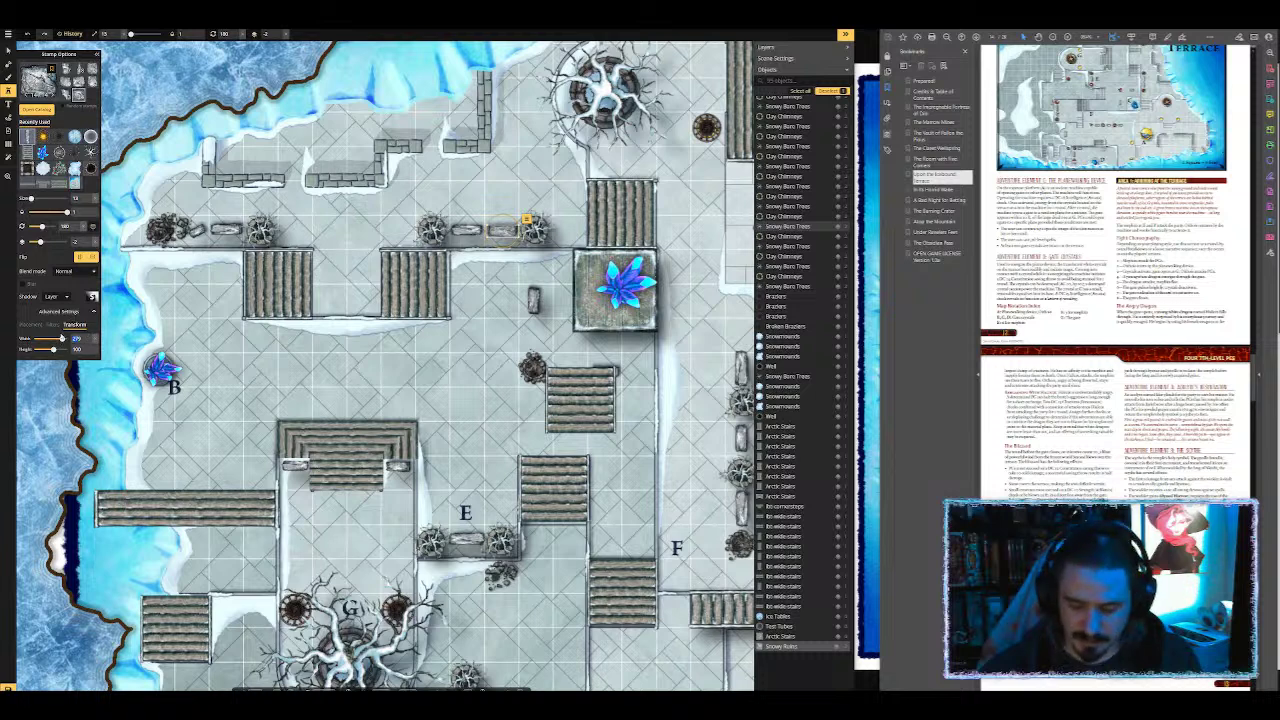
{"action": "scroll", "coordinate": [510, 220], "scroll_direction": "down", "scroll_amount": 3}
{"action": "scroll", "coordinate": [512, 220], "scroll_direction": "down", "scroll_amount": 2}
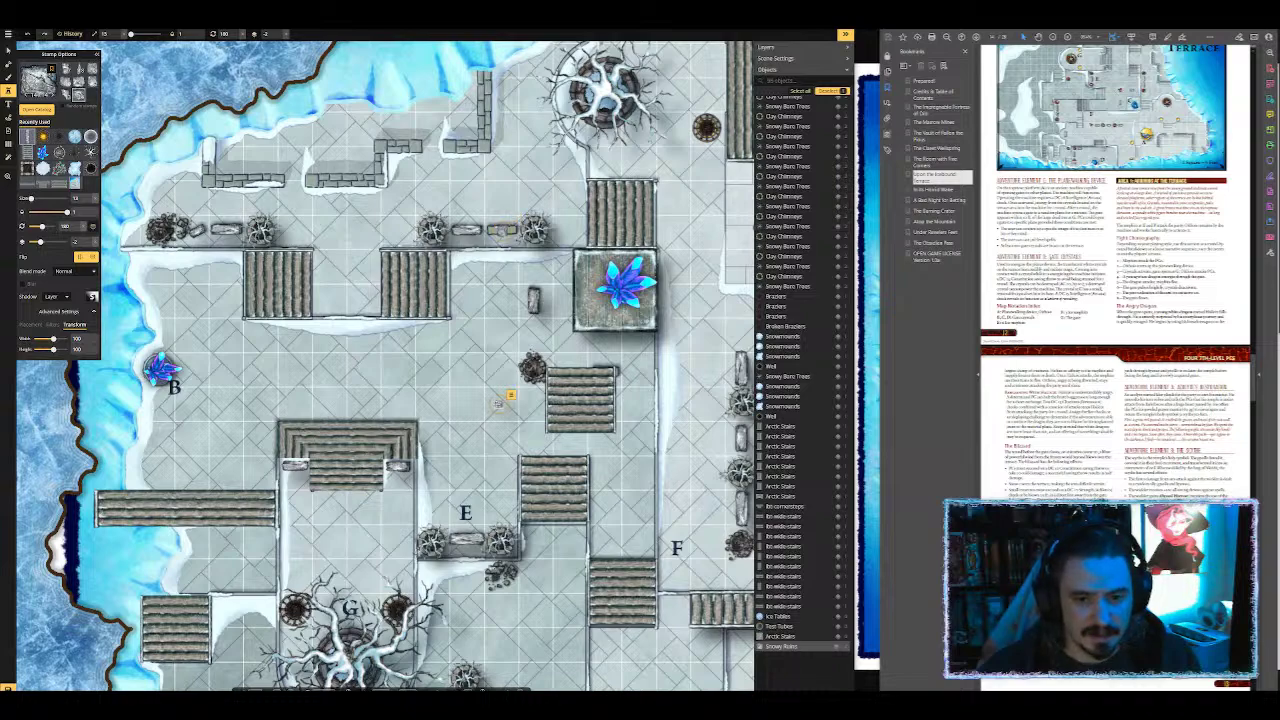
Step: Rotate and resize the snowy ruins stamp to fit the first broken bench piece in the lower tree planter
{"action": "key", "text": "Down"}
{"action": "key", "text": "Right"}
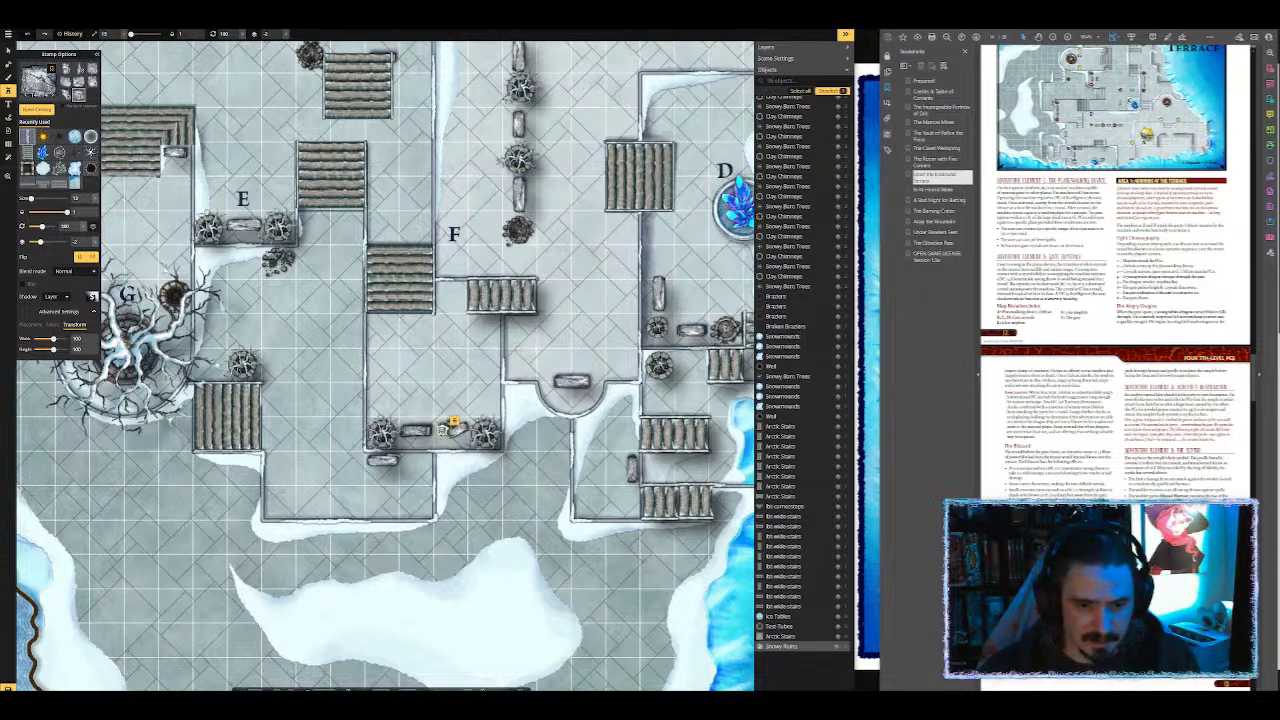
{"action": "scroll", "coordinate": [442, 430], "scroll_direction": "up", "scroll_amount": 5}
{"action": "scroll", "coordinate": [452, 421], "scroll_direction": "down", "scroll_amount": 3}
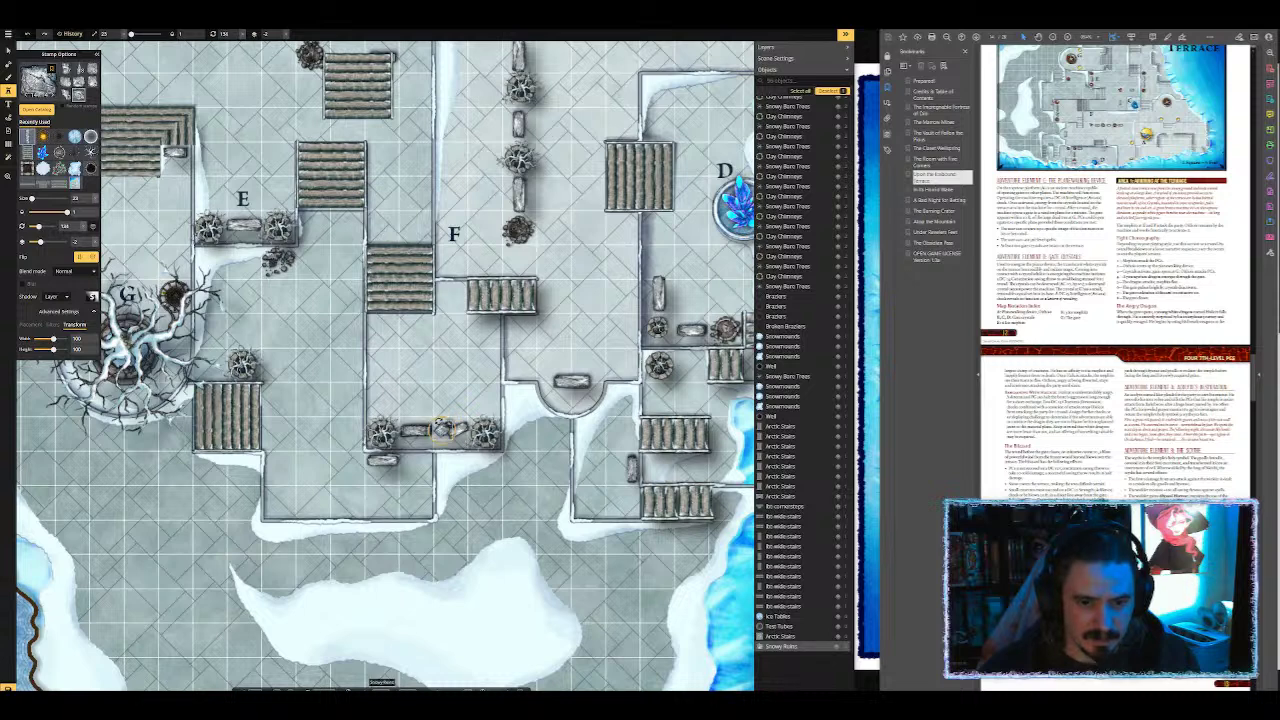
Step: Switch to another snowy ruins variant and place it, resized, over the remaining broken bench piece in the lower tree planter
{"action": "left_click", "coordinate": [66, 97]}
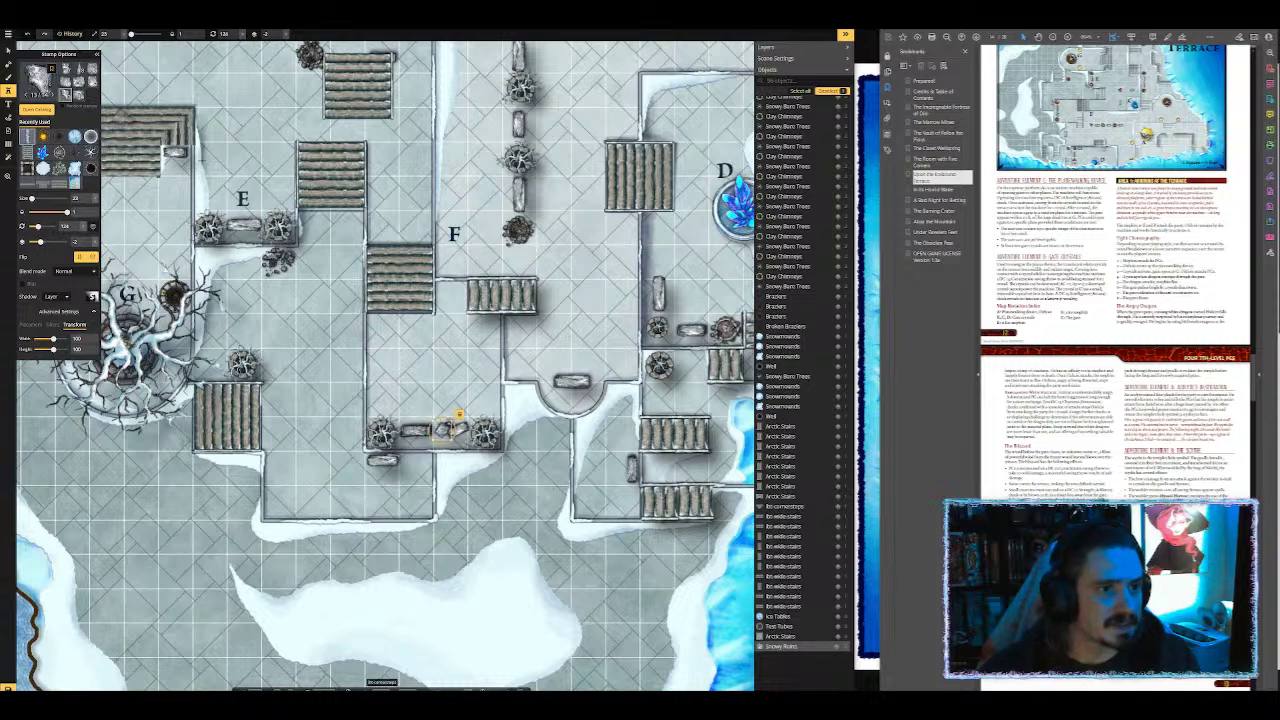
{"action": "left_click", "coordinate": [453, 399]}
{"action": "scroll", "coordinate": [454, 400], "scroll_direction": "down", "scroll_amount": 6}
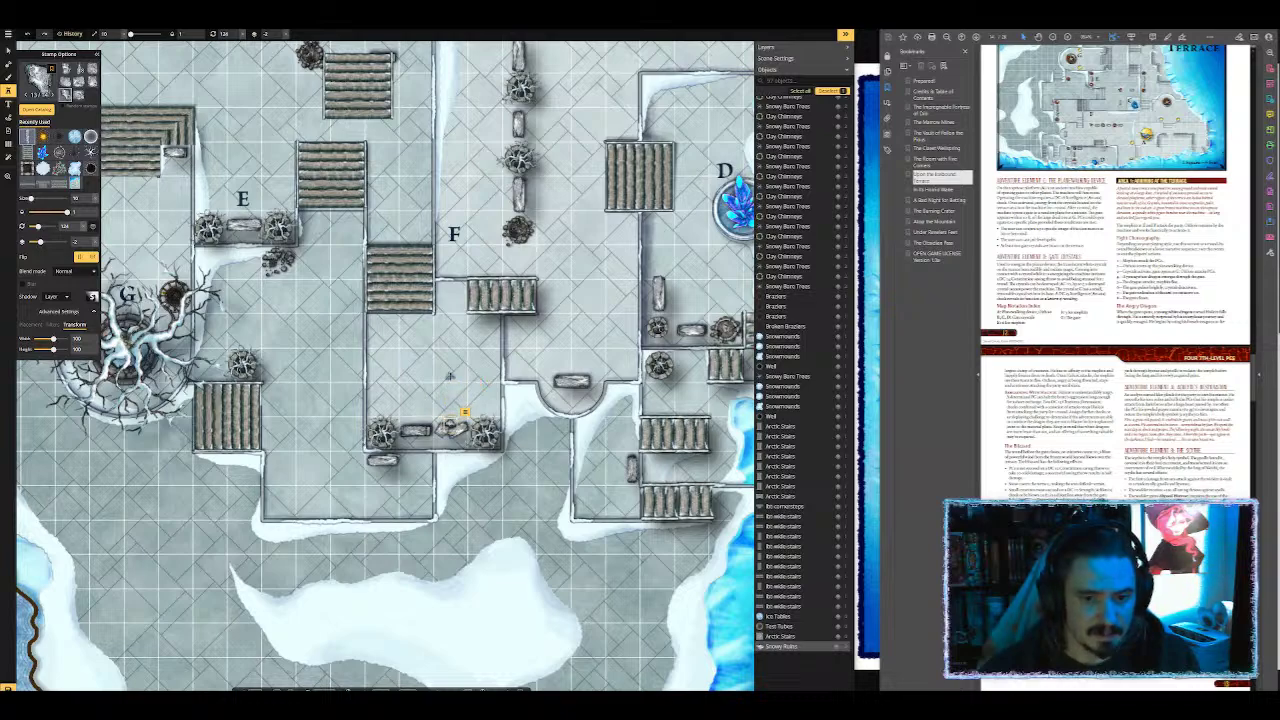
{"action": "scroll", "coordinate": [456, 372], "scroll_direction": "down", "scroll_amount": 5}
{"action": "key", "text": "space"}
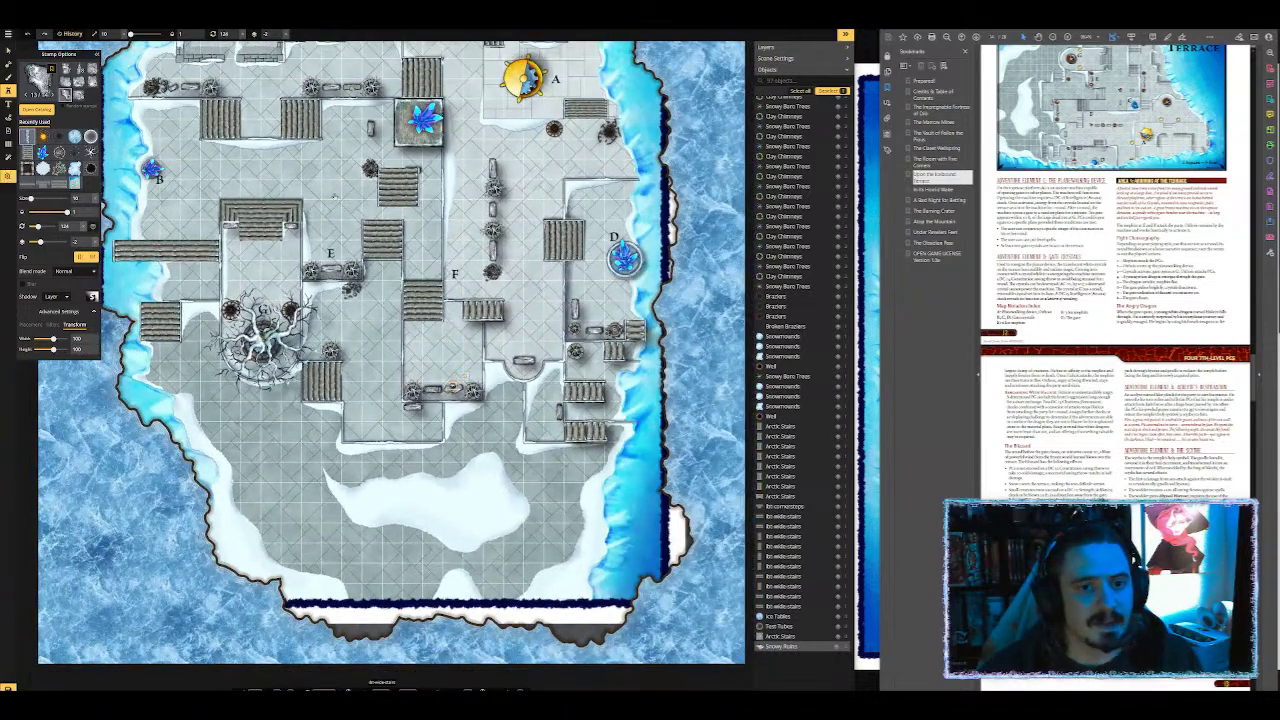
Step: Delete the snowy ruins stamp on the right bench of the planter northwest of the crystal platform
{"action": "left_click_drag", "start_coordinate": [335, 165], "coordinate": [413, 277]}
{"action": "scroll", "coordinate": [414, 275], "scroll_direction": "up", "scroll_amount": 2}
{"action": "scroll", "coordinate": [413, 275], "scroll_direction": "up", "scroll_amount": 1}
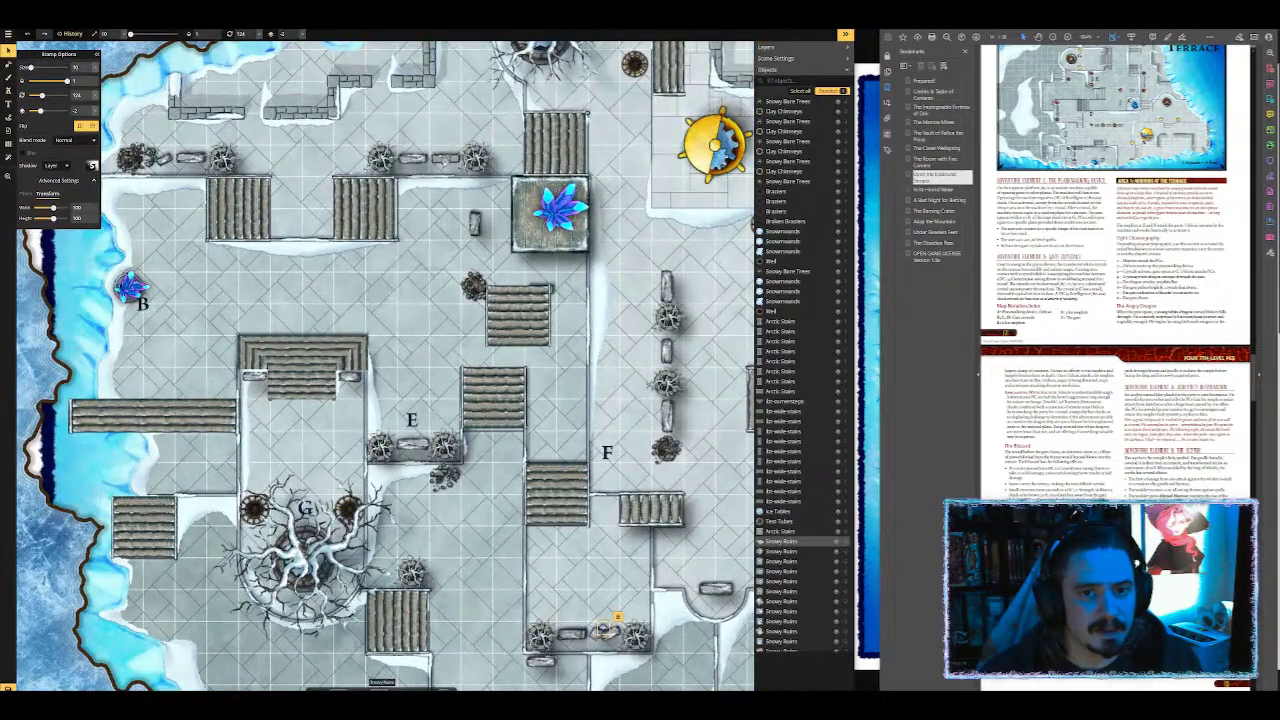
{"action": "left_click", "coordinate": [445, 161]}
{"action": "left_click_drag", "start_coordinate": [459, 171], "coordinate": [464, 174]}
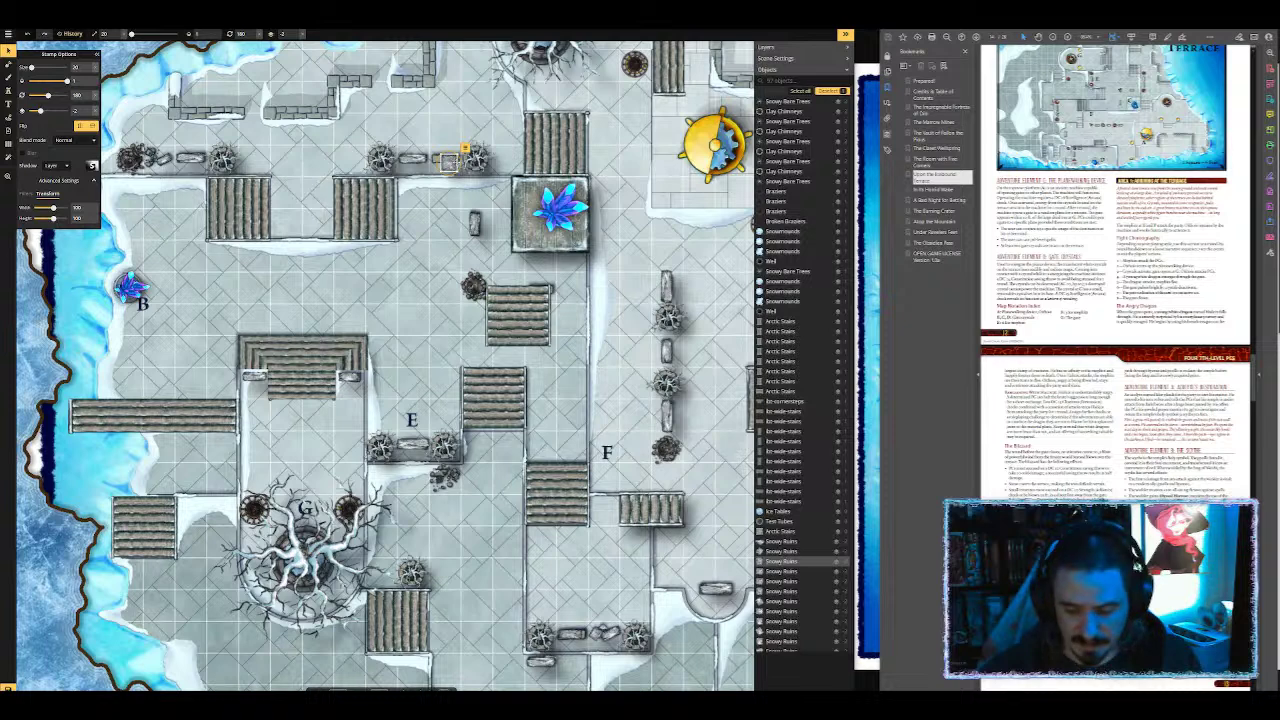
{"action": "key", "text": "Escape"}
Step: Copy the upright bench stamp beside the crystal platform onto the right bench of the planter above it, rotated to 0 degrees
{"action": "left_click", "coordinate": [475, 226]}
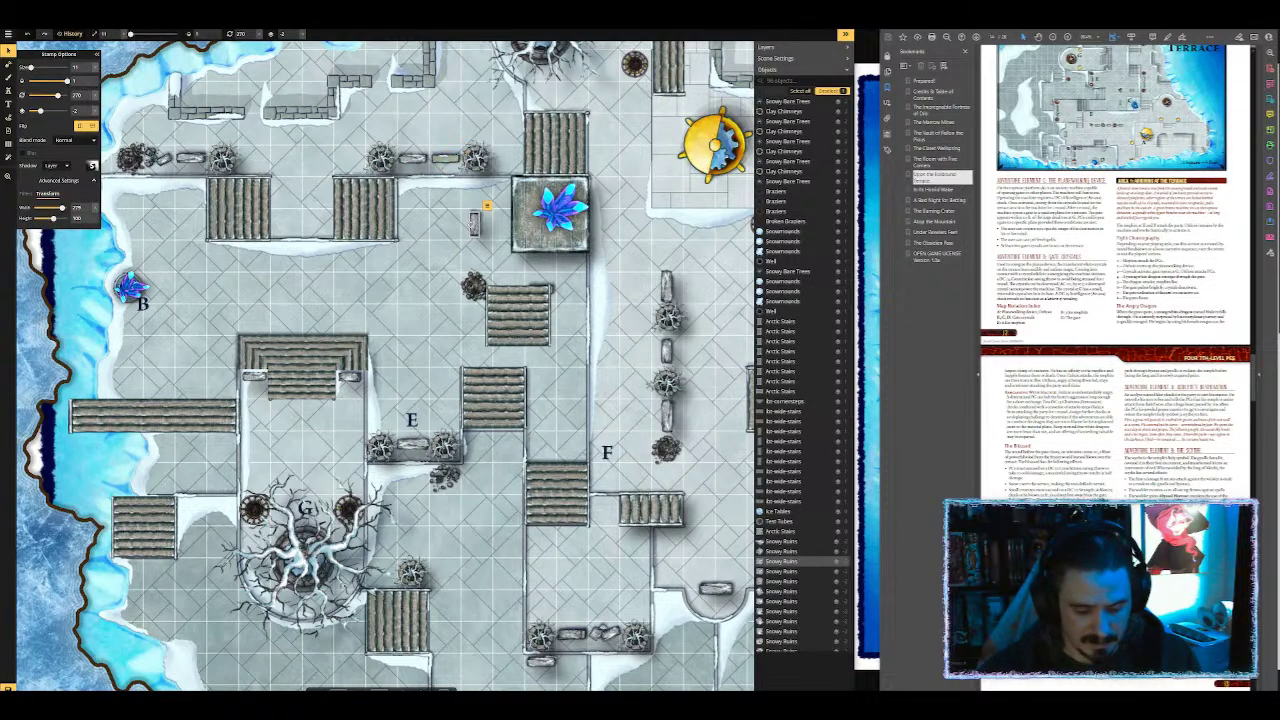
{"action": "key", "text": "ctrl+c"}
{"action": "key", "text": "ctrl+v"}
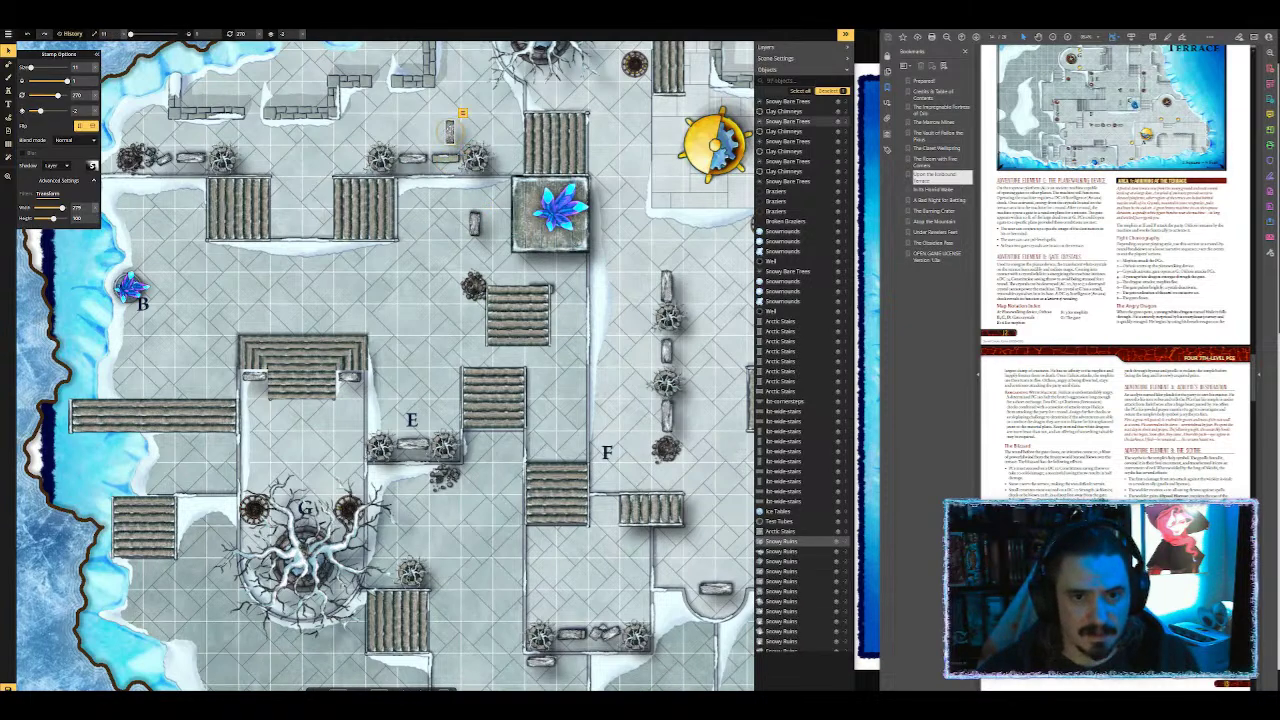
{"action": "left_click_drag", "start_coordinate": [434, 131], "coordinate": [444, 157]}
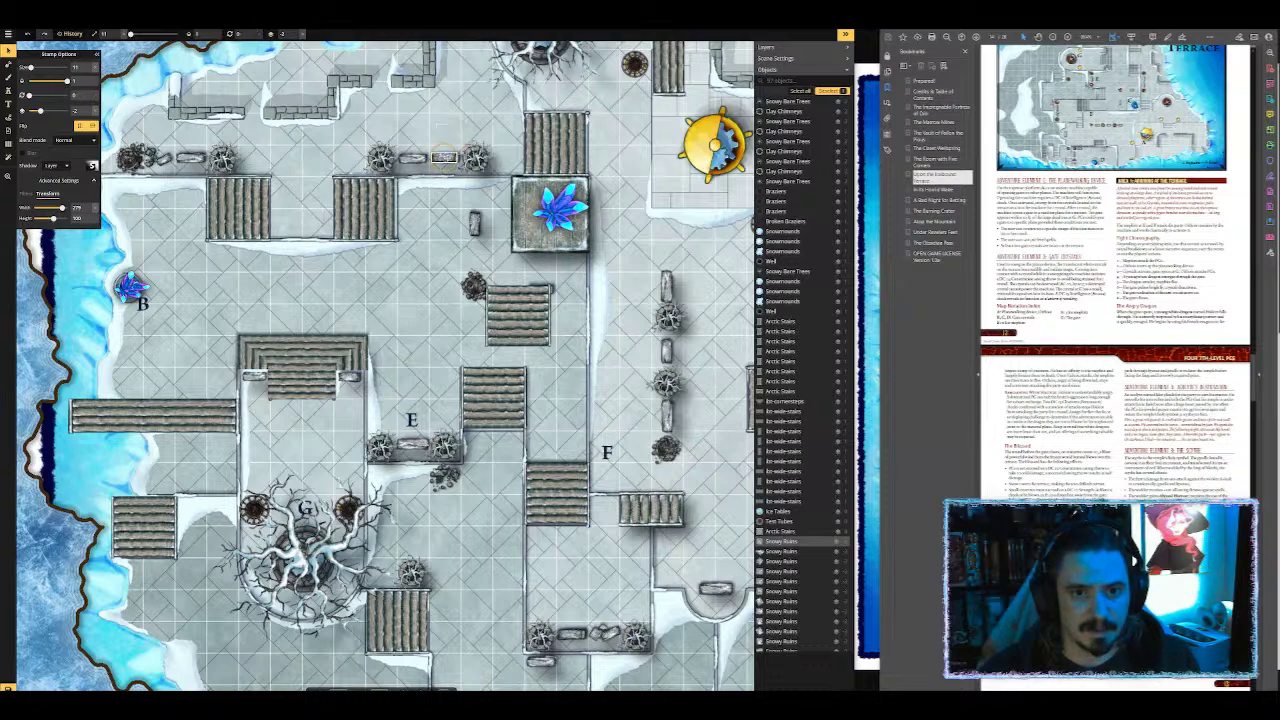
{"action": "scroll", "coordinate": [533, 155], "scroll_direction": "down", "scroll_amount": 1}
{"action": "left_click", "coordinate": [620, 206]}
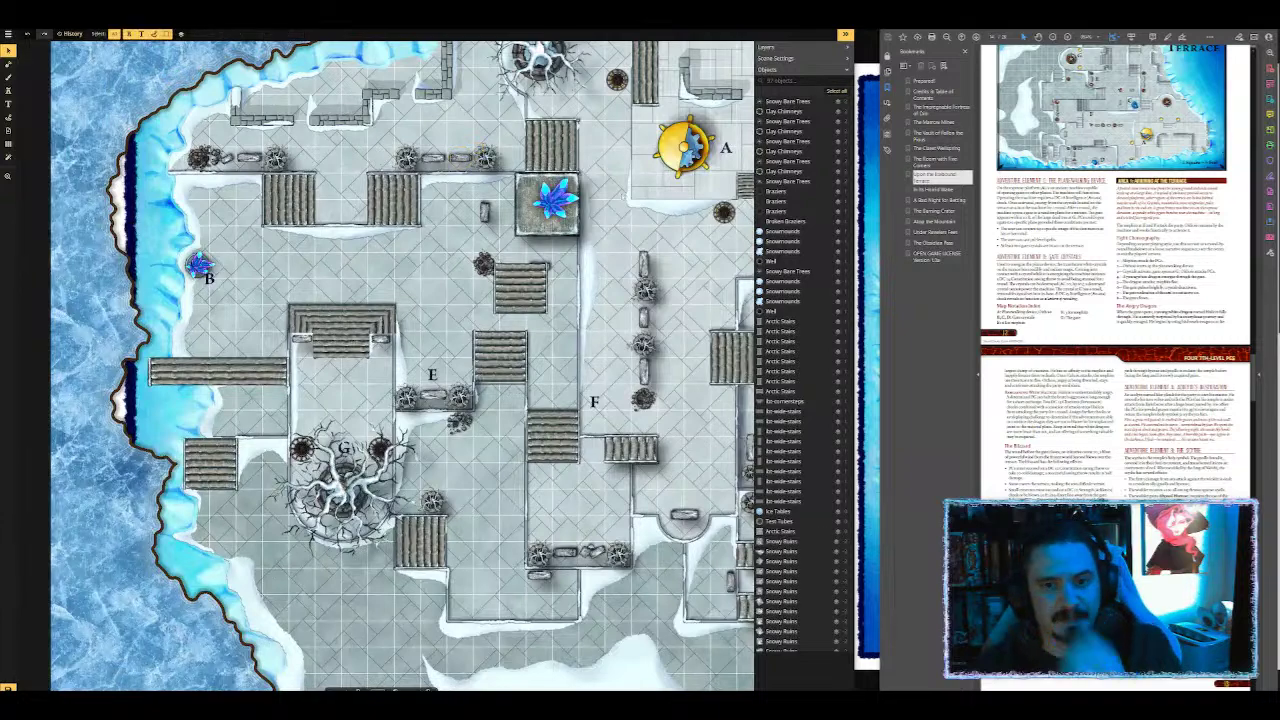
Step: Load the Snowy Stone Walls stamp from the Frigid North section of the stamp catalog and pick one of its variants
{"action": "scroll", "coordinate": [620, 206], "scroll_direction": "down", "scroll_amount": 1}
{"action": "scroll", "coordinate": [526, 251], "scroll_direction": "down", "scroll_amount": 1}
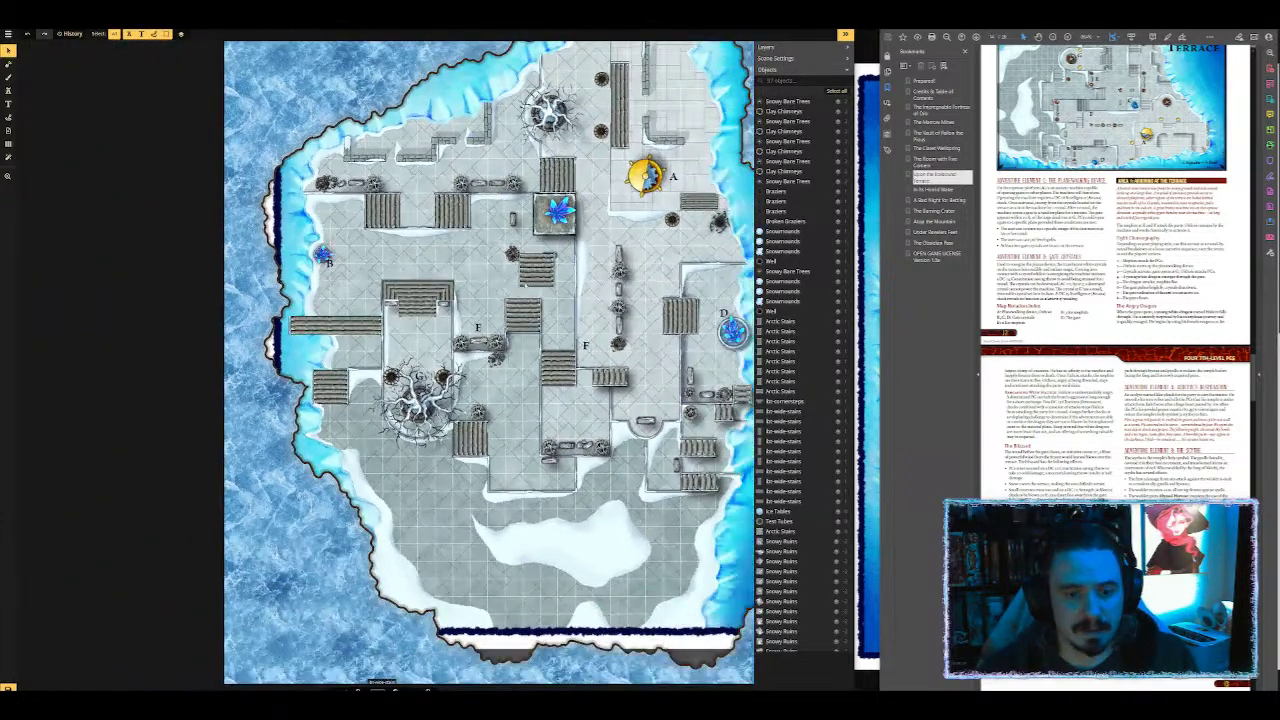
{"action": "scroll", "coordinate": [508, 281], "scroll_direction": "up", "scroll_amount": 1}
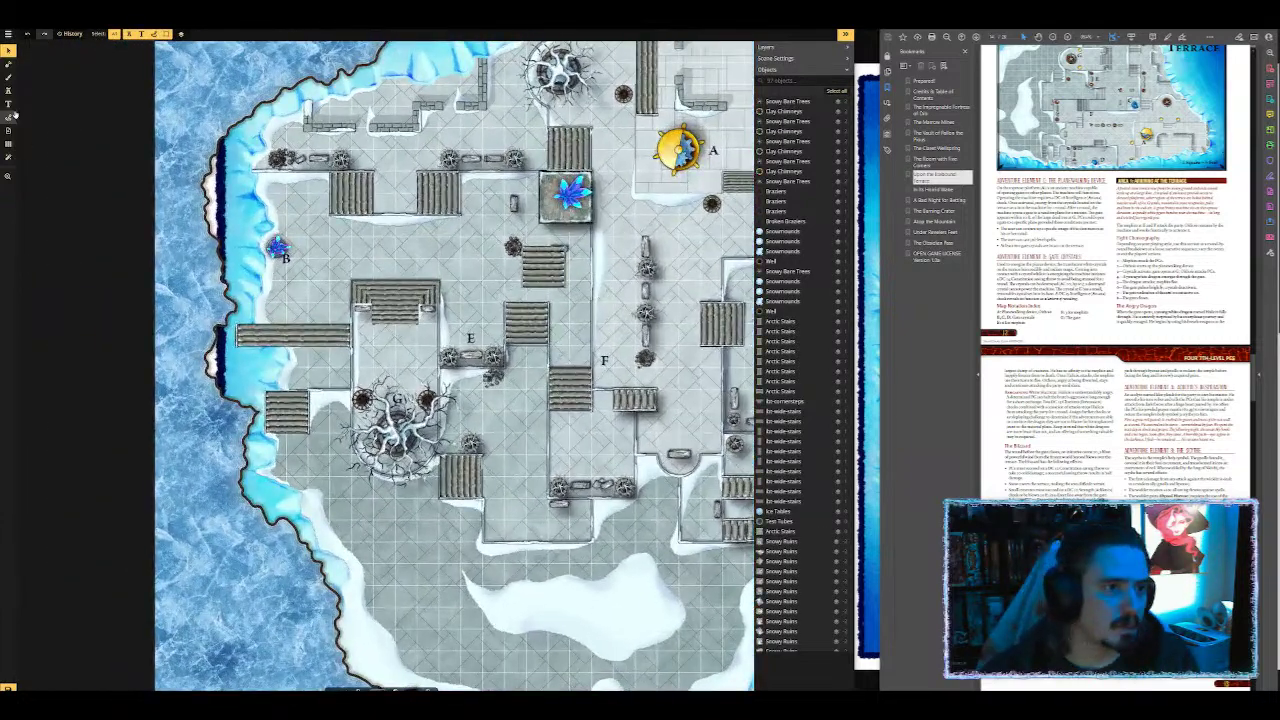
{"action": "left_click", "coordinate": [8, 90]}
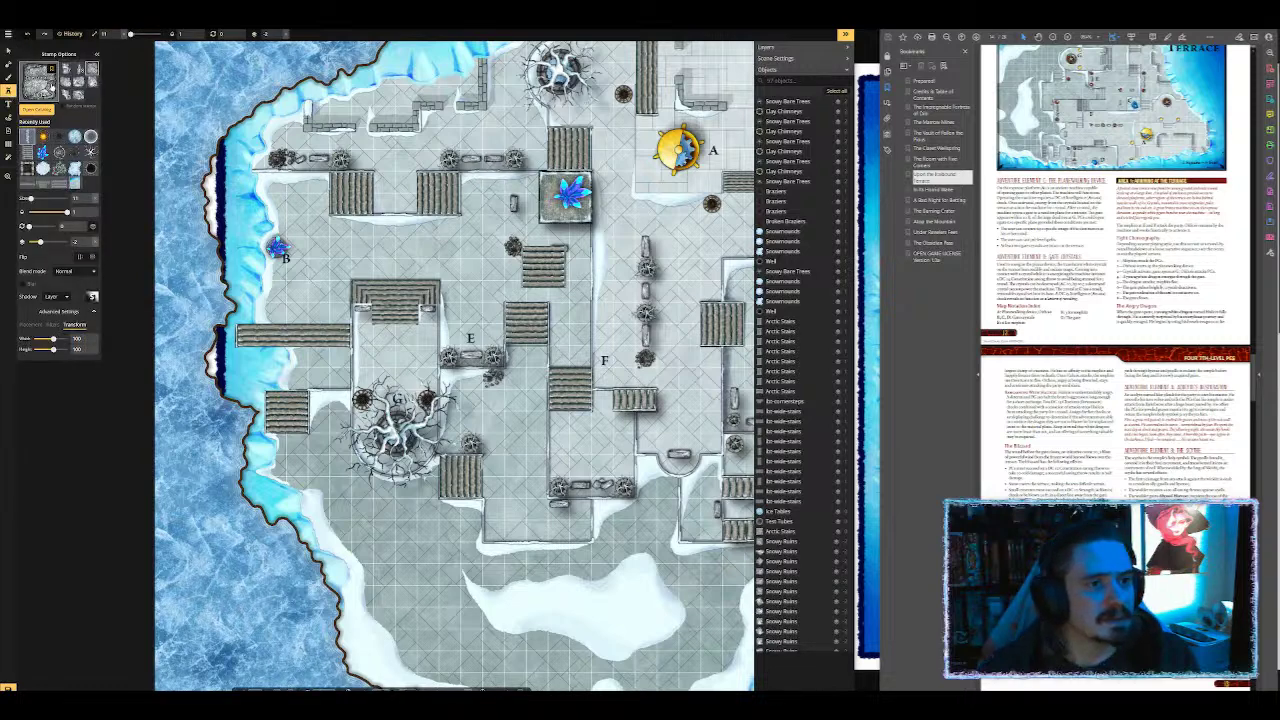
{"action": "left_click", "coordinate": [48, 86]}
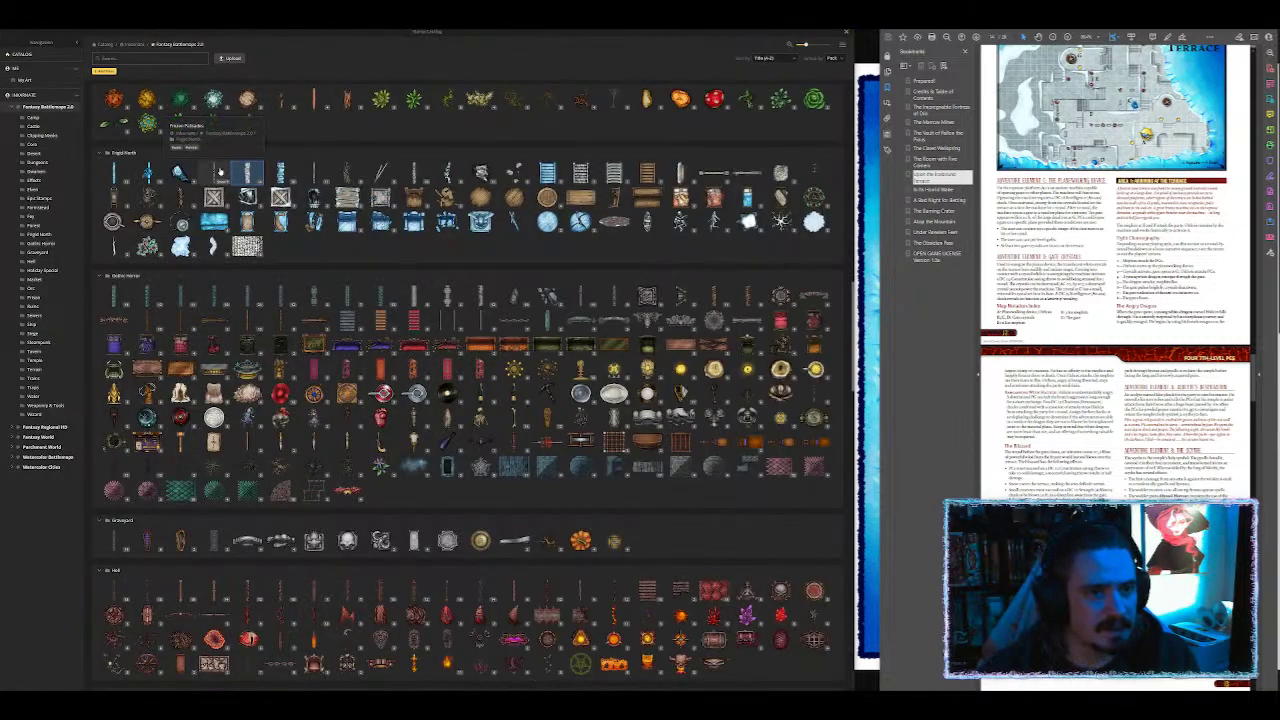
{"action": "left_click", "coordinate": [414, 173]}
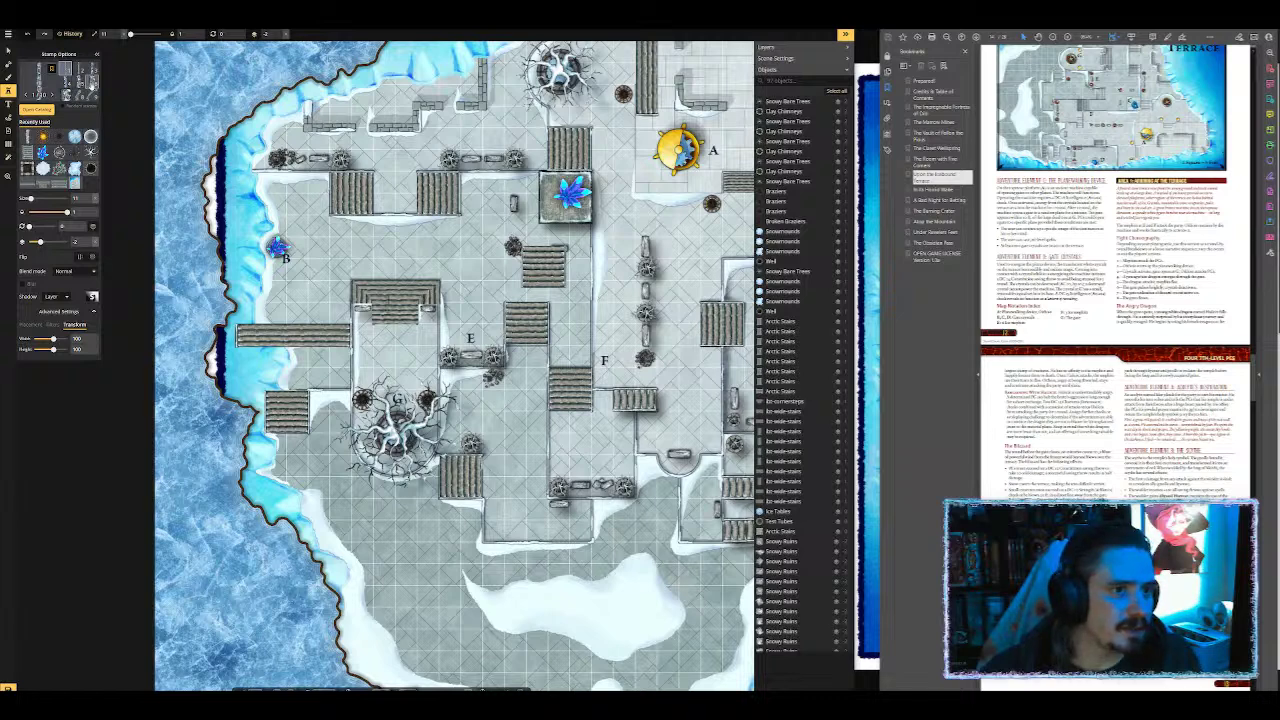
{"action": "left_click", "coordinate": [92, 86]}
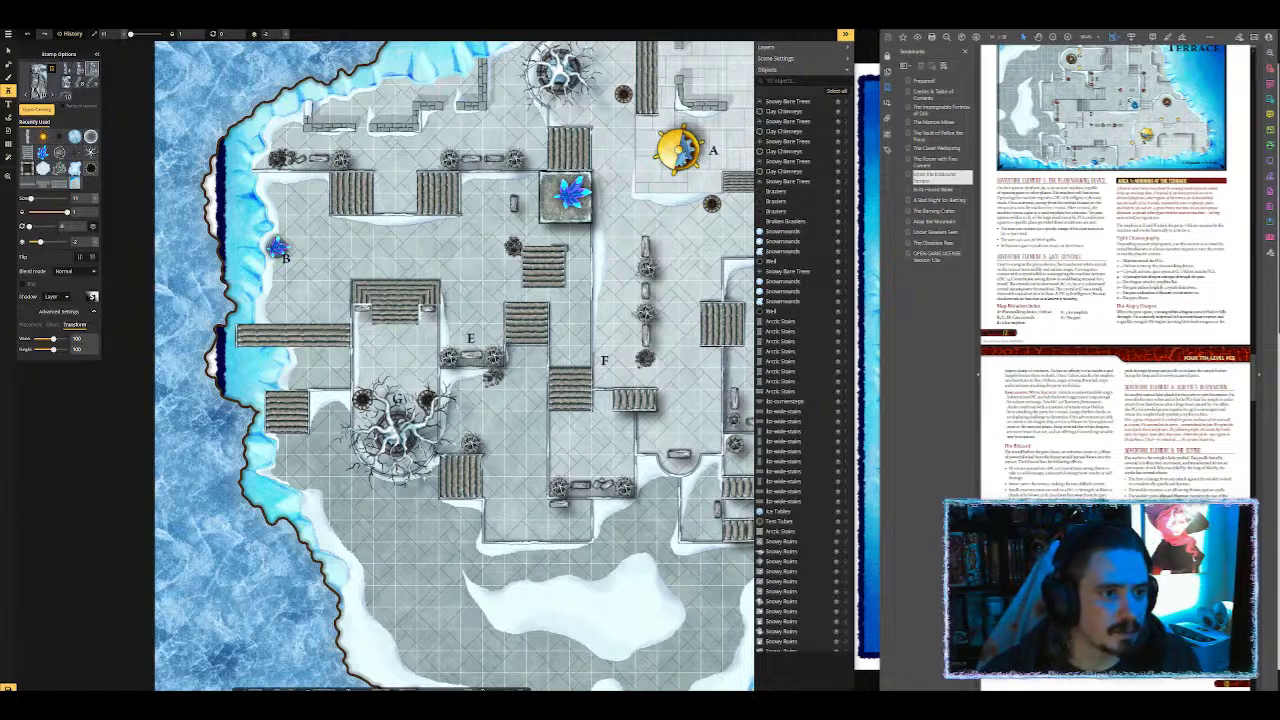
Step: Enlarge the wall stamp, choose a straight variant, and place it on the upright ends of the two ruined walls in the northwest
{"action": "scroll", "coordinate": [435, 154], "scroll_direction": "up", "scroll_amount": 3}
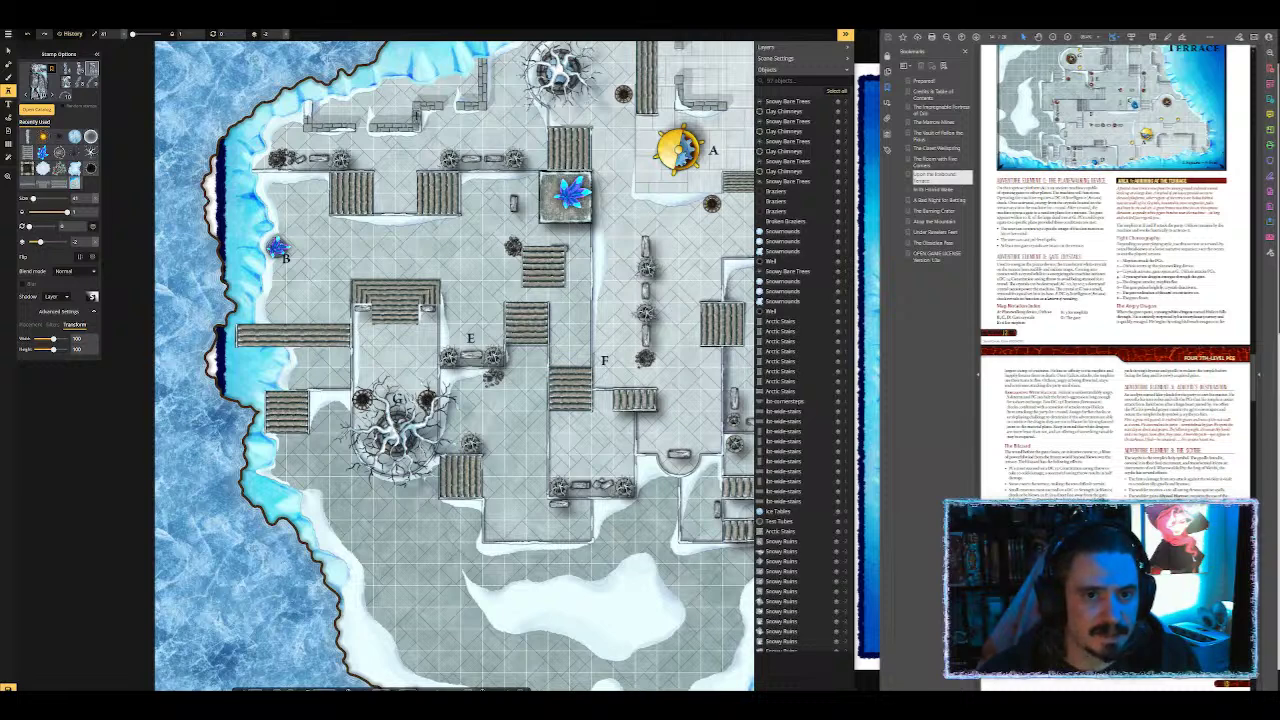
{"action": "left_click", "coordinate": [88, 87]}
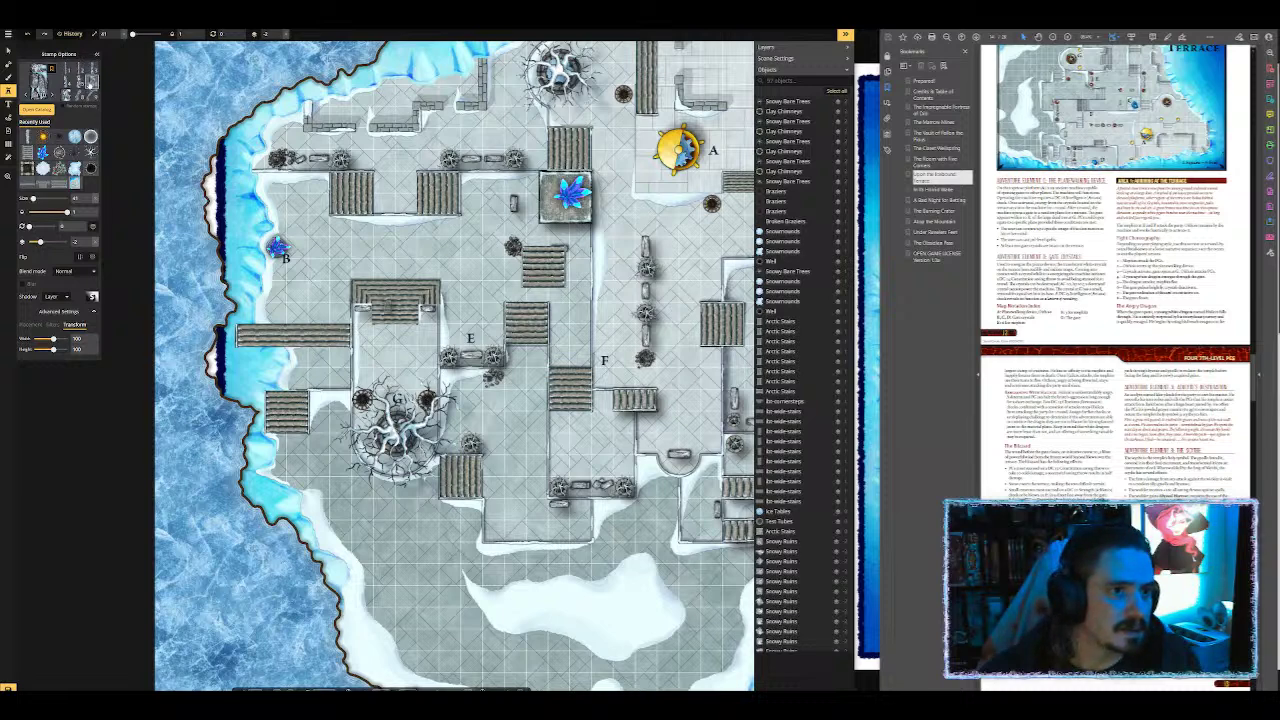
{"action": "left_click", "coordinate": [73, 96]}
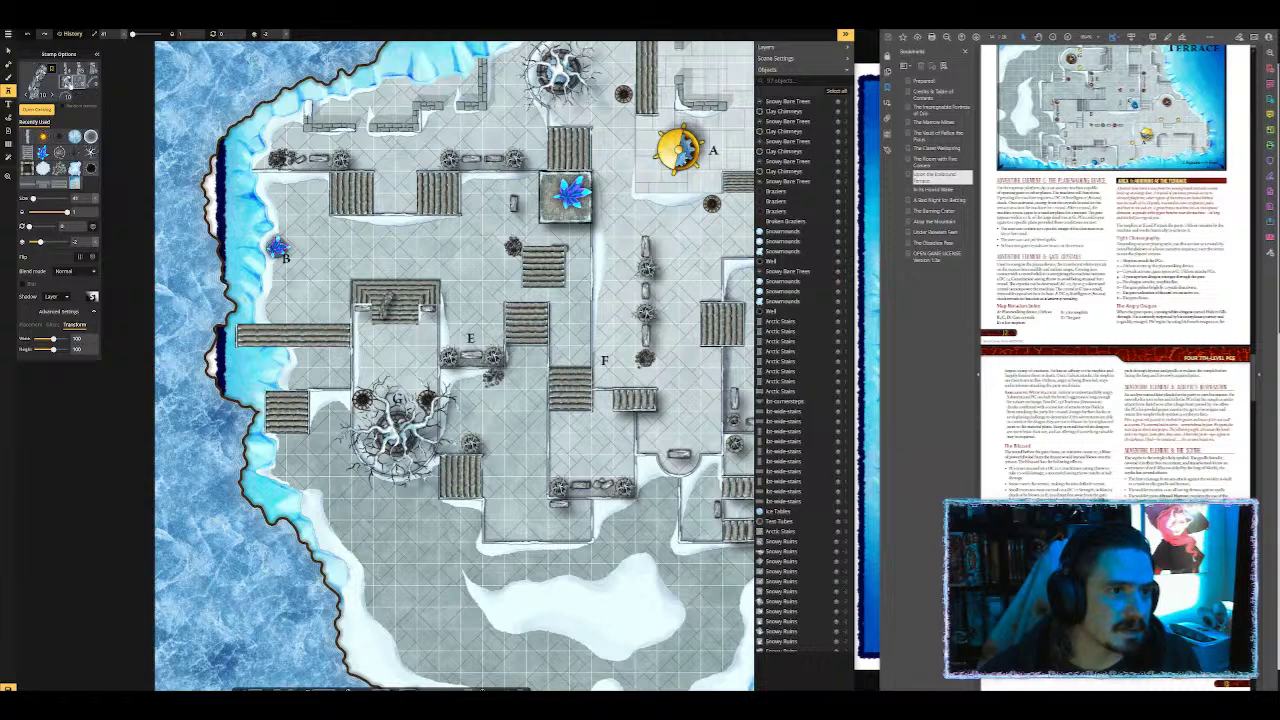
{"action": "left_click", "coordinate": [70, 85]}
{"action": "scroll", "coordinate": [78, 82], "scroll_direction": "up", "scroll_amount": 1}
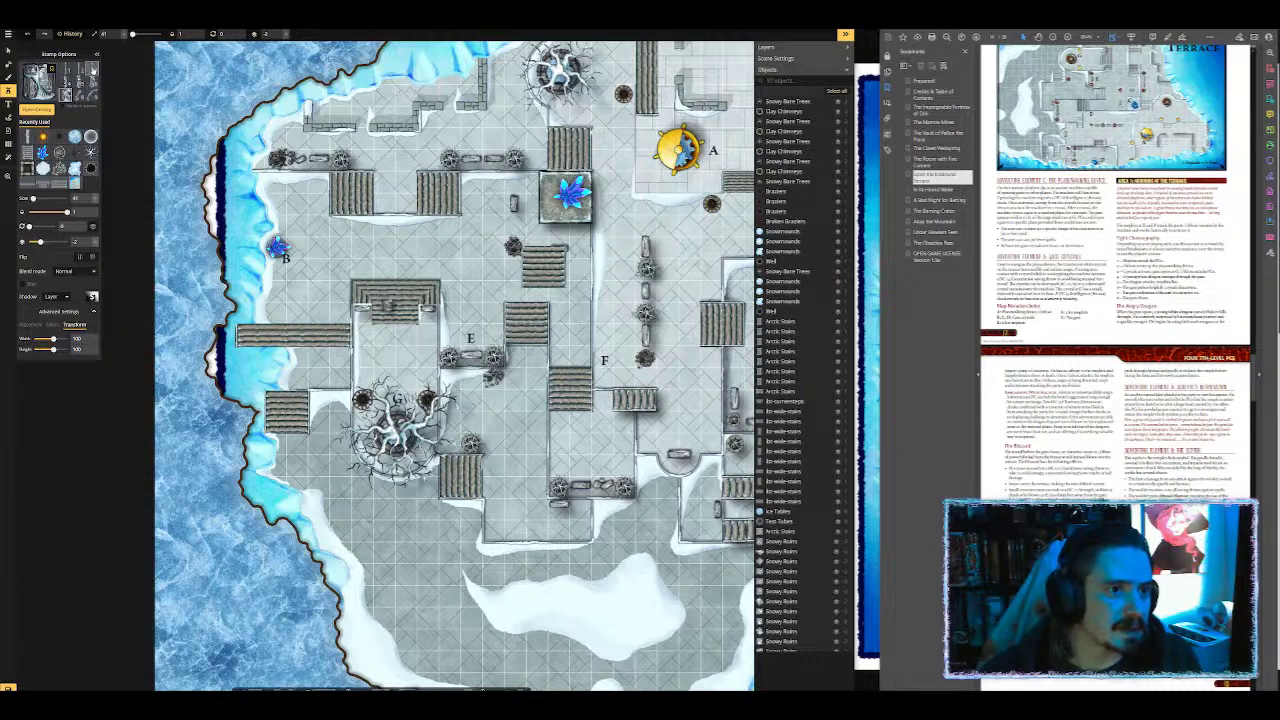
{"action": "left_click", "coordinate": [93, 70]}
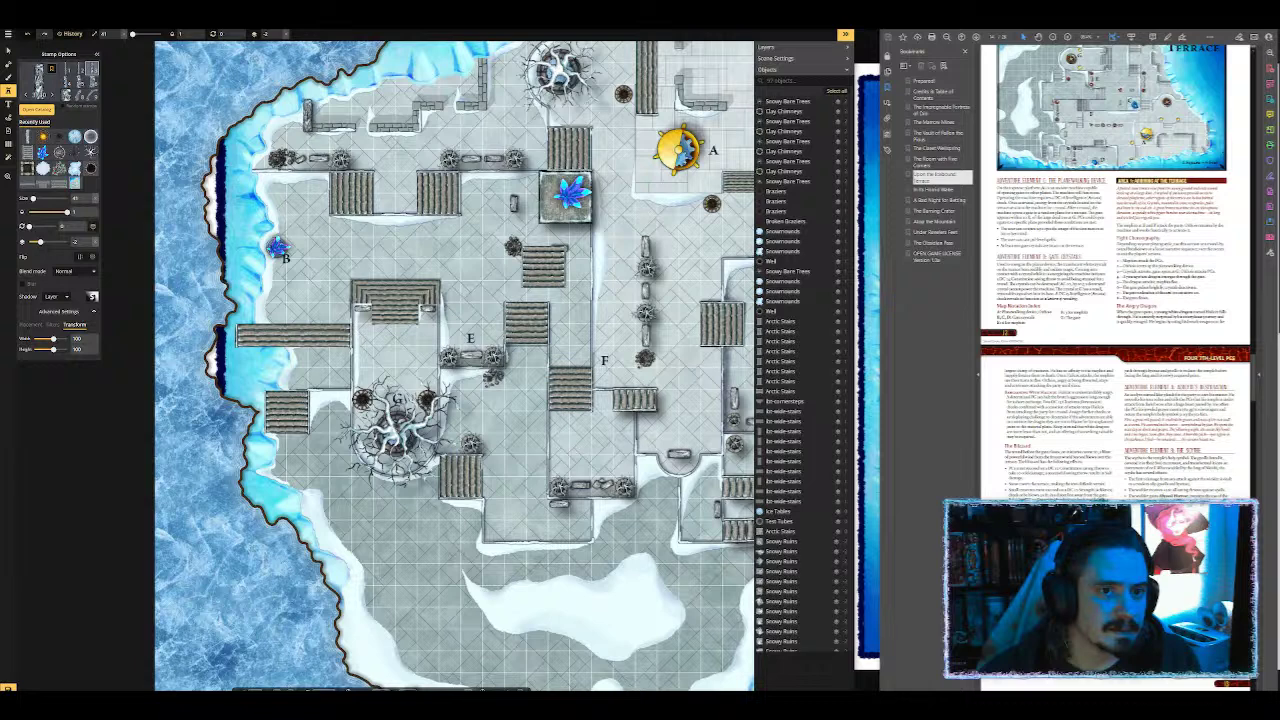
{"action": "left_click", "coordinate": [309, 117]}
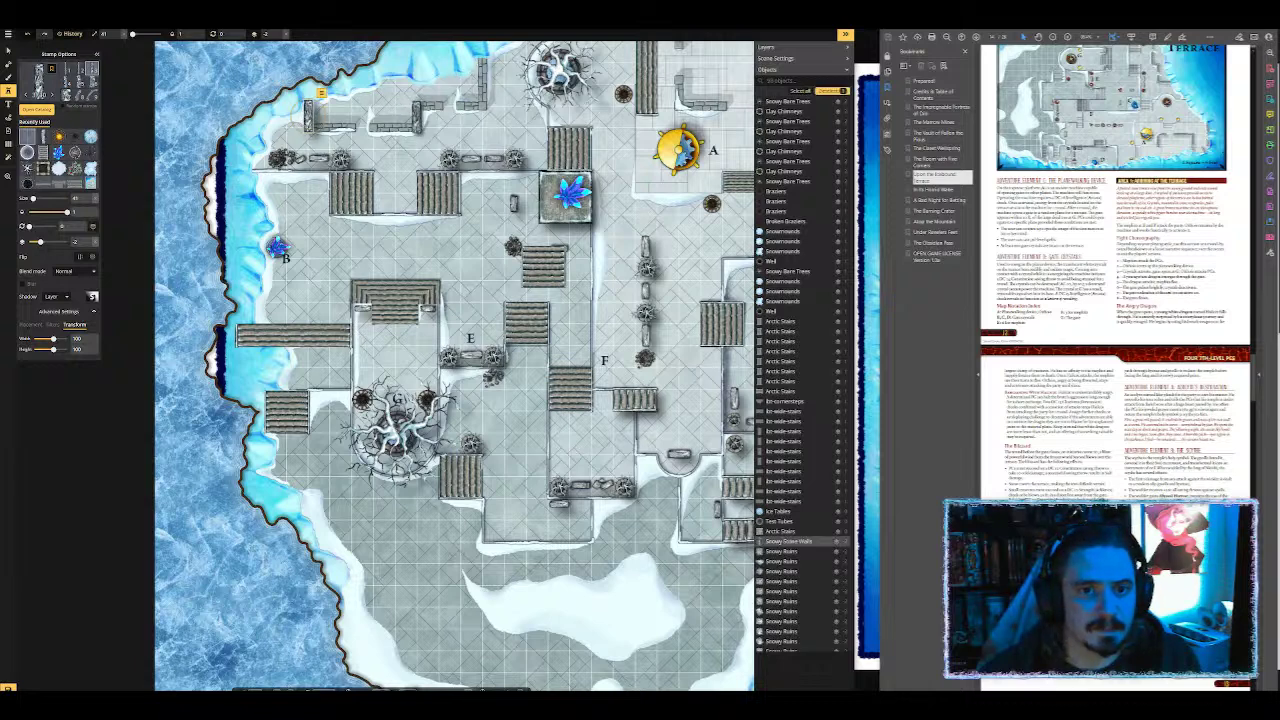
{"action": "left_click", "coordinate": [416, 120]}
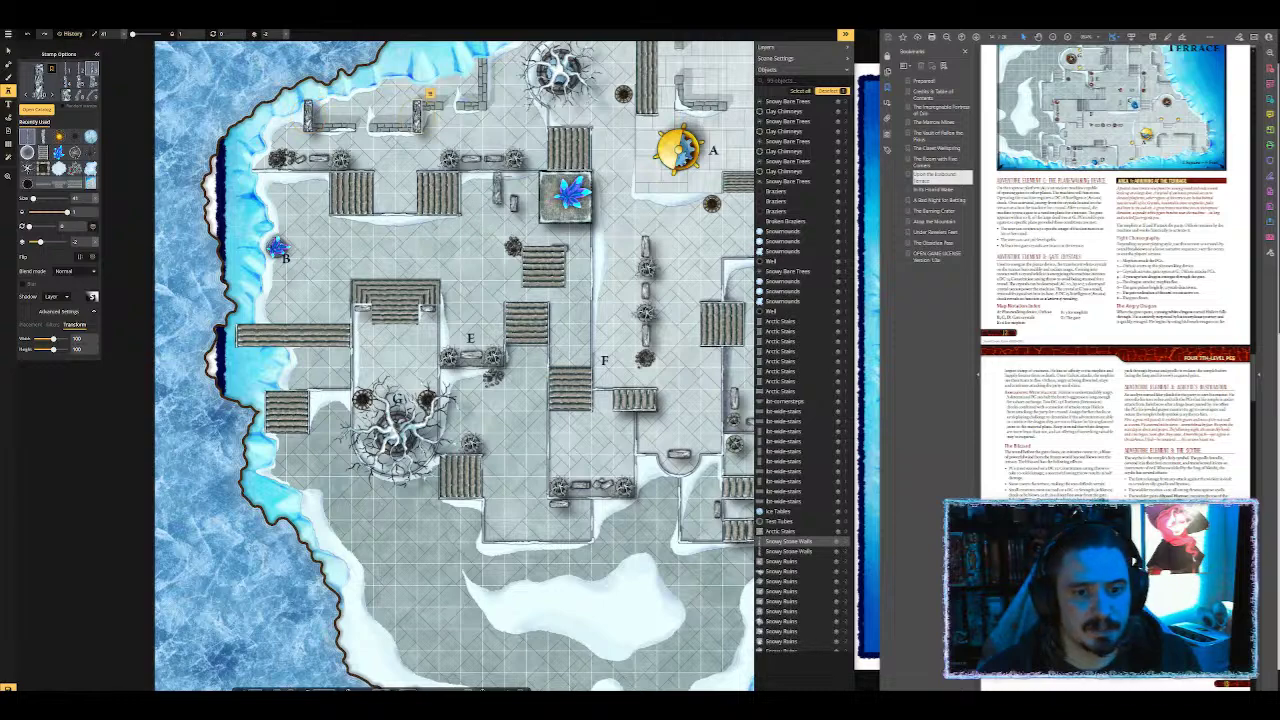
Step: Place three straight wall stamps along the upper, middle and lower parts of the long vertical wall north of A
{"action": "scroll", "coordinate": [430, 95], "scroll_direction": "down", "scroll_amount": 3}
{"action": "scroll", "coordinate": [228, 243], "scroll_direction": "up", "scroll_amount": 3}
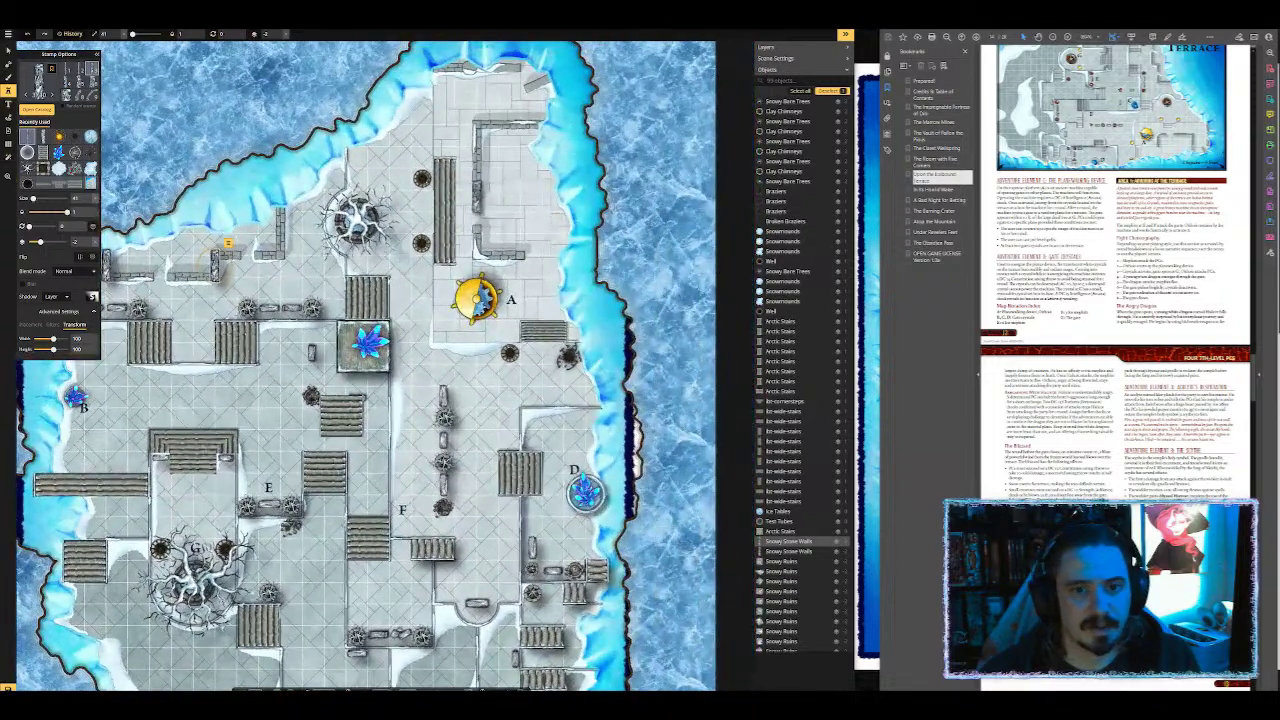
{"action": "left_click", "coordinate": [480, 186]}
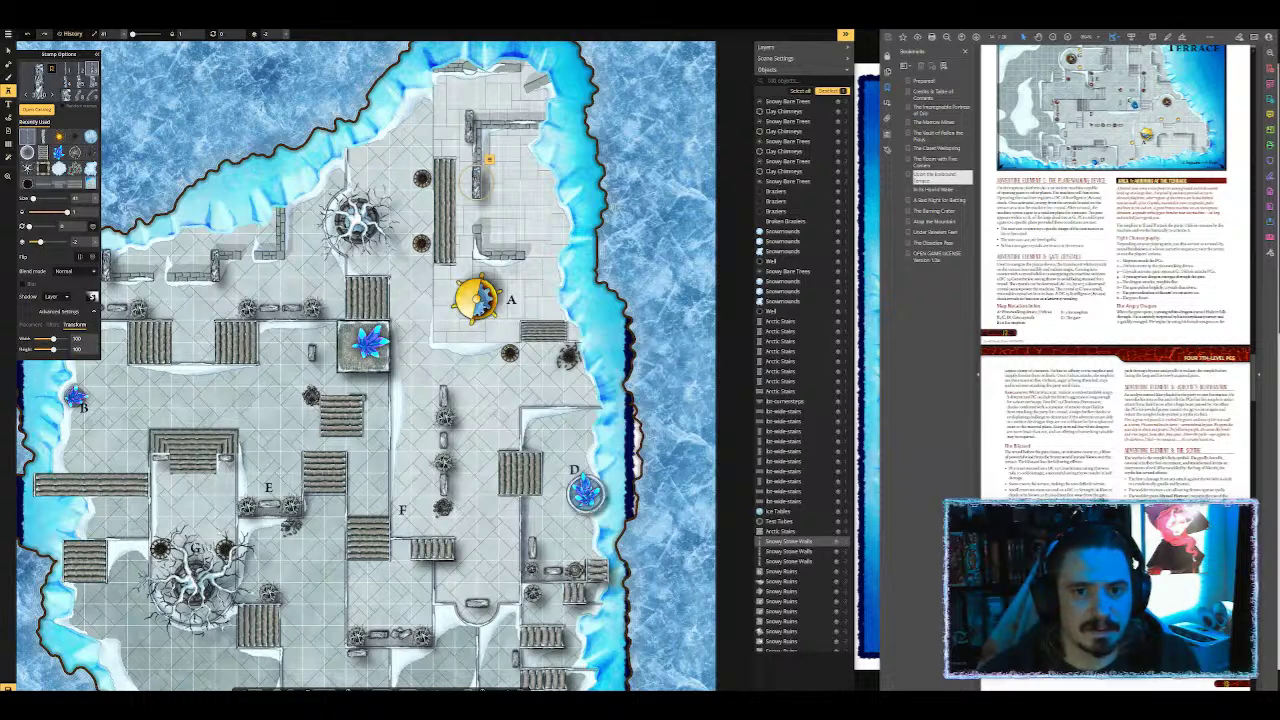
{"action": "left_click", "coordinate": [478, 140]}
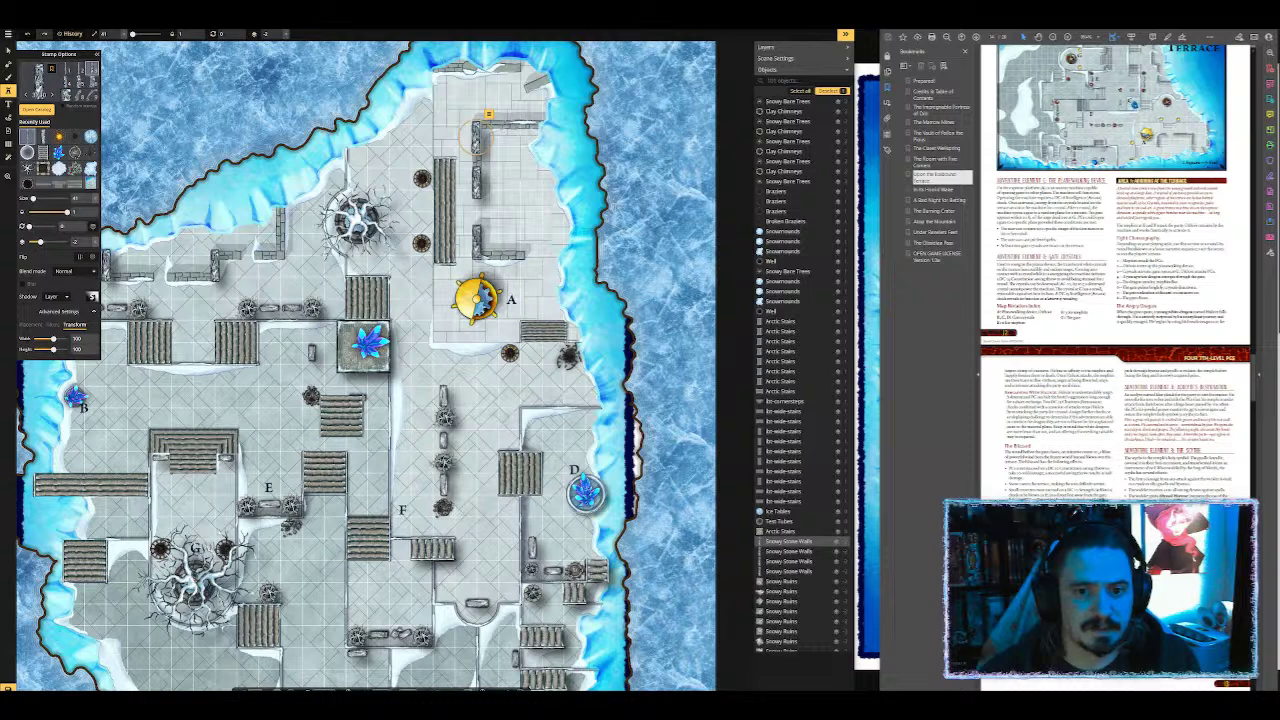
{"action": "left_click", "coordinate": [478, 242]}
Step: Place straight wall stamps rotated to 90 degrees along the horizontal wall near the terrace's north end, using two variants
{"action": "left_click", "coordinate": [507, 242]}
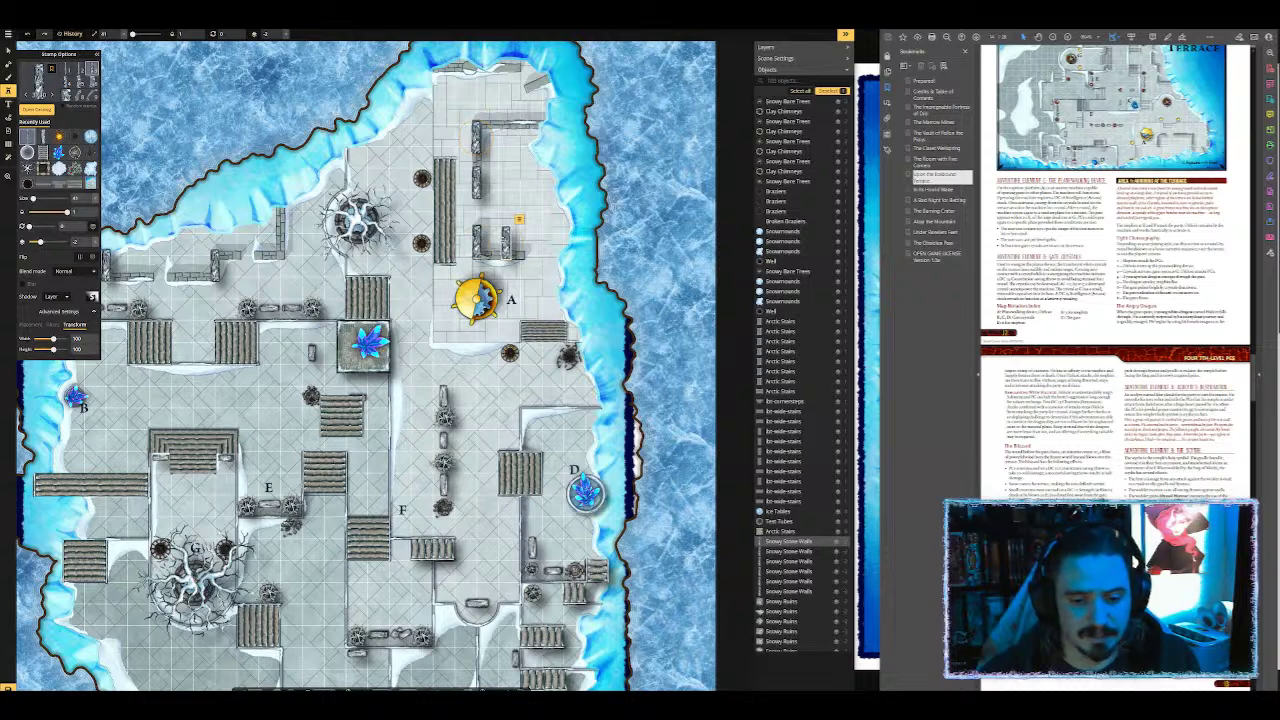
{"action": "scroll", "coordinate": [509, 243], "scroll_direction": "up", "scroll_amount": 5}
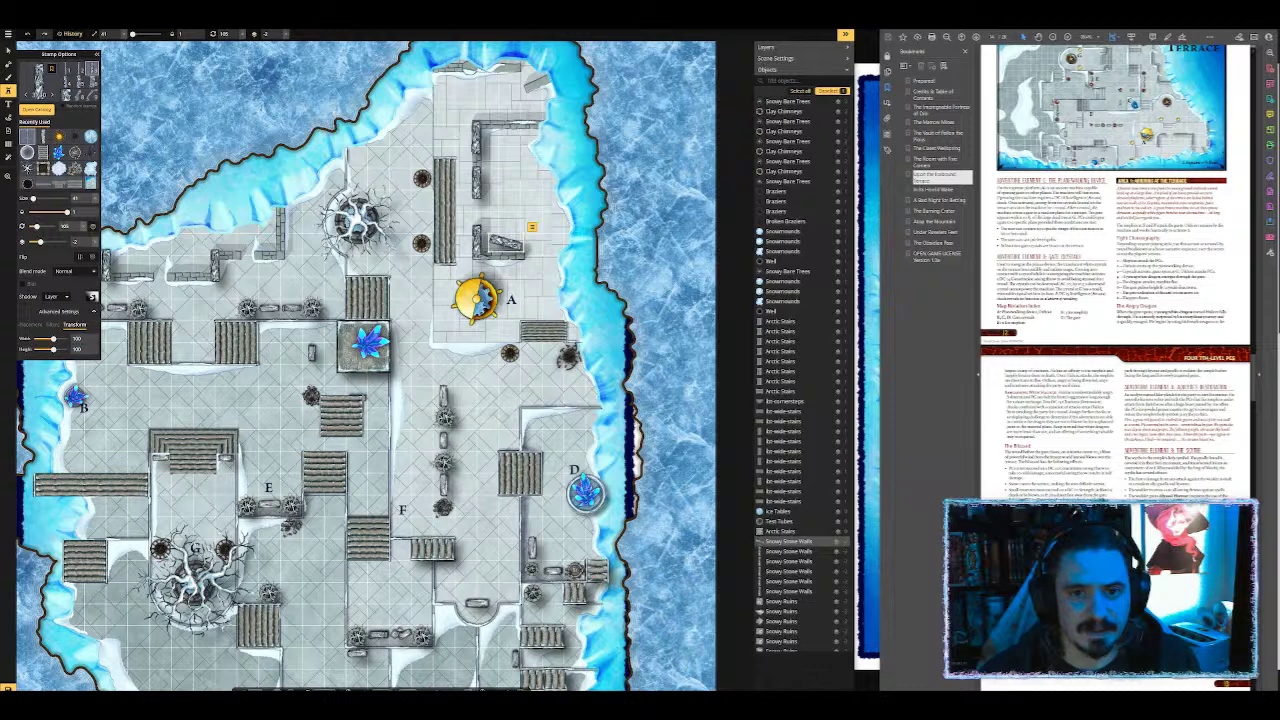
{"action": "scroll", "coordinate": [528, 126], "scroll_direction": "up", "scroll_amount": 1}
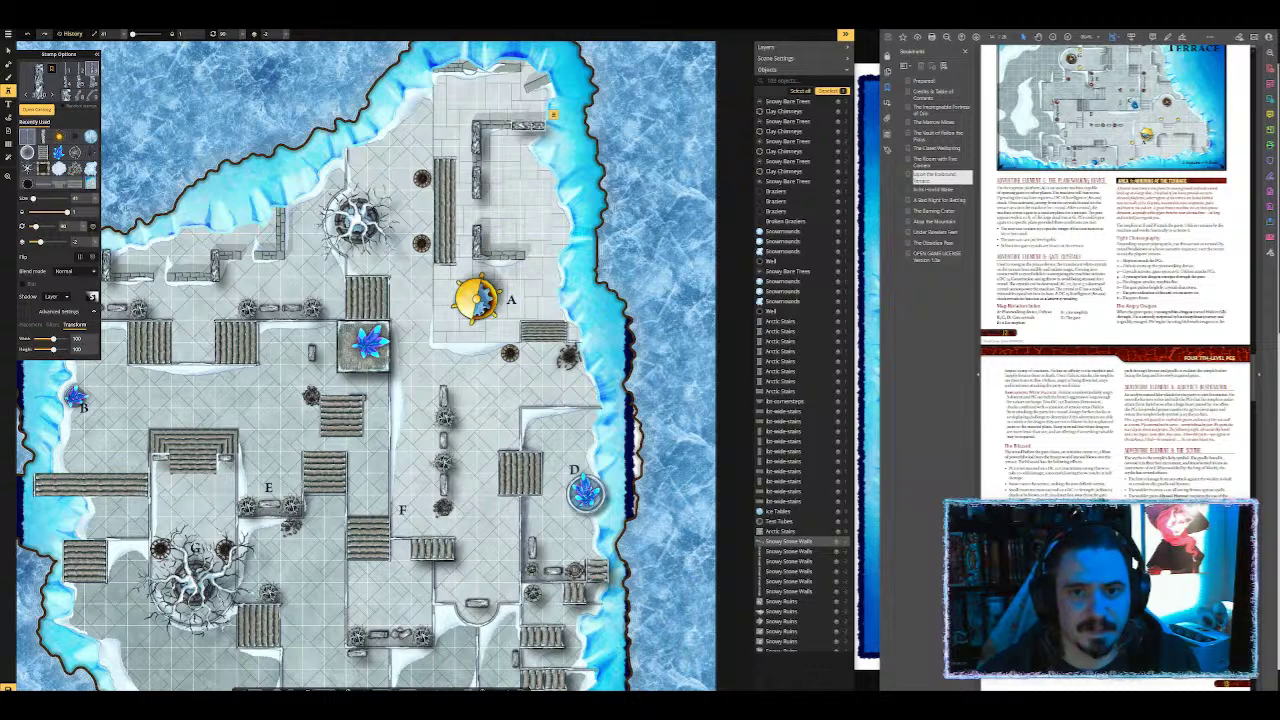
{"action": "left_click", "coordinate": [528, 126]}
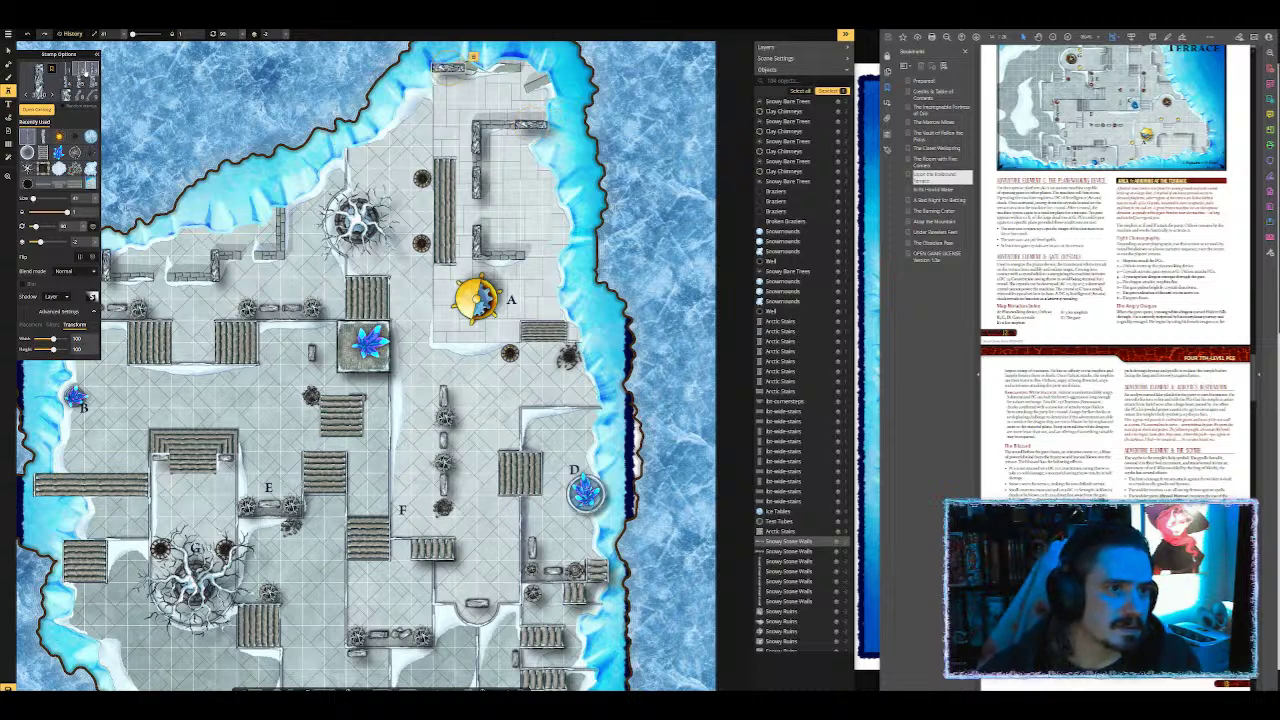
{"action": "left_click", "coordinate": [81, 73]}
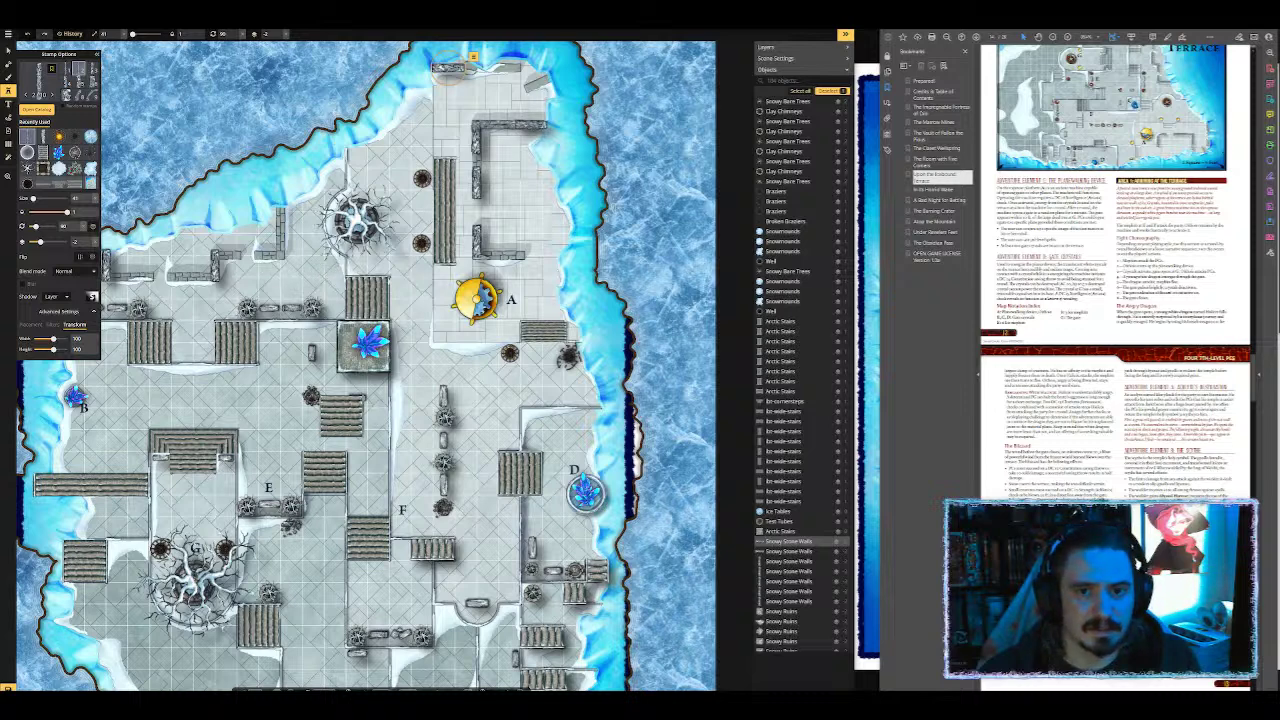
{"action": "left_click", "coordinate": [510, 125]}
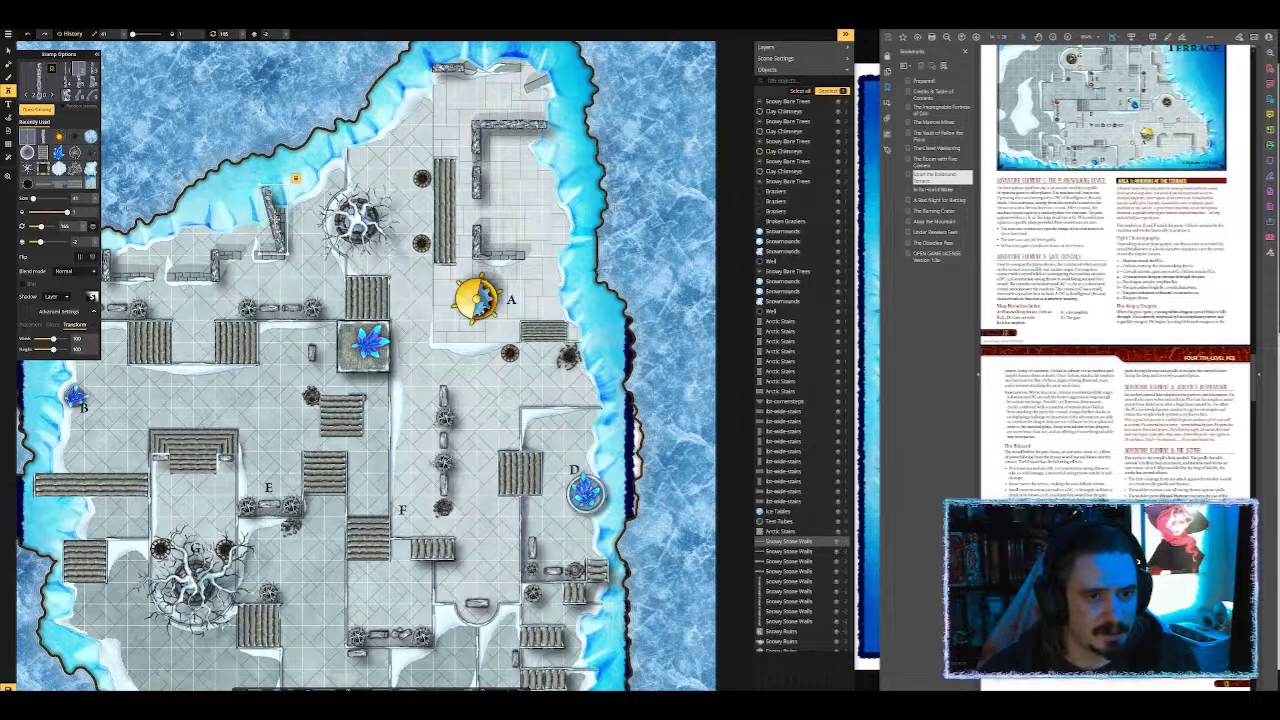
Step: Place wall stamps on the northwest ruins west of the cracked crater, rotated to 180 degrees on the upright arm and 90 degrees on its base
{"action": "scroll", "coordinate": [291, 178], "scroll_direction": "up", "scroll_amount": 1}
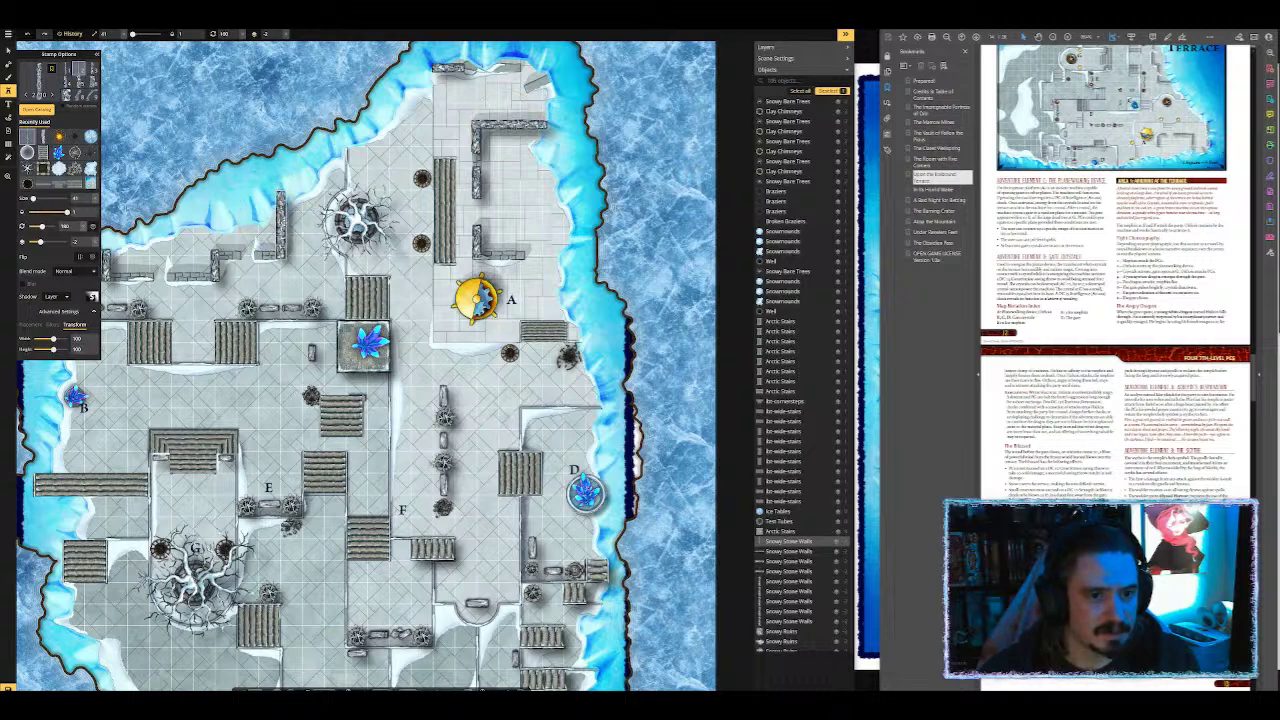
{"action": "left_click", "coordinate": [281, 226]}
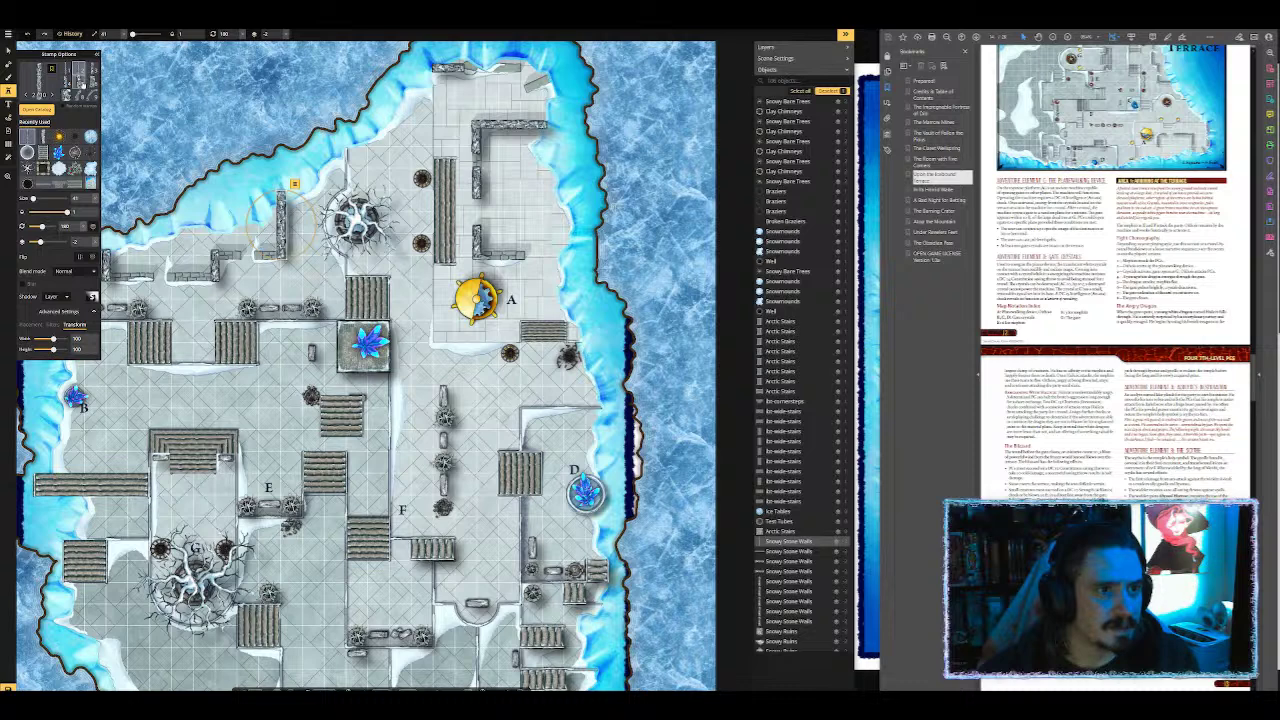
{"action": "left_click", "coordinate": [78, 68]}
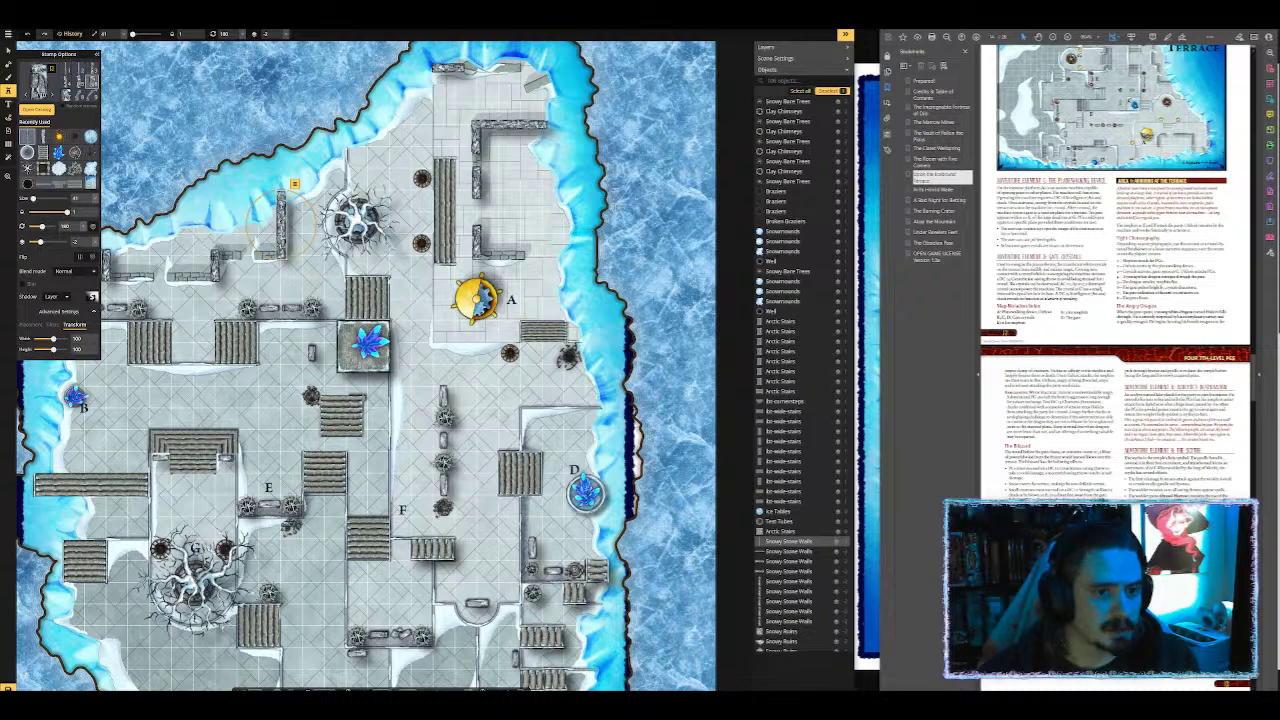
{"action": "left_click", "coordinate": [80, 70]}
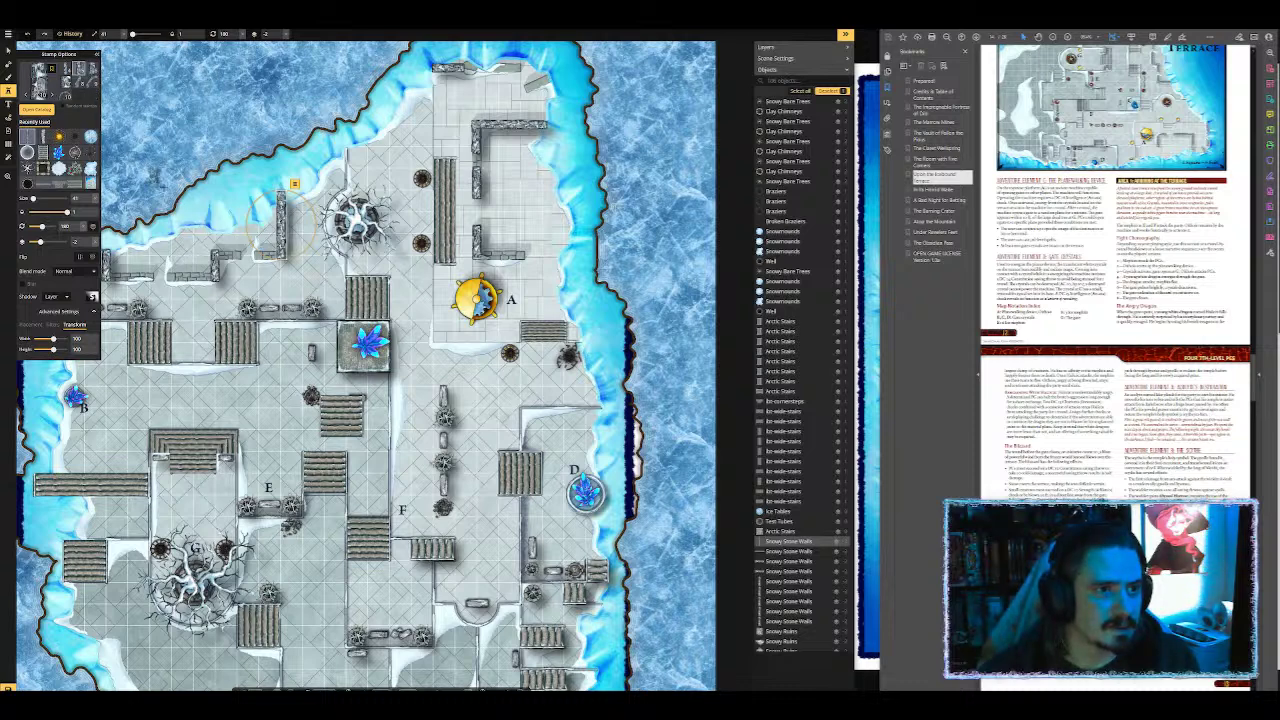
{"action": "scroll", "coordinate": [236, 250], "scroll_direction": "down", "scroll_amount": 5}
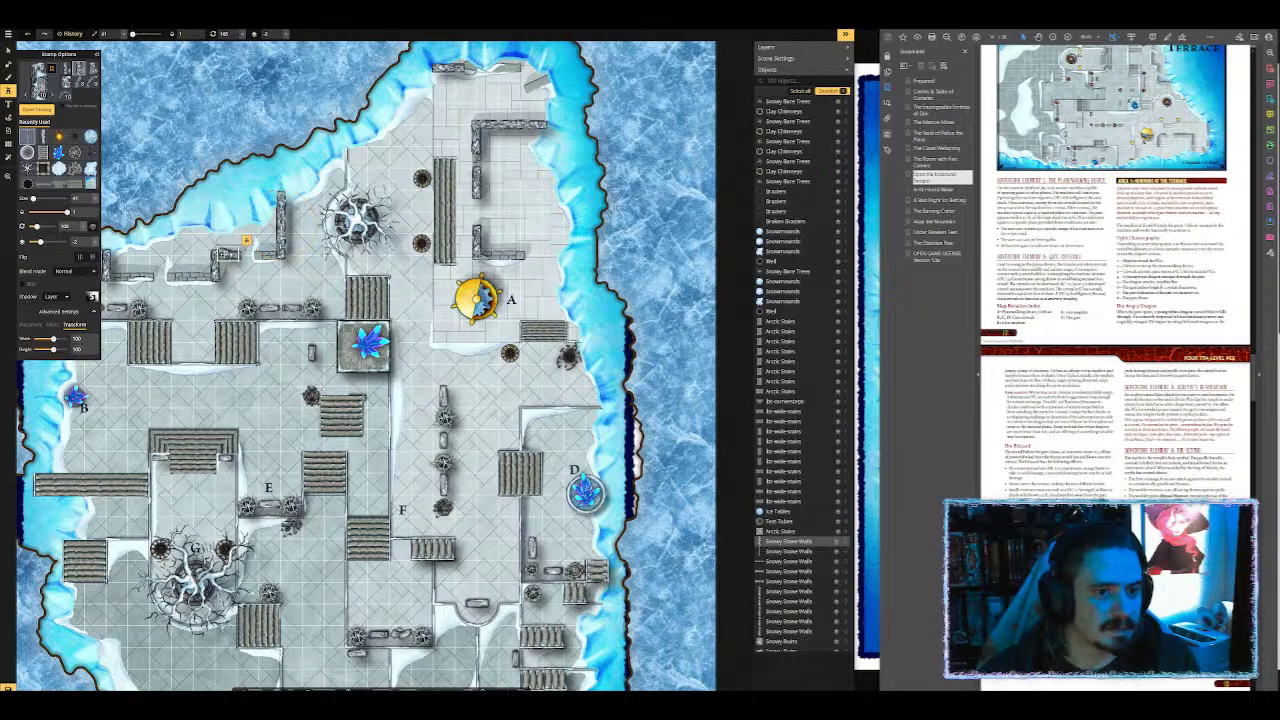
{"action": "scroll", "coordinate": [230, 253], "scroll_direction": "up", "scroll_amount": 1}
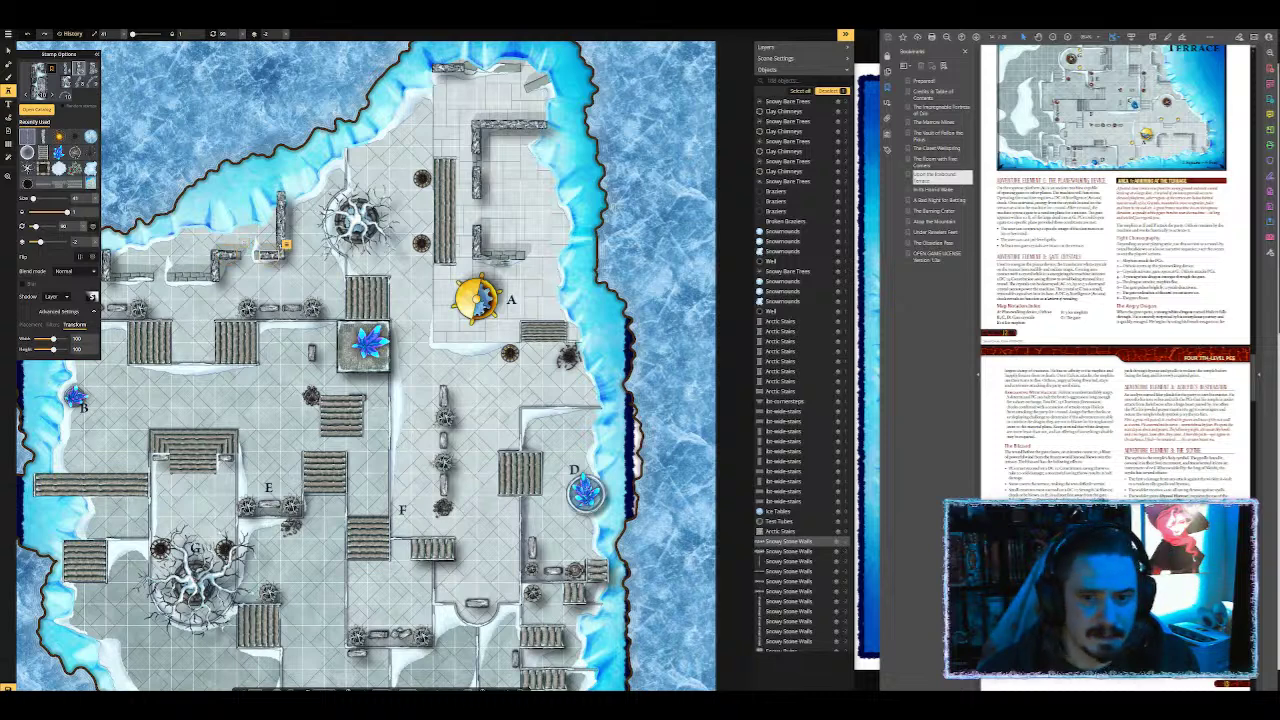
Step: Choose among the wall variants and cover the remaining horizontal segments of the northwest ruins with stamps rotated to 90 degrees
{"action": "left_click", "coordinate": [89, 76]}
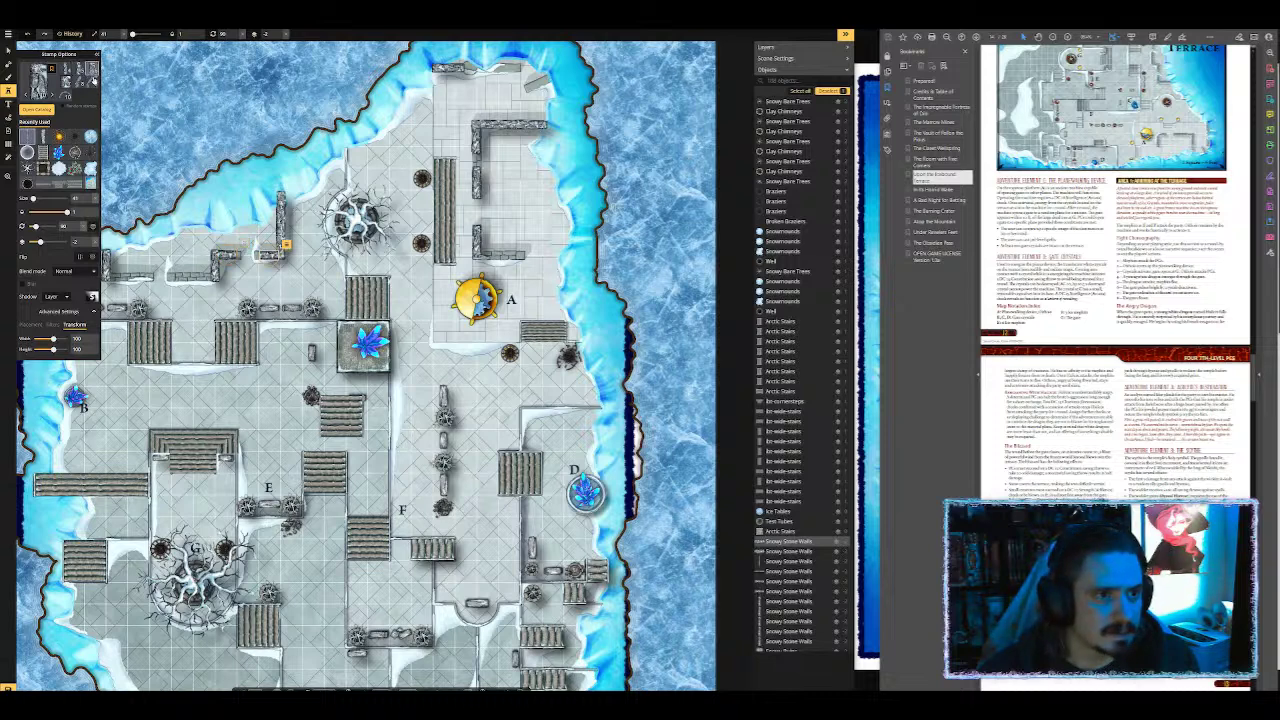
{"action": "left_click", "coordinate": [82, 72]}
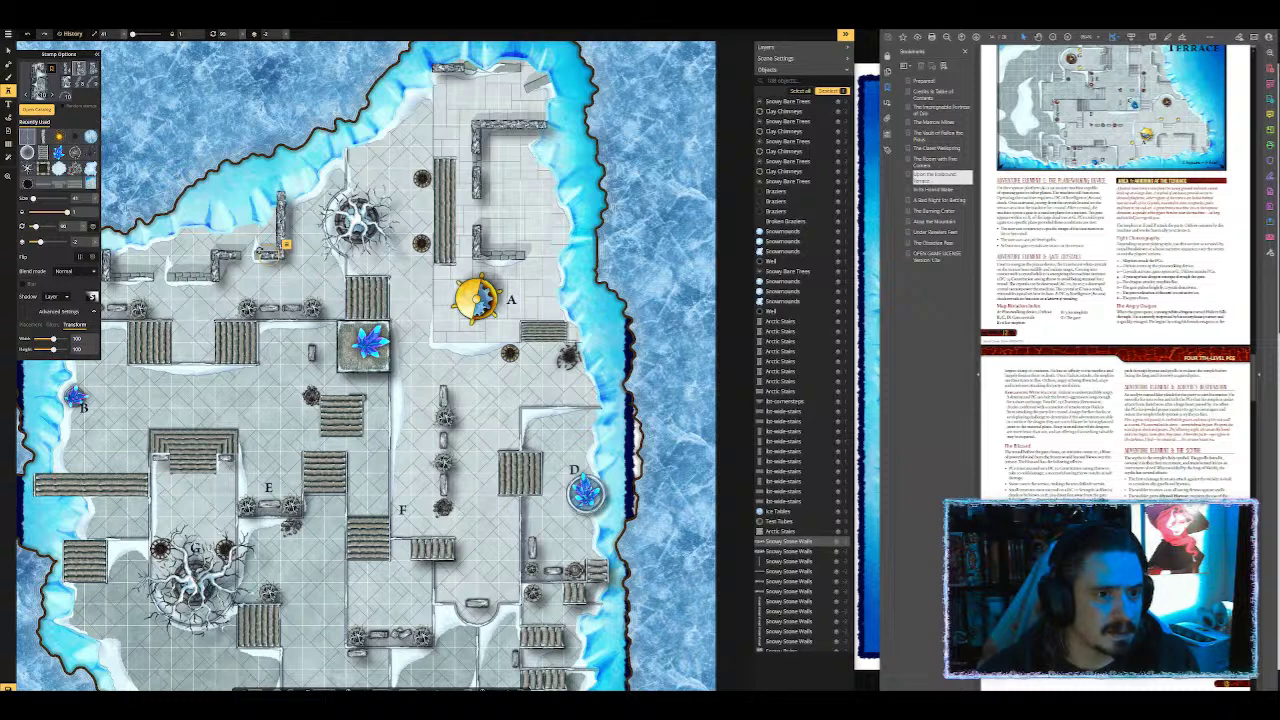
{"action": "left_click", "coordinate": [67, 70]}
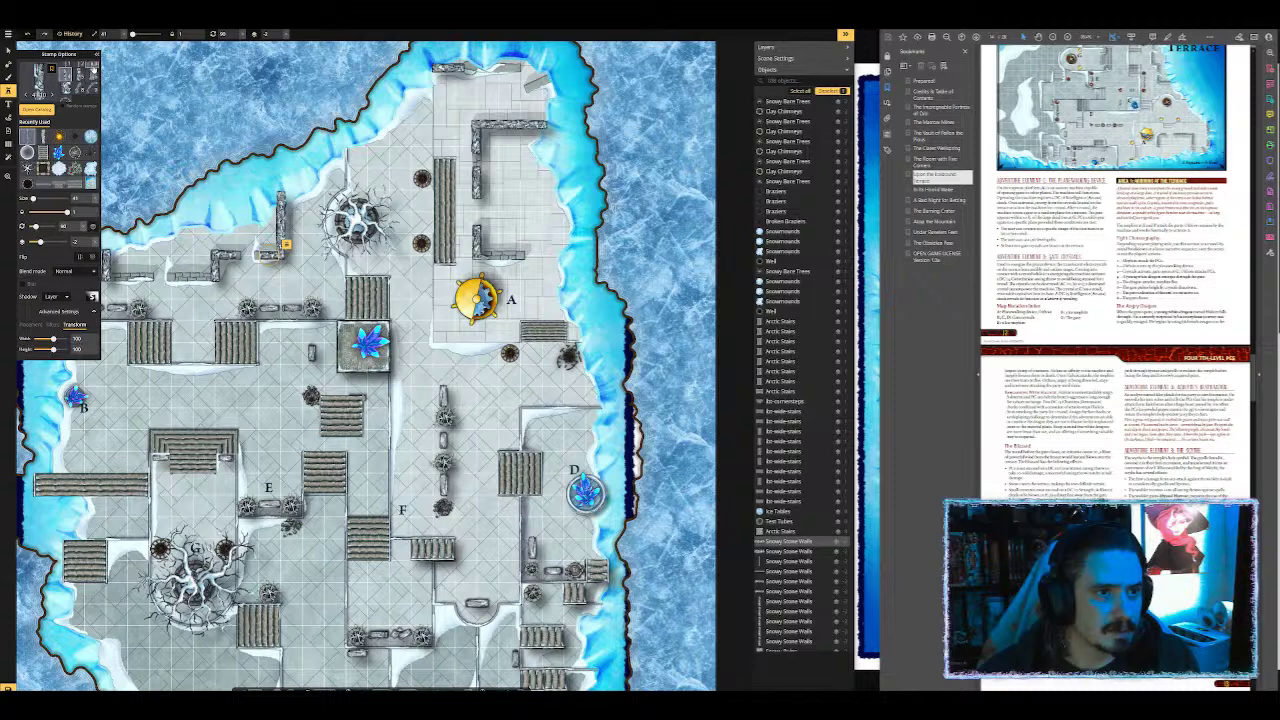
{"action": "left_click", "coordinate": [94, 70]}
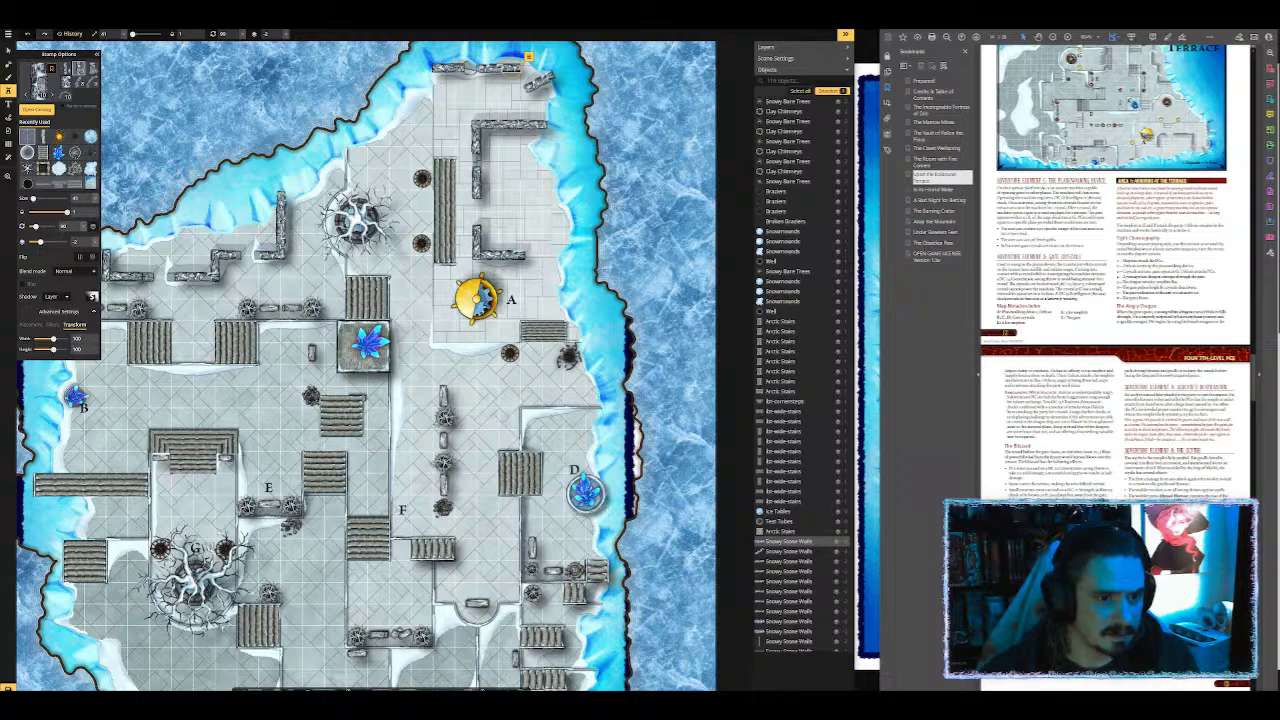
{"action": "left_click", "coordinate": [134, 278]}
Step: Place rotated small wall pieces over the corners and joins of the three ruined walls in the northwest
{"action": "key", "text": "space"}
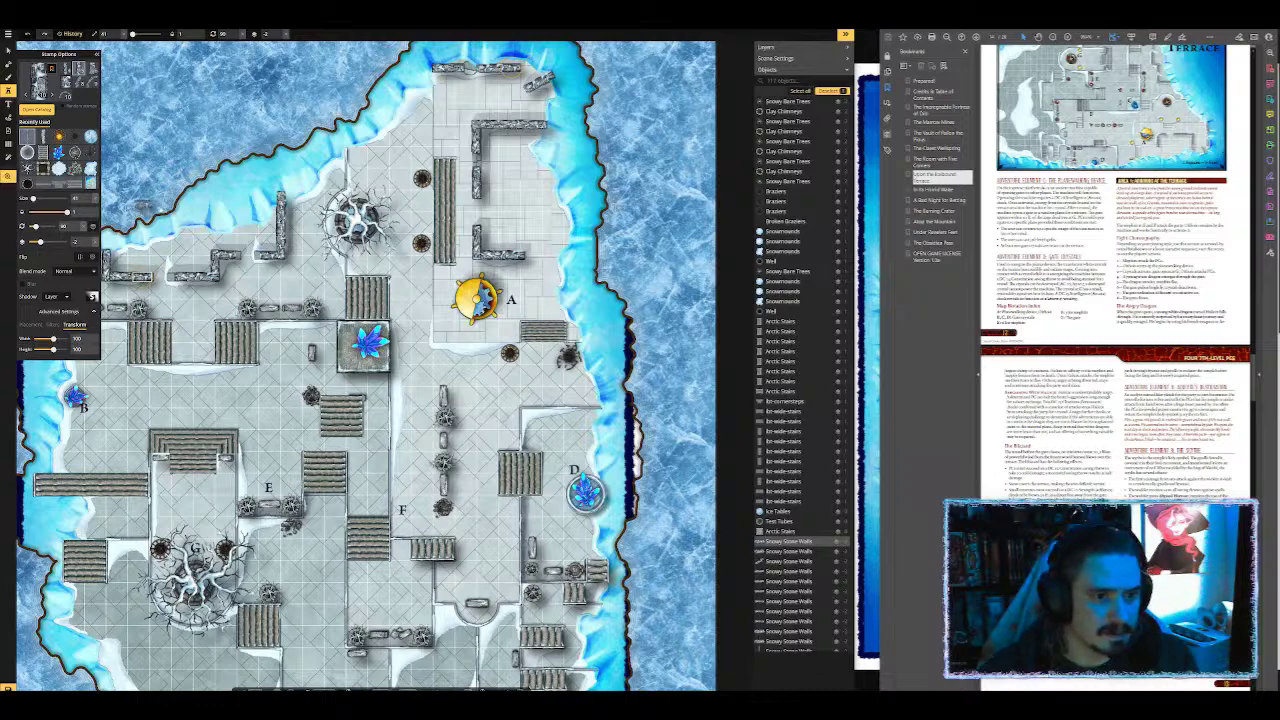
{"action": "left_click_drag", "start_coordinate": [143, 206], "coordinate": [280, 120]}
{"action": "left_click_drag", "start_coordinate": [420, 360], "coordinate": [377, 481]}
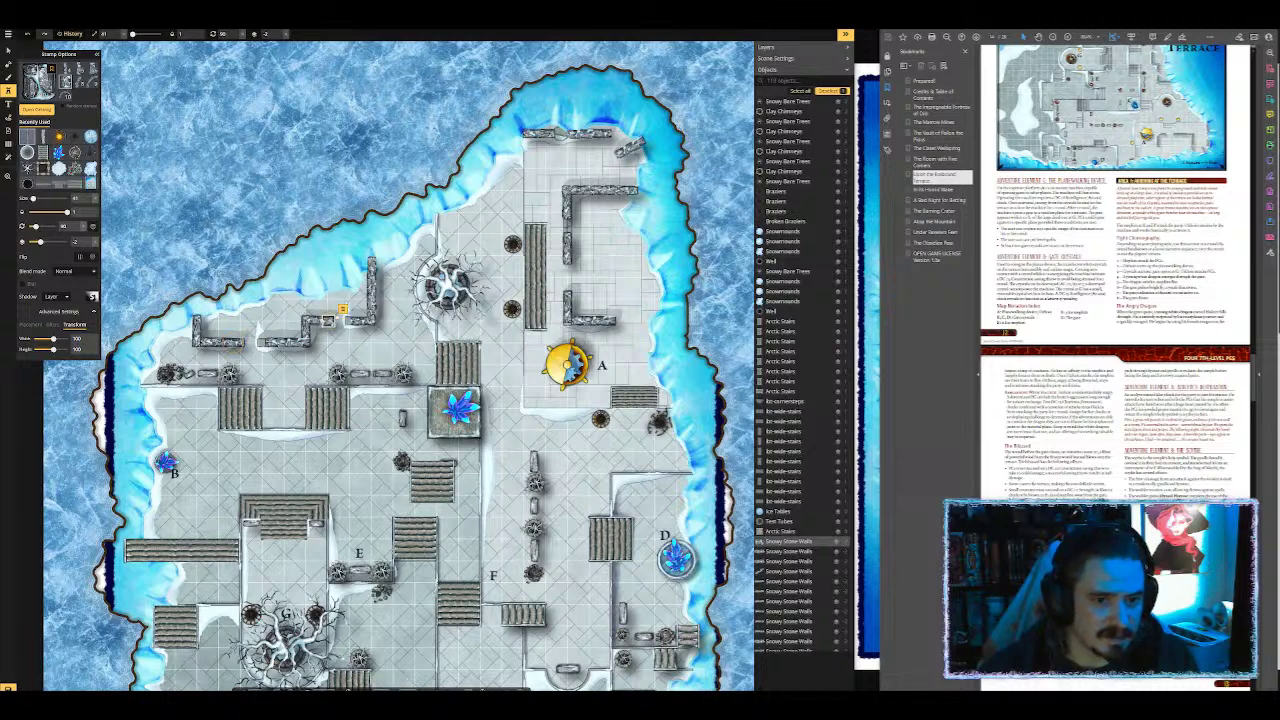
{"action": "scroll", "coordinate": [360, 310], "scroll_direction": "up", "scroll_amount": 1}
{"action": "scroll", "coordinate": [355, 318], "scroll_direction": "up", "scroll_amount": 1}
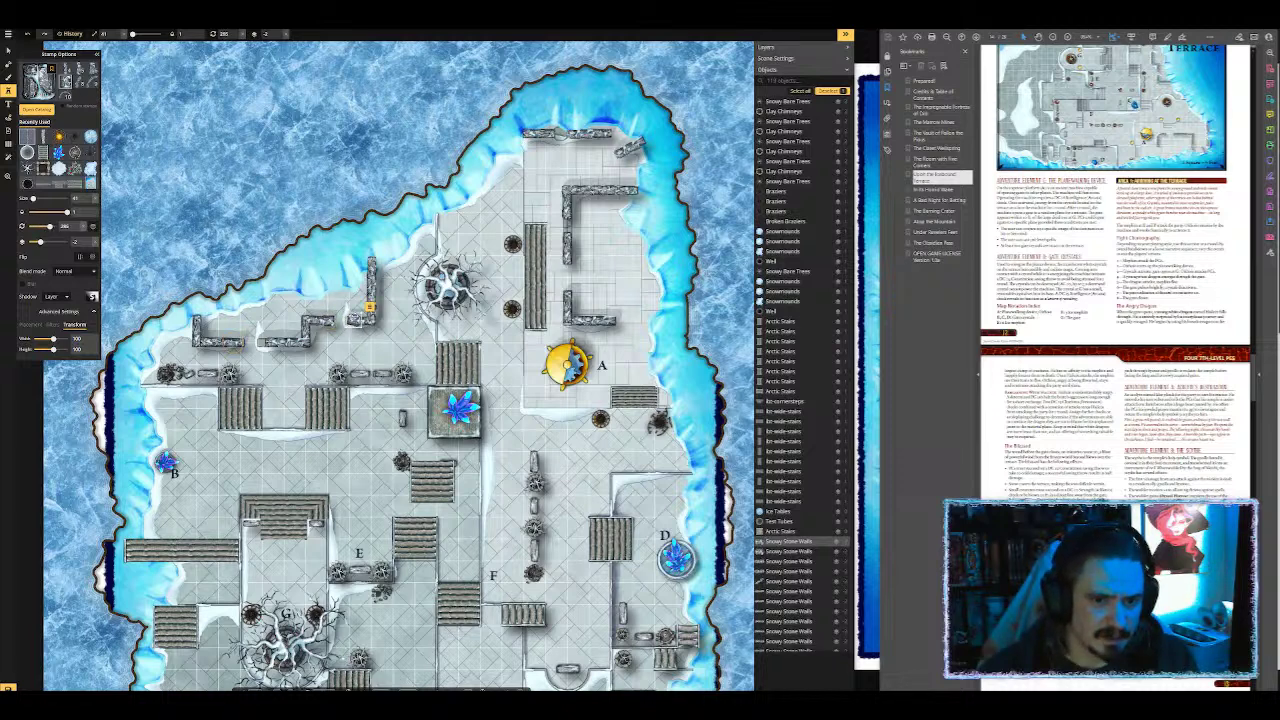
{"action": "left_click", "coordinate": [355, 319]}
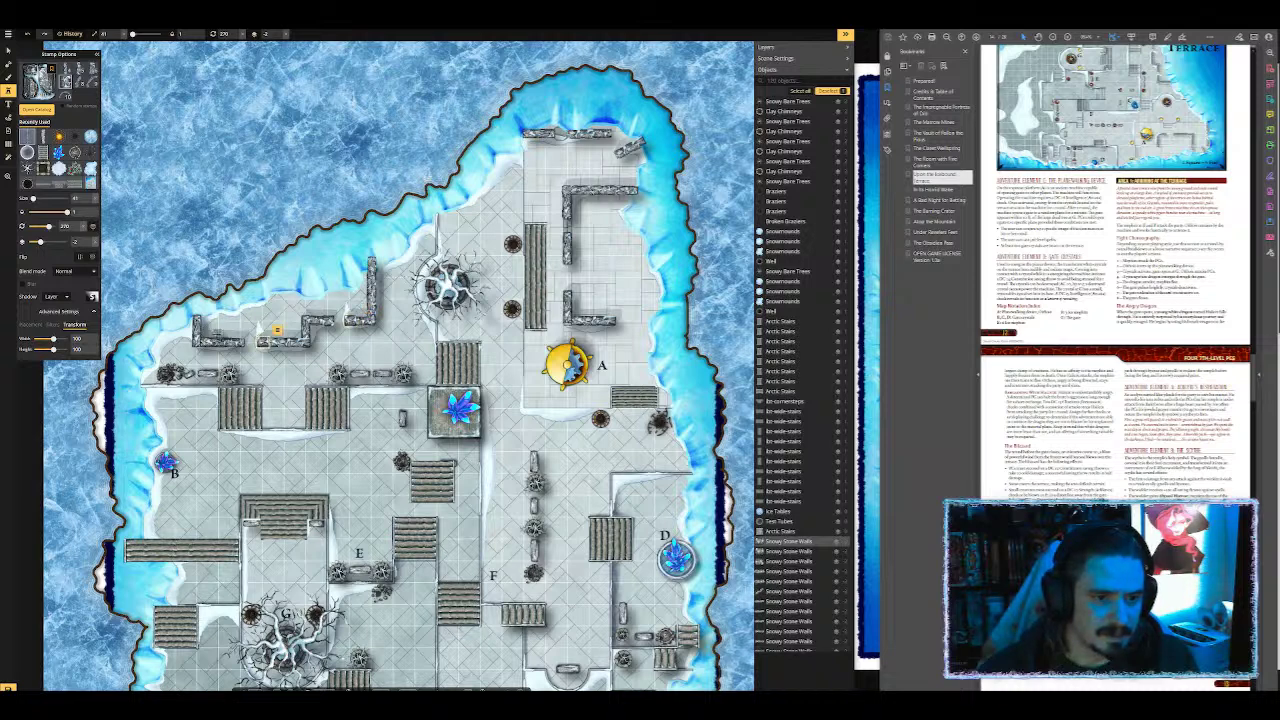
{"action": "scroll", "coordinate": [233, 320], "scroll_direction": "down", "scroll_amount": 10}
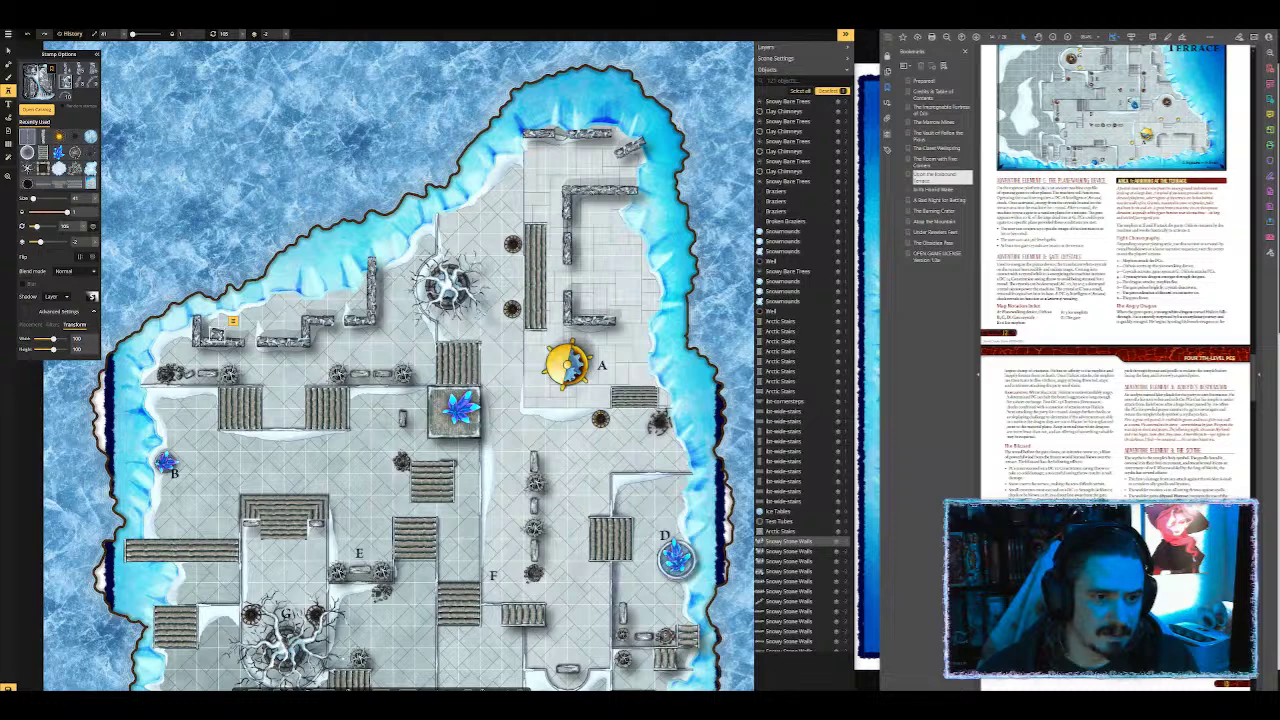
{"action": "scroll", "coordinate": [232, 330], "scroll_direction": "down", "scroll_amount": 3}
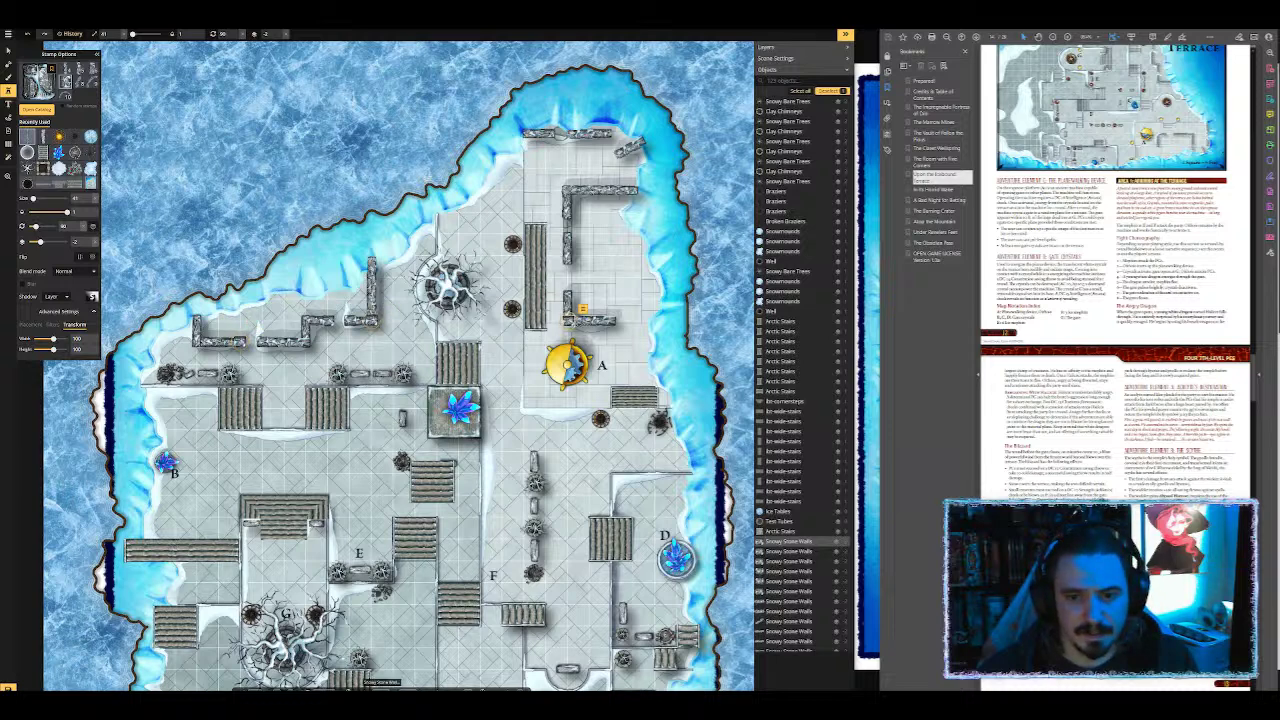
Step: Place small wall pieces on the corner and east end of the L-shaped wall above A, and along the long upright wall north of it
{"action": "scroll", "coordinate": [583, 307], "scroll_direction": "down", "scroll_amount": 3}
{"action": "scroll", "coordinate": [584, 308], "scroll_direction": "down", "scroll_amount": 2}
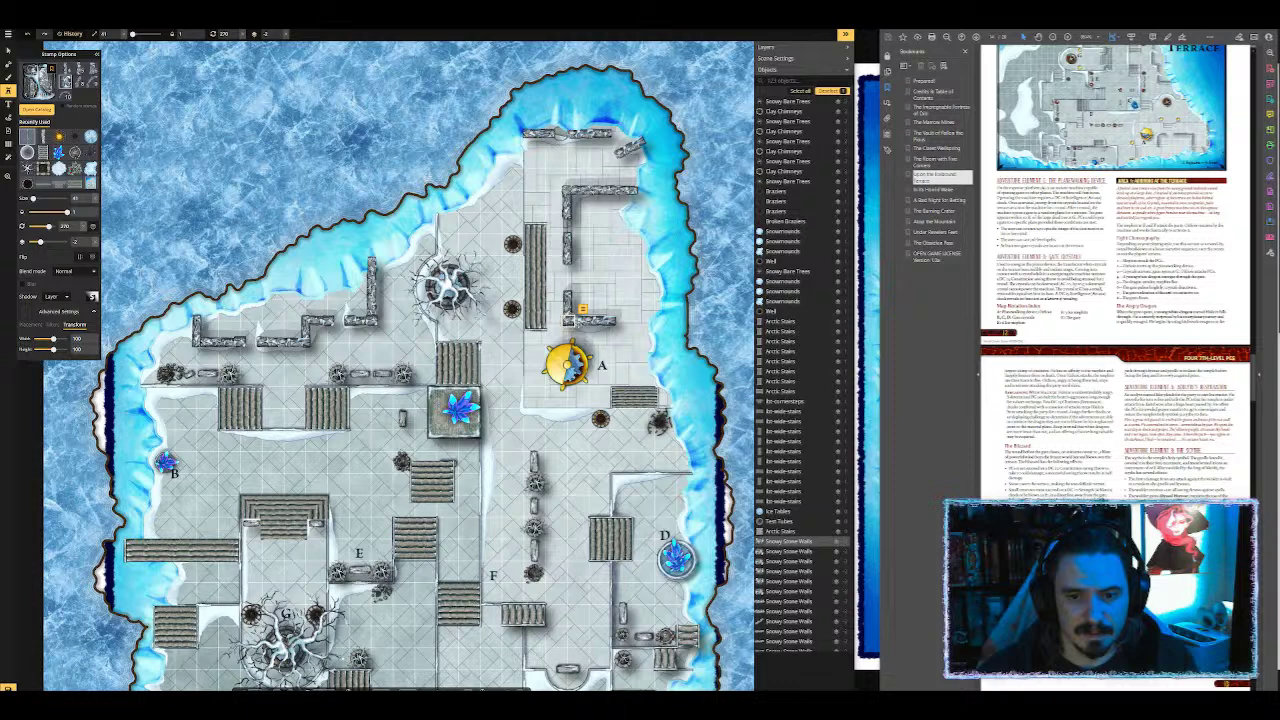
{"action": "scroll", "coordinate": [620, 310], "scroll_direction": "down", "scroll_amount": 6}
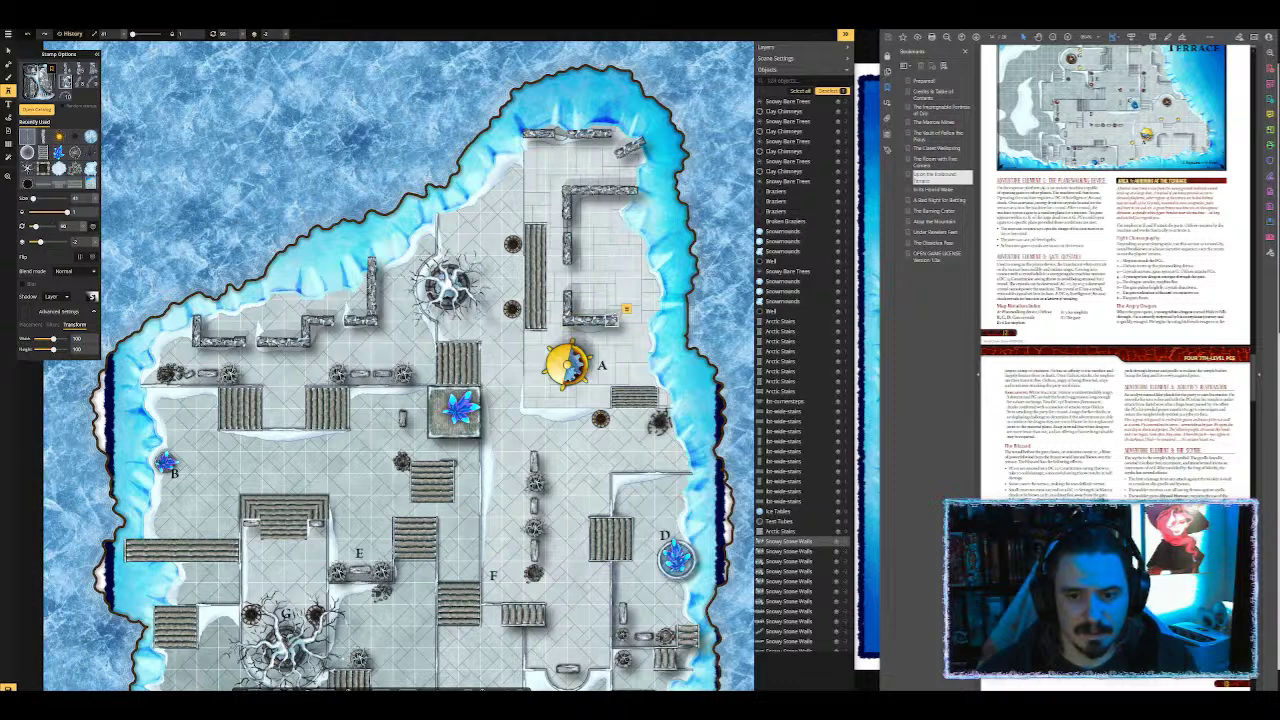
{"action": "left_click", "coordinate": [611, 321]}
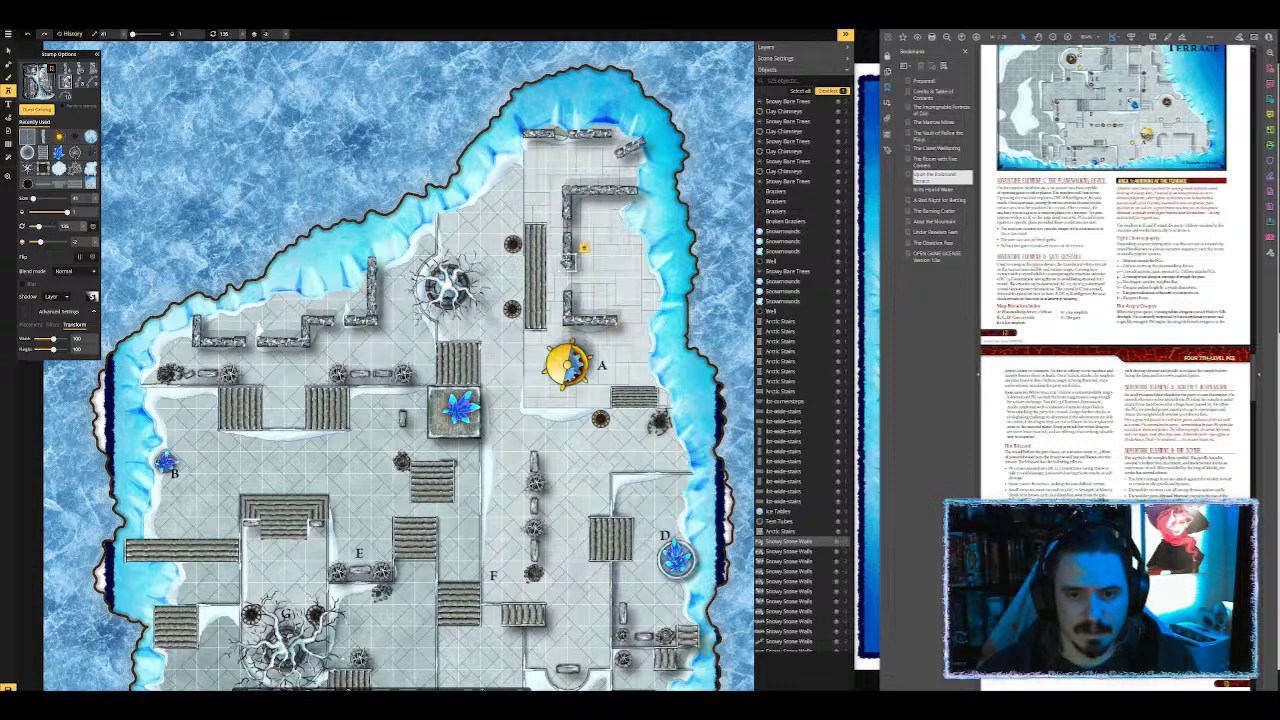
{"action": "scroll", "coordinate": [568, 262], "scroll_direction": "down", "scroll_amount": 1}
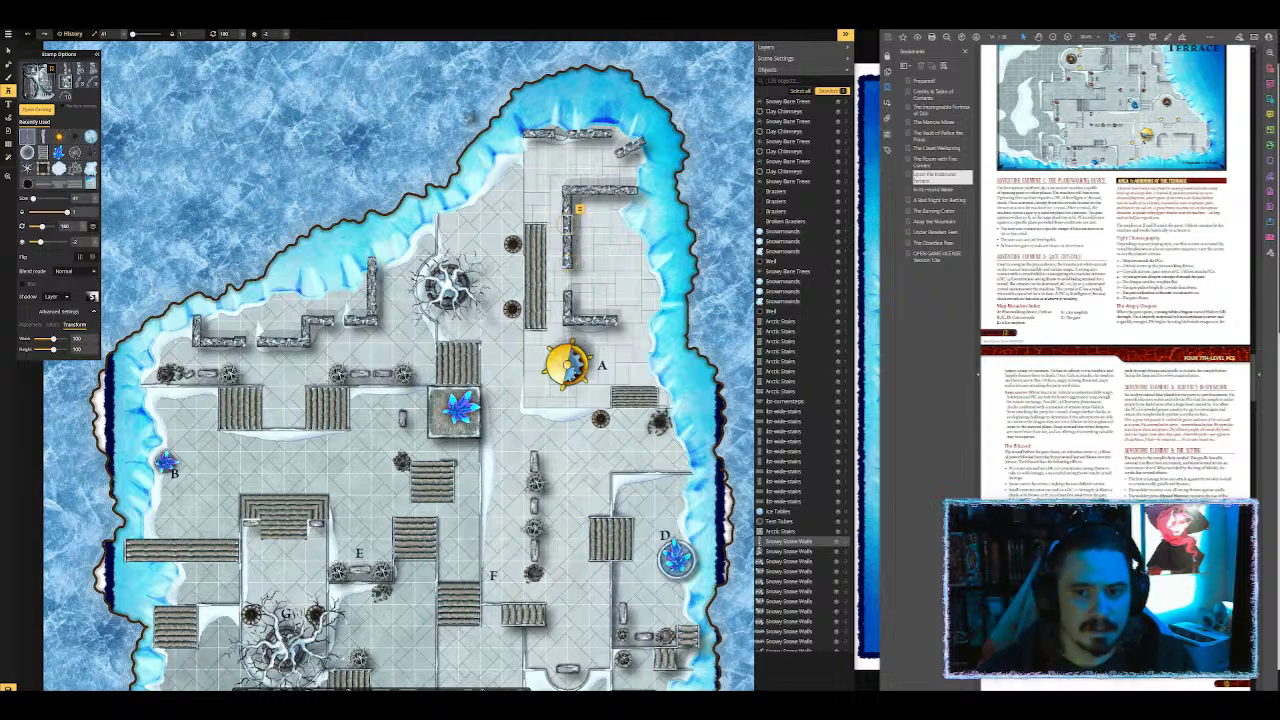
{"action": "left_click", "coordinate": [568, 221]}
Step: Place small wall pieces on the upper corner of the long wall and, tilted to match, on the slanted wall fragment in the northeast
{"action": "scroll", "coordinate": [570, 190], "scroll_direction": "up", "scroll_amount": 5}
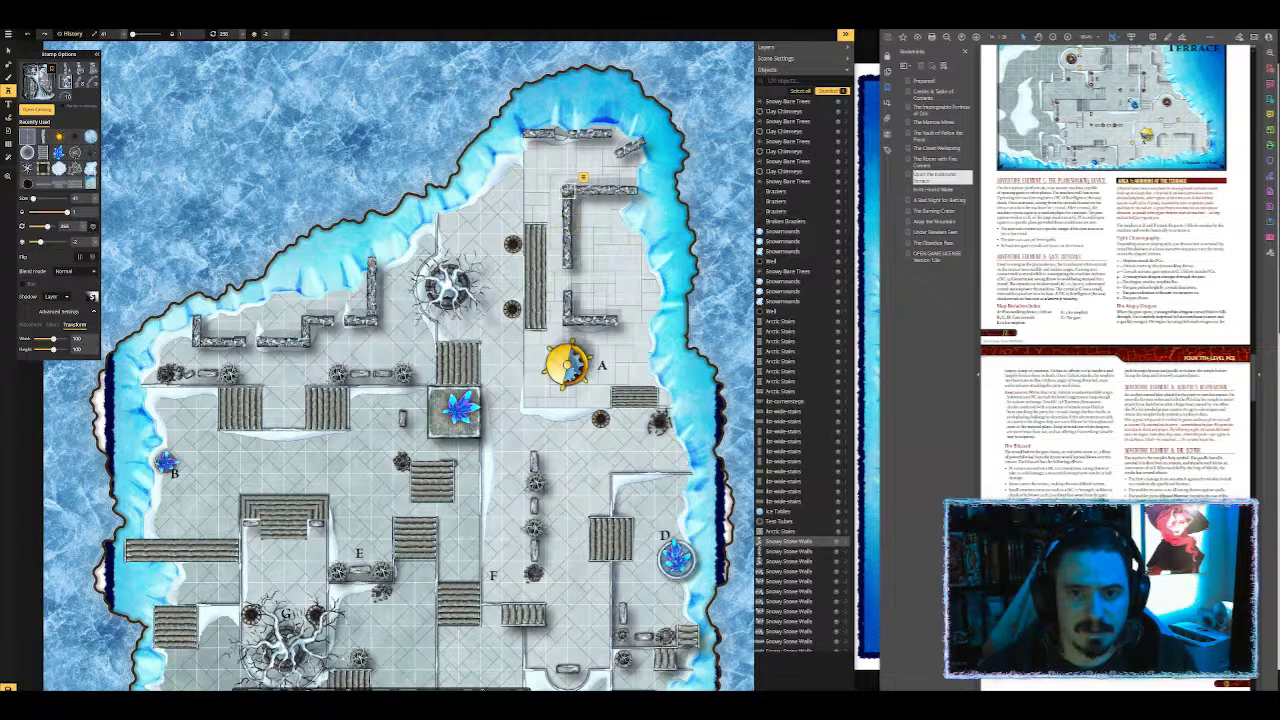
{"action": "scroll", "coordinate": [581, 178], "scroll_direction": "up", "scroll_amount": 7}
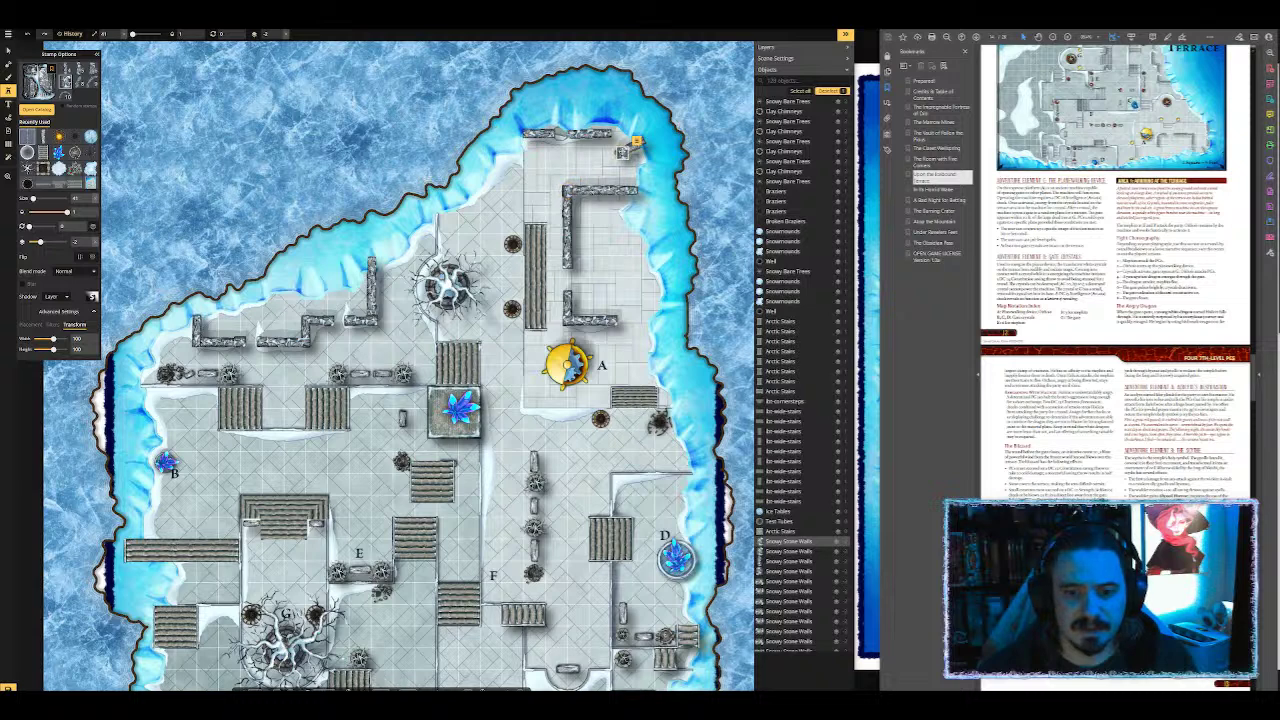
{"action": "scroll", "coordinate": [638, 139], "scroll_direction": "down", "scroll_amount": 3}
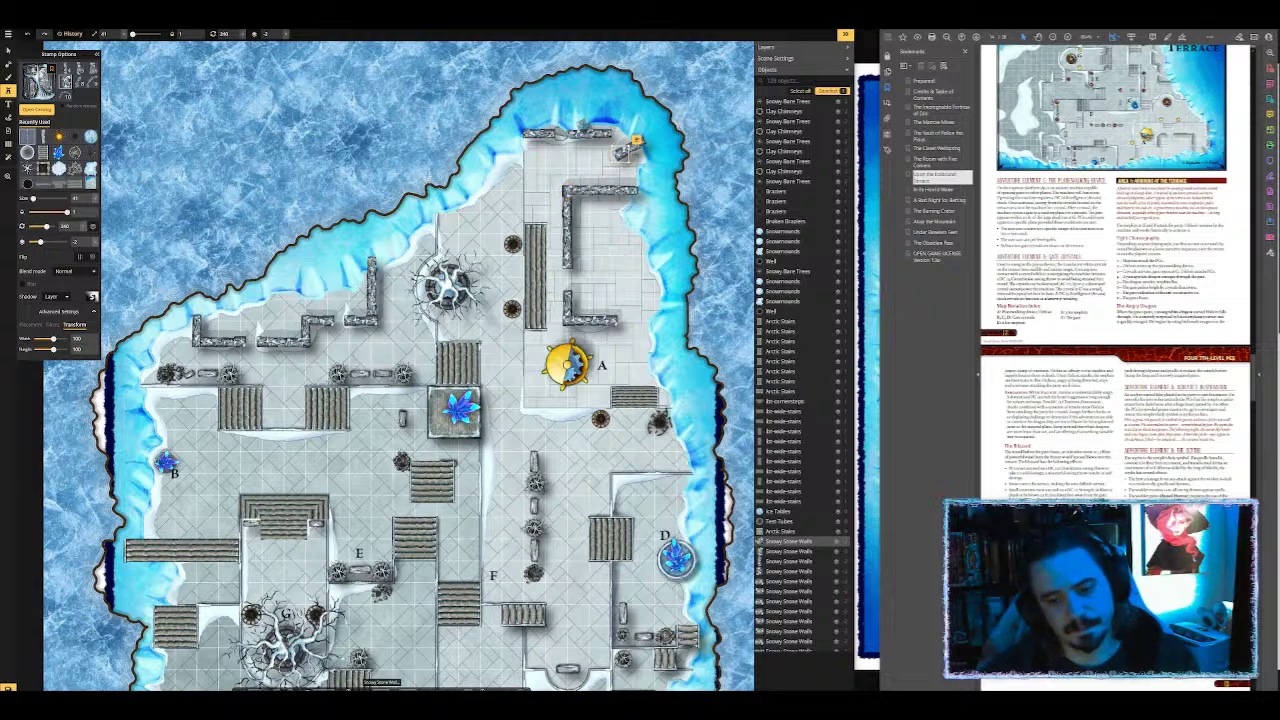
{"action": "left_click", "coordinate": [629, 149]}
Step: Rotate the small wall piece to 180 degrees, adjust its size, and place it over the northernmost wall
{"action": "scroll", "coordinate": [582, 121], "scroll_direction": "down", "scroll_amount": 5}
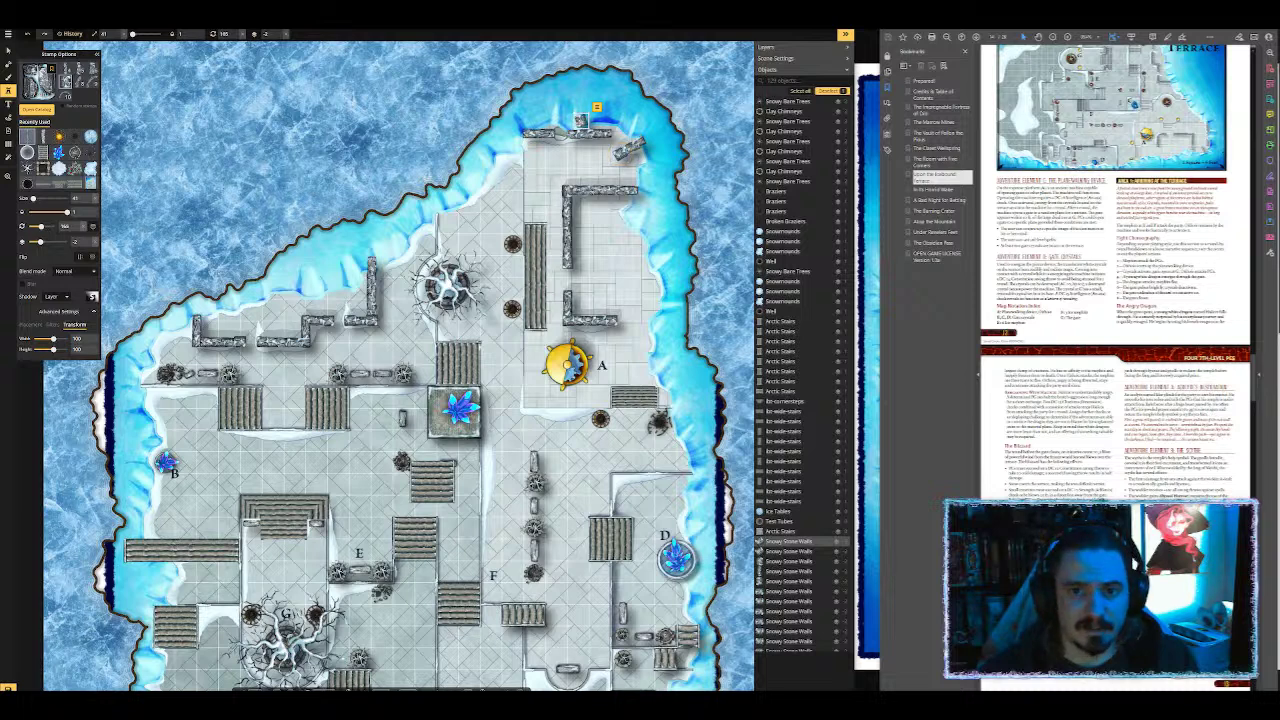
{"action": "scroll", "coordinate": [581, 121], "scroll_direction": "up", "scroll_amount": 1}
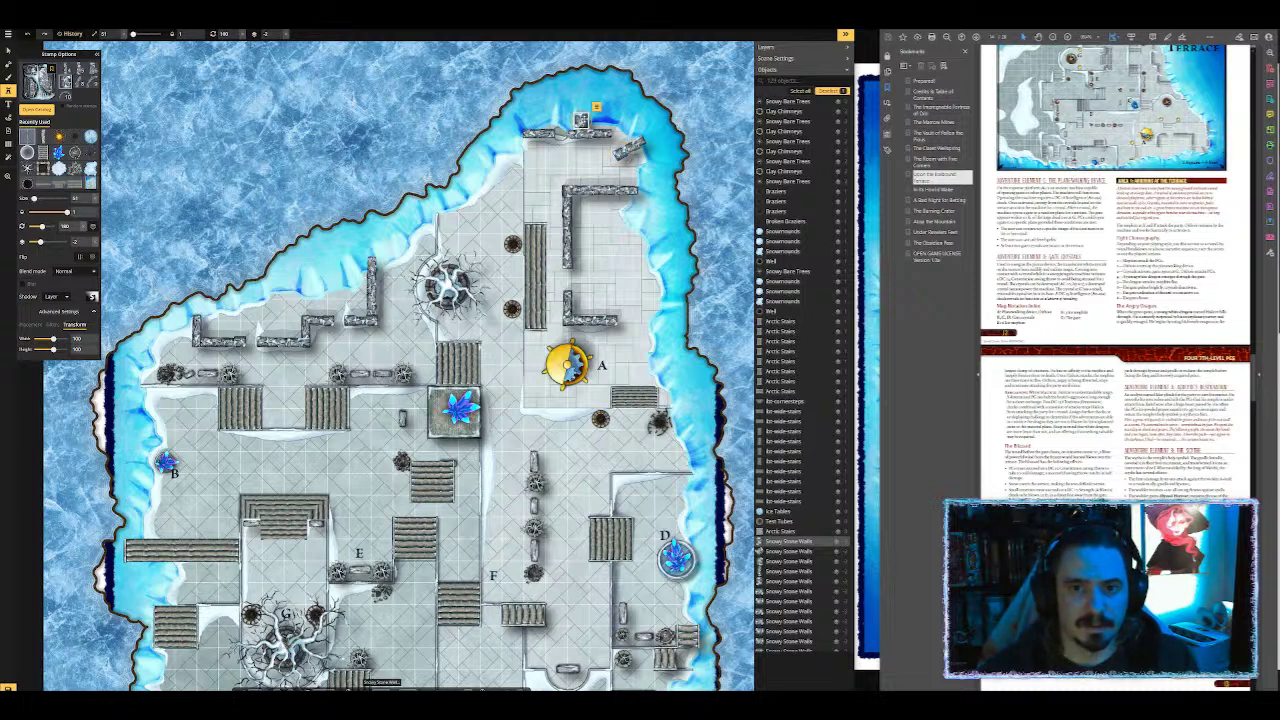
{"action": "left_click", "coordinate": [581, 121]}
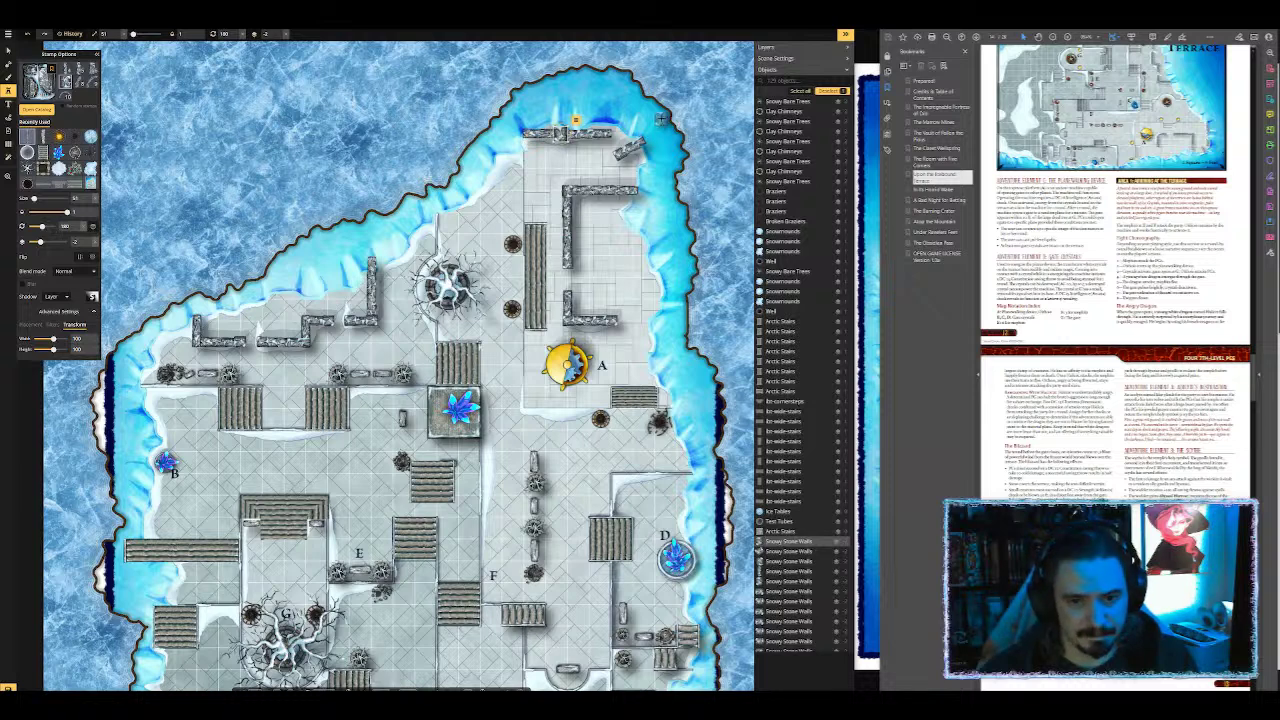
Step: Paste a copy of the small wall piece and place it on the upper end of the L-shaped wall above A
{"action": "left_click", "coordinate": [9, 48]}
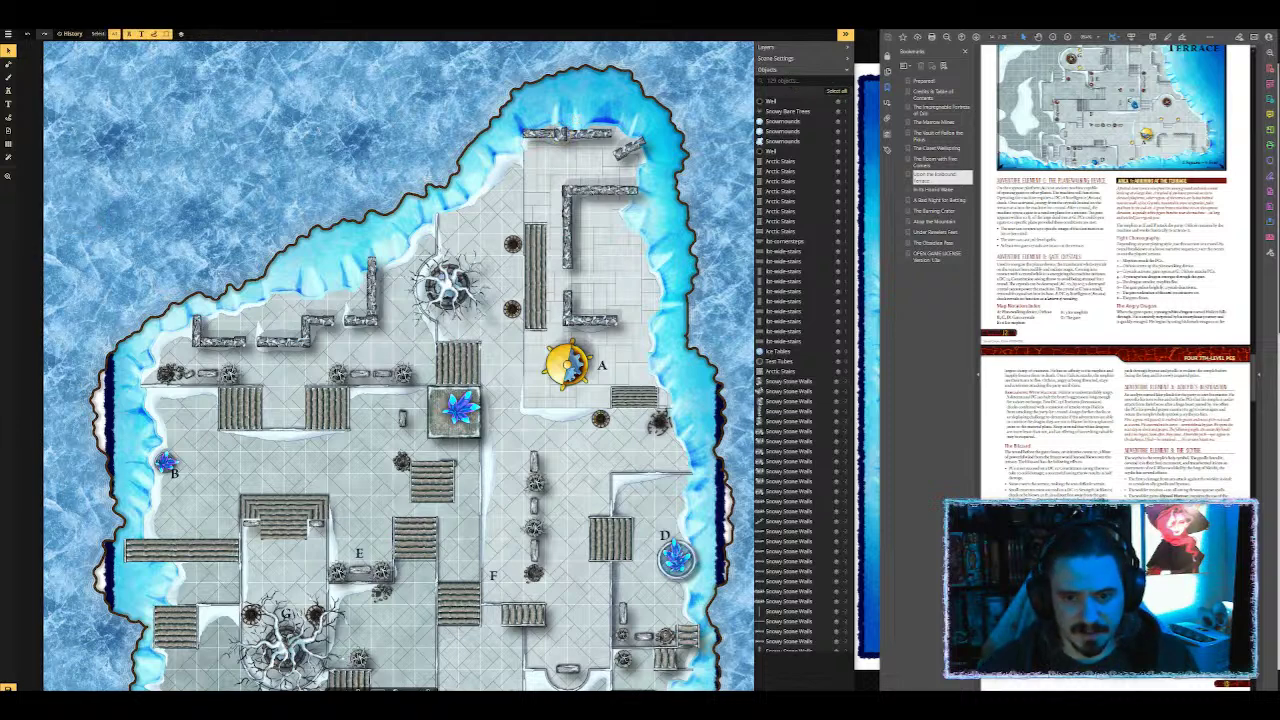
{"action": "left_click", "coordinate": [582, 319]}
{"action": "key", "text": "ctrl+v"}
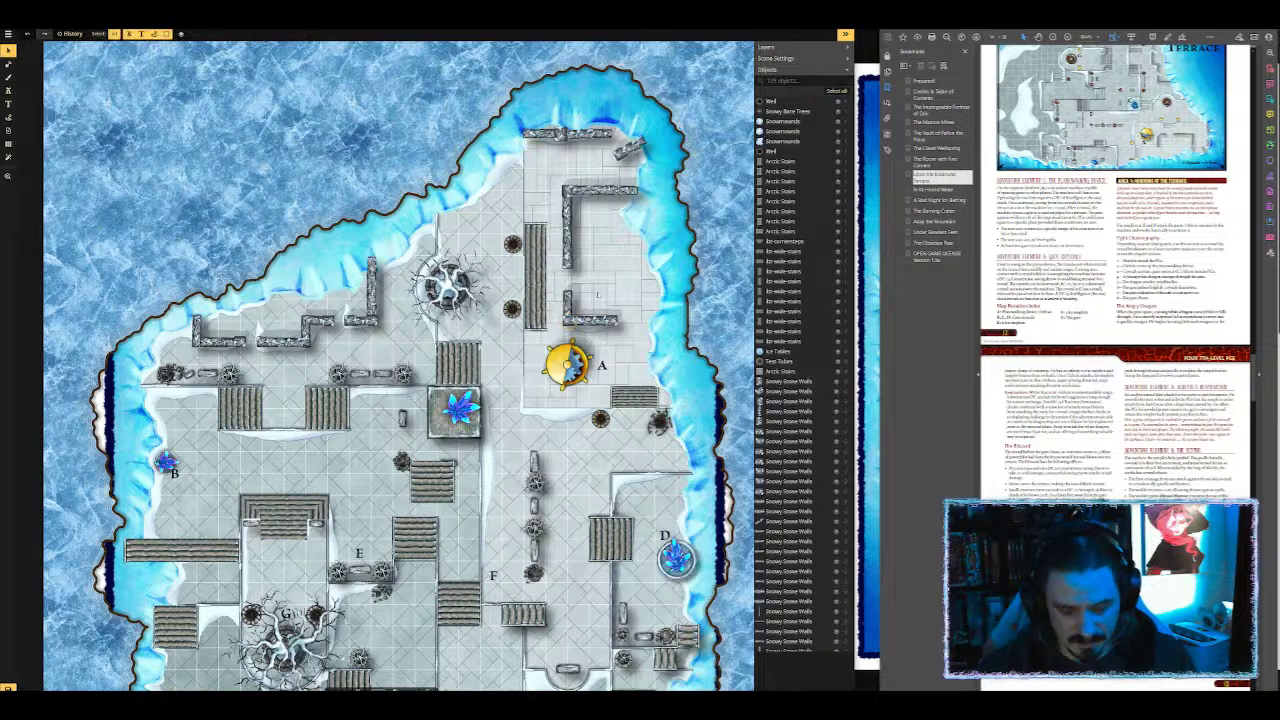
{"action": "scroll", "coordinate": [598, 290], "scroll_direction": "up", "scroll_amount": 2}
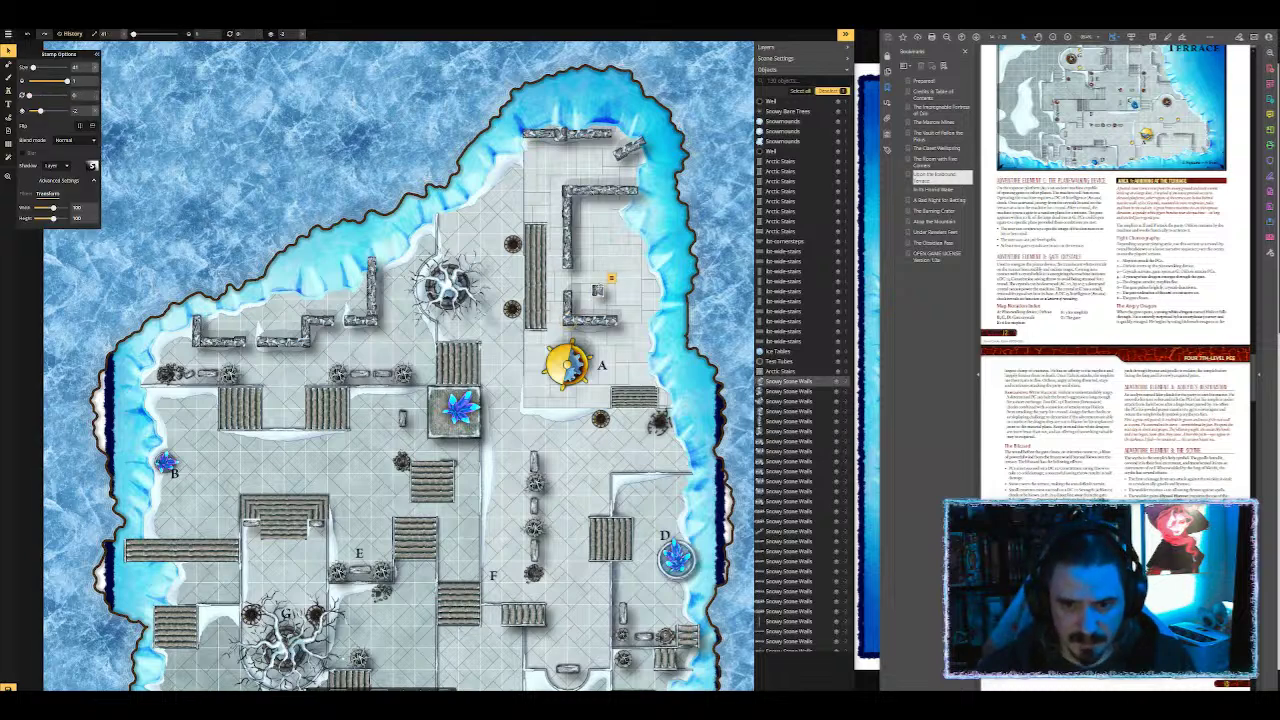
{"action": "left_click_drag", "start_coordinate": [598, 290], "coordinate": [571, 297]}
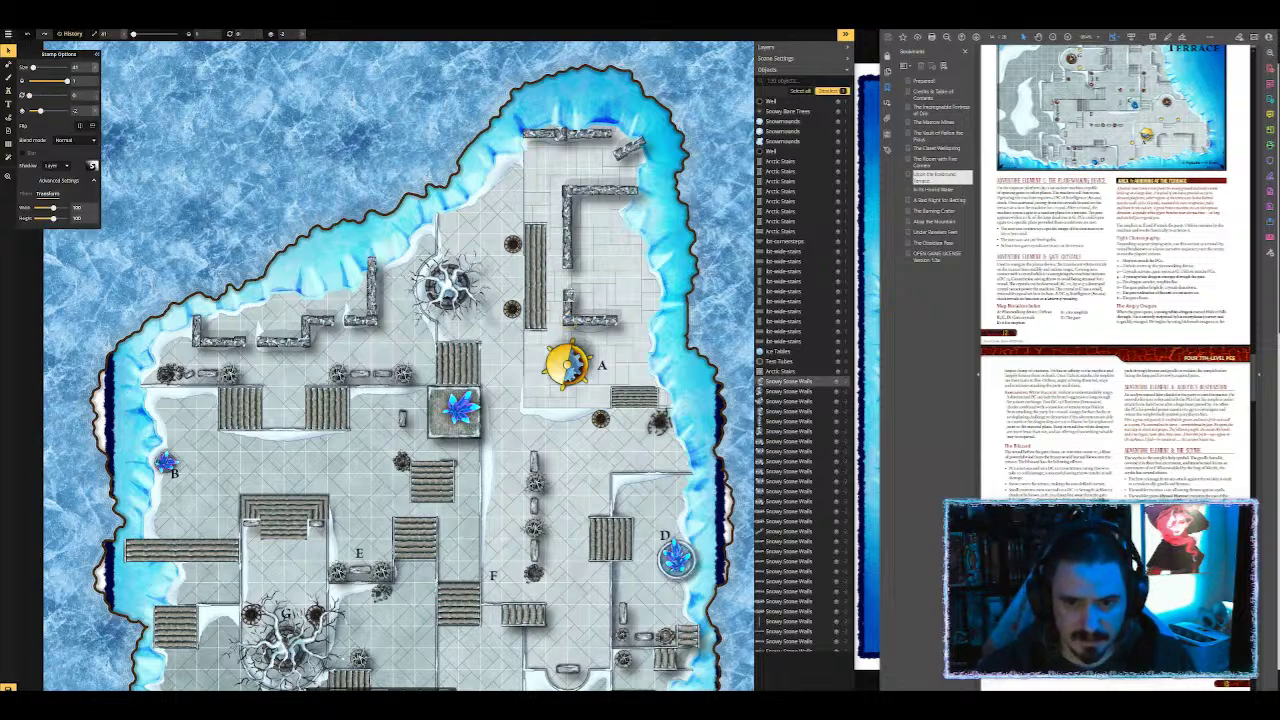
{"action": "key", "text": "Escape"}
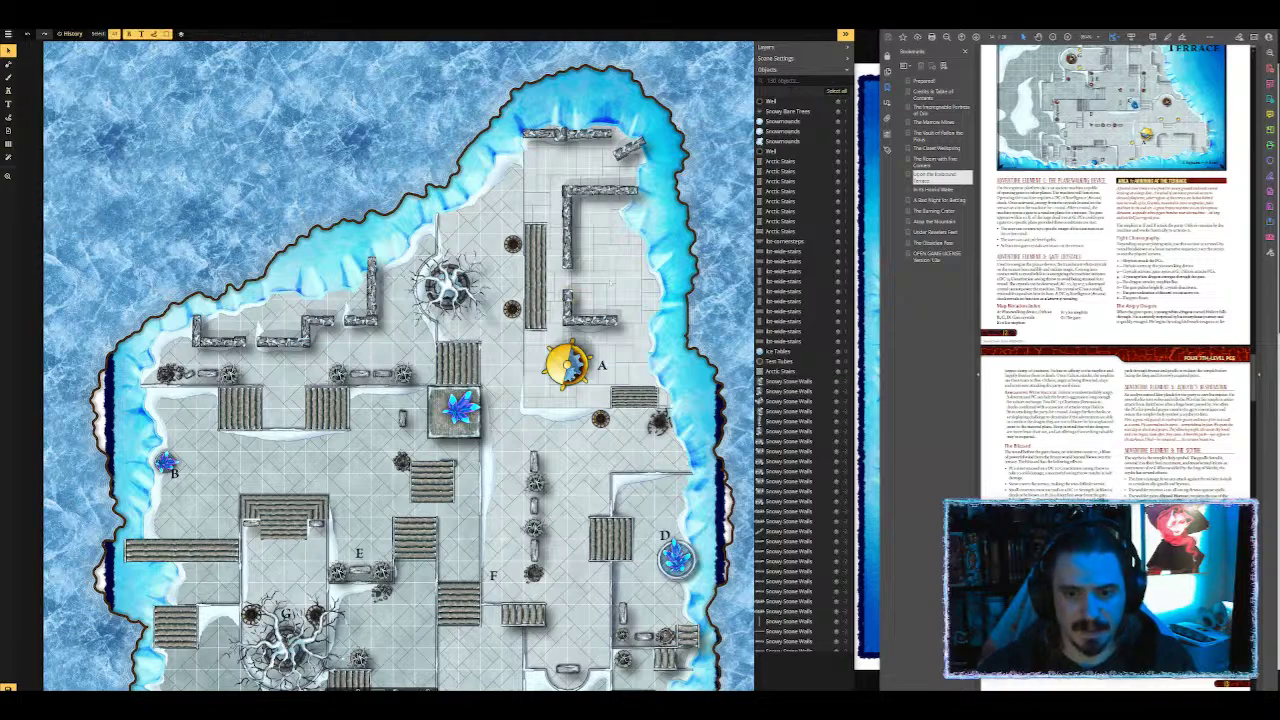
Step: Choose the straight Ice Walls stamp from the Frigid North group of Fantasy Battlemaps 2.0 in the stamp catalog
{"action": "scroll", "coordinate": [602, 320], "scroll_direction": "down", "scroll_amount": 1}
{"action": "left_click_drag", "start_coordinate": [515, 417], "coordinate": [596, 226]}
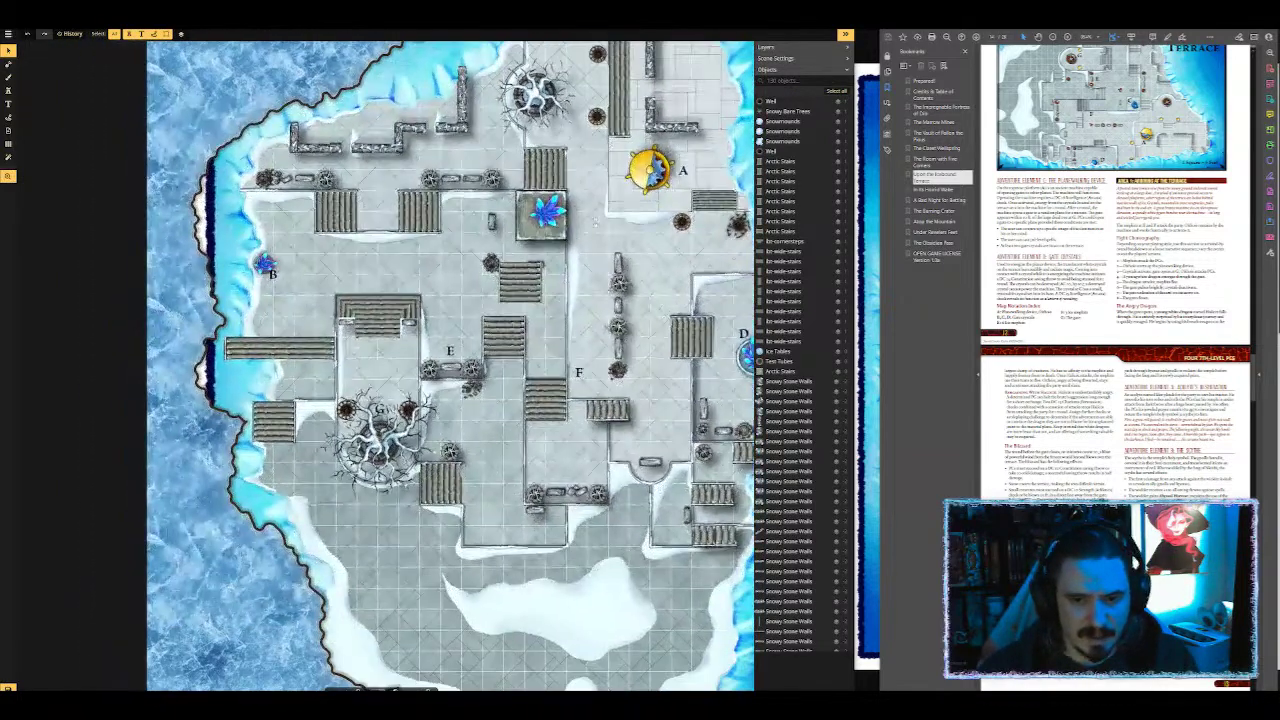
{"action": "scroll", "coordinate": [570, 287], "scroll_direction": "up", "scroll_amount": 2}
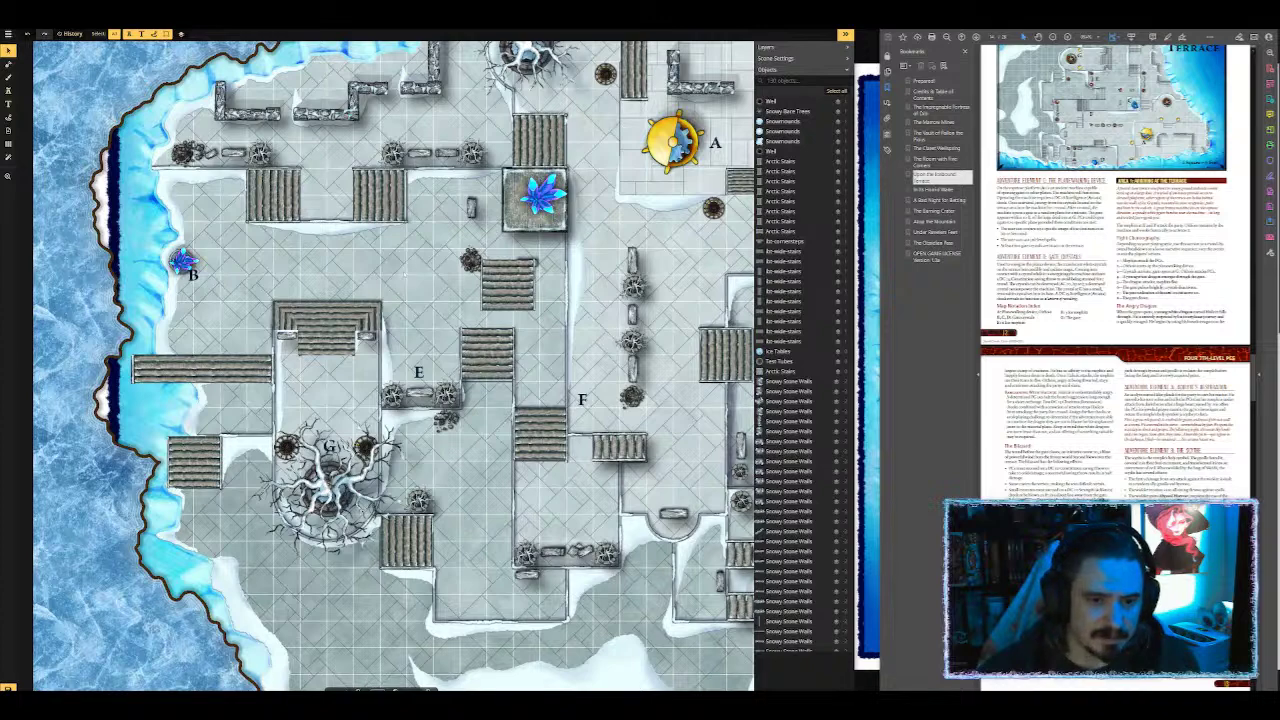
{"action": "left_click_drag", "start_coordinate": [592, 148], "coordinate": [663, 269]}
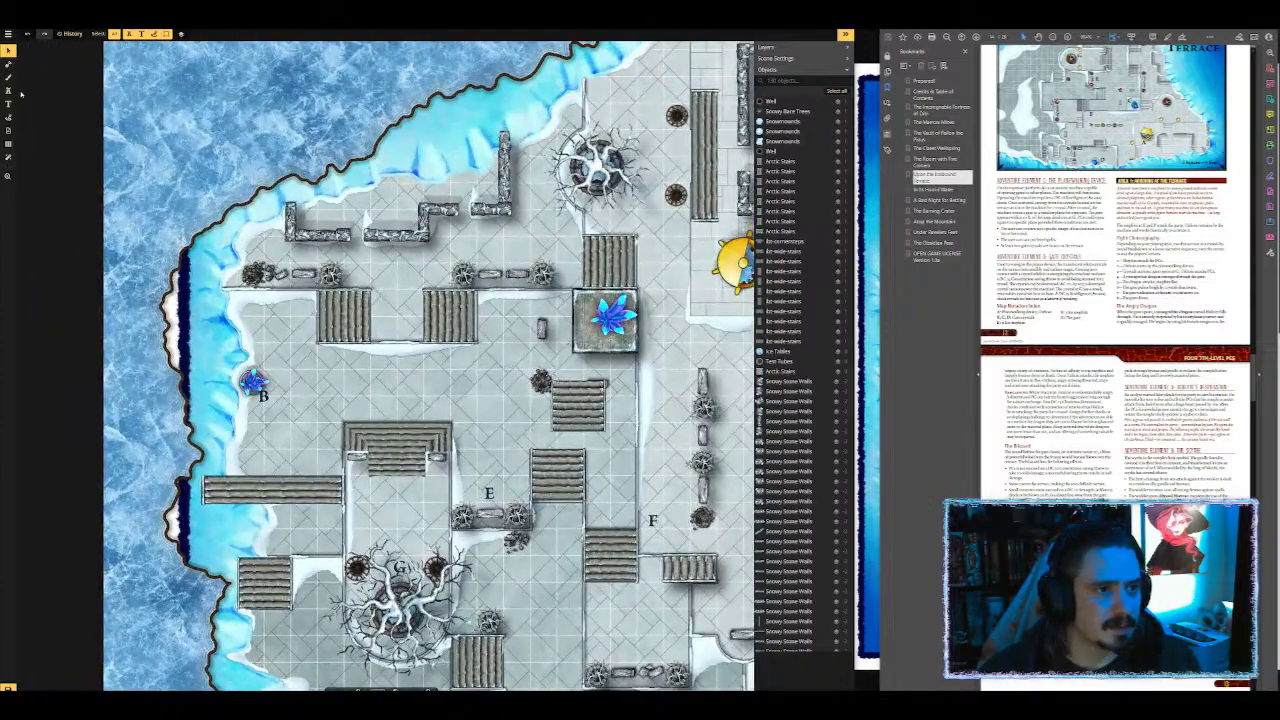
{"action": "left_click", "coordinate": [9, 91]}
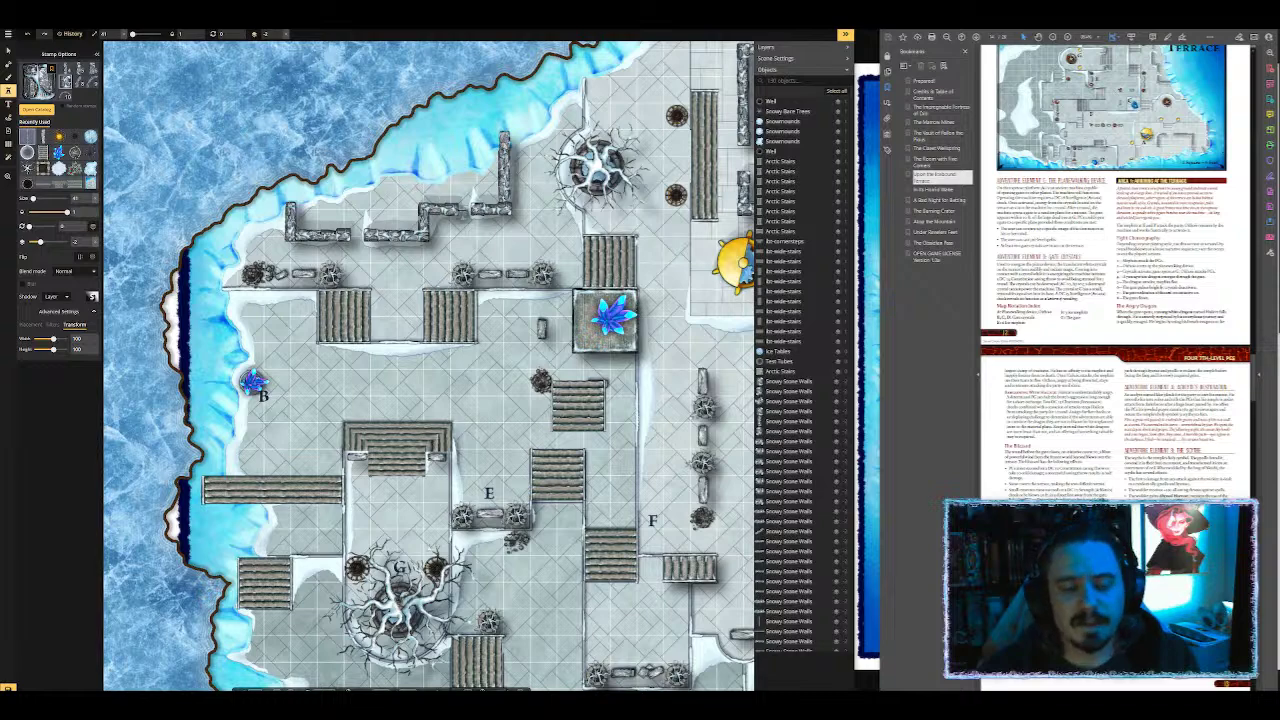
{"action": "scroll", "coordinate": [475, 228], "scroll_direction": "down", "scroll_amount": 2}
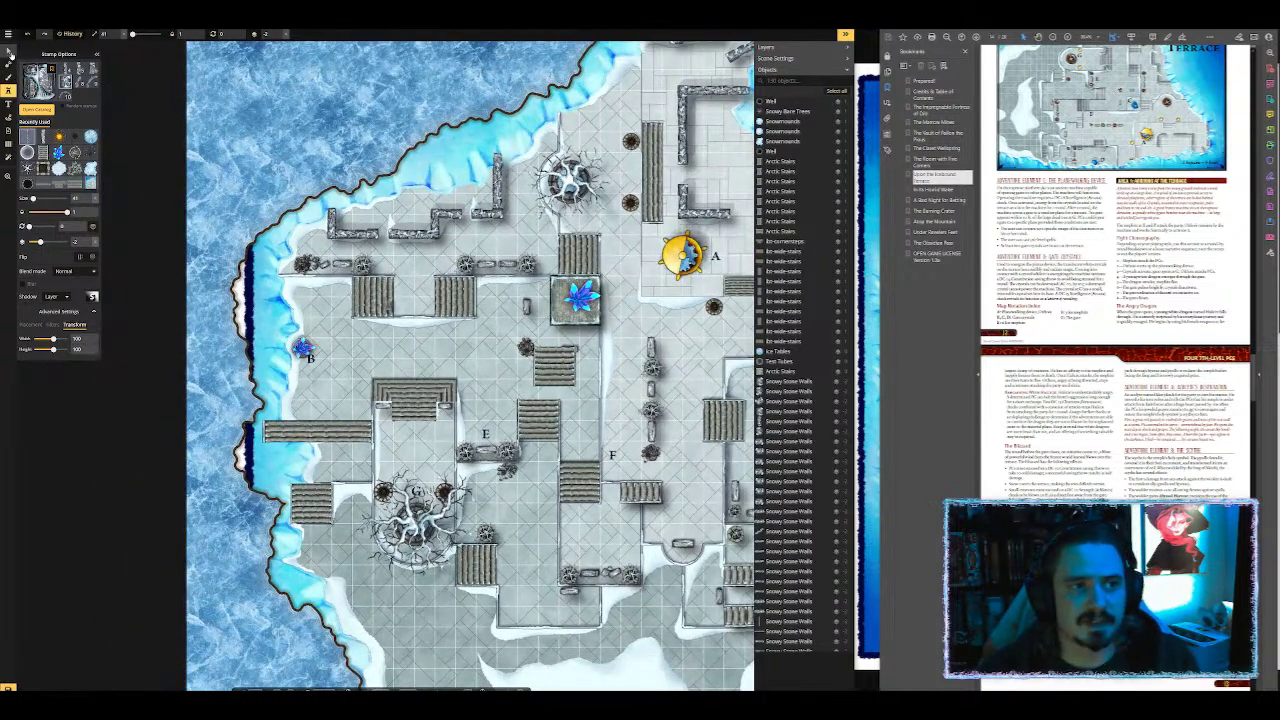
{"action": "left_click", "coordinate": [9, 51]}
{"action": "left_click", "coordinate": [8, 90]}
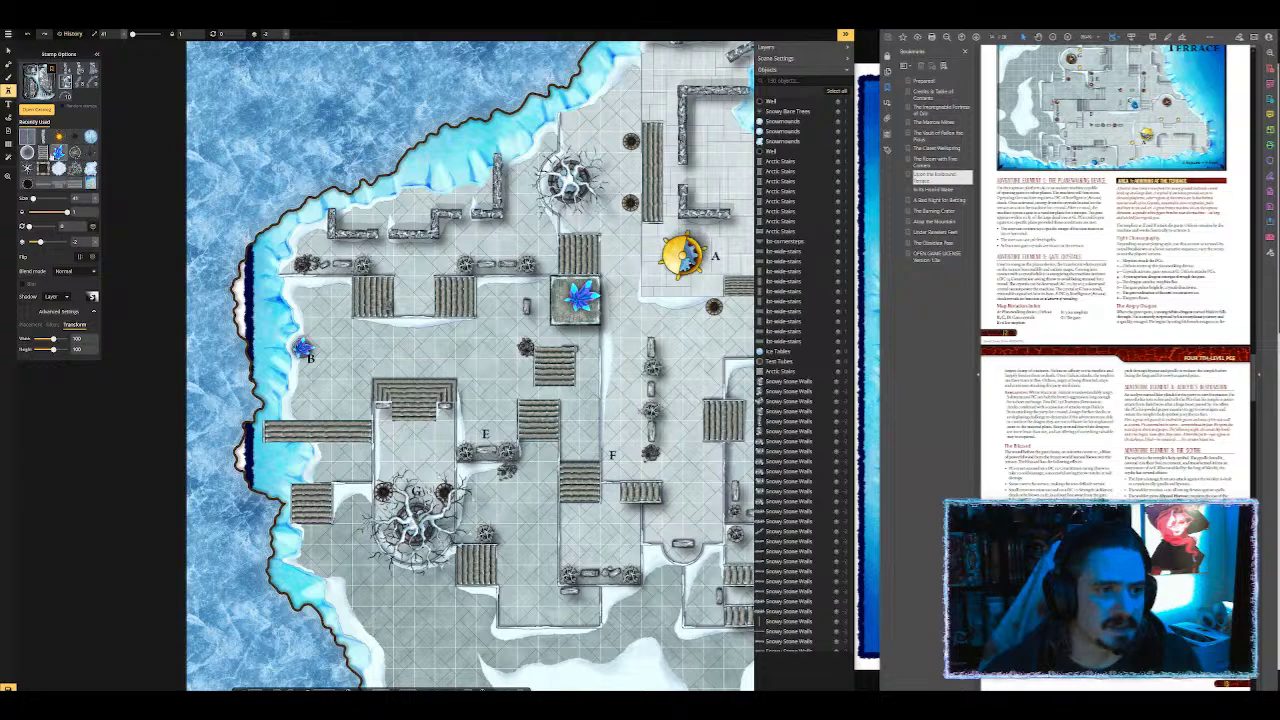
{"action": "left_click", "coordinate": [37, 80]}
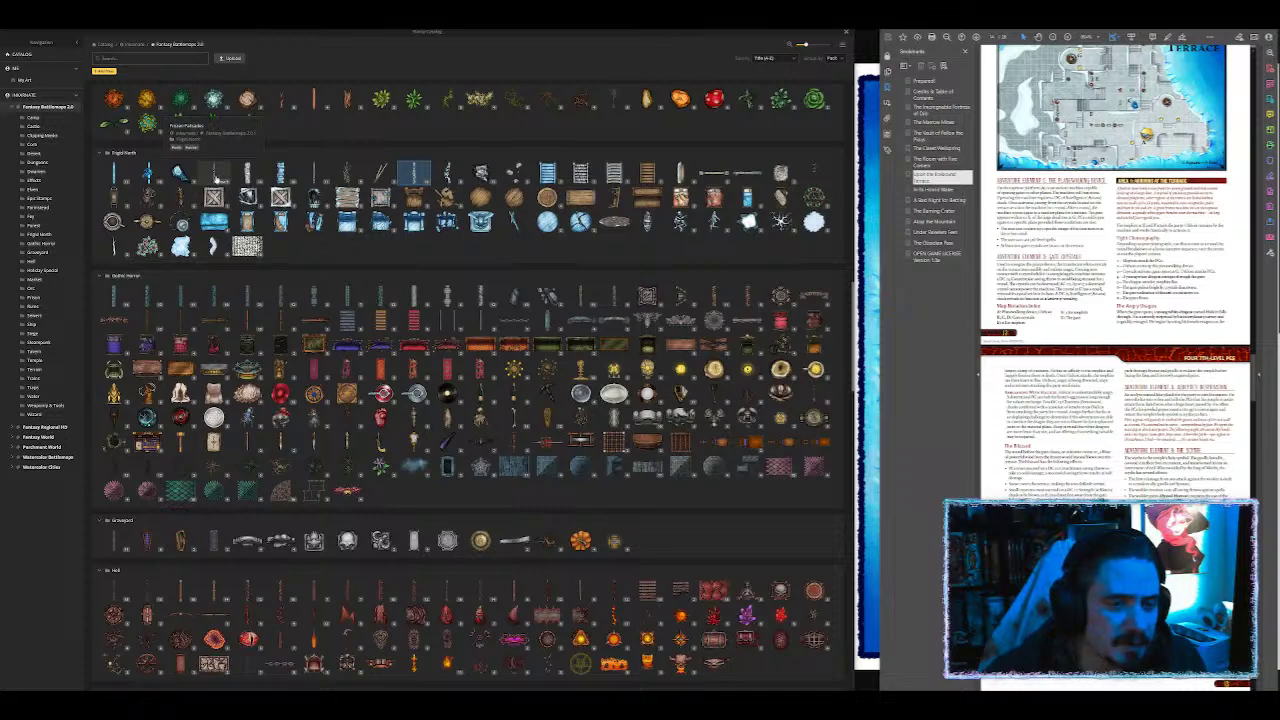
{"action": "left_click", "coordinate": [117, 175]}
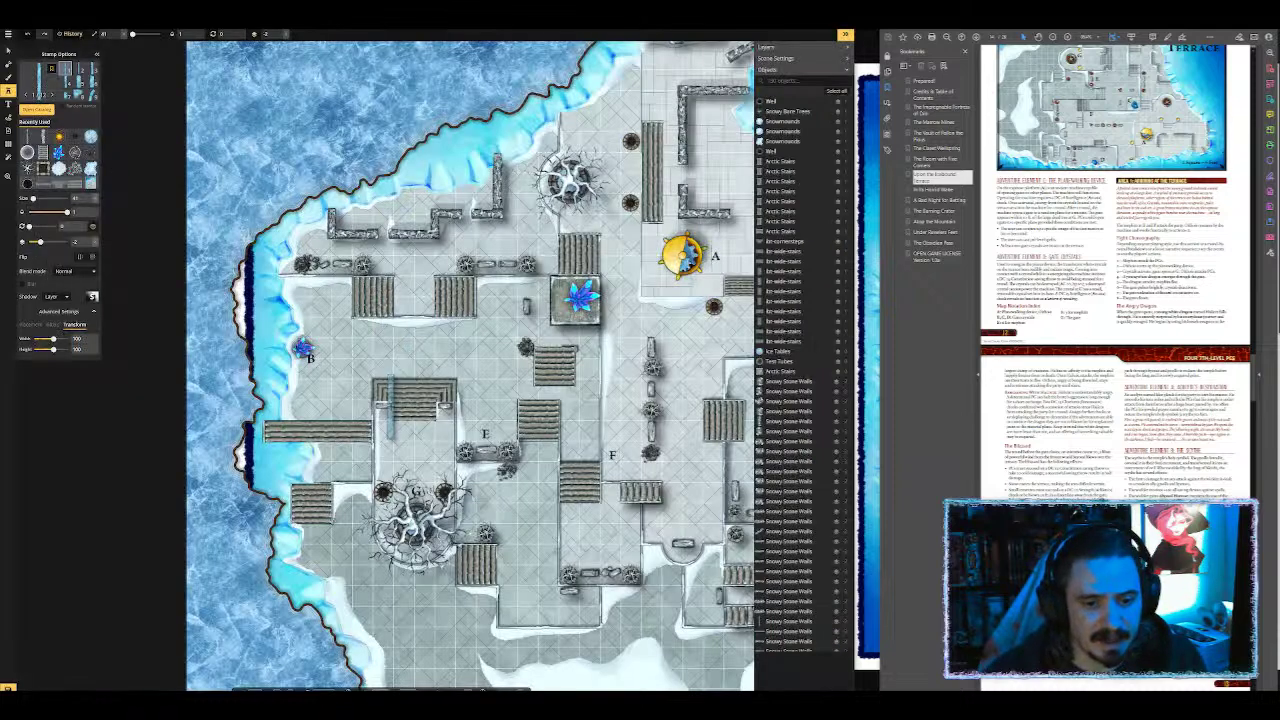
{"action": "left_click", "coordinate": [44, 81]}
{"action": "left_click", "coordinate": [117, 172]}
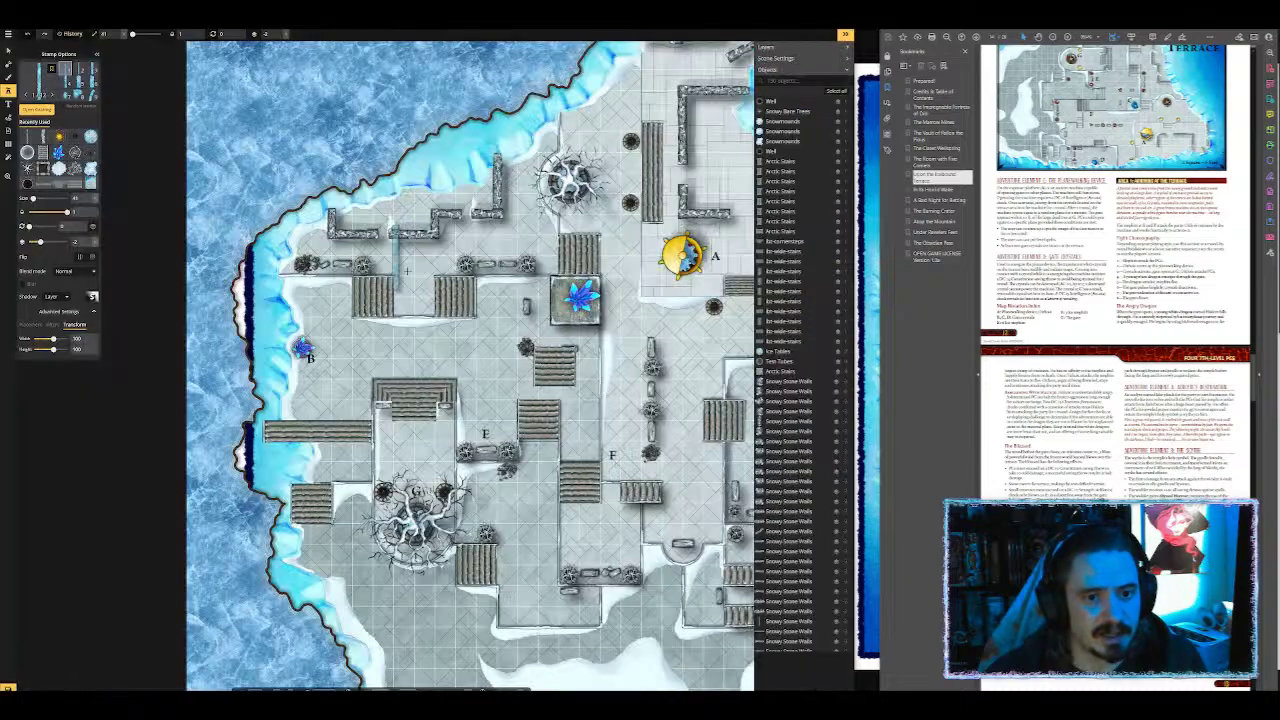
Step: Narrow the straight ice wall stamp and reduce its saturation to match the grey edges of the platform at G
{"action": "scroll", "coordinate": [395, 330], "scroll_direction": "up", "scroll_amount": 4}
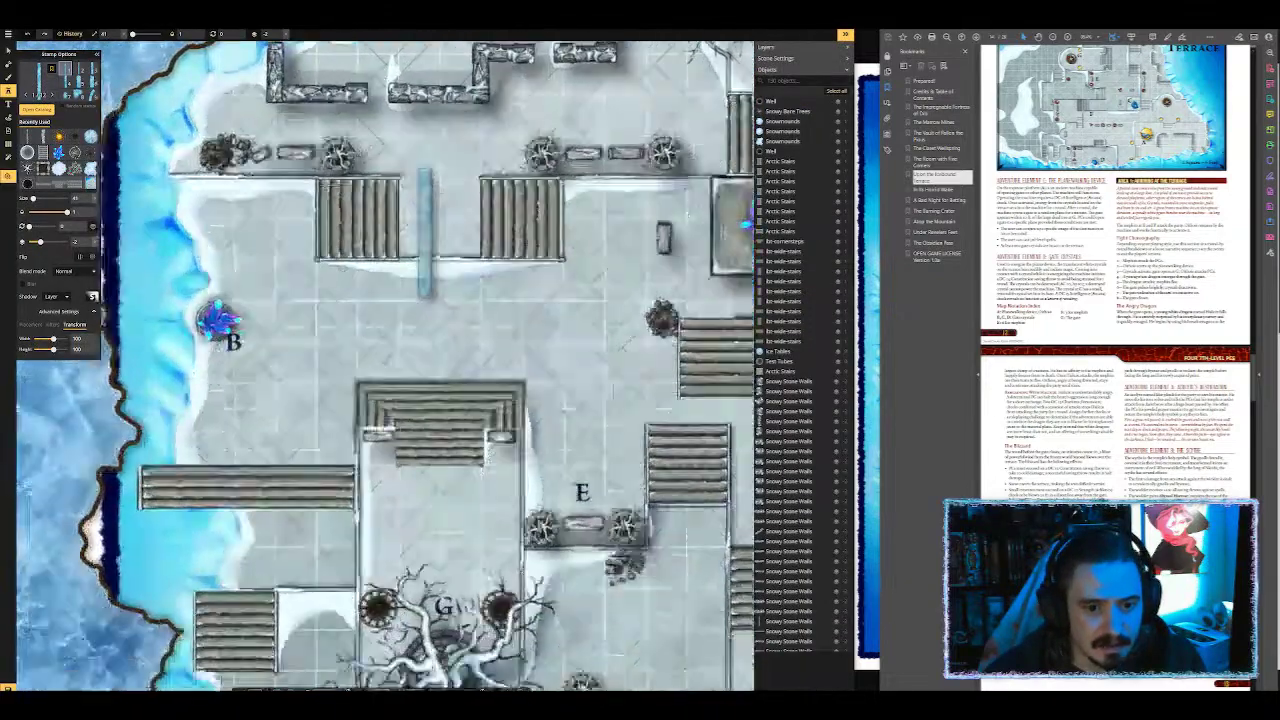
{"action": "scroll", "coordinate": [425, 233], "scroll_direction": "down", "scroll_amount": 3}
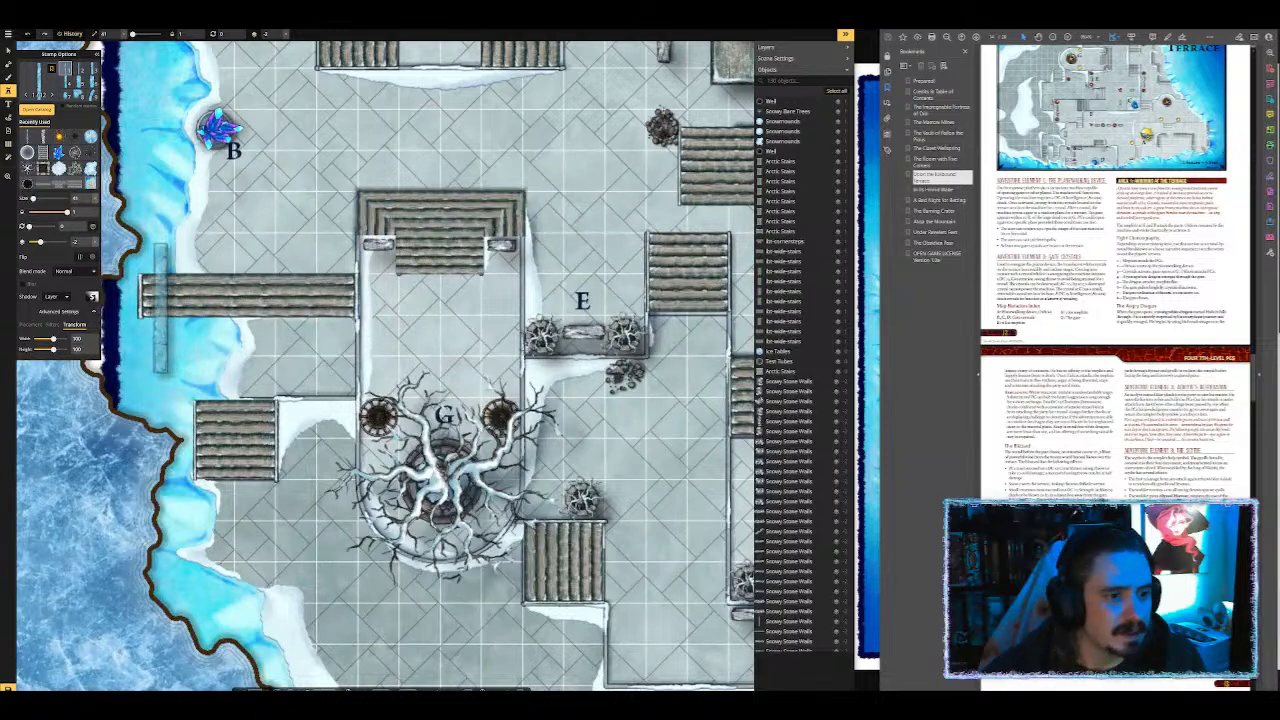
{"action": "left_click", "coordinate": [391, 305]}
{"action": "left_click_drag", "start_coordinate": [53, 338], "coordinate": [44, 338]}
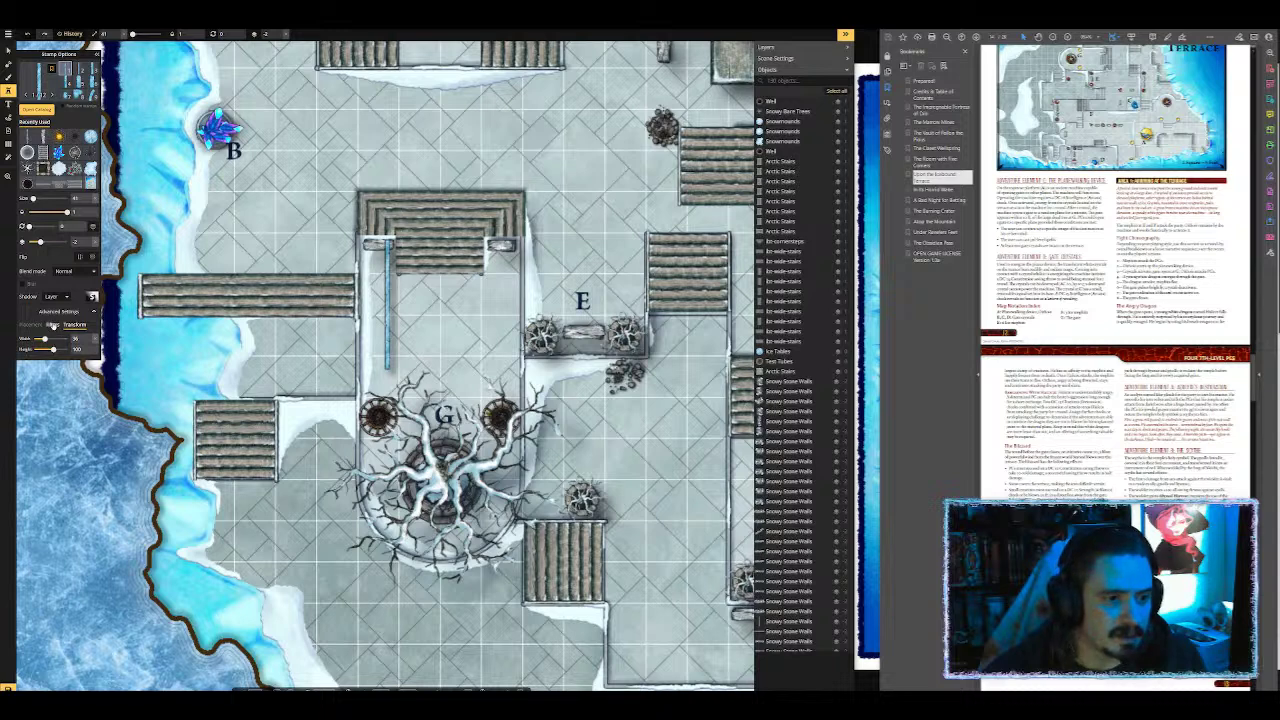
{"action": "left_click", "coordinate": [52, 325]}
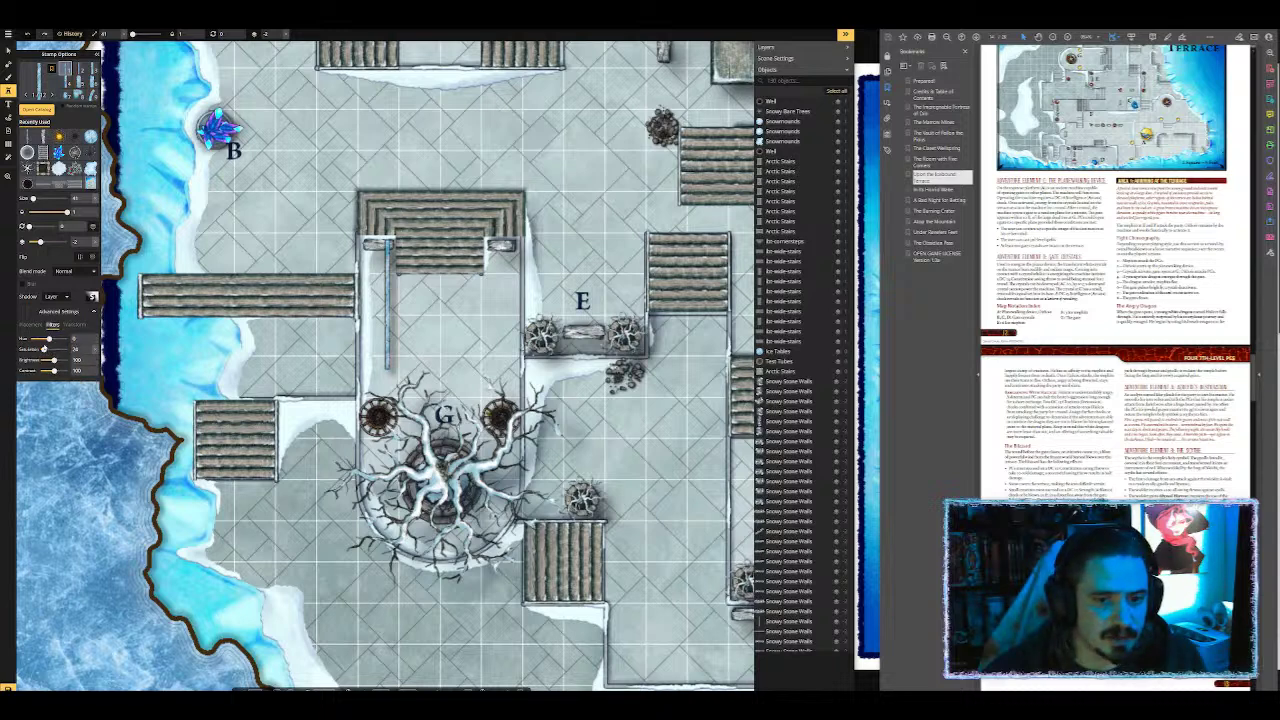
Step: Place straight ice wall pieces along the west and east edges of the platform north of G
{"action": "left_click", "coordinate": [358, 298]}
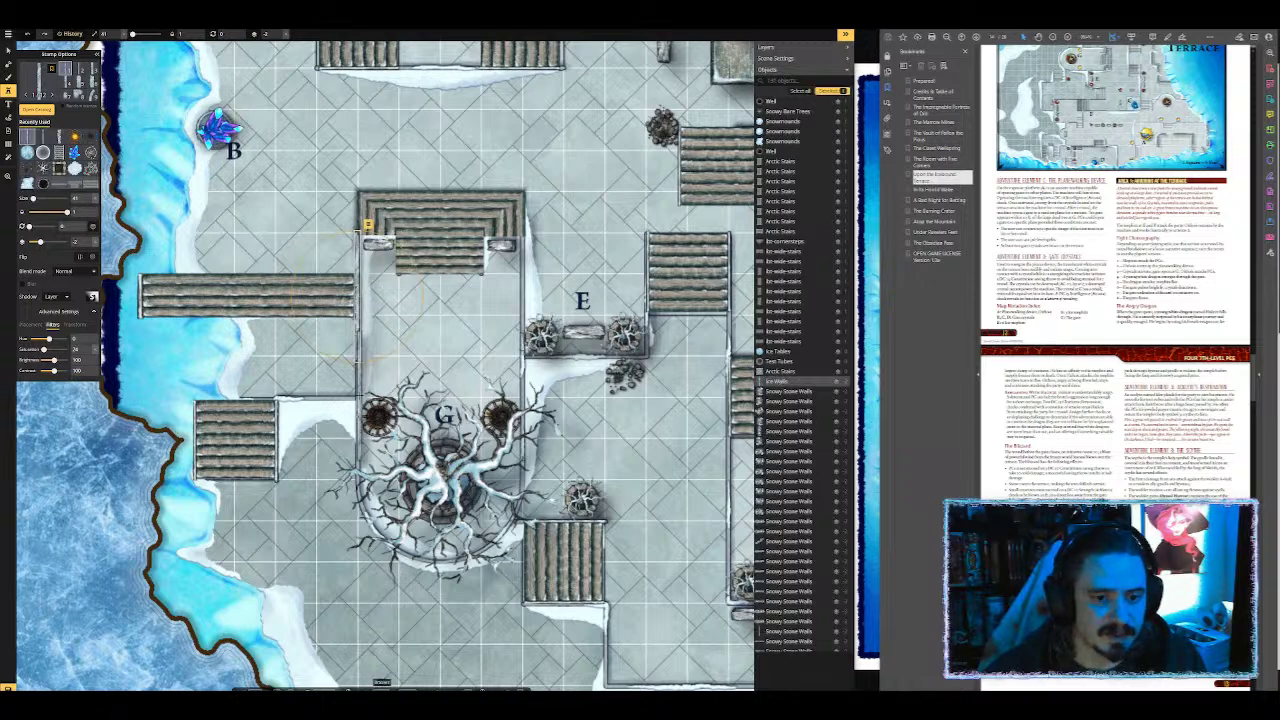
{"action": "left_click", "coordinate": [367, 225]}
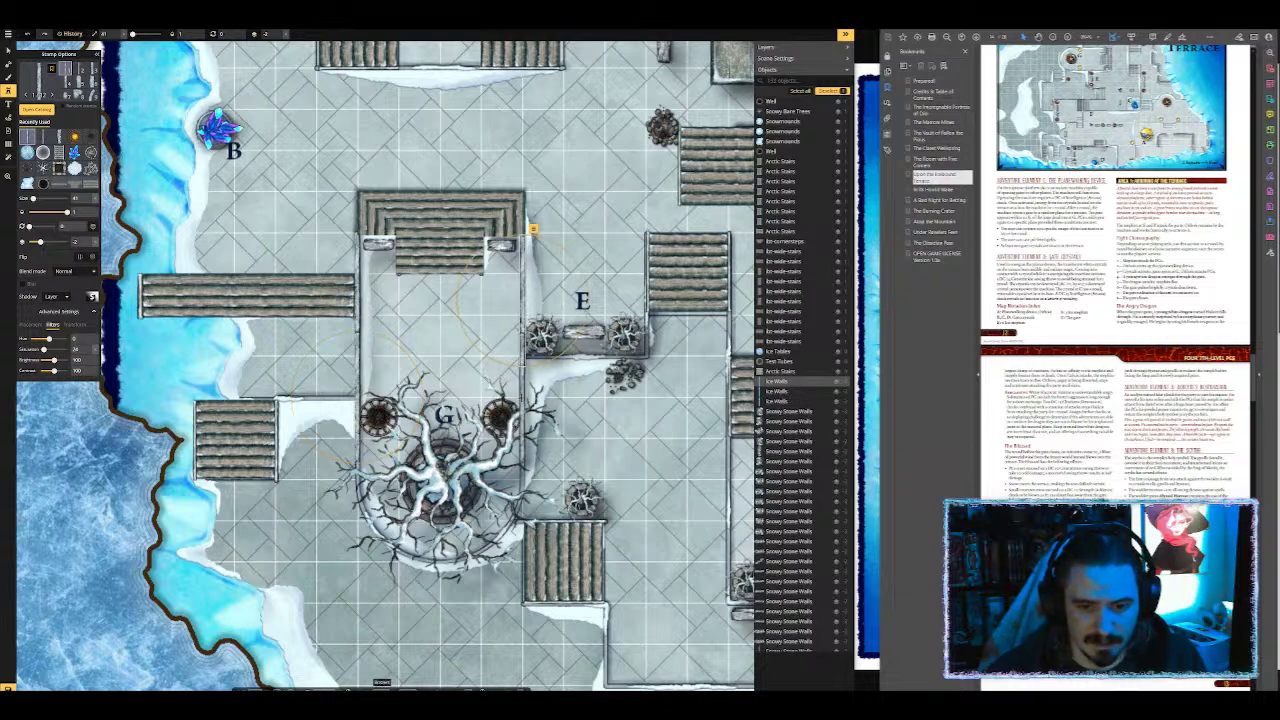
{"action": "left_click", "coordinate": [533, 228]}
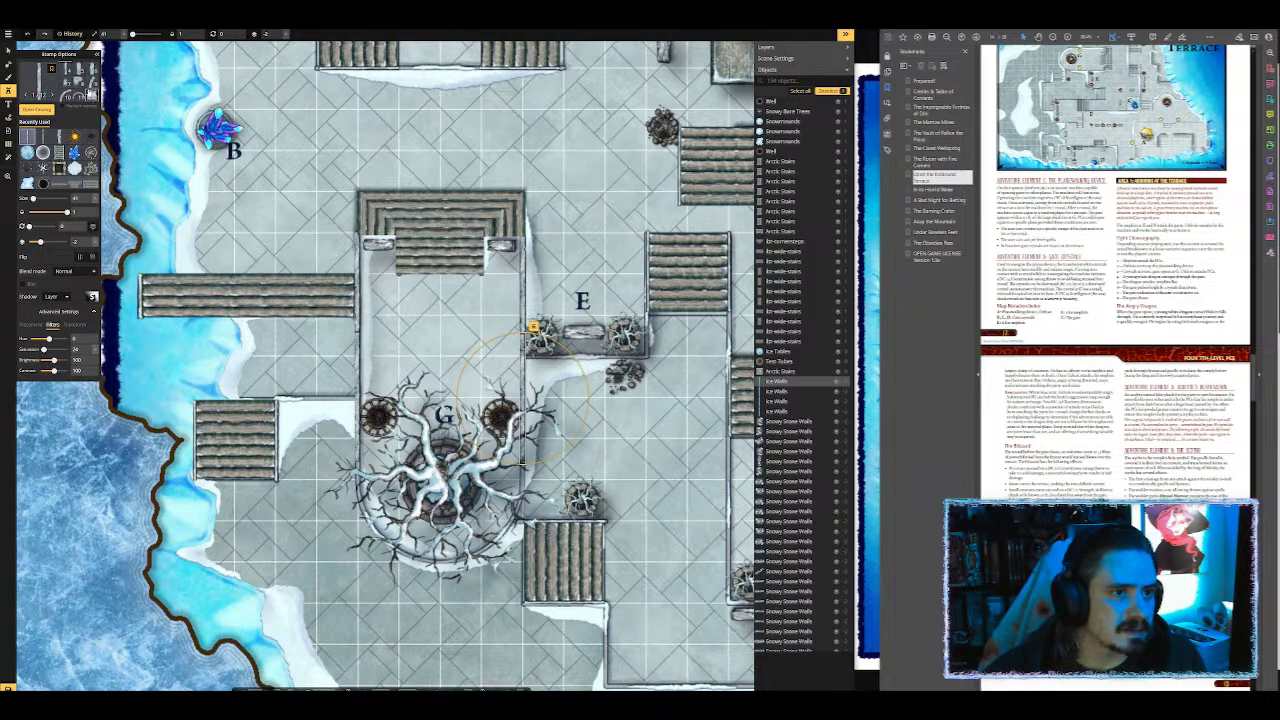
Step: Switch to the short curved ice wall piece and place rotated copies around the western and southern rim of the circle at G
{"action": "left_click", "coordinate": [85, 95]}
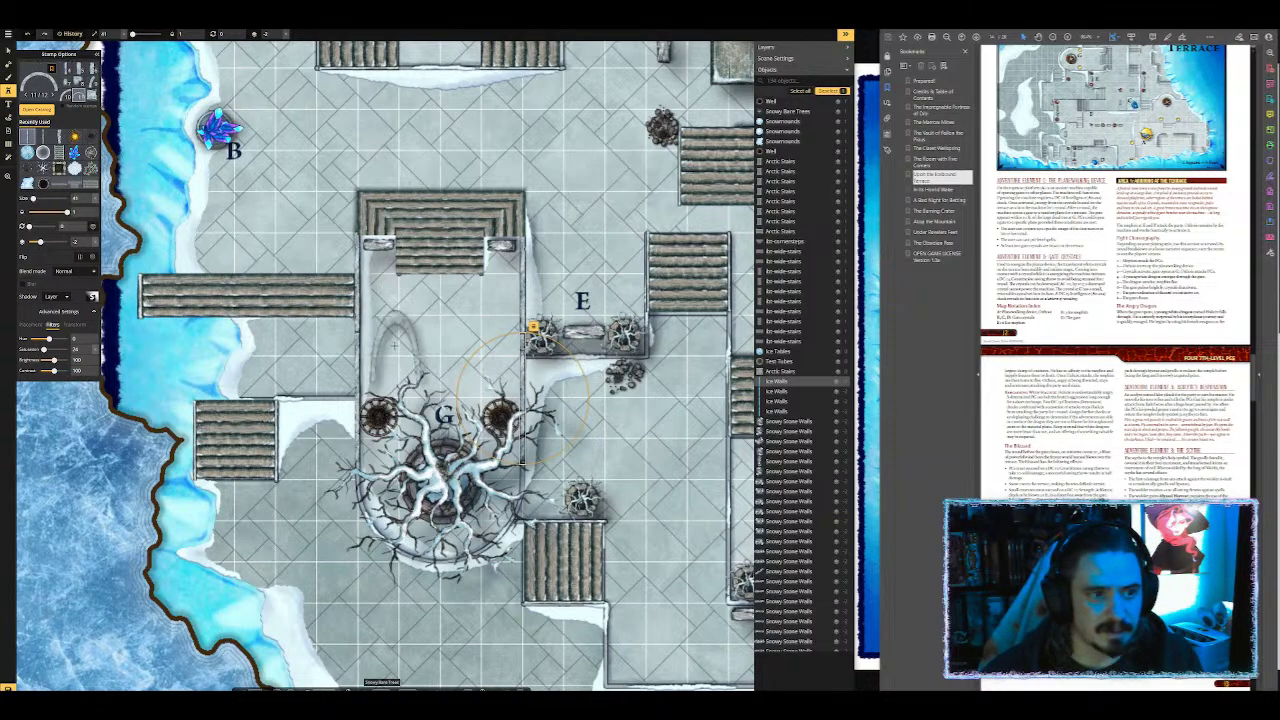
{"action": "left_click", "coordinate": [78, 82]}
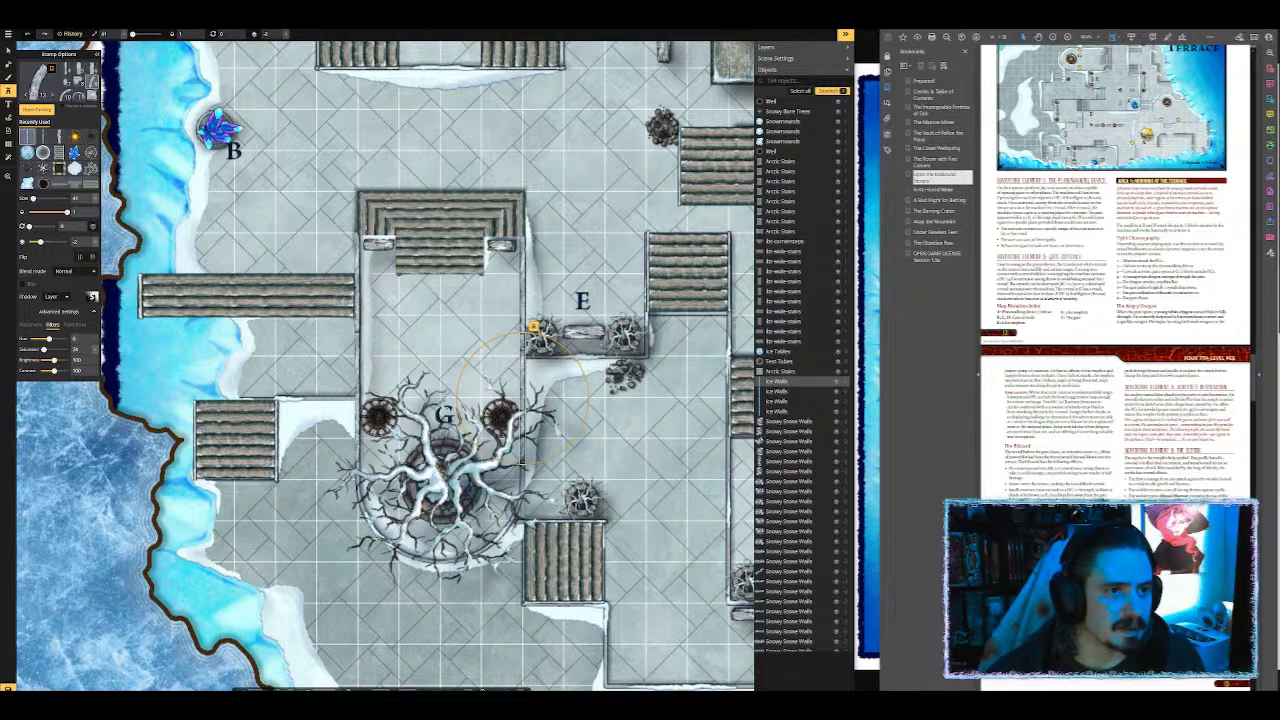
{"action": "left_click_drag", "start_coordinate": [561, 412], "coordinate": [540, 240]}
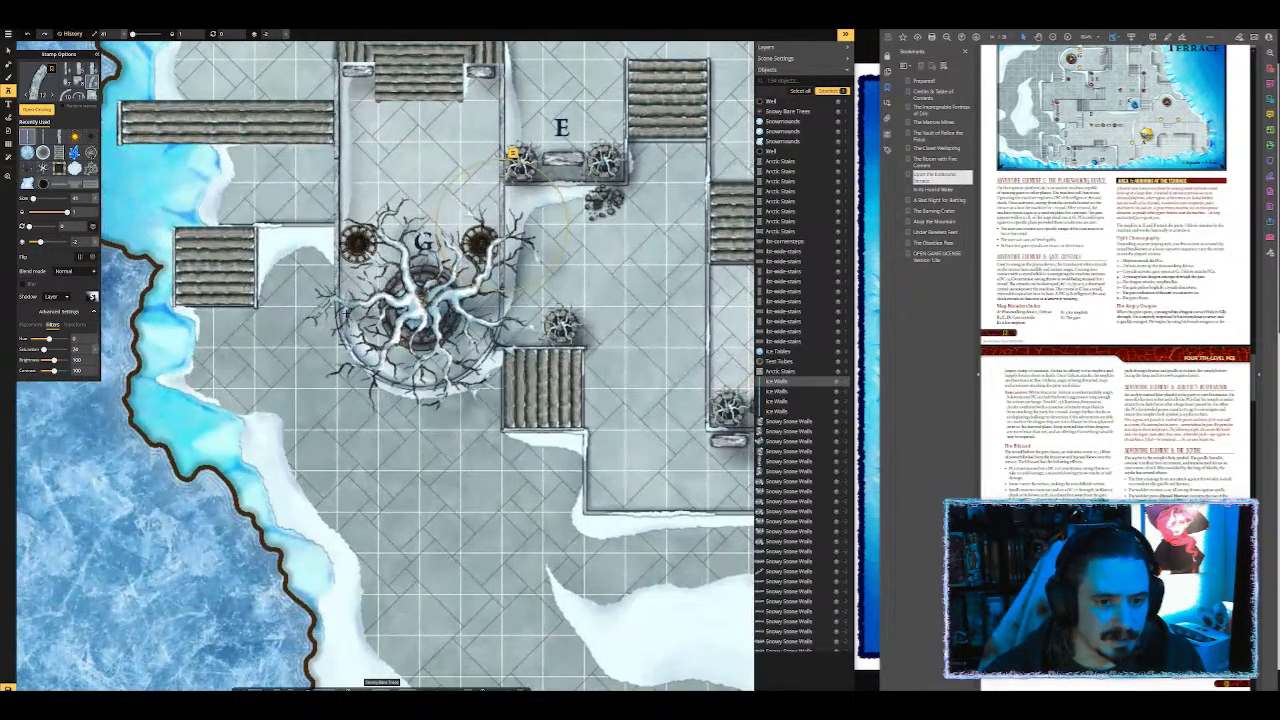
{"action": "left_click_drag", "start_coordinate": [561, 195], "coordinate": [551, 181]}
{"action": "key", "text": "ctrl+z"}
{"action": "left_click", "coordinate": [338, 303]}
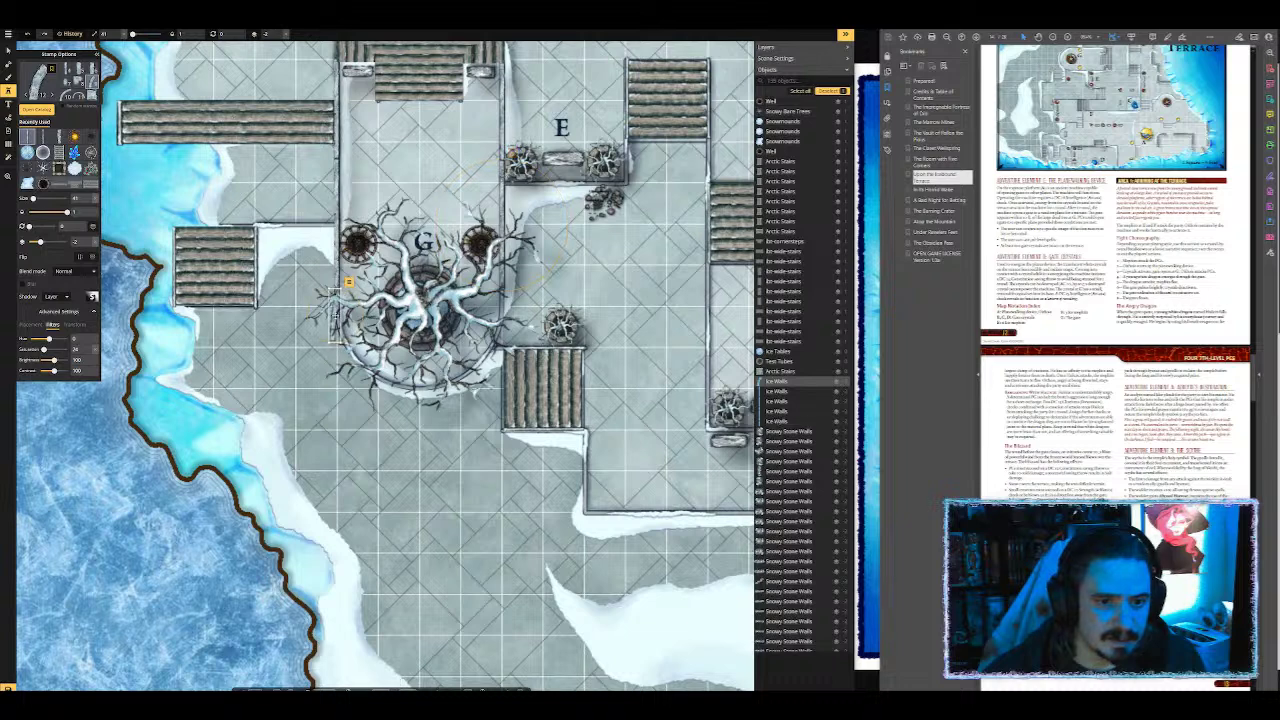
{"action": "scroll", "coordinate": [334, 317], "scroll_direction": "down", "scroll_amount": 2}
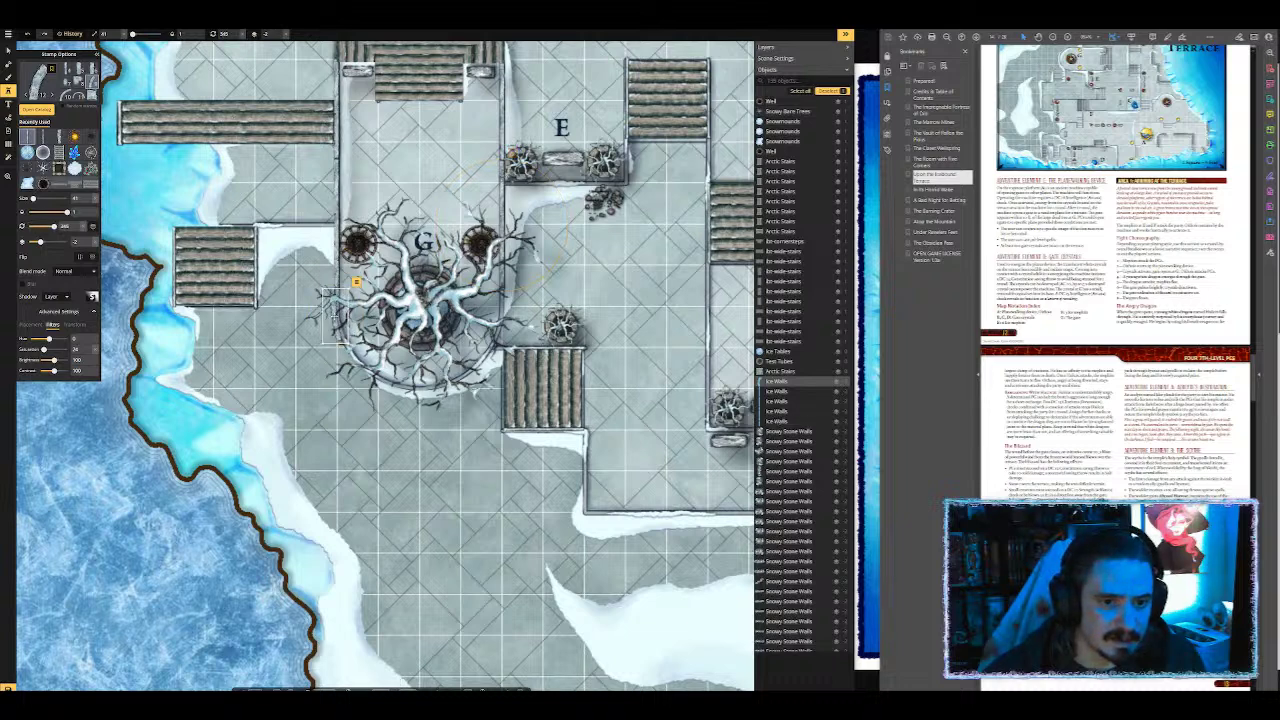
{"action": "left_click_drag", "start_coordinate": [335, 316], "coordinate": [392, 374]}
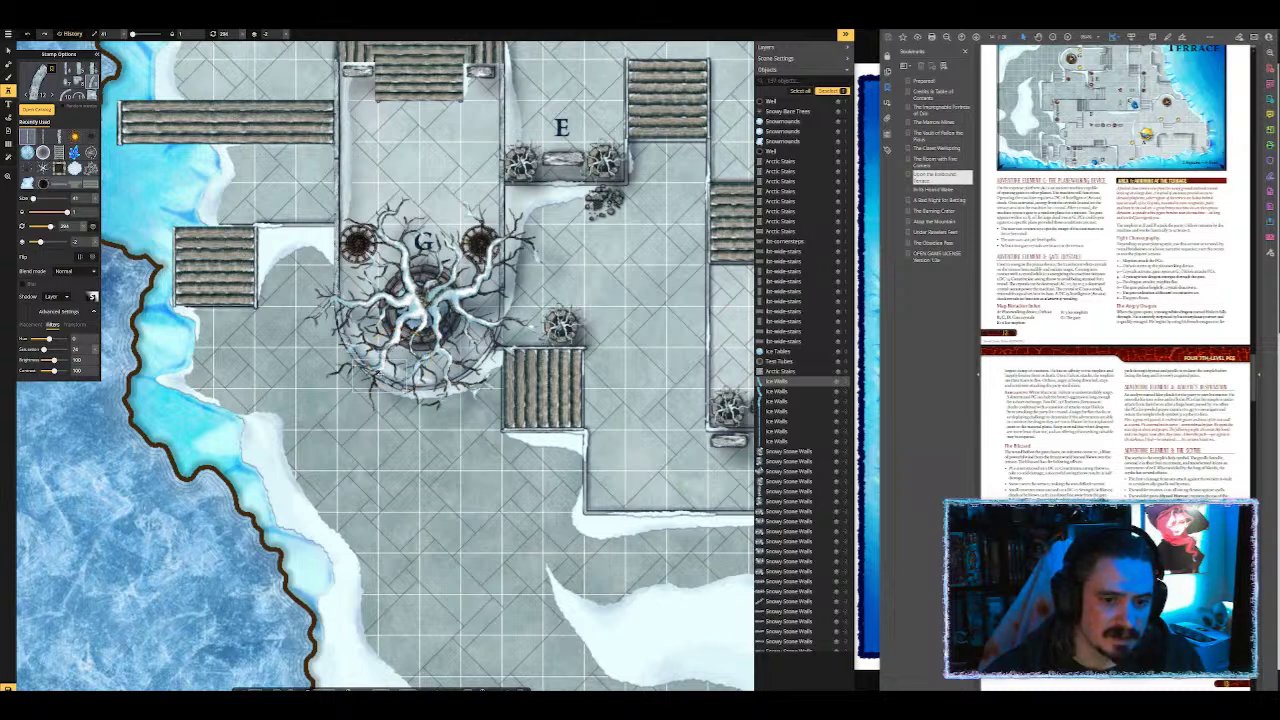
Step: Flip the curved ice wall, place rotated pieces around the eastern and southeastern rim at G, and delete the surplus piece beside the stairs
{"action": "left_click", "coordinate": [485, 310]}
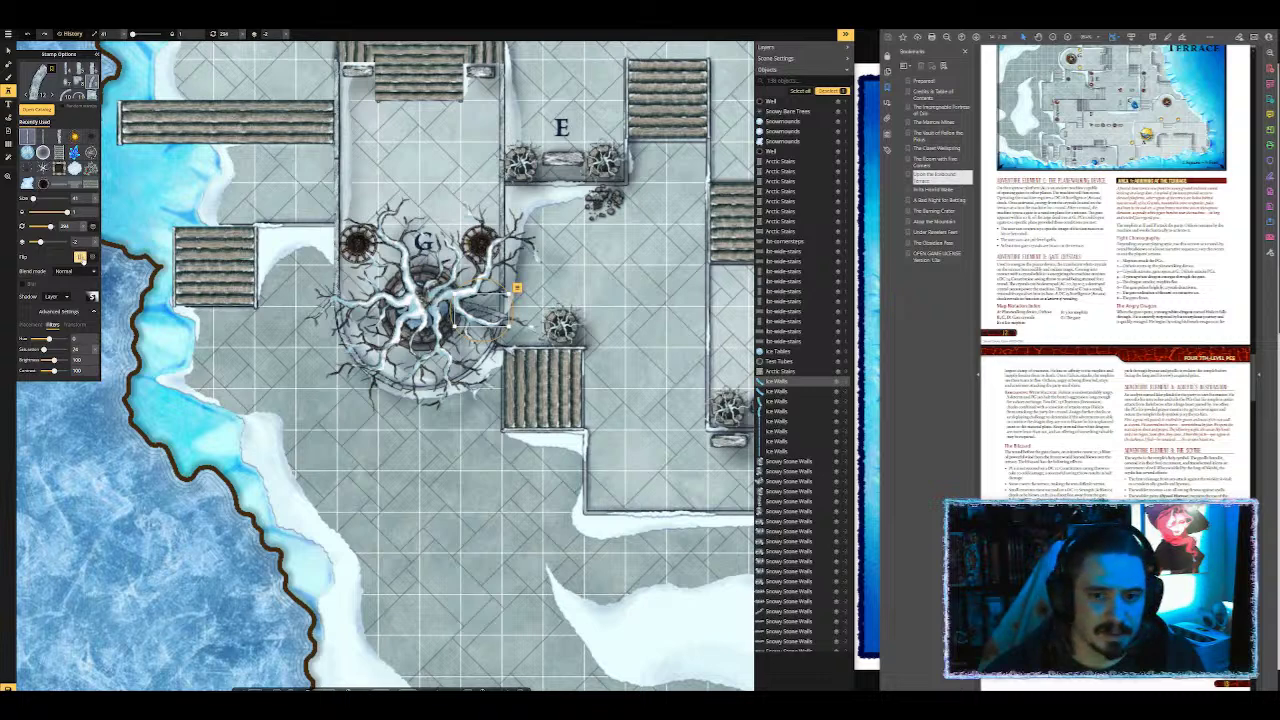
{"action": "scroll", "coordinate": [479, 306], "scroll_direction": "up", "scroll_amount": 4}
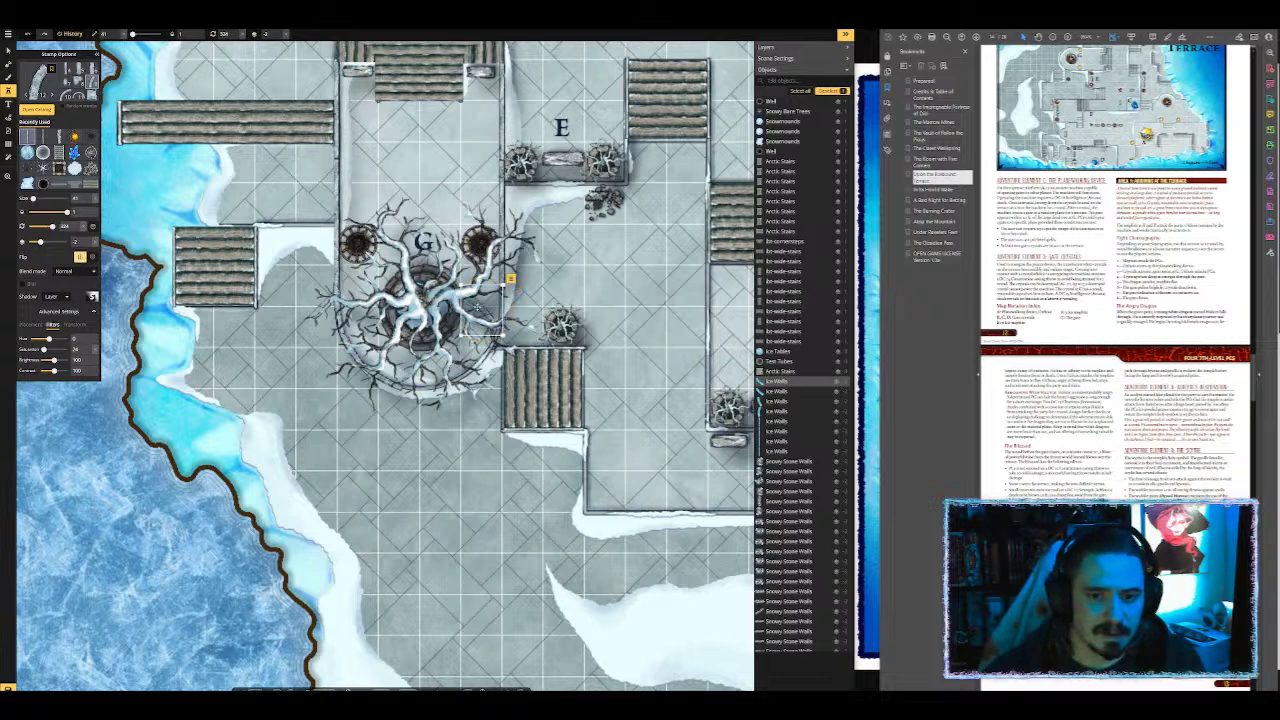
{"action": "scroll", "coordinate": [481, 303], "scroll_direction": "up", "scroll_amount": 3}
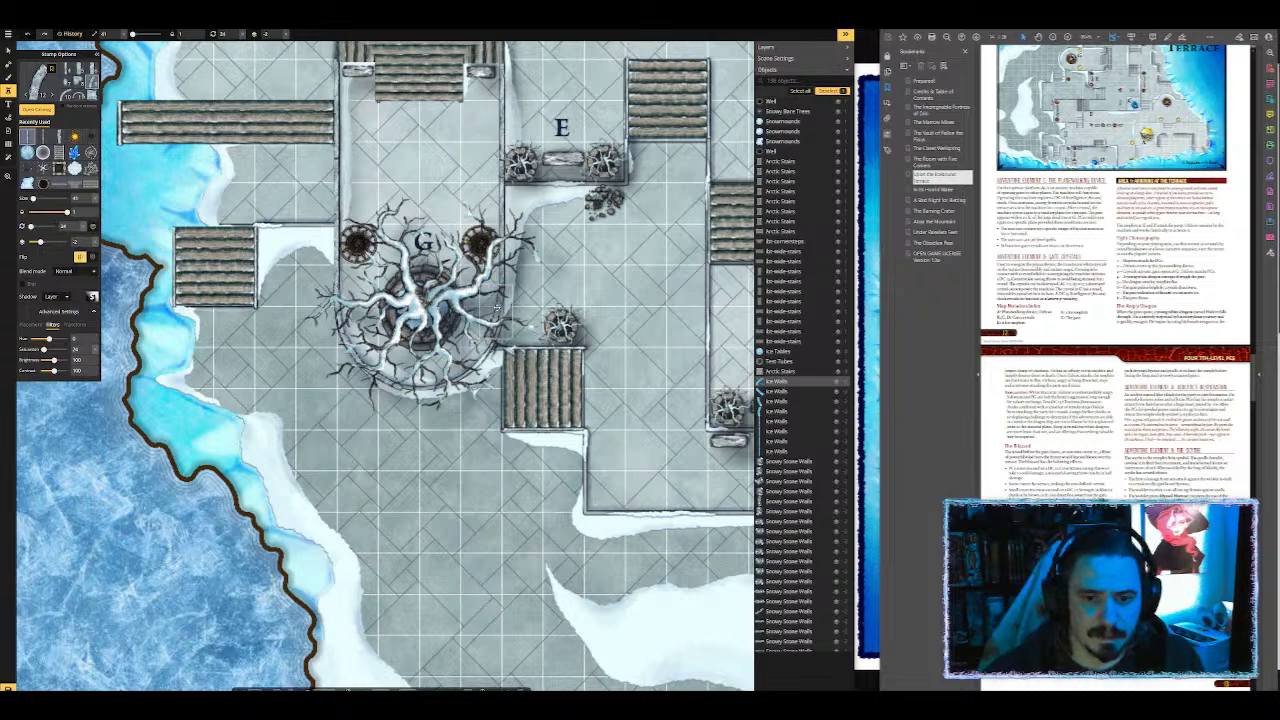
{"action": "left_click", "coordinate": [498, 309]}
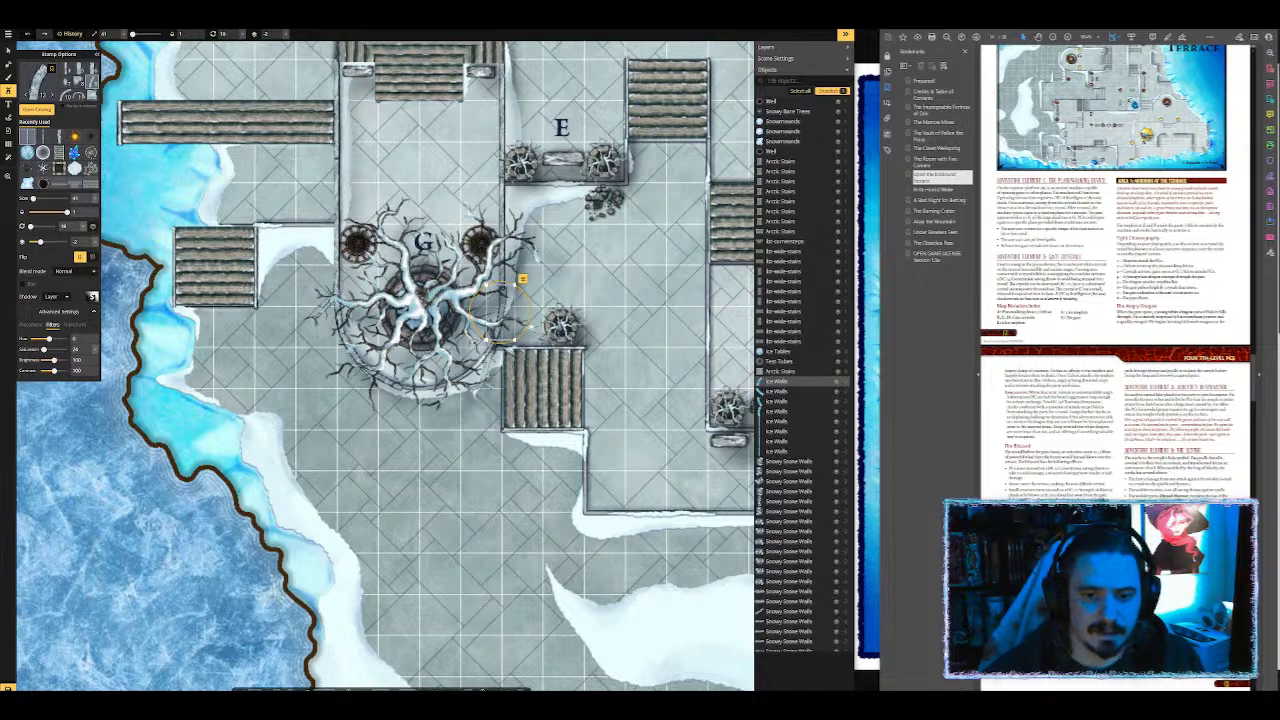
{"action": "scroll", "coordinate": [511, 369], "scroll_direction": "up", "scroll_amount": 2}
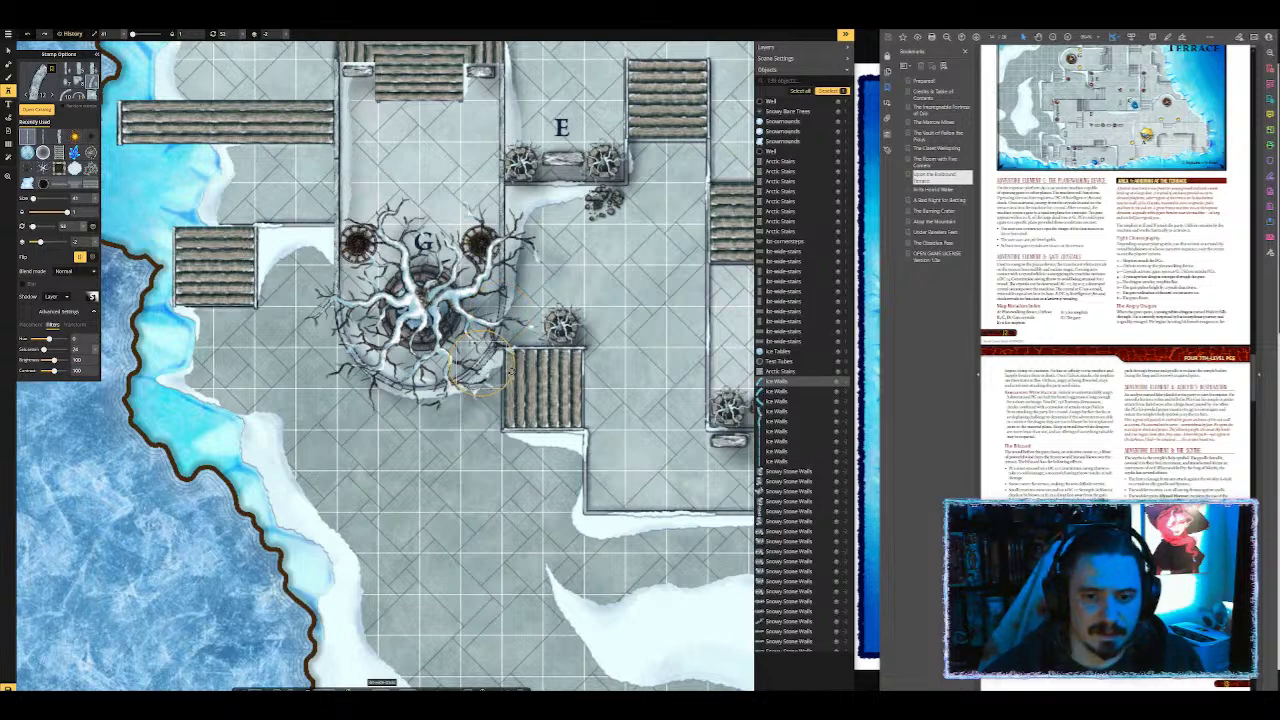
{"action": "left_click", "coordinate": [480, 363]}
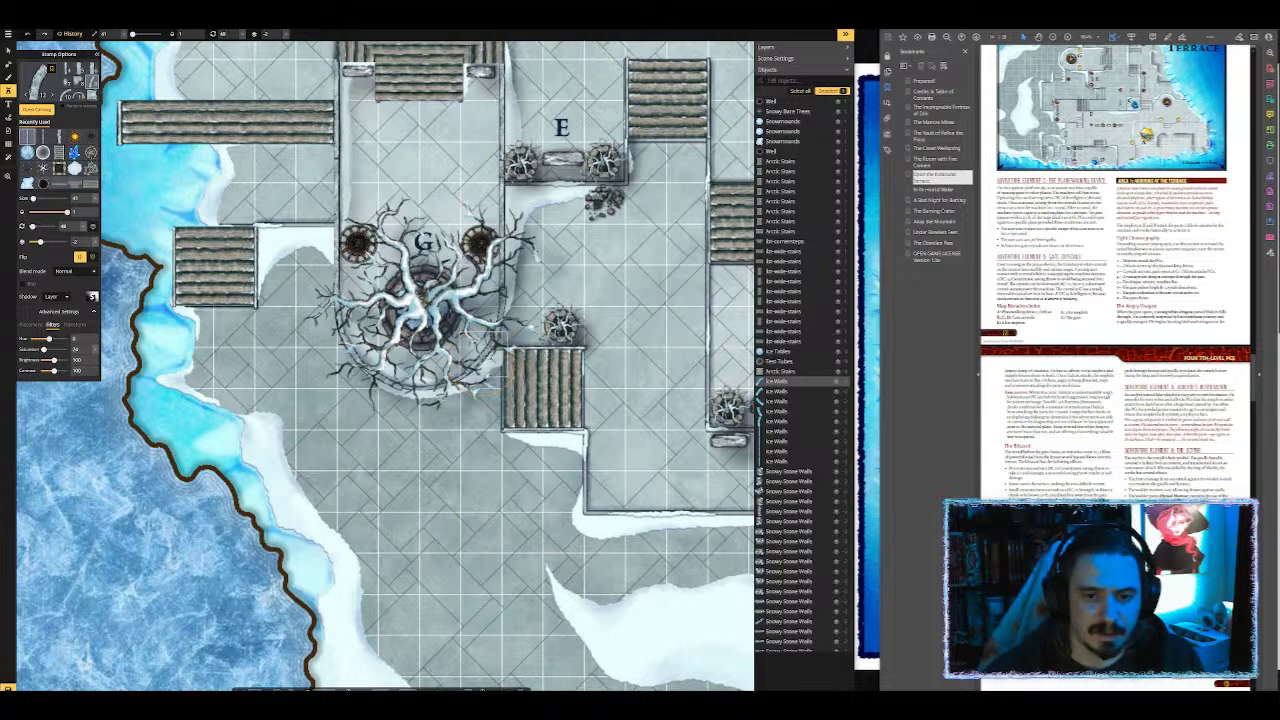
{"action": "left_click_drag", "start_coordinate": [484, 353], "coordinate": [484, 396]}
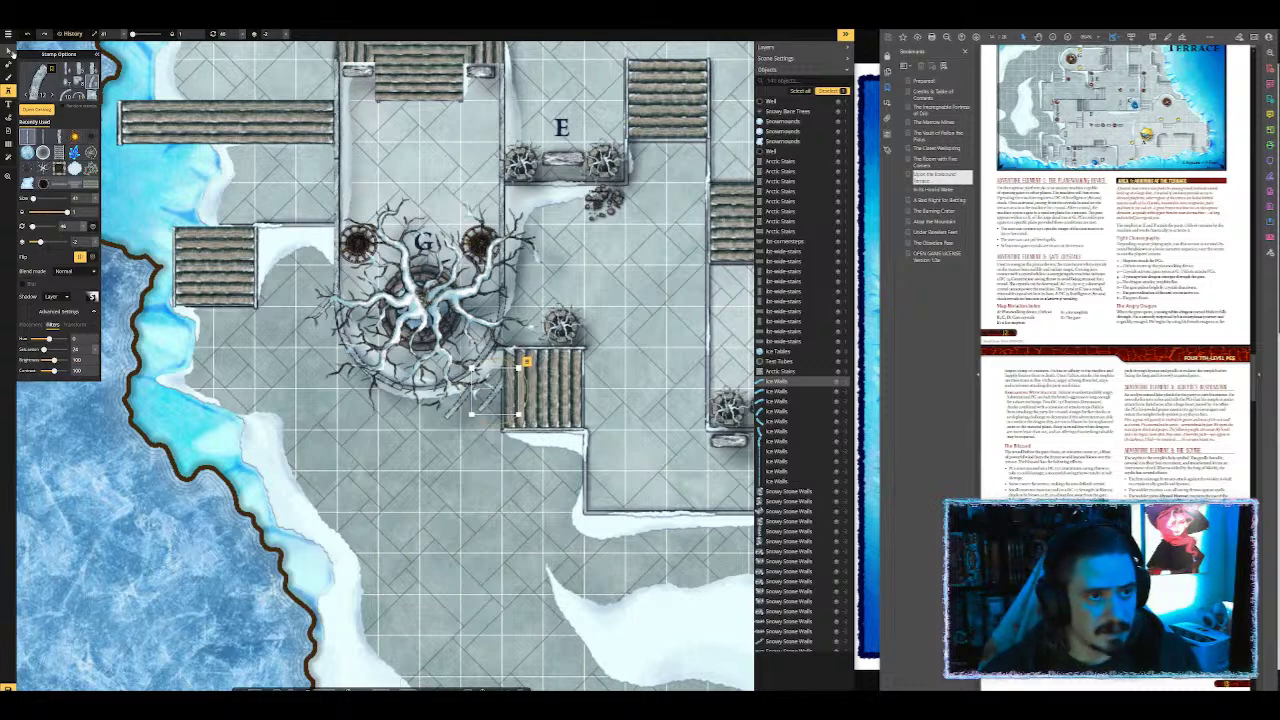
{"action": "key", "text": "Delete"}
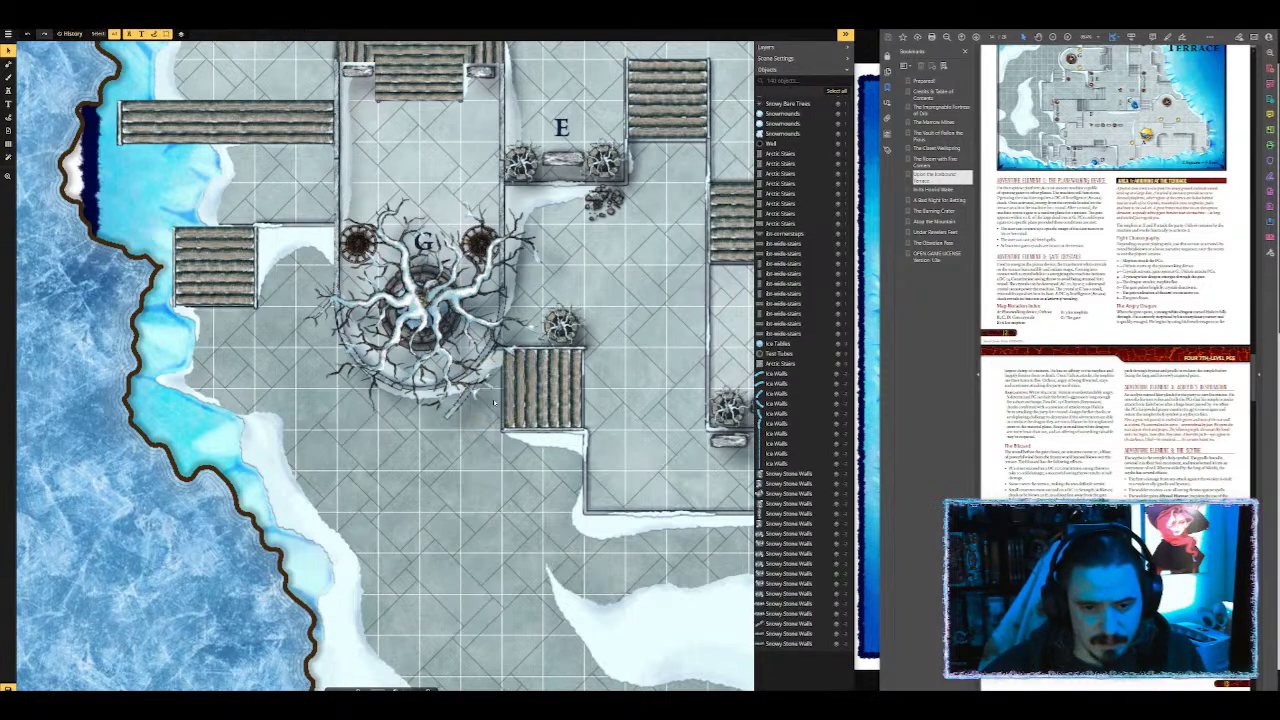
Step: Ready the curved ice wall stamp using the southern rim piece's settings and narrow its width to match the placed pieces
{"action": "left_click", "coordinate": [467, 407]}
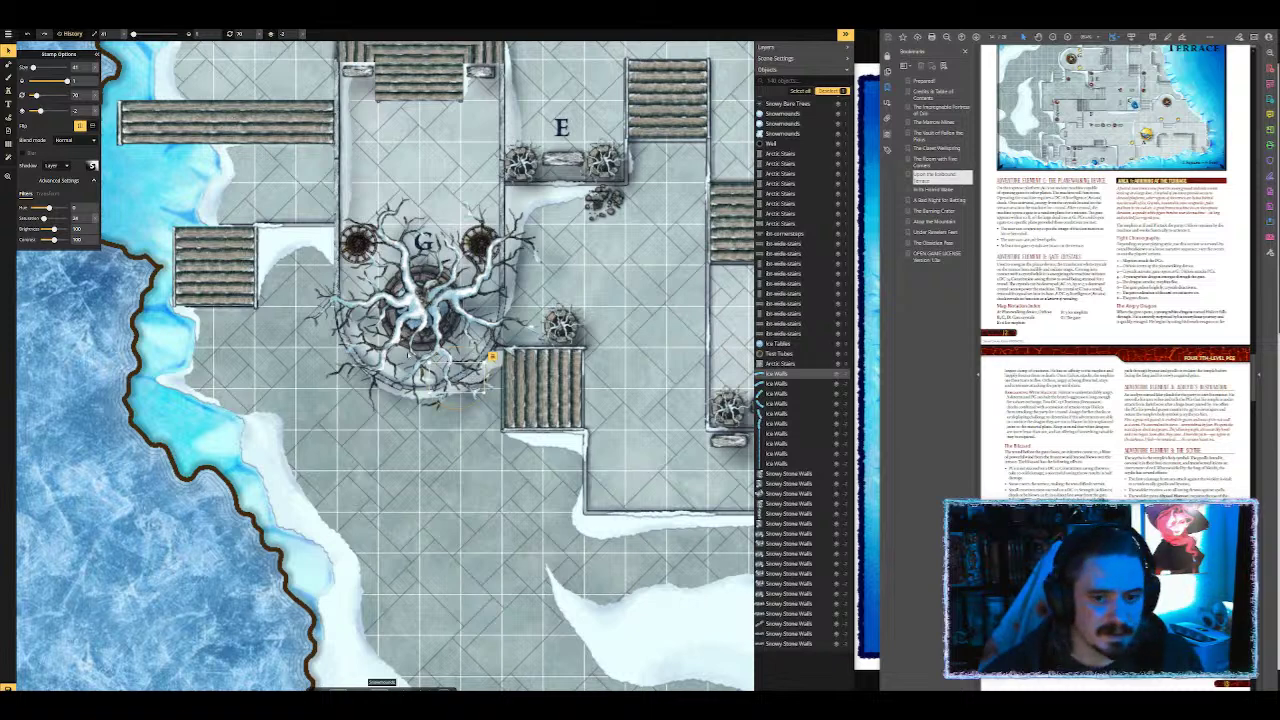
{"action": "left_click", "coordinate": [9, 90]}
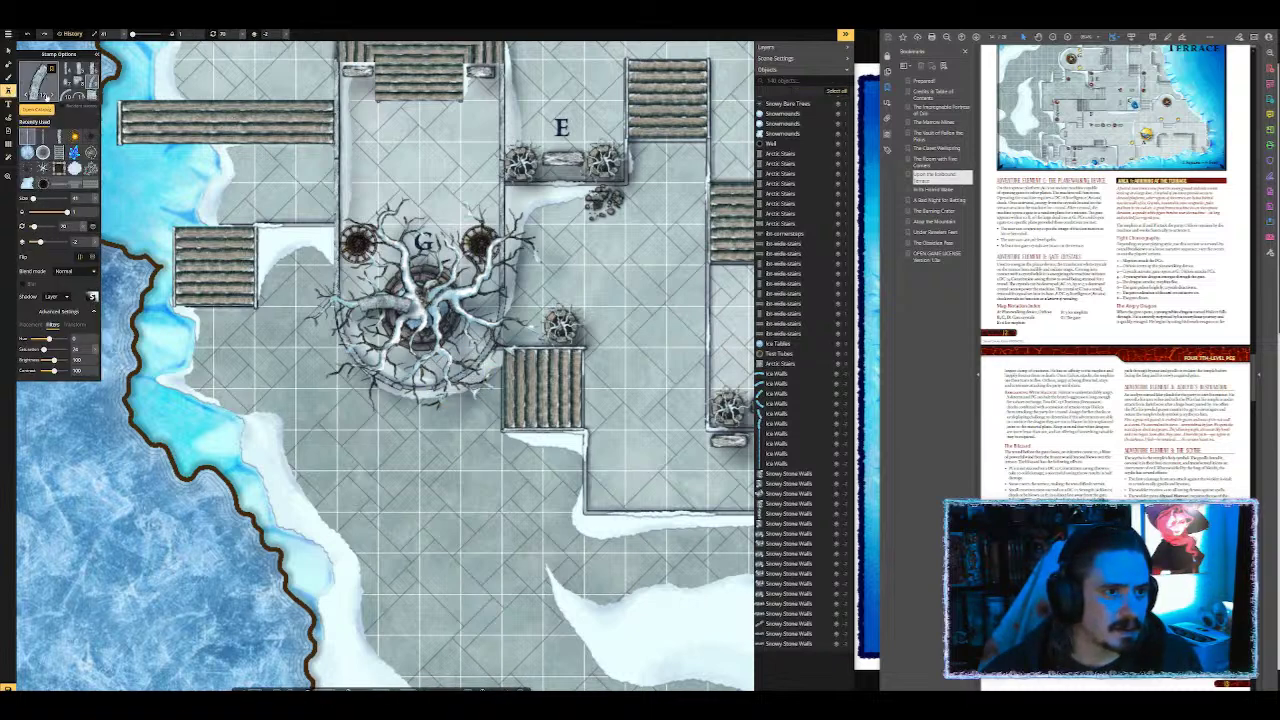
{"action": "left_click", "coordinate": [66, 95]}
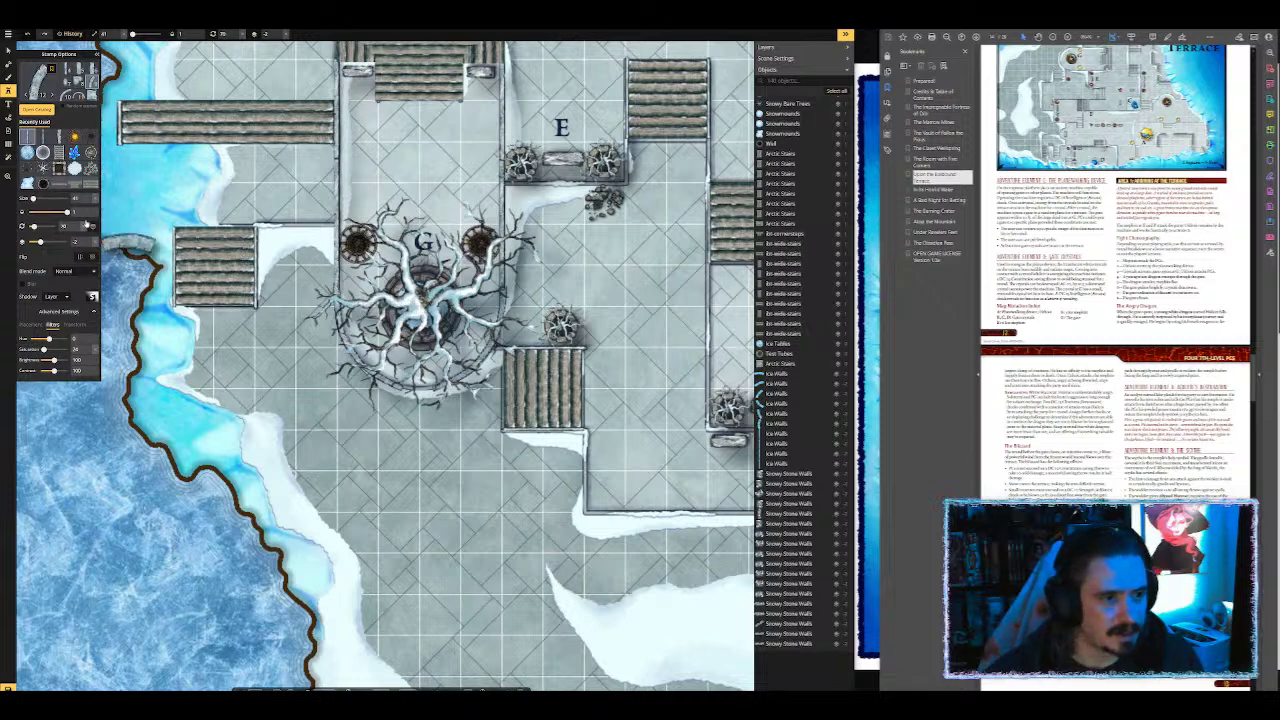
{"action": "left_click", "coordinate": [75, 324]}
{"action": "left_click_drag", "start_coordinate": [55, 338], "coordinate": [48, 338]}
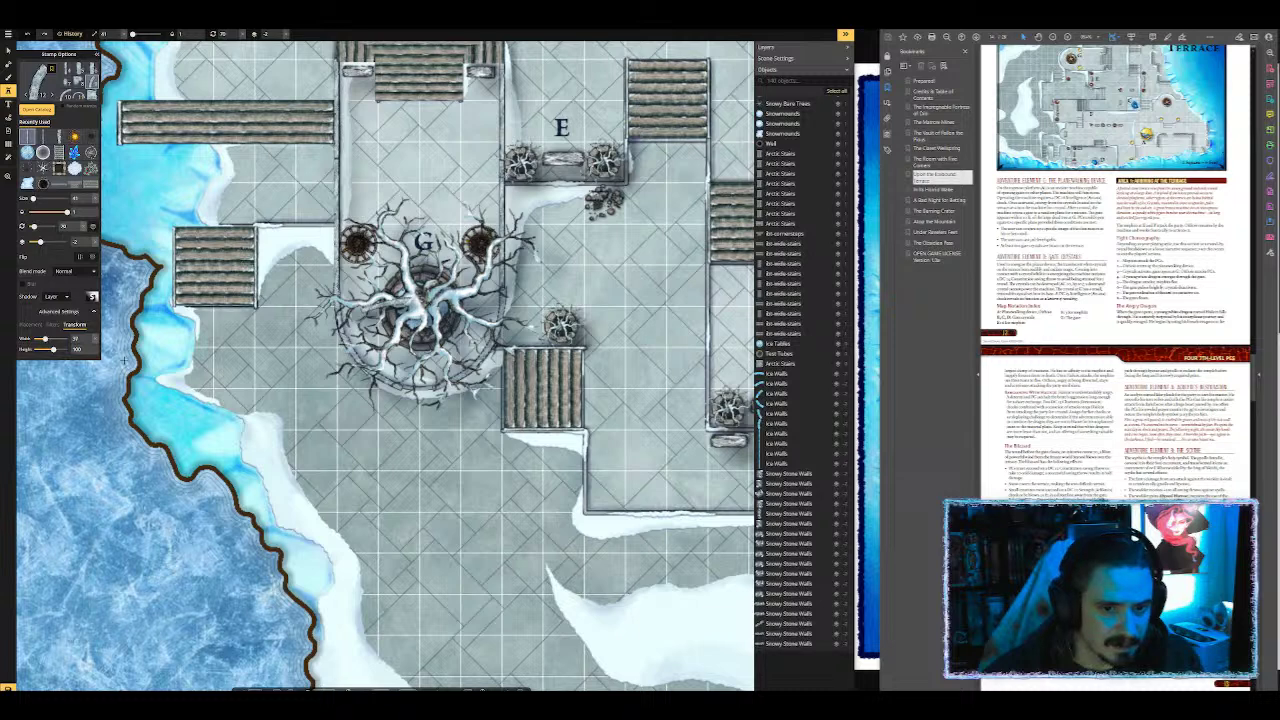
Step: Place two curved ice wall pieces along the southern rim of the circle at G, rotating and shifting them to follow the curve
{"action": "left_click", "coordinate": [432, 415]}
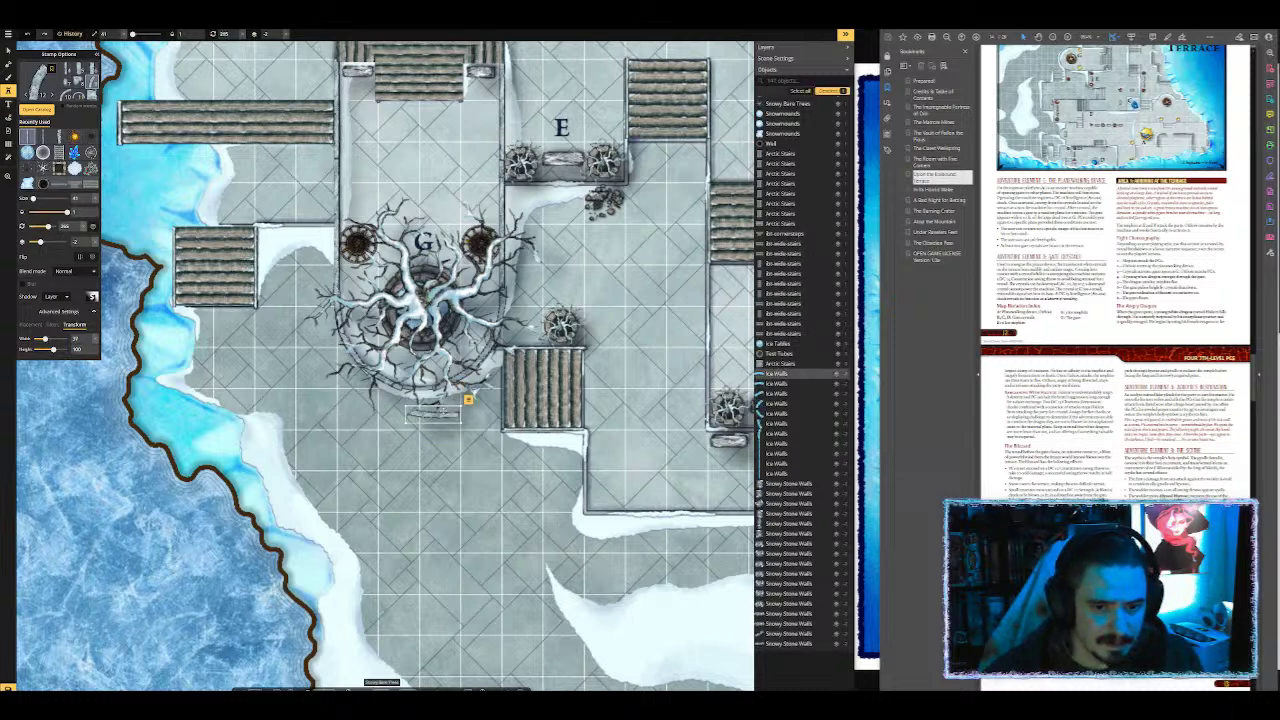
{"action": "left_click_drag", "start_coordinate": [441, 413], "coordinate": [427, 387]}
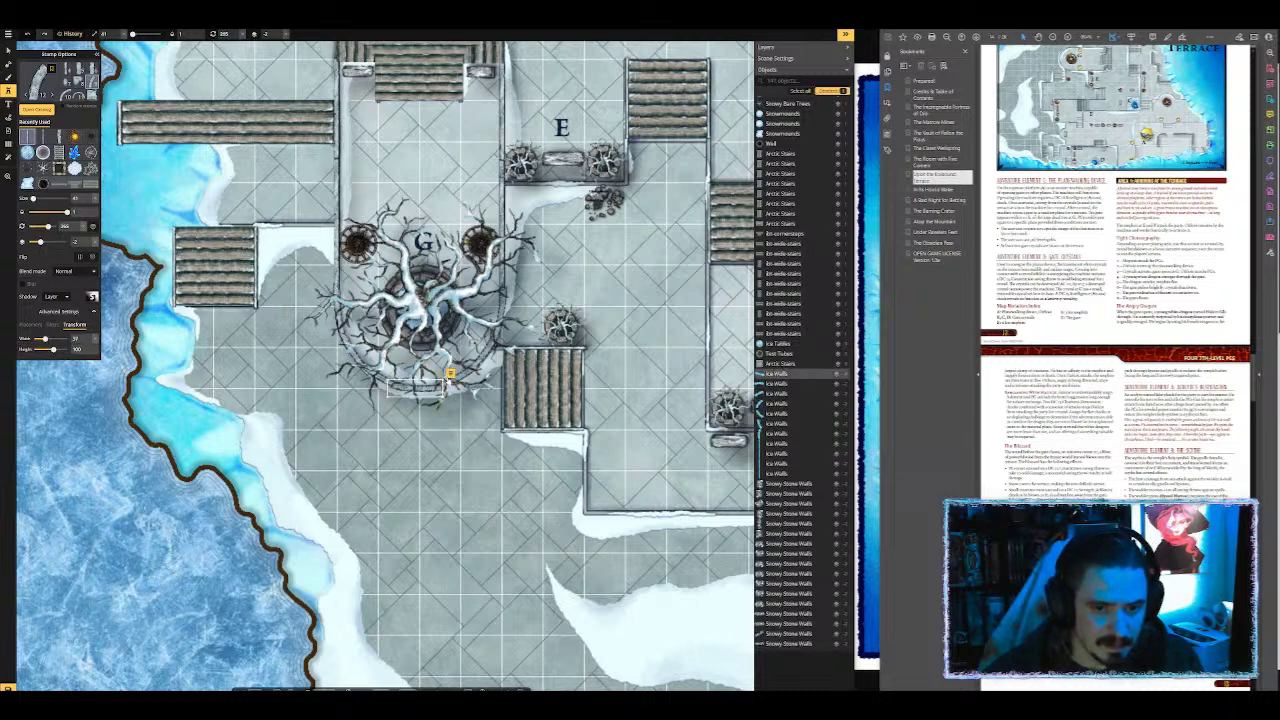
{"action": "key", "text": "Escape"}
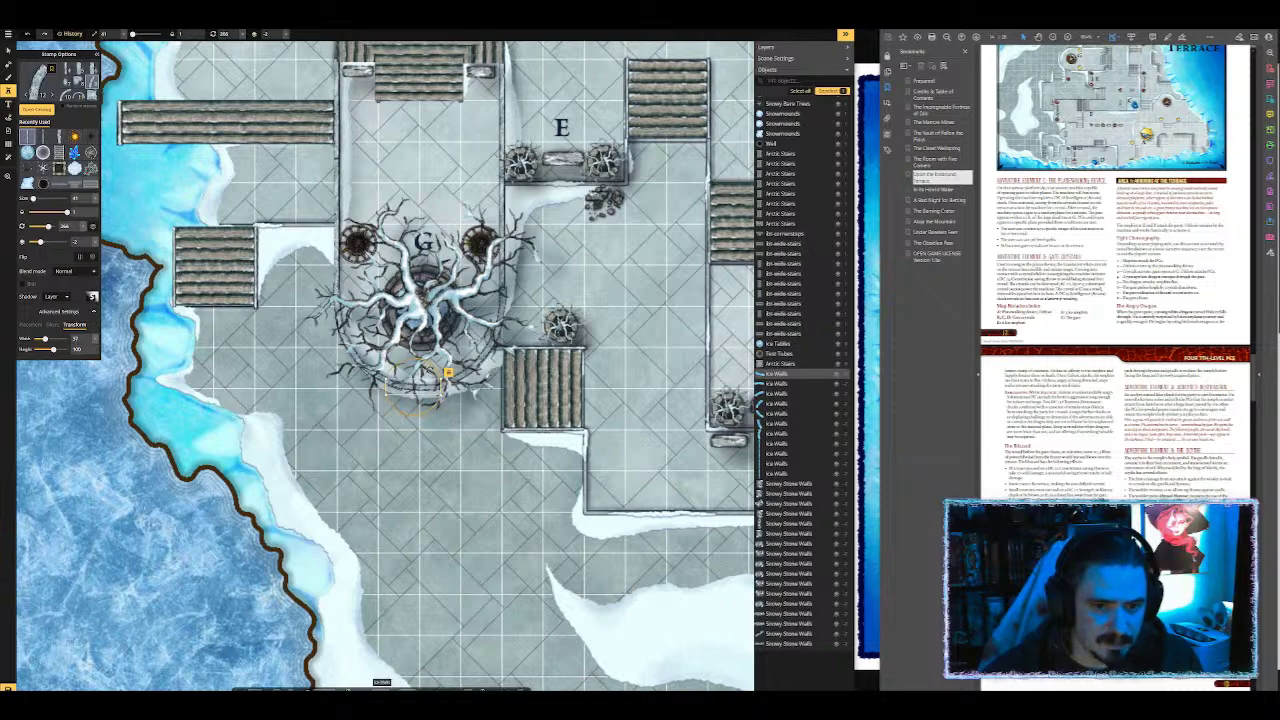
{"action": "left_click", "coordinate": [459, 411]}
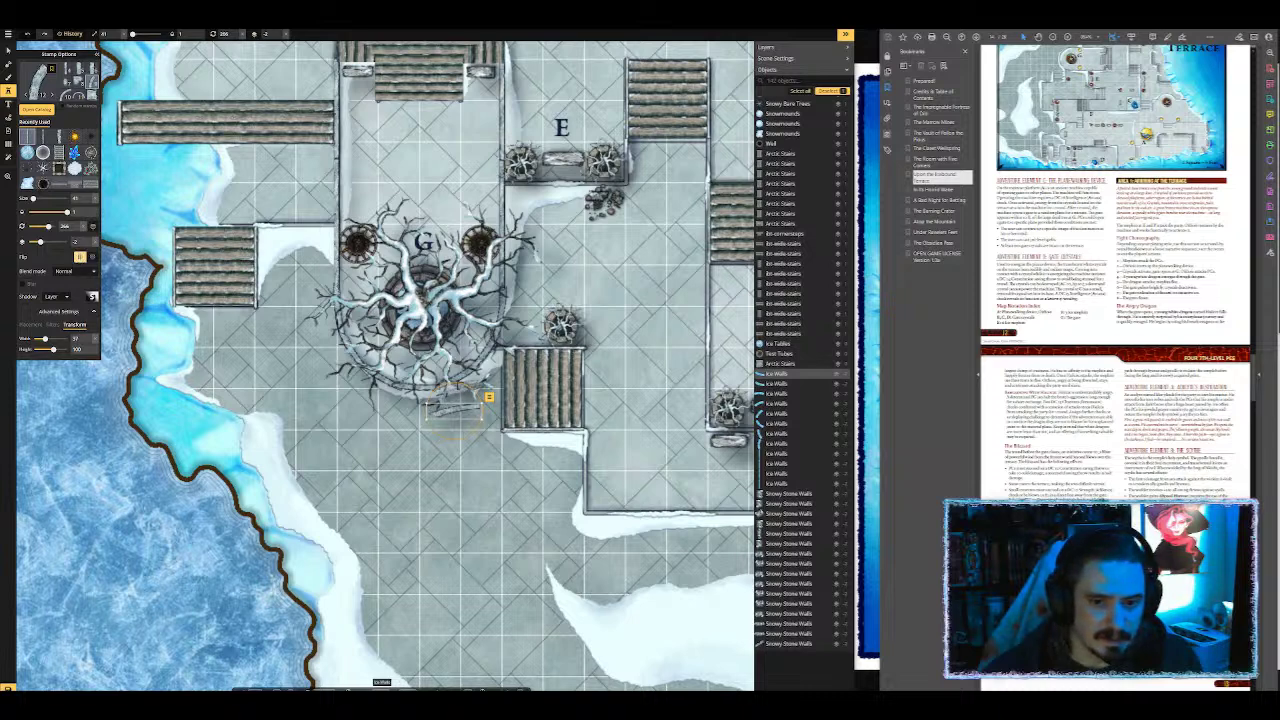
{"action": "scroll", "coordinate": [452, 420], "scroll_direction": "down", "scroll_amount": 3}
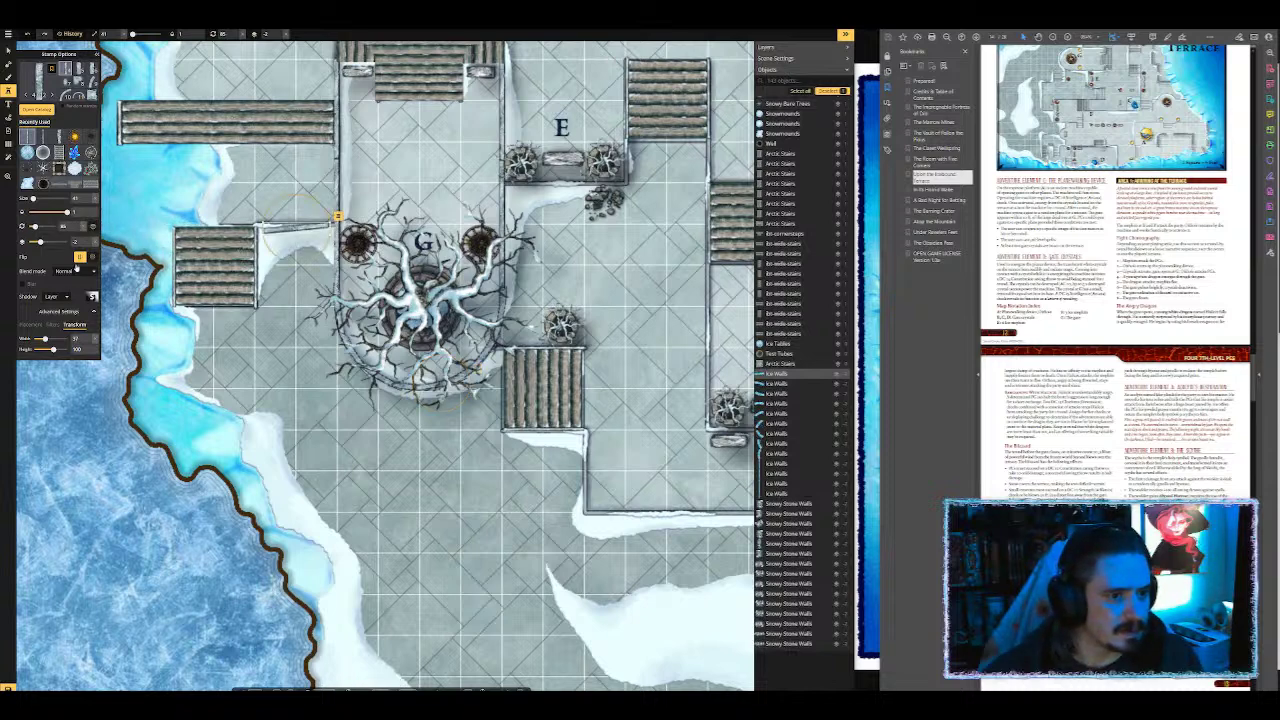
Step: Rotate the straight ice wall to 90 degrees and place it along the platform edge between the western stairs and G
{"action": "left_click", "coordinate": [77, 227]}
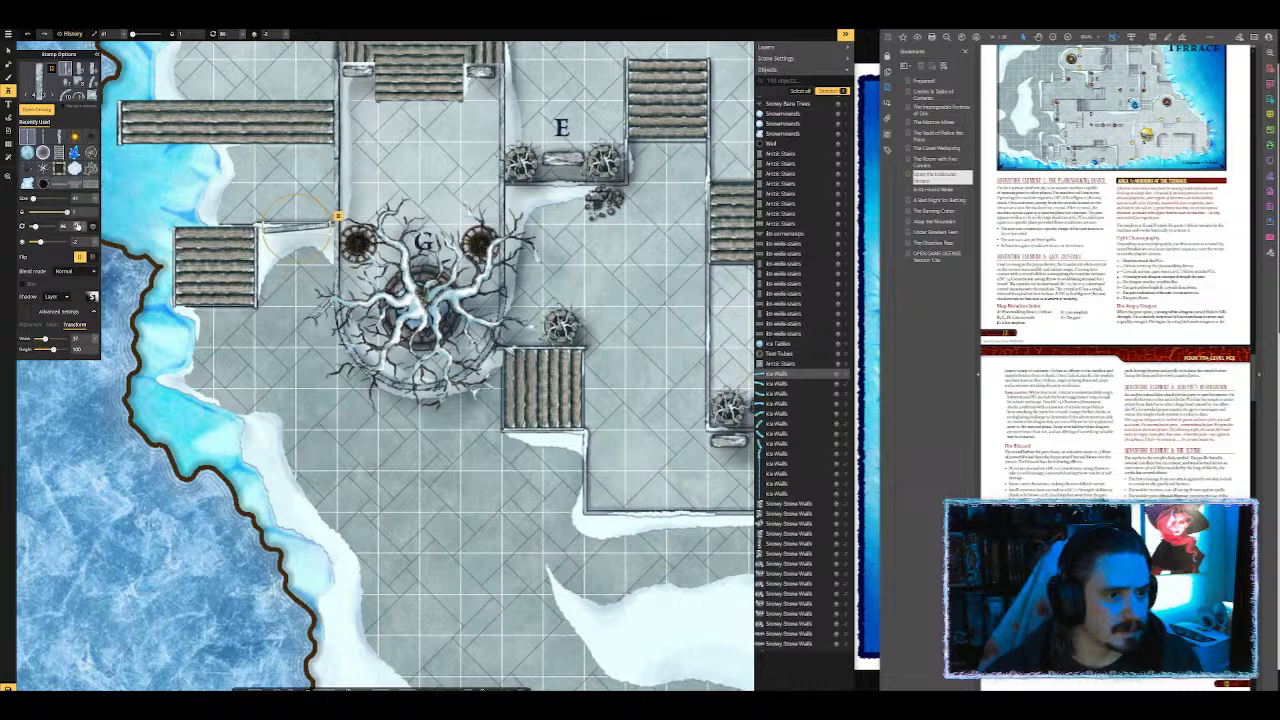
{"action": "left_click", "coordinate": [77, 226]}
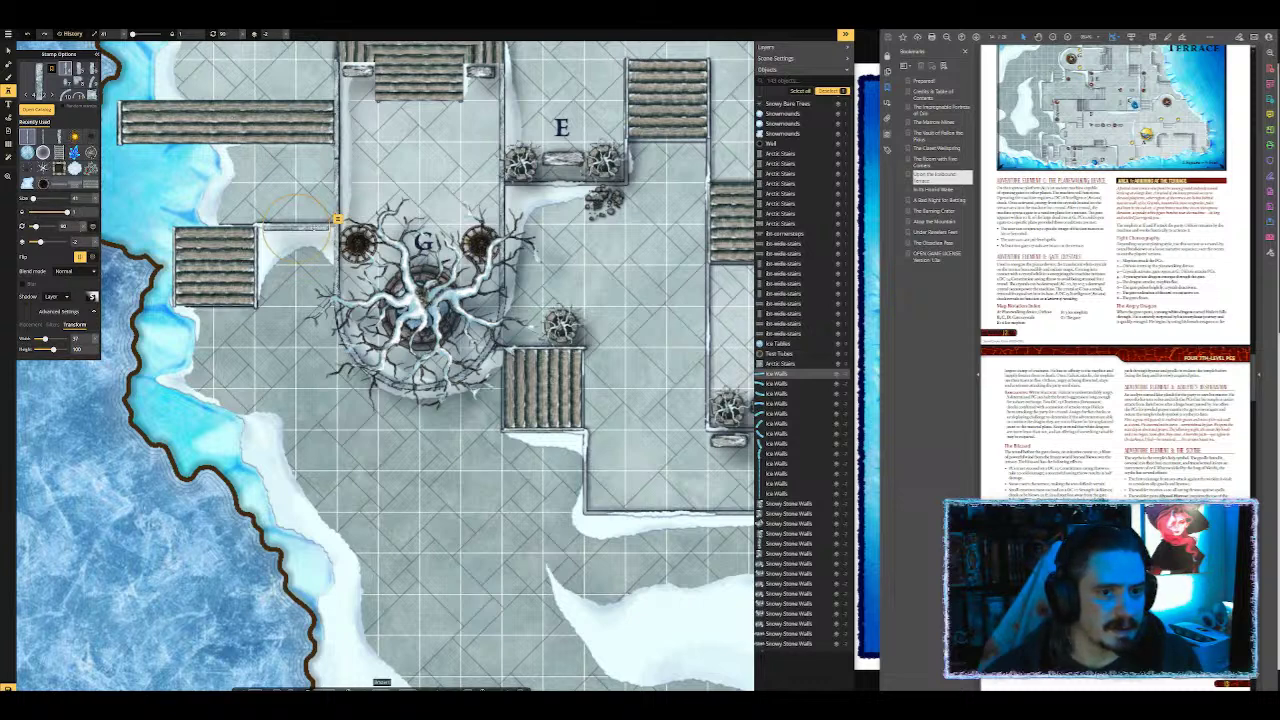
{"action": "left_click", "coordinate": [297, 227]}
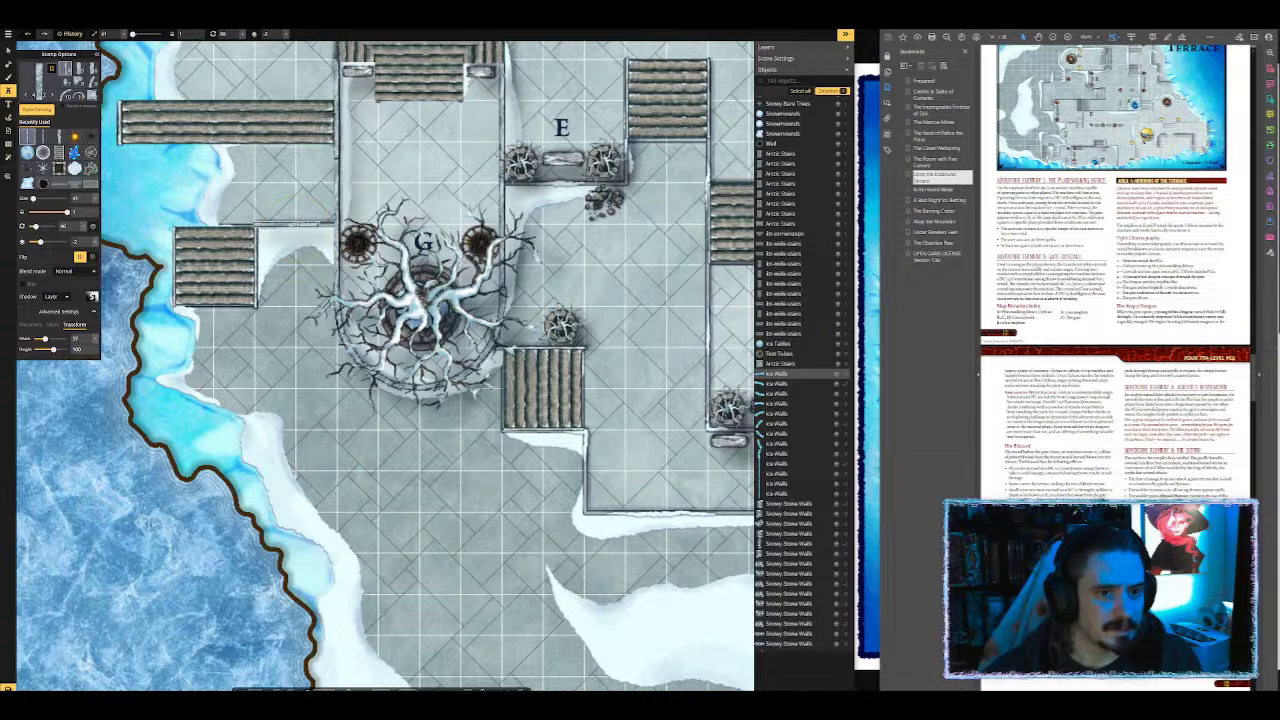
{"action": "left_click", "coordinate": [305, 221]}
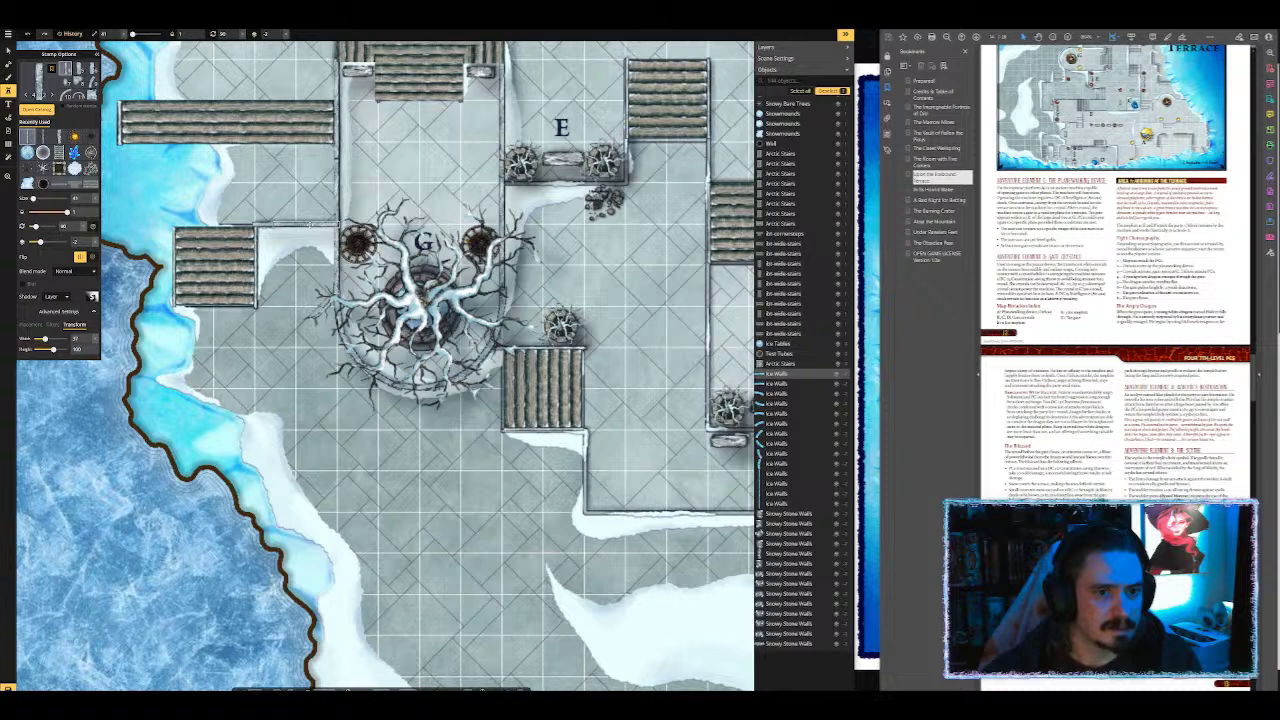
{"action": "left_click", "coordinate": [298, 223]}
Step: Rotate the straight ice wall to 180 degrees and place pieces along the west and east sides of the western stairs
{"action": "key", "text": "r"}
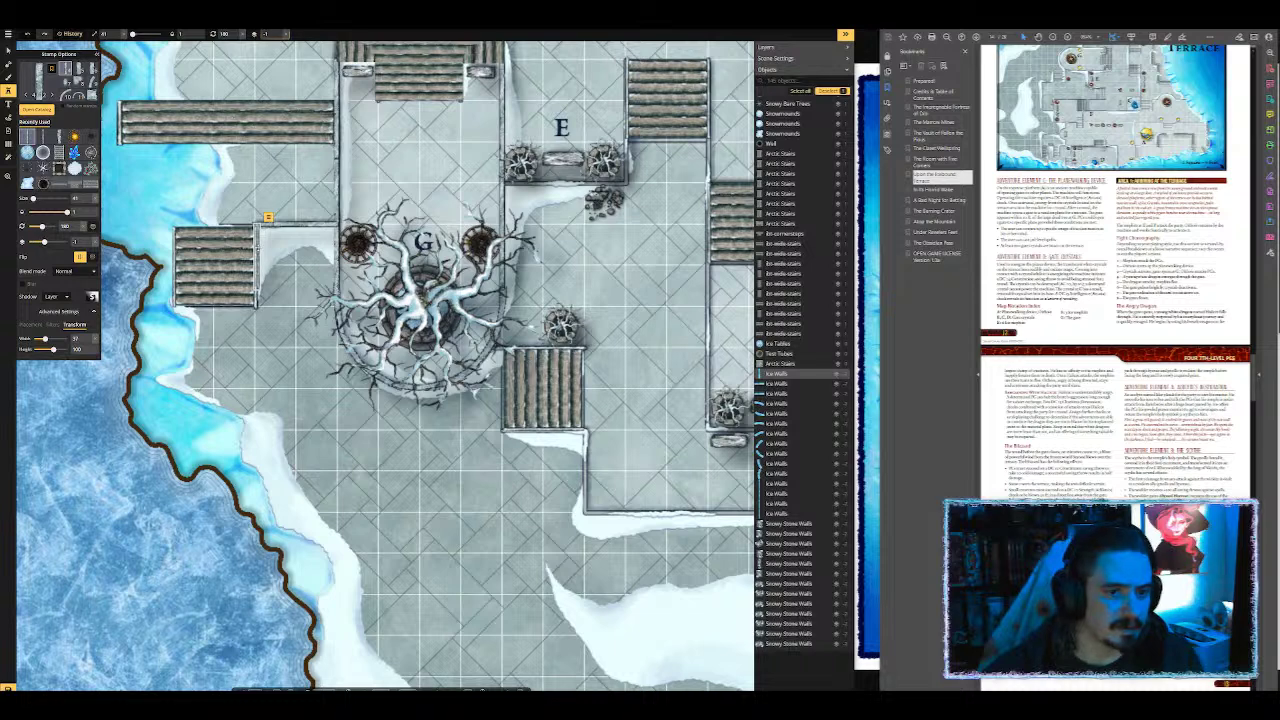
{"action": "left_click", "coordinate": [260, 255]}
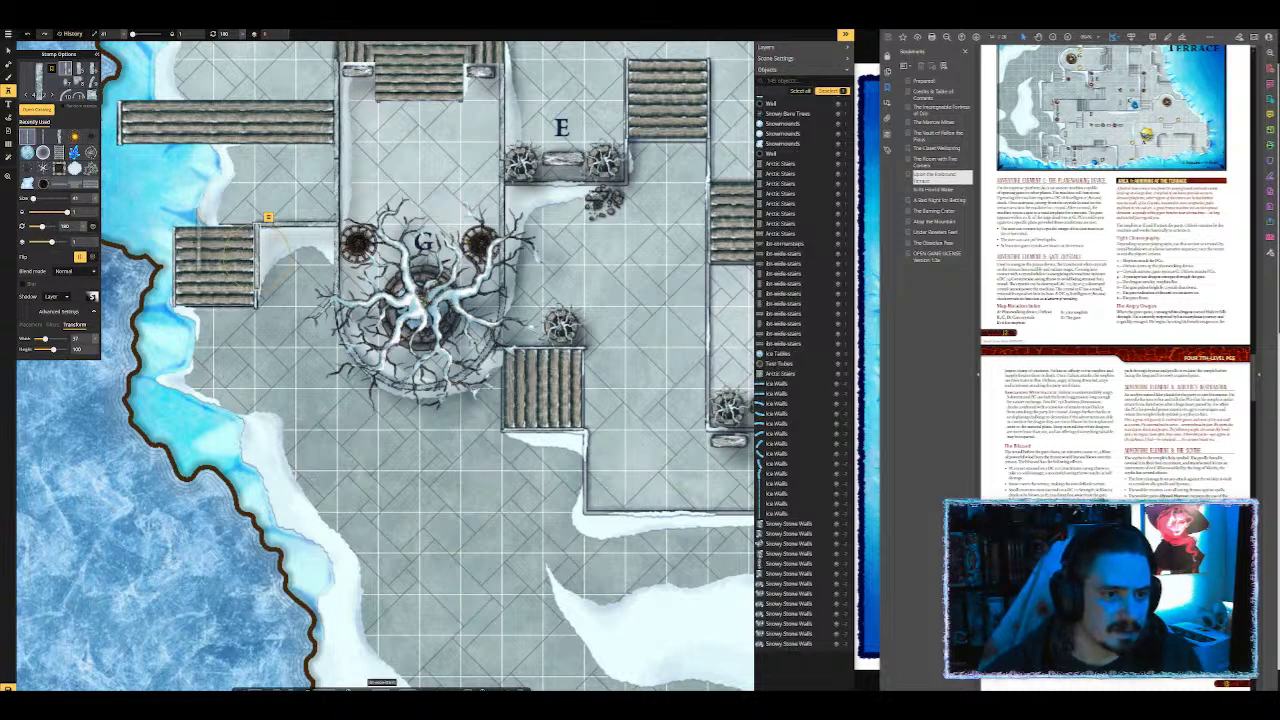
{"action": "left_click", "coordinate": [178, 258]}
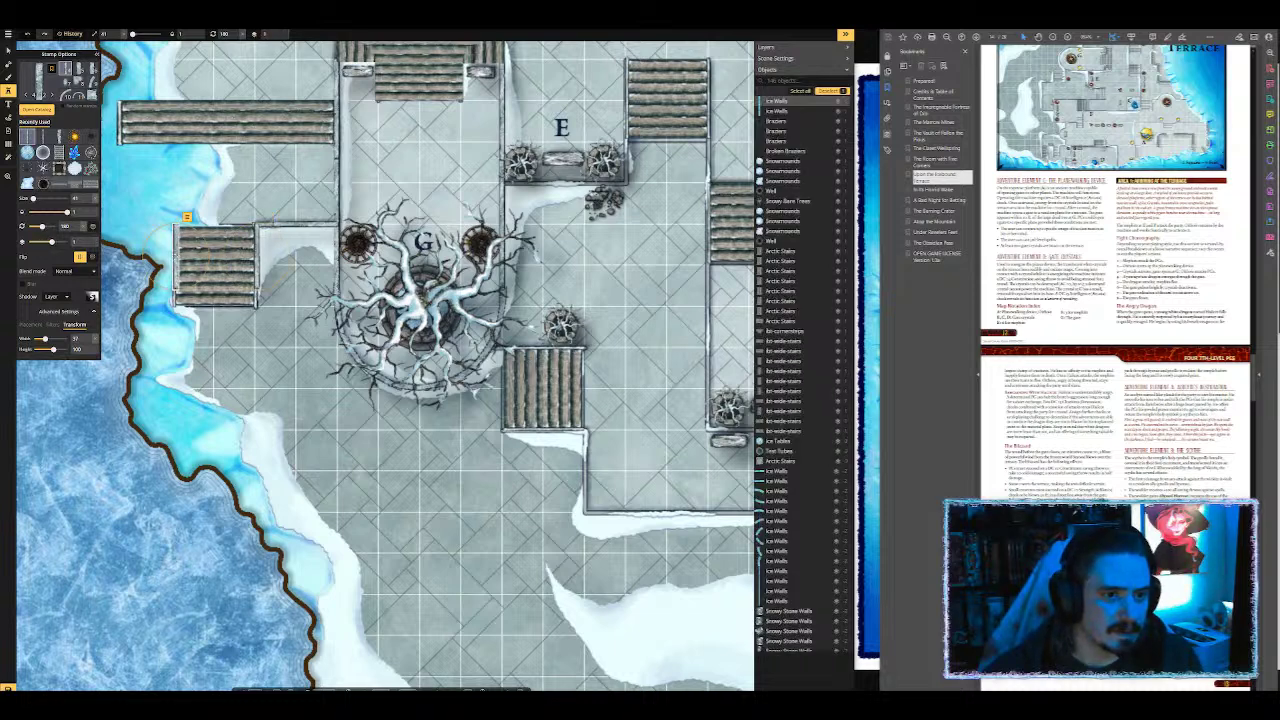
{"action": "left_click", "coordinate": [220, 240]}
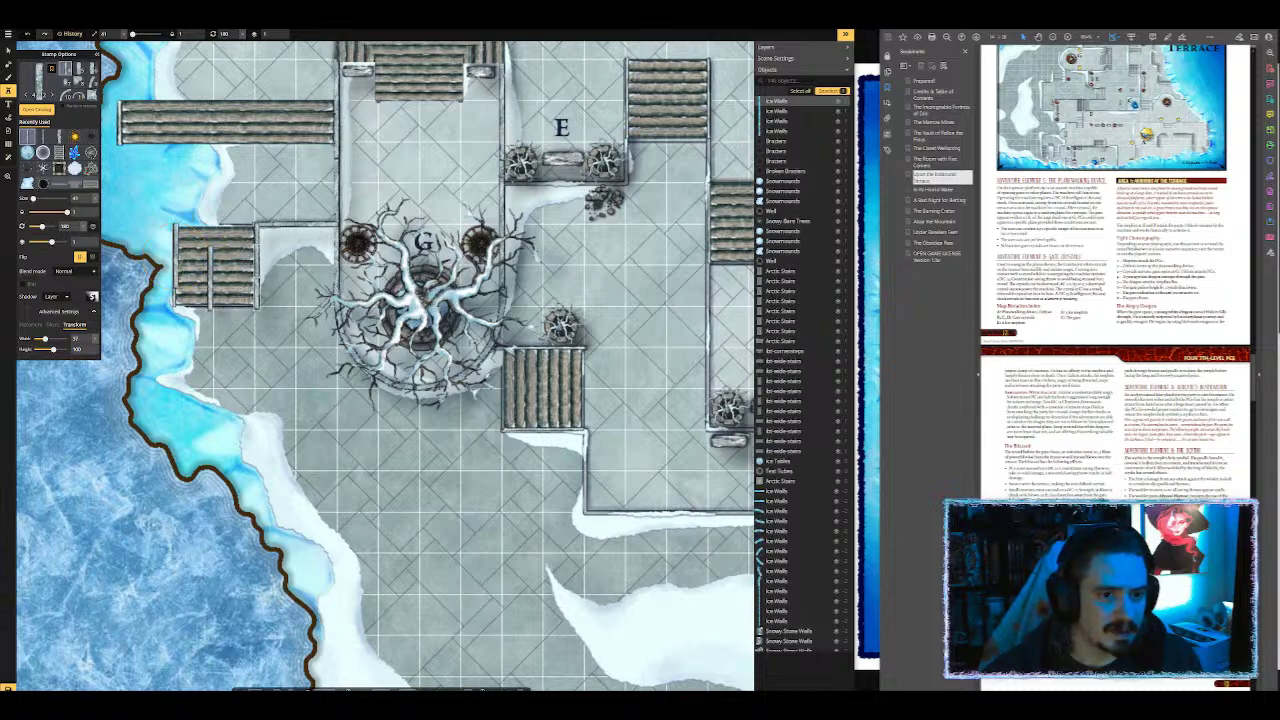
{"action": "left_click", "coordinate": [257, 276]}
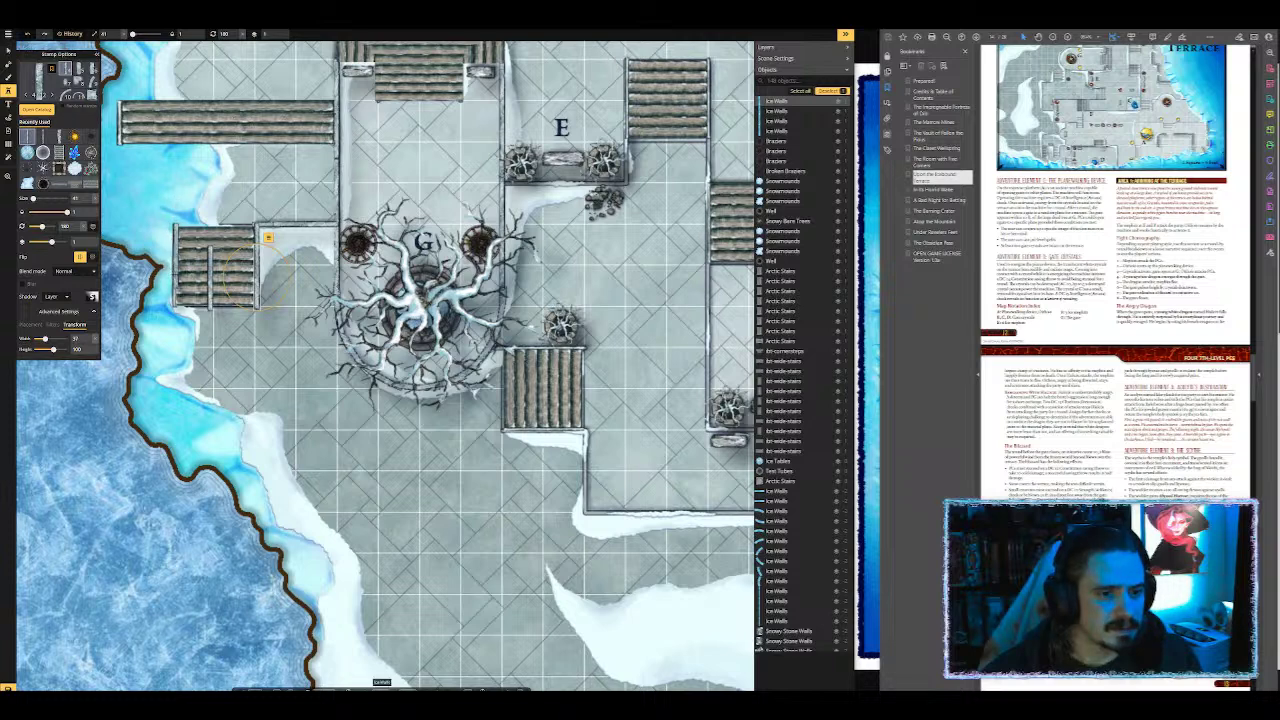
{"action": "left_click", "coordinate": [178, 270]}
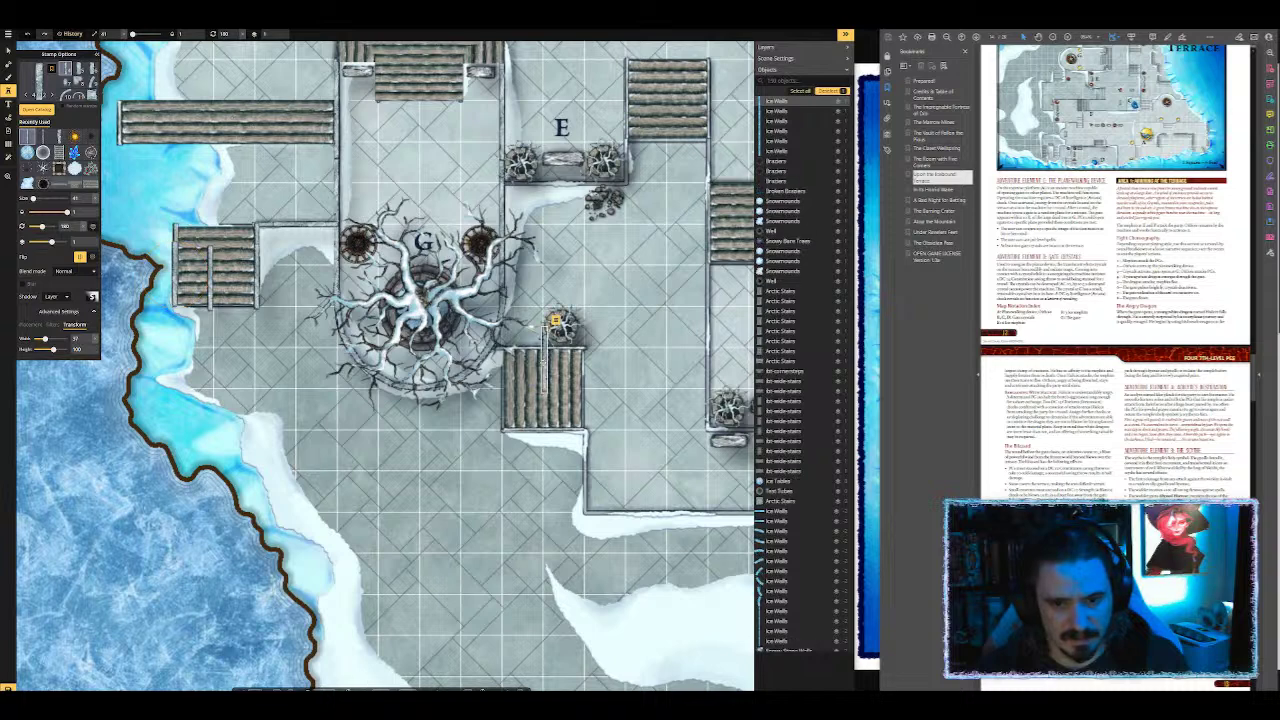
Step: Turn the straight ice wall to 90 degrees, lower it beneath the brazier, and line the north and south edges of the stairs southeast of G
{"action": "left_click", "coordinate": [545, 352]}
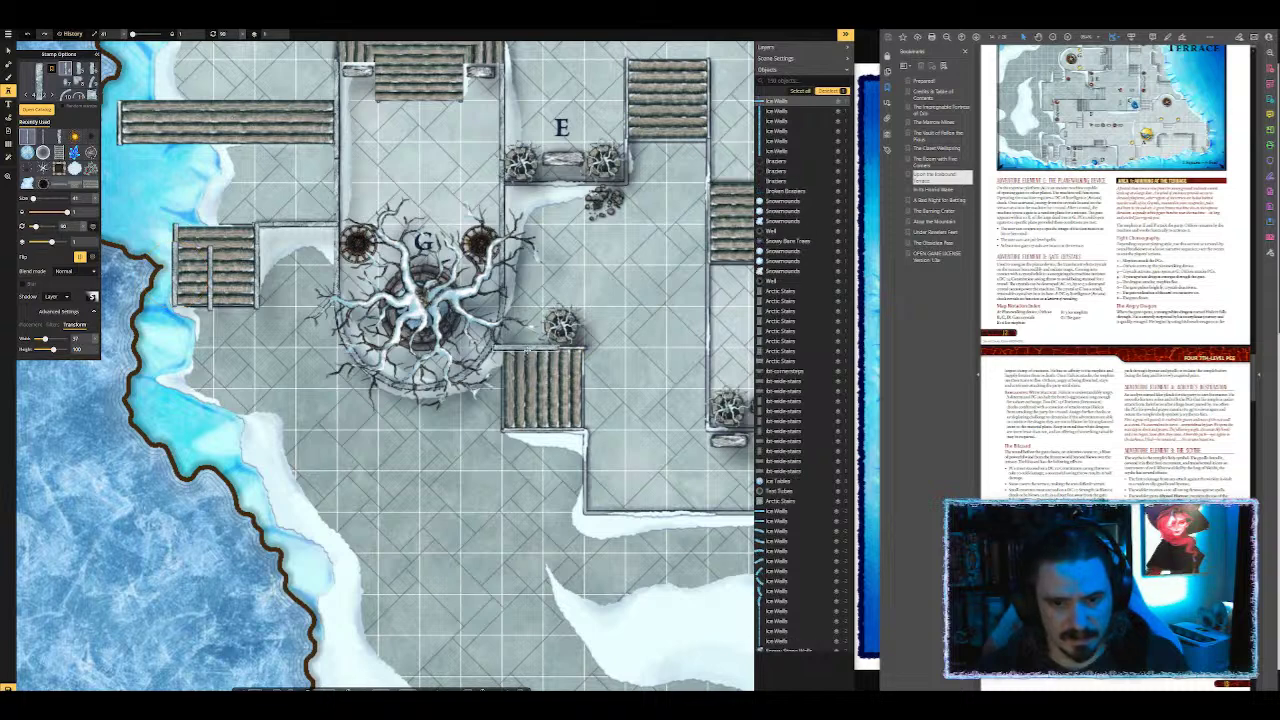
{"action": "key", "text": "Page_Down"}
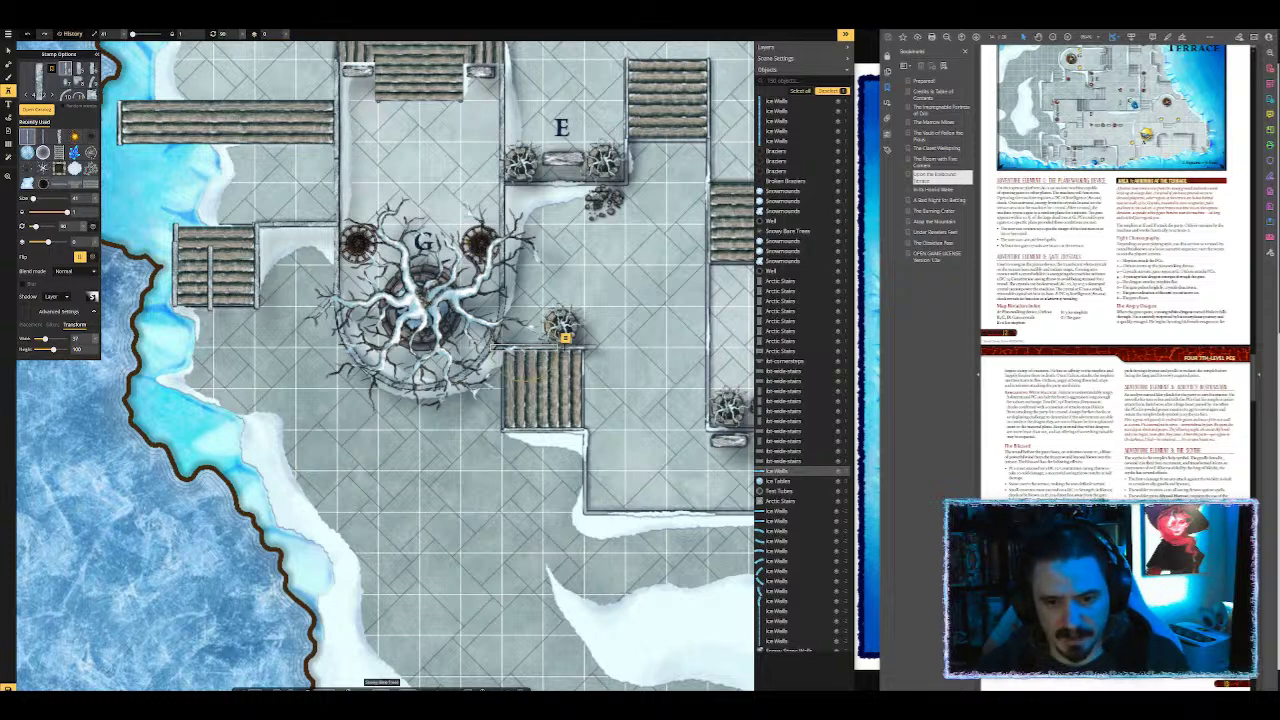
{"action": "left_click", "coordinate": [604, 338]}
{"action": "left_click_drag", "start_coordinate": [585, 346], "coordinate": [575, 346]}
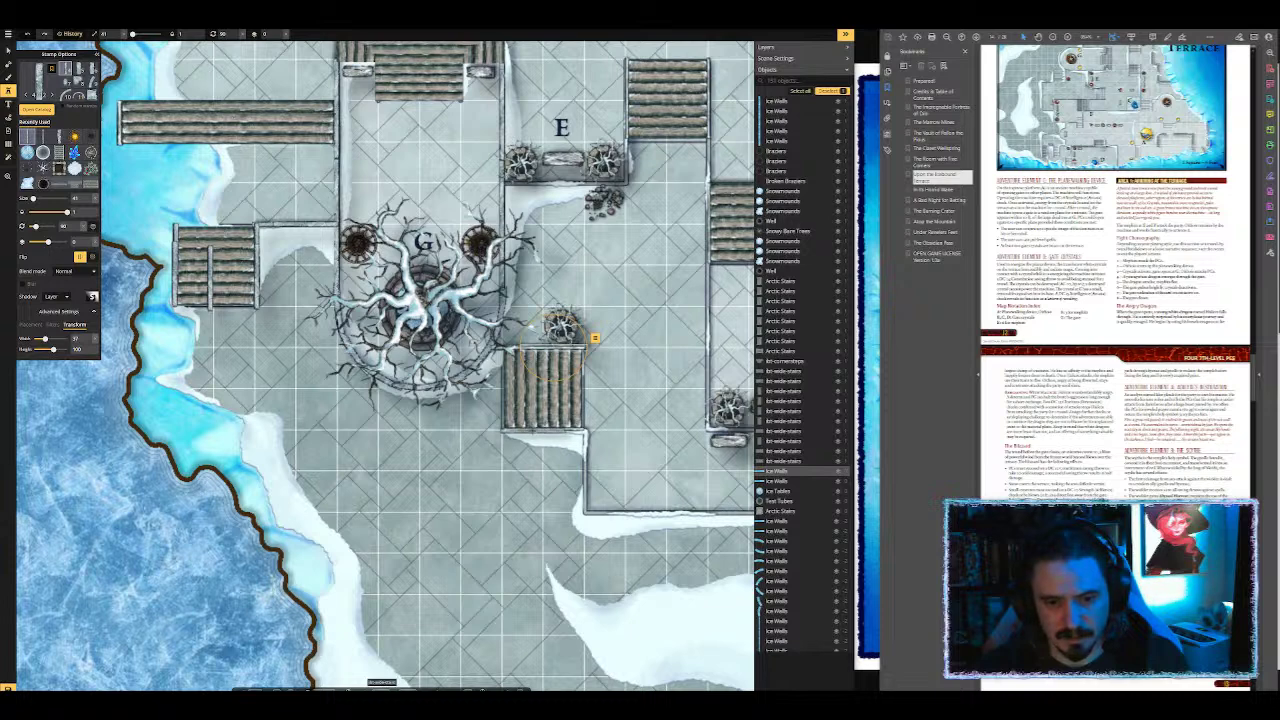
{"action": "left_click", "coordinate": [532, 432]}
{"action": "left_click", "coordinate": [558, 432]}
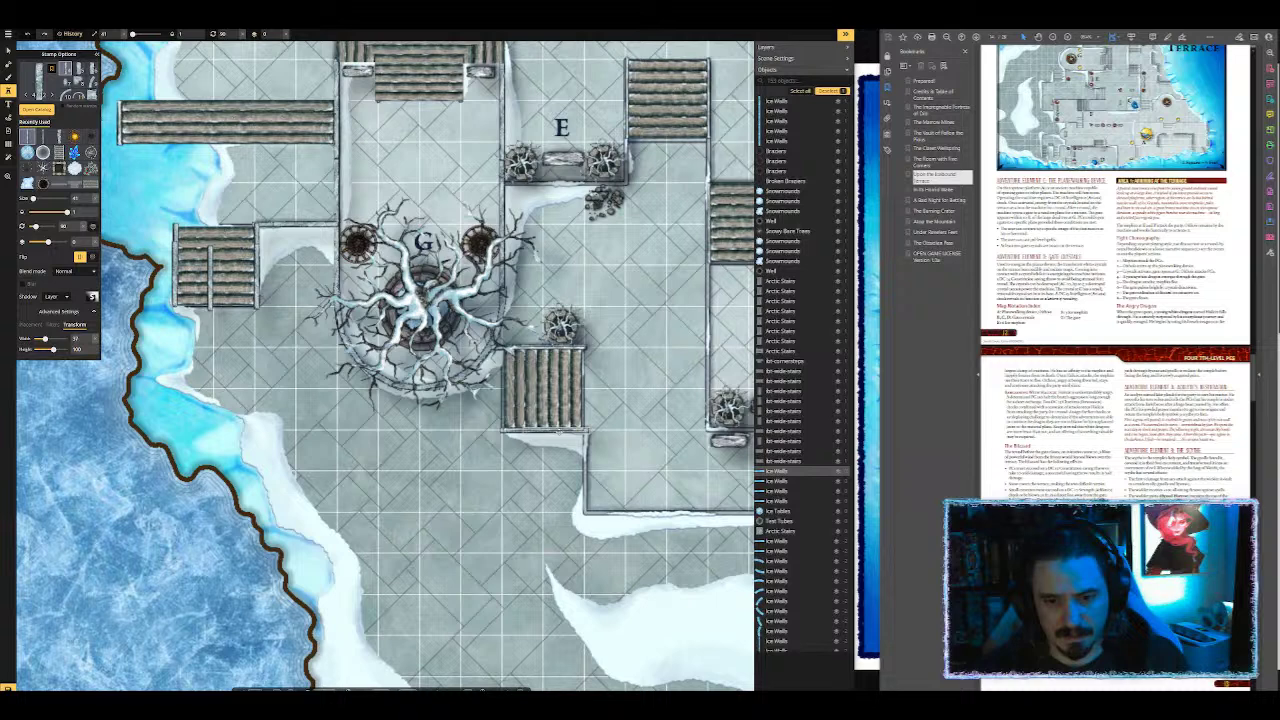
{"action": "left_click", "coordinate": [555, 432]}
Step: Rotate the straight ice wall back to 180 degrees and place it on the platform edge south of the southeastern stairs
{"action": "scroll", "coordinate": [659, 432], "scroll_direction": "up", "scroll_amount": 5}
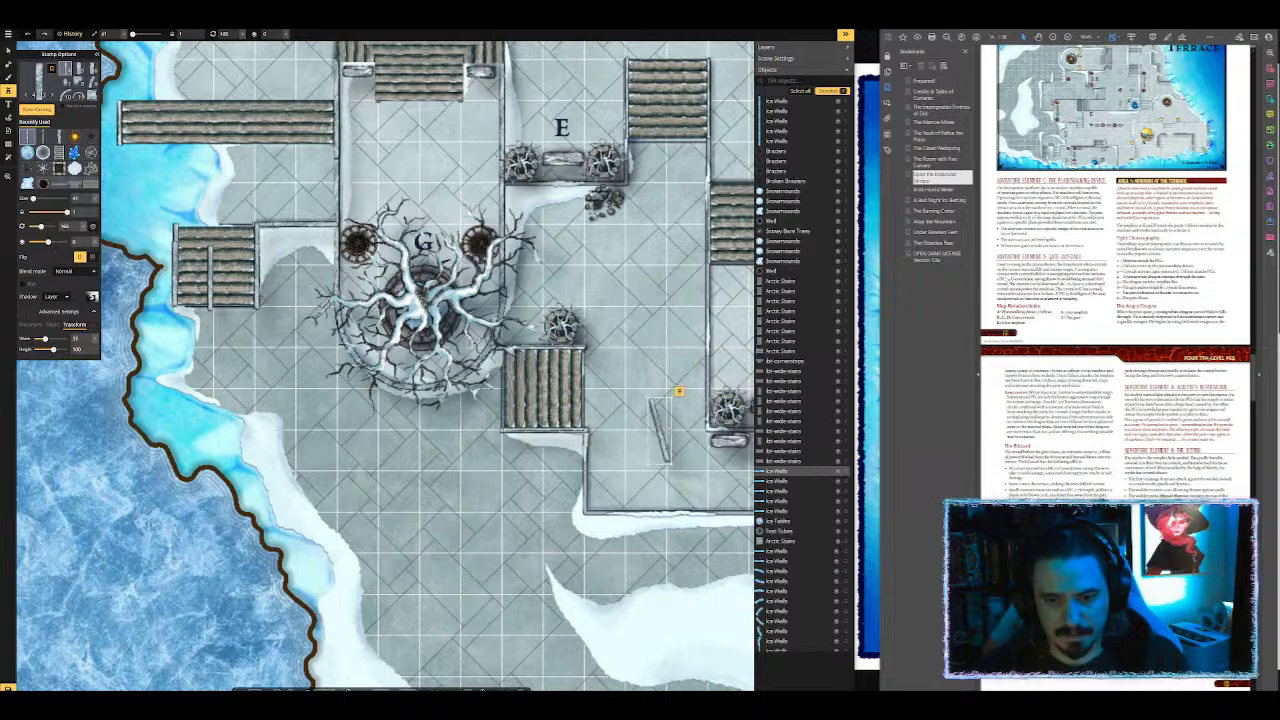
{"action": "scroll", "coordinate": [661, 432], "scroll_direction": "up", "scroll_amount": 1}
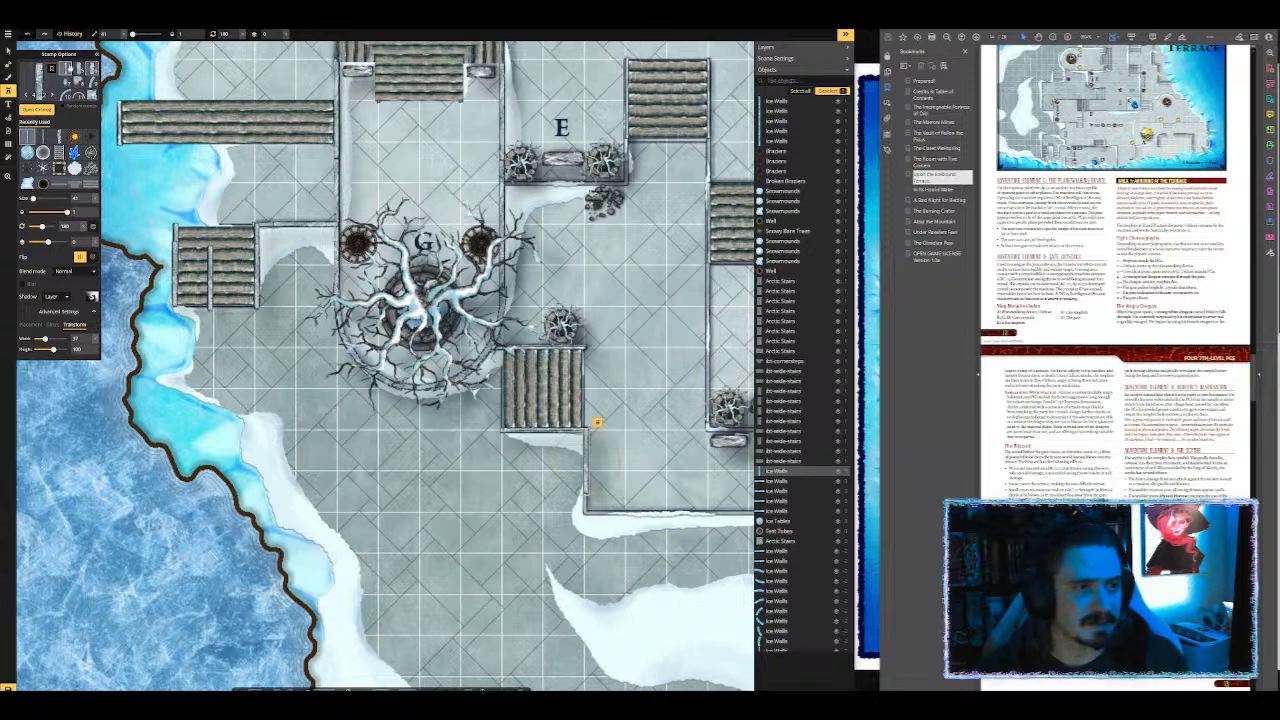
{"action": "left_click", "coordinate": [10, 52]}
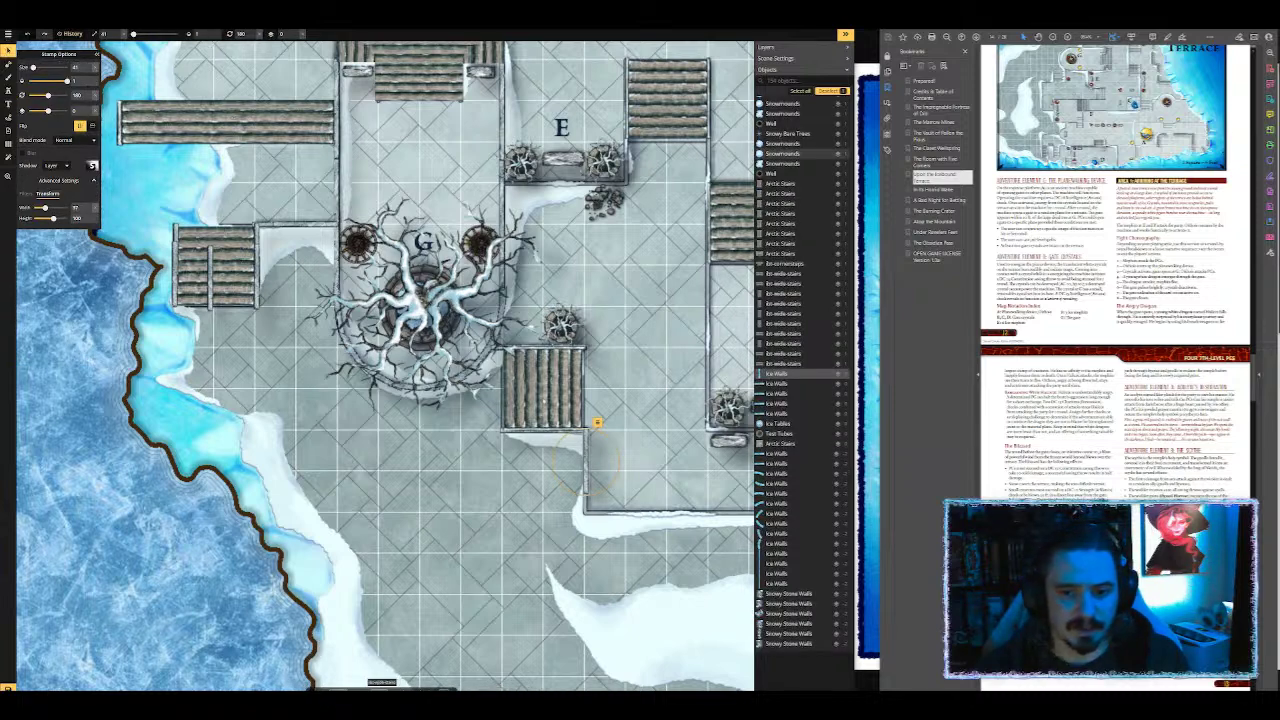
Step: Inspect the settings of the southeastern stairs, the western stairs and the ice wall piece beside them
{"action": "left_click", "coordinate": [541, 397]}
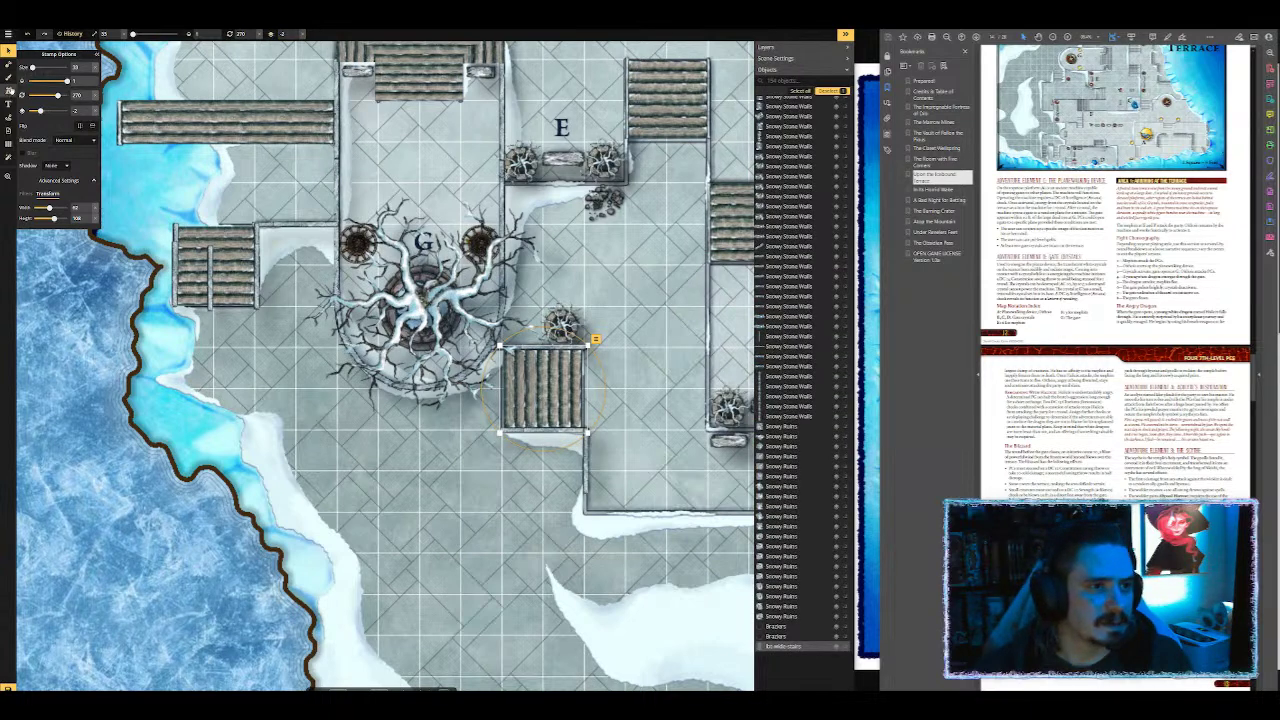
{"action": "left_click", "coordinate": [8, 90]}
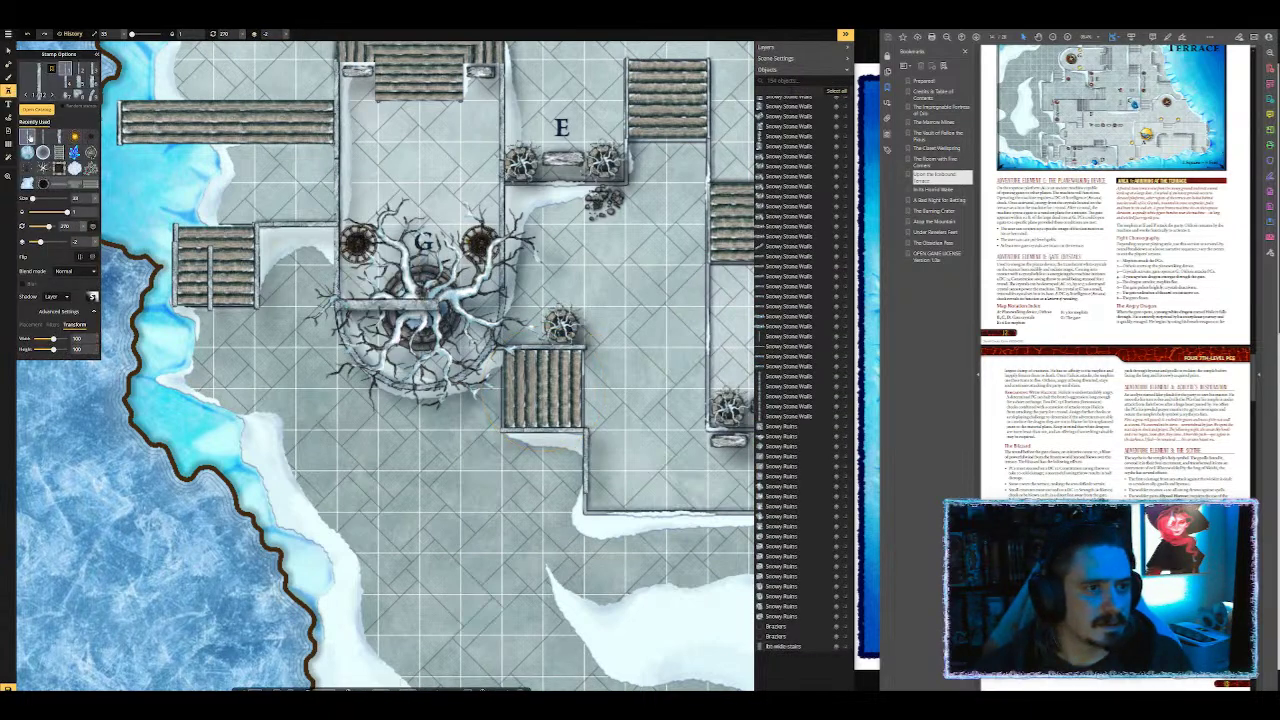
{"action": "left_click", "coordinate": [30, 137]}
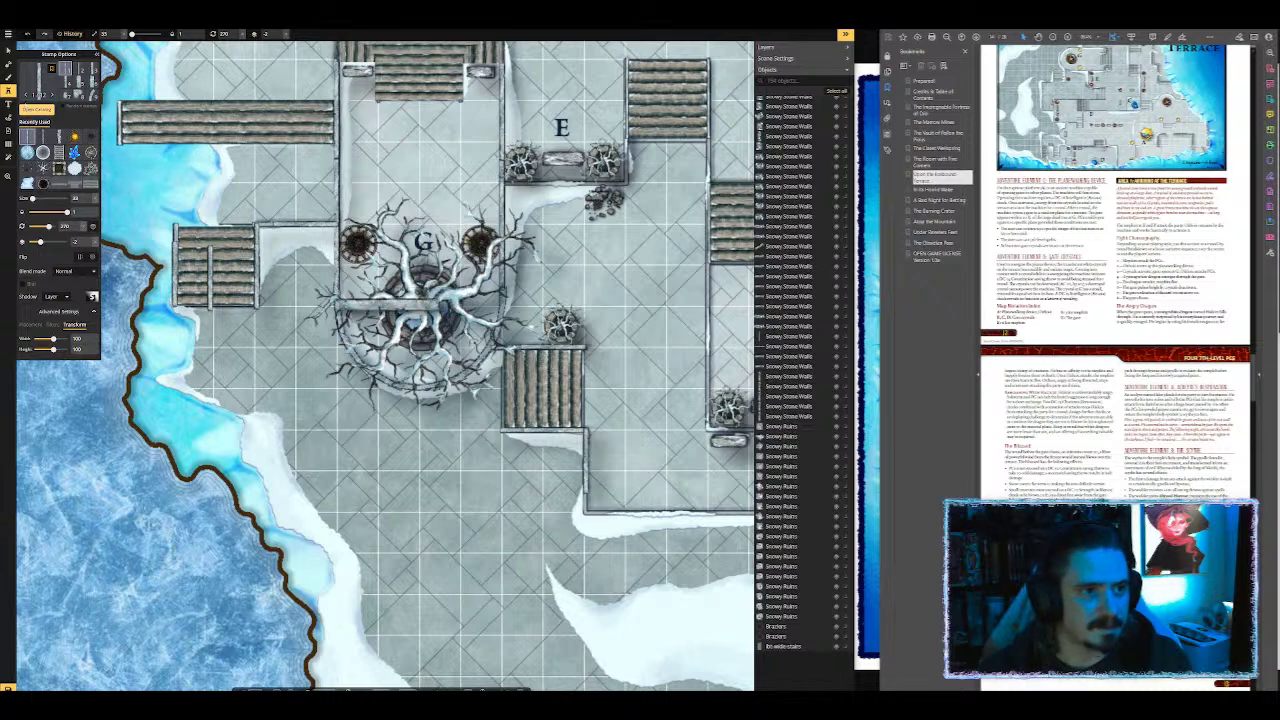
{"action": "left_click", "coordinate": [8, 50]}
{"action": "left_click", "coordinate": [208, 275]}
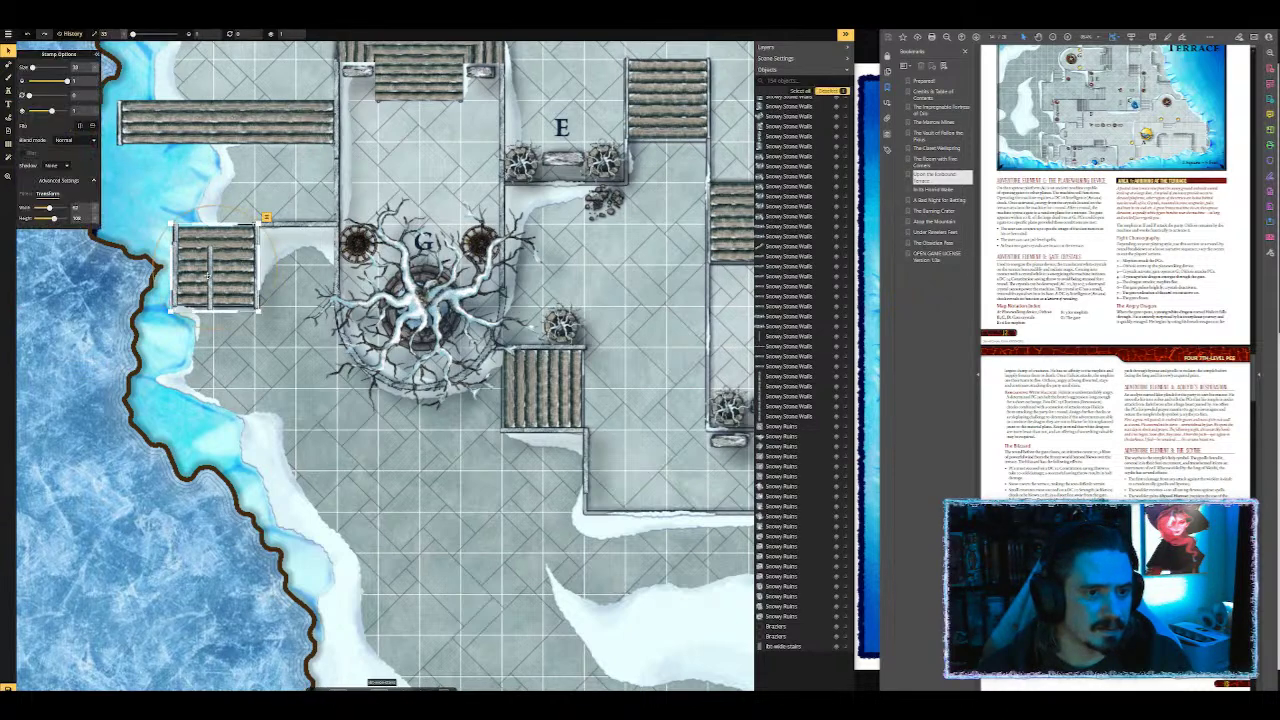
{"action": "left_click", "coordinate": [222, 305]}
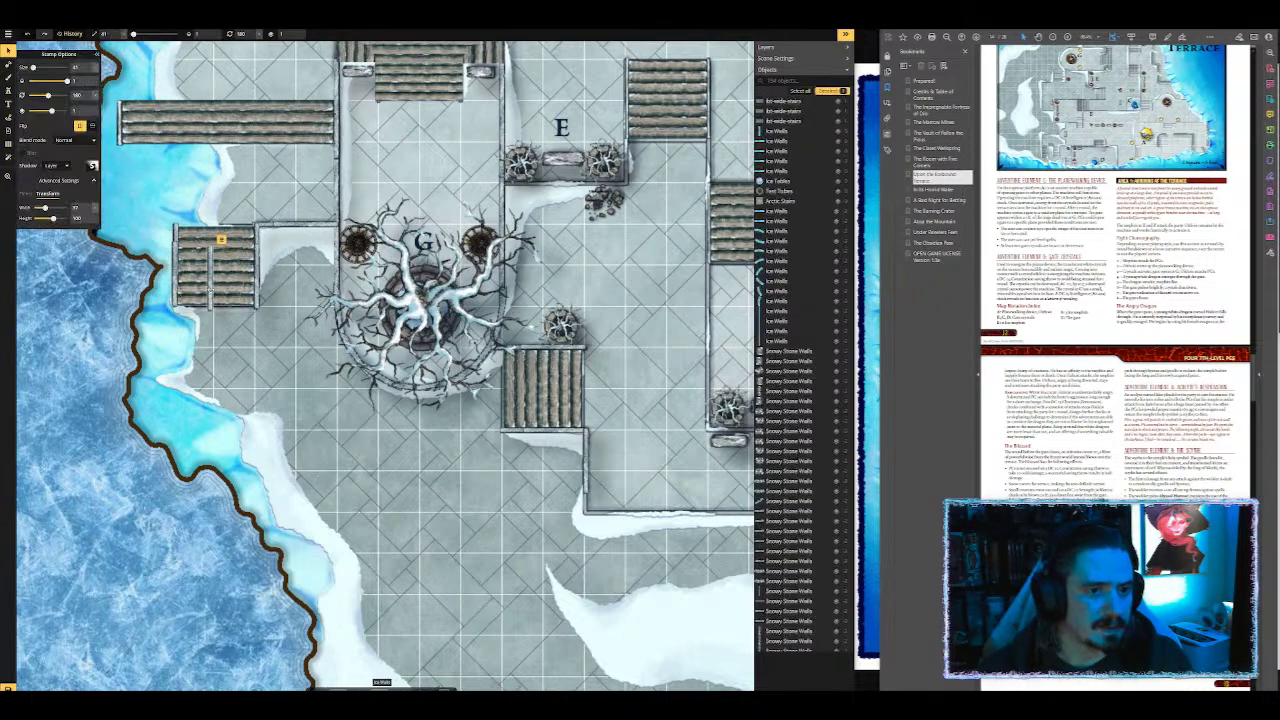
{"action": "key", "text": "s"}
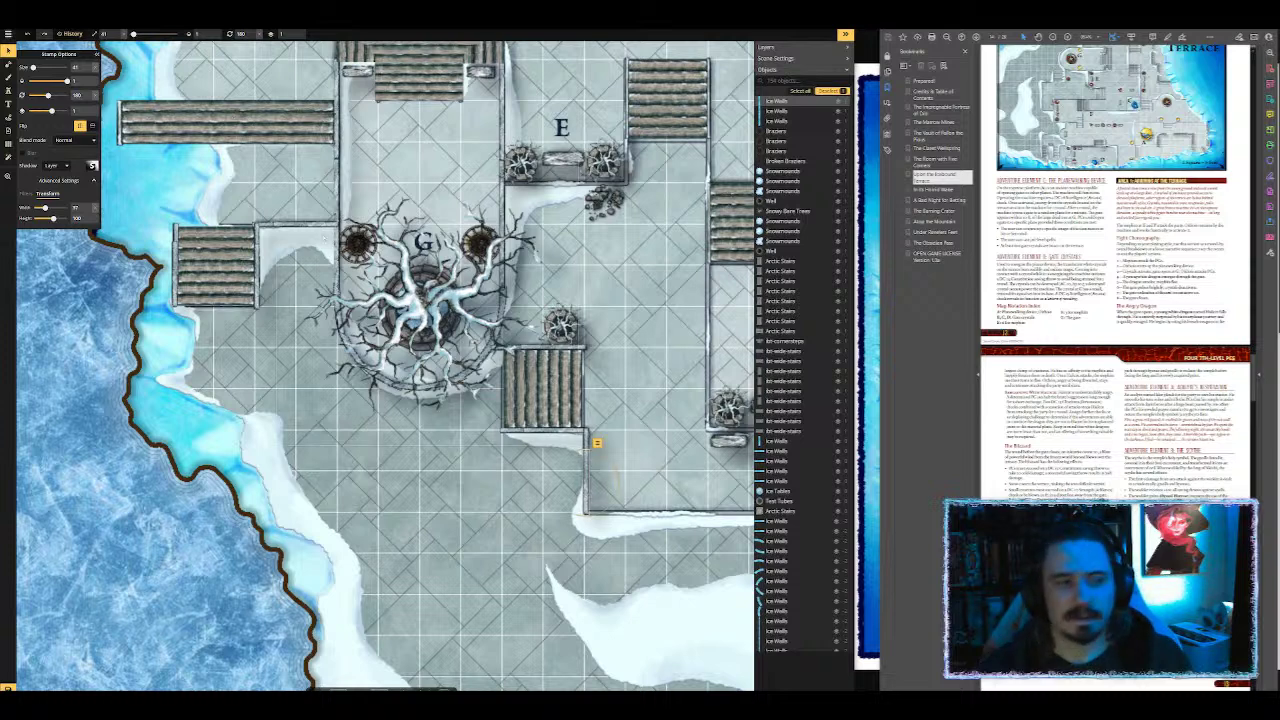
Step: Return to the straight ice wall stamp and reduce its width to match the pieces already placed
{"action": "left_click", "coordinate": [8, 91]}
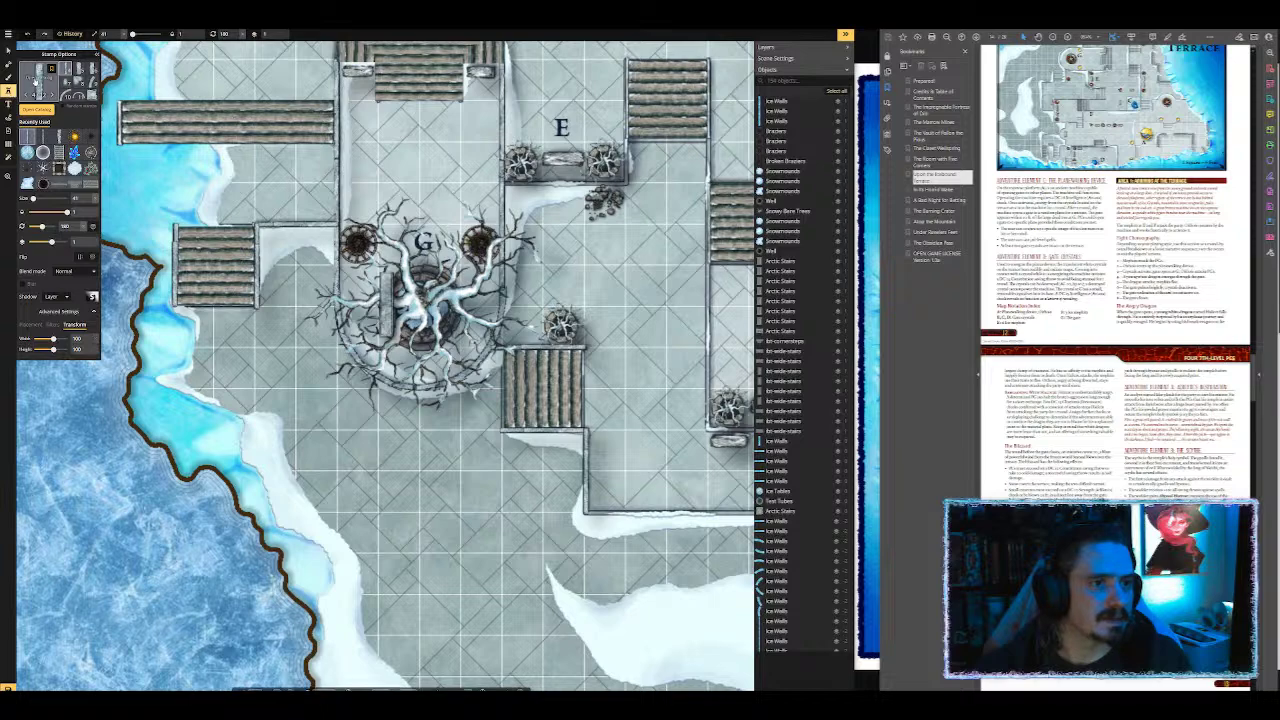
{"action": "left_click", "coordinate": [36, 109]}
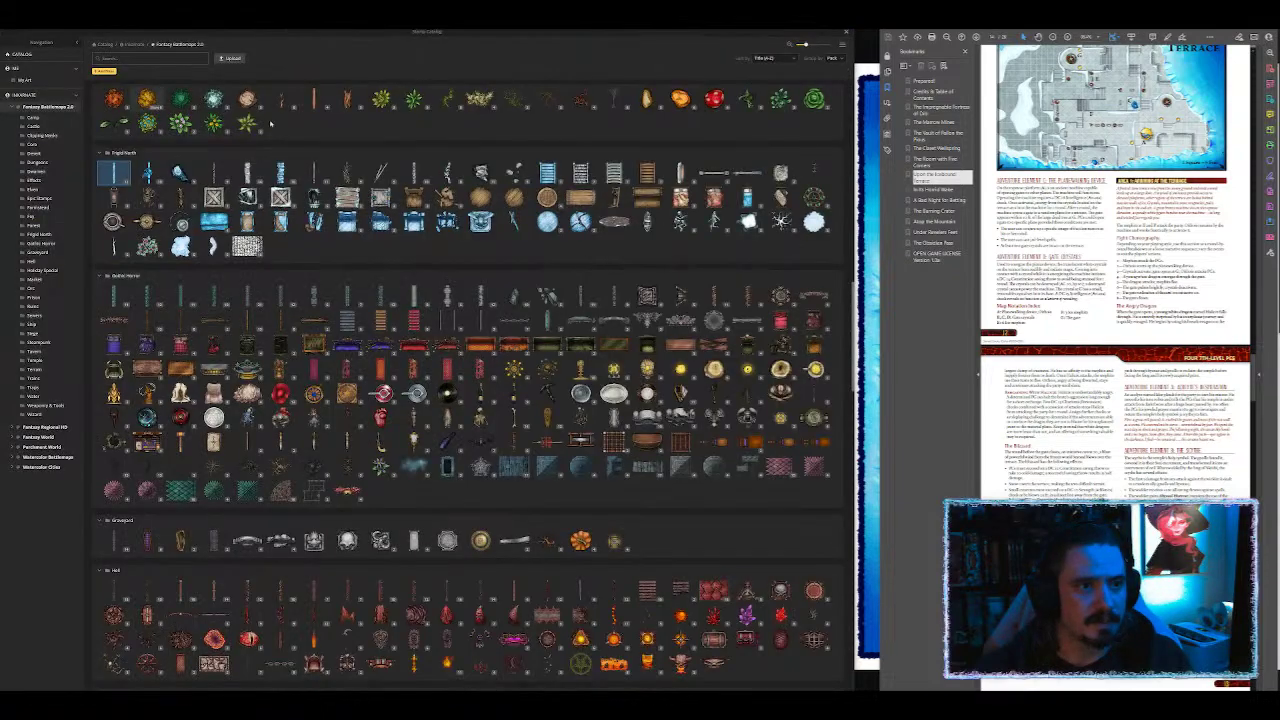
{"action": "left_click", "coordinate": [846, 36]}
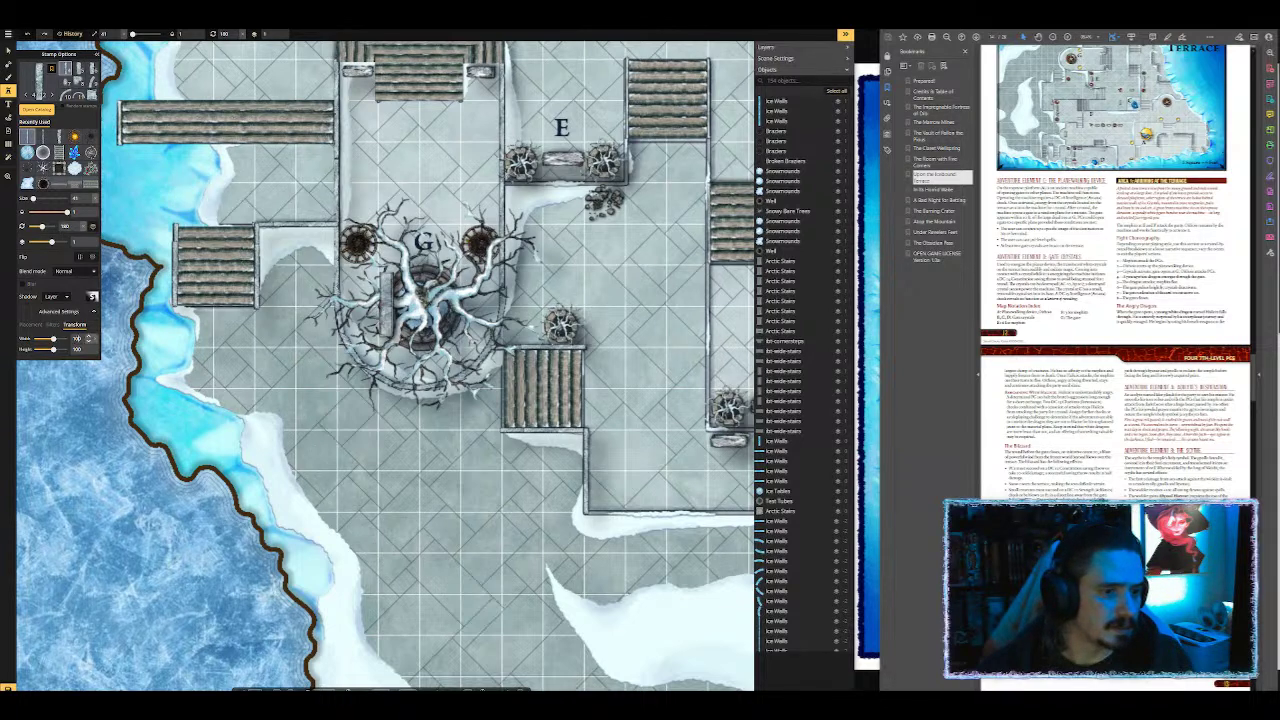
{"action": "type", "text": "5"}
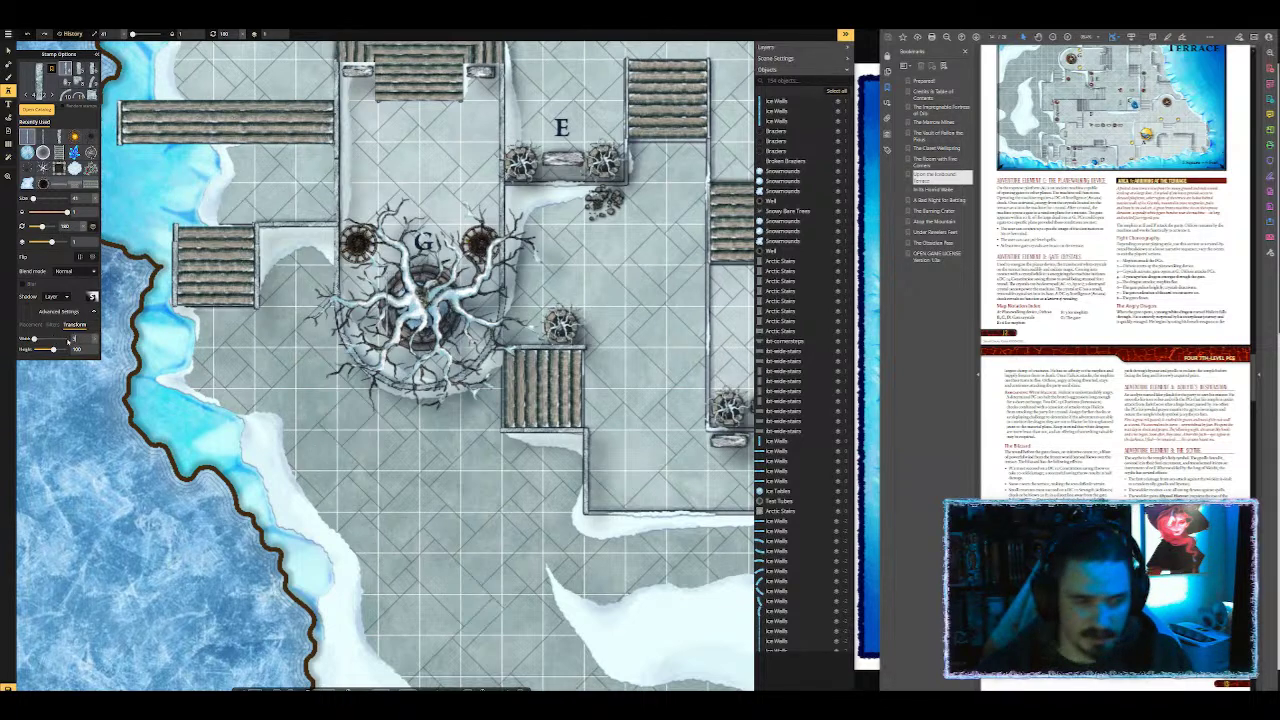
{"action": "type", "text": "0"}
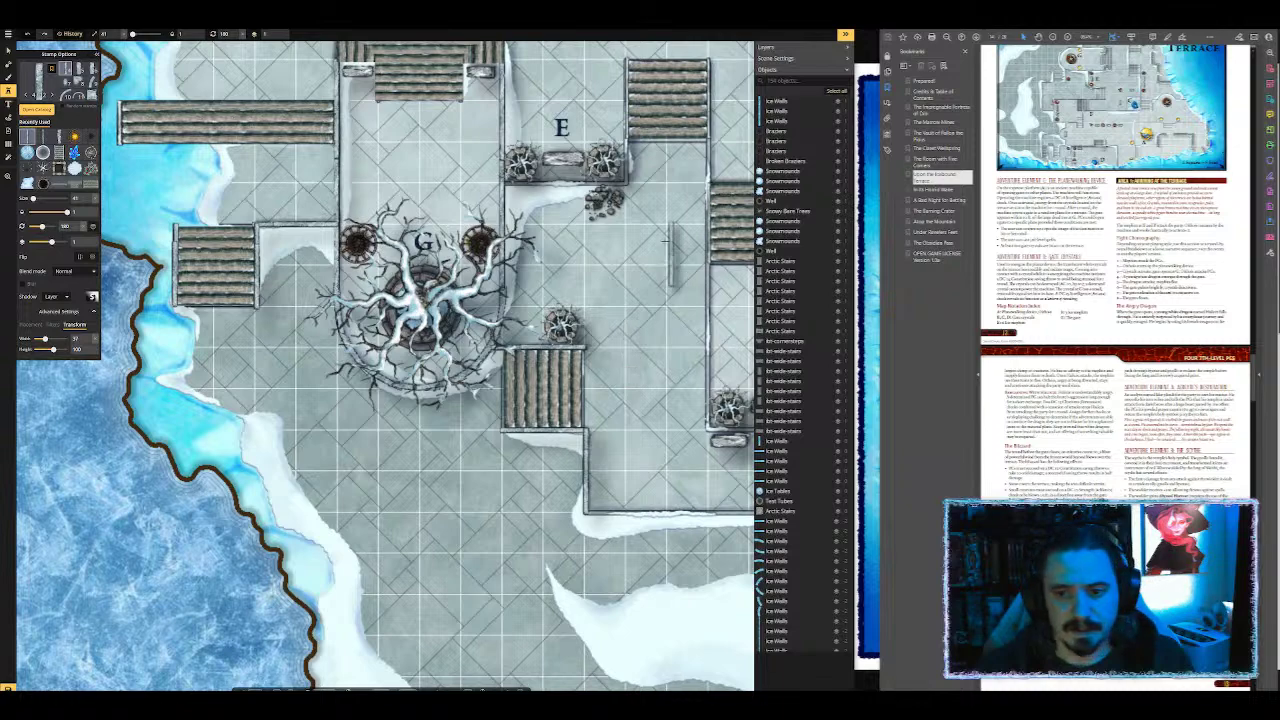
Step: Turn the straight ice wall to 90 degrees and place four pieces along the platform edge north of the stairs northeast of B
{"action": "key", "text": "space"}
{"action": "left_click_drag", "start_coordinate": [680, 215], "coordinate": [686, 638]}
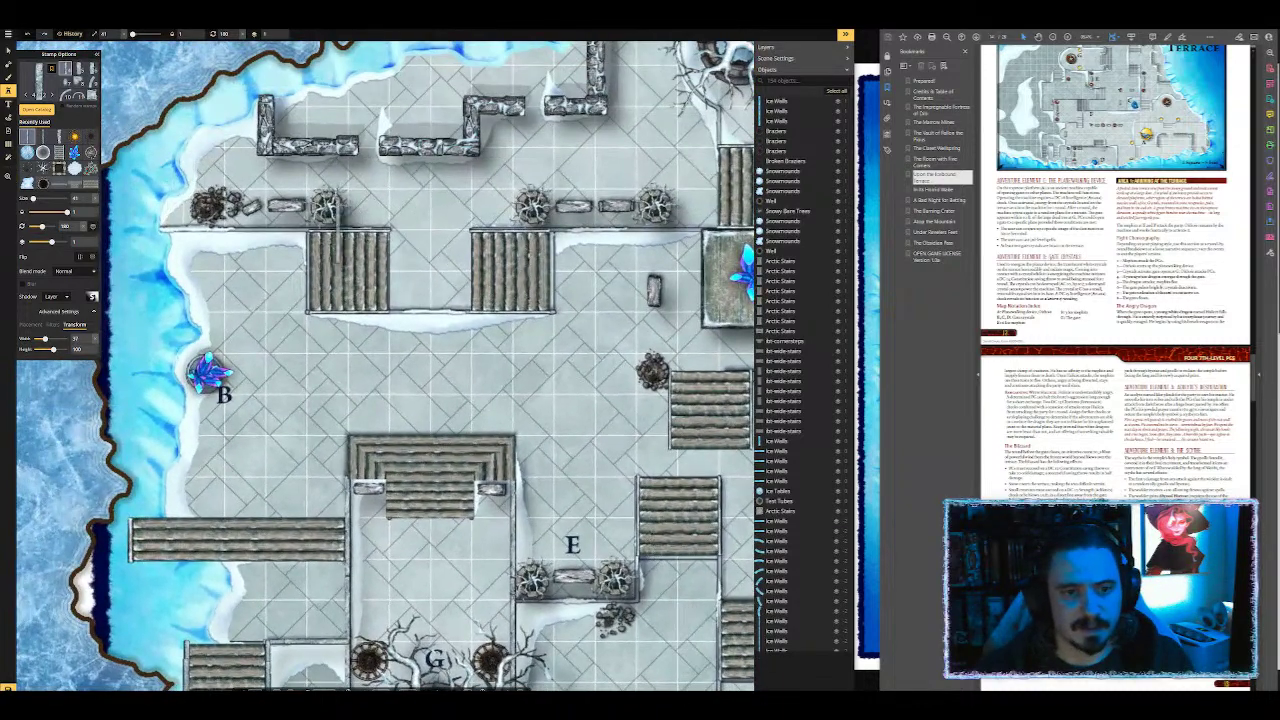
{"action": "scroll", "coordinate": [190, 230], "scroll_direction": "down", "scroll_amount": 6}
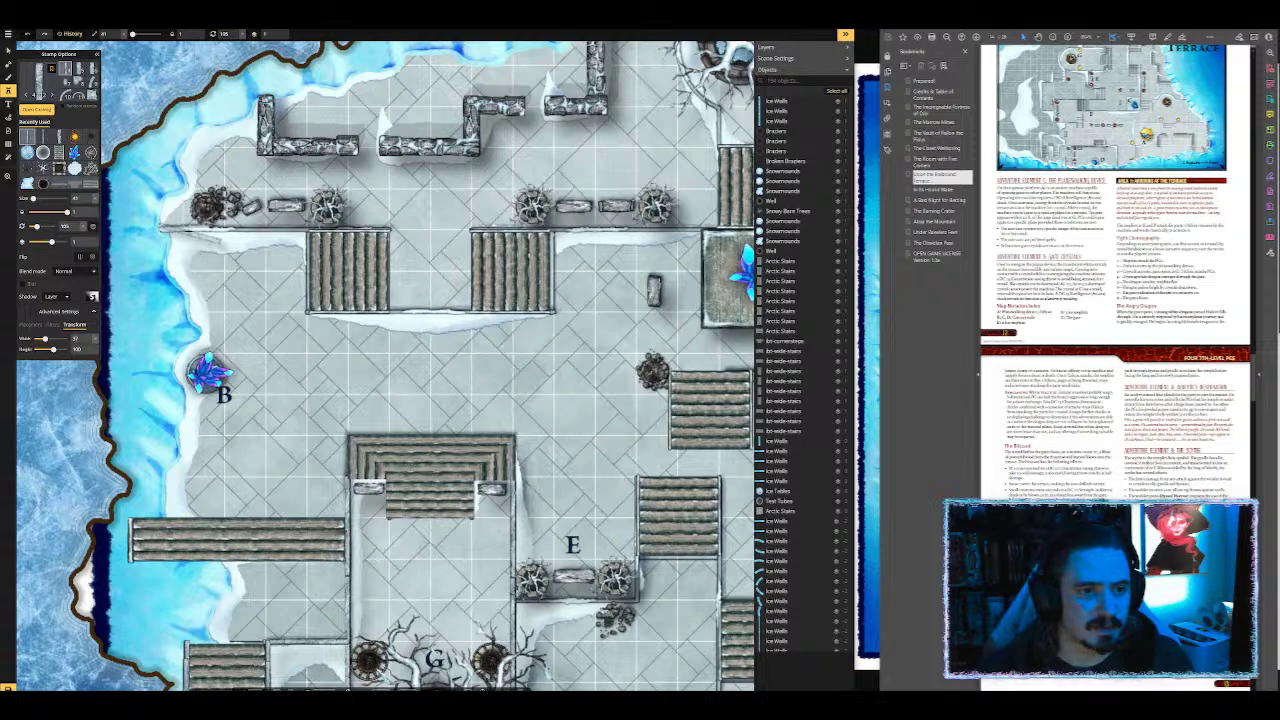
{"action": "left_click", "coordinate": [190, 228]}
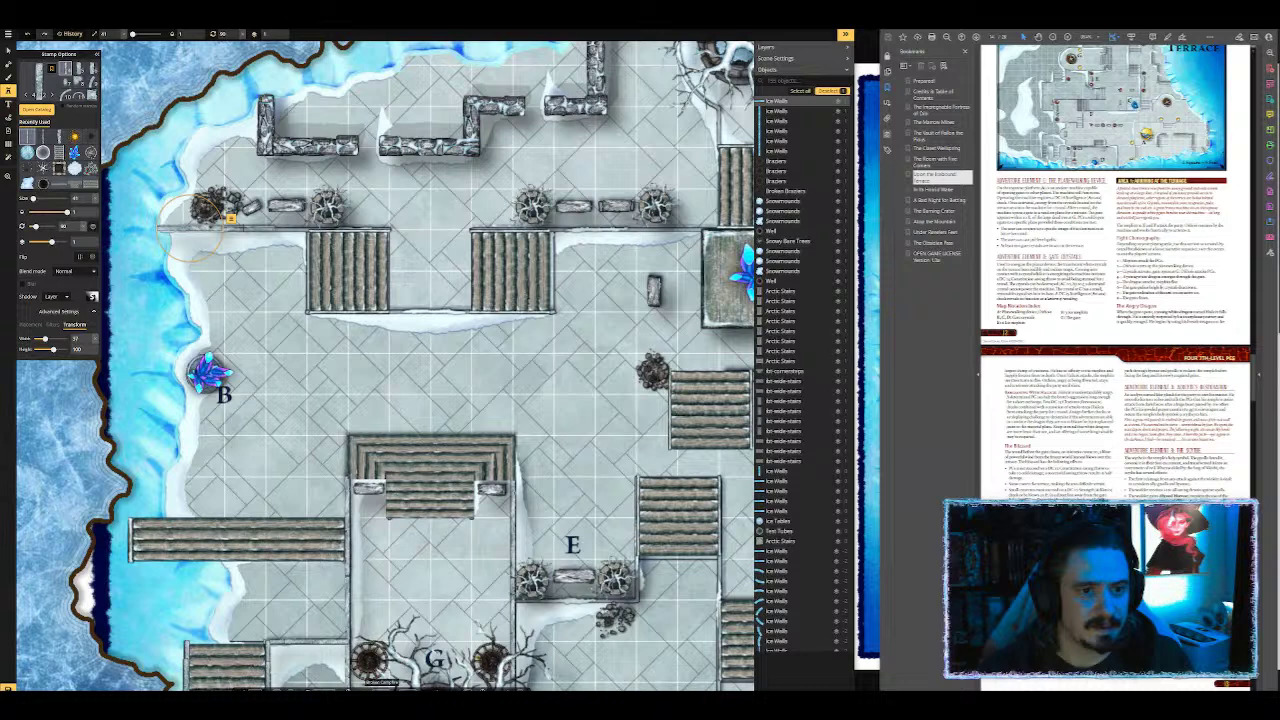
{"action": "left_click", "coordinate": [244, 230]}
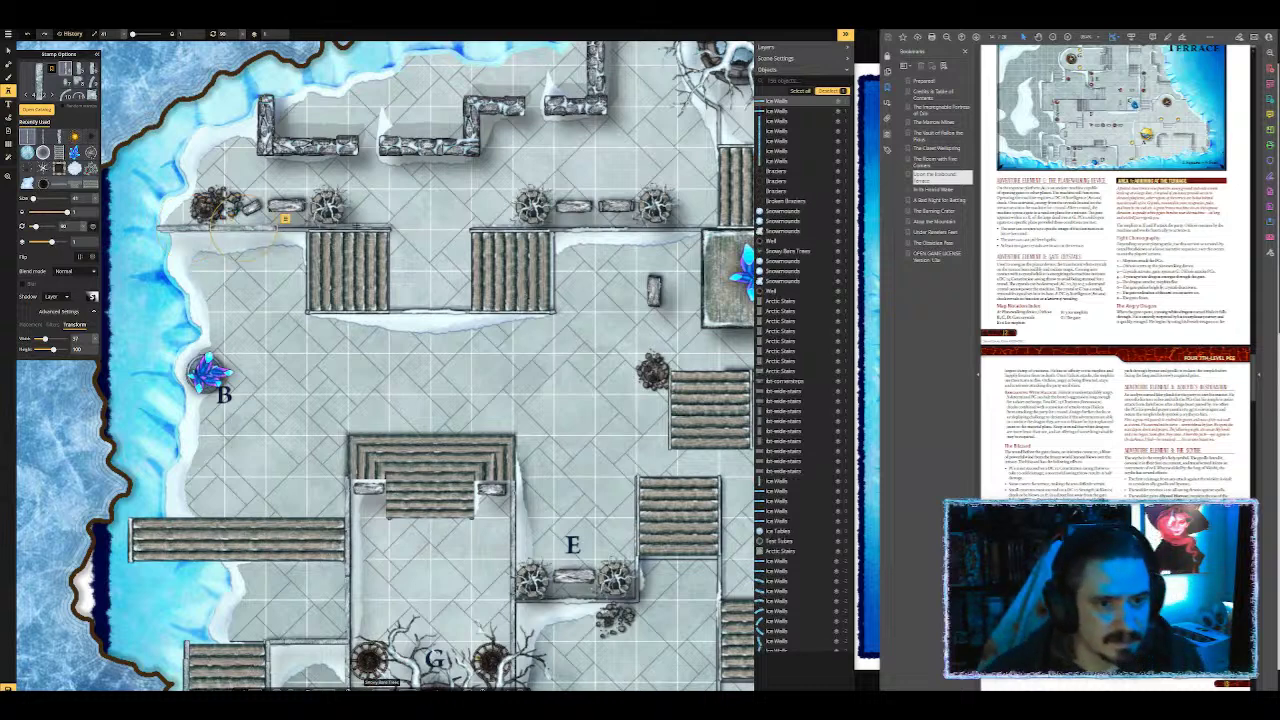
{"action": "left_click", "coordinate": [345, 229]}
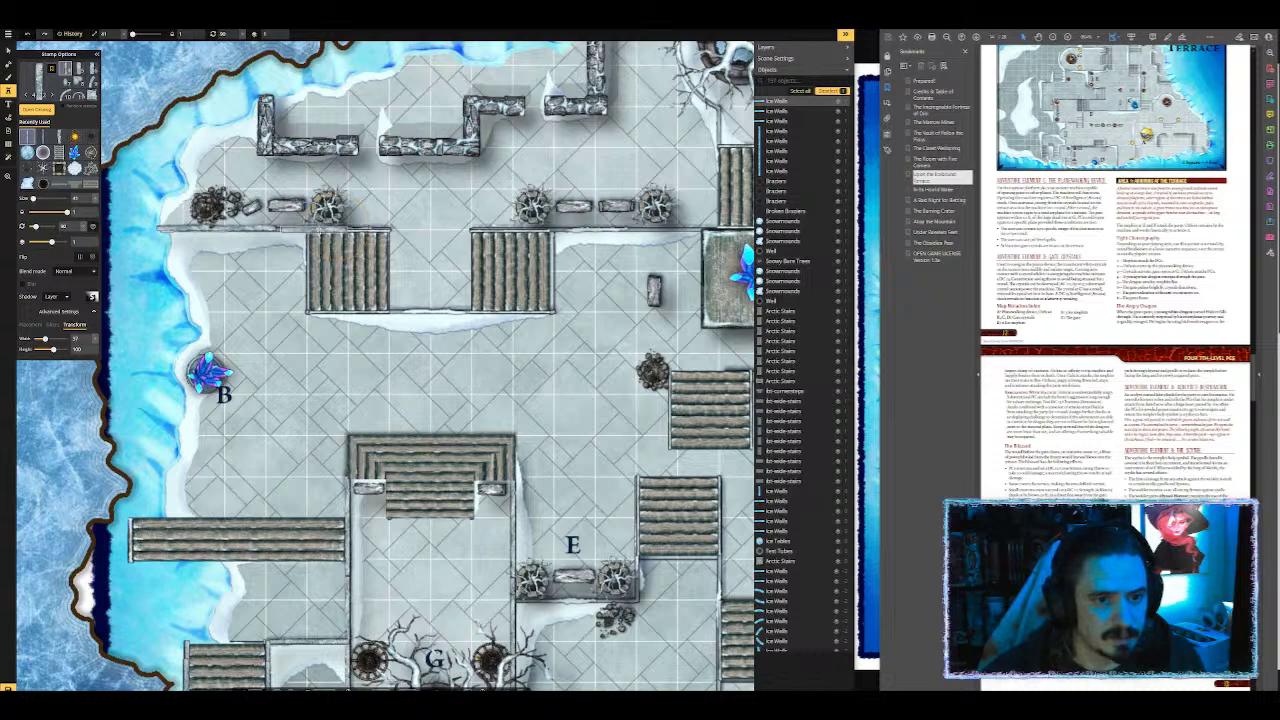
{"action": "left_click", "coordinate": [350, 229]}
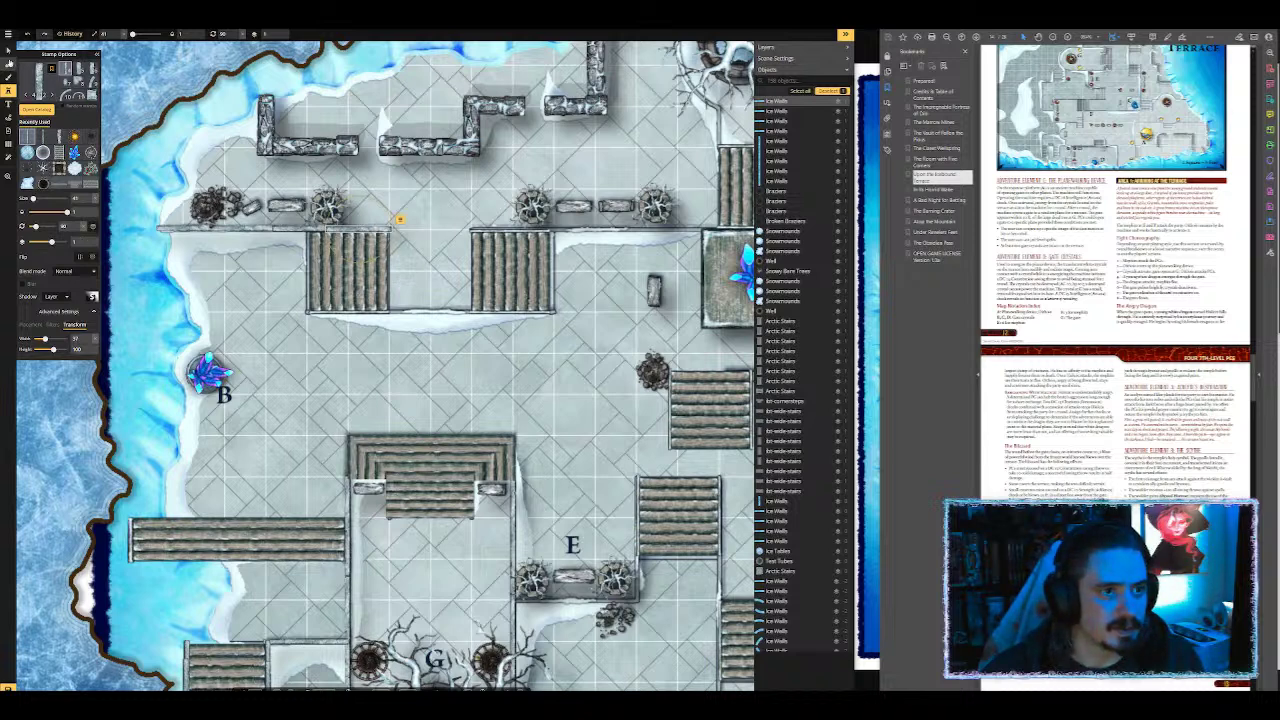
Step: Select the four new ice wall pieces together and place a copy along the south edge of the stairs northeast of B
{"action": "left_click", "coordinate": [8, 50]}
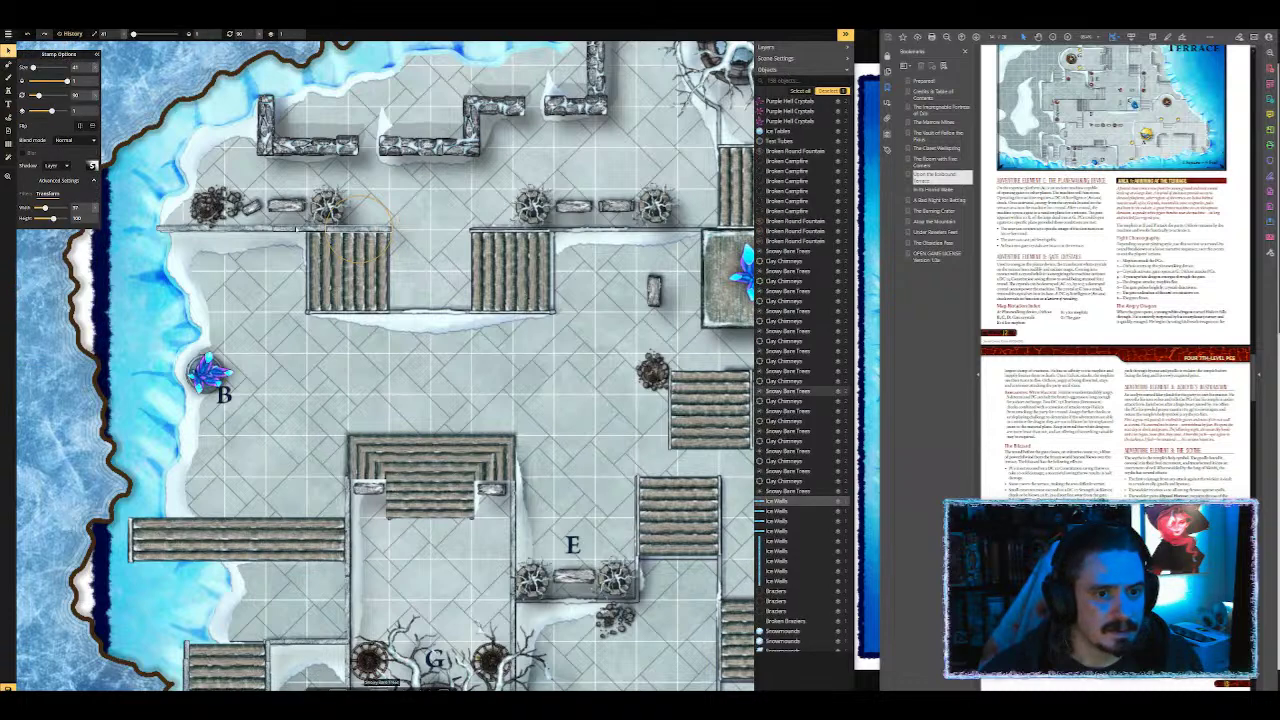
{"action": "left_click", "coordinate": [285, 220]}
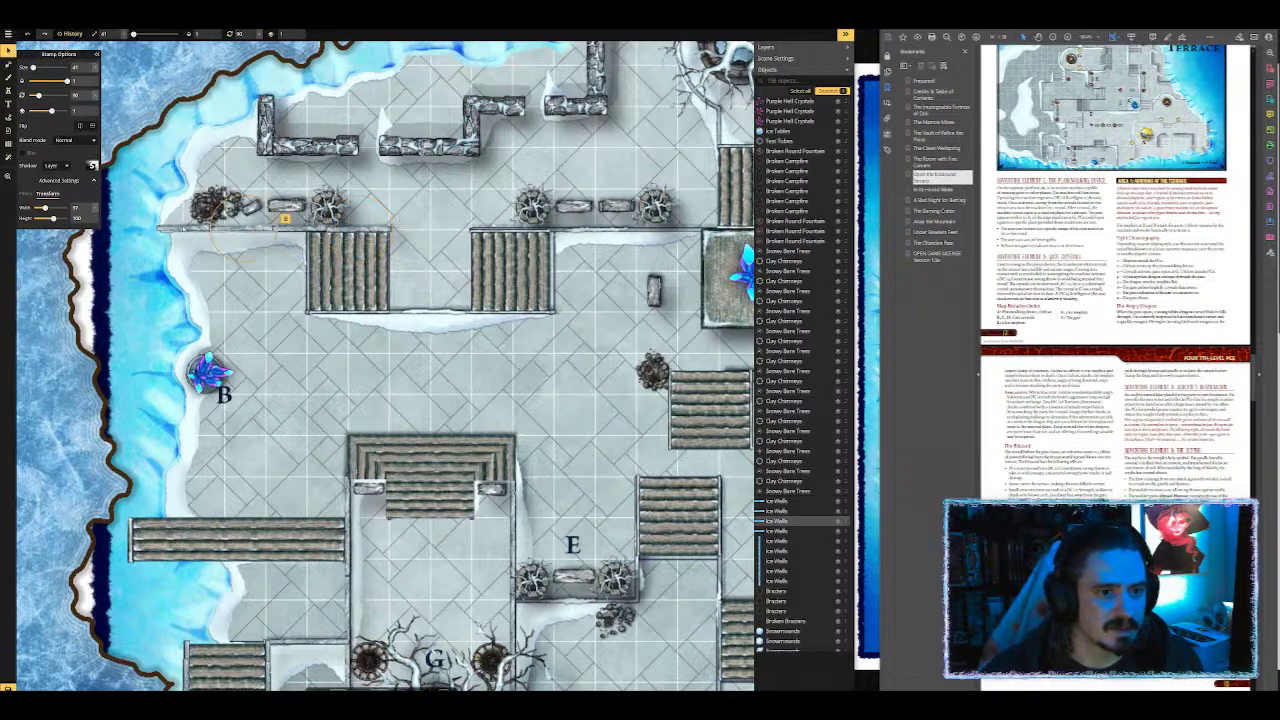
{"action": "left_click", "coordinate": [346, 218]}
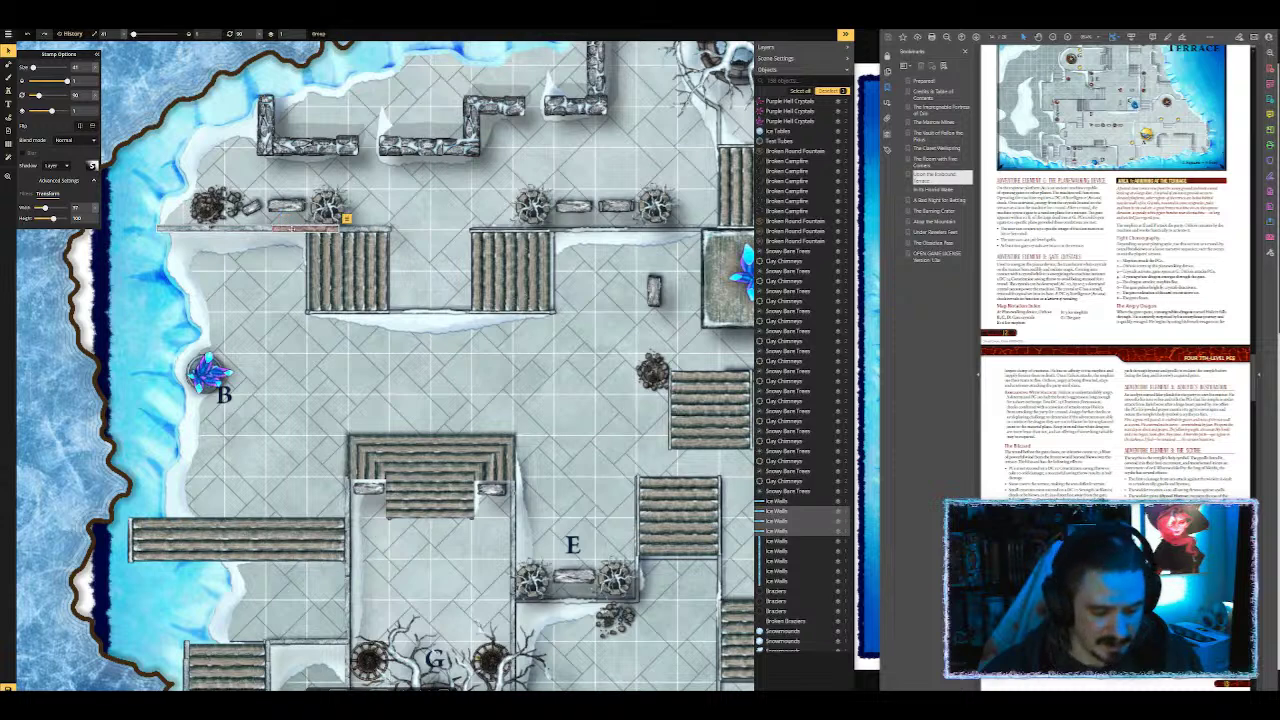
{"action": "left_click", "coordinate": [399, 218]}
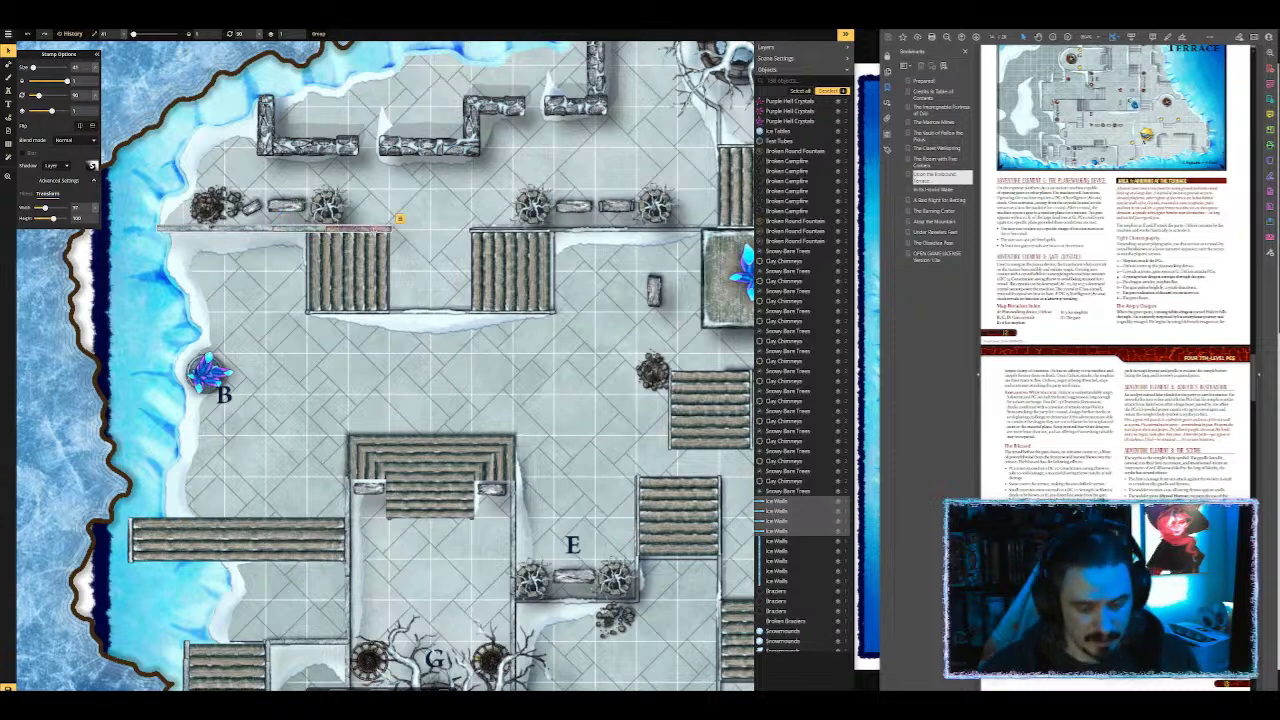
{"action": "left_click", "coordinate": [399, 218]}
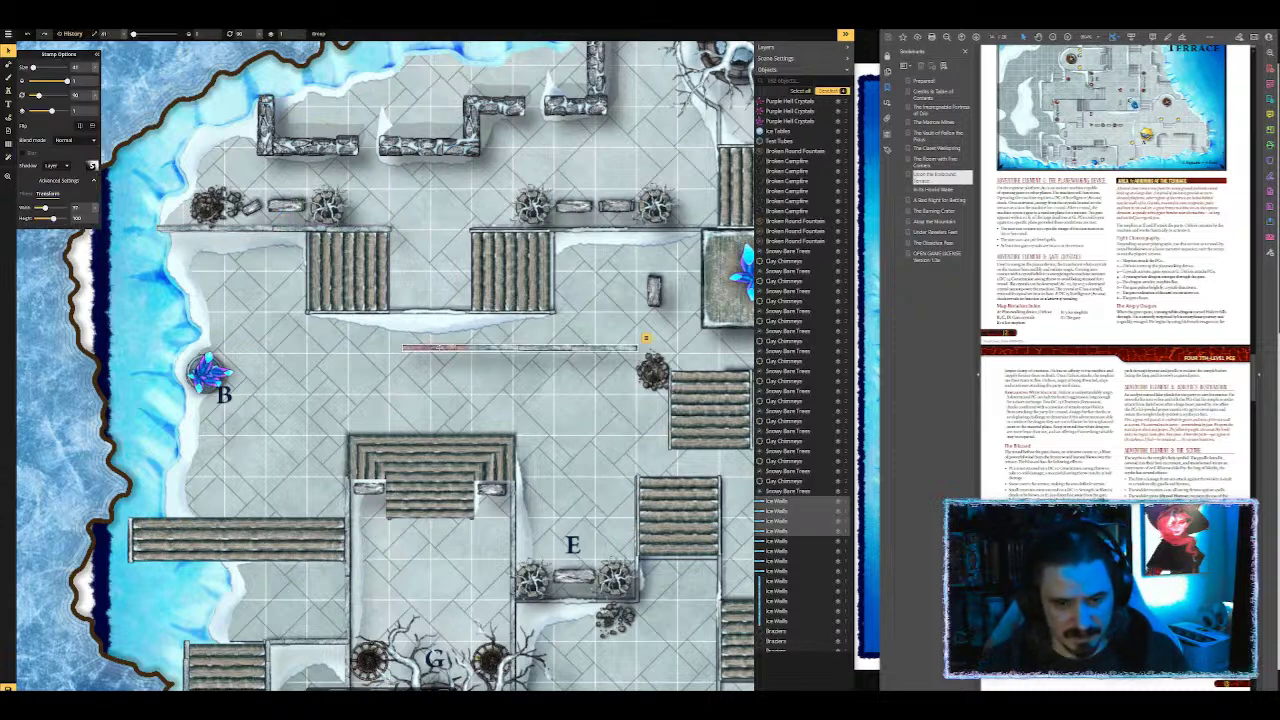
{"action": "left_click", "coordinate": [430, 312]}
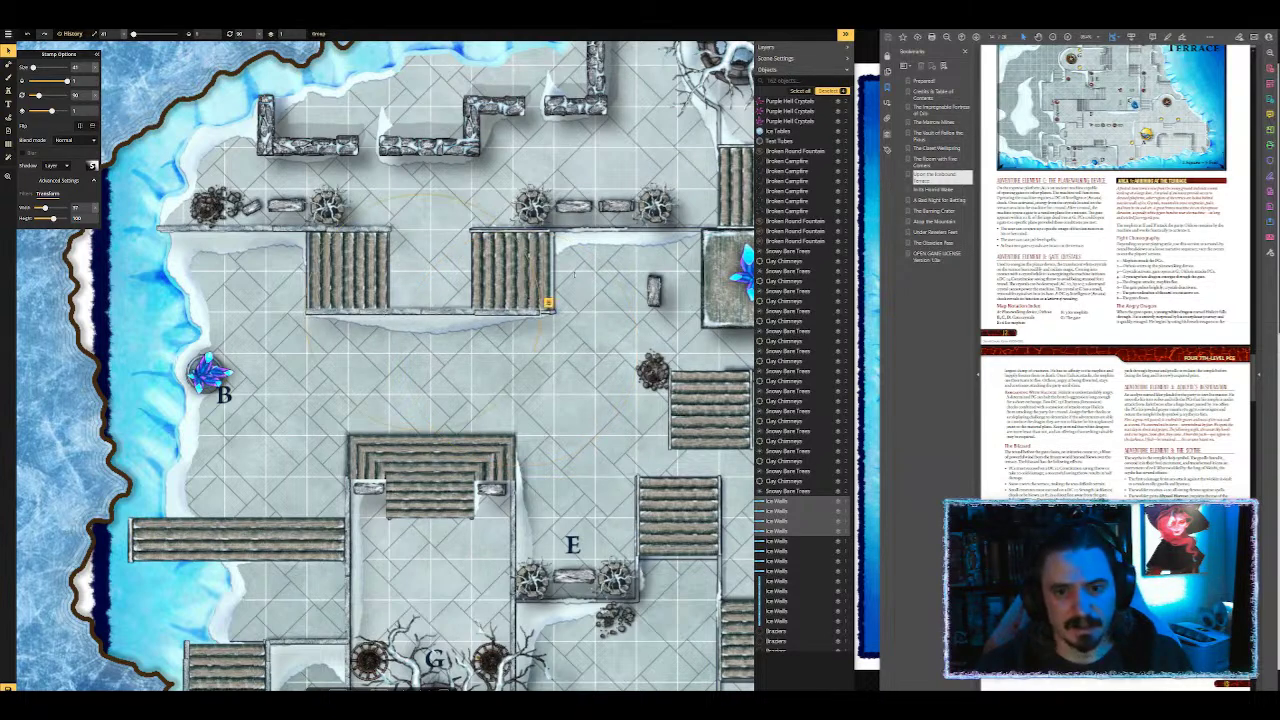
Step: Place further copies of the four-piece ice wall eastward along the northern platform edge, up to the east end of the large crystal's platform
{"action": "left_click", "coordinate": [548, 302]}
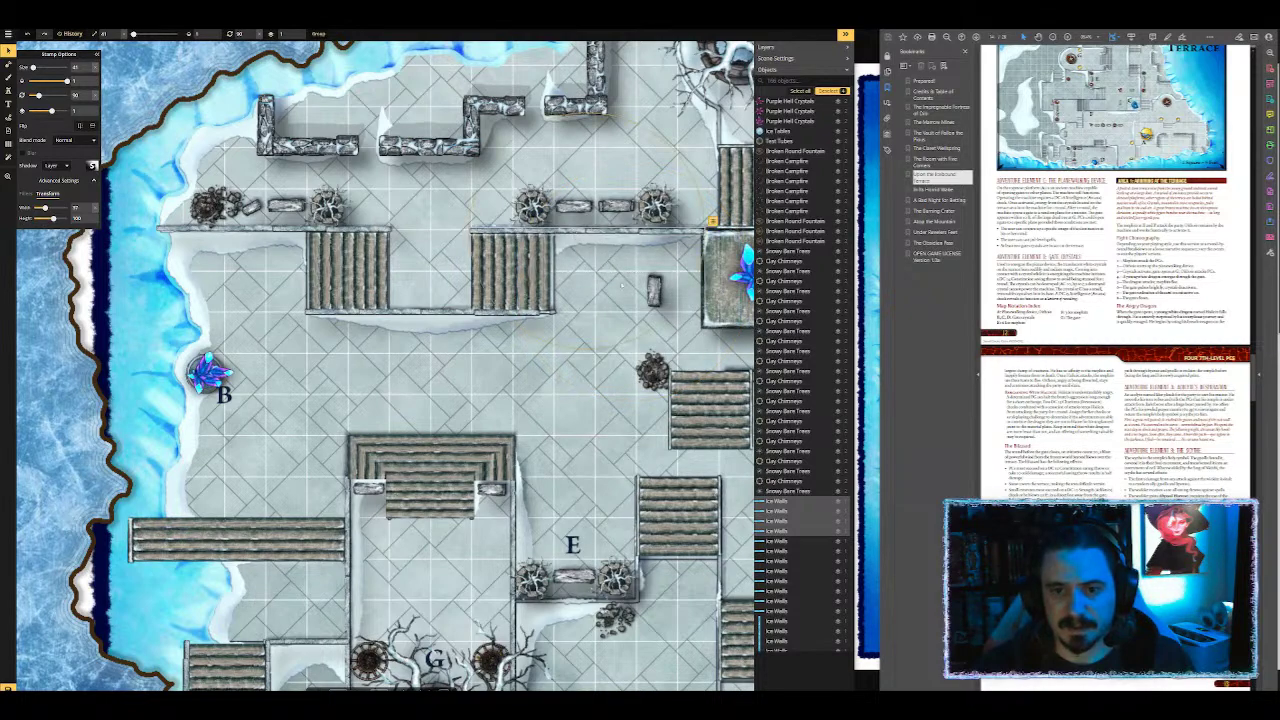
{"action": "left_click", "coordinate": [652, 370]}
{"action": "left_click", "coordinate": [580, 341]}
{"action": "left_click_drag", "start_coordinate": [700, 330], "coordinate": [420, 347]}
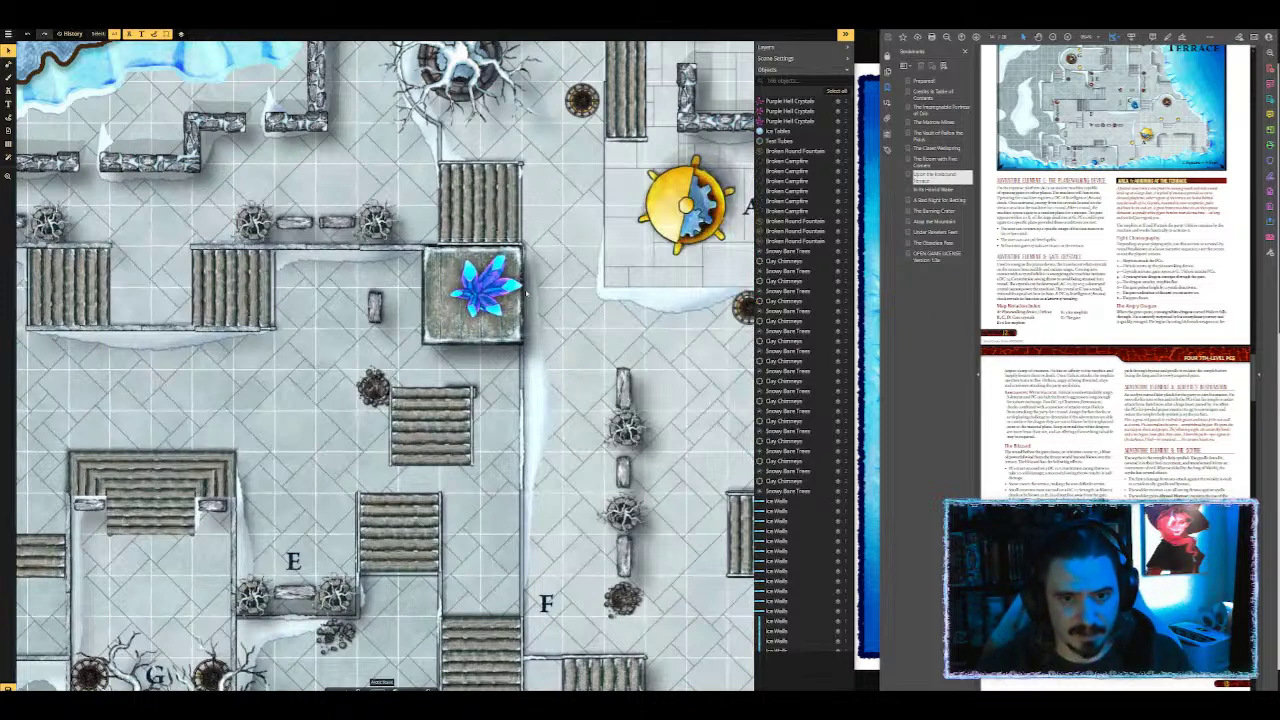
{"action": "left_click_drag", "start_coordinate": [640, 250], "coordinate": [533, 237]}
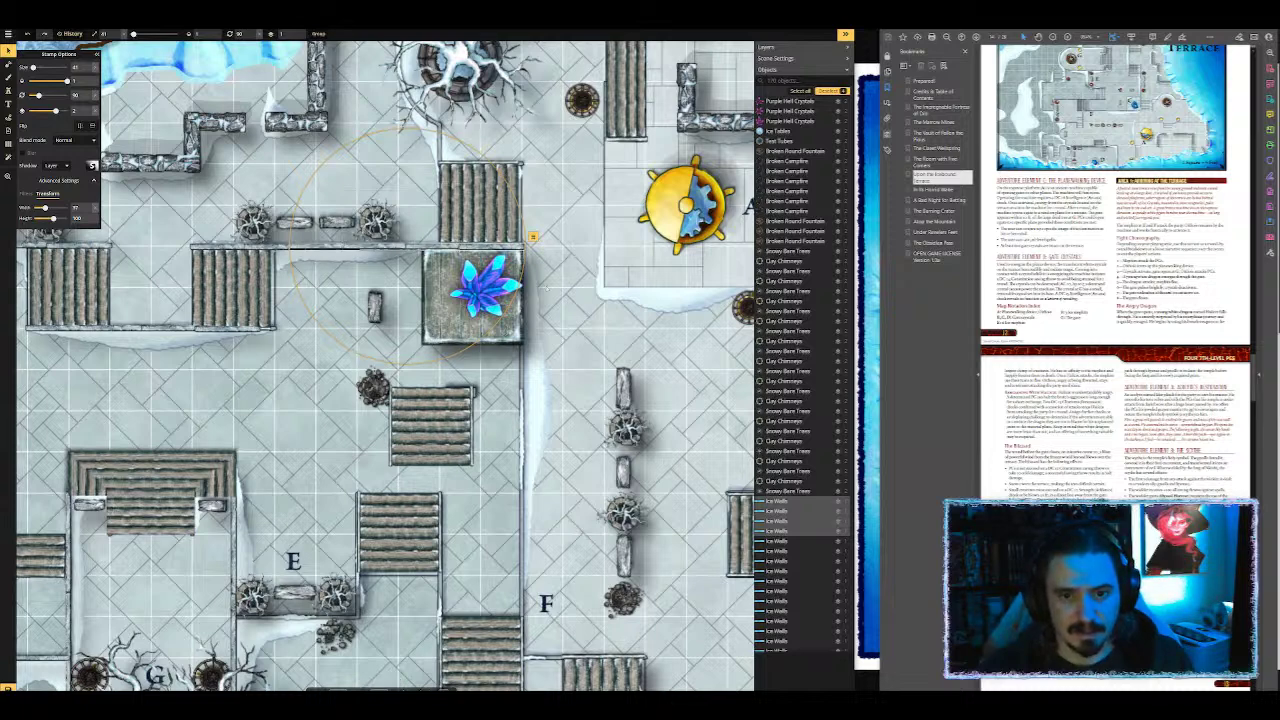
{"action": "left_click", "coordinate": [555, 292]}
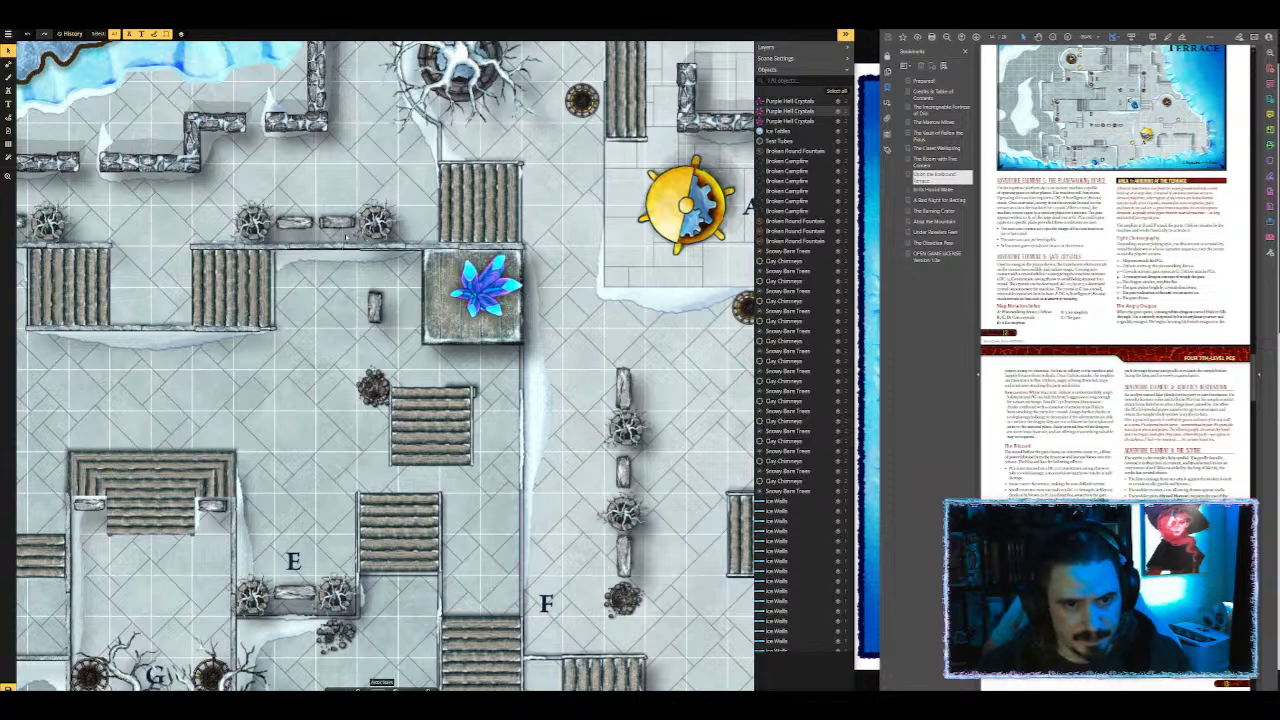
{"action": "left_click", "coordinate": [386, 254]}
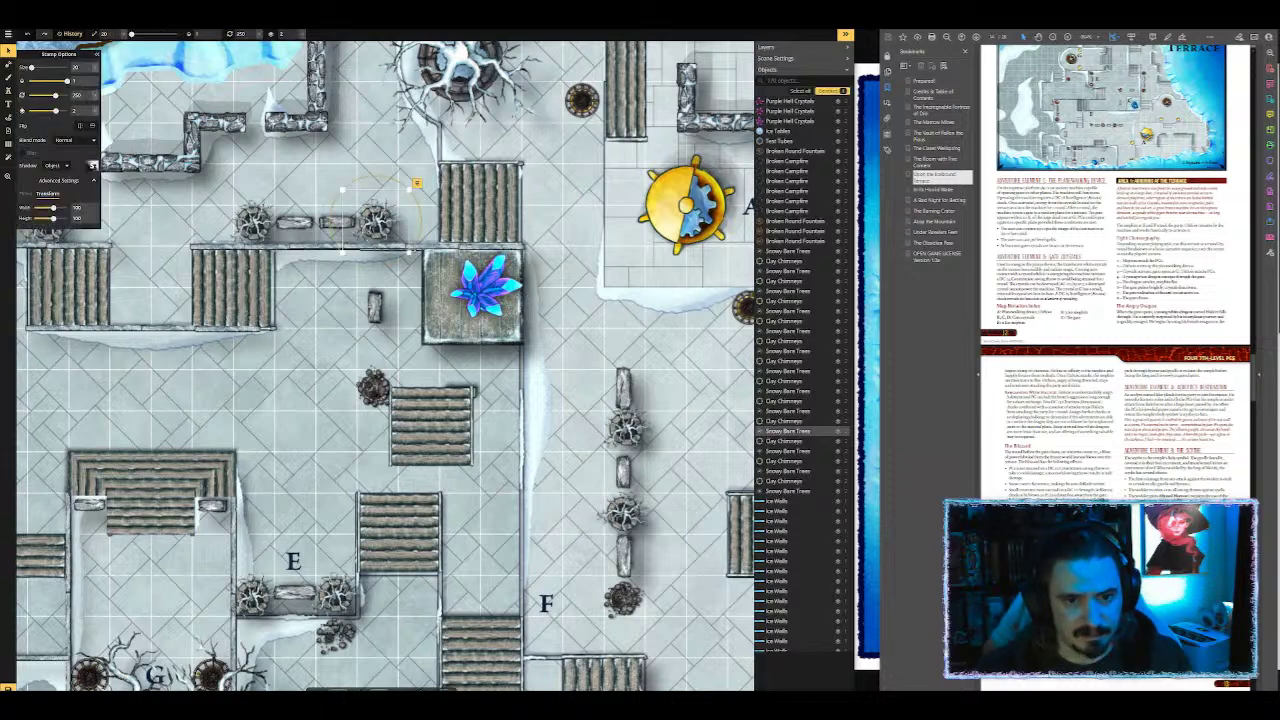
{"action": "left_click", "coordinate": [418, 254]}
{"action": "left_click", "coordinate": [420, 248]}
{"action": "left_click", "coordinate": [420, 258]}
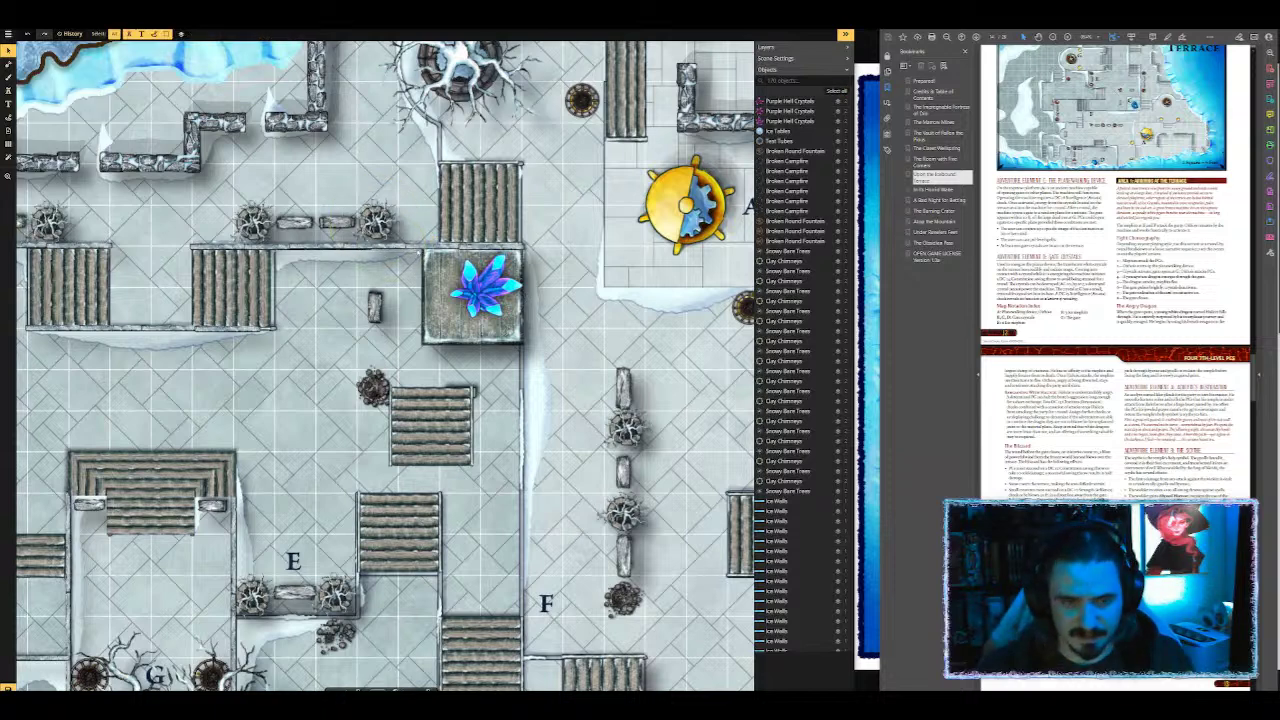
Step: Paste the four-piece ice wall, rotate it to 0 degrees and align it with the east side of the crystal platform, extending south
{"action": "left_click", "coordinate": [650, 305]}
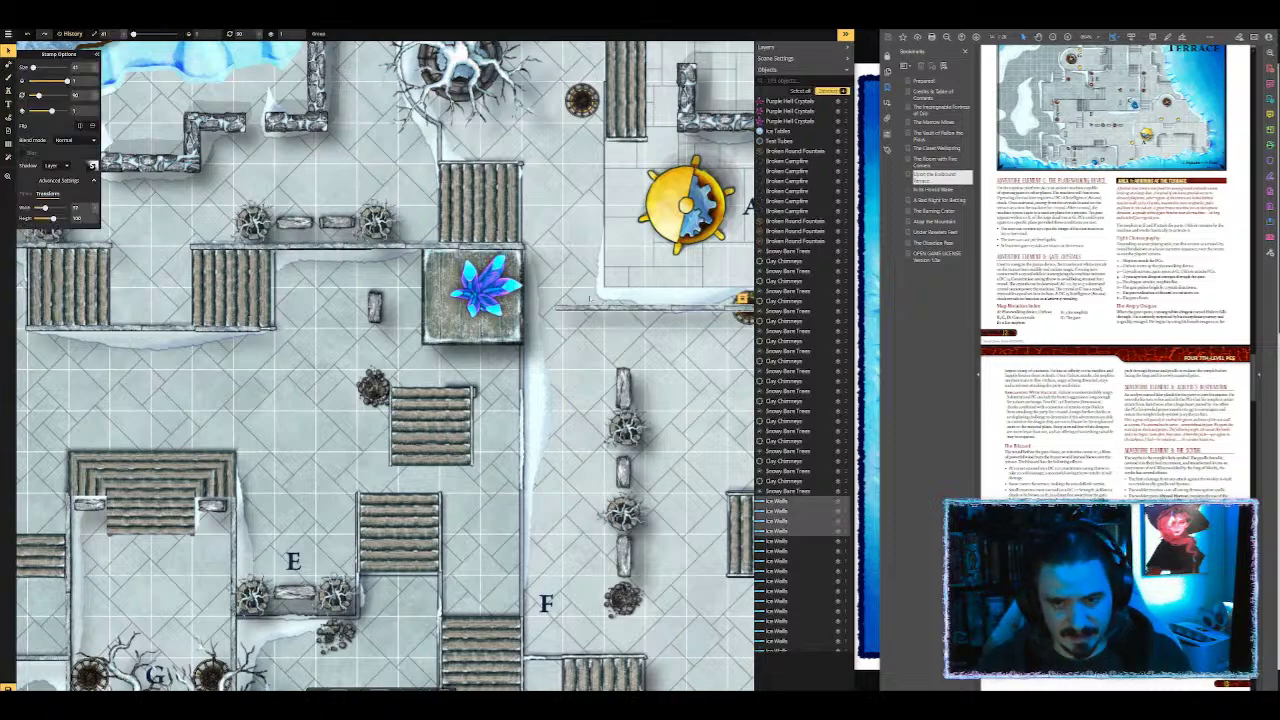
{"action": "left_click_drag", "start_coordinate": [591, 221], "coordinate": [564, 409]}
{"action": "left_click_drag", "start_coordinate": [672, 319], "coordinate": [523, 367]}
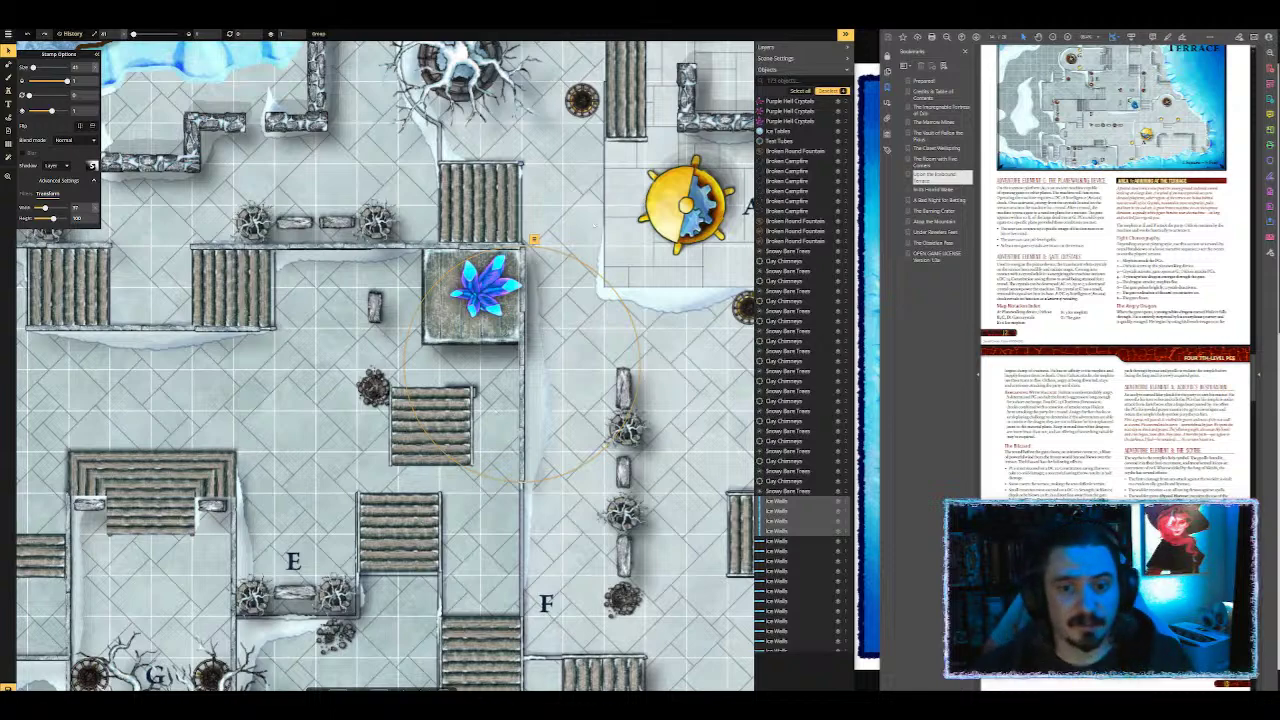
{"action": "left_click", "coordinate": [582, 442]}
{"action": "key", "text": "space"}
{"action": "left_click_drag", "start_coordinate": [582, 442], "coordinate": [604, 346]}
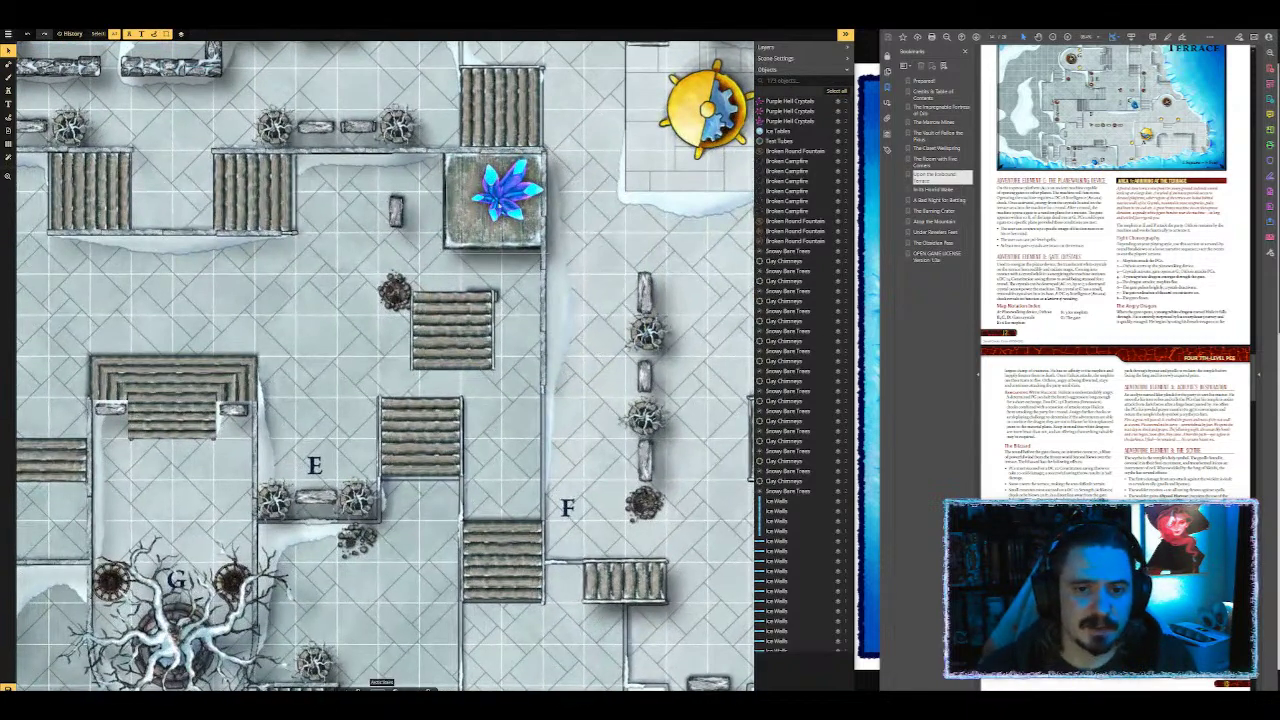
Step: Select the large blue crystal and its square stone platform together and raise them to layer 4, above the ice walls
{"action": "left_click", "coordinate": [501, 204]}
{"action": "left_click", "coordinate": [502, 188]}
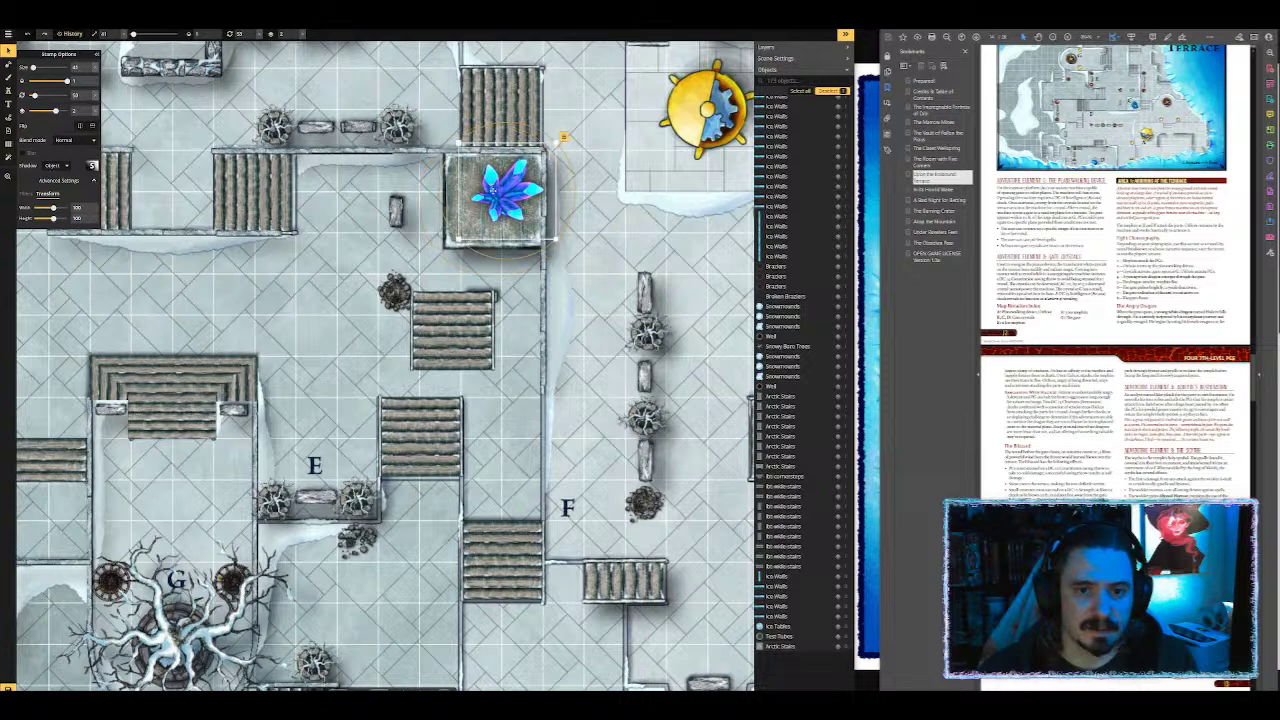
{"action": "left_click", "coordinate": [480, 222], "text": "shift"}
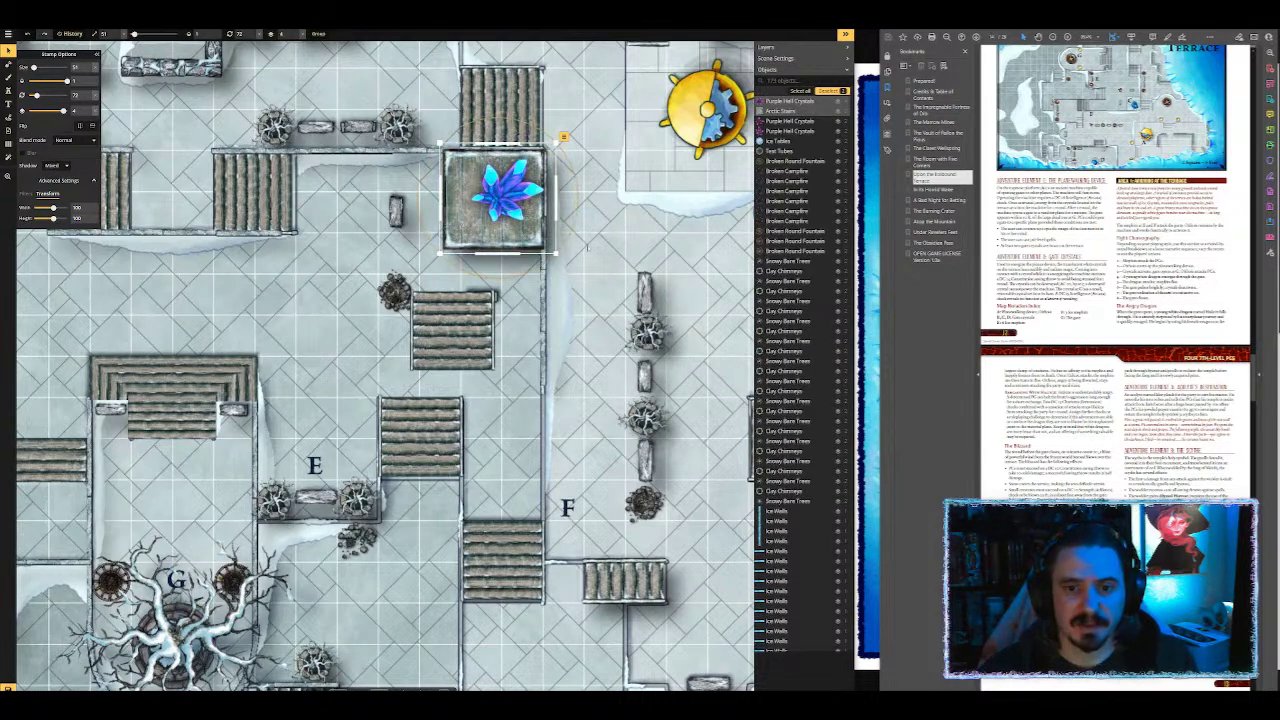
{"action": "key", "text": "Escape"}
{"action": "scroll", "coordinate": [595, 380], "scroll_direction": "down", "scroll_amount": 2}
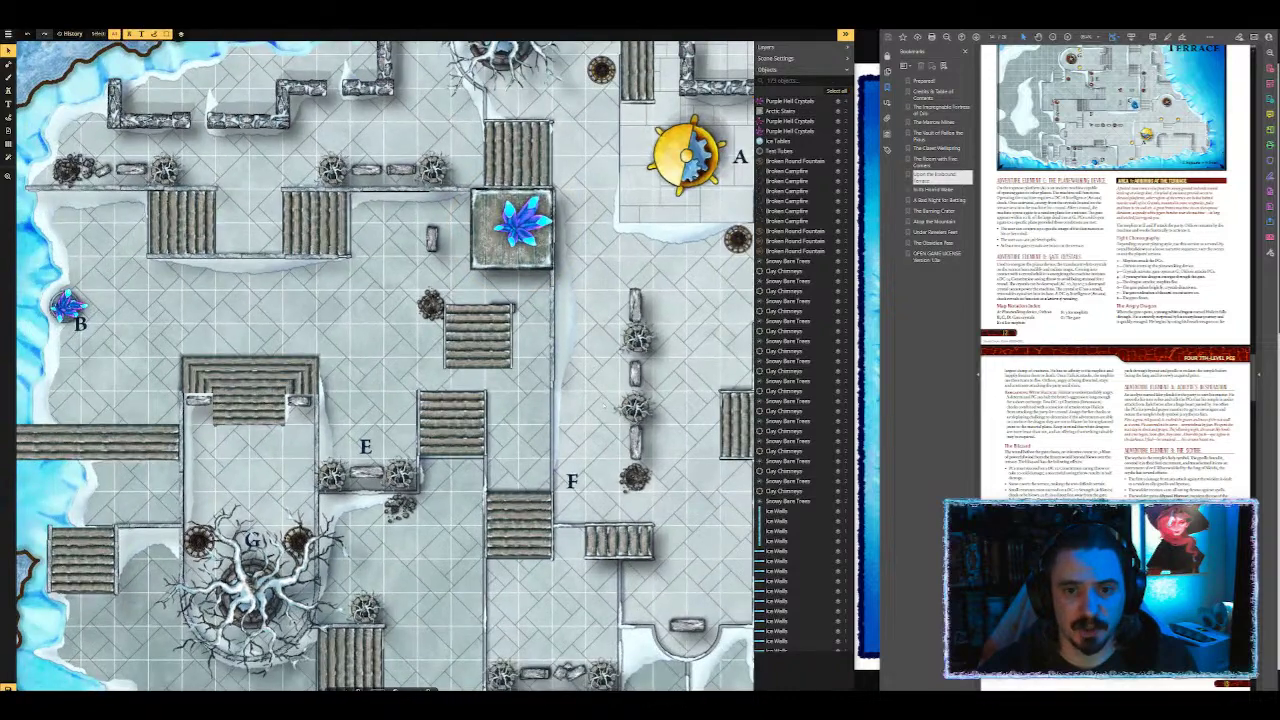
Step: Paste another four-piece ice wall, rotate it to 0 degrees and place it along the platform edge just west of F
{"action": "scroll", "coordinate": [692, 215], "scroll_direction": "down", "scroll_amount": 3}
{"action": "left_click", "coordinate": [620, 266]}
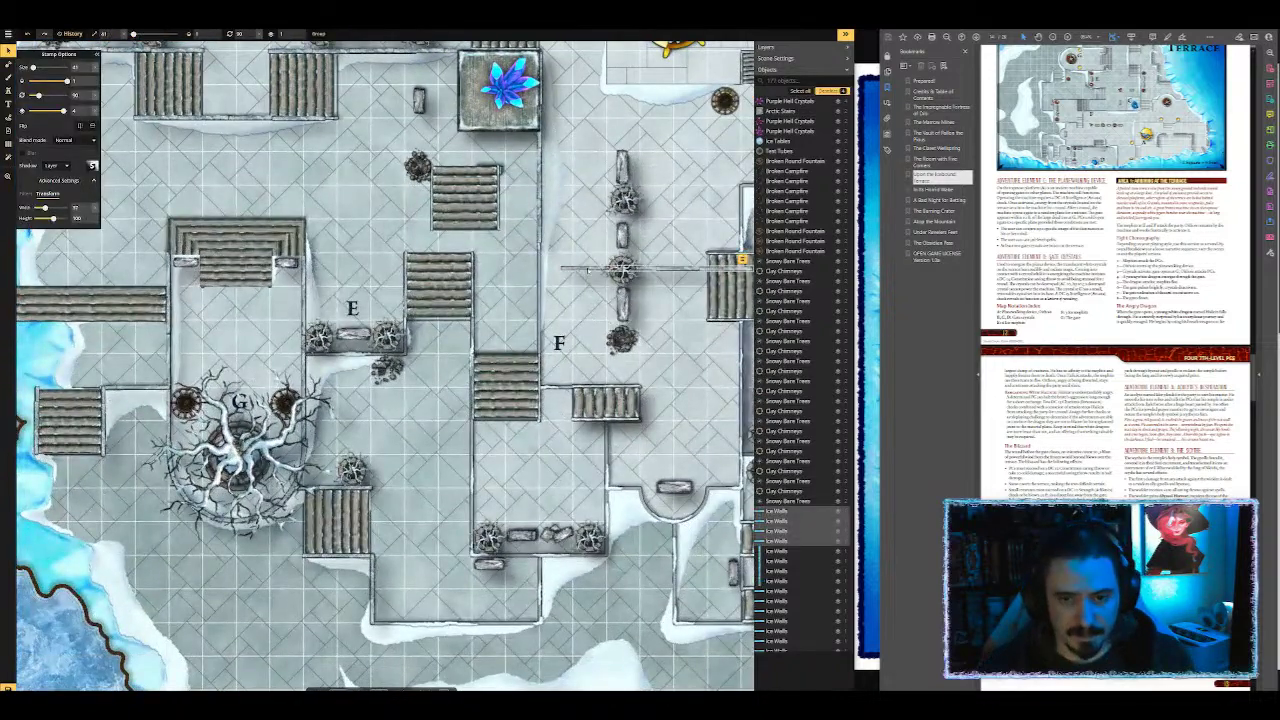
{"action": "left_click_drag", "start_coordinate": [589, 197], "coordinate": [568, 346]}
{"action": "left_click_drag", "start_coordinate": [666, 260], "coordinate": [542, 319]}
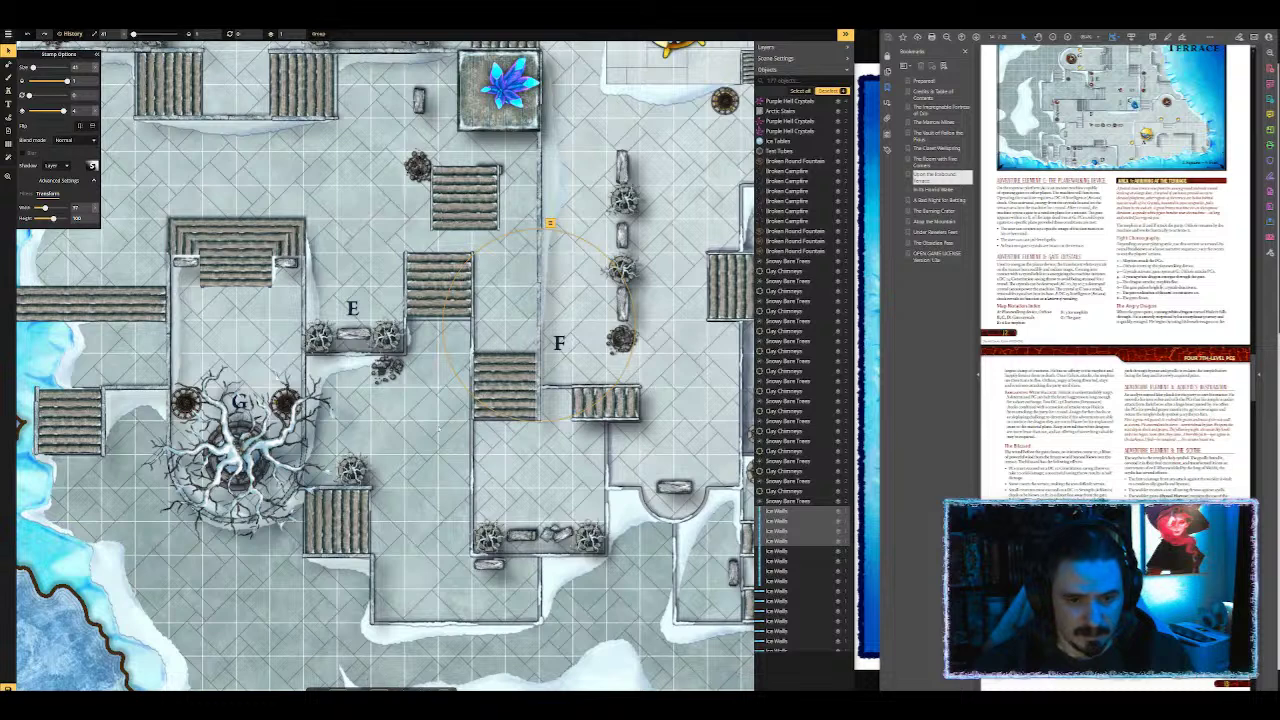
Step: Place two more vertical ice wall copies along the east and west sides of the stairs east of E
{"action": "key", "text": "ctrl+v"}
{"action": "left_click_drag", "start_coordinate": [432, 402], "coordinate": [471, 297]}
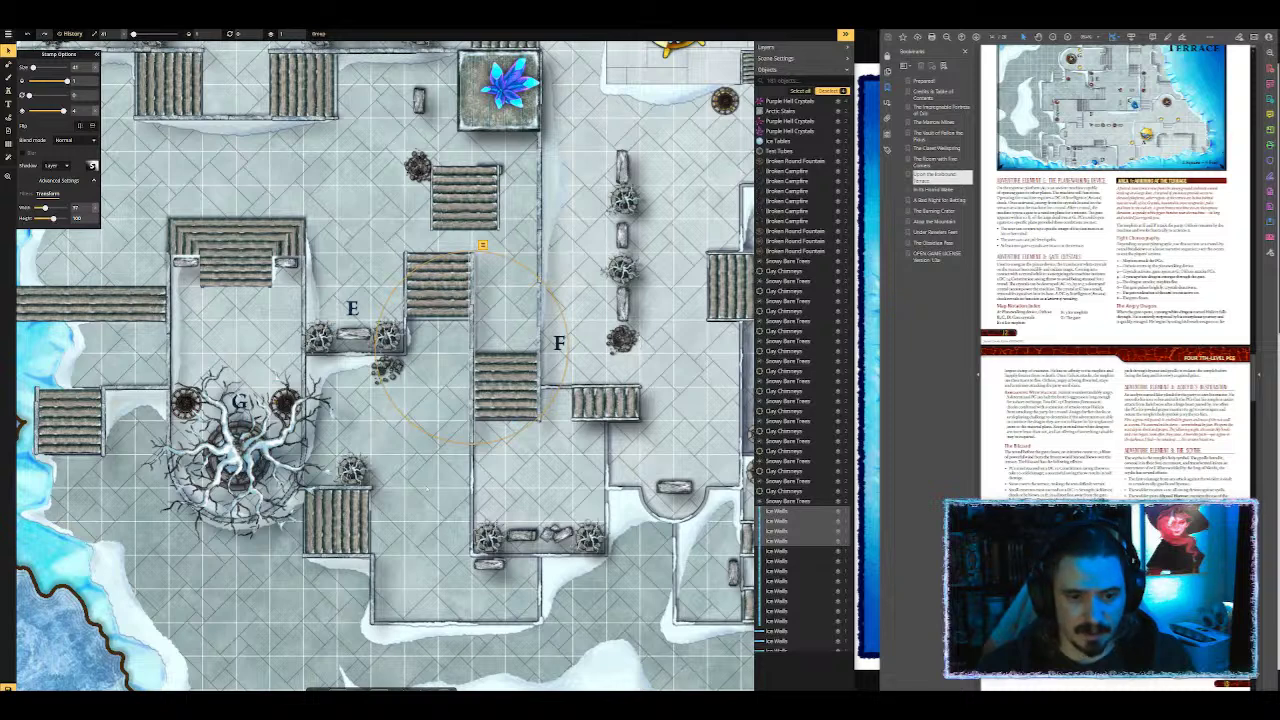
{"action": "left_click", "coordinate": [427, 489]}
{"action": "key", "text": "ctrl+v"}
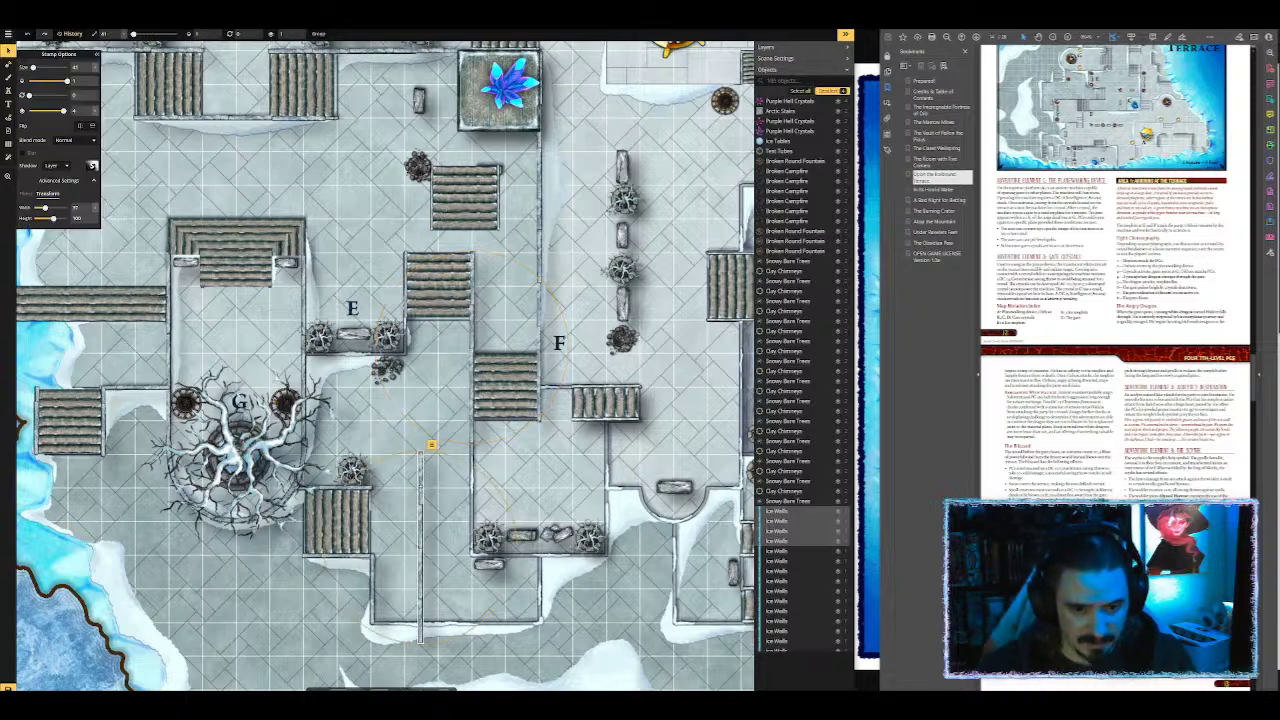
{"action": "left_click_drag", "start_coordinate": [430, 515], "coordinate": [407, 315]}
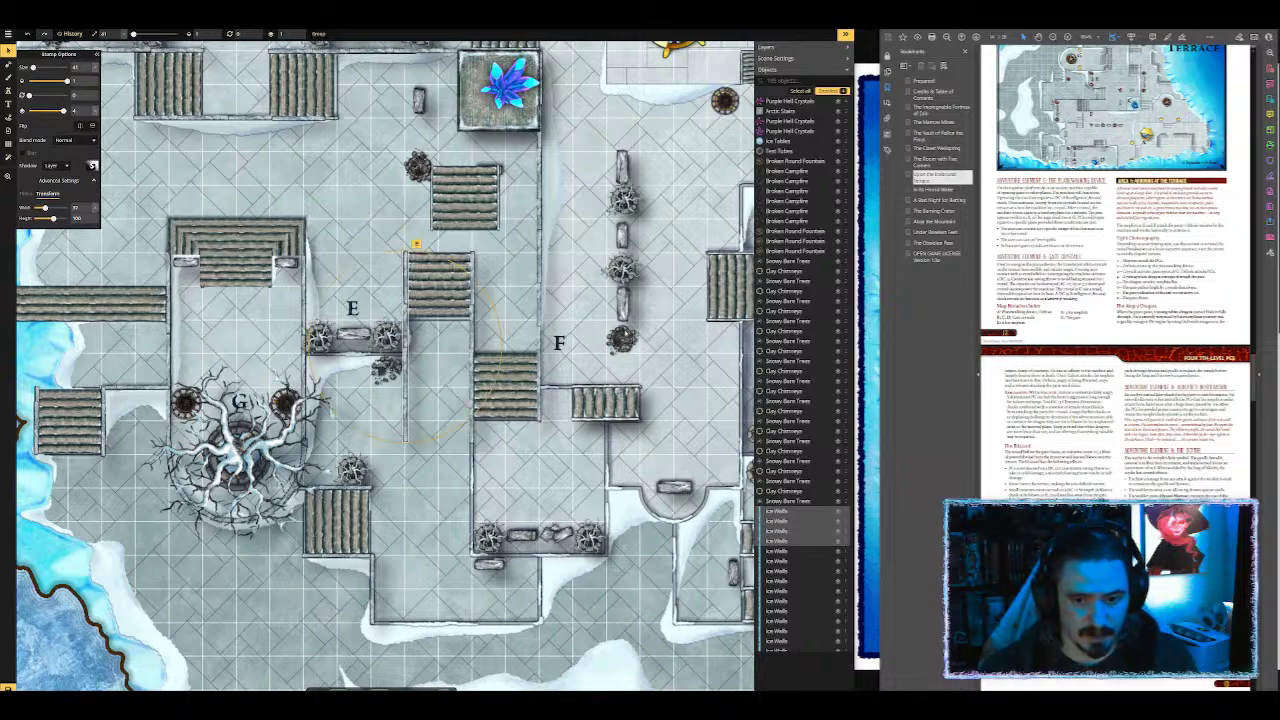
{"action": "key", "text": "Escape"}
{"action": "scroll", "coordinate": [668, 336], "scroll_direction": "down", "scroll_amount": 3}
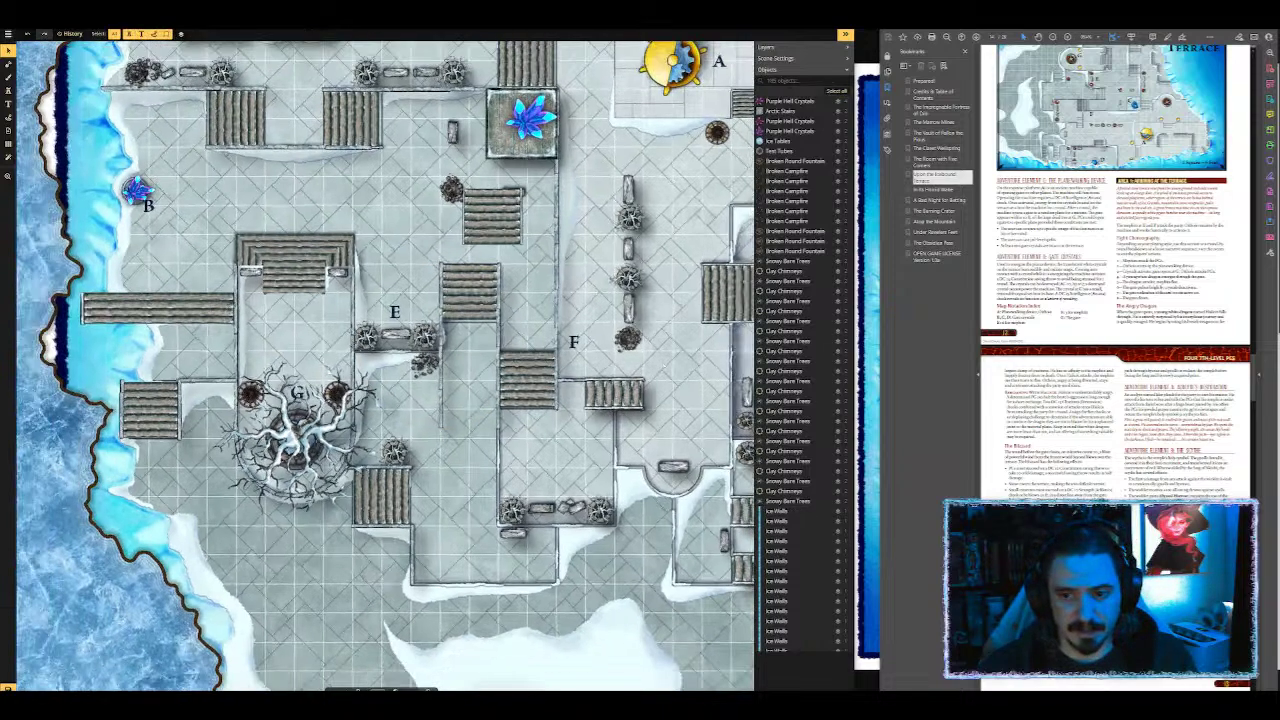
Step: Paste a vertical ice wall beside the snowy bare tree north of the crystal platform and align it with the terrace edge
{"action": "key", "text": "space"}
{"action": "left_click_drag", "start_coordinate": [668, 336], "coordinate": [561, 566]}
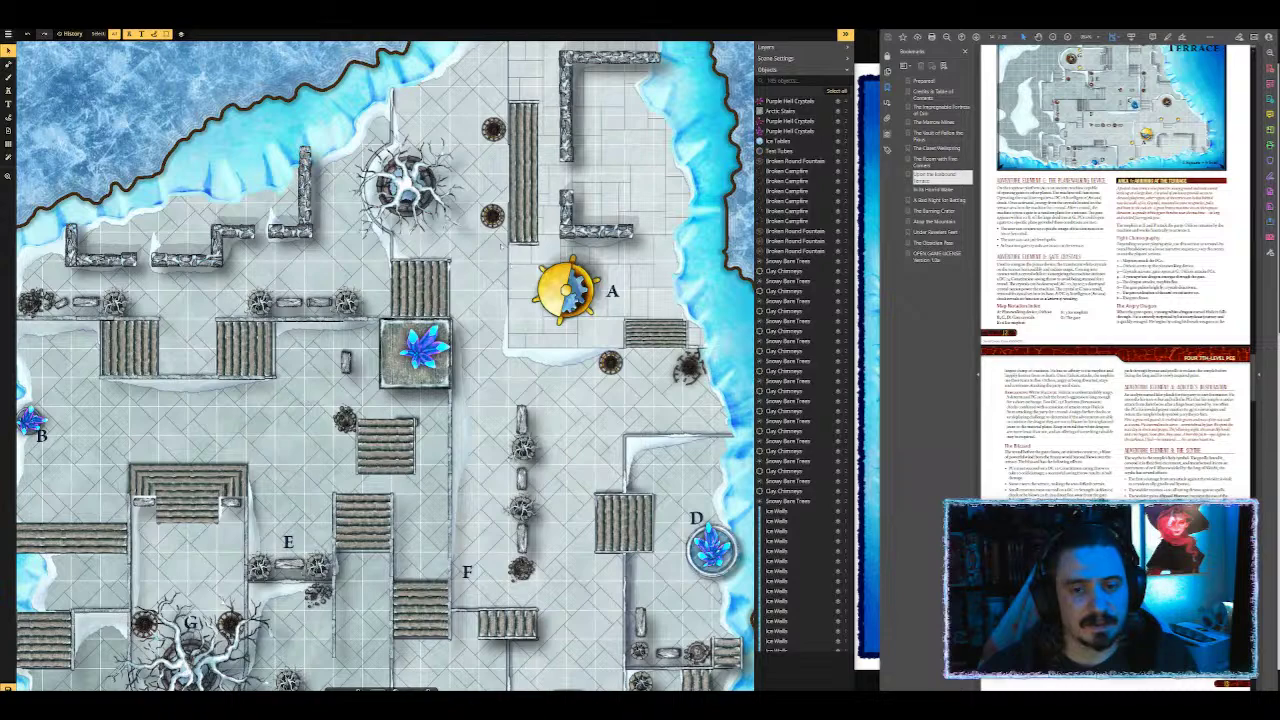
{"action": "key", "text": "space"}
{"action": "left_click_drag", "start_coordinate": [511, 210], "coordinate": [534, 328]}
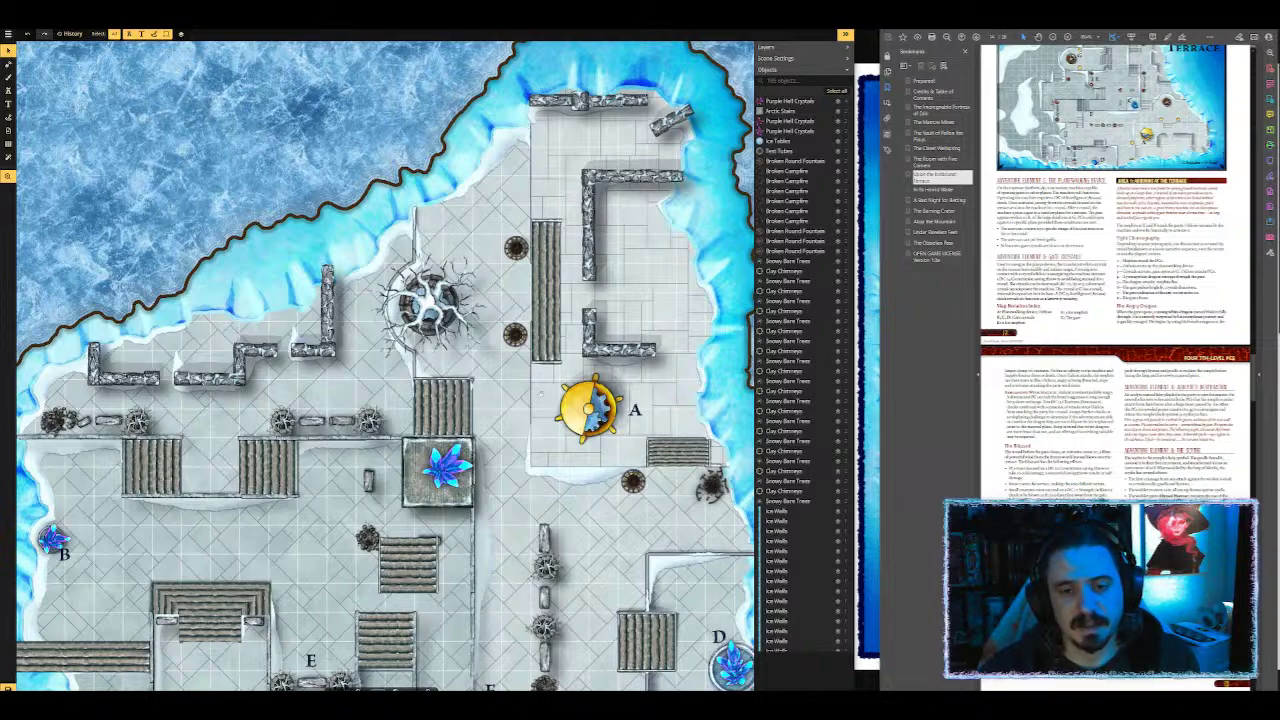
{"action": "left_click_drag", "start_coordinate": [532, 497], "coordinate": [599, 445]}
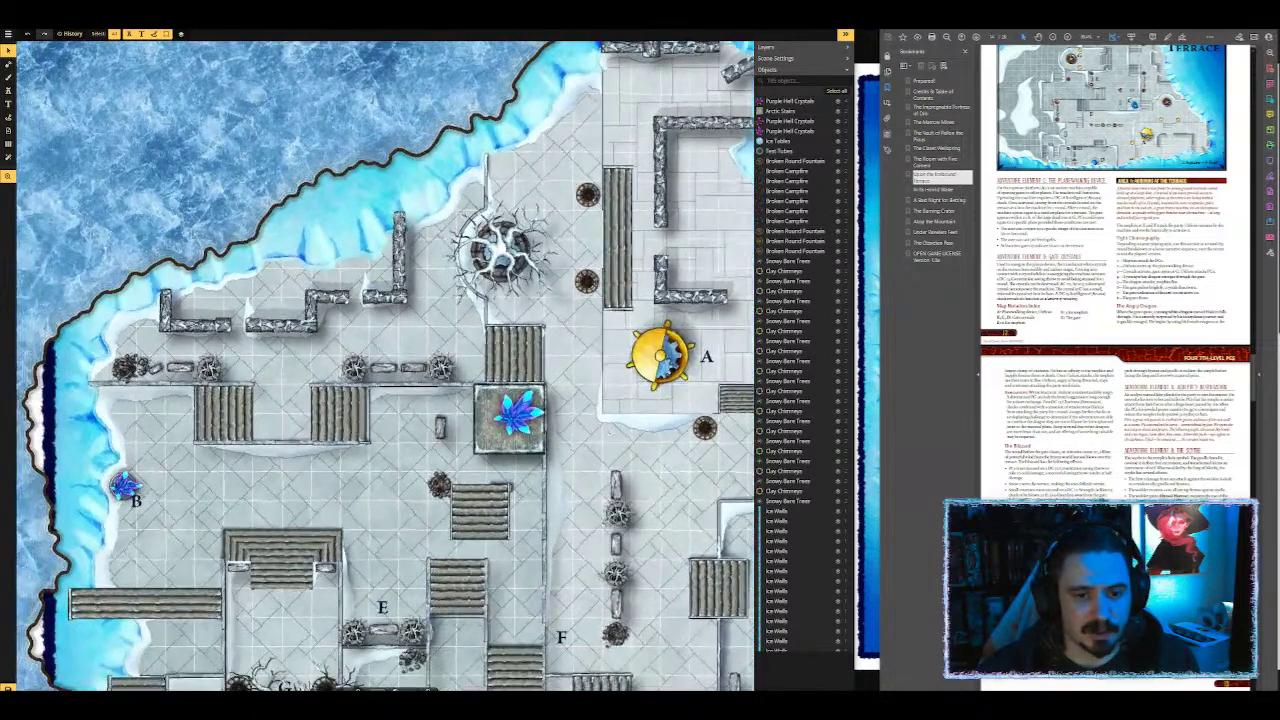
{"action": "scroll", "coordinate": [548, 382], "scroll_direction": "up", "scroll_amount": 4}
{"action": "left_click", "coordinate": [538, 248]}
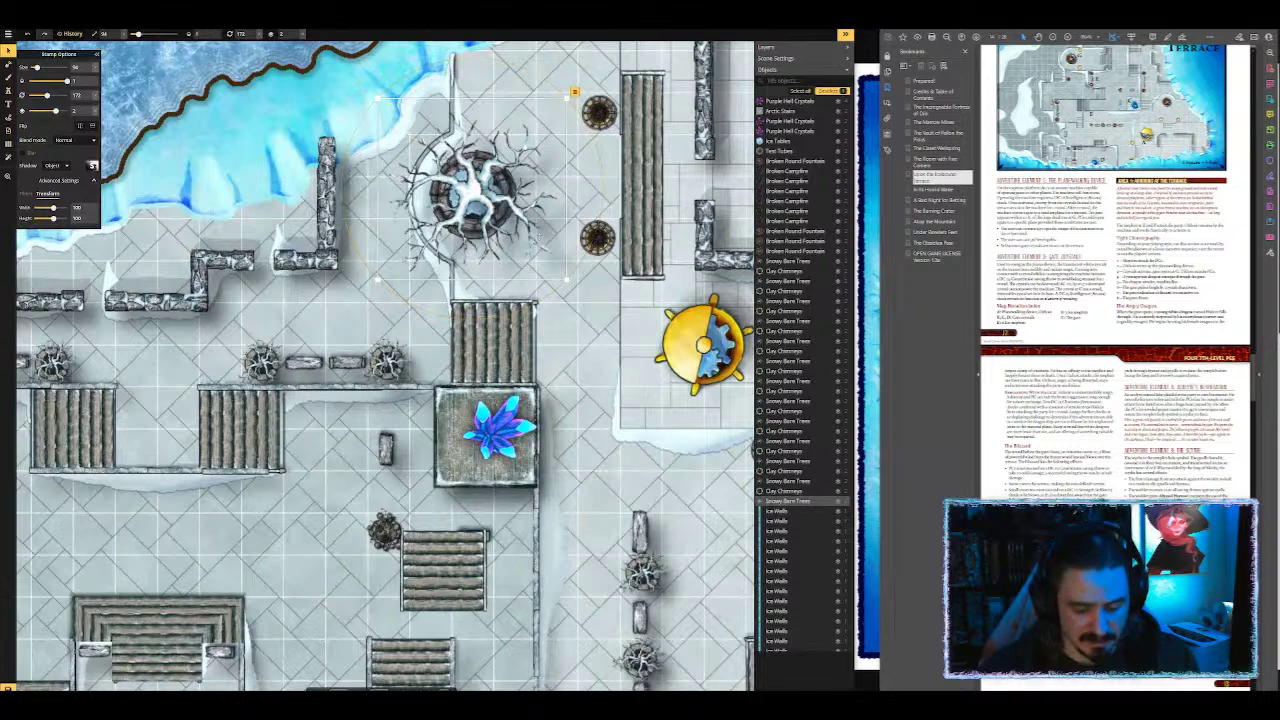
{"action": "key", "text": "ctrl+v"}
{"action": "left_click_drag", "start_coordinate": [541, 238], "coordinate": [455, 92]}
{"action": "key", "text": "Escape"}
{"action": "left_click", "coordinate": [537, 258]}
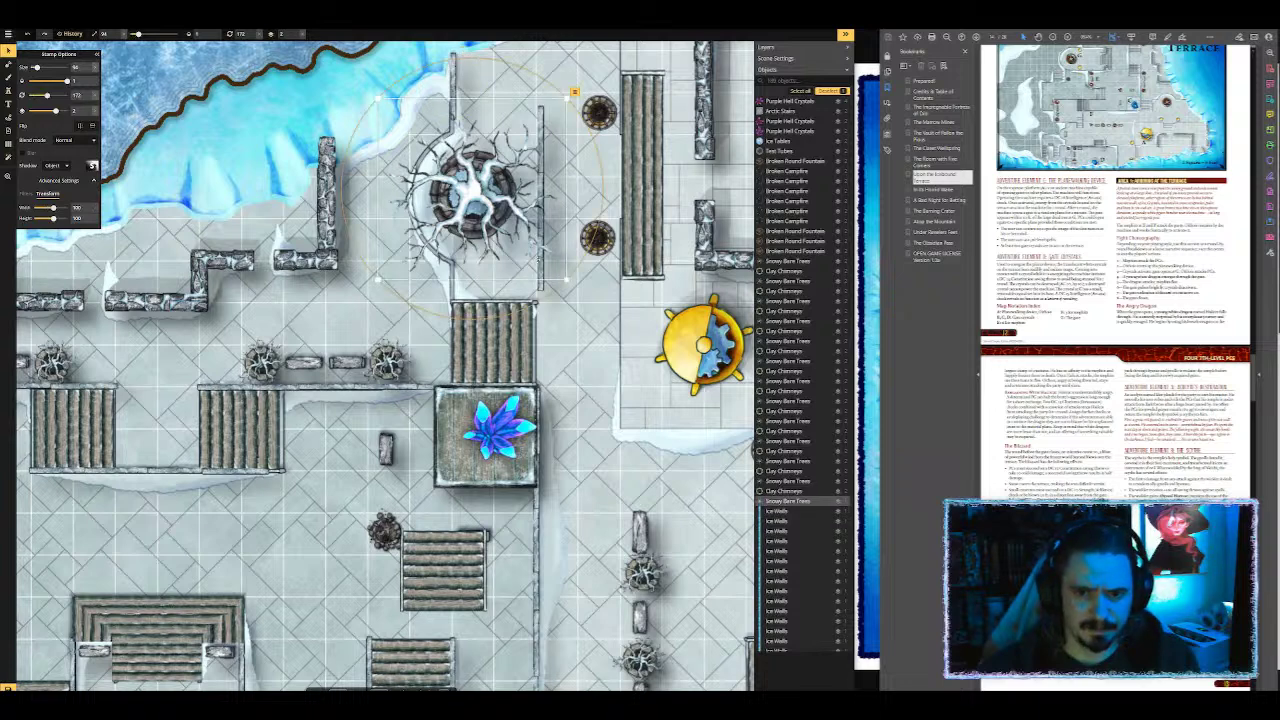
{"action": "left_click", "coordinate": [540, 258]}
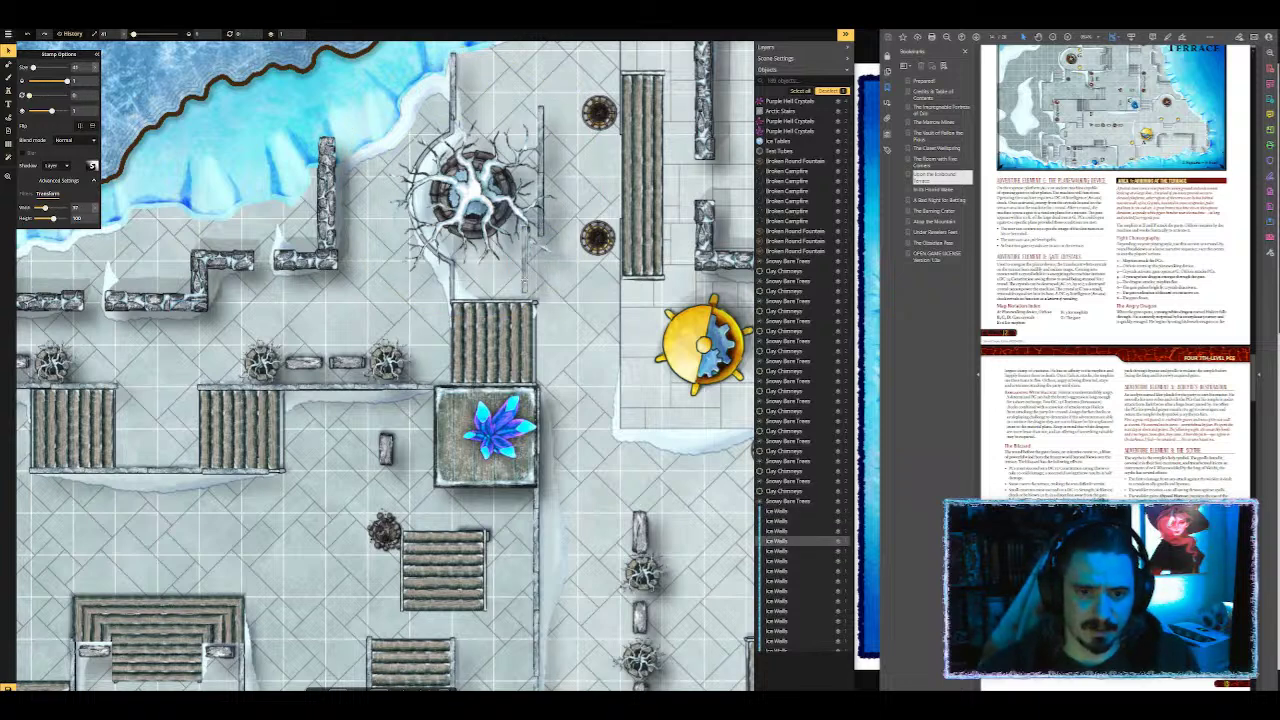
{"action": "left_click_drag", "start_coordinate": [458, 126], "coordinate": [453, 117]}
Step: Delete the two surplus vertical ice wall pieces east of the snowy bare tree
{"action": "left_click", "coordinate": [551, 99]}
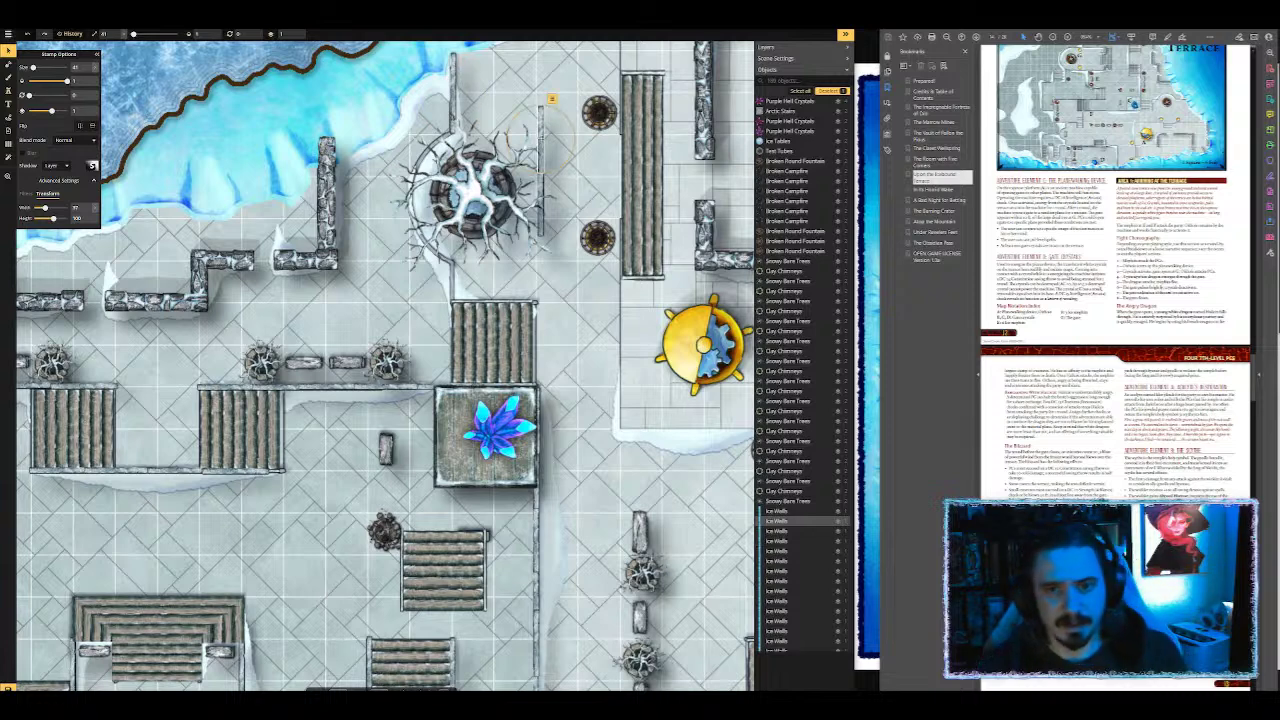
{"action": "key", "text": "Delete"}
{"action": "left_click", "coordinate": [543, 190]}
{"action": "key", "text": "Delete"}
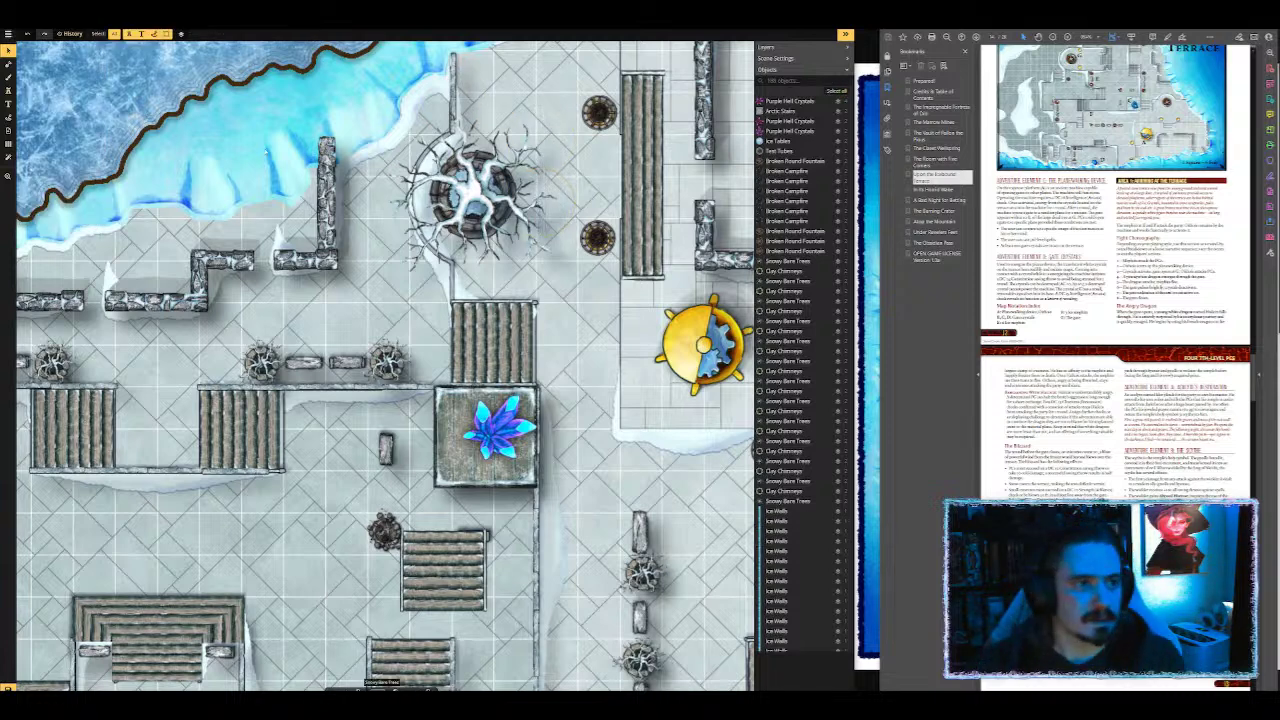
Step: Set the curved ice wall stamp's width to 37 and place a rotated piece on the northwest side of the snowy tree
{"action": "left_click", "coordinate": [8, 91]}
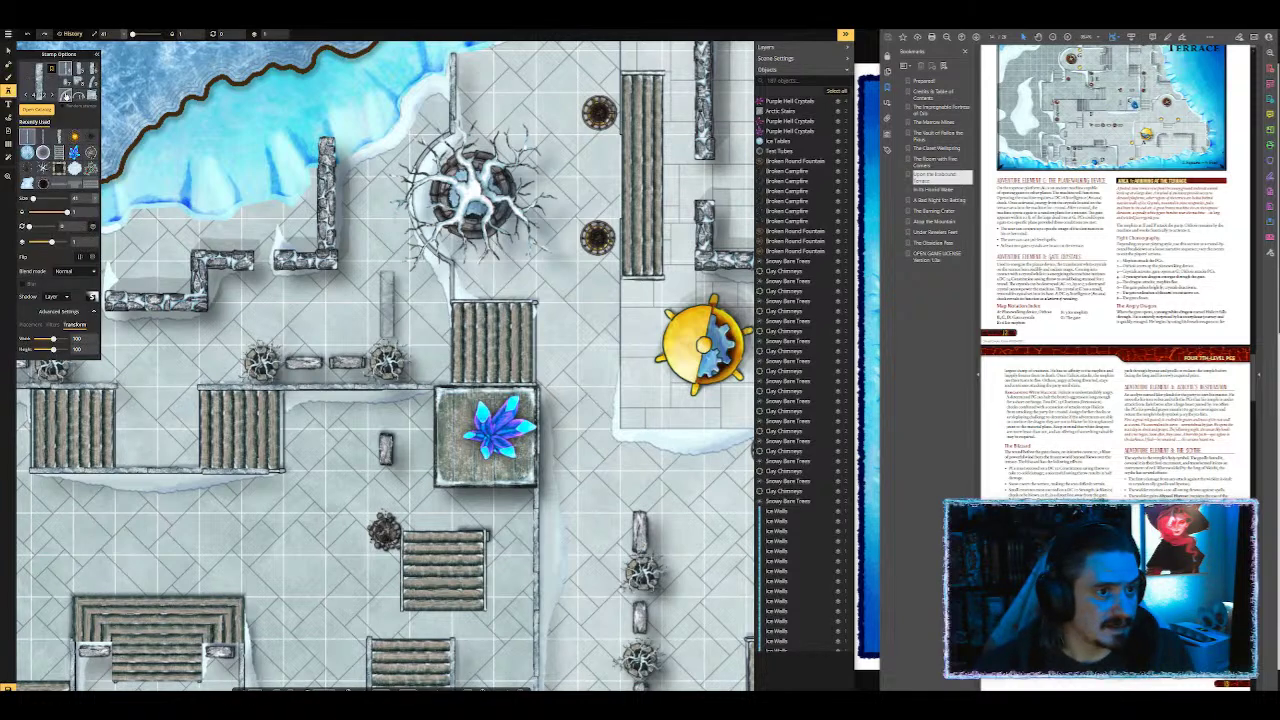
{"action": "left_click", "coordinate": [76, 337]}
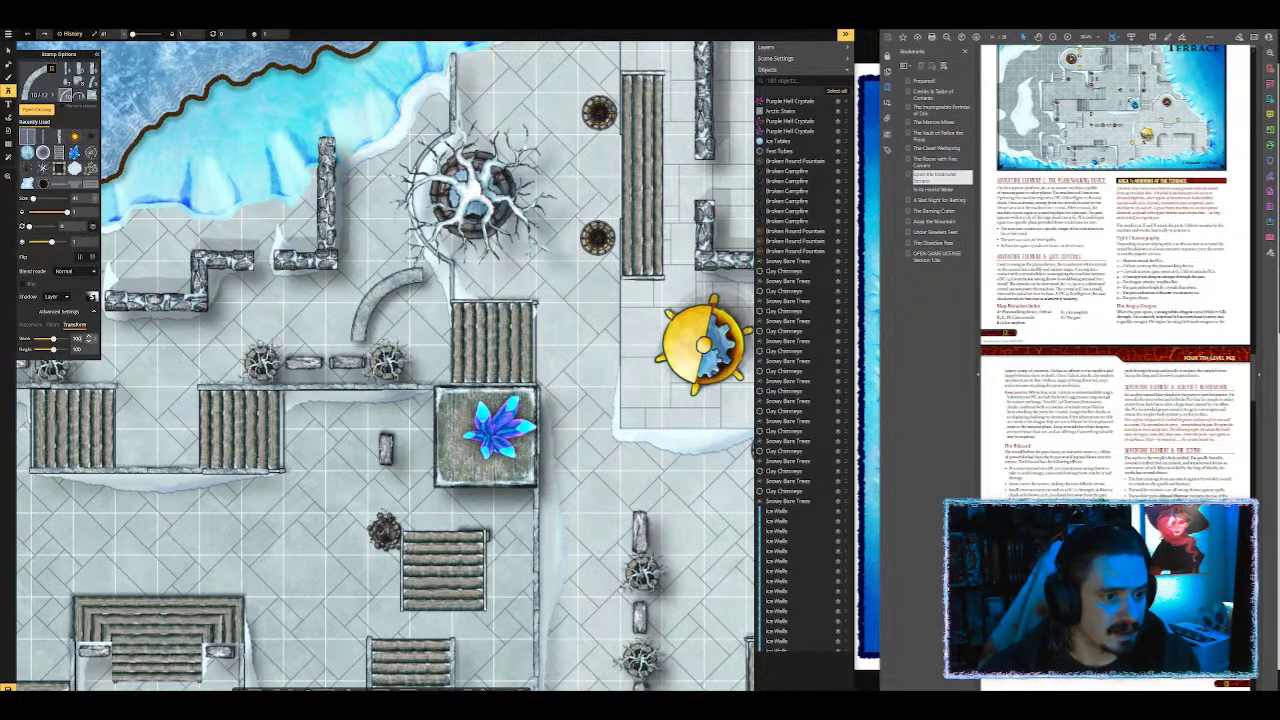
{"action": "type", "text": "37"}
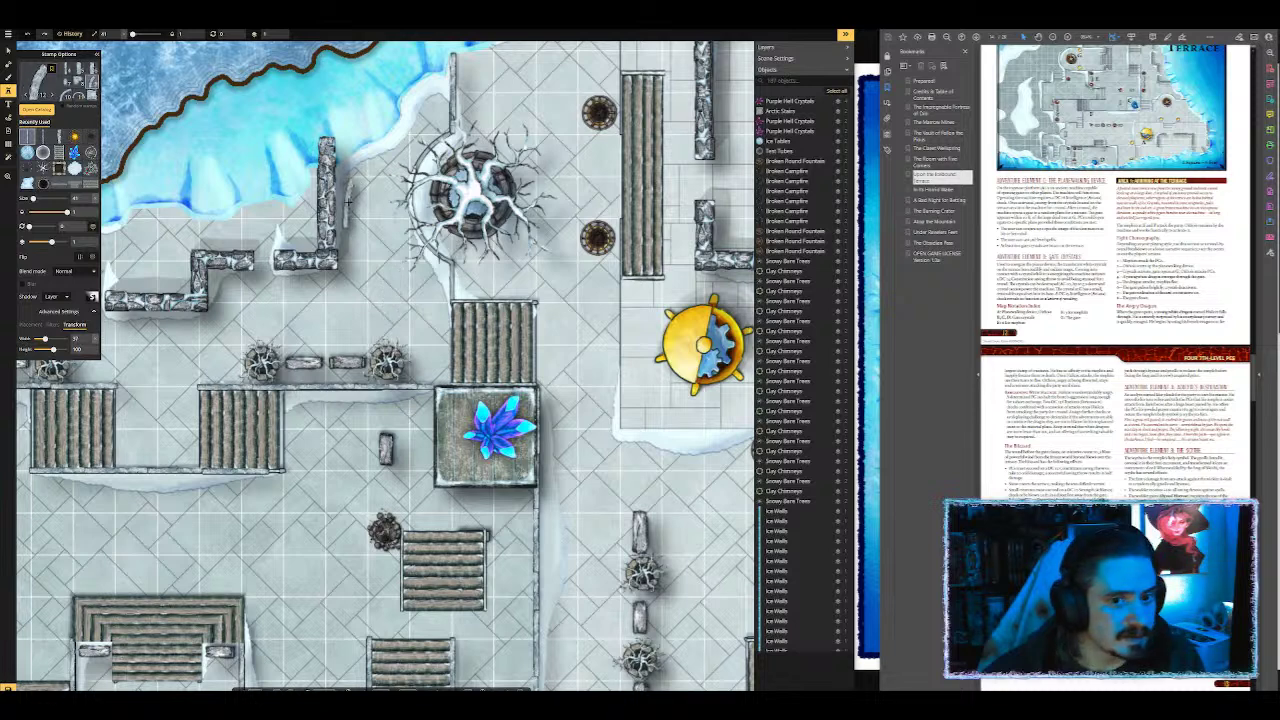
{"action": "left_click", "coordinate": [434, 159]}
{"action": "scroll", "coordinate": [434, 159], "scroll_direction": "up", "scroll_amount": 6}
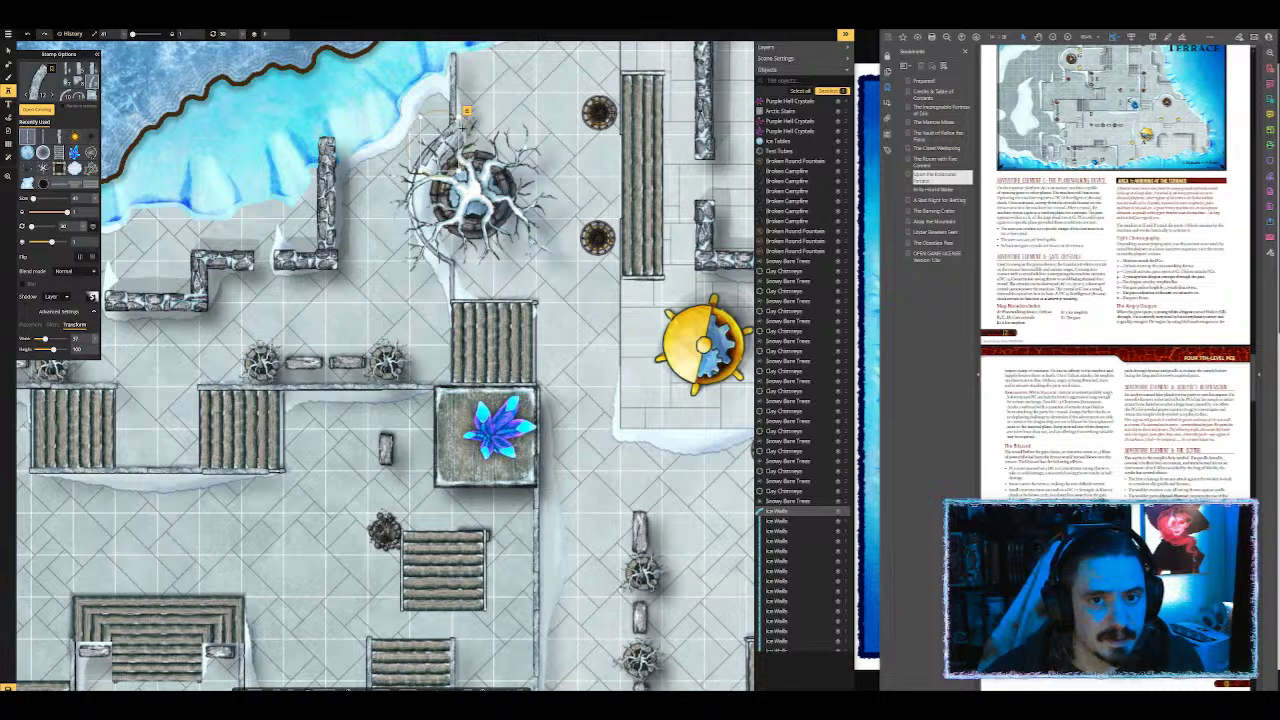
Step: Continue the curved ice wall along the tree's west side with another rotated piece and reduce the stamp size to 37
{"action": "scroll", "coordinate": [460, 131], "scroll_direction": "up", "scroll_amount": 1}
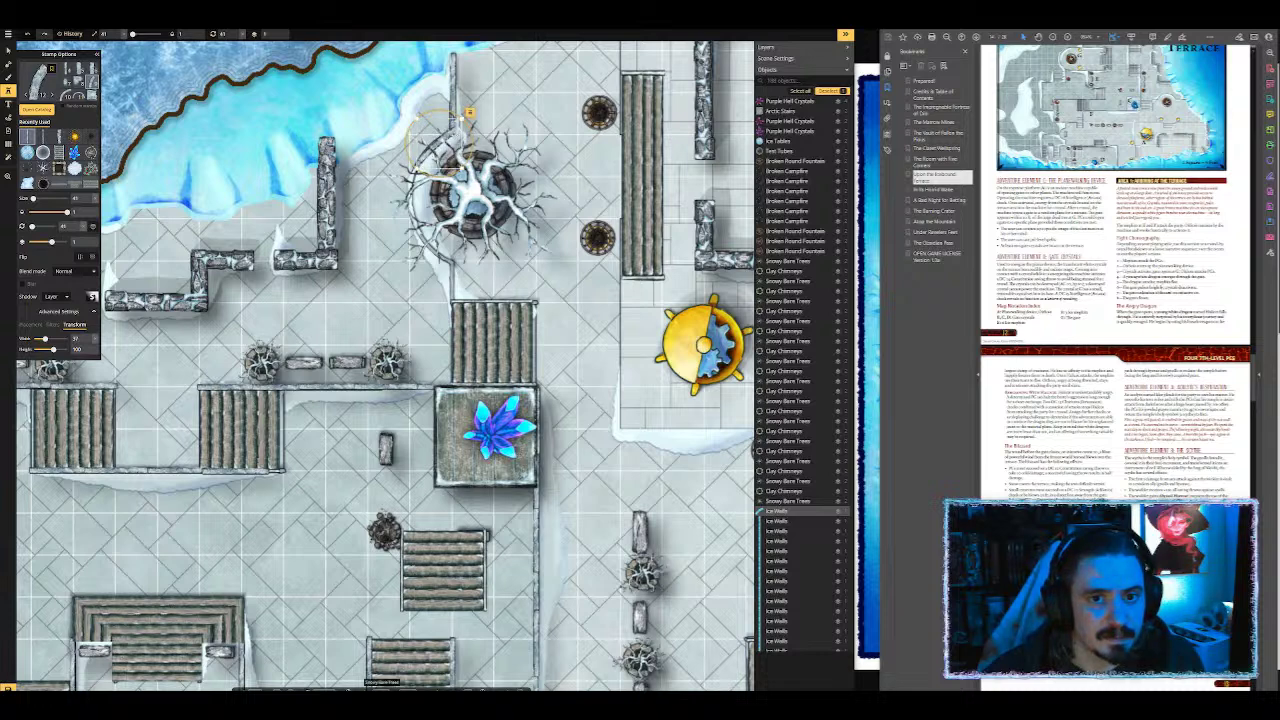
{"action": "scroll", "coordinate": [449, 157], "scroll_direction": "down", "scroll_amount": 7}
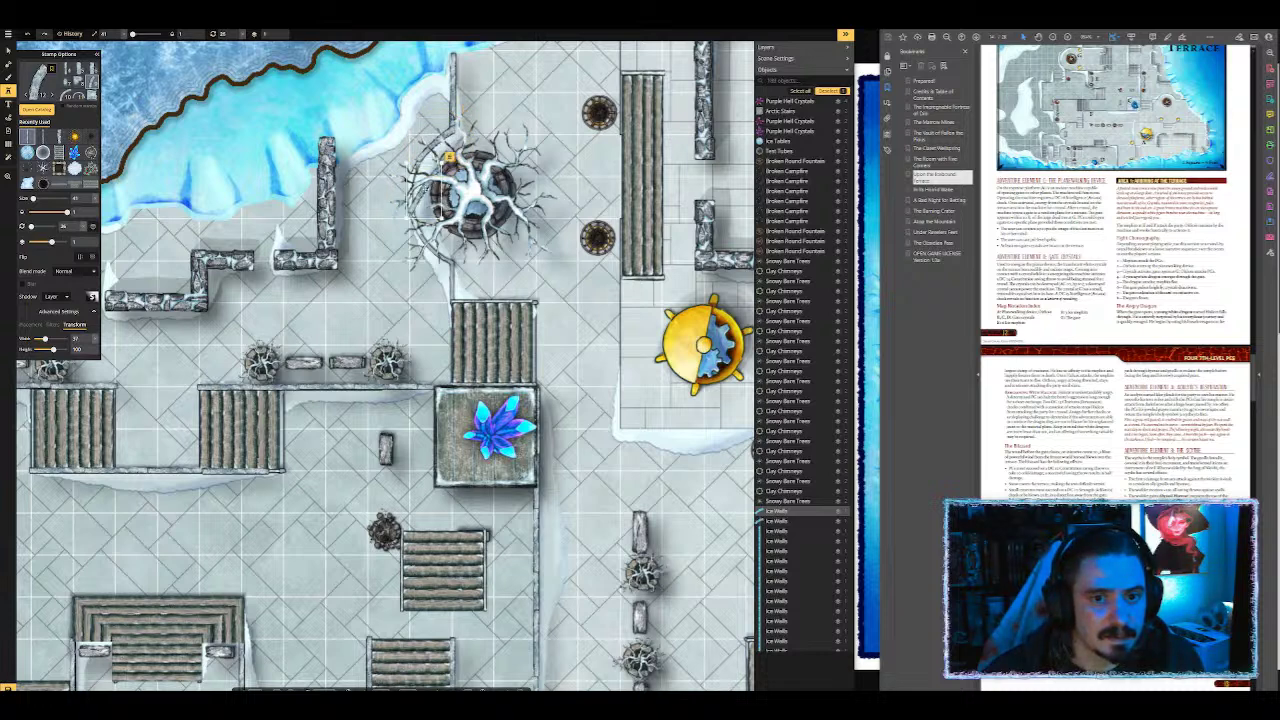
{"action": "scroll", "coordinate": [449, 157], "scroll_direction": "down", "scroll_amount": 3}
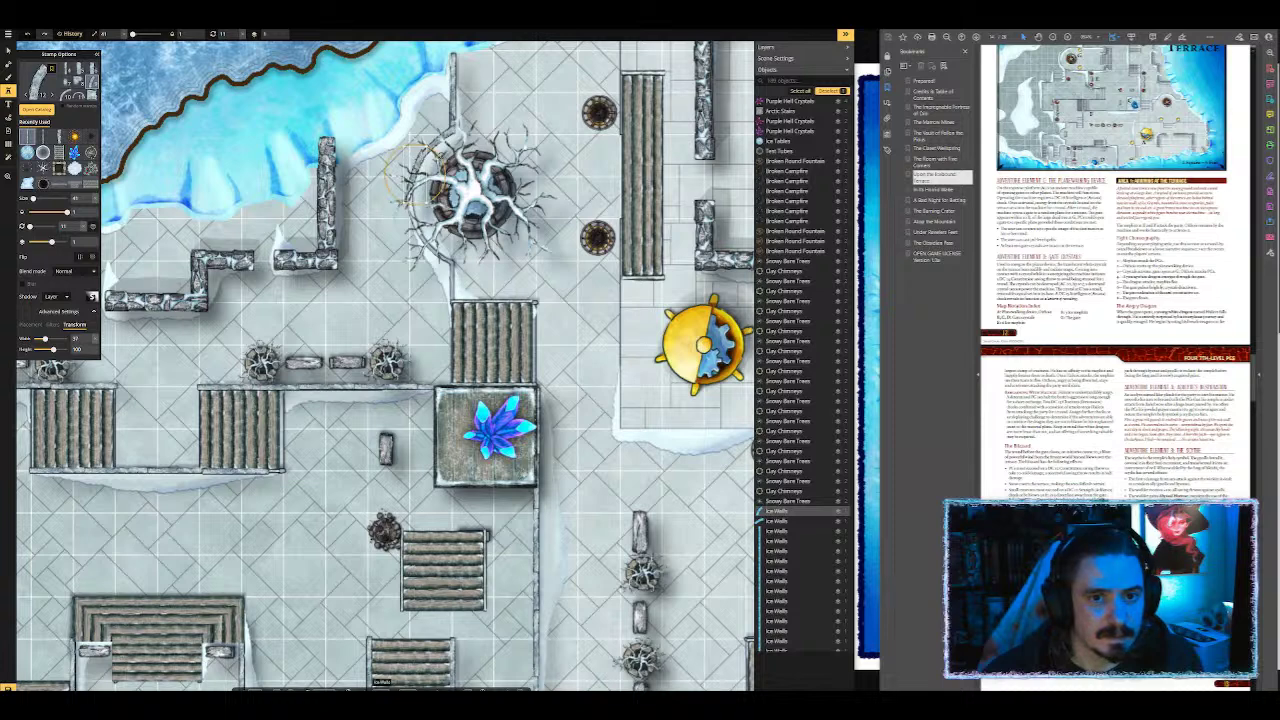
{"action": "scroll", "coordinate": [449, 157], "scroll_direction": "up", "scroll_amount": 1}
{"action": "left_click", "coordinate": [435, 142]}
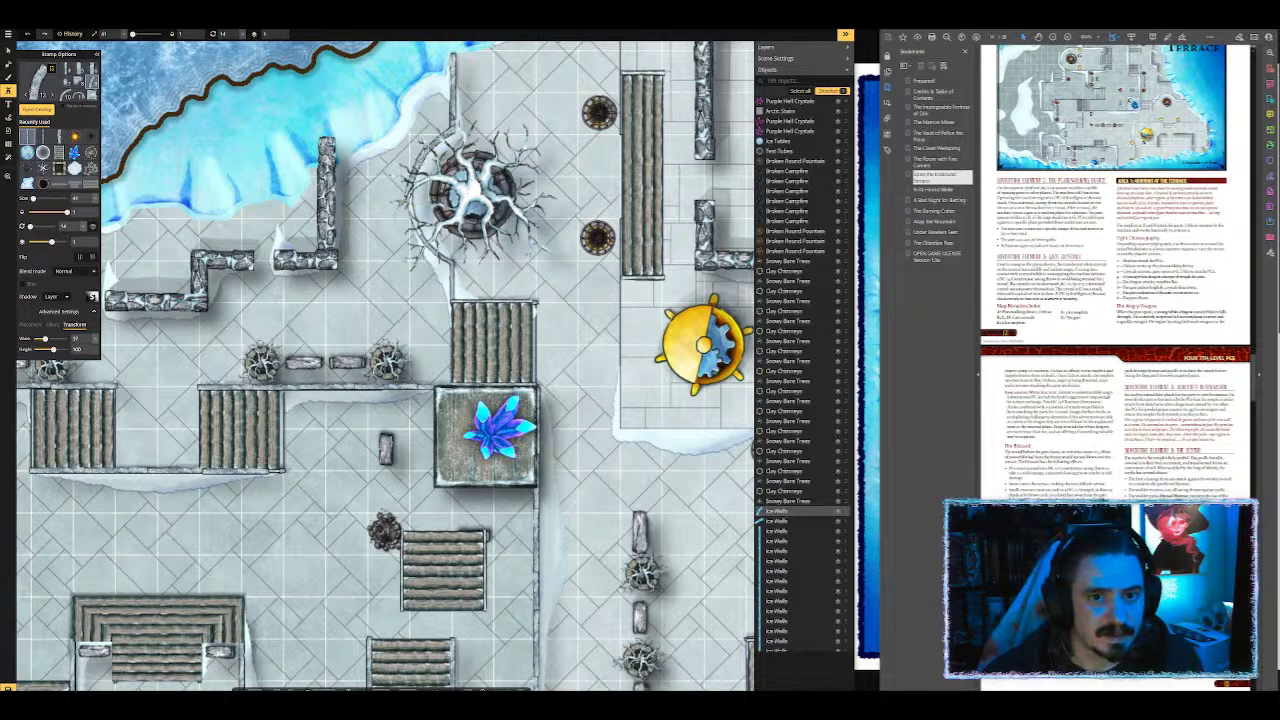
{"action": "left_click_drag", "start_coordinate": [436, 139], "coordinate": [434, 143]}
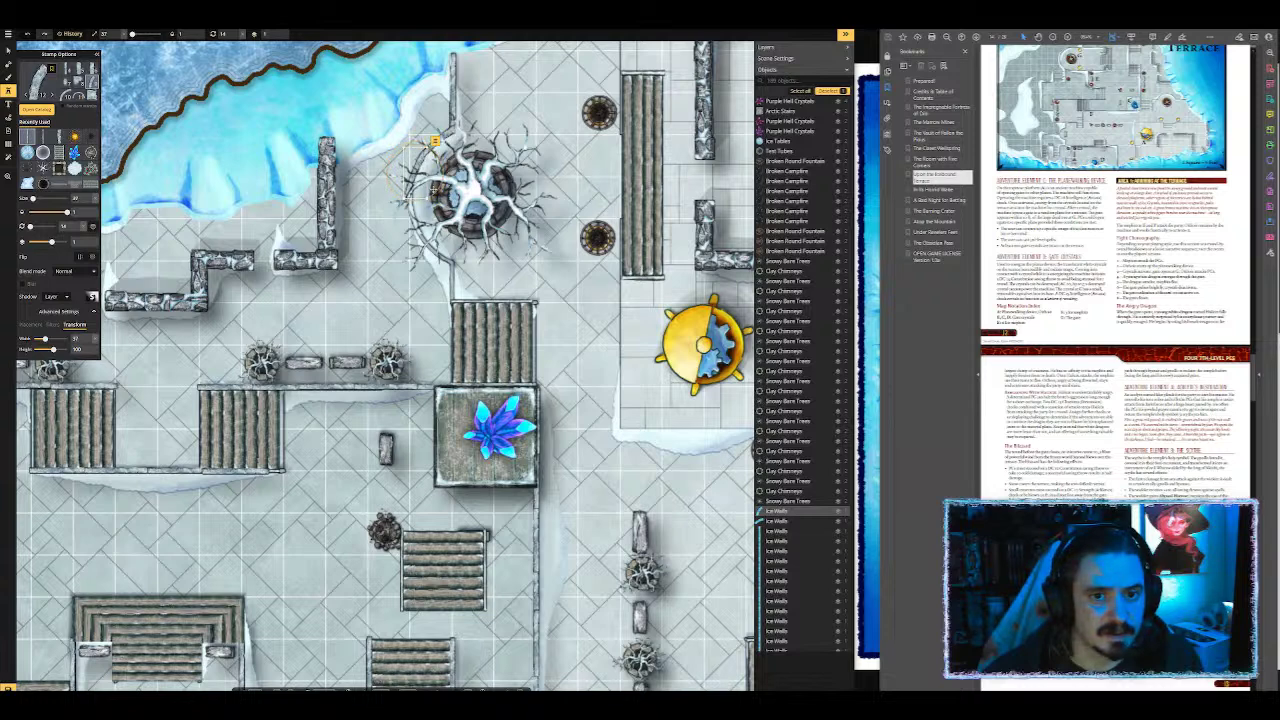
Step: Place further curved ice wall pieces, rotated to follow the ring, around the southwest side of the snowy tree
{"action": "scroll", "coordinate": [434, 198], "scroll_direction": "down", "scroll_amount": 6}
{"action": "left_click", "coordinate": [426, 218]}
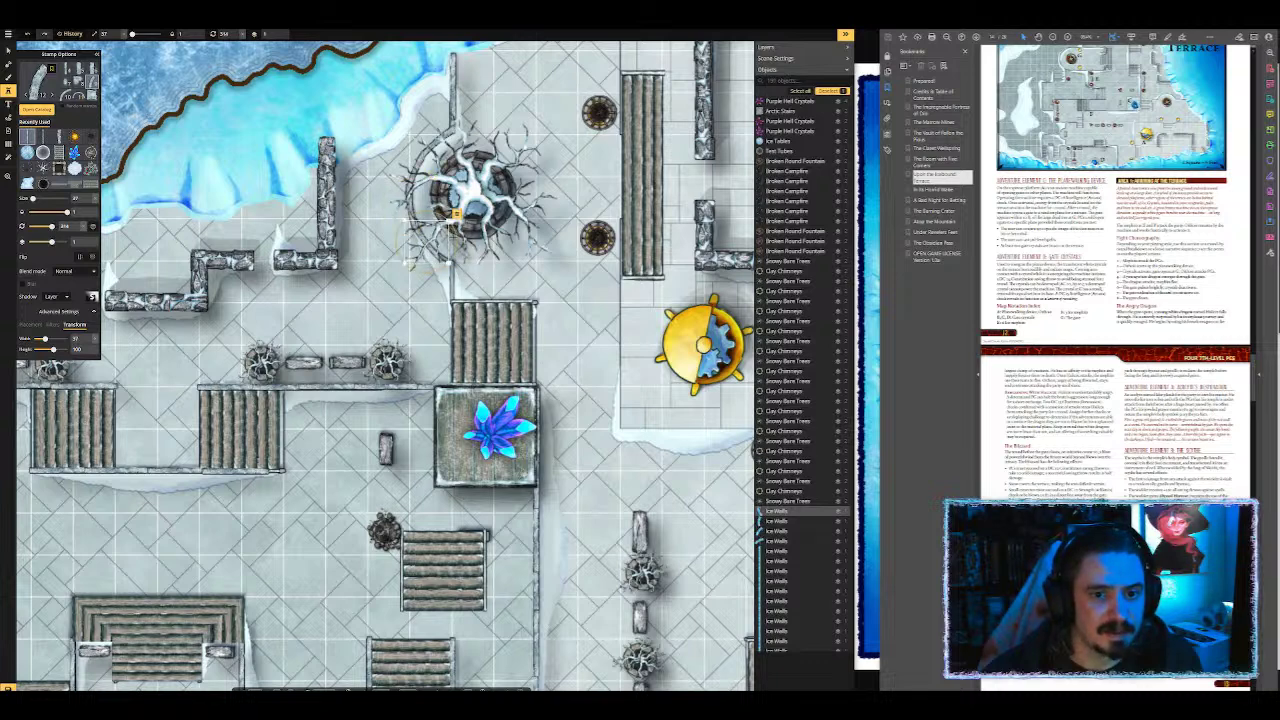
{"action": "scroll", "coordinate": [482, 210], "scroll_direction": "up", "scroll_amount": 1}
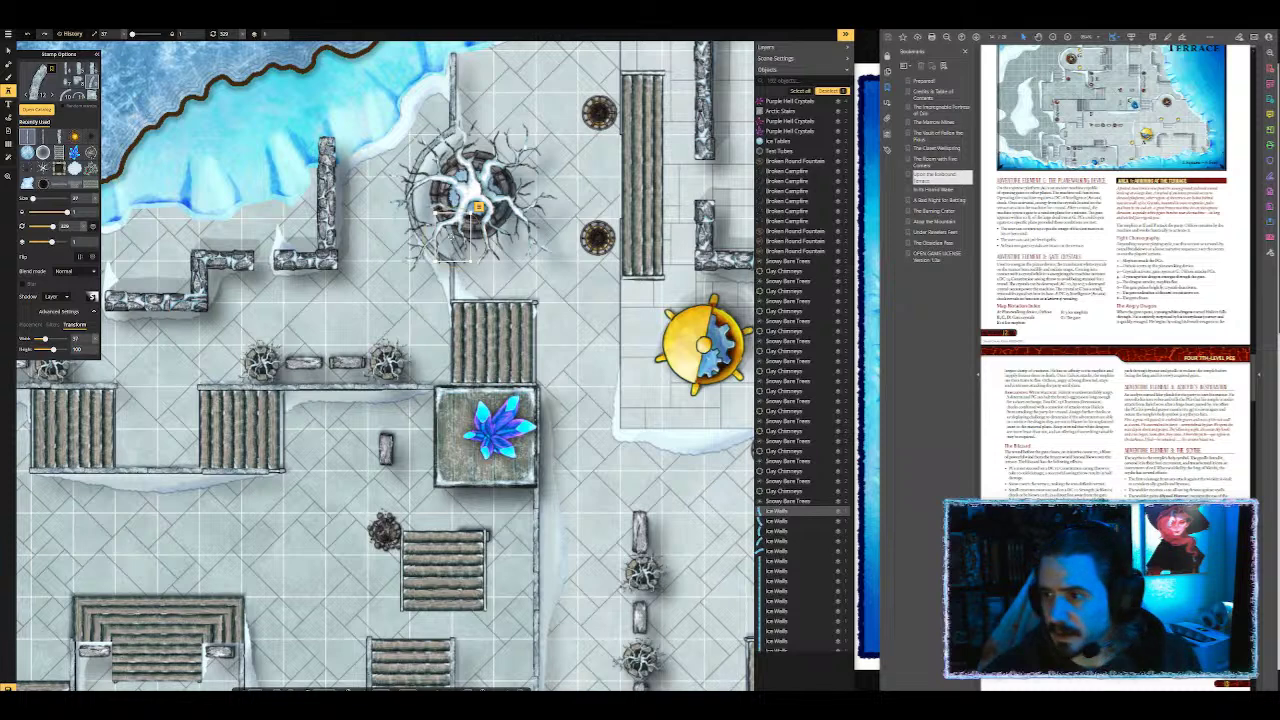
{"action": "scroll", "coordinate": [452, 242], "scroll_direction": "down", "scroll_amount": 3}
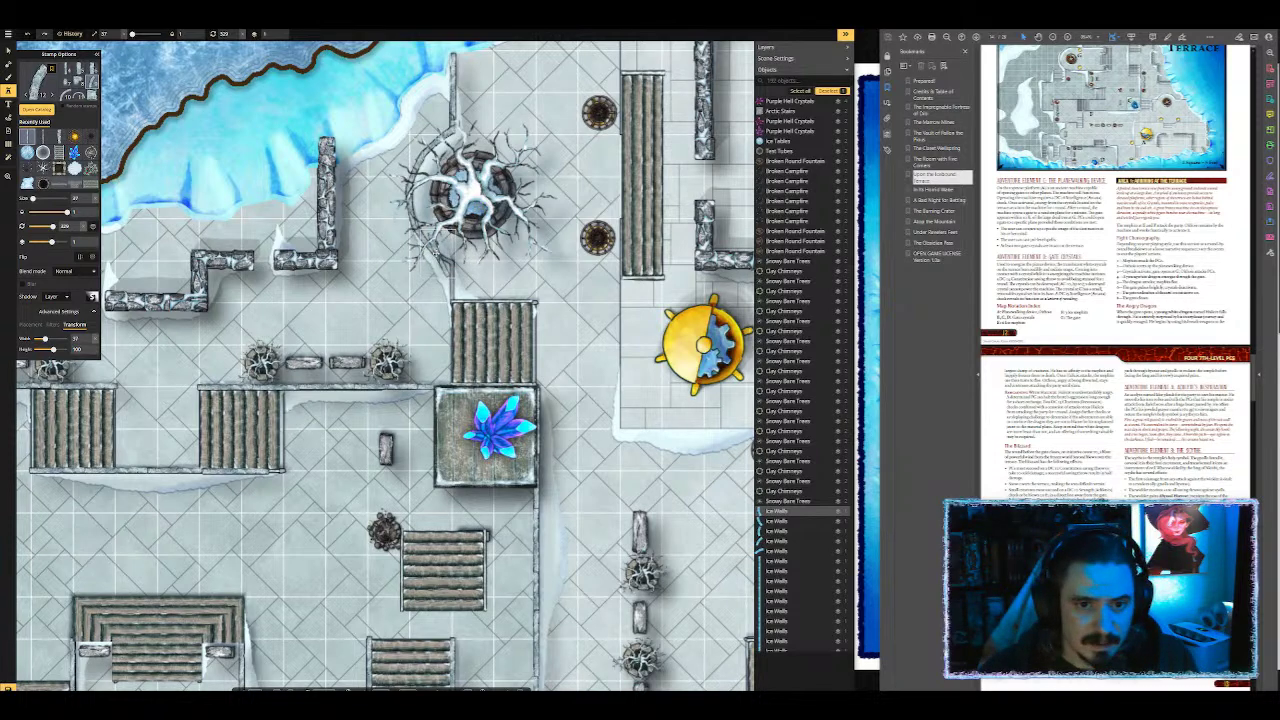
{"action": "scroll", "coordinate": [465, 222], "scroll_direction": "down", "scroll_amount": 3}
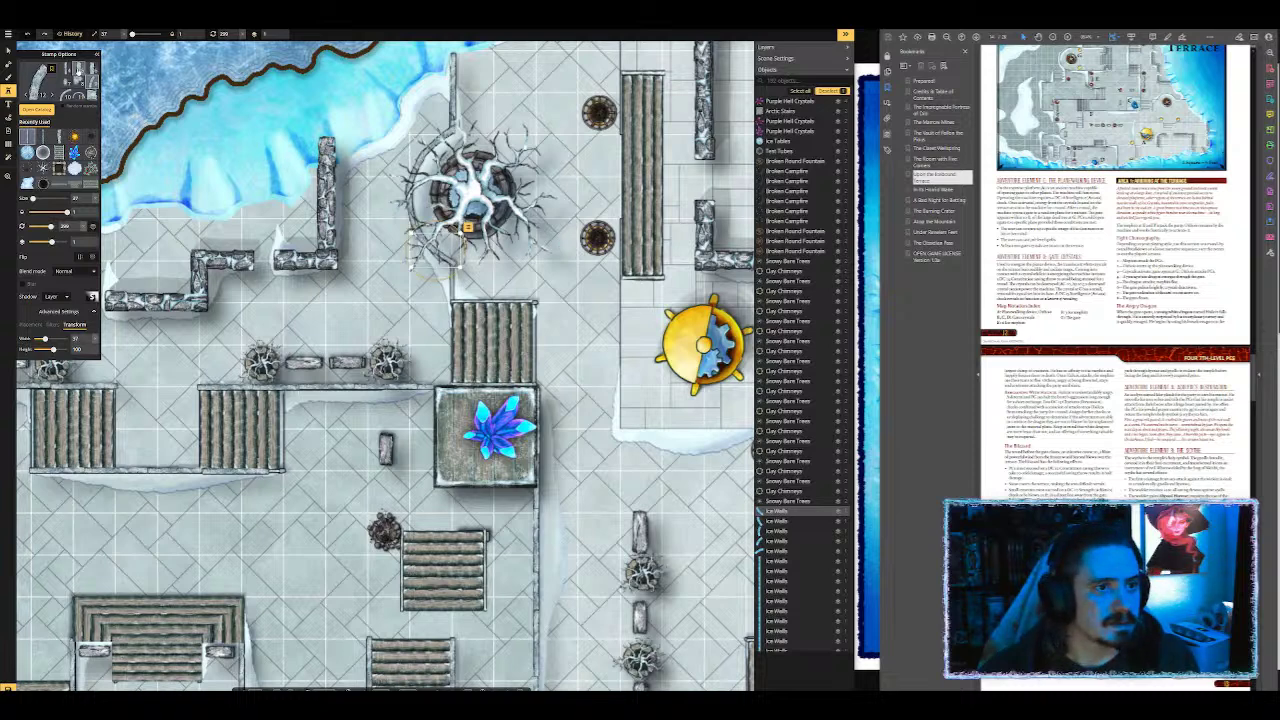
Step: Switch to a straight ice wall piece and connect the curved wall south of the tree to the stairs' northwest corner
{"action": "left_click", "coordinate": [79, 72]}
{"action": "left_click", "coordinate": [94, 70]}
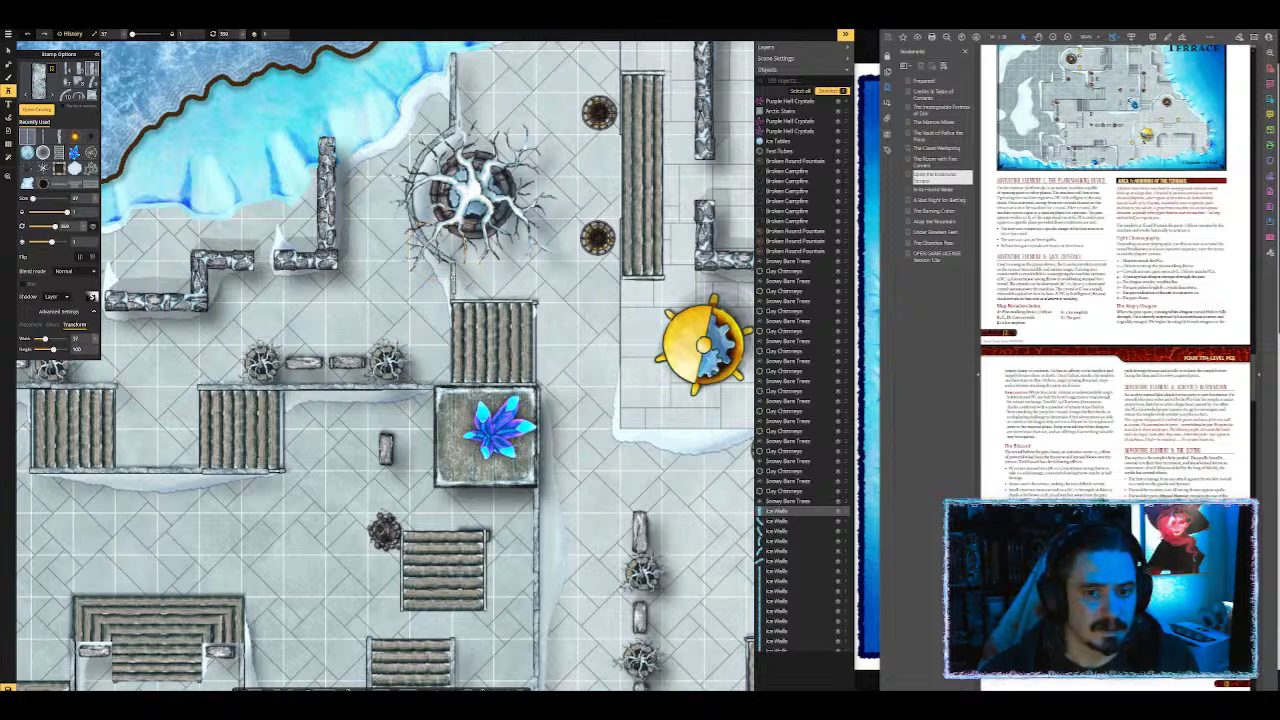
{"action": "left_click", "coordinate": [80, 69]}
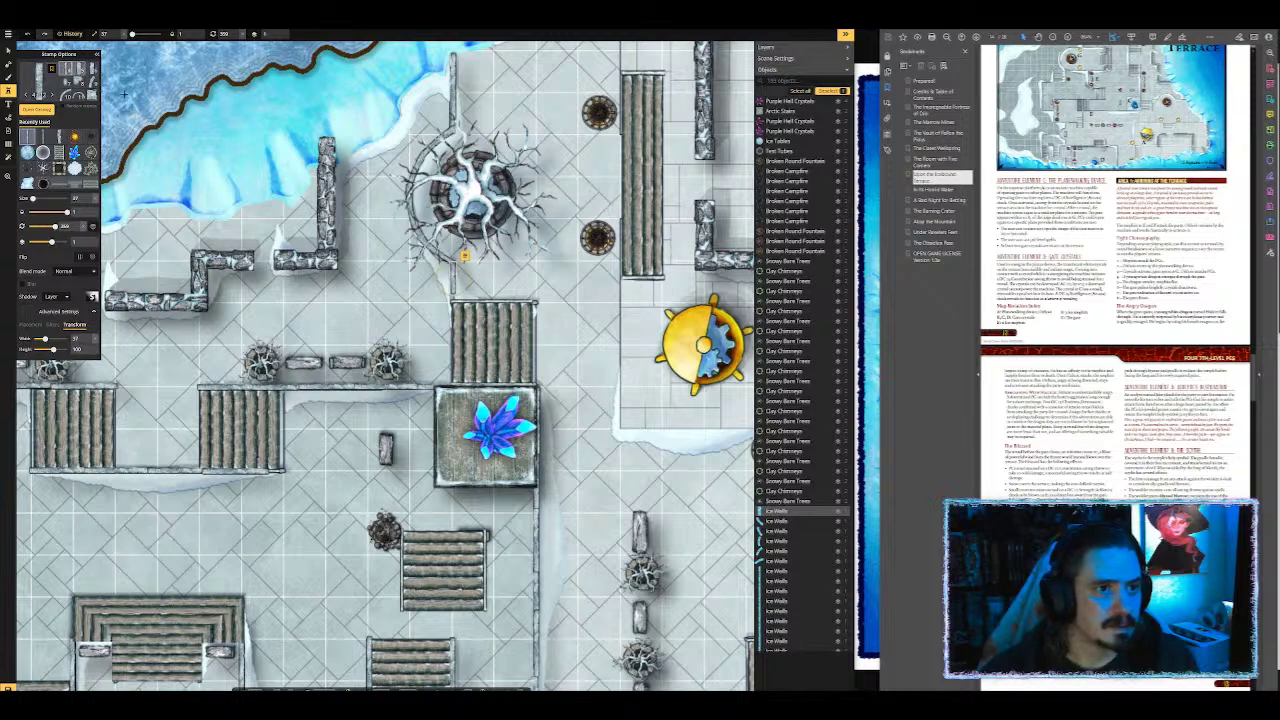
Step: Rotate the straight ice wall horizontally and place pieces along the north edge of the stairs above the crystal platform
{"action": "scroll", "coordinate": [77, 68], "scroll_direction": "down", "scroll_amount": 2}
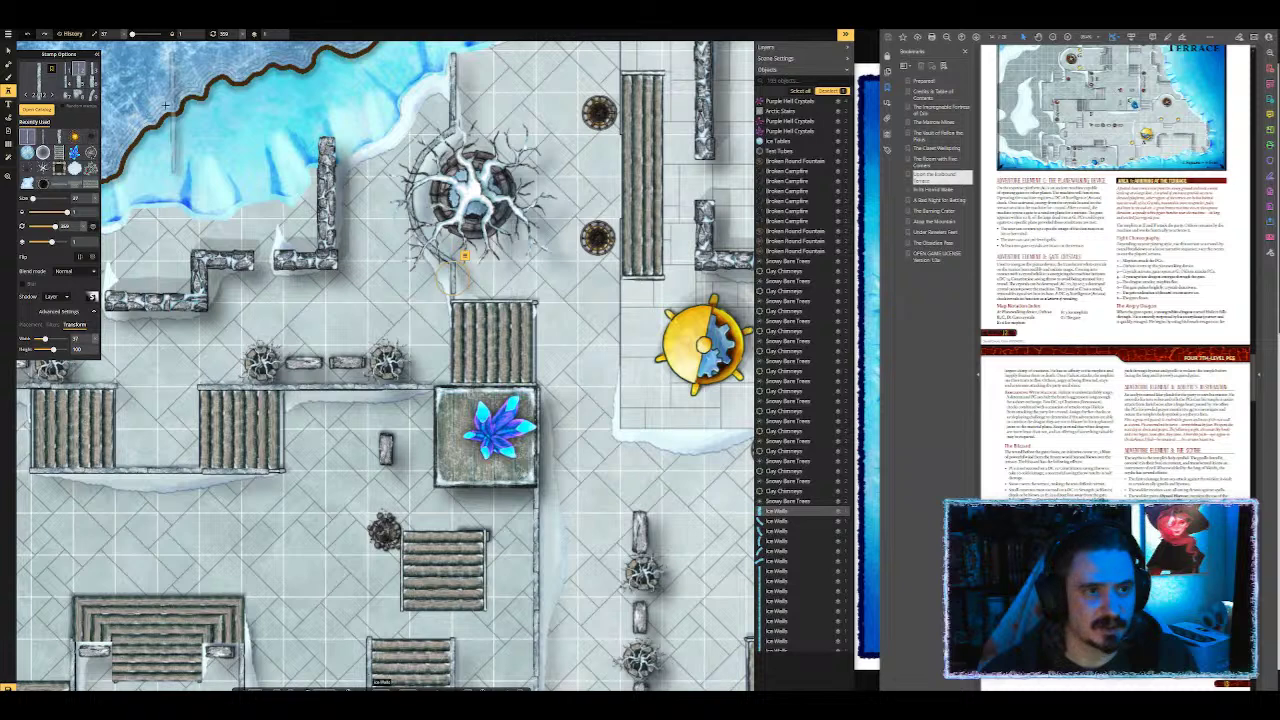
{"action": "scroll", "coordinate": [553, 276], "scroll_direction": "down", "scroll_amount": 5}
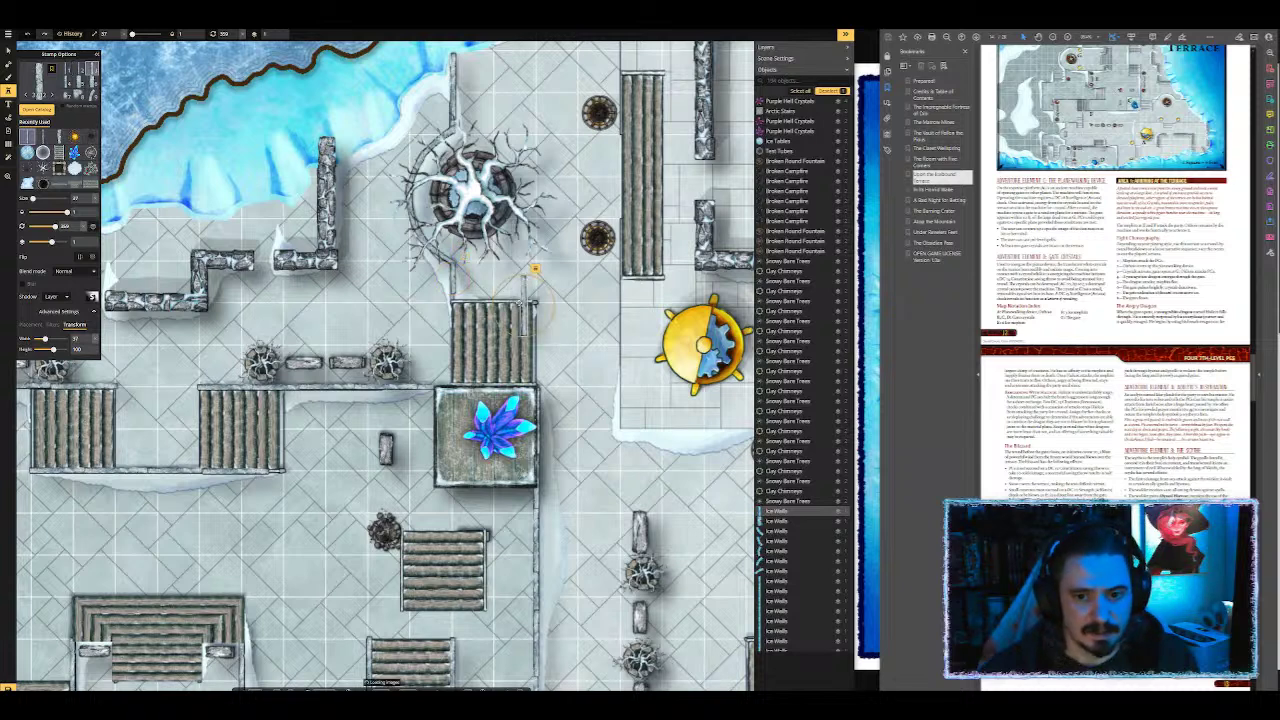
{"action": "scroll", "coordinate": [553, 280], "scroll_direction": "down", "scroll_amount": 5}
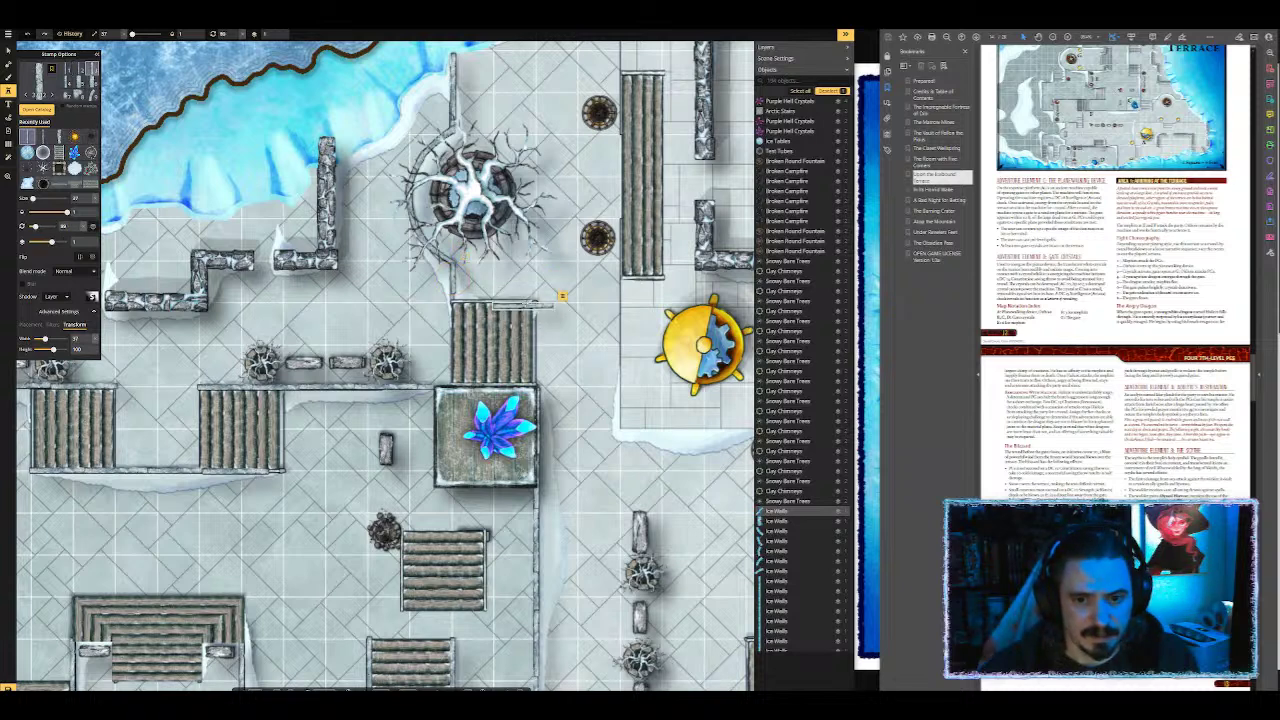
{"action": "left_click", "coordinate": [490, 300]}
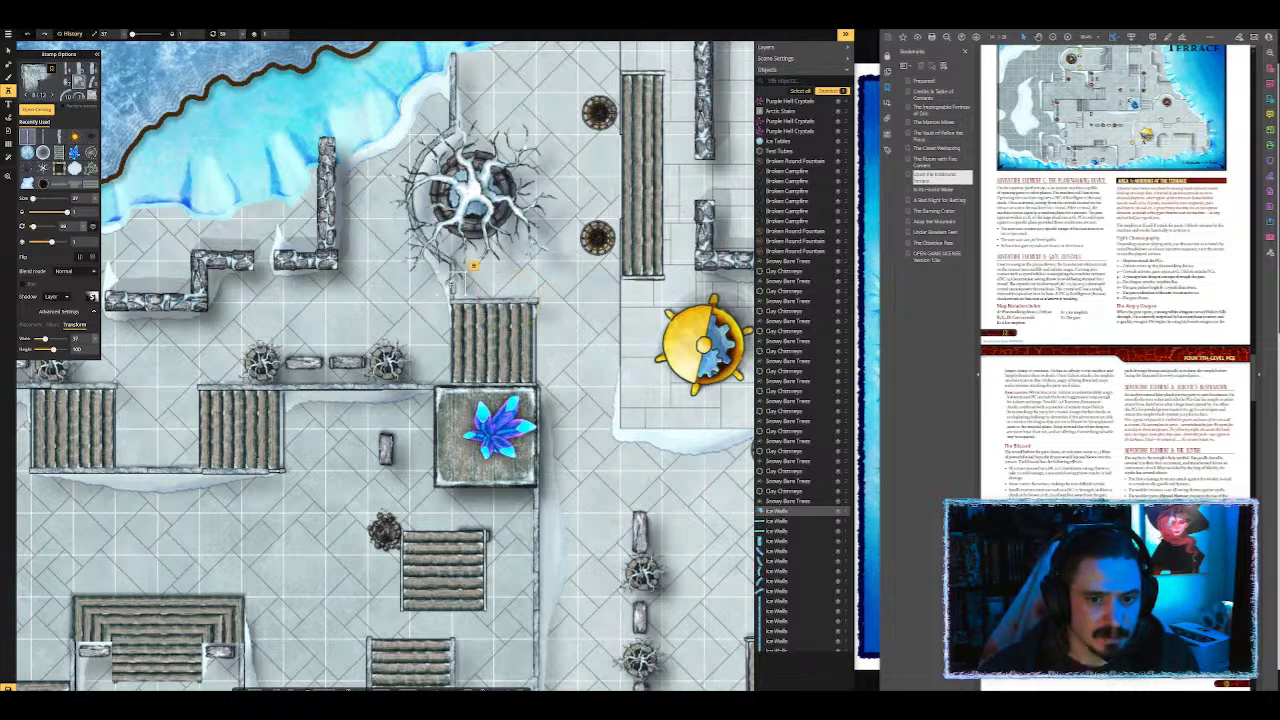
Step: Rotate a corner ice wall piece into place at the stairs' northwest corner and cover the join with a short straight piece, height 37
{"action": "scroll", "coordinate": [470, 262], "scroll_direction": "up", "scroll_amount": 2}
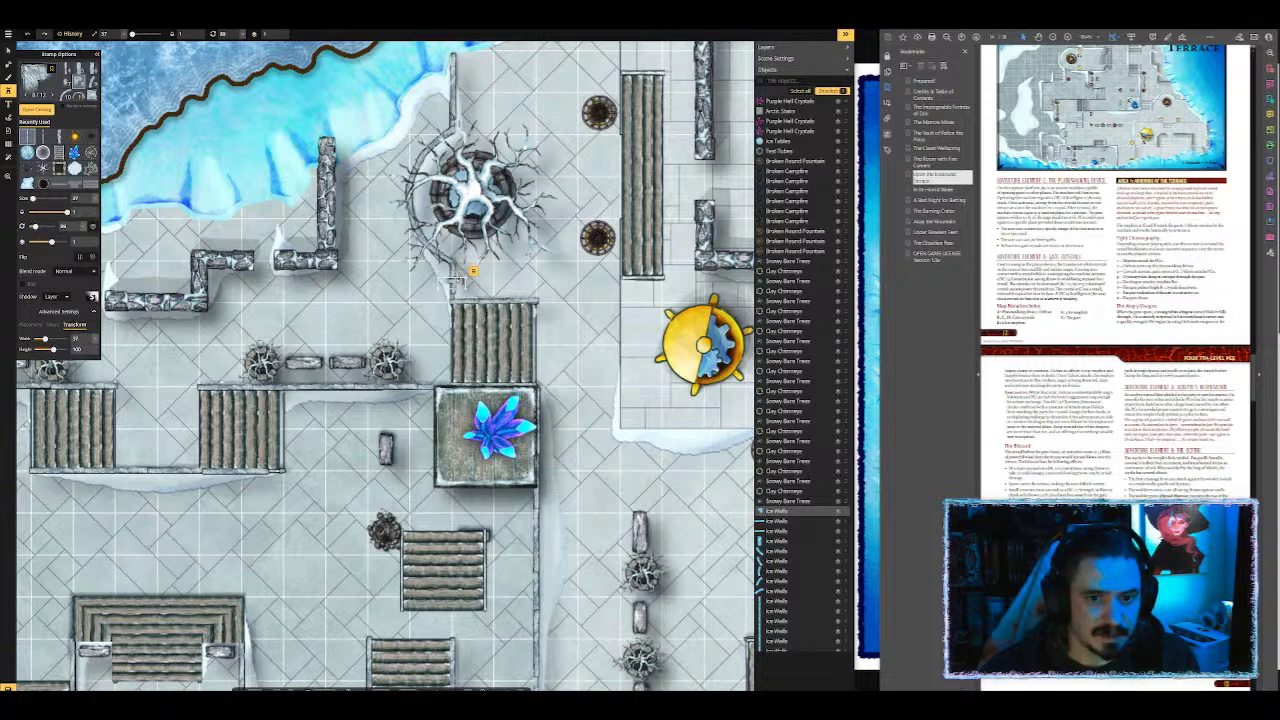
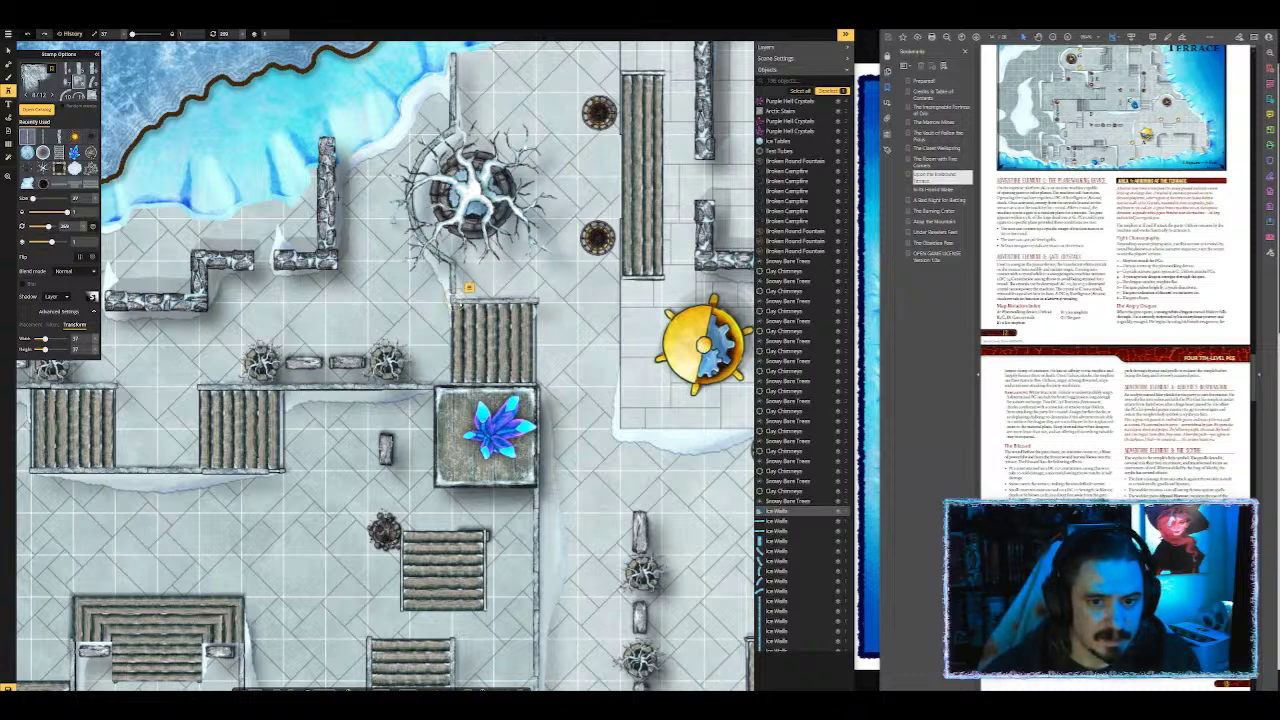
{"action": "left_click", "coordinate": [76, 71]}
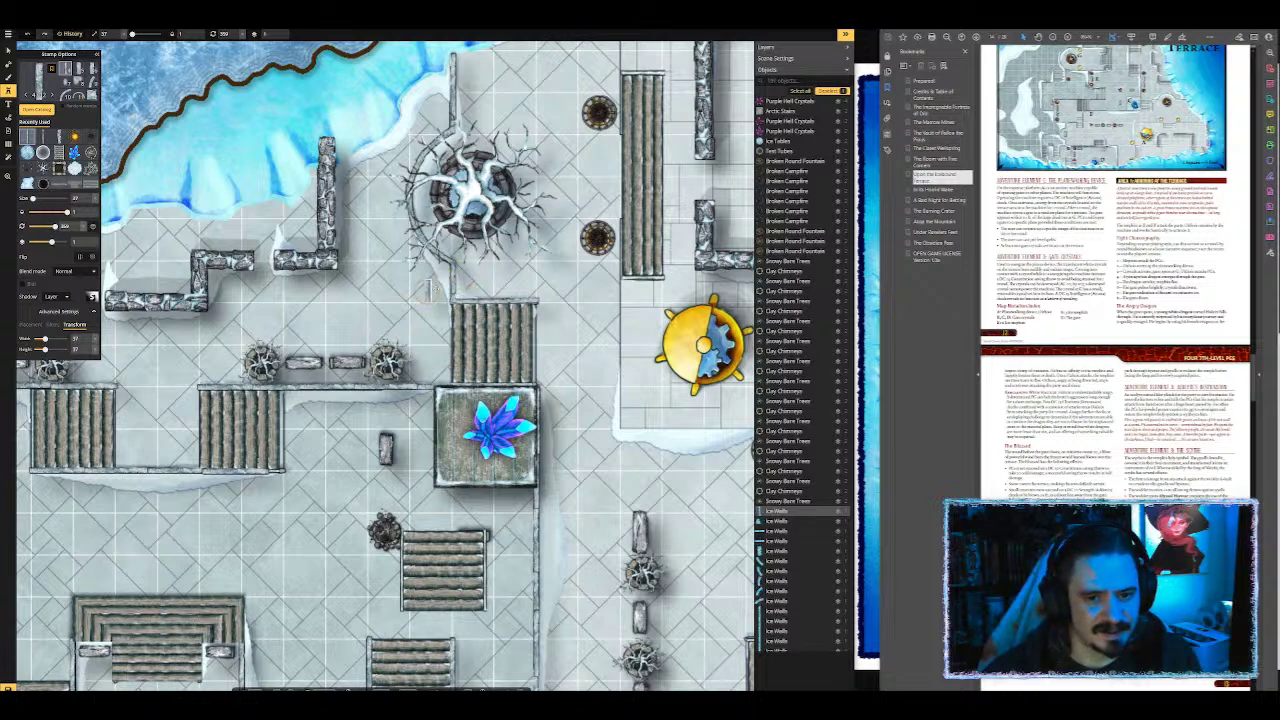
{"action": "left_click", "coordinate": [464, 269]}
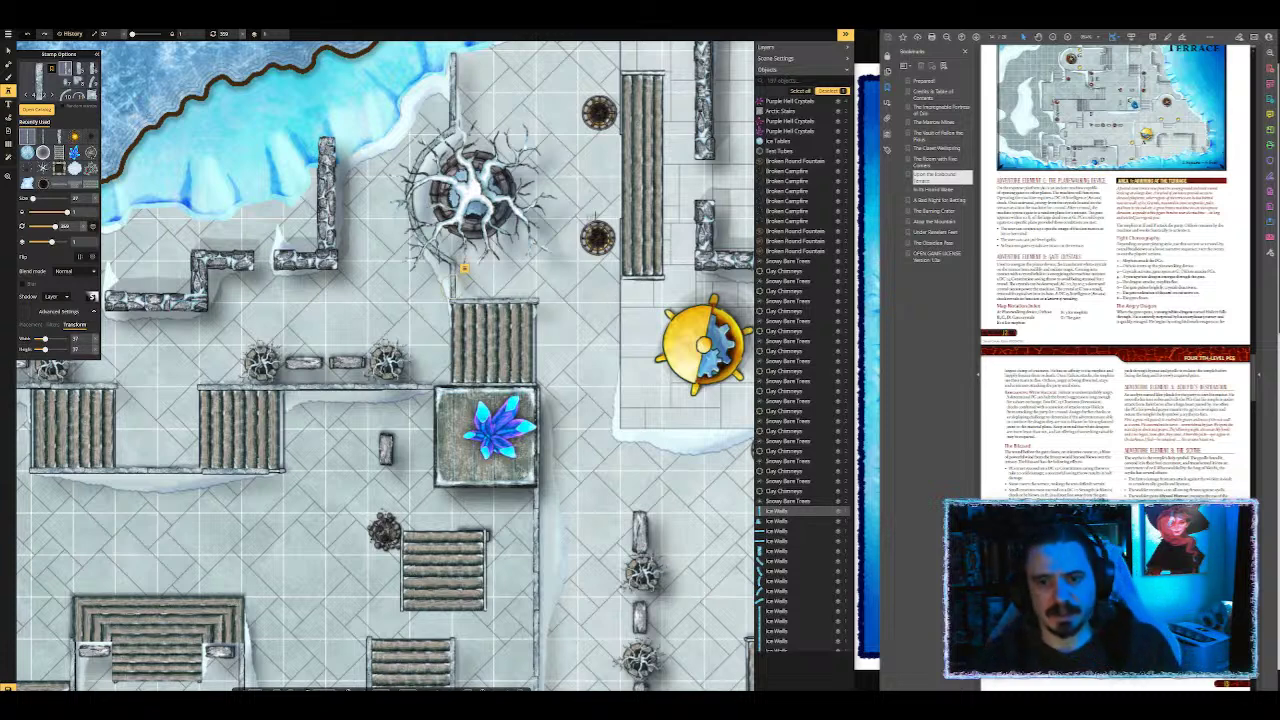
Step: Place another short straight ice wall piece where the vertical wall meets the curved wall north of the snowy tree
{"action": "scroll", "coordinate": [567, 162], "scroll_direction": "down", "scroll_amount": 2}
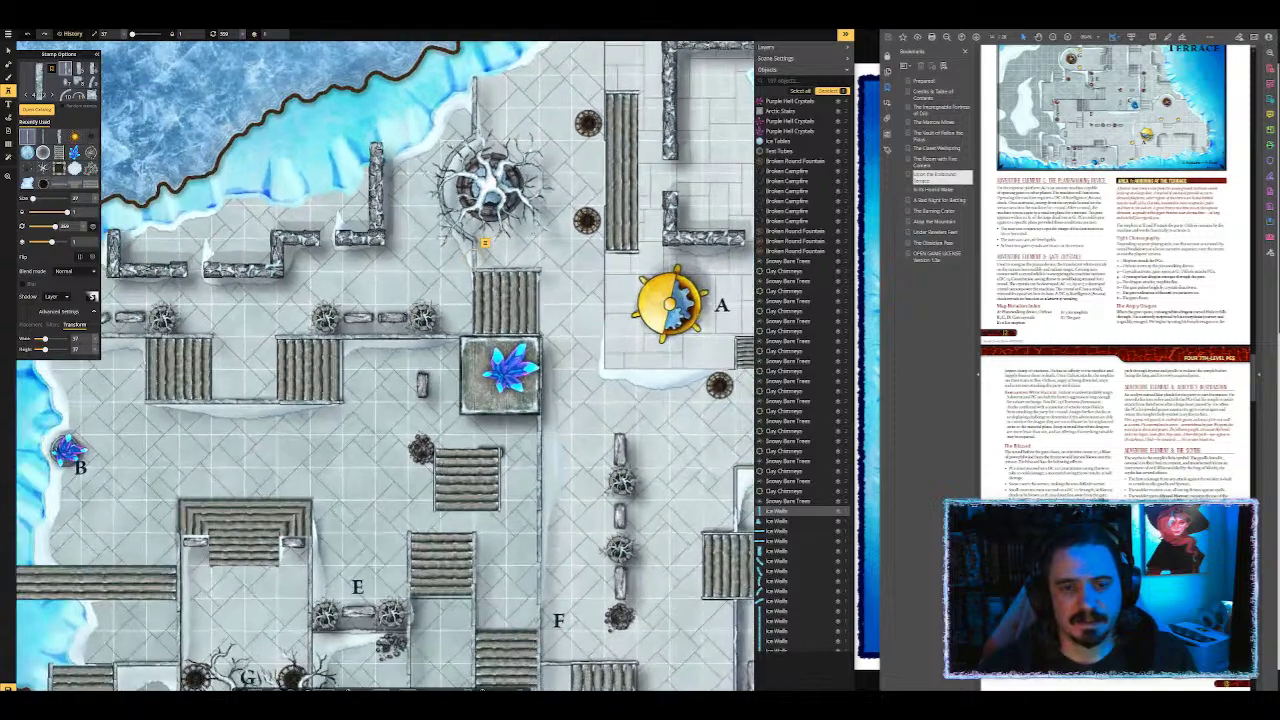
{"action": "left_click_drag", "start_coordinate": [567, 162], "coordinate": [490, 216]}
{"action": "left_click_drag", "start_coordinate": [417, 179], "coordinate": [419, 181]}
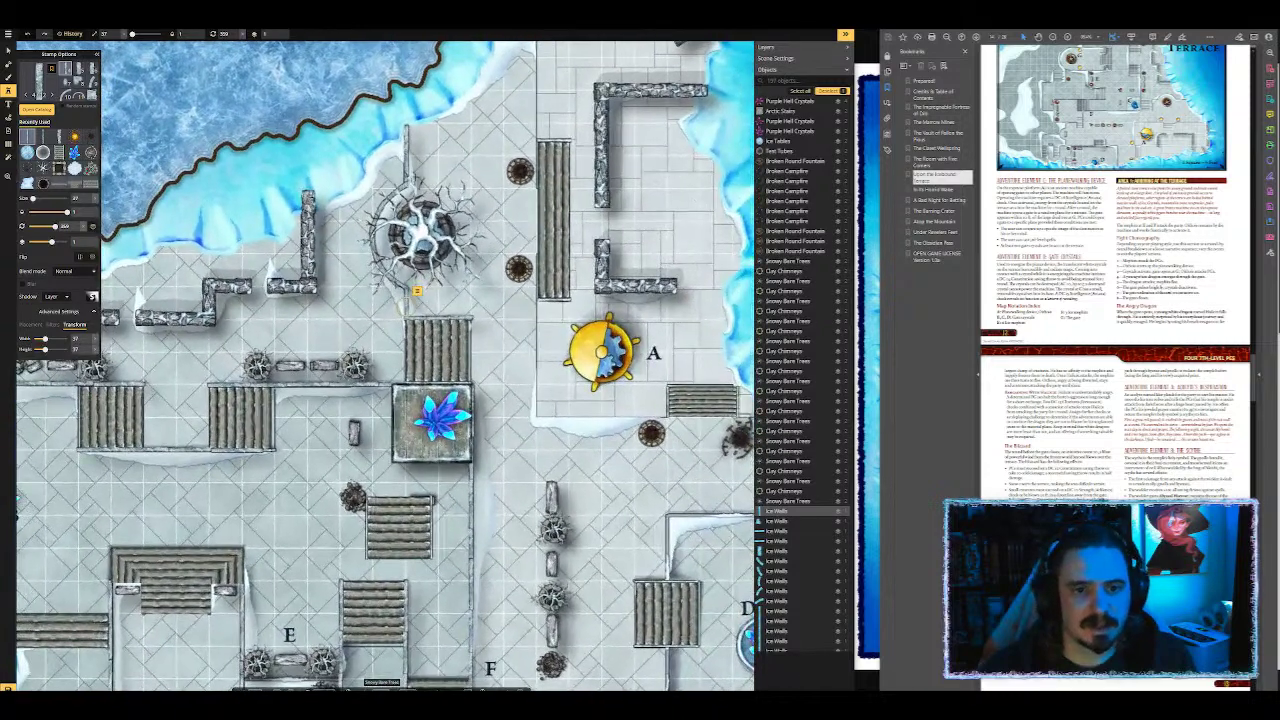
{"action": "left_click", "coordinate": [406, 166]}
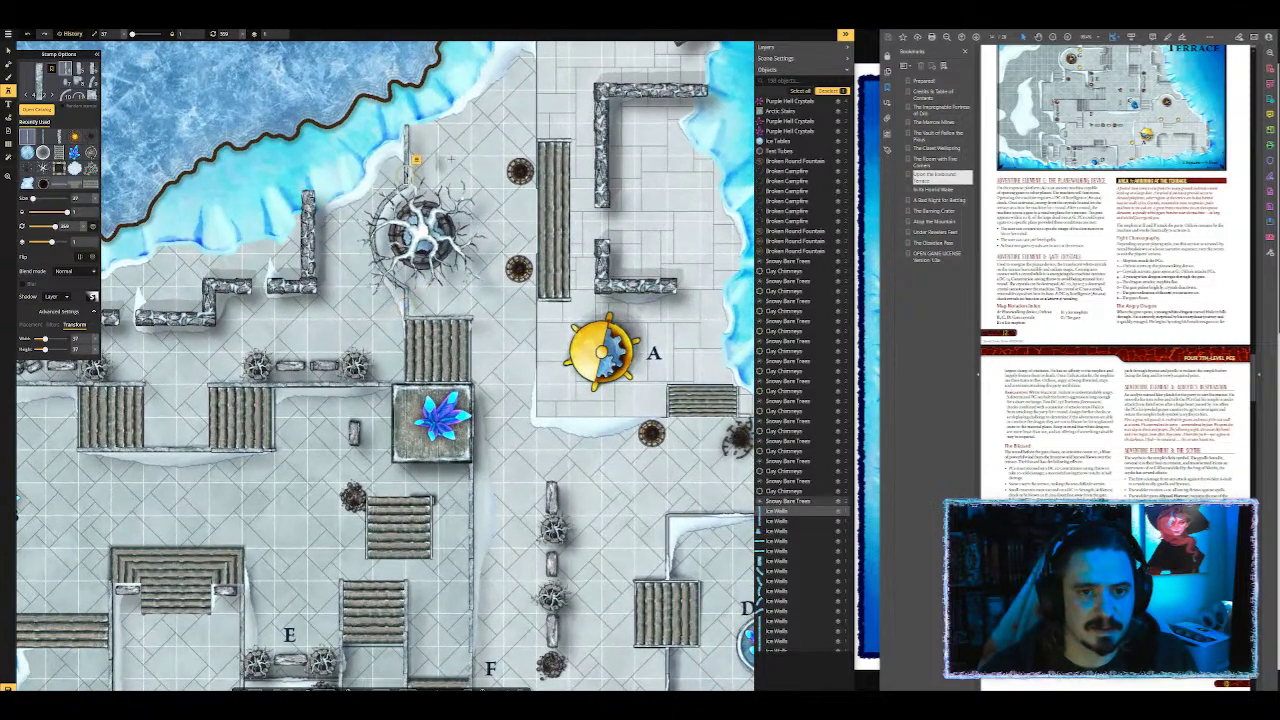
{"action": "mouse_move", "coordinate": [574, 103]}
{"action": "left_mouse_down"}
{"action": "mouse_move", "coordinate": [570, 187]}
{"action": "mouse_move", "coordinate": [526, 77]}
{"action": "left_mouse_up"}
{"action": "left_click_drag", "start_coordinate": [565, 409], "coordinate": [403, 78]}
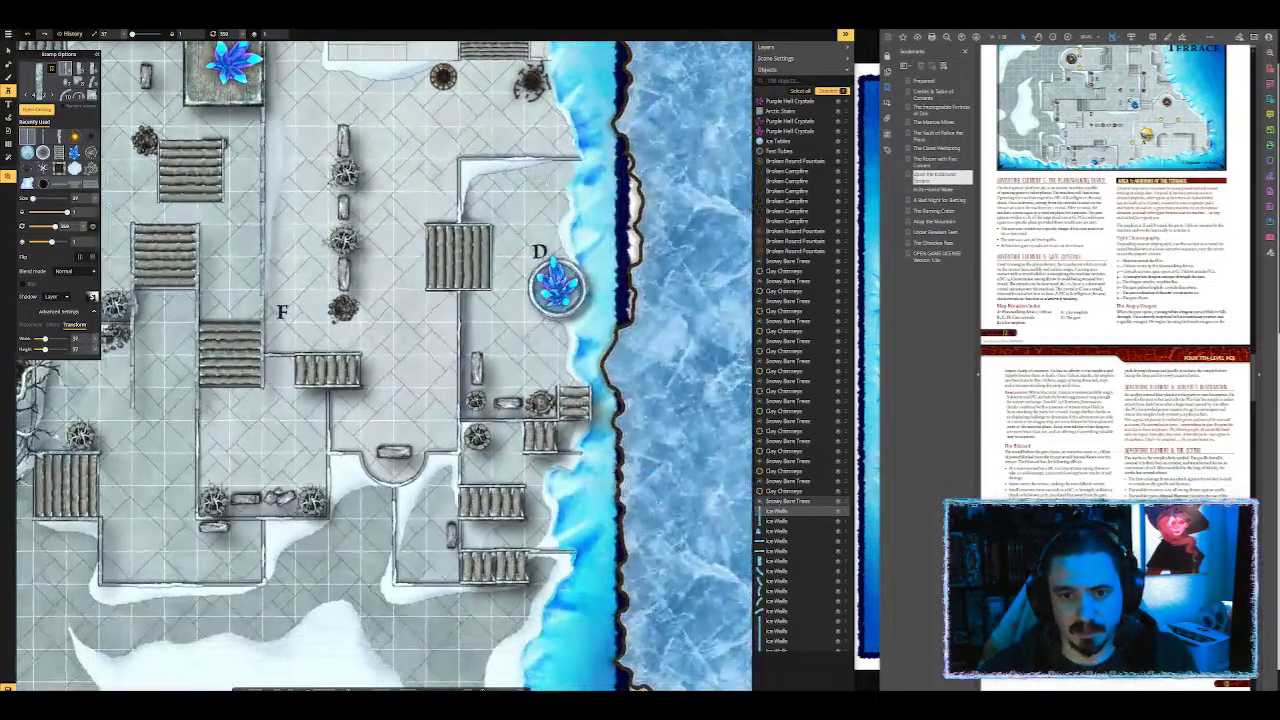
Step: Place straight ice wall pieces along the horizontal wall north of crystal platform D and down the vertical wall toward the stairs
{"action": "left_click", "coordinate": [78, 97]}
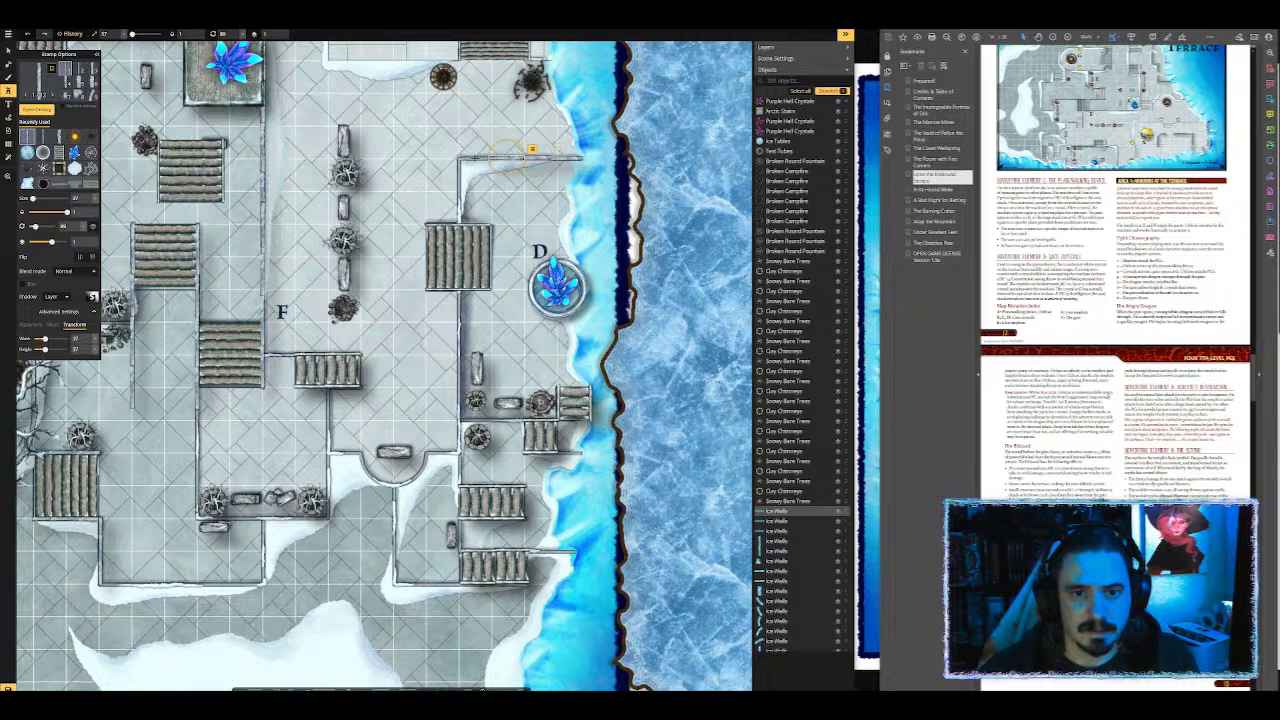
{"action": "left_click", "coordinate": [507, 157]}
{"action": "left_click", "coordinate": [476, 157]}
{"action": "scroll", "coordinate": [487, 202], "scroll_direction": "up", "scroll_amount": 8}
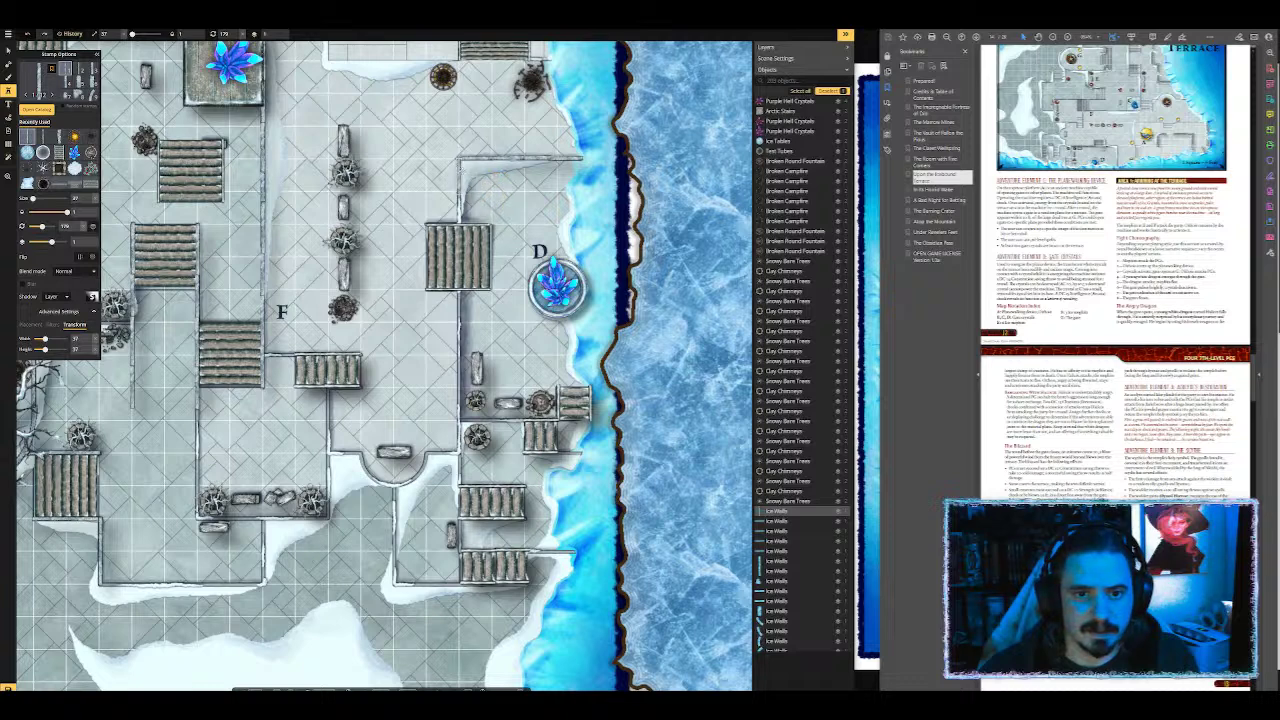
{"action": "left_click", "coordinate": [461, 190]}
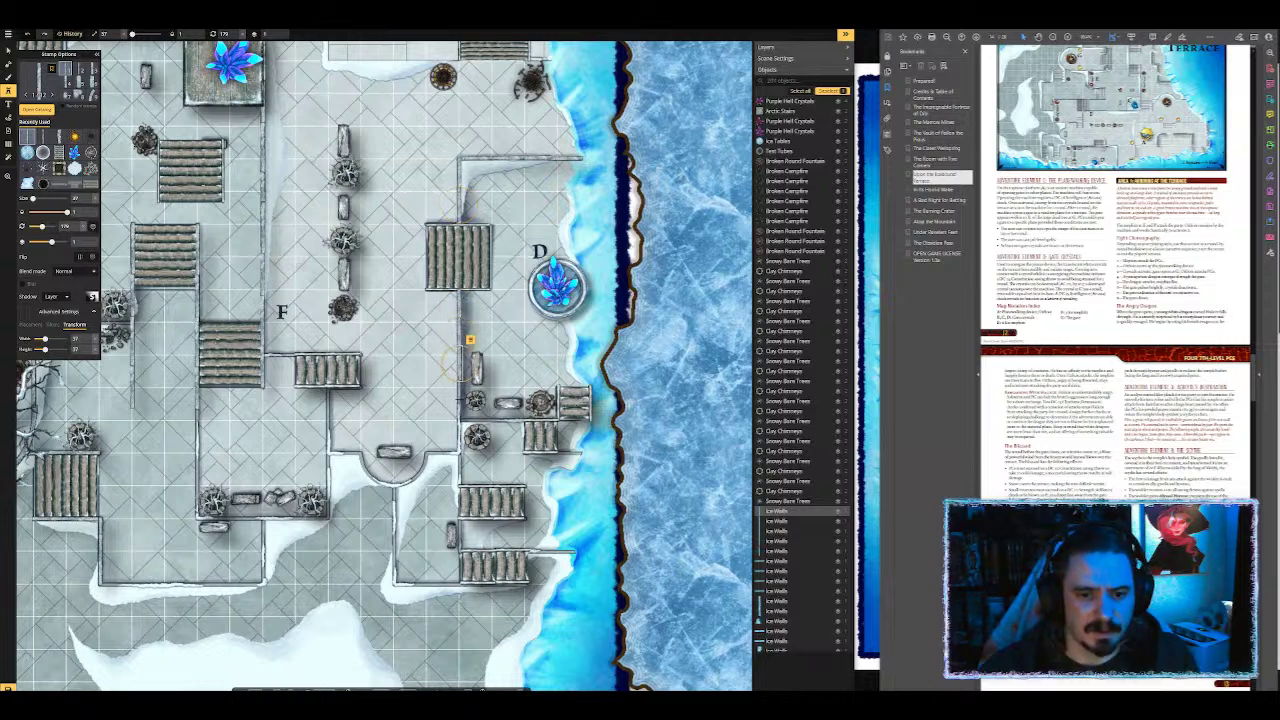
Step: Extend the vertical ice wall southward from the stairs west of platform D, past both broken campfires to the lower stairs
{"action": "left_click", "coordinate": [463, 392]}
{"action": "scroll", "coordinate": [523, 362], "scroll_direction": "up", "scroll_amount": 3}
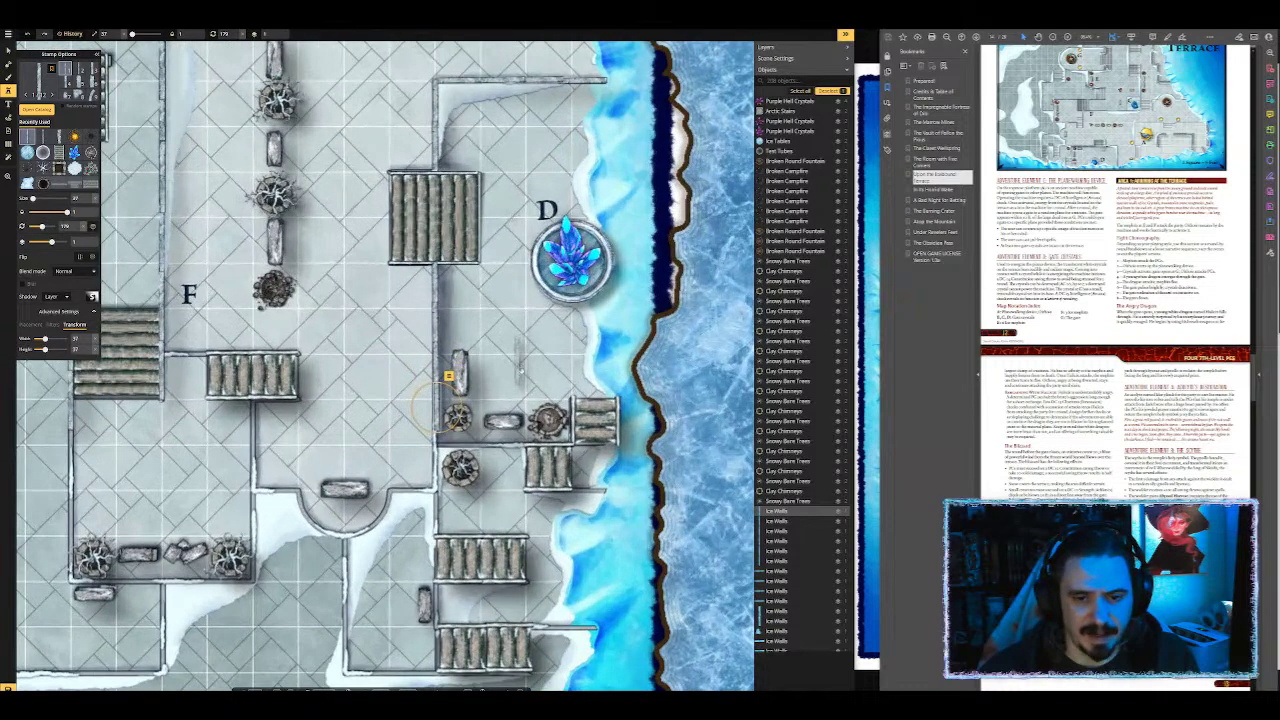
{"action": "left_click_drag", "start_coordinate": [523, 362], "coordinate": [517, 240]}
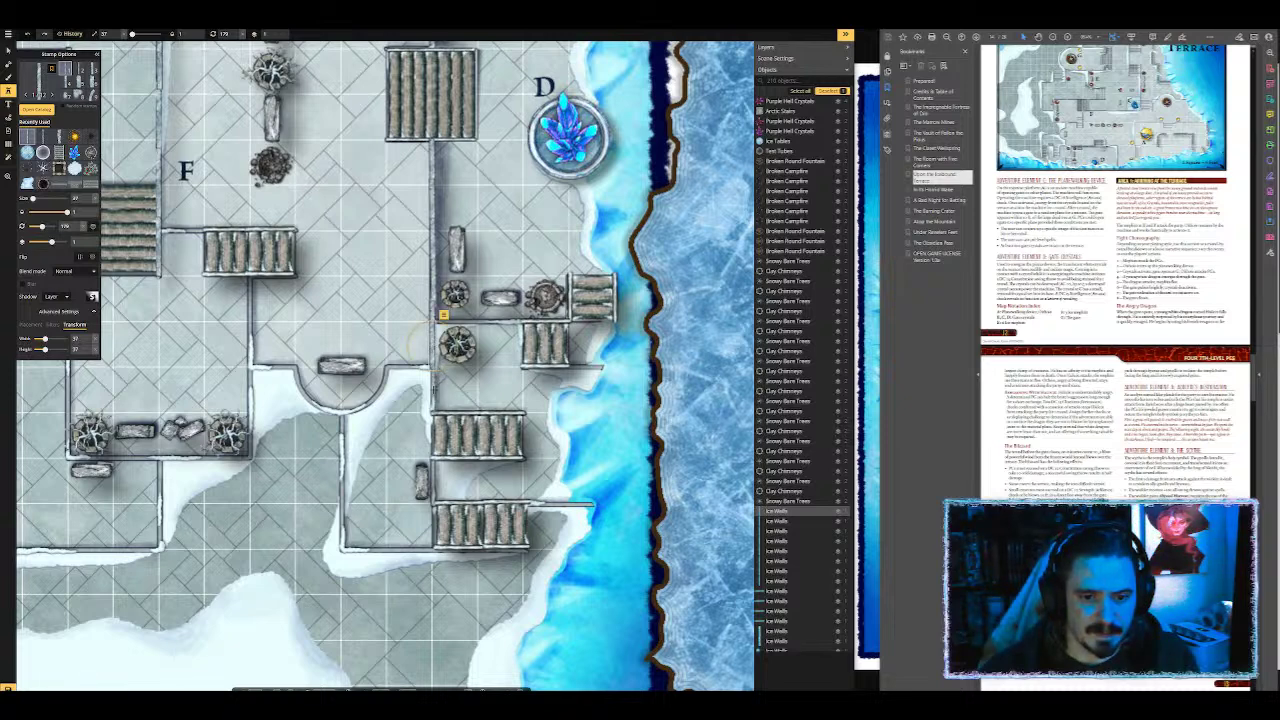
{"action": "left_click", "coordinate": [432, 345]}
{"action": "left_click", "coordinate": [433, 390]}
Step: Rotate the straight ice wall horizontally and line the wall south of the benches plus the north edge of the small eastern stairs
{"action": "key", "text": "r"}
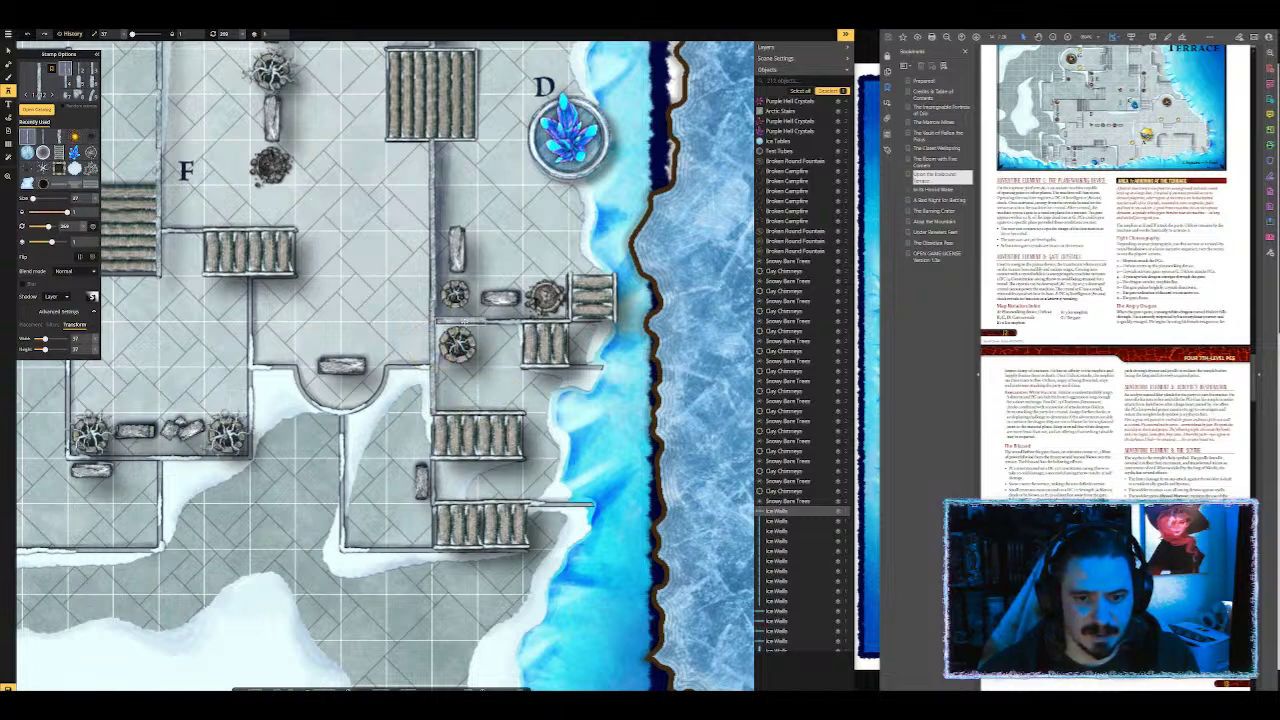
{"action": "left_click", "coordinate": [489, 314]}
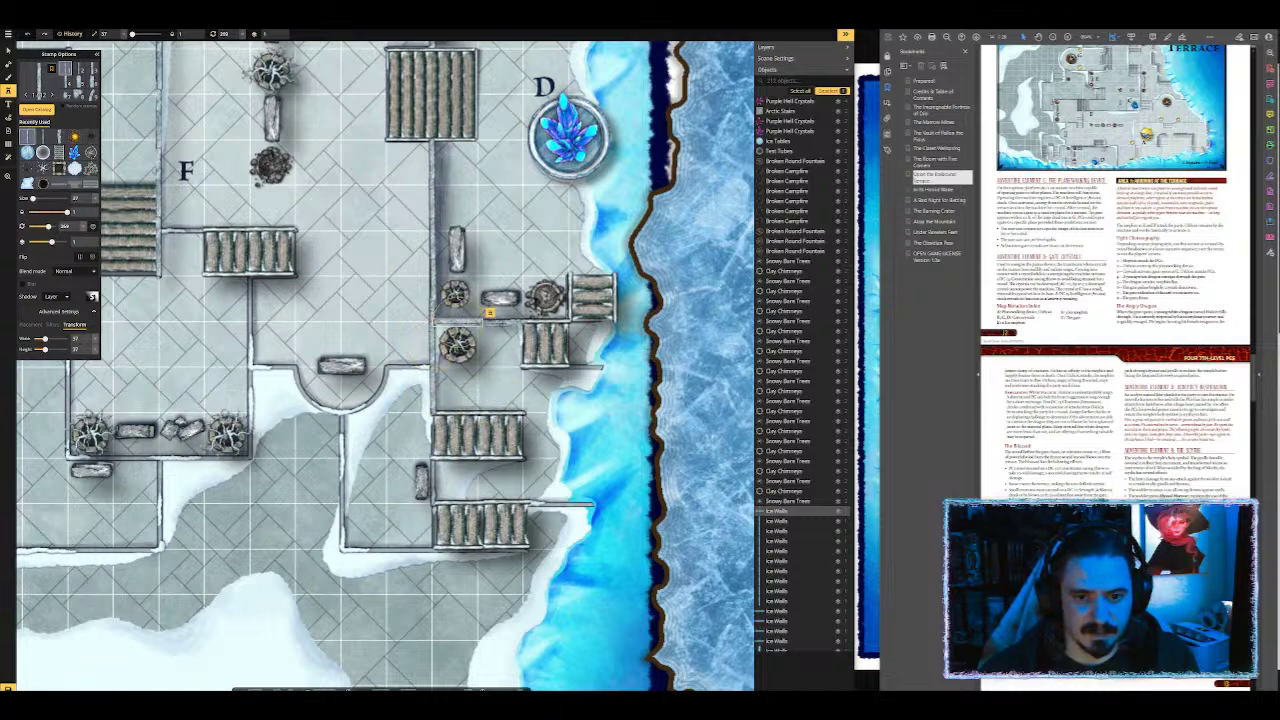
{"action": "left_click", "coordinate": [500, 322]}
{"action": "left_click", "coordinate": [545, 321]}
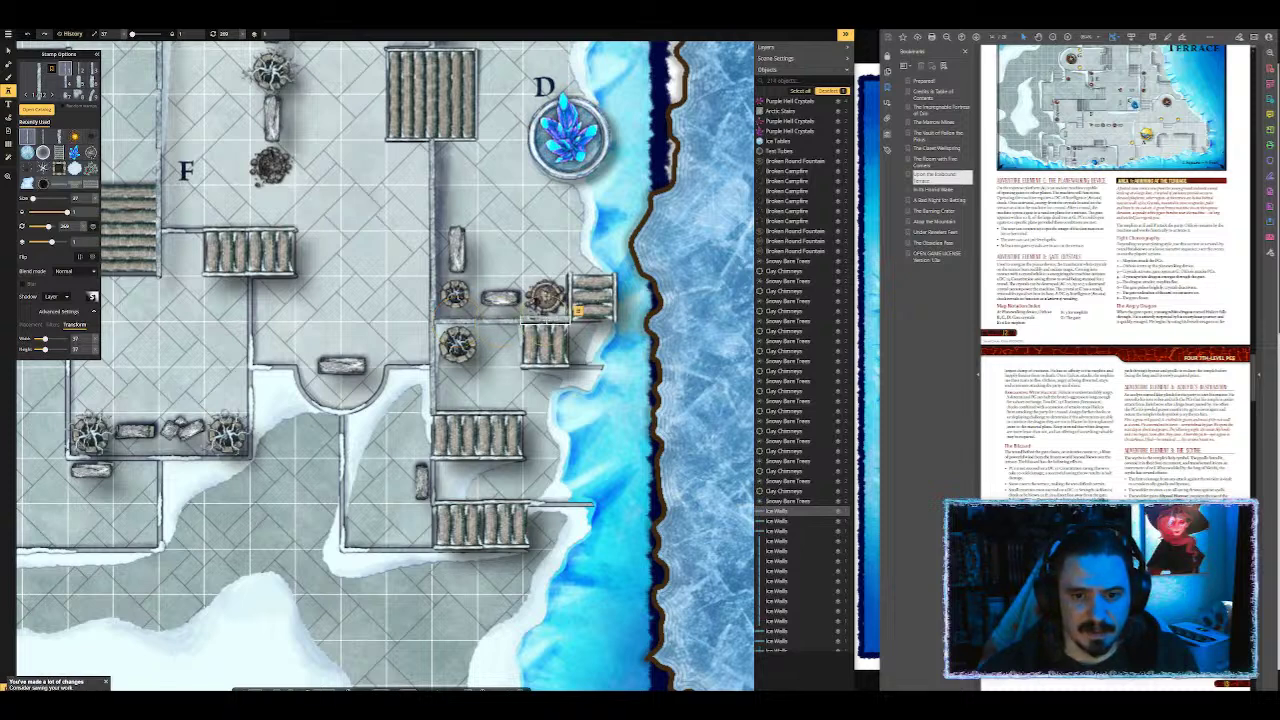
{"action": "left_click", "coordinate": [545, 320]}
{"action": "left_click", "coordinate": [590, 284]}
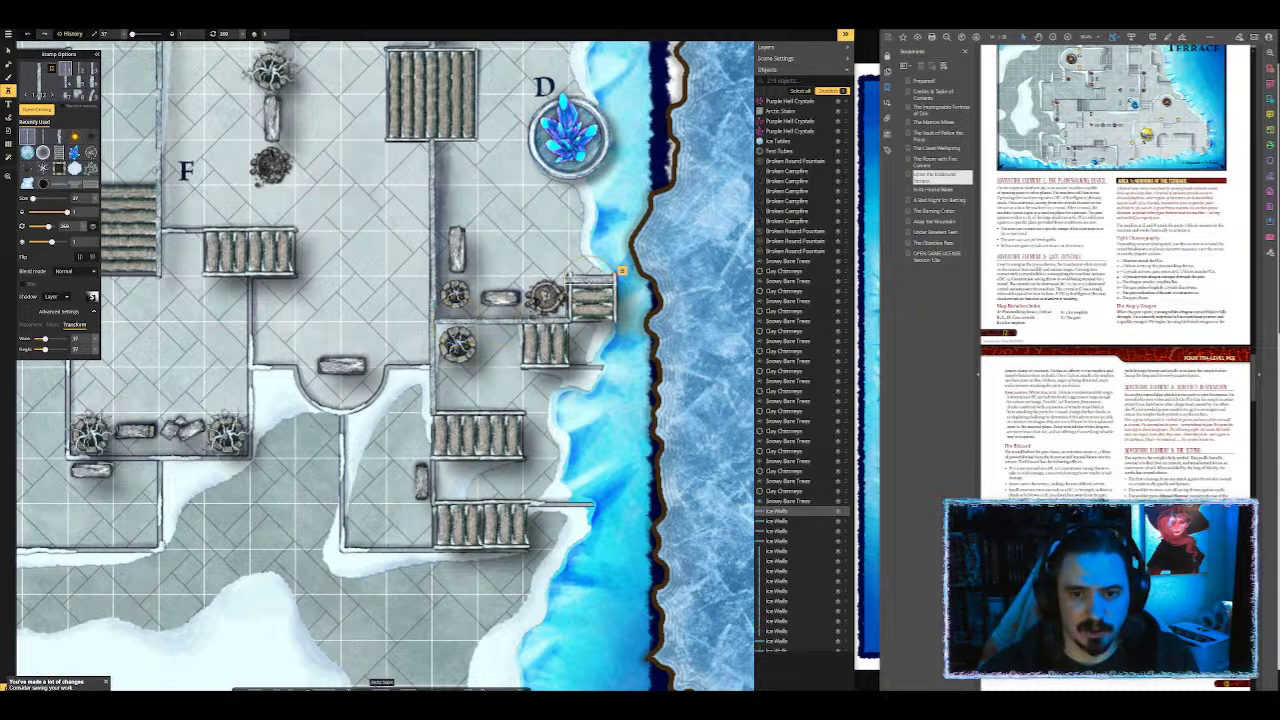
Step: Rotate the straight ice wall vertically and place pieces at the east and west ends of the small eastern stairs
{"action": "scroll", "coordinate": [590, 284], "scroll_direction": "up", "scroll_amount": 7}
{"action": "scroll", "coordinate": [590, 284], "scroll_direction": "down", "scroll_amount": 1}
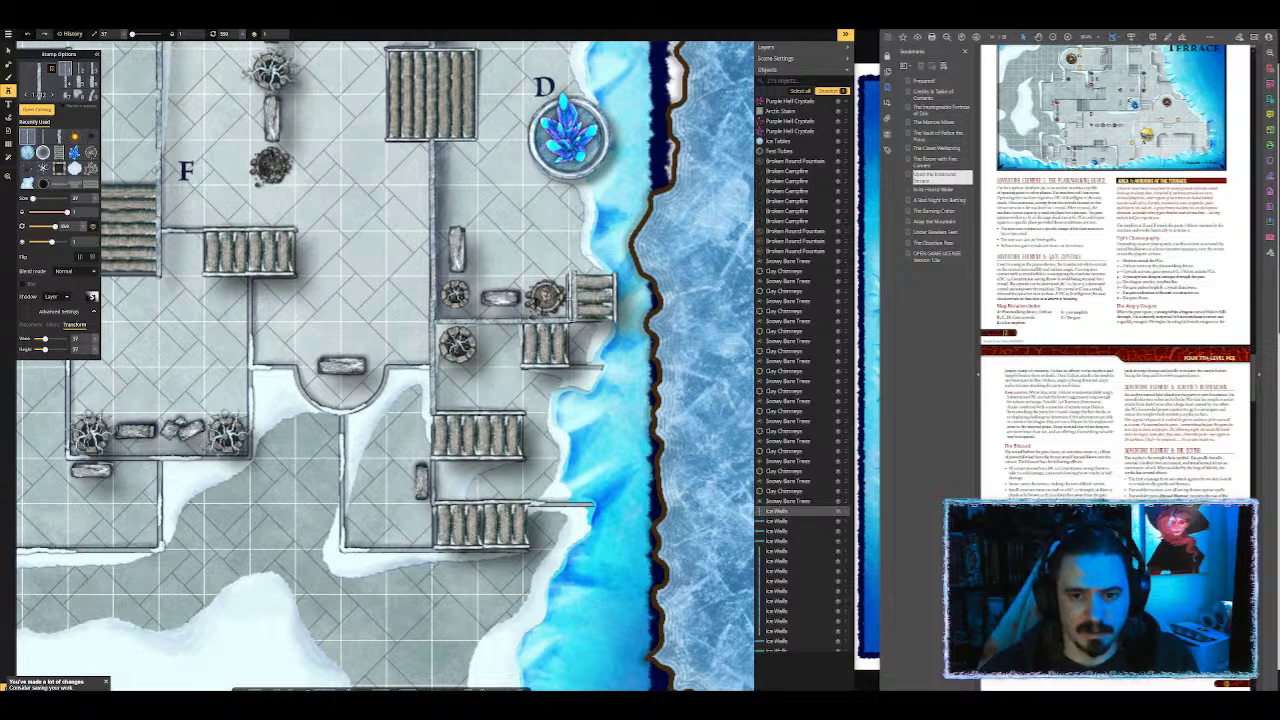
{"action": "left_click", "coordinate": [616, 298]}
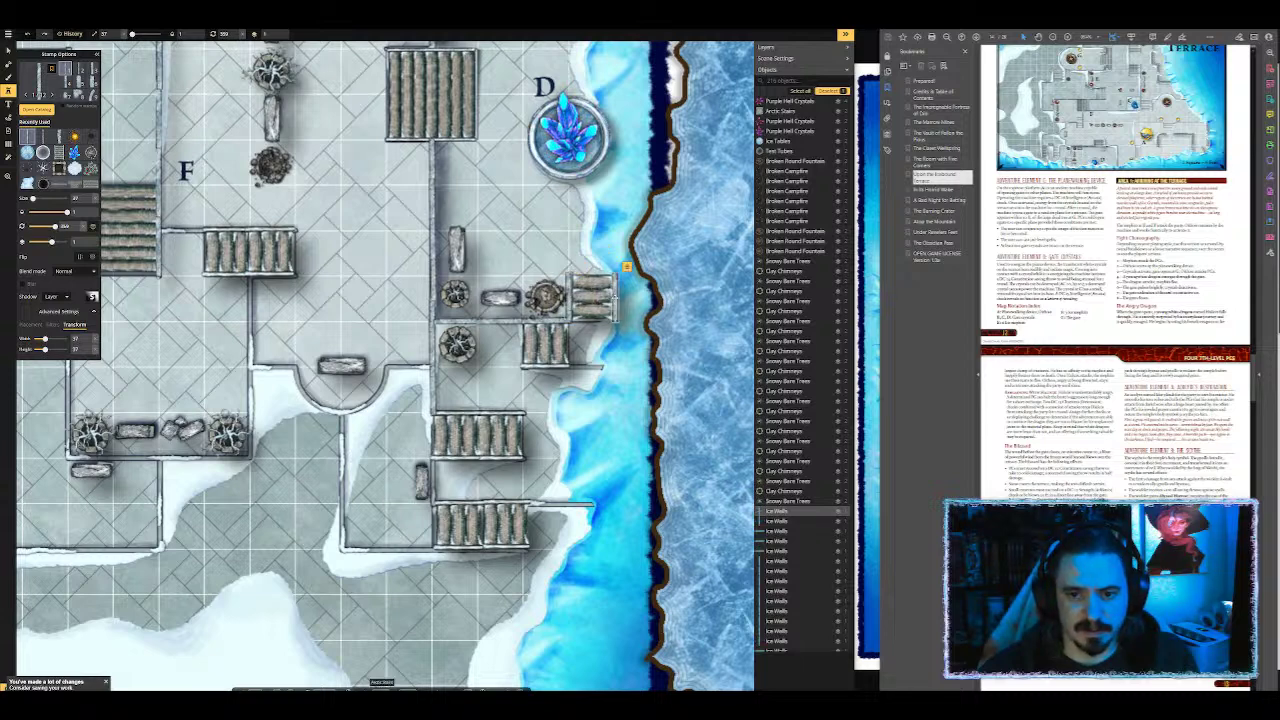
{"action": "left_click", "coordinate": [570, 298]}
Step: Line the horizontal edges of the southeastern stairs and the platform's bottom wall with straight ice walls, adding a vertical piece at its southwest corner
{"action": "scroll", "coordinate": [557, 369], "scroll_direction": "up", "scroll_amount": 6}
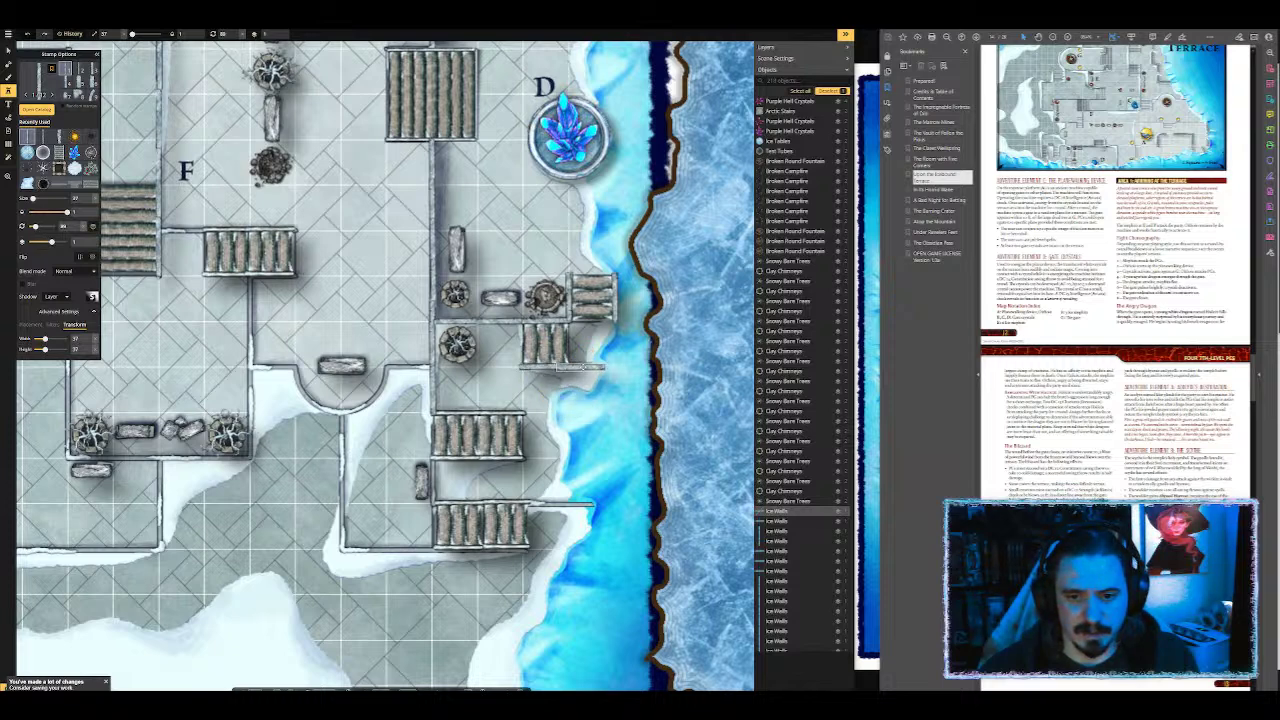
{"action": "left_click", "coordinate": [557, 368]}
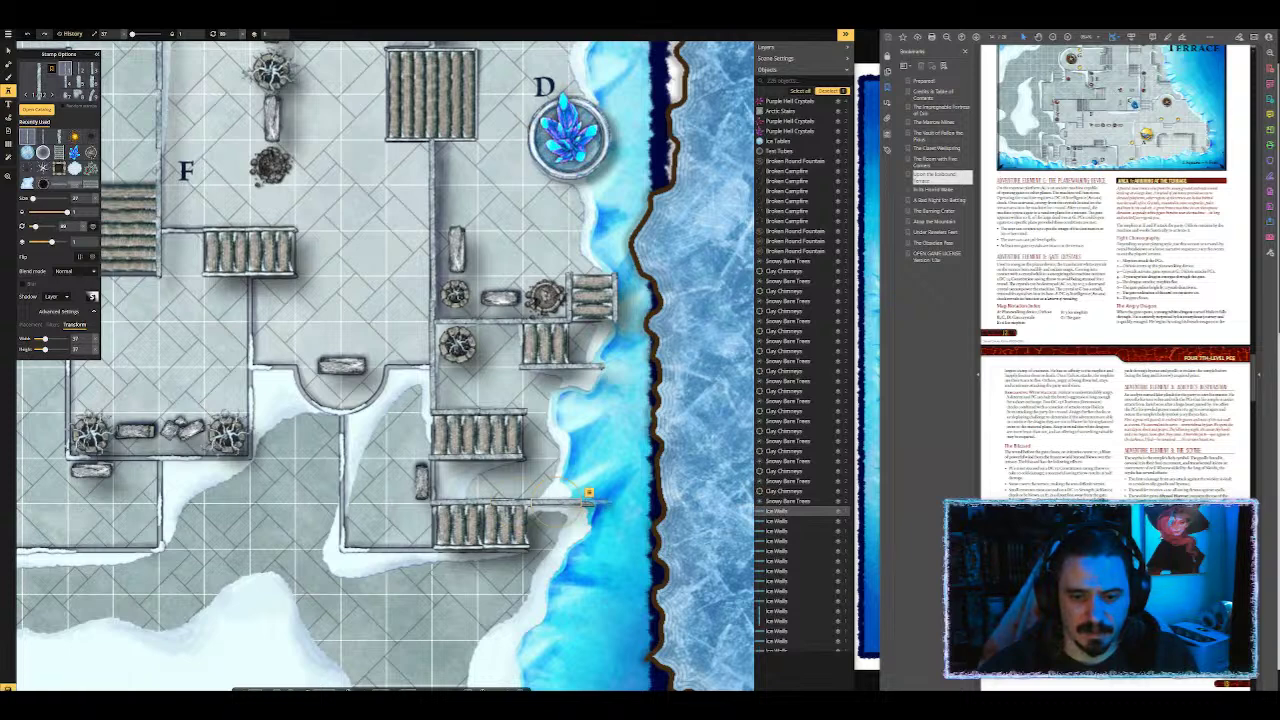
{"action": "left_click", "coordinate": [585, 502]}
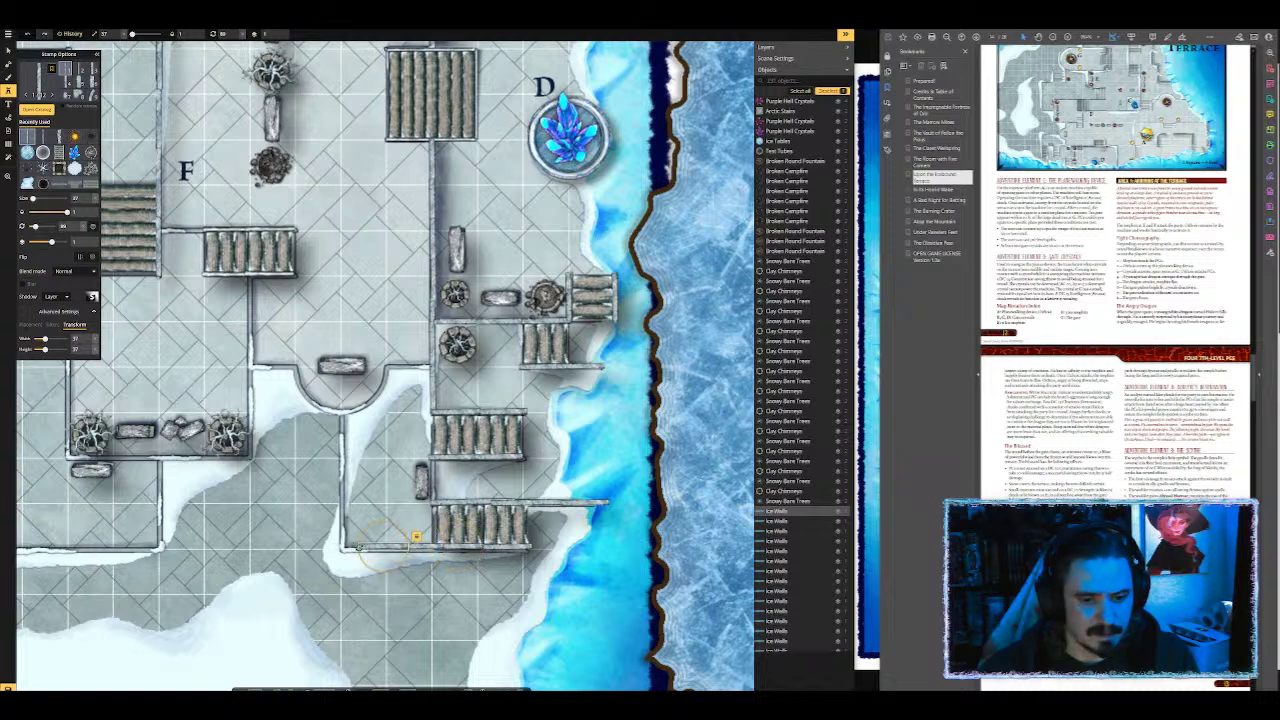
{"action": "left_click", "coordinate": [357, 547]}
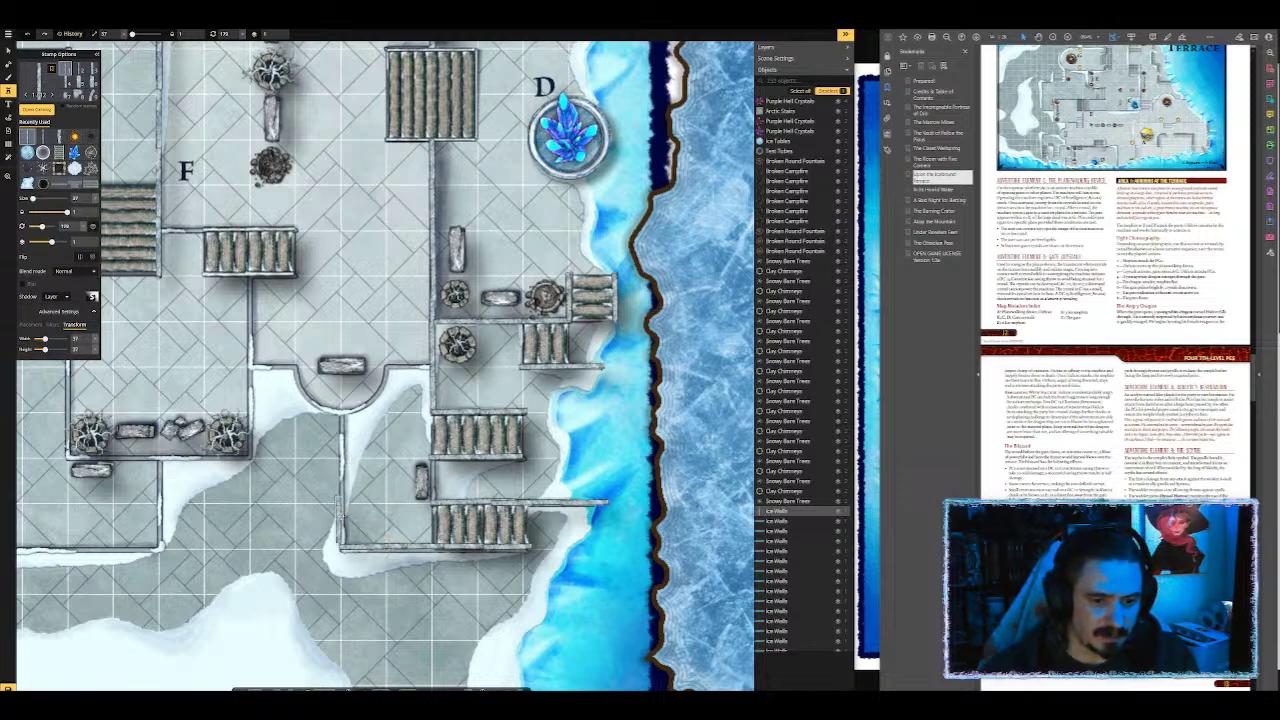
{"action": "left_click", "coordinate": [346, 524]}
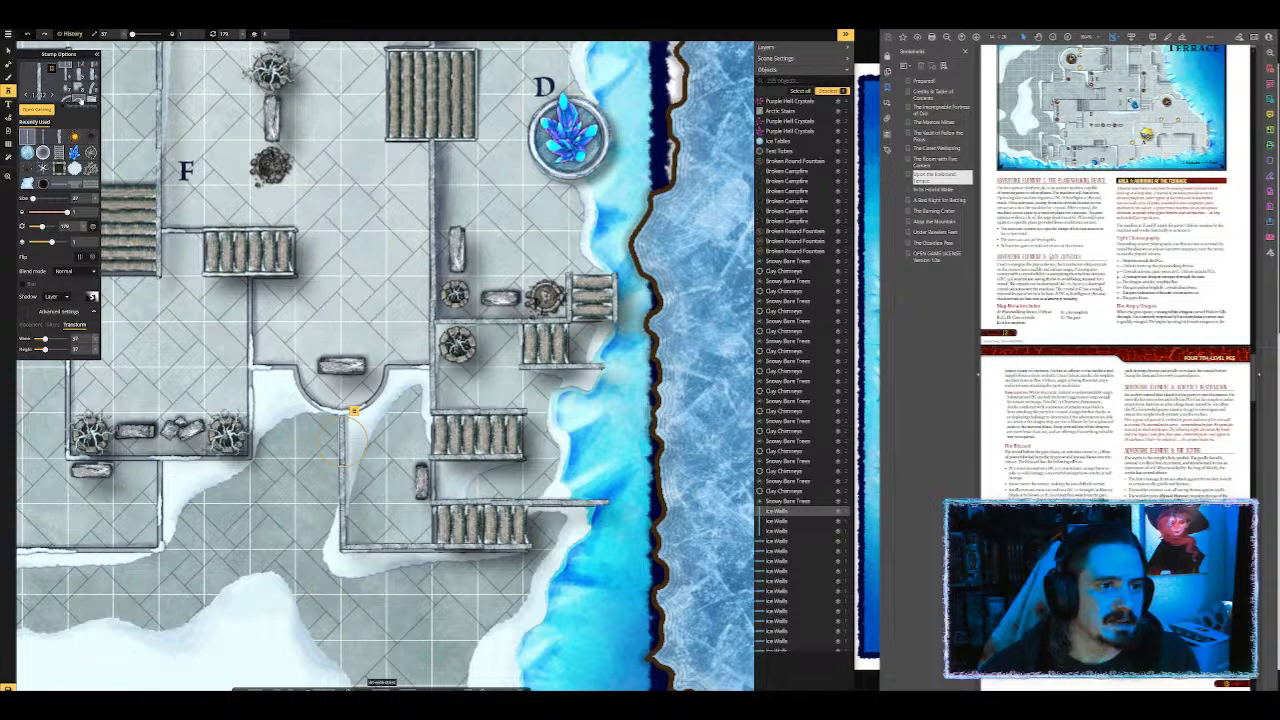
Step: Switch to curved ice wall pieces and rotate them to follow the east side of the semicircular alcove
{"action": "left_click", "coordinate": [80, 101]}
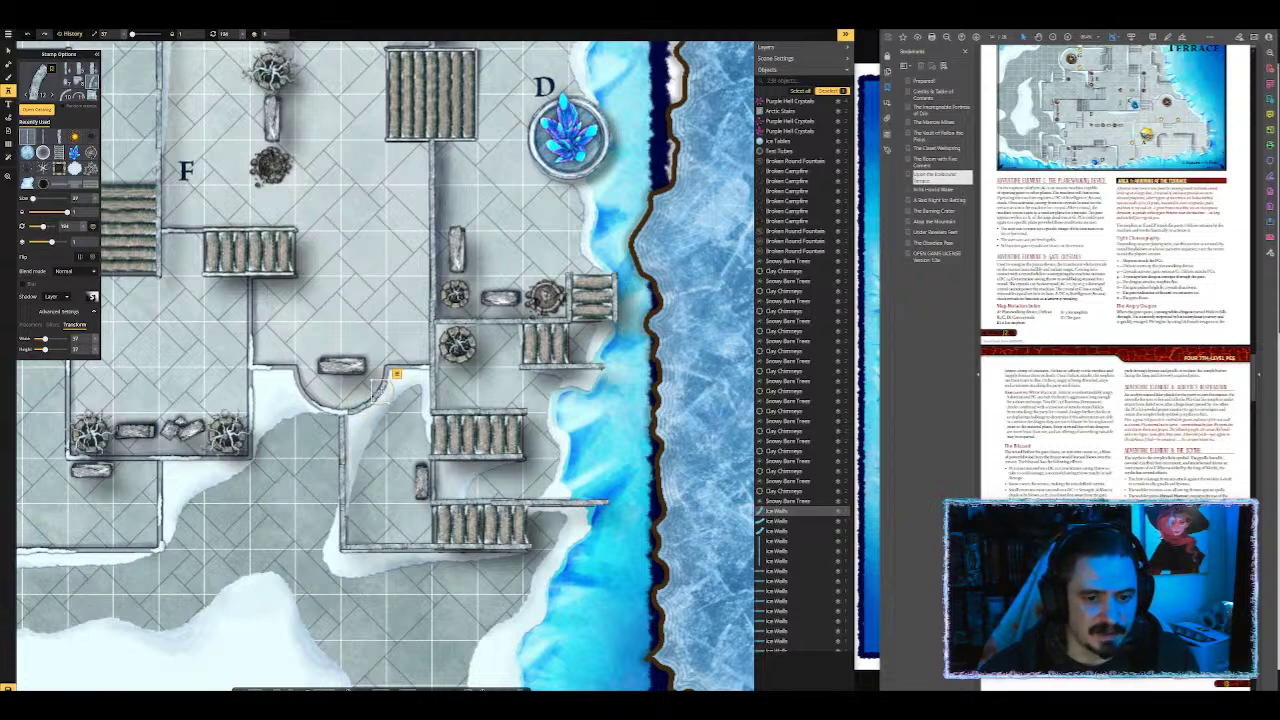
{"action": "scroll", "coordinate": [390, 396], "scroll_direction": "up", "scroll_amount": 5}
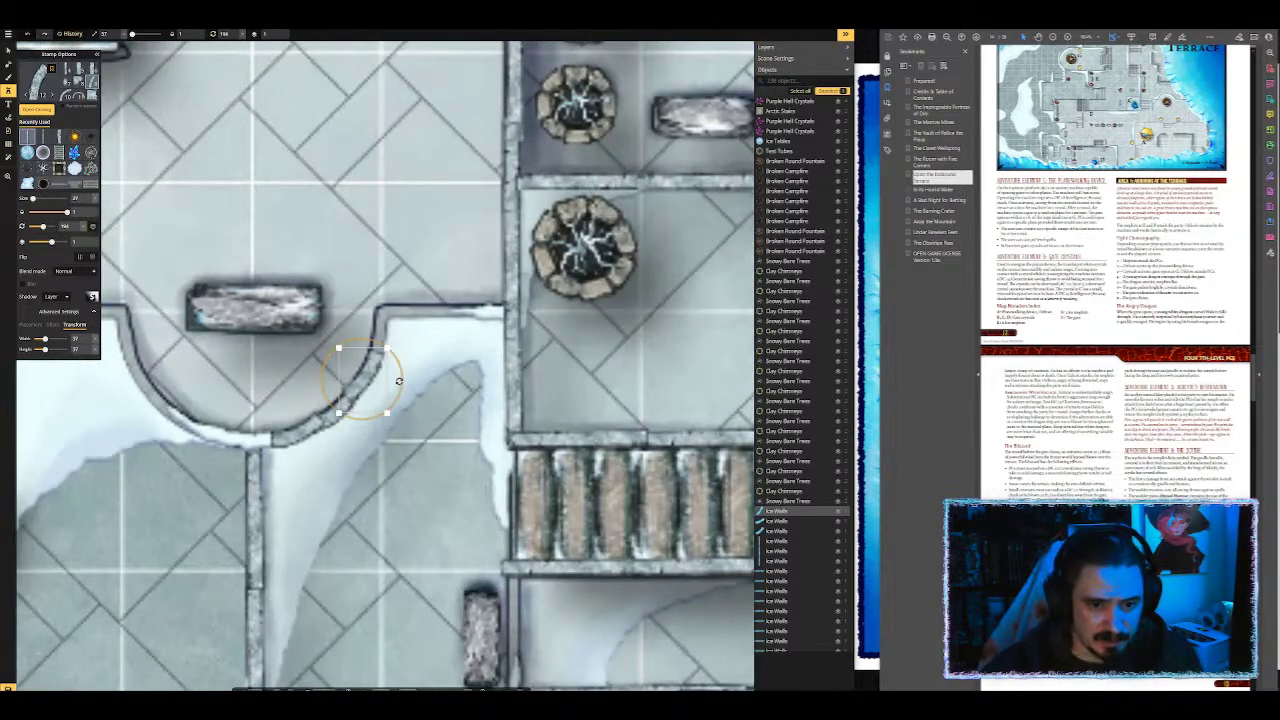
{"action": "left_click_drag", "start_coordinate": [399, 381], "coordinate": [398, 375]}
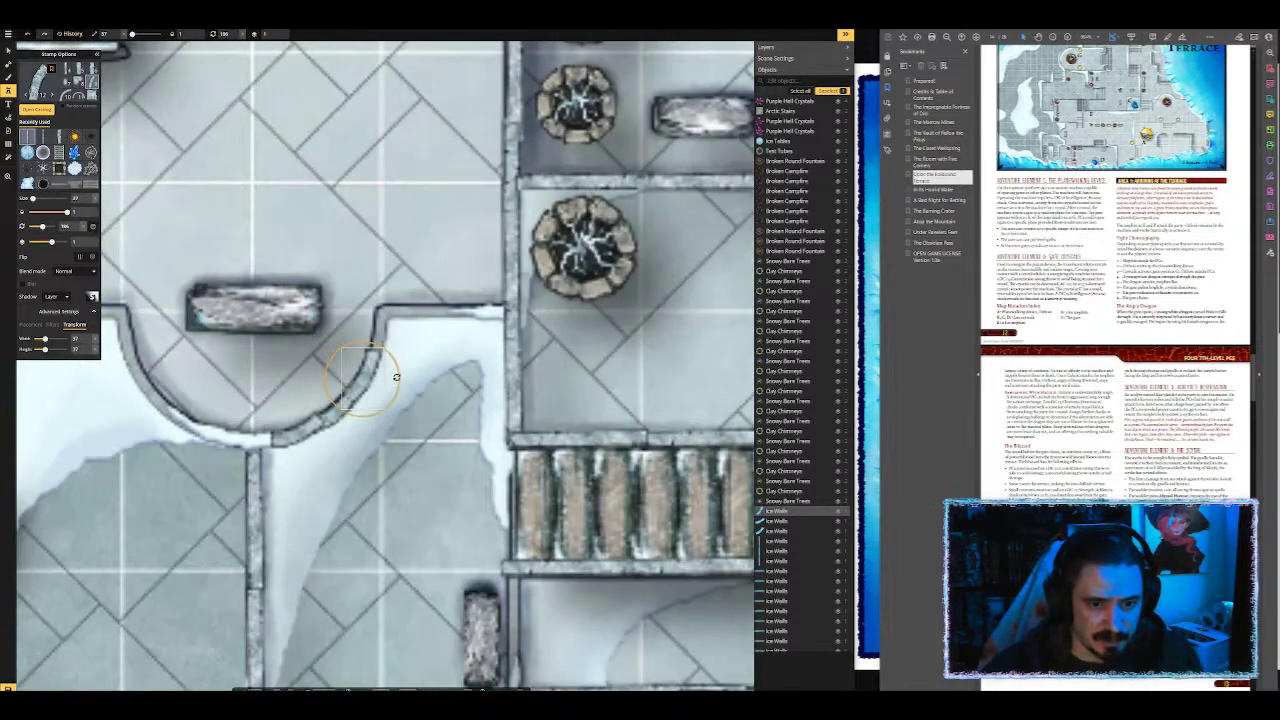
{"action": "left_click", "coordinate": [386, 322]}
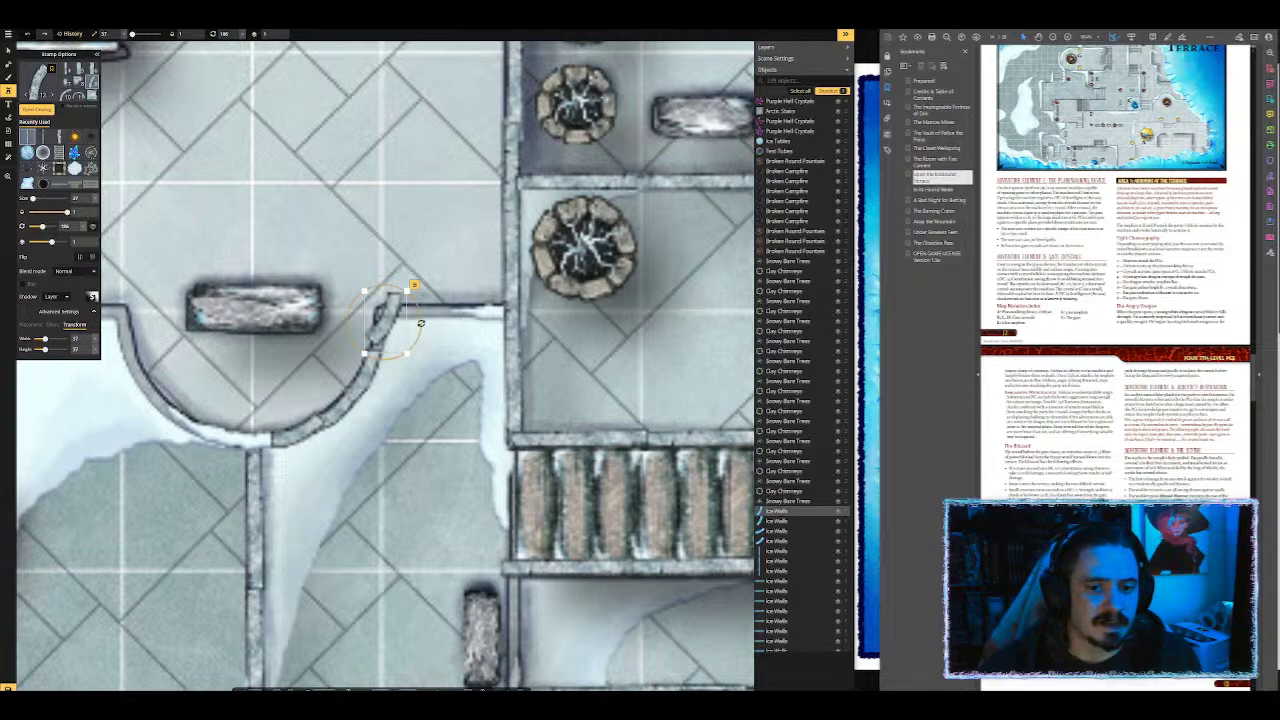
{"action": "left_click_drag", "start_coordinate": [424, 324], "coordinate": [387, 333]}
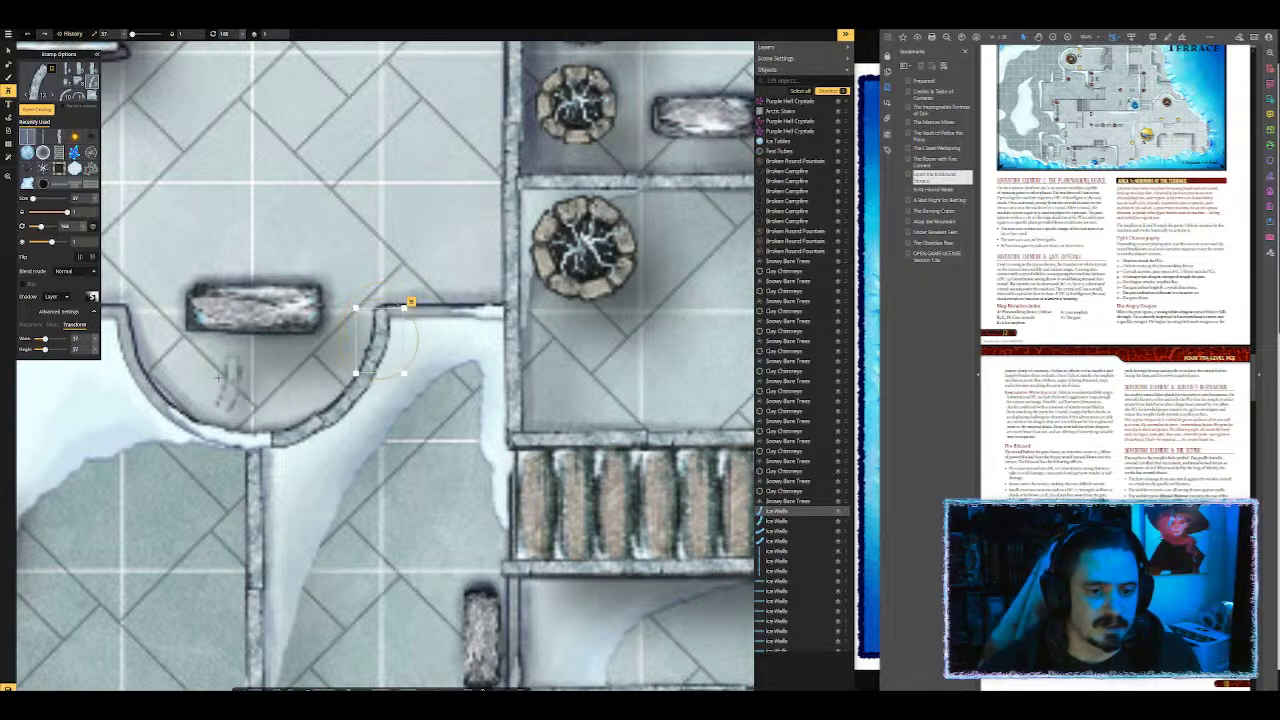
Step: Place and rotate curved ice wall pieces down the west side of the semicircular alcove to its base
{"action": "left_click", "coordinate": [140, 330]}
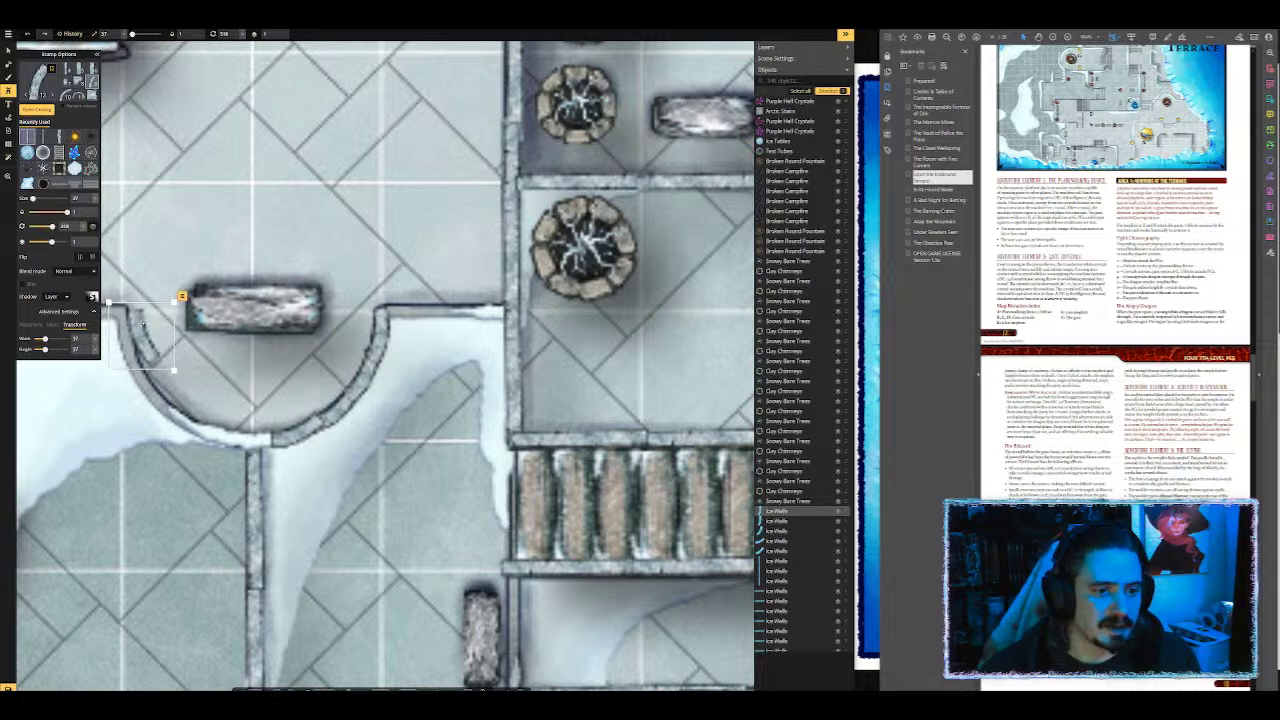
{"action": "left_click_drag", "start_coordinate": [140, 325], "coordinate": [127, 322]}
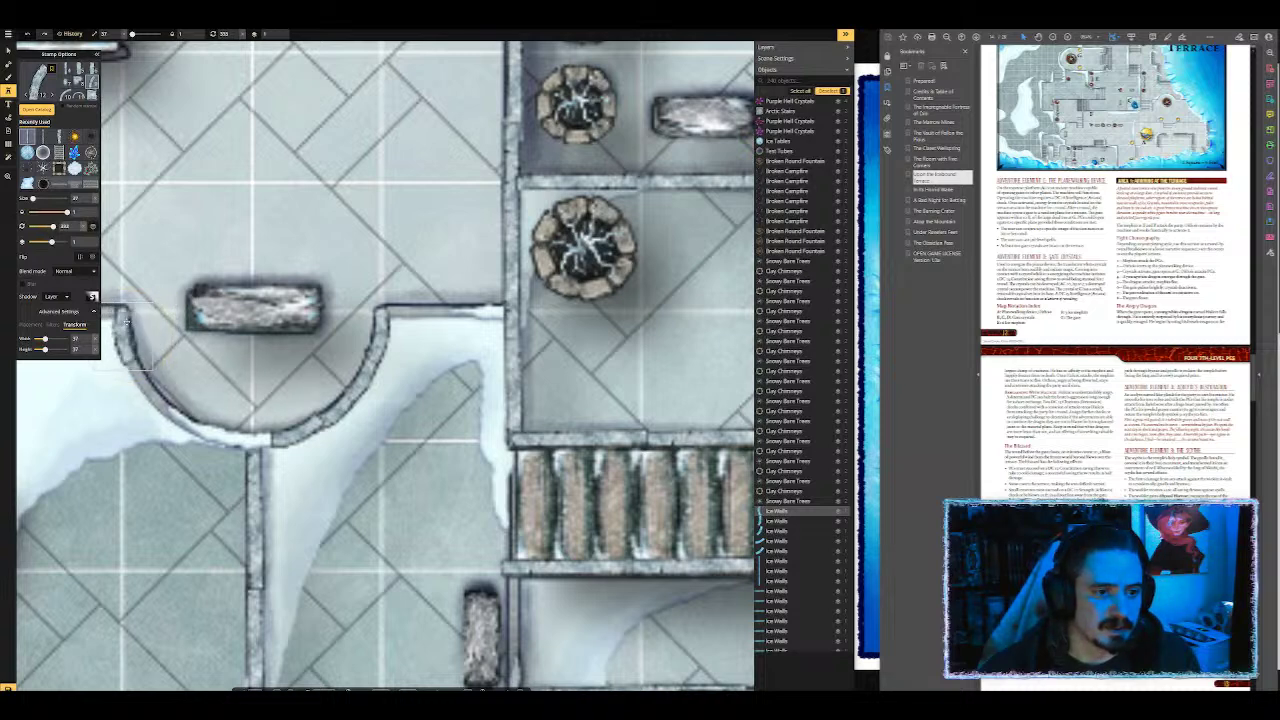
{"action": "left_click", "coordinate": [157, 368]}
{"action": "mouse_move", "coordinate": [157, 368]}
{"action": "left_mouse_down"}
{"action": "mouse_move", "coordinate": [186, 335]}
{"action": "mouse_move", "coordinate": [151, 380]}
{"action": "mouse_move", "coordinate": [155, 396]}
{"action": "mouse_move", "coordinate": [195, 377]}
{"action": "mouse_move", "coordinate": [161, 388]}
{"action": "left_mouse_up"}
{"action": "left_click", "coordinate": [196, 374]}
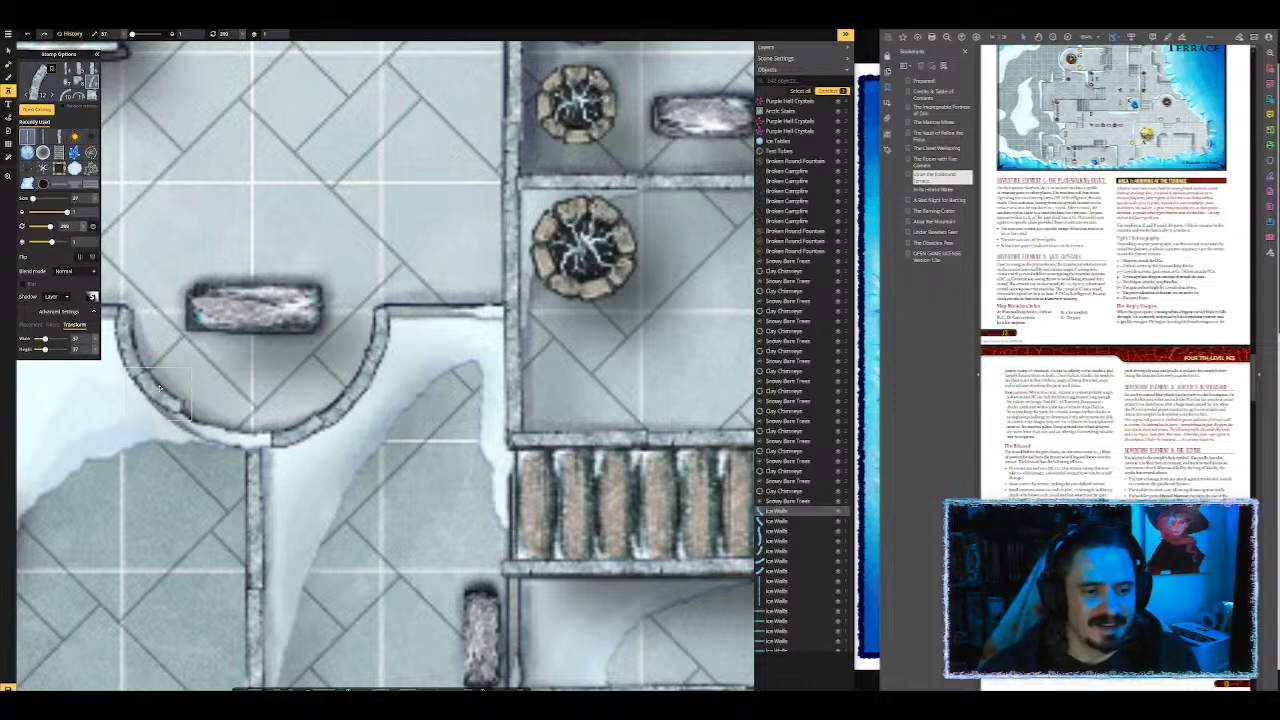
{"action": "mouse_move", "coordinate": [197, 384]}
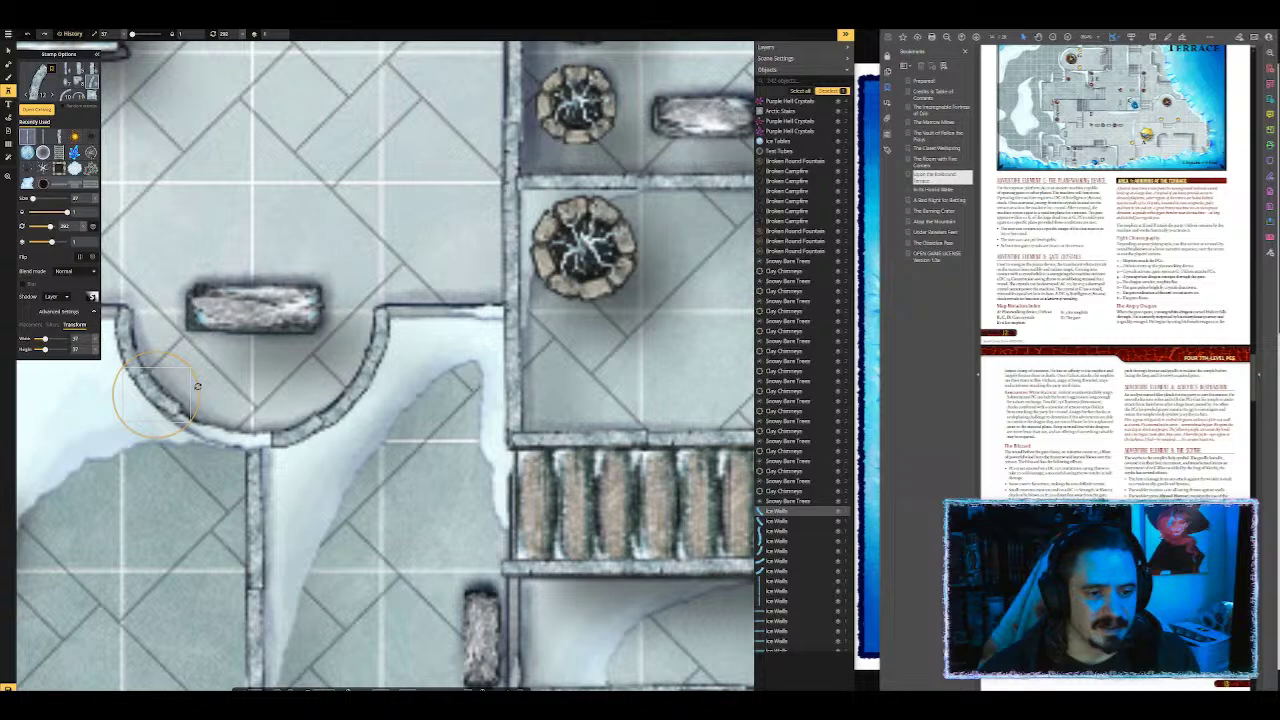
{"action": "left_click_drag", "start_coordinate": [197, 384], "coordinate": [226, 425]}
{"action": "left_click", "coordinate": [226, 425]}
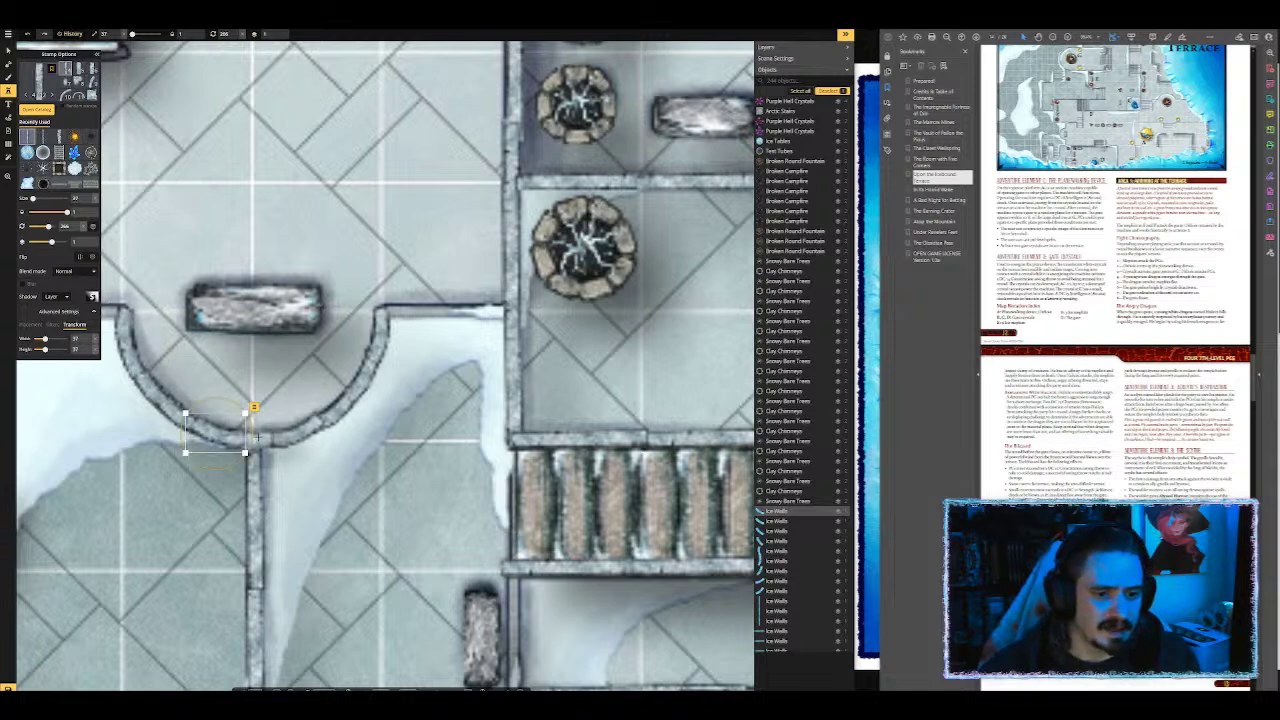
Step: Close the gap at the base of the semicircular alcove with a short horizontal ice wall piece
{"action": "left_click_drag", "start_coordinate": [257, 438], "coordinate": [246, 476]}
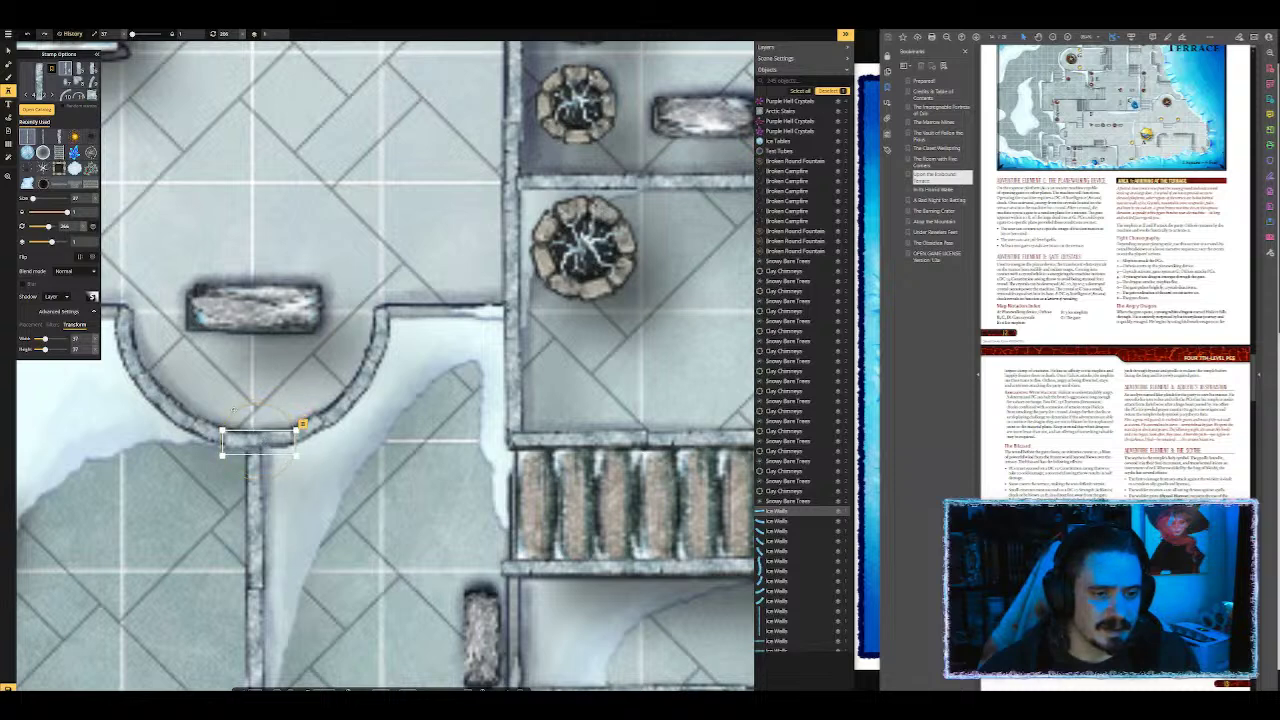
{"action": "key", "text": "Escape"}
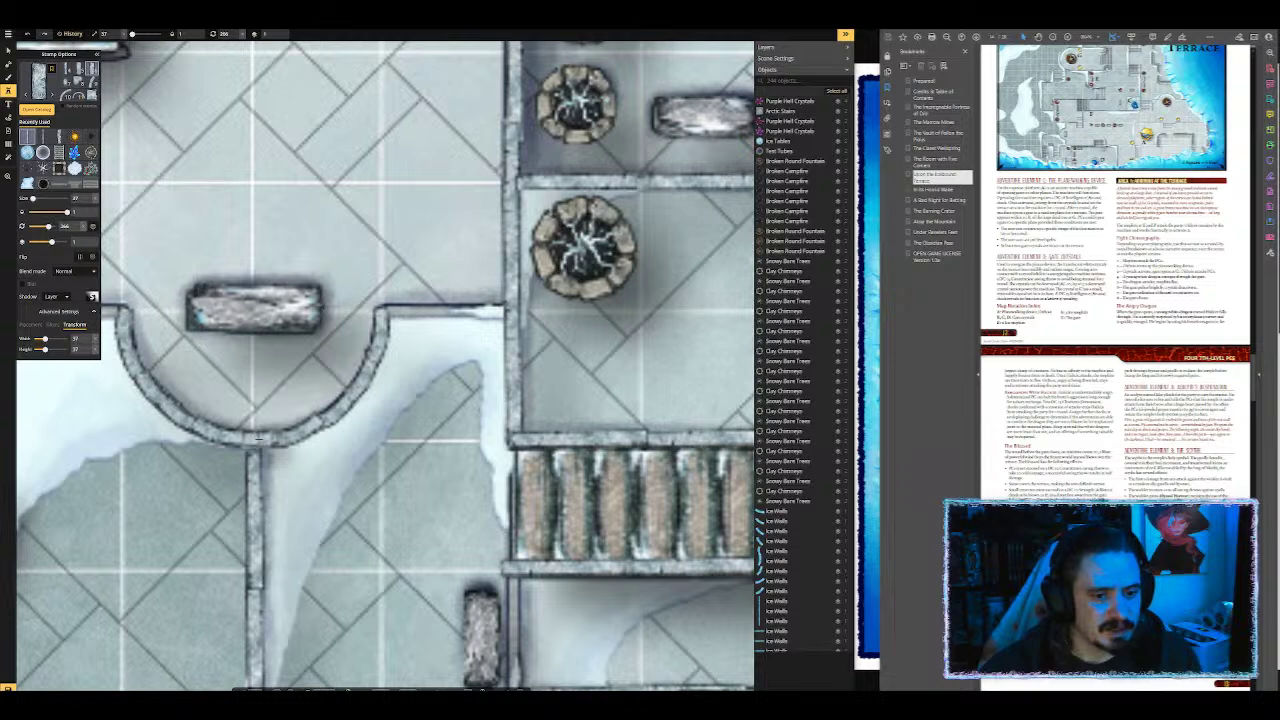
{"action": "left_click", "coordinate": [259, 440]}
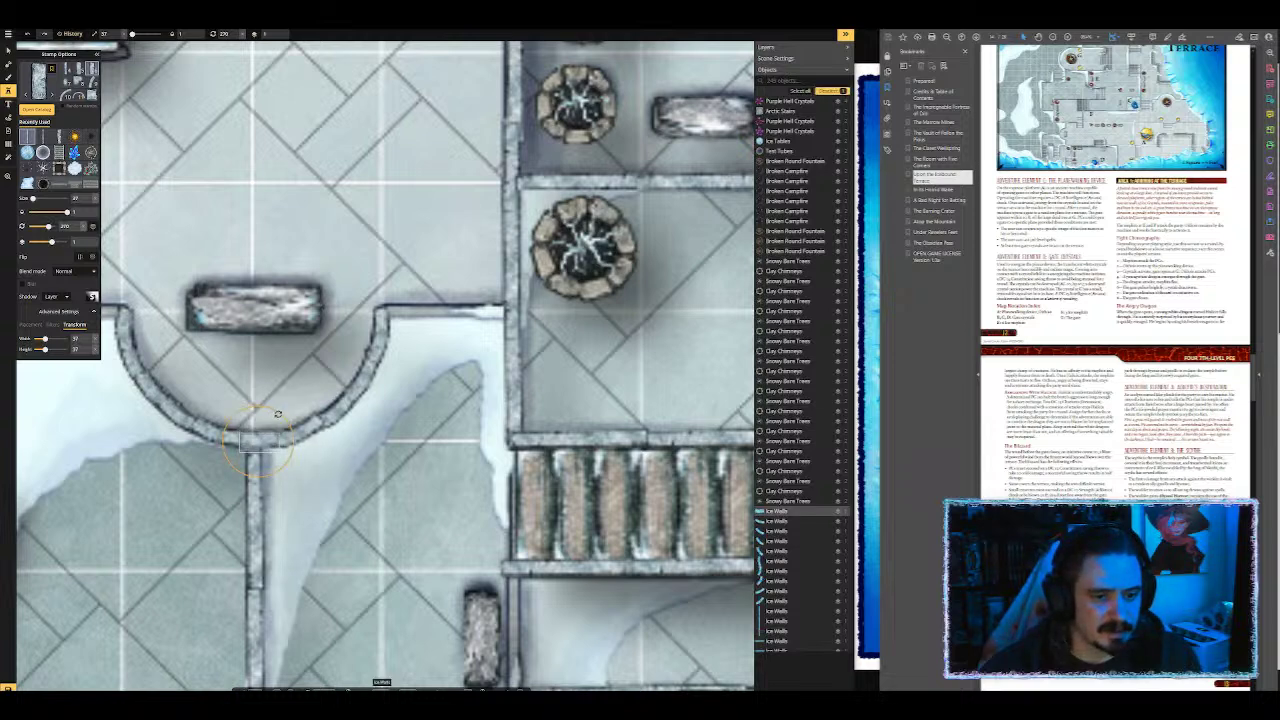
Step: Select the curved ice wall on the alcove's southeast side and adjust its rotation to fit the arc
{"action": "key", "text": "v"}
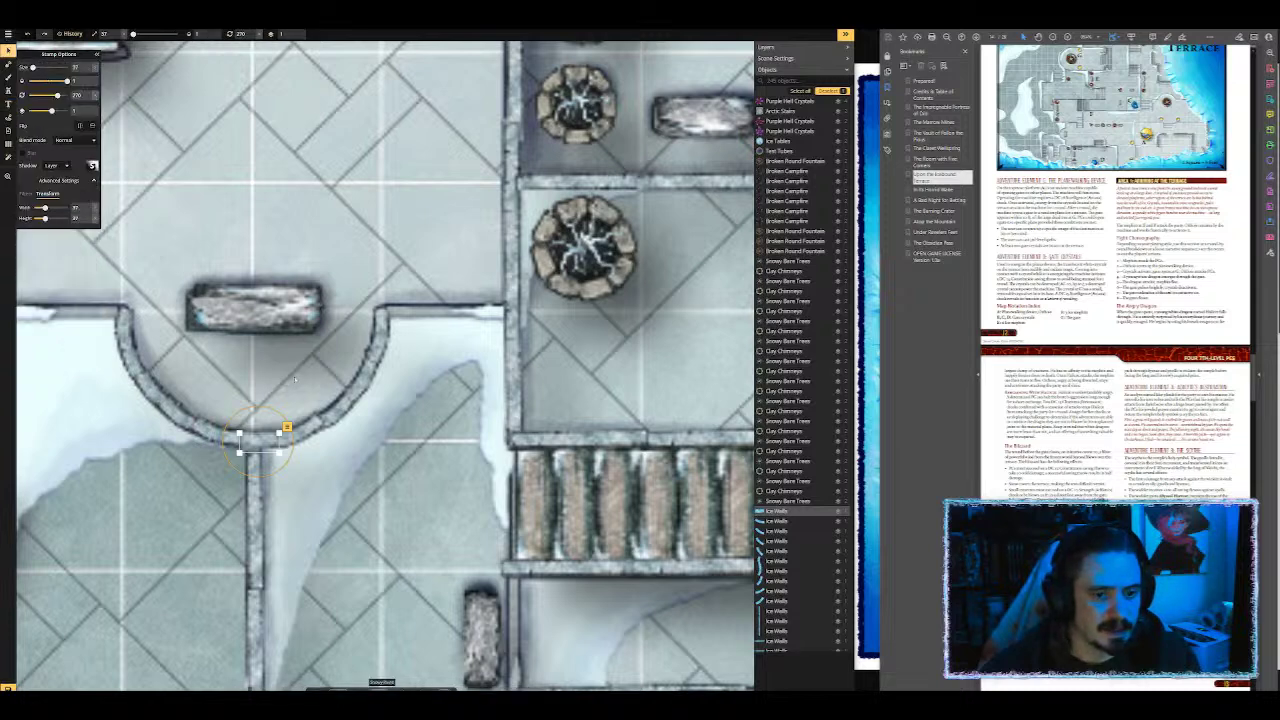
{"action": "left_click", "coordinate": [314, 398]}
{"action": "left_click_drag", "start_coordinate": [309, 389], "coordinate": [311, 389]}
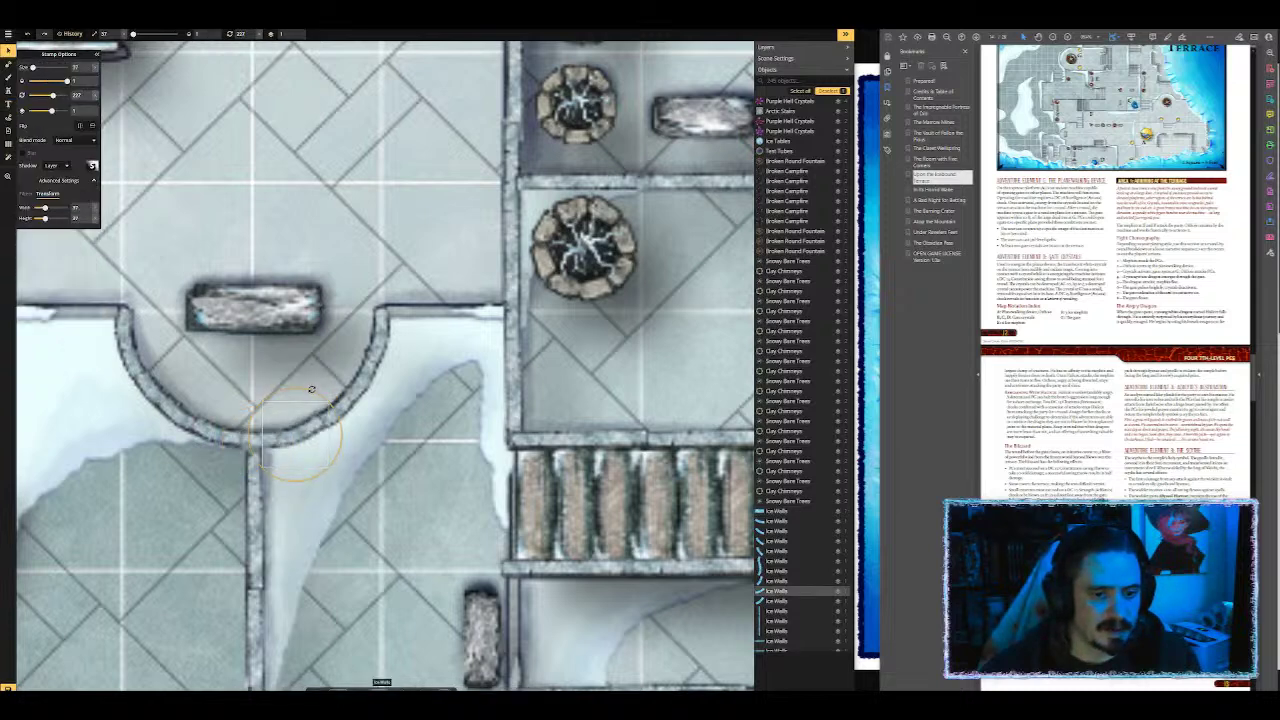
{"action": "left_click", "coordinate": [301, 358]}
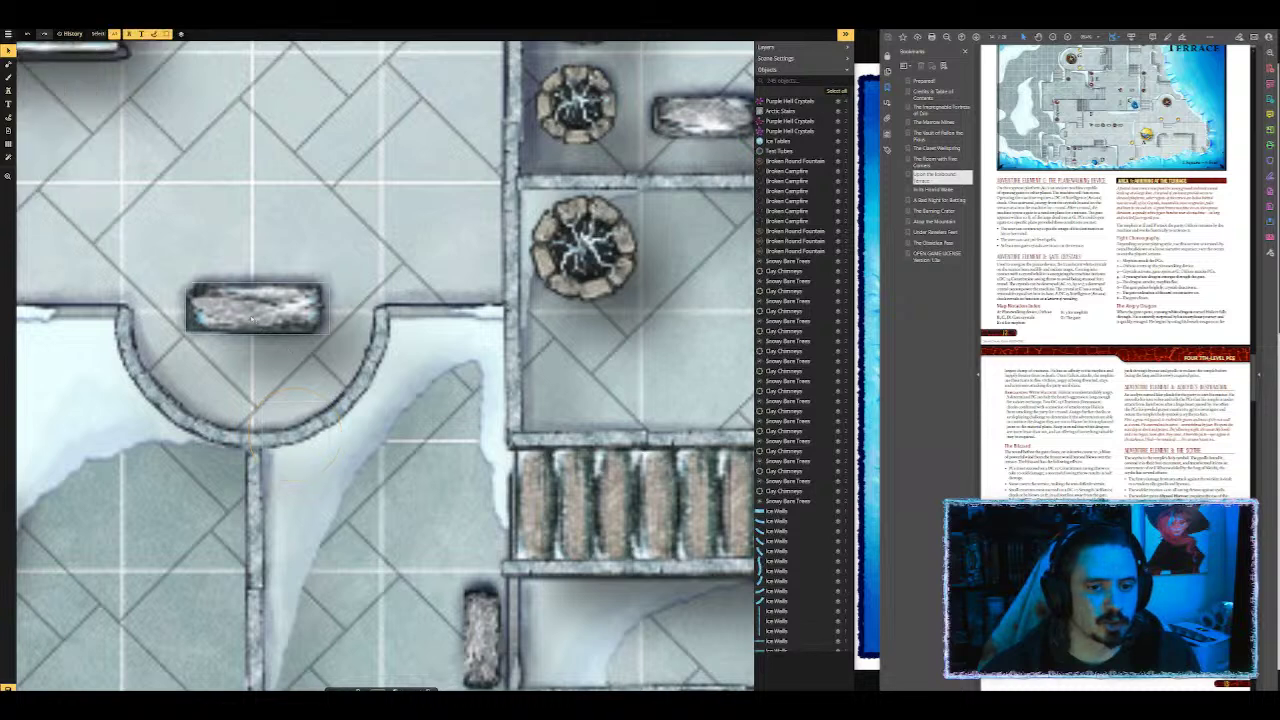
Step: Scale the straight ice wall stamp to 37 in width and height and place it horizontally between the alcove's east side and the wall
{"action": "scroll", "coordinate": [301, 358], "scroll_direction": "down", "scroll_amount": 2}
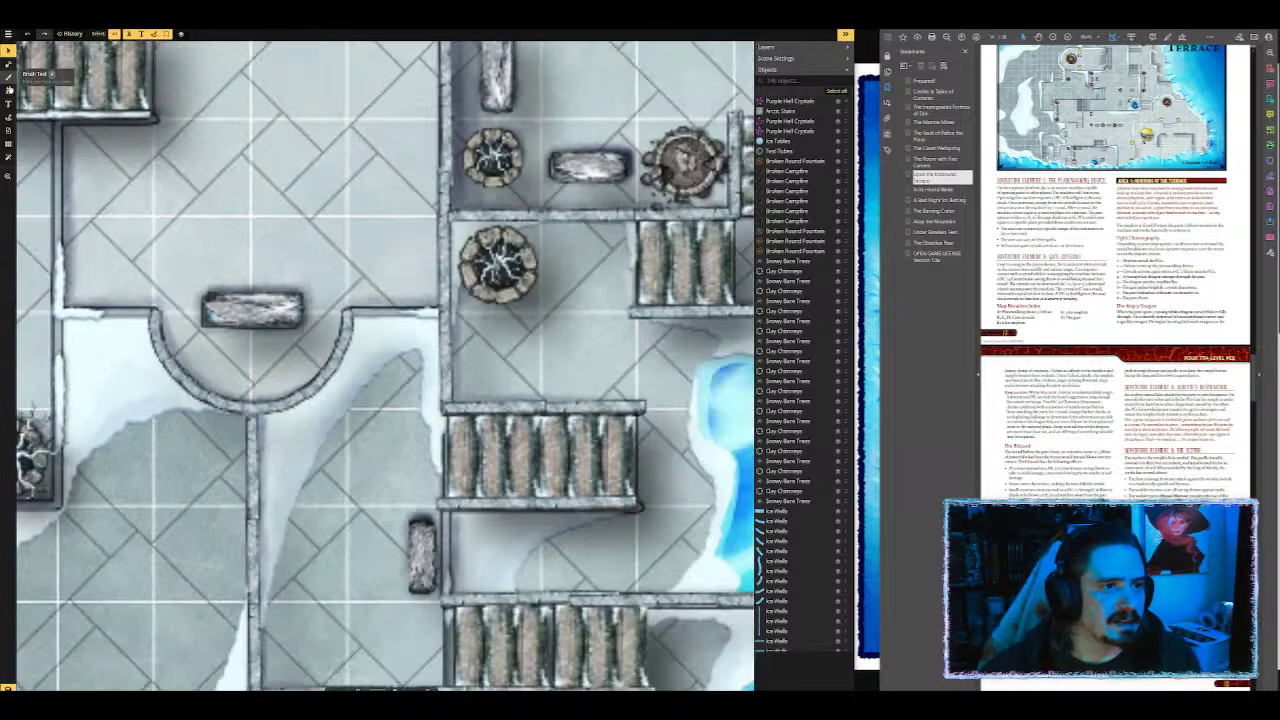
{"action": "left_click", "coordinate": [8, 90]}
{"action": "left_click", "coordinate": [68, 72]}
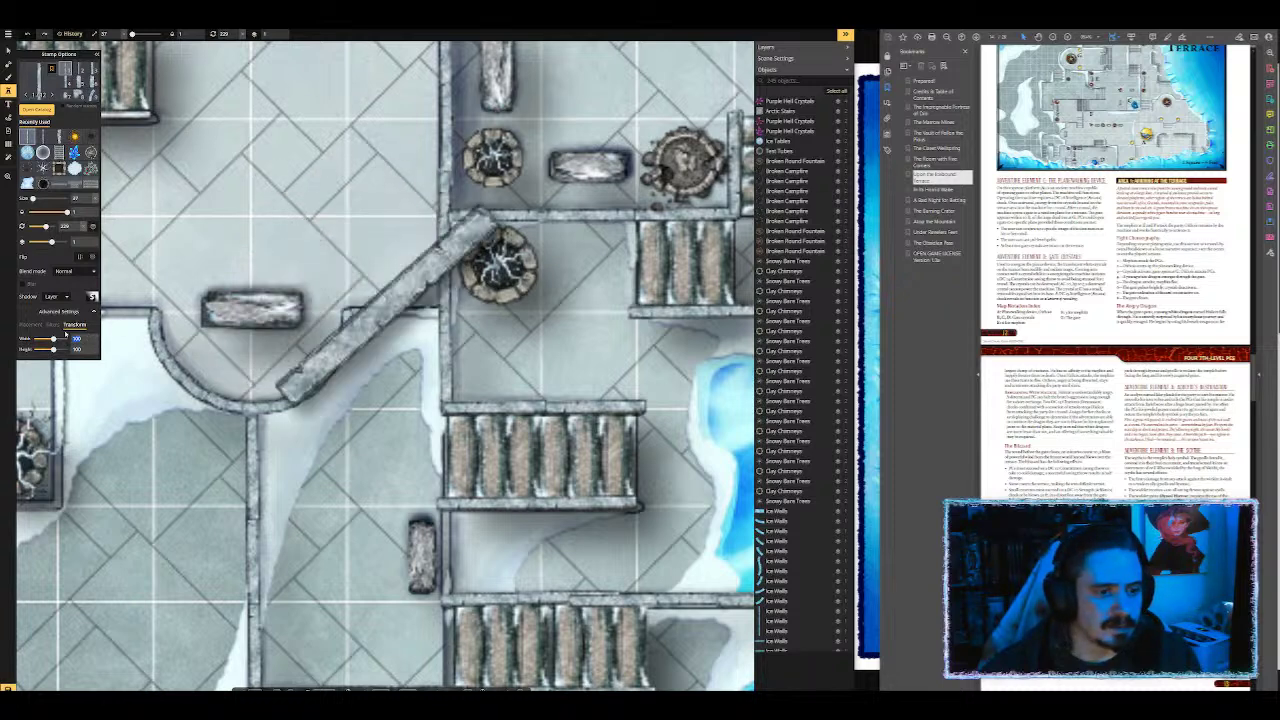
{"action": "type", "text": "30"}
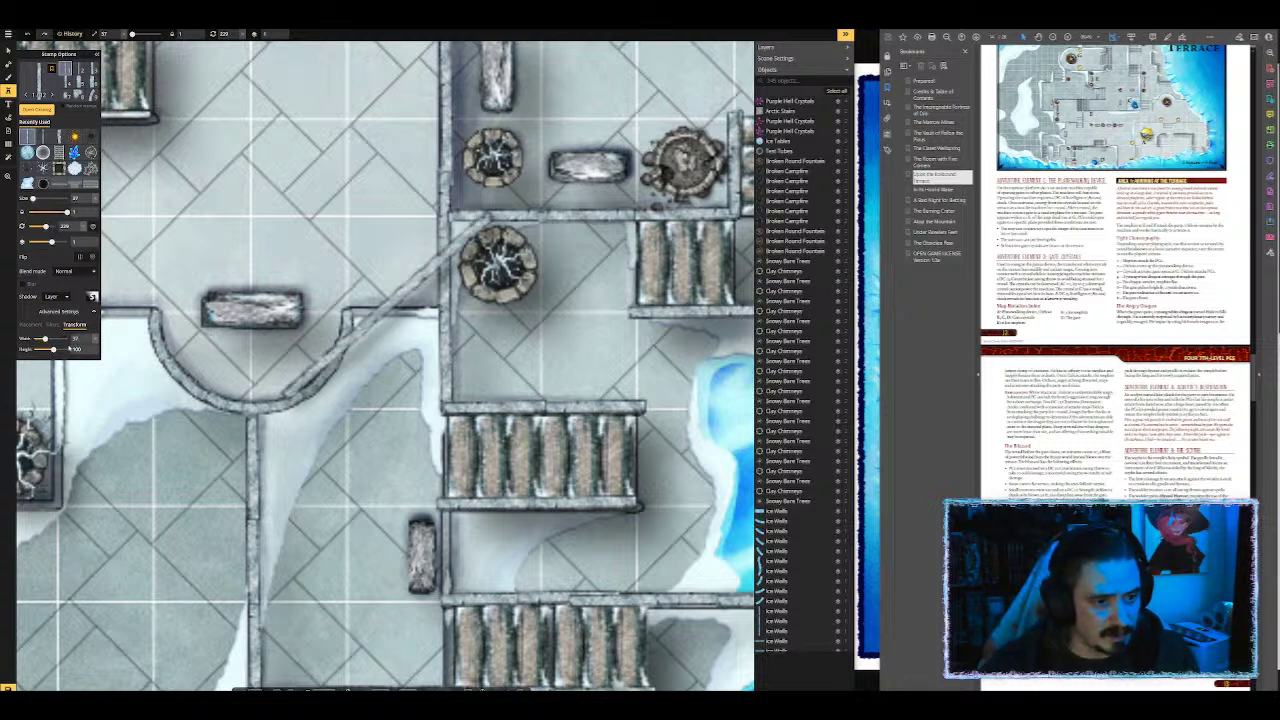
{"action": "type", "text": "37"}
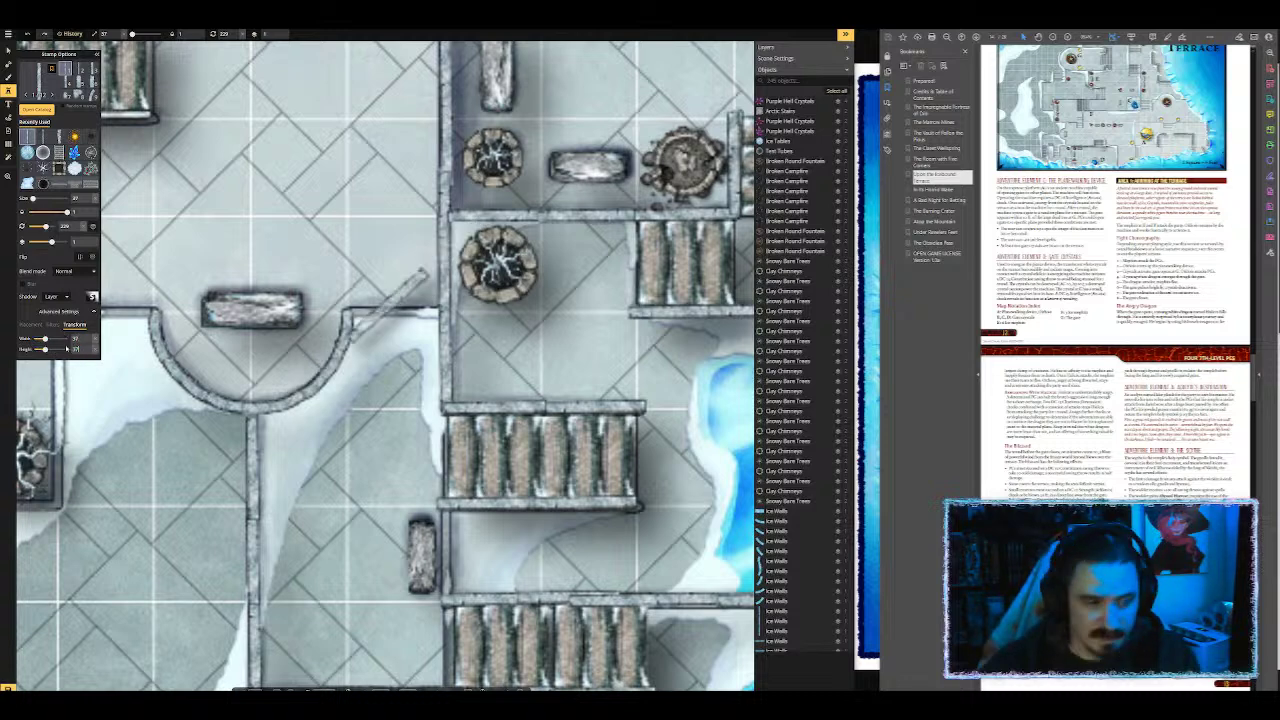
{"action": "left_click", "coordinate": [378, 307]}
{"action": "scroll", "coordinate": [379, 305], "scroll_direction": "up", "scroll_amount": 3}
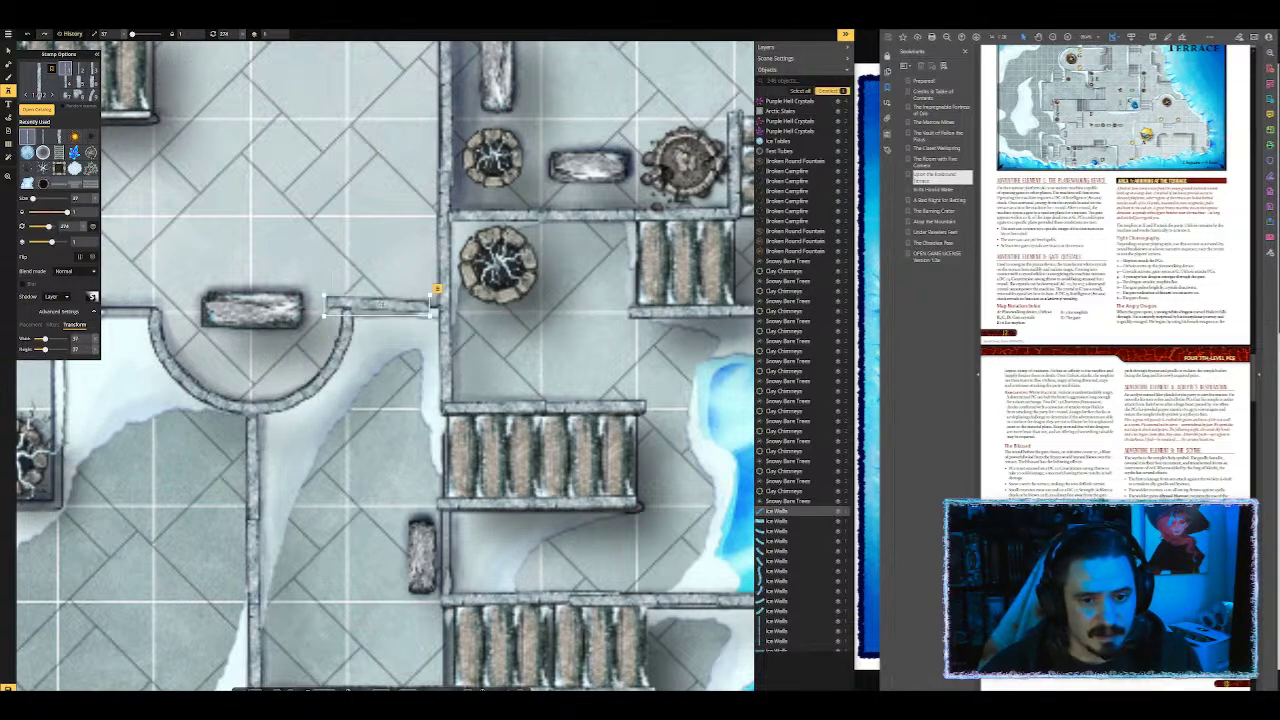
{"action": "left_click_drag", "start_coordinate": [379, 305], "coordinate": [404, 315]}
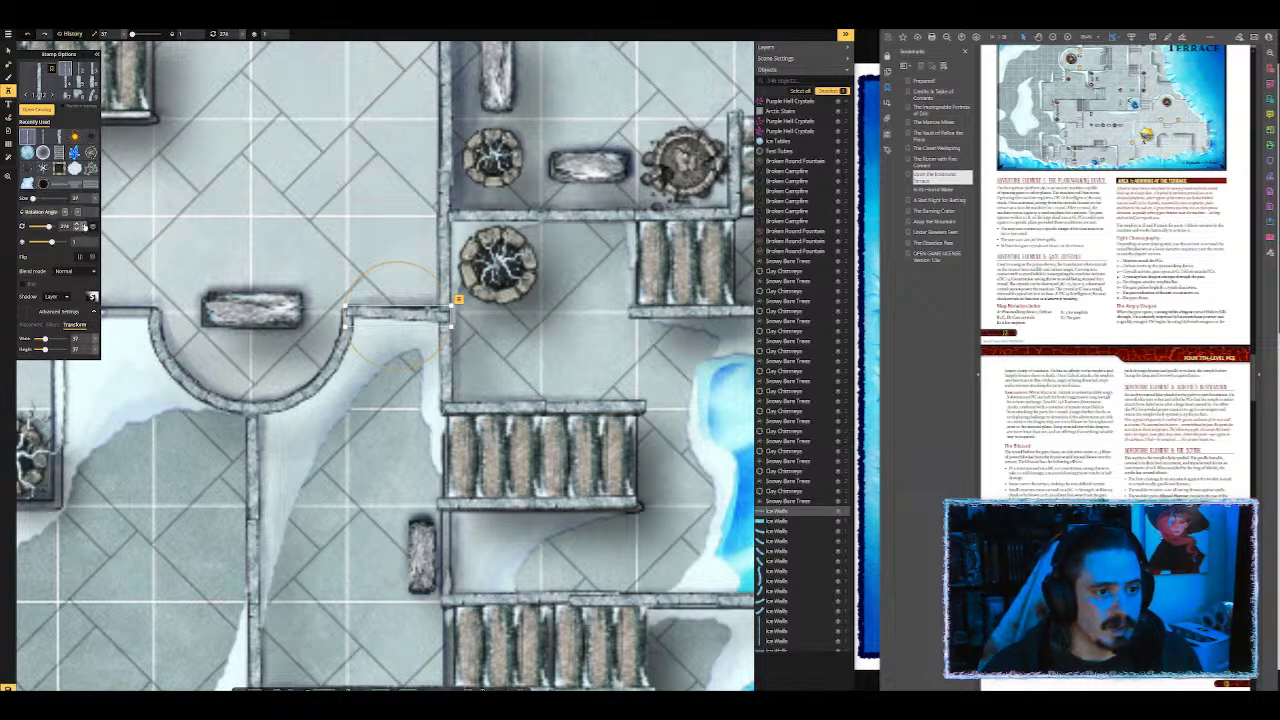
Step: Rotate the straight ice wall stamp and place a horizontal piece on the short wall west of the semicircular alcove
{"action": "scroll", "coordinate": [85, 228], "scroll_direction": "up", "scroll_amount": 6}
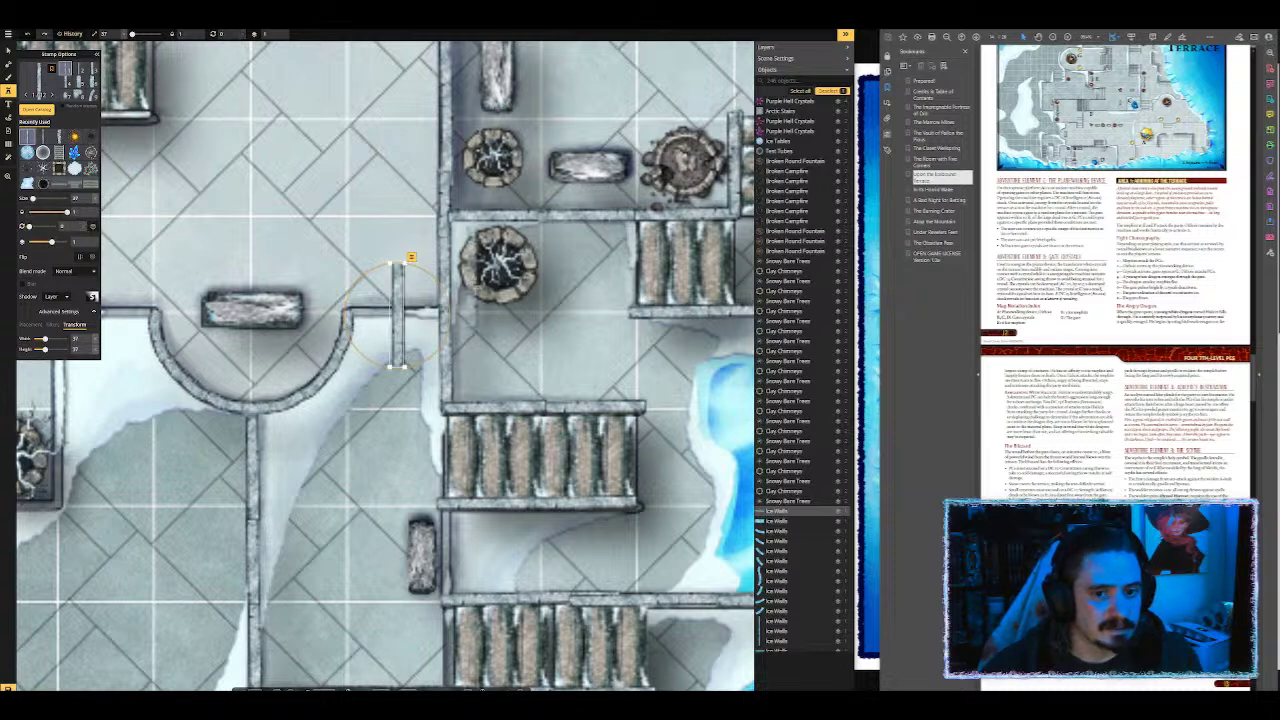
{"action": "left_click_drag", "start_coordinate": [429, 281], "coordinate": [698, 273]}
{"action": "key", "text": "Escape"}
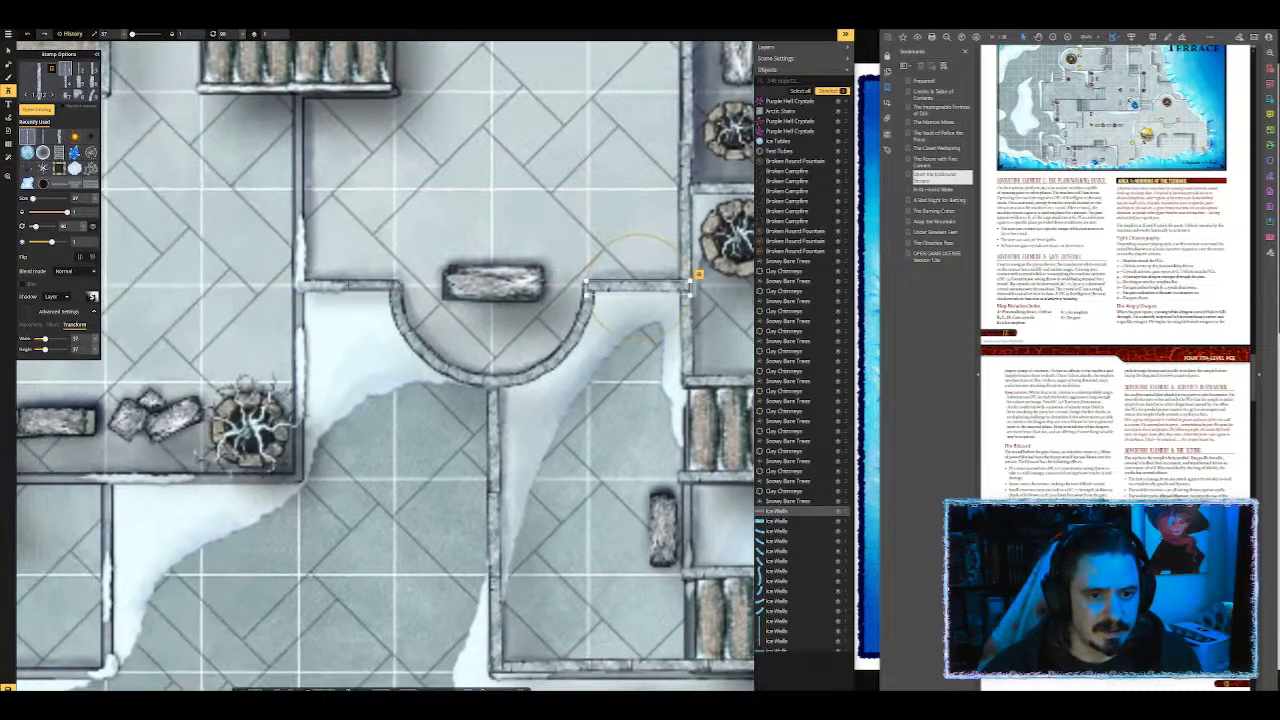
{"action": "left_click", "coordinate": [349, 286]}
Step: Line the long north-south wall west of the alcove with vertical ice wall pieces down to the southern platform corner
{"action": "left_click_drag", "start_coordinate": [328, 166], "coordinate": [298, 133]}
{"action": "scroll", "coordinate": [329, 156], "scroll_direction": "down", "scroll_amount": 2}
{"action": "scroll", "coordinate": [331, 160], "scroll_direction": "up", "scroll_amount": 2}
{"action": "scroll", "coordinate": [331, 160], "scroll_direction": "down", "scroll_amount": 1}
{"action": "left_click", "coordinate": [348, 214]}
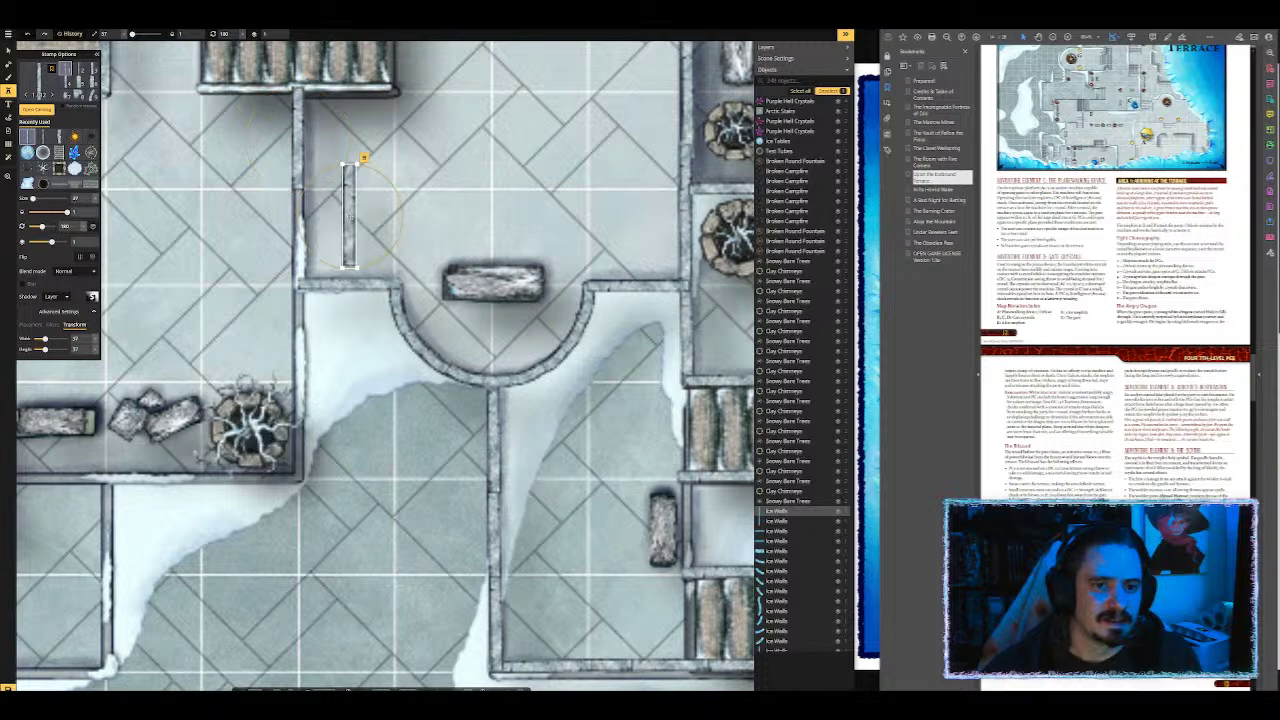
{"action": "left_click_drag", "start_coordinate": [345, 215], "coordinate": [293, 237]}
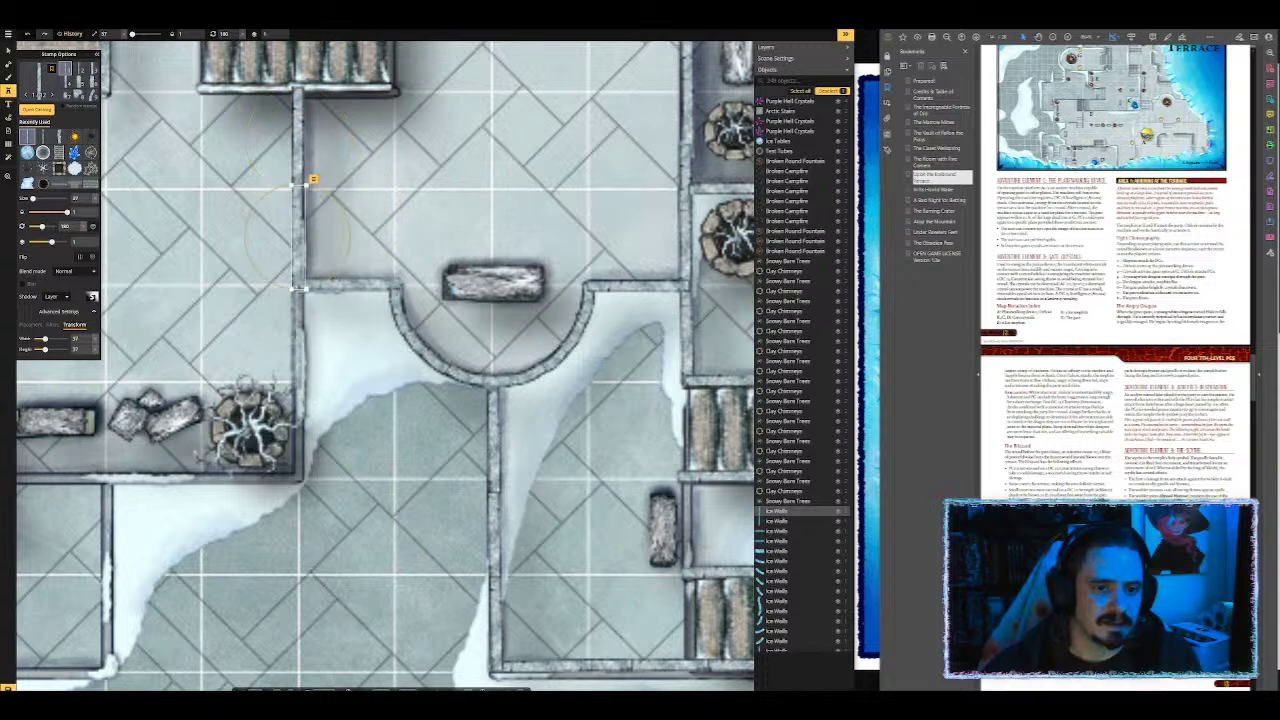
{"action": "left_click", "coordinate": [296, 330]}
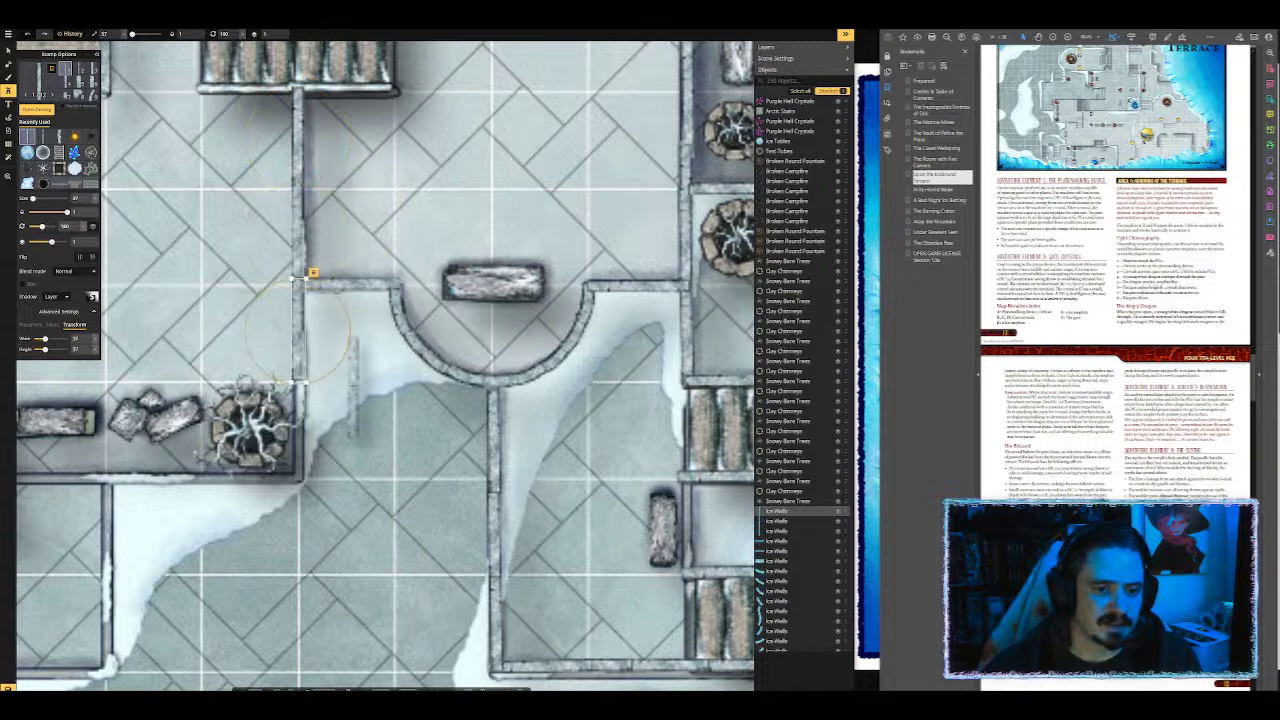
{"action": "left_click_drag", "start_coordinate": [357, 388], "coordinate": [298, 428]}
Step: Place horizontal ice wall pieces along the platform's south edge, beneath the broken campfires and rubble
{"action": "left_click", "coordinate": [243, 542]}
{"action": "scroll", "coordinate": [244, 538], "scroll_direction": "up", "scroll_amount": 5}
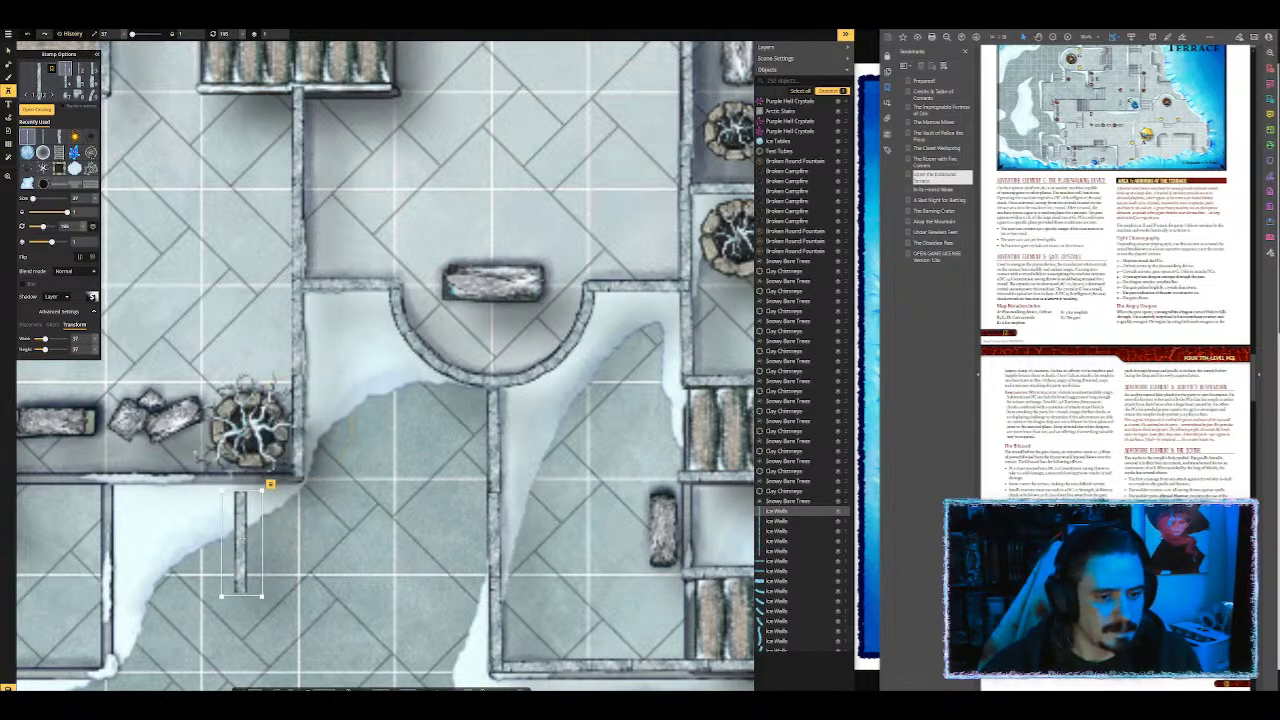
{"action": "scroll", "coordinate": [243, 535], "scroll_direction": "up", "scroll_amount": 1}
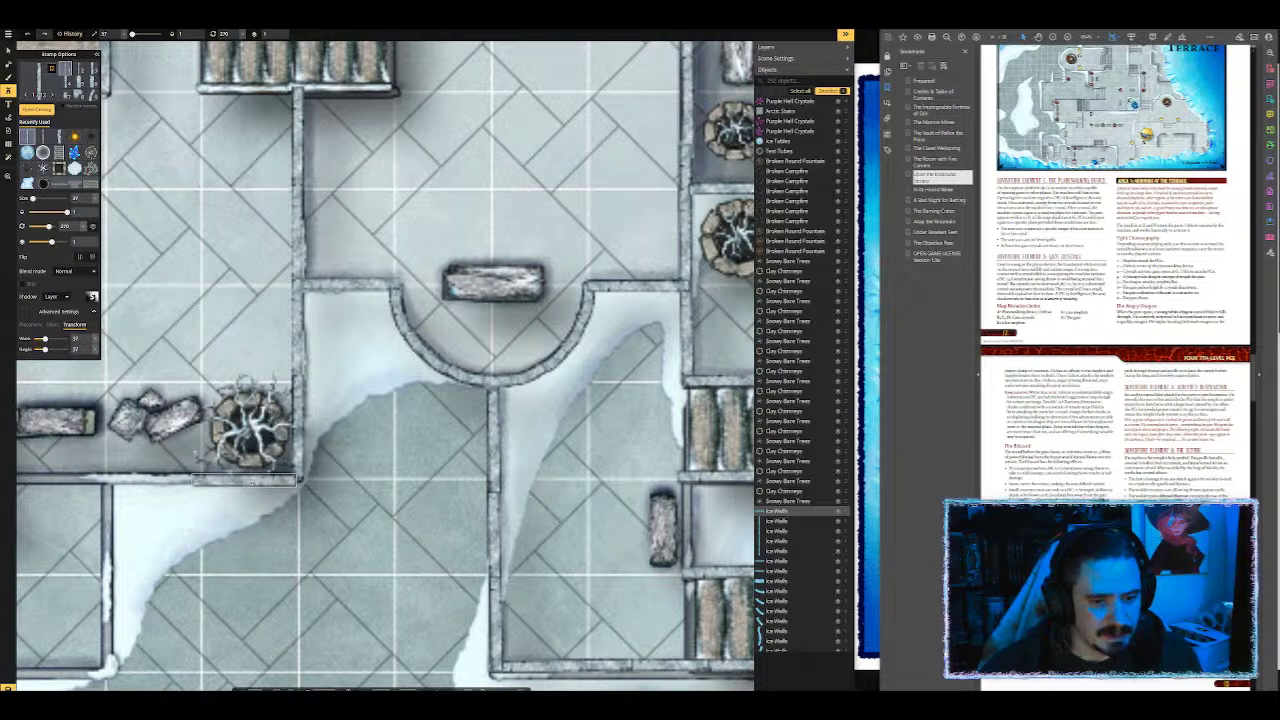
{"action": "left_click", "coordinate": [256, 480]}
{"action": "left_click_drag", "start_coordinate": [256, 568], "coordinate": [524, 476]}
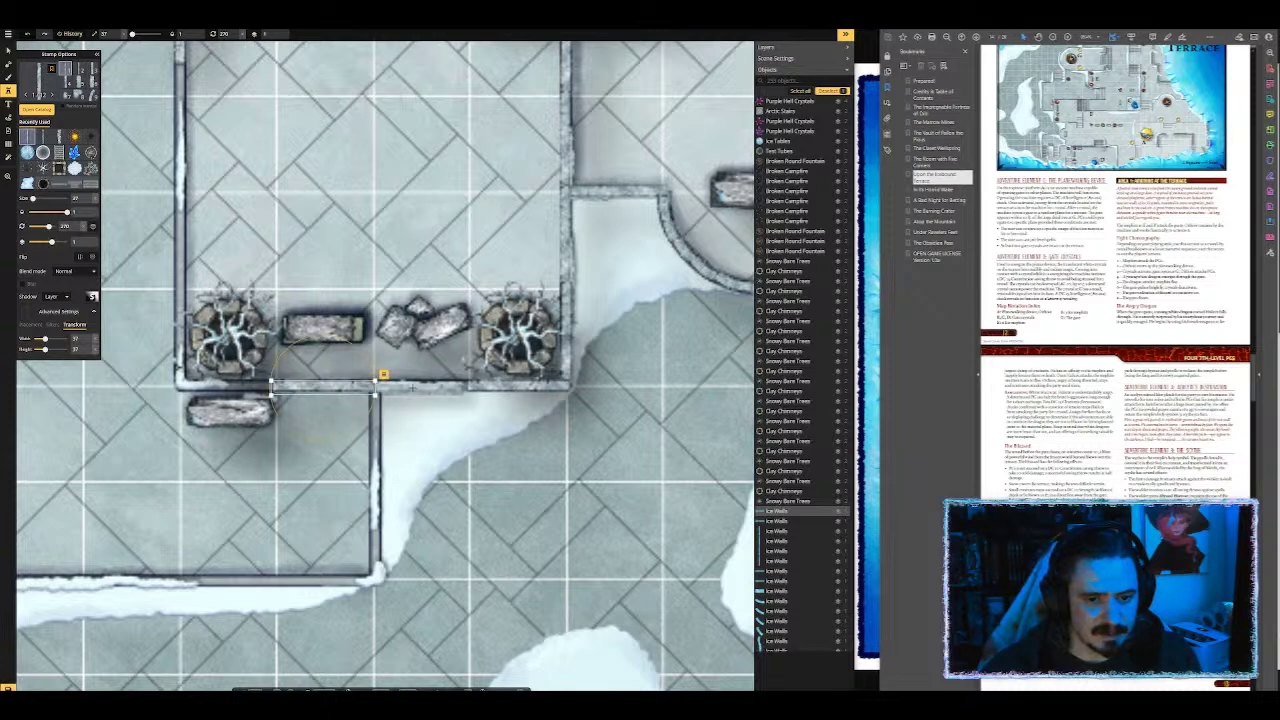
{"action": "left_click", "coordinate": [421, 386]}
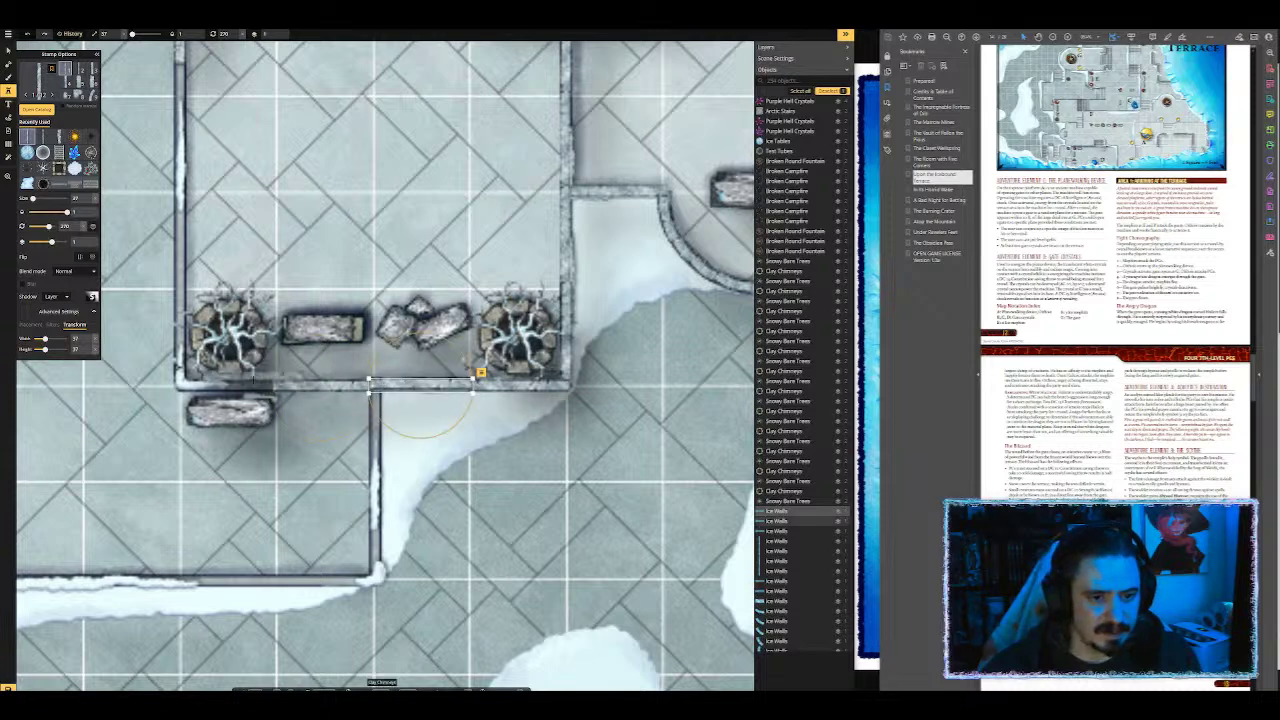
{"action": "left_click", "coordinate": [233, 386]}
Step: Line the platform's west side with vertical ice wall pieces from its southwest corner up toward the stairs
{"action": "scroll", "coordinate": [212, 272], "scroll_direction": "up", "scroll_amount": 5}
{"action": "left_click", "coordinate": [209, 268]}
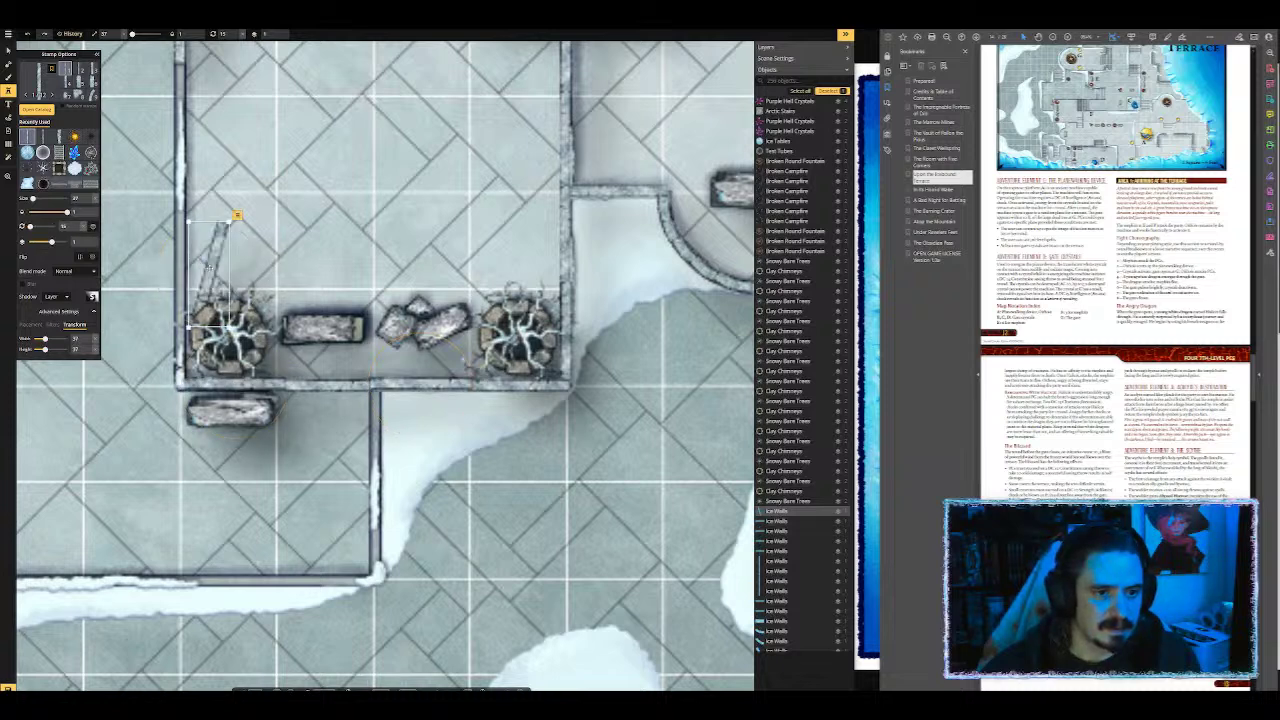
{"action": "scroll", "coordinate": [200, 290], "scroll_direction": "up", "scroll_amount": 1}
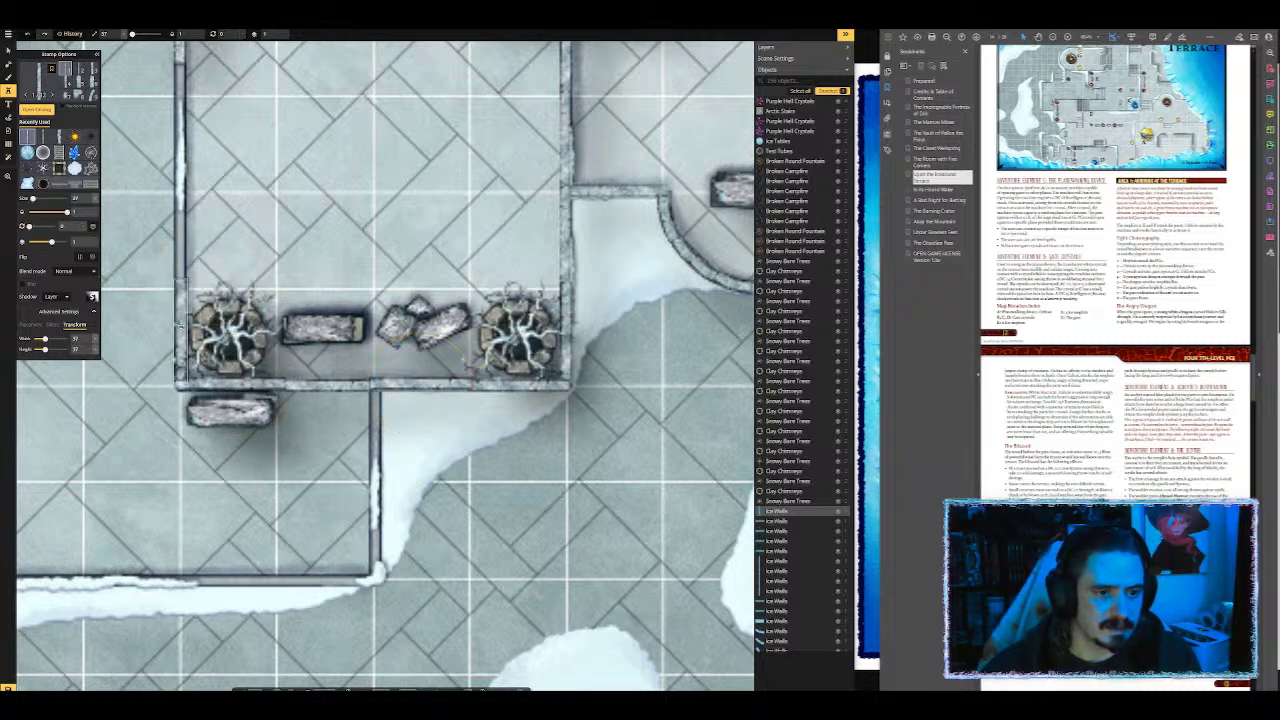
{"action": "left_click", "coordinate": [181, 325]}
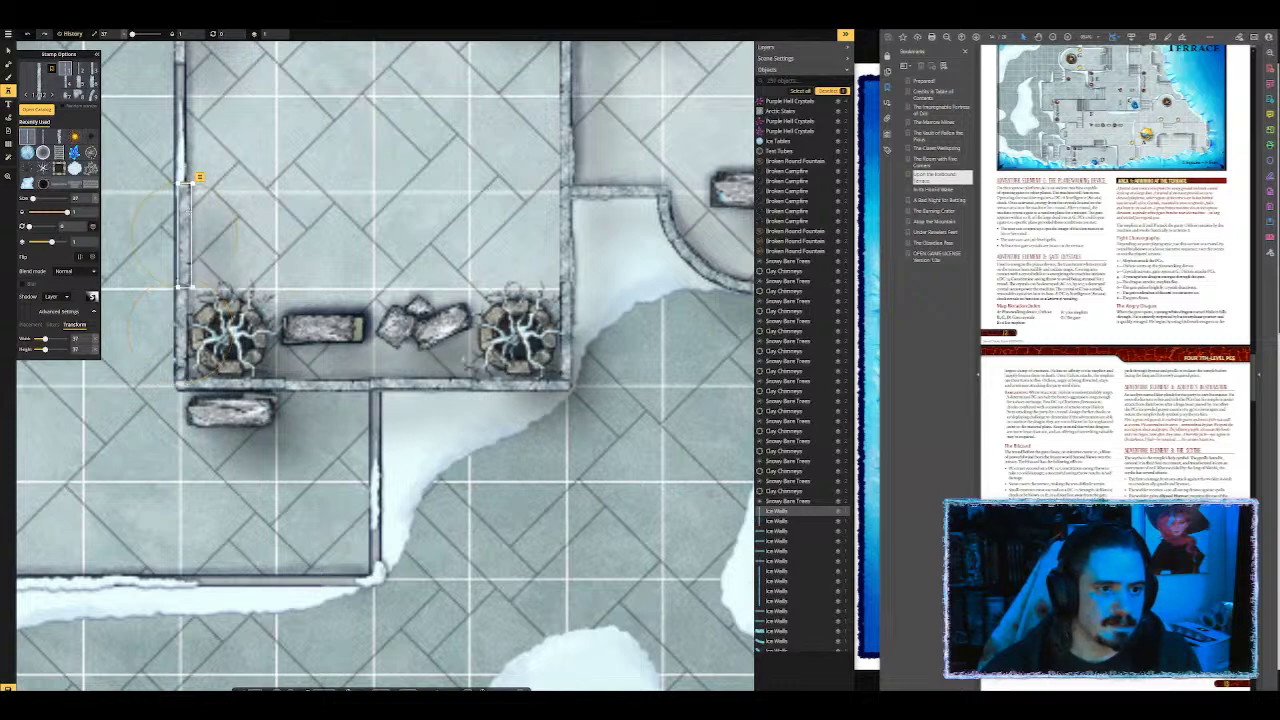
{"action": "left_click", "coordinate": [181, 234]}
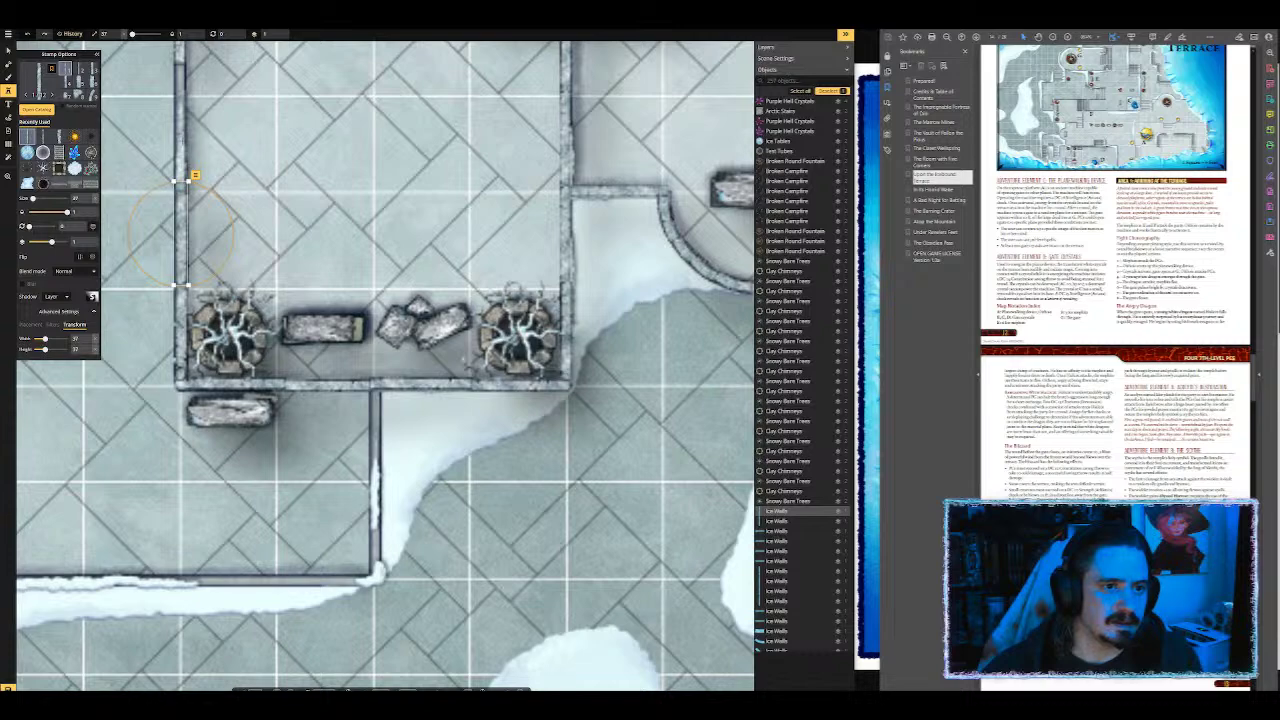
{"action": "left_click", "coordinate": [181, 138]}
{"action": "key", "text": "space"}
{"action": "left_click_drag", "start_coordinate": [297, 132], "coordinate": [375, 295]}
{"action": "left_click", "coordinate": [259, 217]}
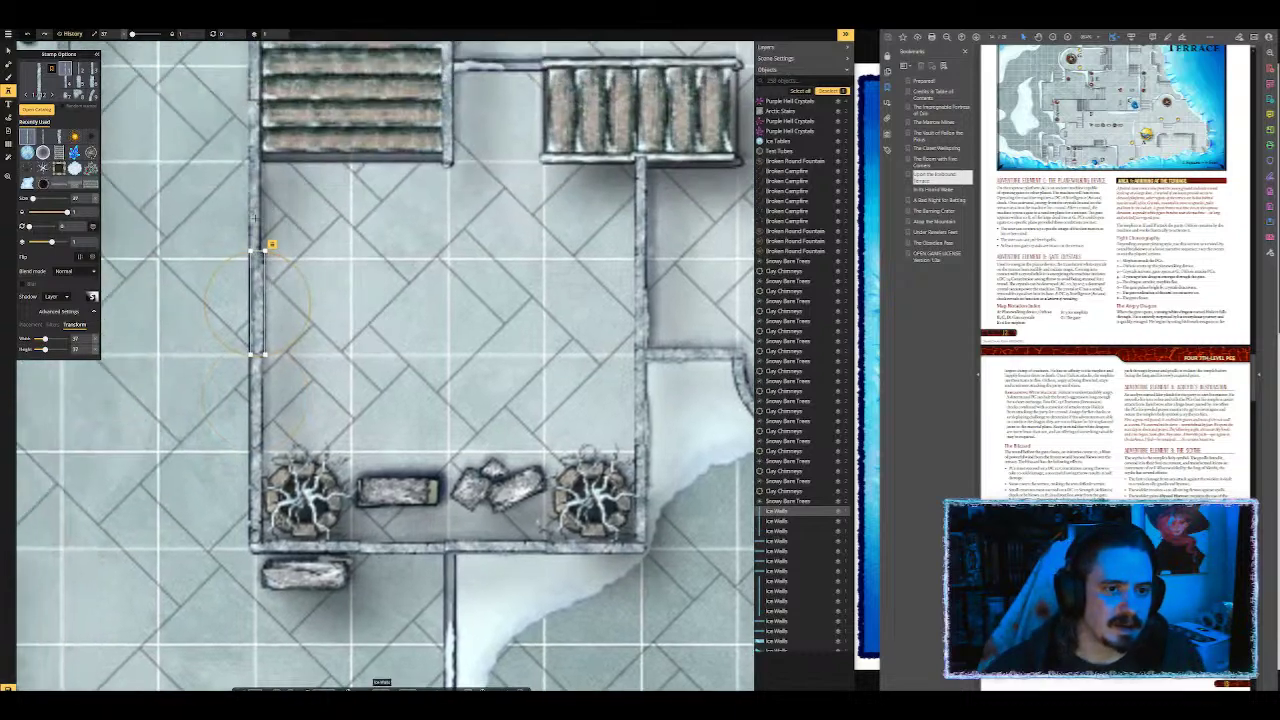
Step: Place horizontal ice wall pieces along the south edge of the small stairs south of area F
{"action": "scroll", "coordinate": [330, 310], "scroll_direction": "down", "scroll_amount": 5}
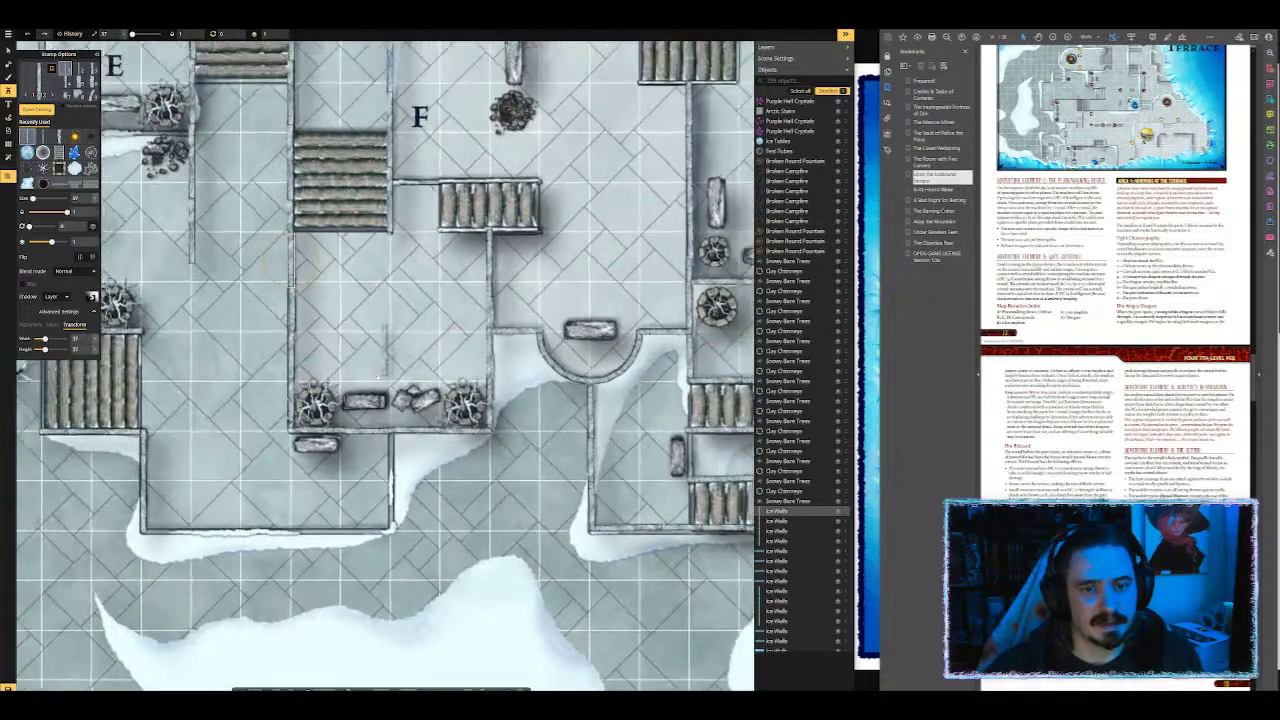
{"action": "left_click_drag", "start_coordinate": [386, 351], "coordinate": [382, 384]}
{"action": "left_click", "coordinate": [437, 204]}
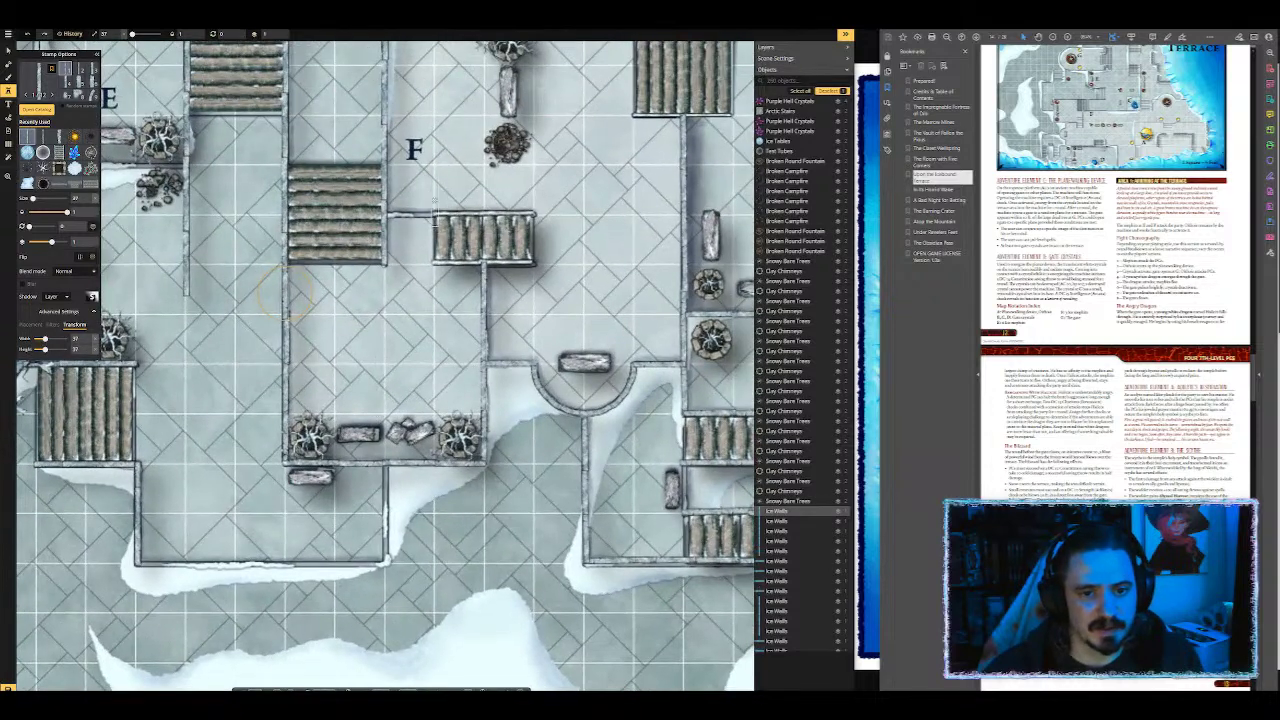
{"action": "scroll", "coordinate": [434, 201], "scroll_direction": "up", "scroll_amount": 7}
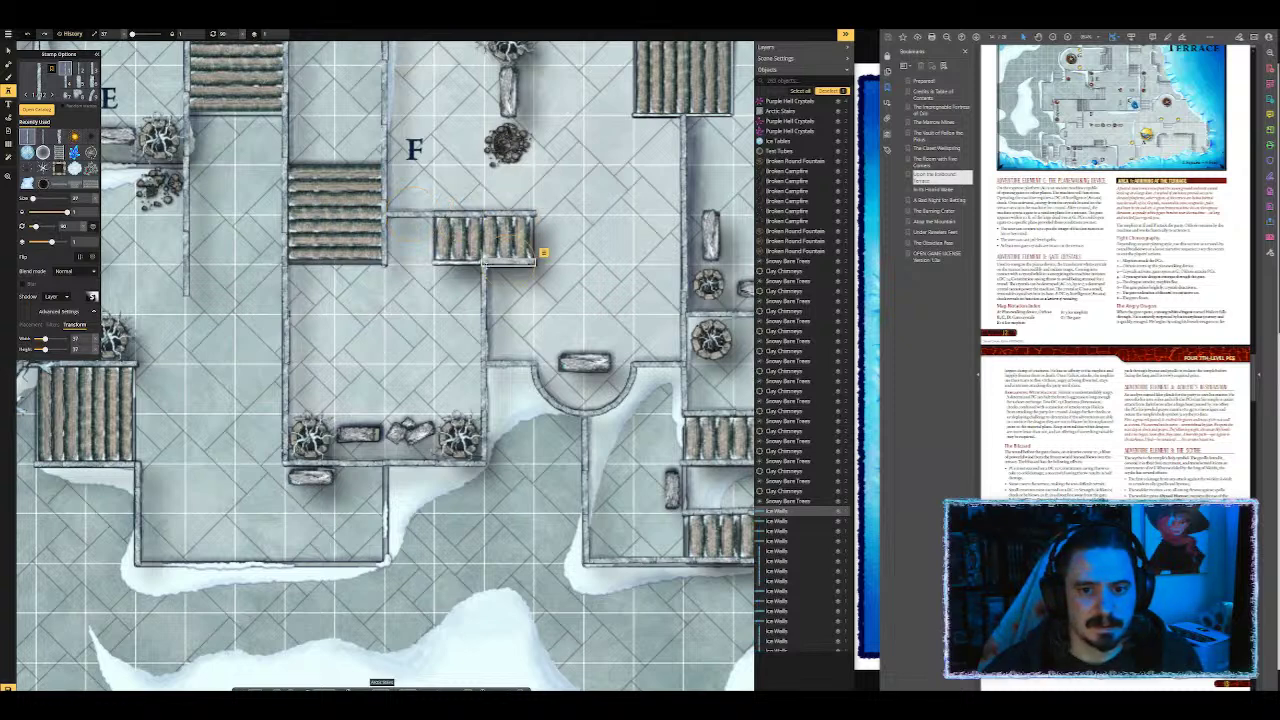
{"action": "left_click", "coordinate": [459, 266]}
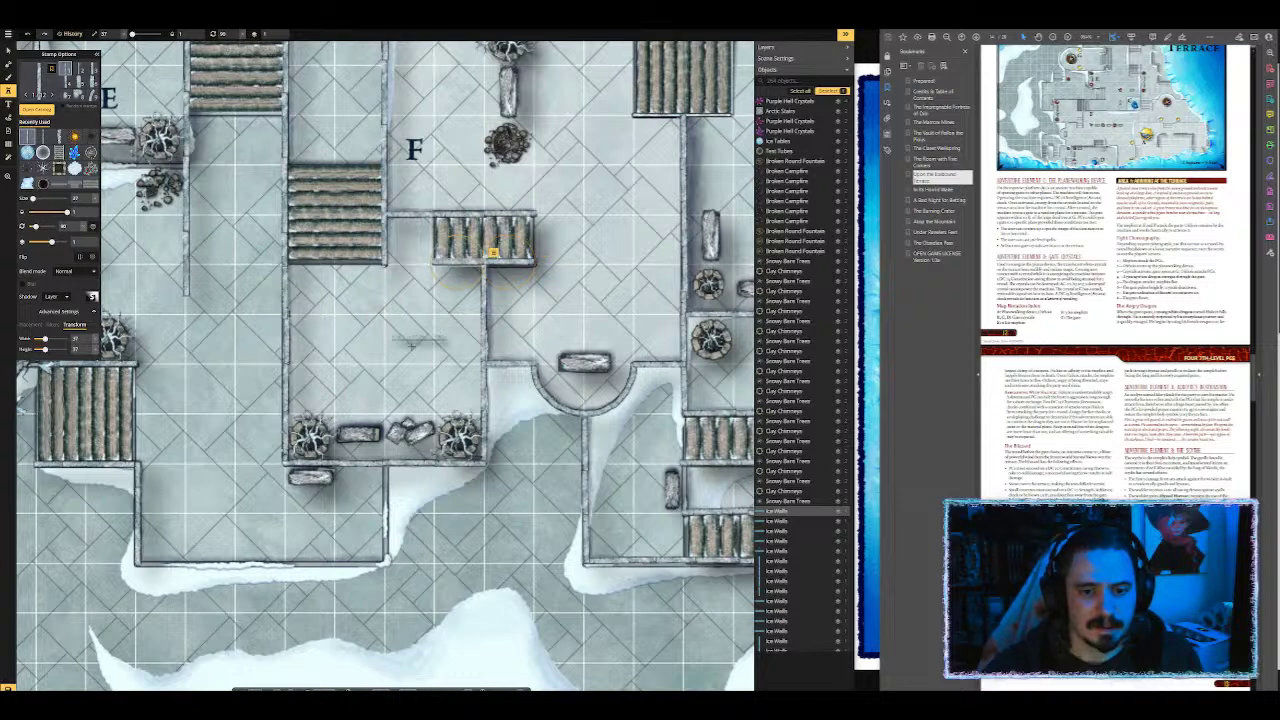
Step: Line the south edge of the snowy lower platform with horizontal ice walls and its southeast side with a vertical piece
{"action": "left_click_drag", "start_coordinate": [365, 397], "coordinate": [503, 216]}
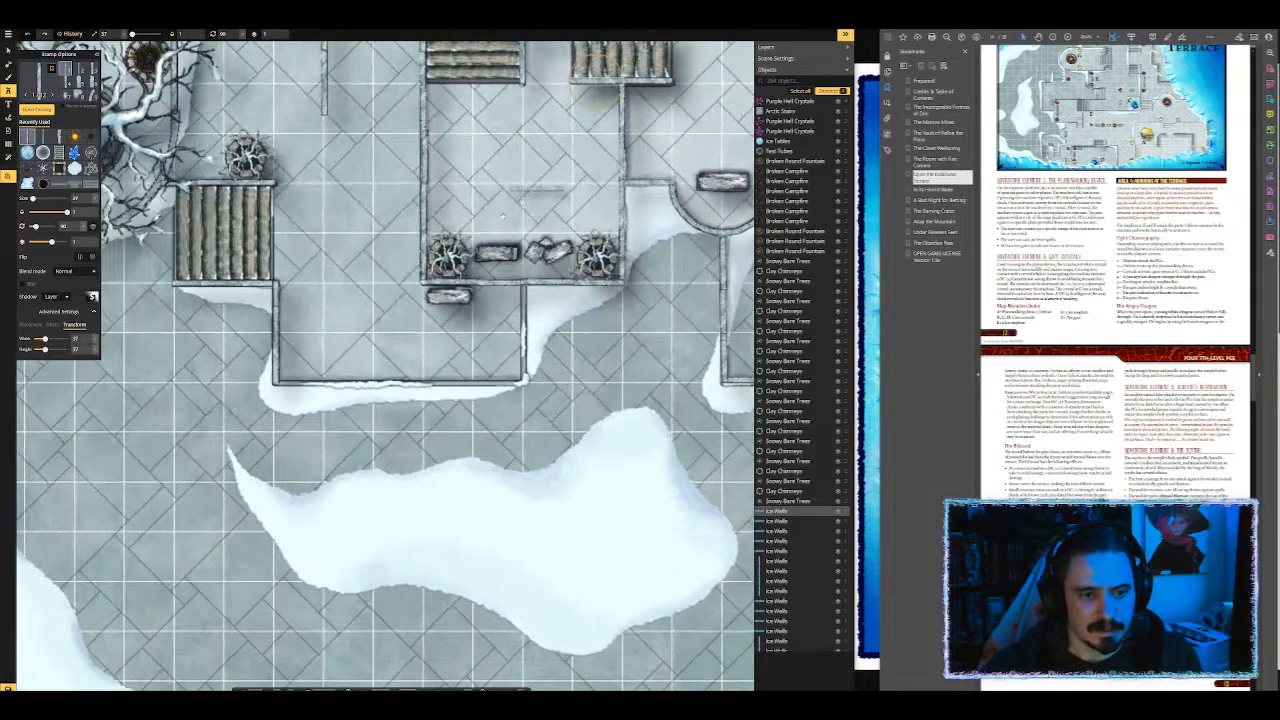
{"action": "left_click", "coordinate": [300, 384]}
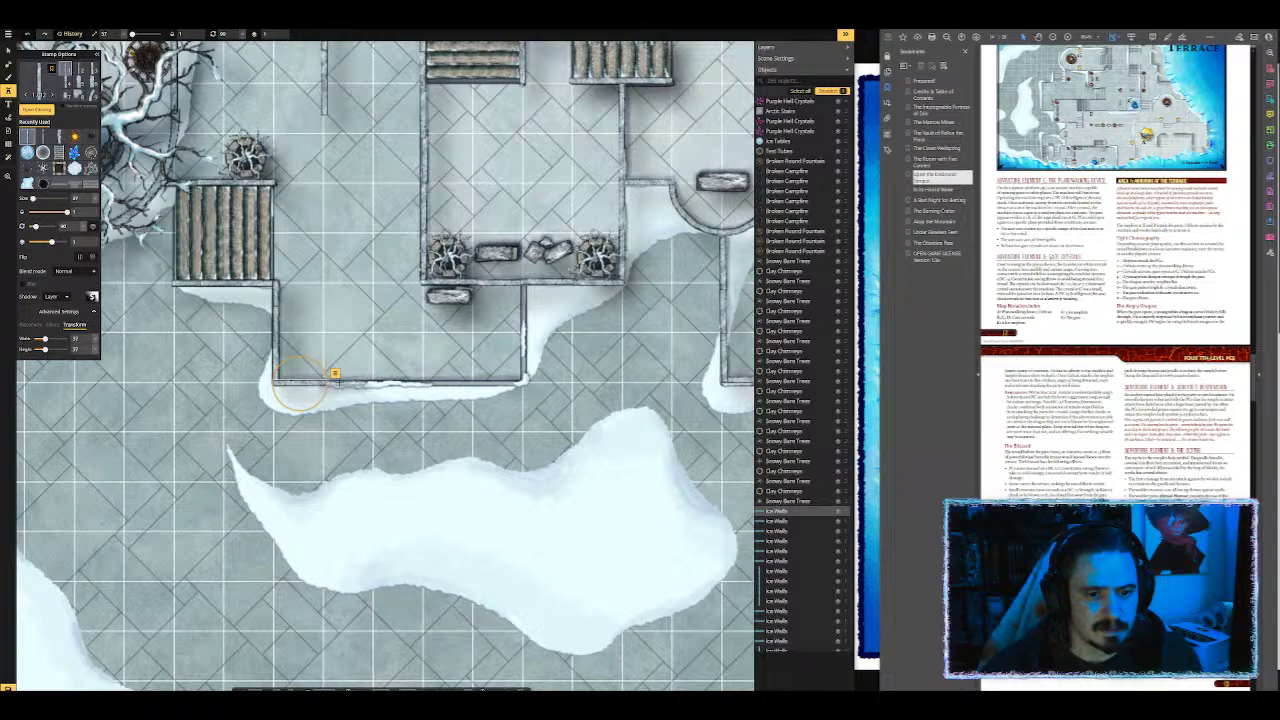
{"action": "left_click", "coordinate": [340, 383]}
{"action": "left_click", "coordinate": [341, 383]}
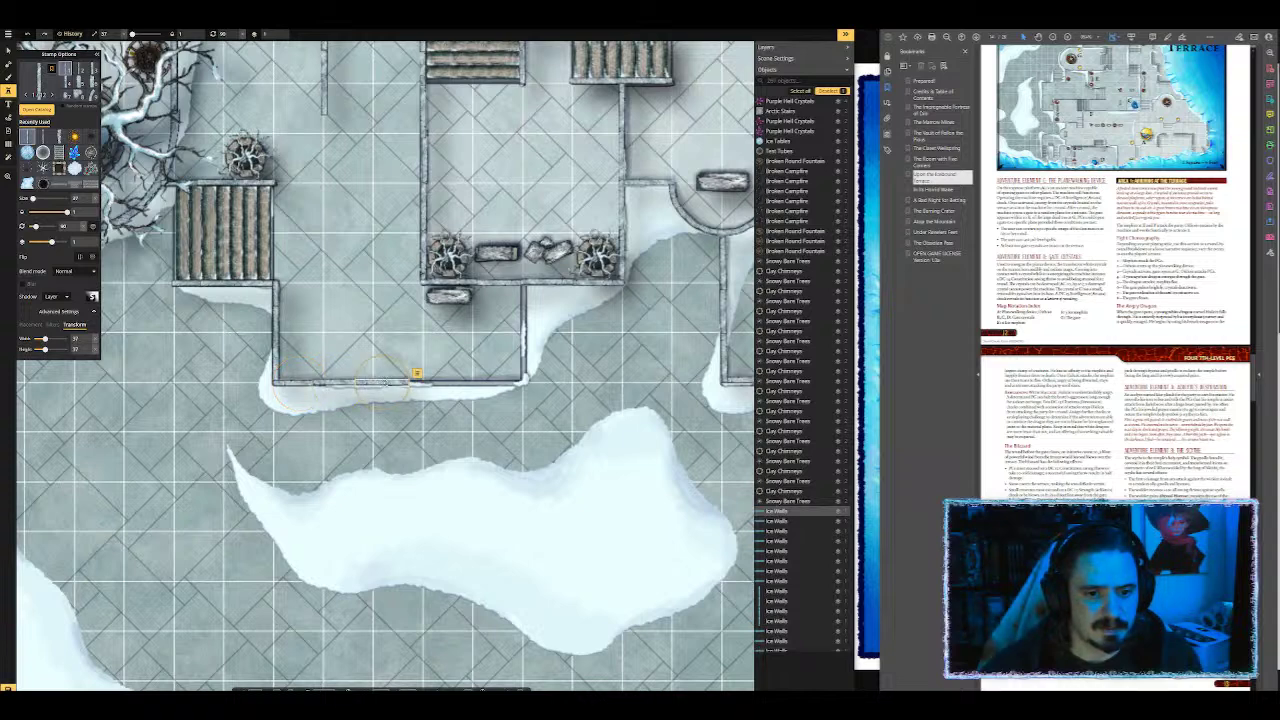
{"action": "left_click", "coordinate": [423, 383]}
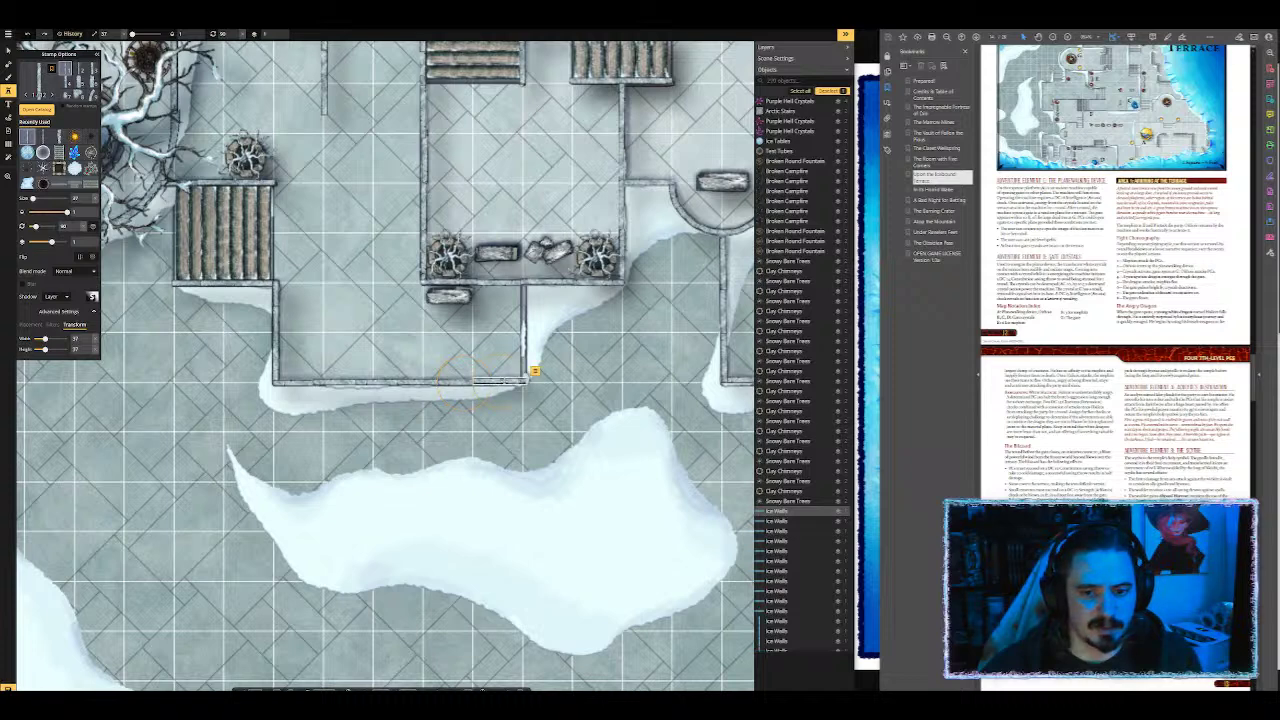
{"action": "left_click", "coordinate": [498, 383]}
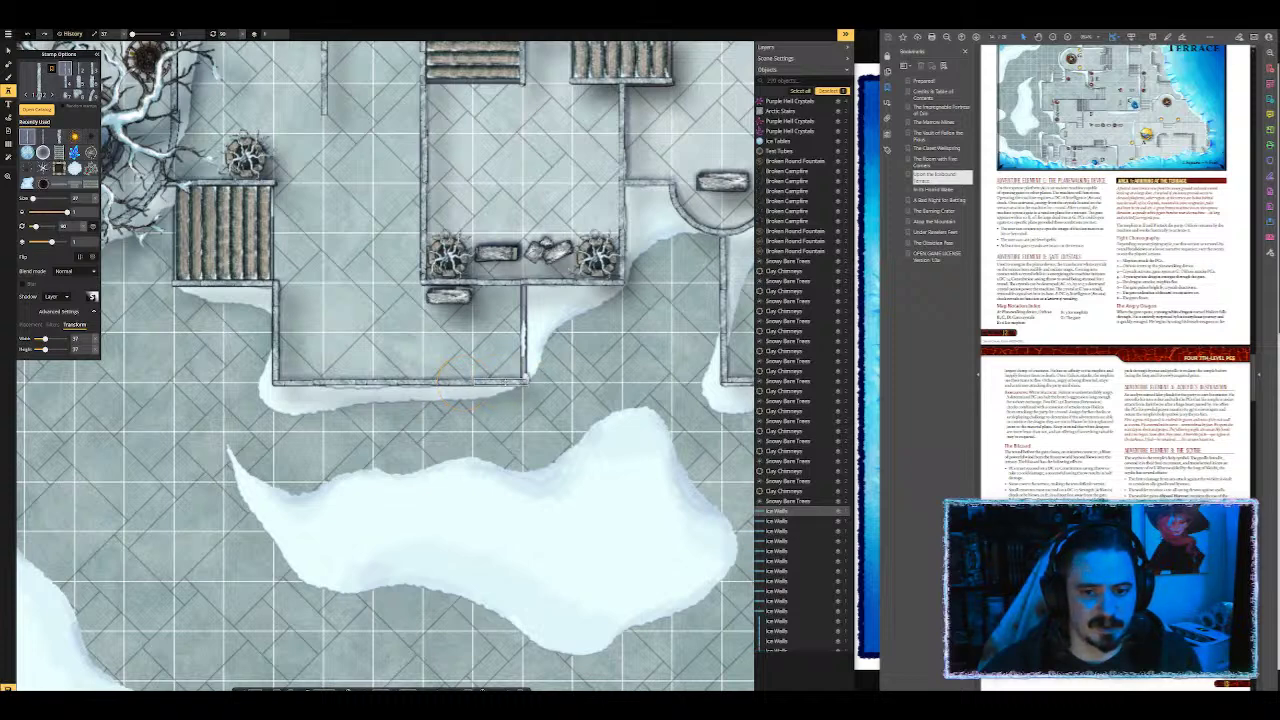
{"action": "left_click", "coordinate": [500, 382]}
{"action": "scroll", "coordinate": [560, 309], "scroll_direction": "up", "scroll_amount": 6}
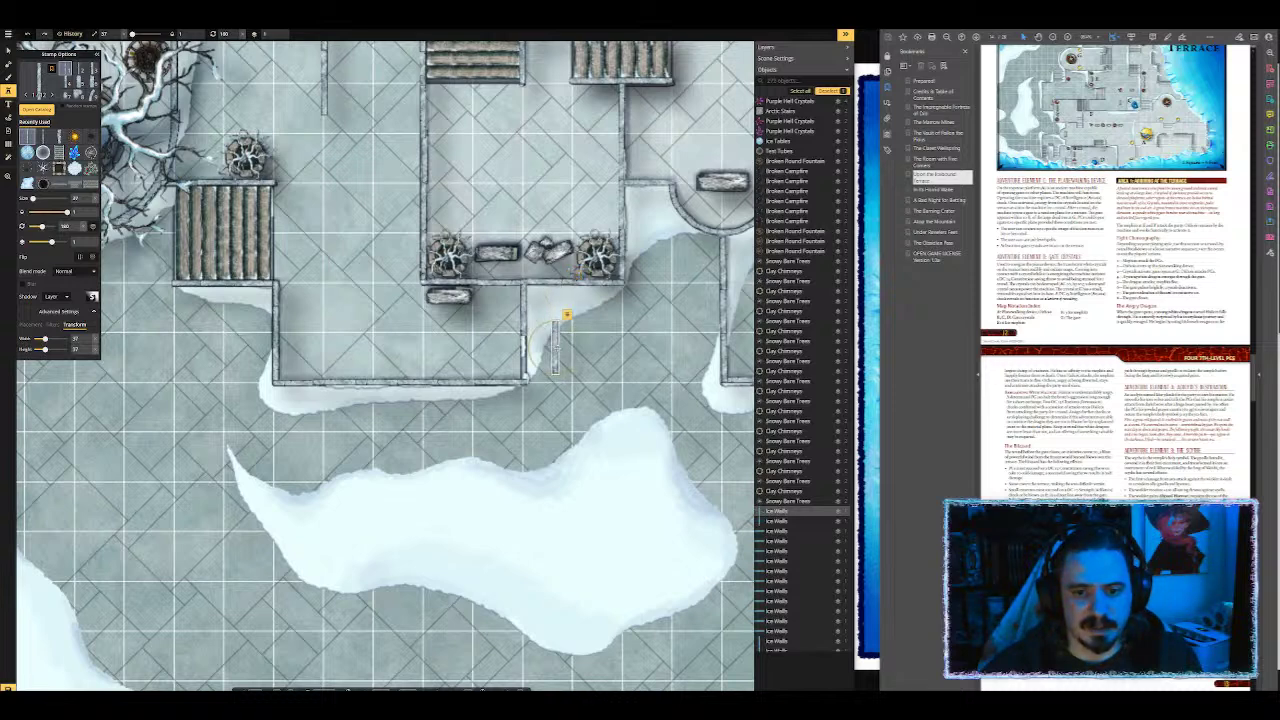
{"action": "left_click", "coordinate": [525, 359]}
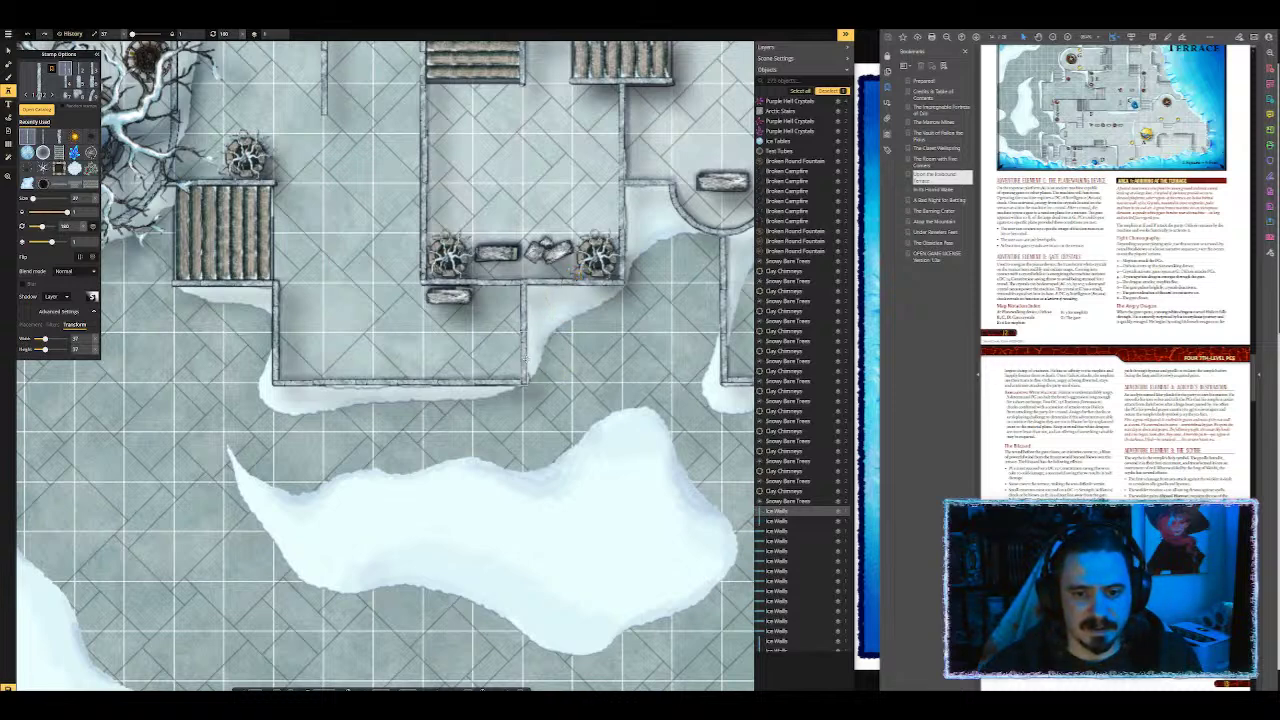
Step: Place horizontal ice wall pieces on a lower stamp level along the ledge below area E, and save the map
{"action": "scroll", "coordinate": [515, 325], "scroll_direction": "down", "scroll_amount": 2}
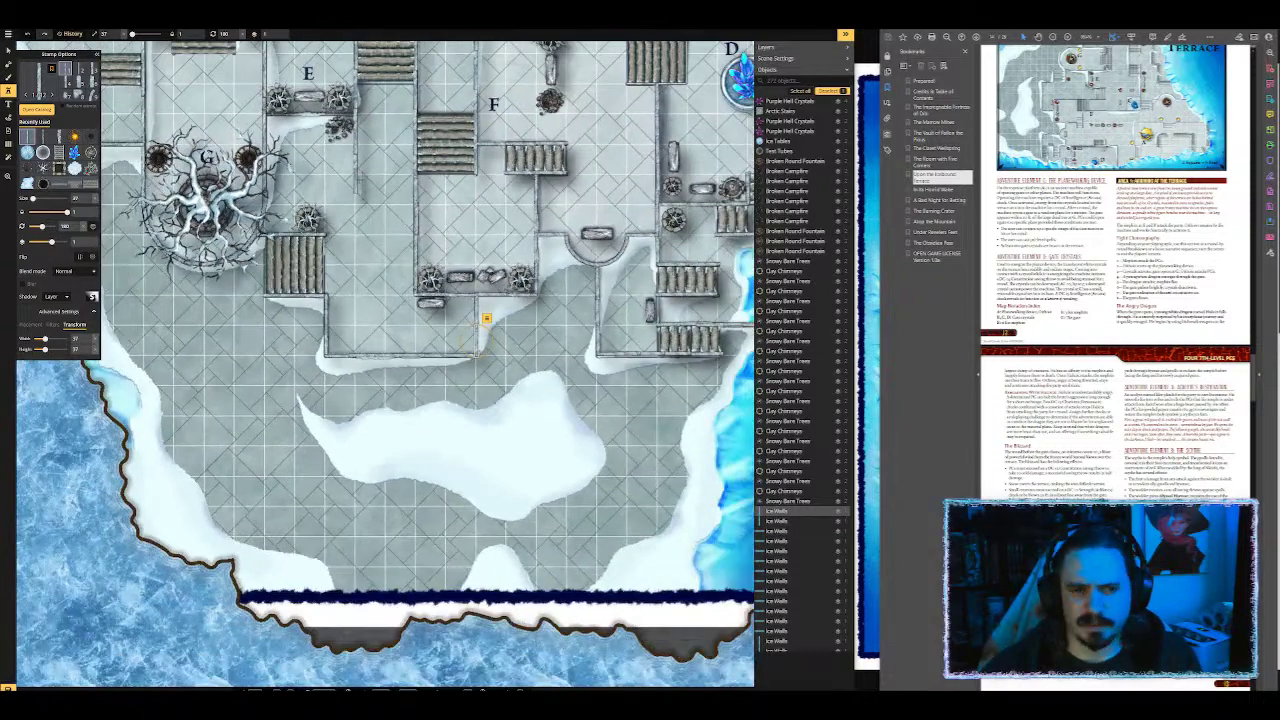
{"action": "left_click_drag", "start_coordinate": [486, 318], "coordinate": [679, 444]}
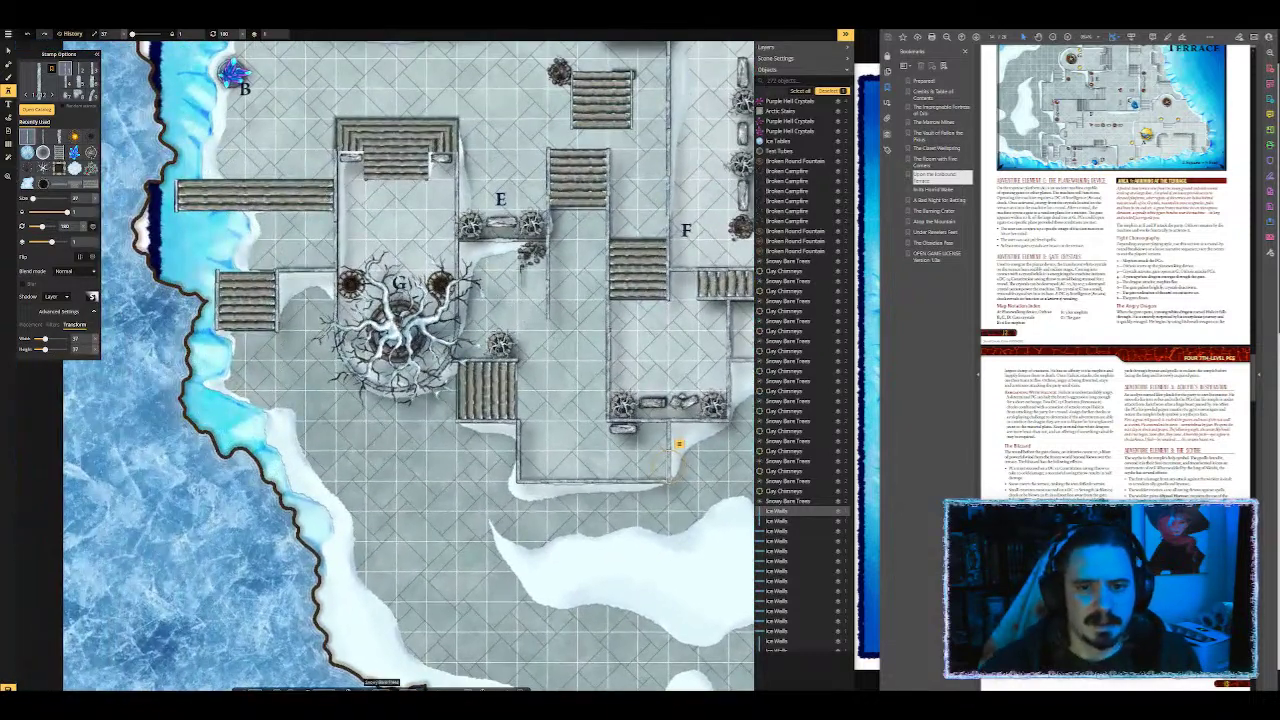
{"action": "left_click", "coordinate": [524, 267]}
{"action": "scroll", "coordinate": [511, 256], "scroll_direction": "up", "scroll_amount": 5}
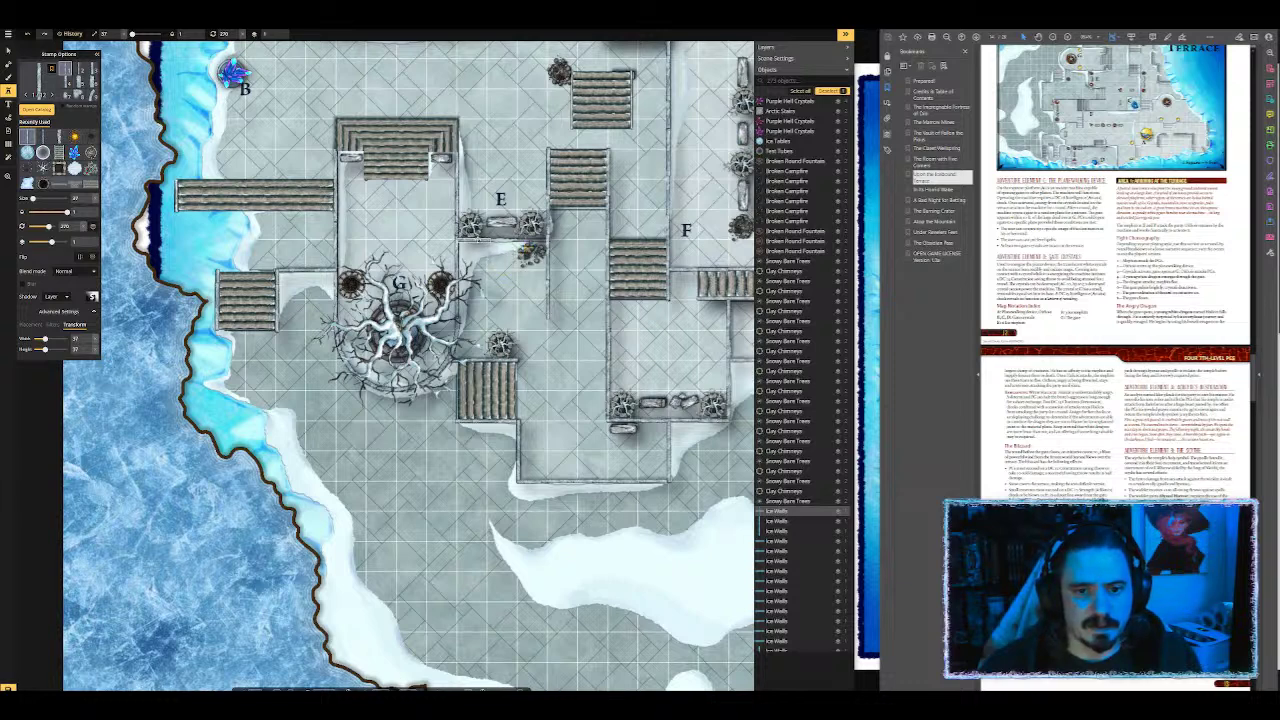
{"action": "key", "text": "Page_Down"}
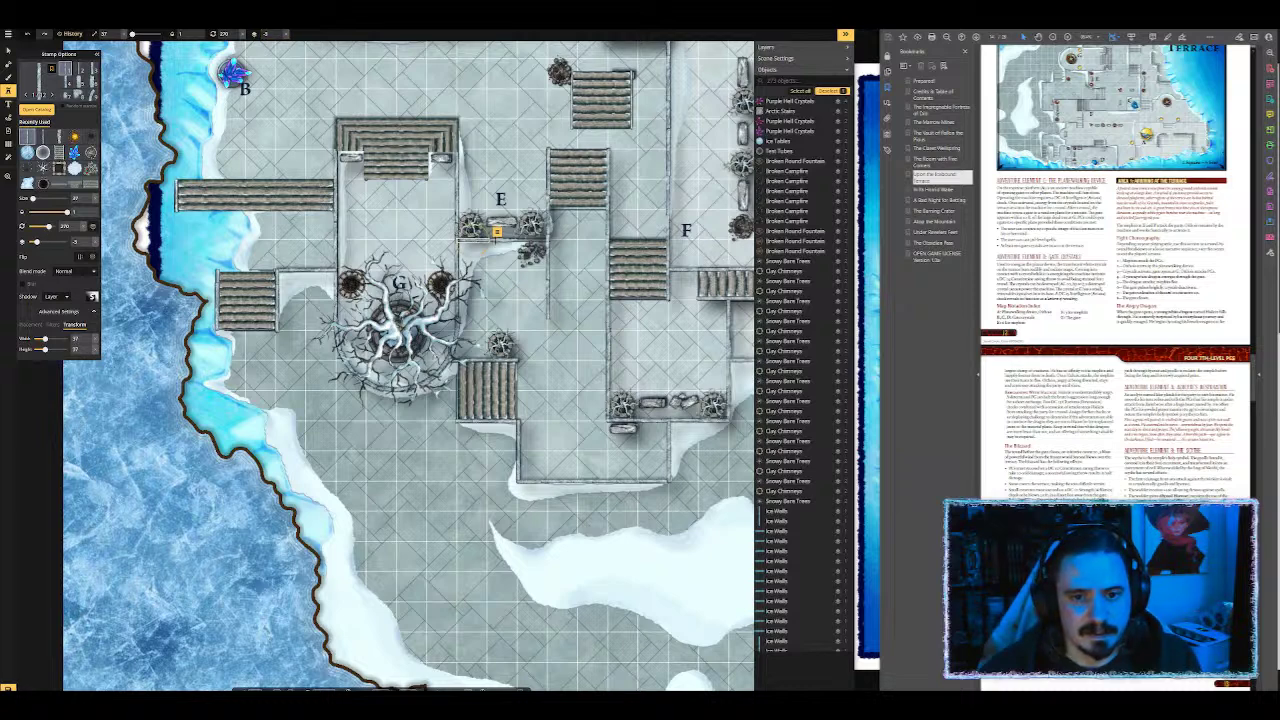
{"action": "left_click", "coordinate": [525, 232]}
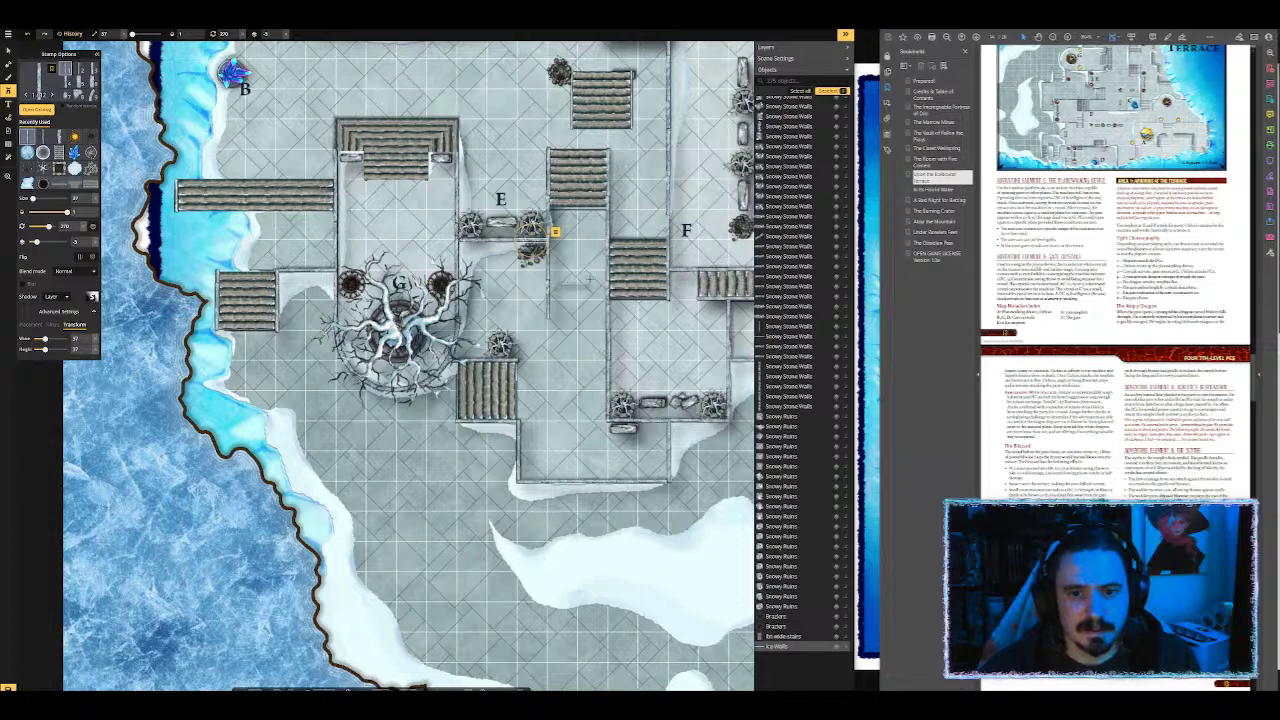
{"action": "left_click_drag", "start_coordinate": [702, 212], "coordinate": [695, 292]}
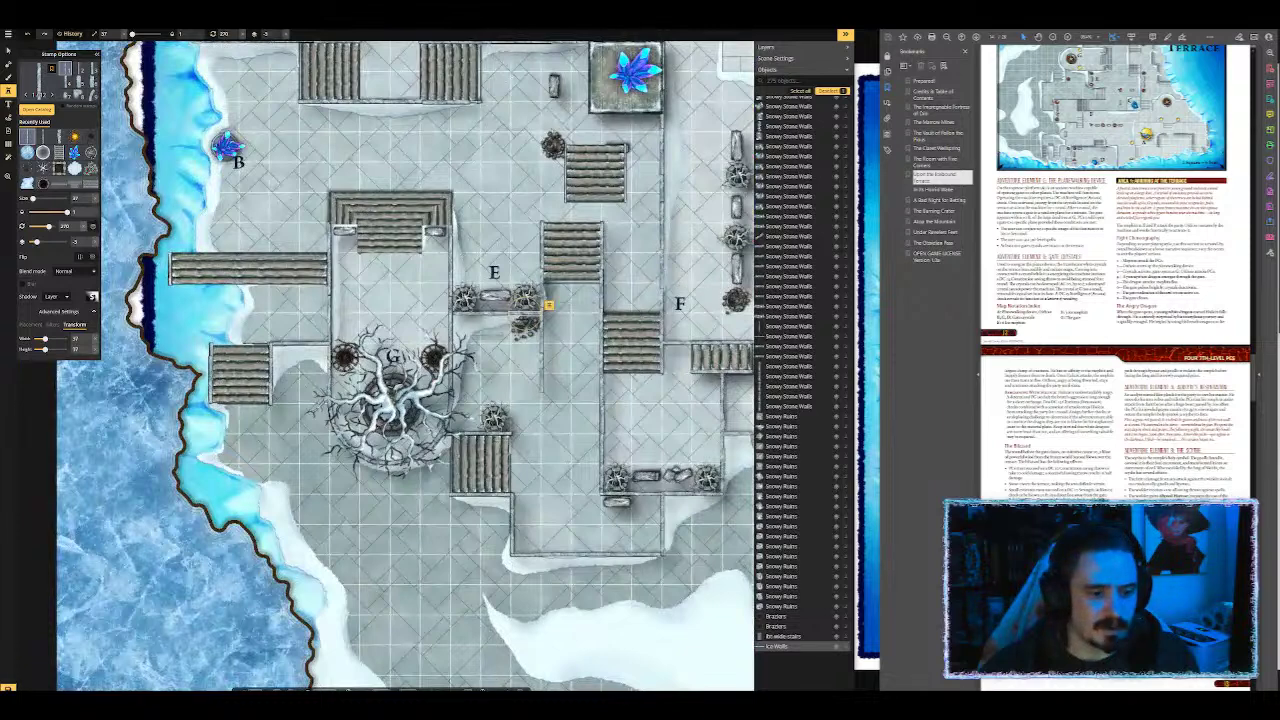
{"action": "key", "text": "ctrl+s"}
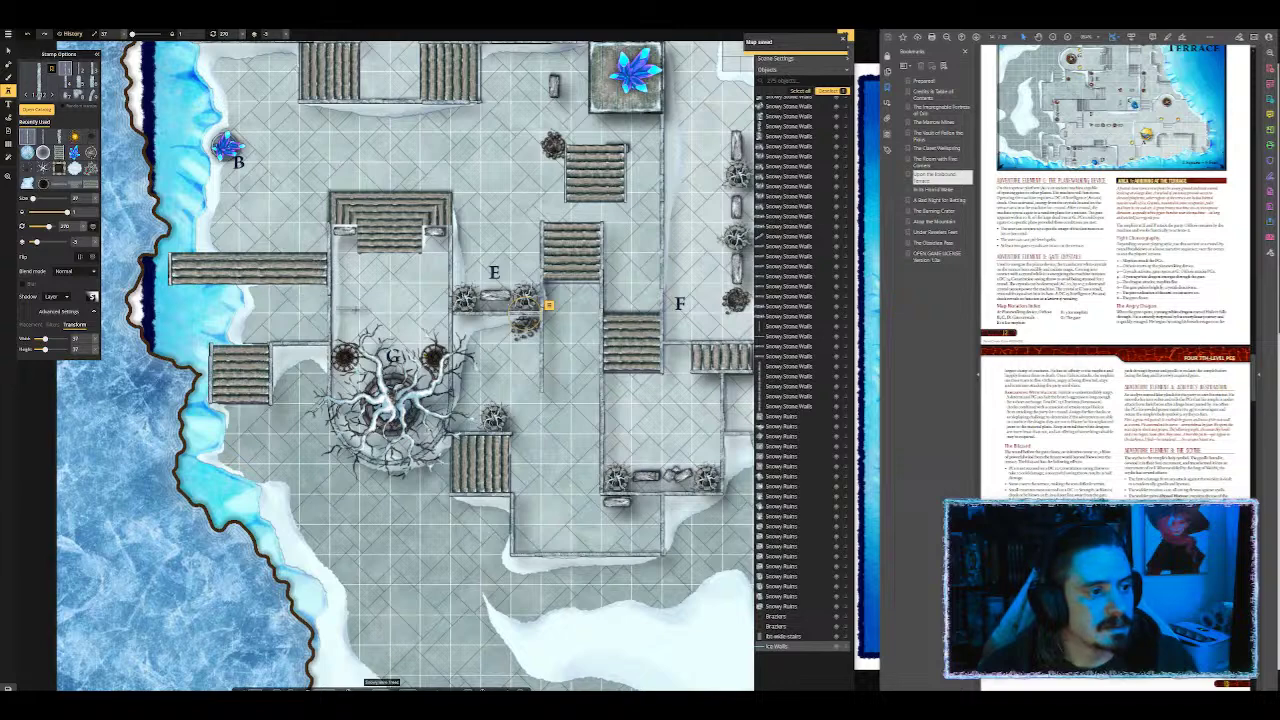
Step: Position an ice wall piece along the north-south wall west of area G, just below the wide stairs
{"action": "scroll", "coordinate": [360, 313], "scroll_direction": "up", "scroll_amount": 3}
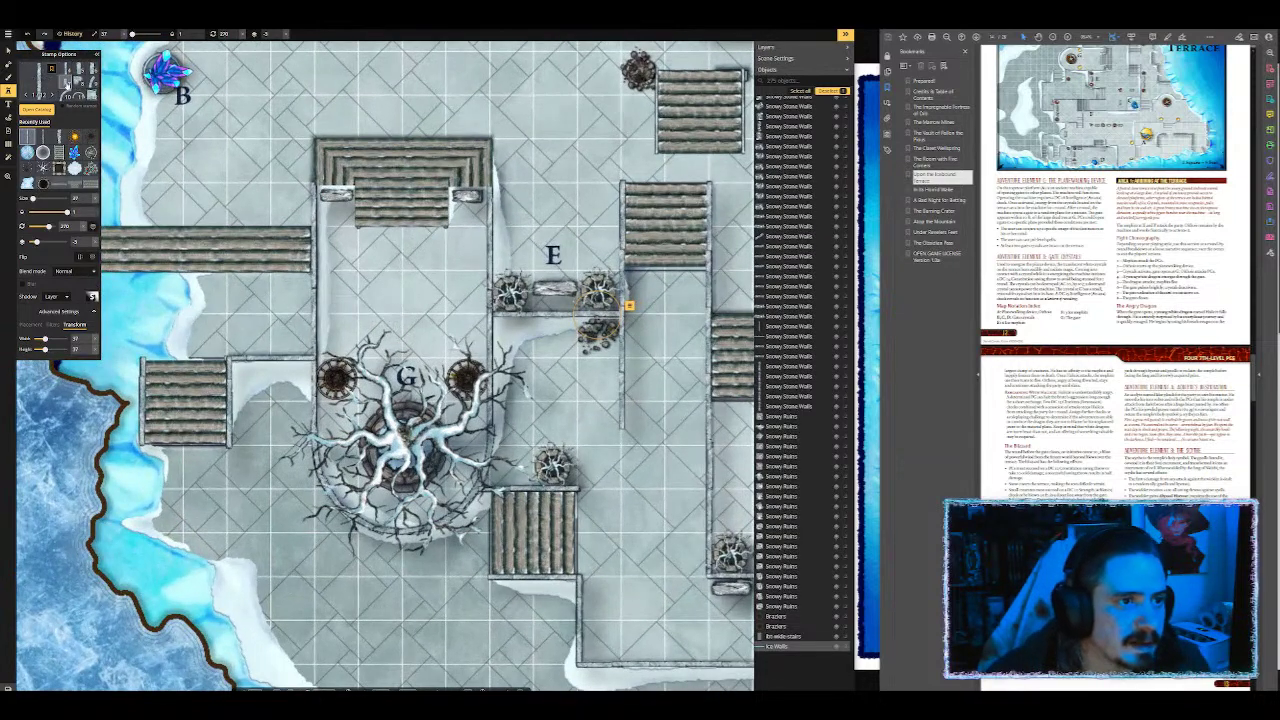
{"action": "scroll", "coordinate": [205, 190], "scroll_direction": "up", "scroll_amount": 4}
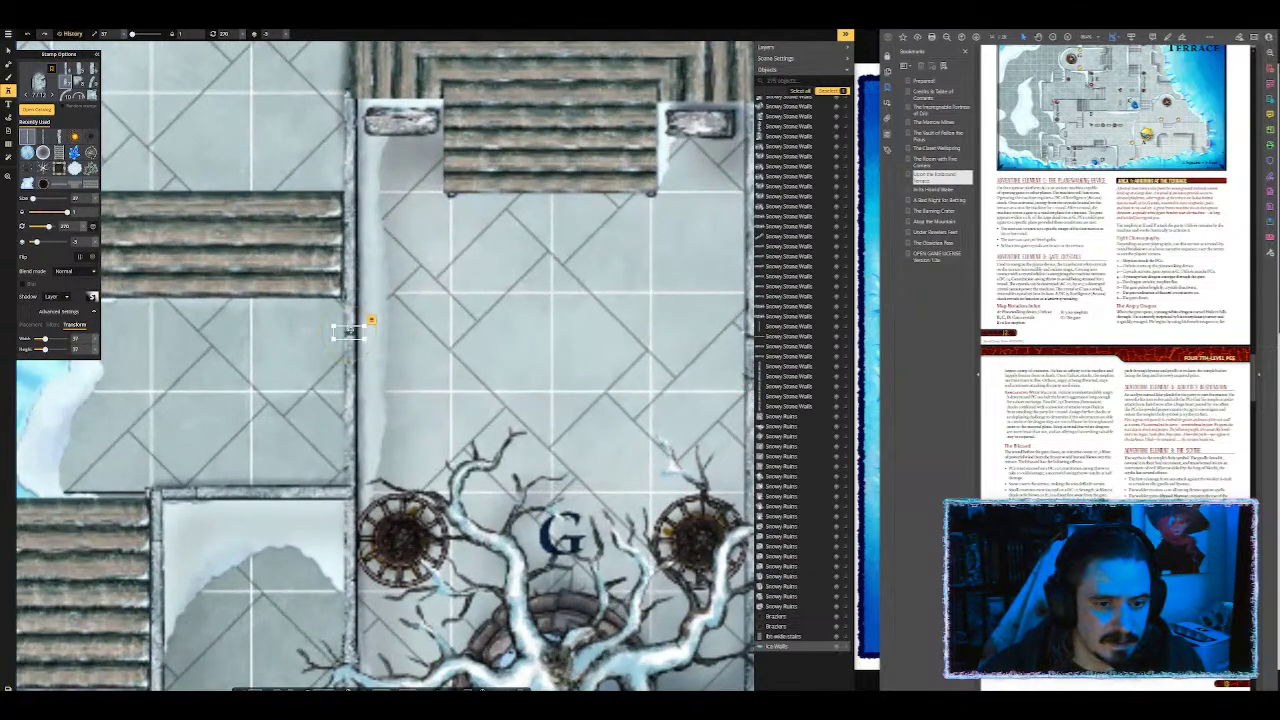
Step: Stamp small Ice Walls pieces over the joints of the long wall west of area G, aligned with the wall
{"action": "left_click", "coordinate": [345, 331]}
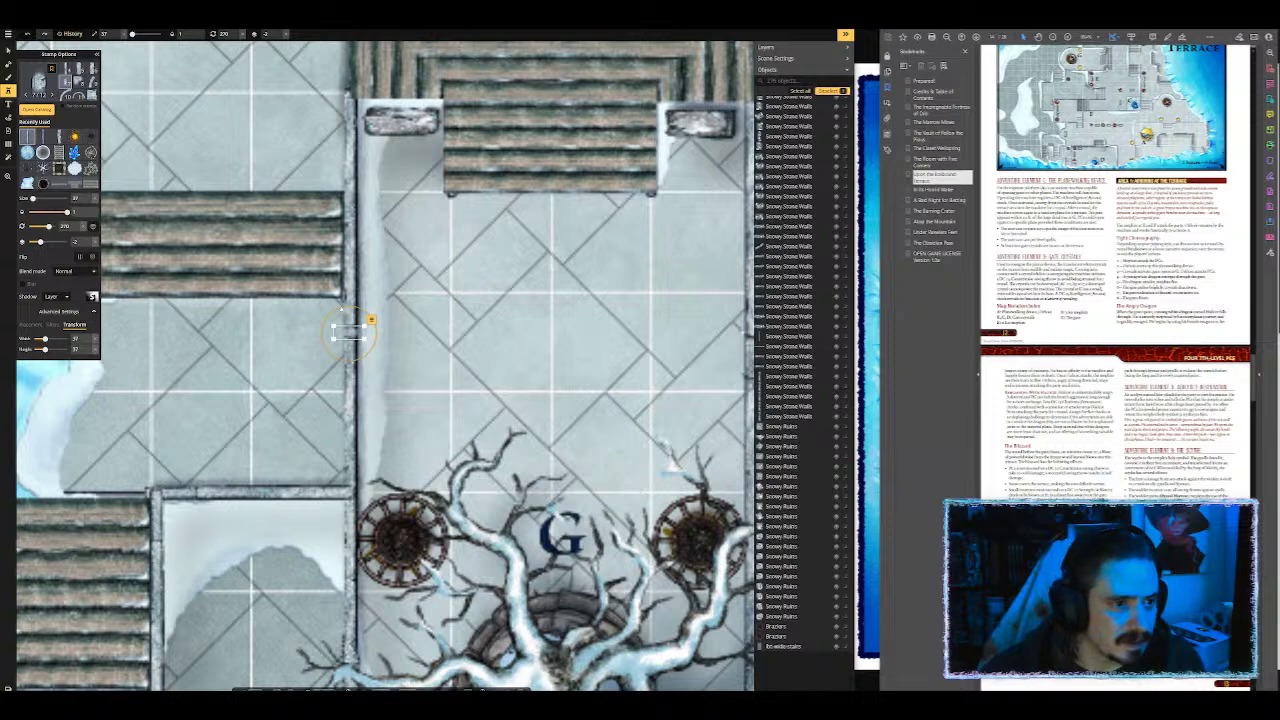
{"action": "left_click_drag", "start_coordinate": [360, 308], "coordinate": [353, 333]}
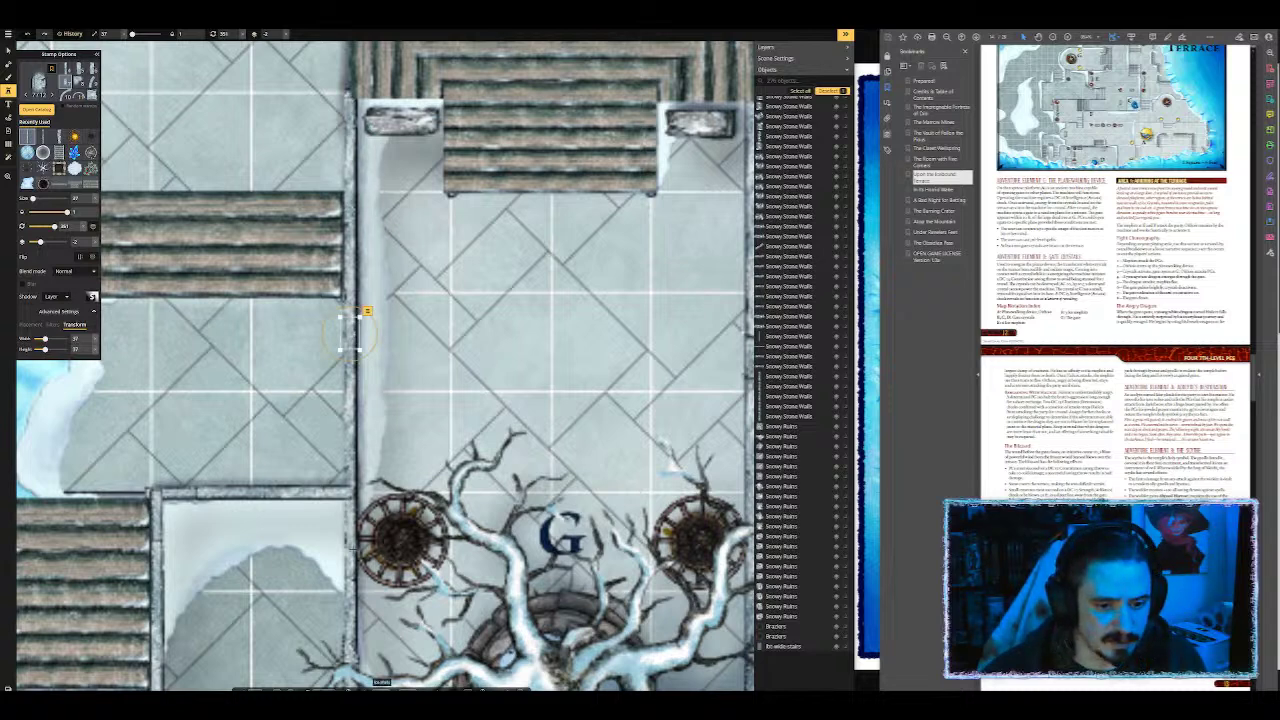
{"action": "left_click", "coordinate": [351, 577]}
{"action": "left_click_drag", "start_coordinate": [351, 577], "coordinate": [573, 297]}
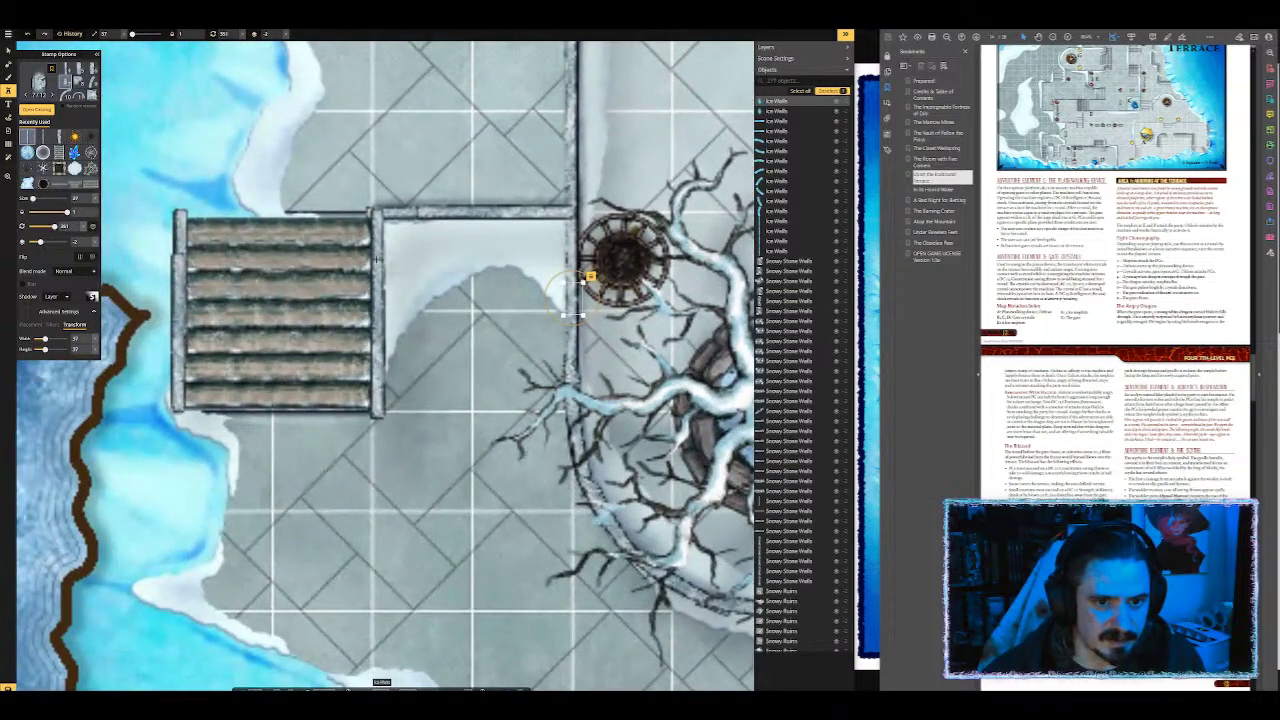
Step: Stamp small Ice Walls pieces over the walls southwest of area G and around the round tree terrace
{"action": "left_click", "coordinate": [395, 237]}
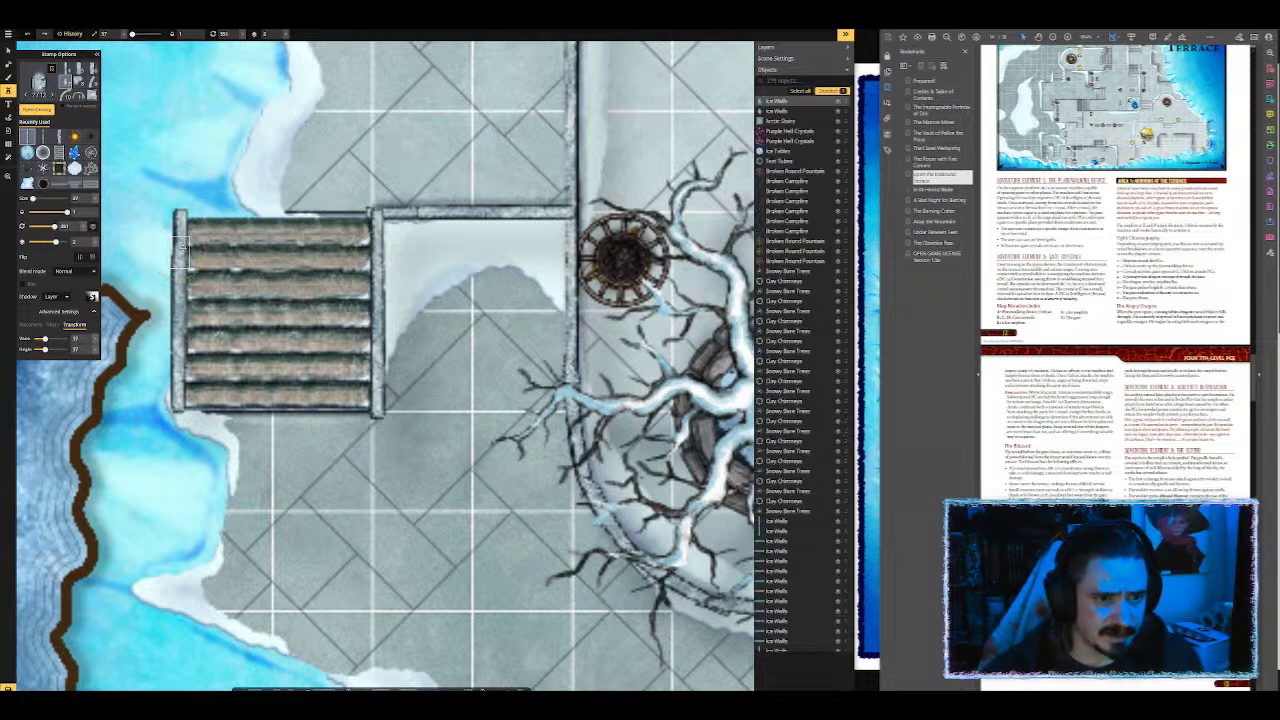
{"action": "left_click", "coordinate": [425, 210]}
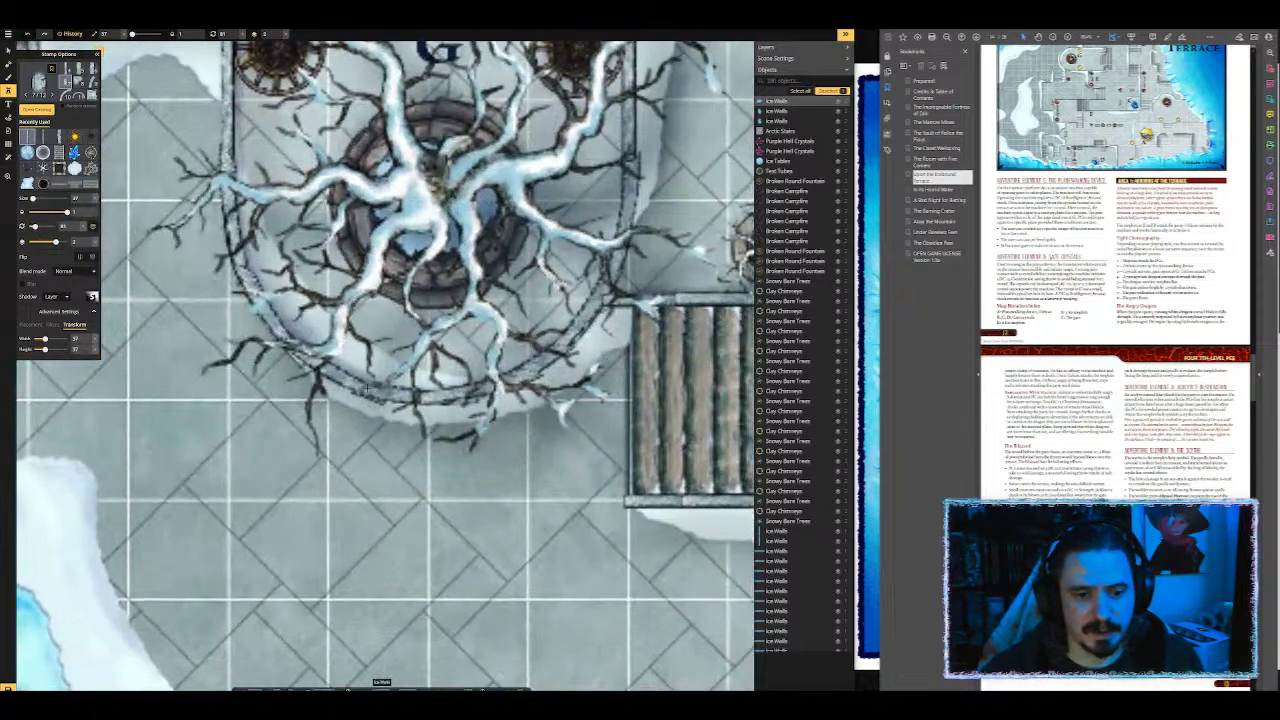
{"action": "left_click", "coordinate": [368, 390]}
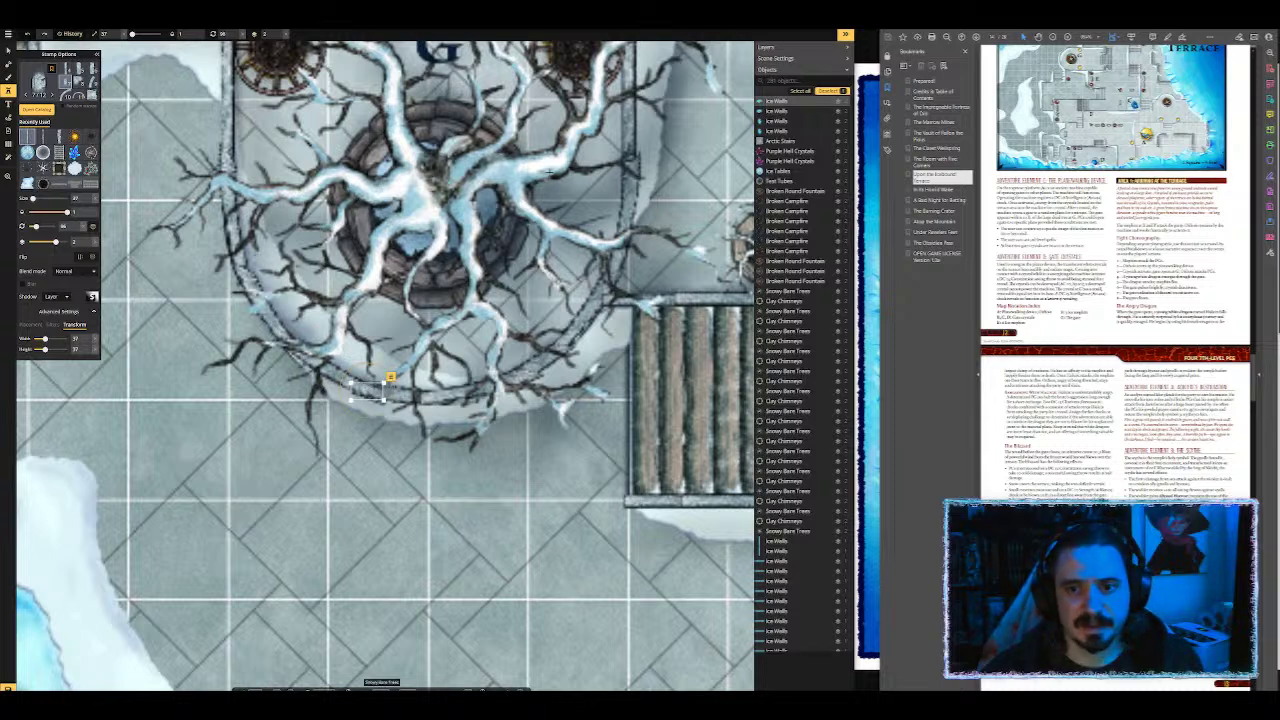
{"action": "left_click", "coordinate": [630, 158]}
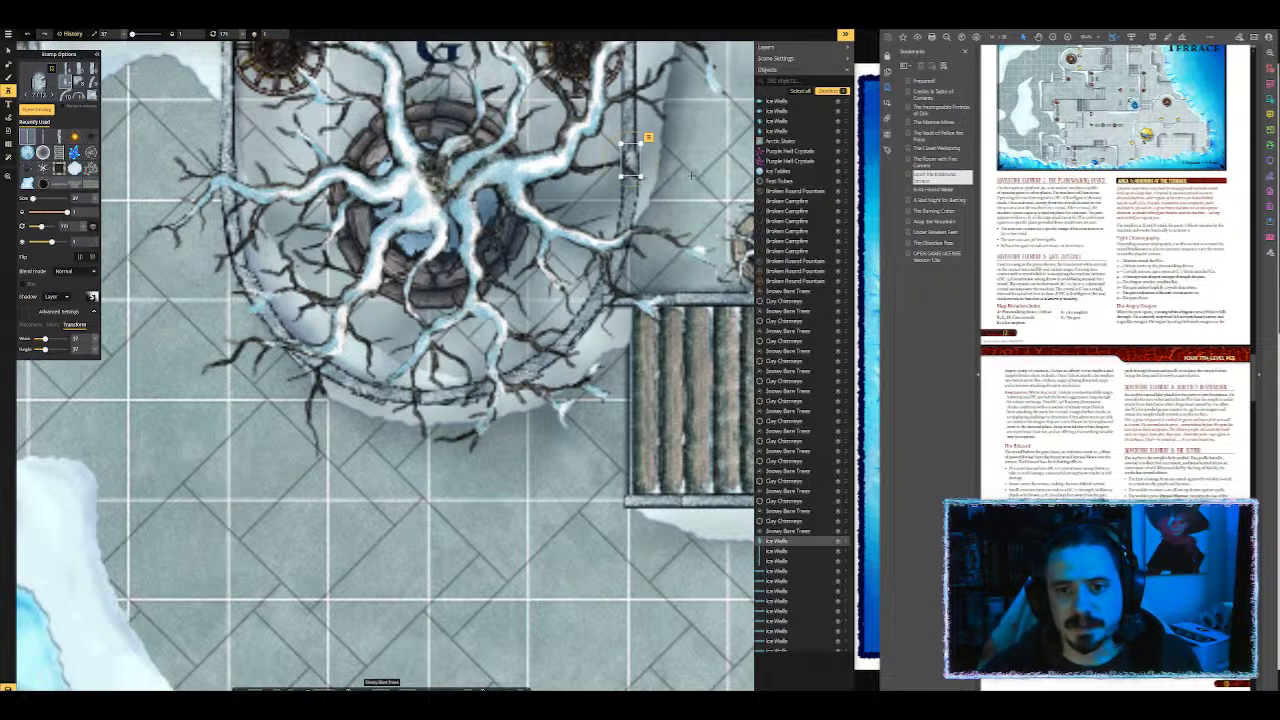
Step: Stamp small Ice Walls pieces over the wall joints around the walled courtyard southeast of the tree terrace
{"action": "scroll", "coordinate": [690, 178], "scroll_direction": "down", "scroll_amount": 3}
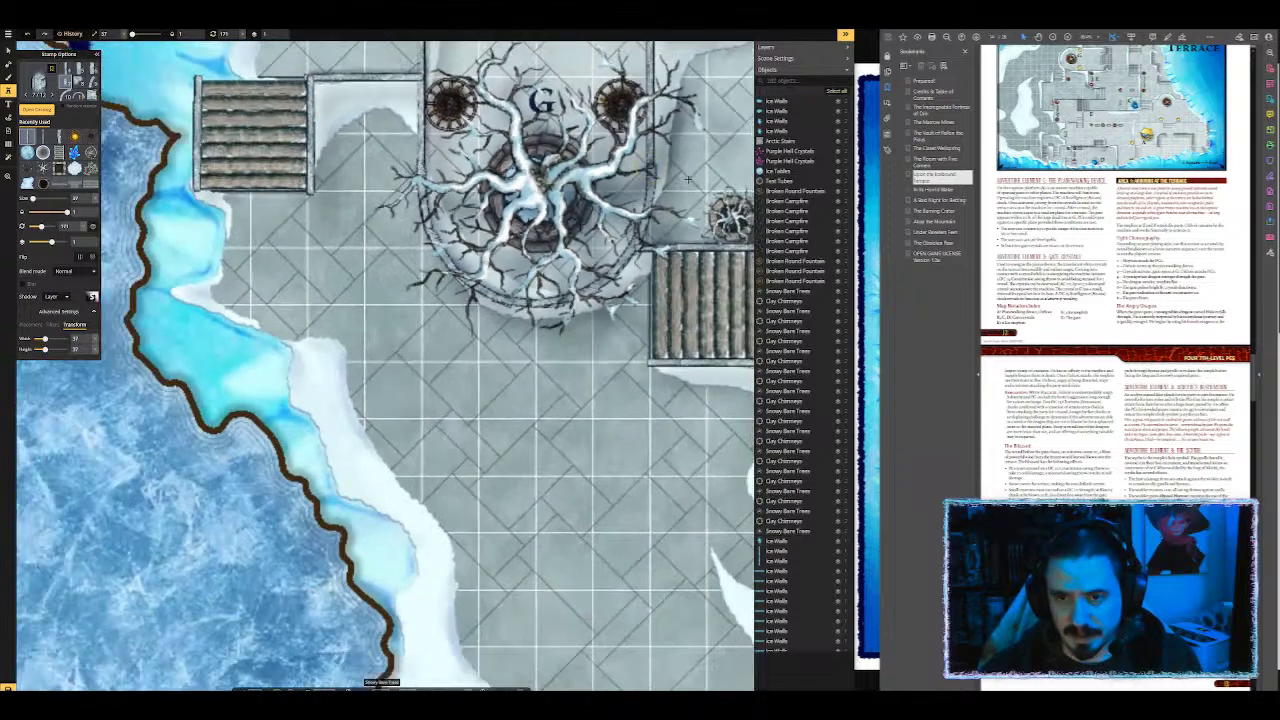
{"action": "left_click_drag", "start_coordinate": [688, 180], "coordinate": [405, 195]}
{"action": "left_click_drag", "start_coordinate": [522, 208], "coordinate": [442, 148]}
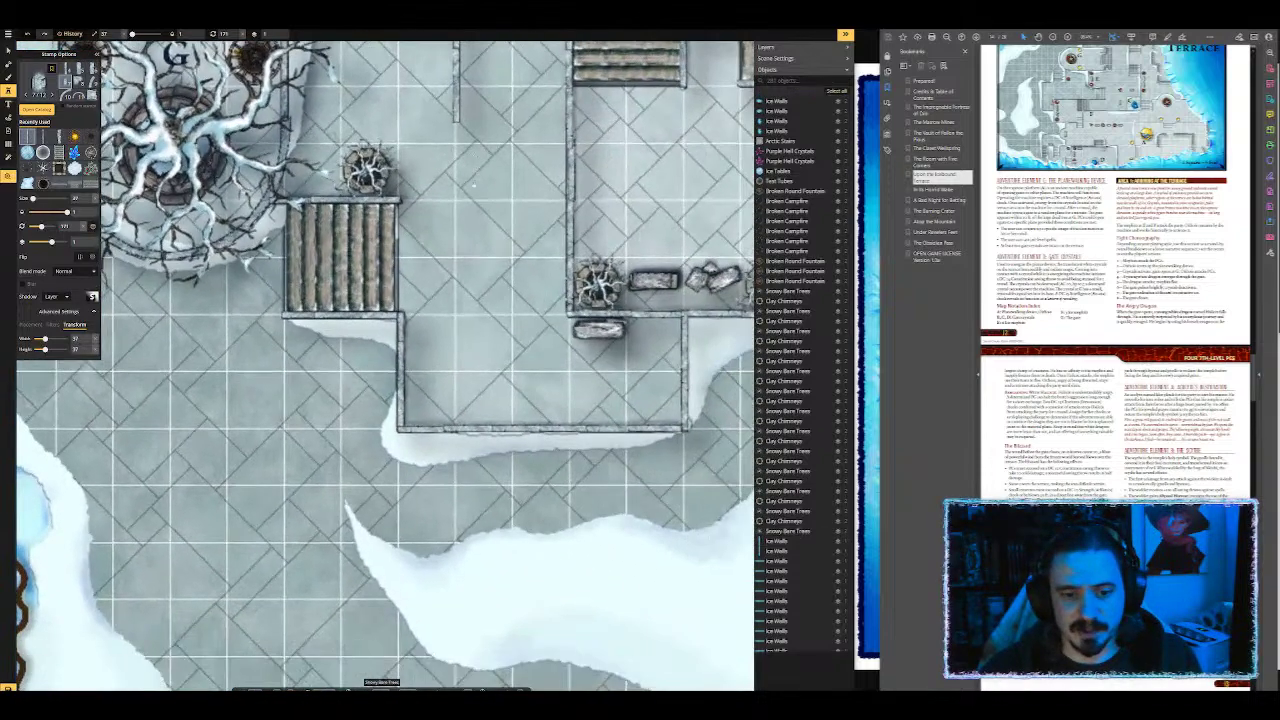
{"action": "left_click", "coordinate": [399, 341]}
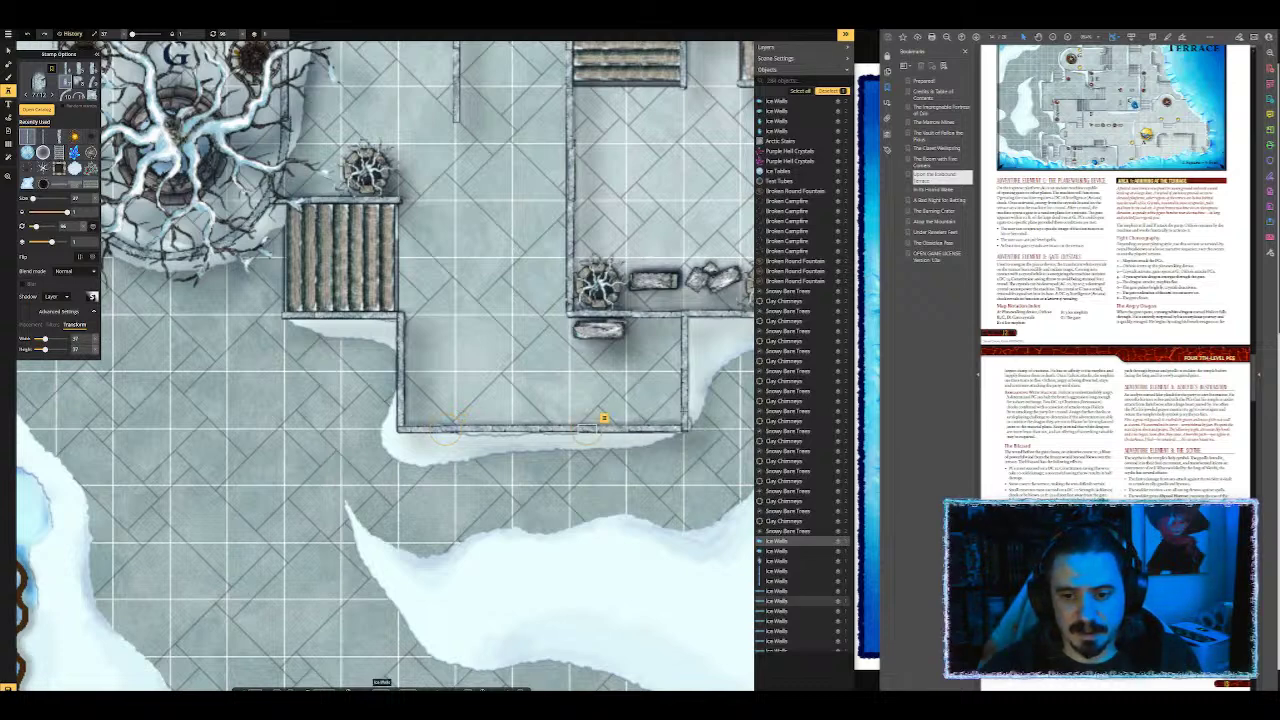
{"action": "left_click", "coordinate": [633, 315]}
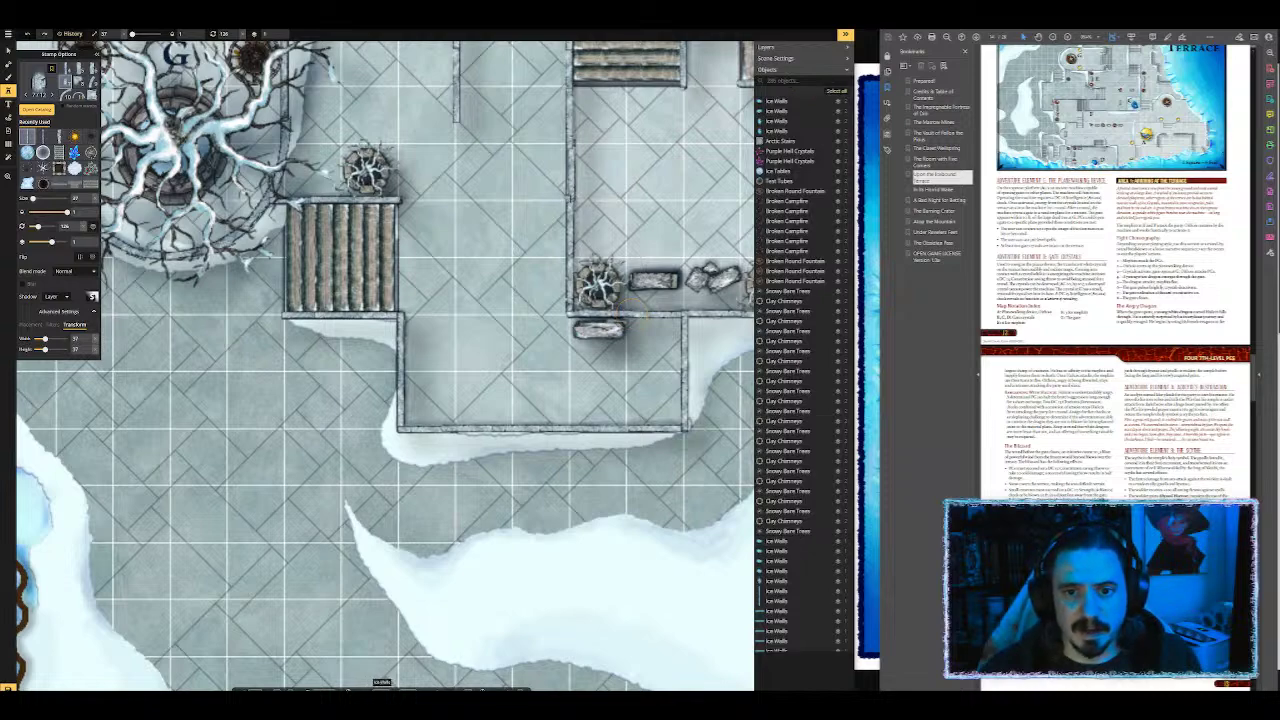
Step: Stamp a small Ice Walls piece on the long vertical wall north of the broken campfire and adjust its rotation
{"action": "scroll", "coordinate": [597, 290], "scroll_direction": "up", "scroll_amount": 4}
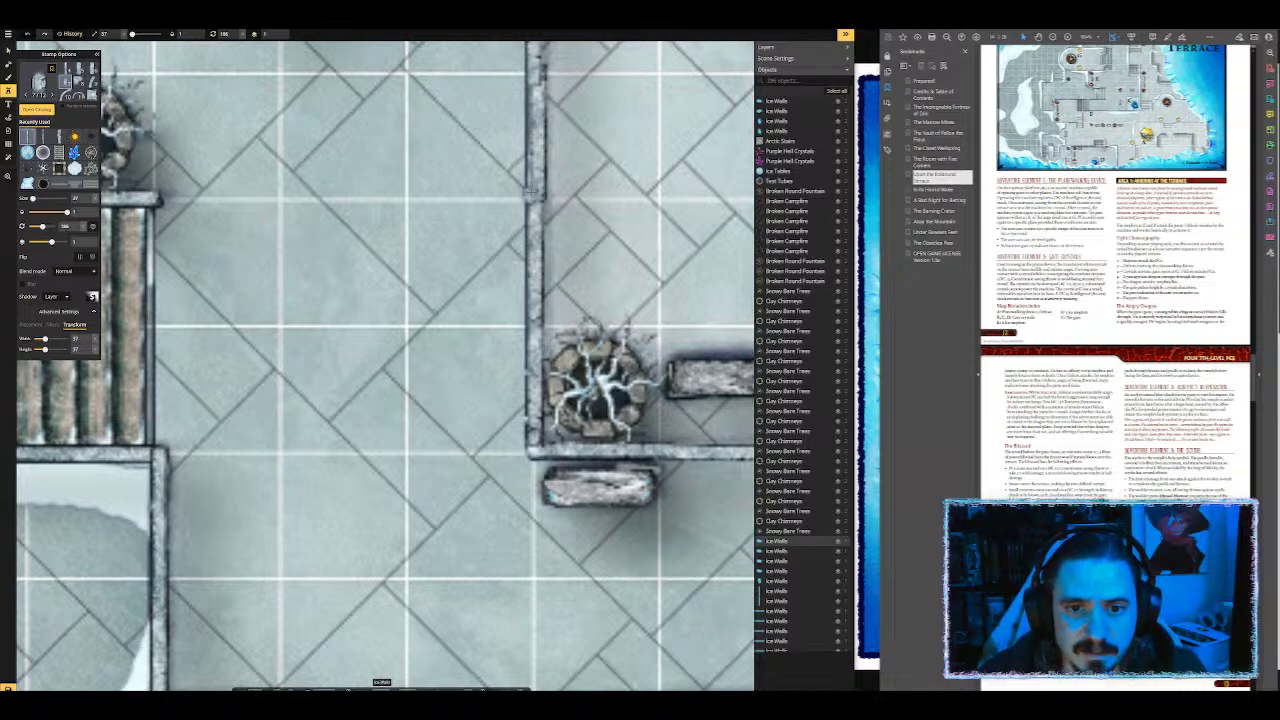
{"action": "left_click", "coordinate": [533, 193]}
{"action": "left_click", "coordinate": [8, 51]}
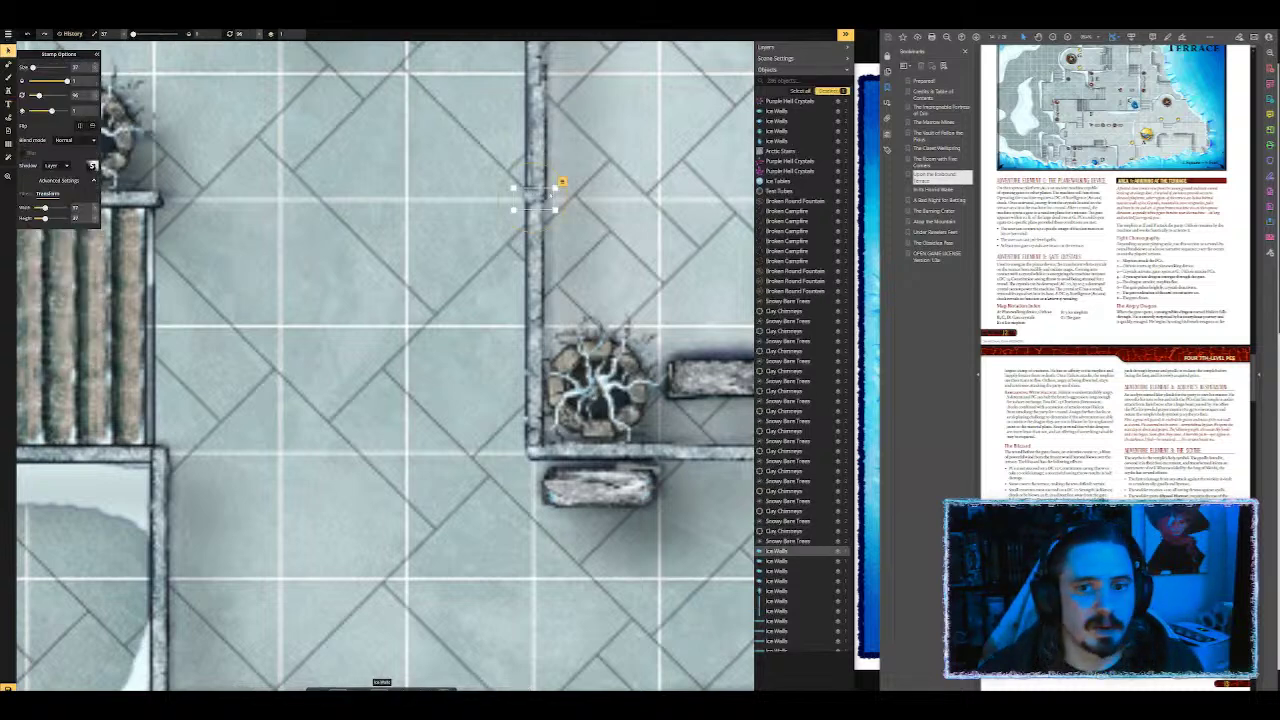
{"action": "left_click_drag", "start_coordinate": [562, 182], "coordinate": [536, 193]}
Step: Inspect the individual Ice Walls segments of the long vertical wall north of the broken campfire
{"action": "left_click", "coordinate": [535, 130]}
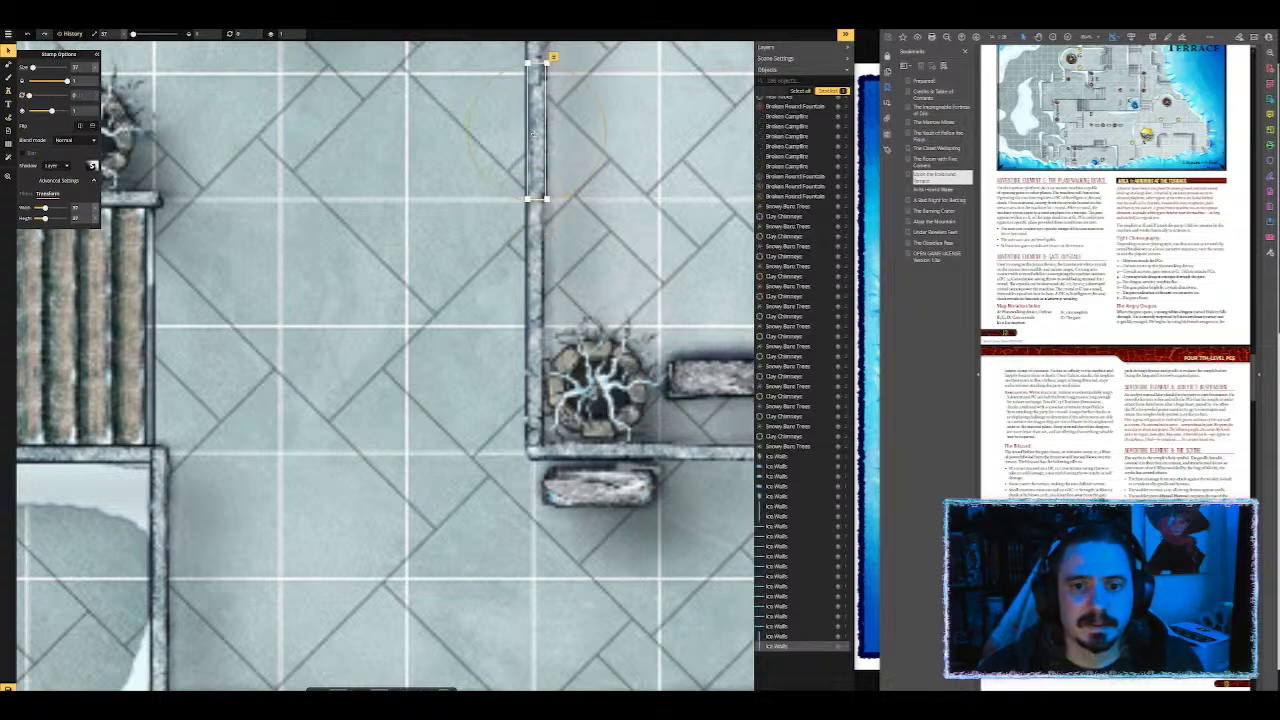
{"action": "scroll", "coordinate": [590, 150], "scroll_direction": "up", "scroll_amount": 1}
{"action": "left_click", "coordinate": [590, 150]}
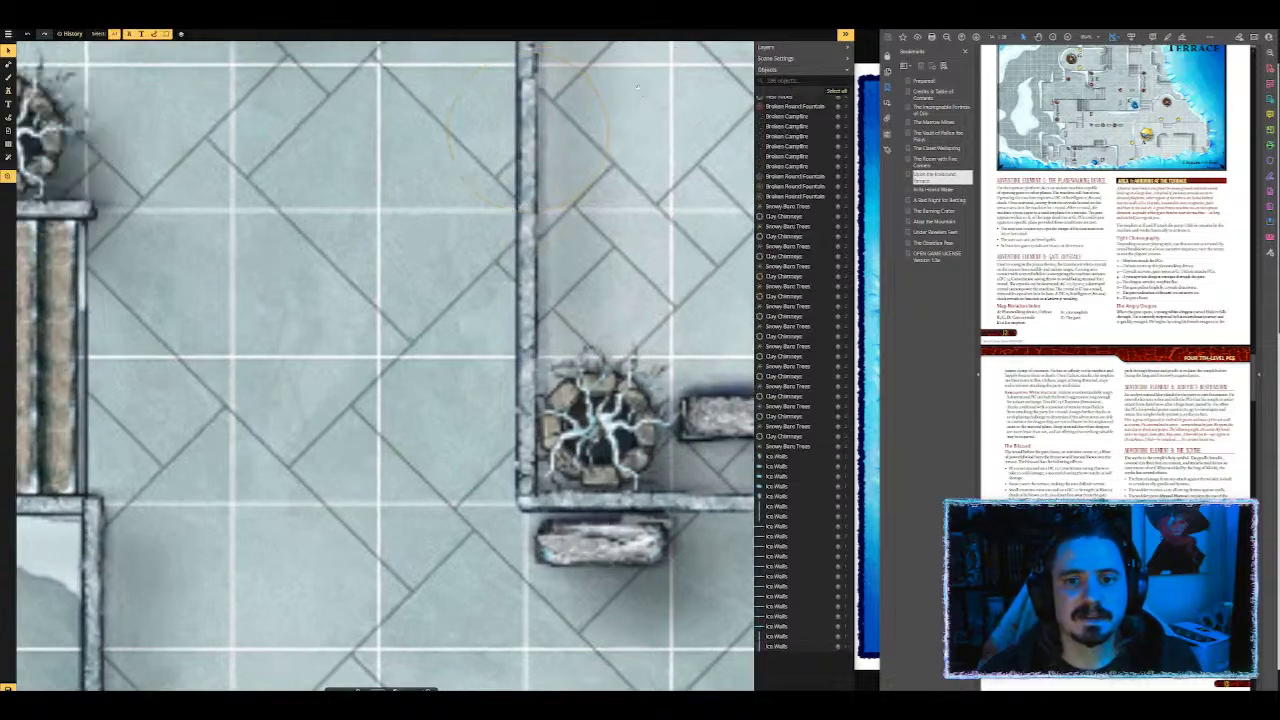
{"action": "left_click_drag", "start_coordinate": [590, 150], "coordinate": [573, 293]}
{"action": "left_click", "coordinate": [510, 250]}
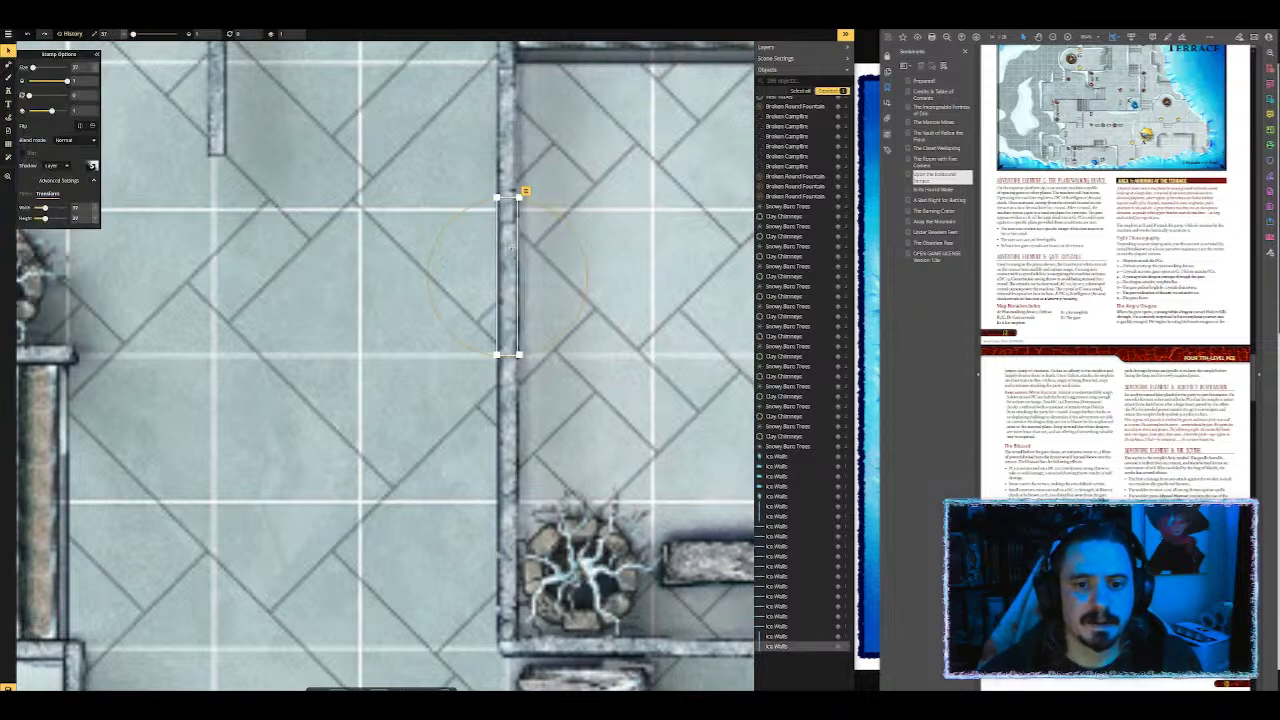
{"action": "left_click_drag", "start_coordinate": [511, 248], "coordinate": [508, 122]}
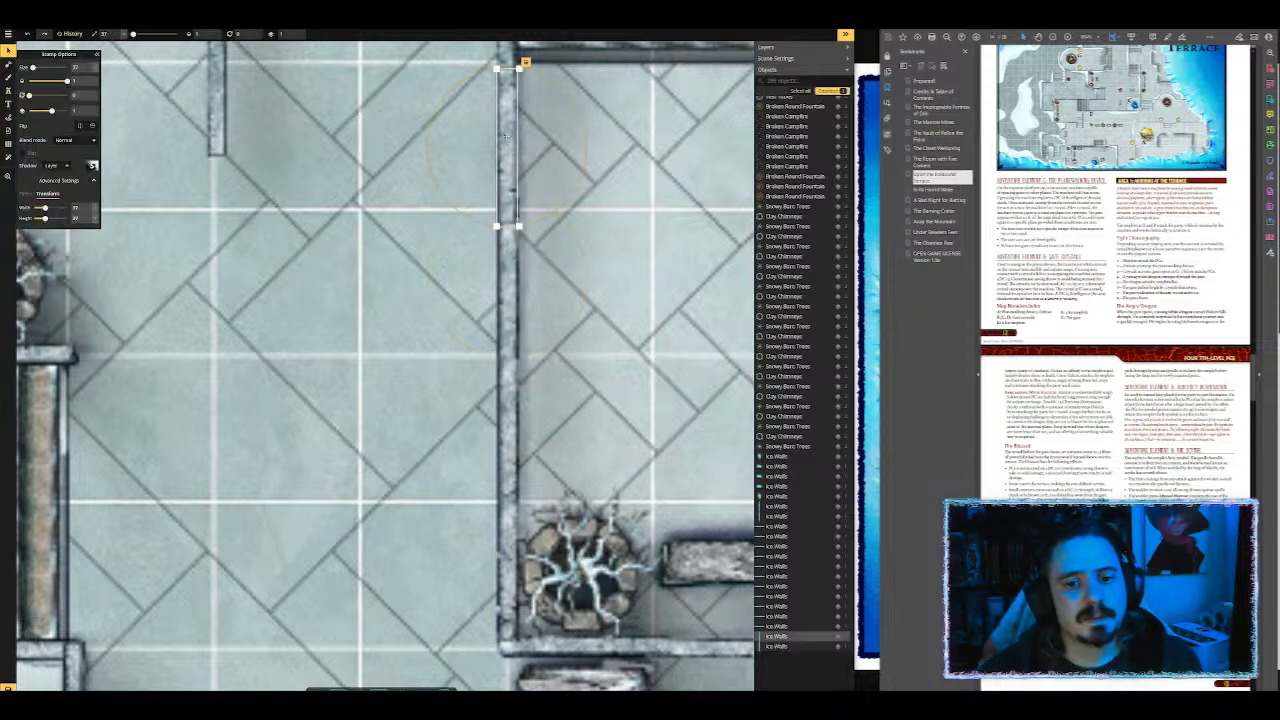
{"action": "key", "text": "Escape"}
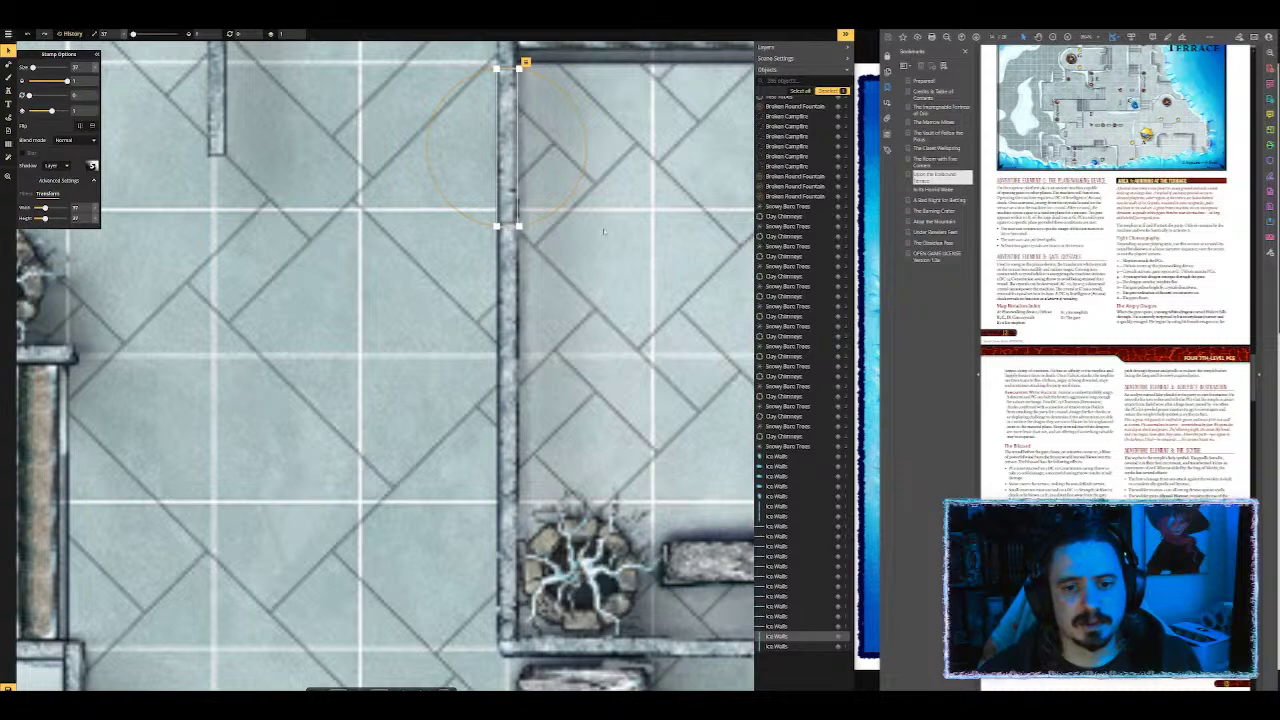
{"action": "scroll", "coordinate": [630, 200], "scroll_direction": "down", "scroll_amount": 2}
{"action": "scroll", "coordinate": [545, 465], "scroll_direction": "down", "scroll_amount": 3}
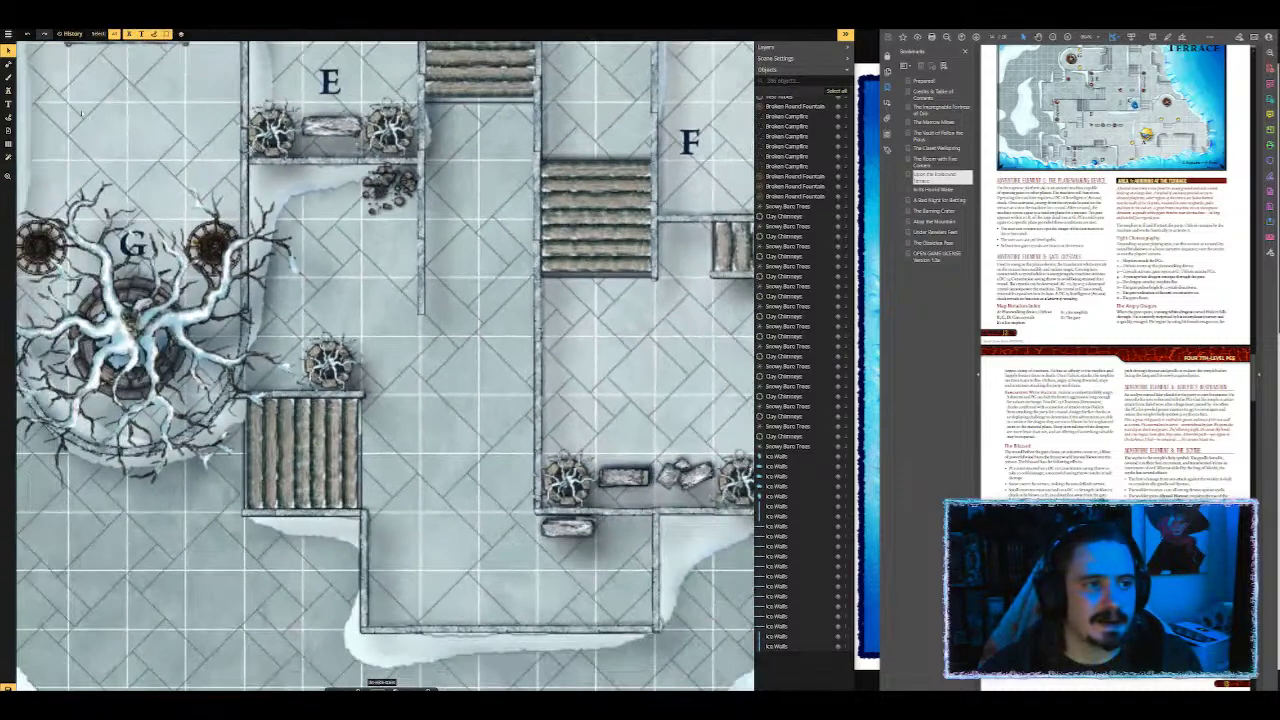
Step: Choose the small Ice Walls stamp and set its transform width and height to 37
{"action": "left_click", "coordinate": [8, 90]}
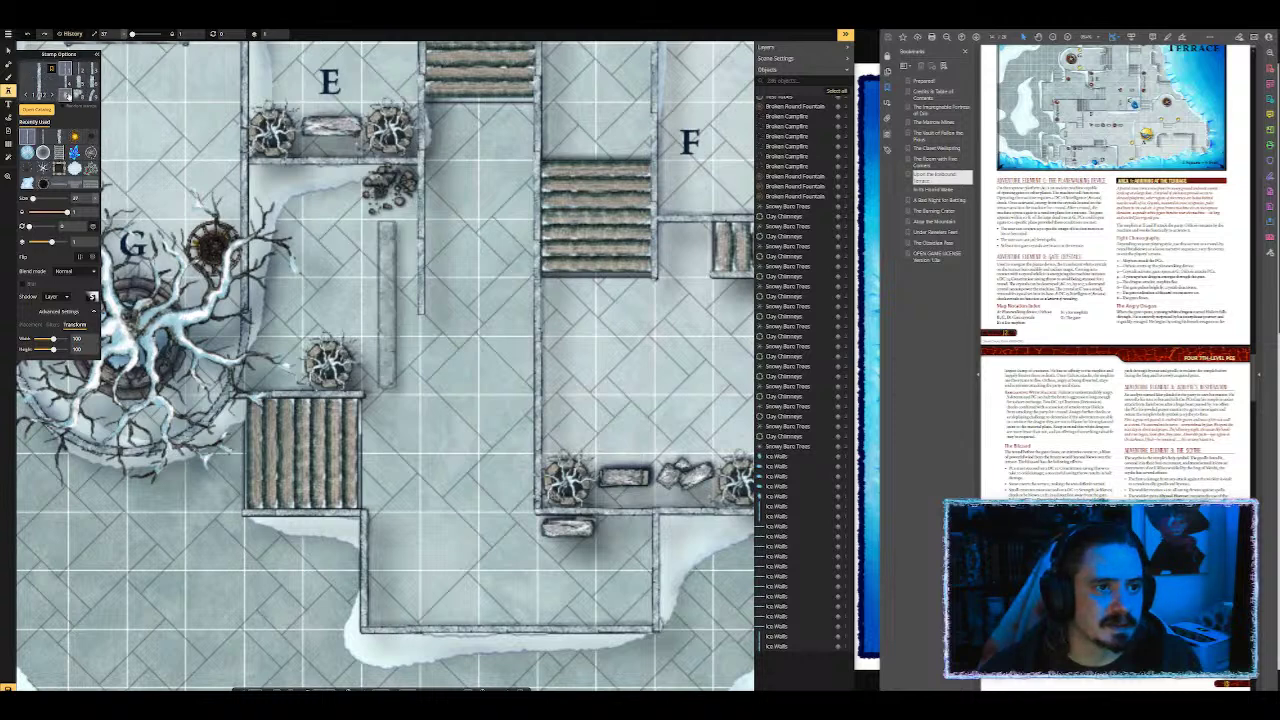
{"action": "left_click", "coordinate": [66, 95]}
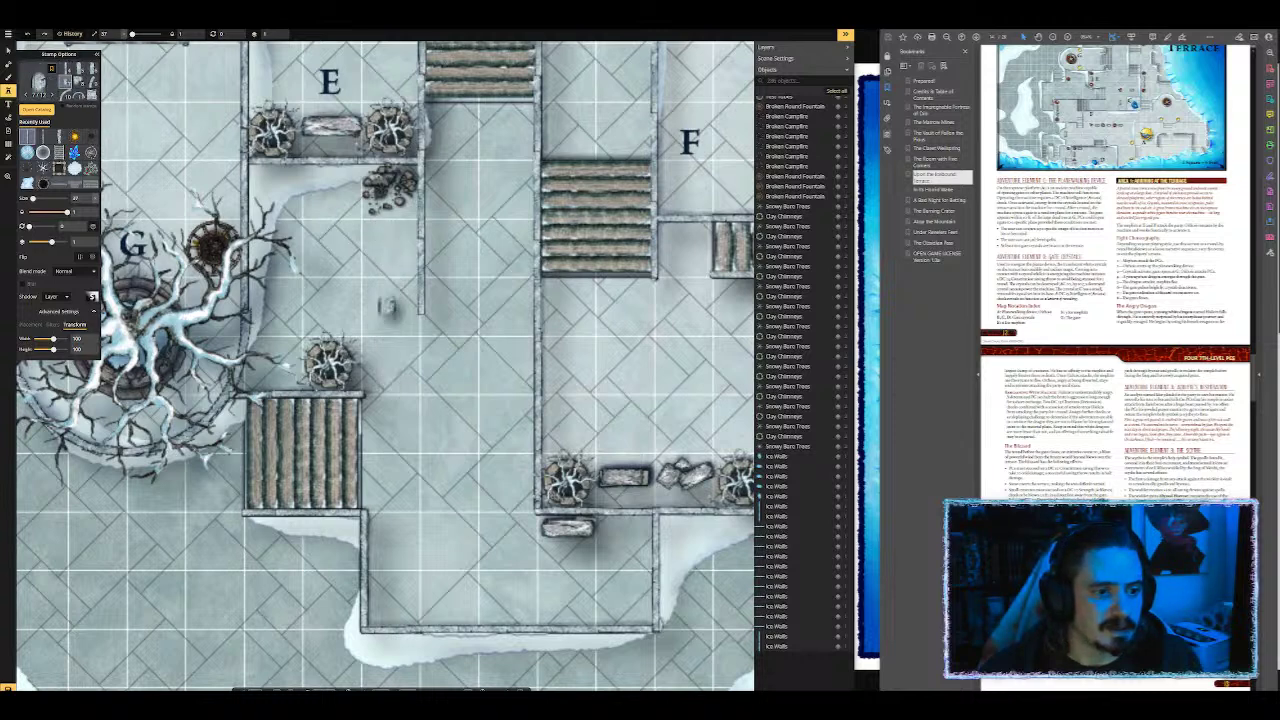
{"action": "left_click_drag", "start_coordinate": [52, 338], "coordinate": [45, 338]}
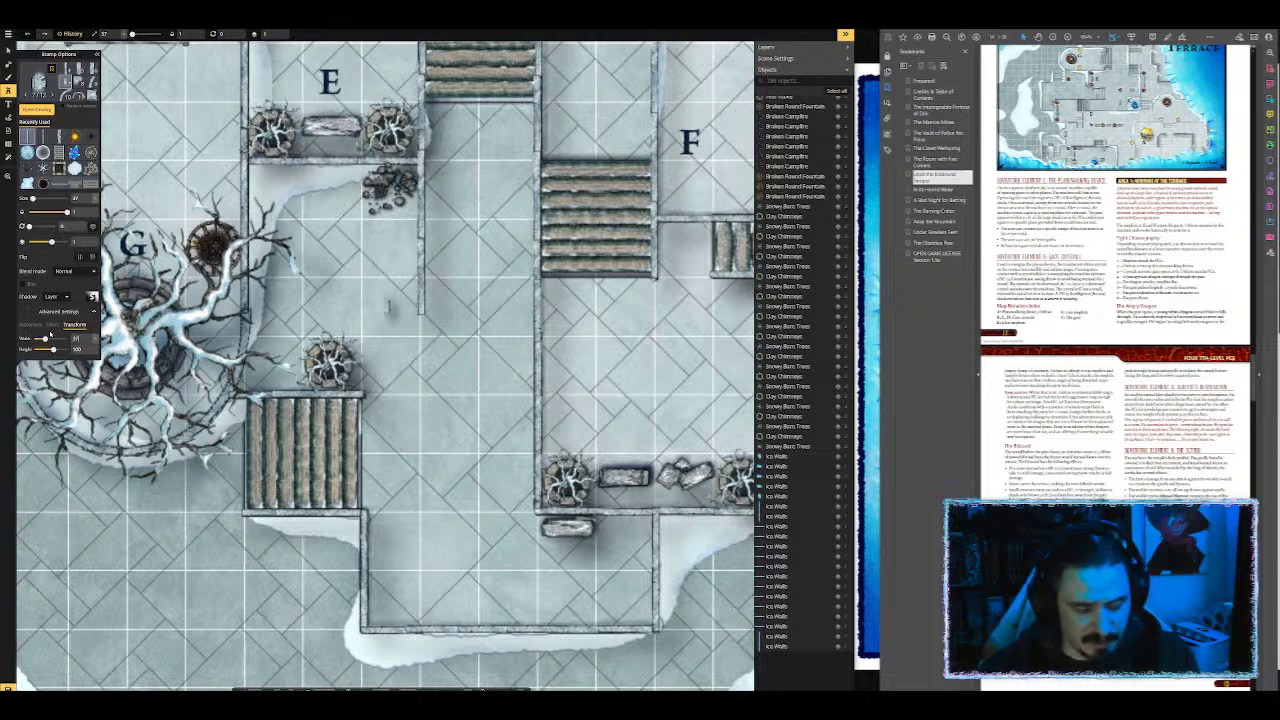
{"action": "key", "text": "Escape"}
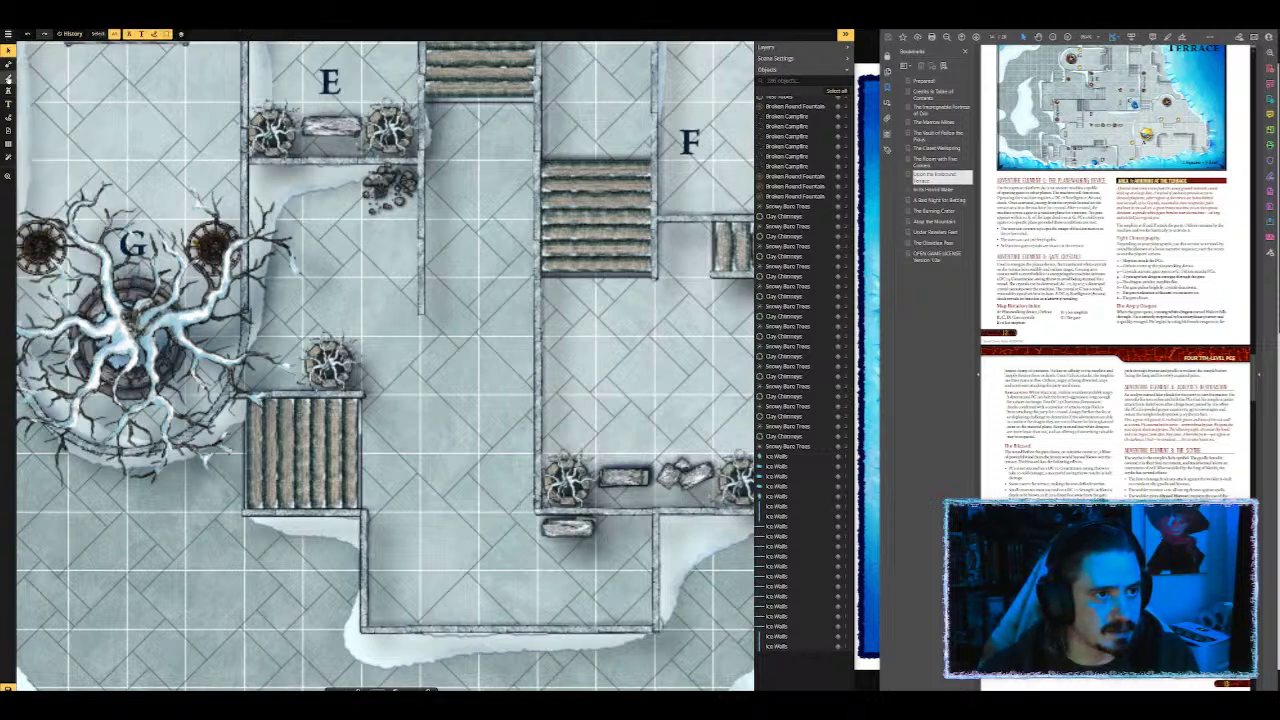
{"action": "left_click", "coordinate": [9, 90]}
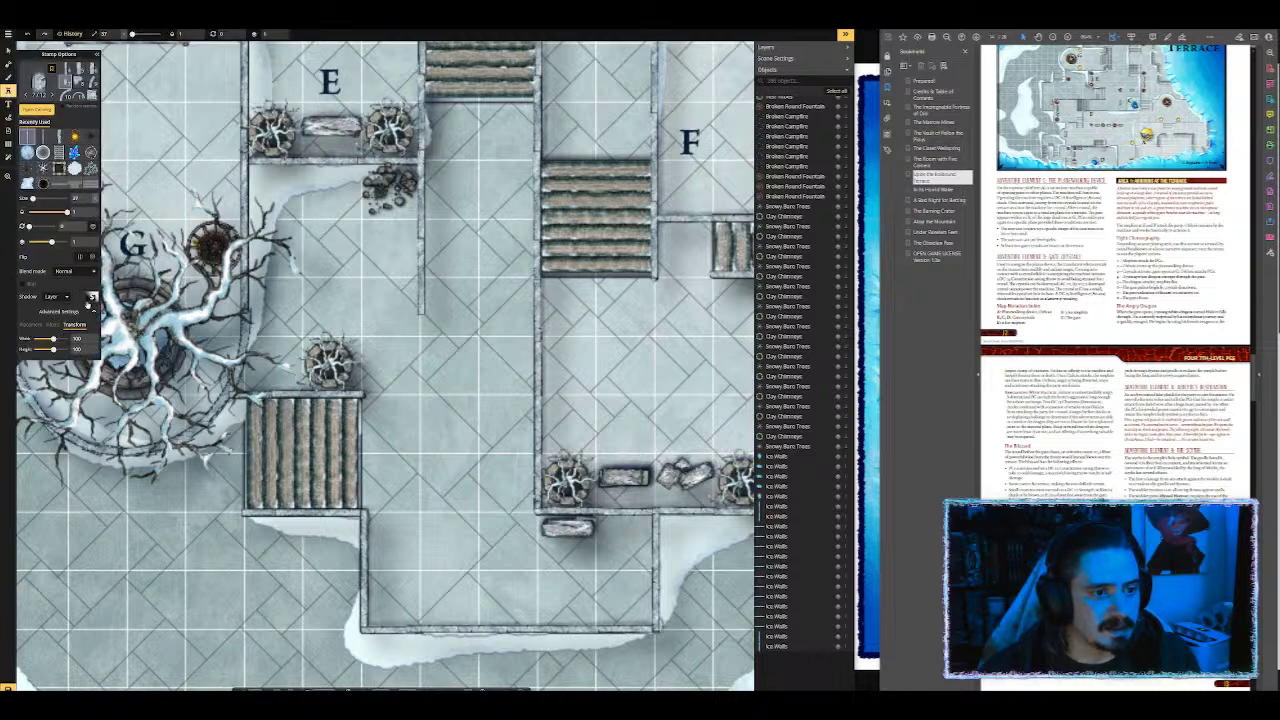
{"action": "left_click_drag", "start_coordinate": [54, 339], "coordinate": [50, 339]}
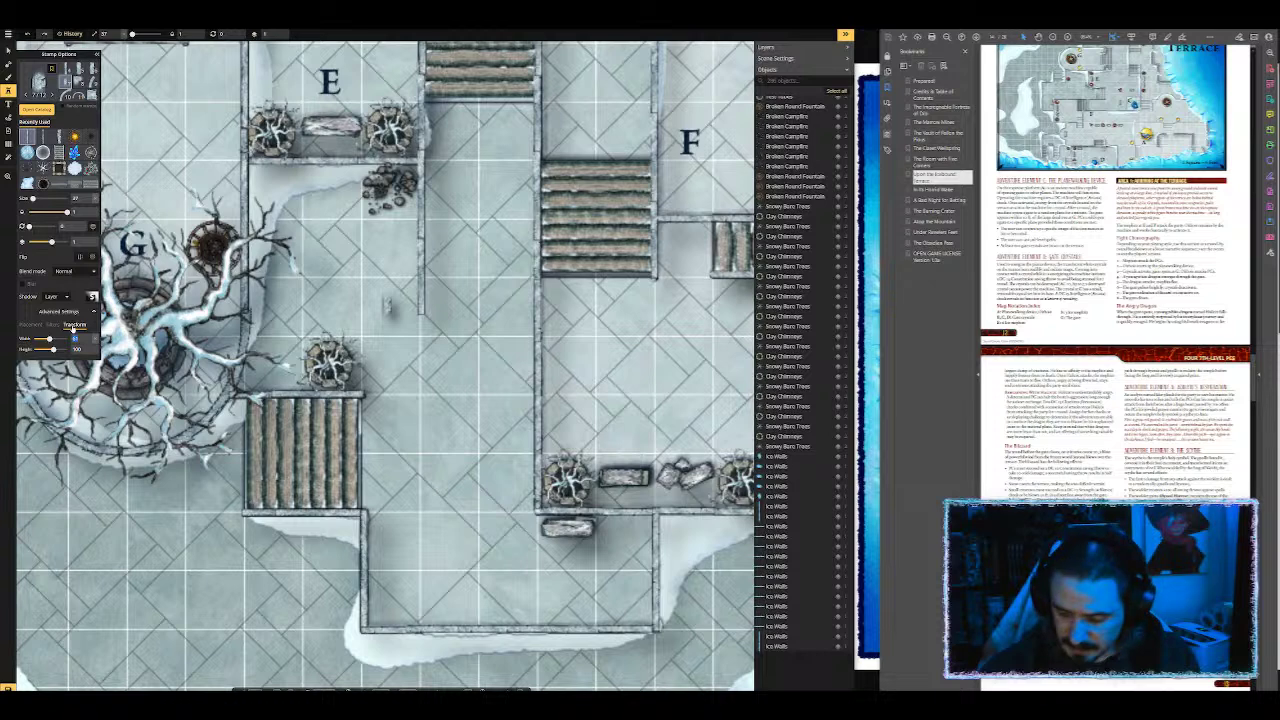
{"action": "type", "text": "37"}
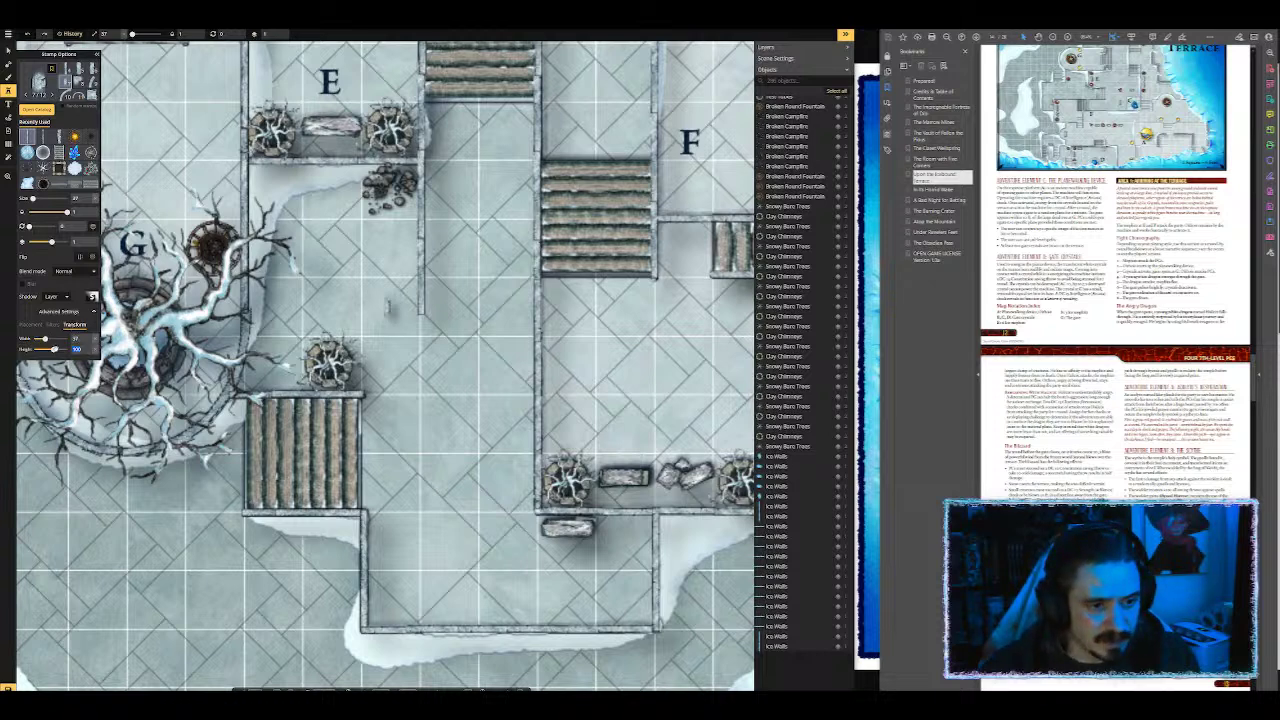
{"action": "type", "text": "37"}
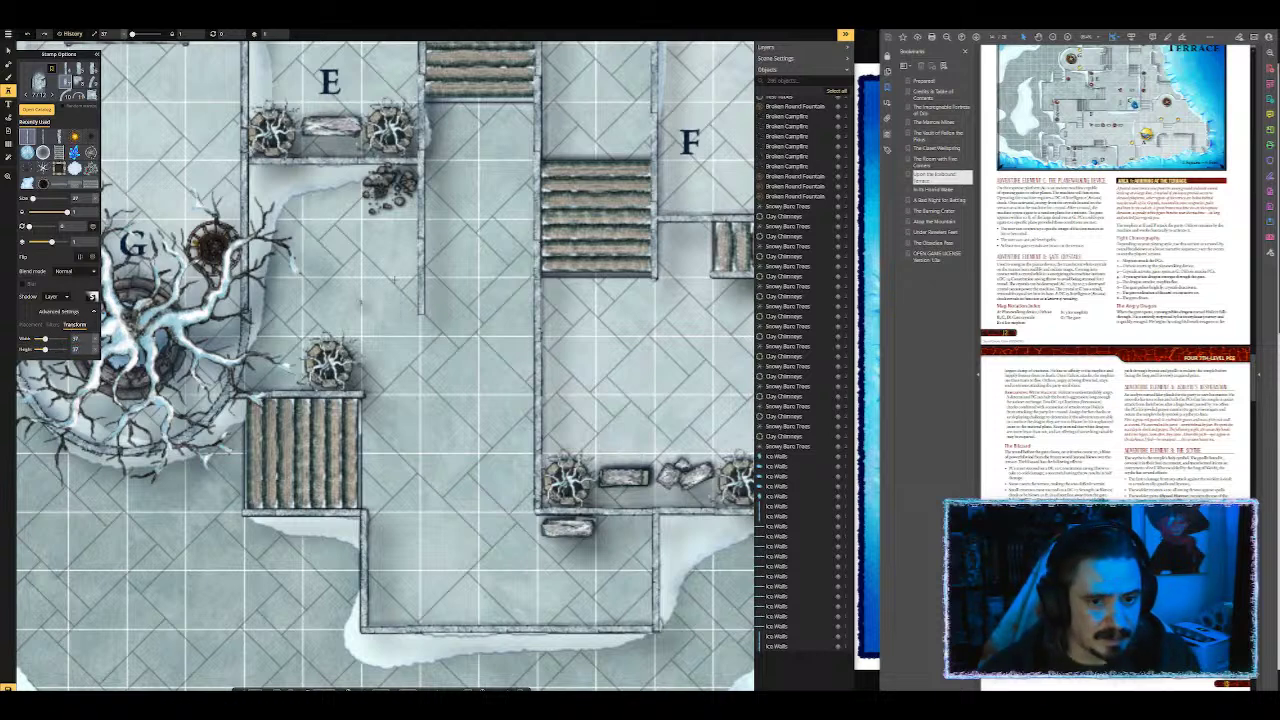
Step: Stamp small Ice Walls pieces over the joints of the vertical walls beside areas E and F
{"action": "left_click", "coordinate": [790, 456]}
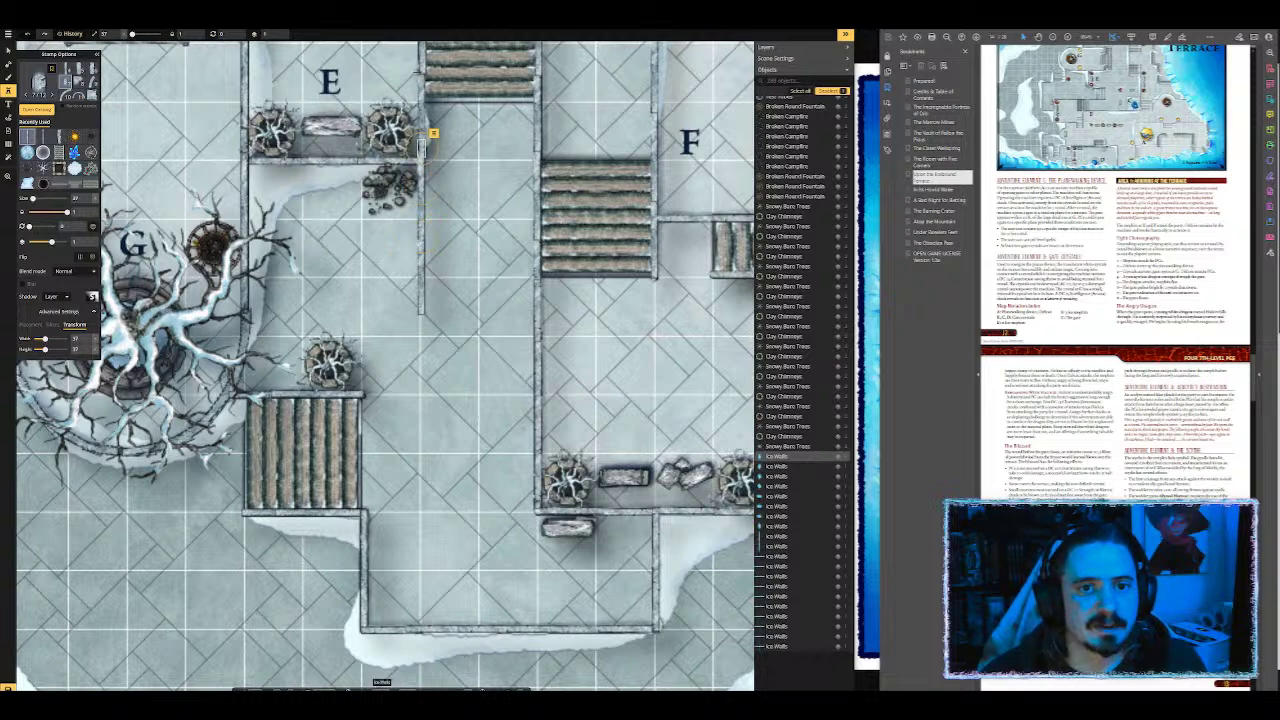
{"action": "scroll", "coordinate": [430, 150], "scroll_direction": "up", "scroll_amount": 3}
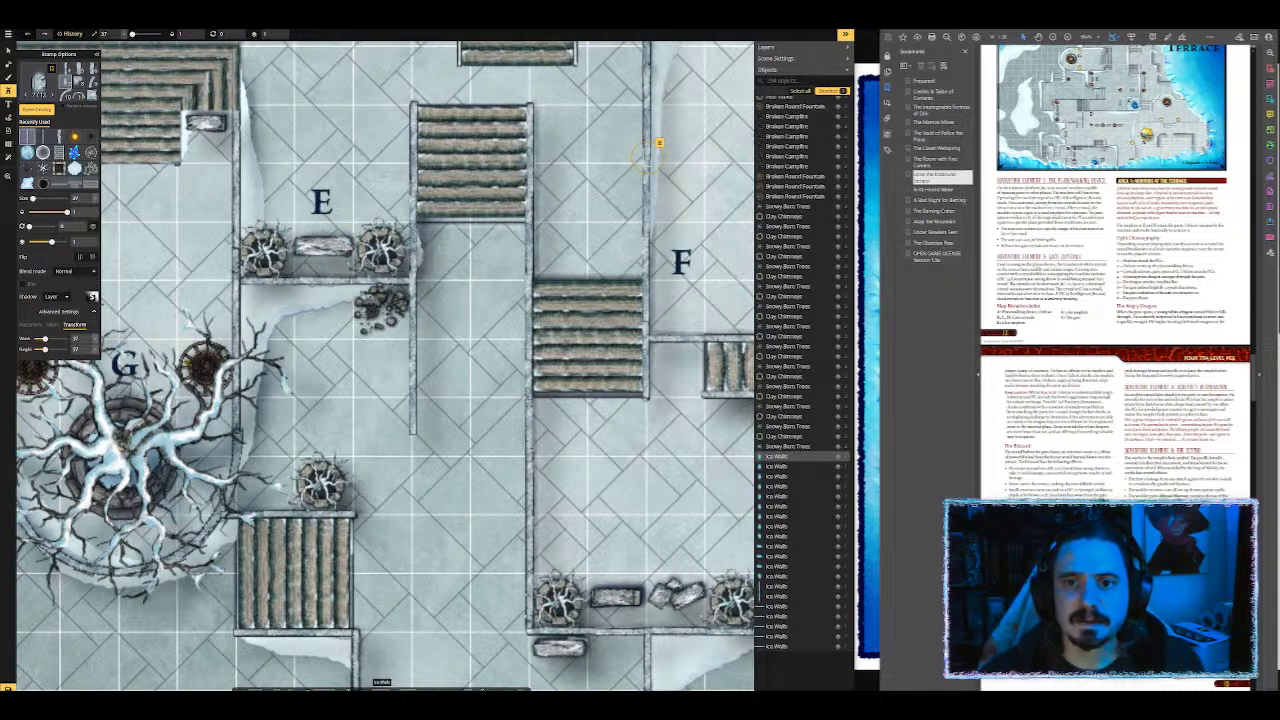
{"action": "left_click", "coordinate": [647, 65]}
{"action": "left_click_drag", "start_coordinate": [698, 94], "coordinate": [696, 372]}
{"action": "scroll", "coordinate": [645, 340], "scroll_direction": "down", "scroll_amount": 5}
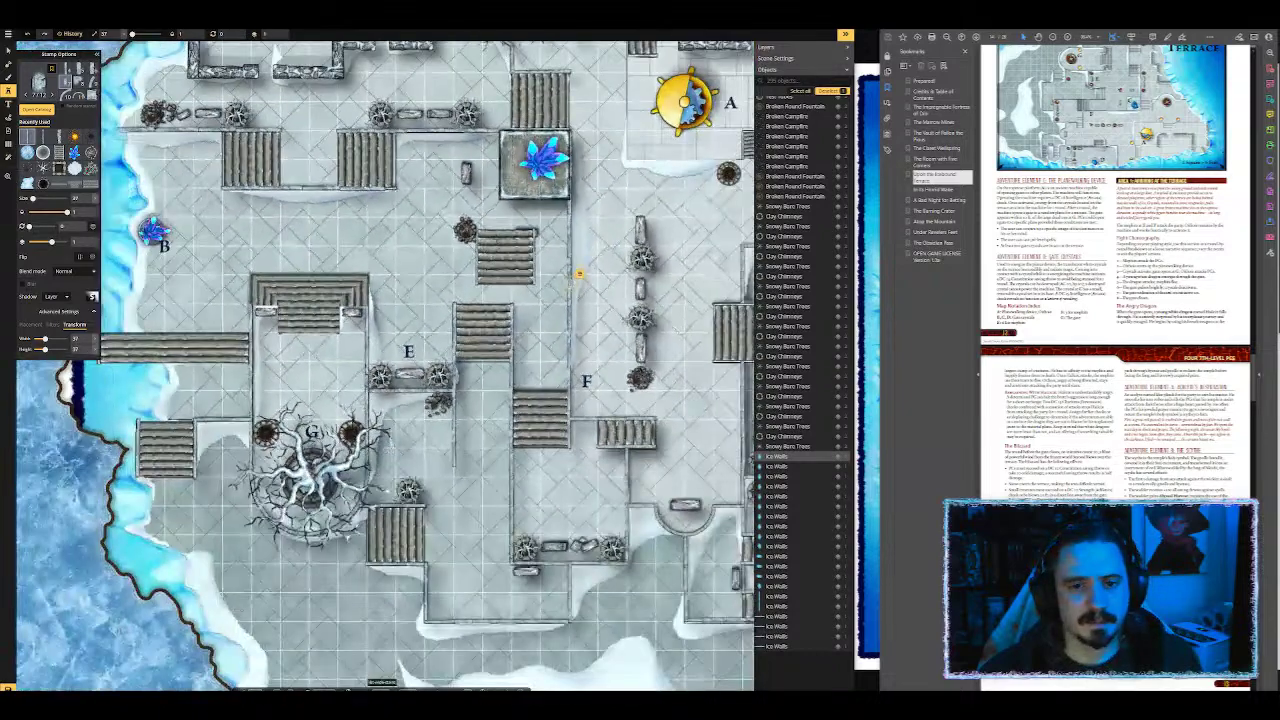
Step: Delete the wide stairs just south of the blue crystal platform
{"action": "scroll", "coordinate": [627, 291], "scroll_direction": "up", "scroll_amount": 3}
{"action": "left_click", "coordinate": [8, 50]}
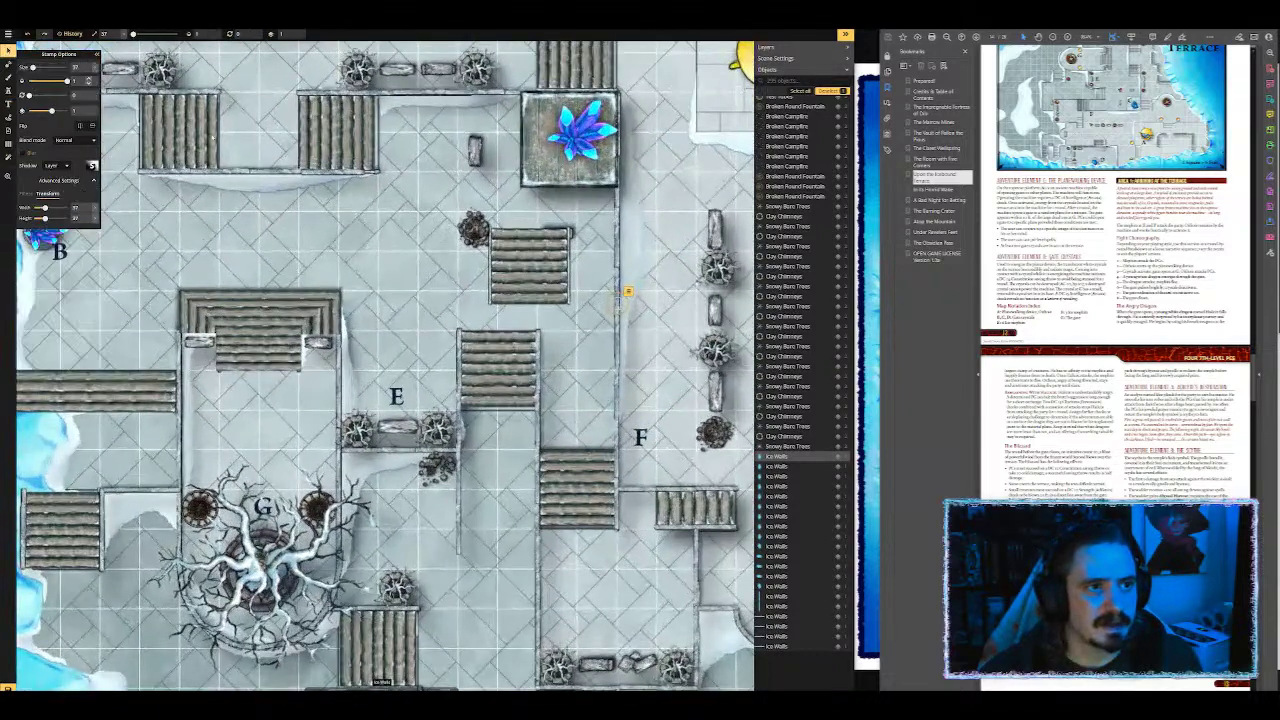
{"action": "left_click", "coordinate": [505, 252]}
{"action": "left_click_drag", "start_coordinate": [522, 263], "coordinate": [376, 246]}
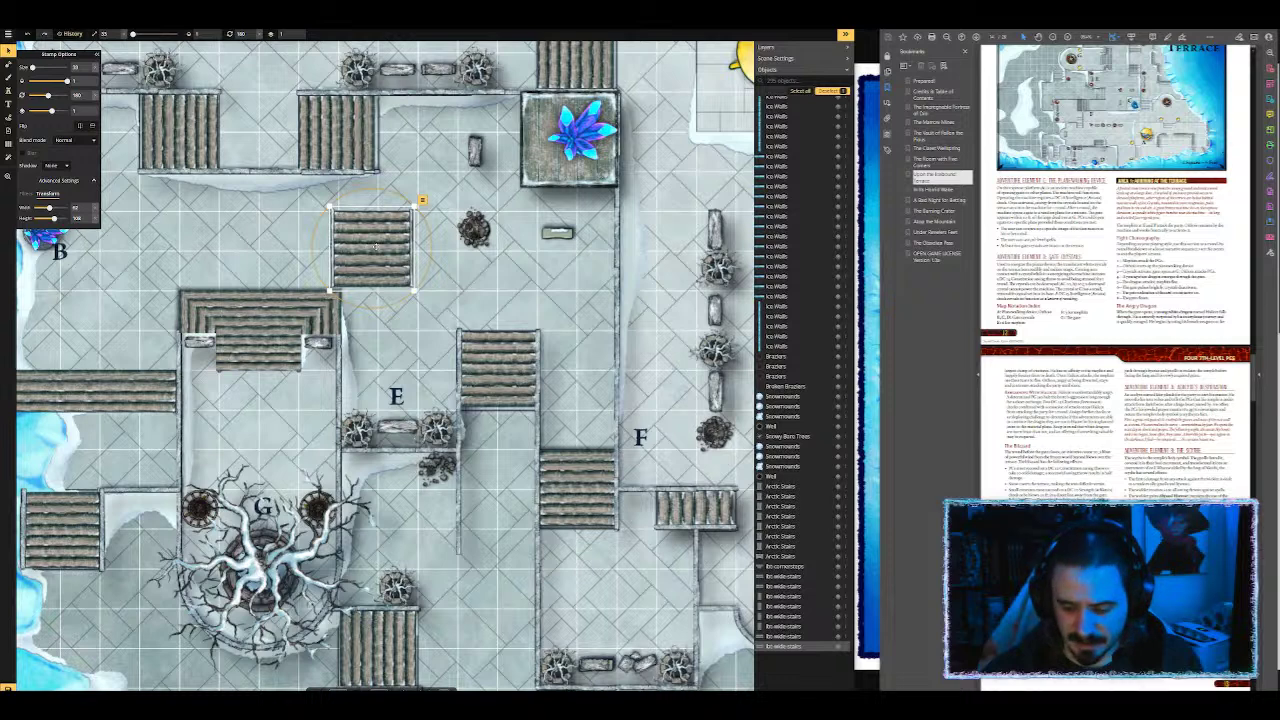
{"action": "key", "text": "Delete"}
Step: Duplicate the stone ruin block west of the crystal platform and place the copy horizontally over the block south of the platform
{"action": "left_click", "coordinate": [475, 152]}
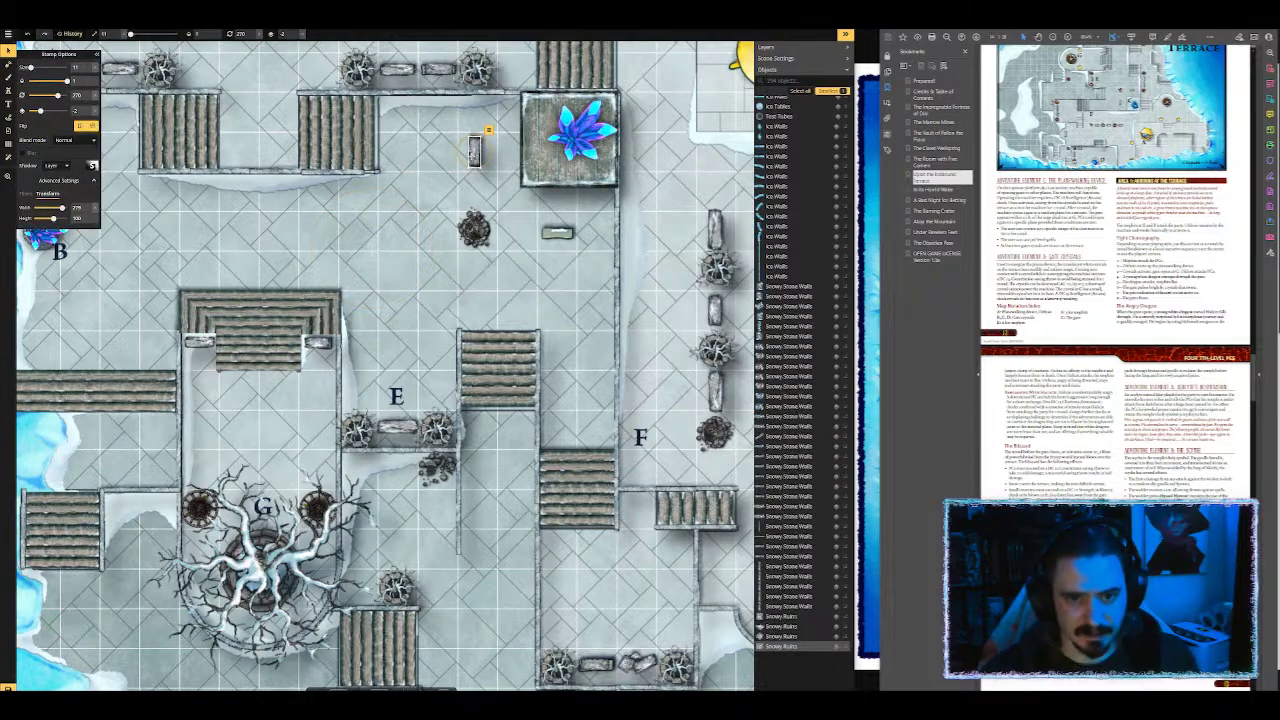
{"action": "key", "text": "ctrl+c"}
{"action": "key", "text": "ctrl+v"}
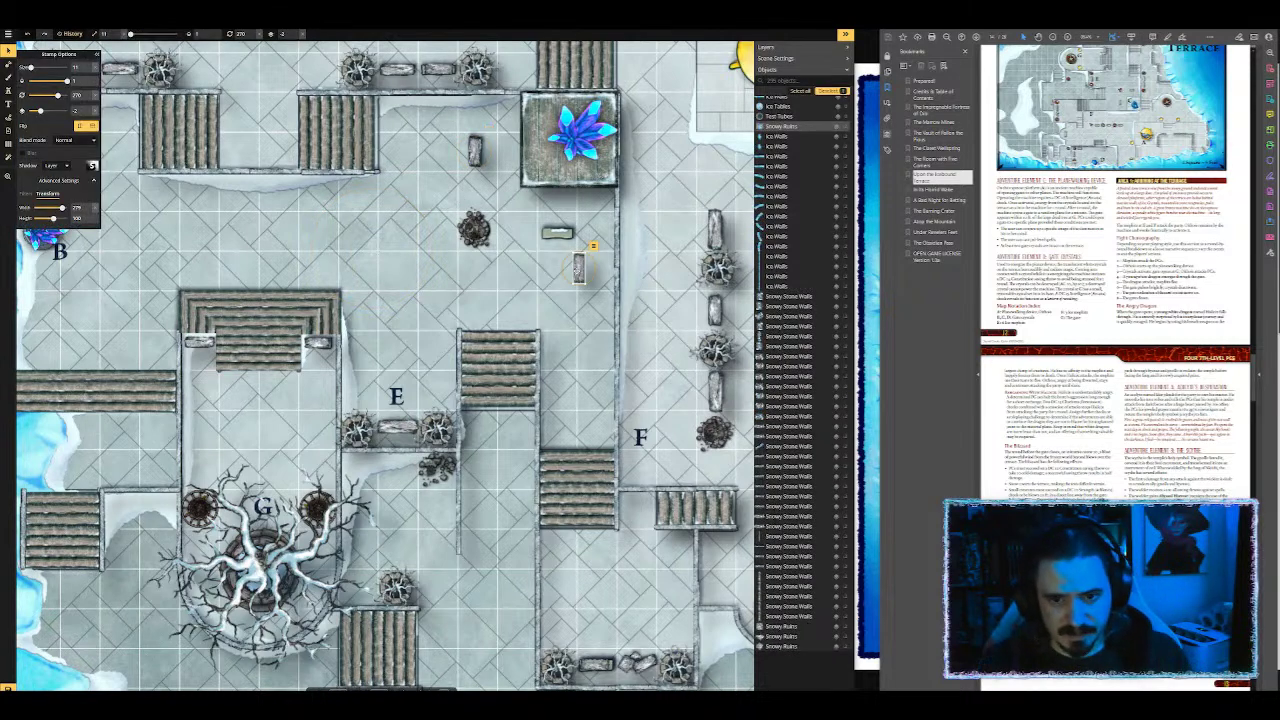
{"action": "scroll", "coordinate": [579, 268], "scroll_direction": "up", "scroll_amount": 5}
{"action": "scroll", "coordinate": [579, 268], "scroll_direction": "up", "scroll_amount": 1}
{"action": "left_click_drag", "start_coordinate": [579, 268], "coordinate": [559, 231]}
{"action": "scroll", "coordinate": [582, 289], "scroll_direction": "down", "scroll_amount": 5}
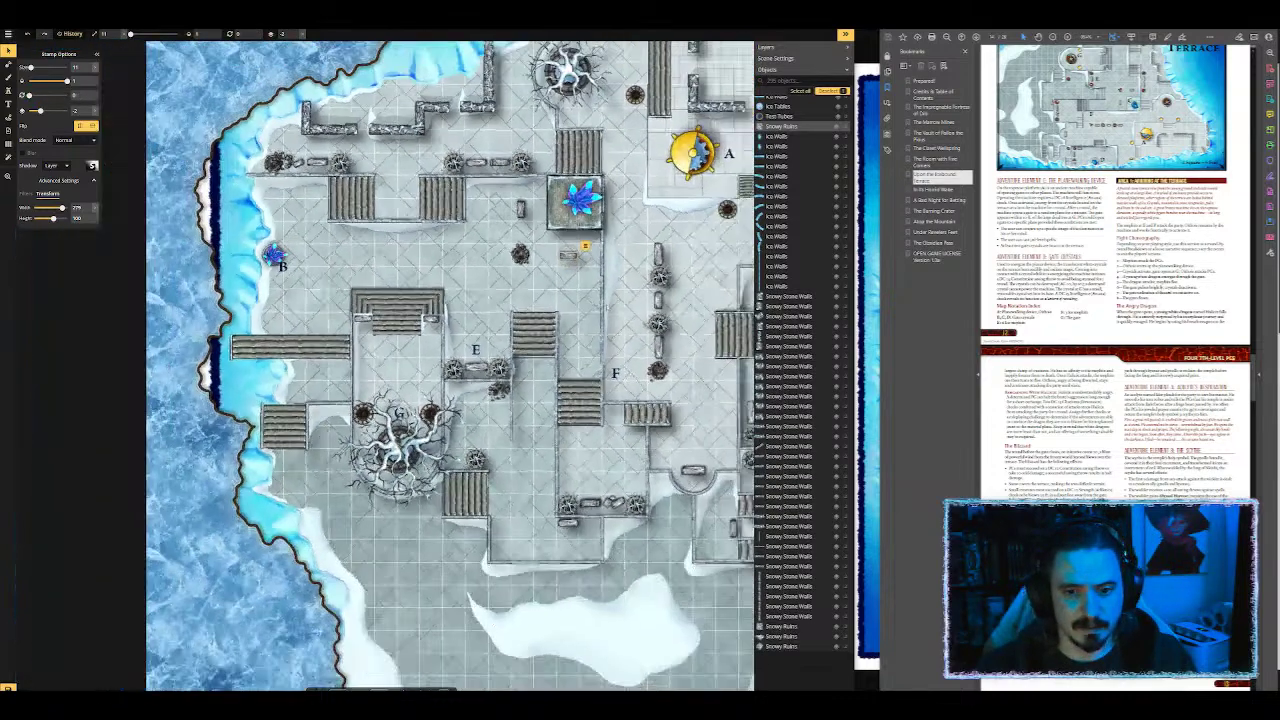
Step: Choose the Ice Walls corner stamp and set its transform width and height to 37
{"action": "left_click", "coordinate": [582, 289]}
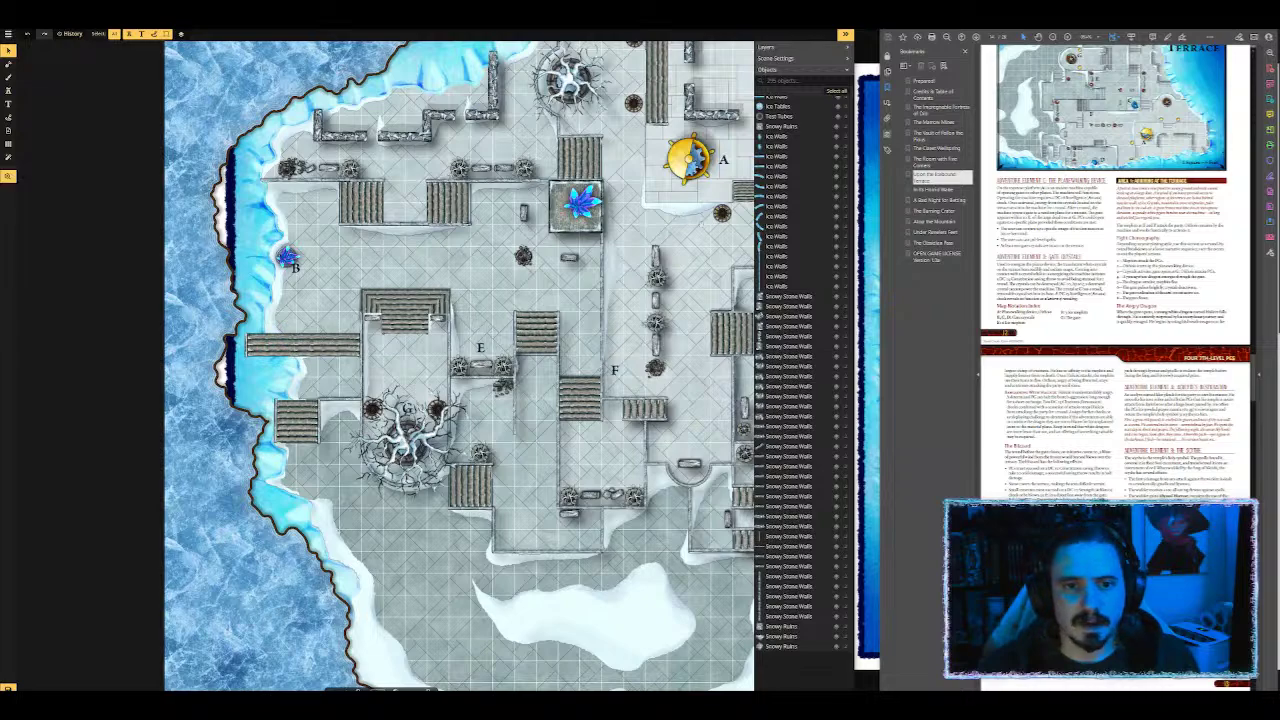
{"action": "left_click_drag", "start_coordinate": [703, 249], "coordinate": [497, 239]}
{"action": "scroll", "coordinate": [497, 239], "scroll_direction": "up", "scroll_amount": 3}
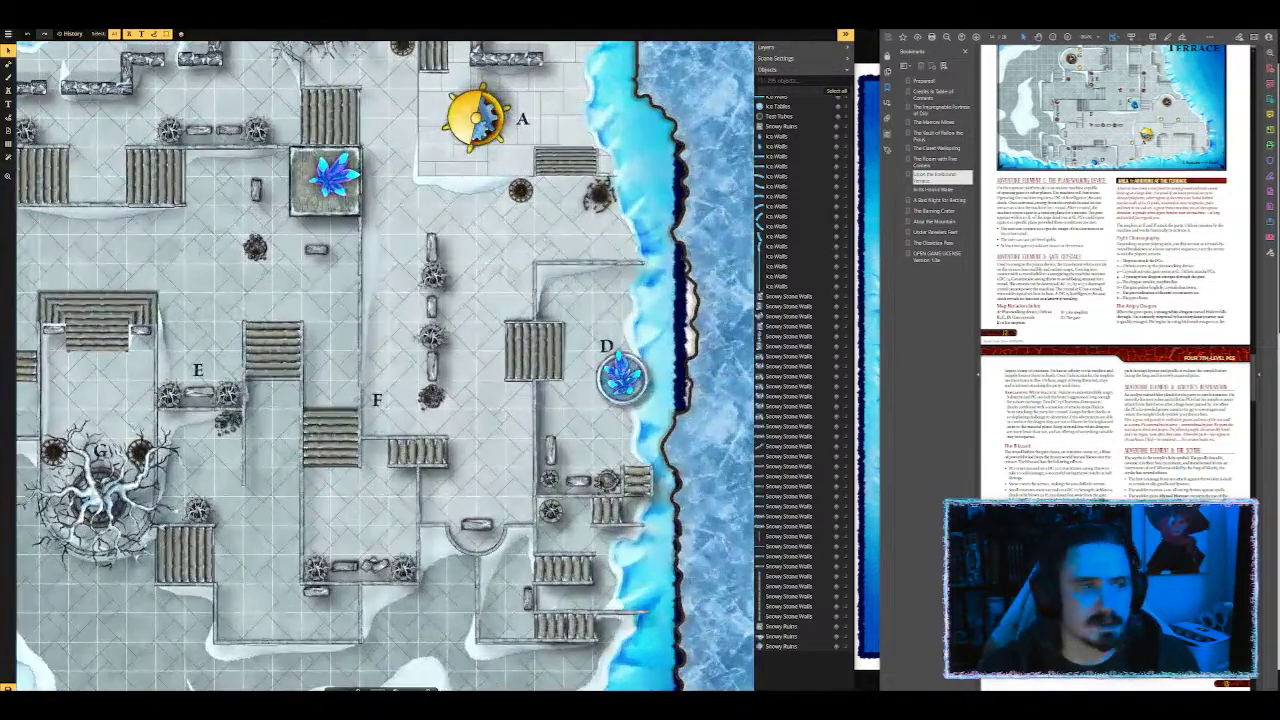
{"action": "left_click", "coordinate": [8, 90]}
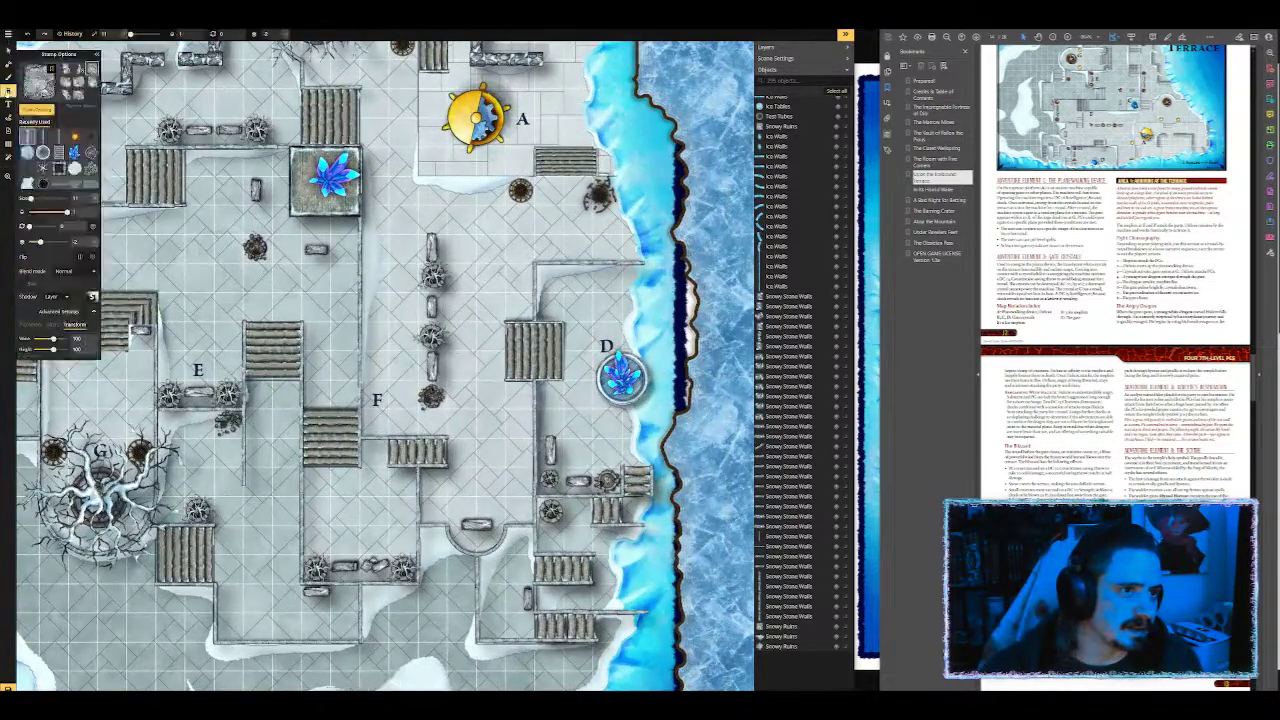
{"action": "left_click", "coordinate": [44, 138]}
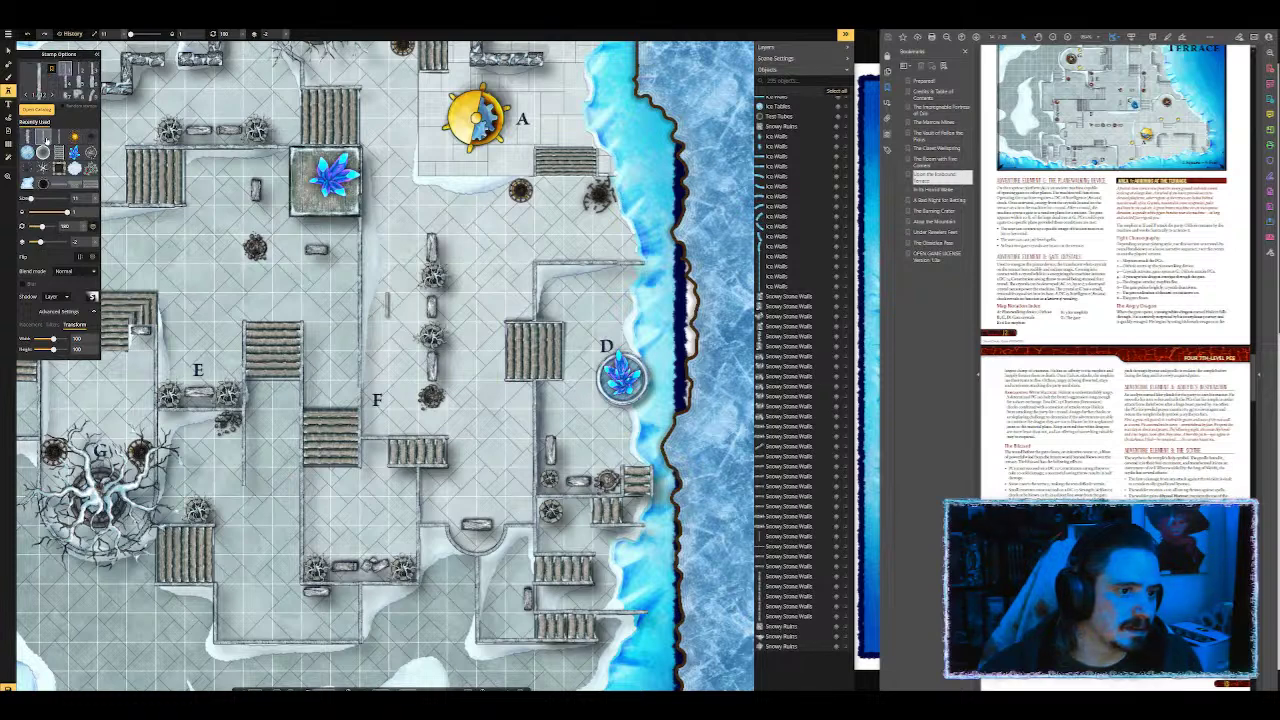
{"action": "left_click", "coordinate": [79, 95]}
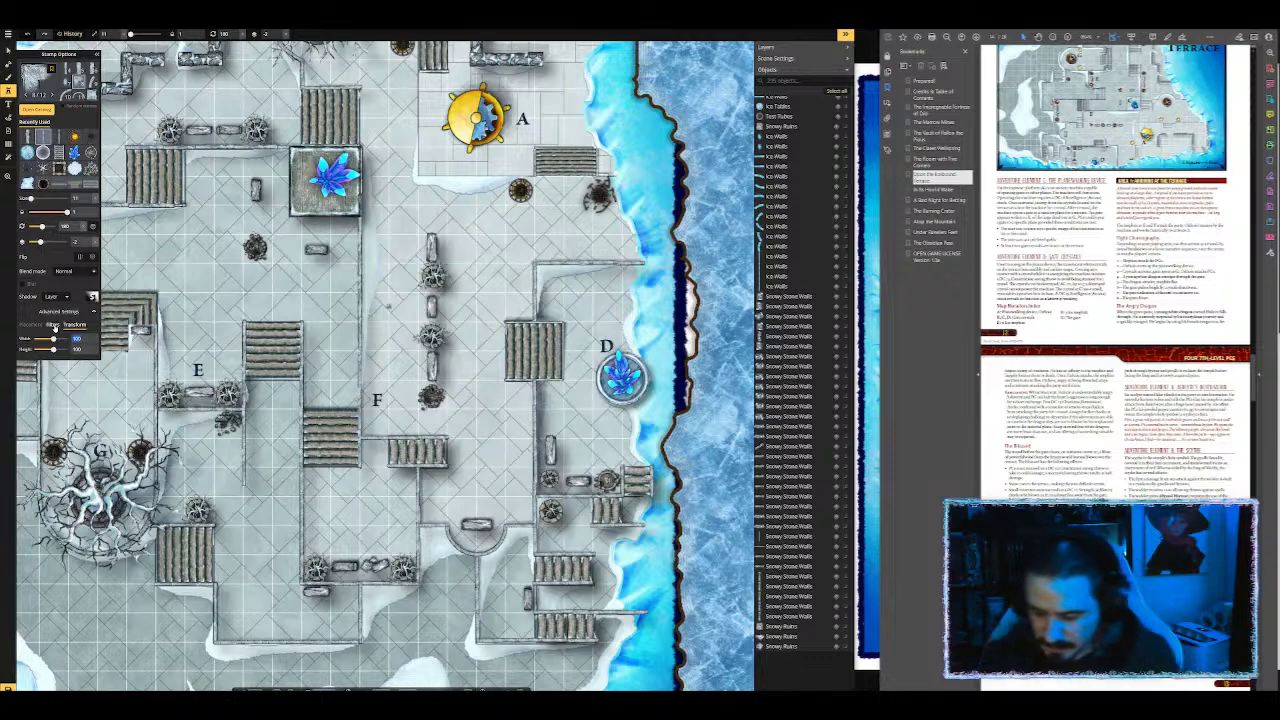
{"action": "left_click_drag", "start_coordinate": [52, 338], "coordinate": [34, 349]}
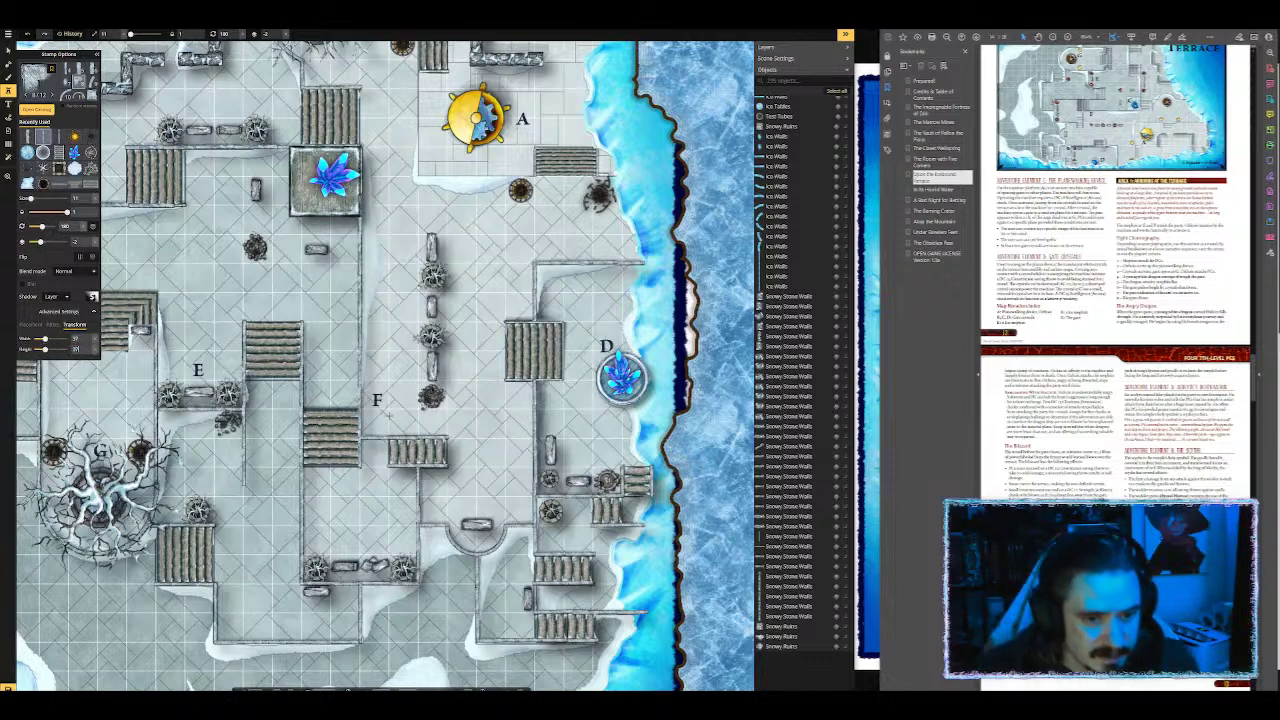
{"action": "scroll", "coordinate": [388, 414], "scroll_direction": "up", "scroll_amount": 8}
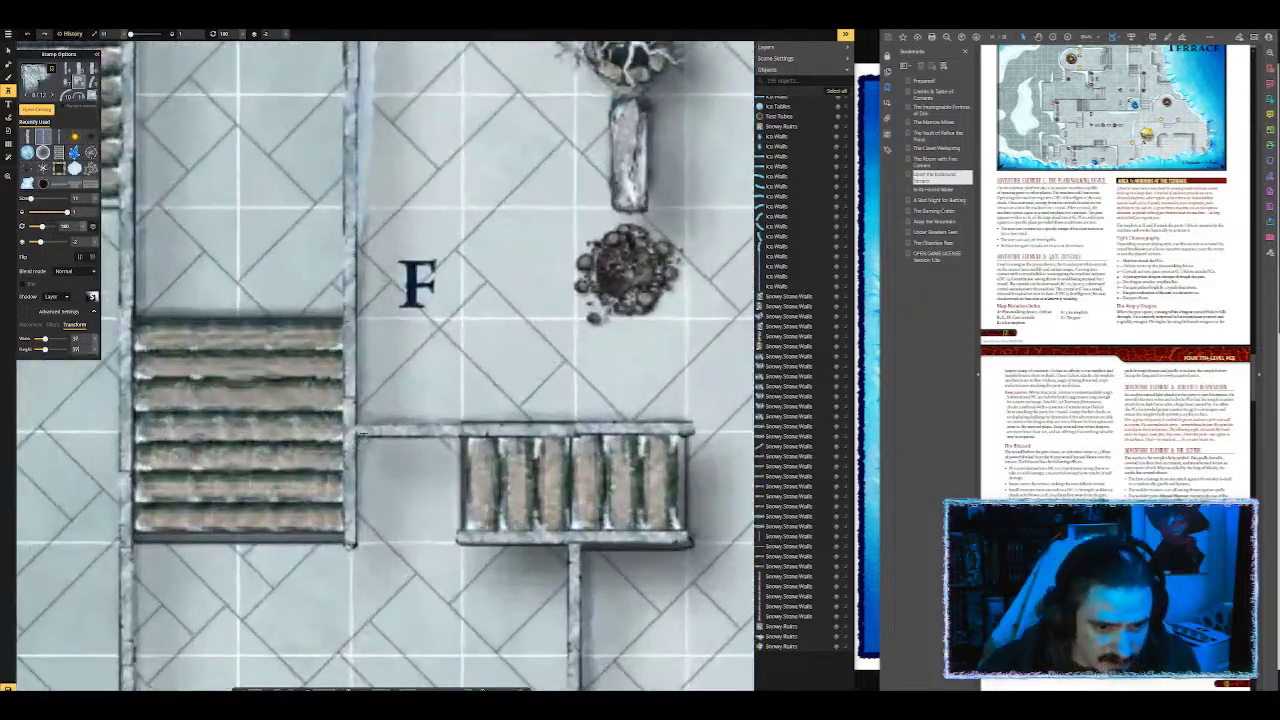
{"action": "scroll", "coordinate": [360, 434], "scroll_direction": "up", "scroll_amount": 2}
{"action": "left_click", "coordinate": [352, 432]}
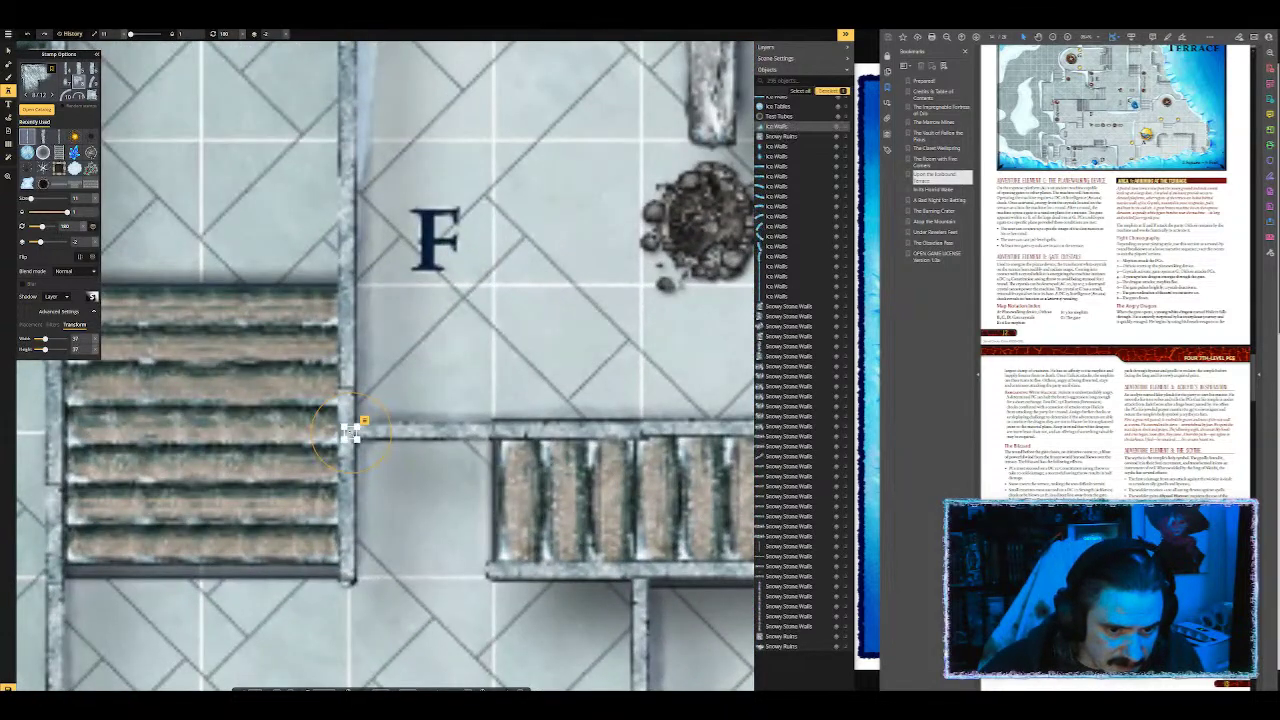
{"action": "left_click_drag", "start_coordinate": [357, 427], "coordinate": [359, 425]}
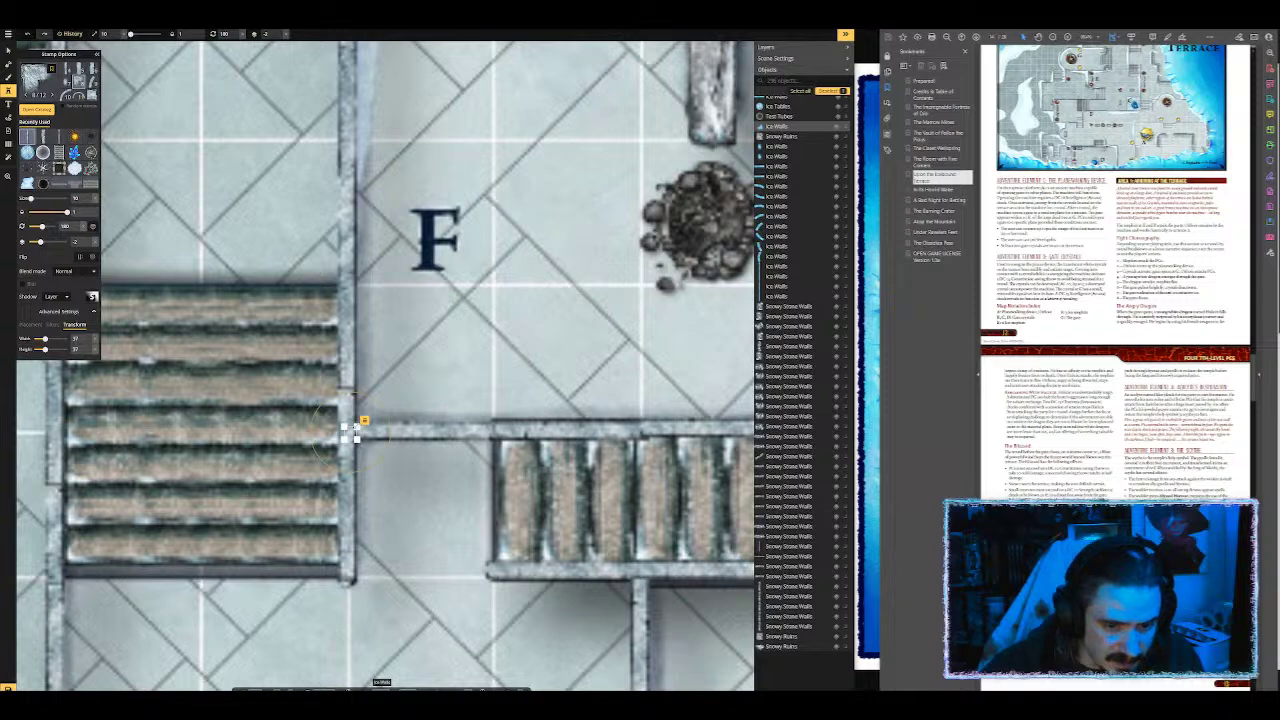
{"action": "key", "text": "Delete"}
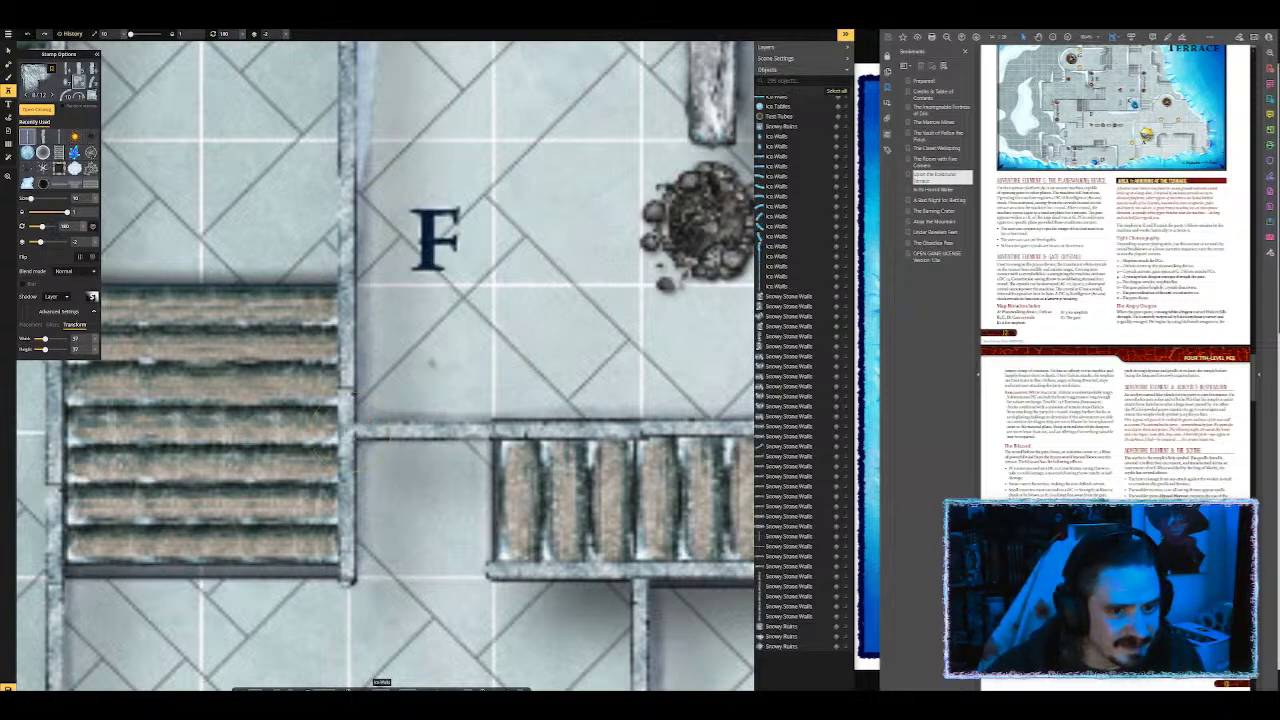
Step: Enlarge the ice wall corner stamp, rotate it to 270 degrees and place it over the wall joint south of F
{"action": "scroll", "coordinate": [447, 364], "scroll_direction": "up", "scroll_amount": 3}
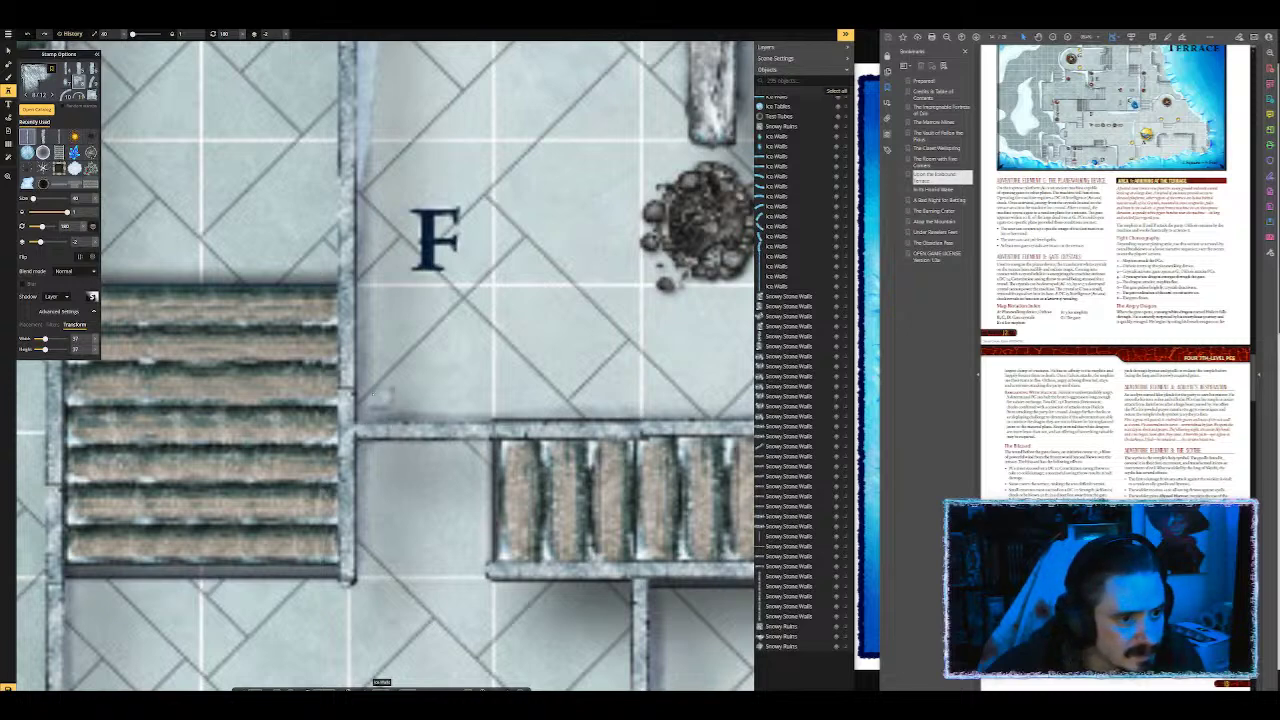
{"action": "scroll", "coordinate": [370, 415], "scroll_direction": "up", "scroll_amount": 6}
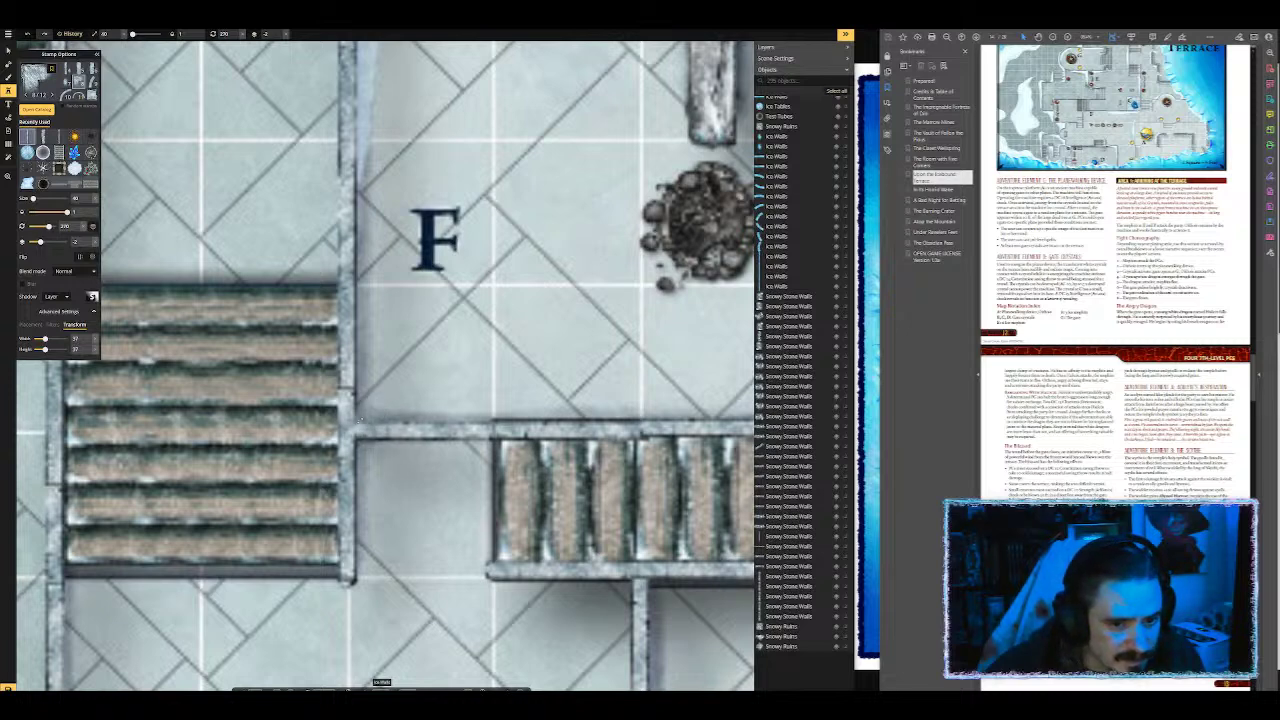
{"action": "left_click", "coordinate": [355, 418]}
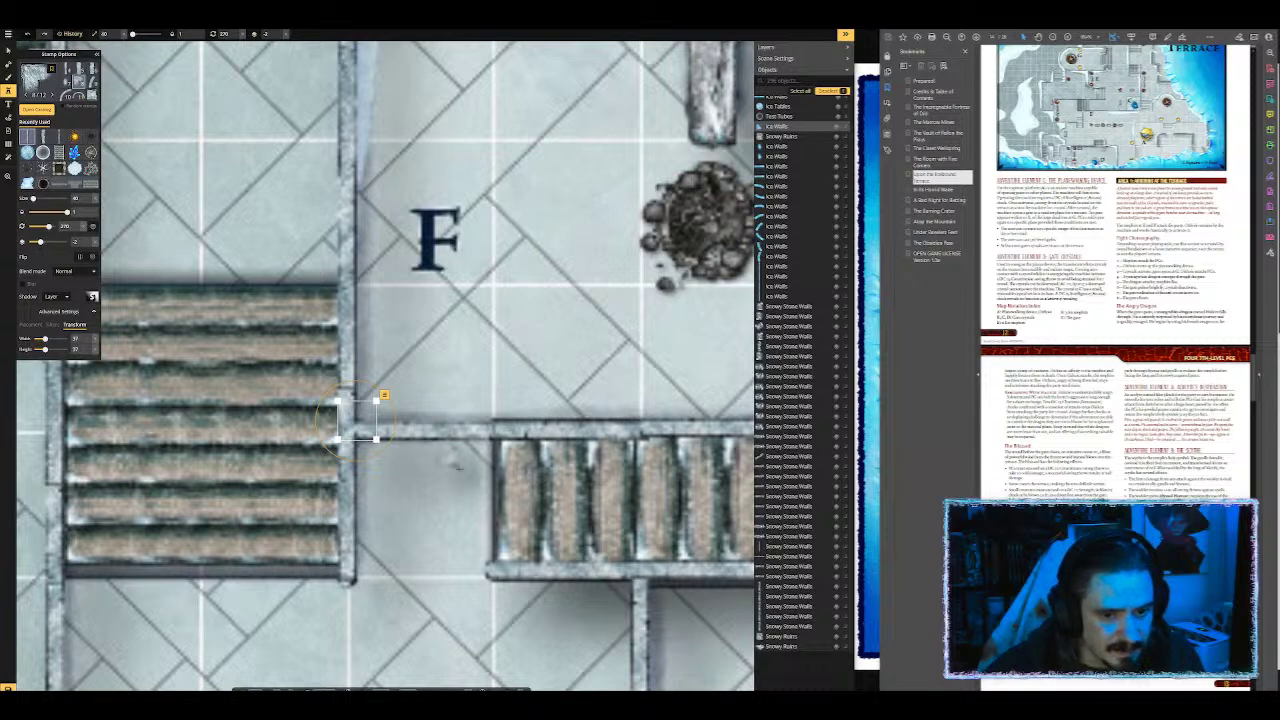
Step: Stamp ice wall corner pieces over the joint below the small stairs southeast of F, rotated to fit both sides
{"action": "scroll", "coordinate": [497, 380], "scroll_direction": "down", "scroll_amount": 2}
{"action": "scroll", "coordinate": [490, 380], "scroll_direction": "down", "scroll_amount": 2}
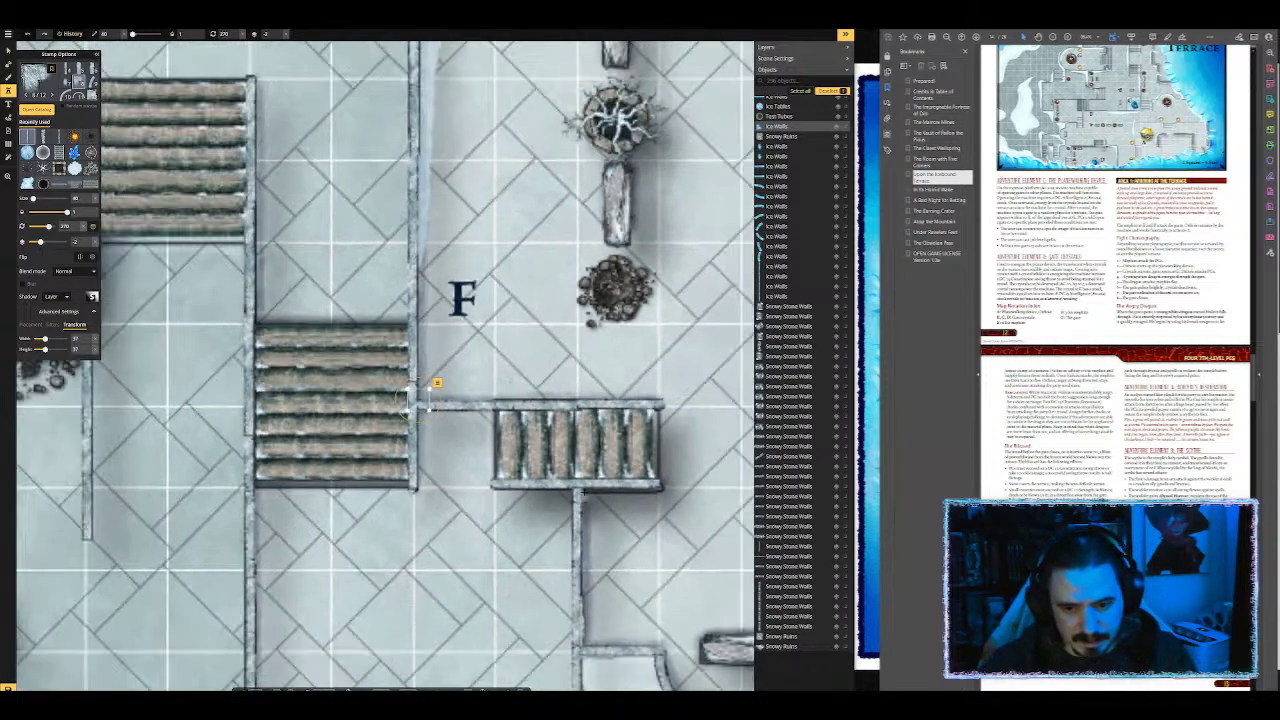
{"action": "left_click", "coordinate": [582, 490]}
{"action": "scroll", "coordinate": [582, 490], "scroll_direction": "up", "scroll_amount": 12}
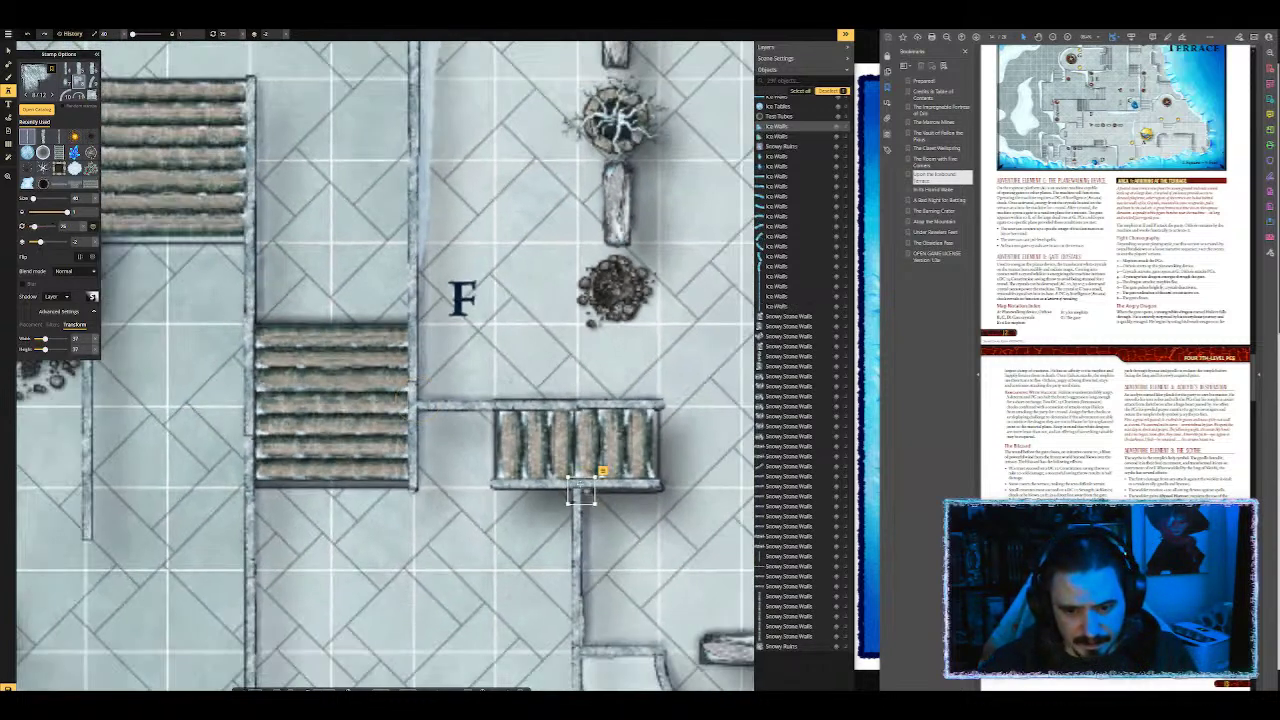
{"action": "left_click", "coordinate": [582, 490]}
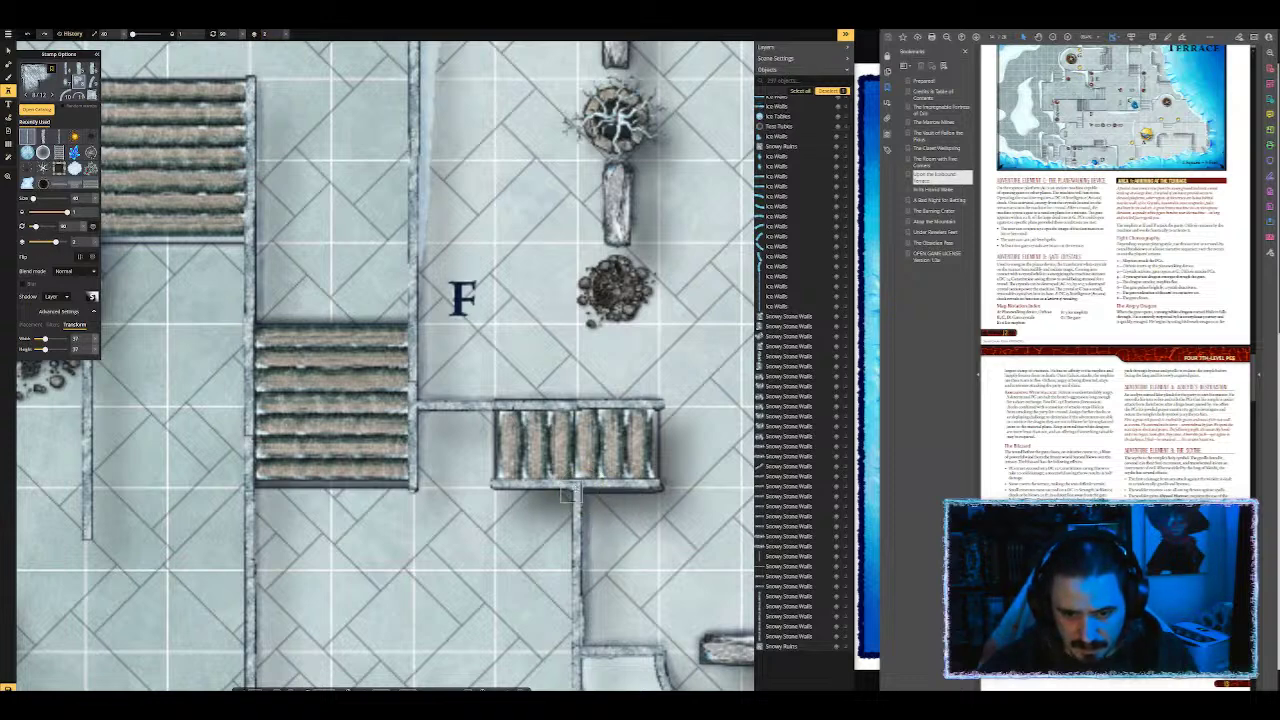
Step: Stamp rotated ice wall corner pieces over the joints east of the curved wall and between the two southeastern stairs
{"action": "left_click_drag", "start_coordinate": [692, 590], "coordinate": [636, 255]}
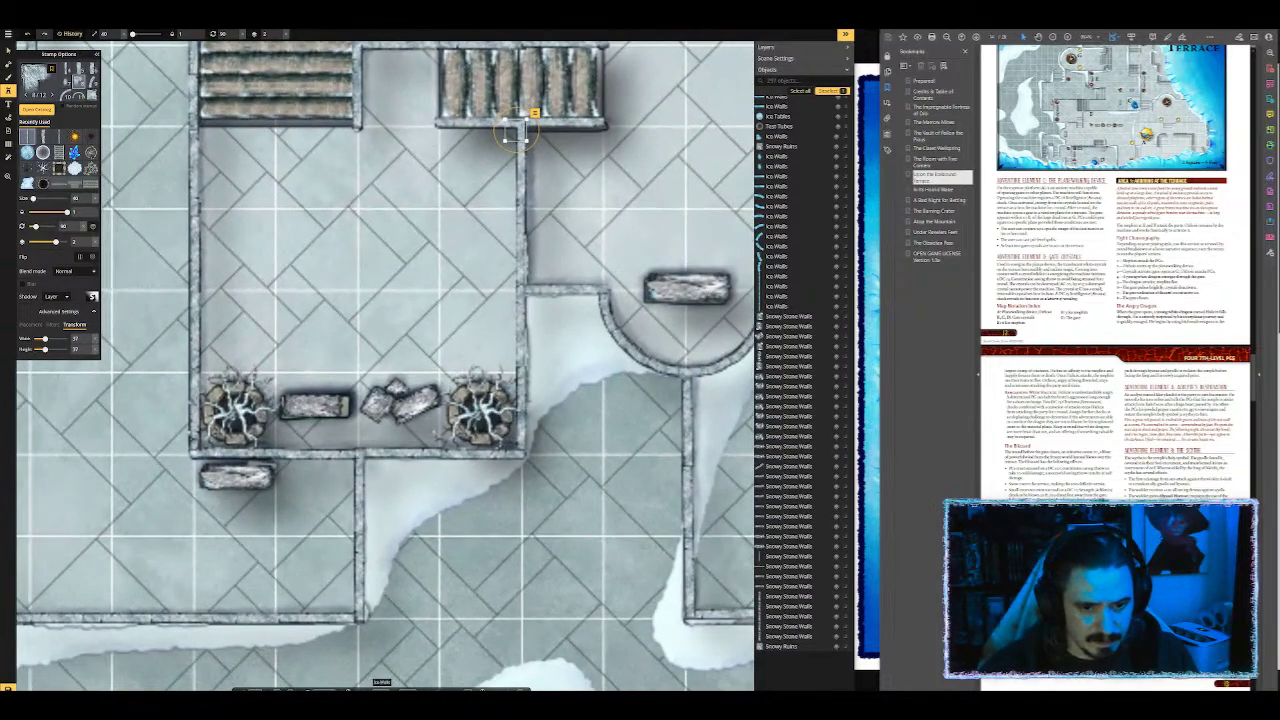
{"action": "left_click_drag", "start_coordinate": [371, 443], "coordinate": [45, 462]}
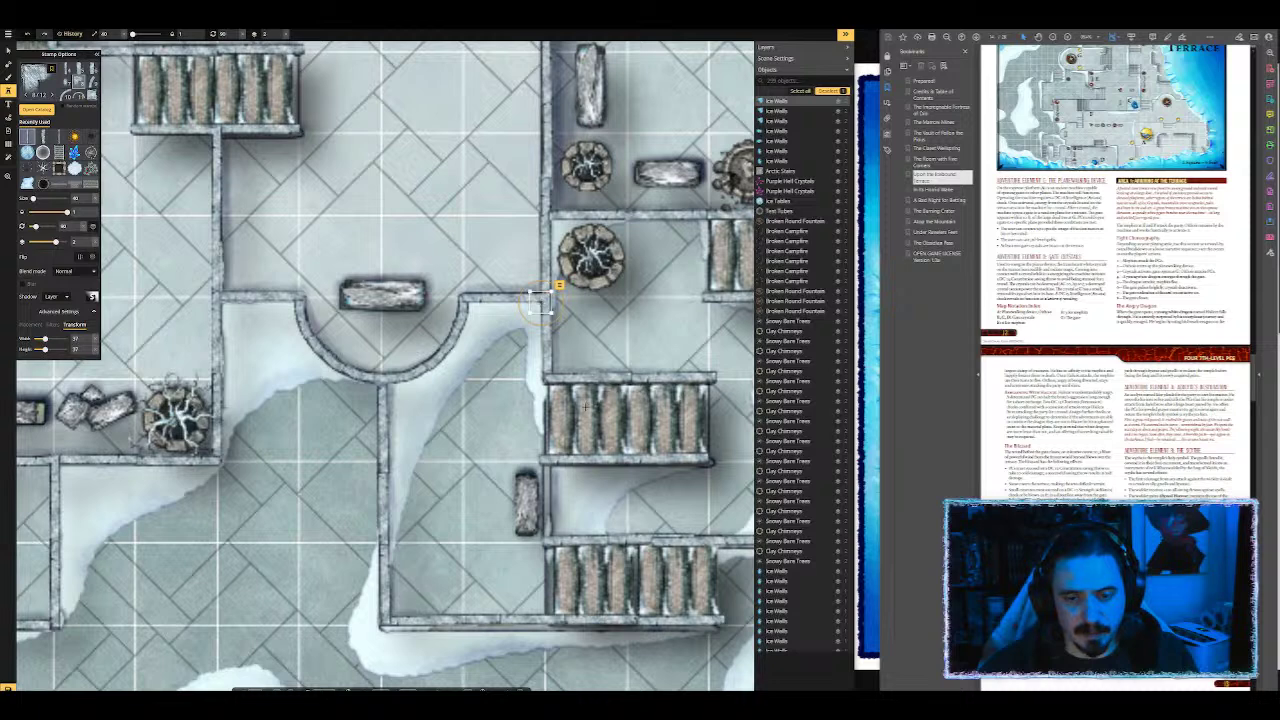
{"action": "left_click_drag", "start_coordinate": [540, 300], "coordinate": [362, 265]}
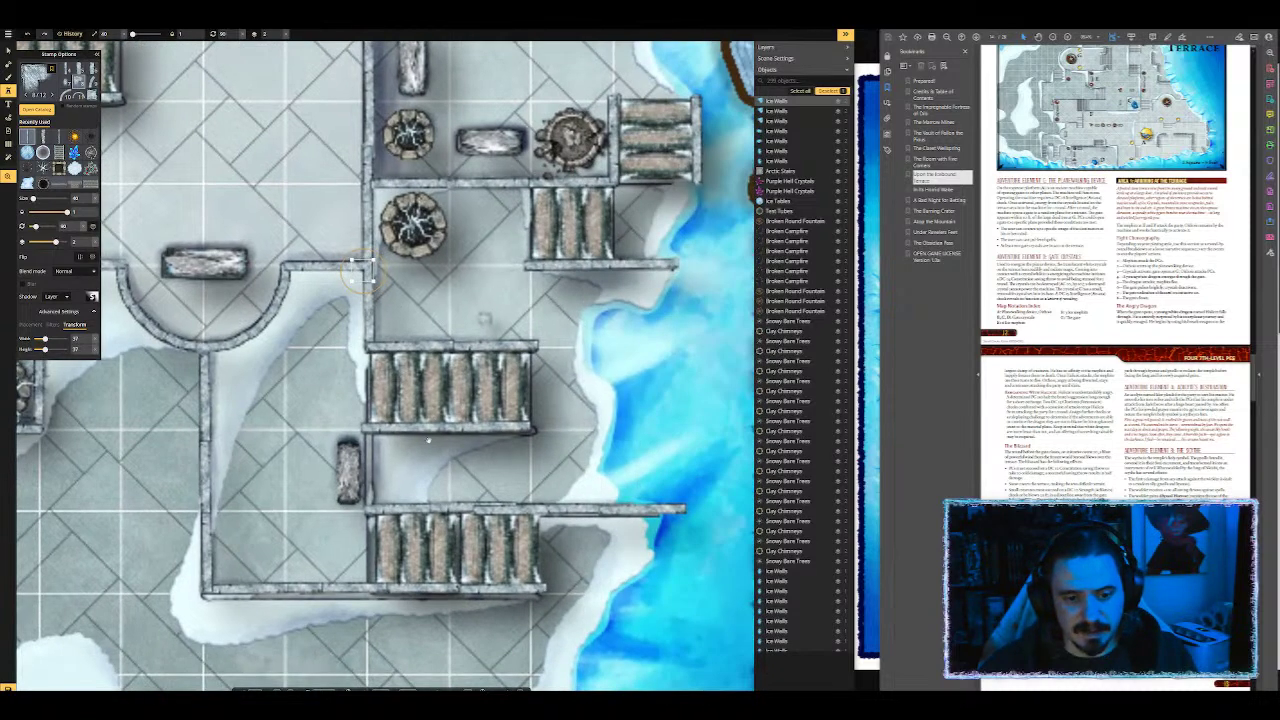
{"action": "left_click", "coordinate": [372, 432]}
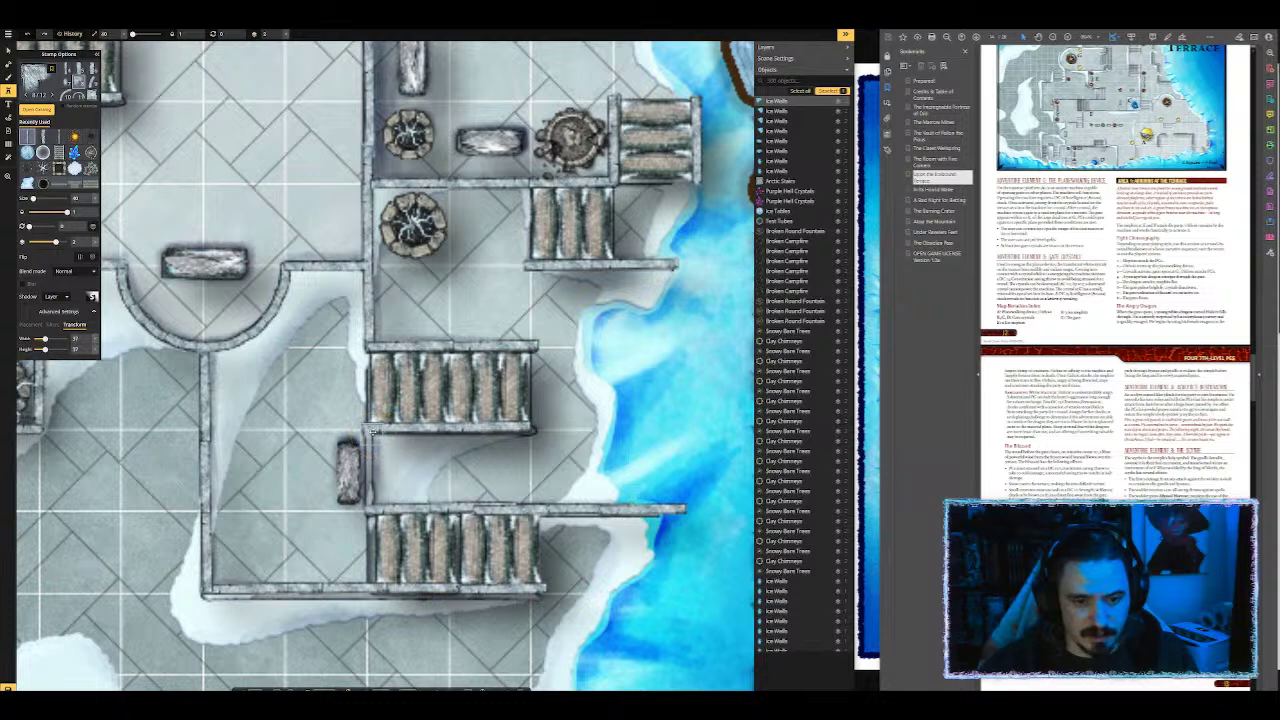
{"action": "left_click", "coordinate": [372, 512]}
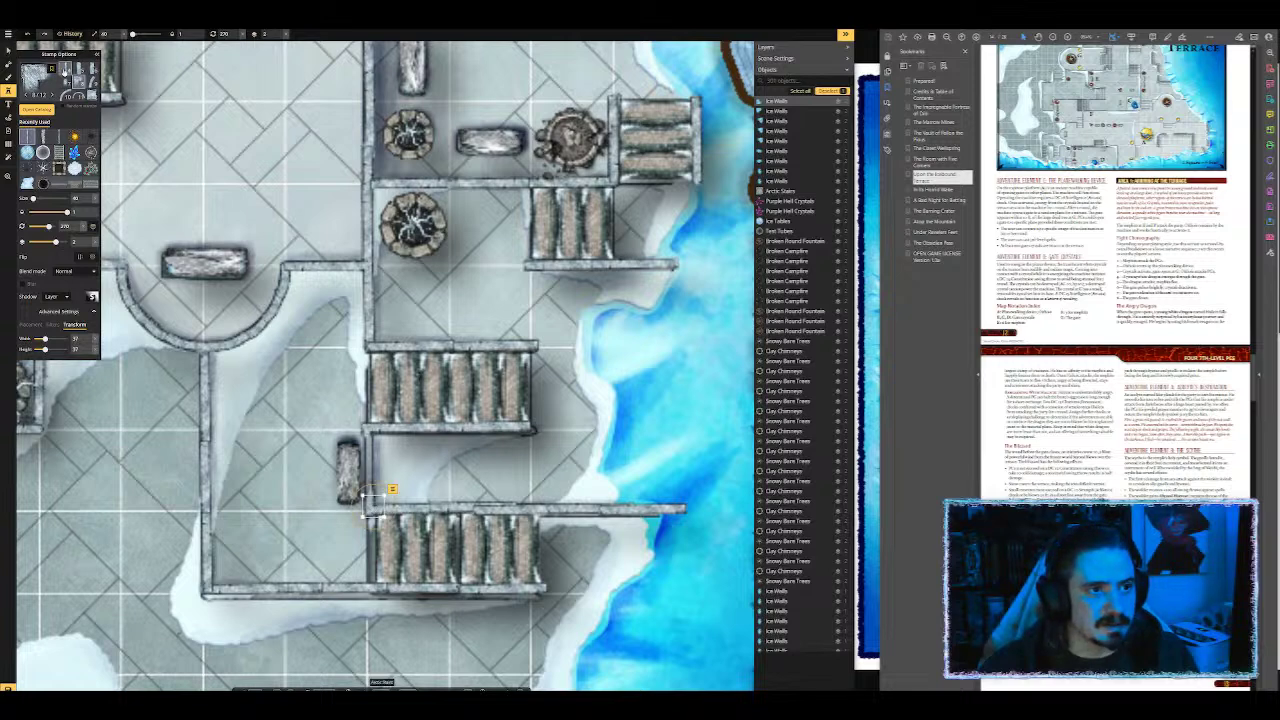
Step: Cover the short vertical wall between the two southeastern stairs with straight ice wall pieces
{"action": "left_click", "coordinate": [404, 455]}
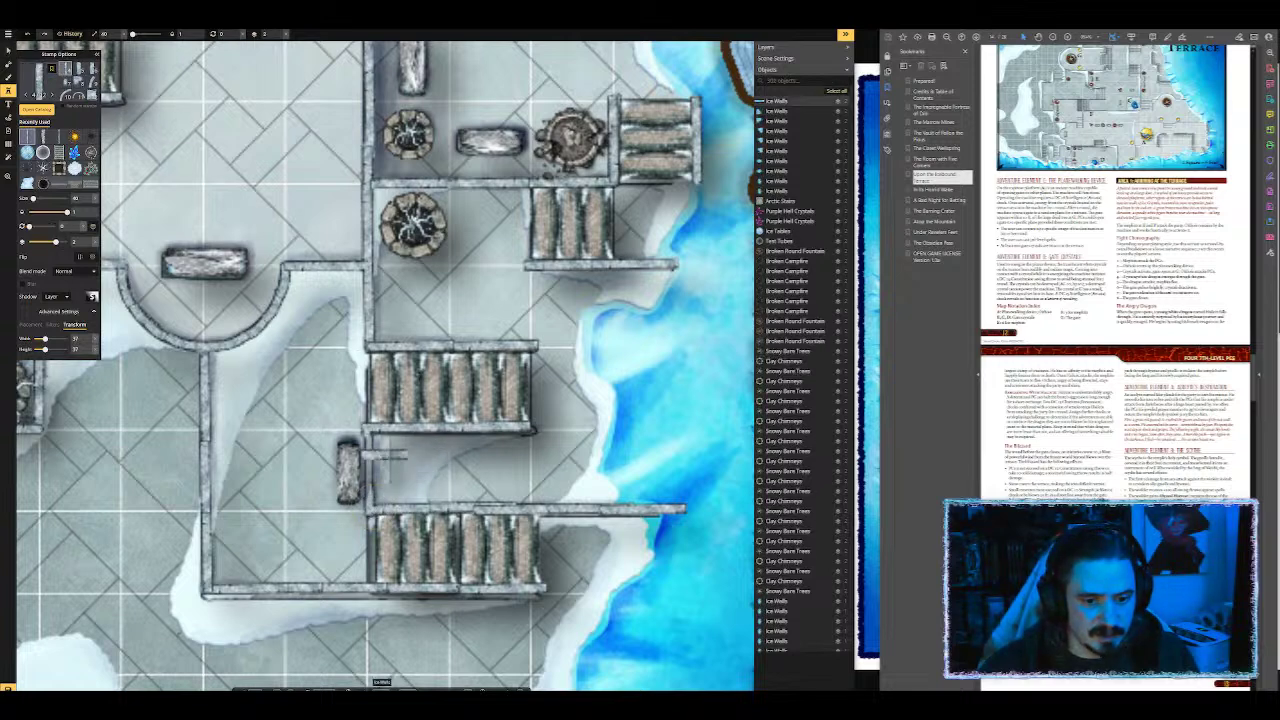
{"action": "left_click", "coordinate": [384, 456]}
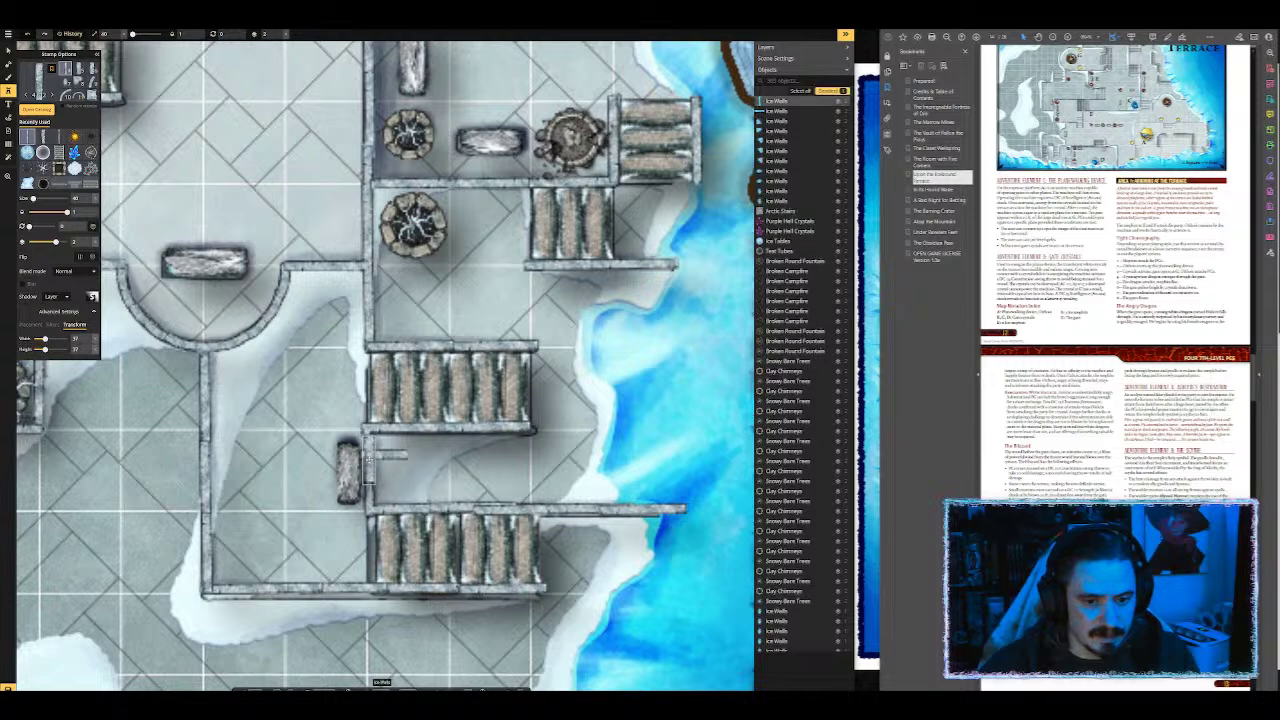
{"action": "left_click", "coordinate": [370, 486]}
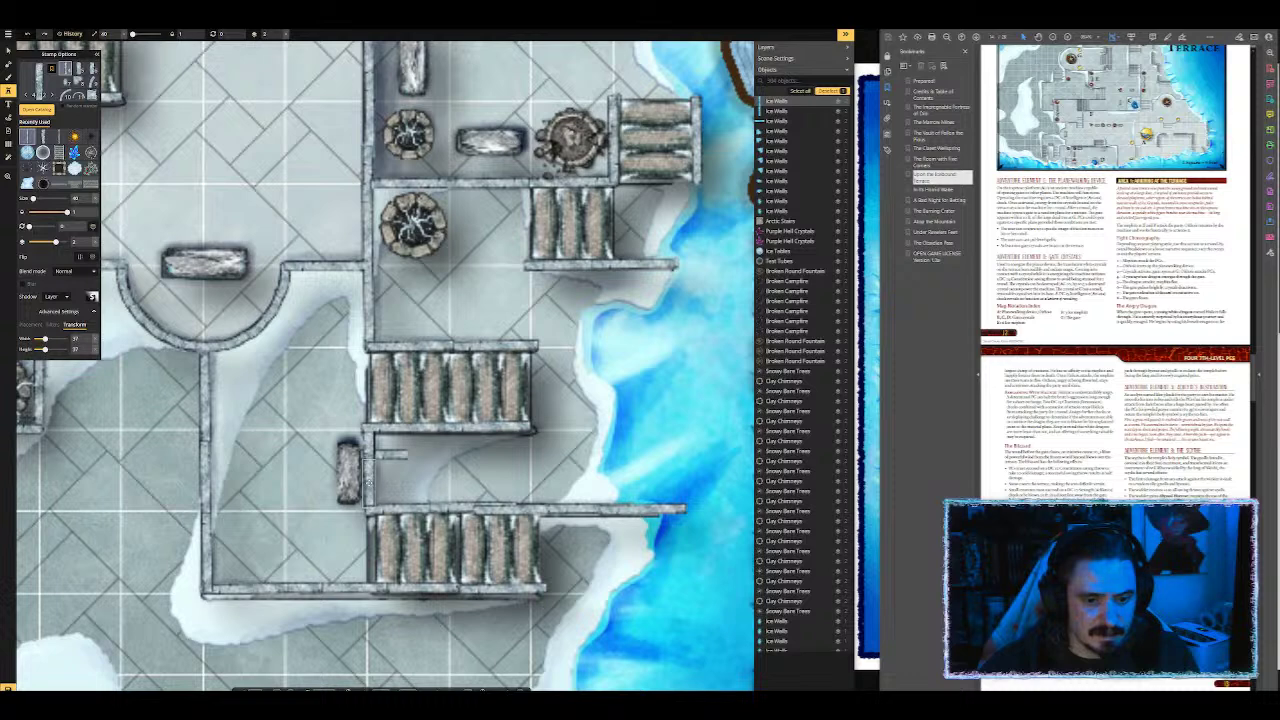
{"action": "left_click", "coordinate": [382, 455]}
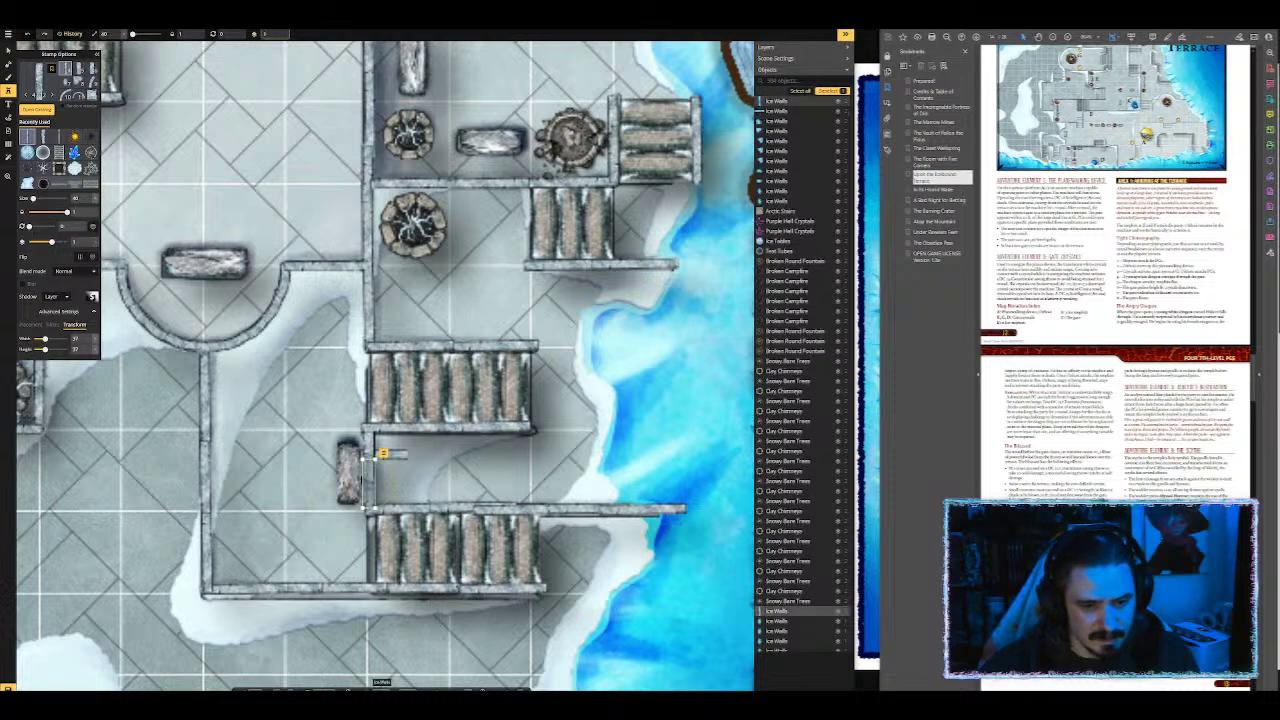
Step: Delete the stray horizontal ice wall piece between the two southeastern stairs, keeping the corner piece at the lower joint
{"action": "key", "text": "v"}
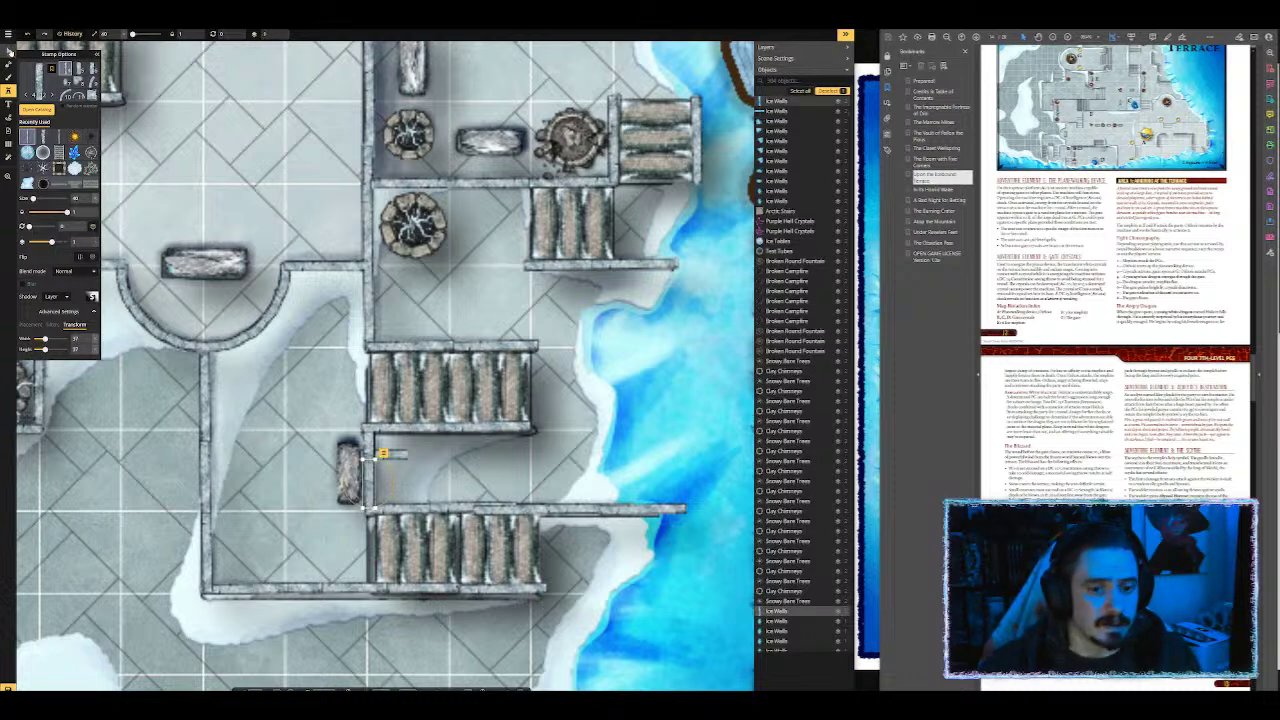
{"action": "left_click", "coordinate": [383, 456]}
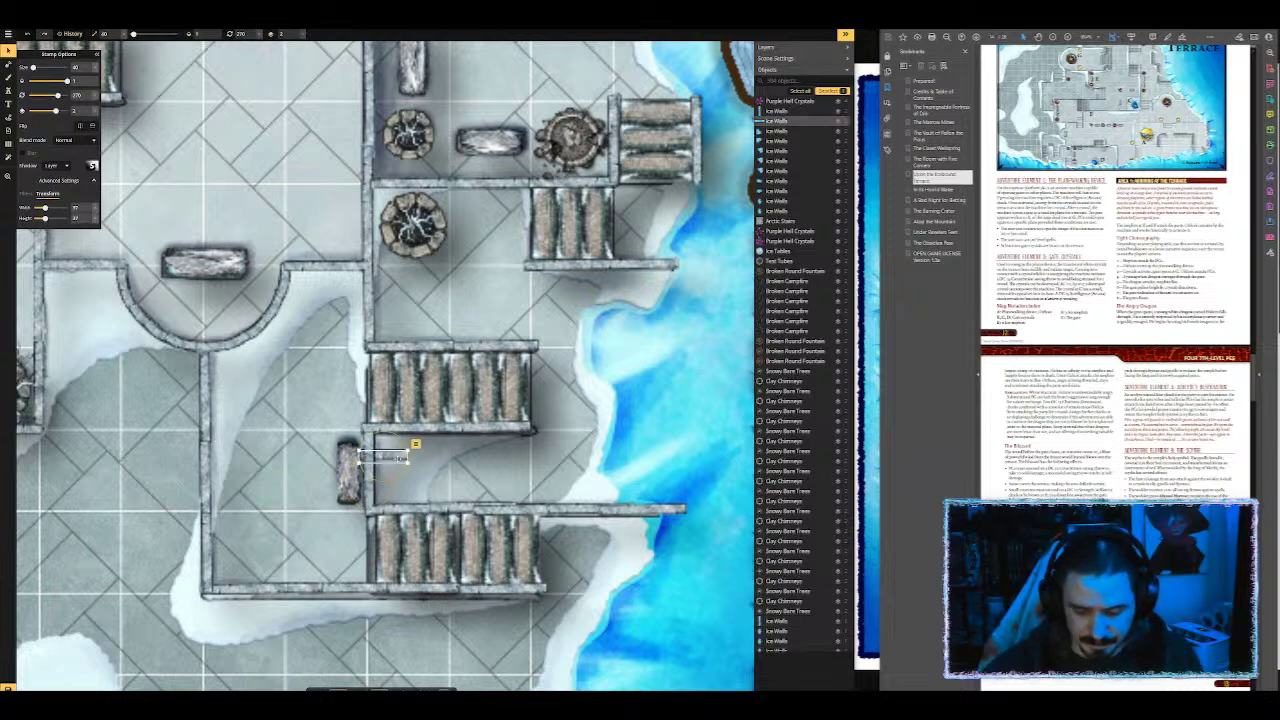
{"action": "left_click_drag", "start_coordinate": [390, 457], "coordinate": [367, 502]}
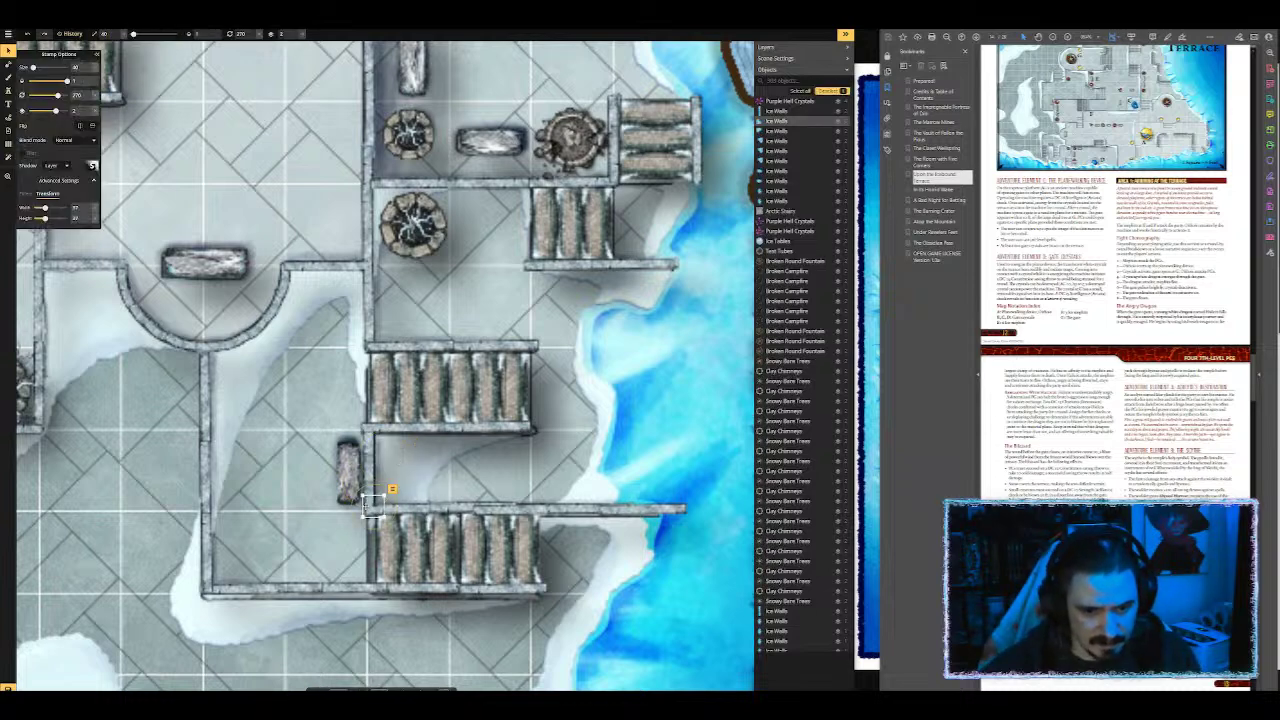
{"action": "key", "text": "Escape"}
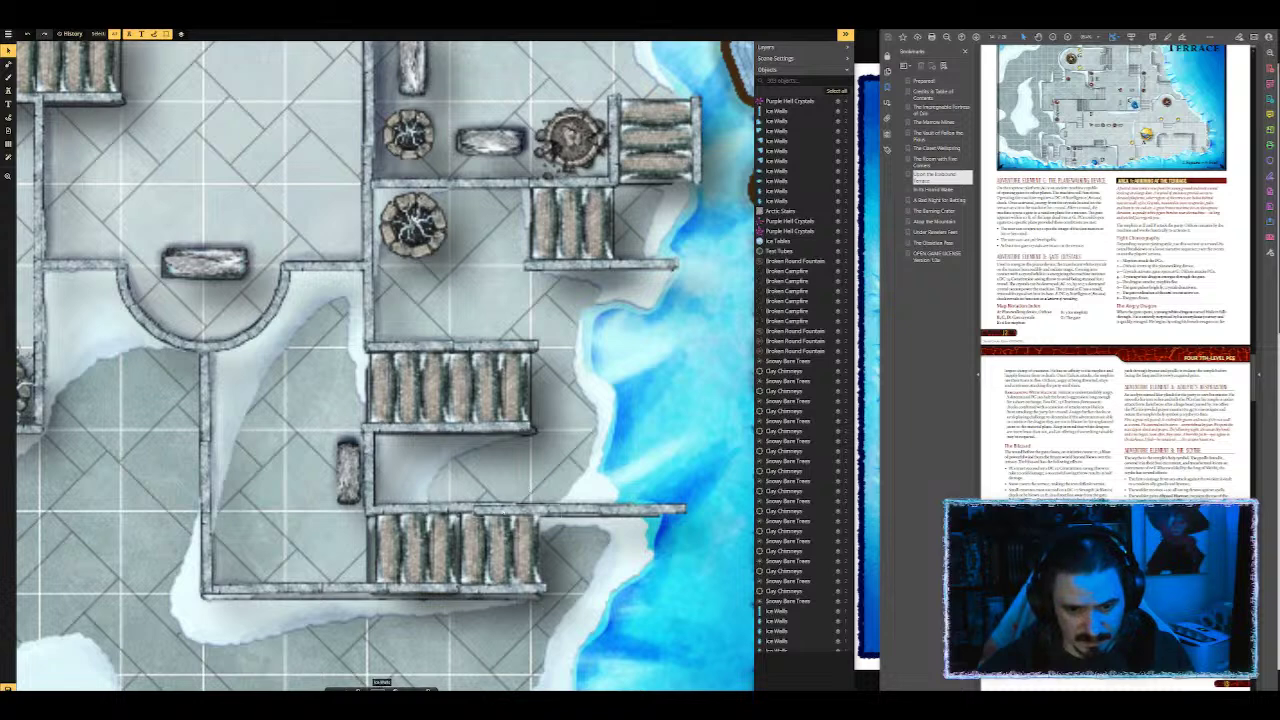
Step: Align the ice wall segments of the long horizontal wall running from the lowest southeastern stairs to the water
{"action": "key", "text": "ctrl+v"}
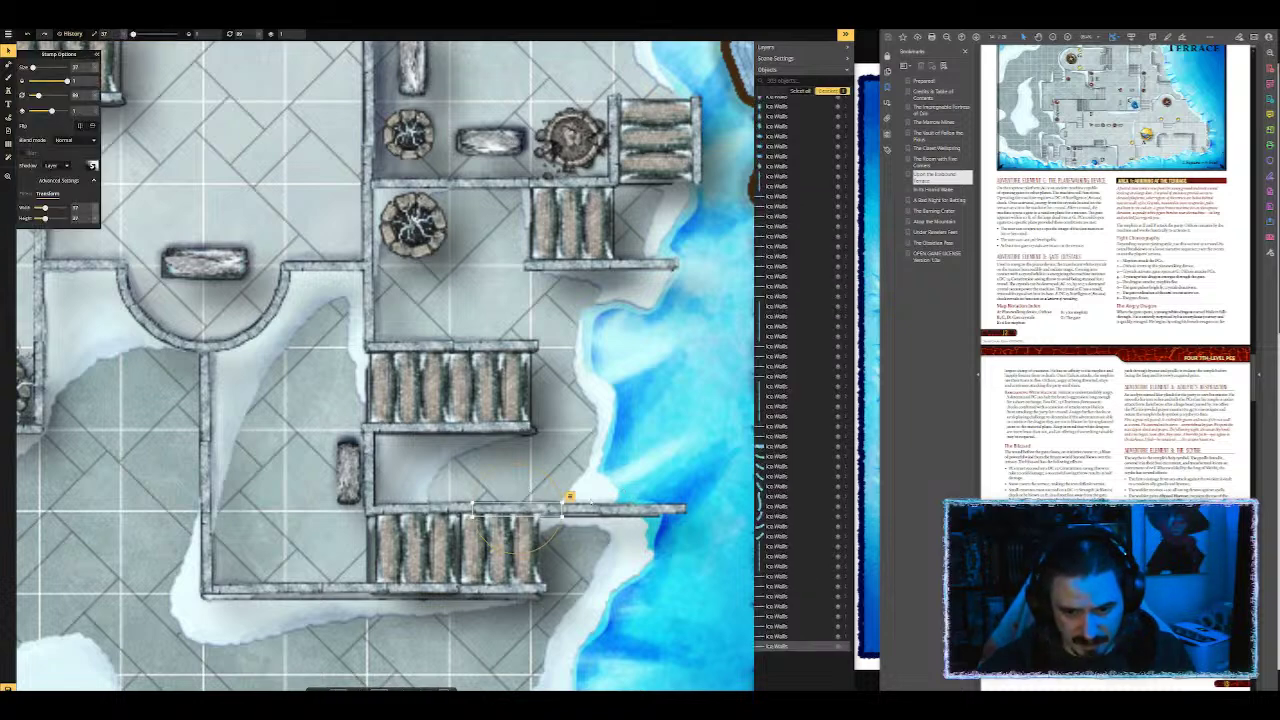
{"action": "left_click_drag", "start_coordinate": [515, 510], "coordinate": [590, 510]}
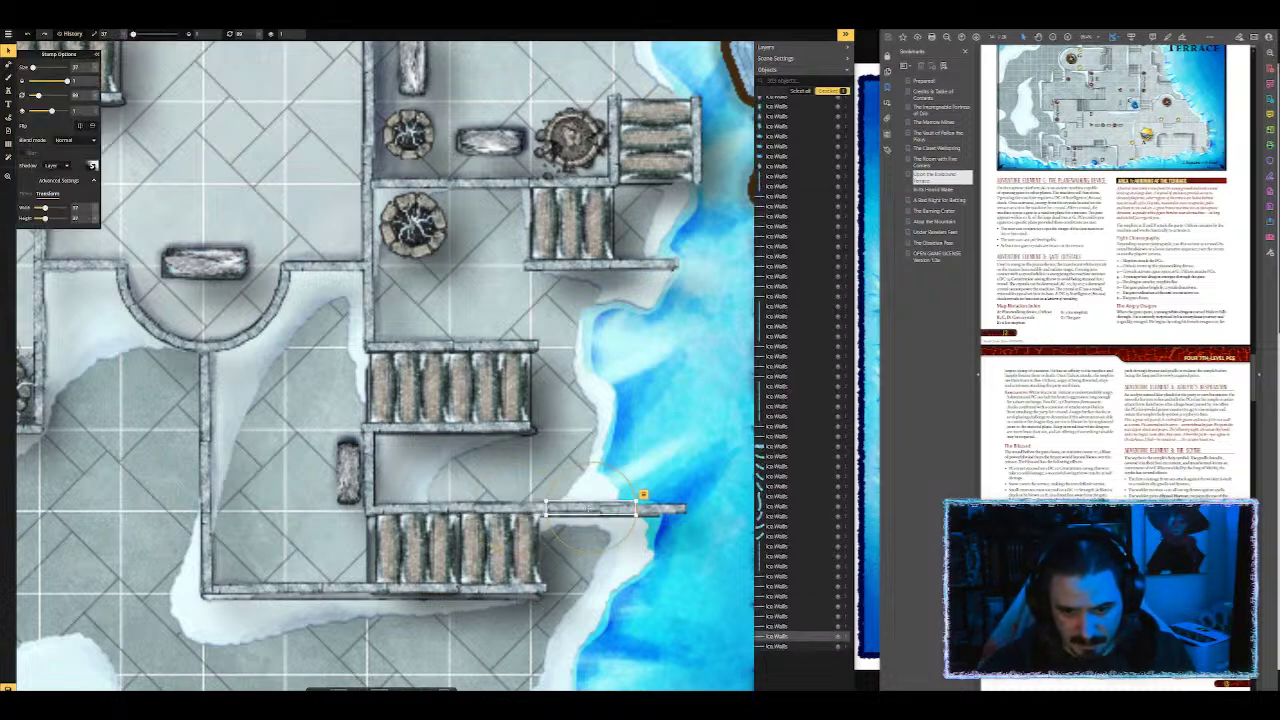
{"action": "left_click_drag", "start_coordinate": [603, 512], "coordinate": [655, 514]}
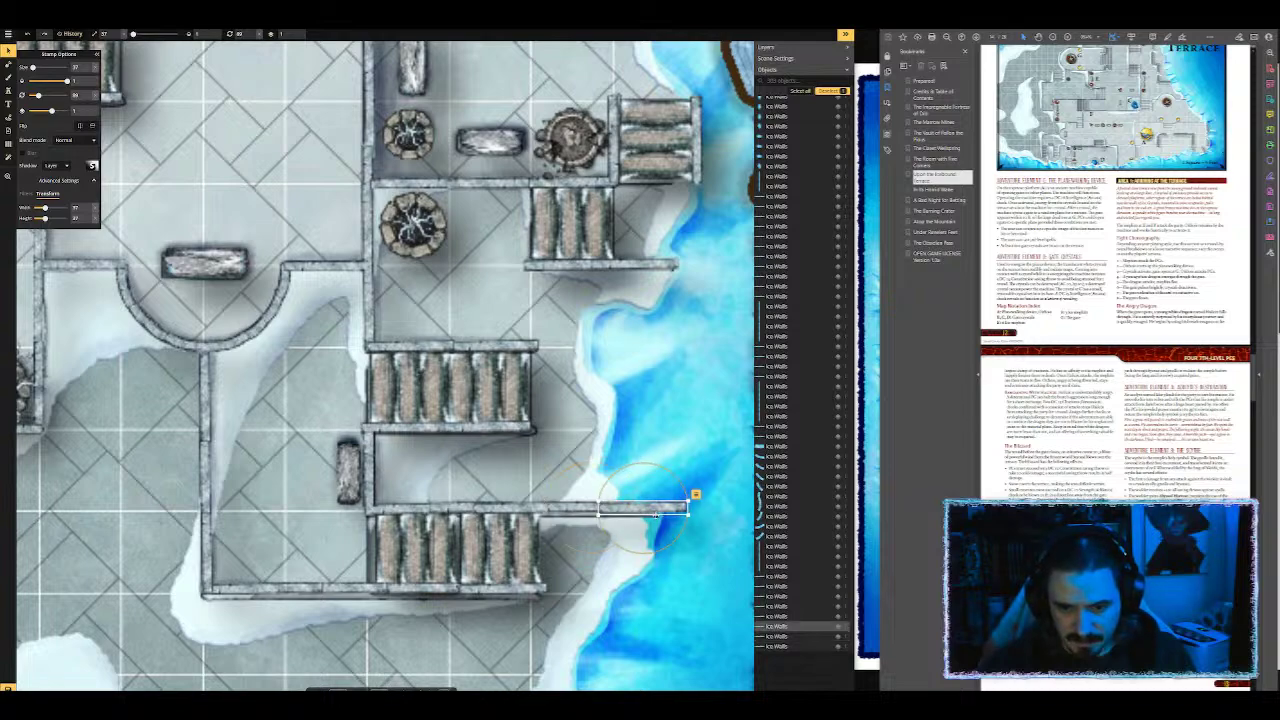
{"action": "key", "text": "Escape"}
{"action": "scroll", "coordinate": [640, 505], "scroll_direction": "down", "scroll_amount": 3}
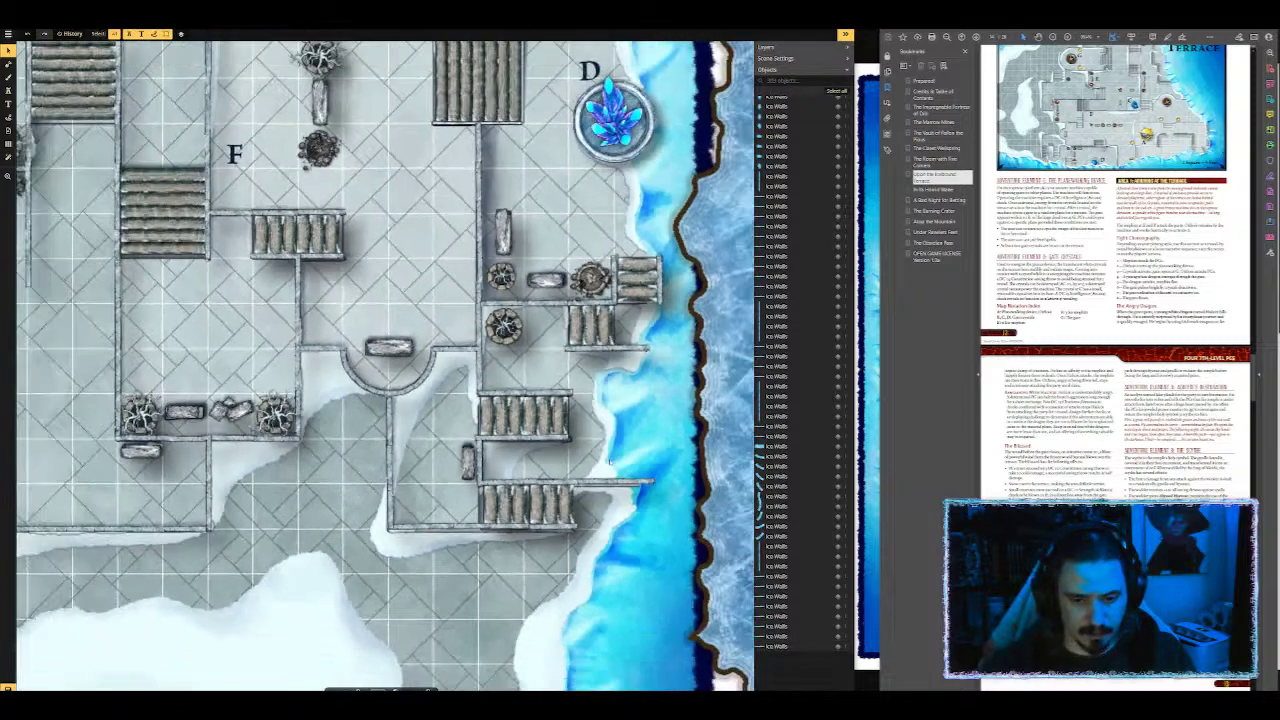
{"action": "key", "text": "space"}
{"action": "left_click_drag", "start_coordinate": [420, 200], "coordinate": [506, 647]}
{"action": "left_click_drag", "start_coordinate": [400, 350], "coordinate": [526, 541]}
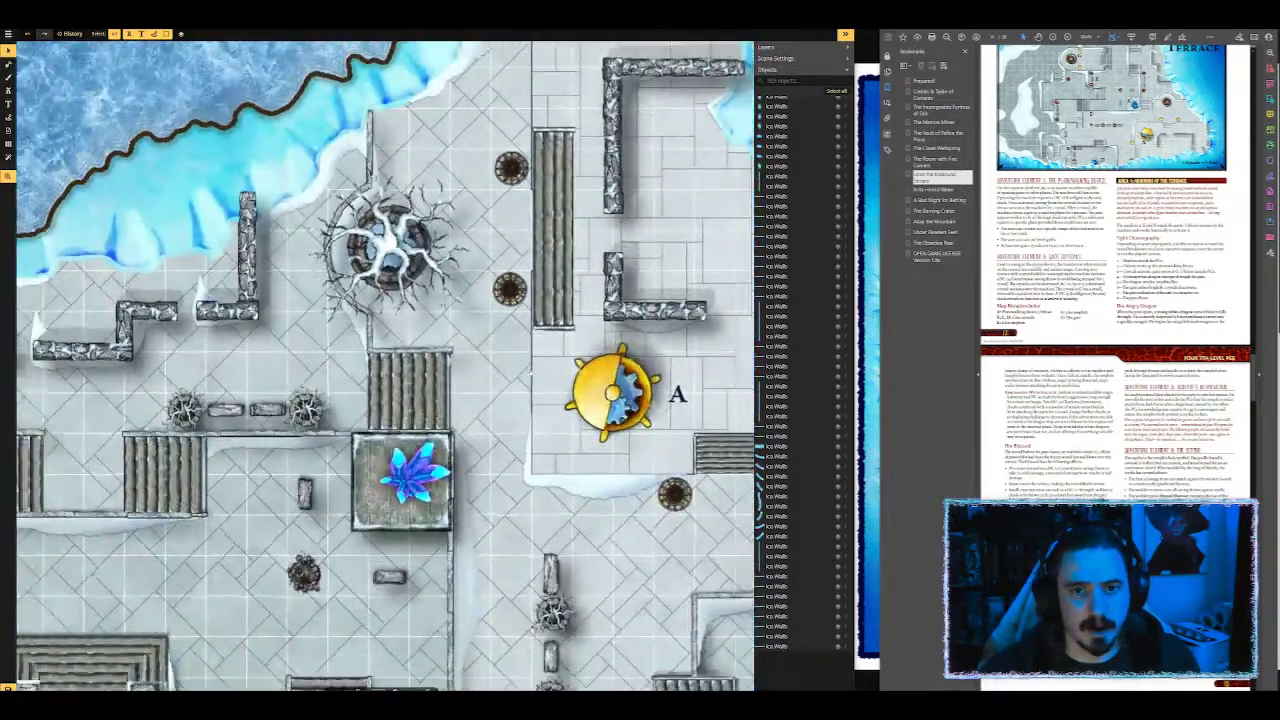
{"action": "scroll", "coordinate": [508, 385], "scroll_direction": "down", "scroll_amount": 3}
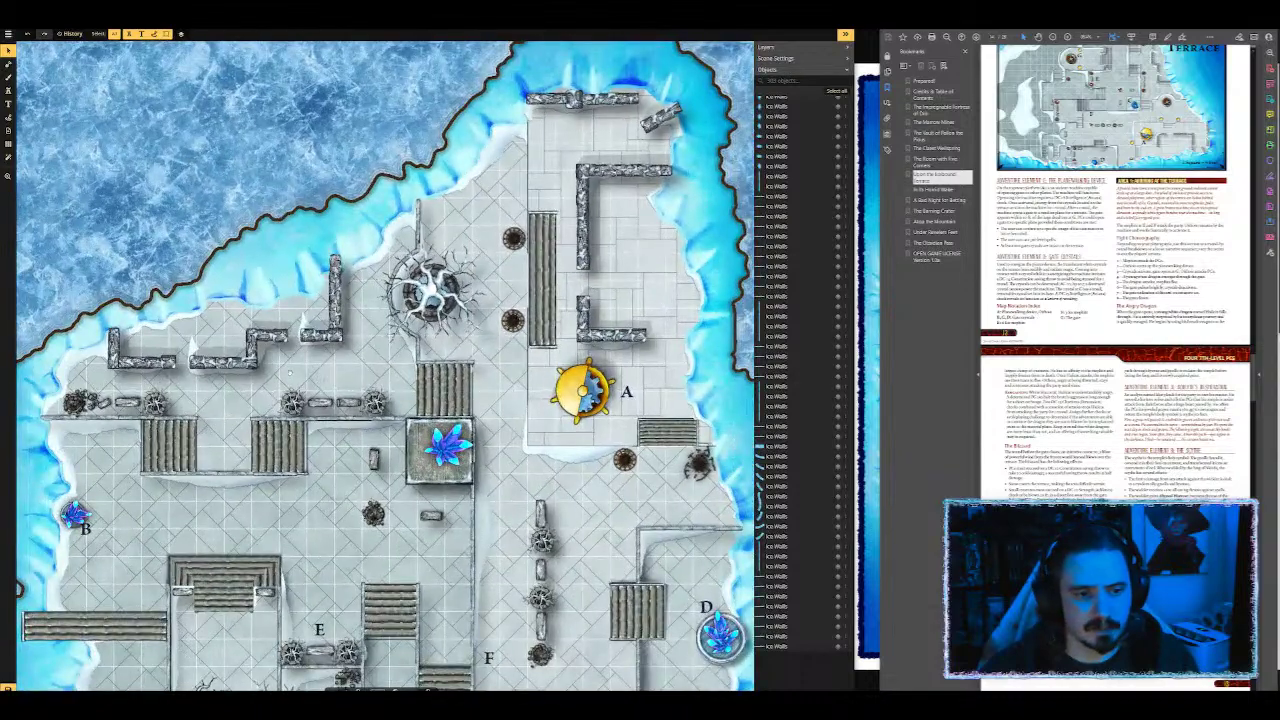
Step: Inspect the southern half of the terrace, including its coastline, snow drifts and southern map edge, for details that still need work
{"action": "left_click_drag", "start_coordinate": [508, 385], "coordinate": [690, 91]}
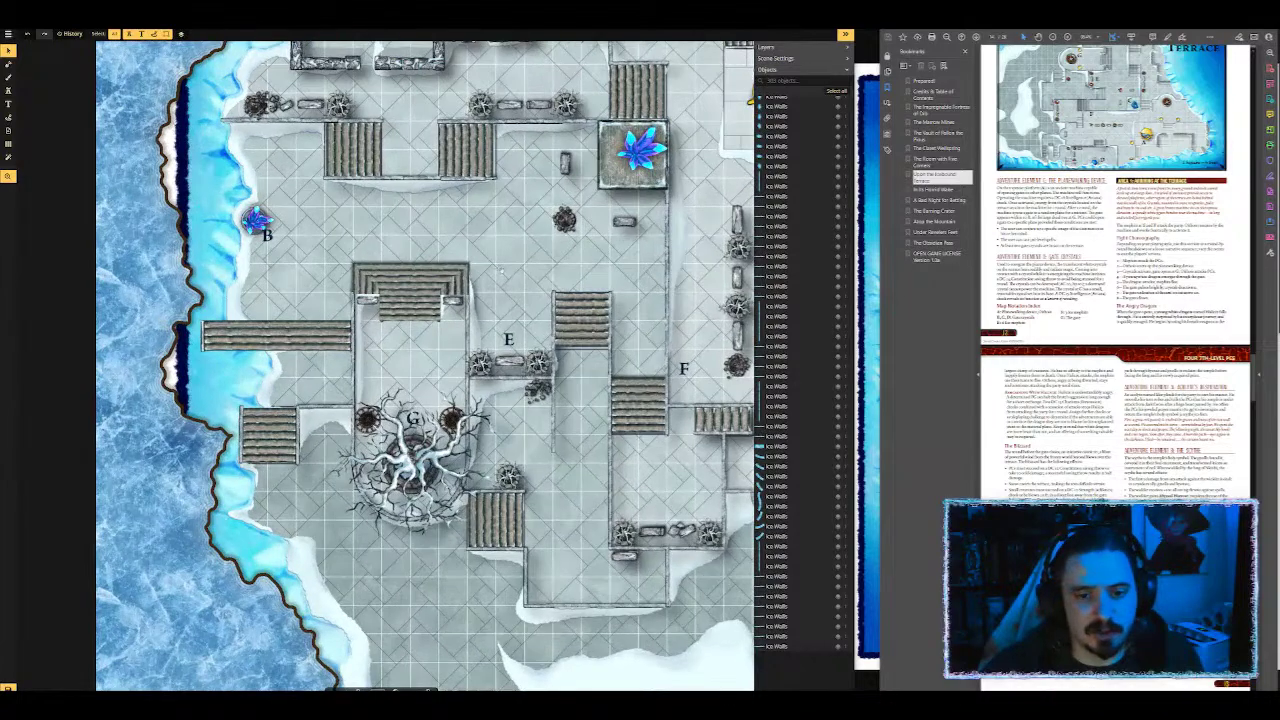
{"action": "scroll", "coordinate": [508, 300], "scroll_direction": "up", "scroll_amount": 2}
{"action": "scroll", "coordinate": [536, 306], "scroll_direction": "down", "scroll_amount": 3}
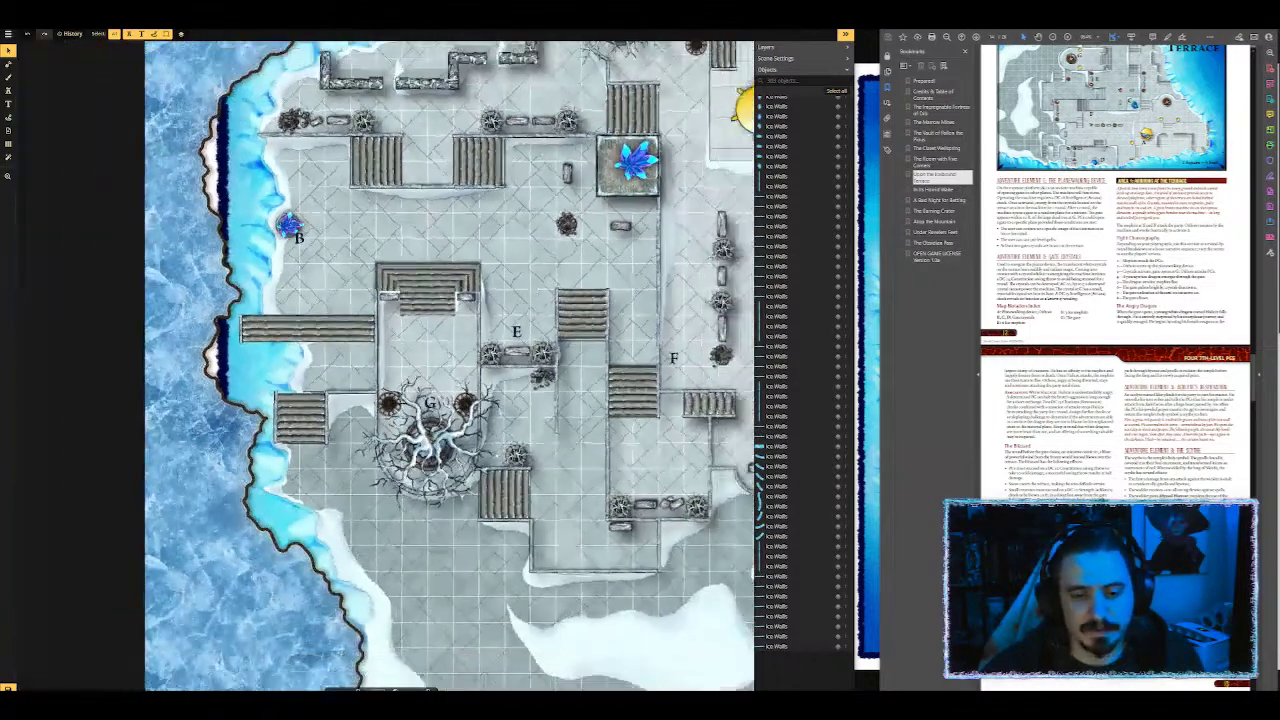
{"action": "scroll", "coordinate": [534, 333], "scroll_direction": "up", "scroll_amount": 1}
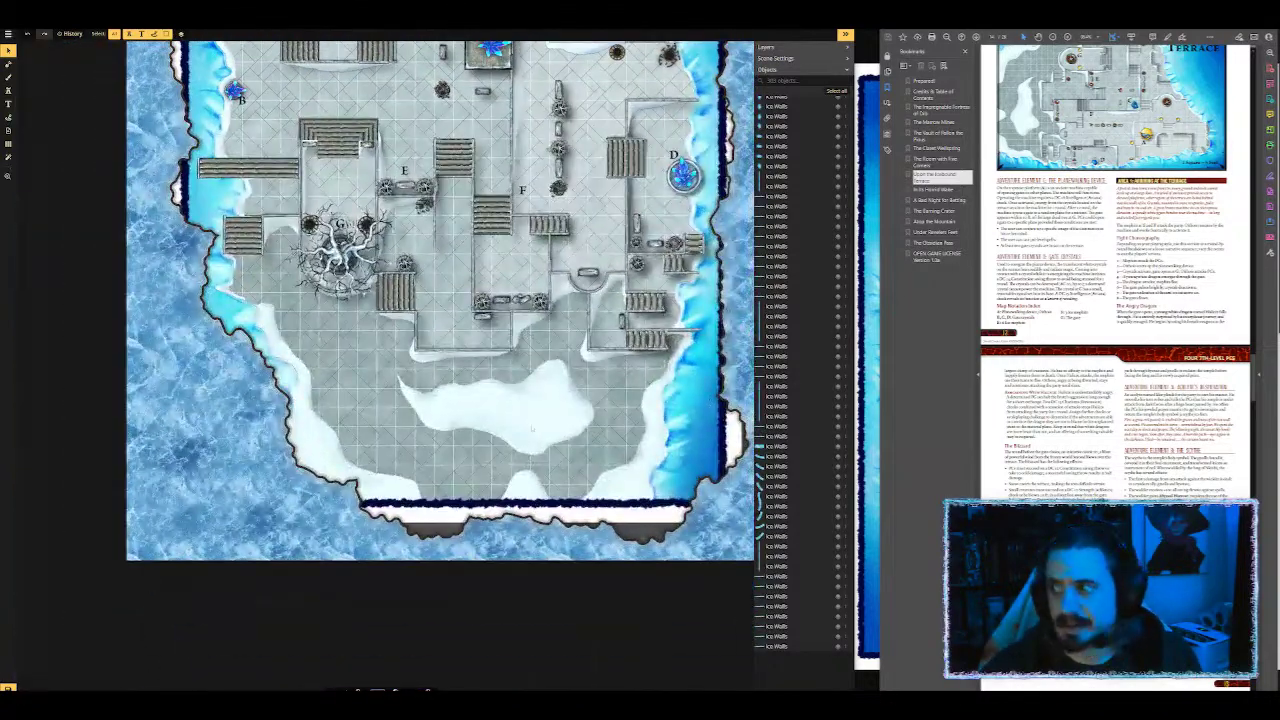
{"action": "scroll", "coordinate": [521, 406], "scroll_direction": "up", "scroll_amount": 1}
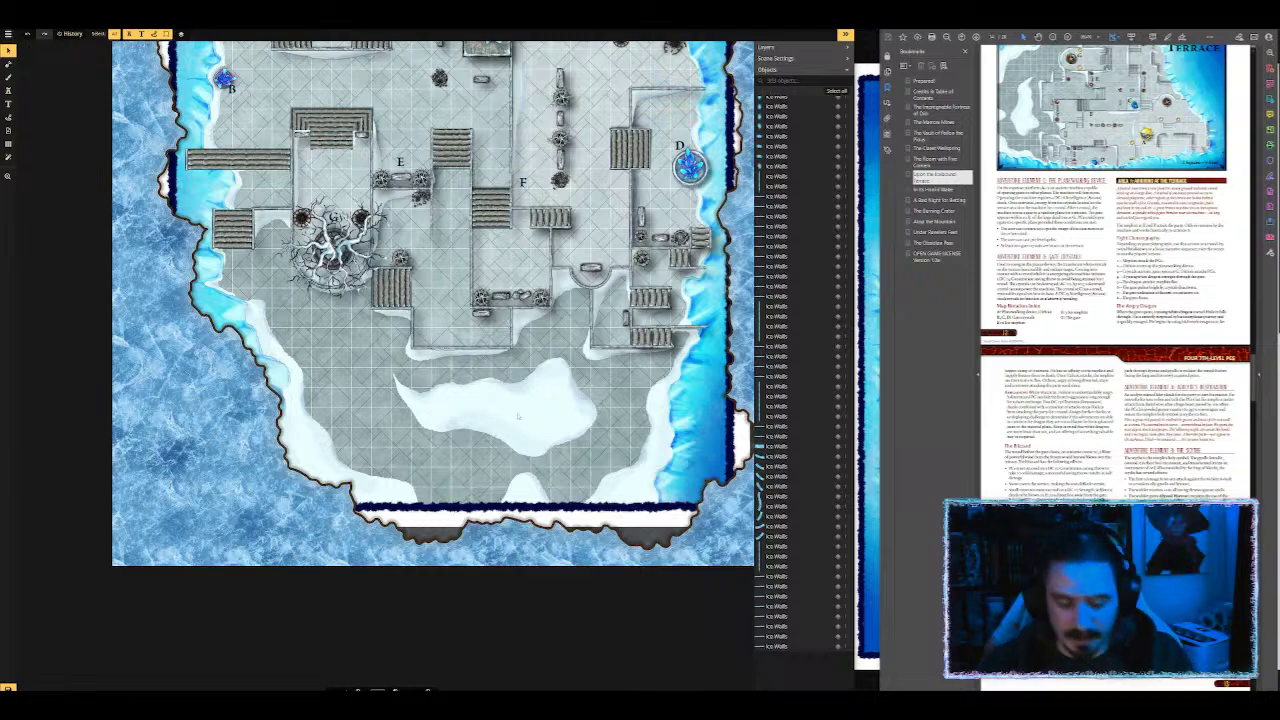
{"action": "scroll", "coordinate": [400, 413], "scroll_direction": "up", "scroll_amount": 3}
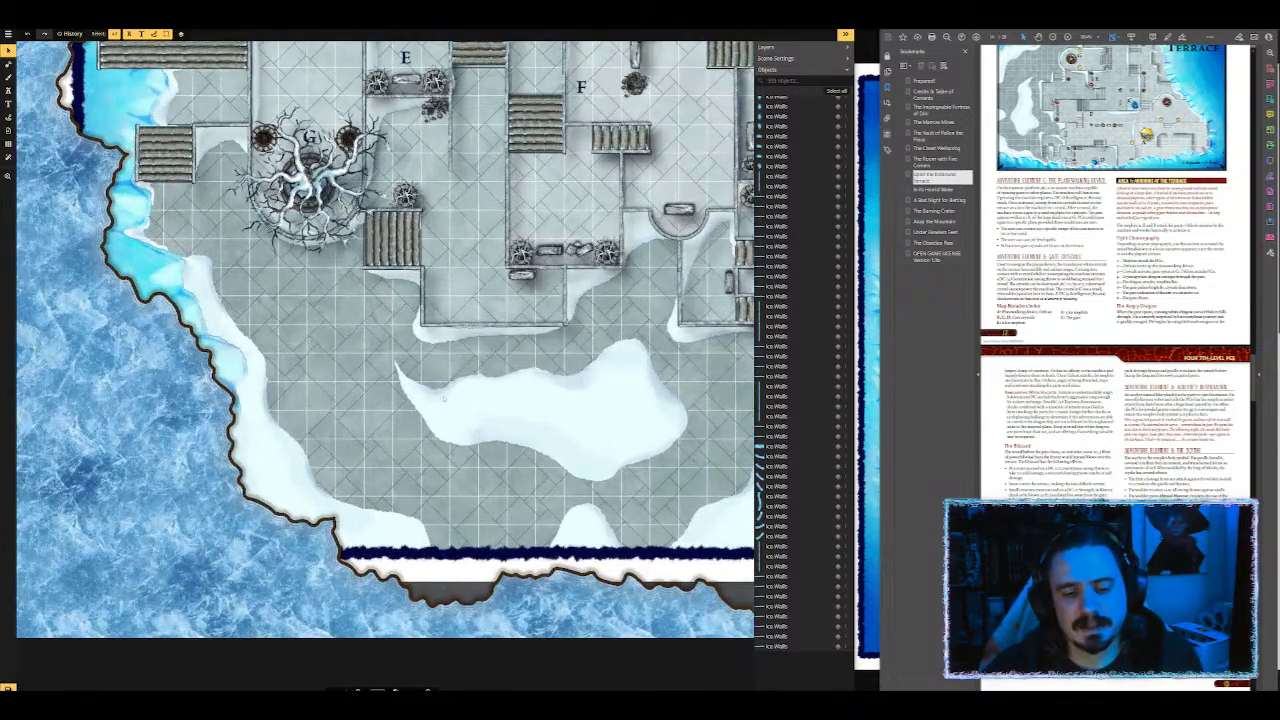
{"action": "scroll", "coordinate": [549, 424], "scroll_direction": "down", "scroll_amount": 3}
{"action": "scroll", "coordinate": [515, 349], "scroll_direction": "up", "scroll_amount": 3}
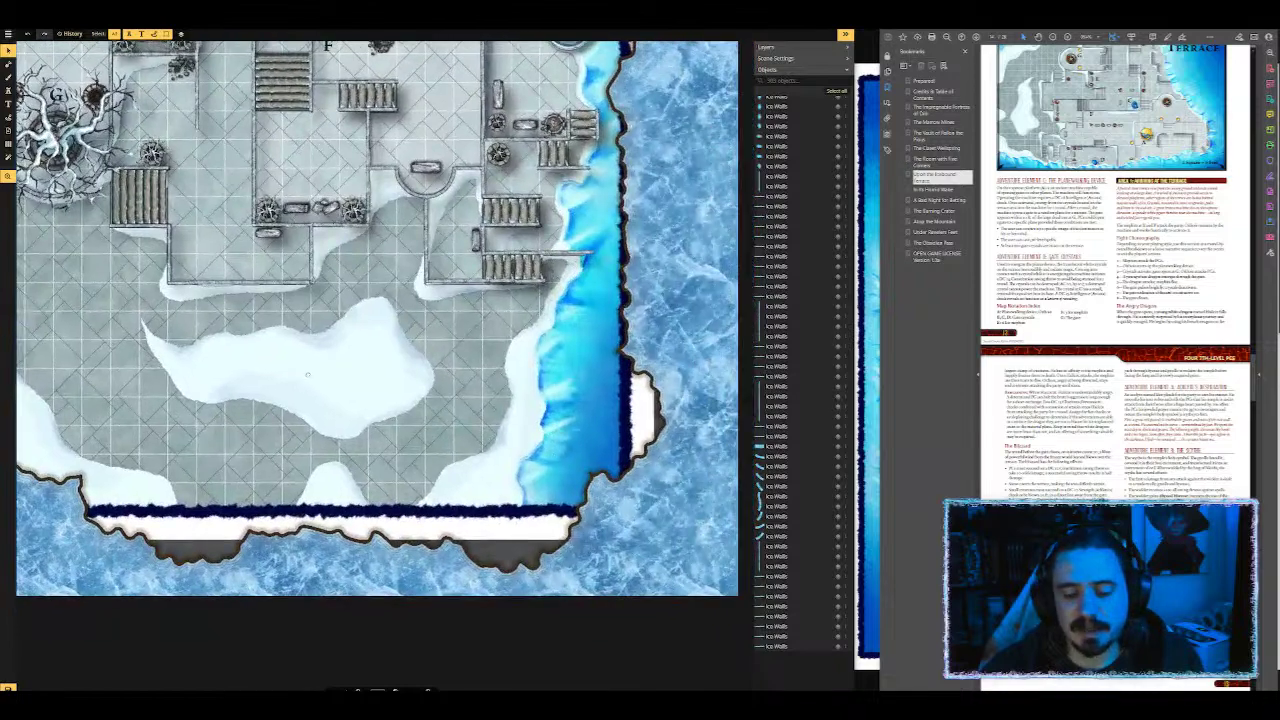
{"action": "scroll", "coordinate": [515, 349], "scroll_direction": "up", "scroll_amount": 2}
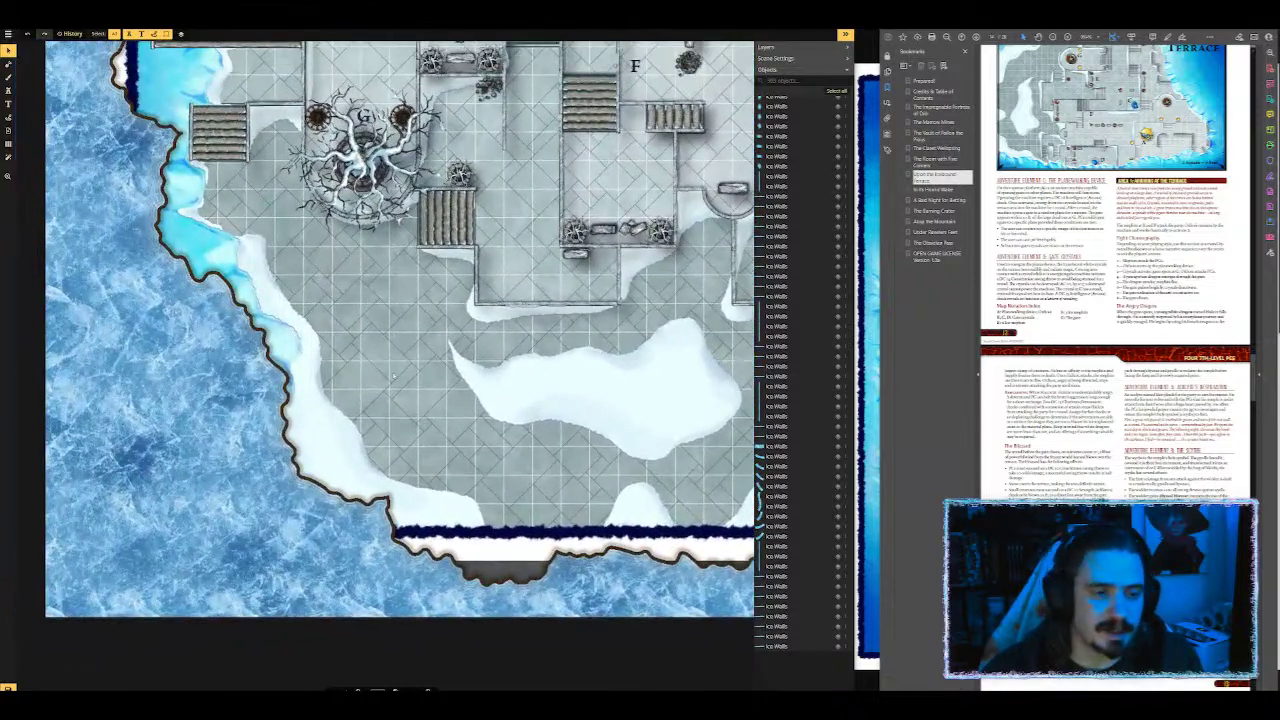
{"action": "scroll", "coordinate": [393, 378], "scroll_direction": "down", "scroll_amount": 2}
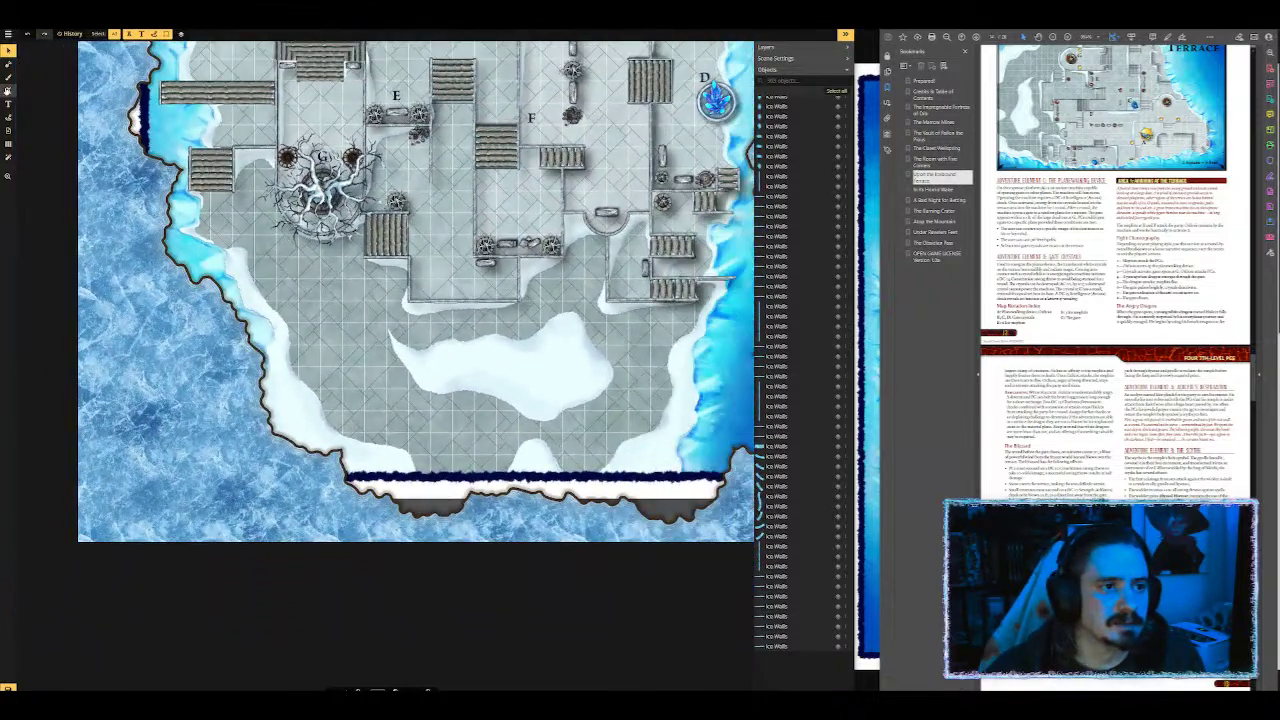
{"action": "left_click", "coordinate": [8, 90]}
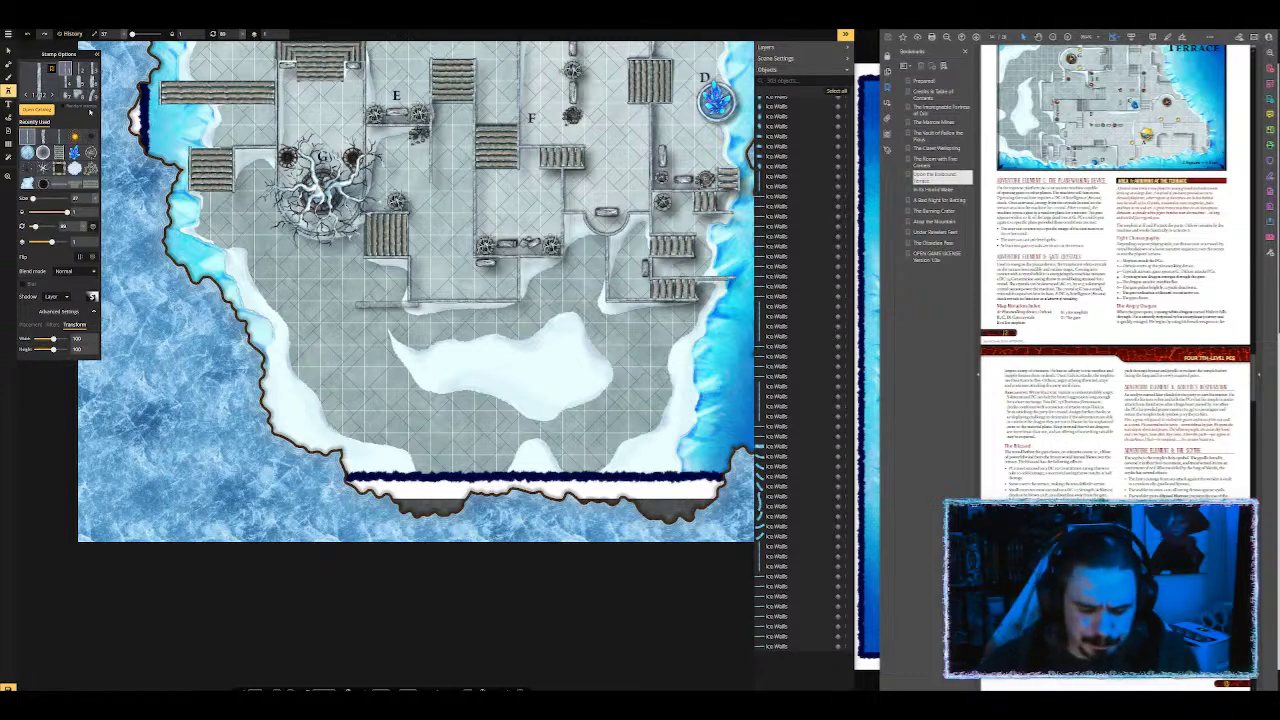
{"action": "scroll", "coordinate": [305, 207], "scroll_direction": "down", "scroll_amount": 3}
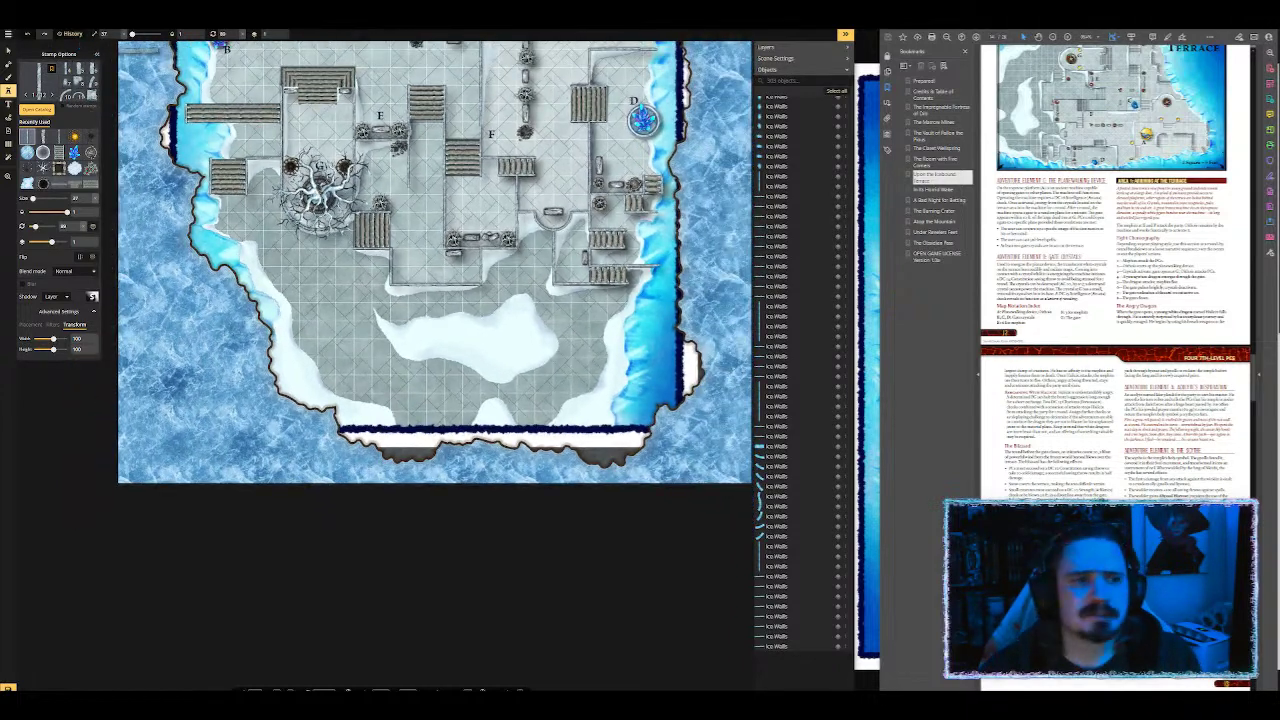
{"action": "left_click", "coordinate": [10, 53]}
{"action": "scroll", "coordinate": [323, 306], "scroll_direction": "up", "scroll_amount": 6}
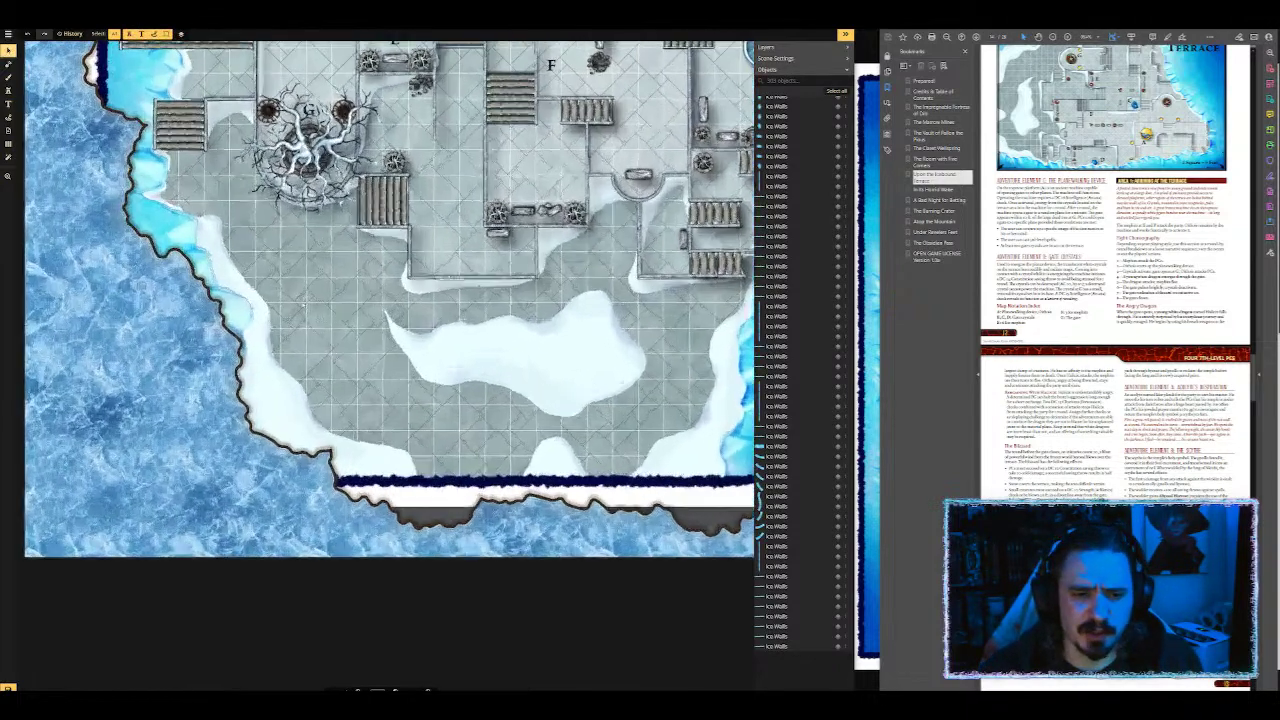
{"action": "scroll", "coordinate": [274, 281], "scroll_direction": "down", "scroll_amount": 3}
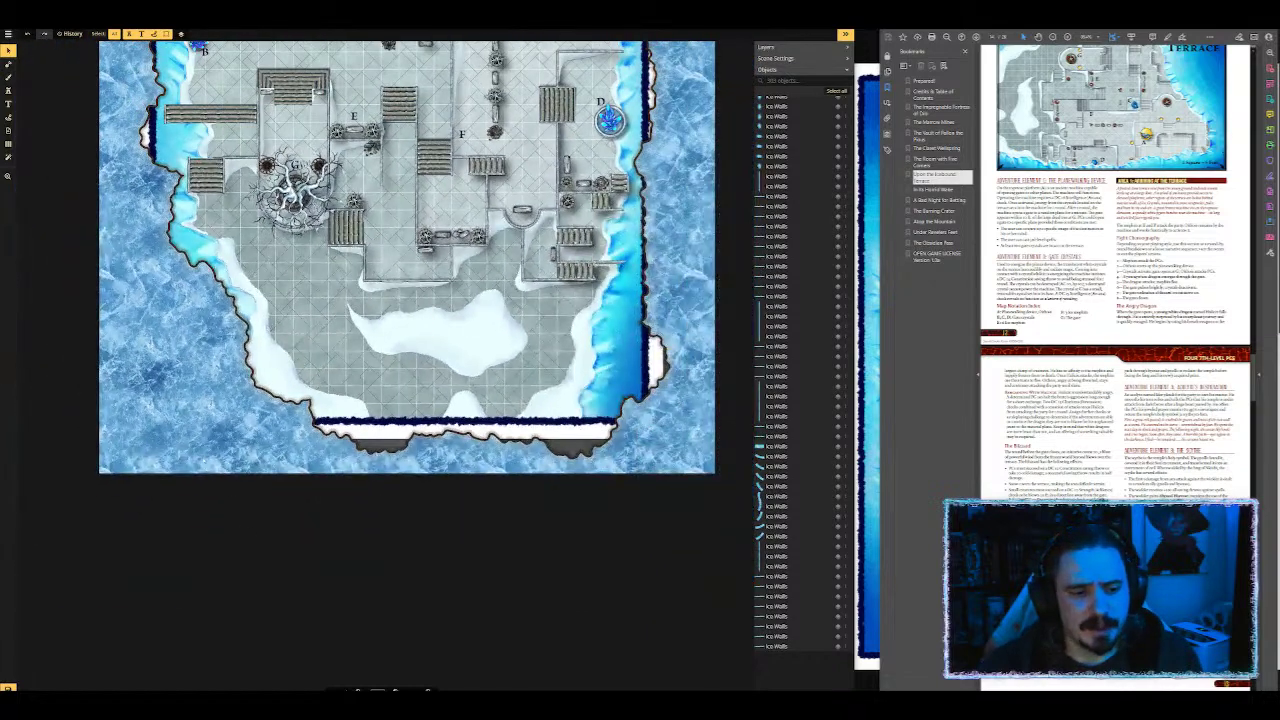
{"action": "scroll", "coordinate": [118, 376], "scroll_direction": "up", "scroll_amount": 1}
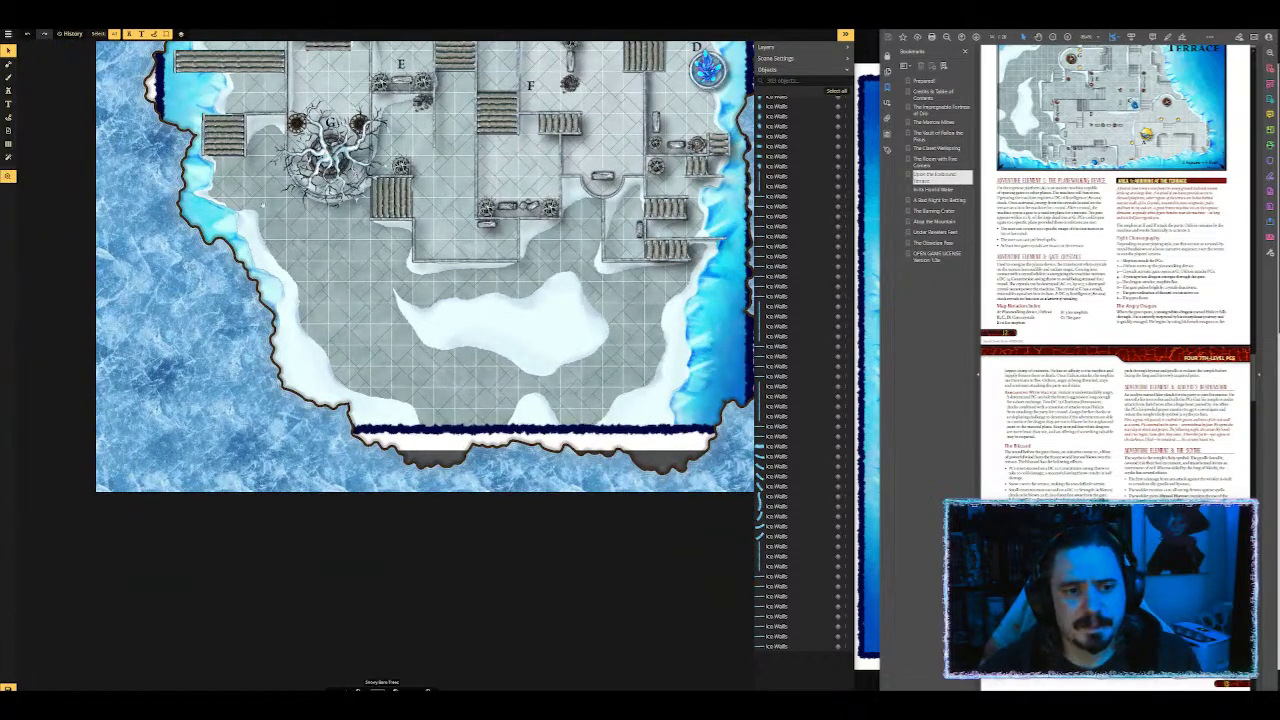
{"action": "left_click_drag", "start_coordinate": [224, 134], "coordinate": [270, 275]}
{"action": "left_click_drag", "start_coordinate": [256, 206], "coordinate": [308, 377]}
{"action": "mouse_move", "coordinate": [381, 301]}
{"action": "left_mouse_down"}
{"action": "mouse_move", "coordinate": [327, 296]}
{"action": "mouse_move", "coordinate": [254, 161]}
{"action": "mouse_move", "coordinate": [246, 74]}
{"action": "left_mouse_up"}
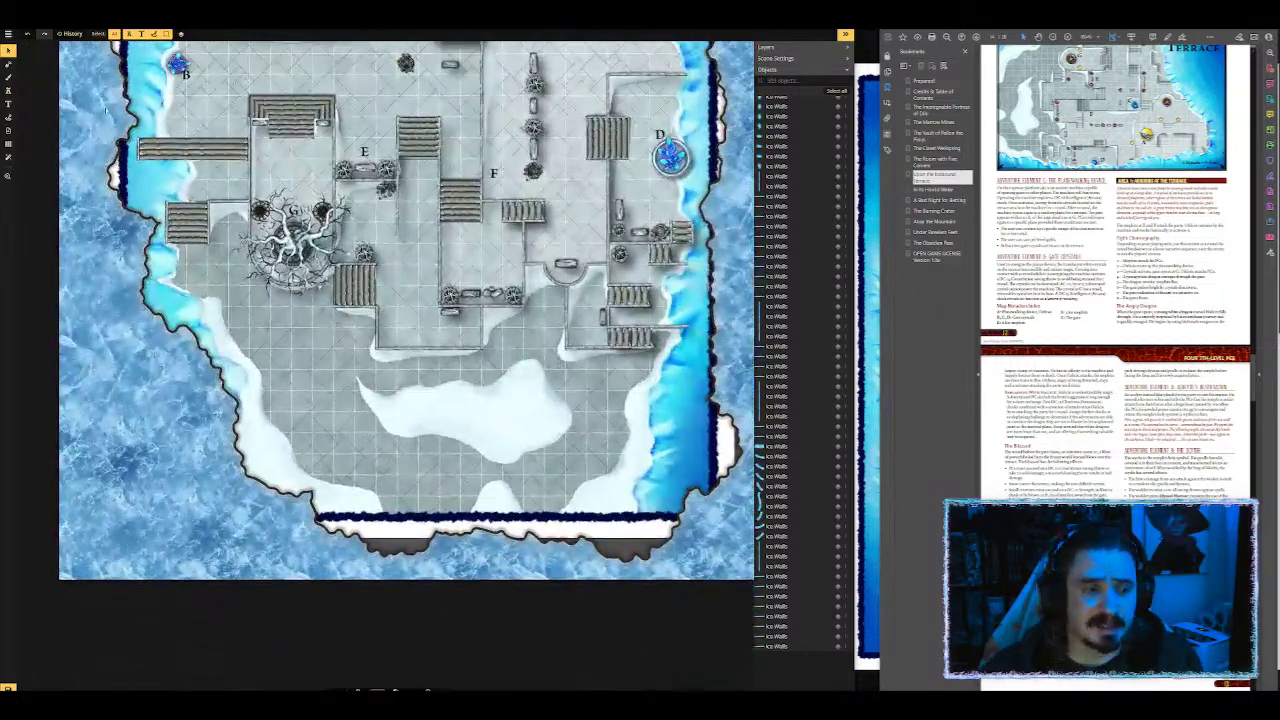
Step: Choose a dark blue stone texture from the Gothic Horror category as the Brush tool's texture
{"action": "left_click", "coordinate": [8, 78]}
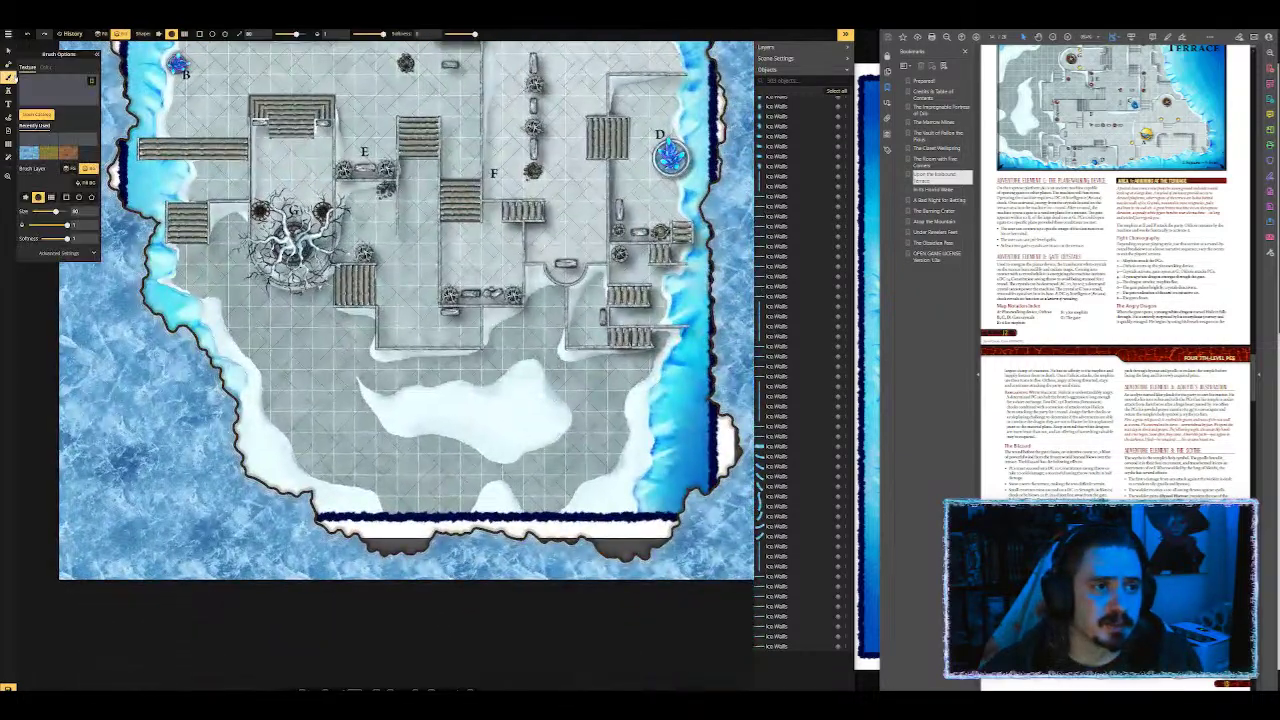
{"action": "left_click", "coordinate": [58, 88]}
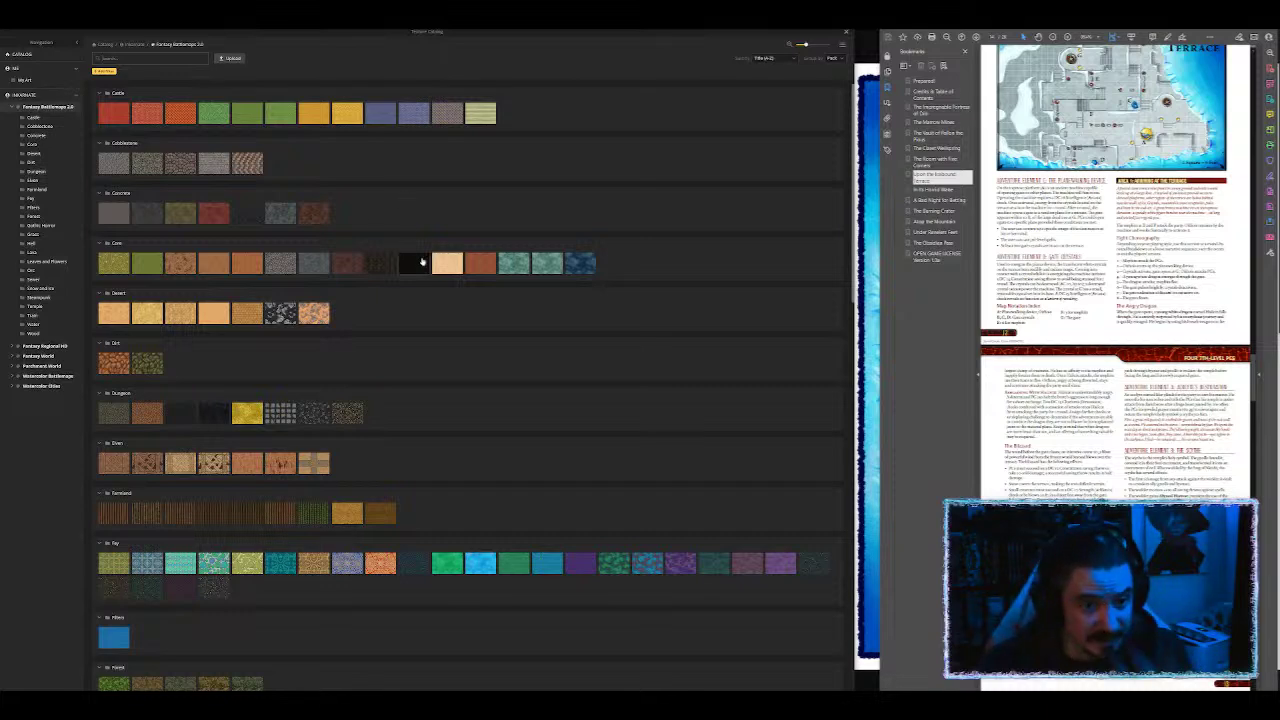
{"action": "scroll", "coordinate": [385, 305], "scroll_direction": "down", "scroll_amount": 3}
{"action": "scroll", "coordinate": [398, 303], "scroll_direction": "down", "scroll_amount": 8}
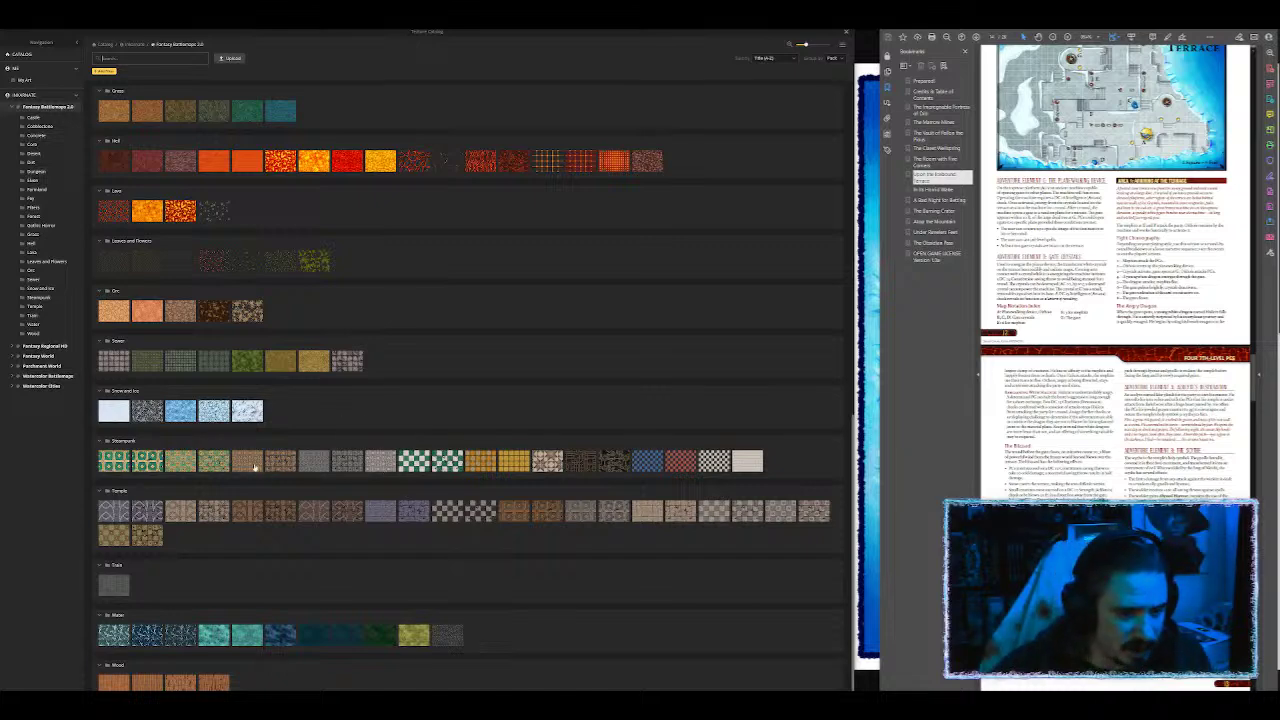
{"action": "scroll", "coordinate": [300, 430], "scroll_direction": "up", "scroll_amount": 3}
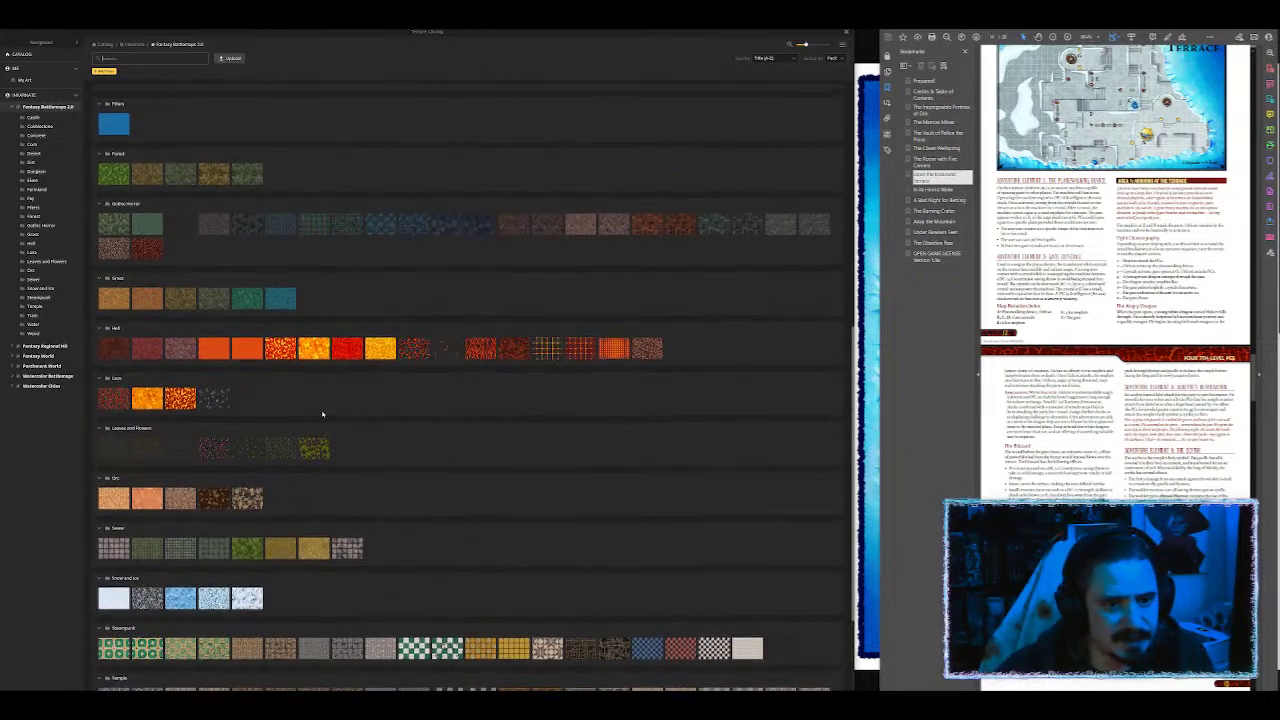
{"action": "scroll", "coordinate": [322, 413], "scroll_direction": "up", "scroll_amount": 6}
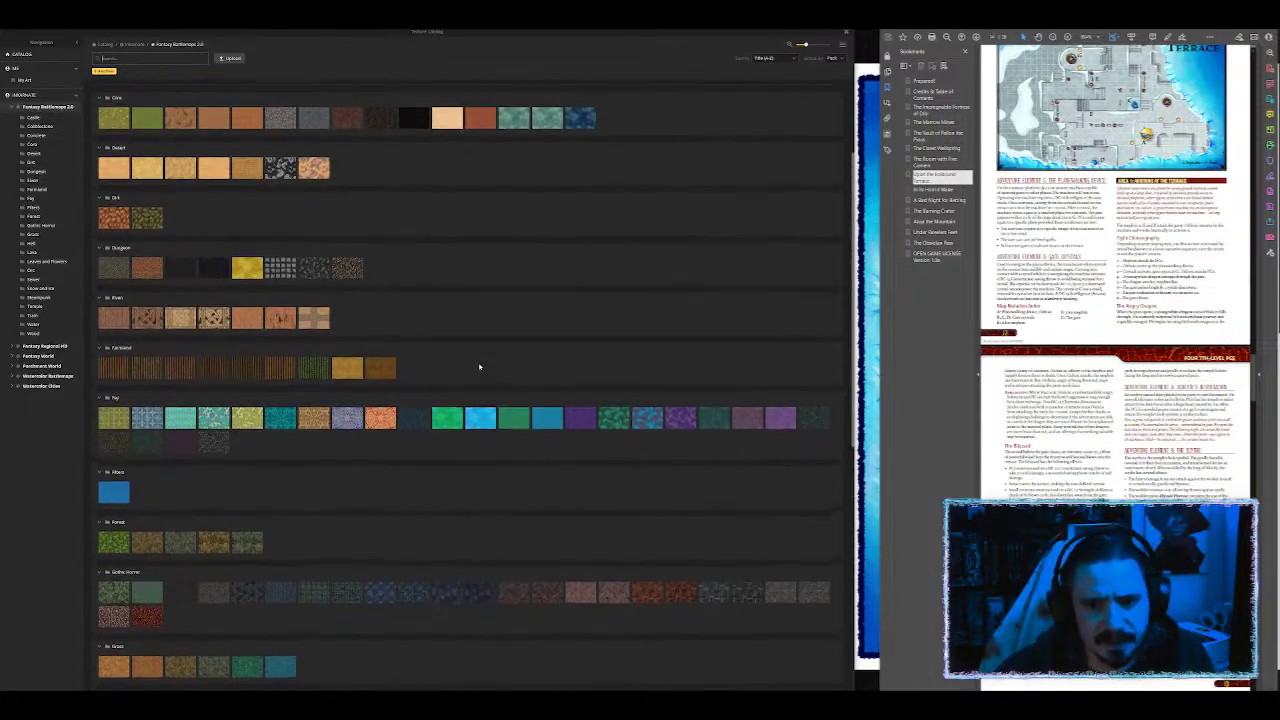
{"action": "scroll", "coordinate": [342, 362], "scroll_direction": "up", "scroll_amount": 2}
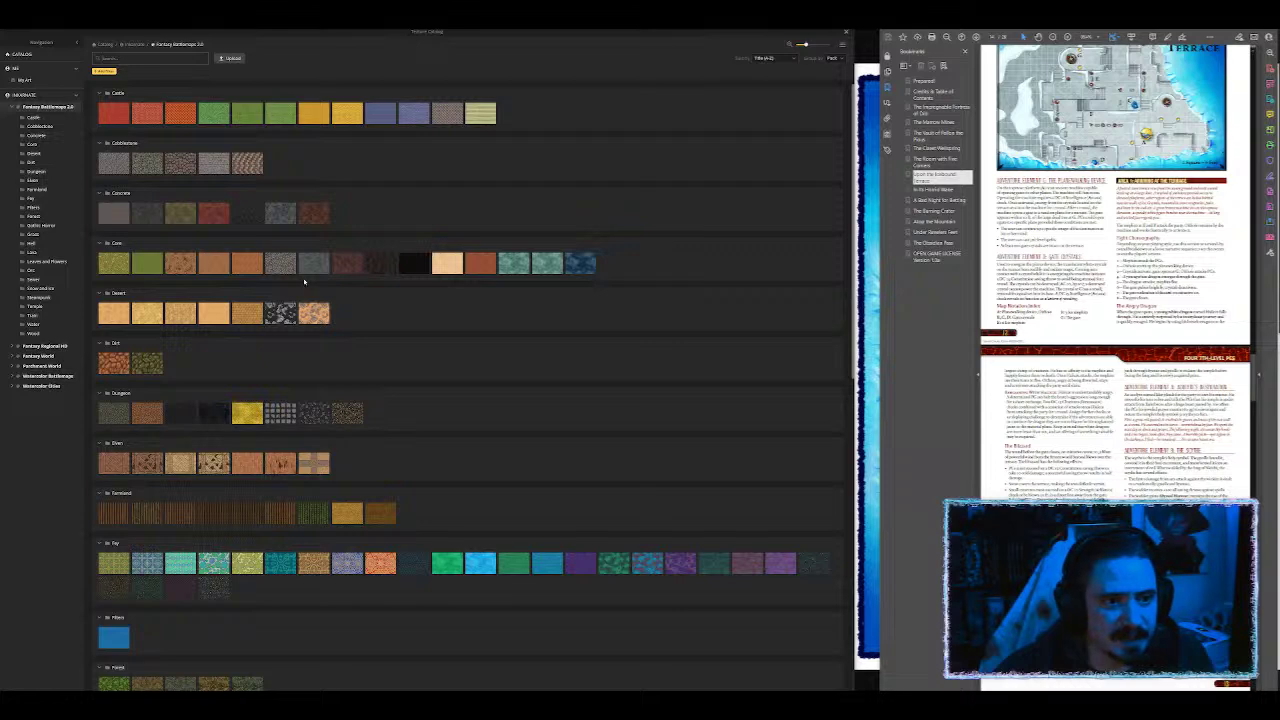
{"action": "scroll", "coordinate": [304, 282], "scroll_direction": "down", "scroll_amount": 8}
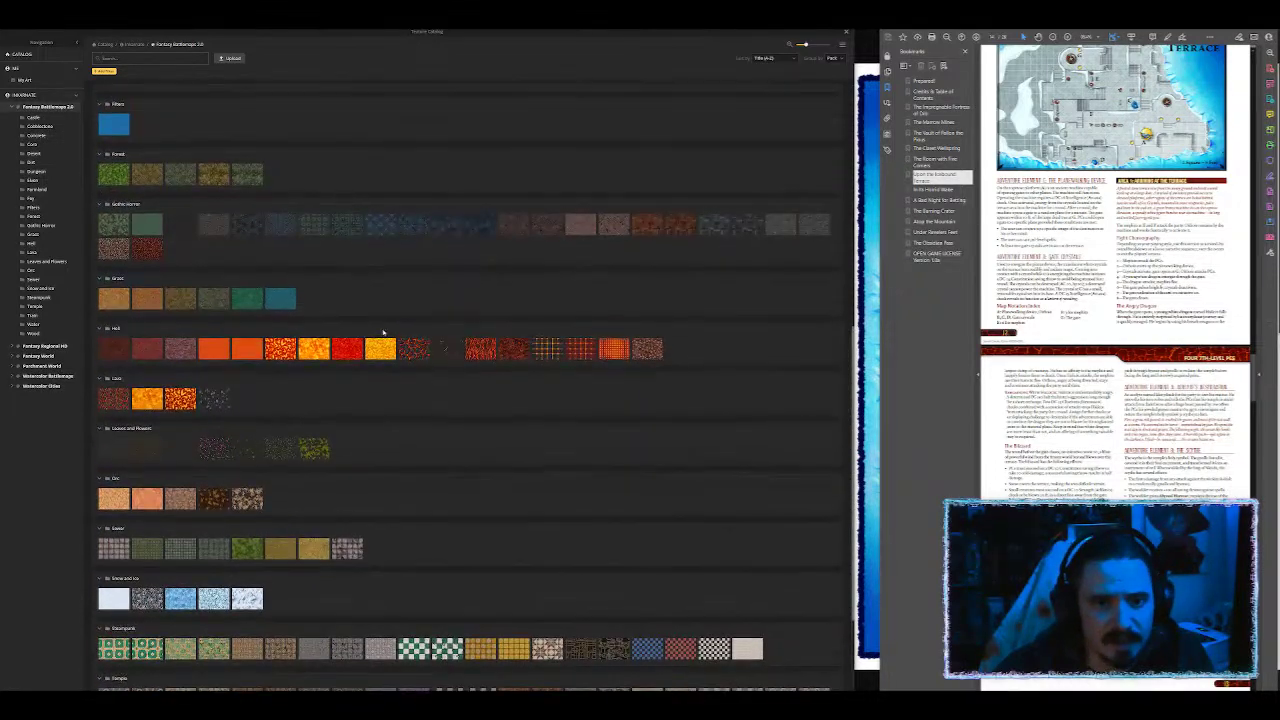
{"action": "left_click", "coordinate": [457, 223]}
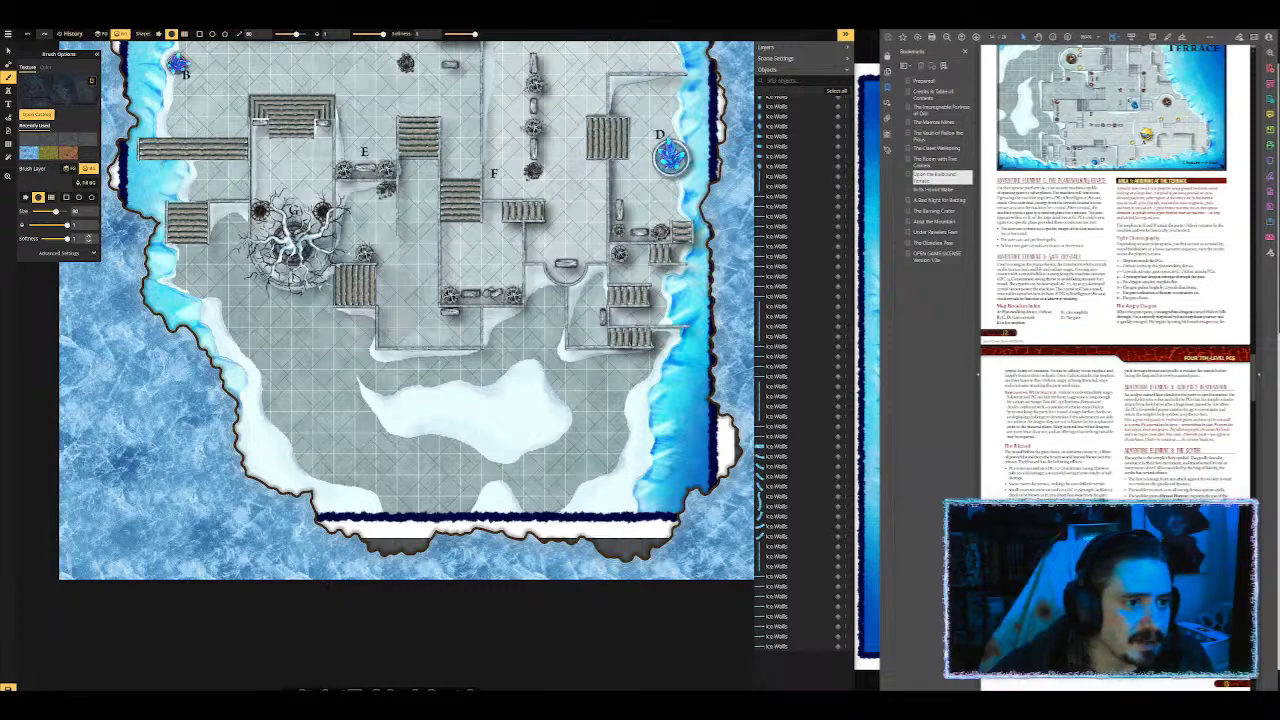
Step: Reduce the brush texture's scale and adjust its filters: shift the hue, set saturation to 0 and brightness to 200, and lower the contrast
{"action": "left_click", "coordinate": [58, 253]}
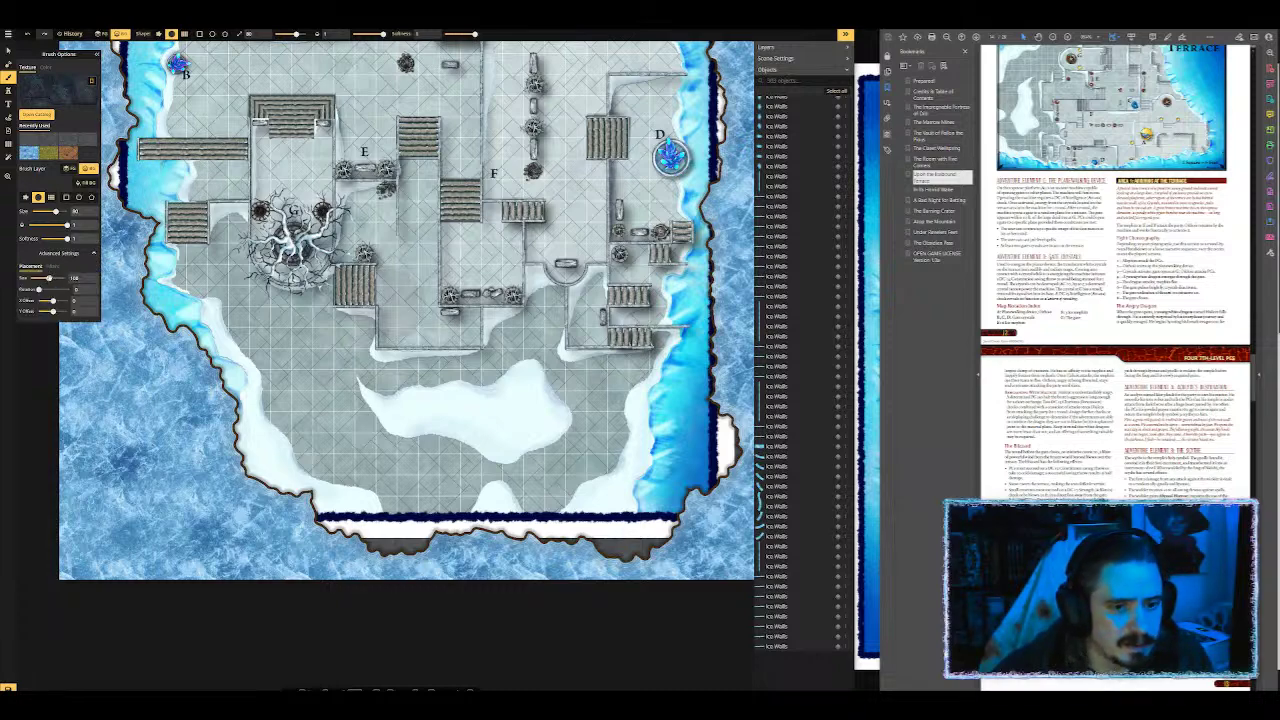
{"action": "left_click_drag", "start_coordinate": [49, 278], "coordinate": [45, 279]}
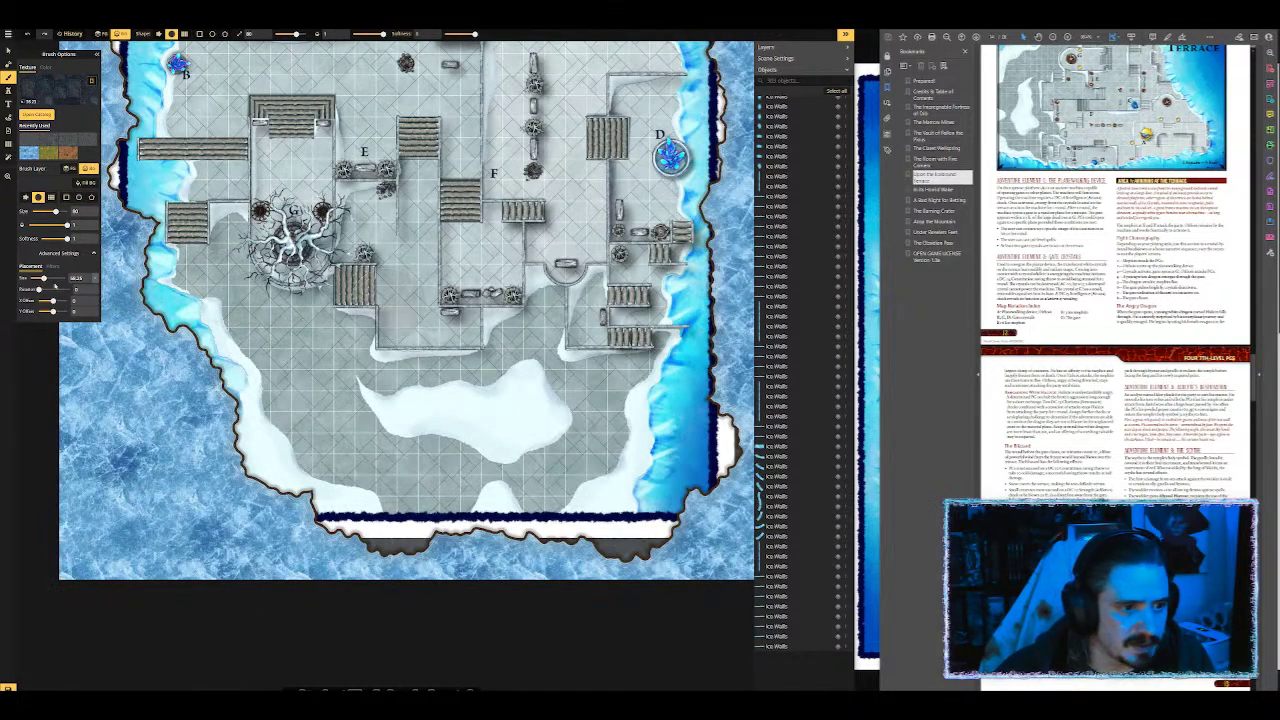
{"action": "left_click", "coordinate": [51, 268]}
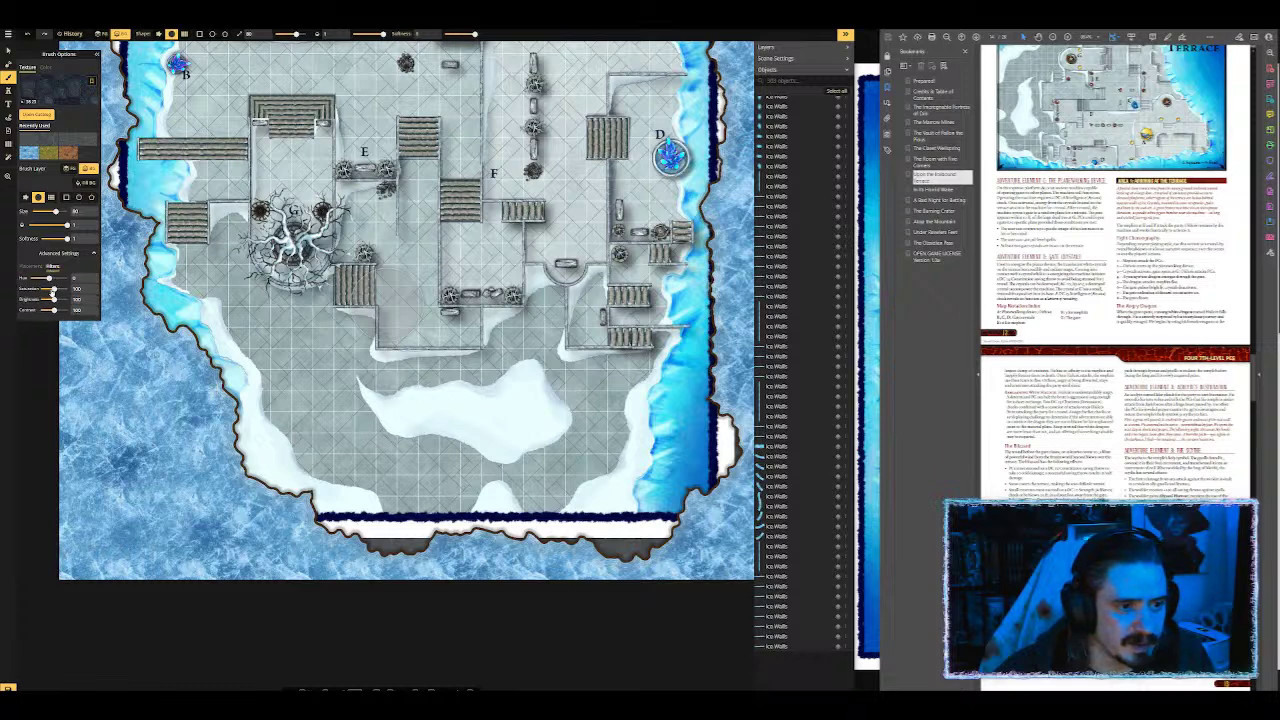
{"action": "mouse_move", "coordinate": [53, 289]}
{"action": "left_mouse_down"}
{"action": "mouse_move", "coordinate": [39, 279]}
{"action": "mouse_move", "coordinate": [50, 279]}
{"action": "mouse_move", "coordinate": [46, 299]}
{"action": "mouse_move", "coordinate": [68, 299]}
{"action": "left_mouse_up"}
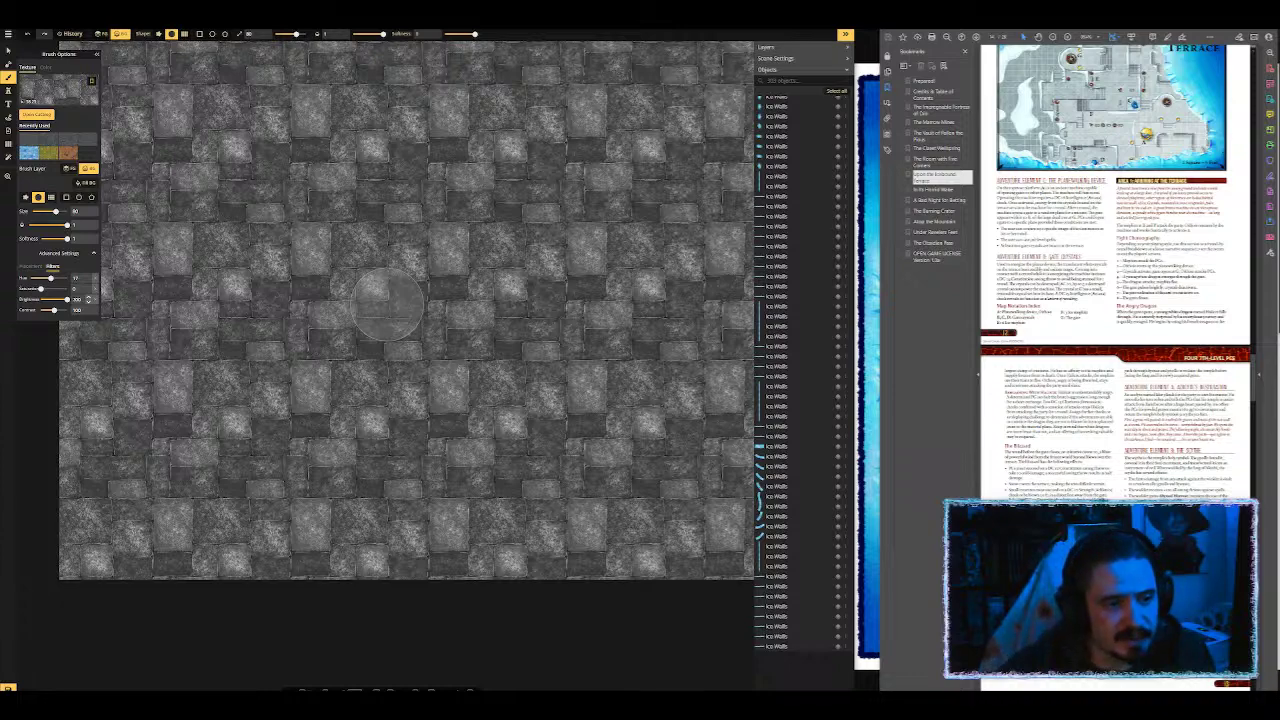
{"action": "mouse_move", "coordinate": [54, 310]}
{"action": "left_mouse_down"}
{"action": "mouse_move", "coordinate": [43, 310]}
{"action": "mouse_move", "coordinate": [54, 311]}
{"action": "left_mouse_up"}
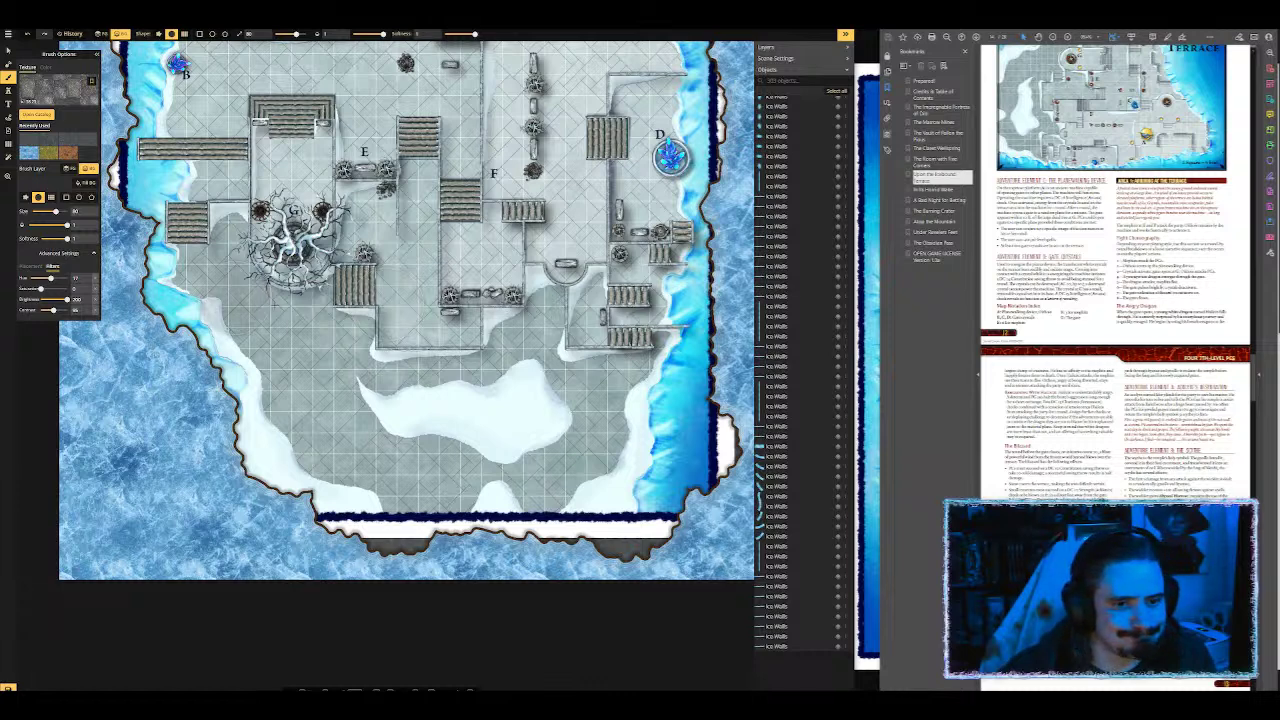
{"action": "left_click", "coordinate": [35, 269]}
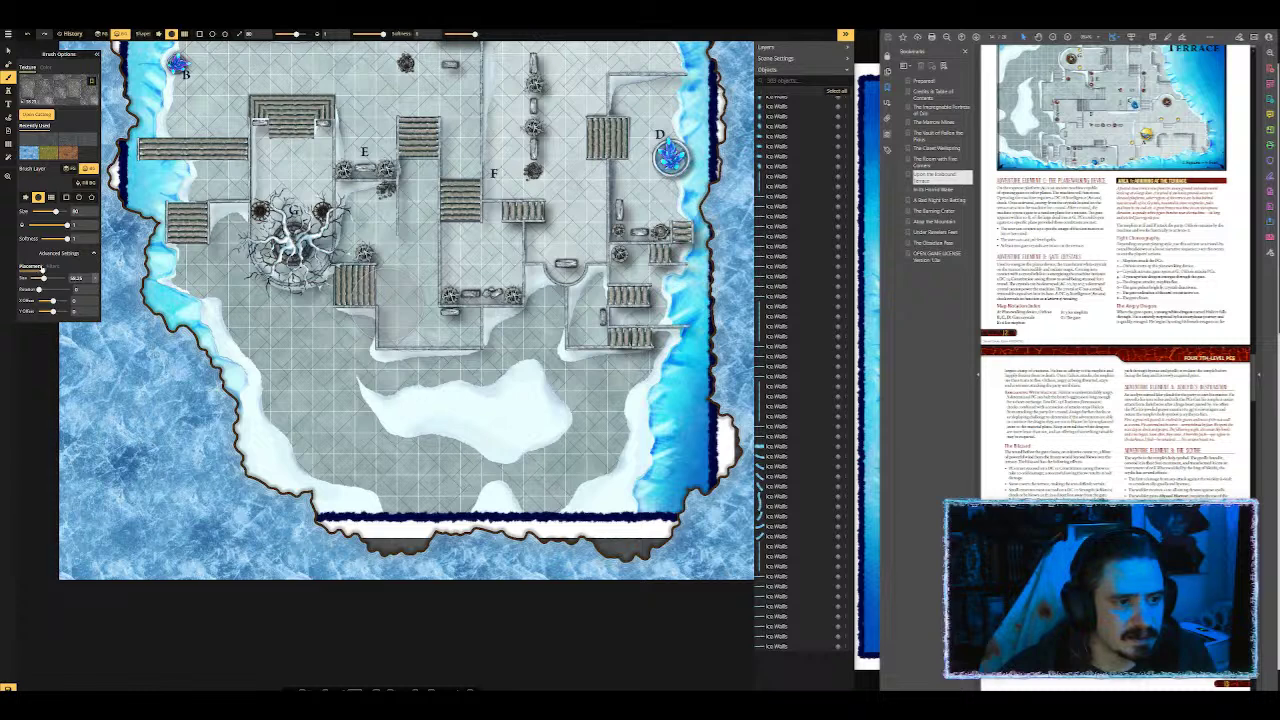
{"action": "left_click", "coordinate": [49, 267]}
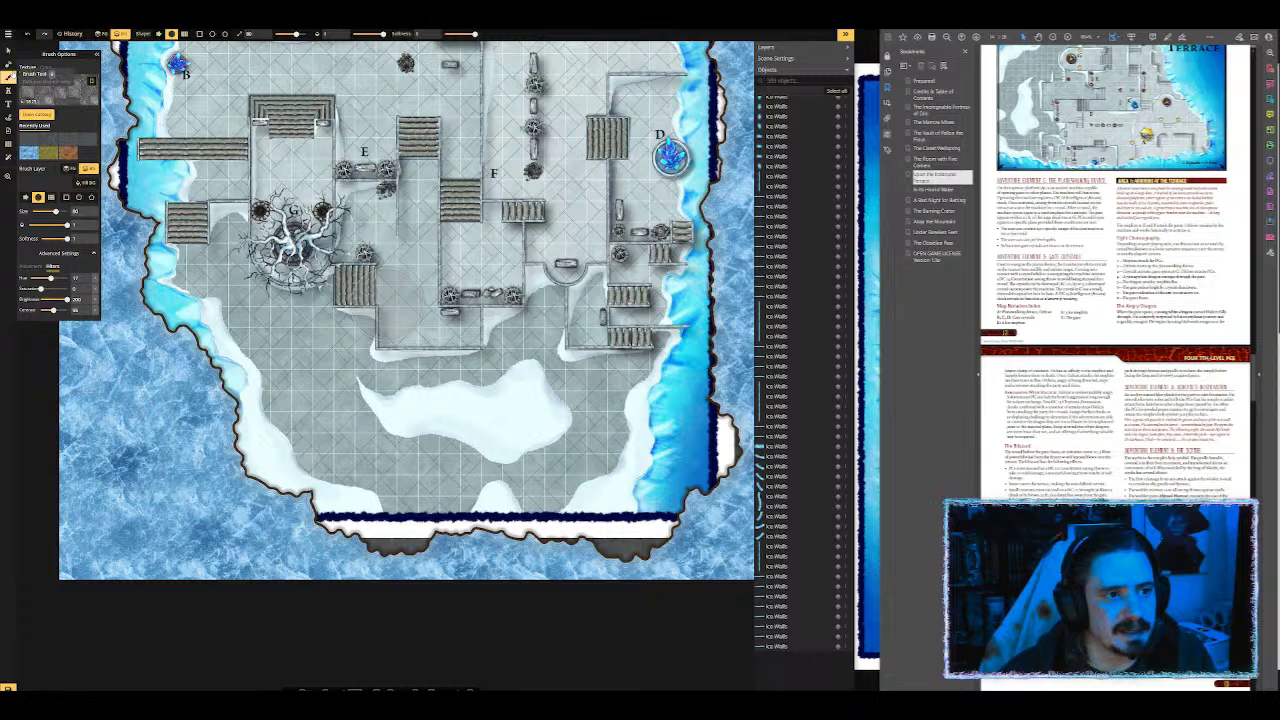
Step: Look through the texture catalog for an alternative stone texture, keeping the current brush texture selected
{"action": "left_click", "coordinate": [47, 95]}
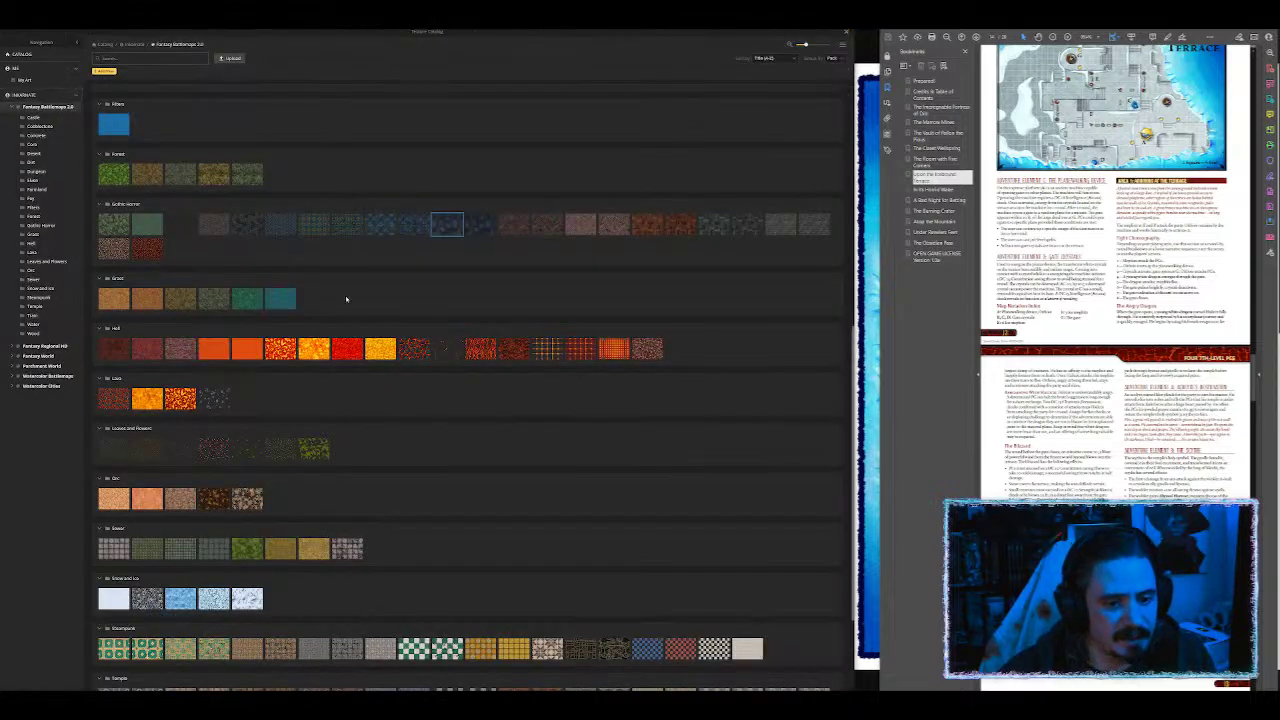
{"action": "scroll", "coordinate": [338, 424], "scroll_direction": "down", "scroll_amount": 4}
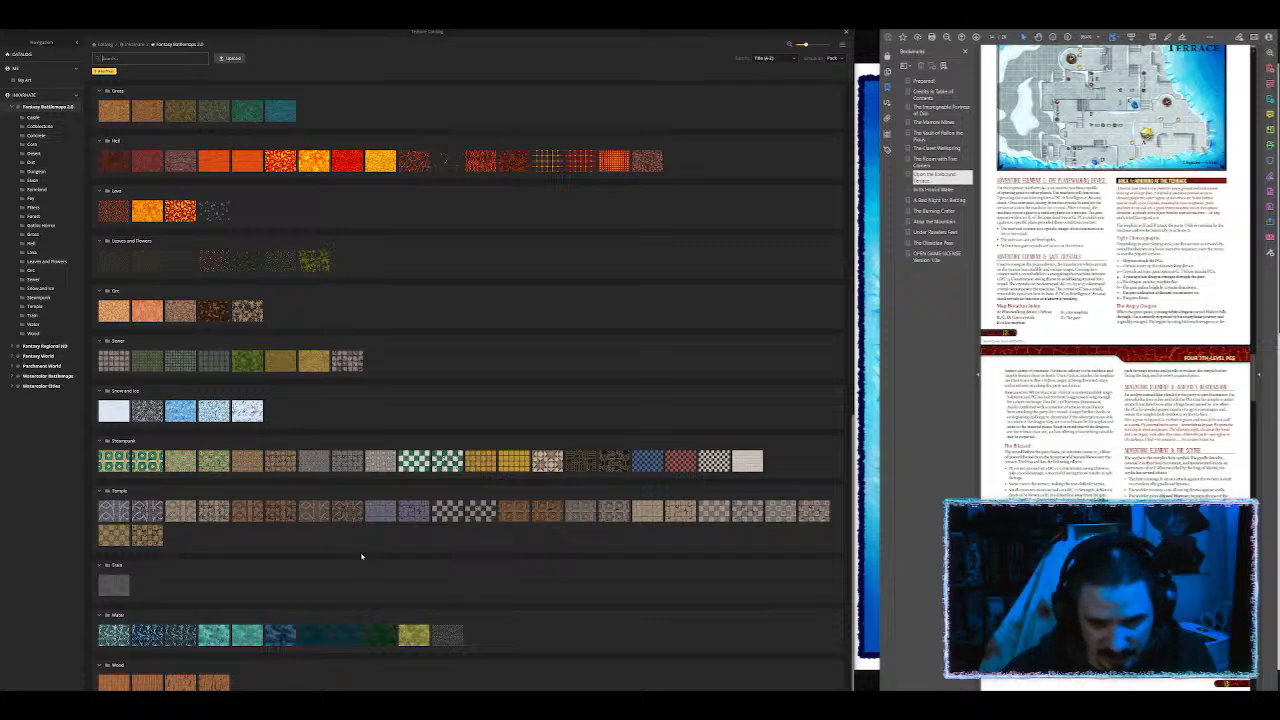
{"action": "scroll", "coordinate": [482, 483], "scroll_direction": "up", "scroll_amount": 10}
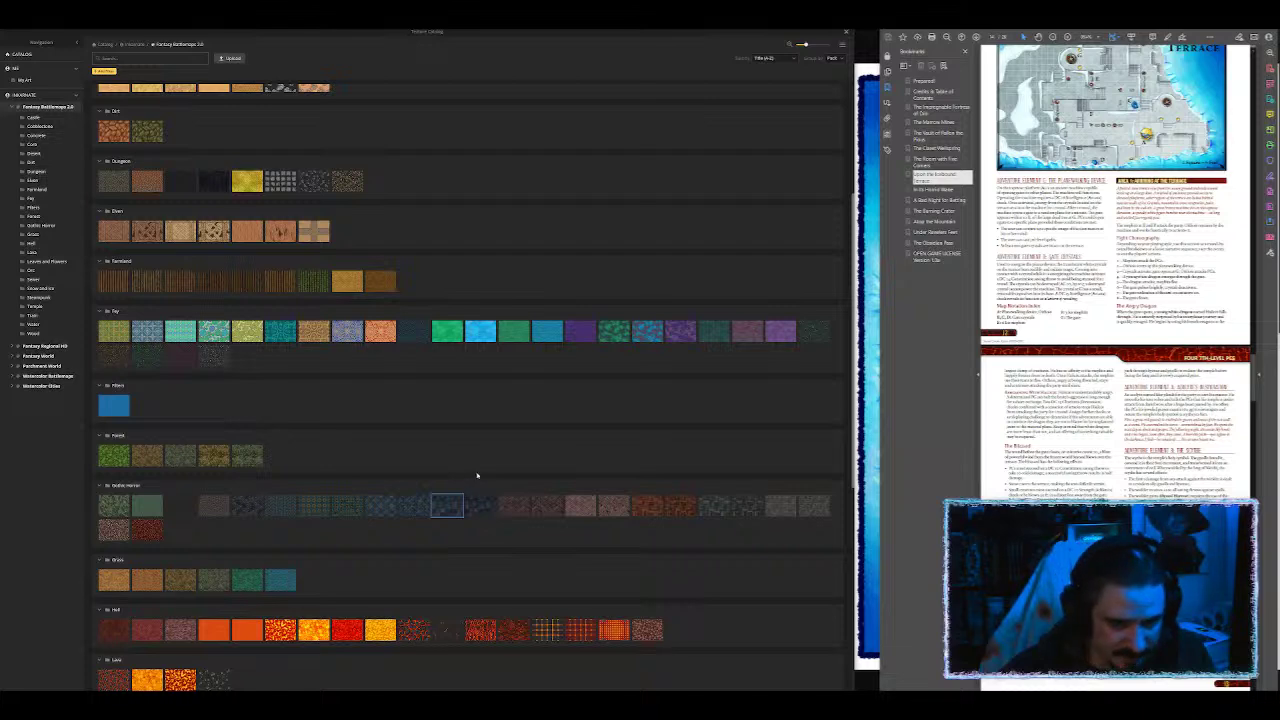
{"action": "scroll", "coordinate": [478, 475], "scroll_direction": "up", "scroll_amount": 4}
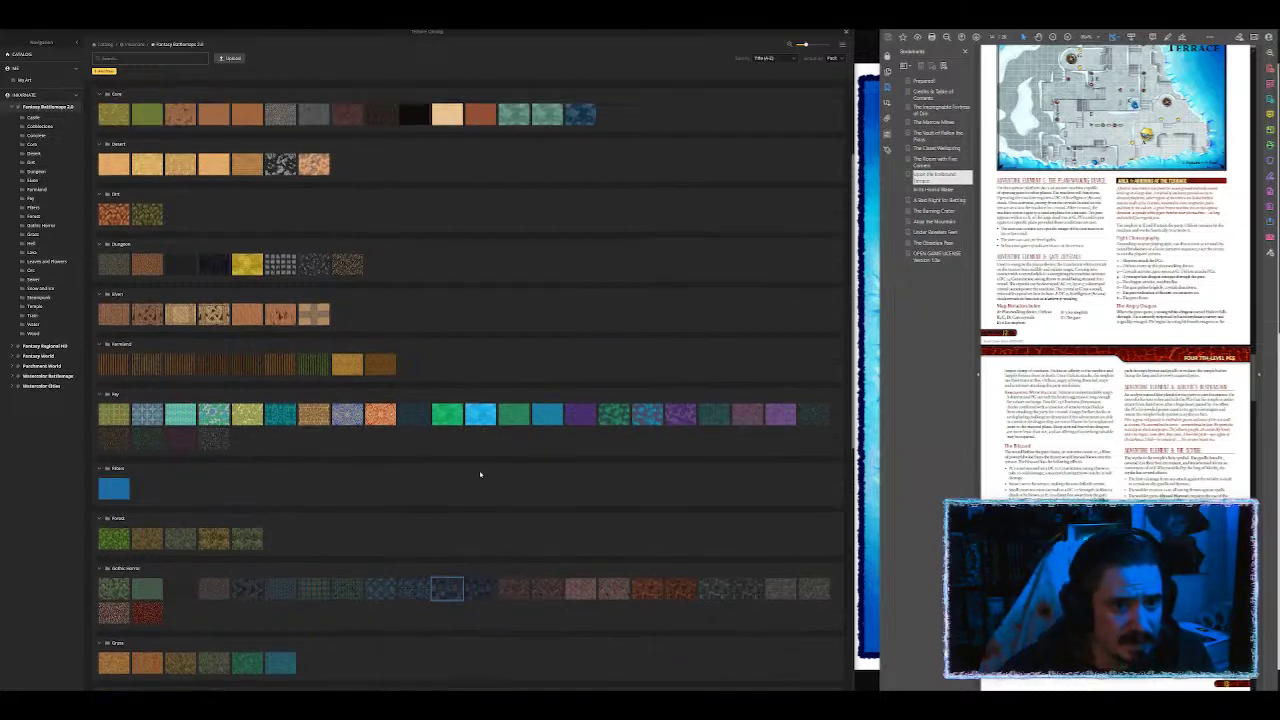
{"action": "scroll", "coordinate": [481, 473], "scroll_direction": "up", "scroll_amount": 1}
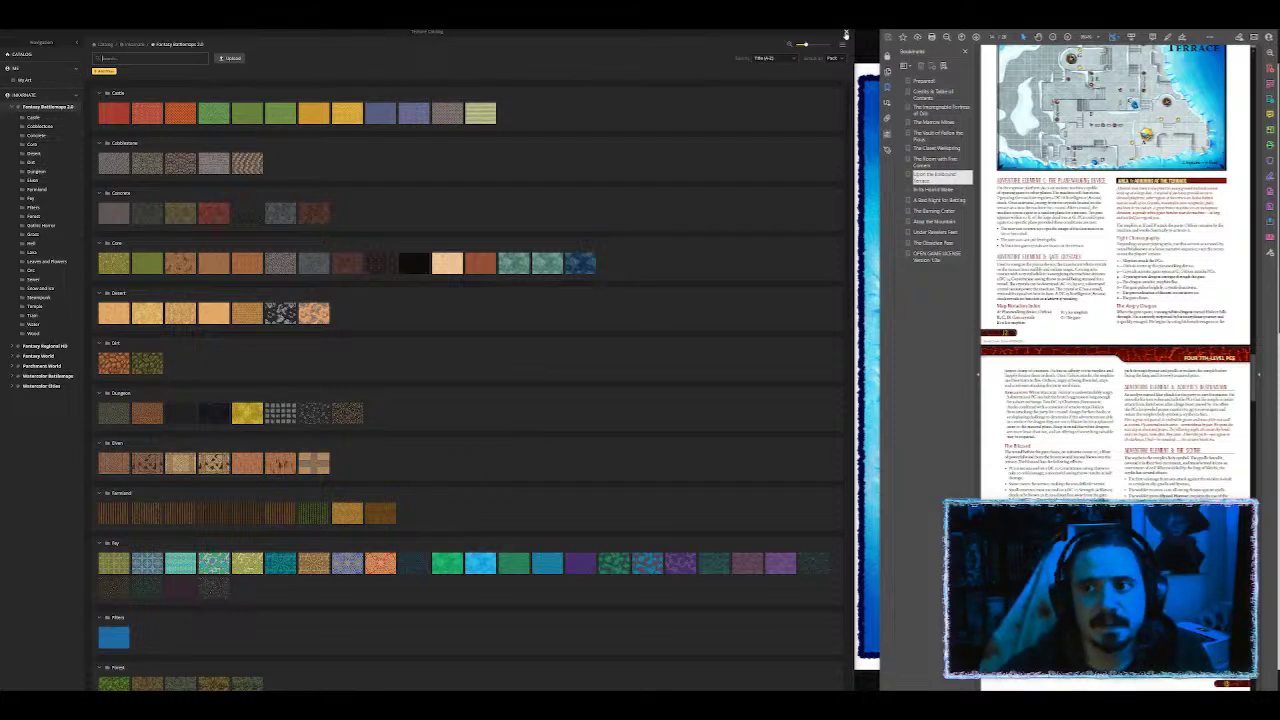
{"action": "left_click", "coordinate": [845, 33]}
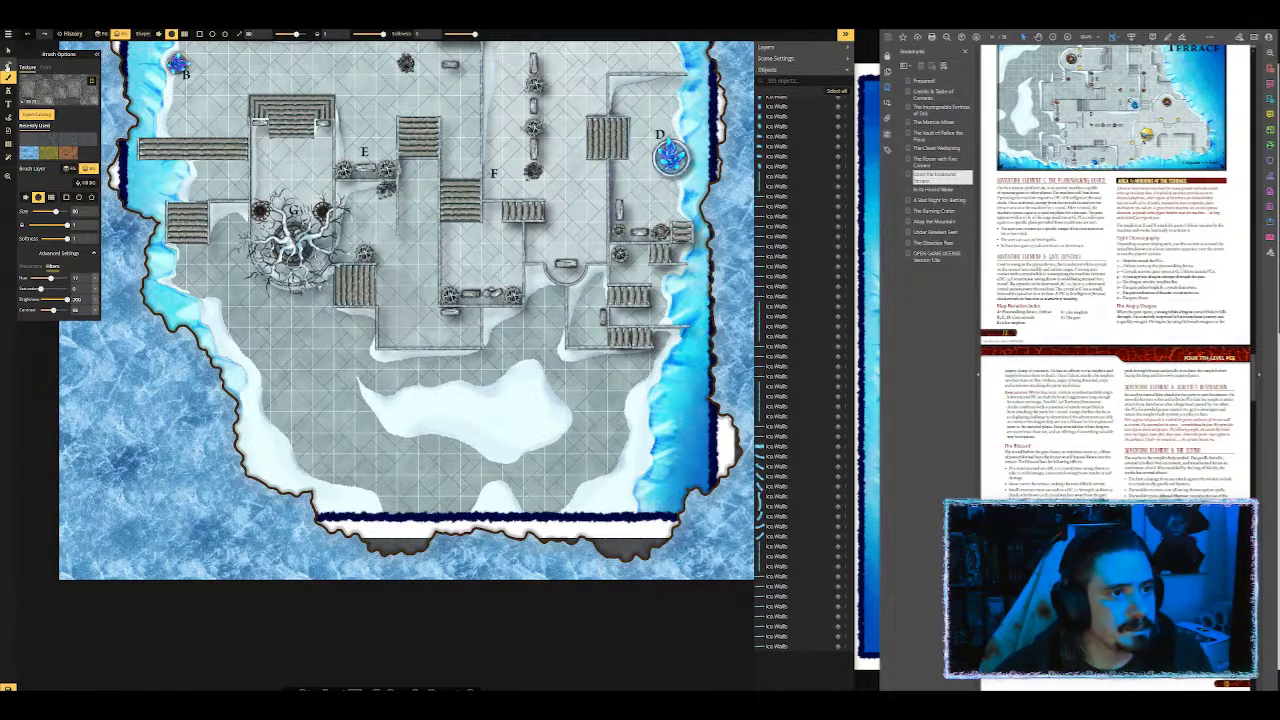
Step: Switch the brush to a grid-snapped rectangle shape for filling the northeastern part of the terrace
{"action": "left_click", "coordinate": [9, 63]}
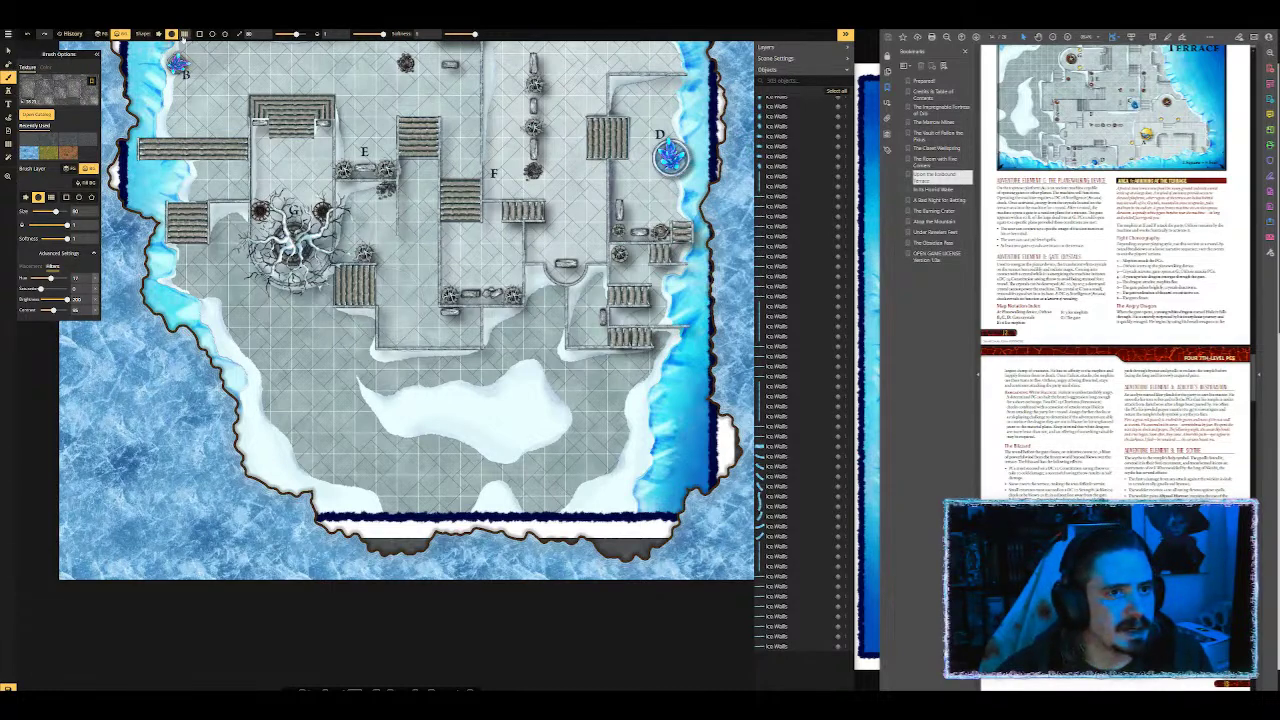
{"action": "scroll", "coordinate": [418, 180], "scroll_direction": "up", "scroll_amount": 1}
{"action": "scroll", "coordinate": [418, 165], "scroll_direction": "up", "scroll_amount": 1}
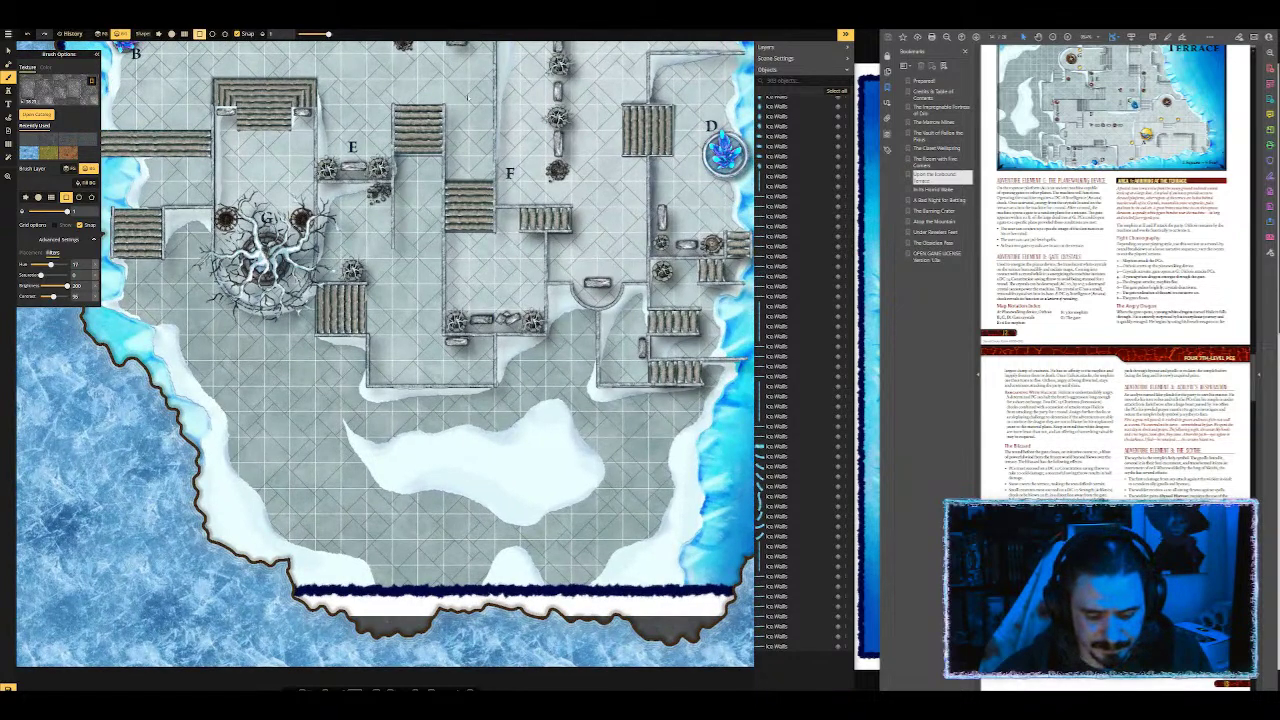
{"action": "scroll", "coordinate": [418, 165], "scroll_direction": "down", "scroll_amount": 4}
{"action": "scroll", "coordinate": [400, 100], "scroll_direction": "up", "scroll_amount": 4}
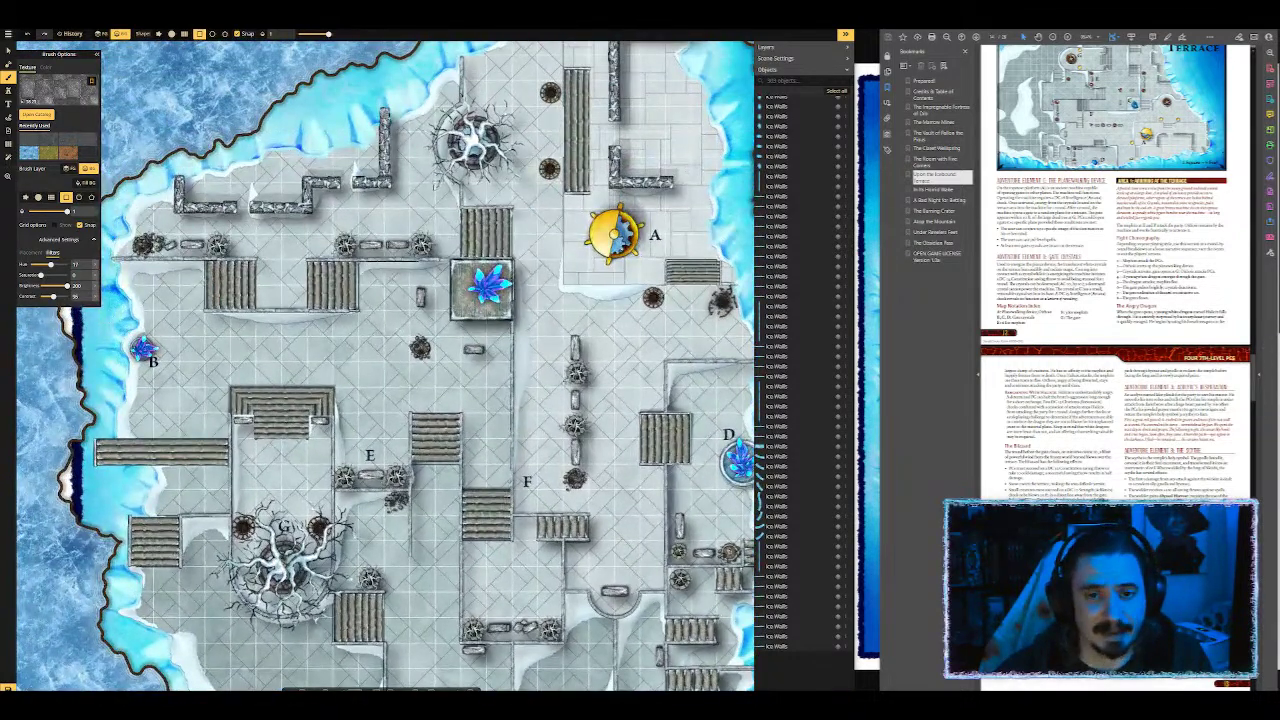
{"action": "key", "text": "Up"}
{"action": "key", "text": "Right"}
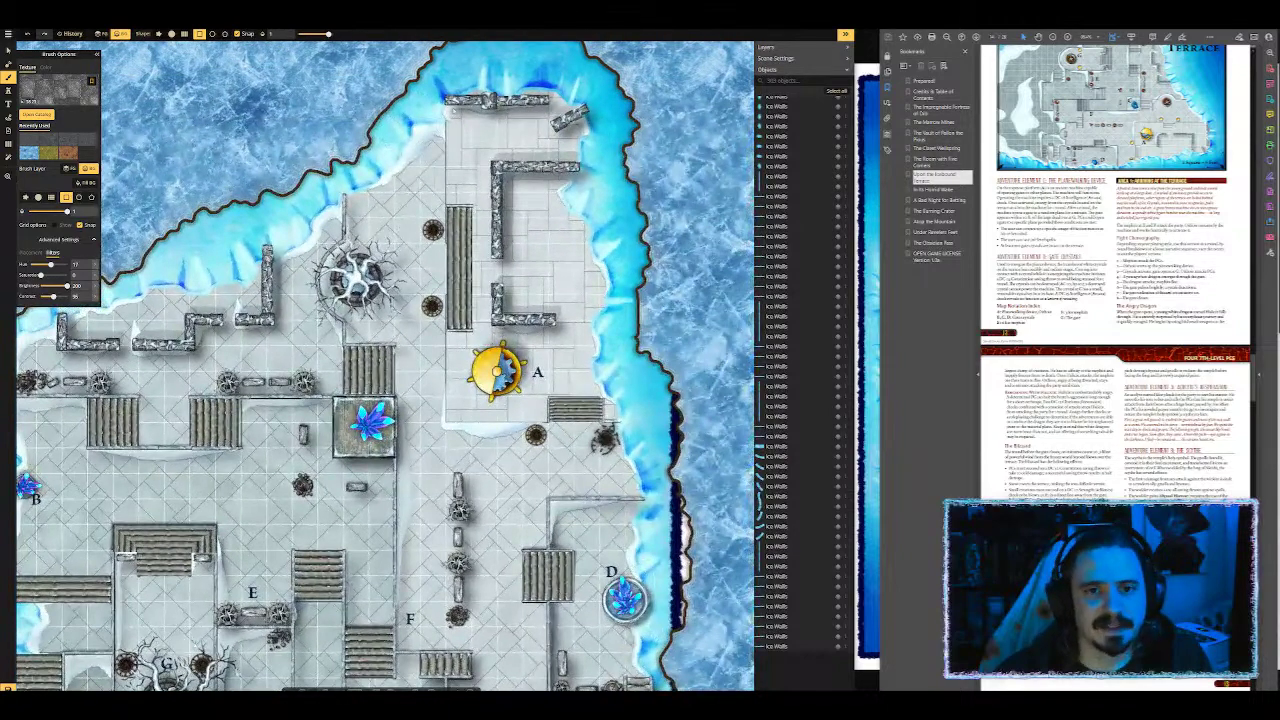
Step: Try a rectangular stone fill over the northeastern terrace on the background layer and on the foreground layer, undoing each attempt
{"action": "left_click_drag", "start_coordinate": [444, 422], "coordinate": [697, 40]}
{"action": "scroll", "coordinate": [648, 48], "scroll_direction": "down", "scroll_amount": 1}
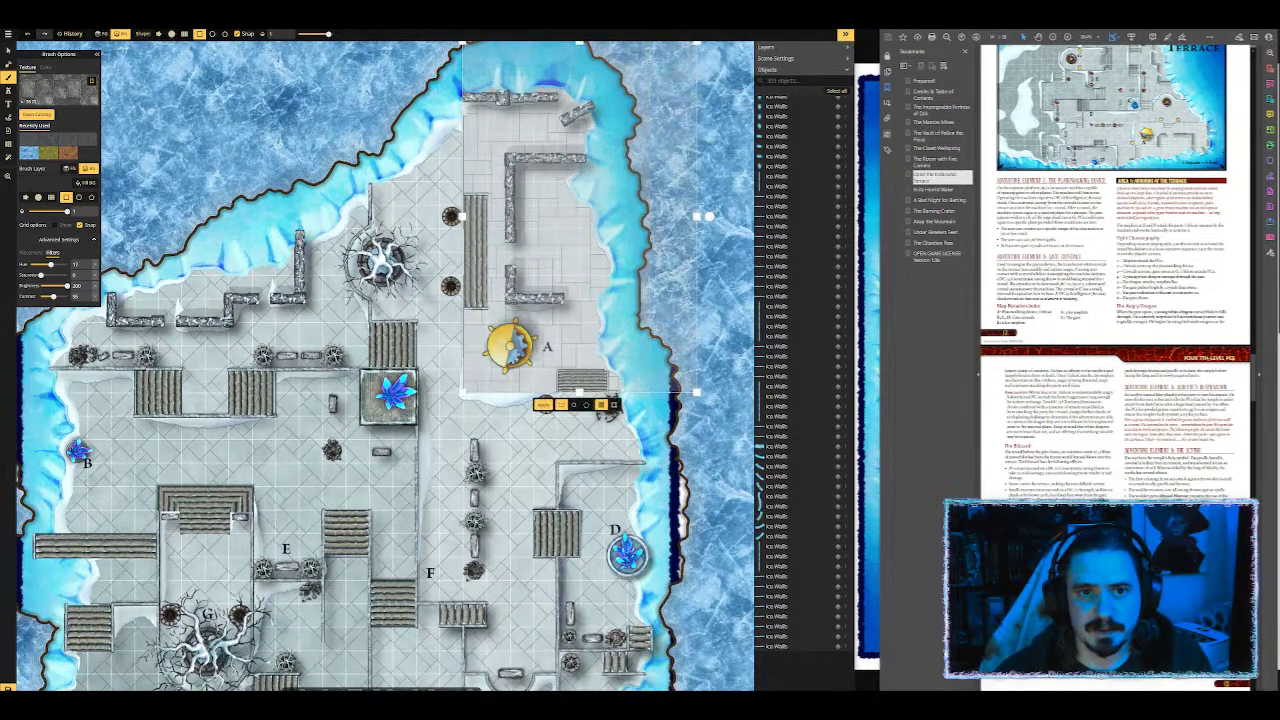
{"action": "left_click", "coordinate": [543, 405]}
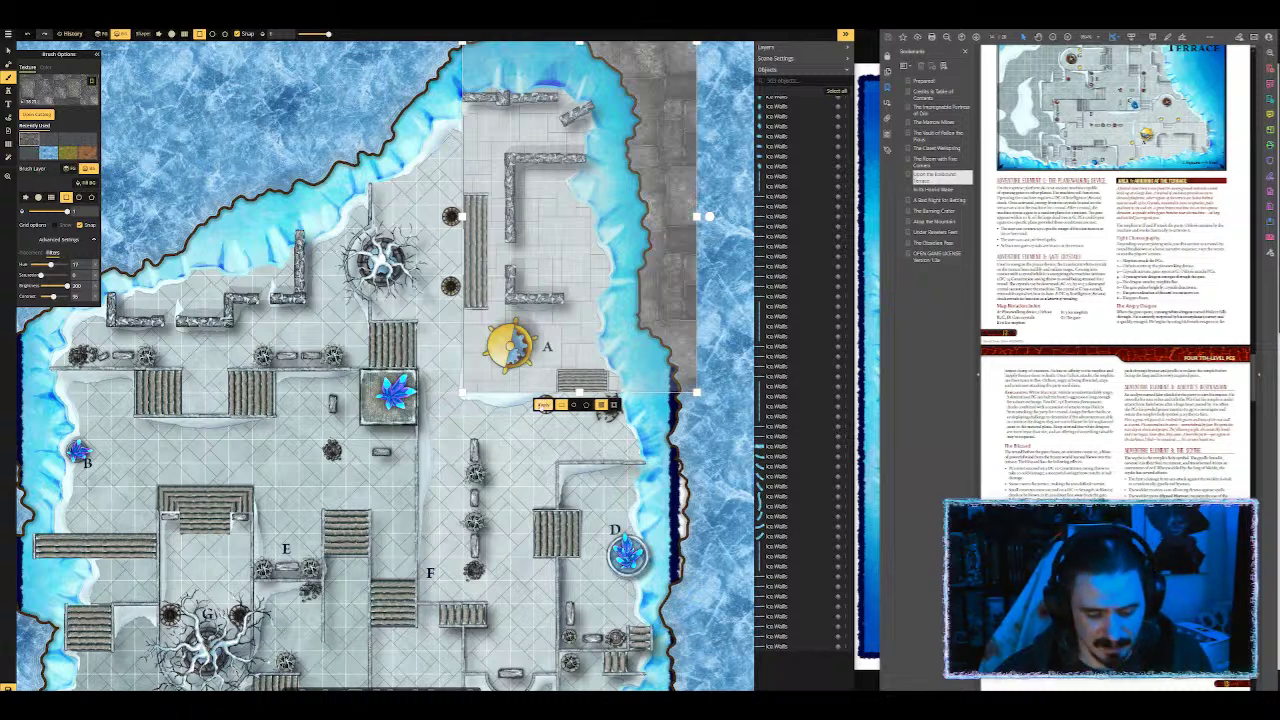
{"action": "key", "text": "ctrl+z"}
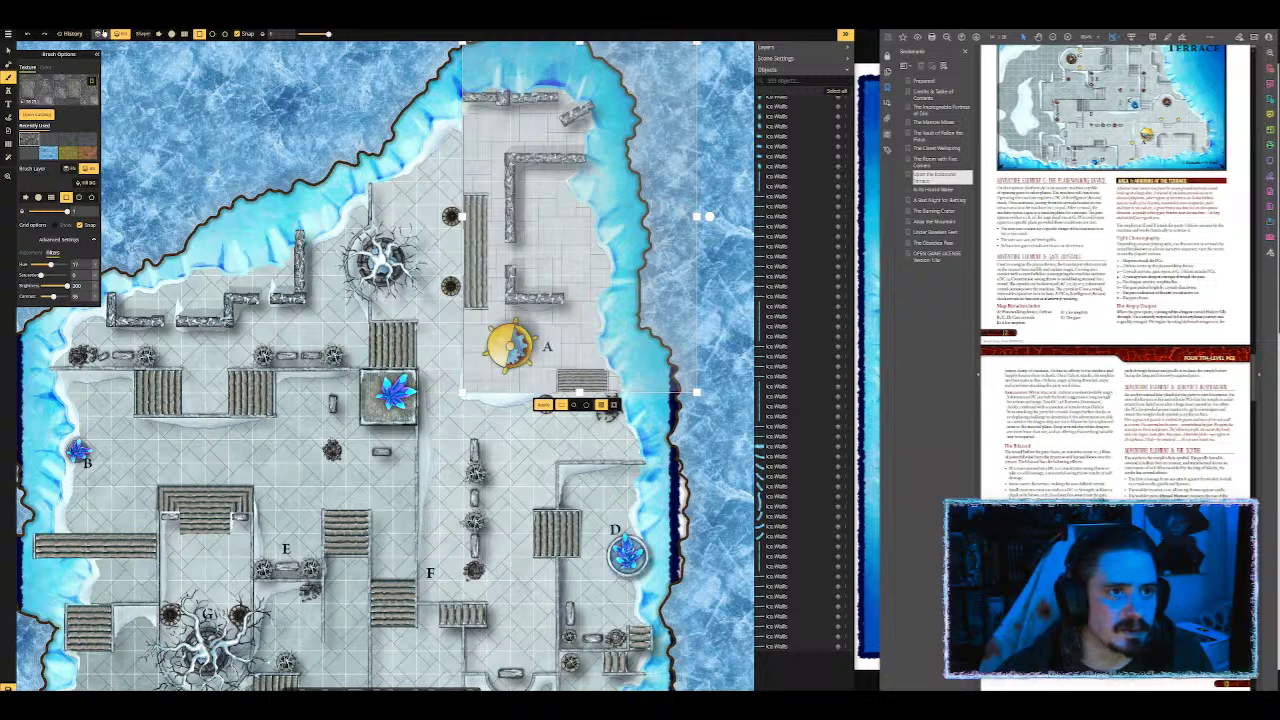
{"action": "left_click", "coordinate": [542, 405]}
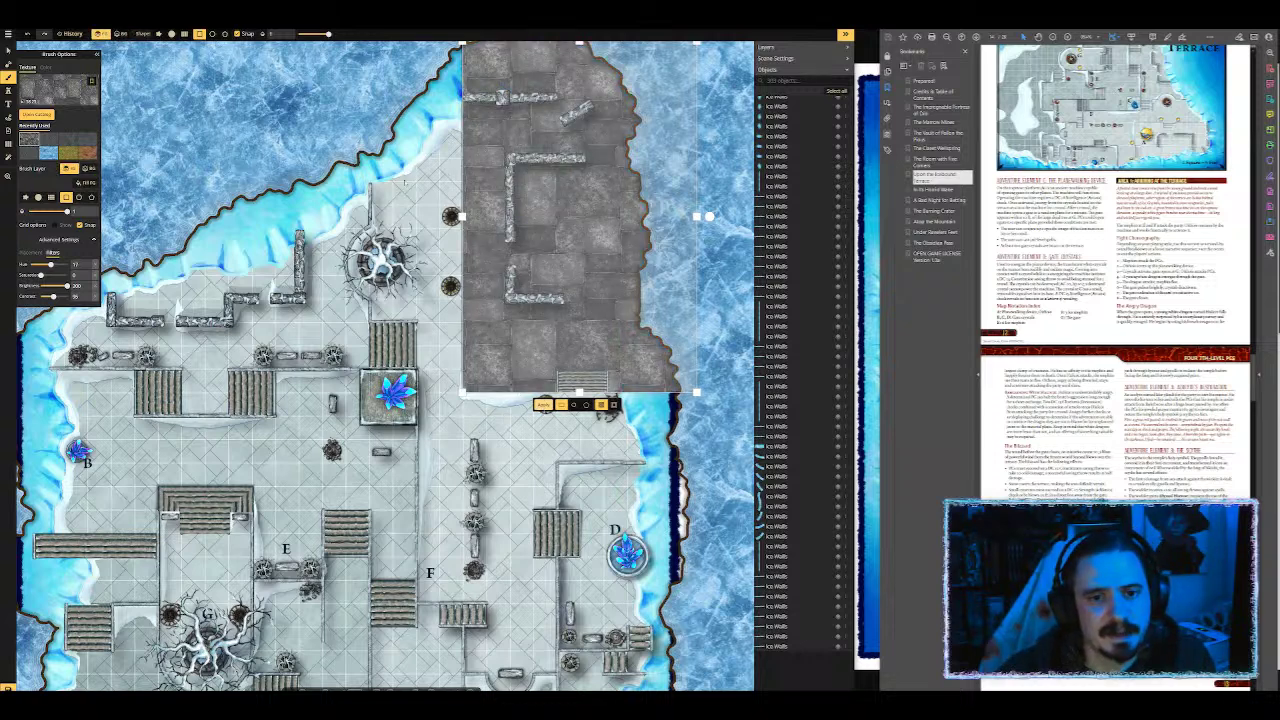
{"action": "key", "text": "Escape"}
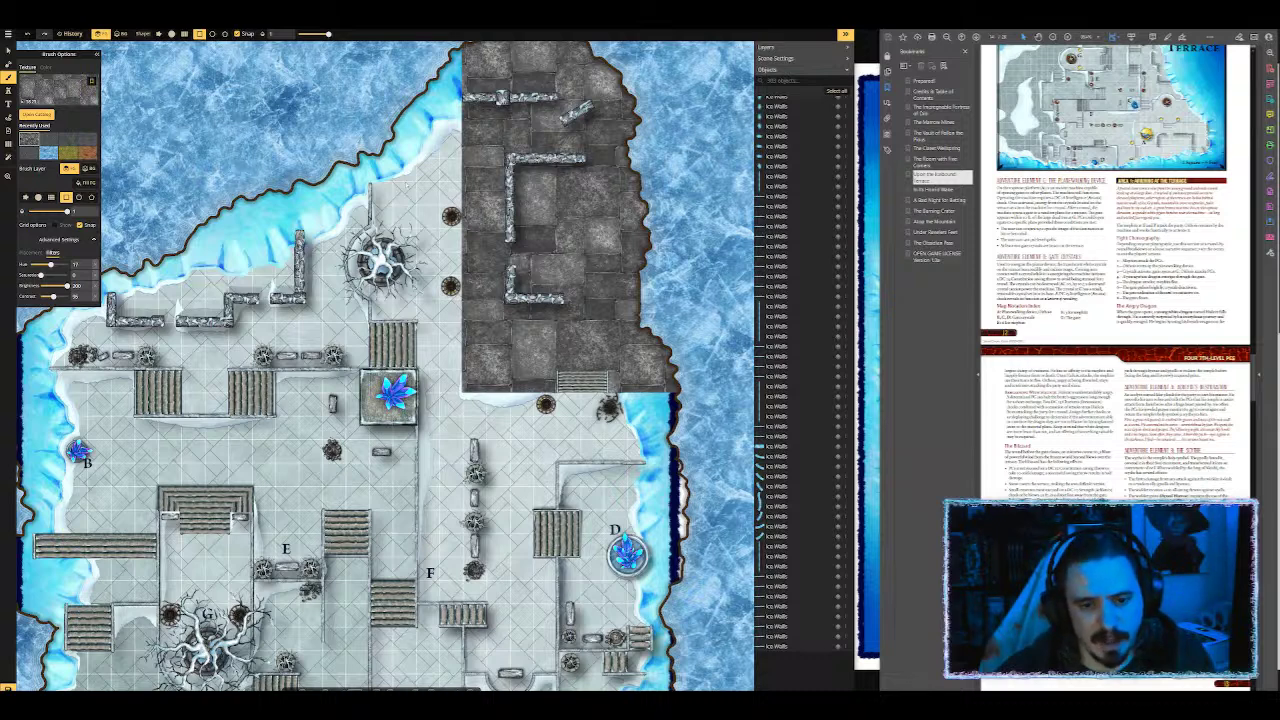
{"action": "key", "text": "ctrl+z"}
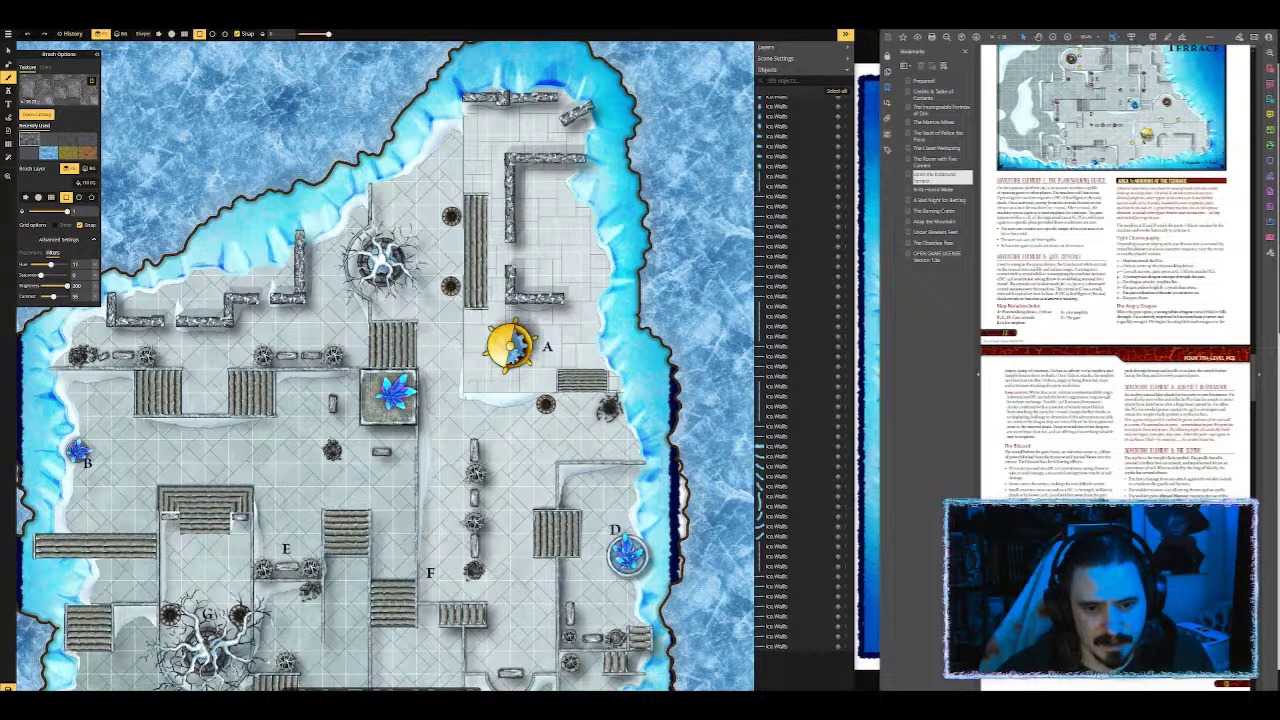
Step: Draw a grid-snapped rectangle over the northeastern terrace and choose the white snow texture from the Snow and Ice category
{"action": "left_click_drag", "start_coordinate": [462, 395], "coordinate": [691, 33]}
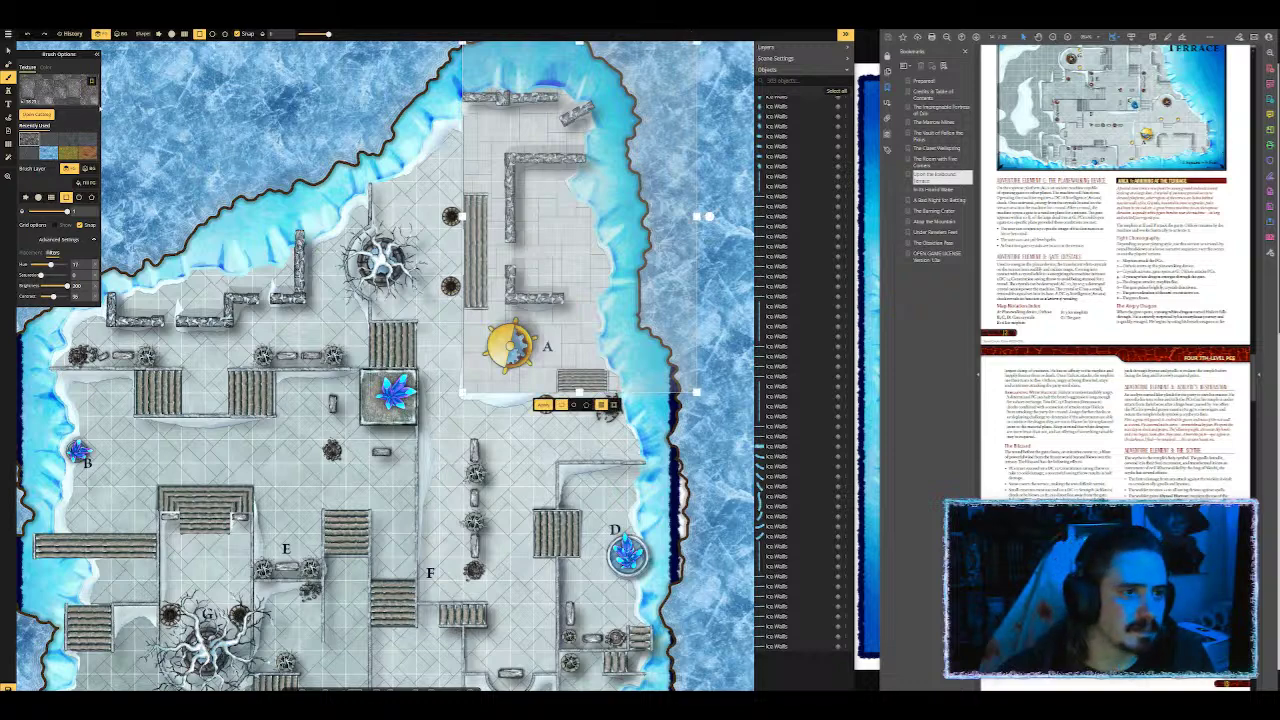
{"action": "left_click", "coordinate": [62, 93]}
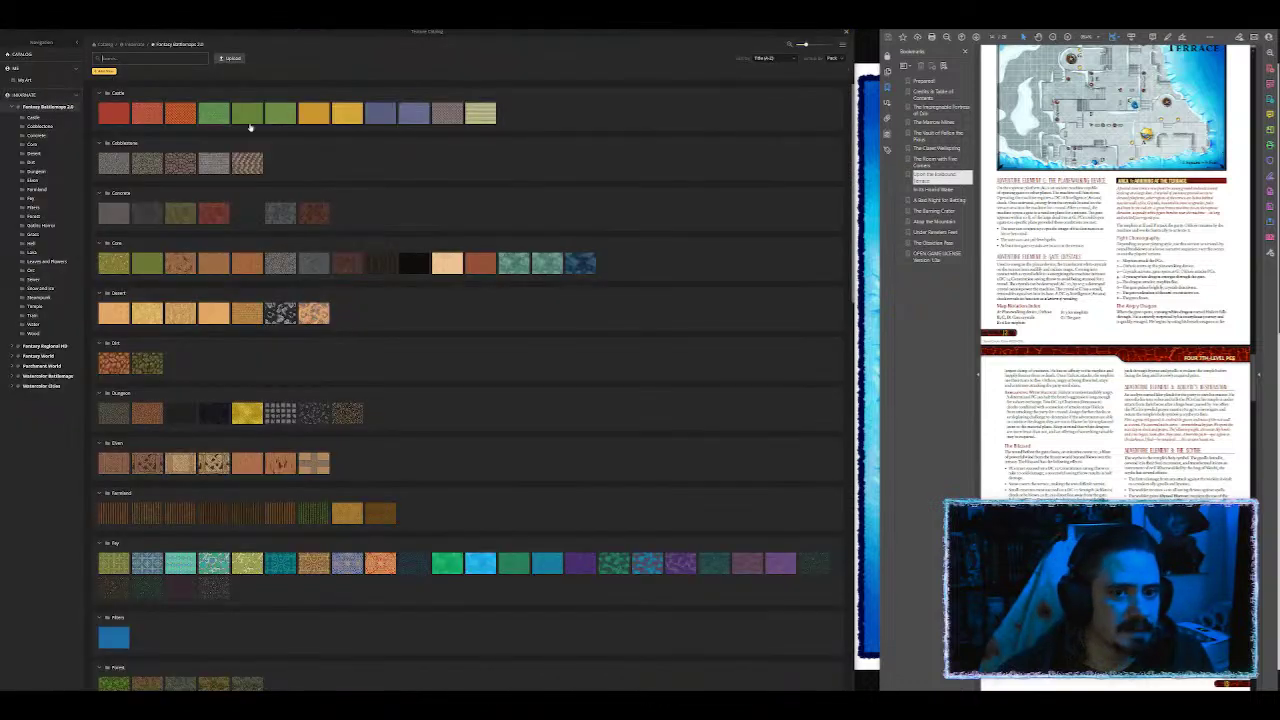
{"action": "scroll", "coordinate": [383, 207], "scroll_direction": "down", "scroll_amount": 5}
{"action": "scroll", "coordinate": [383, 207], "scroll_direction": "up", "scroll_amount": 2}
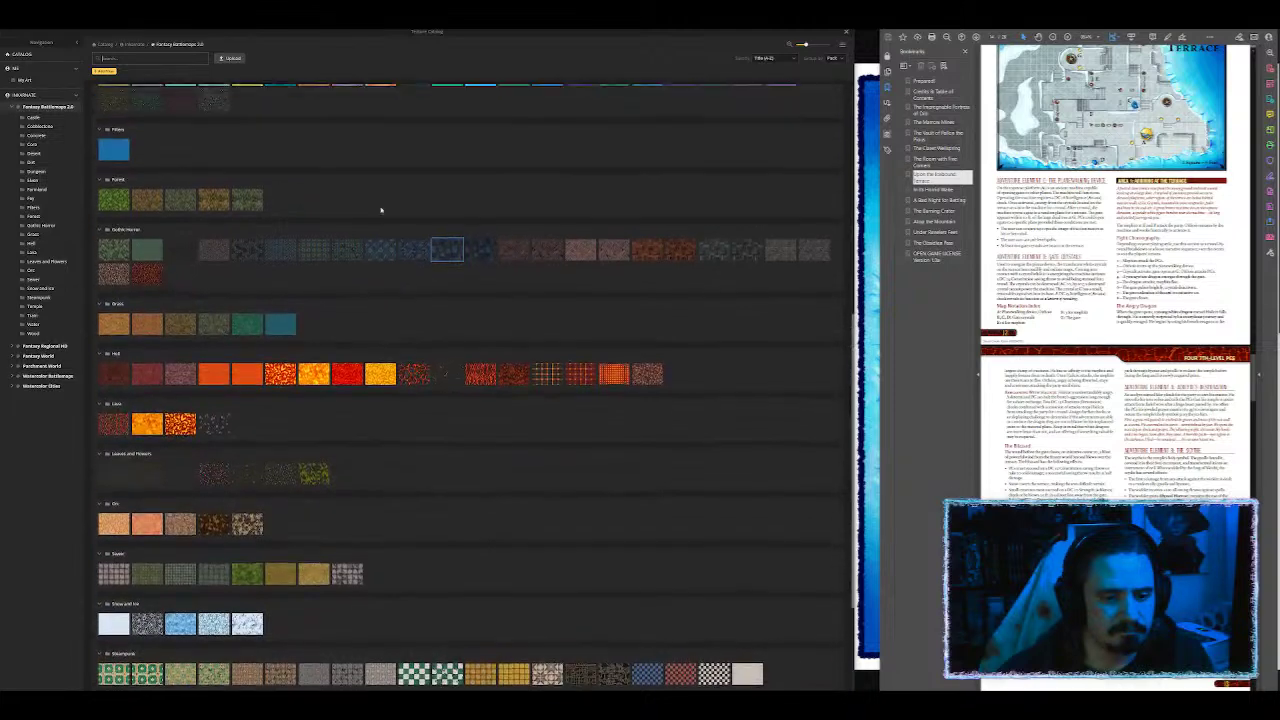
{"action": "left_click", "coordinate": [114, 643]}
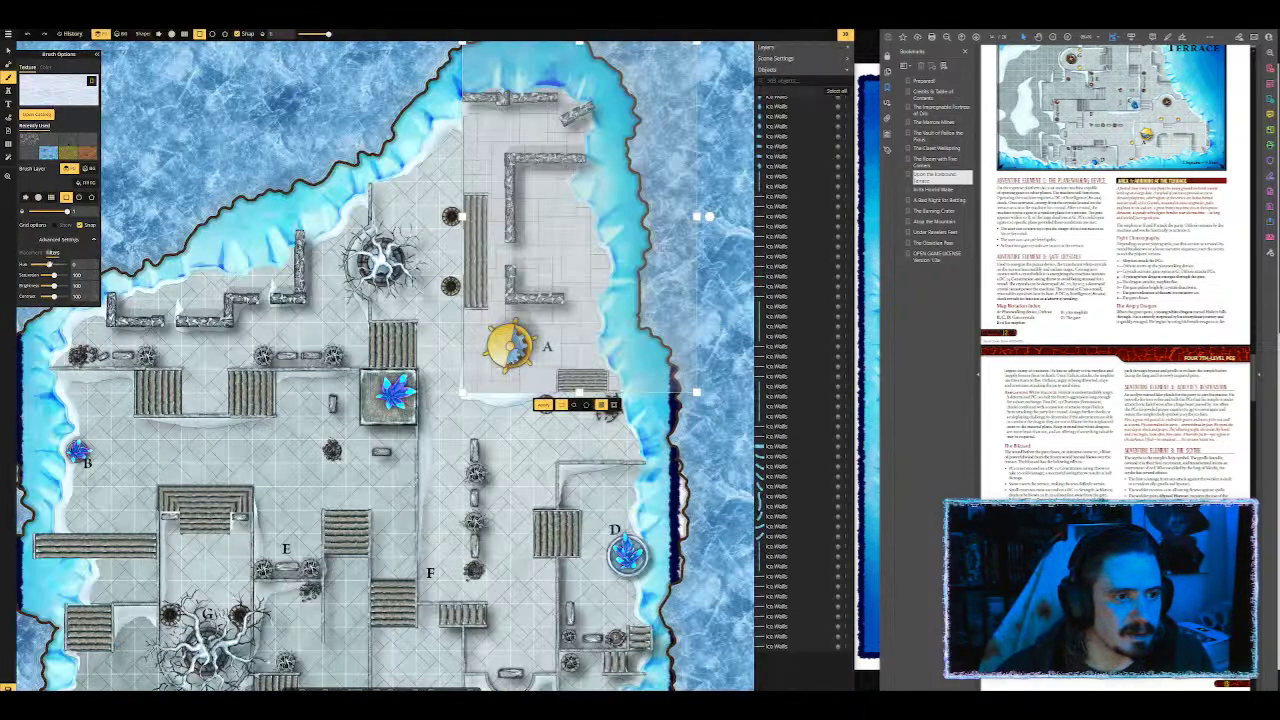
Step: Set the snow texture's saturation to 200, lower its brightness, enlarge its scale, and fill the northeastern rectangle with it
{"action": "mouse_move", "coordinate": [52, 275]}
{"action": "left_mouse_down"}
{"action": "mouse_move", "coordinate": [66, 275]}
{"action": "mouse_move", "coordinate": [50, 286]}
{"action": "left_mouse_up"}
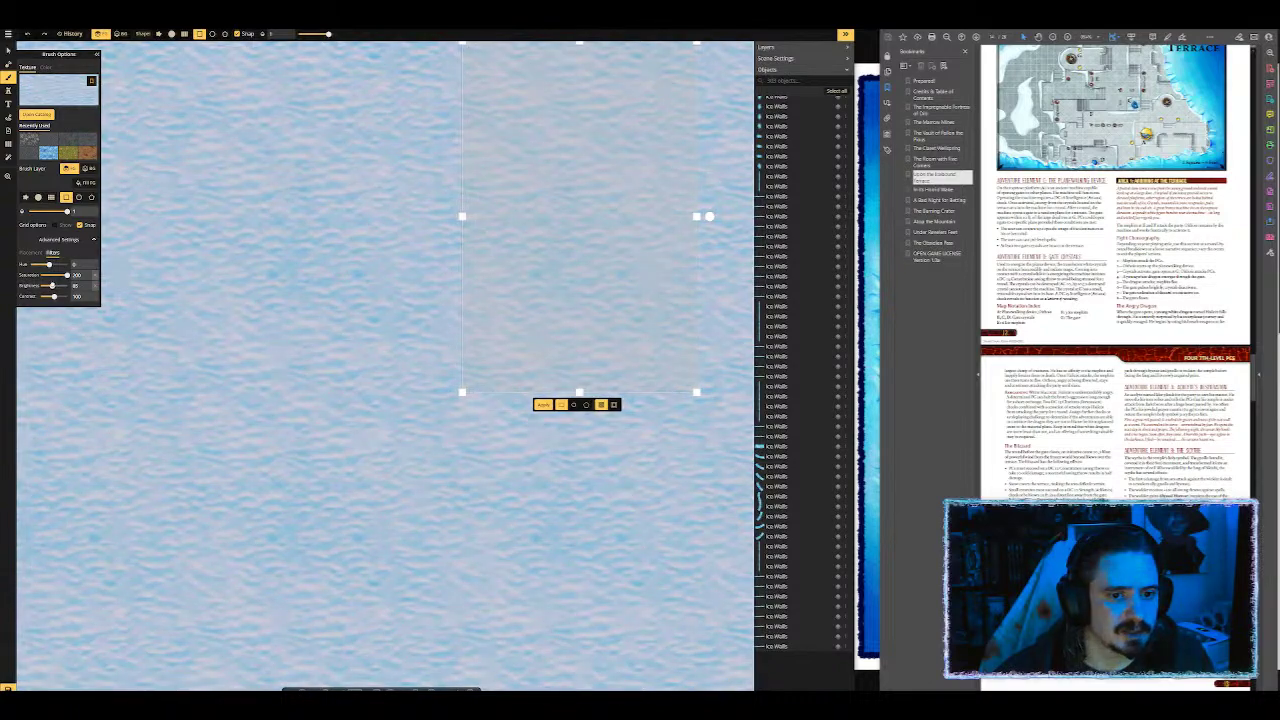
{"action": "left_click", "coordinate": [30, 252]}
{"action": "left_click_drag", "start_coordinate": [44, 264], "coordinate": [62, 265]}
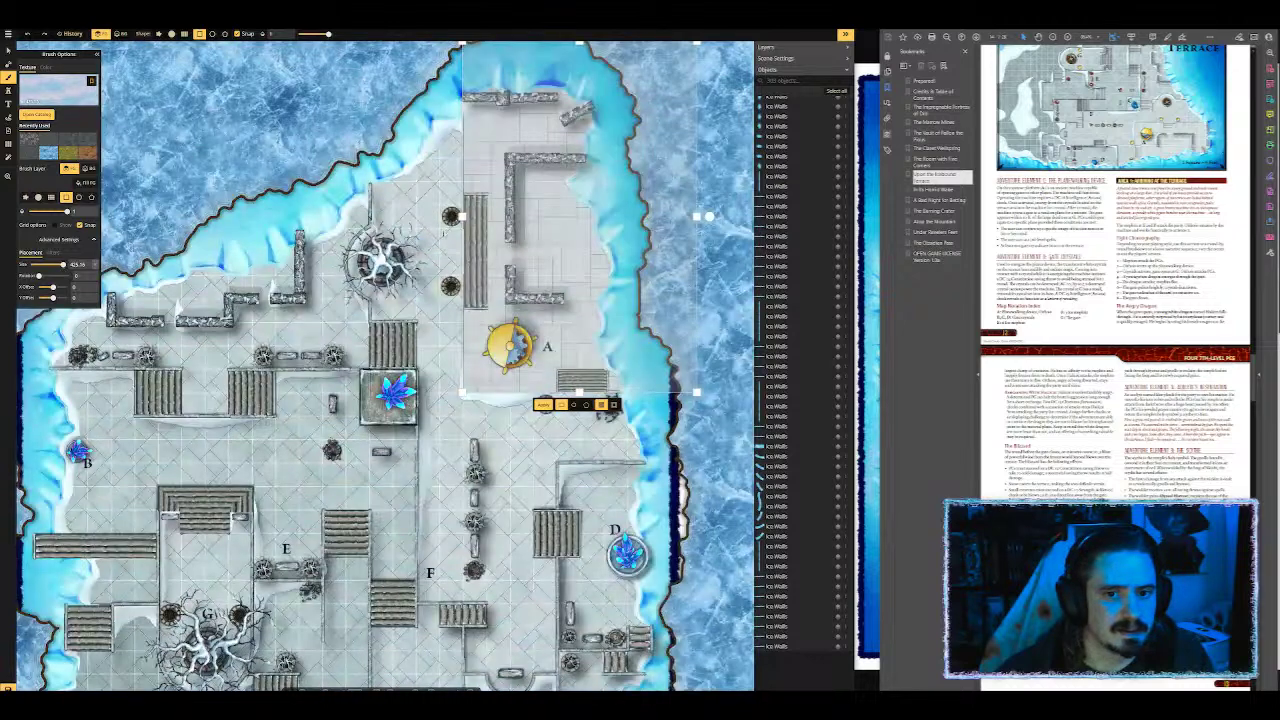
{"action": "left_click", "coordinate": [543, 404]}
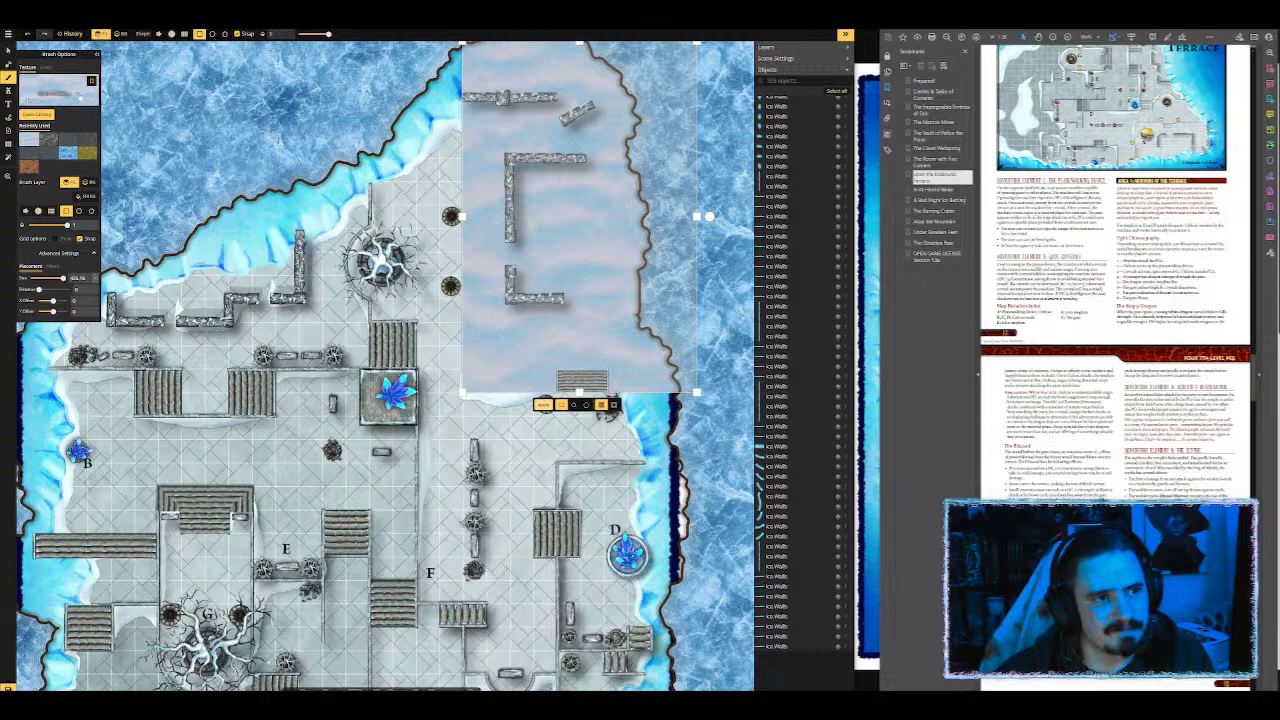
Step: Replace the brush's snow texture with the plain solid blue texture from the catalog
{"action": "left_click", "coordinate": [58, 88]}
{"action": "scroll", "coordinate": [276, 257], "scroll_direction": "down", "scroll_amount": 3}
{"action": "scroll", "coordinate": [276, 257], "scroll_direction": "down", "scroll_amount": 2}
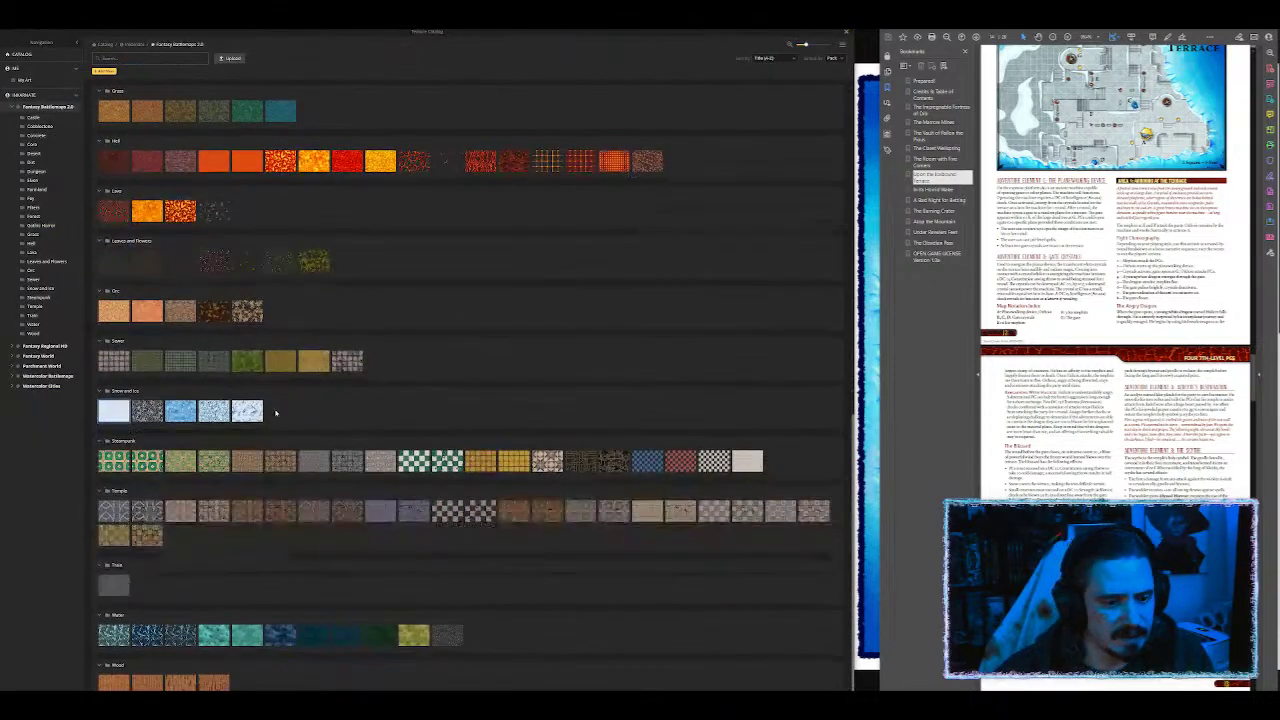
{"action": "scroll", "coordinate": [330, 290], "scroll_direction": "up", "scroll_amount": 12}
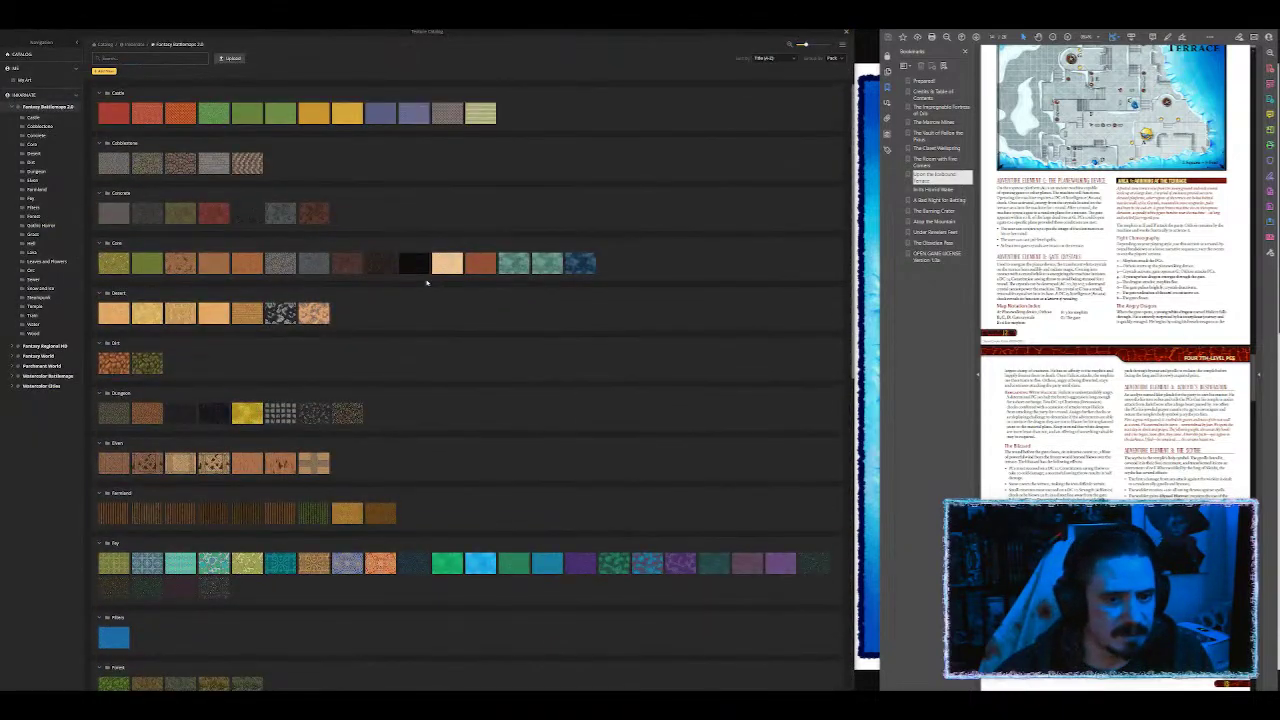
{"action": "left_click", "coordinate": [113, 637]}
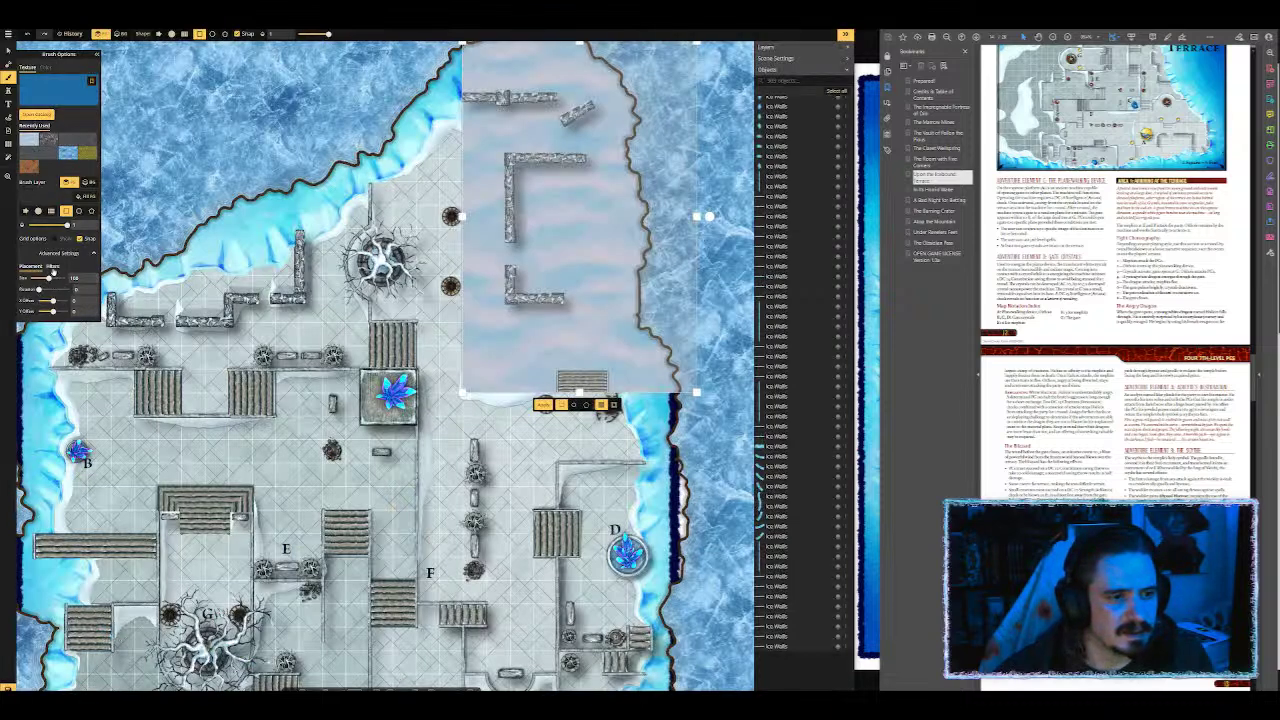
Step: Turn the blue texture white with saturation 0, brightness 200 and minimum contrast, and fill the northeastern rectangle with it
{"action": "left_click", "coordinate": [52, 266]}
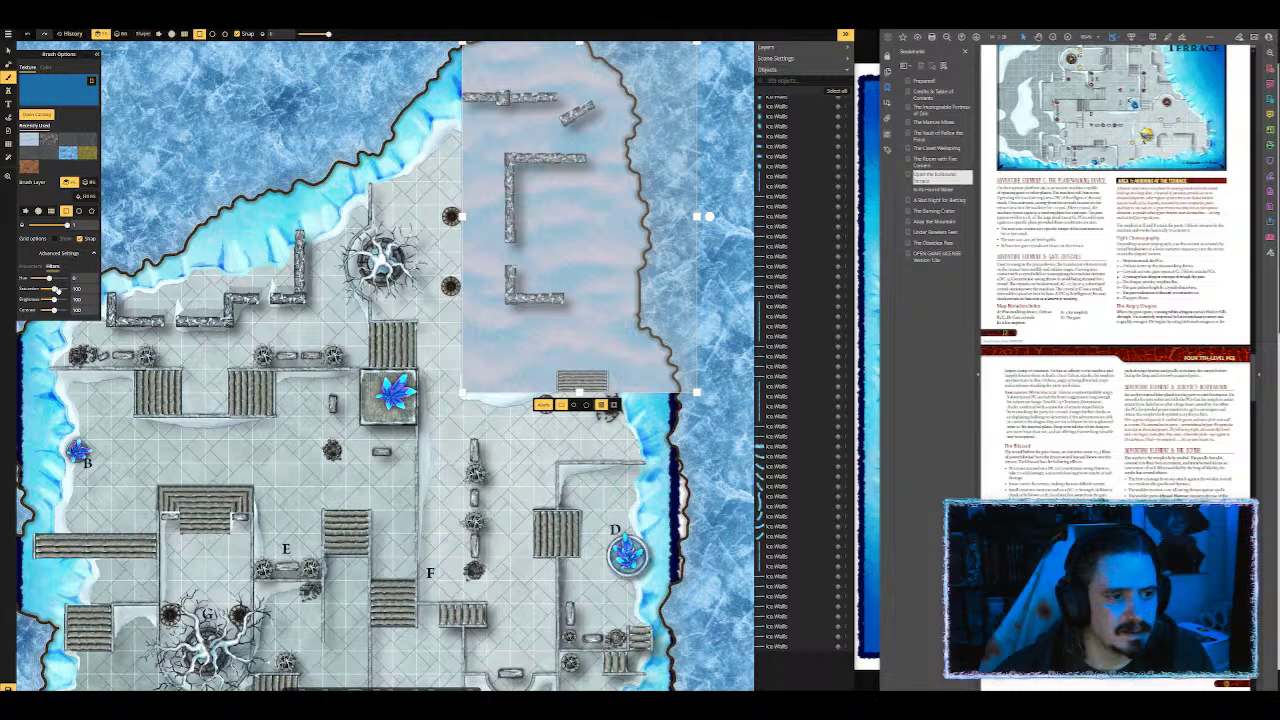
{"action": "mouse_move", "coordinate": [55, 288]}
{"action": "left_mouse_down"}
{"action": "mouse_move", "coordinate": [89, 288]}
{"action": "mouse_move", "coordinate": [40, 288]}
{"action": "mouse_move", "coordinate": [95, 301]}
{"action": "mouse_move", "coordinate": [30, 289]}
{"action": "left_mouse_up"}
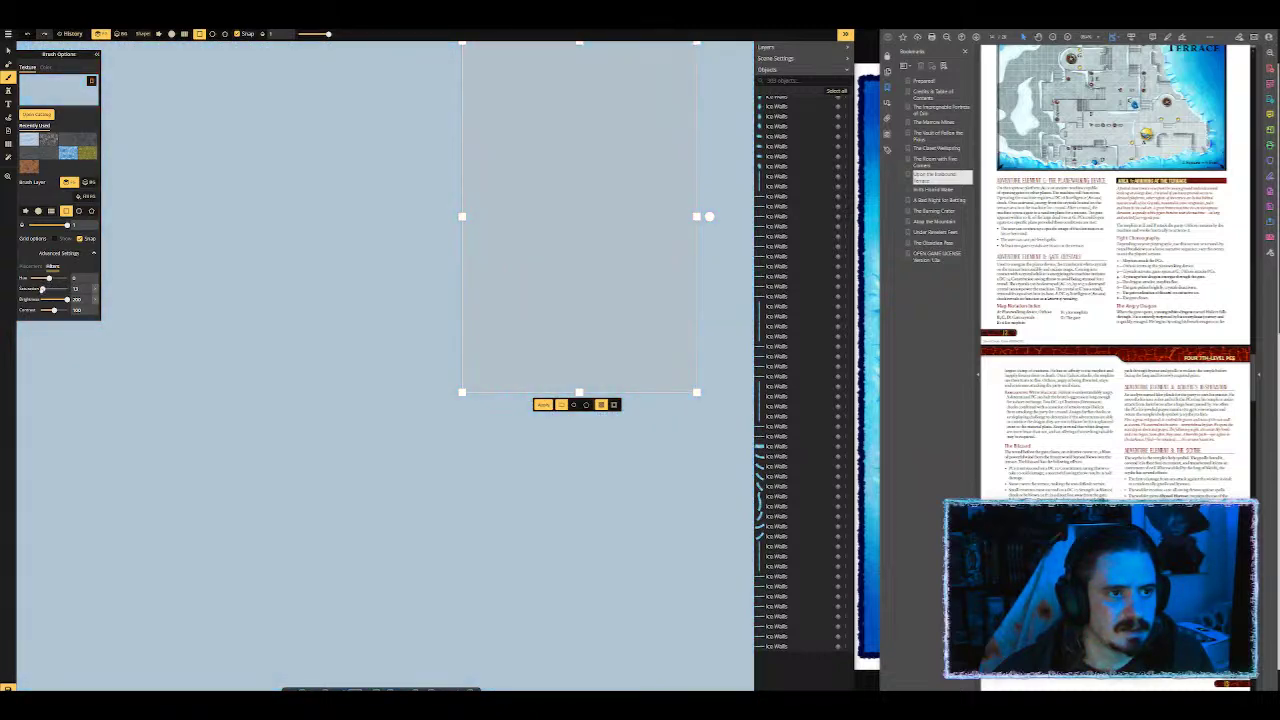
{"action": "left_click_drag", "start_coordinate": [53, 309], "coordinate": [39, 309]}
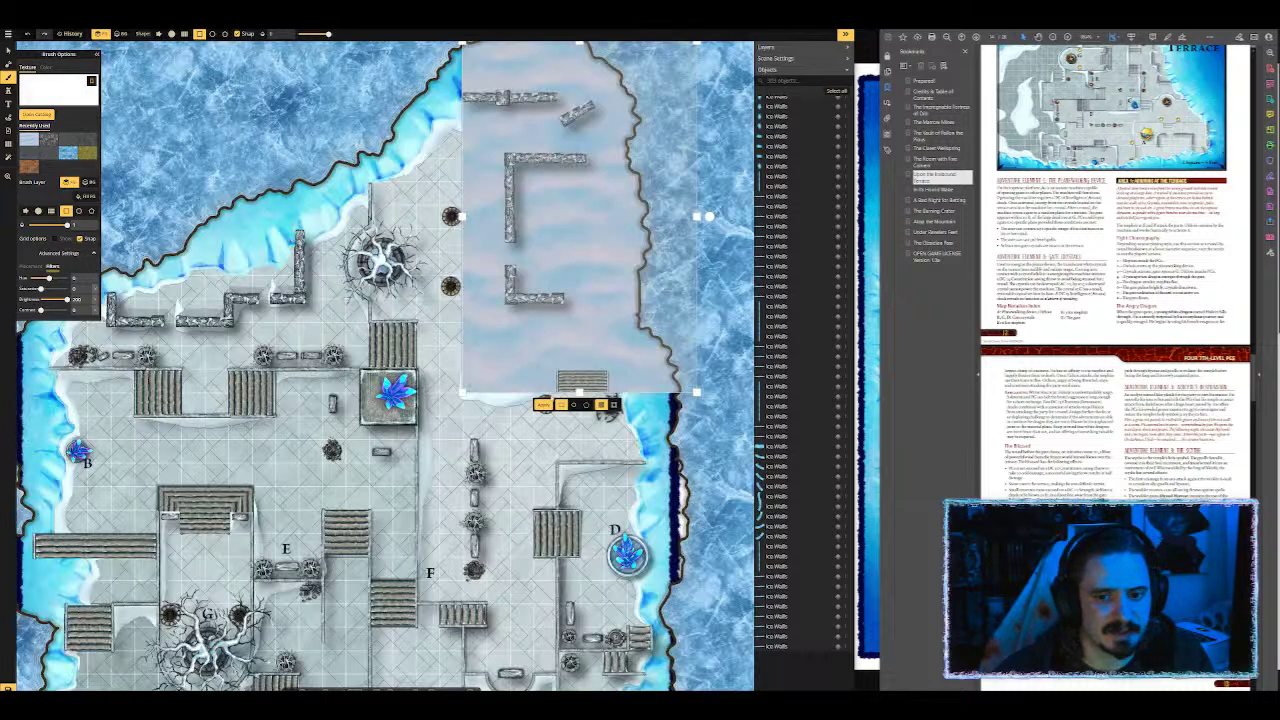
{"action": "left_click", "coordinate": [541, 404]}
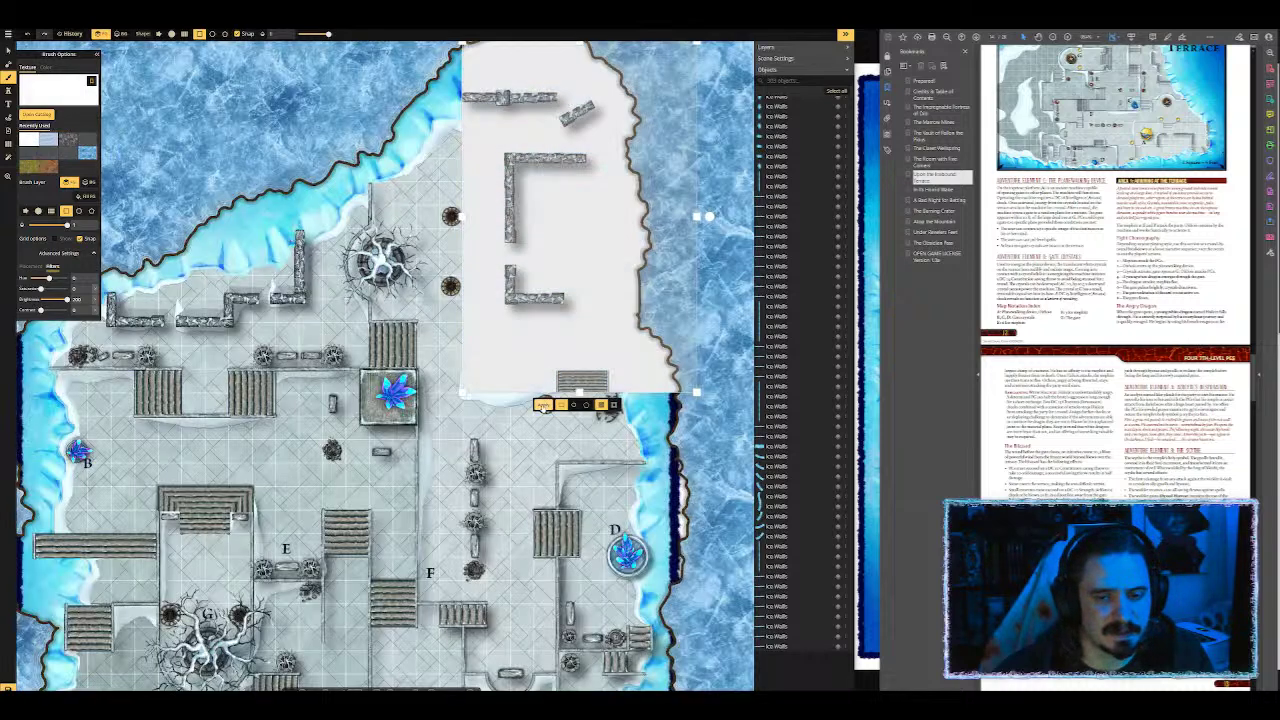
Step: Reselect the recently used grey stone texture, lower the brush opacity, and apply two layers of it over the white northeastern rectangle
{"action": "left_click", "coordinate": [69, 141]}
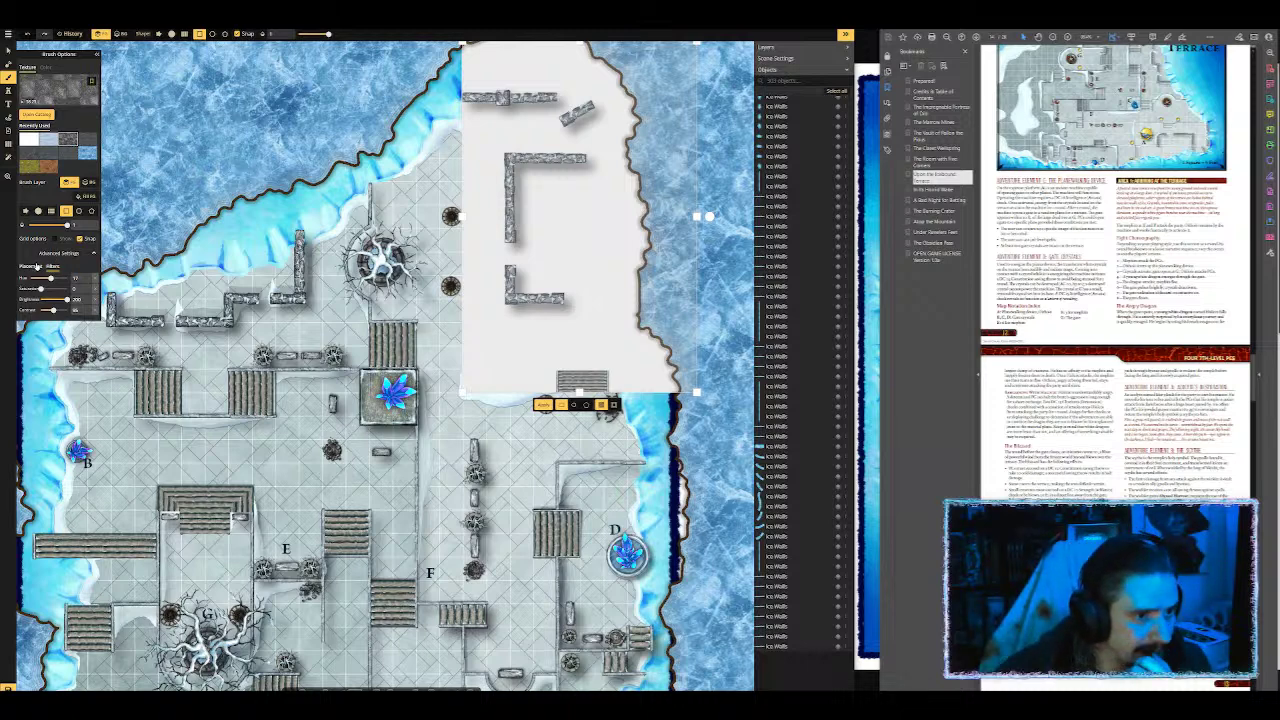
{"action": "left_click", "coordinate": [33, 266]}
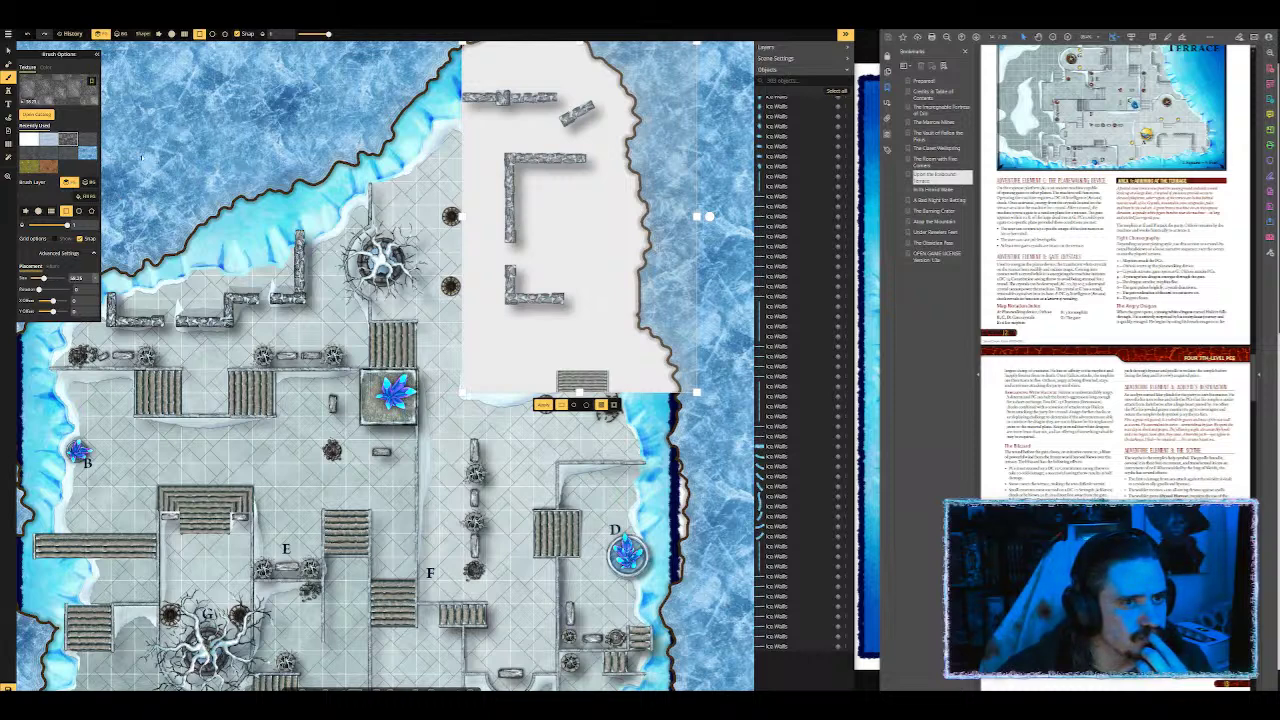
{"action": "left_click_drag", "start_coordinate": [316, 33], "coordinate": [308, 33]}
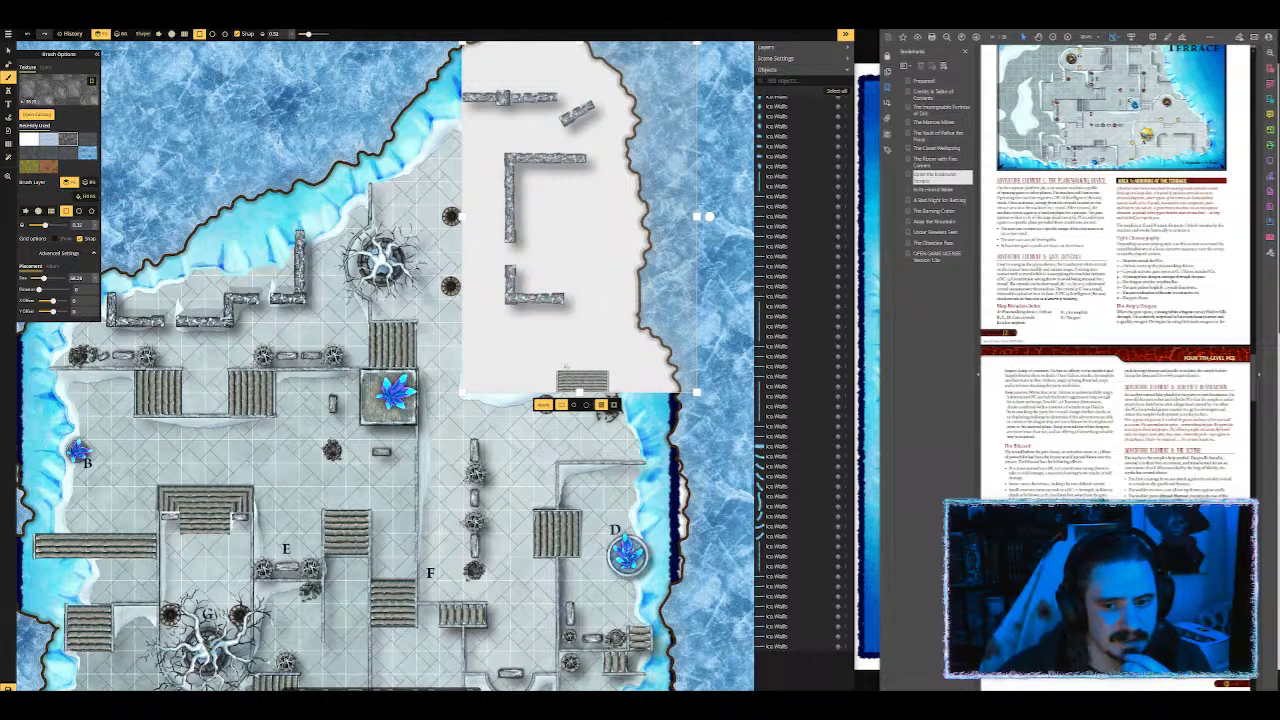
{"action": "left_click", "coordinate": [542, 405]}
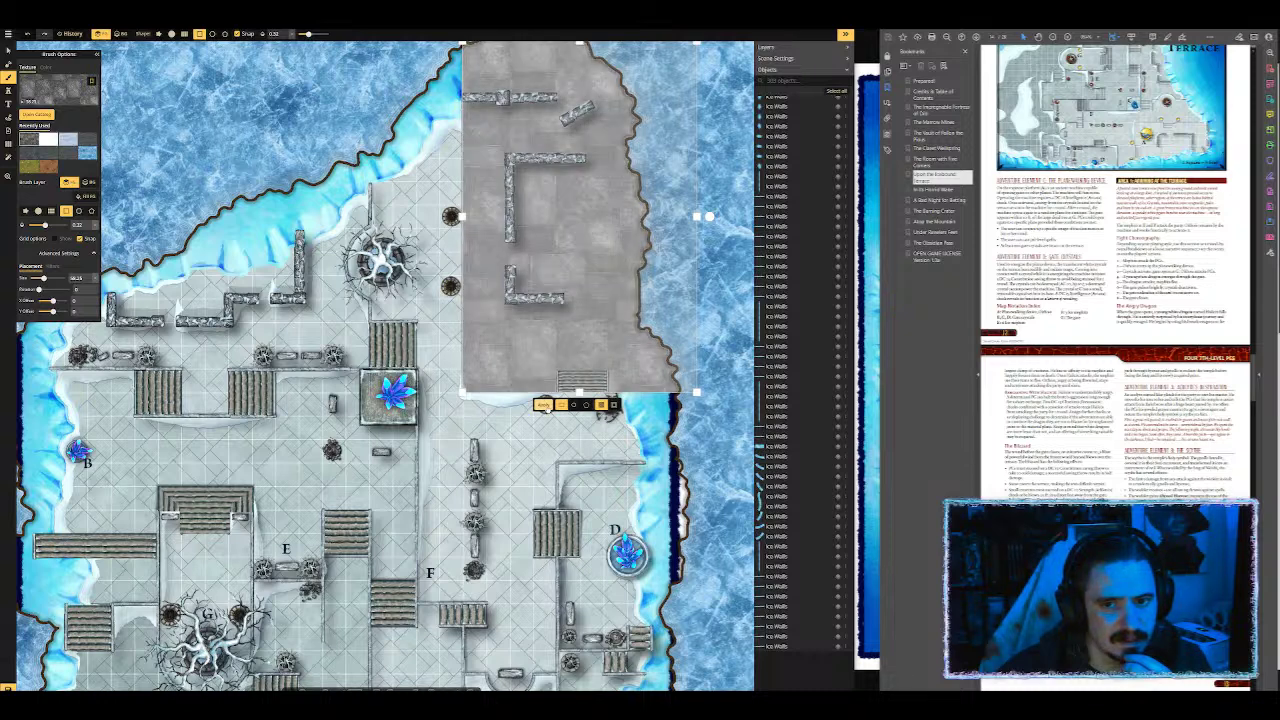
{"action": "left_click", "coordinate": [542, 405]}
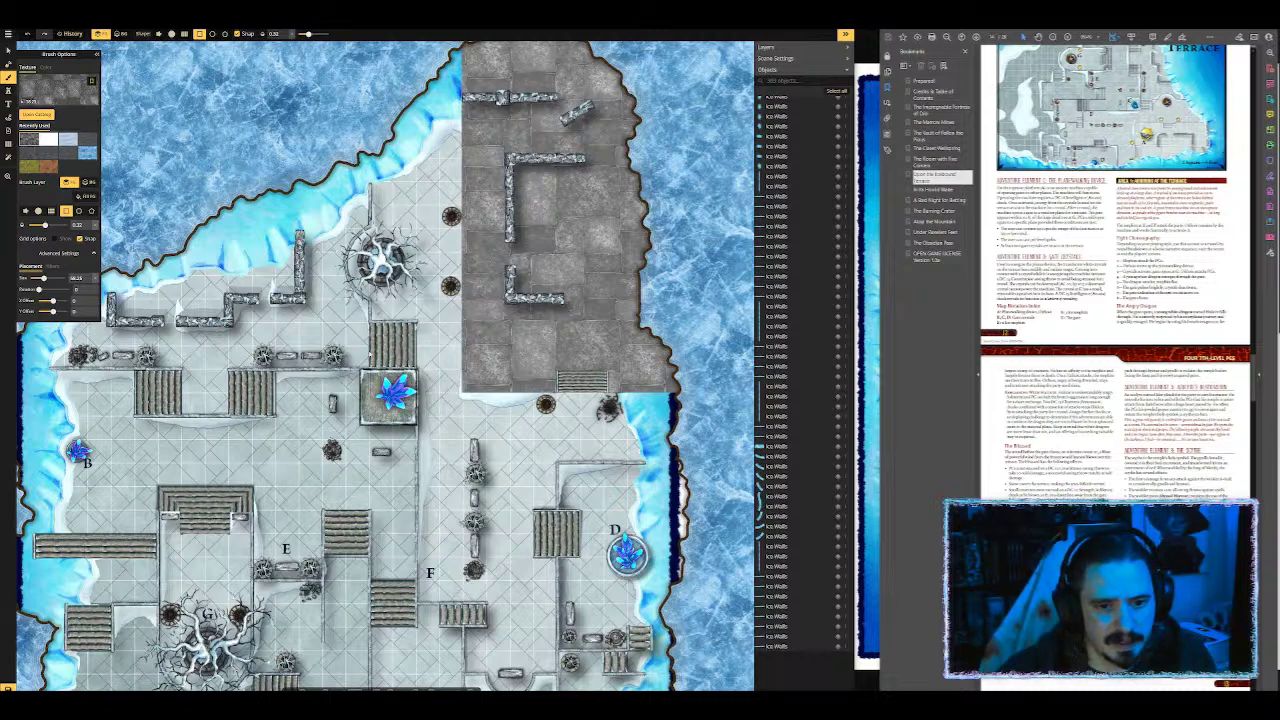
Step: Fill a rectangle directly west of the northeastern stone area with the same stone texture at opacity 1 for comparison
{"action": "mouse_move", "coordinate": [370, 368]}
{"action": "left_mouse_down"}
{"action": "mouse_move", "coordinate": [466, 183]}
{"action": "mouse_move", "coordinate": [457, 91]}
{"action": "mouse_move", "coordinate": [457, 120]}
{"action": "mouse_move", "coordinate": [463, 110]}
{"action": "left_mouse_up"}
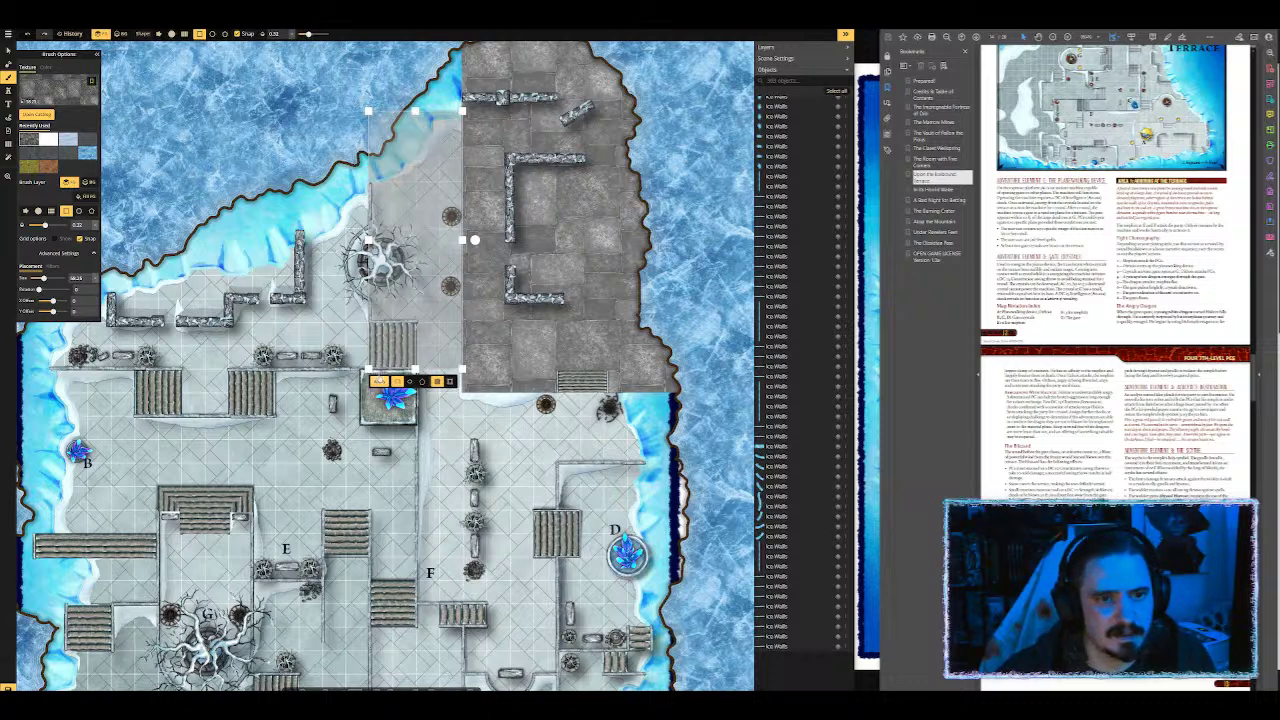
{"action": "left_click_drag", "start_coordinate": [309, 34], "coordinate": [332, 34]}
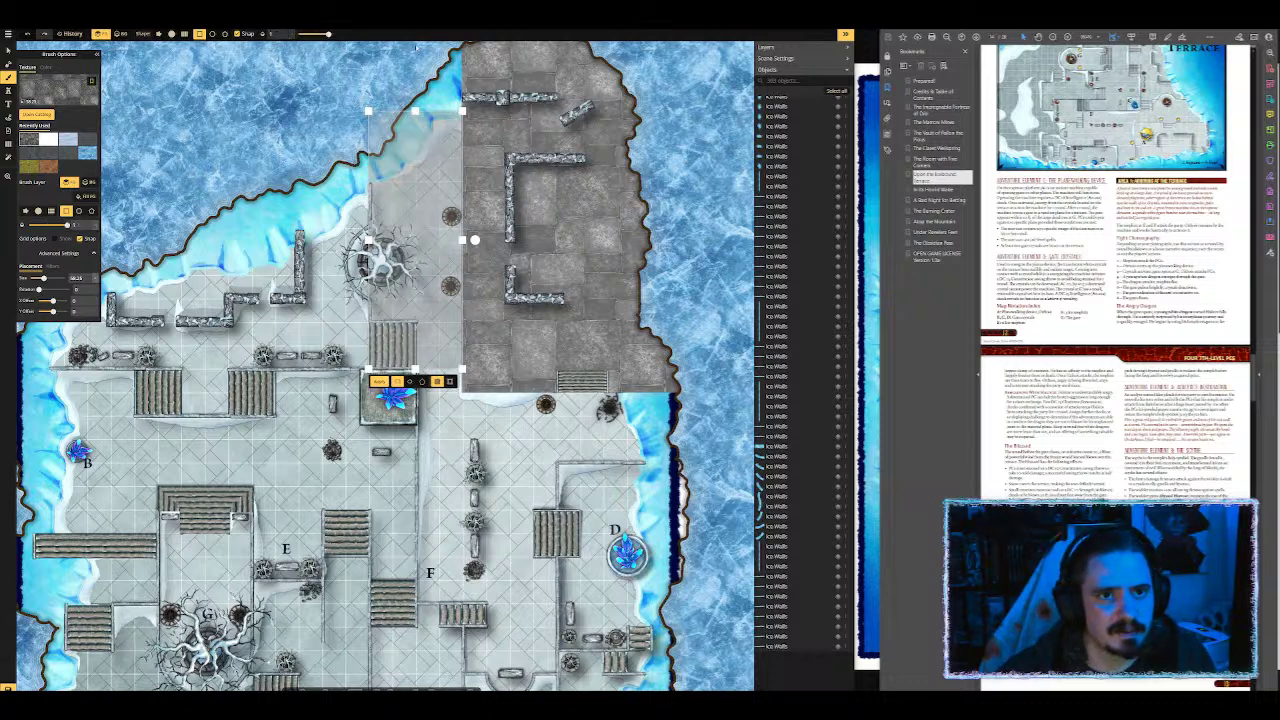
{"action": "left_click", "coordinate": [380, 381]}
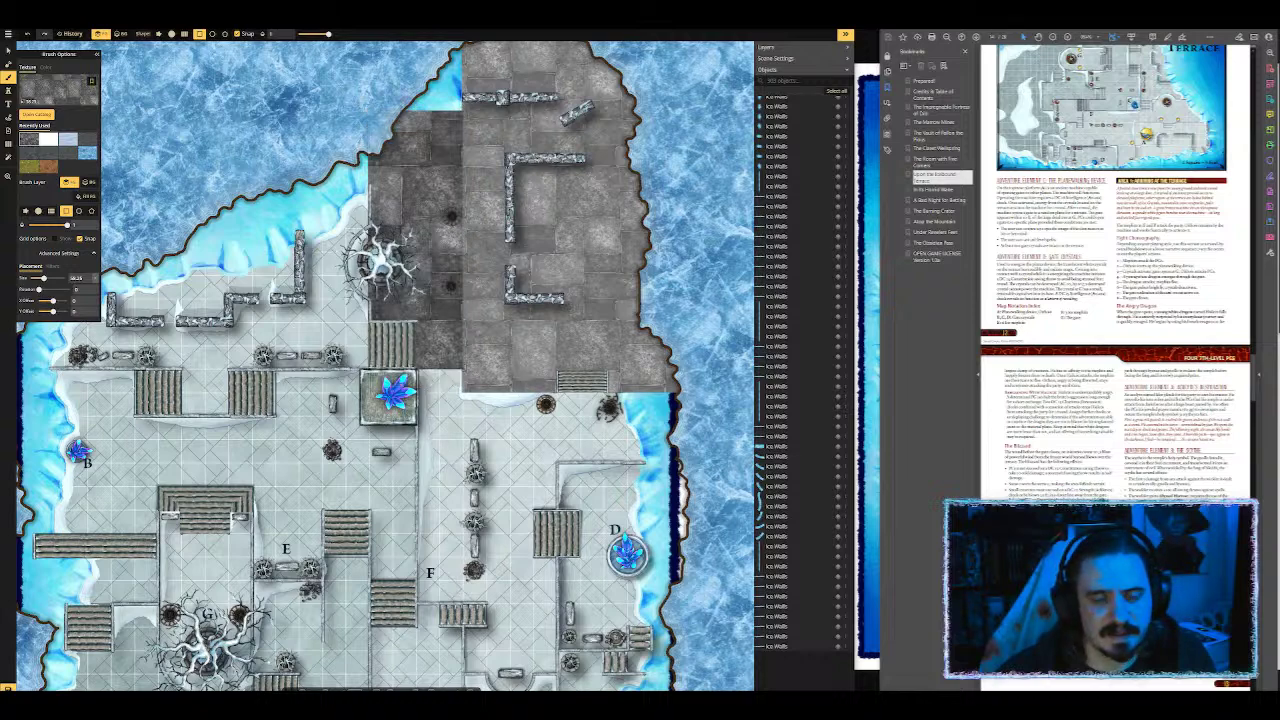
Step: Fill a rectangle across the terrace's southern end with the grey stone texture, extending it to the map's southern border
{"action": "left_click_drag", "start_coordinate": [446, 444], "coordinate": [470, 98]}
{"action": "scroll", "coordinate": [550, 495], "scroll_direction": "down", "scroll_amount": 5}
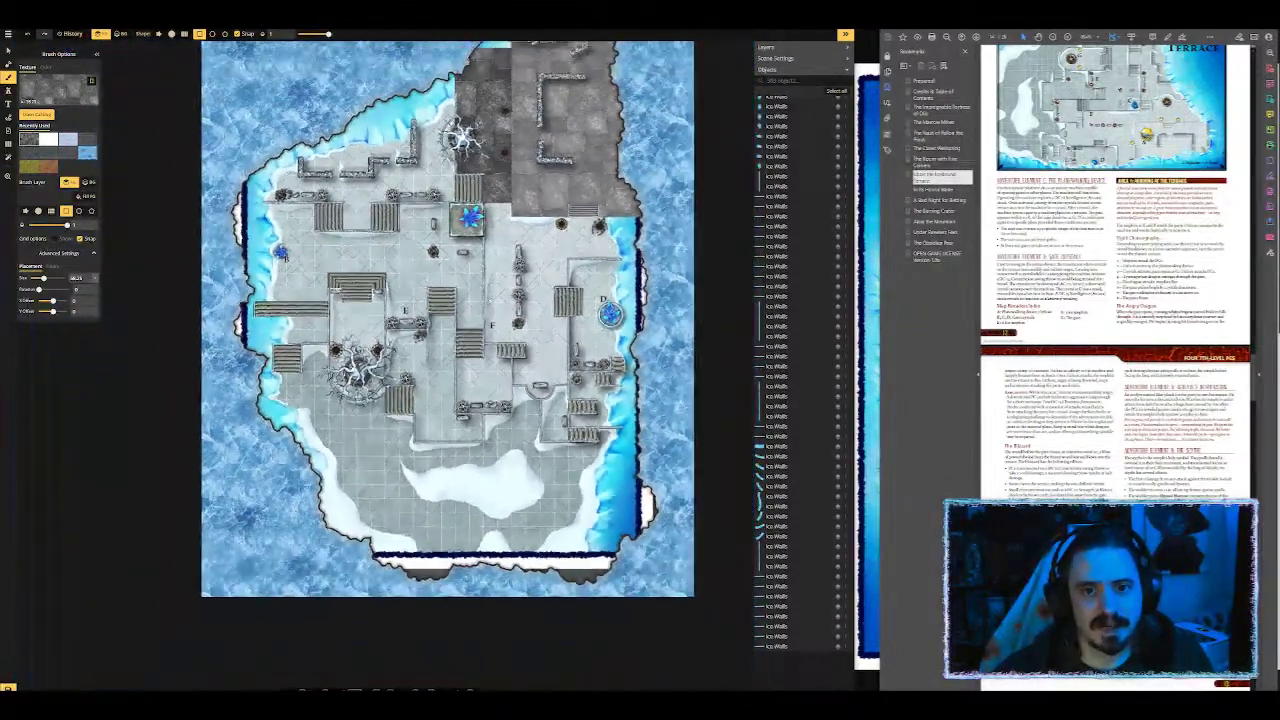
{"action": "scroll", "coordinate": [491, 299], "scroll_direction": "down", "scroll_amount": 1}
{"action": "left_click_drag", "start_coordinate": [491, 299], "coordinate": [528, 209]}
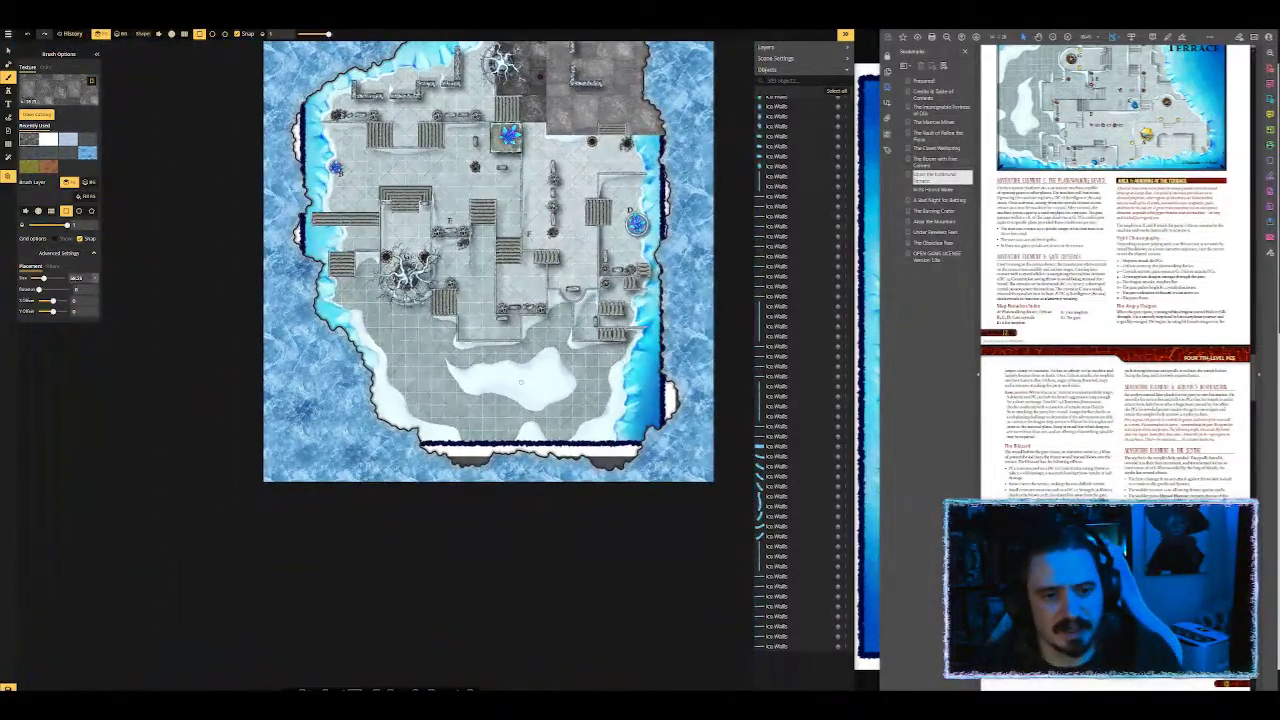
{"action": "scroll", "coordinate": [488, 264], "scroll_direction": "up", "scroll_amount": 2}
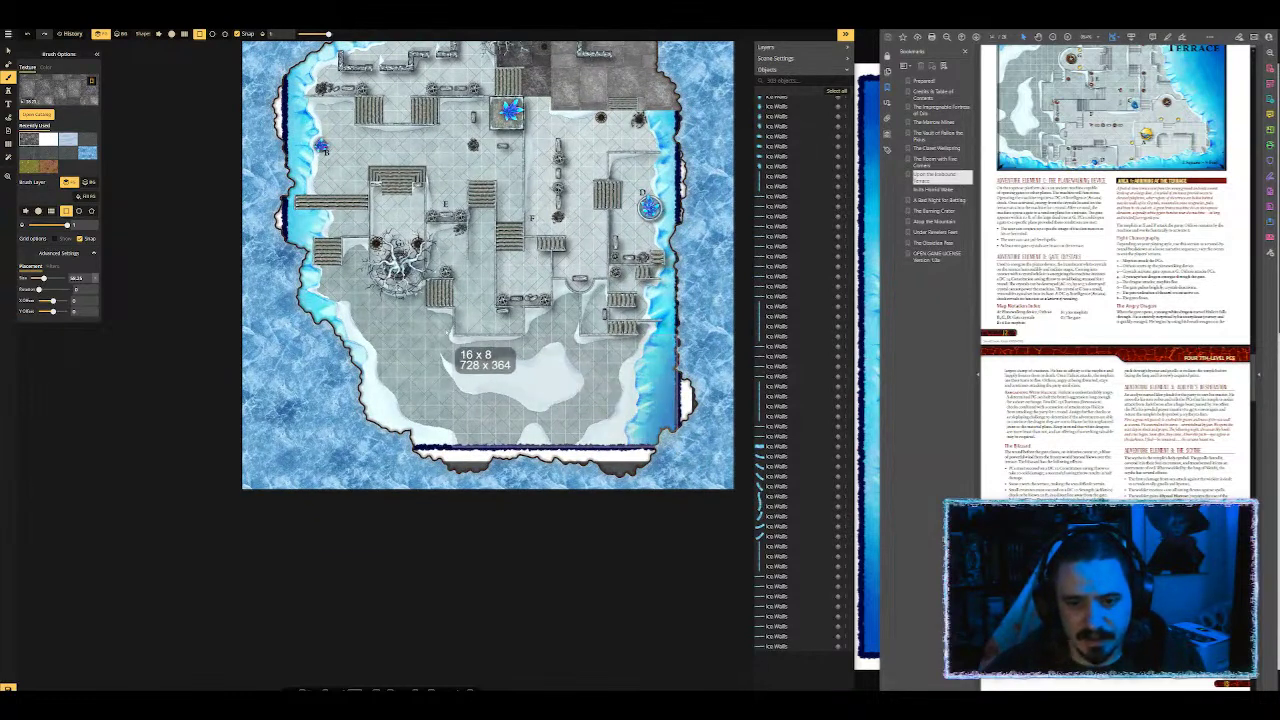
{"action": "left_click_drag", "start_coordinate": [315, 337], "coordinate": [312, 335]}
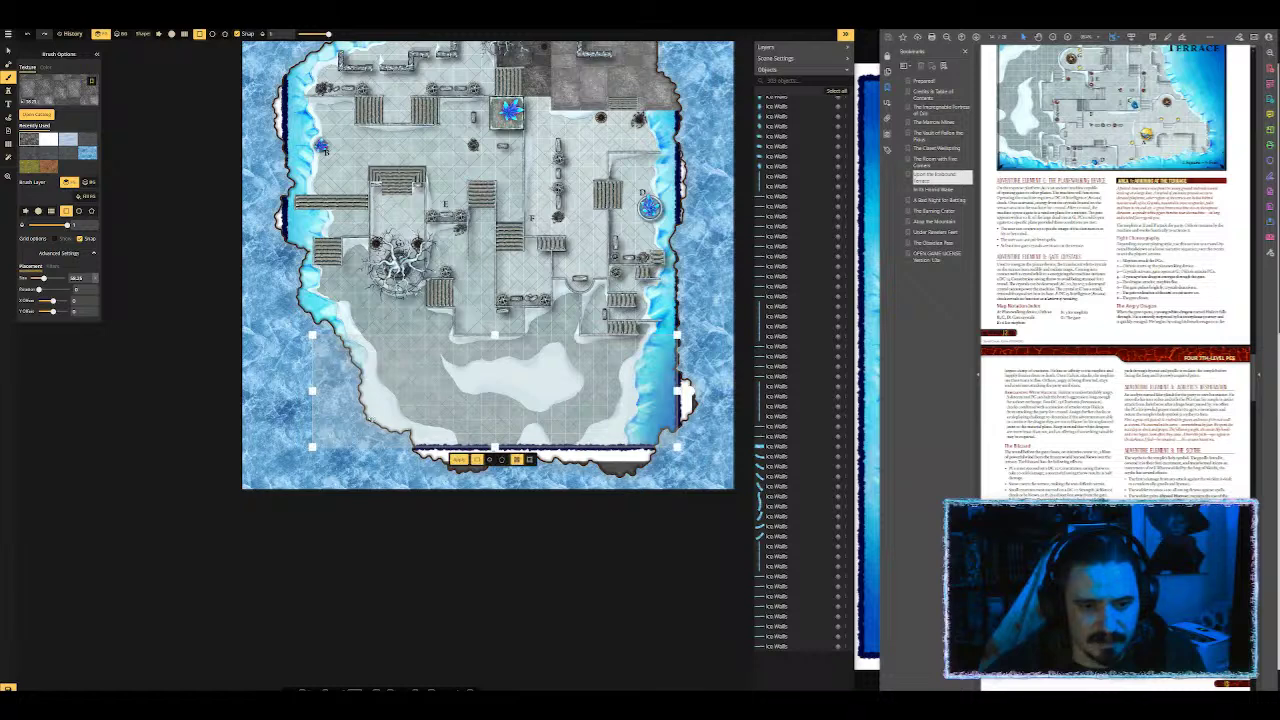
{"action": "left_click", "coordinate": [459, 461]}
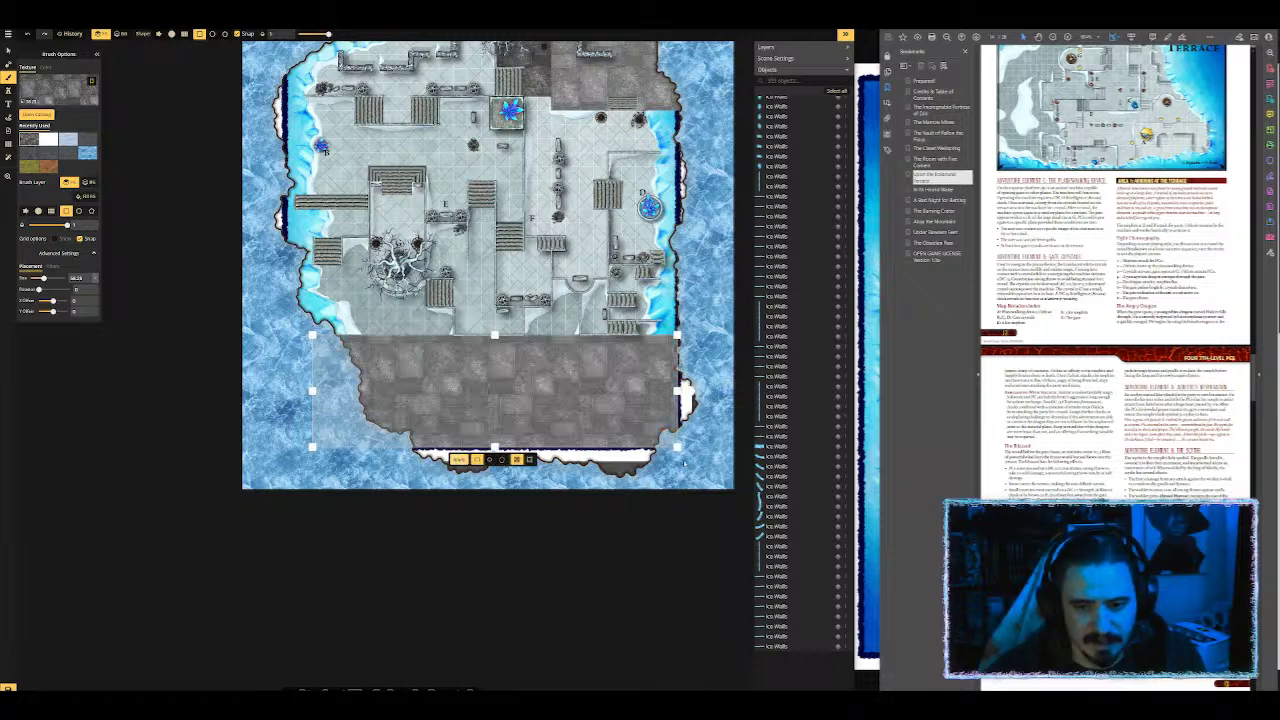
{"action": "left_click_drag", "start_coordinate": [677, 447], "coordinate": [678, 490]}
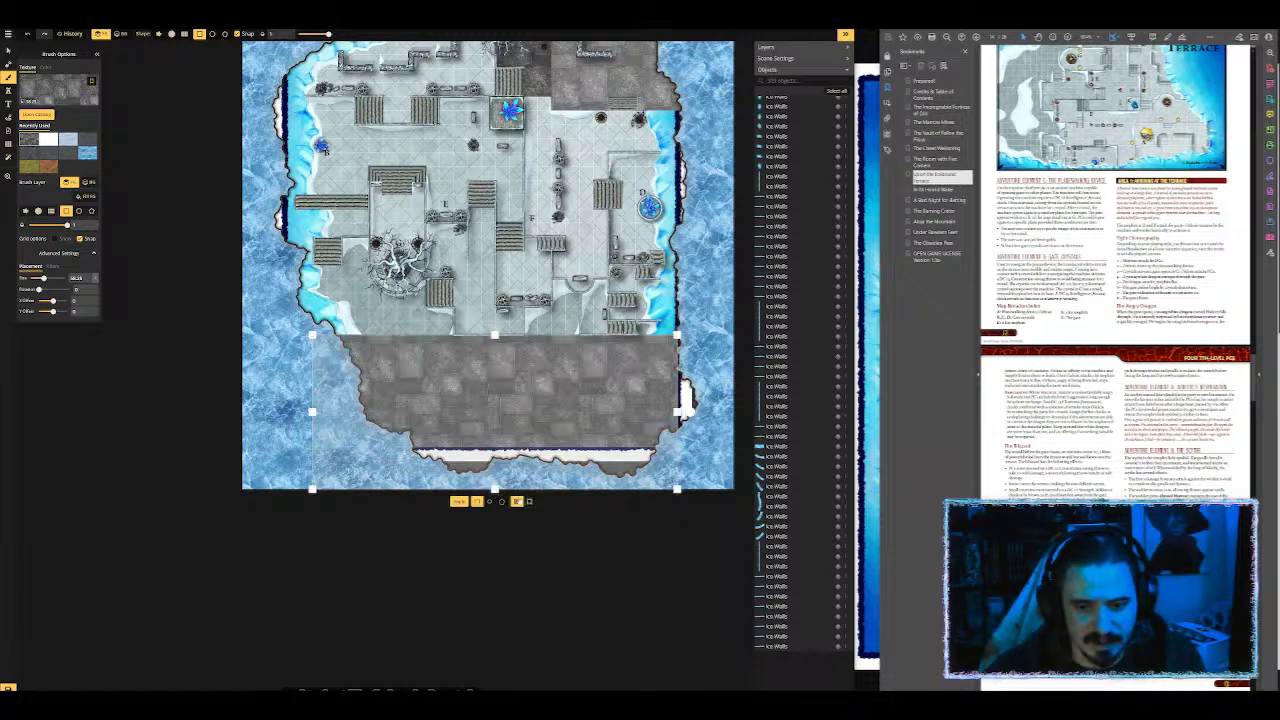
{"action": "left_click", "coordinate": [459, 501]}
Step: Fill two adjoining stone rectangles along the southwestern edge, covering the floor and ice around the stairs west of G
{"action": "scroll", "coordinate": [425, 330], "scroll_direction": "up", "scroll_amount": 3}
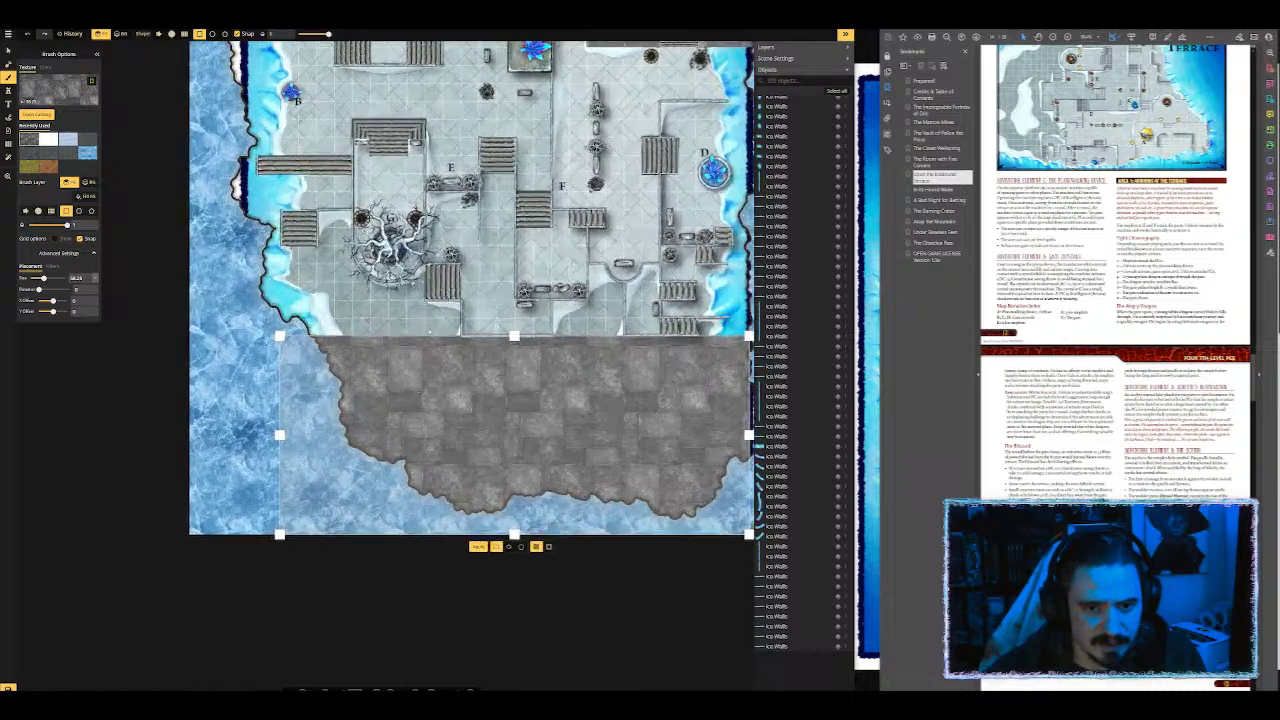
{"action": "left_click_drag", "start_coordinate": [265, 198], "coordinate": [345, 338]}
{"action": "left_click", "coordinate": [268, 350]}
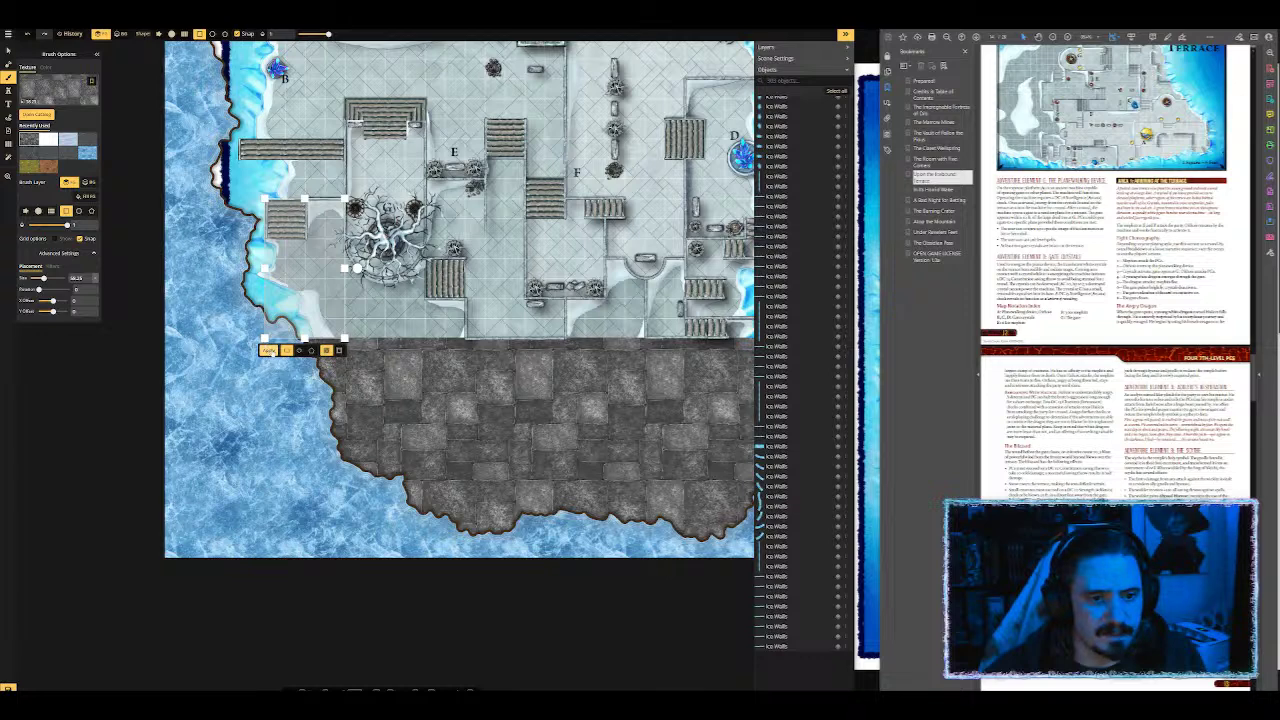
{"action": "left_click_drag", "start_coordinate": [265, 198], "coordinate": [279, 337]}
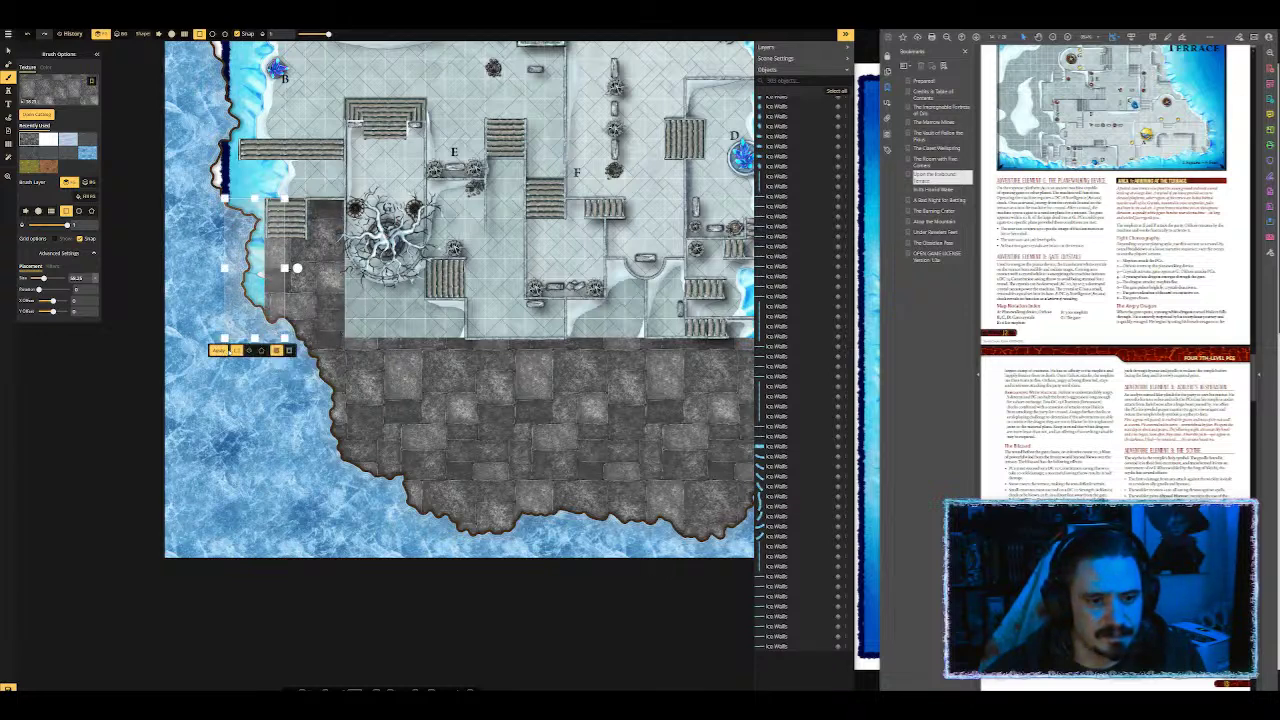
{"action": "left_click", "coordinate": [221, 350]}
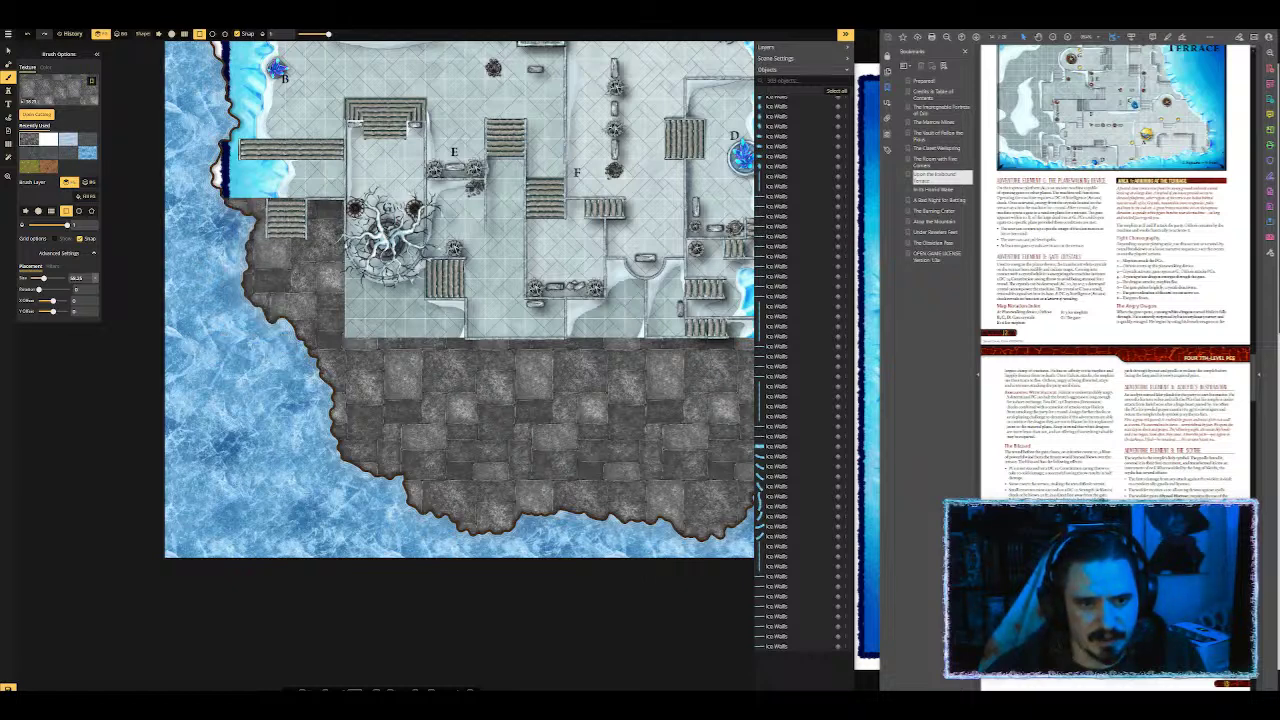
Step: Fill the floor beneath the cracked tree at G and the small patch south of the neighbouring stairs with stone
{"action": "left_click_drag", "start_coordinate": [342, 236], "coordinate": [425, 340]}
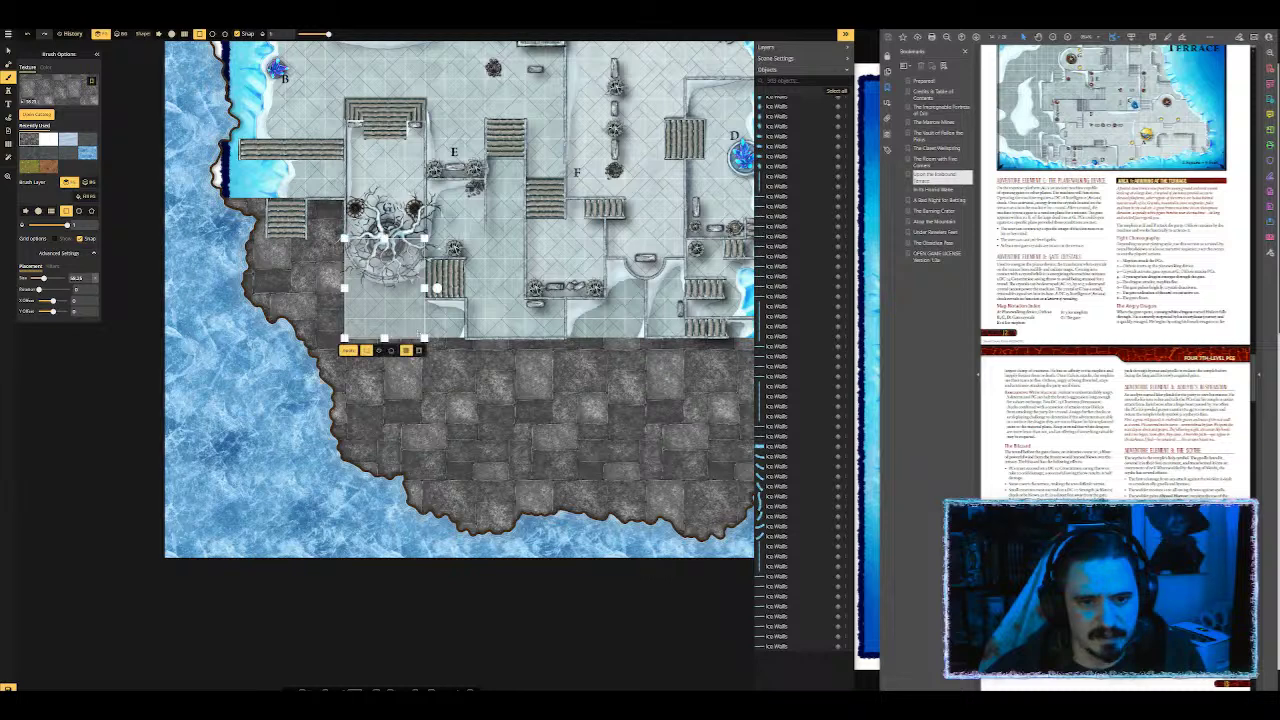
{"action": "left_click", "coordinate": [349, 351]}
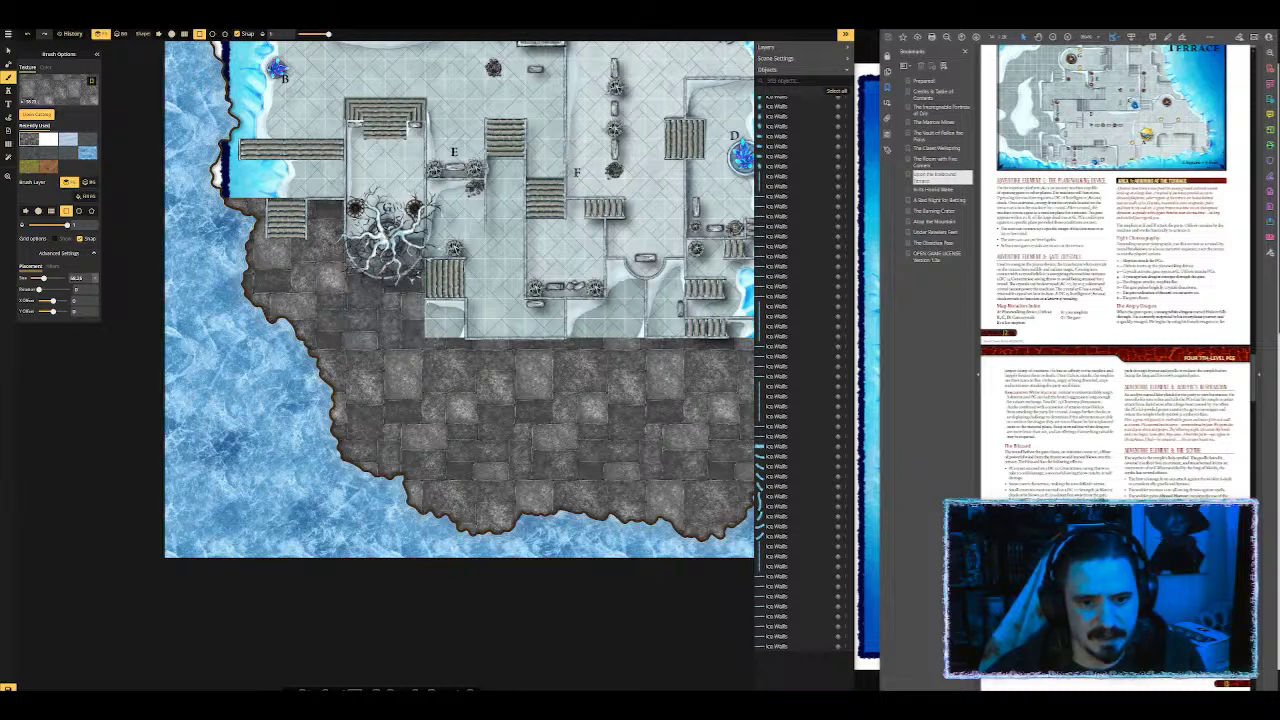
{"action": "left_click_drag", "start_coordinate": [422, 298], "coordinate": [466, 340]}
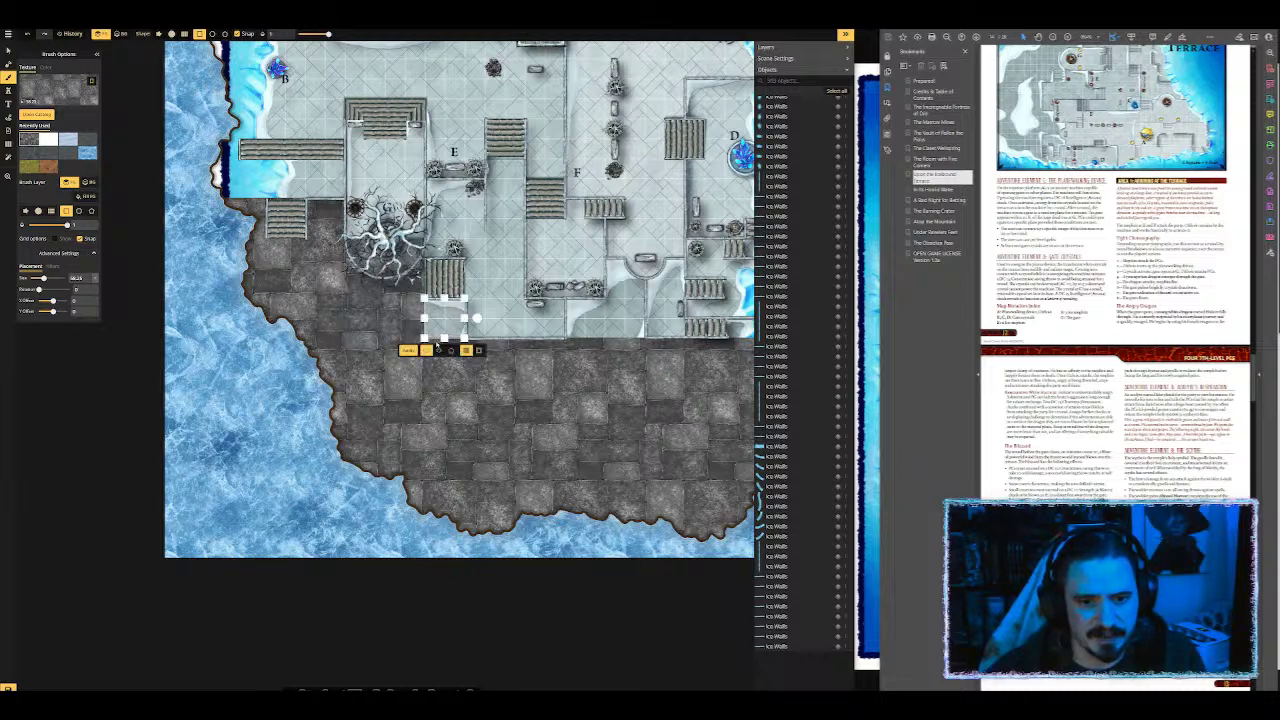
{"action": "left_click", "coordinate": [408, 351]}
Step: Fill the recessed floor between the southern building outlines, west of the semicircular ledge, with two stone rectangles
{"action": "left_click_drag", "start_coordinate": [642, 384], "coordinate": [531, 357]}
{"action": "left_click_drag", "start_coordinate": [452, 268], "coordinate": [536, 312]}
{"action": "left_click", "coordinate": [508, 286]}
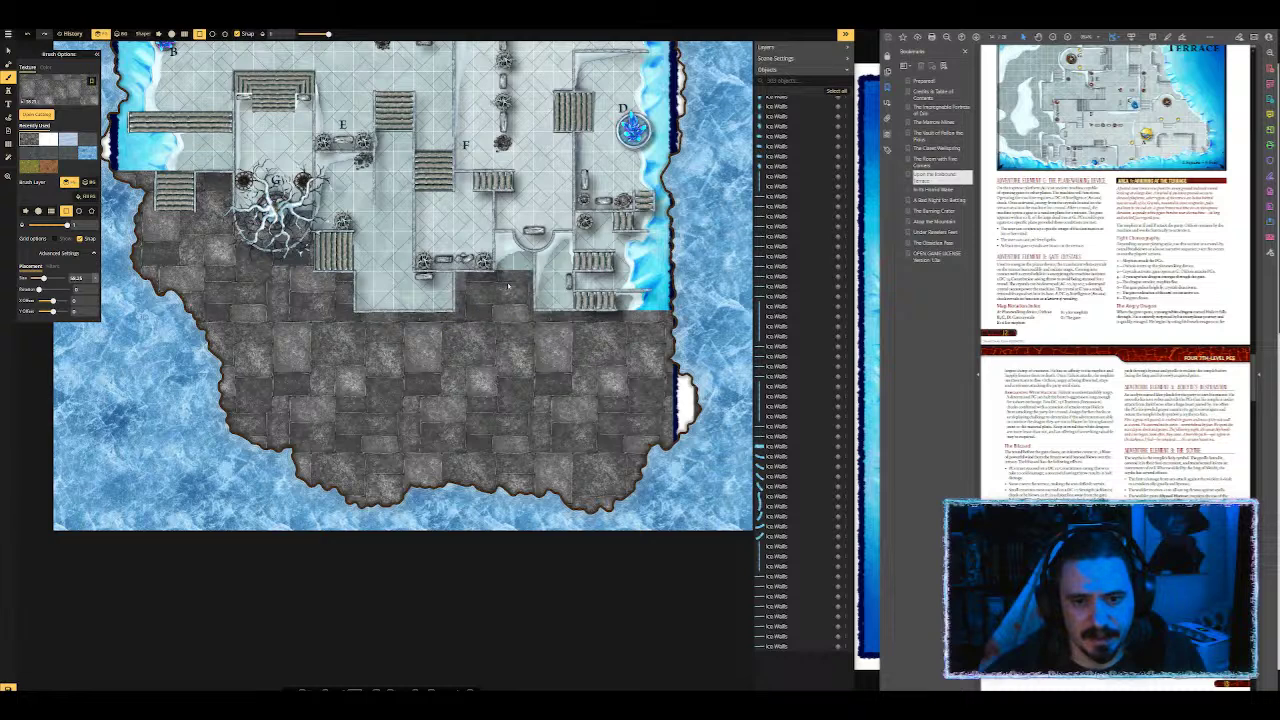
{"action": "left_click_drag", "start_coordinate": [492, 228], "coordinate": [536, 272]}
{"action": "key", "text": "Return"}
Step: Cover the ice and floor around the southeastern staircases with stone in successive snapped rectangles
{"action": "scroll", "coordinate": [560, 320], "scroll_direction": "up", "scroll_amount": 2}
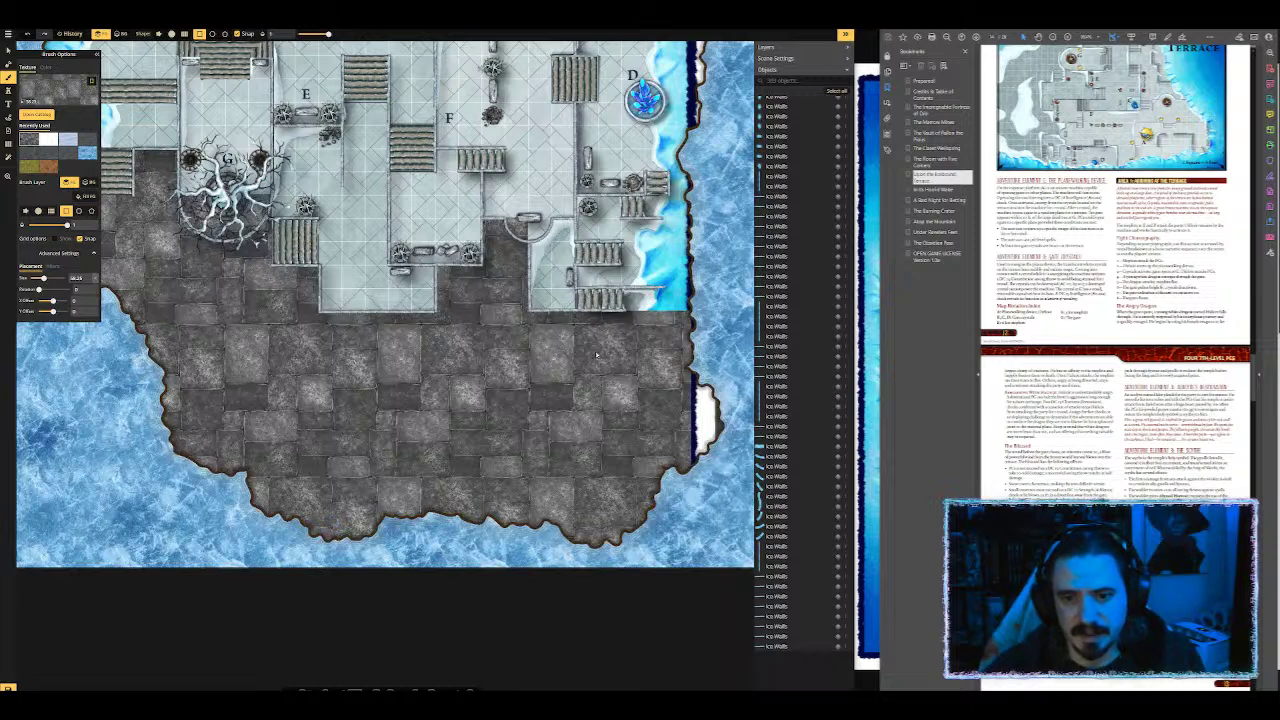
{"action": "left_click_drag", "start_coordinate": [620, 288], "coordinate": [690, 313]}
{"action": "left_click", "coordinate": [625, 325]}
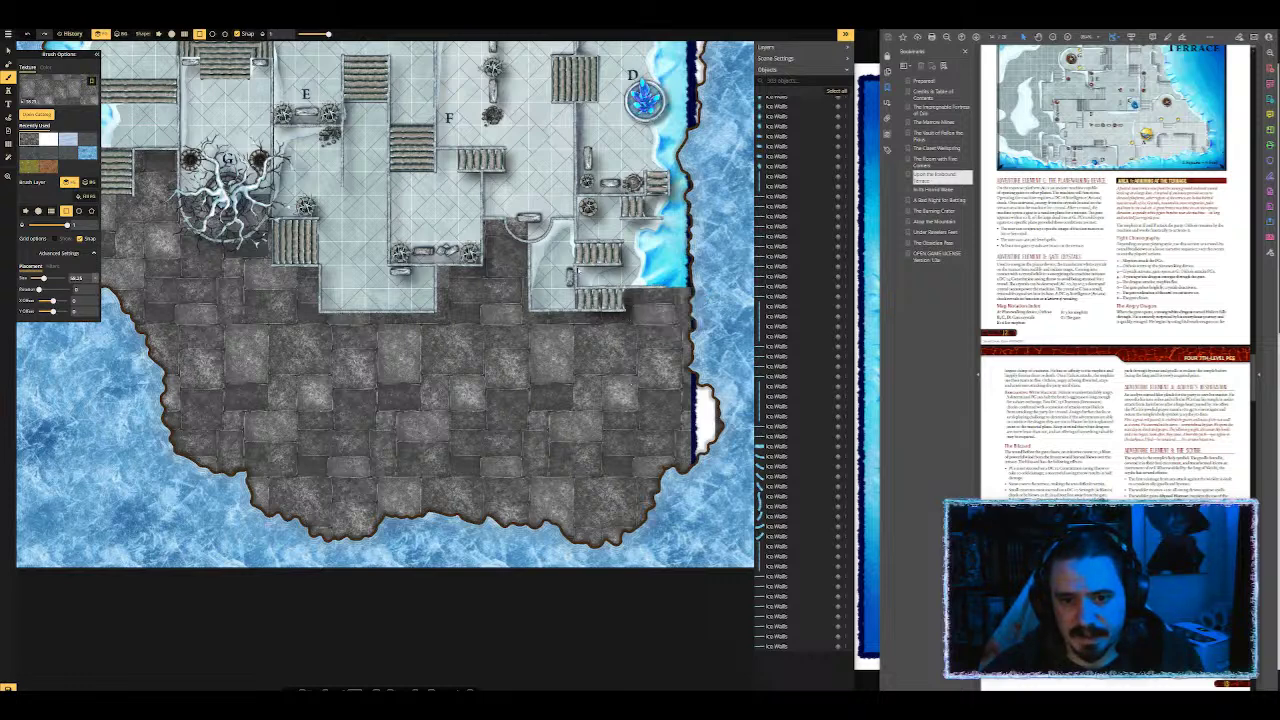
{"action": "left_click_drag", "start_coordinate": [577, 271], "coordinate": [690, 290]}
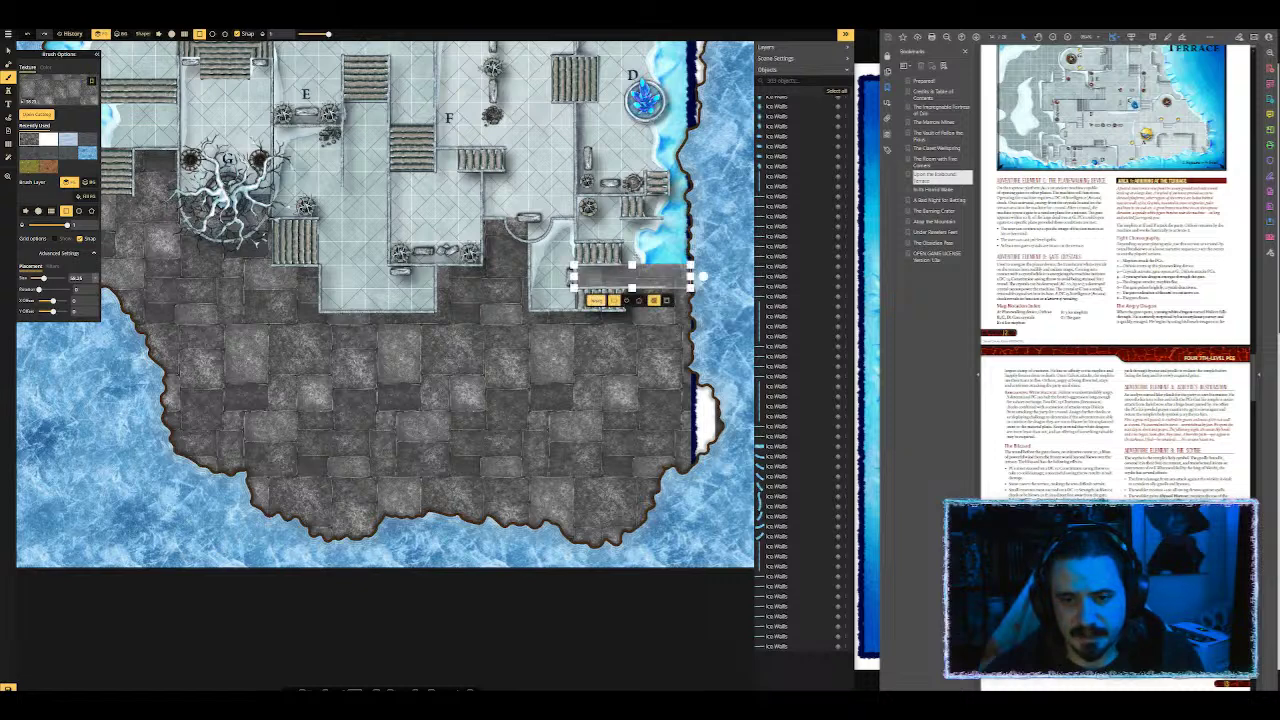
{"action": "left_click_drag", "start_coordinate": [622, 219], "coordinate": [690, 266]}
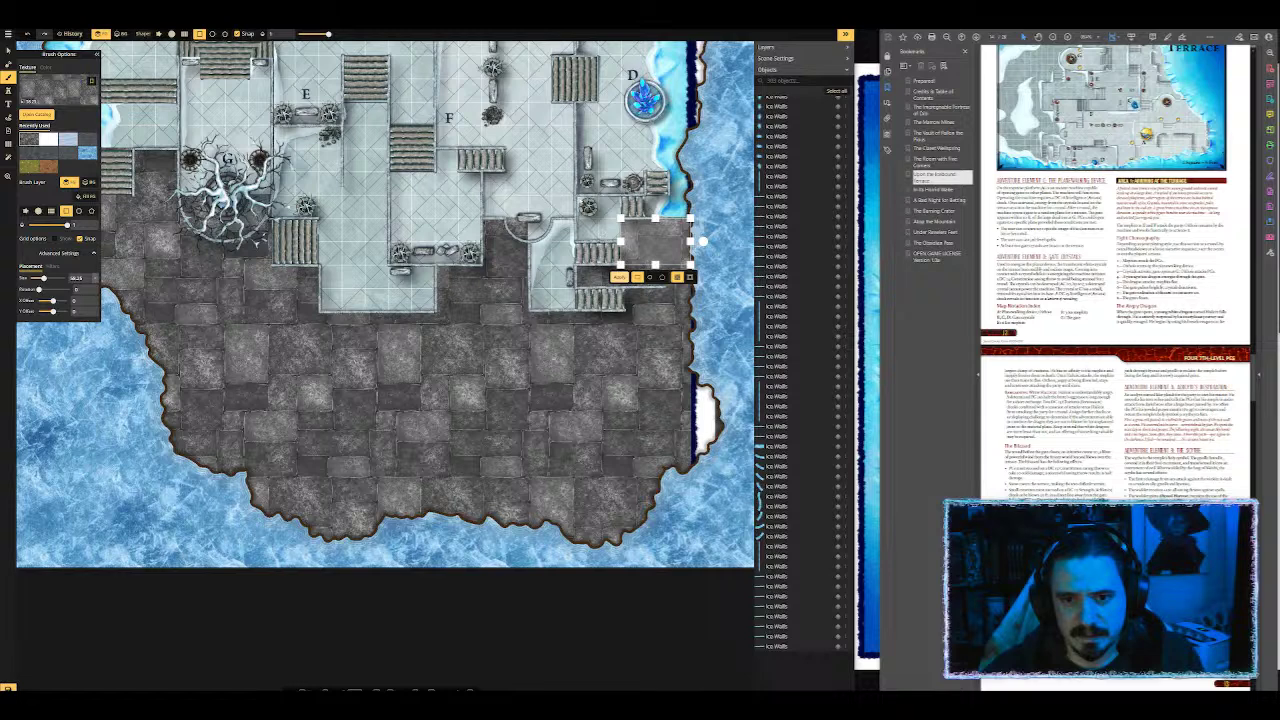
{"action": "left_click_drag", "start_coordinate": [575, 194], "coordinate": [622, 241]}
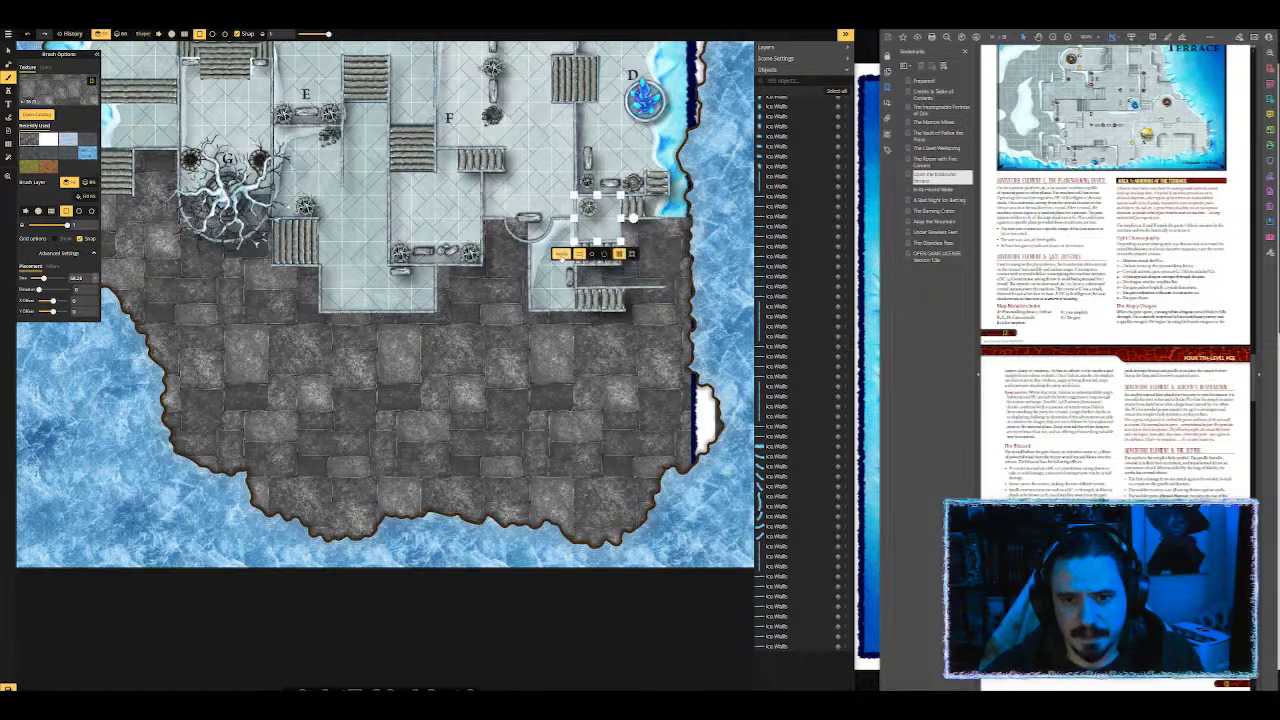
{"action": "key", "text": "Return"}
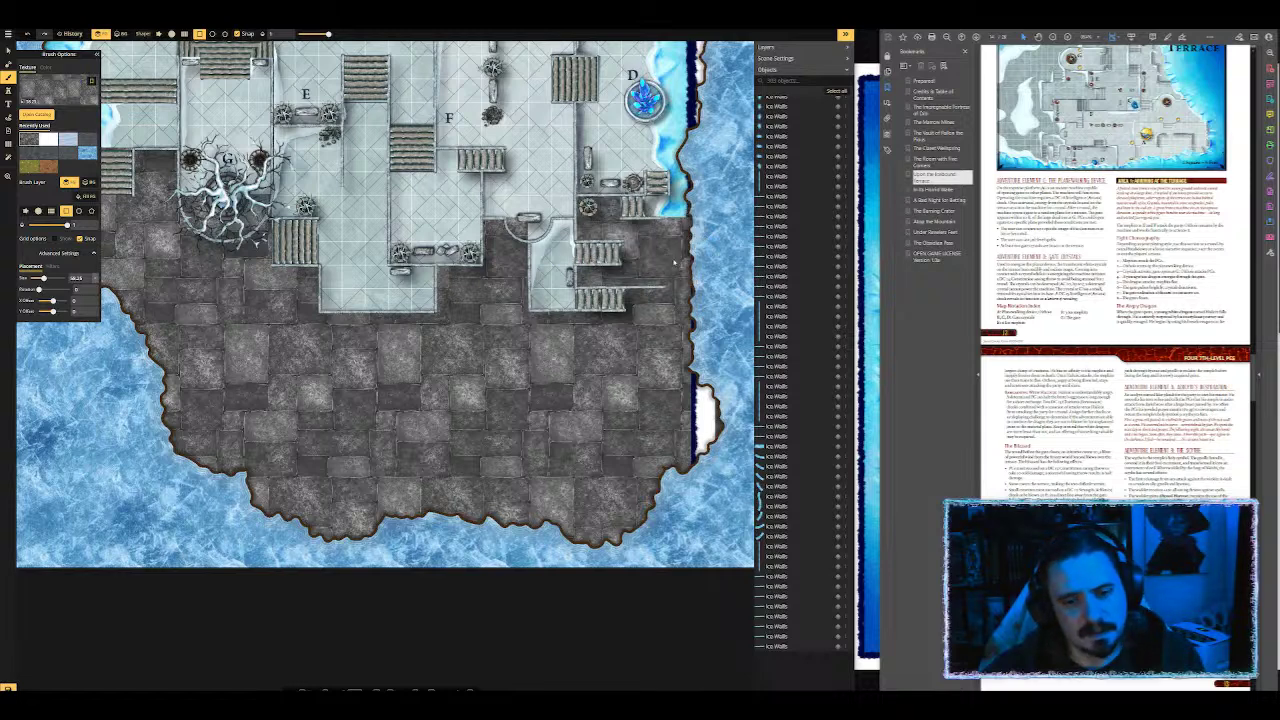
Step: Fill the eastern area around D with stone out past the cliff edge, including the remaining ice patch to its south
{"action": "scroll", "coordinate": [340, 310], "scroll_direction": "down", "scroll_amount": 2}
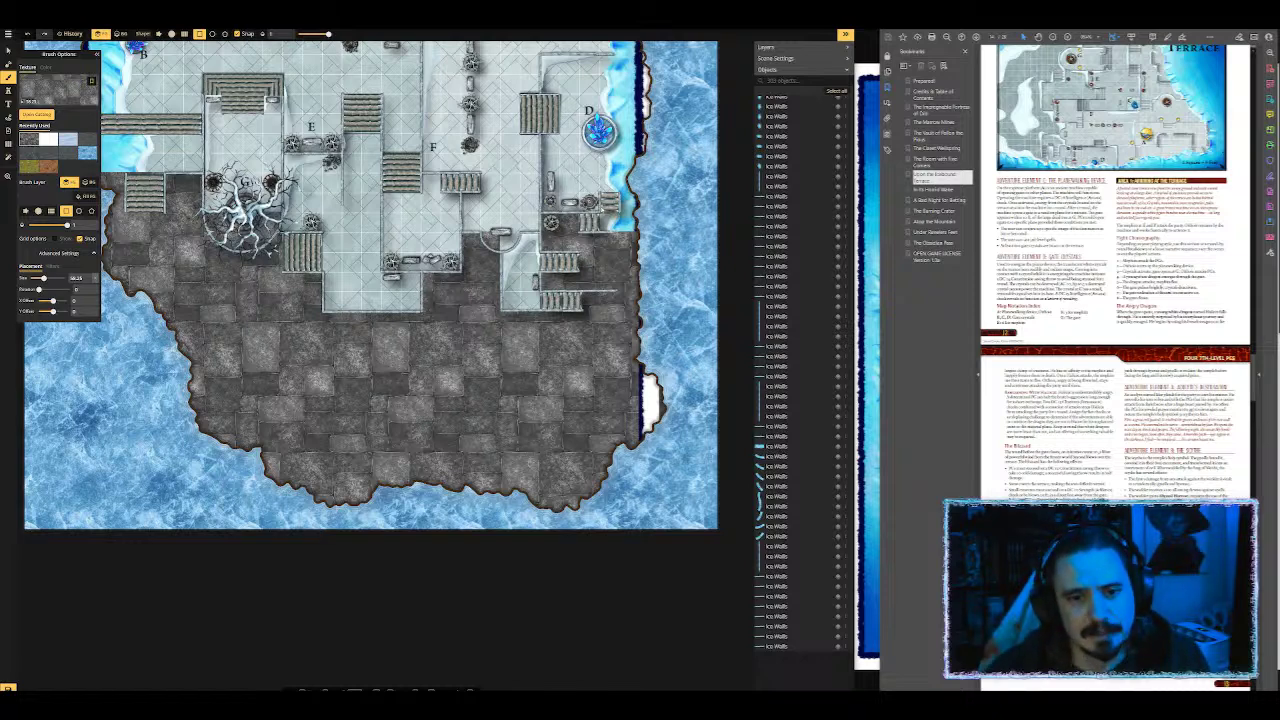
{"action": "scroll", "coordinate": [370, 300], "scroll_direction": "down", "scroll_amount": 2}
{"action": "scroll", "coordinate": [370, 300], "scroll_direction": "up", "scroll_amount": 3}
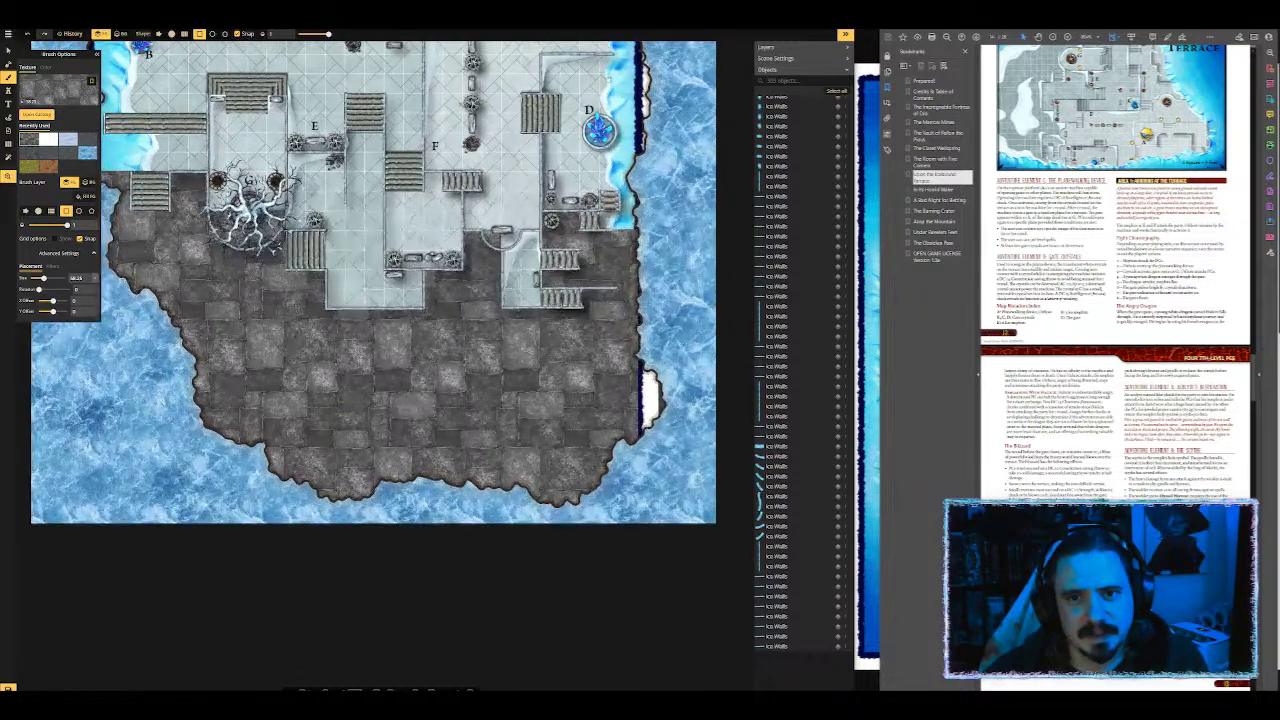
{"action": "scroll", "coordinate": [385, 350], "scroll_direction": "down", "scroll_amount": 2}
{"action": "scroll", "coordinate": [385, 350], "scroll_direction": "up", "scroll_amount": 2}
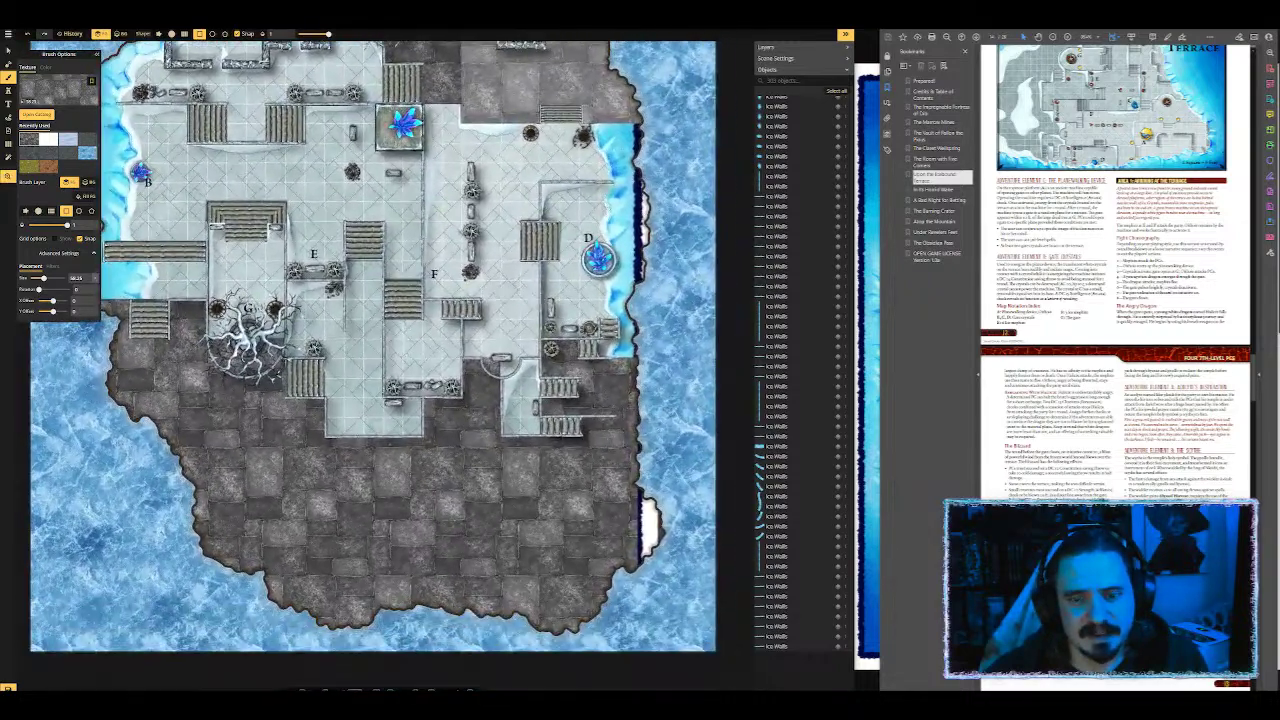
{"action": "left_click_drag", "start_coordinate": [550, 198], "coordinate": [637, 338]}
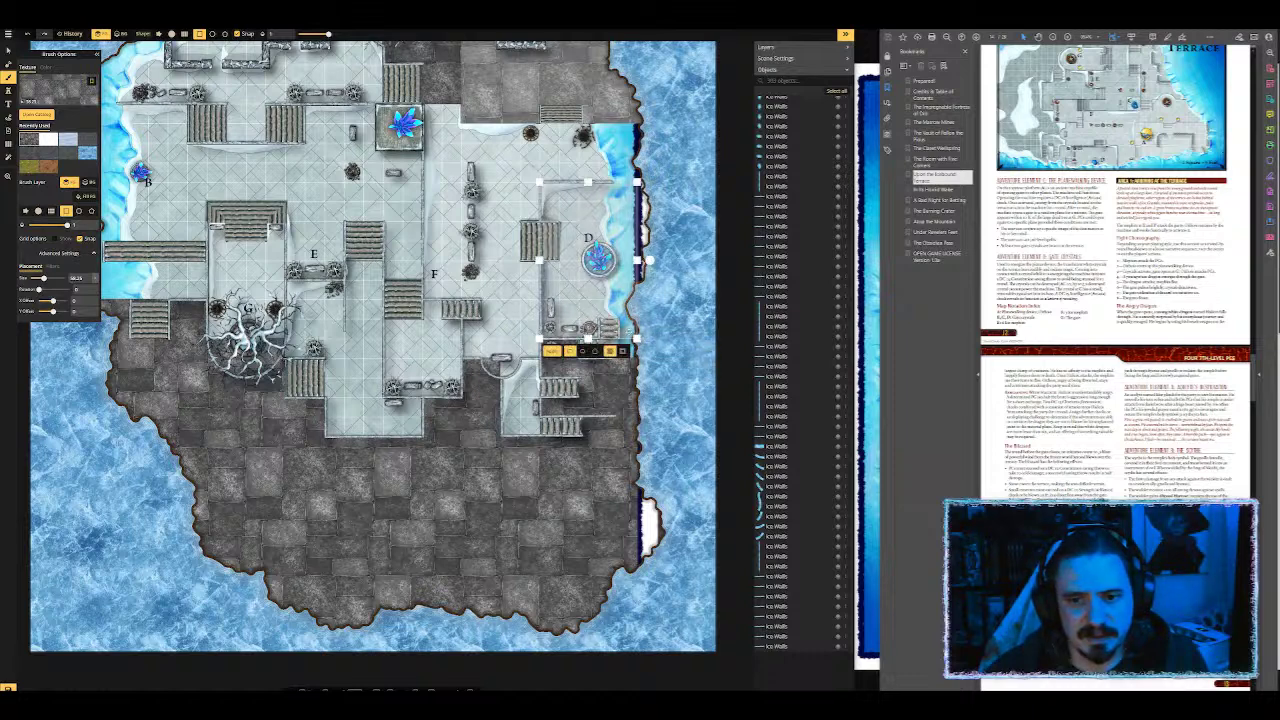
{"action": "left_click_drag", "start_coordinate": [650, 260], "coordinate": [669, 262]}
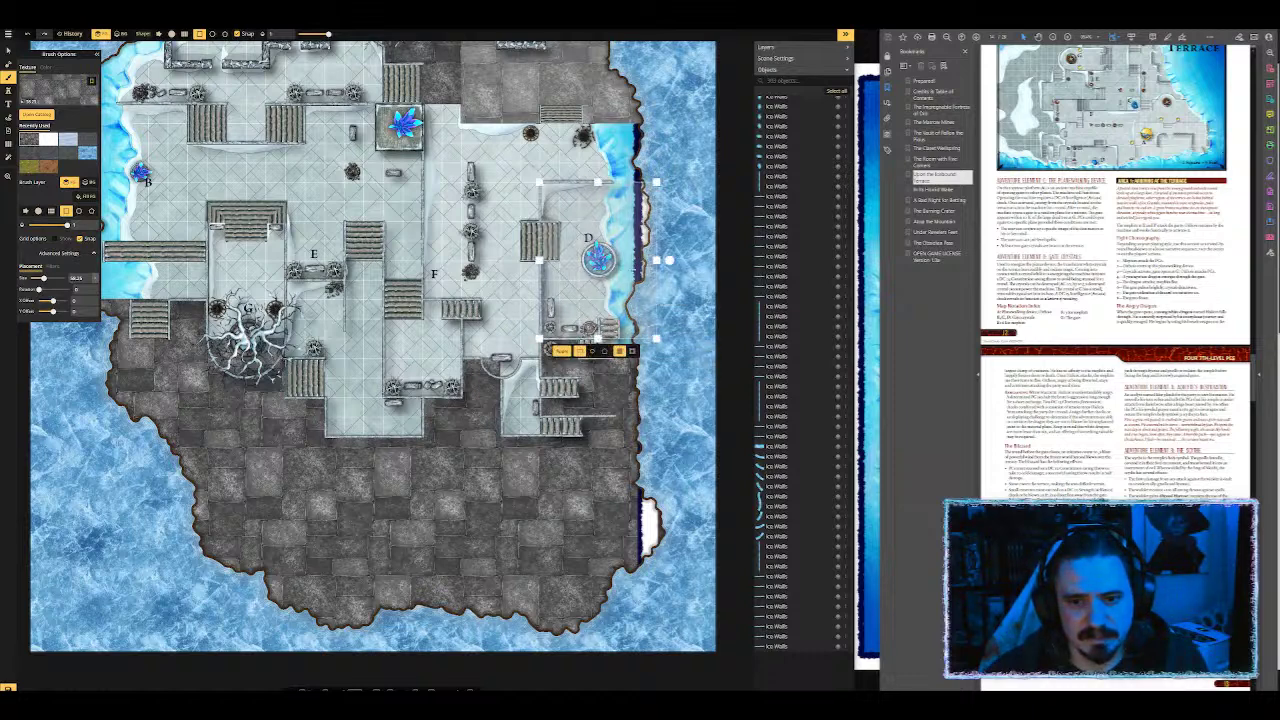
{"action": "left_click", "coordinate": [562, 351]}
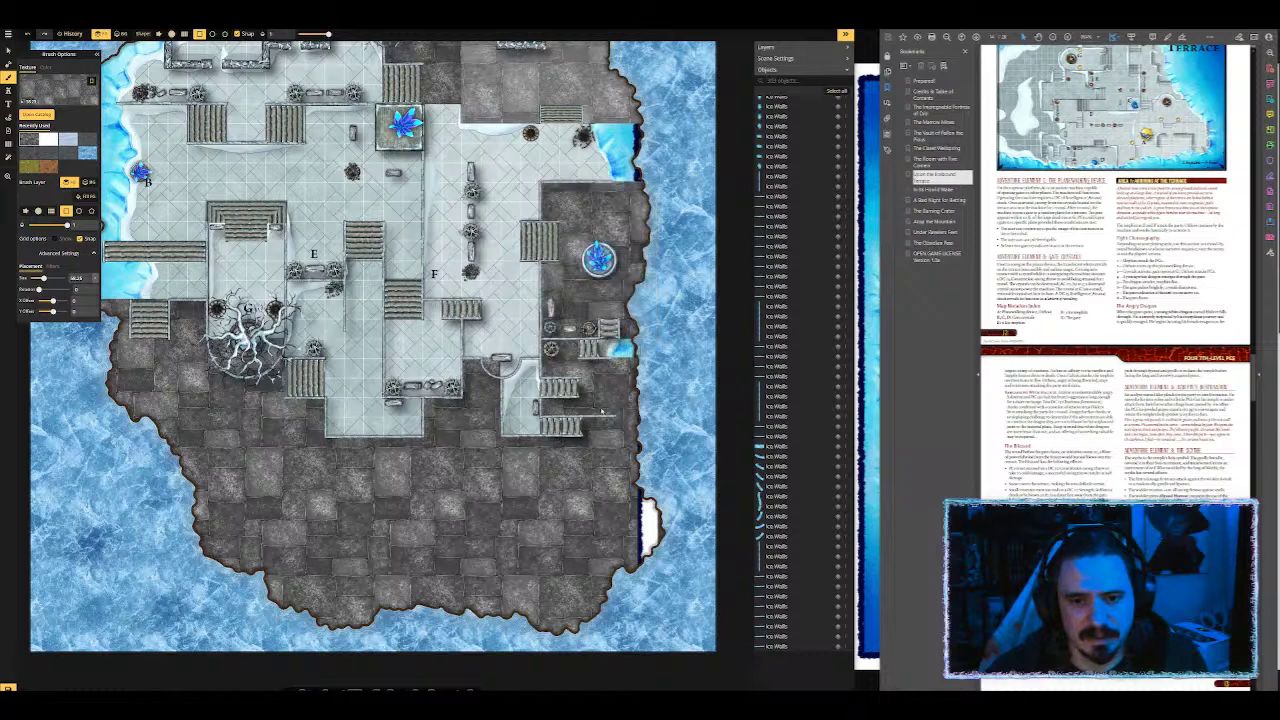
{"action": "left_click_drag", "start_coordinate": [595, 337], "coordinate": [639, 357]}
{"action": "left_click", "coordinate": [582, 371]}
Step: Reduce the stone texture's size and refill the whole southern terrace and the eastern area around D with it
{"action": "left_click_drag", "start_coordinate": [498, 423], "coordinate": [572, 470]}
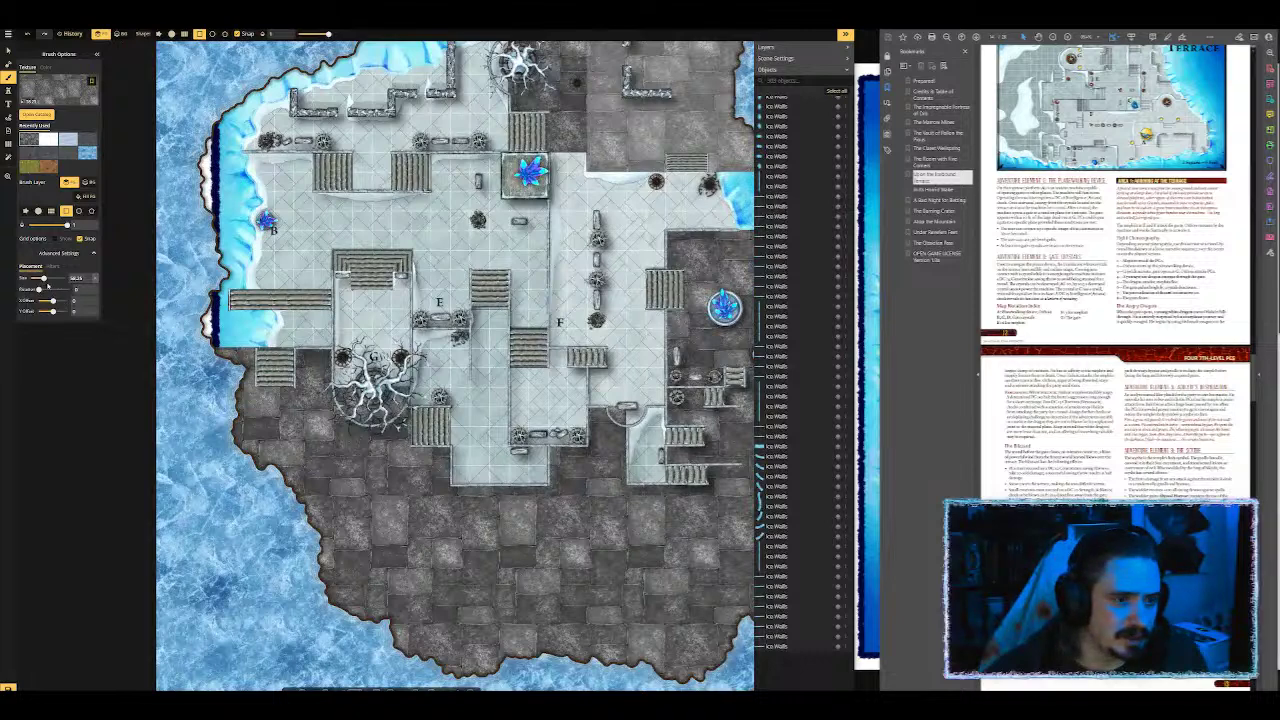
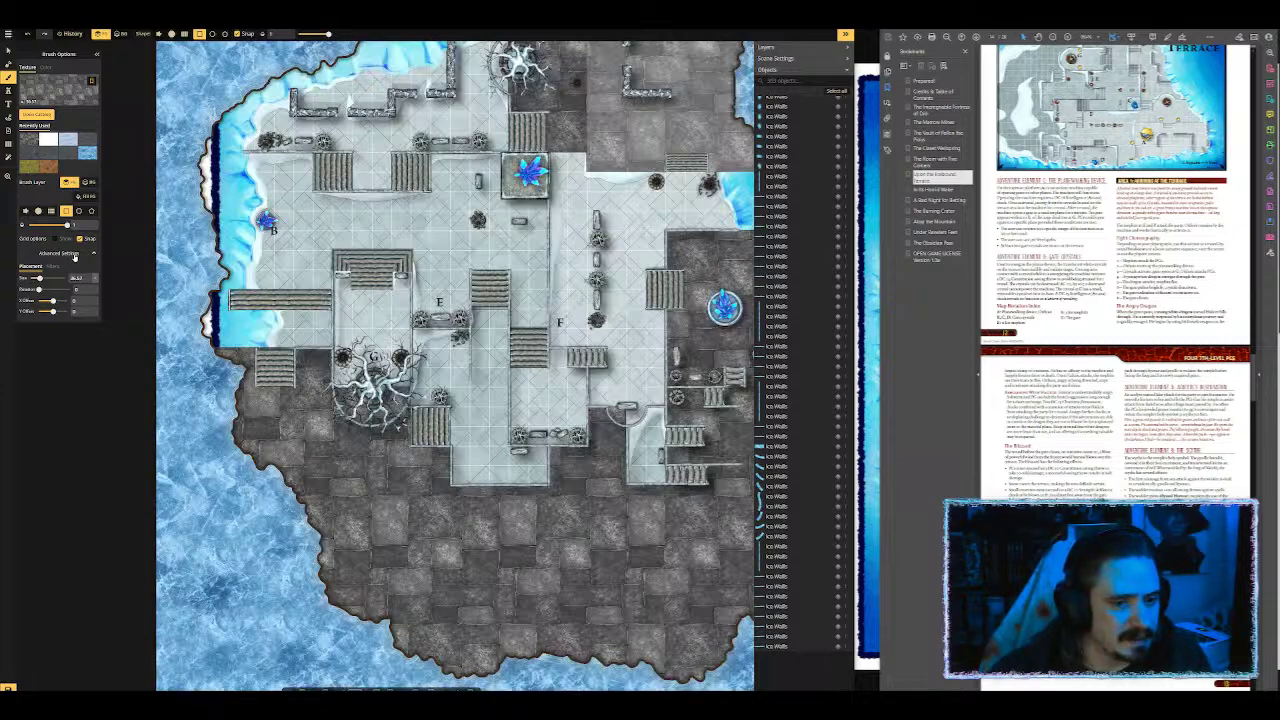
{"action": "mouse_move", "coordinate": [188, 350]}
{"action": "left_mouse_down"}
{"action": "mouse_move", "coordinate": [285, 453]}
{"action": "mouse_move", "coordinate": [277, 516]}
{"action": "mouse_move", "coordinate": [342, 571]}
{"action": "mouse_move", "coordinate": [617, 614]}
{"action": "mouse_move", "coordinate": [656, 551]}
{"action": "mouse_move", "coordinate": [693, 581]}
{"action": "mouse_move", "coordinate": [700, 626]}
{"action": "mouse_move", "coordinate": [755, 651]}
{"action": "left_mouse_up"}
{"action": "scroll", "coordinate": [676, 575], "scroll_direction": "down", "scroll_amount": 4}
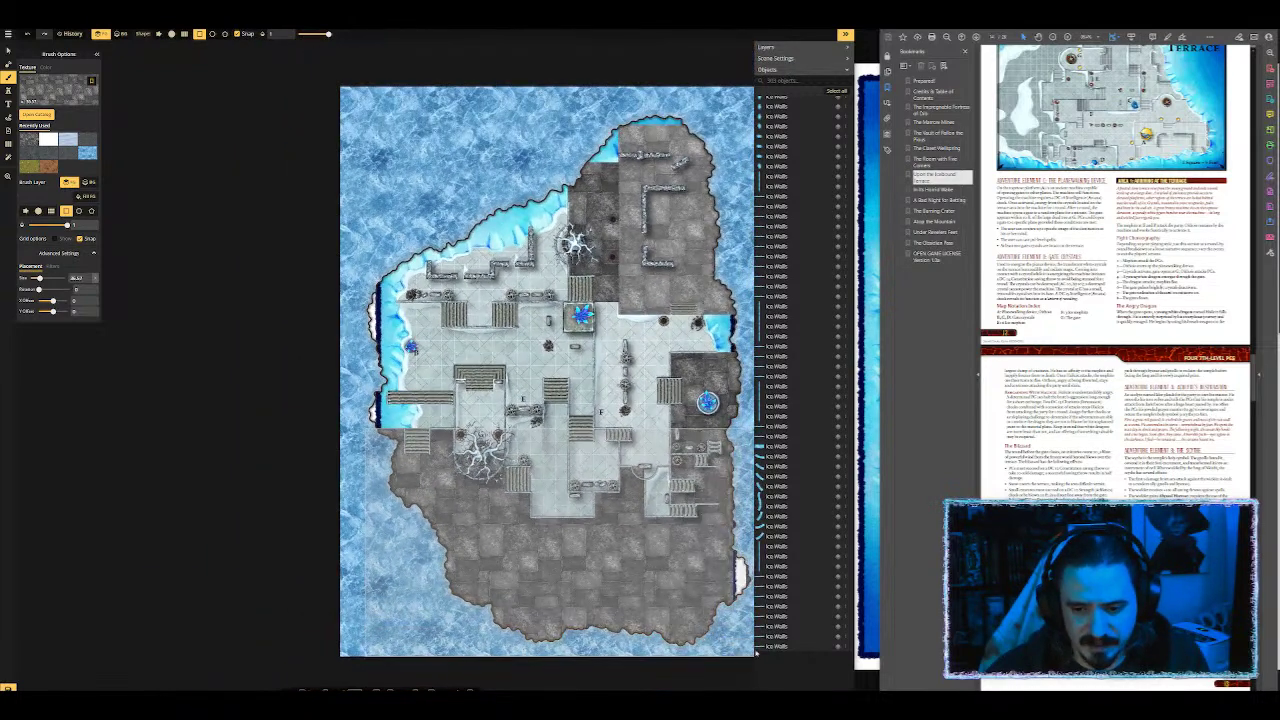
{"action": "left_click", "coordinate": [523, 656]}
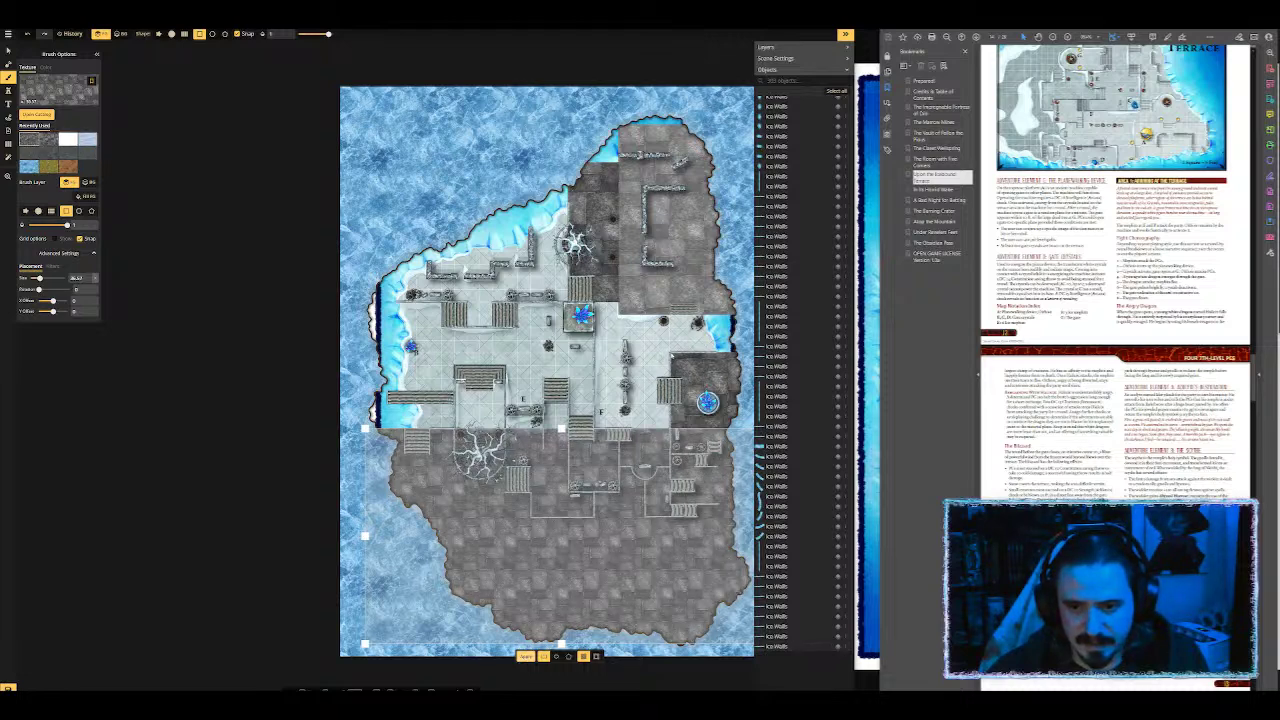
{"action": "left_click", "coordinate": [692, 410]}
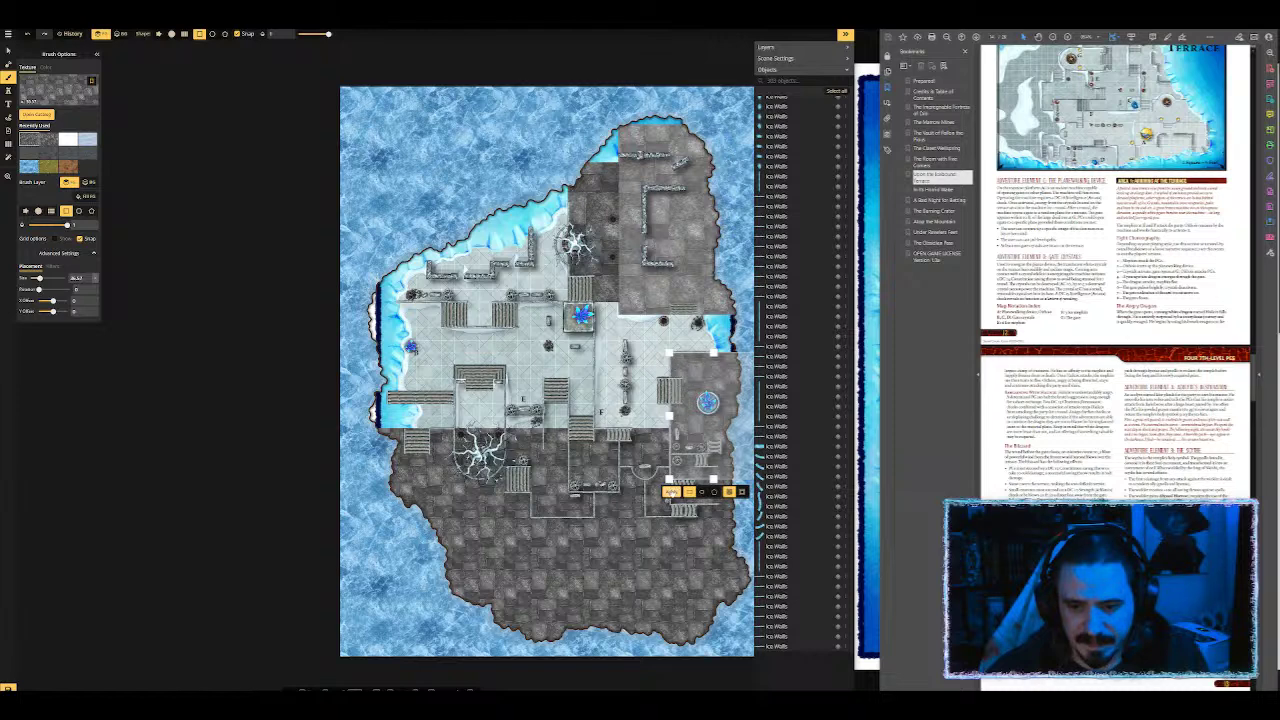
Step: Fill the middle of the terrace with white, from the western cliff edge to just east of the column row
{"action": "scroll", "coordinate": [626, 537], "scroll_direction": "up", "scroll_amount": 3}
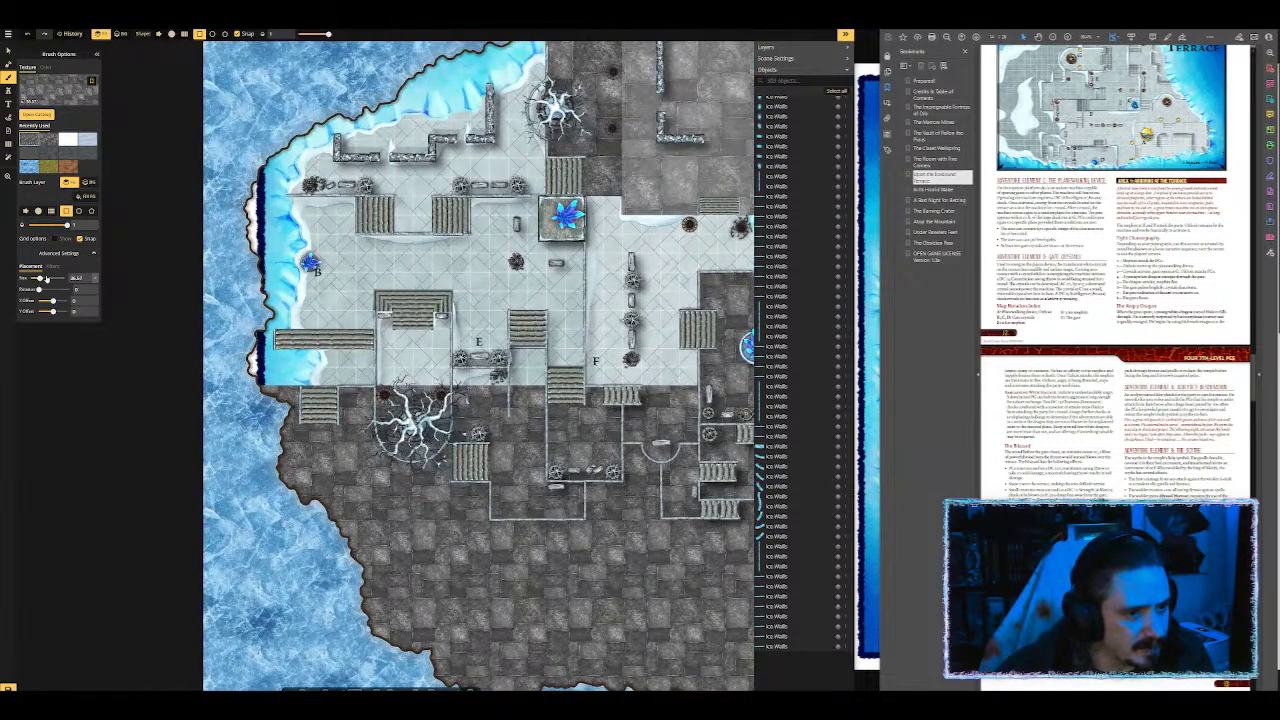
{"action": "left_click_drag", "start_coordinate": [39, 279], "coordinate": [43, 279]}
{"action": "scroll", "coordinate": [315, 367], "scroll_direction": "up", "scroll_amount": 3}
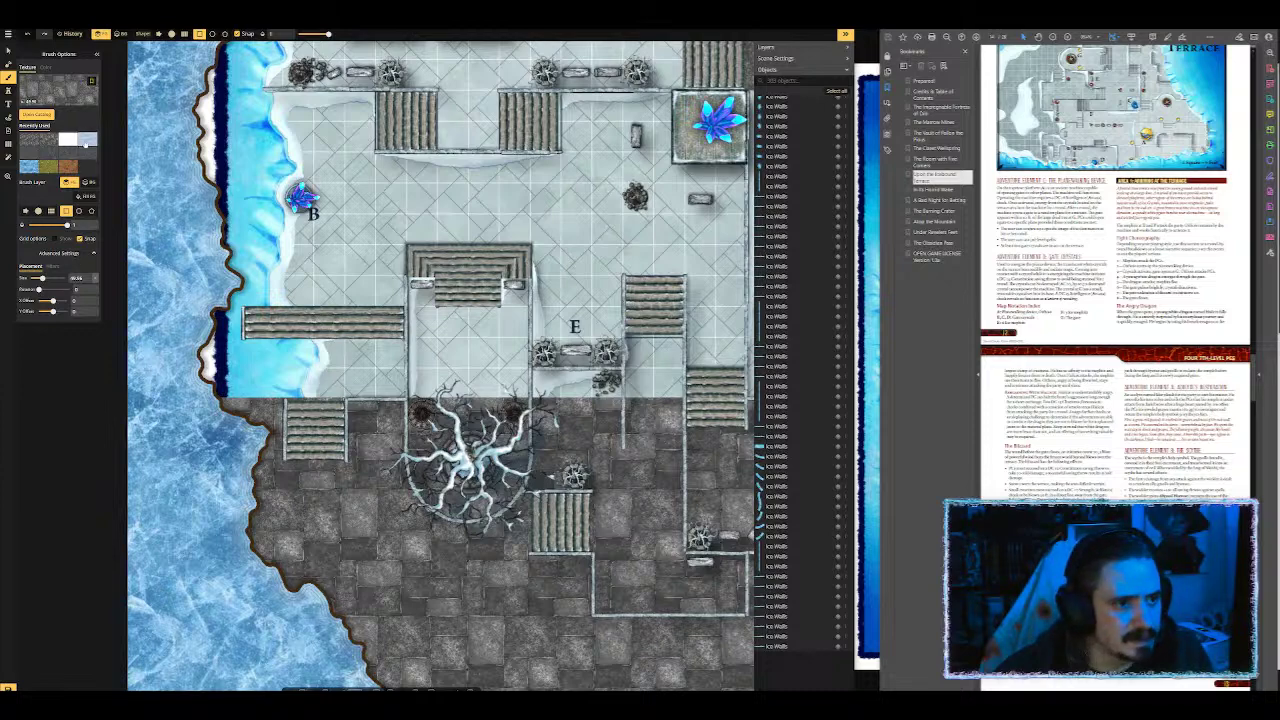
{"action": "left_click_drag", "start_coordinate": [405, 398], "coordinate": [252, 245]}
{"action": "scroll", "coordinate": [272, 248], "scroll_direction": "down", "scroll_amount": 5}
{"action": "scroll", "coordinate": [355, 298], "scroll_direction": "down", "scroll_amount": 2}
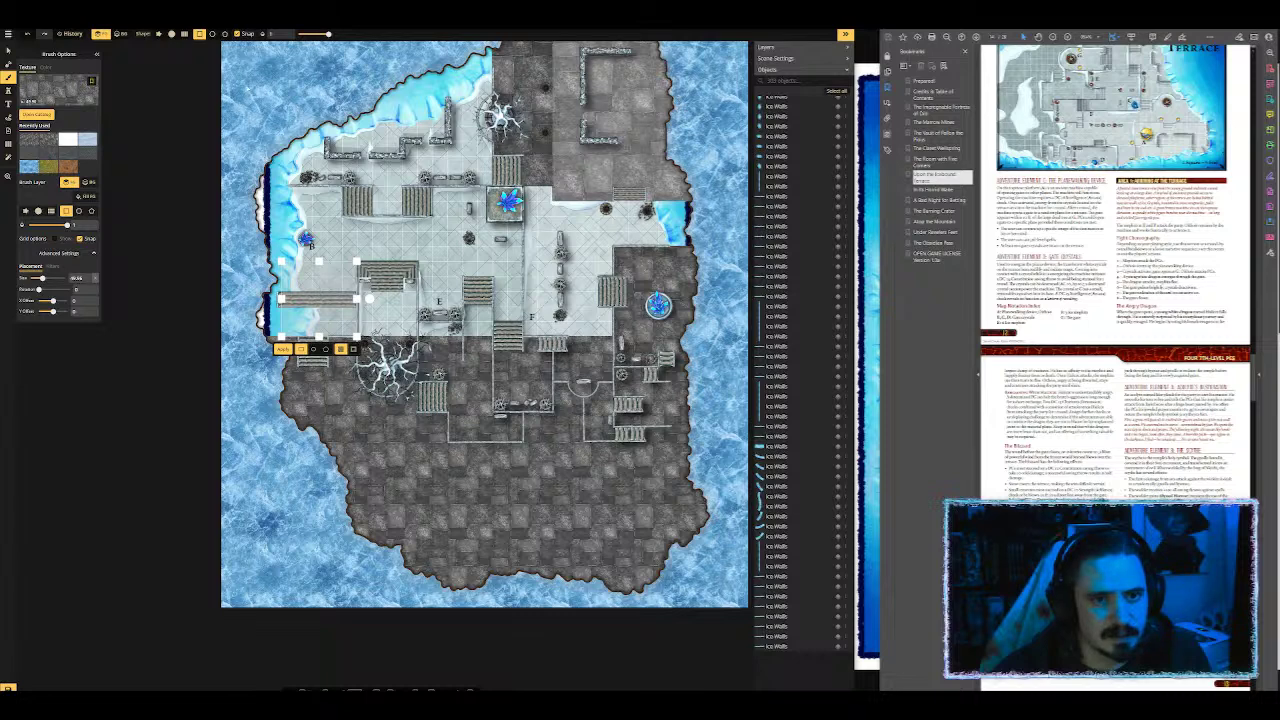
{"action": "left_click_drag", "start_coordinate": [281, 297], "coordinate": [265, 297]}
{"action": "left_click_drag", "start_coordinate": [356, 261], "coordinate": [612, 222]}
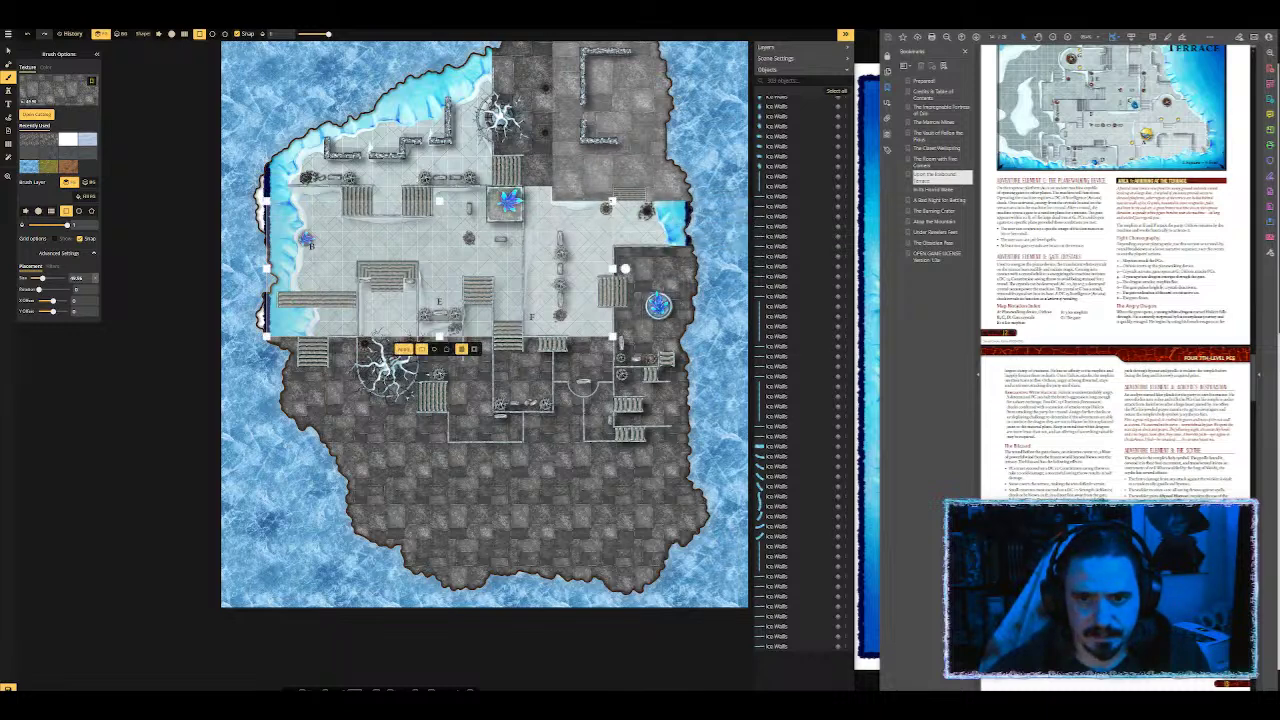
{"action": "left_click", "coordinate": [68, 141]}
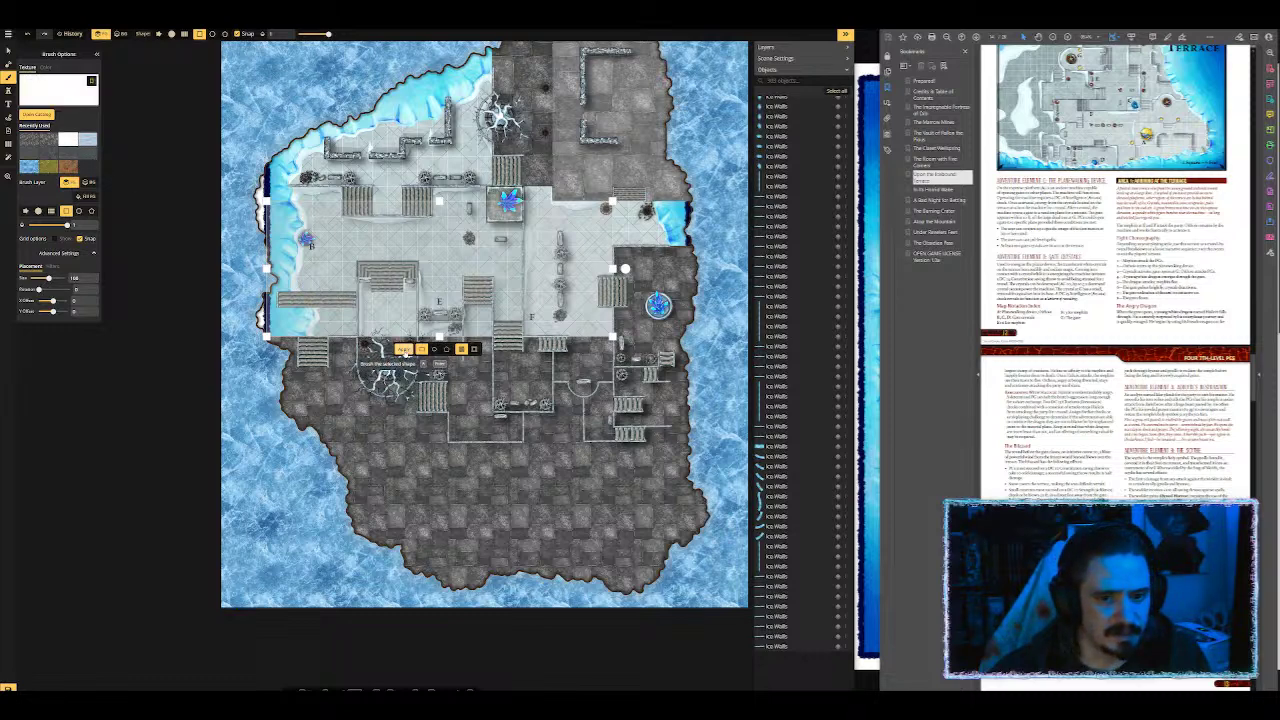
{"action": "left_click", "coordinate": [403, 349]}
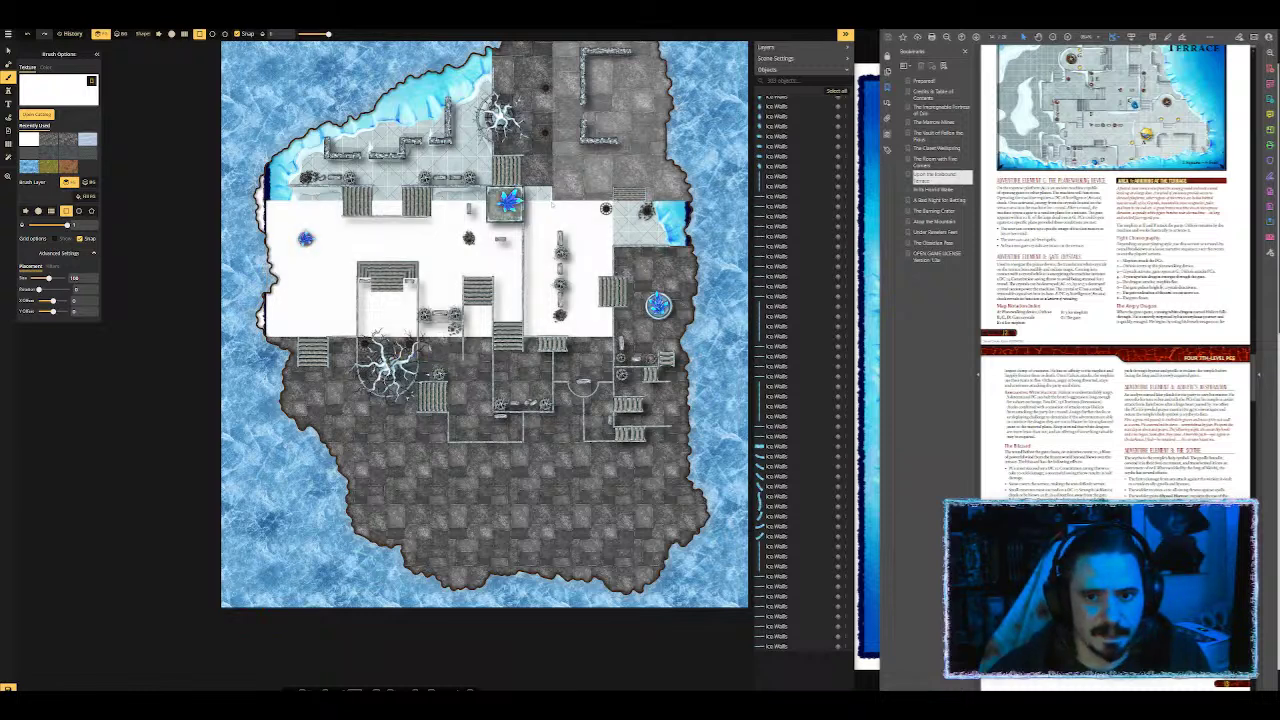
Step: Extend the white fill over the strip beside the northern stairs and the ice patch at the eastern cliff edge
{"action": "left_click_drag", "start_coordinate": [555, 195], "coordinate": [262, 205]}
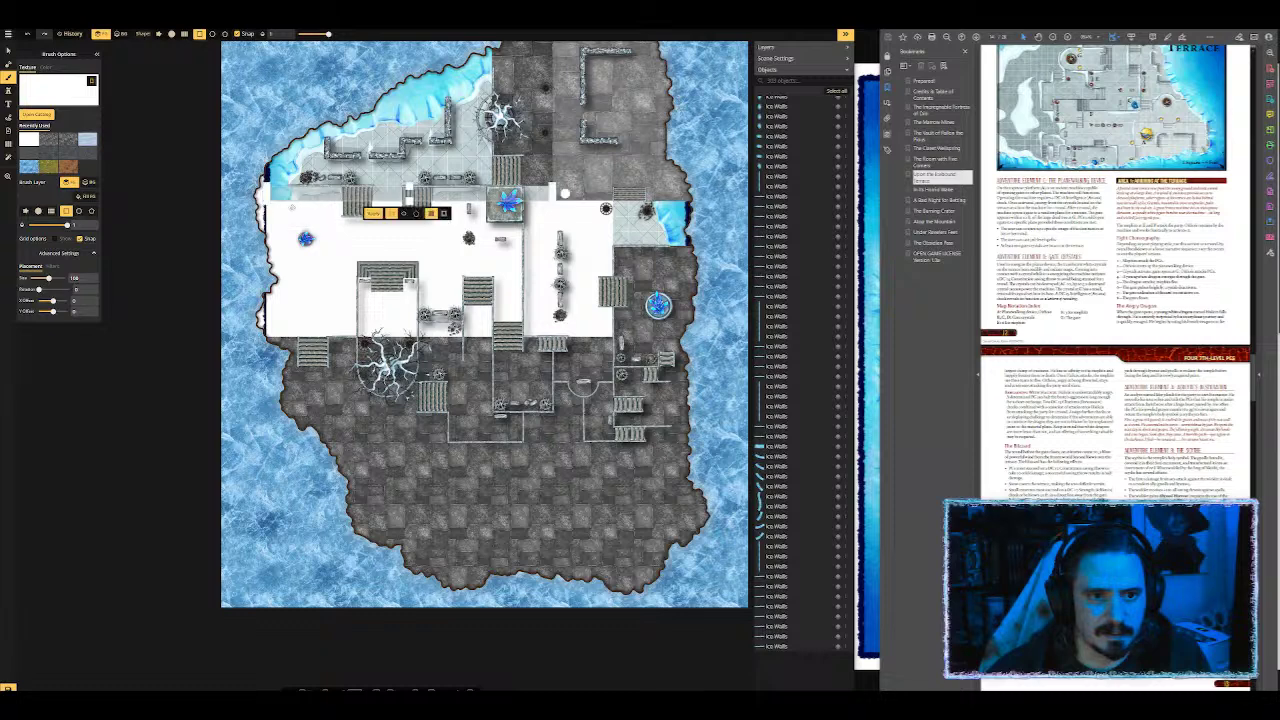
{"action": "left_click", "coordinate": [376, 213]}
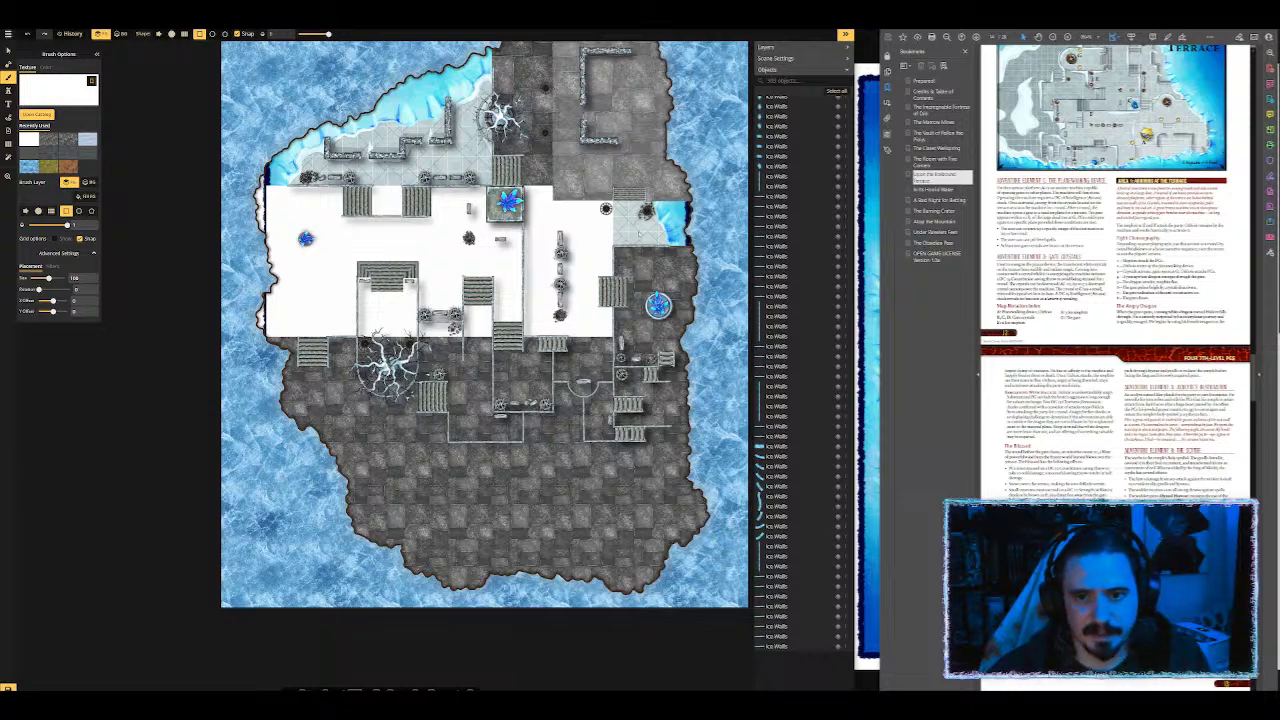
{"action": "left_click_drag", "start_coordinate": [613, 201], "coordinate": [704, 249]}
{"action": "left_click", "coordinate": [629, 260]}
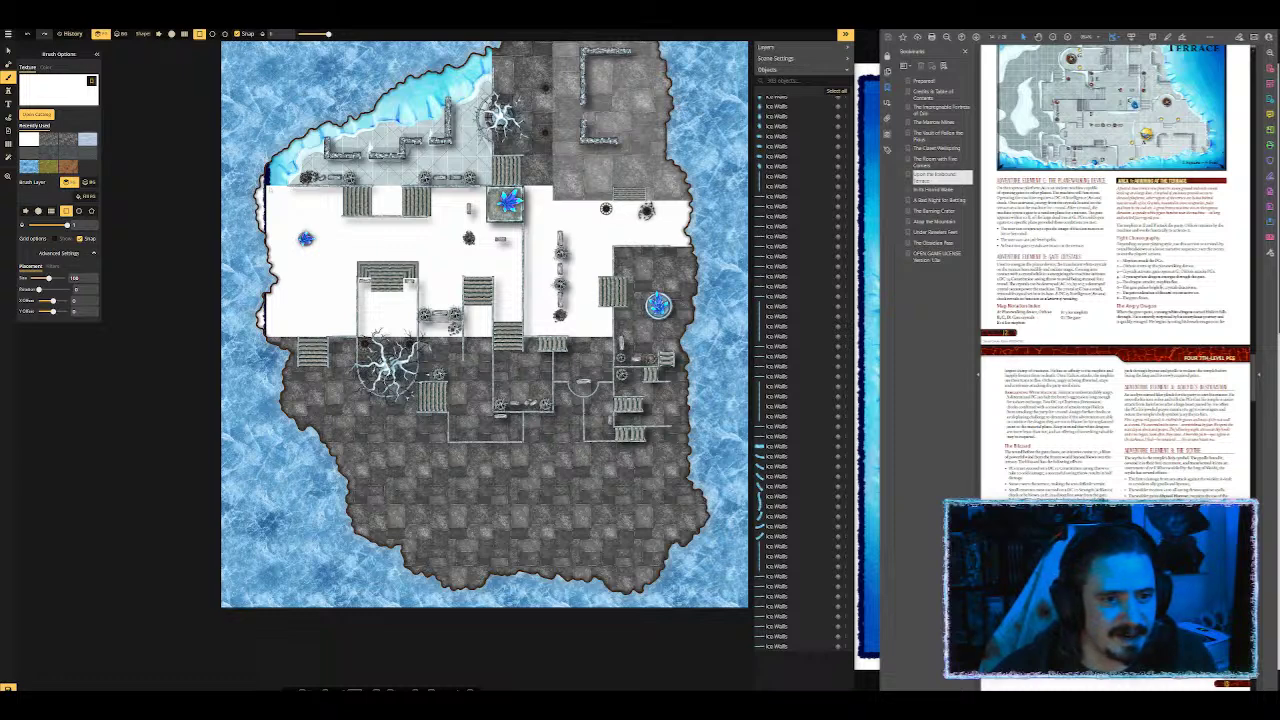
Step: Fill the whole northern terrace with white, including the leftover sliver along the western cliff edge
{"action": "scroll", "coordinate": [401, 184], "scroll_direction": "down", "scroll_amount": 2}
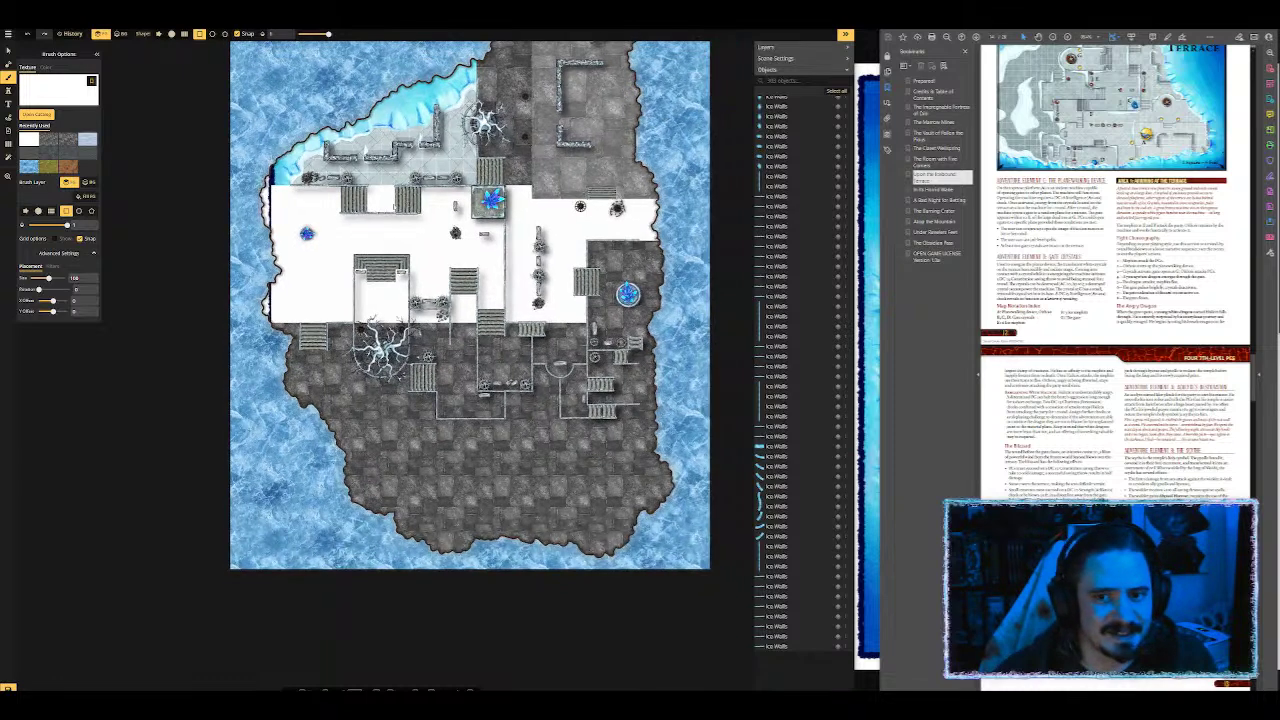
{"action": "mouse_move", "coordinate": [628, 236]}
{"action": "left_mouse_down"}
{"action": "mouse_move", "coordinate": [511, 94]}
{"action": "mouse_move", "coordinate": [424, 40]}
{"action": "mouse_move", "coordinate": [320, 48]}
{"action": "mouse_move", "coordinate": [298, 106]}
{"action": "left_mouse_up"}
{"action": "scroll", "coordinate": [485, 82], "scroll_direction": "down", "scroll_amount": 2}
{"action": "scroll", "coordinate": [414, 120], "scroll_direction": "down", "scroll_amount": 2}
{"action": "scroll", "coordinate": [449, 118], "scroll_direction": "down", "scroll_amount": 1}
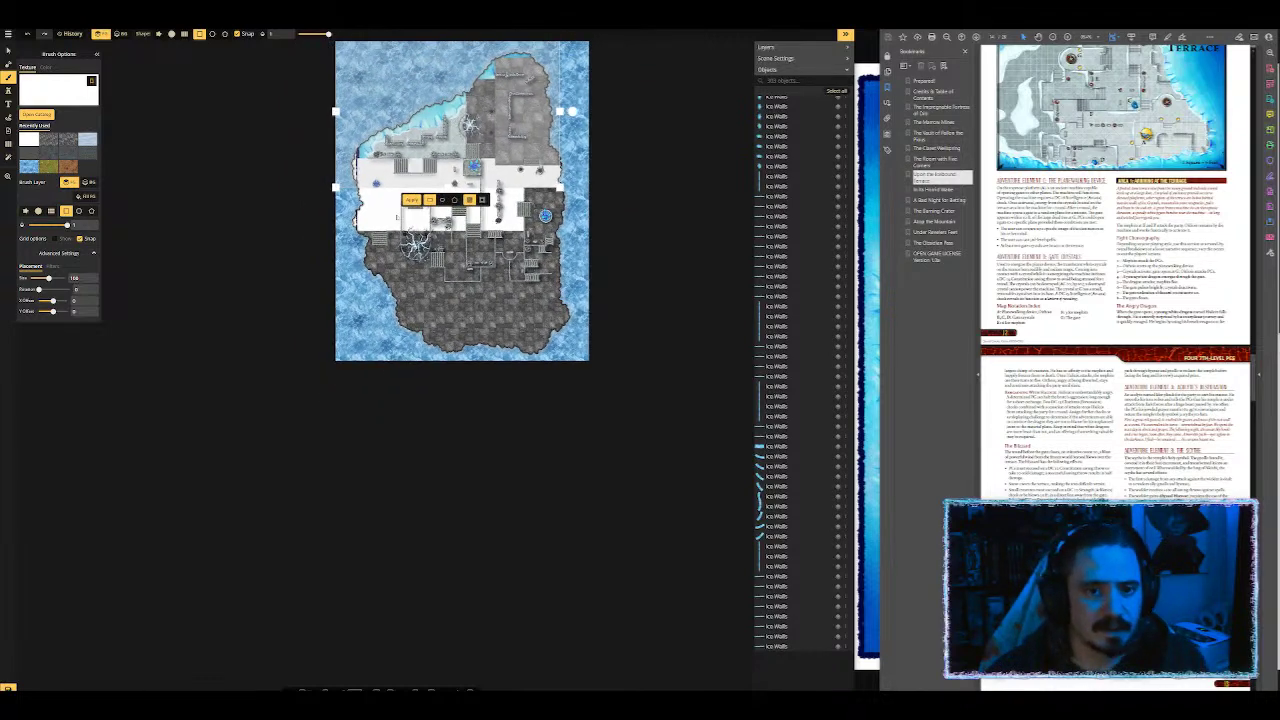
{"action": "scroll", "coordinate": [387, 250], "scroll_direction": "up", "scroll_amount": 5}
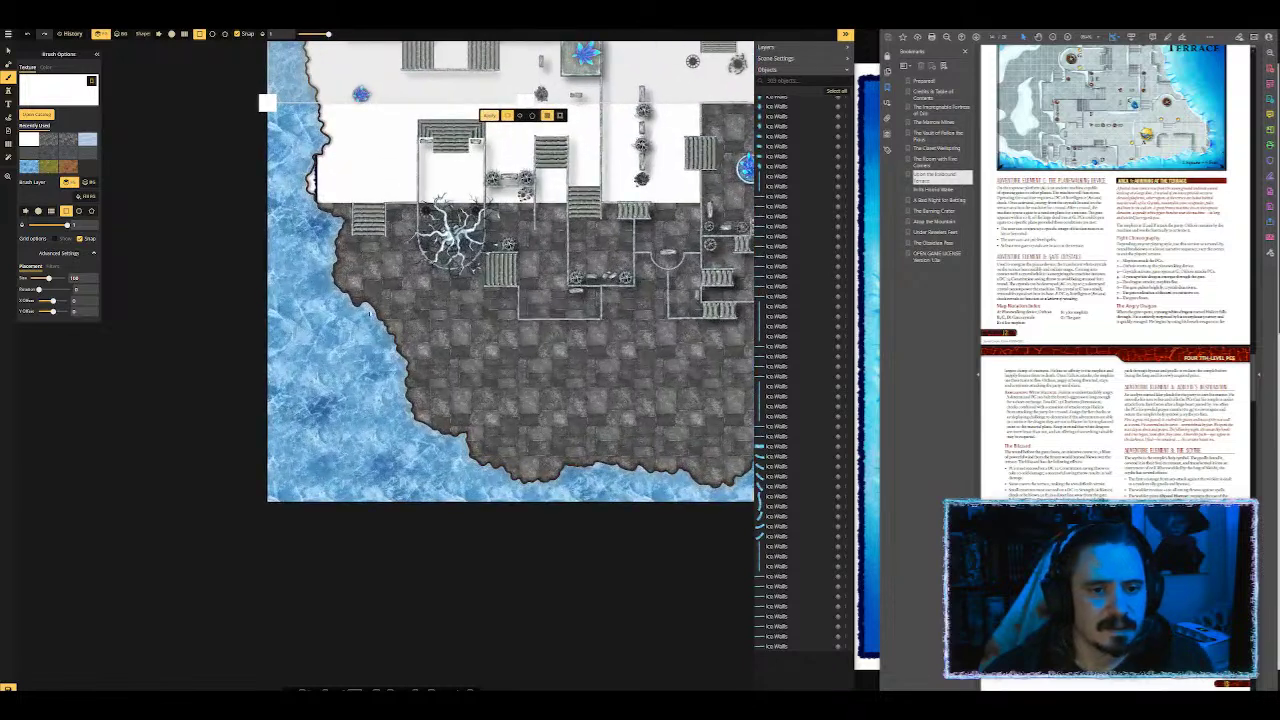
{"action": "left_click_drag", "start_coordinate": [285, 137], "coordinate": [346, 201]}
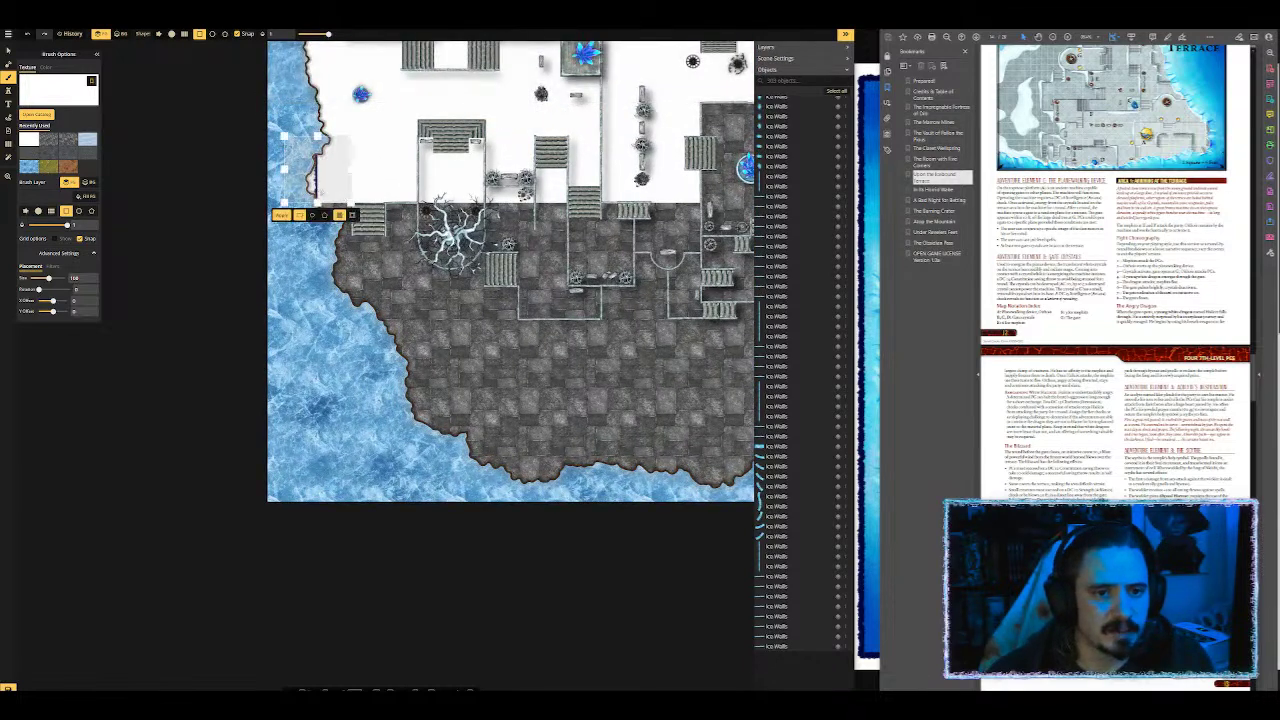
{"action": "left_click", "coordinate": [282, 215]}
{"action": "scroll", "coordinate": [338, 238], "scroll_direction": "up", "scroll_amount": 3}
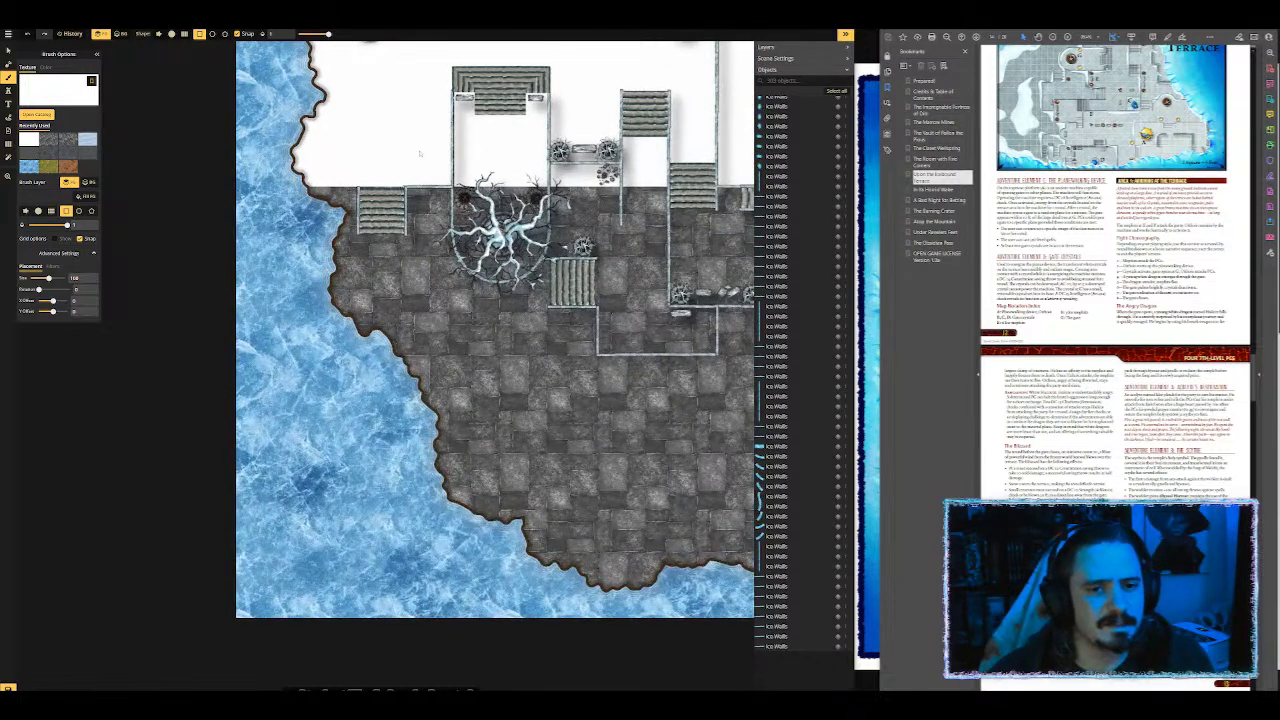
Step: Increase the stone texture's size, fill the northern terrace with it at full opacity, and undo that fill
{"action": "scroll", "coordinate": [420, 153], "scroll_direction": "down", "scroll_amount": 5}
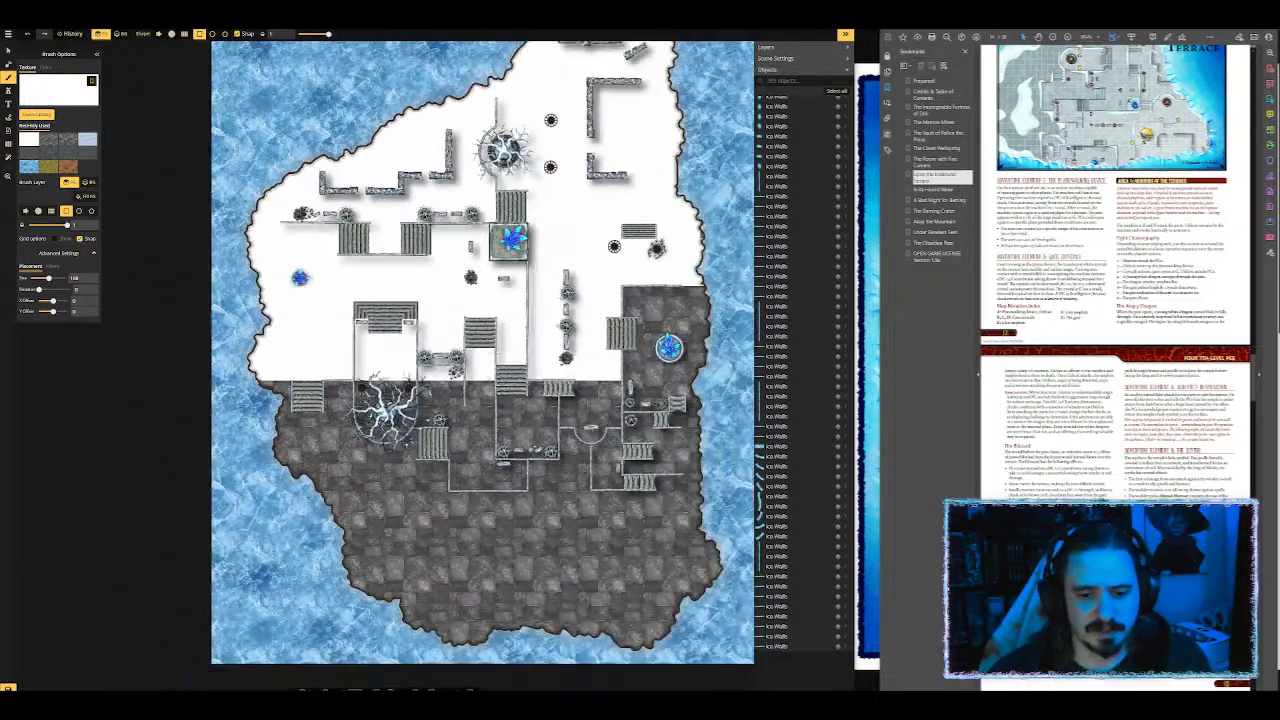
{"action": "scroll", "coordinate": [474, 370], "scroll_direction": "up", "scroll_amount": 3}
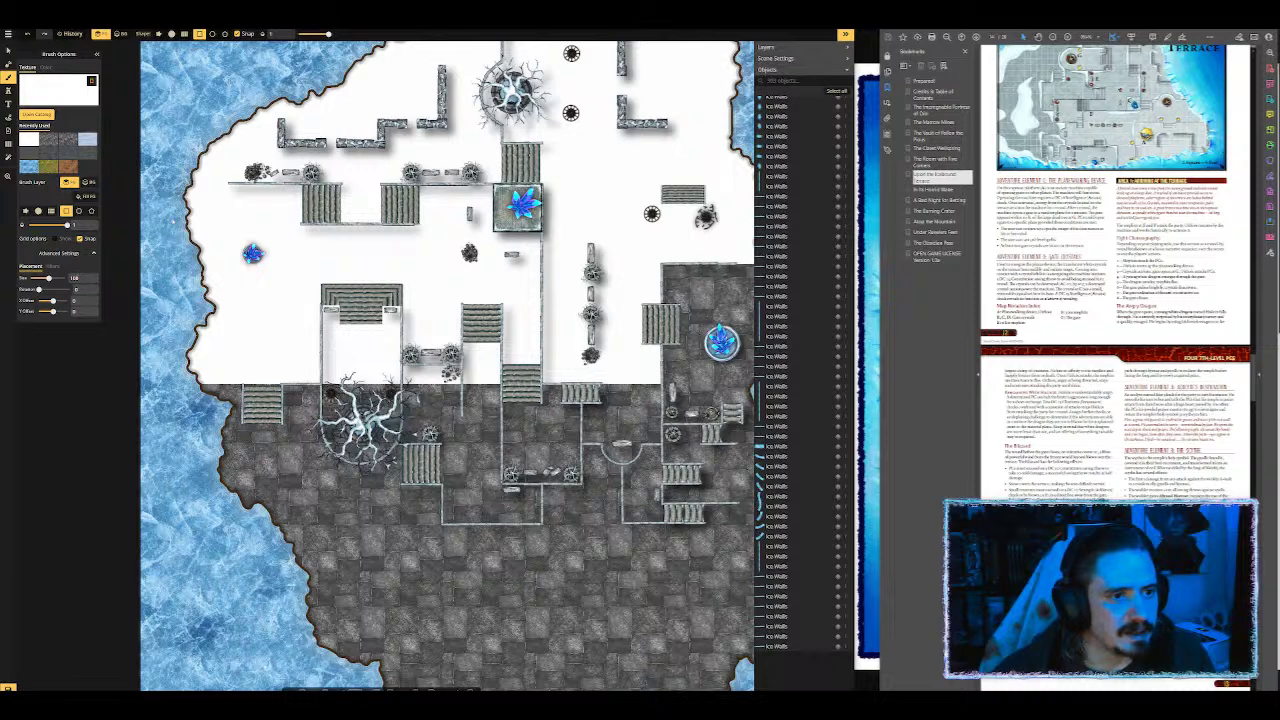
{"action": "scroll", "coordinate": [230, 365], "scroll_direction": "down", "scroll_amount": 2}
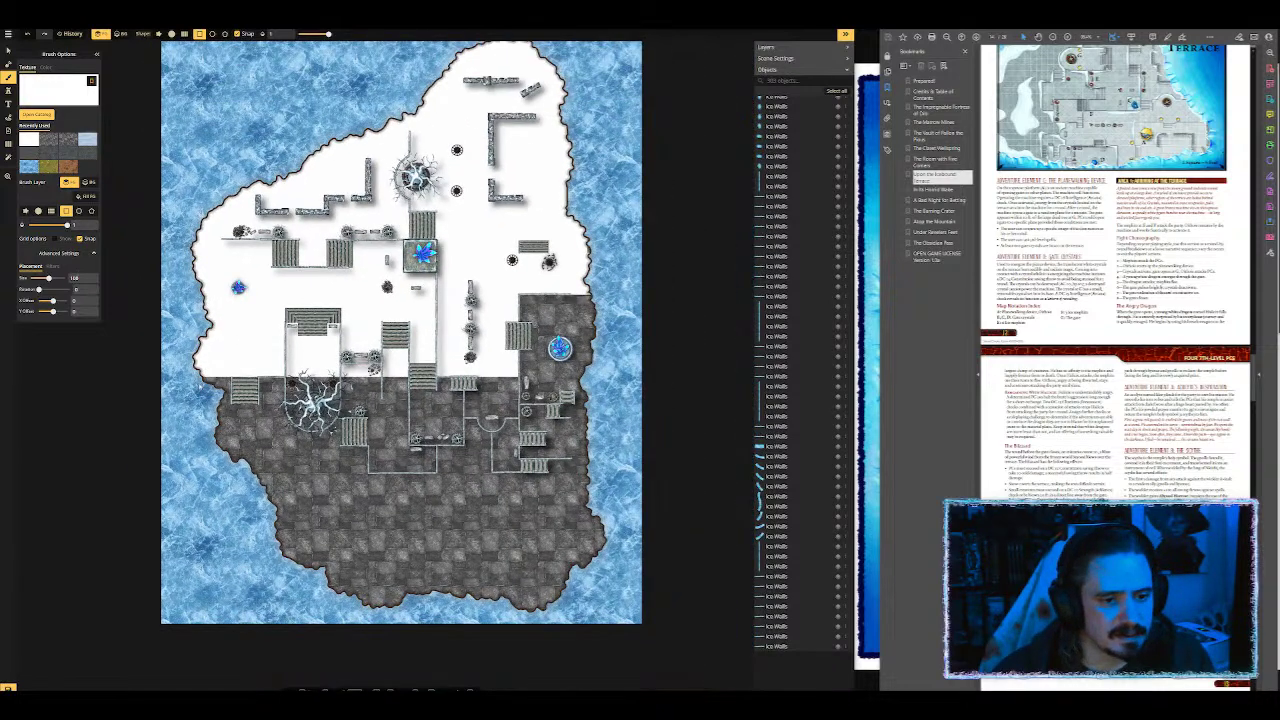
{"action": "mouse_move", "coordinate": [163, 379]}
{"action": "left_mouse_down"}
{"action": "mouse_move", "coordinate": [346, 346]}
{"action": "mouse_move", "coordinate": [514, 197]}
{"action": "mouse_move", "coordinate": [518, 42]}
{"action": "left_mouse_up"}
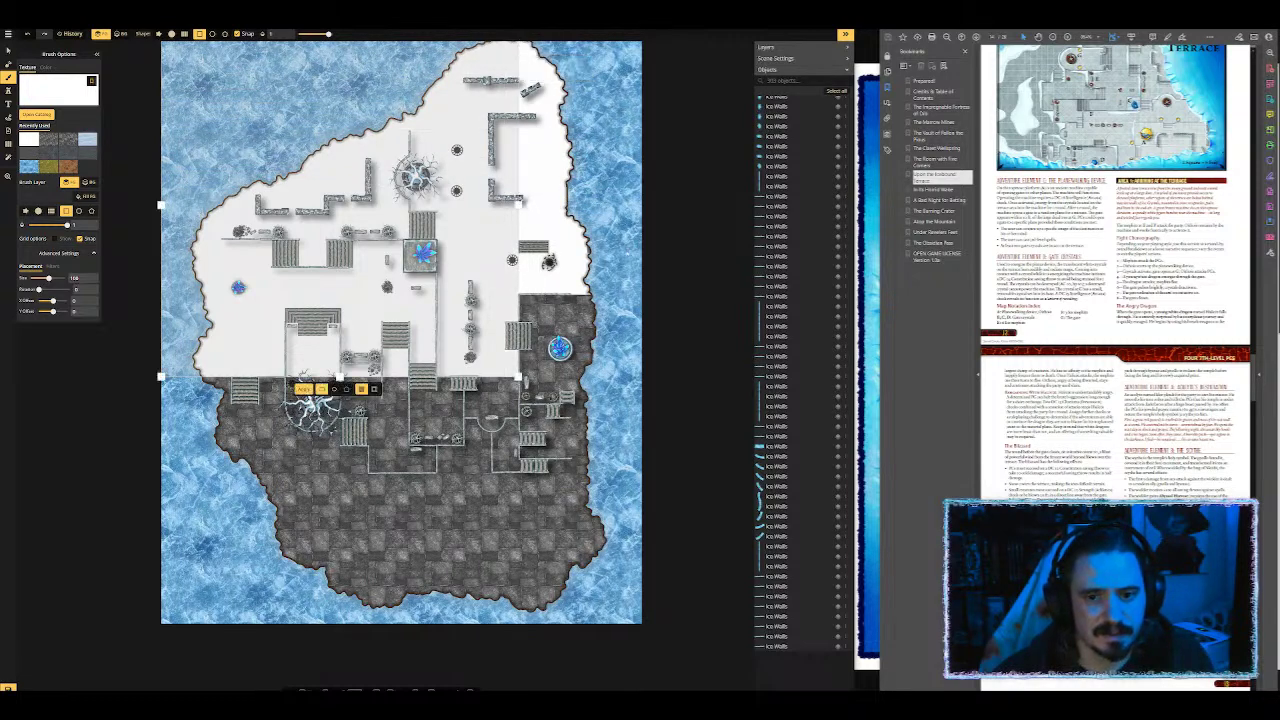
{"action": "mouse_move", "coordinate": [606, 298]}
{"action": "left_mouse_down"}
{"action": "mouse_move", "coordinate": [530, 226]}
{"action": "mouse_move", "coordinate": [545, 250]}
{"action": "mouse_move", "coordinate": [425, 100]}
{"action": "mouse_move", "coordinate": [108, 40]}
{"action": "mouse_move", "coordinate": [148, 40]}
{"action": "left_mouse_up"}
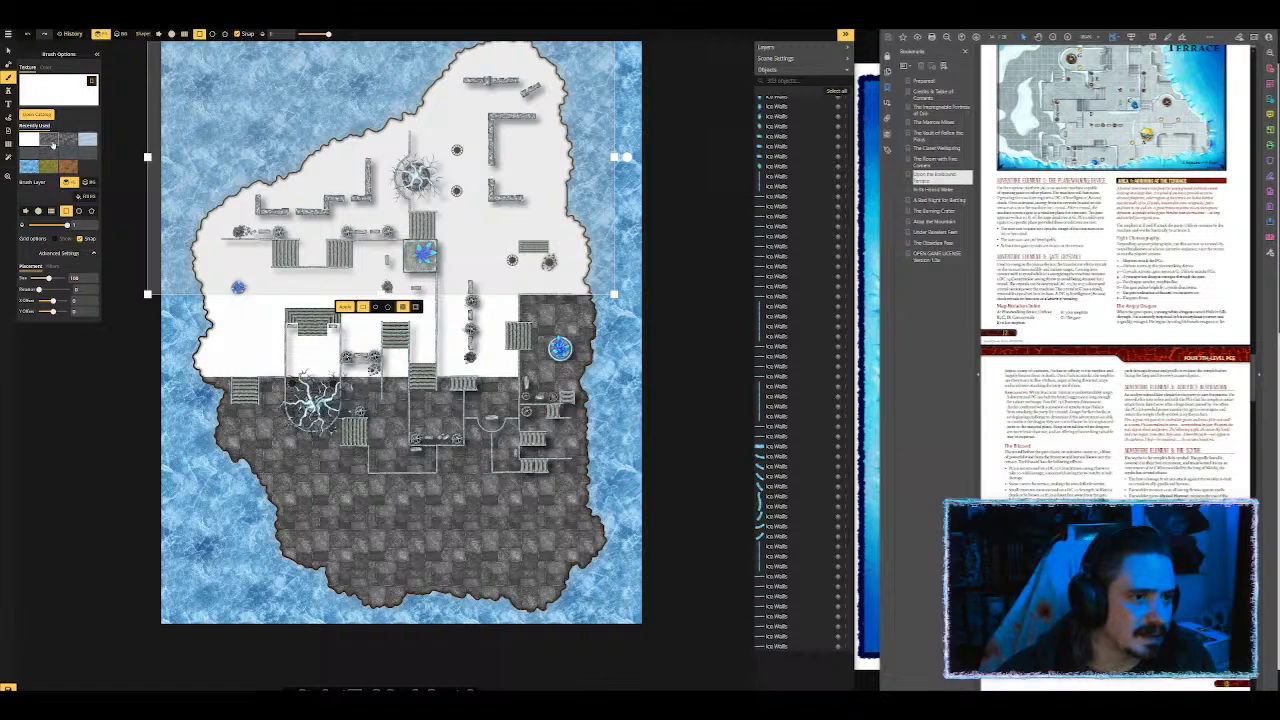
{"action": "left_click", "coordinate": [55, 145]}
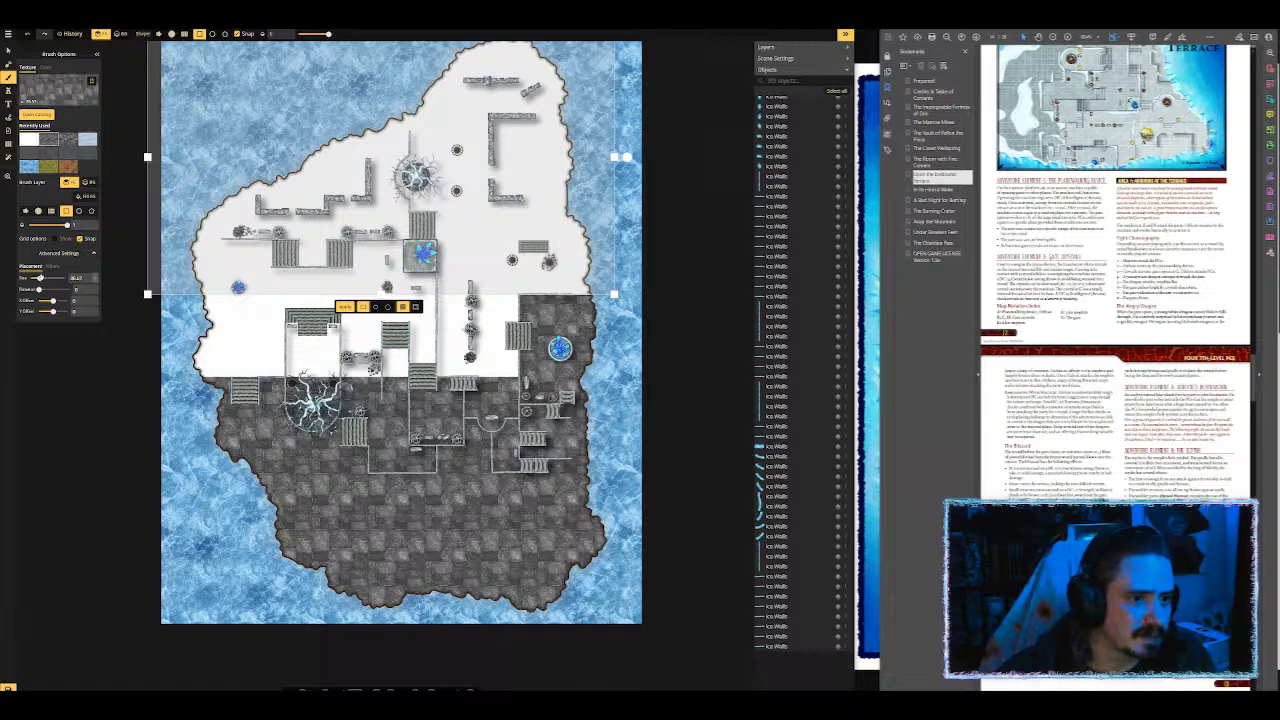
{"action": "left_click_drag", "start_coordinate": [40, 278], "coordinate": [52, 278]}
{"action": "left_click", "coordinate": [344, 306]}
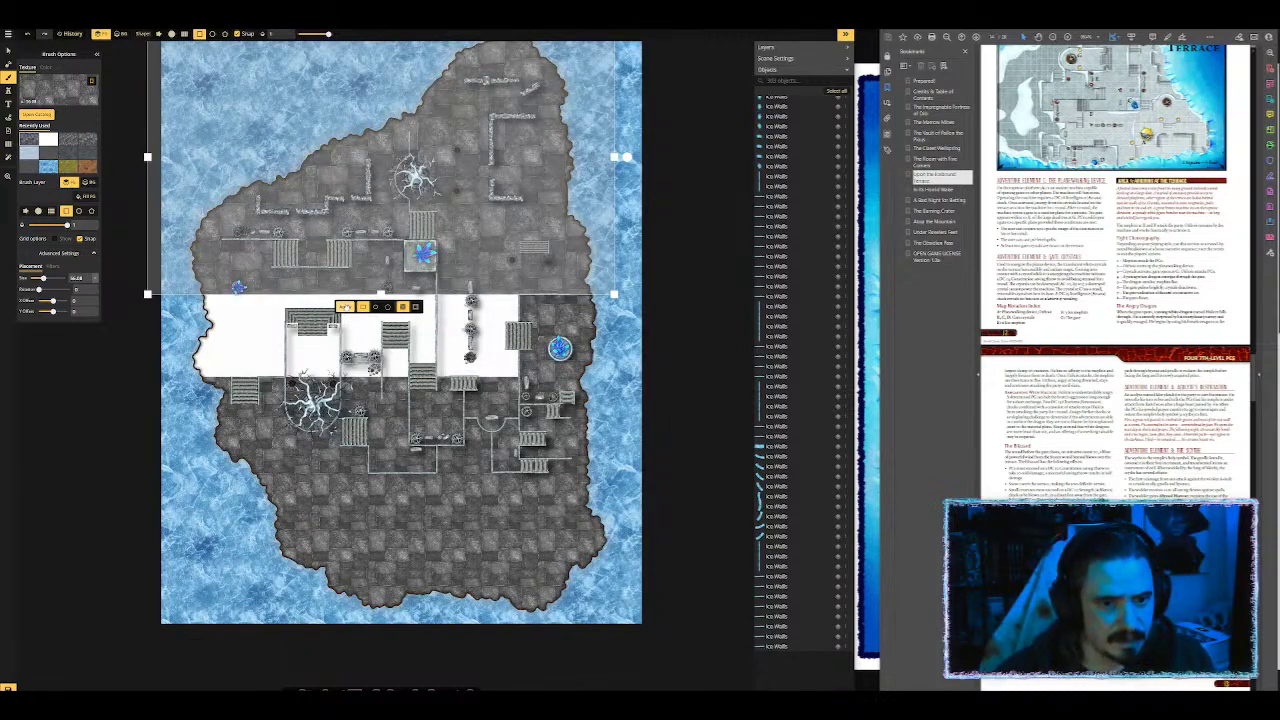
{"action": "key", "text": "ctrl+z"}
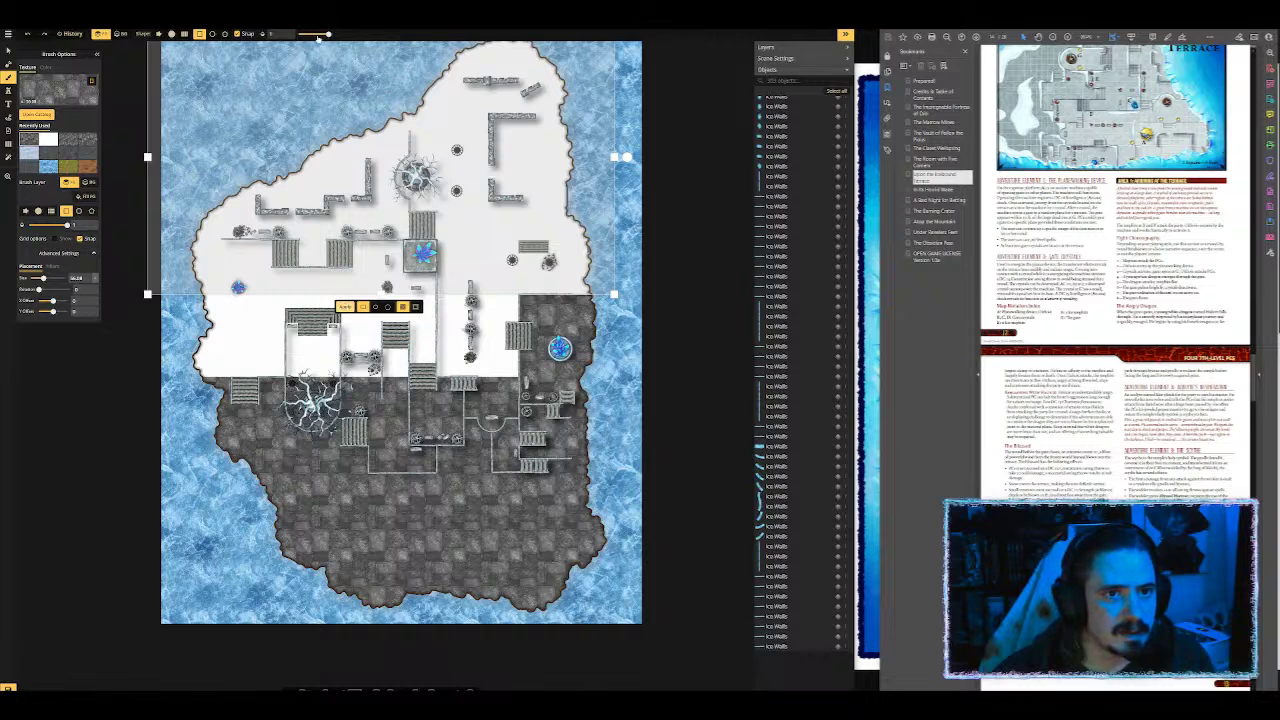
Step: Lower the fill opacity to 0.54 and cover the northern terrace and the remaining white middle area with stone
{"action": "left_click", "coordinate": [318, 36]}
{"action": "left_click", "coordinate": [345, 307]}
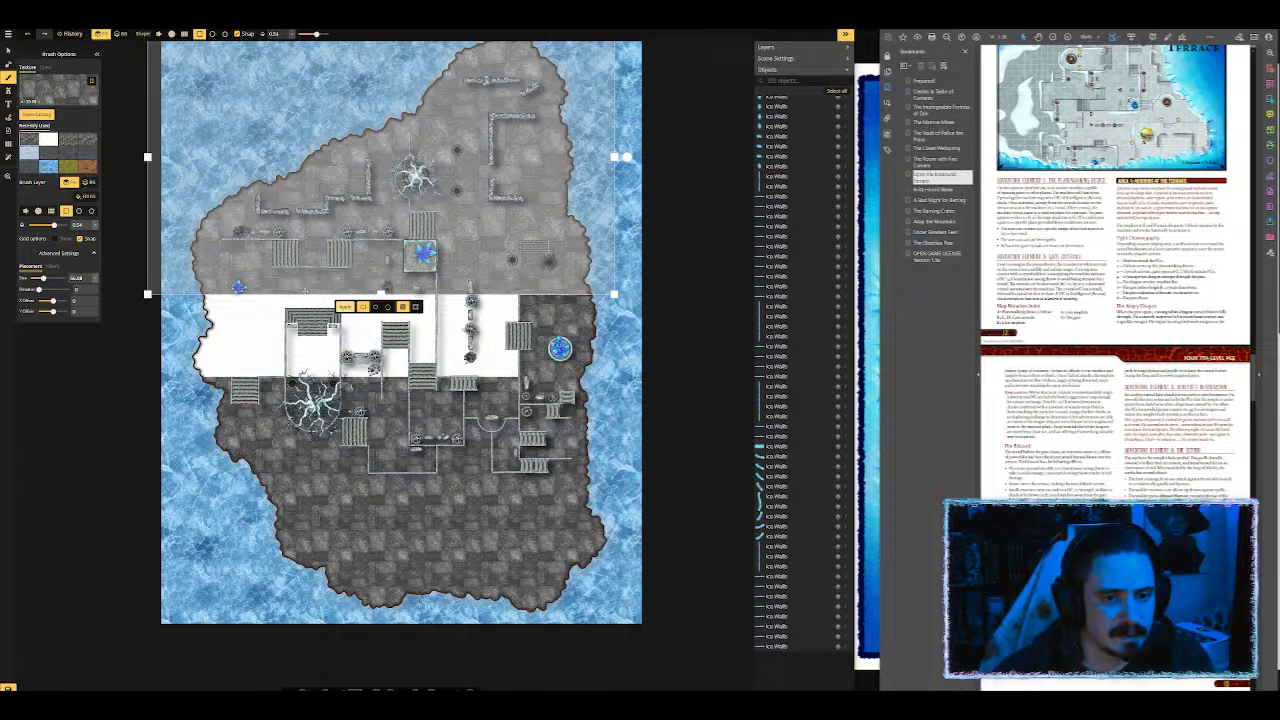
{"action": "left_click", "coordinate": [227, 321]}
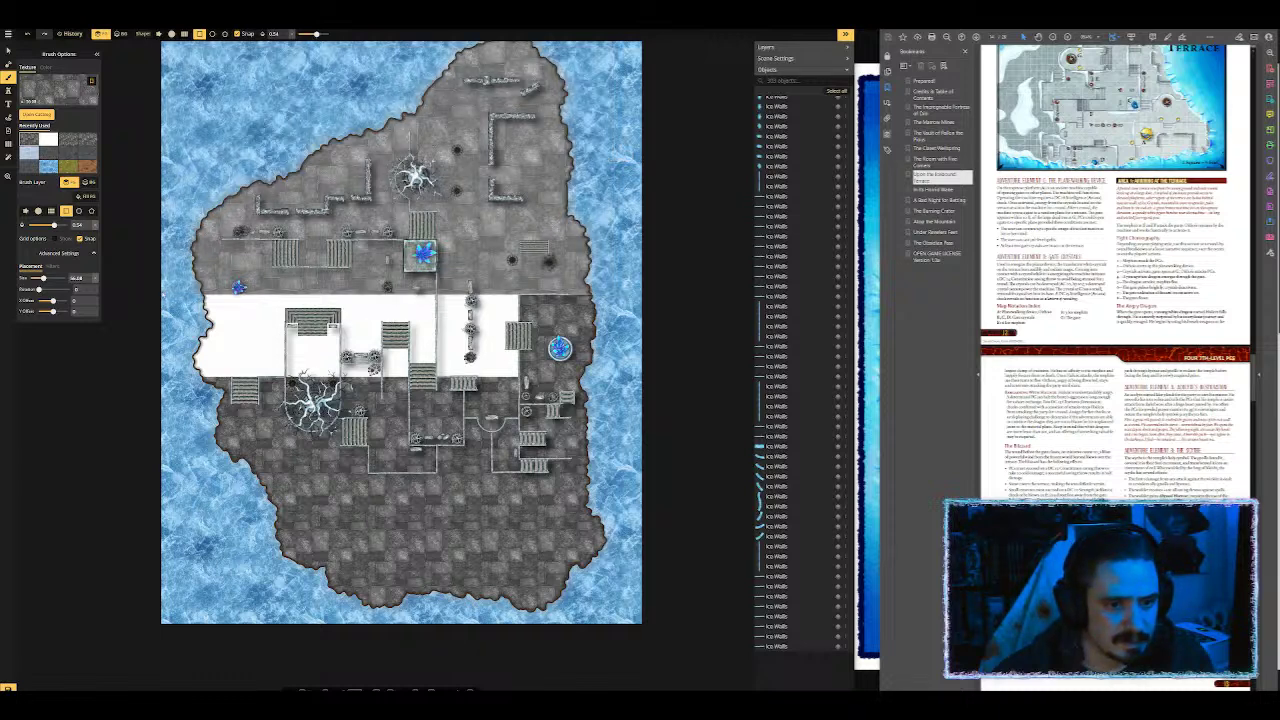
{"action": "left_click_drag", "start_coordinate": [192, 296], "coordinate": [520, 378]}
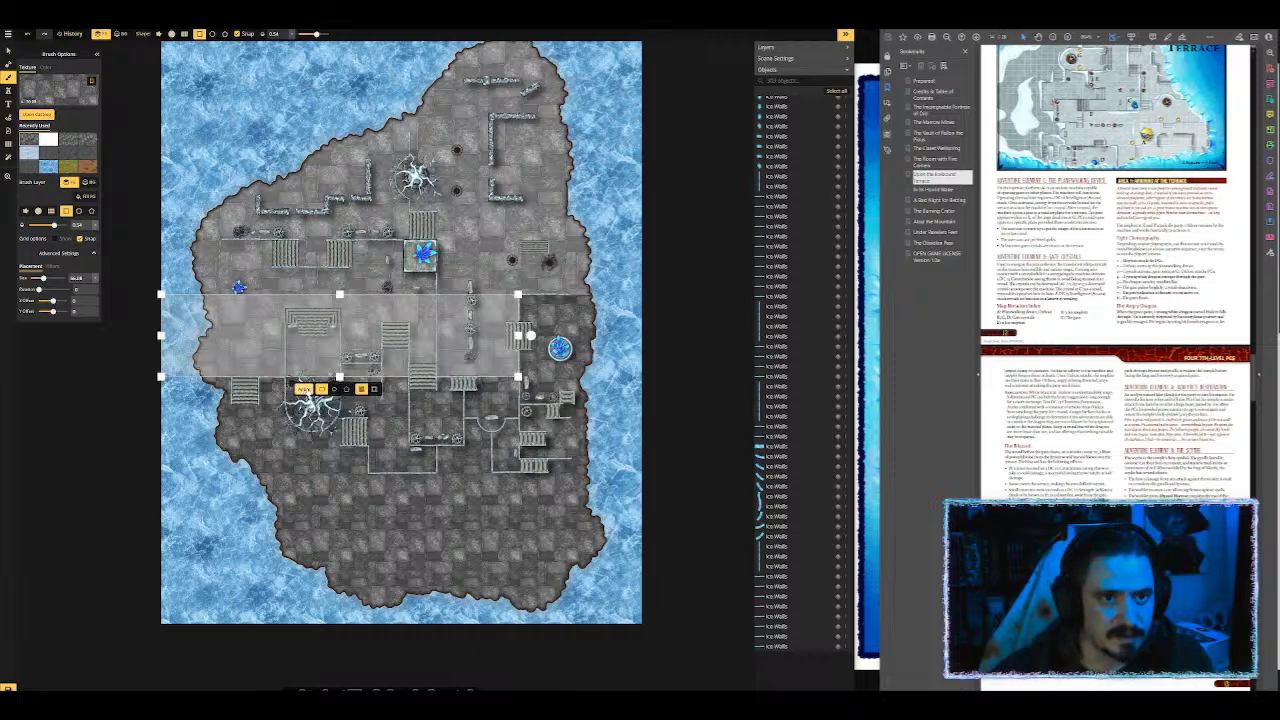
{"action": "left_click", "coordinate": [211, 182]}
Step: Fill the recess between the three-sided staircase and the cracked ice crater with white at full opacity
{"action": "scroll", "coordinate": [208, 180], "scroll_direction": "up", "scroll_amount": 4}
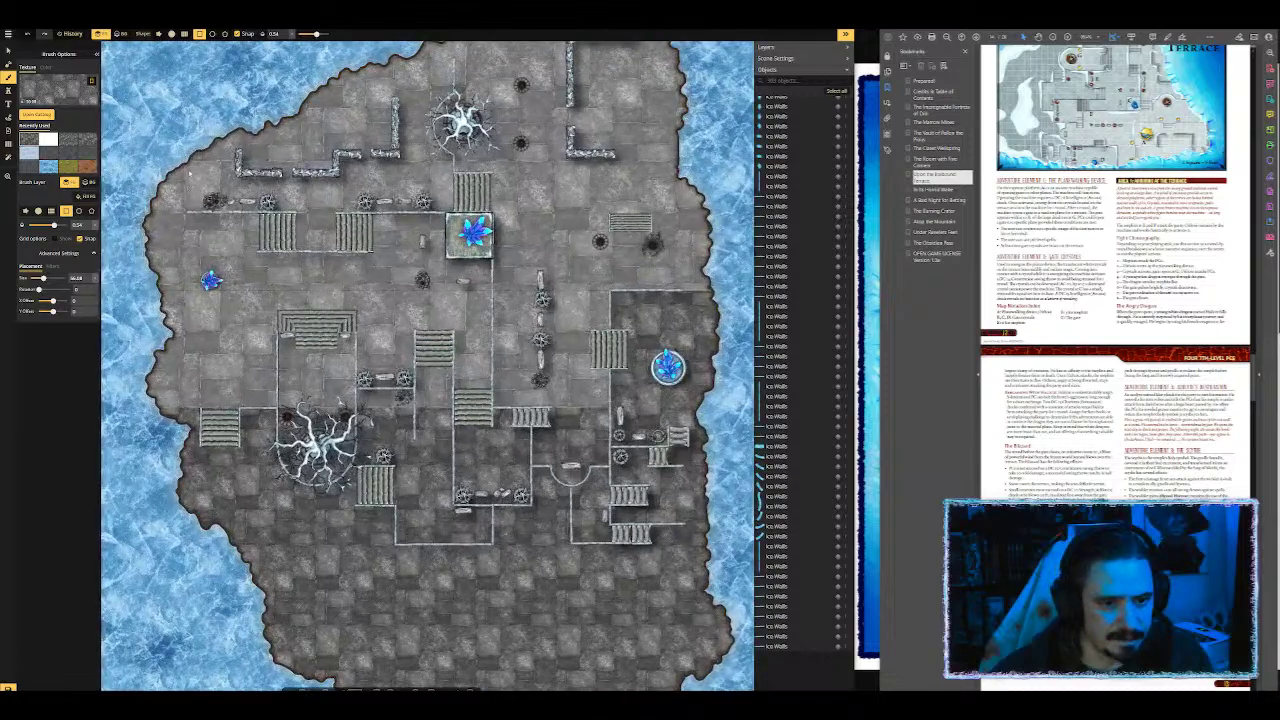
{"action": "scroll", "coordinate": [403, 517], "scroll_direction": "up", "scroll_amount": 1}
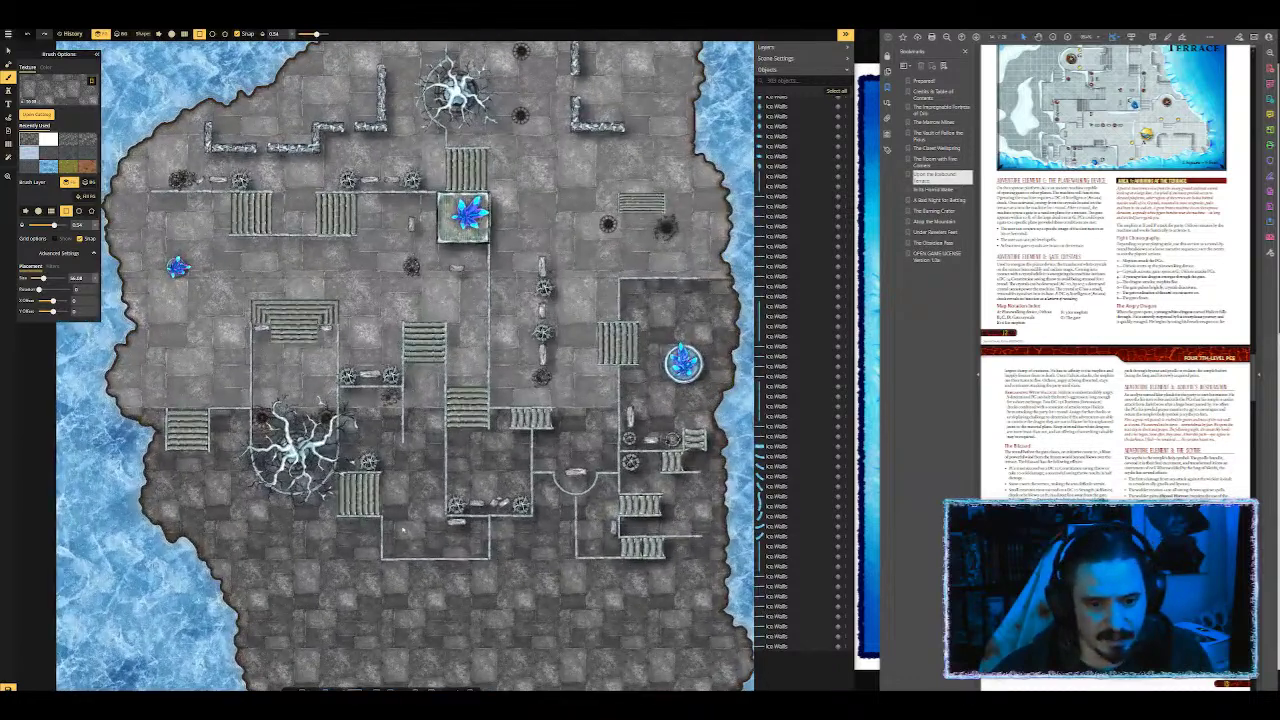
{"action": "left_click_drag", "start_coordinate": [322, 505], "coordinate": [458, 387]}
{"action": "scroll", "coordinate": [458, 387], "scroll_direction": "up", "scroll_amount": 2}
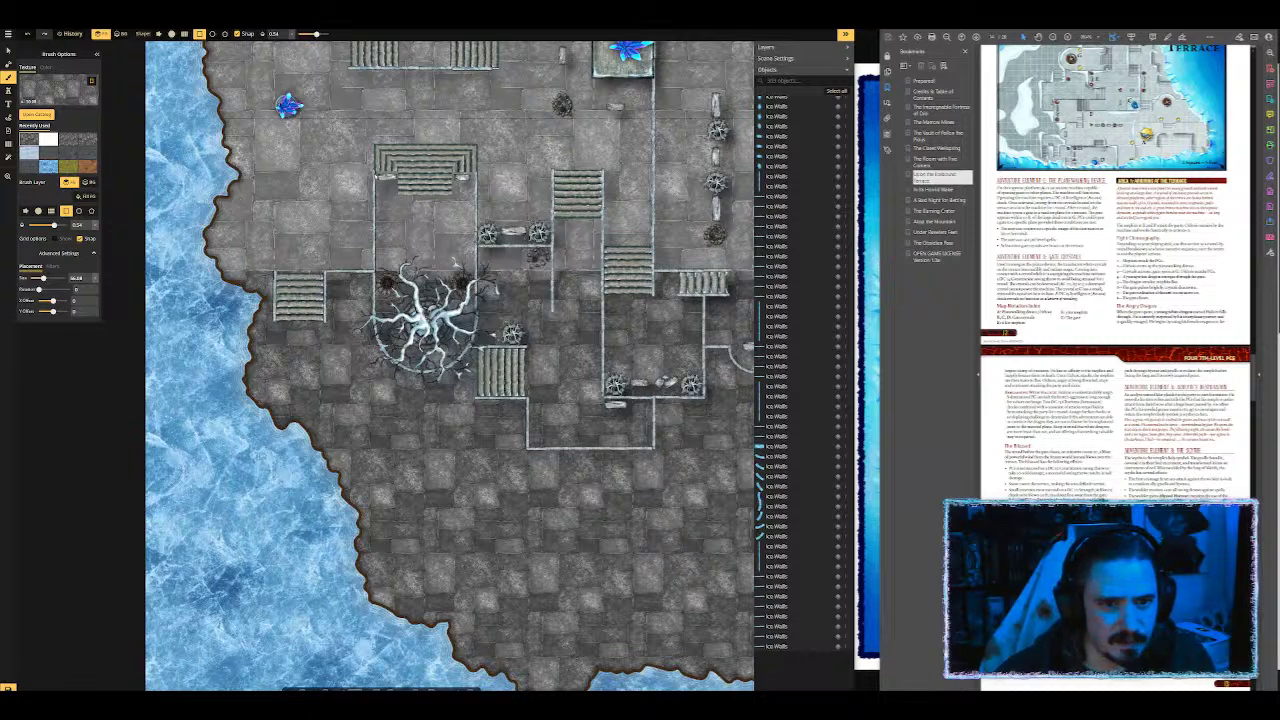
{"action": "left_click_drag", "start_coordinate": [374, 170], "coordinate": [474, 333]}
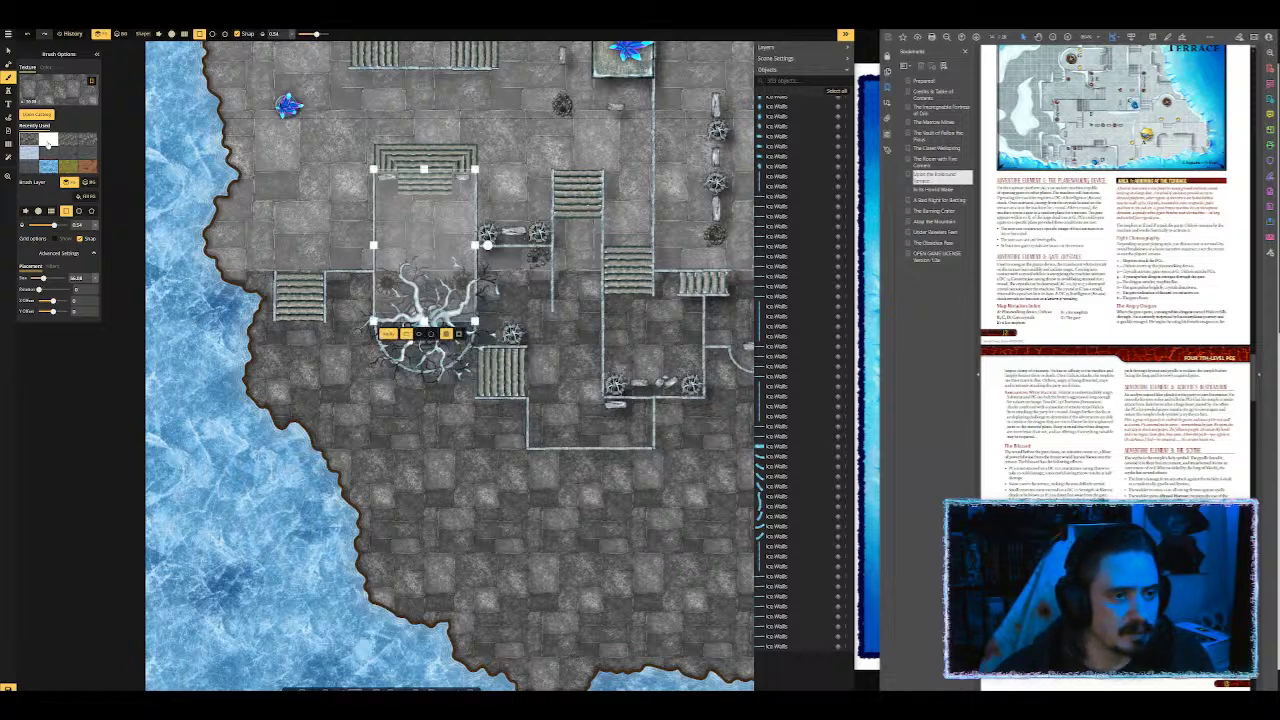
{"action": "left_click", "coordinate": [48, 141]}
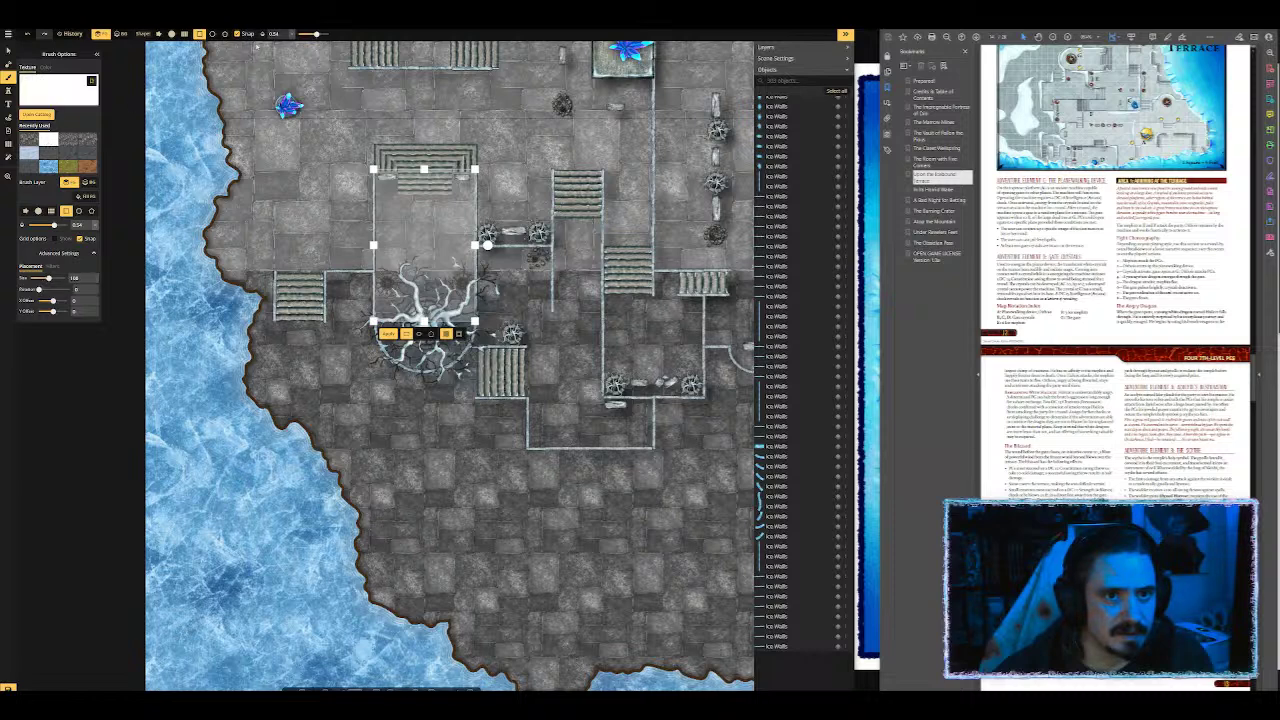
{"action": "left_click_drag", "start_coordinate": [316, 34], "coordinate": [332, 35]}
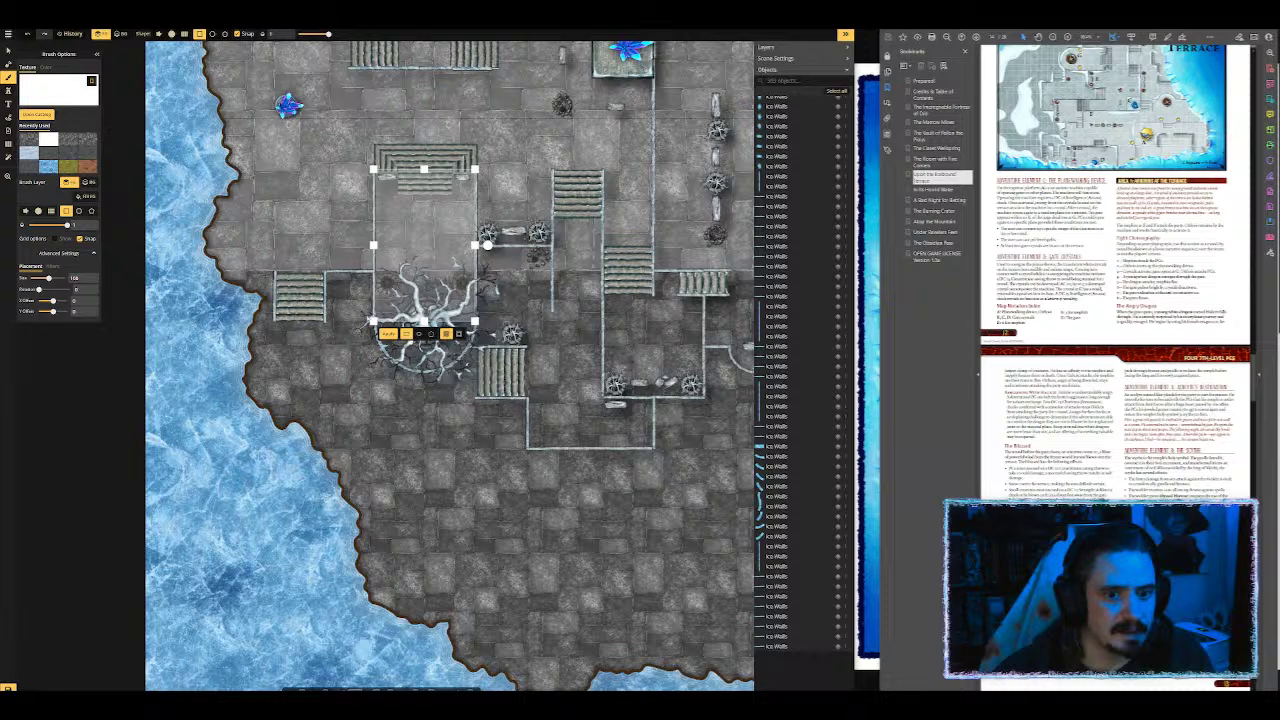
{"action": "left_click", "coordinate": [389, 334]}
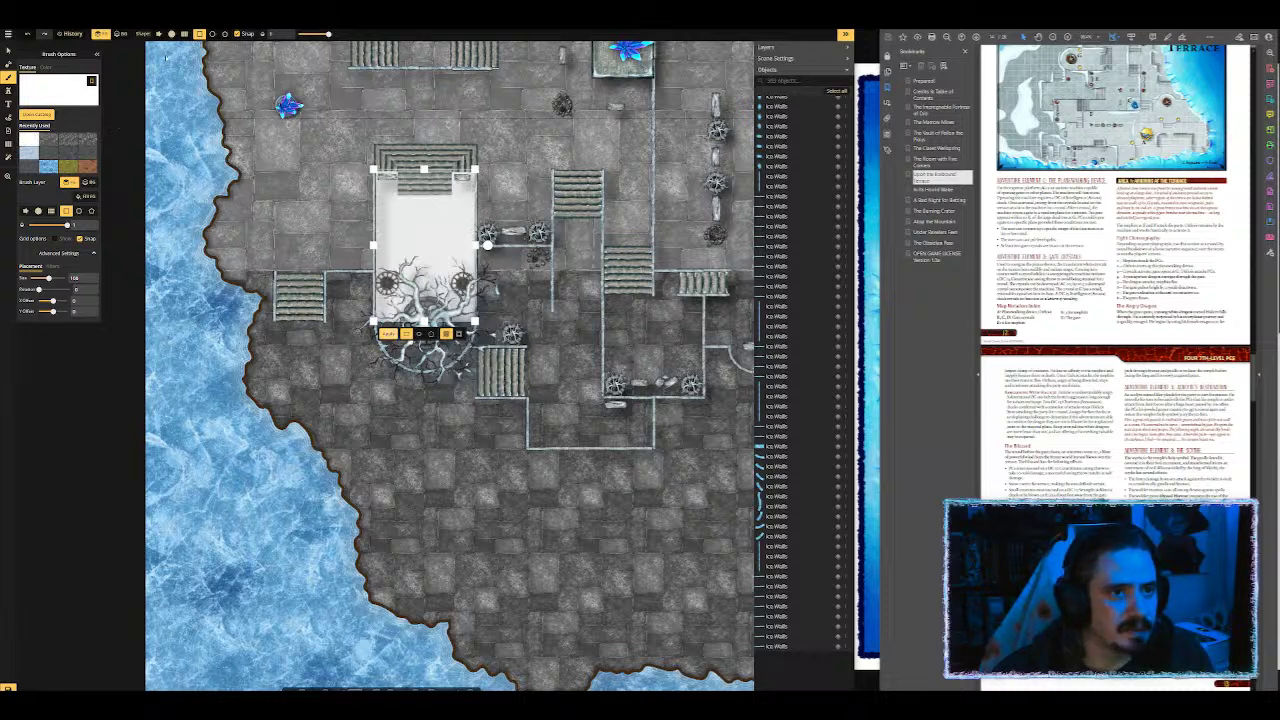
Step: Reduce the round brush's softness and paint the rounded southern end of the recess white under the cracked ice crater
{"action": "left_click", "coordinate": [171, 34]}
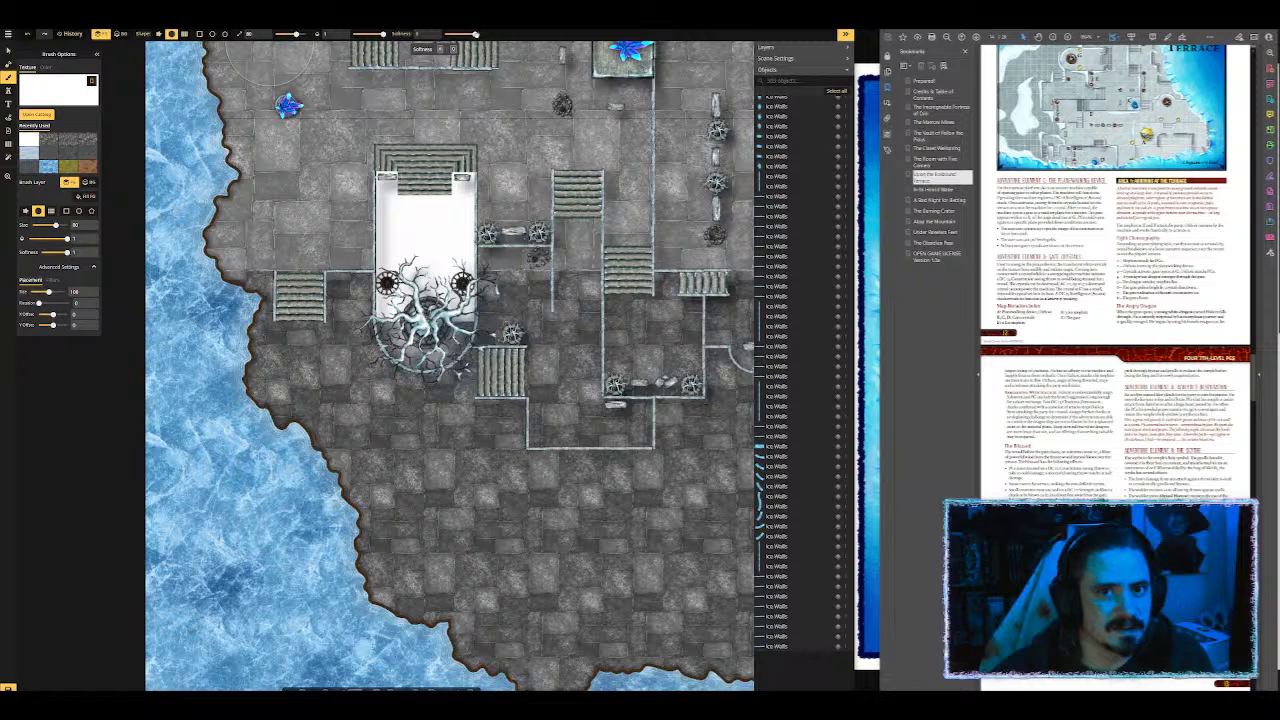
{"action": "left_click", "coordinate": [445, 34]}
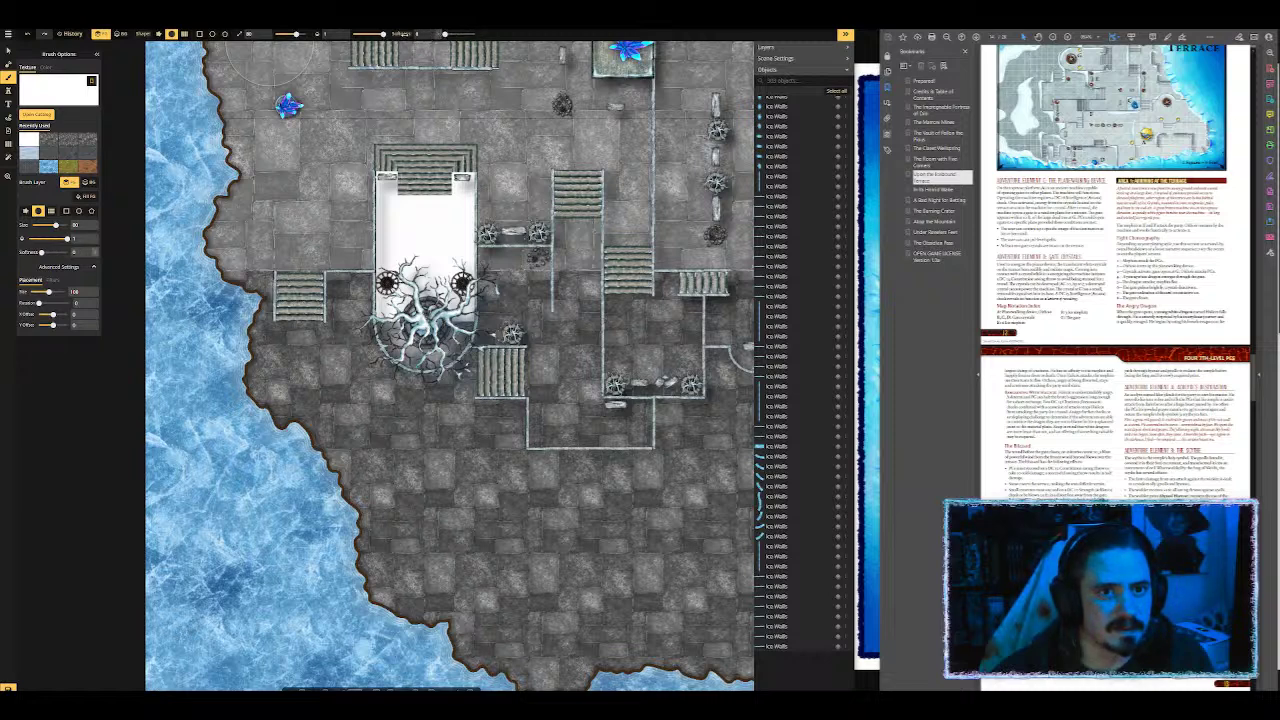
{"action": "mouse_move", "coordinate": [420, 290]}
{"action": "left_mouse_down"}
{"action": "mouse_move", "coordinate": [425, 335]}
{"action": "mouse_move", "coordinate": [422, 322]}
{"action": "mouse_move", "coordinate": [450, 350]}
{"action": "mouse_move", "coordinate": [465, 345]}
{"action": "left_mouse_up"}
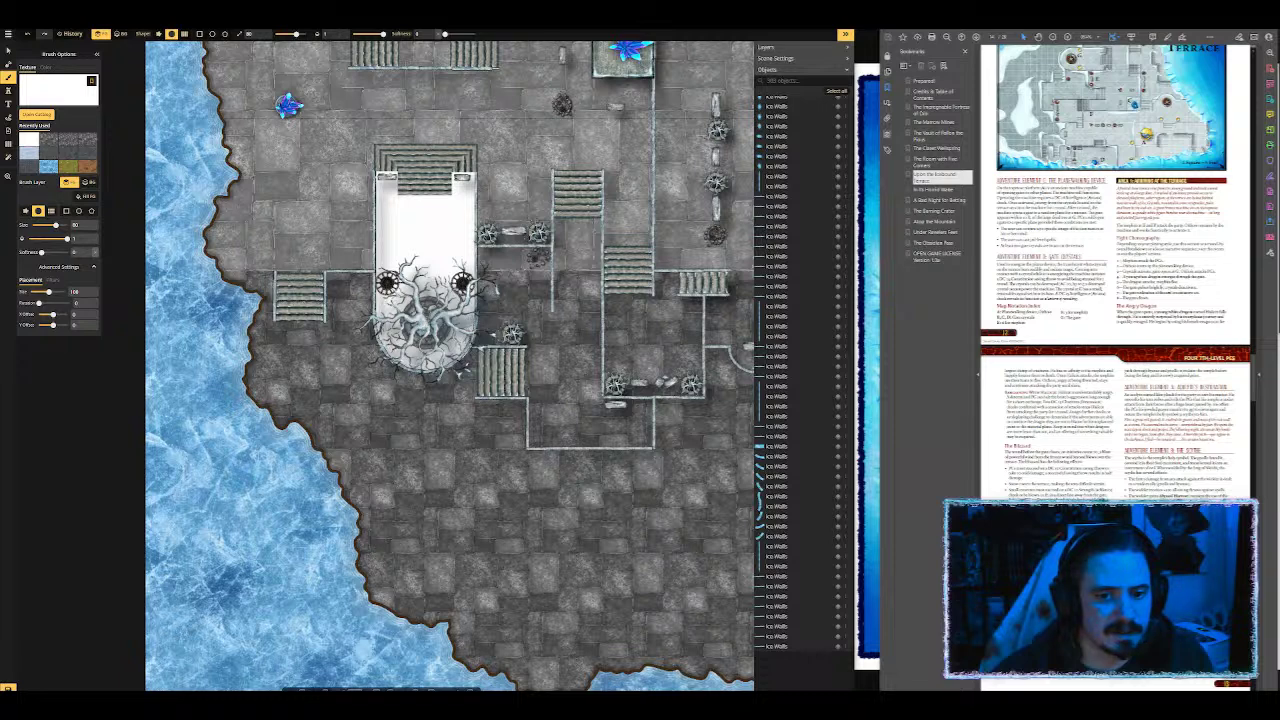
Step: Undo the last white brush strokes and repaint the rounded southern end of the recess white under the cracked ice crater
{"action": "key", "text": "ctrl+z"}
{"action": "key", "text": "ctrl+z"}
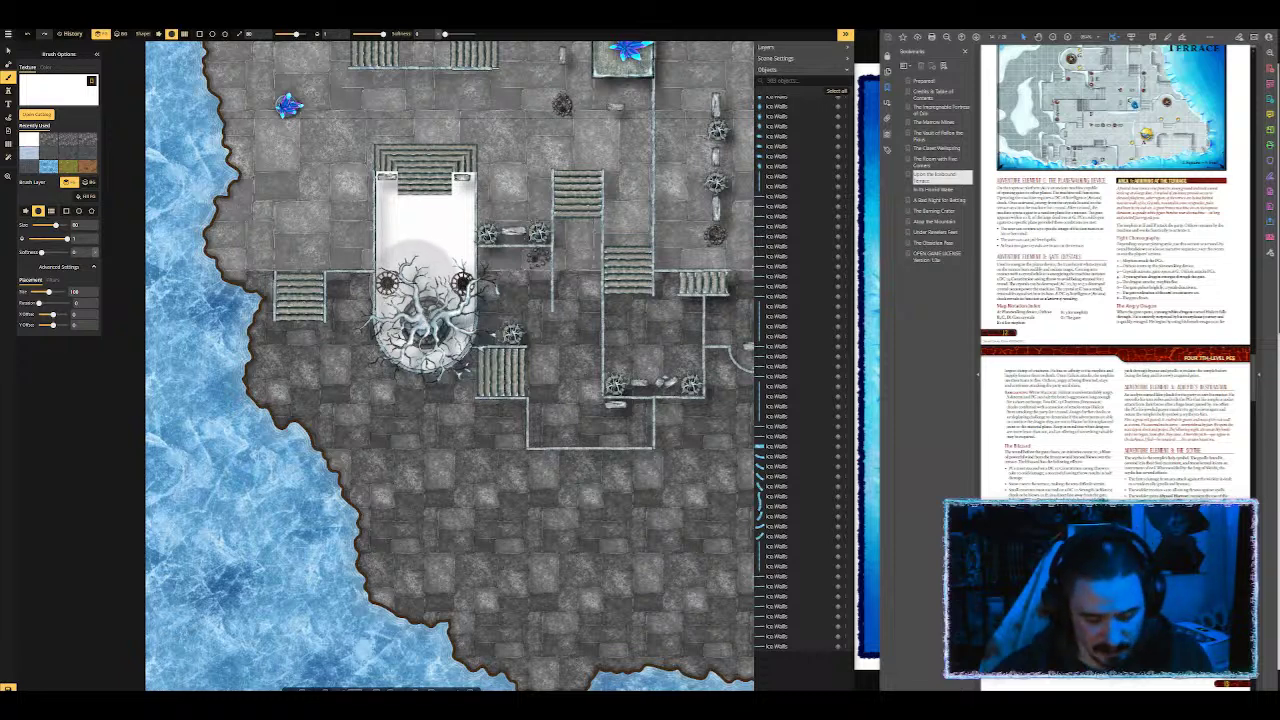
{"action": "mouse_move", "coordinate": [420, 260]}
{"action": "left_mouse_down"}
{"action": "mouse_move", "coordinate": [420, 300]}
{"action": "mouse_move", "coordinate": [385, 284]}
{"action": "mouse_move", "coordinate": [425, 330]}
{"action": "mouse_move", "coordinate": [466, 338]}
{"action": "left_mouse_up"}
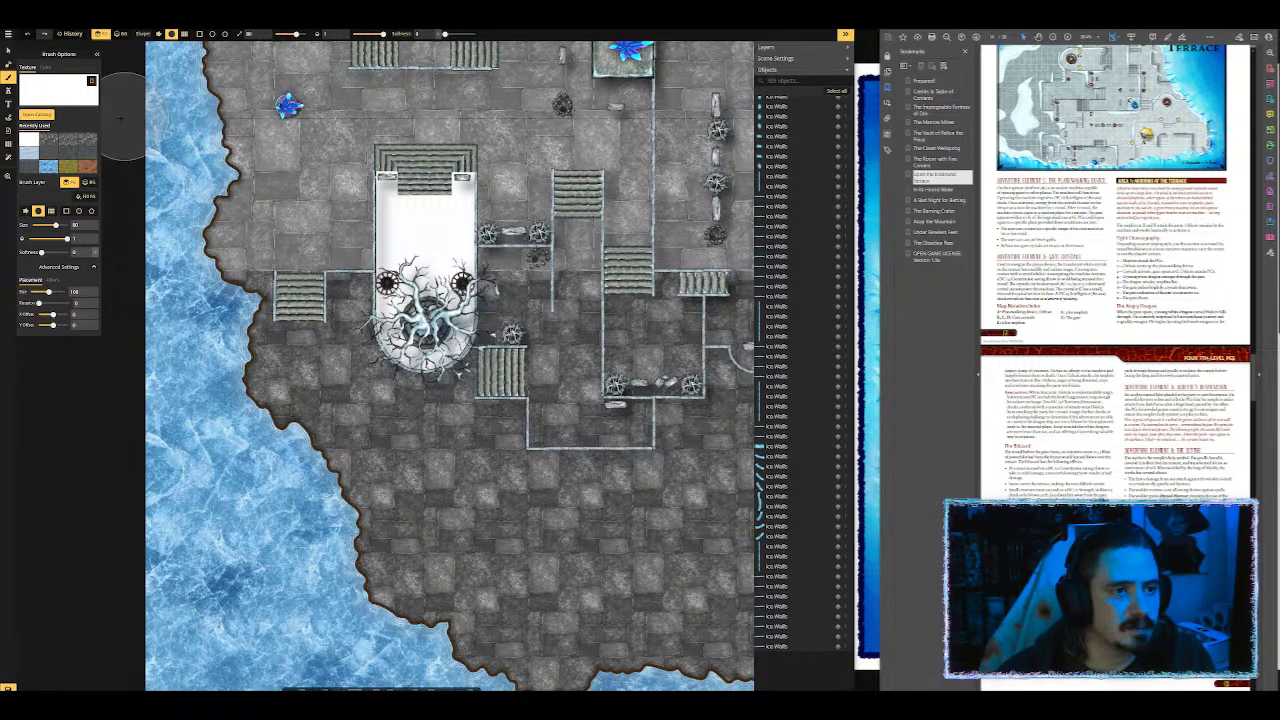
Step: Choose the stone texture and outline an elliptical fill area around the cracked ice crater, undoing the misplaced outline first
{"action": "left_click", "coordinate": [55, 146]}
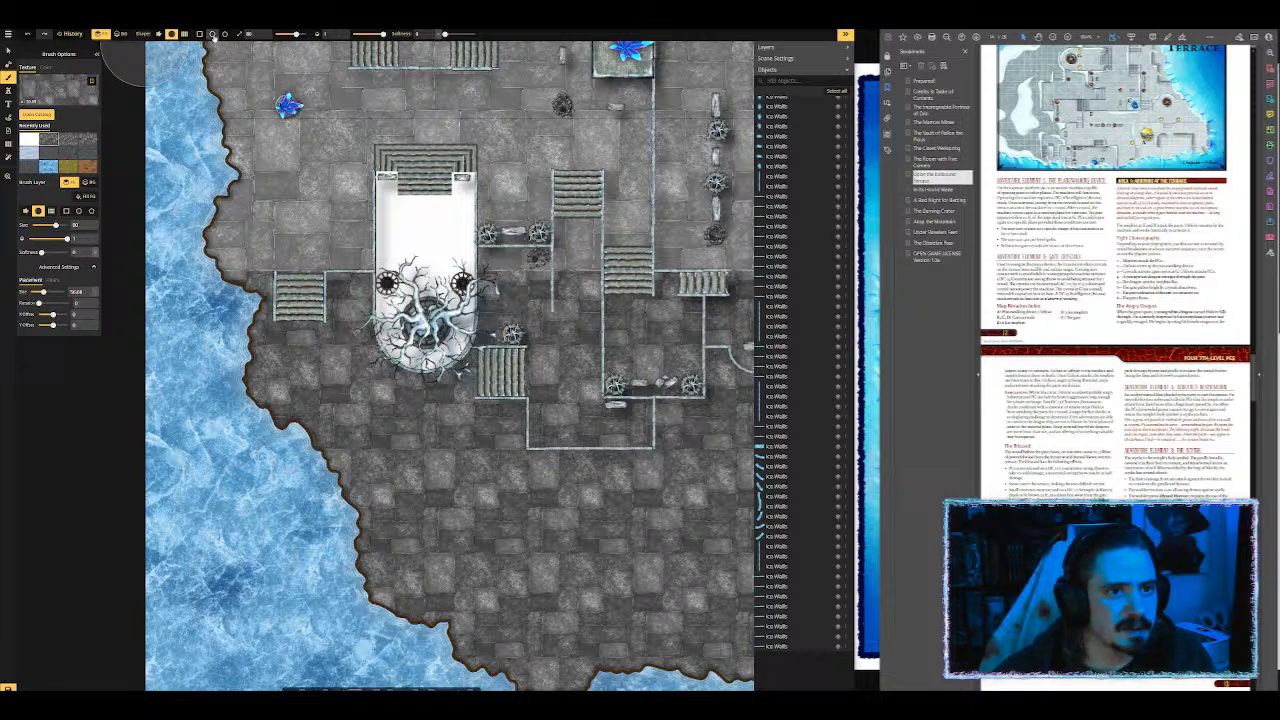
{"action": "left_click", "coordinate": [212, 34]}
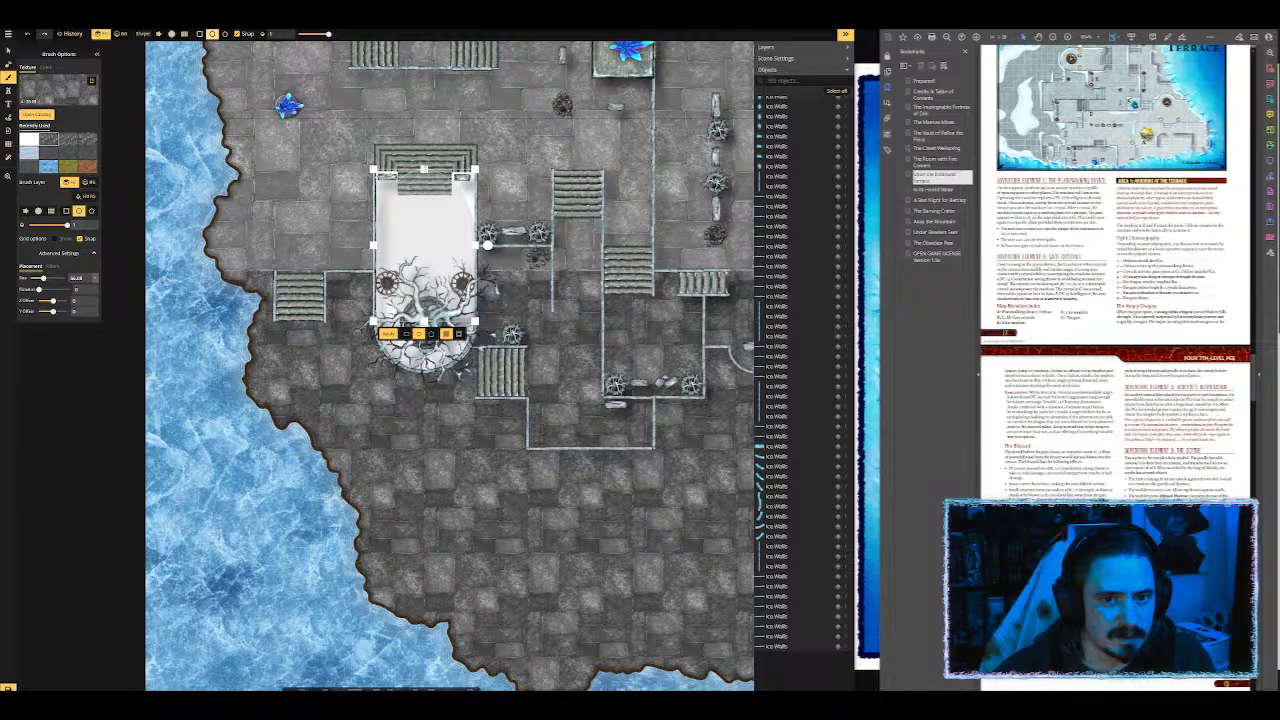
{"action": "left_click_drag", "start_coordinate": [428, 205], "coordinate": [440, 230]}
{"action": "key", "text": "ctrl+z"}
{"action": "key", "text": "ctrl+z"}
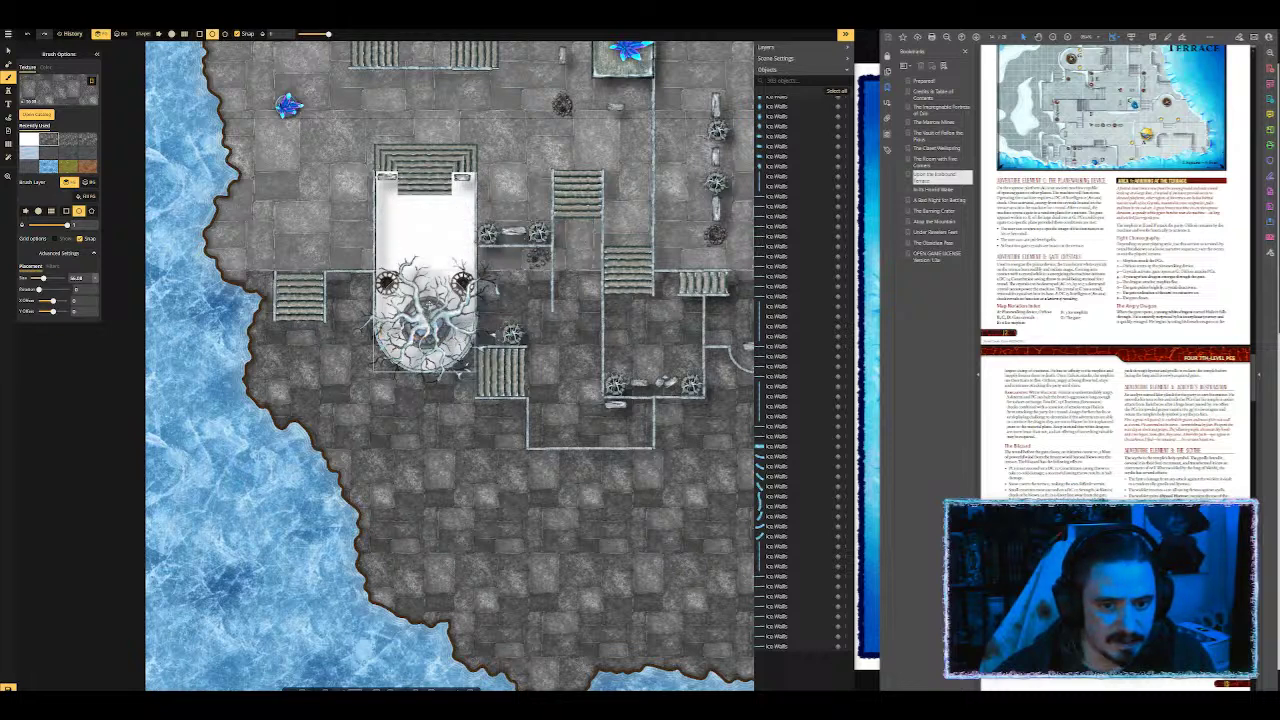
{"action": "left_click_drag", "start_coordinate": [473, 373], "coordinate": [475, 372]}
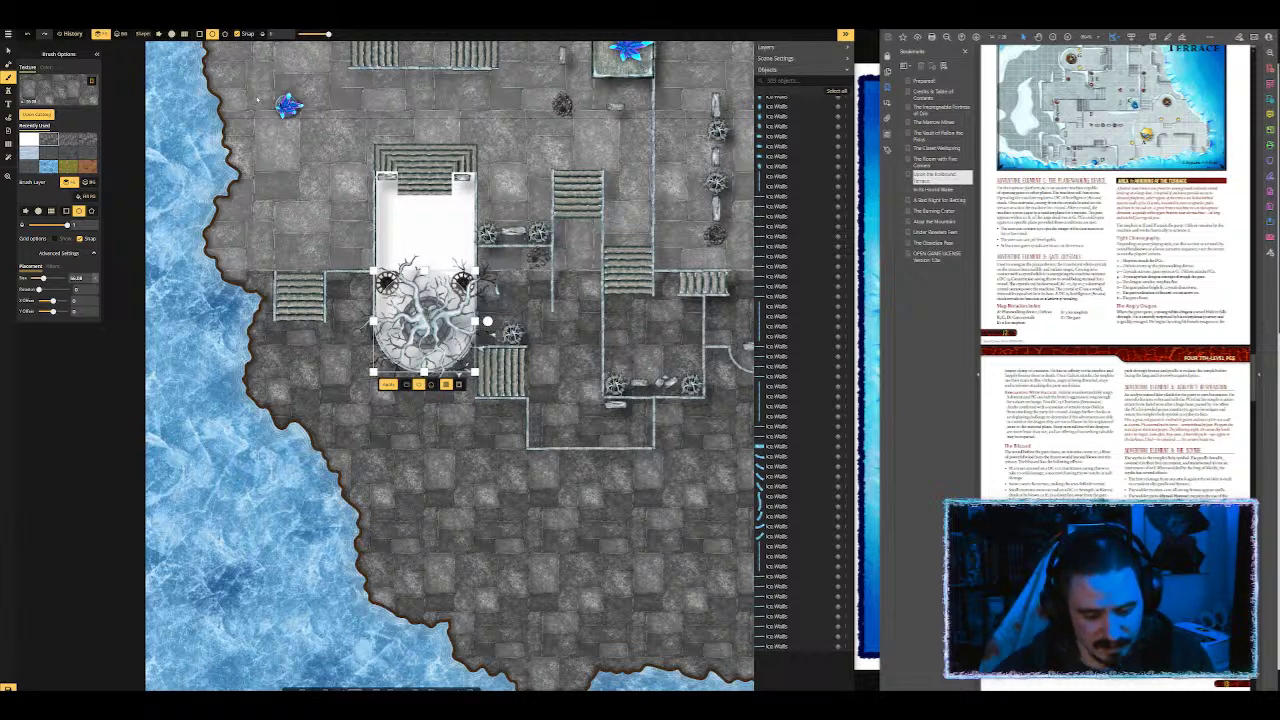
{"action": "key", "text": "Return"}
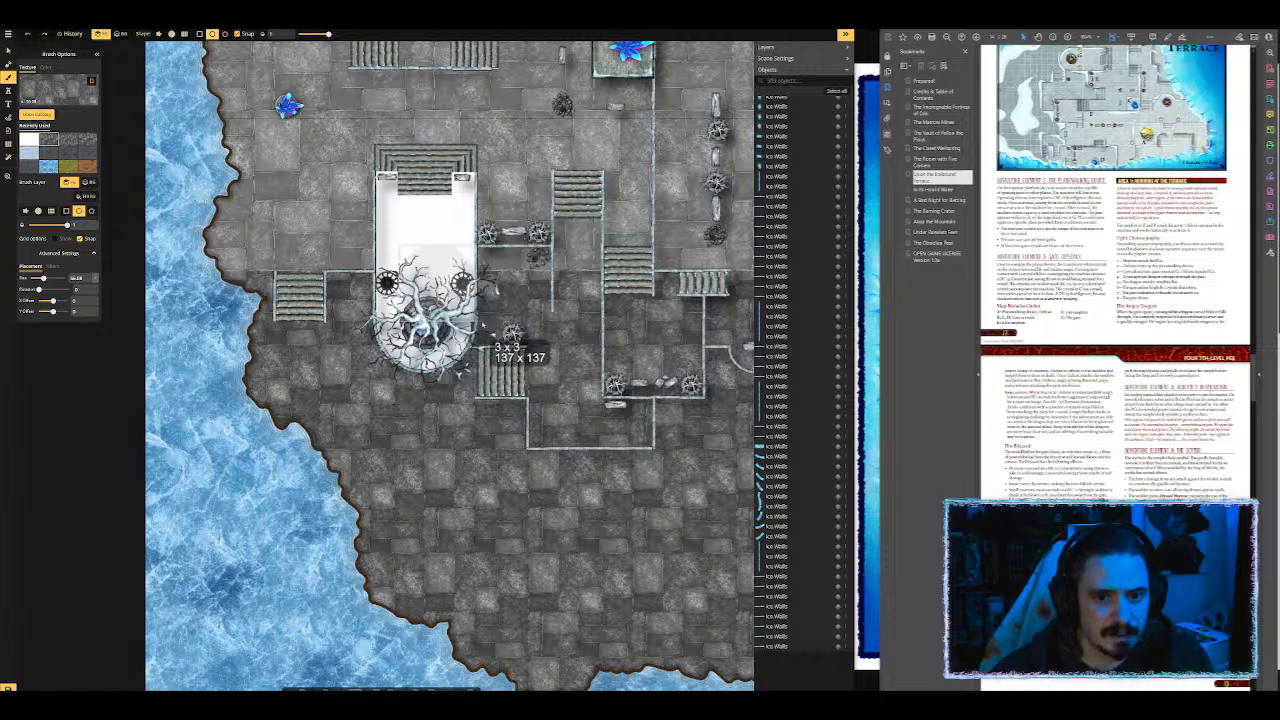
{"action": "left_click", "coordinate": [425, 315]}
{"action": "left_click", "coordinate": [430, 320]}
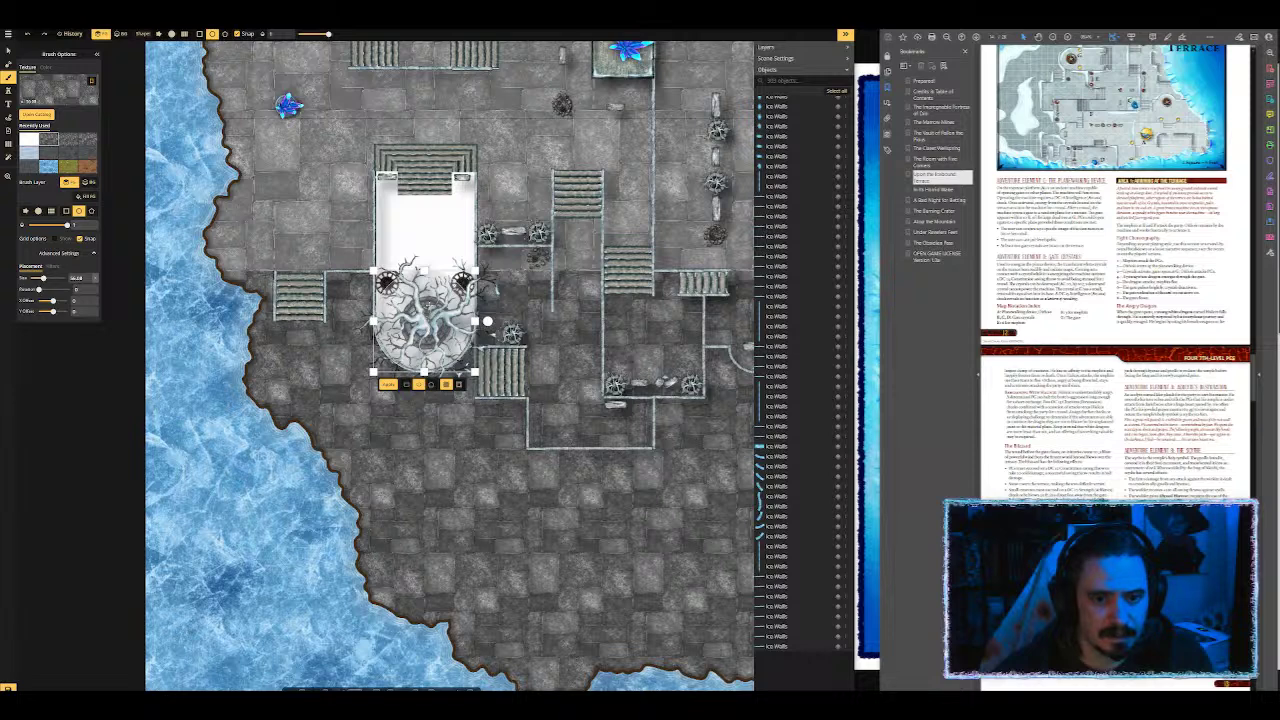
Step: Try a round fill of stone at 0.5 opacity over the white base of the cracked ice crater
{"action": "left_click", "coordinate": [28, 140]}
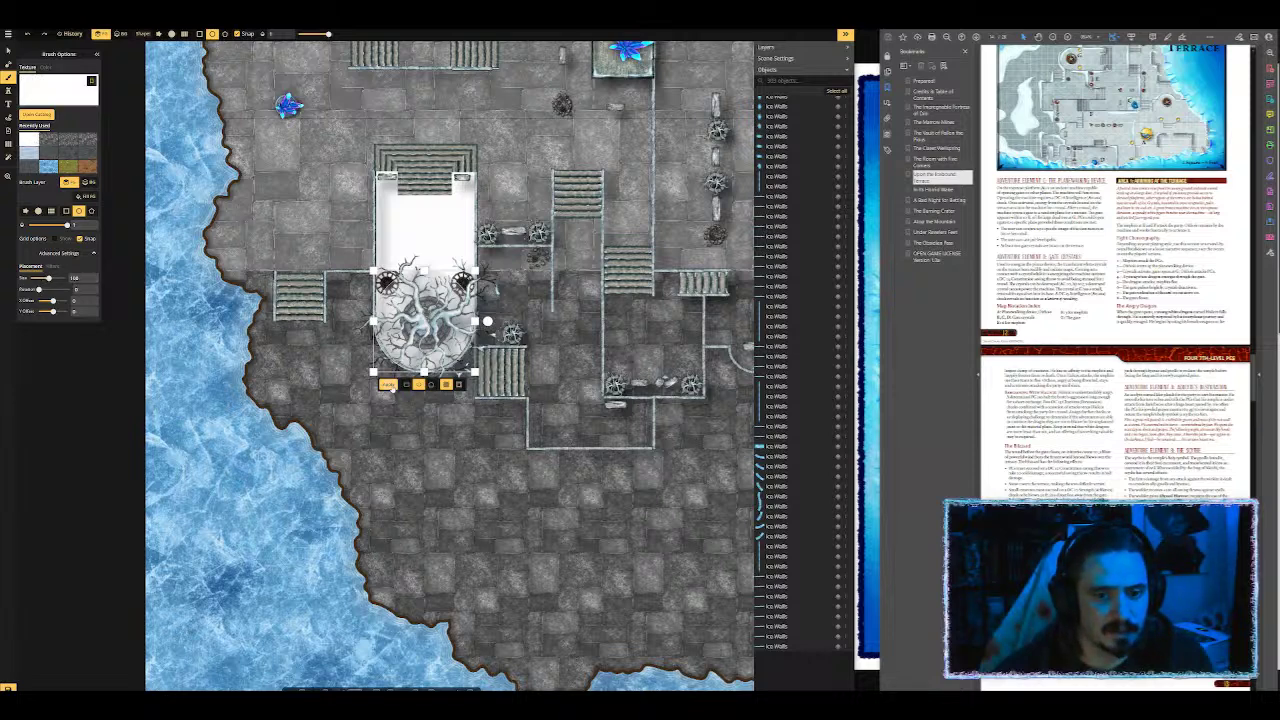
{"action": "left_click", "coordinate": [50, 141]}
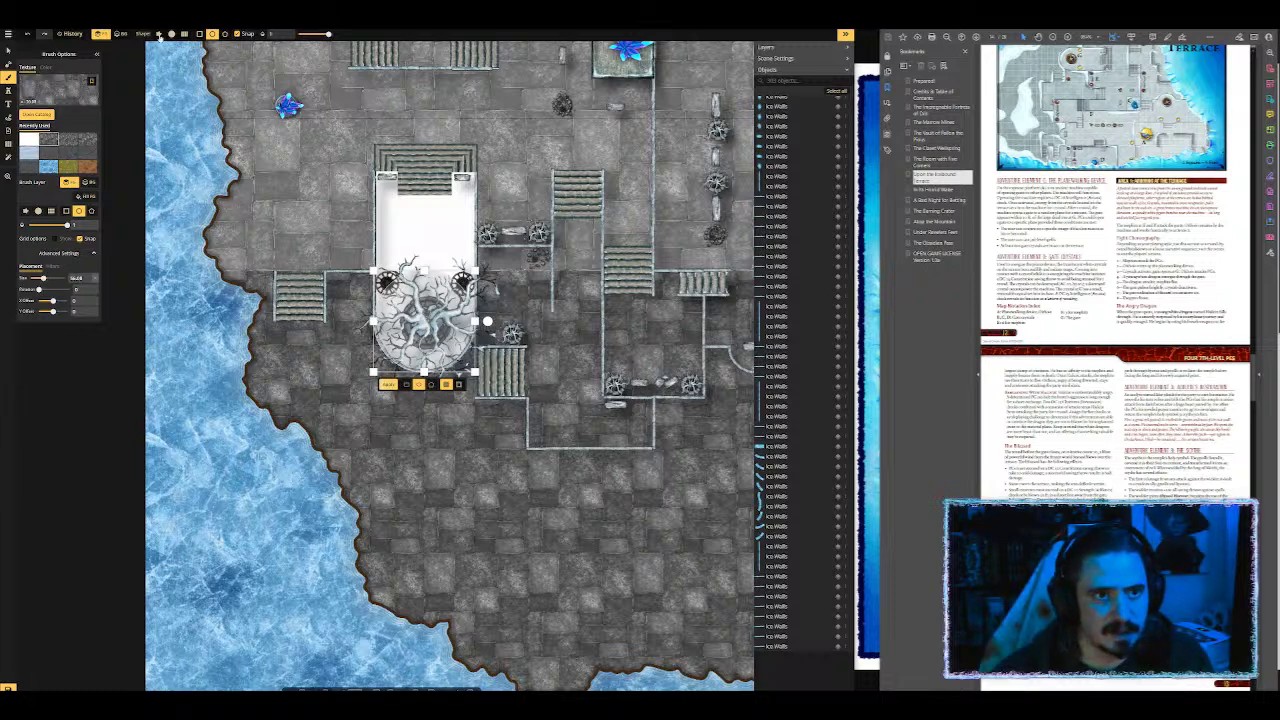
{"action": "left_click_drag", "start_coordinate": [328, 34], "coordinate": [312, 34]}
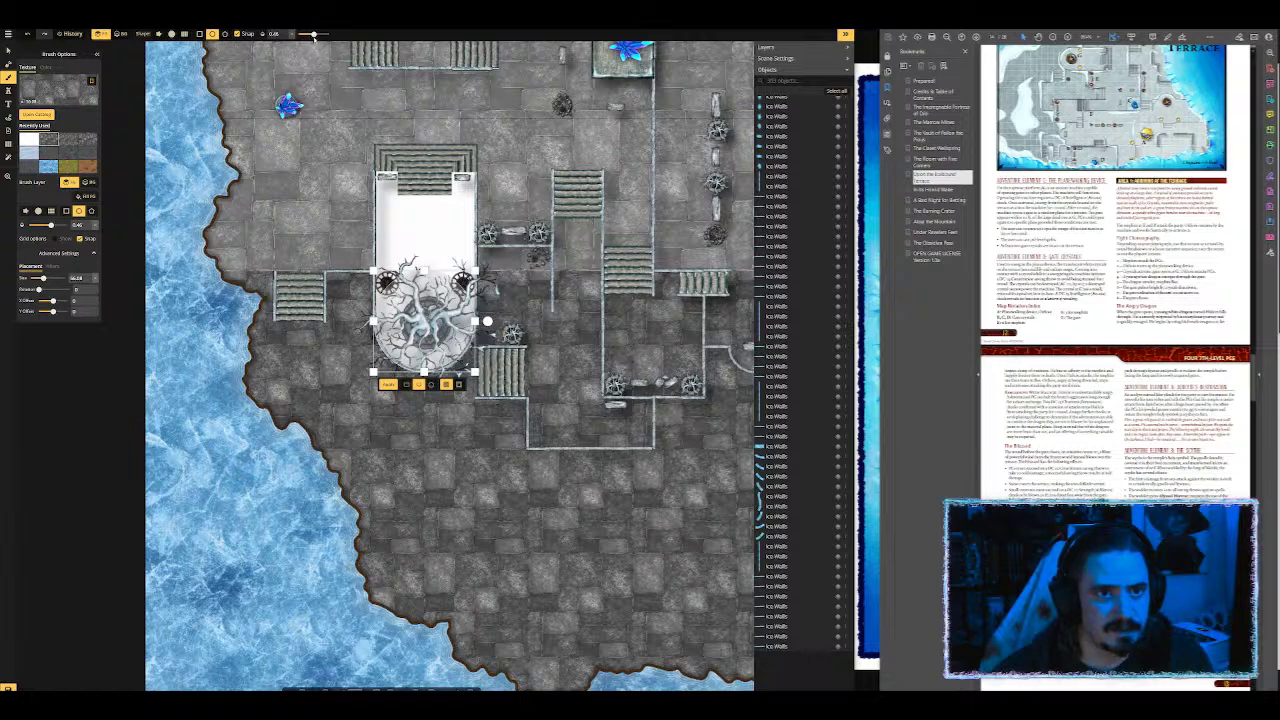
{"action": "left_click_drag", "start_coordinate": [313, 35], "coordinate": [316, 35]}
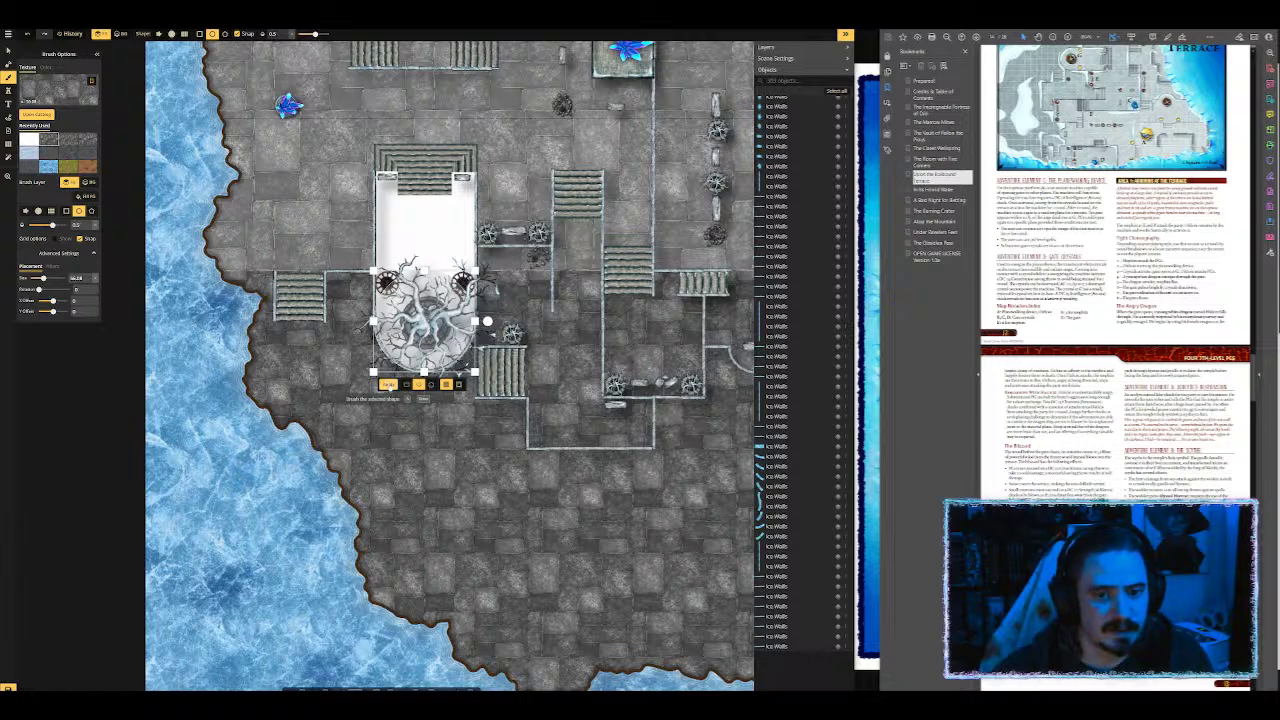
{"action": "left_click", "coordinate": [386, 385]}
{"action": "left_click", "coordinate": [386, 385]}
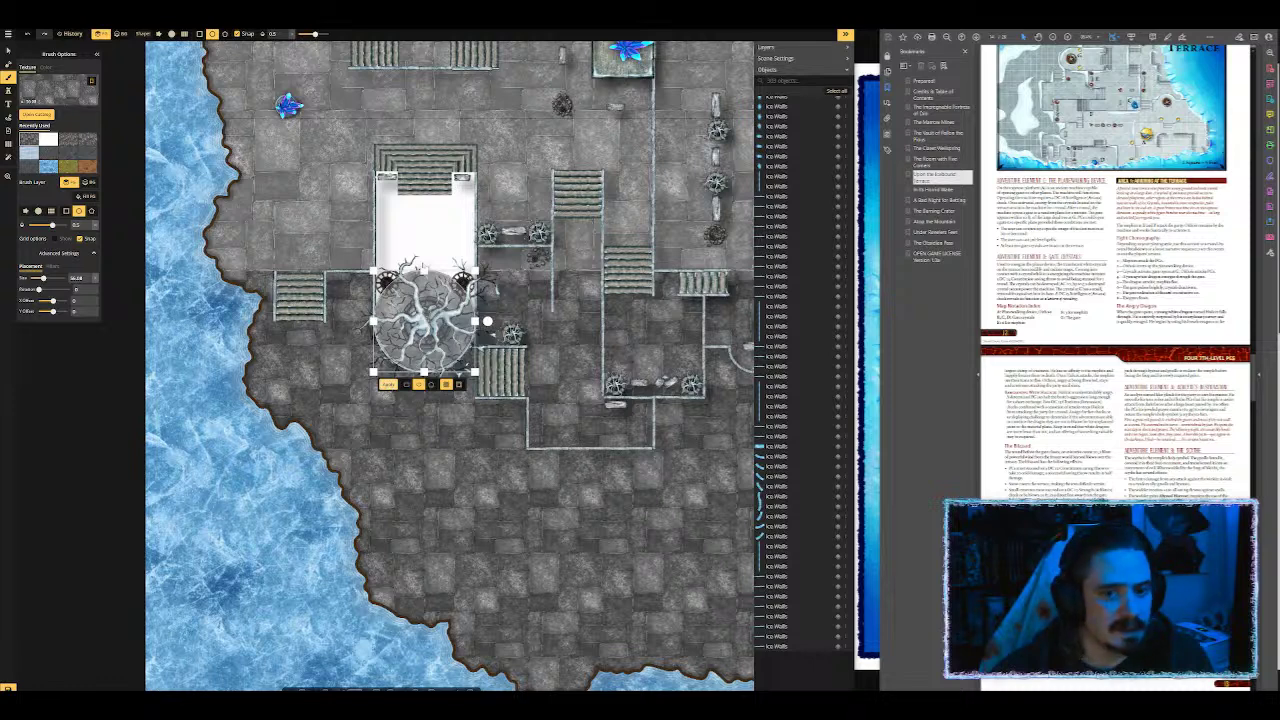
{"action": "key", "text": "Escape"}
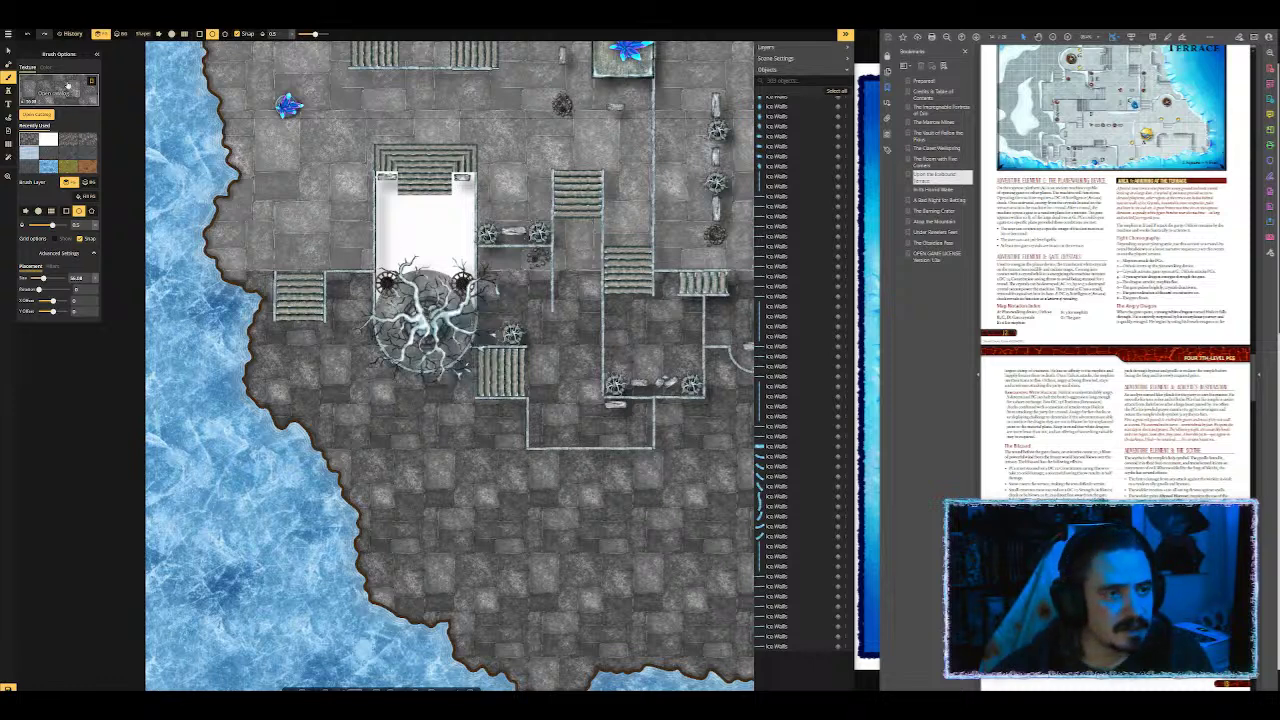
Step: Try a rectangle from the three-sided staircase to the middle of the crater, filled white at full opacity and covered with stone at about half opacity
{"action": "left_click", "coordinate": [48, 140]}
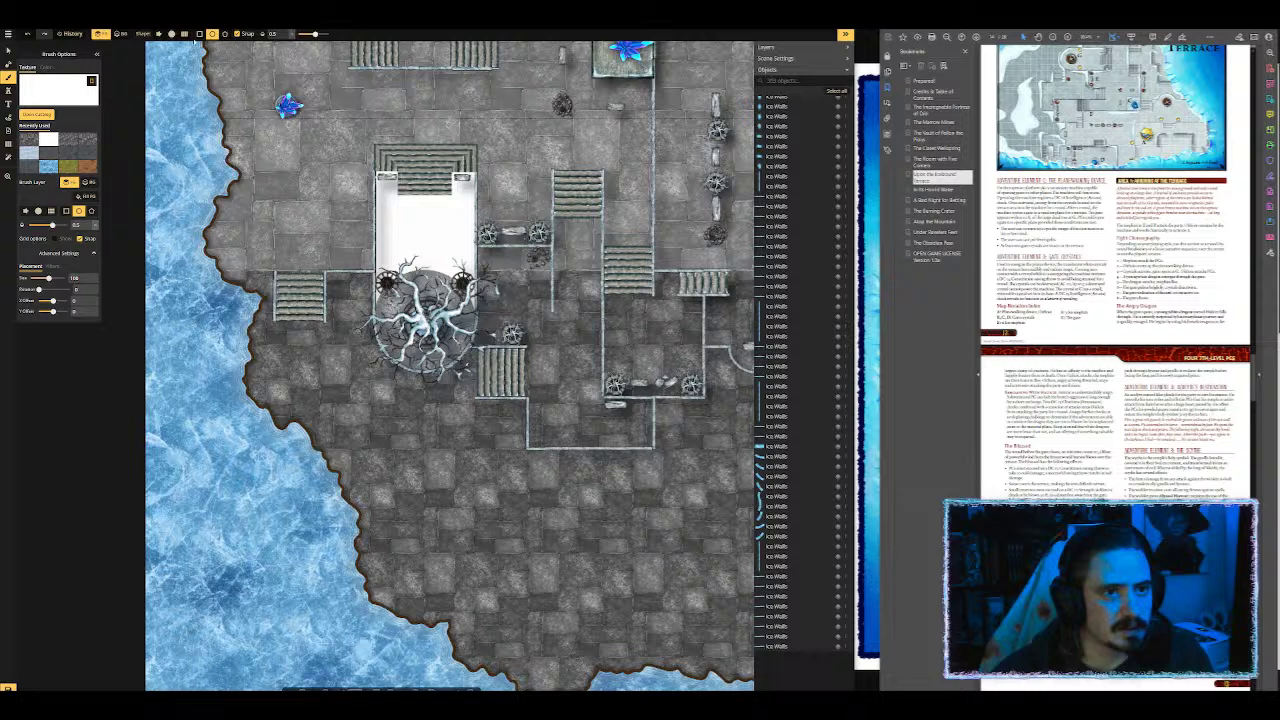
{"action": "left_click", "coordinate": [200, 34]}
{"action": "mouse_move", "coordinate": [376, 171]}
{"action": "left_mouse_down"}
{"action": "mouse_move", "coordinate": [485, 291]}
{"action": "mouse_move", "coordinate": [490, 308]}
{"action": "mouse_move", "coordinate": [474, 322]}
{"action": "left_mouse_up"}
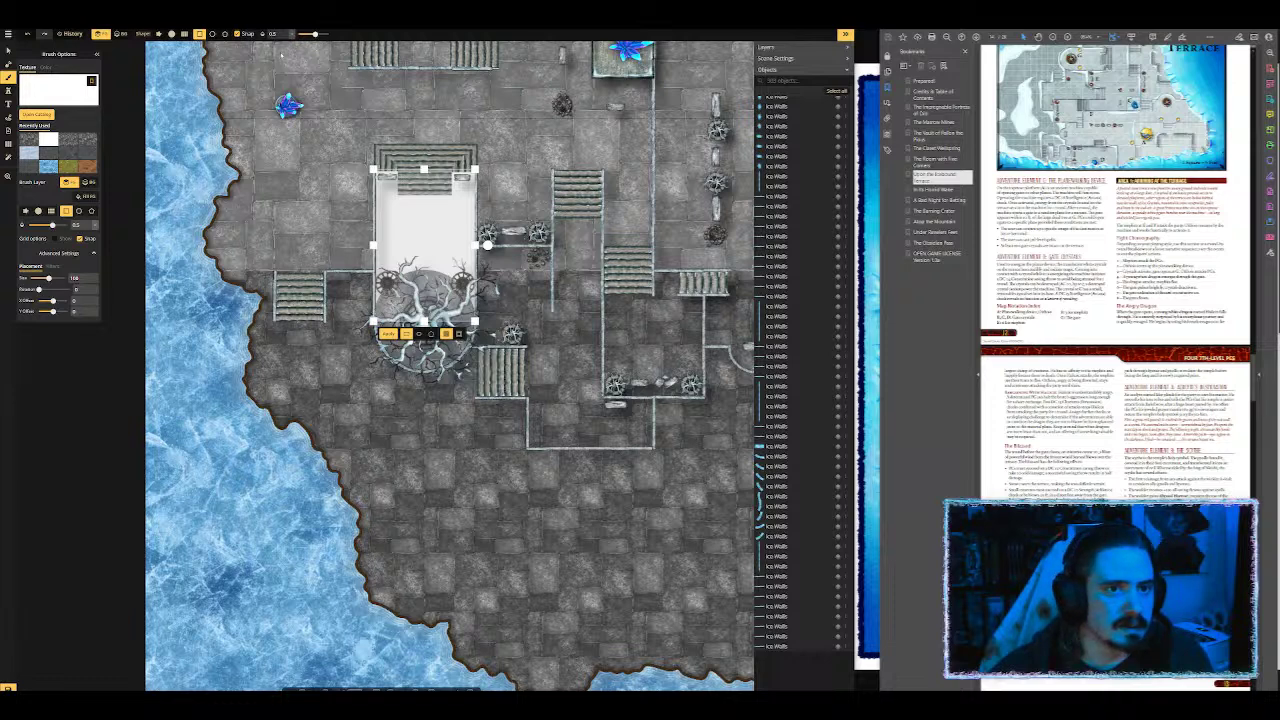
{"action": "left_click_drag", "start_coordinate": [313, 35], "coordinate": [328, 34]}
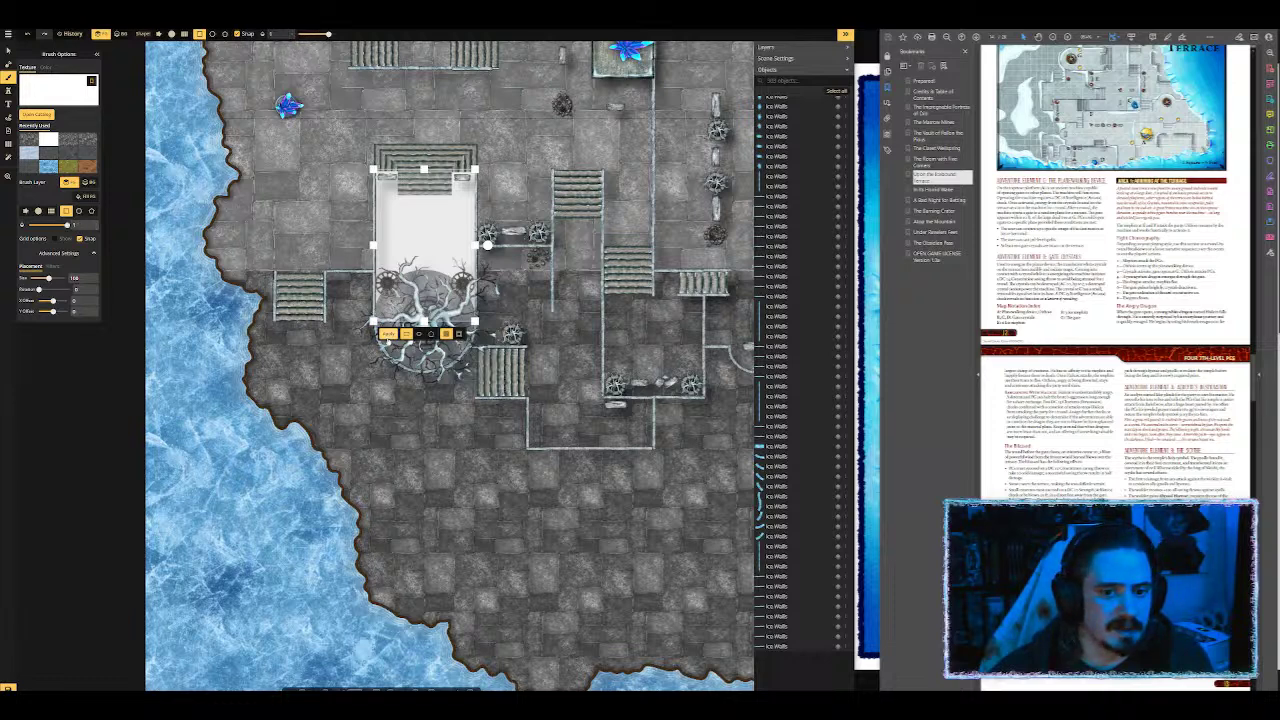
{"action": "left_click", "coordinate": [389, 335]}
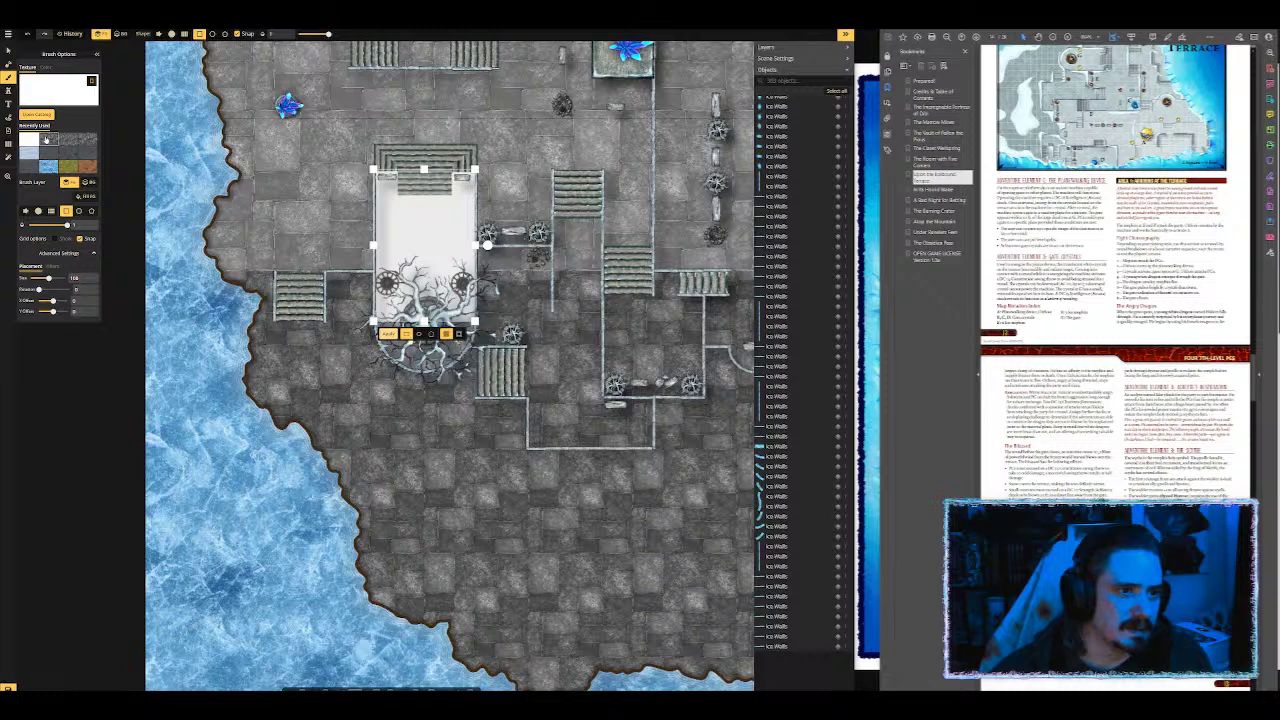
{"action": "left_click", "coordinate": [45, 140]}
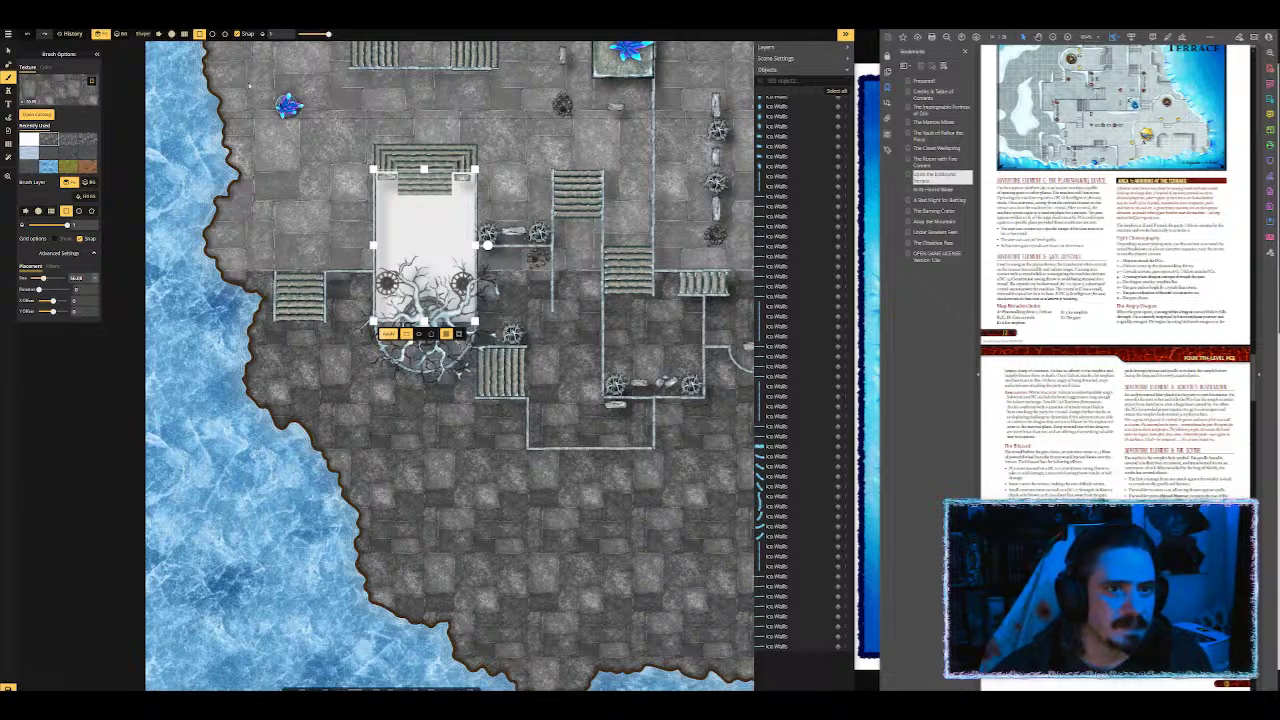
{"action": "left_click", "coordinate": [314, 35]}
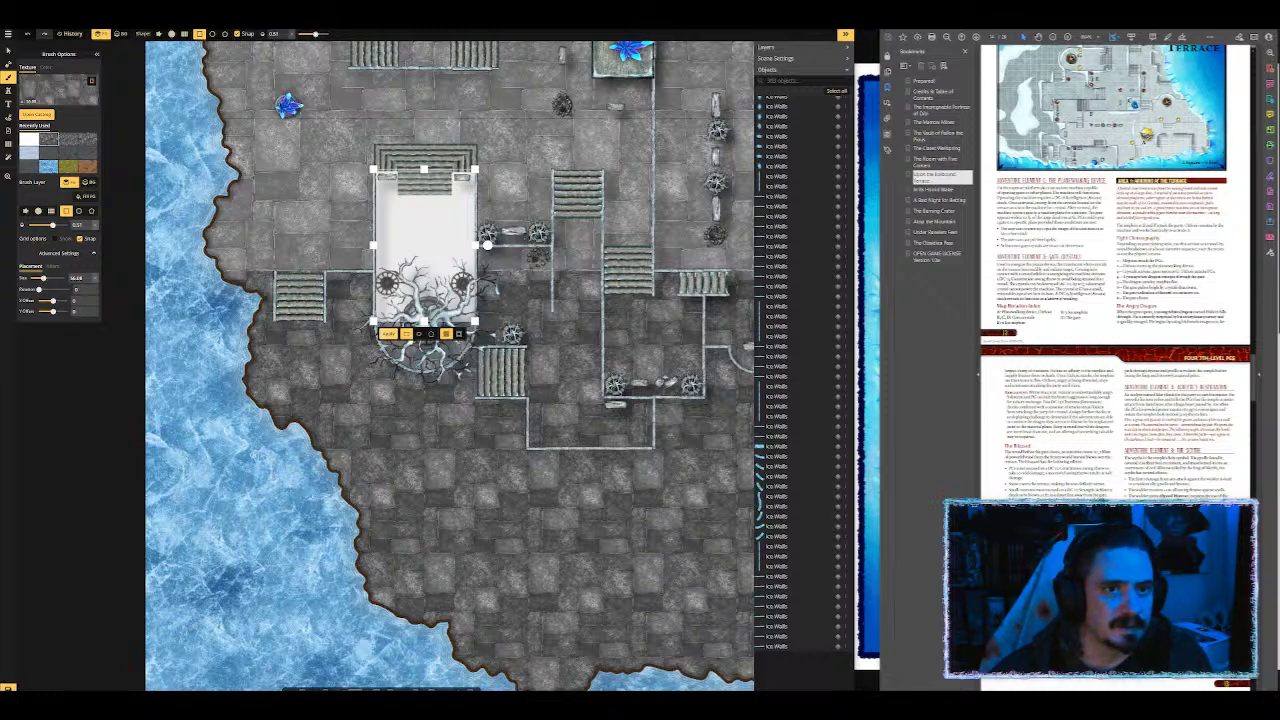
{"action": "left_click", "coordinate": [389, 334]}
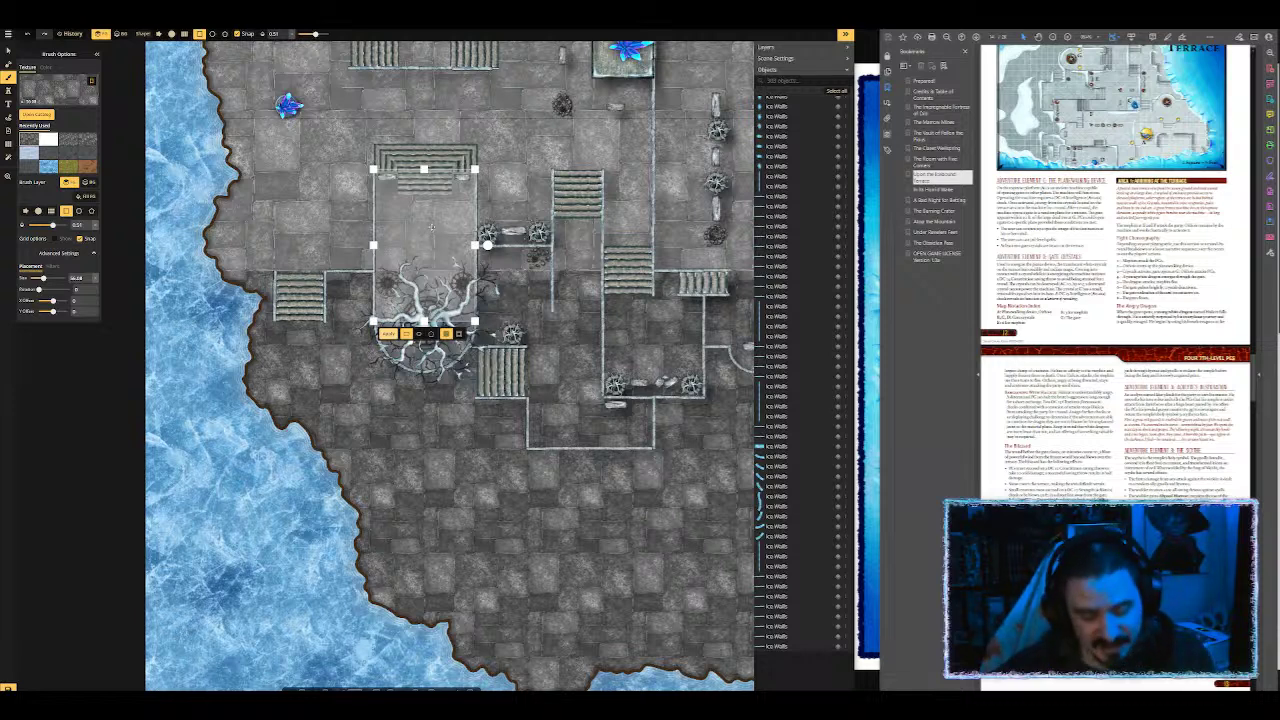
Step: Undo the rectangular stone and white fills of the recess and the round stone fill under the crater
{"action": "key", "text": "ctrl+z"}
{"action": "key", "text": "ctrl+z"}
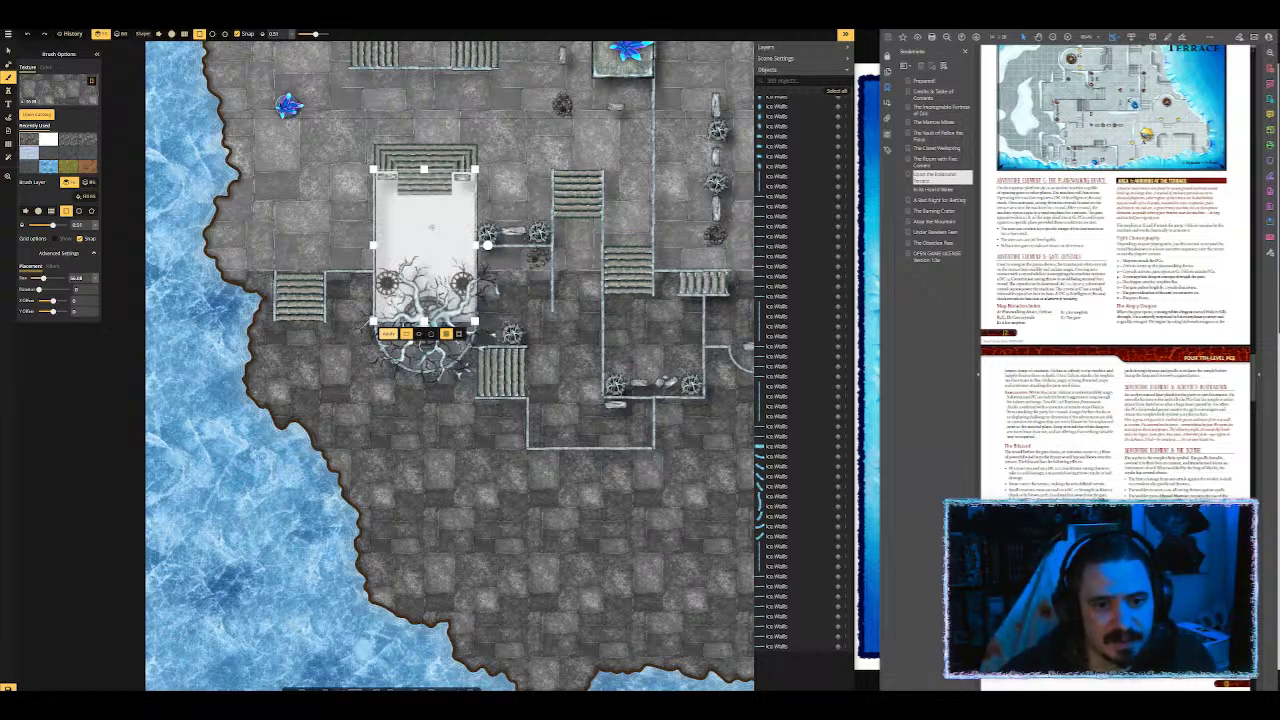
{"action": "key", "text": "ctrl+z"}
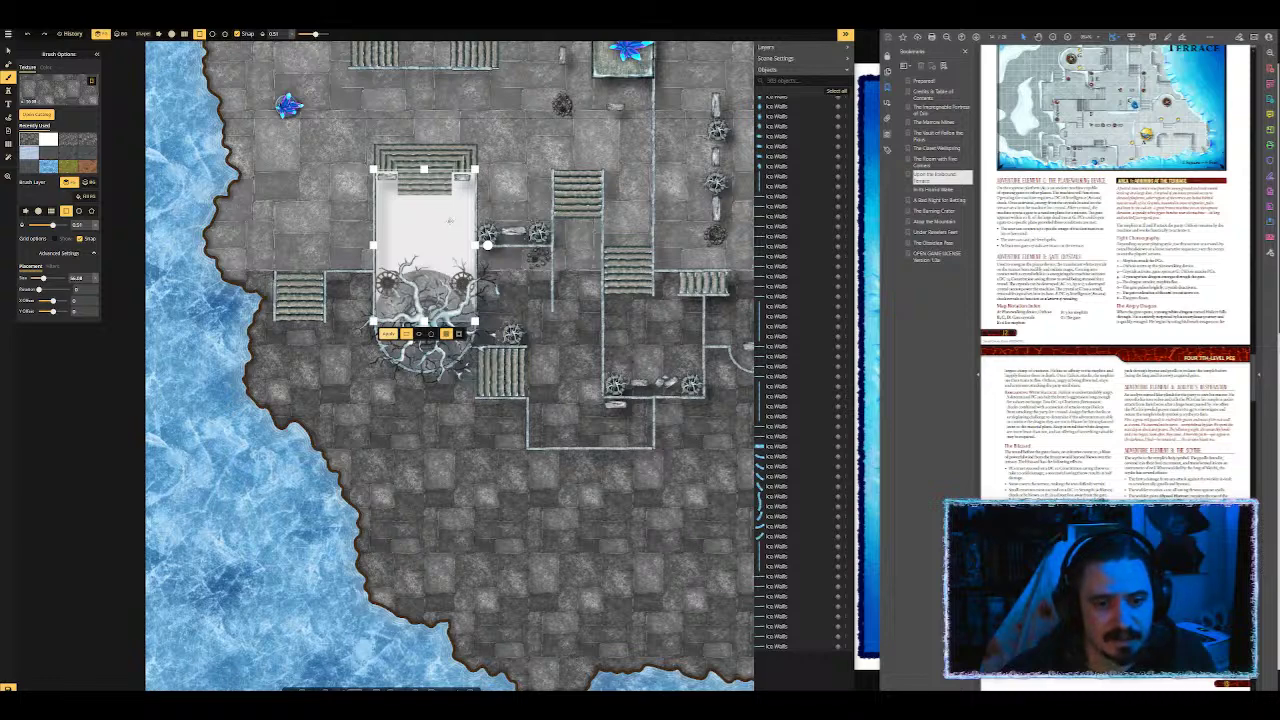
{"action": "key", "text": "ctrl+z"}
{"action": "key", "text": "ctrl+z"}
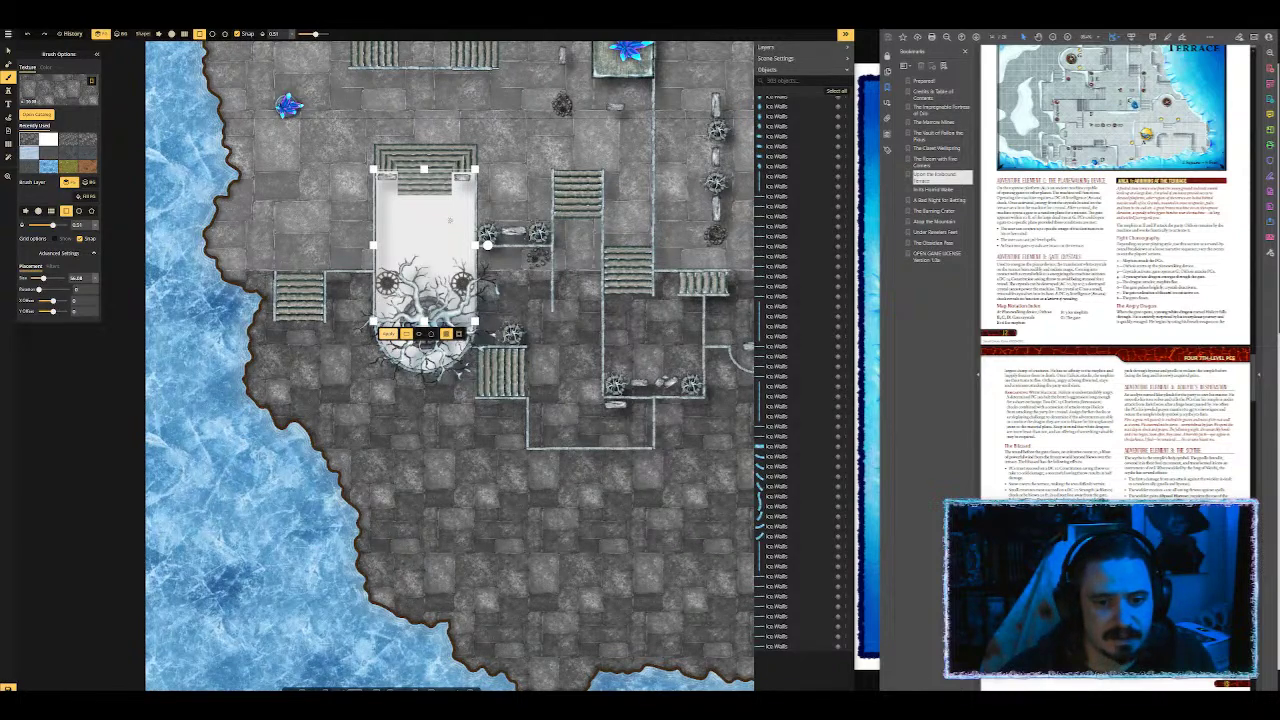
{"action": "key", "text": "ctrl+z"}
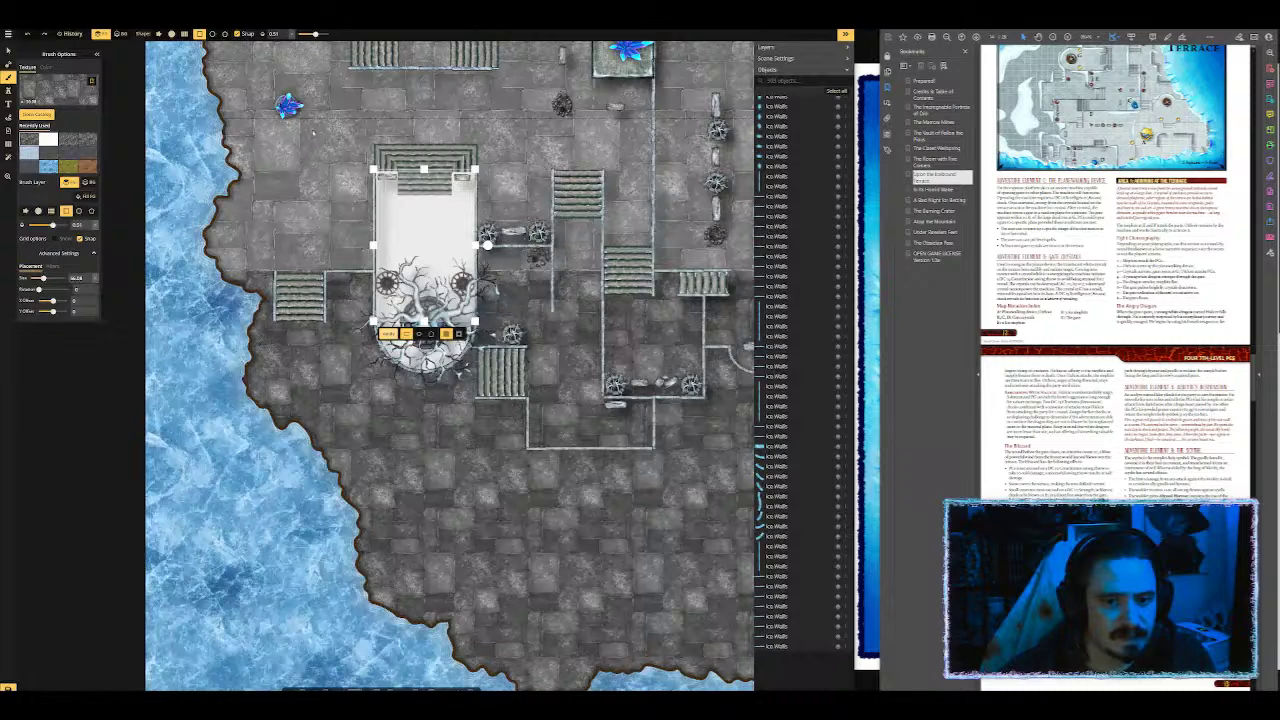
Step: Fill an elliptical area matching the cracked ice crater with white at full opacity
{"action": "left_click", "coordinate": [212, 34]}
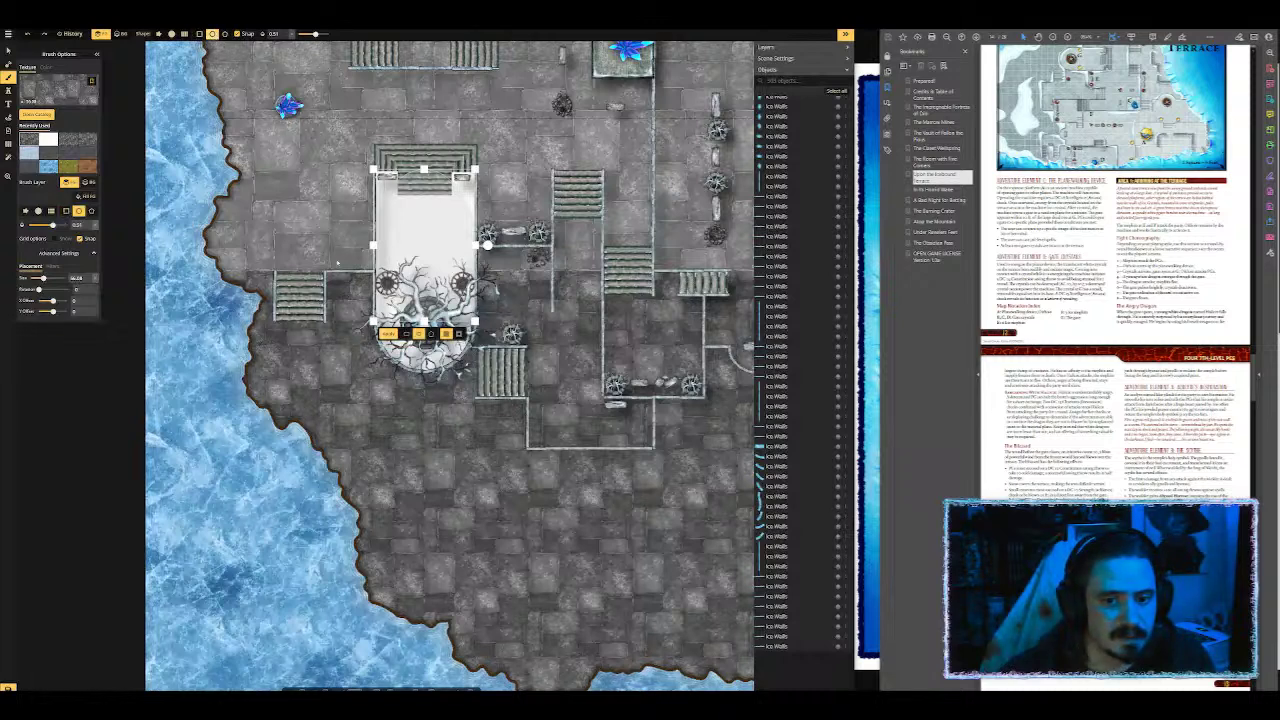
{"action": "left_click_drag", "start_coordinate": [424, 169], "coordinate": [427, 277]}
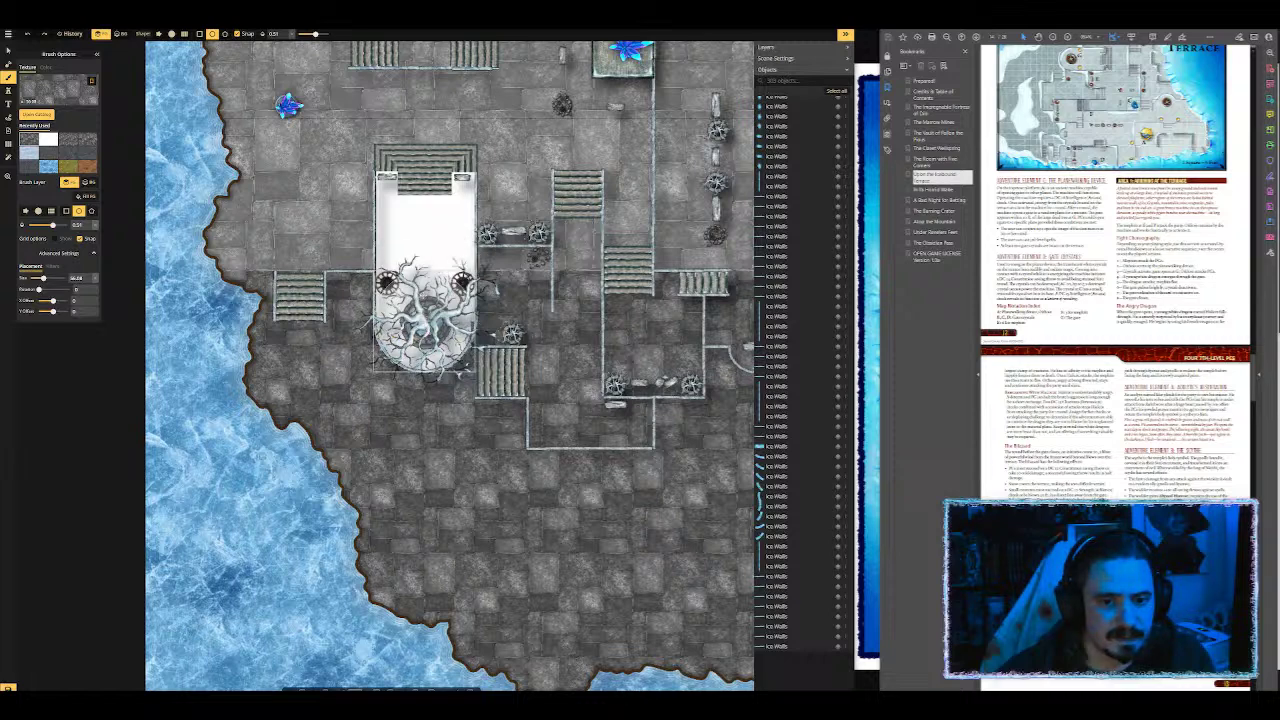
{"action": "left_click", "coordinate": [55, 141]}
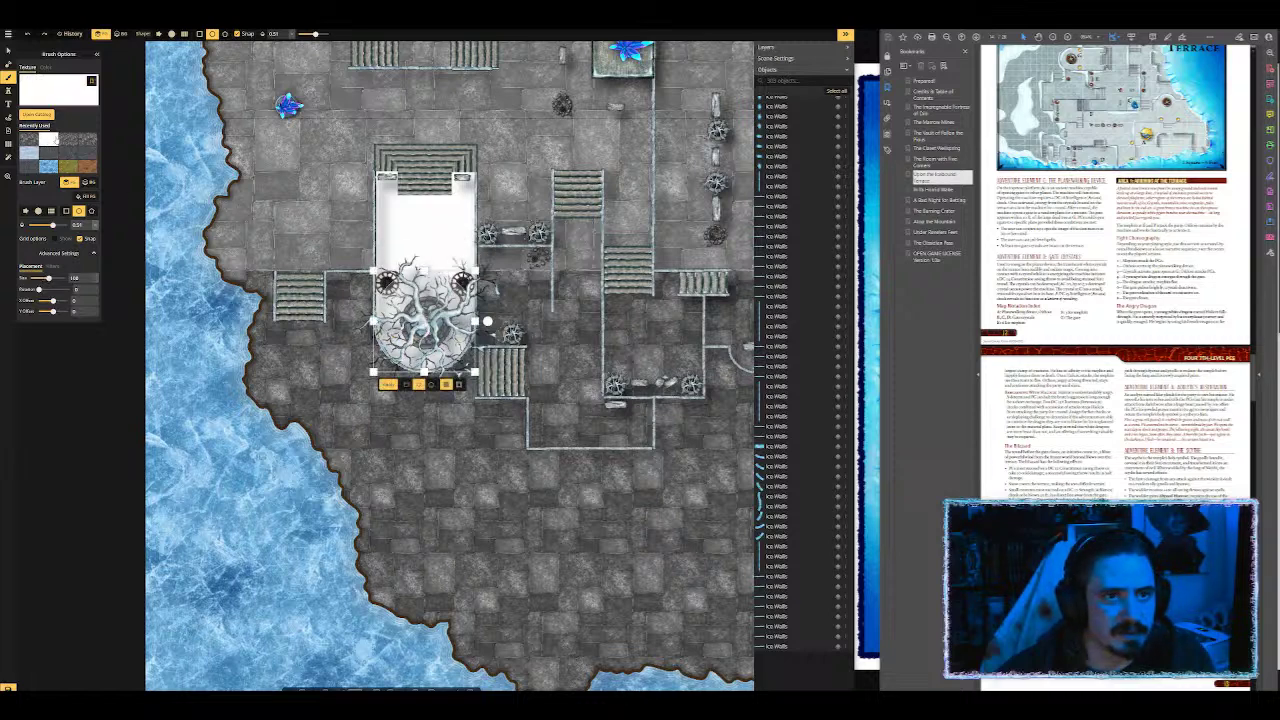
{"action": "left_click", "coordinate": [291, 34]}
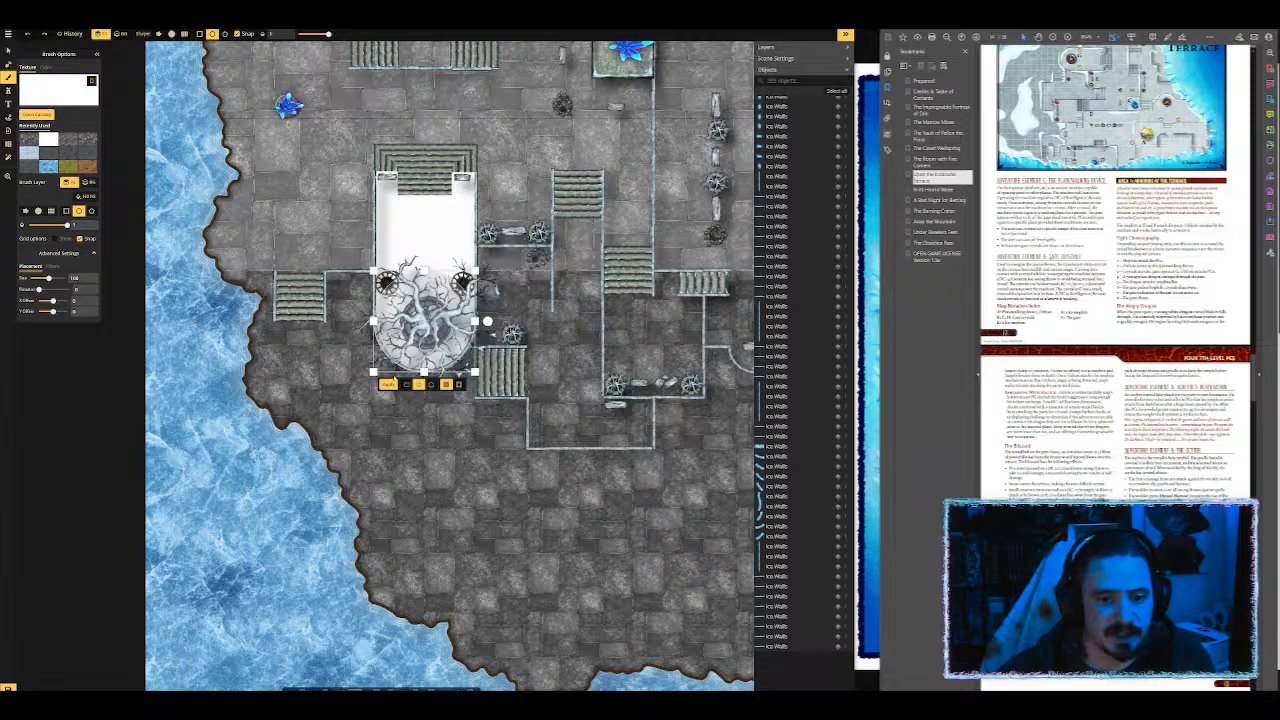
{"action": "left_click", "coordinate": [389, 384]}
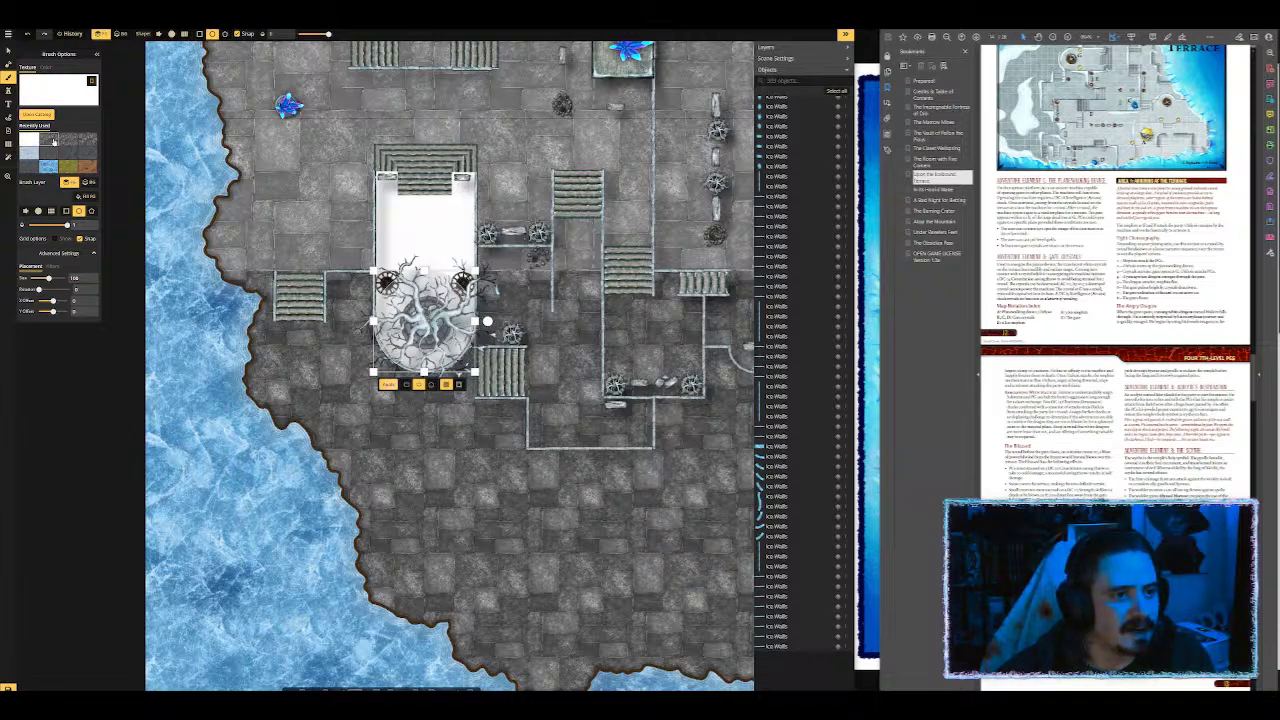
Step: Slightly increase the stone texture's size and cover the crater's round white base with it at about half opacity
{"action": "left_click", "coordinate": [54, 141]}
{"action": "left_click_drag", "start_coordinate": [44, 279], "coordinate": [46, 279]}
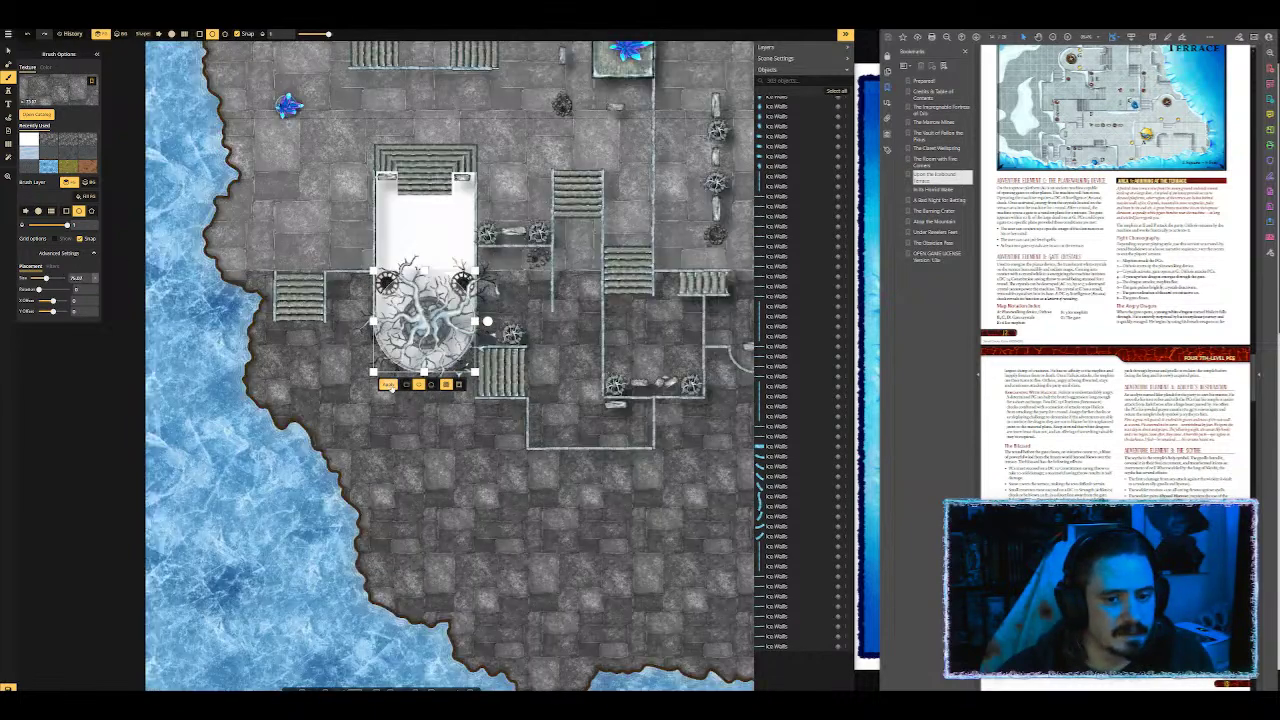
{"action": "left_click", "coordinate": [391, 385]}
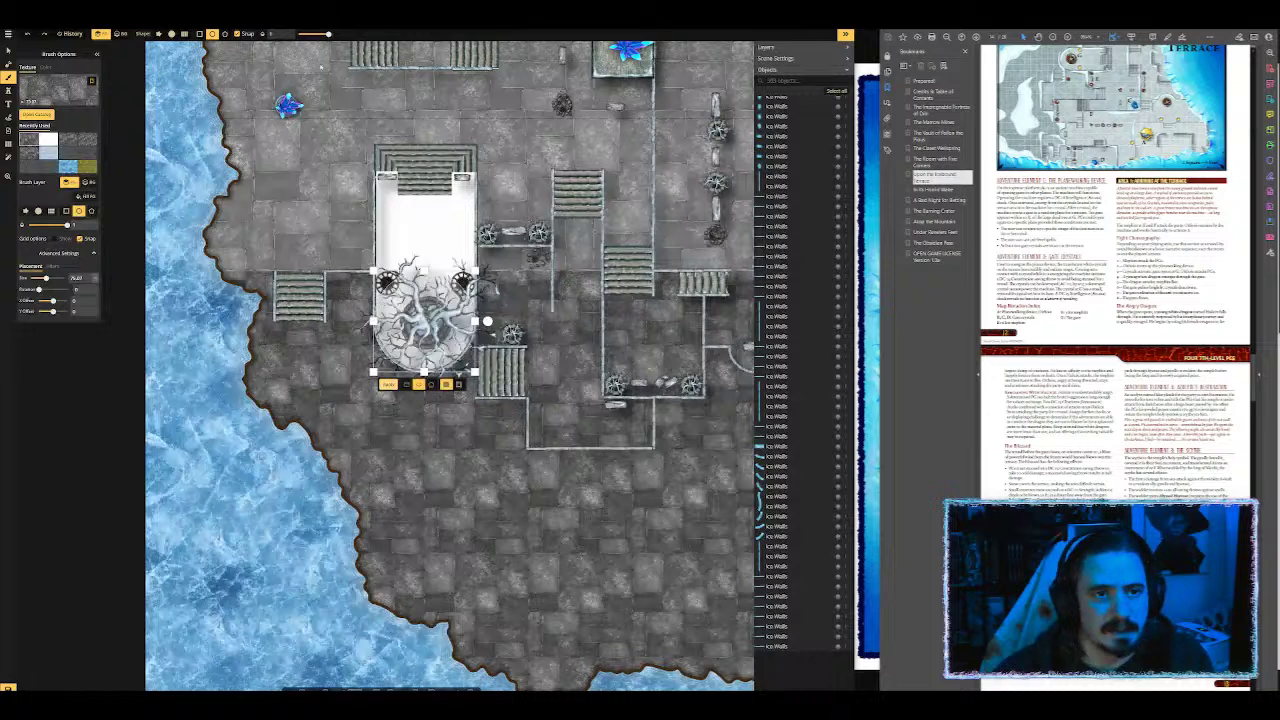
{"action": "left_click_drag", "start_coordinate": [316, 37], "coordinate": [316, 34]}
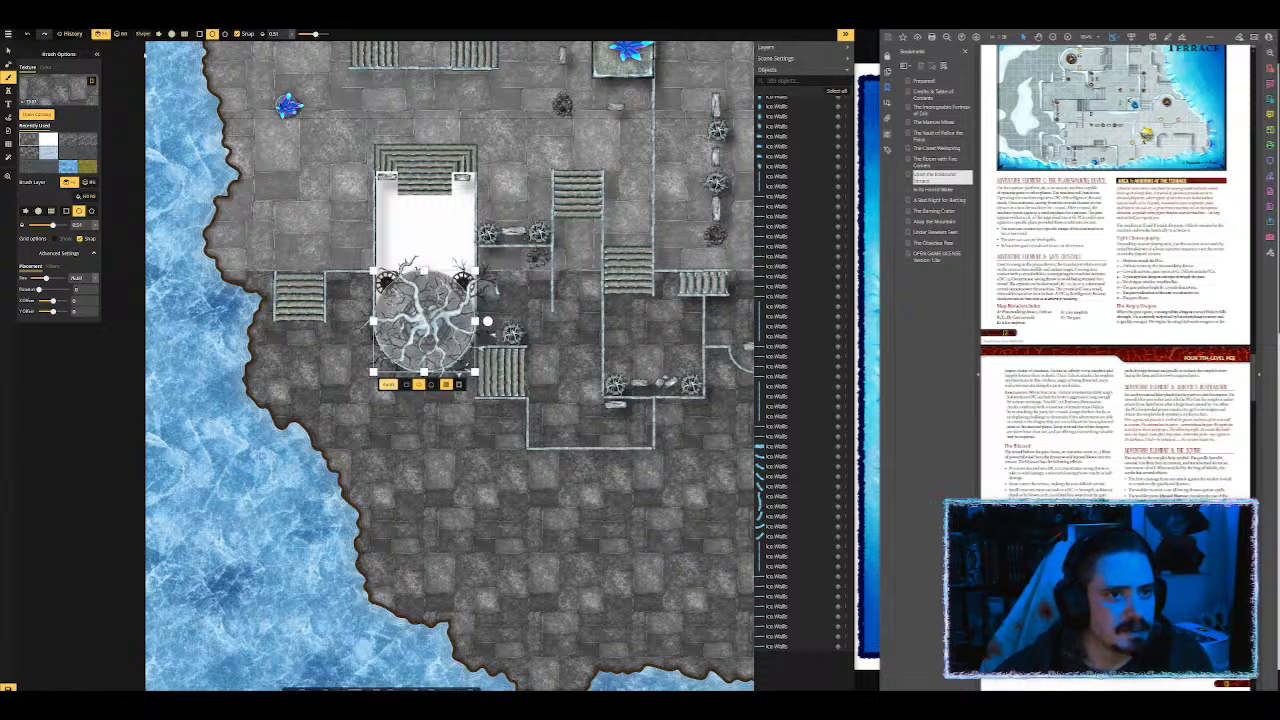
Step: Fill a rectangle from the three-sided staircase to the middle of the cracked ice crater with white at full opacity
{"action": "left_click", "coordinate": [199, 34]}
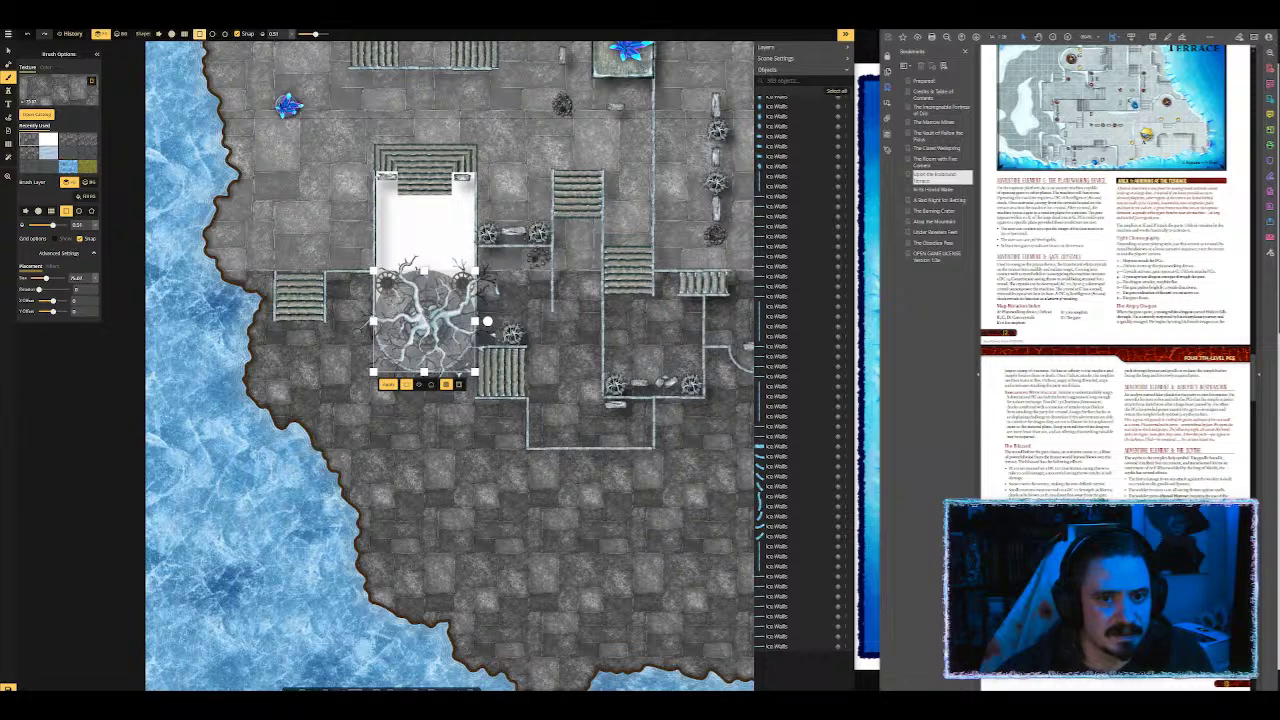
{"action": "left_click_drag", "start_coordinate": [374, 170], "coordinate": [484, 318]}
{"action": "left_click", "coordinate": [66, 140]}
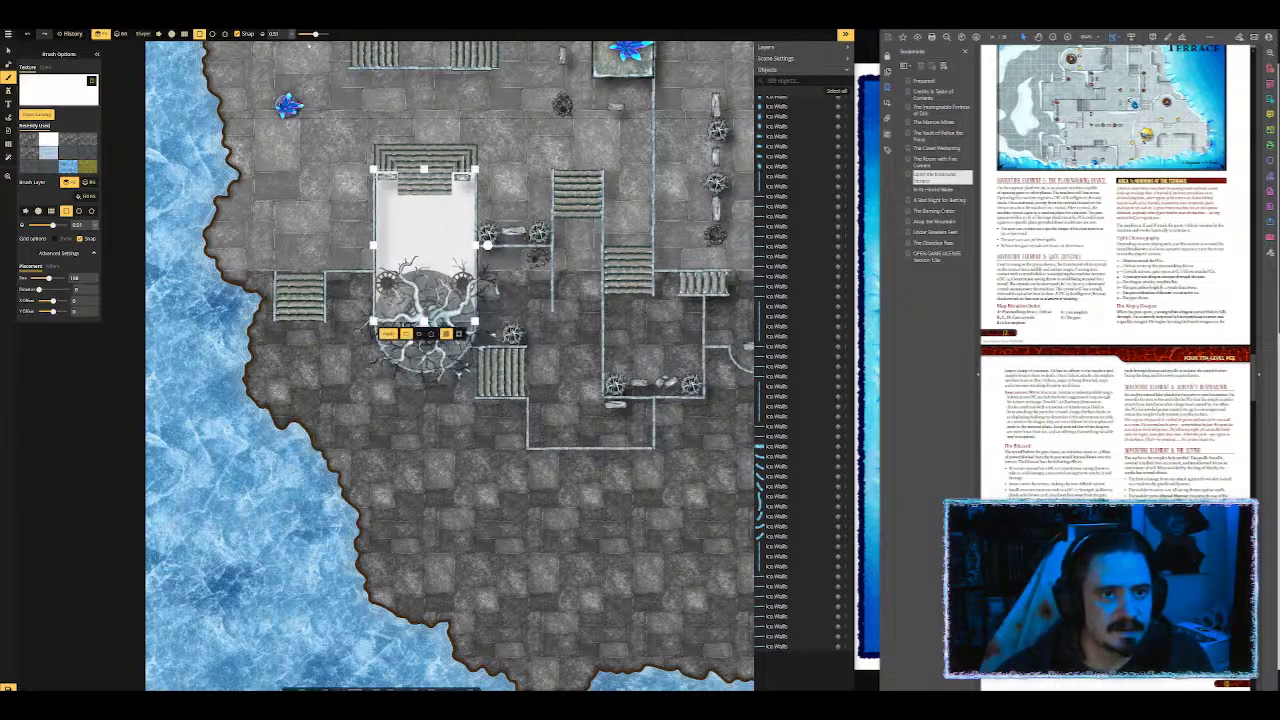
{"action": "left_click_drag", "start_coordinate": [316, 34], "coordinate": [332, 36]}
{"action": "left_click", "coordinate": [394, 334]}
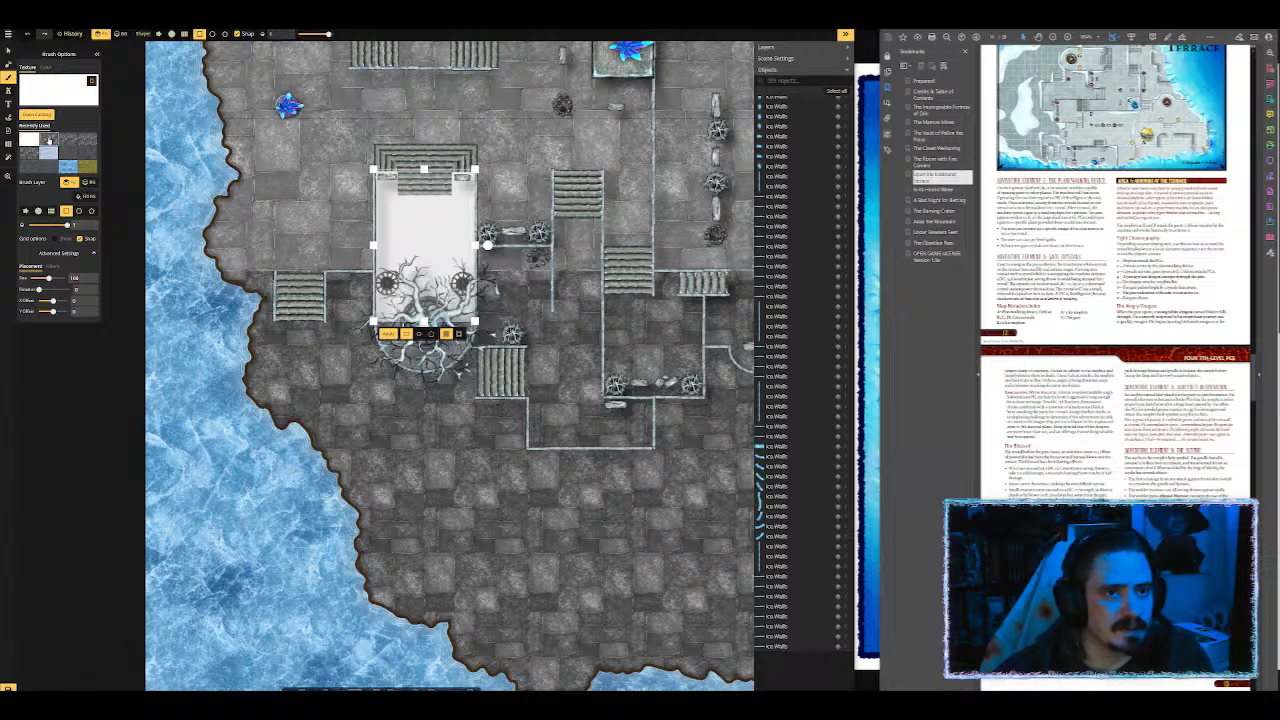
Step: Cover the white rectangle between the three-sided staircase and the crater with the stone texture at about half opacity
{"action": "left_click", "coordinate": [46, 138]}
{"action": "left_click_drag", "start_coordinate": [328, 34], "coordinate": [315, 35]}
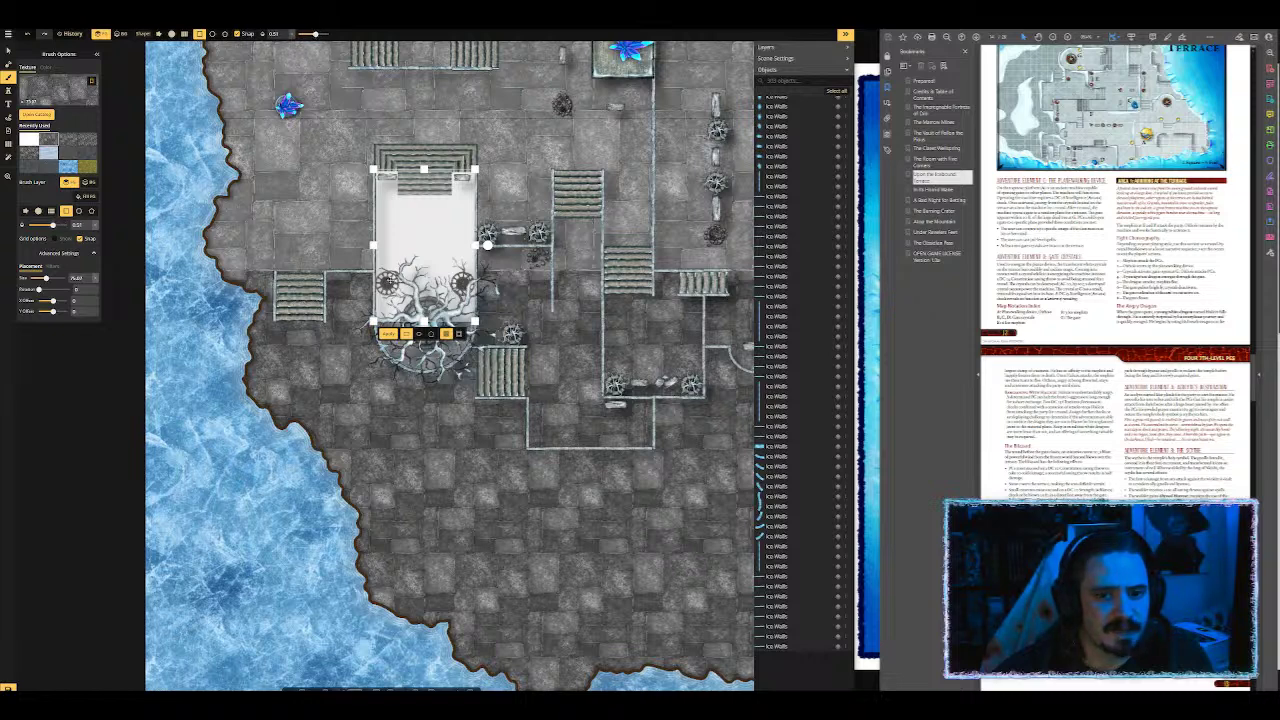
{"action": "left_click", "coordinate": [389, 334]}
{"action": "left_click", "coordinate": [389, 334]}
{"action": "key", "text": "Escape"}
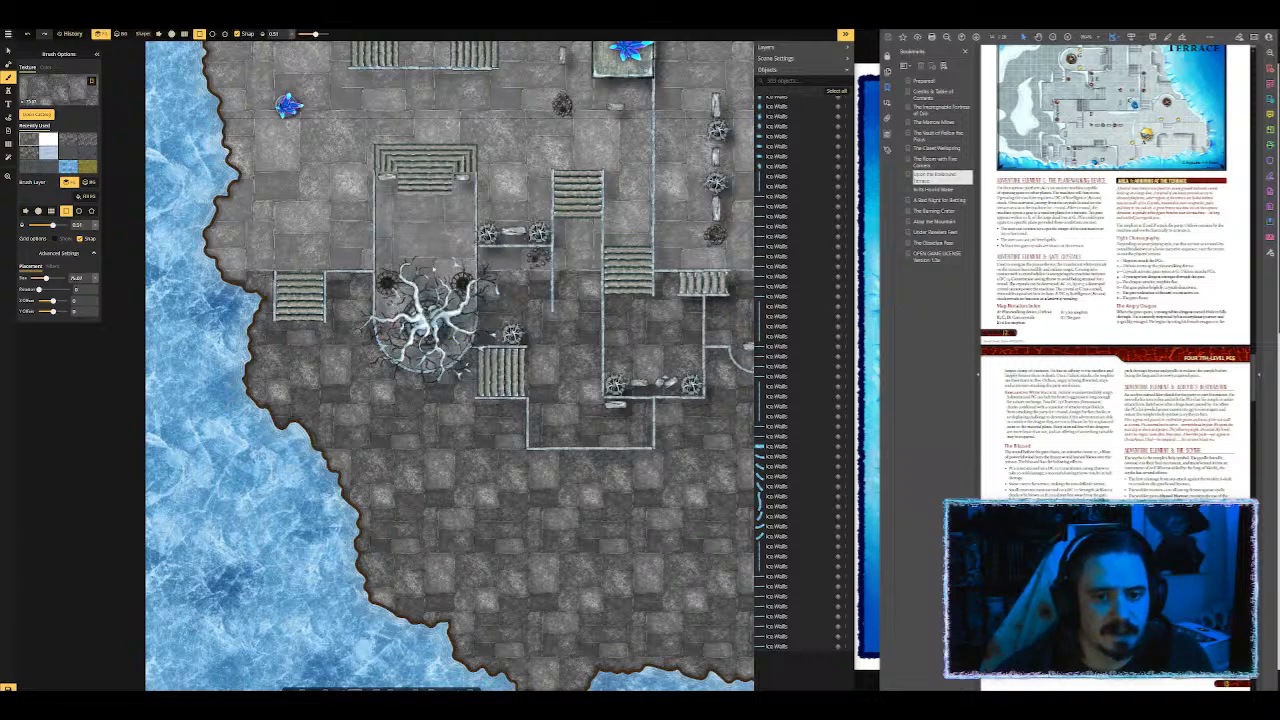
Step: Fill the 2 x 2 square gap between the twin staircases on the upper terrace edge with white at full opacity
{"action": "scroll", "coordinate": [320, 235], "scroll_direction": "down", "scroll_amount": 4}
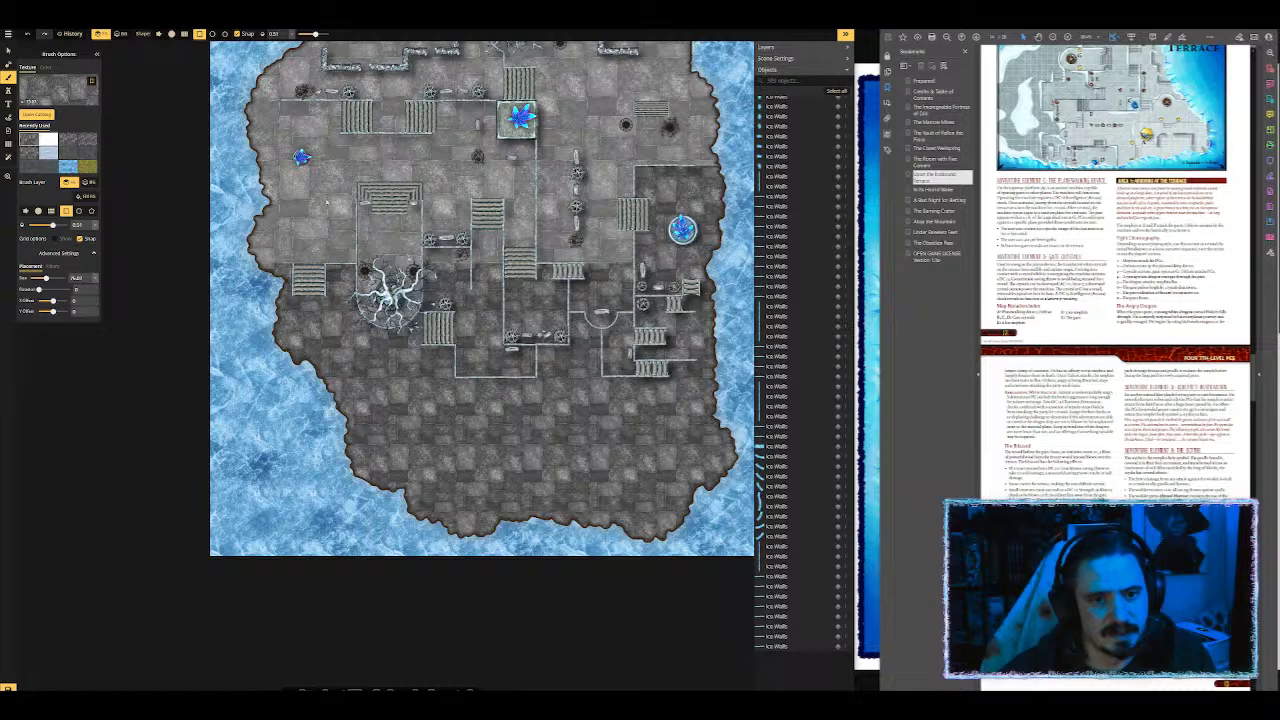
{"action": "scroll", "coordinate": [407, 247], "scroll_direction": "up", "scroll_amount": 3}
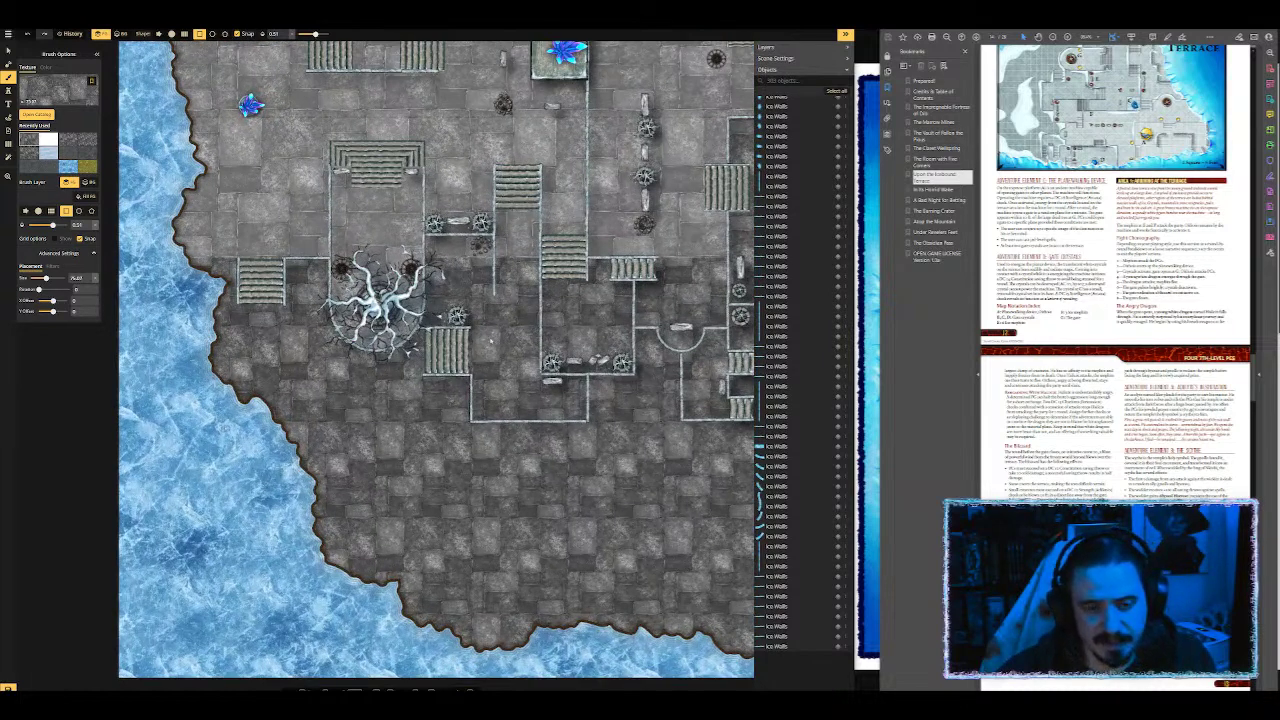
{"action": "scroll", "coordinate": [490, 340], "scroll_direction": "down", "scroll_amount": 2}
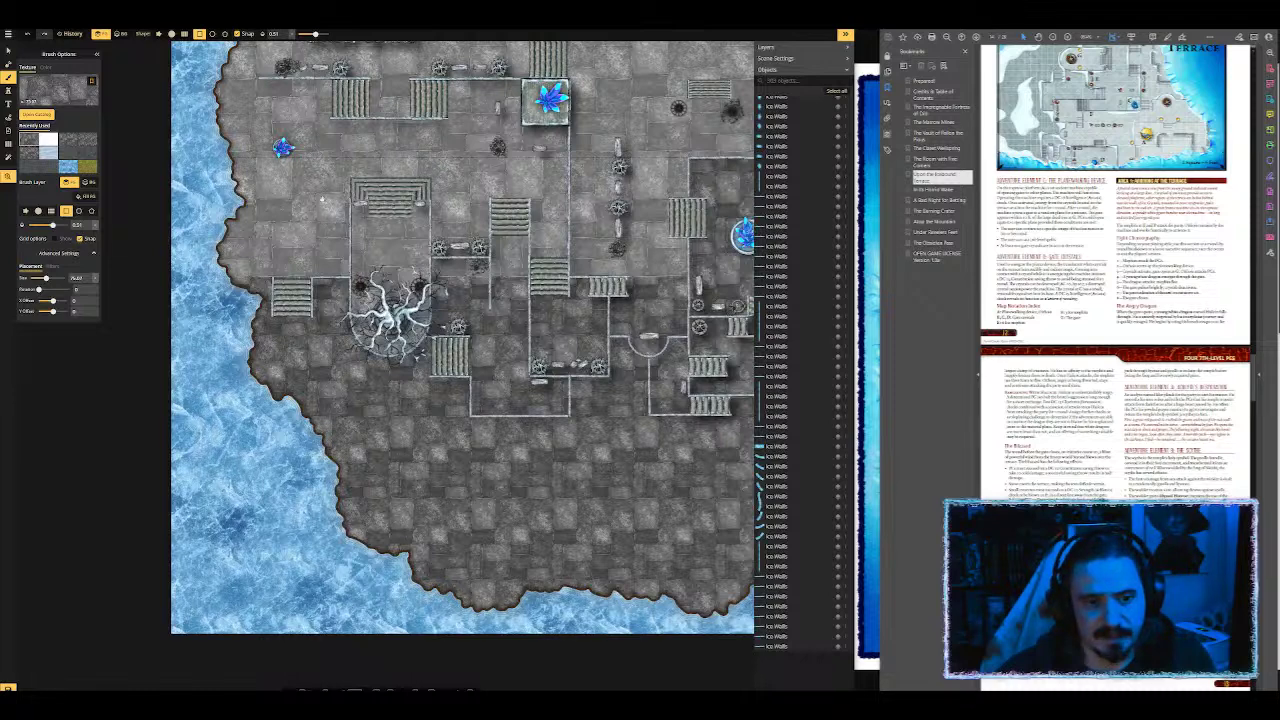
{"action": "left_click_drag", "start_coordinate": [313, 236], "coordinate": [335, 341]}
{"action": "scroll", "coordinate": [411, 334], "scroll_direction": "up", "scroll_amount": 2}
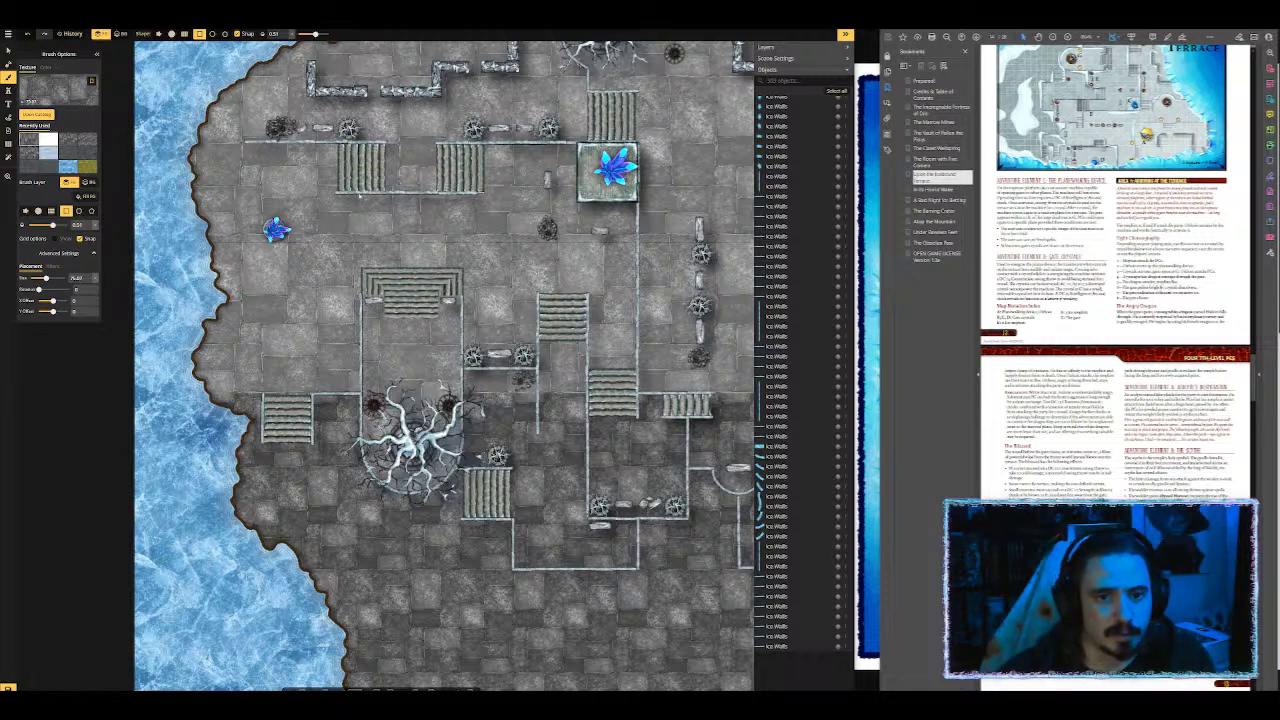
{"action": "left_click_drag", "start_coordinate": [476, 132], "coordinate": [473, 270]}
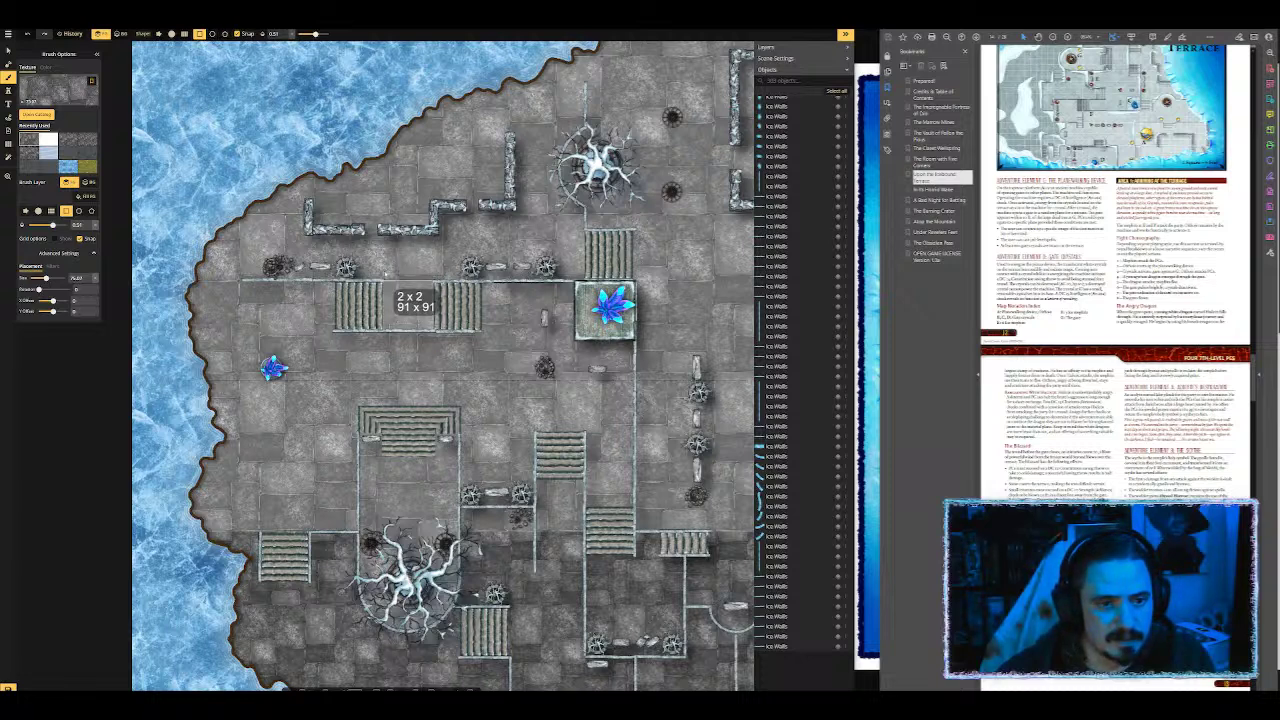
{"action": "left_click", "coordinate": [413, 305]}
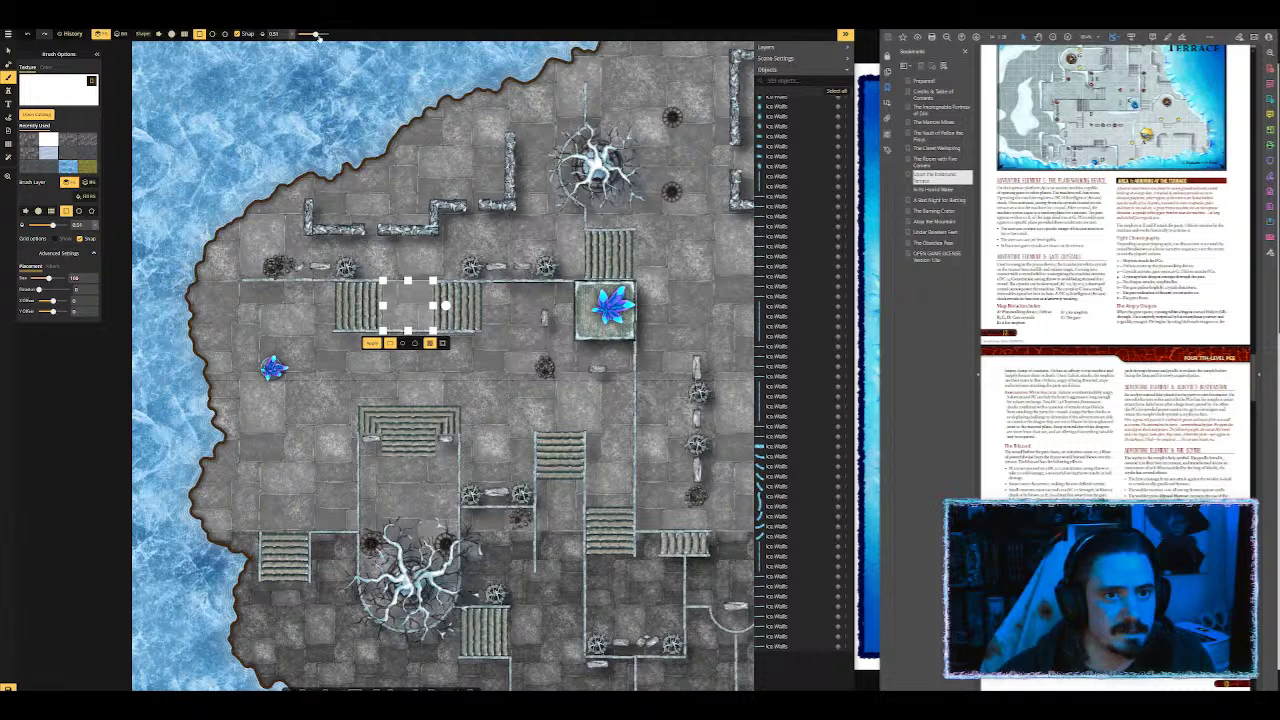
{"action": "left_click_drag", "start_coordinate": [316, 34], "coordinate": [330, 35]}
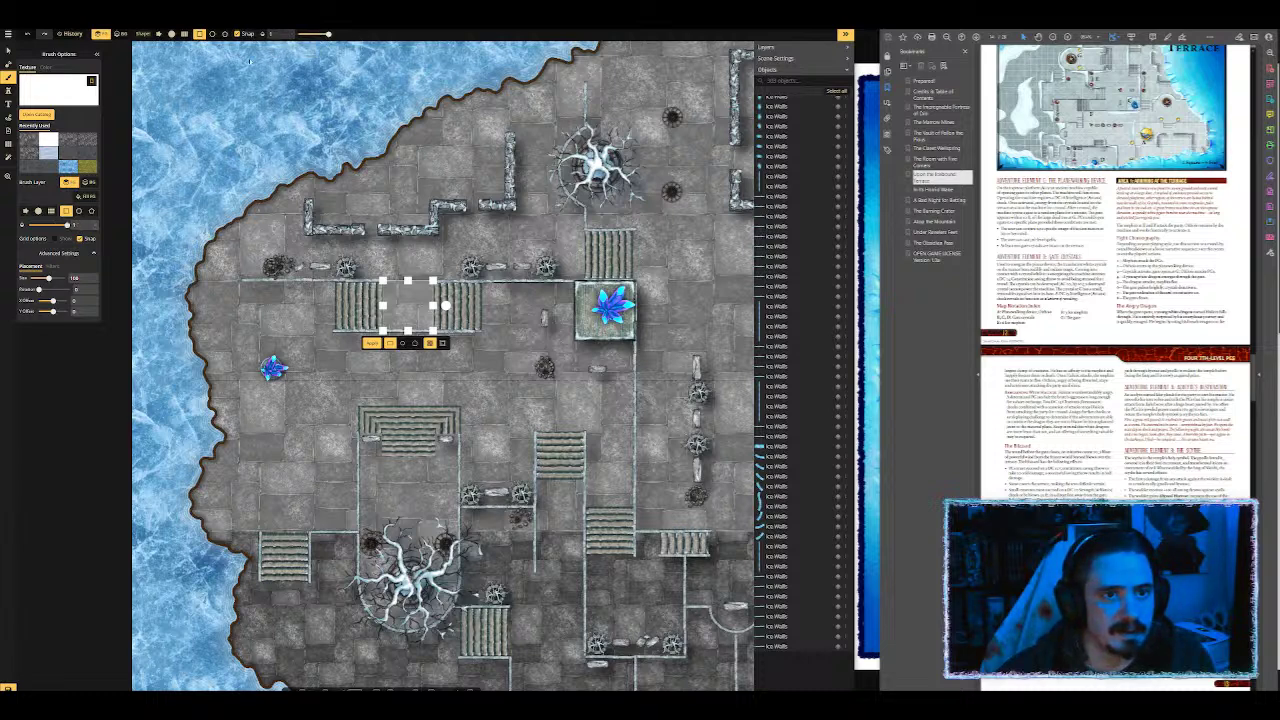
{"action": "left_click", "coordinate": [371, 343]}
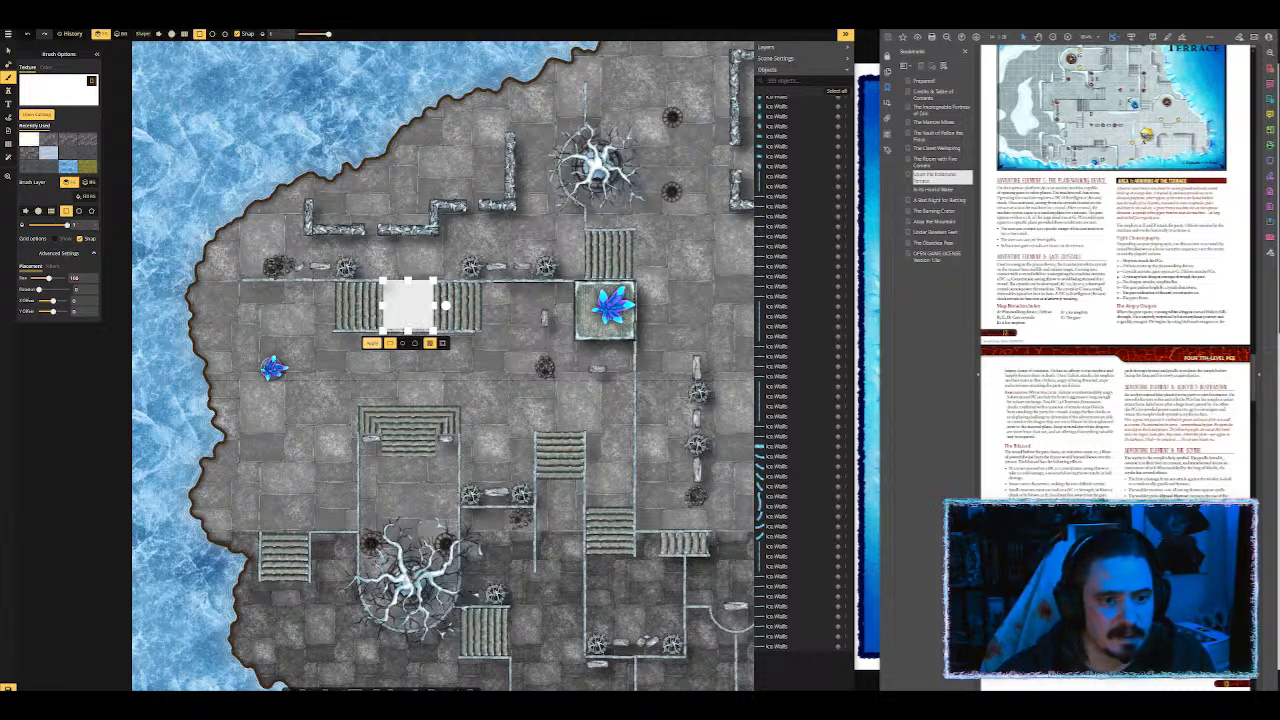
Step: Fill the upper terrace with white using two rectangles, from the ledge above the twin staircases up past the second crater to the eastern ruined walls
{"action": "scroll", "coordinate": [218, 230], "scroll_direction": "up", "scroll_amount": 2}
{"action": "left_click_drag", "start_coordinate": [115, 185], "coordinate": [697, 287]}
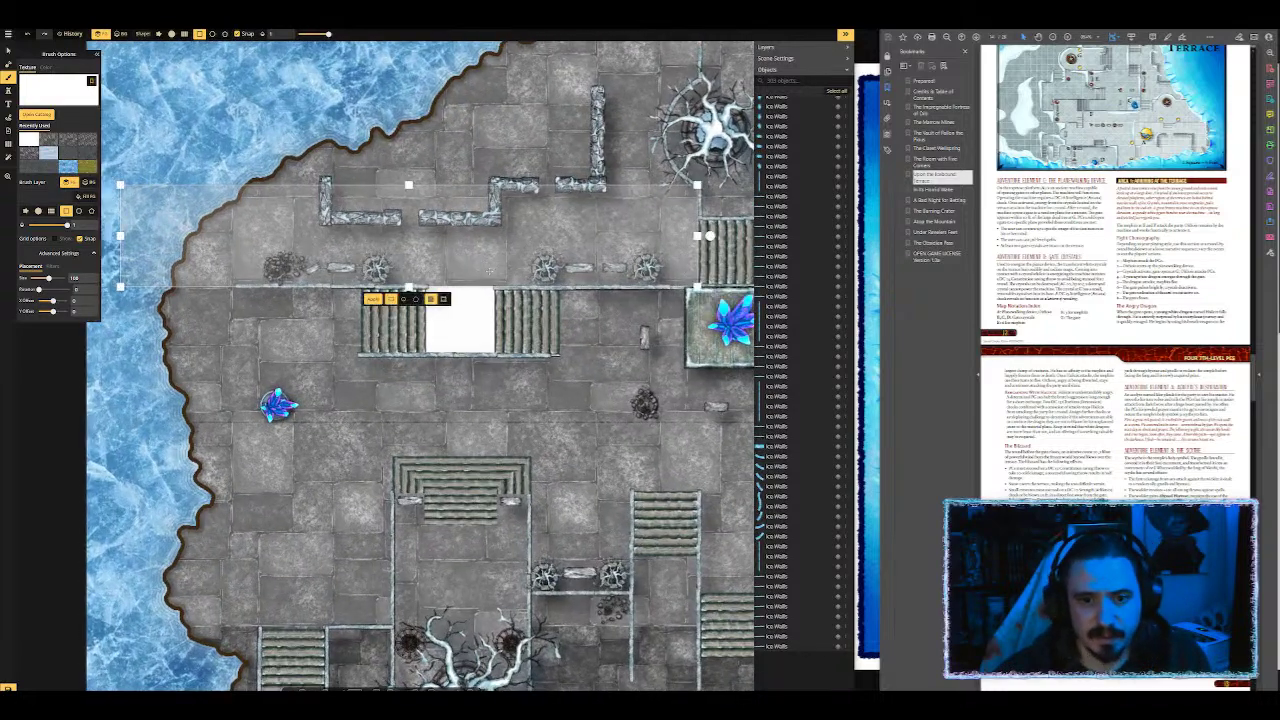
{"action": "left_click", "coordinate": [376, 300]}
{"action": "left_click_drag", "start_coordinate": [636, 130], "coordinate": [514, 251]}
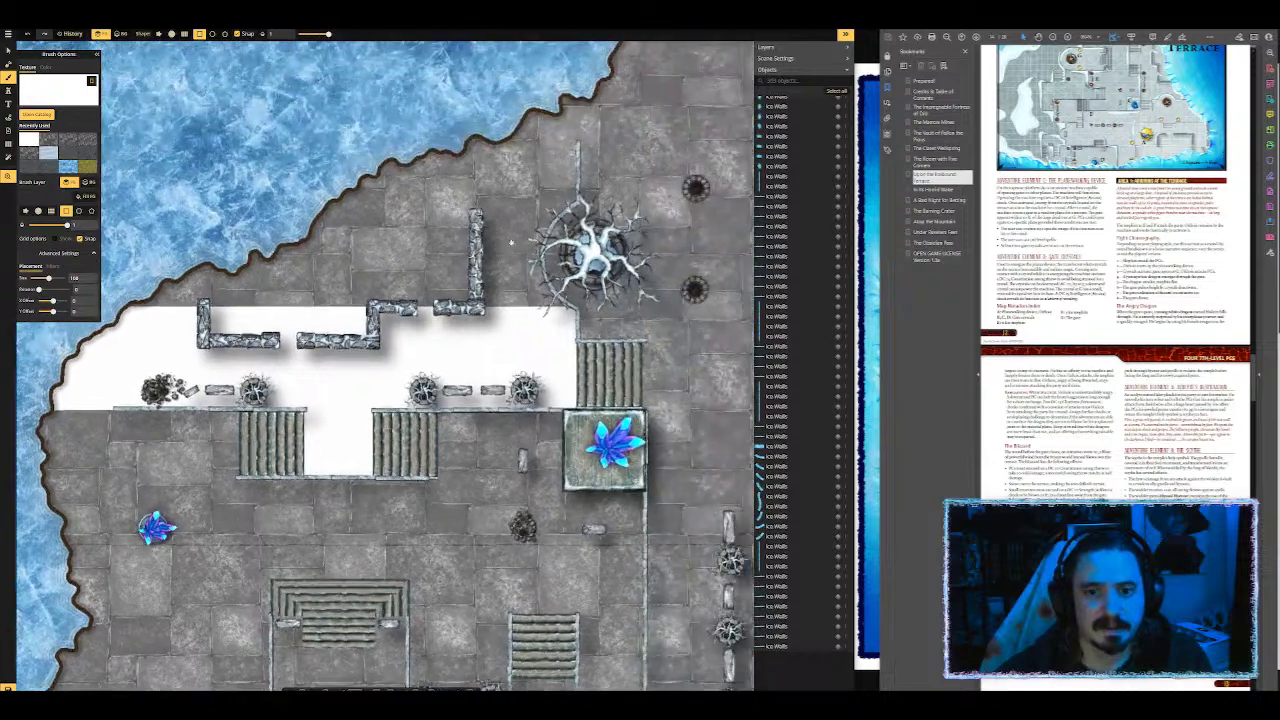
{"action": "scroll", "coordinate": [514, 250], "scroll_direction": "down", "scroll_amount": 3}
{"action": "left_click_drag", "start_coordinate": [238, 158], "coordinate": [677, 286]}
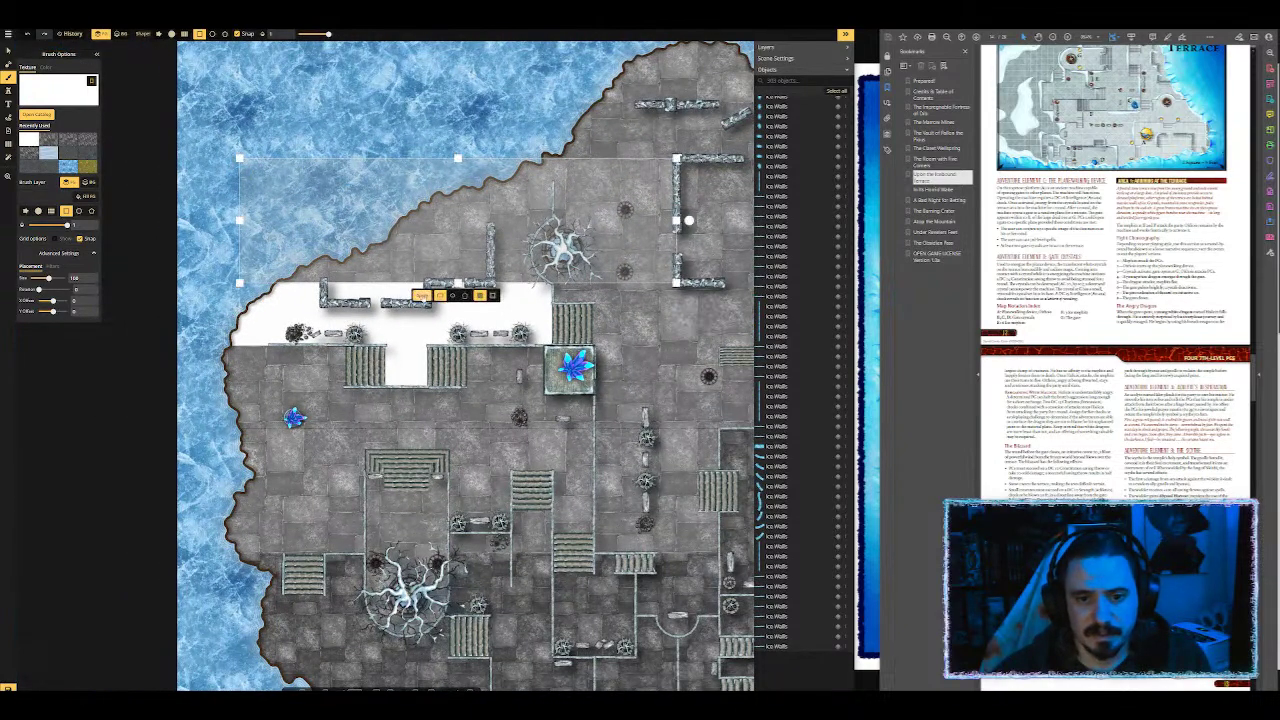
{"action": "left_click", "coordinate": [422, 296]}
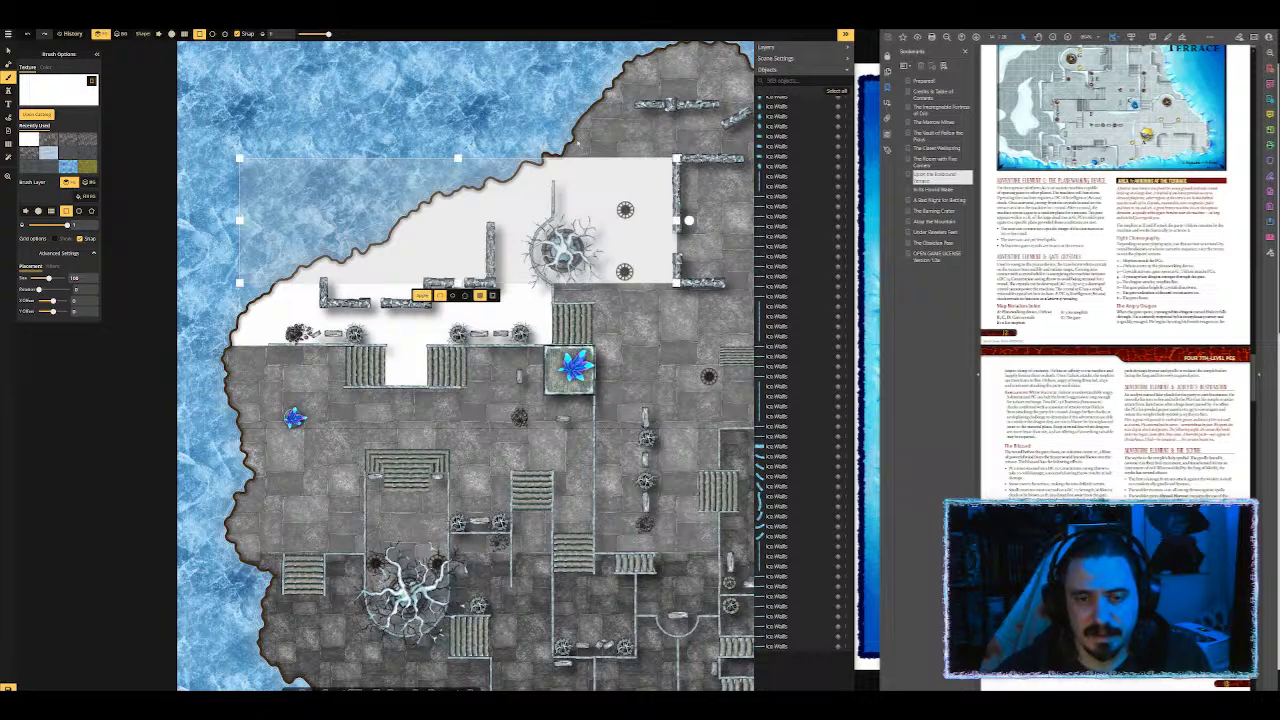
Step: Reshape the rectangle to the upper terrace west of the second crater, then cover it and the twin-staircase gap with stone at about half opacity
{"action": "left_click_drag", "start_coordinate": [688, 220], "coordinate": [552, 220]}
{"action": "left_click_drag", "start_coordinate": [395, 158], "coordinate": [395, 137]}
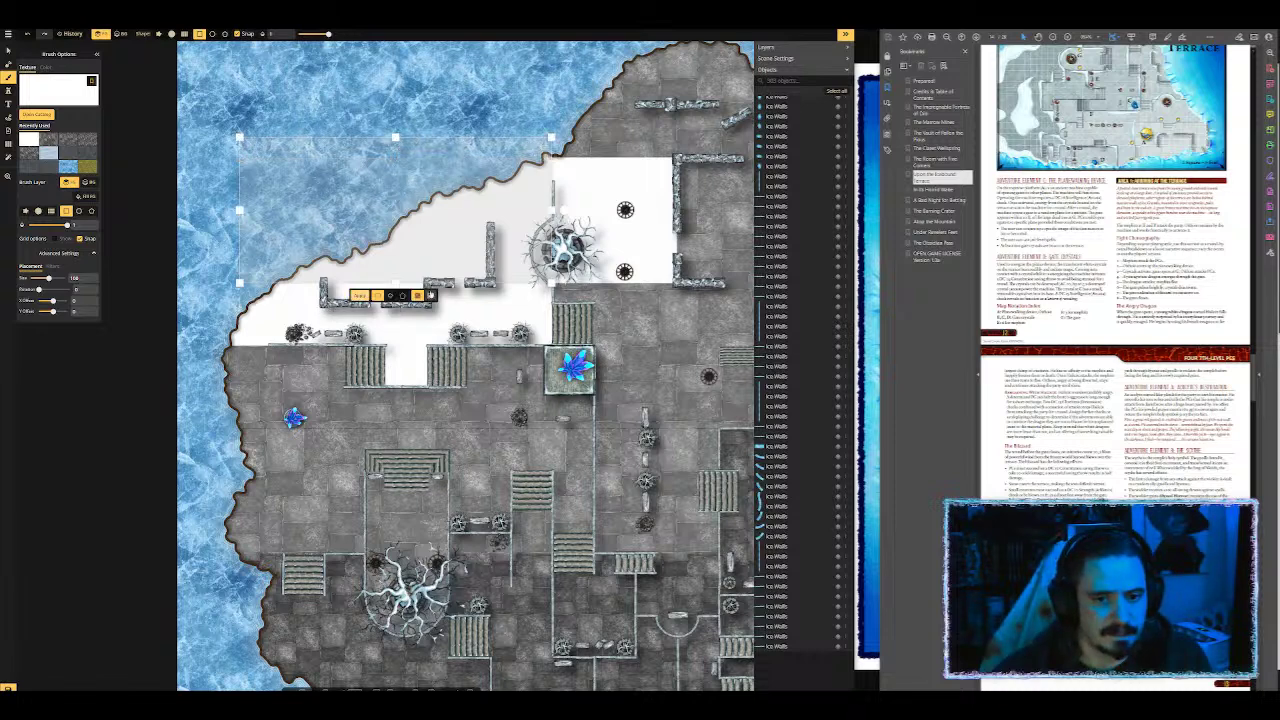
{"action": "left_click_drag", "start_coordinate": [396, 284], "coordinate": [393, 345]}
{"action": "left_click_drag", "start_coordinate": [240, 241], "coordinate": [218, 241]}
{"action": "left_click", "coordinate": [46, 141]}
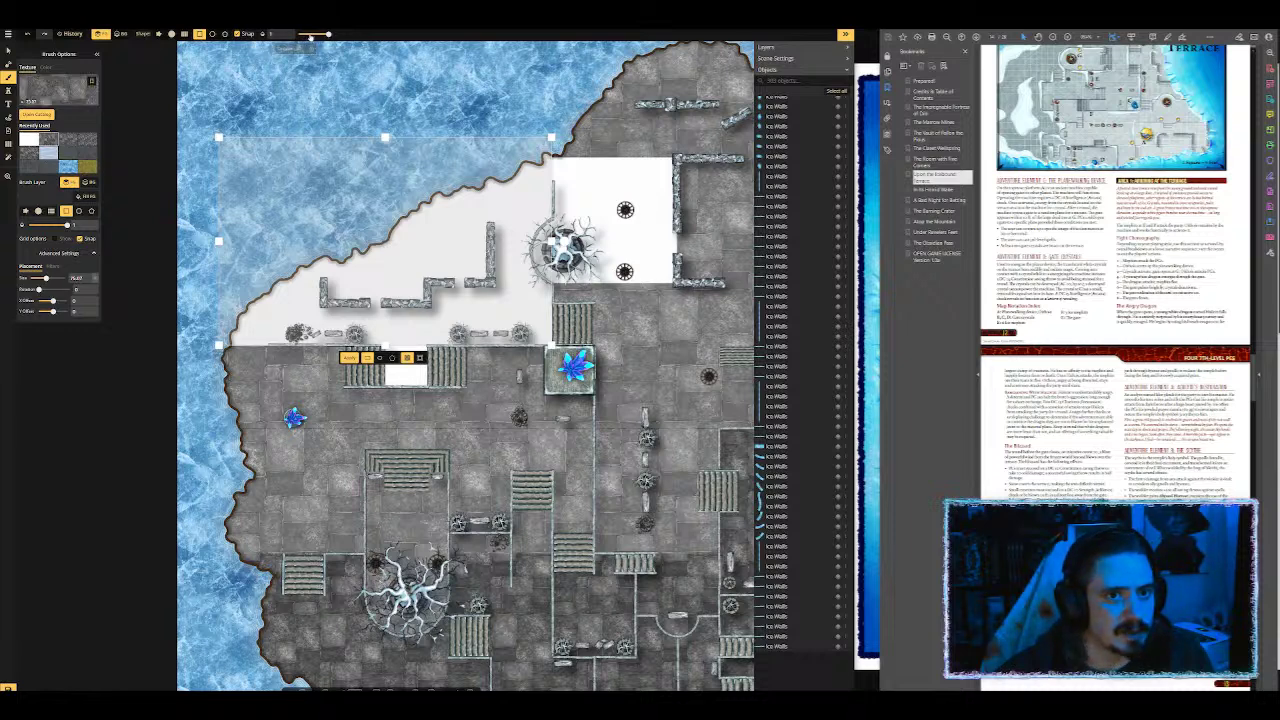
{"action": "left_click_drag", "start_coordinate": [328, 34], "coordinate": [318, 40]}
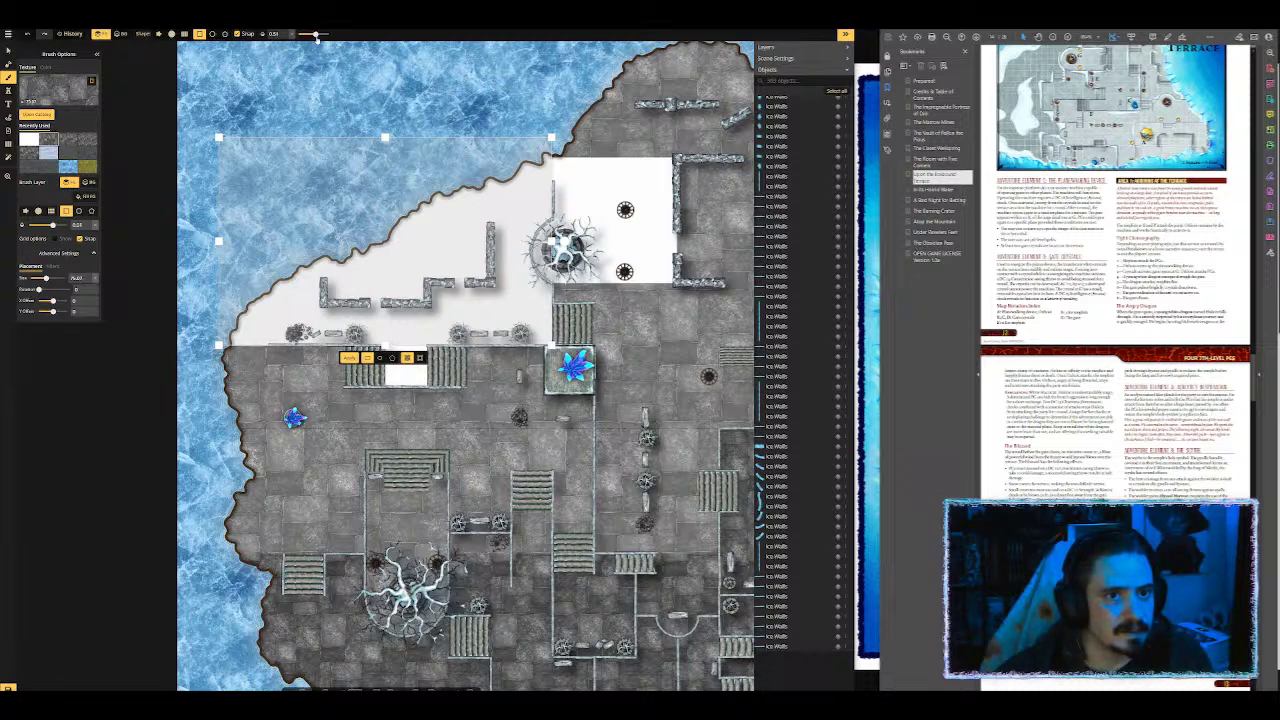
{"action": "left_click", "coordinate": [349, 358]}
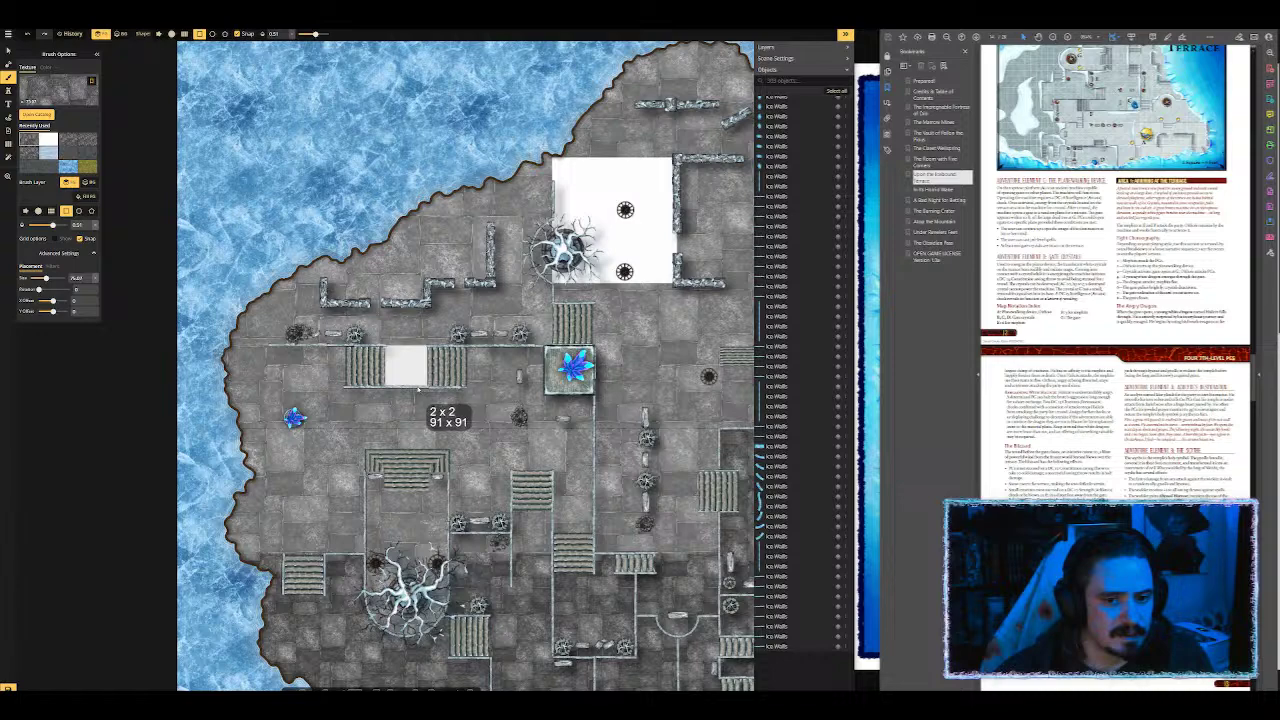
{"action": "left_click_drag", "start_coordinate": [418, 389], "coordinate": [420, 390]}
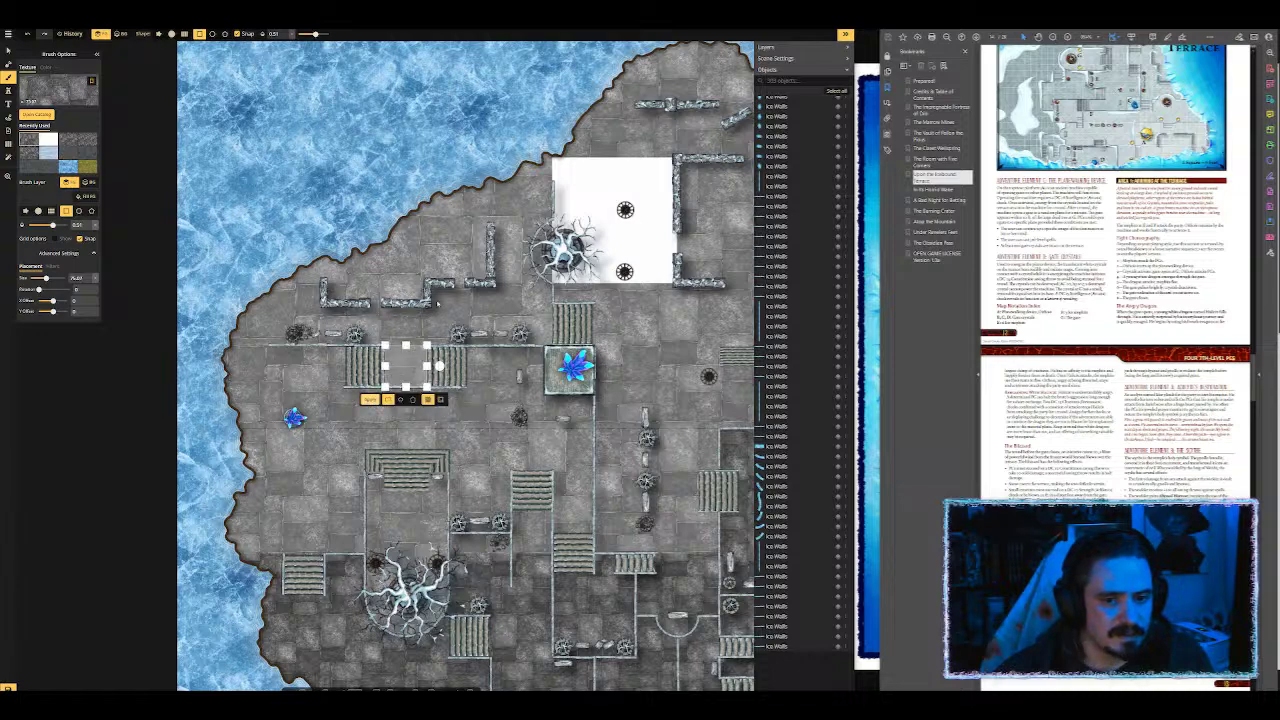
{"action": "key", "text": "Delete"}
Step: Fill a vertical strip from the foot of the central staircase down to the lower ice wall with white at full opacity
{"action": "scroll", "coordinate": [458, 378], "scroll_direction": "down", "scroll_amount": 1}
{"action": "scroll", "coordinate": [458, 378], "scroll_direction": "up", "scroll_amount": 4}
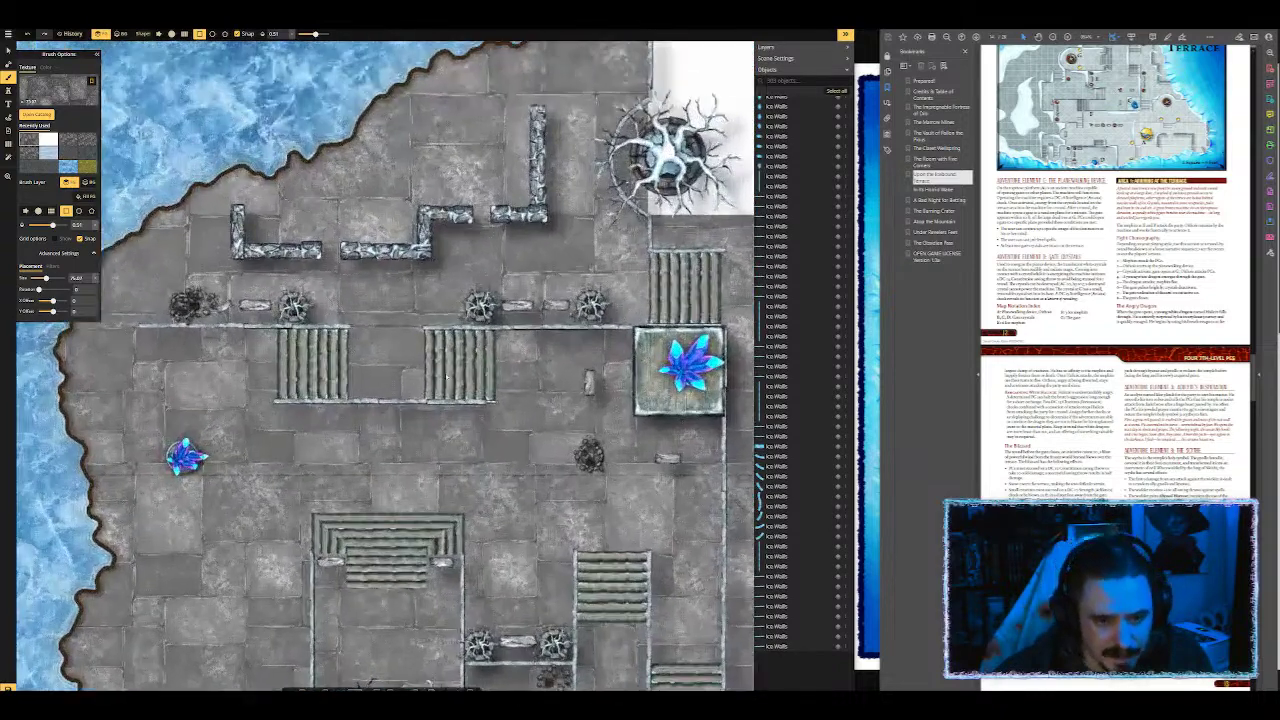
{"action": "scroll", "coordinate": [503, 396], "scroll_direction": "down", "scroll_amount": 2}
{"action": "scroll", "coordinate": [505, 397], "scroll_direction": "down", "scroll_amount": 2}
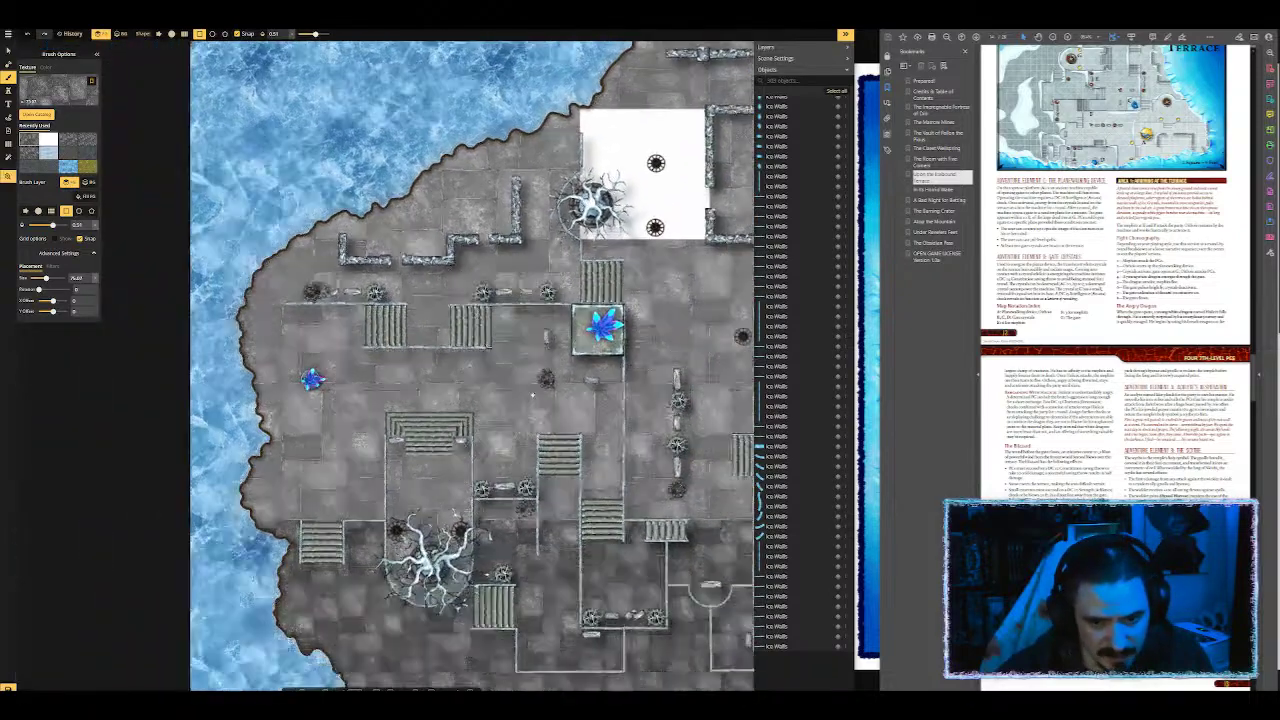
{"action": "key", "text": "Right"}
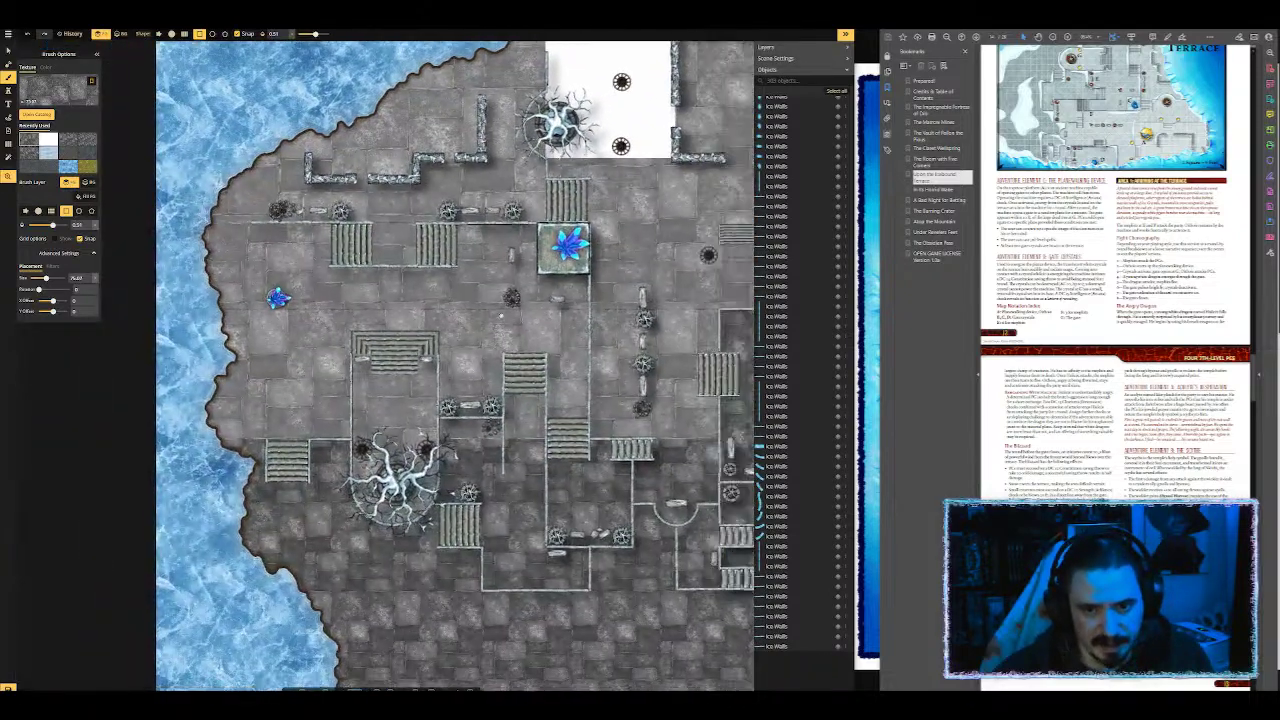
{"action": "key", "text": "Down"}
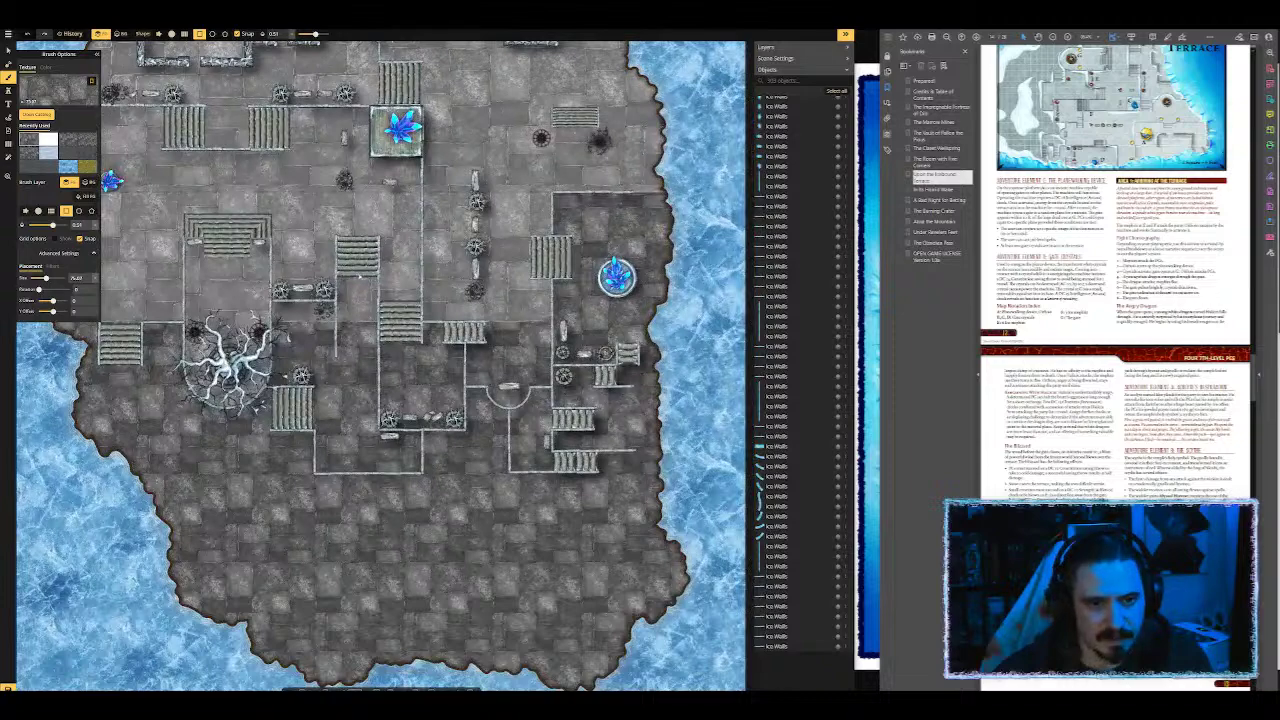
{"action": "key", "text": "Left"}
{"action": "key", "text": "Down"}
{"action": "scroll", "coordinate": [454, 214], "scroll_direction": "up", "scroll_amount": 1}
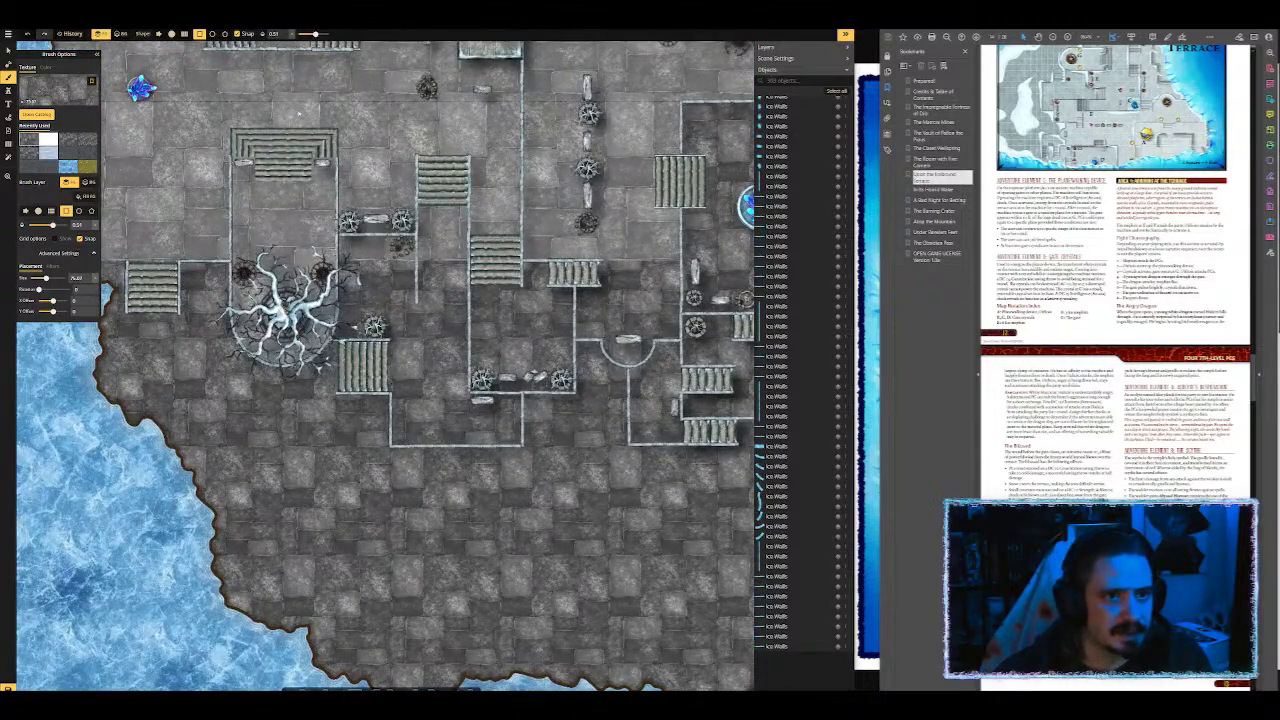
{"action": "left_click_drag", "start_coordinate": [420, 207], "coordinate": [467, 433]}
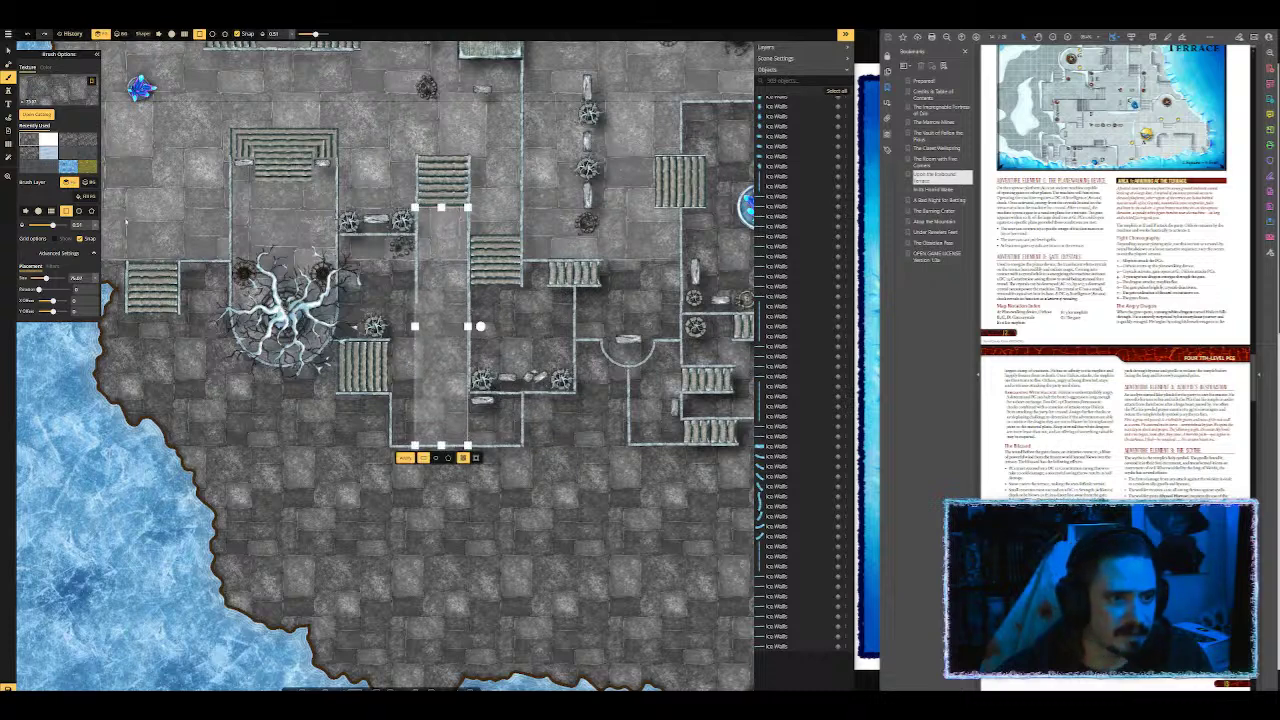
{"action": "left_click", "coordinate": [50, 141]}
{"action": "left_click_drag", "start_coordinate": [315, 35], "coordinate": [330, 35]}
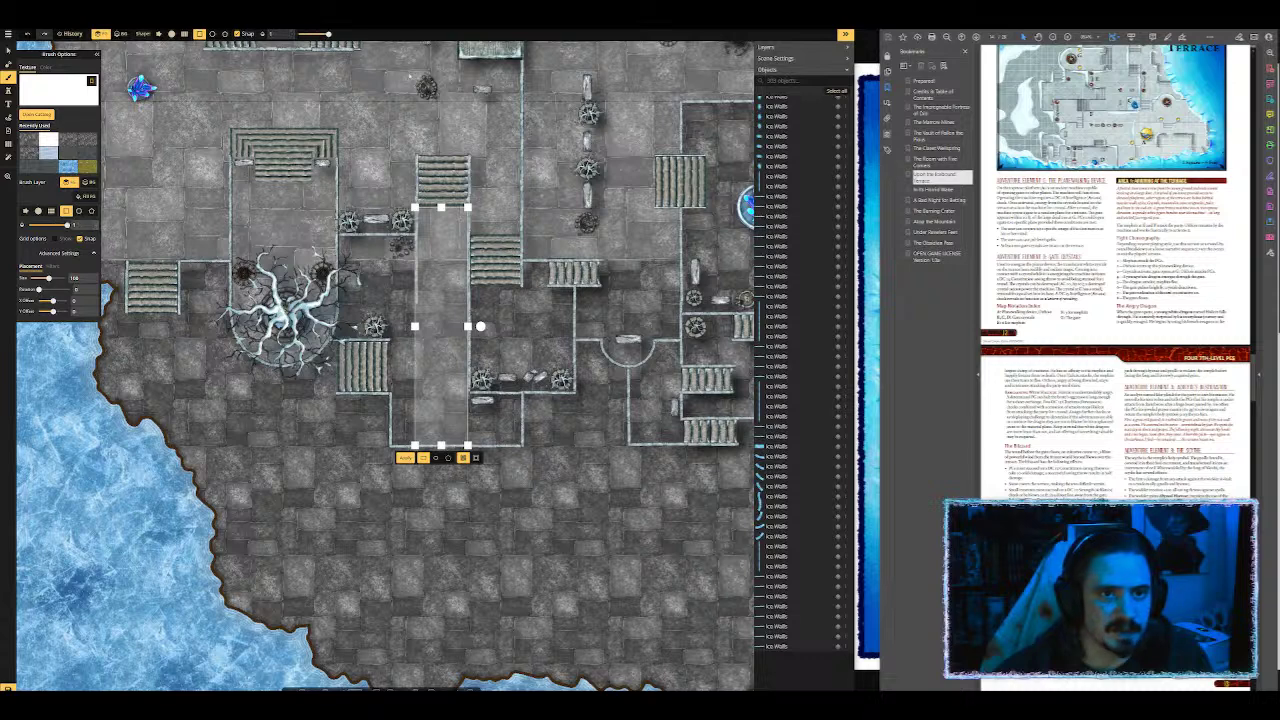
{"action": "left_click", "coordinate": [404, 457]}
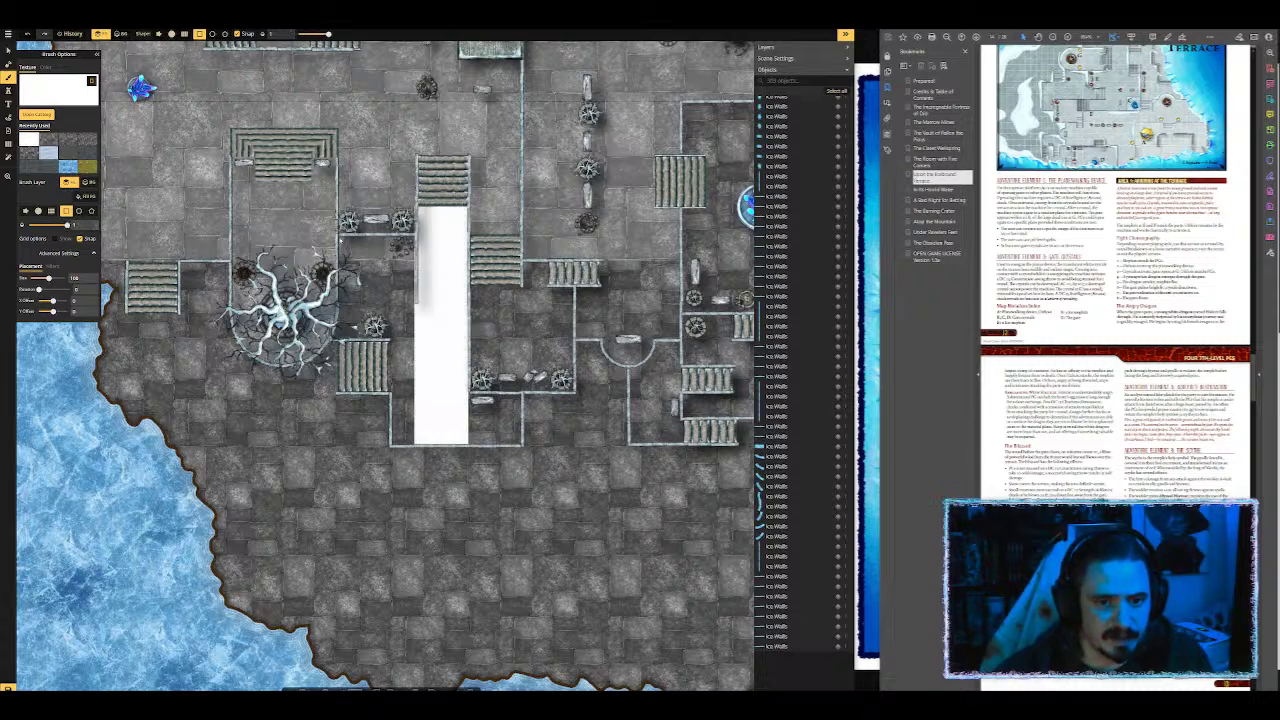
Step: Extend the white fill over the landing east of the crater, the area beside its lower staircase and the corner inside the lower ice wall
{"action": "left_click_drag", "start_coordinate": [340, 238], "coordinate": [418, 342]}
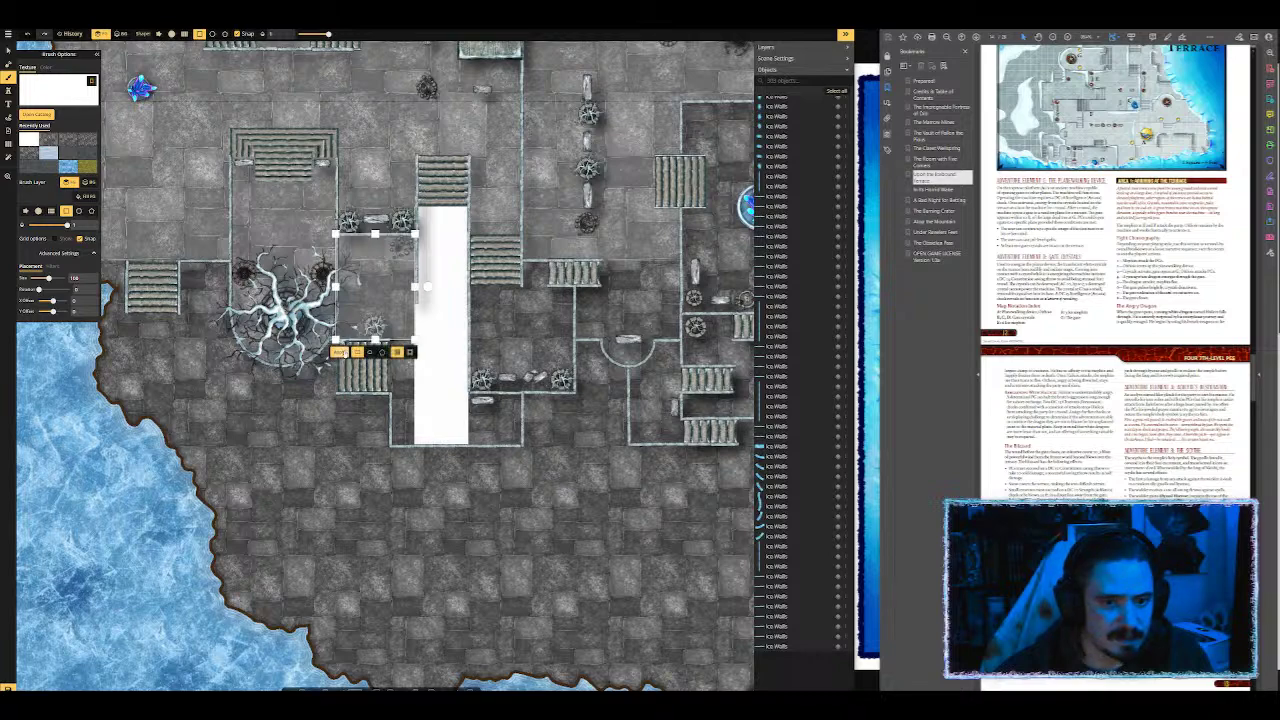
{"action": "left_click", "coordinate": [344, 353]}
{"action": "scroll", "coordinate": [380, 417], "scroll_direction": "up", "scroll_amount": 2}
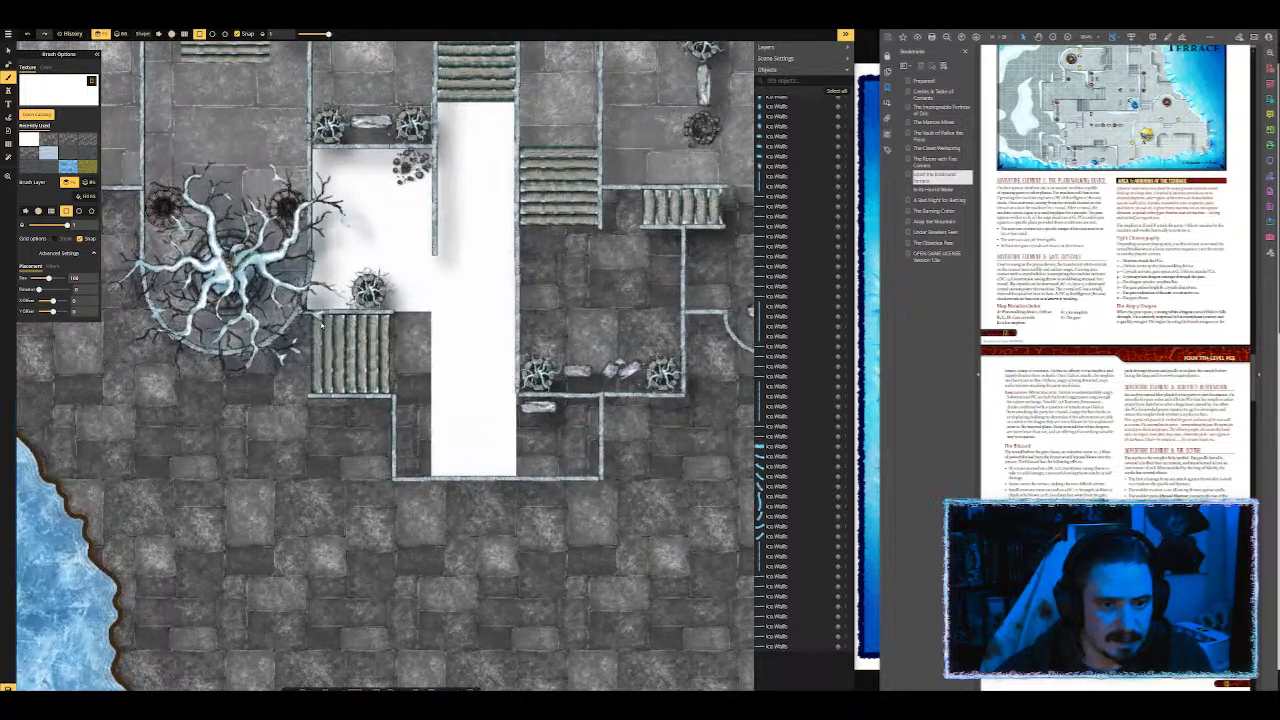
{"action": "left_click_drag", "start_coordinate": [393, 313], "coordinate": [432, 478]}
{"action": "left_click", "coordinate": [376, 490]}
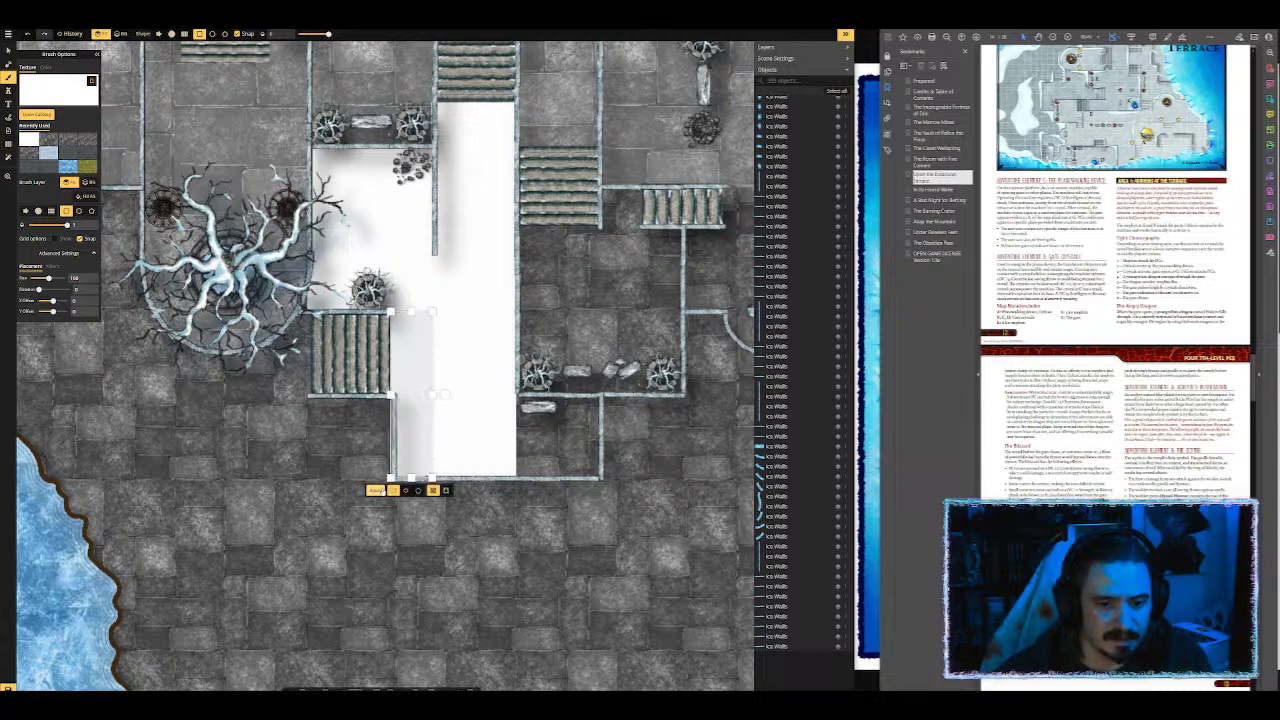
{"action": "left_click_drag", "start_coordinate": [599, 479], "coordinate": [516, 395]}
{"action": "key", "text": "Return"}
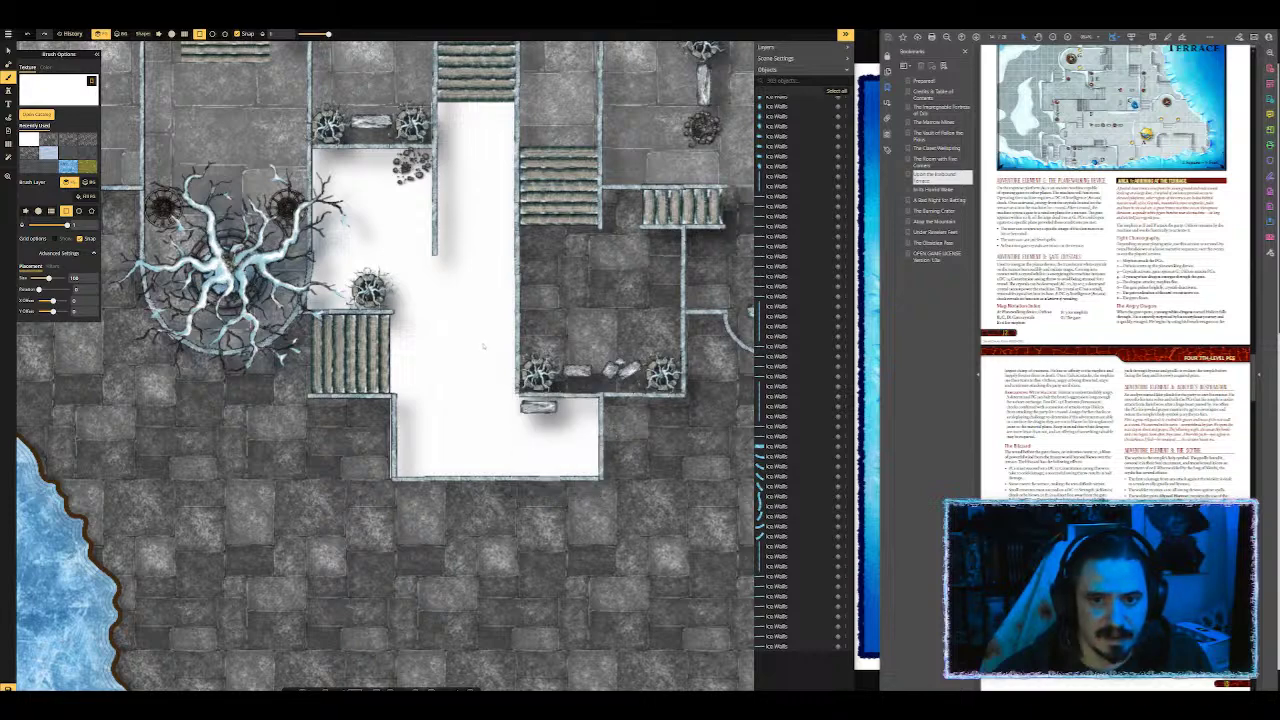
{"action": "scroll", "coordinate": [580, 250], "scroll_direction": "down", "scroll_amount": 3}
{"action": "left_click_drag", "start_coordinate": [600, 264], "coordinate": [496, 305]}
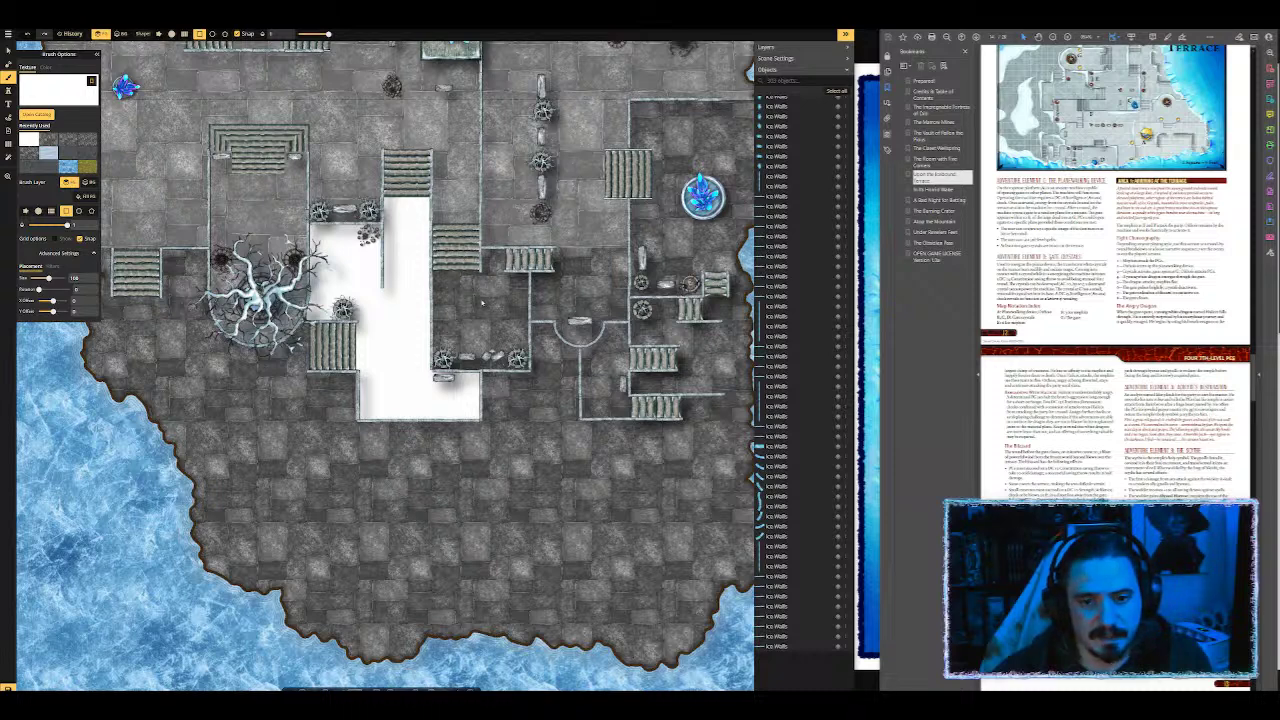
Step: Fill the rectangular landing directly north of the semicircular ice wall with white, including the area beneath the short staircase
{"action": "scroll", "coordinate": [603, 302], "scroll_direction": "up", "scroll_amount": 1}
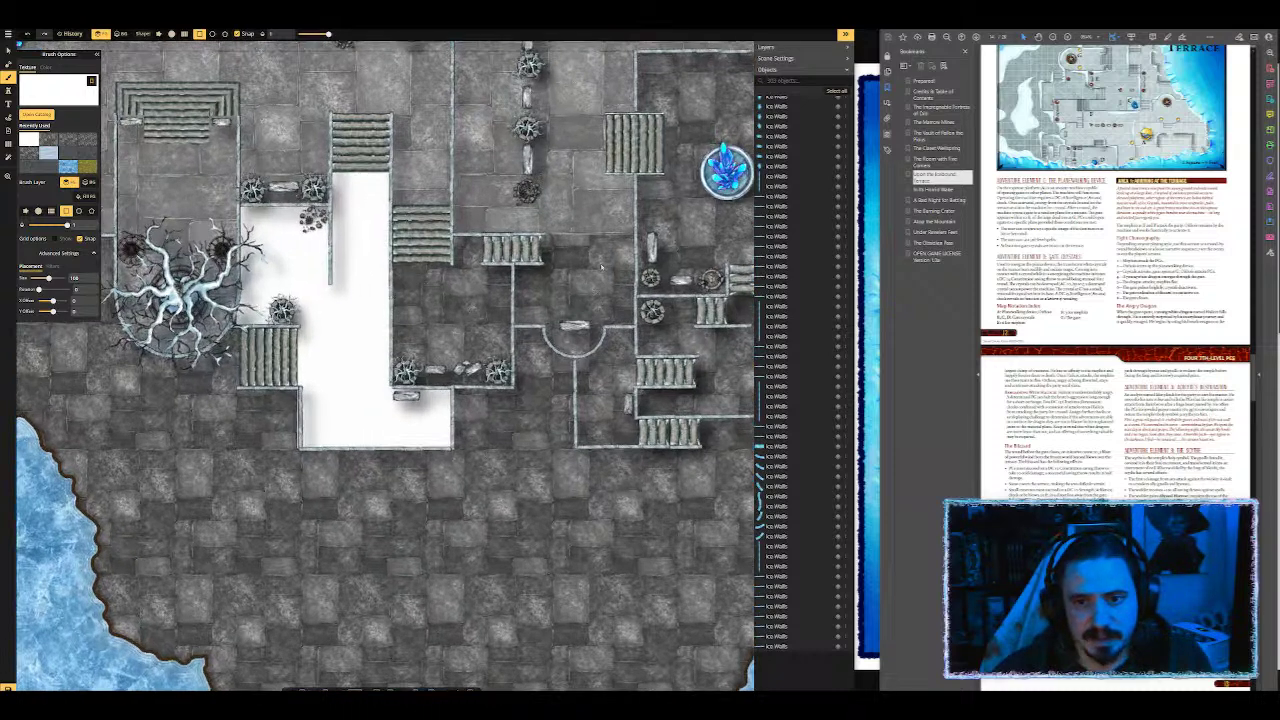
{"action": "left_click_drag", "start_coordinate": [633, 328], "coordinate": [512, 235]}
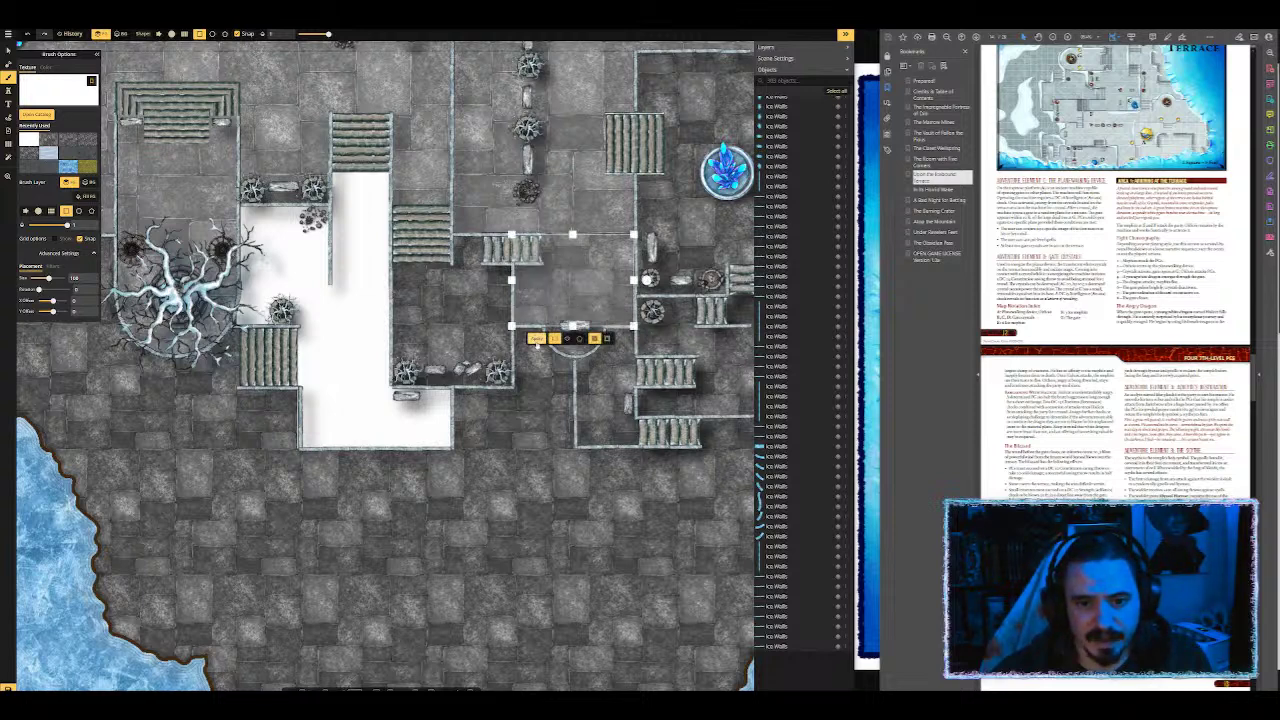
{"action": "left_click", "coordinate": [537, 339]}
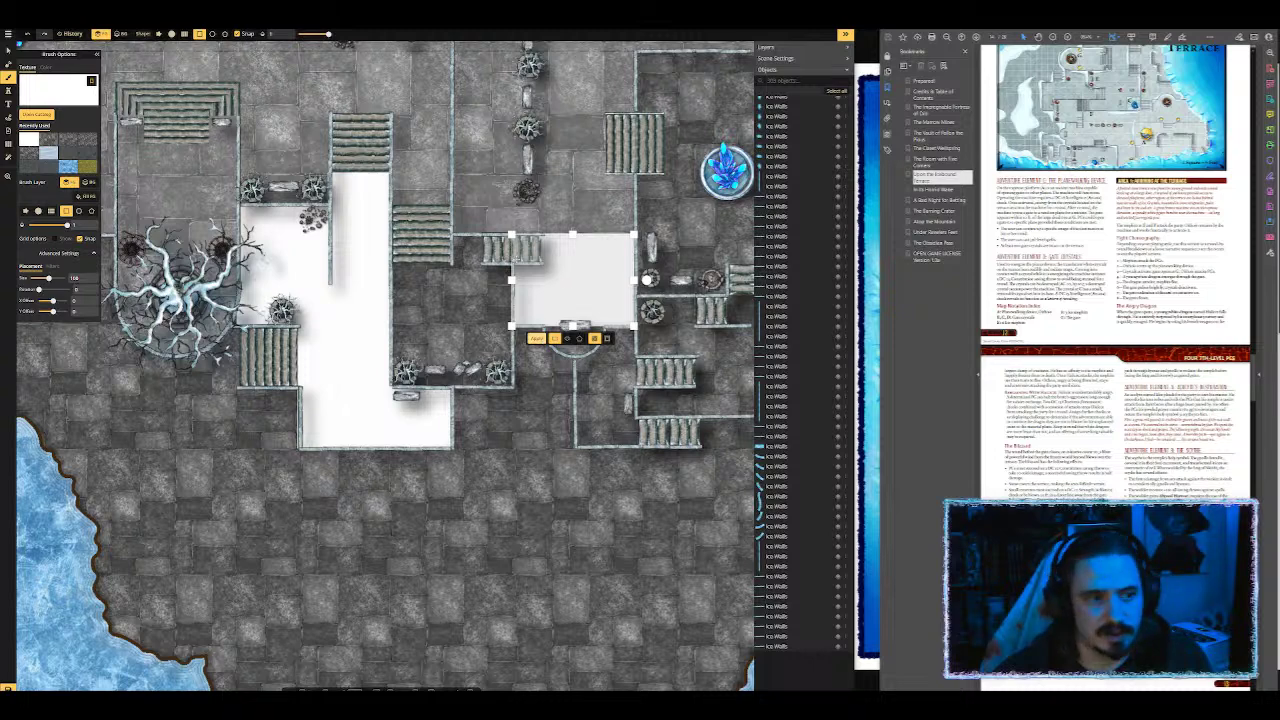
Step: Try covering the white landing north of the semicircular ice wall with stone at about 0.41 opacity
{"action": "left_click", "coordinate": [70, 142]}
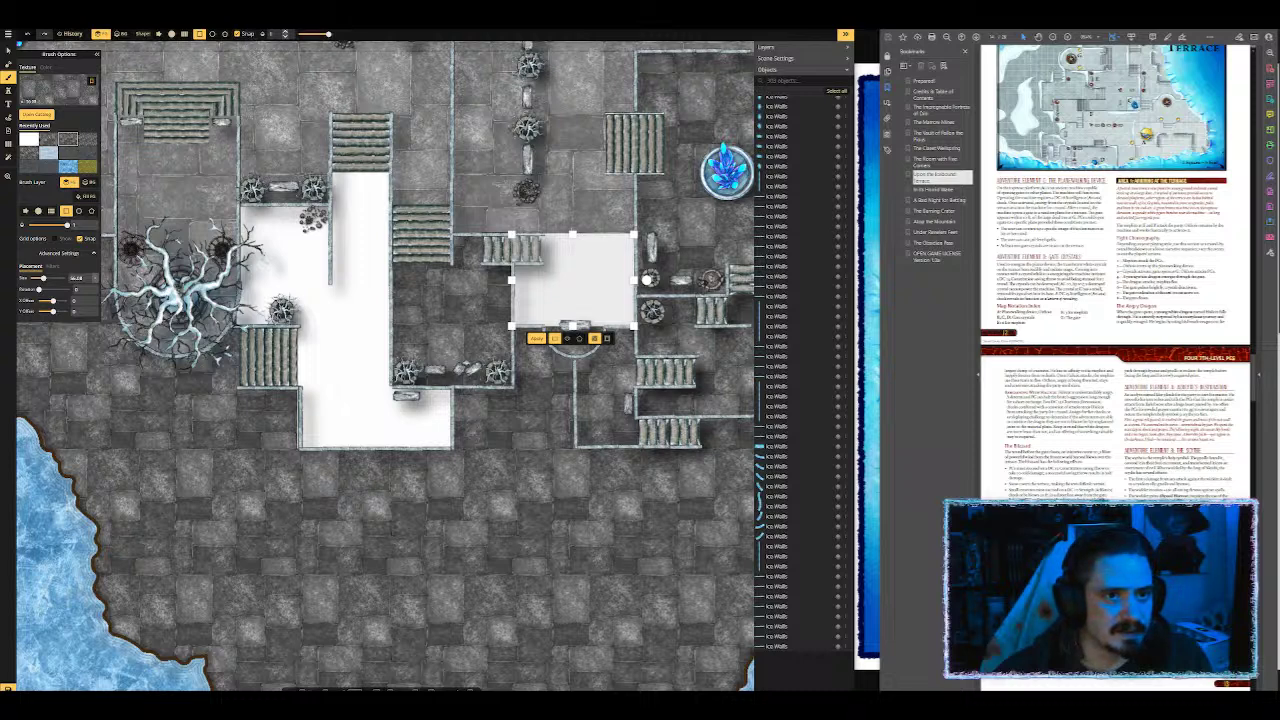
{"action": "left_click", "coordinate": [314, 35]}
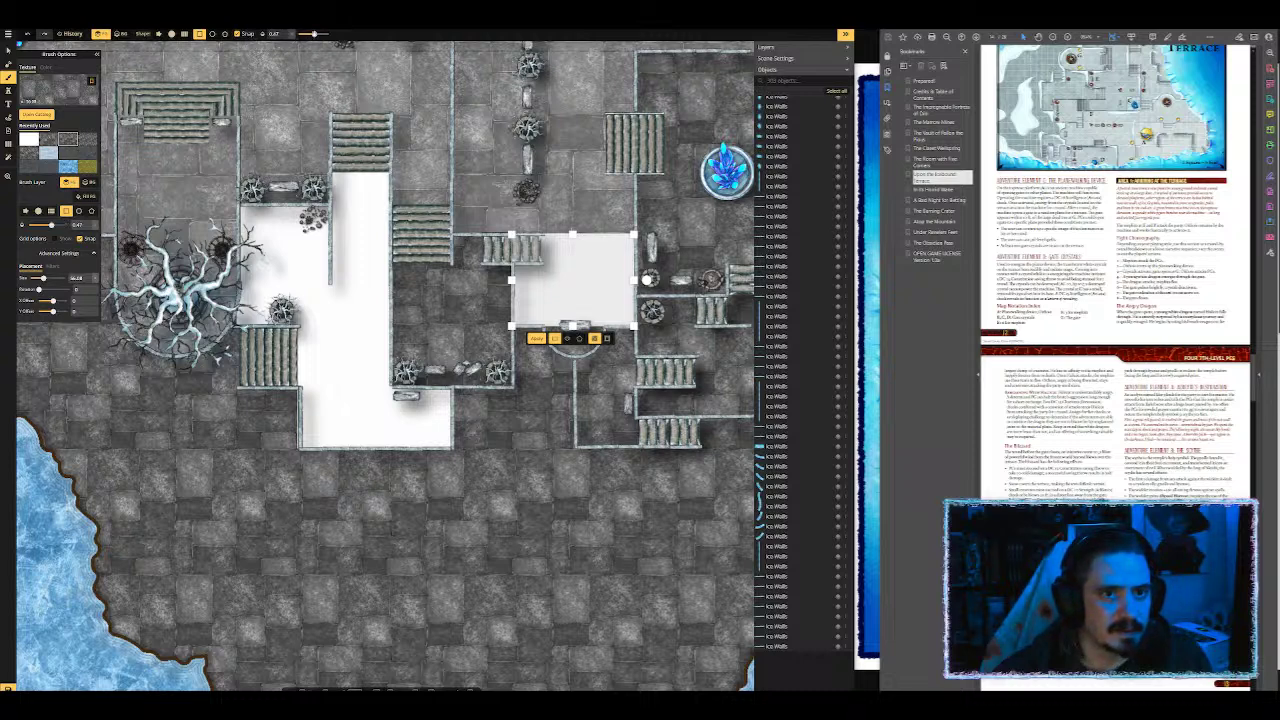
{"action": "left_click_drag", "start_coordinate": [315, 34], "coordinate": [314, 34]}
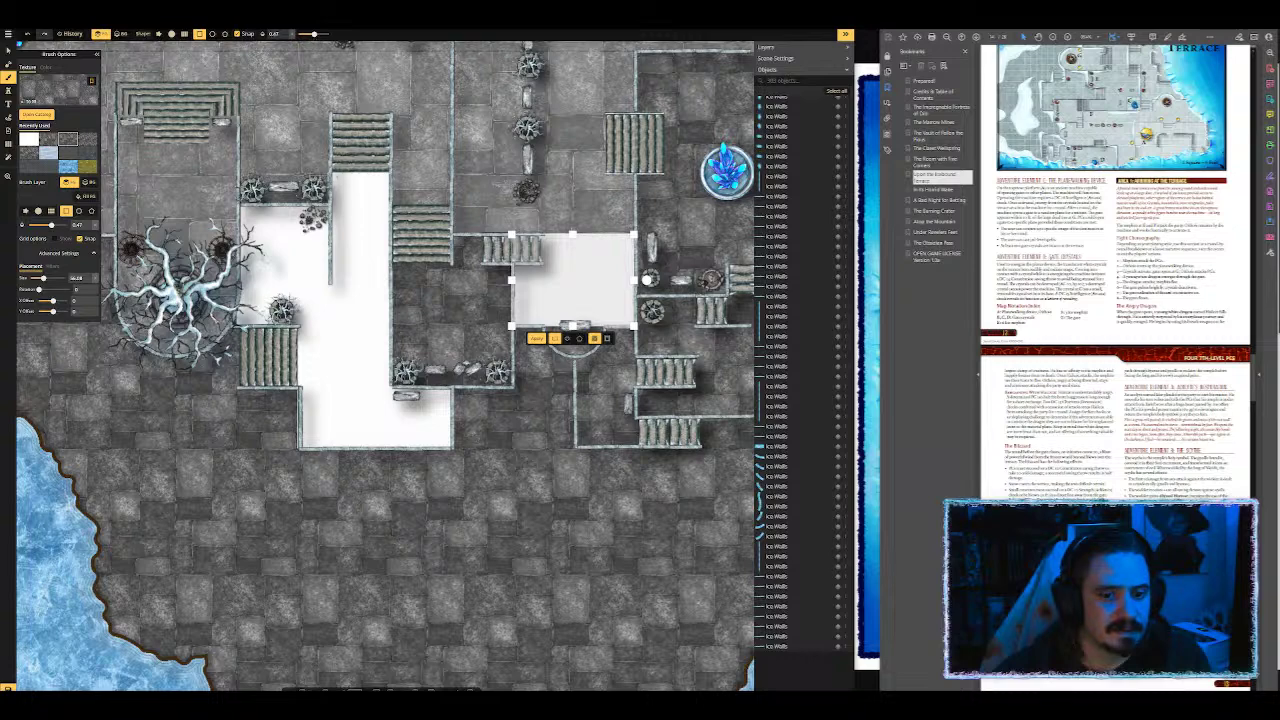
{"action": "left_click", "coordinate": [536, 338]}
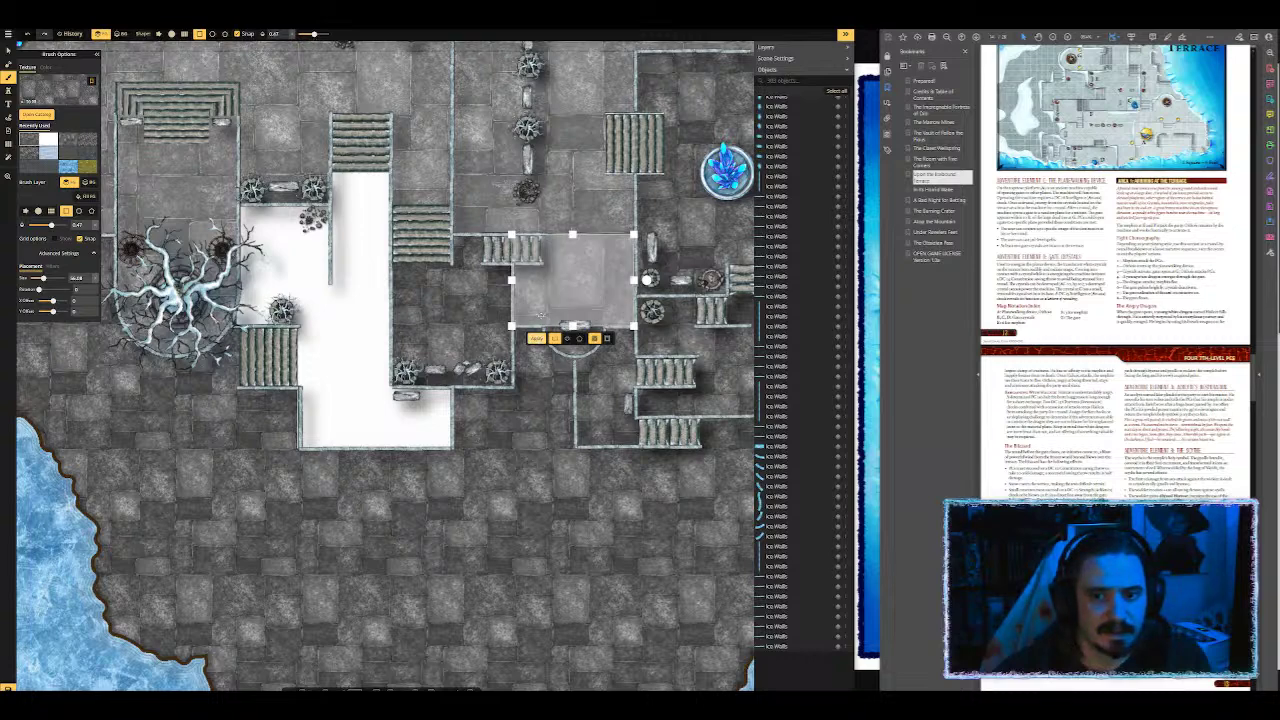
Step: Undo the stone cover on the landing north of the semicircular ice wall
{"action": "scroll", "coordinate": [590, 205], "scroll_direction": "down", "scroll_amount": 3}
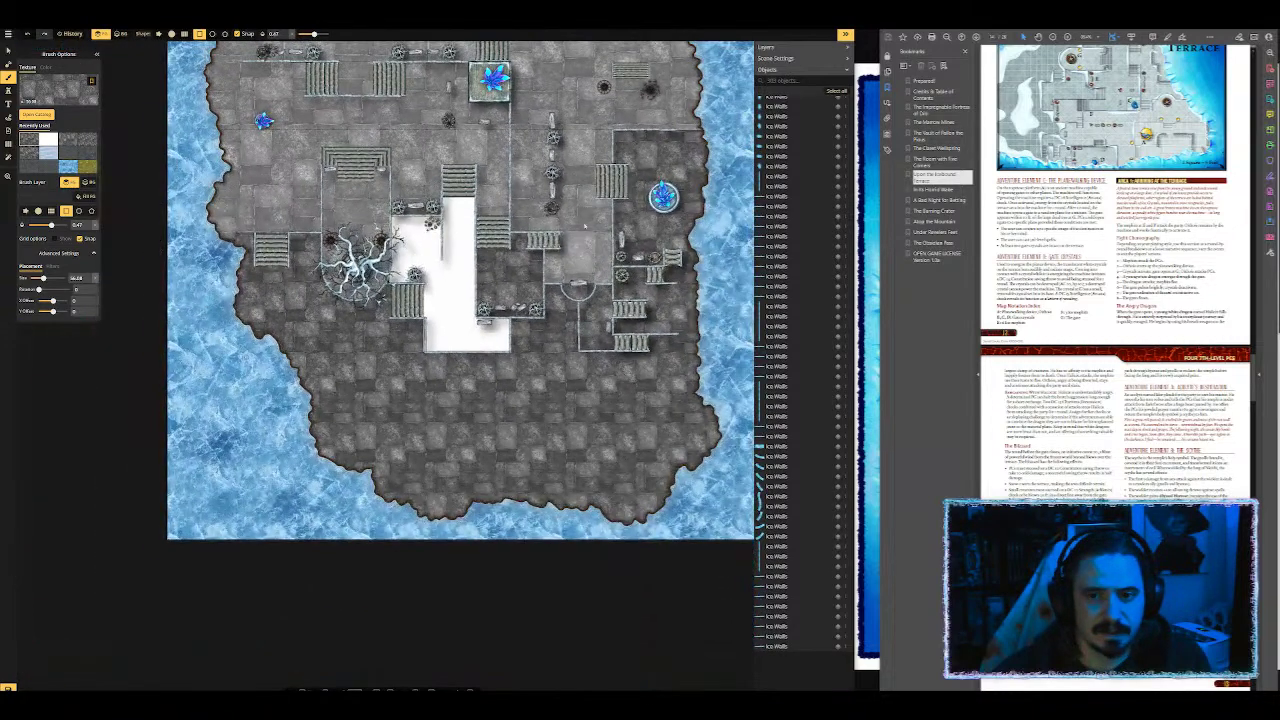
{"action": "scroll", "coordinate": [562, 228], "scroll_direction": "up", "scroll_amount": 3}
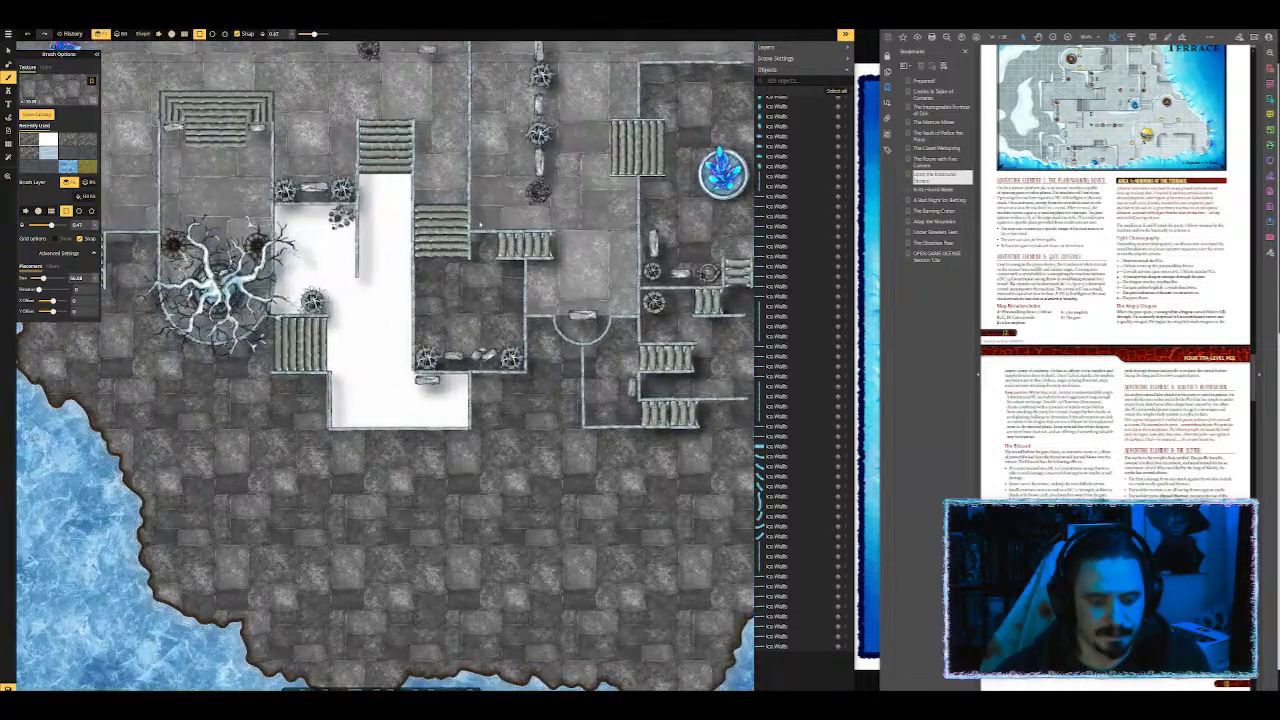
{"action": "key", "text": "ctrl+z"}
{"action": "key", "text": "ctrl+z"}
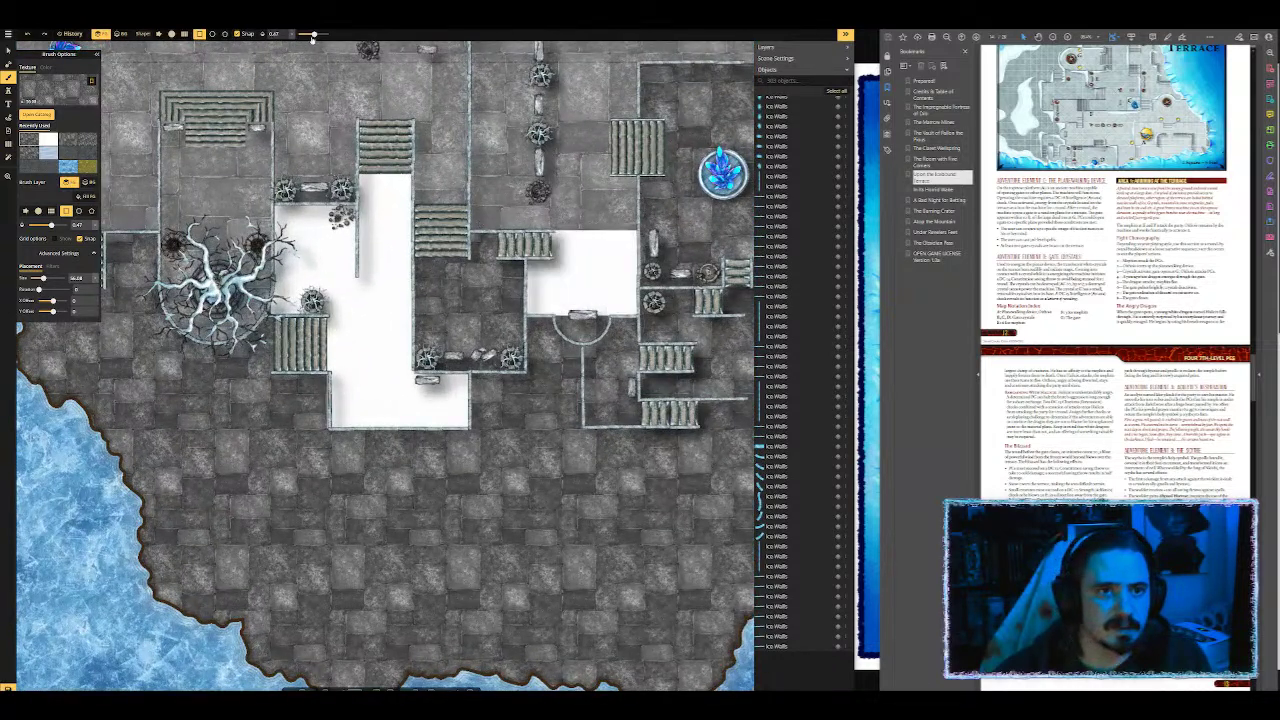
Step: Raise the brush opacity to about half and fill a circle matching the semicircular ice wall with white, then with stone
{"action": "left_click_drag", "start_coordinate": [314, 34], "coordinate": [315, 34]}
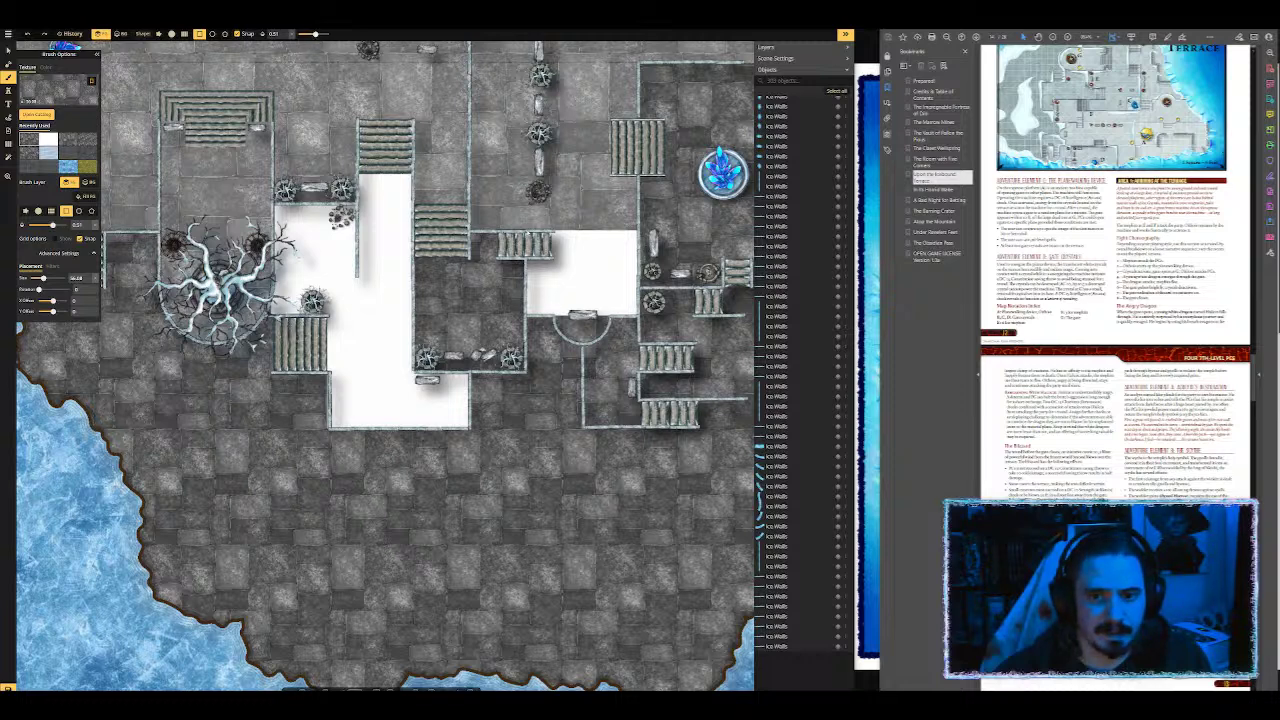
{"action": "mouse_move", "coordinate": [527, 231]}
{"action": "left_mouse_down"}
{"action": "mouse_move", "coordinate": [611, 318]}
{"action": "mouse_move", "coordinate": [637, 320]}
{"action": "left_mouse_up"}
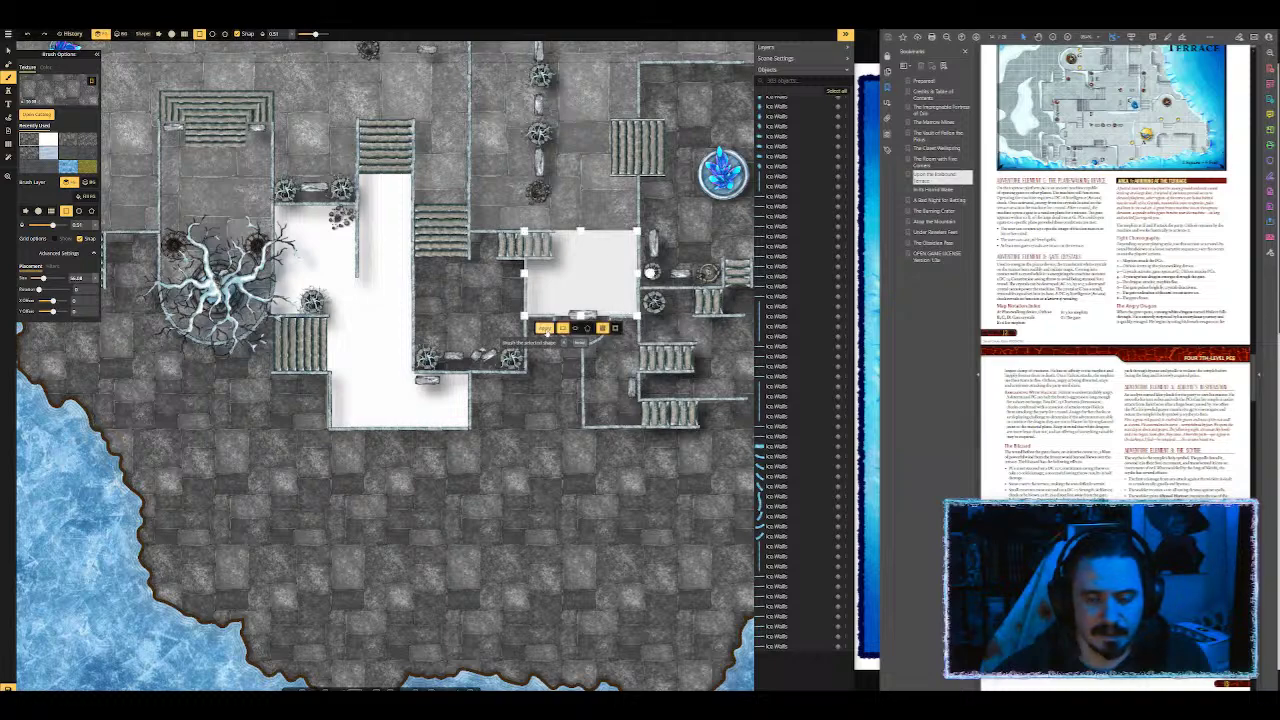
{"action": "scroll", "coordinate": [546, 334], "scroll_direction": "up", "scroll_amount": 5}
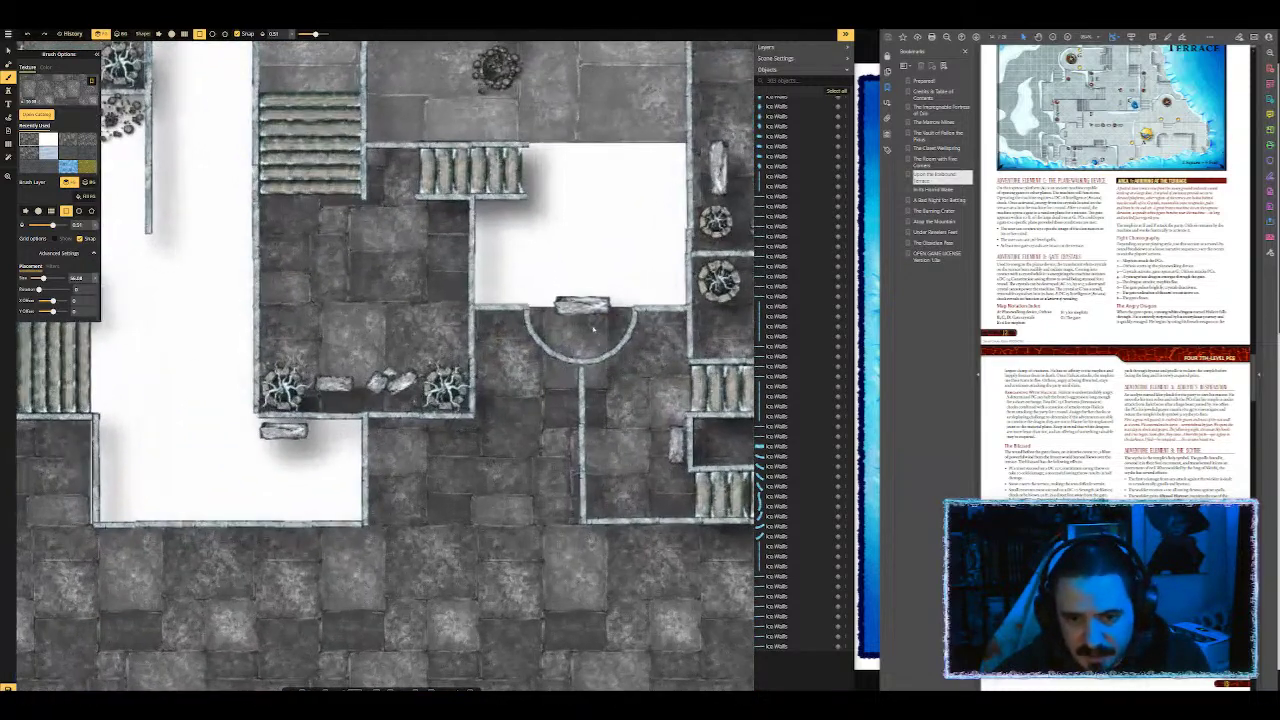
{"action": "left_click", "coordinate": [48, 141]}
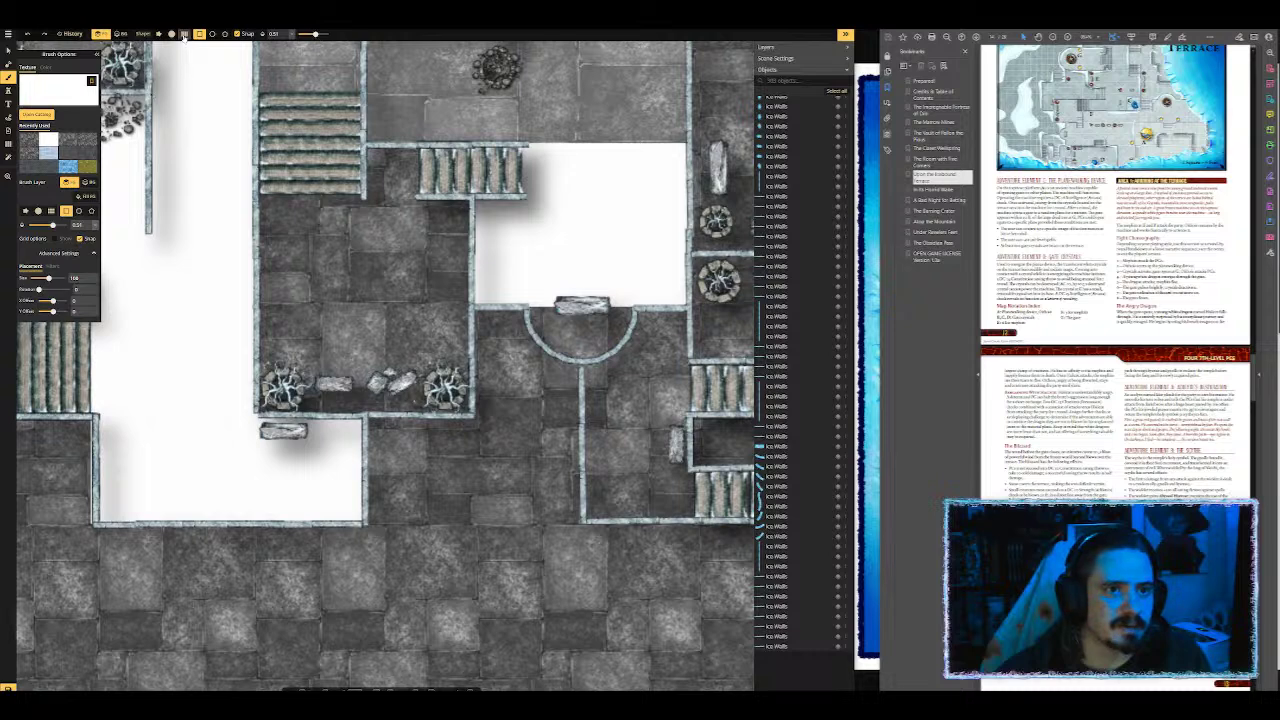
{"action": "left_click", "coordinate": [213, 34]}
{"action": "left_click_drag", "start_coordinate": [522, 252], "coordinate": [632, 362]}
{"action": "left_click", "coordinate": [541, 374]}
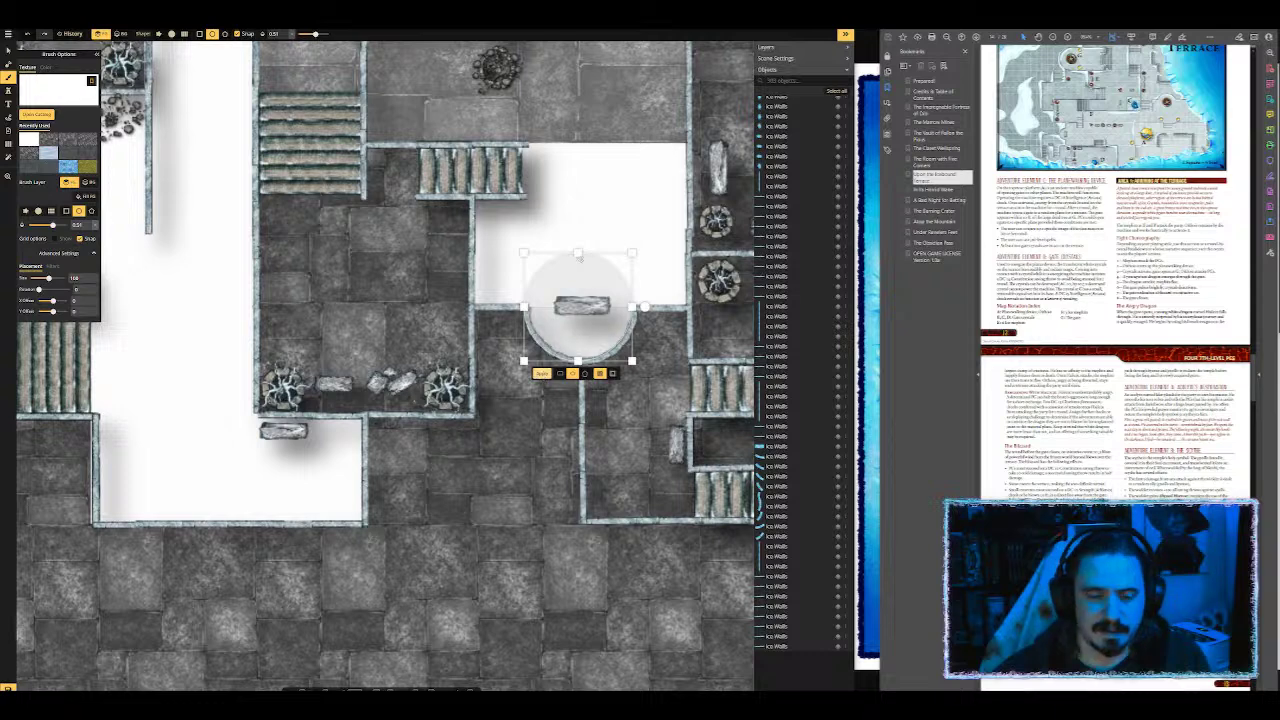
{"action": "left_click", "coordinate": [54, 141]}
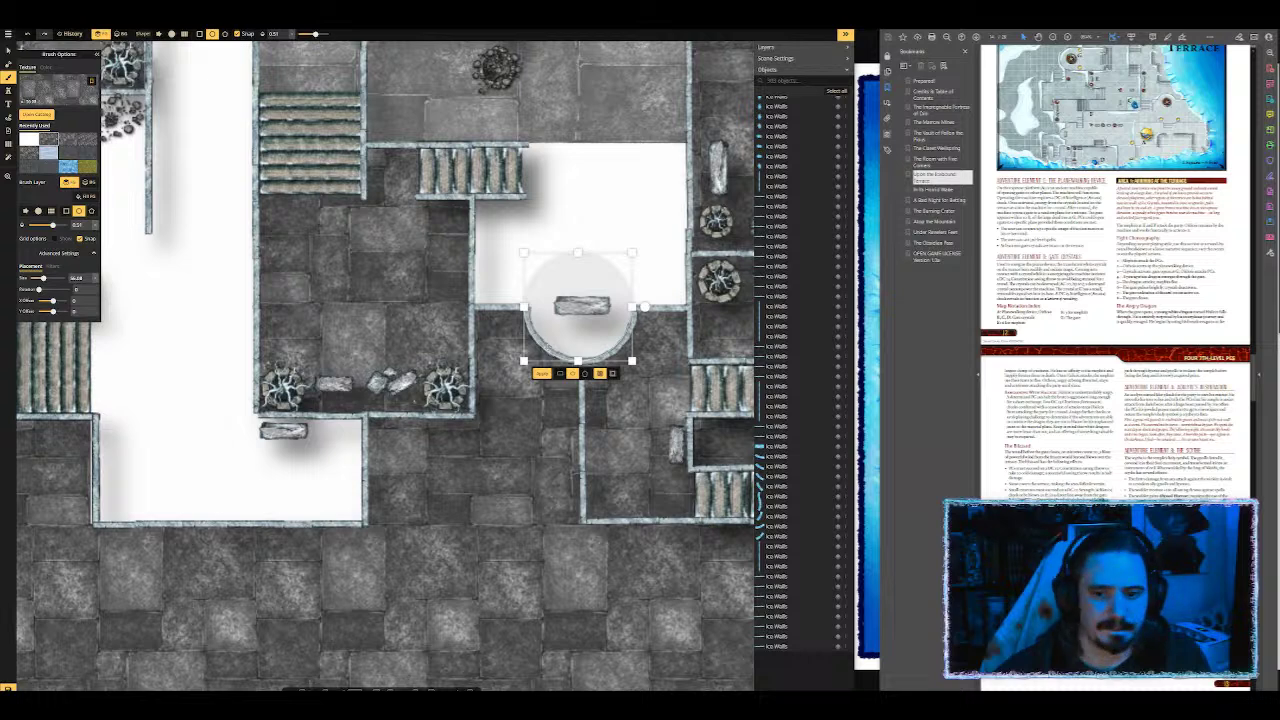
{"action": "left_click", "coordinate": [541, 374]}
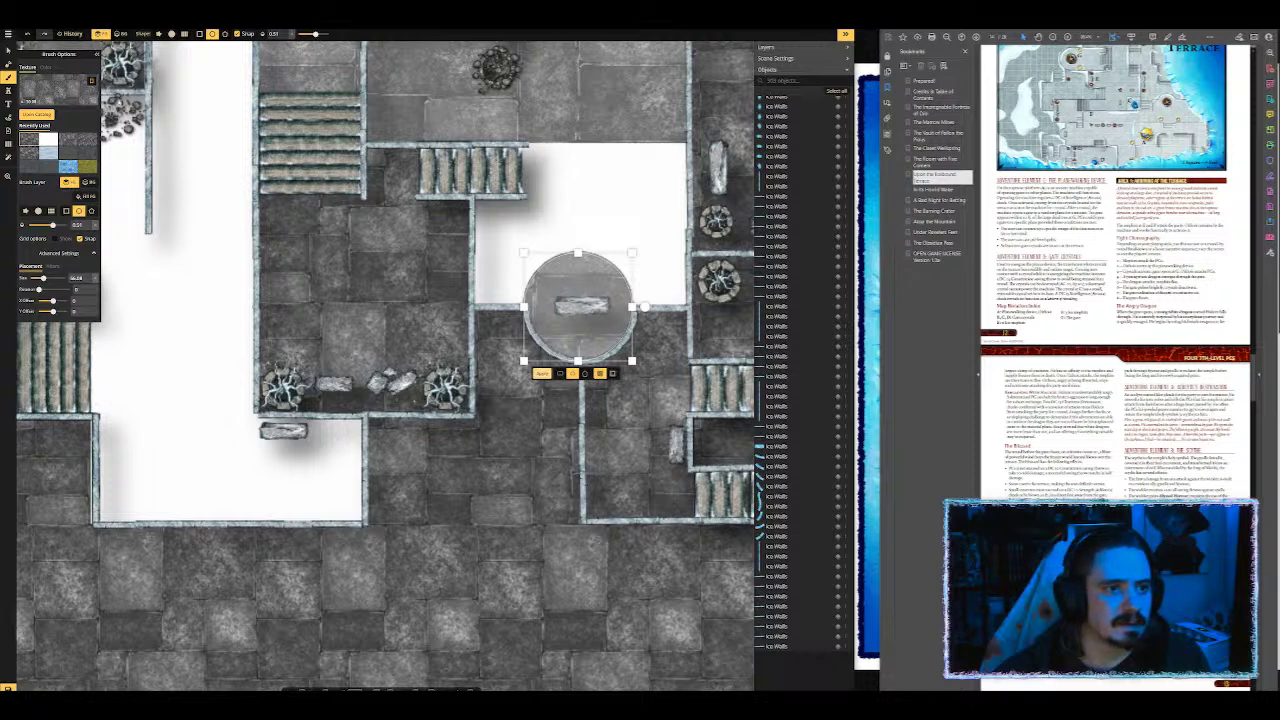
Step: Cover the rectangular landing above the semicircular ice wall with another white fill, then with stone at about half opacity
{"action": "left_click", "coordinate": [199, 33]}
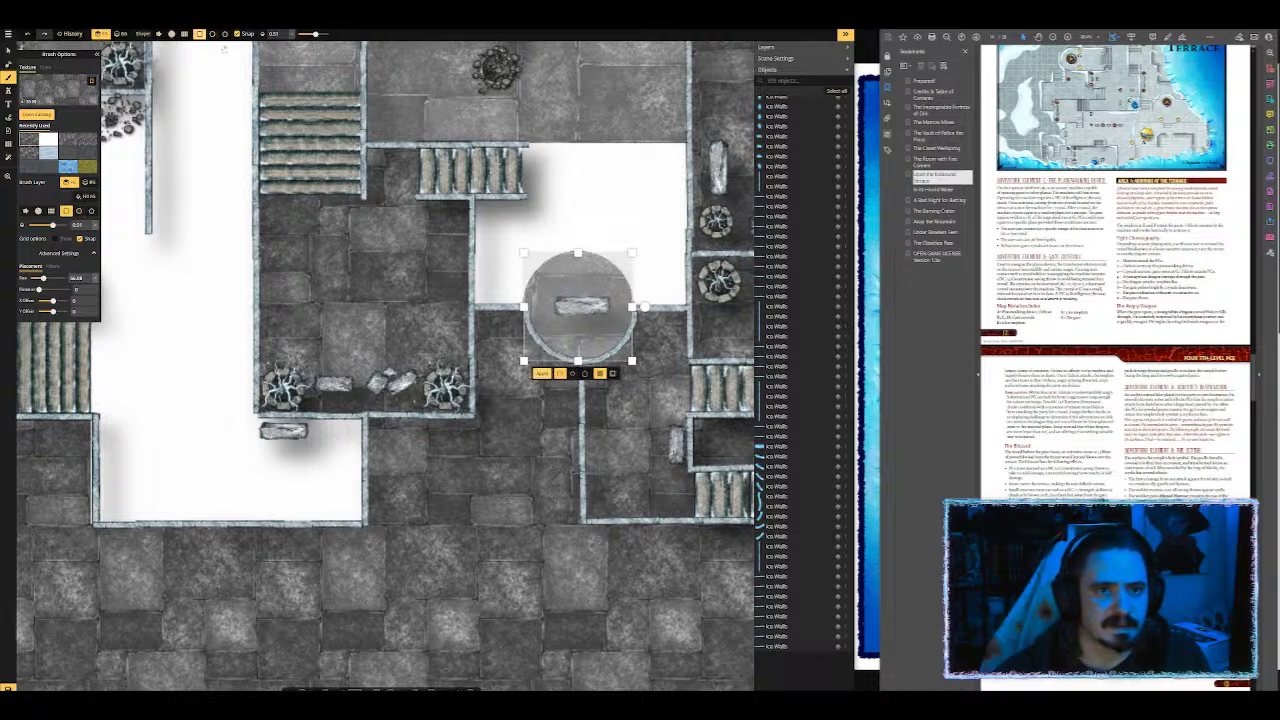
{"action": "left_click_drag", "start_coordinate": [468, 145], "coordinate": [688, 307]}
{"action": "left_click", "coordinate": [48, 141]}
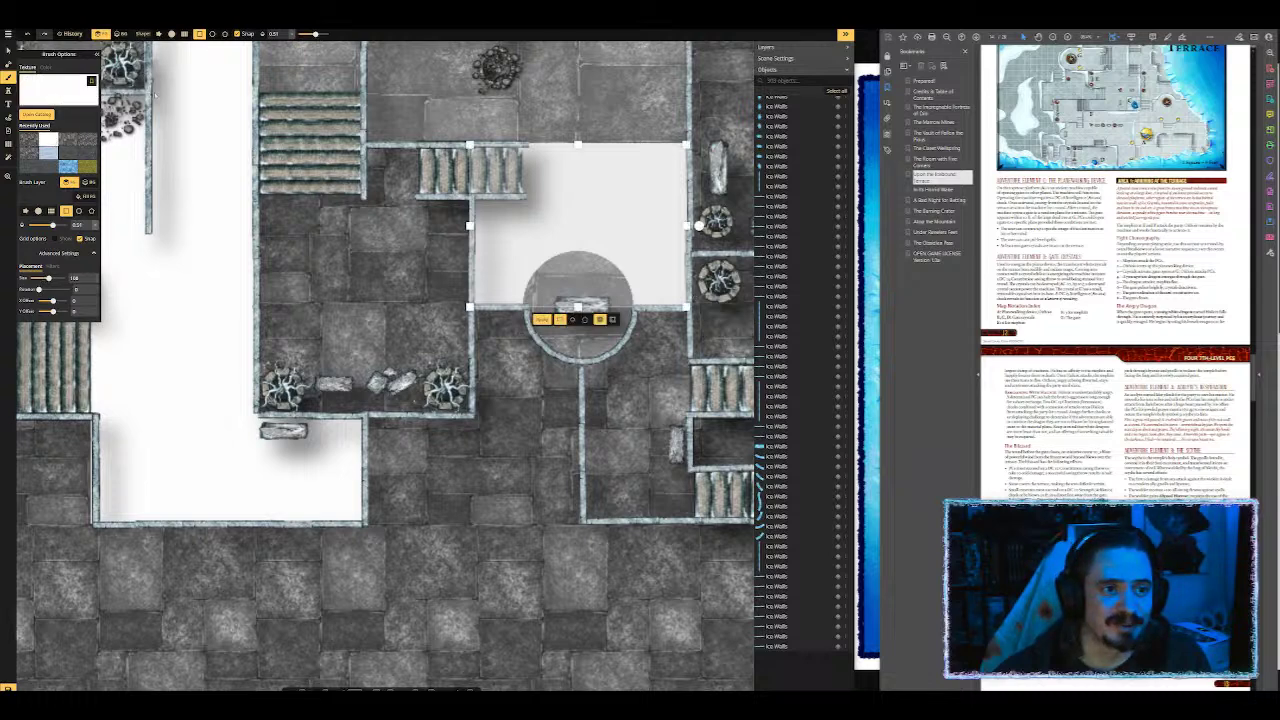
{"action": "left_click", "coordinate": [579, 300]}
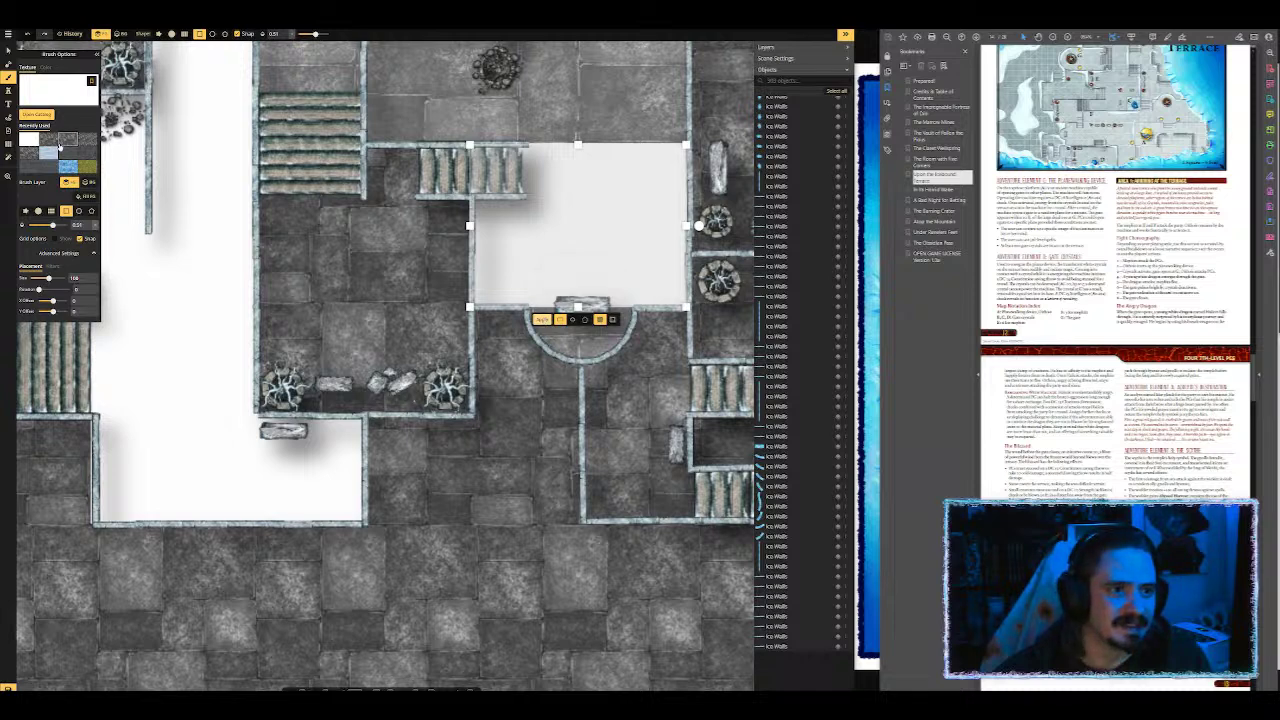
{"action": "left_click", "coordinate": [66, 141]}
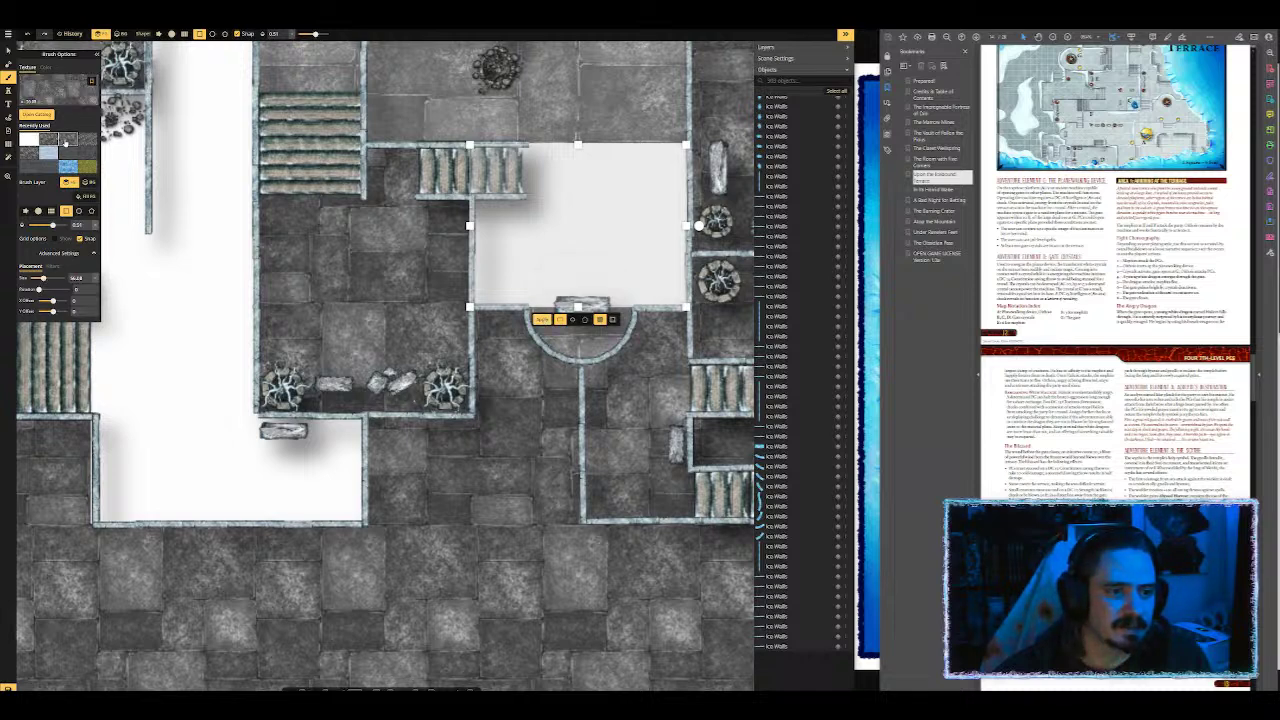
{"action": "left_click", "coordinate": [541, 320]}
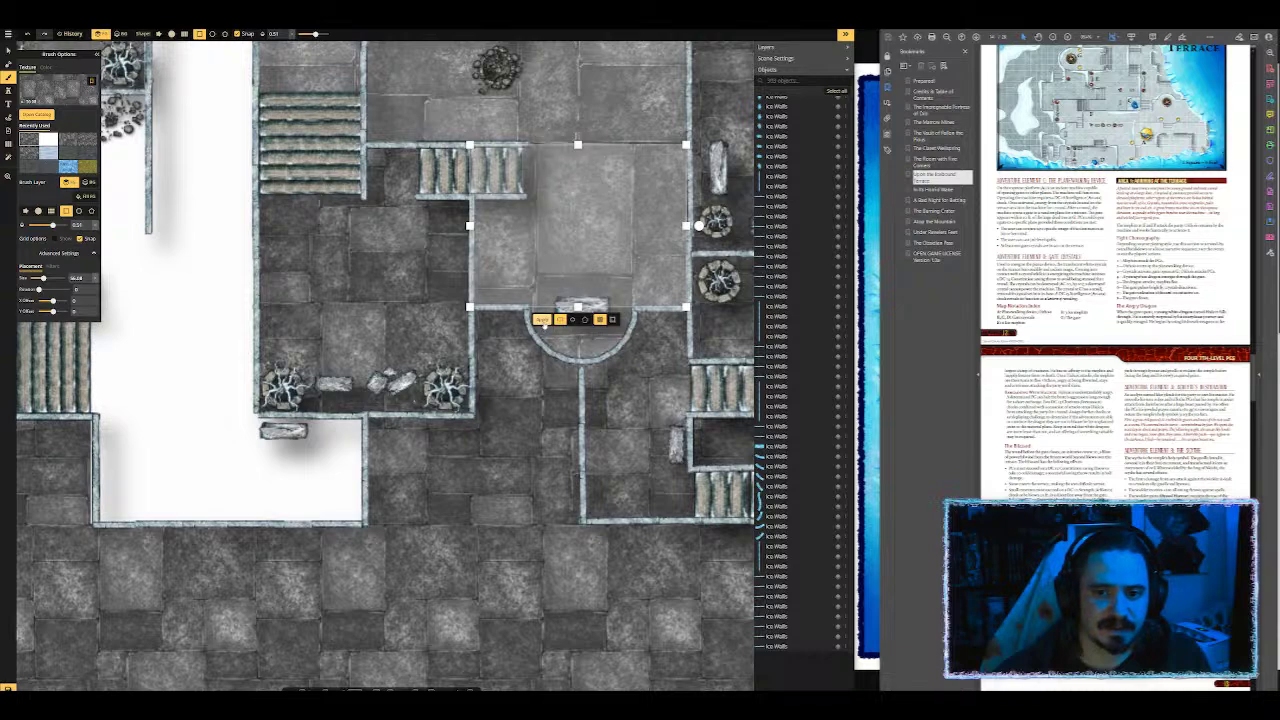
{"action": "left_click", "coordinate": [604, 98]}
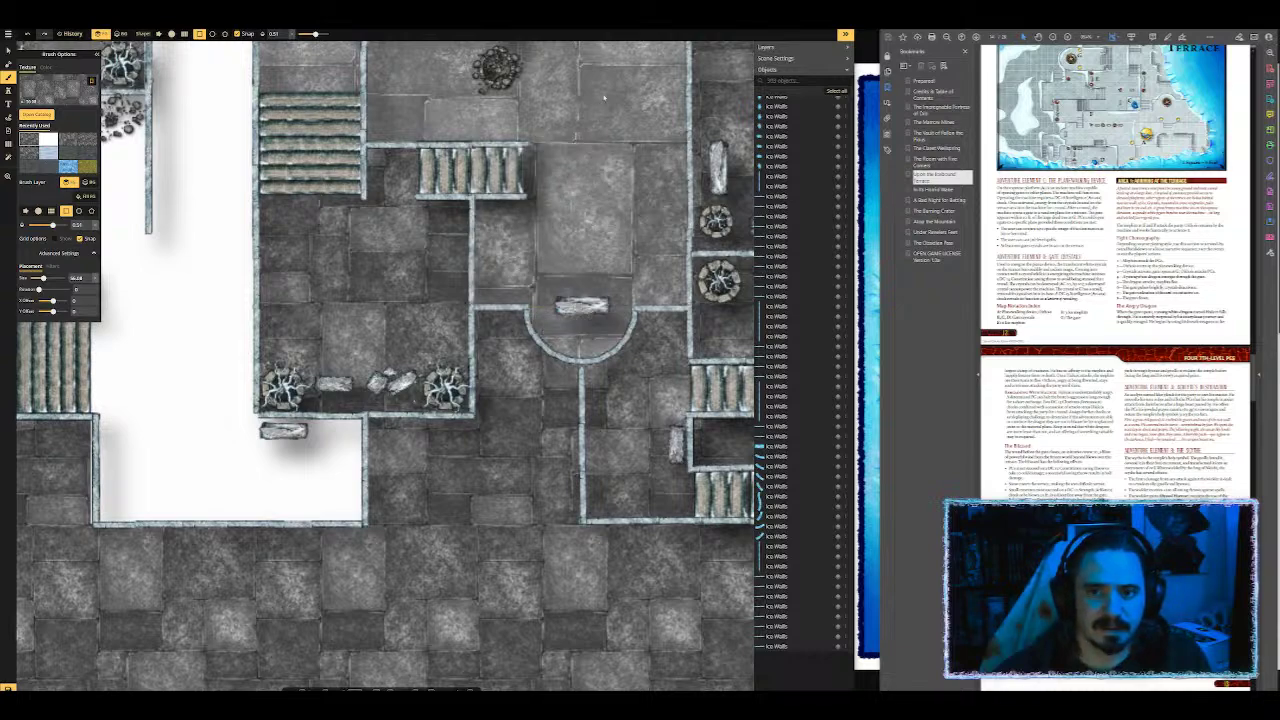
Step: Choose the smaller-tiled stone texture for the eastern crystal area, adjust its contrast, reduce its size slightly and rotate it about 45 degrees
{"action": "left_click_drag", "start_coordinate": [604, 98], "coordinate": [618, 263]}
{"action": "scroll", "coordinate": [602, 264], "scroll_direction": "down", "scroll_amount": 5}
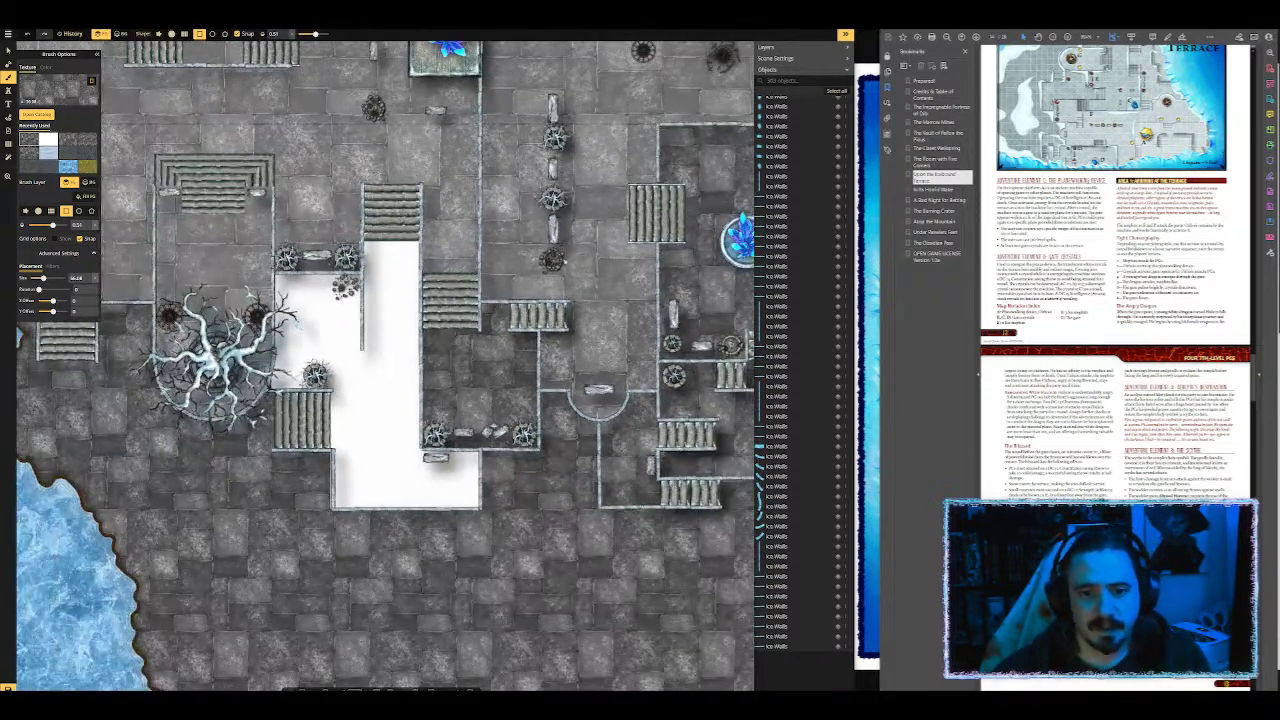
{"action": "left_click_drag", "start_coordinate": [502, 180], "coordinate": [187, 162]}
{"action": "scroll", "coordinate": [273, 183], "scroll_direction": "up", "scroll_amount": 1}
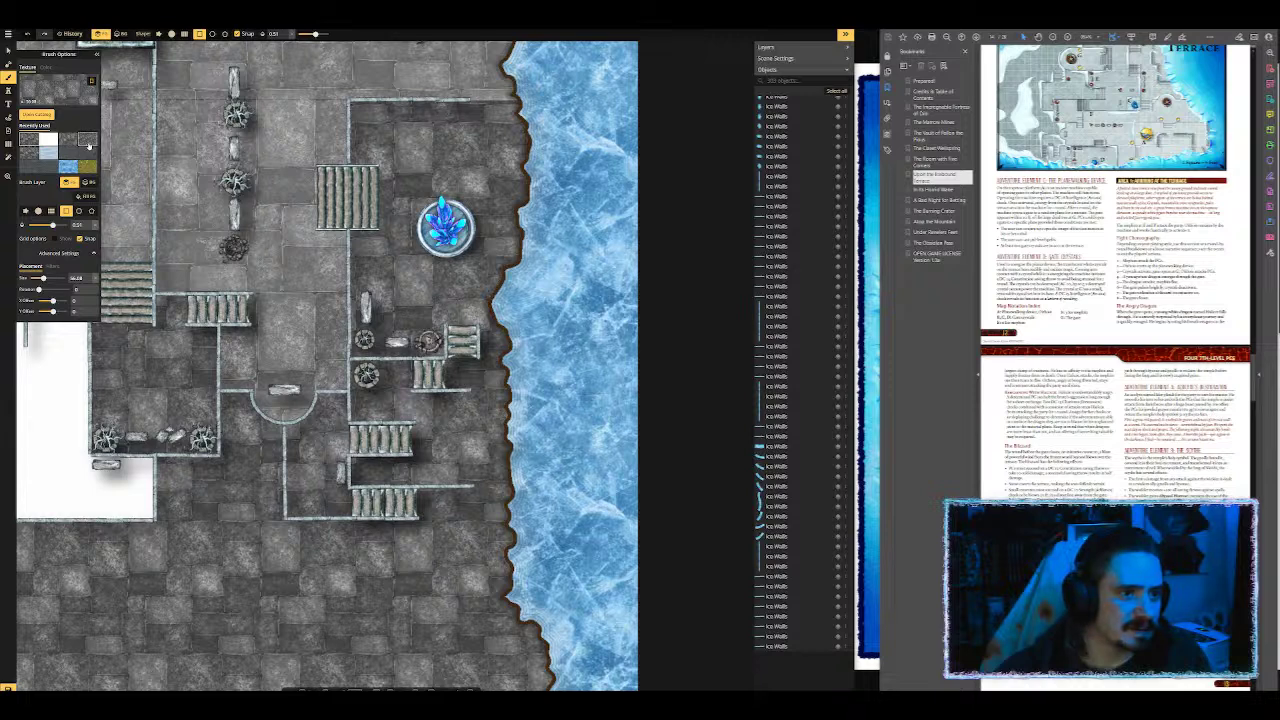
{"action": "left_click", "coordinate": [88, 144]}
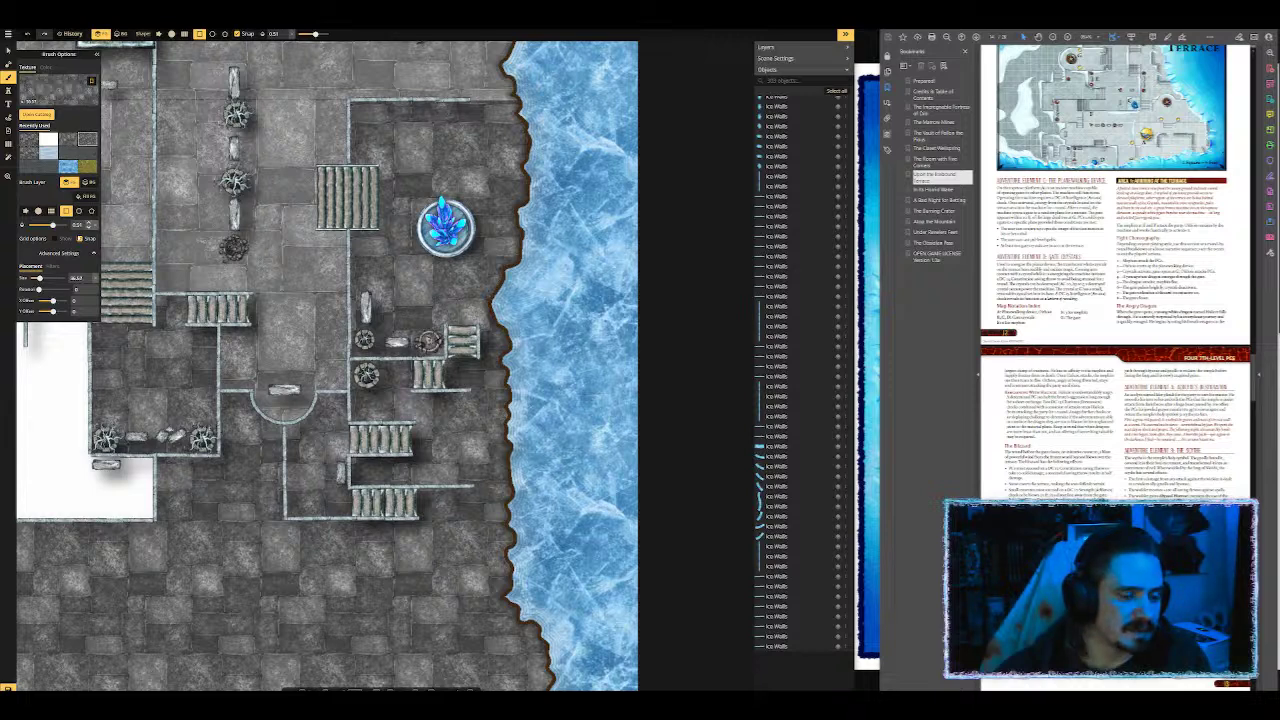
{"action": "left_click", "coordinate": [52, 266]}
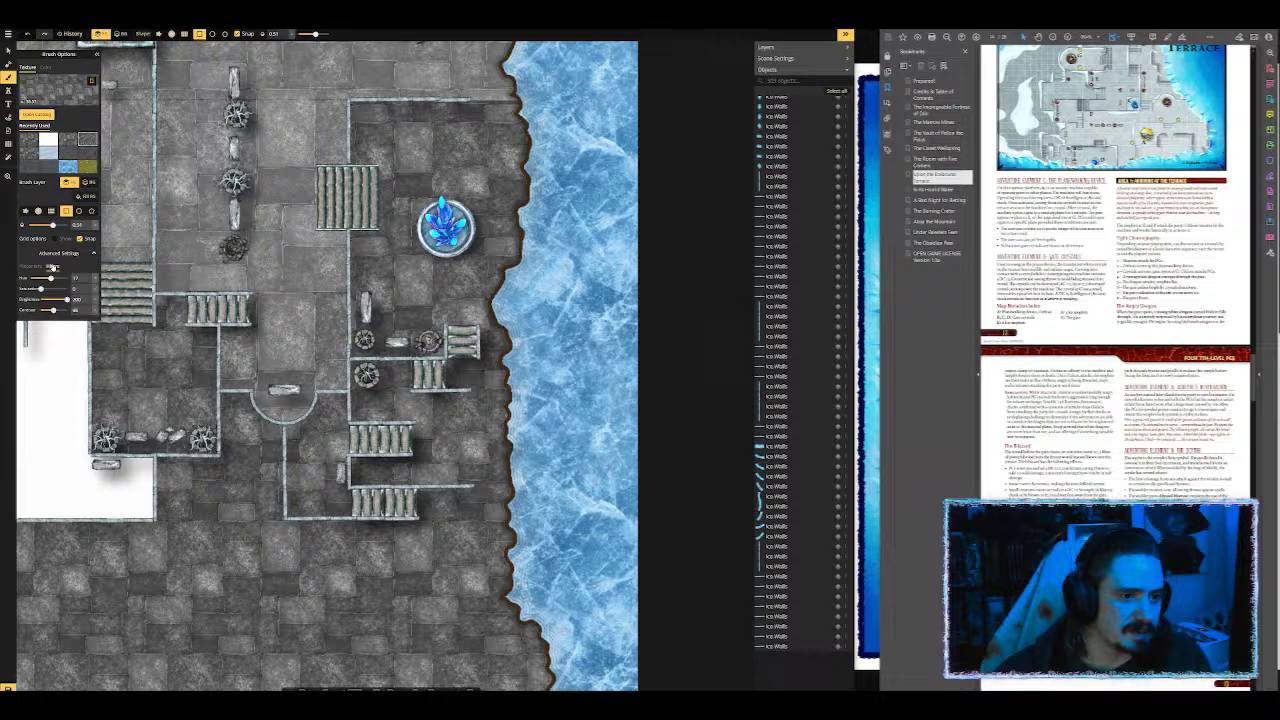
{"action": "left_click_drag", "start_coordinate": [54, 310], "coordinate": [55, 310]}
{"action": "left_click", "coordinate": [40, 268]}
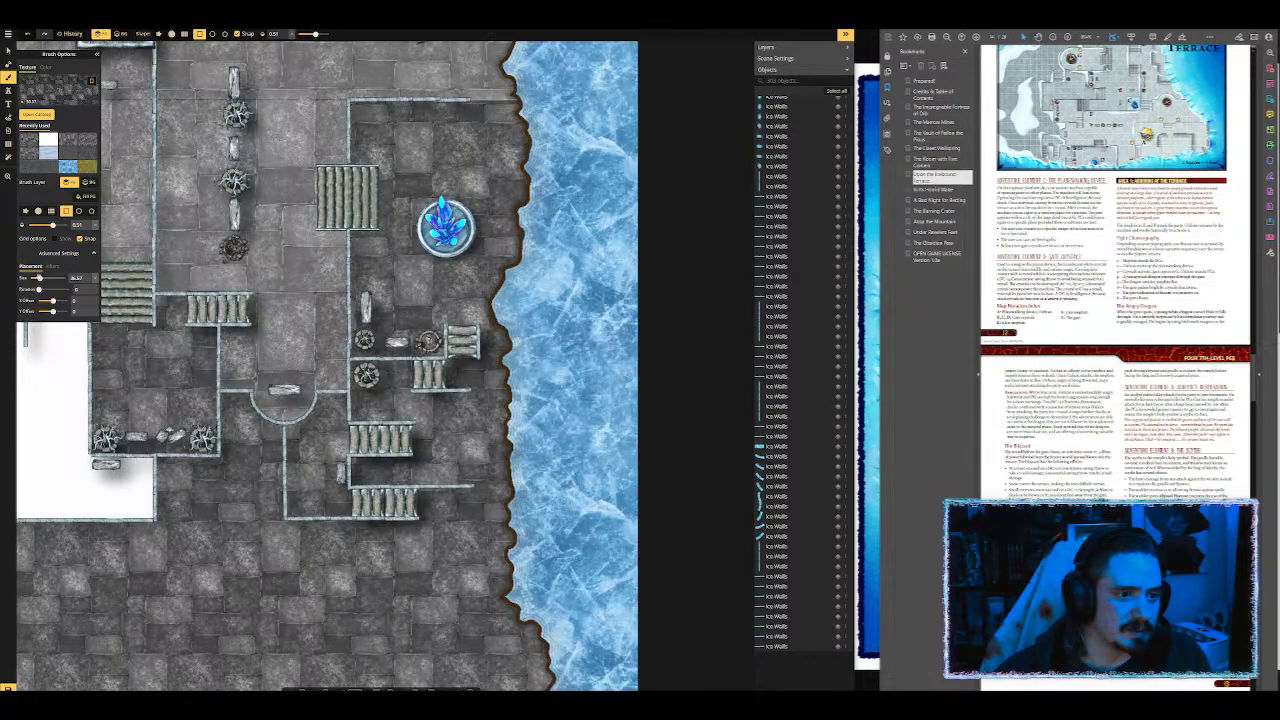
{"action": "left_click_drag", "start_coordinate": [40, 278], "coordinate": [39, 278]}
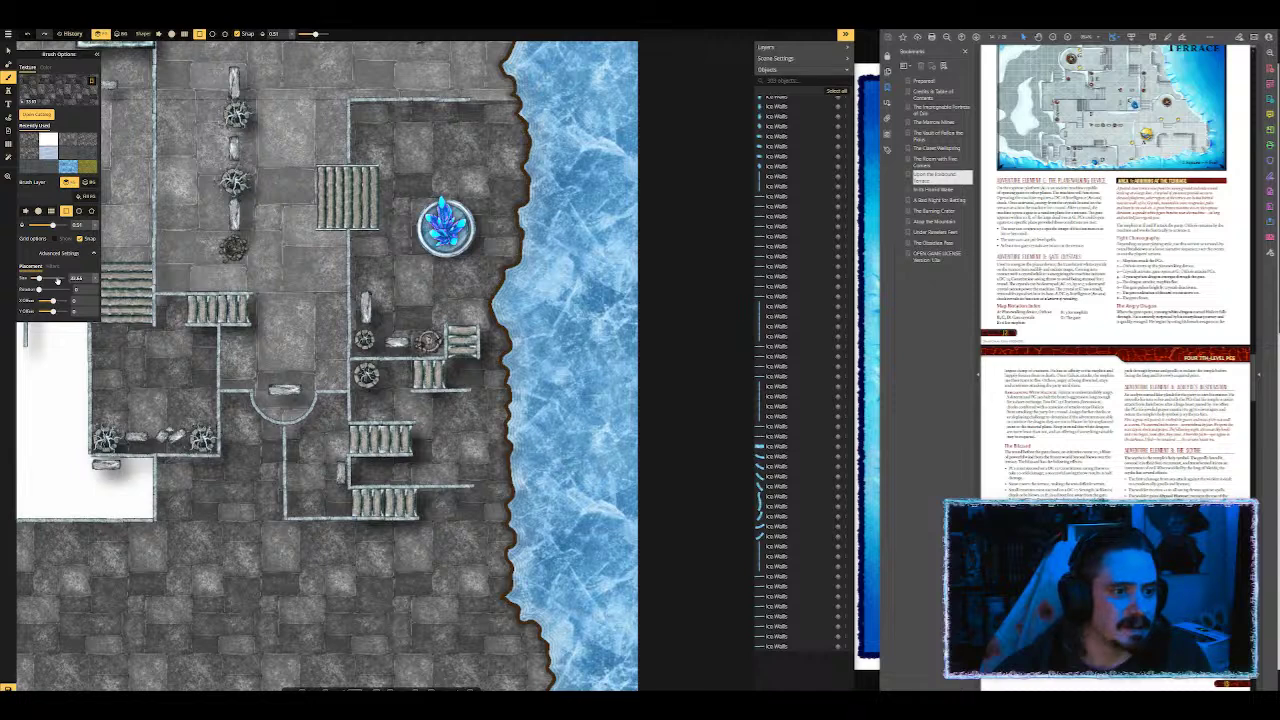
{"action": "left_click", "coordinate": [42, 289]}
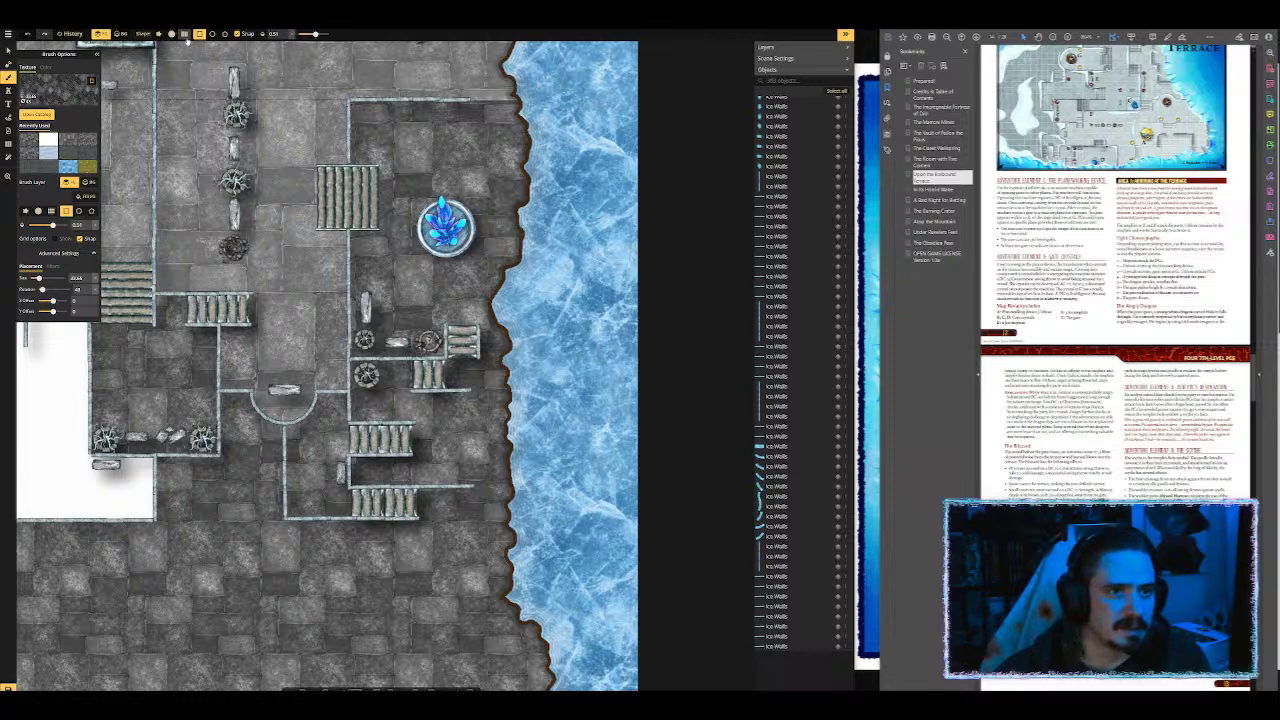
Step: Fill the eastern crystal area with the dark diagonal stone at full opacity, down to the ledge and including the brazier row
{"action": "left_click_drag", "start_coordinate": [314, 34], "coordinate": [332, 34]}
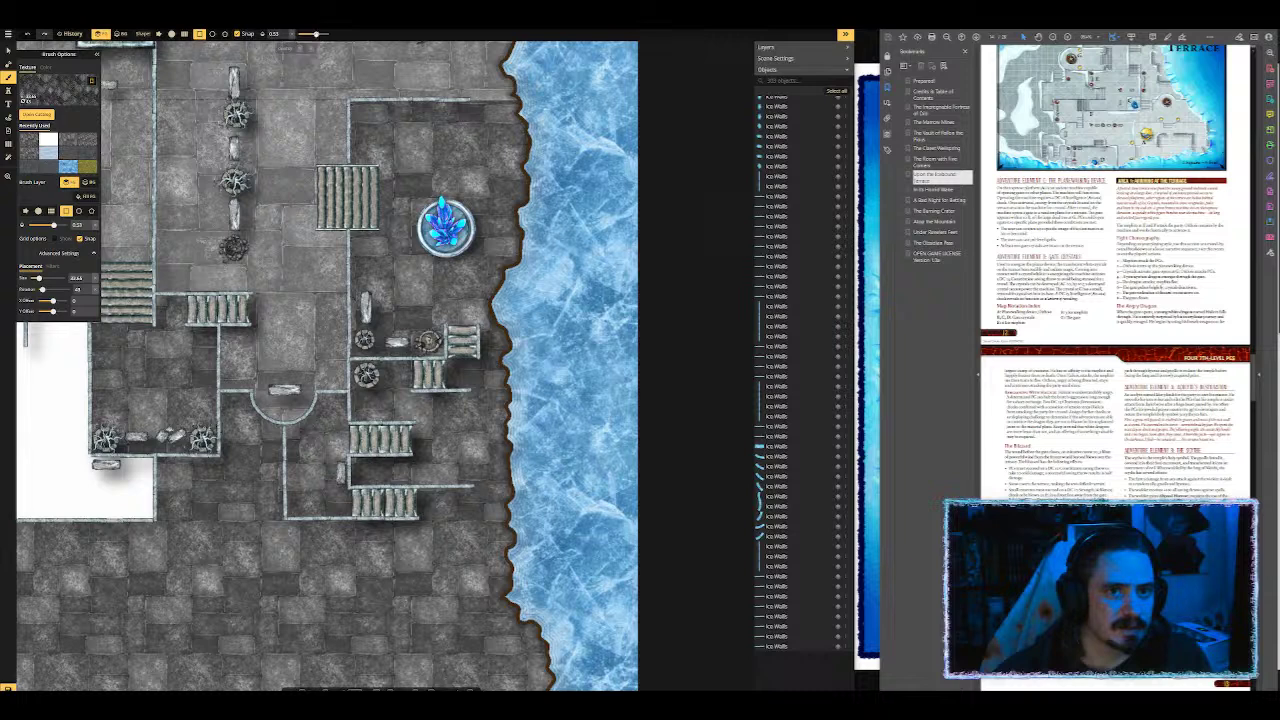
{"action": "left_click_drag", "start_coordinate": [352, 103], "coordinate": [540, 326]}
{"action": "left_click", "coordinate": [407, 339]}
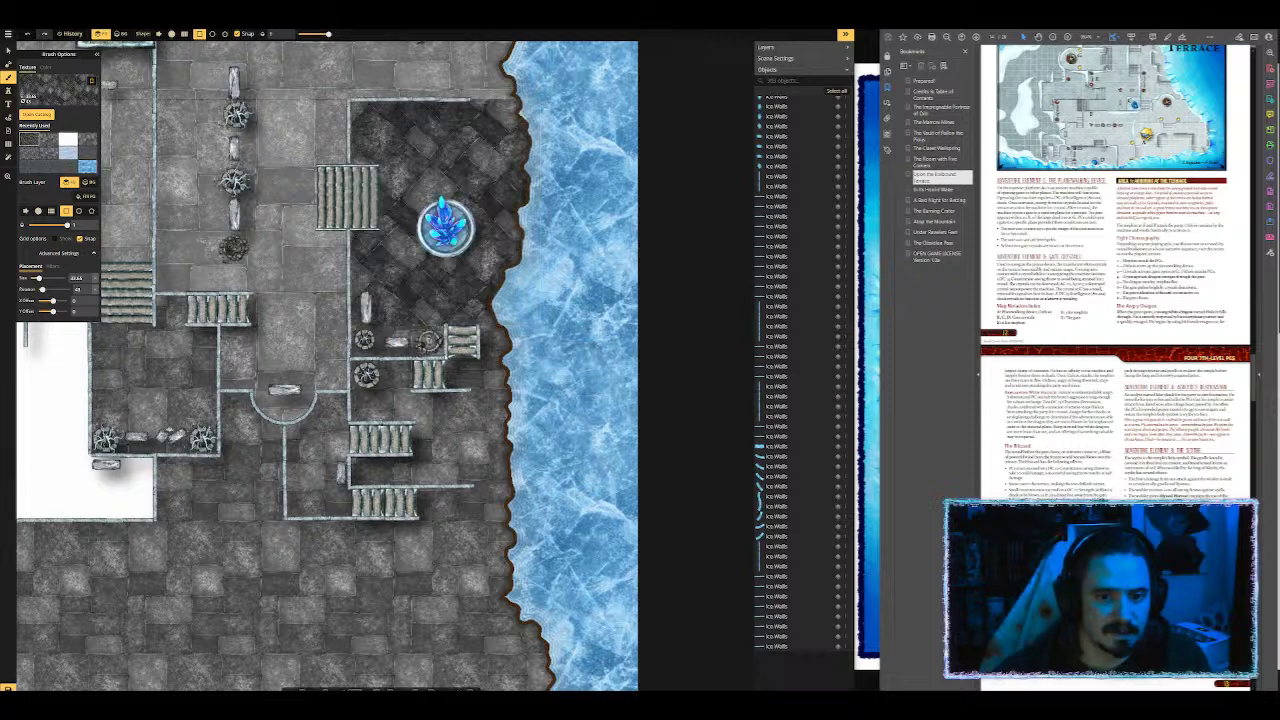
{"action": "left_click_drag", "start_coordinate": [349, 372], "coordinate": [456, 341]}
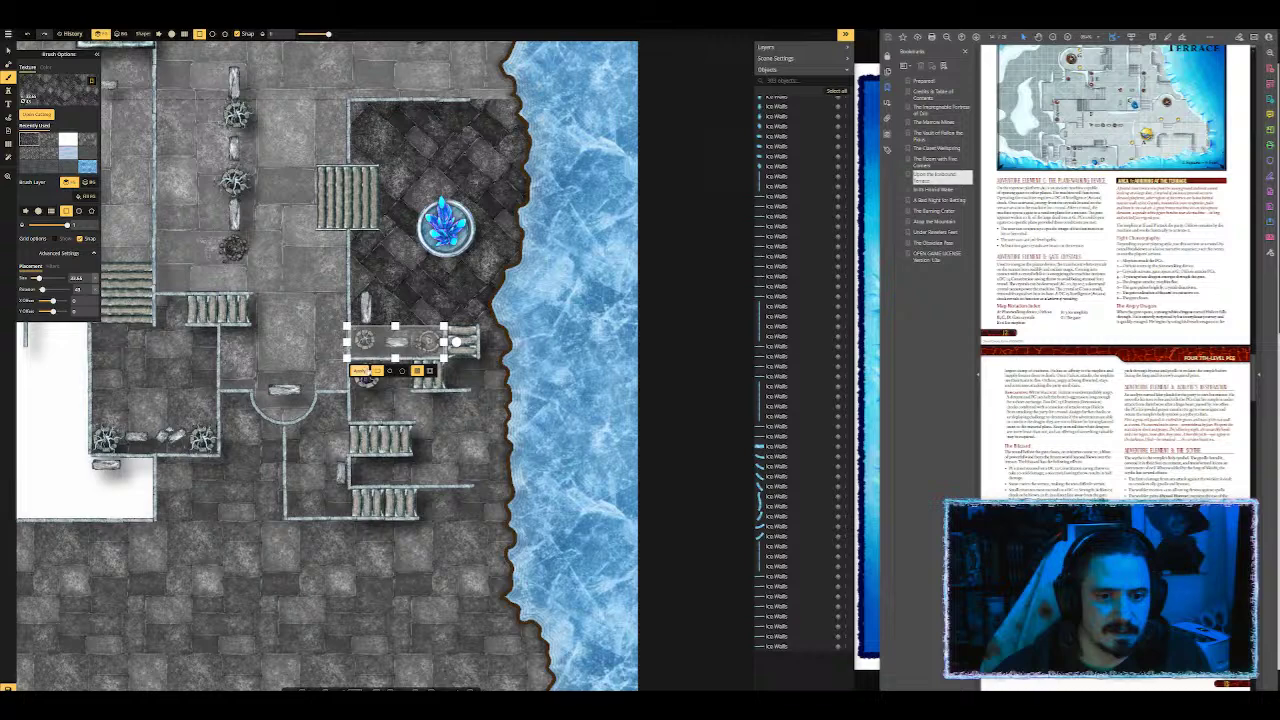
{"action": "key", "text": "Escape"}
{"action": "scroll", "coordinate": [480, 278], "scroll_direction": "down", "scroll_amount": 3}
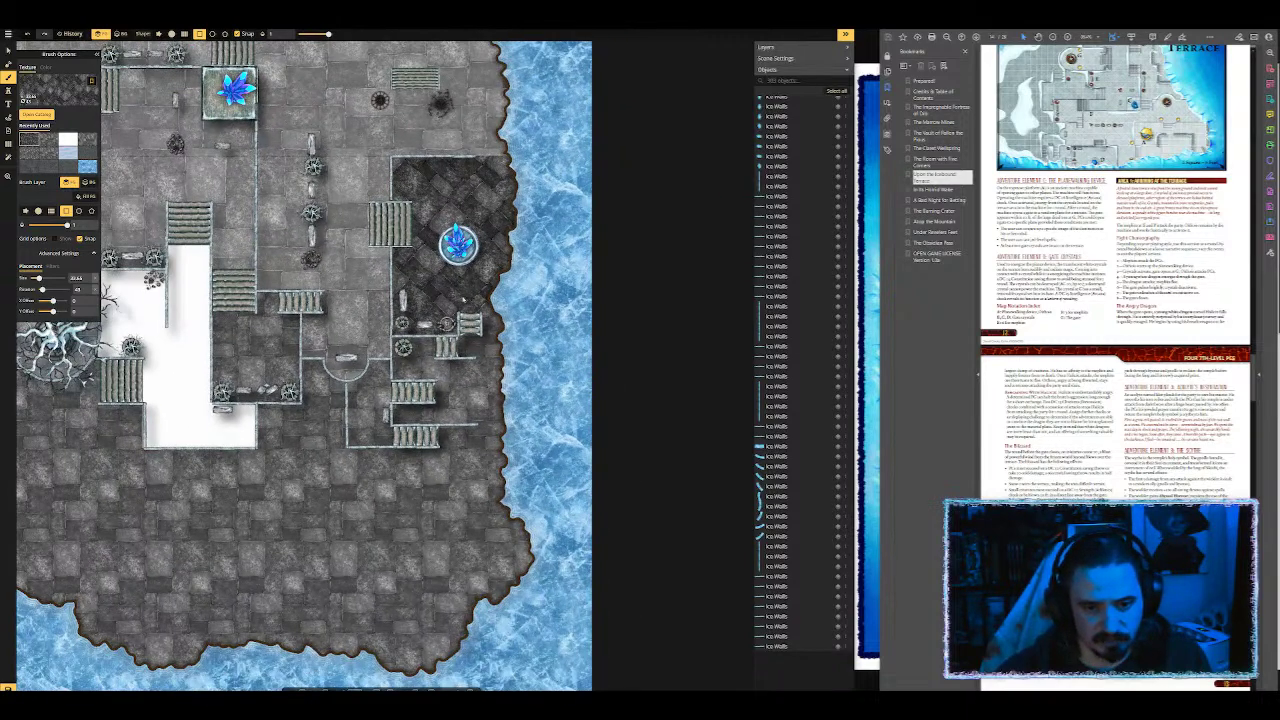
{"action": "scroll", "coordinate": [463, 297], "scroll_direction": "up", "scroll_amount": 2}
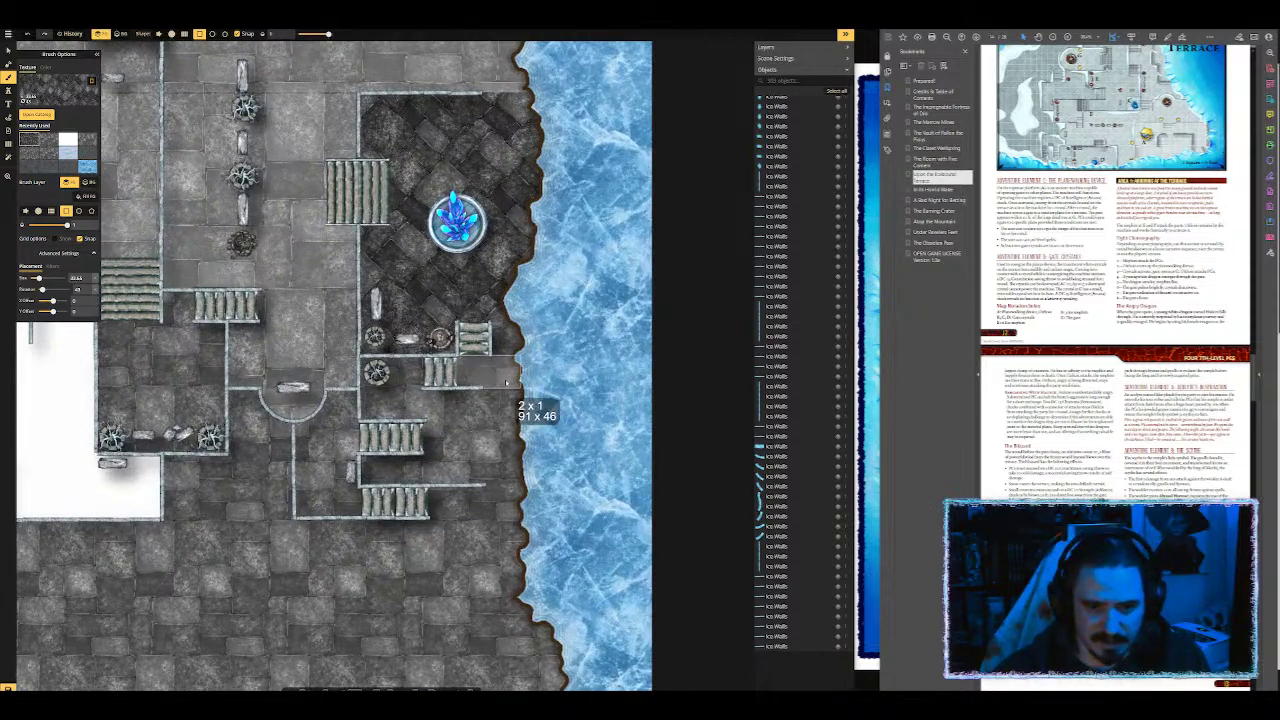
Step: Fill the narrow ledge below the eastern crystal area, beside the small stairs, with the dark diagonal stone
{"action": "left_click_drag", "start_coordinate": [498, 385], "coordinate": [528, 387]}
{"action": "left_click", "coordinate": [478, 440]}
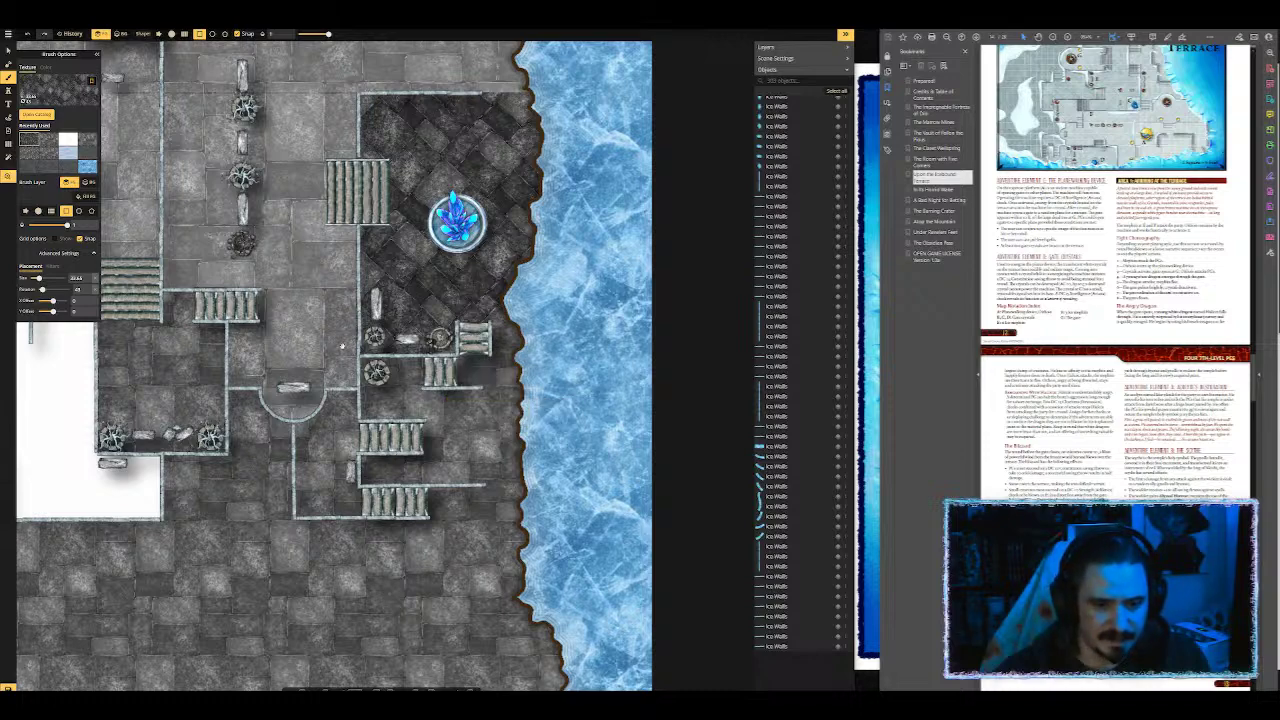
Step: Choose the white texture and outline a circle around the frozen tree's round base beside the northern white room
{"action": "scroll", "coordinate": [455, 400], "scroll_direction": "down", "scroll_amount": 5}
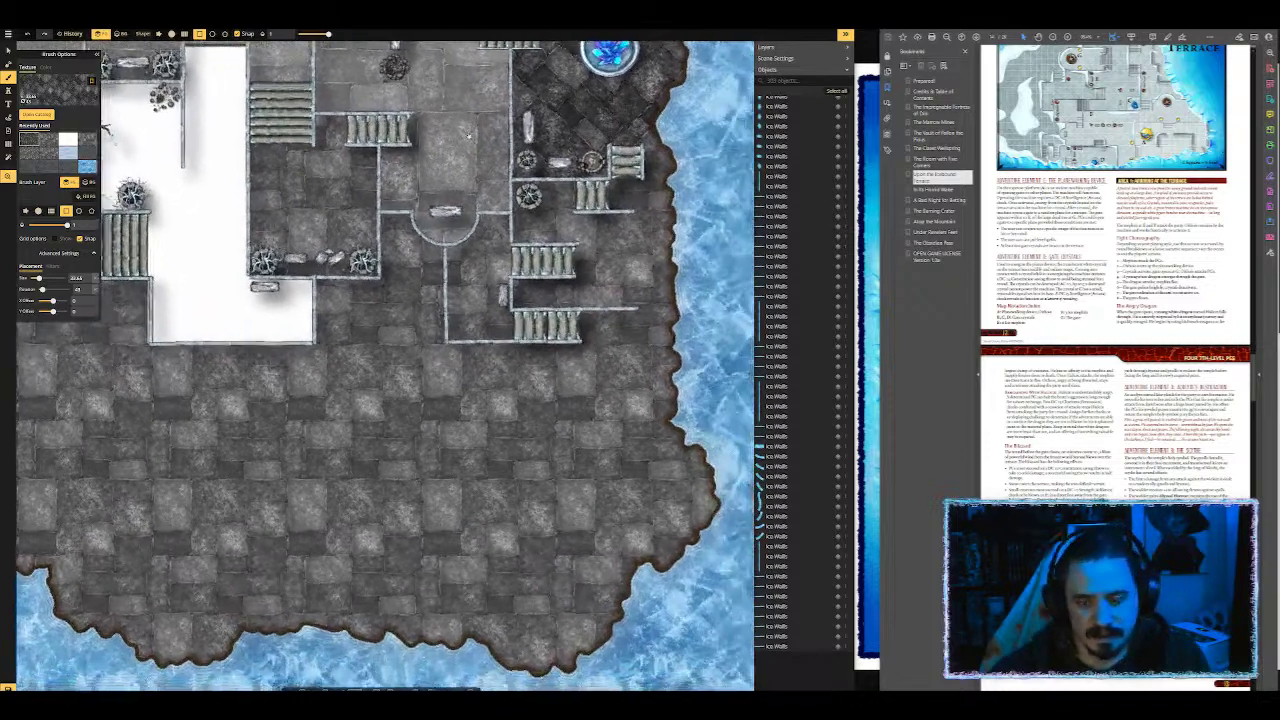
{"action": "left_click_drag", "start_coordinate": [469, 135], "coordinate": [446, 128]}
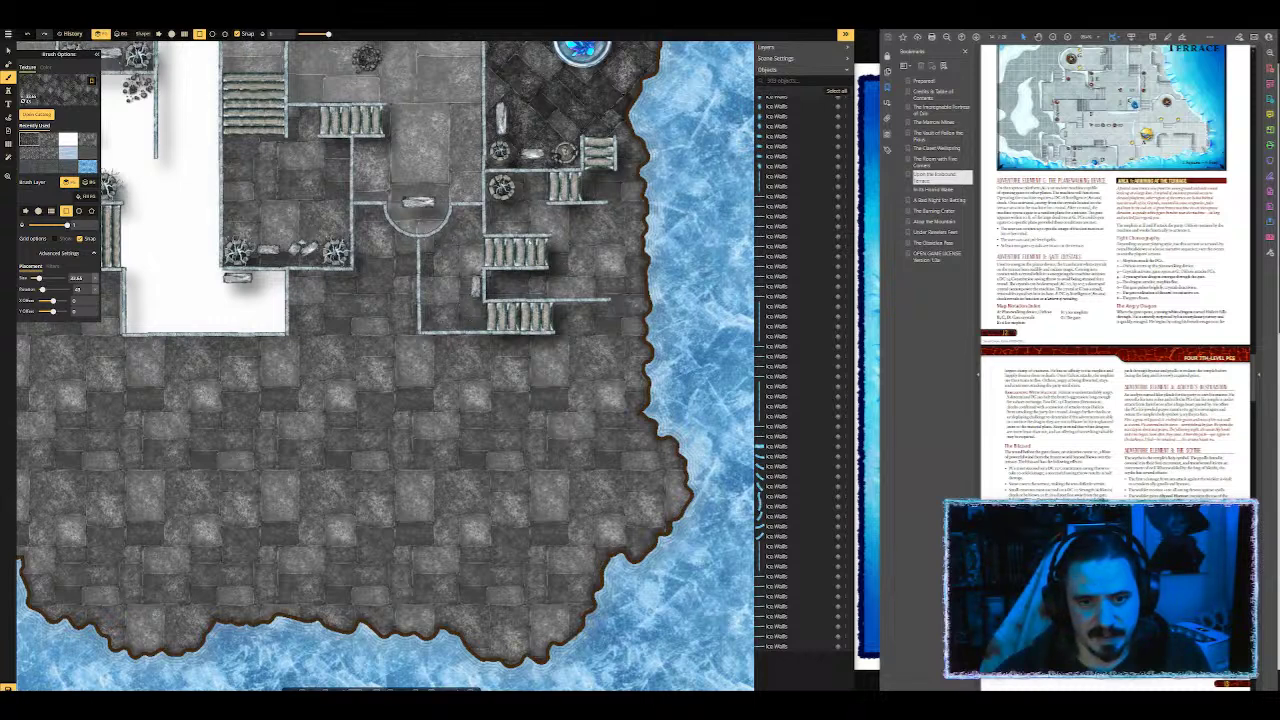
{"action": "left_click_drag", "start_coordinate": [385, 365], "coordinate": [615, 485]}
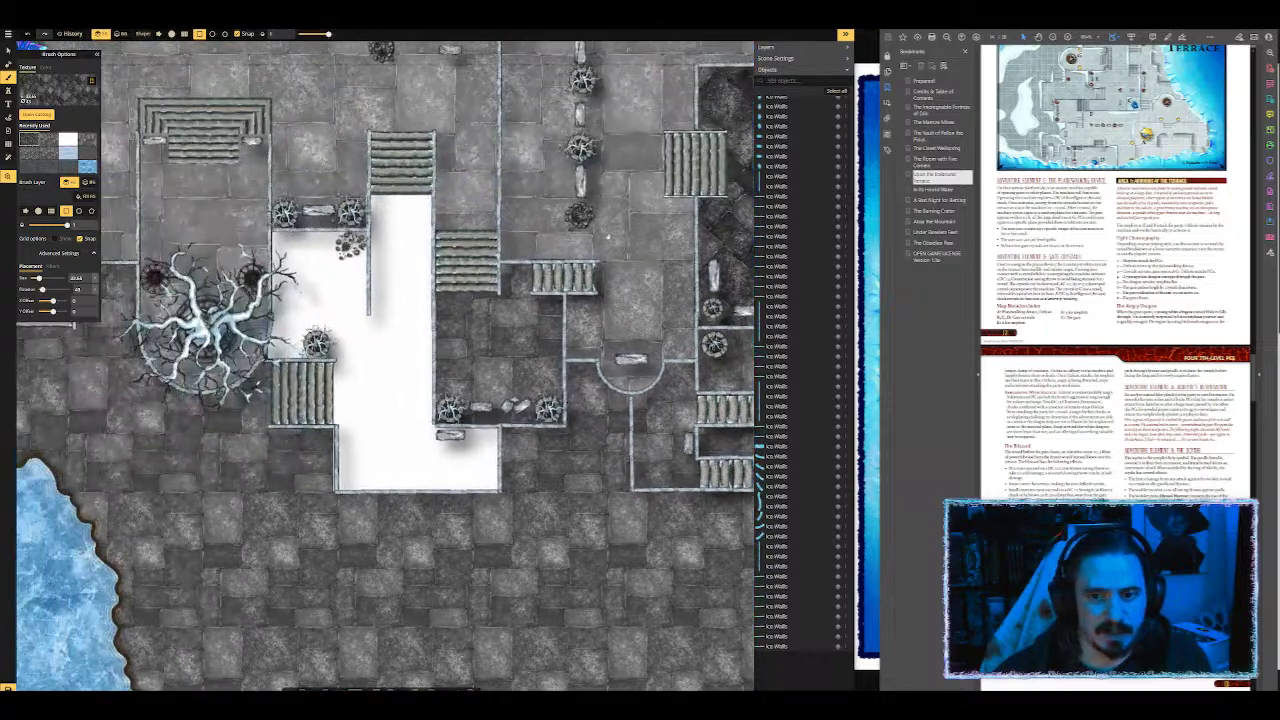
{"action": "scroll", "coordinate": [440, 320], "scroll_direction": "down", "scroll_amount": 3}
{"action": "left_click_drag", "start_coordinate": [580, 54], "coordinate": [508, 340]}
{"action": "scroll", "coordinate": [508, 340], "scroll_direction": "up", "scroll_amount": 3}
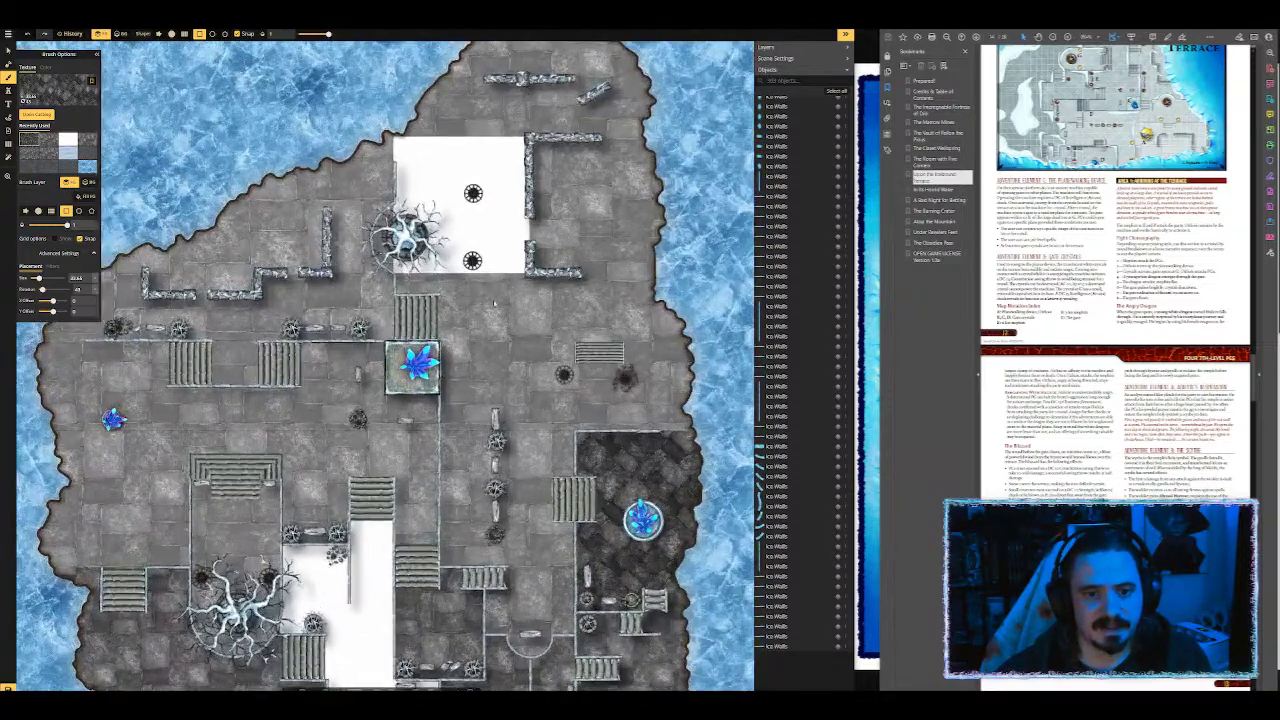
{"action": "left_click", "coordinate": [67, 140]}
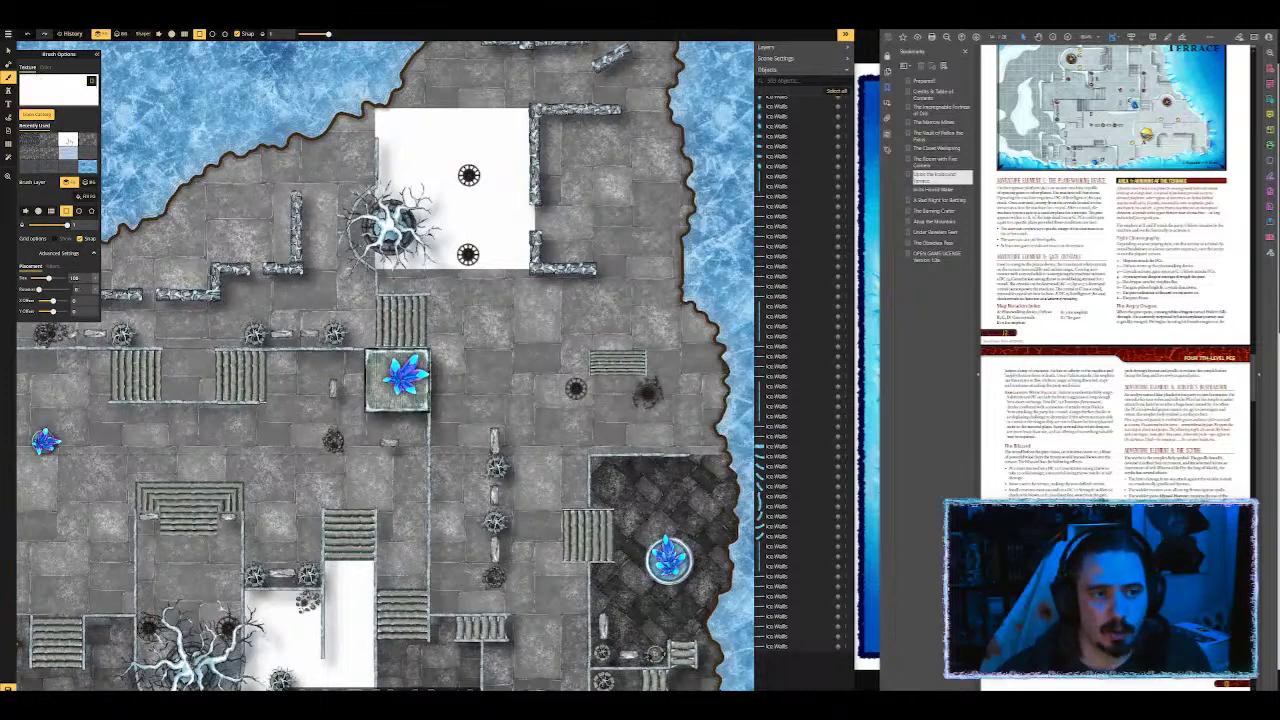
{"action": "left_click", "coordinate": [212, 34]}
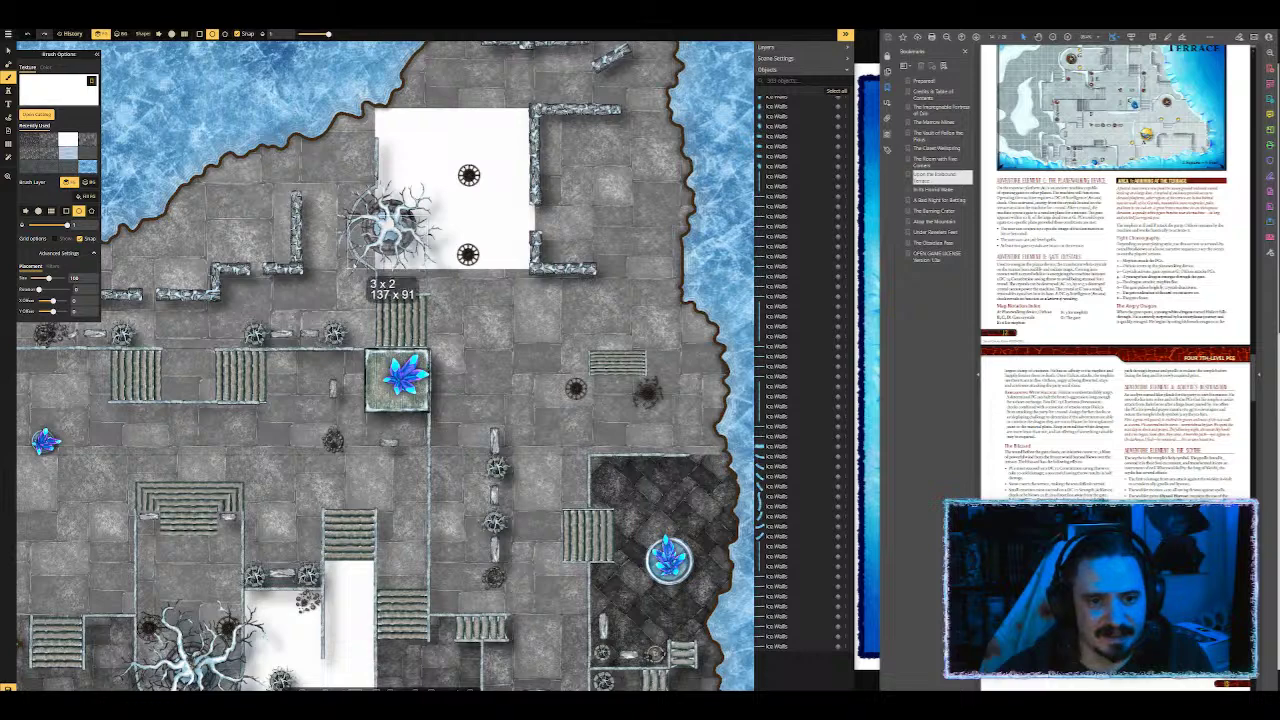
{"action": "left_click", "coordinate": [390, 228]}
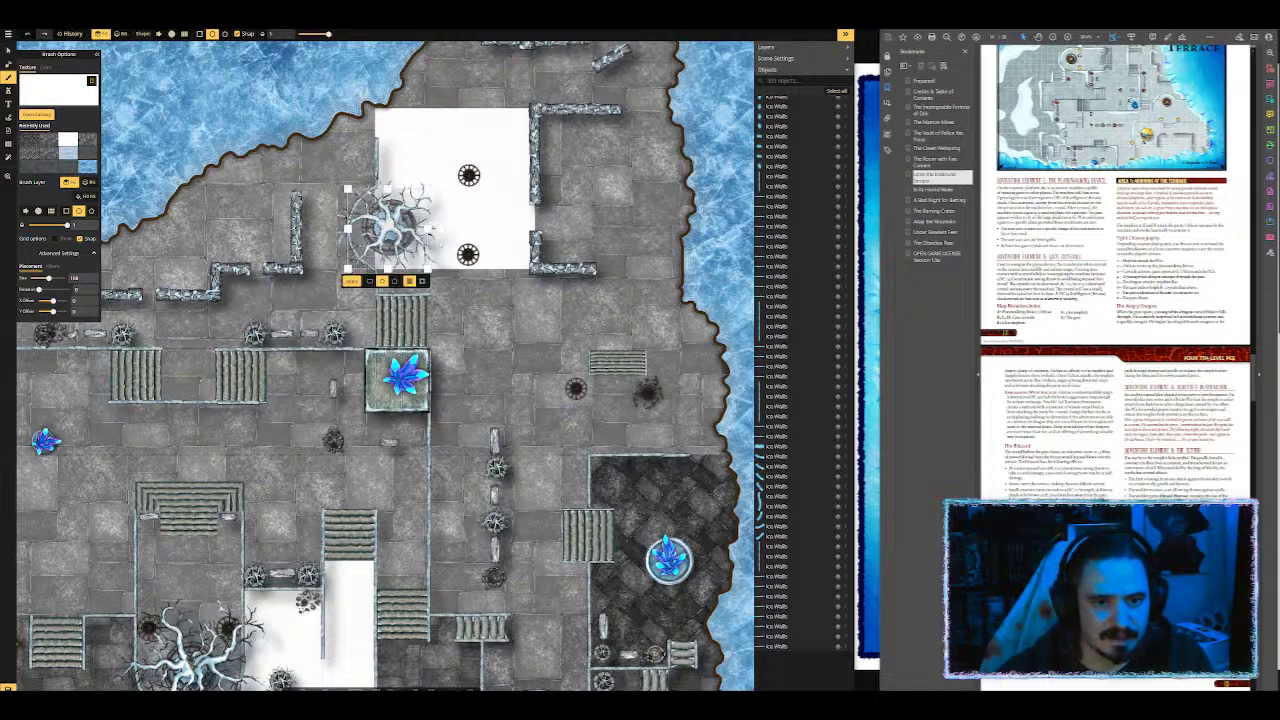
Step: Turn off grid snapping, fit the circle to the frozen tree's round base and fill it with white
{"action": "scroll", "coordinate": [432, 230], "scroll_direction": "up", "scroll_amount": 3}
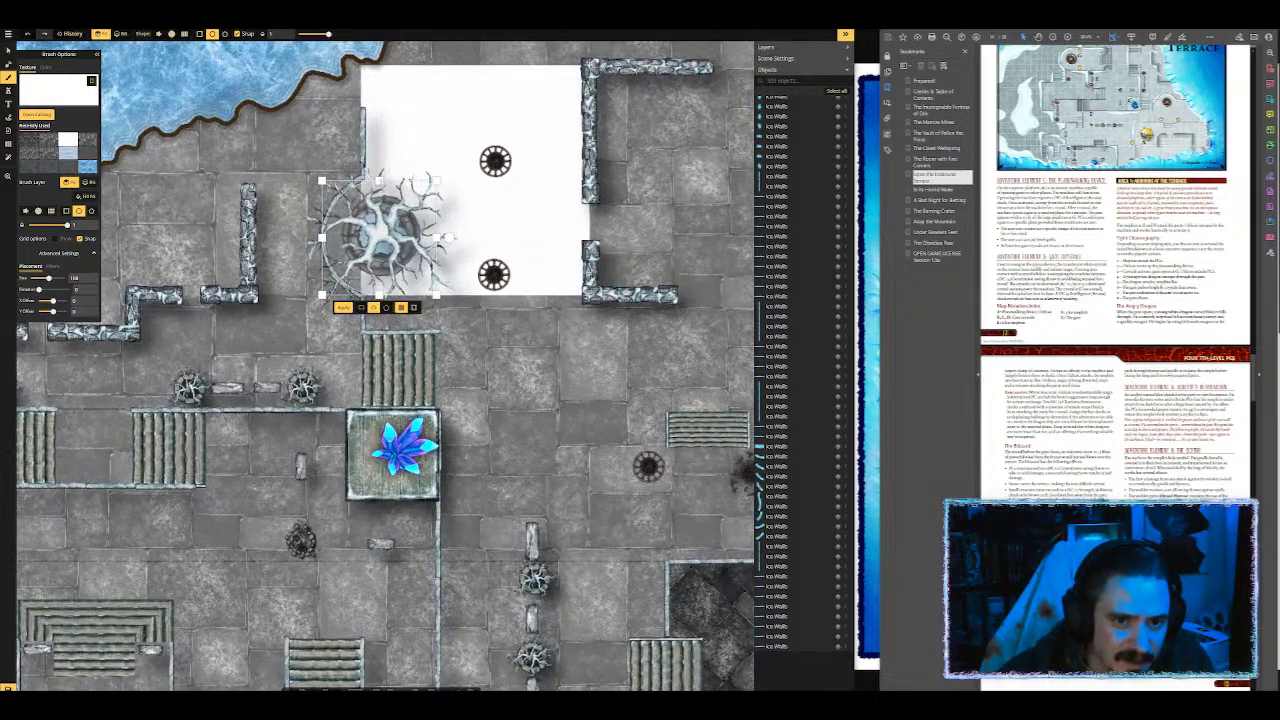
{"action": "left_click", "coordinate": [237, 33]}
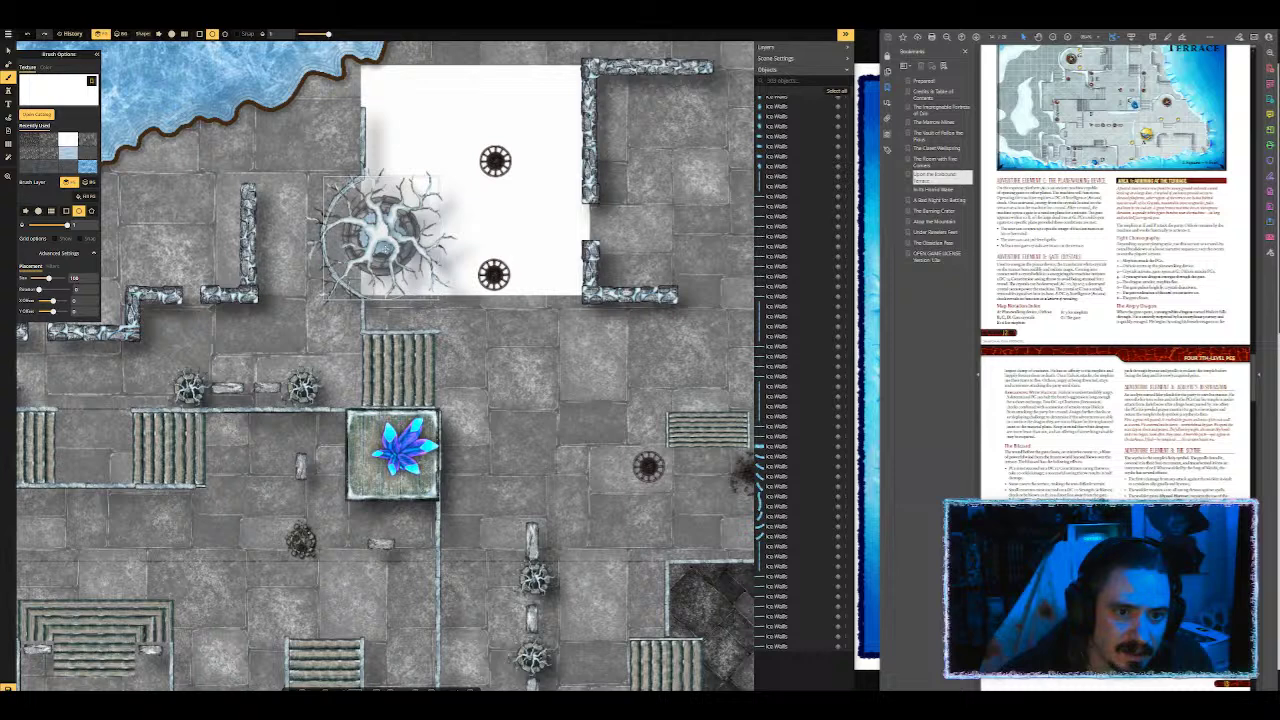
{"action": "left_click", "coordinate": [447, 237]}
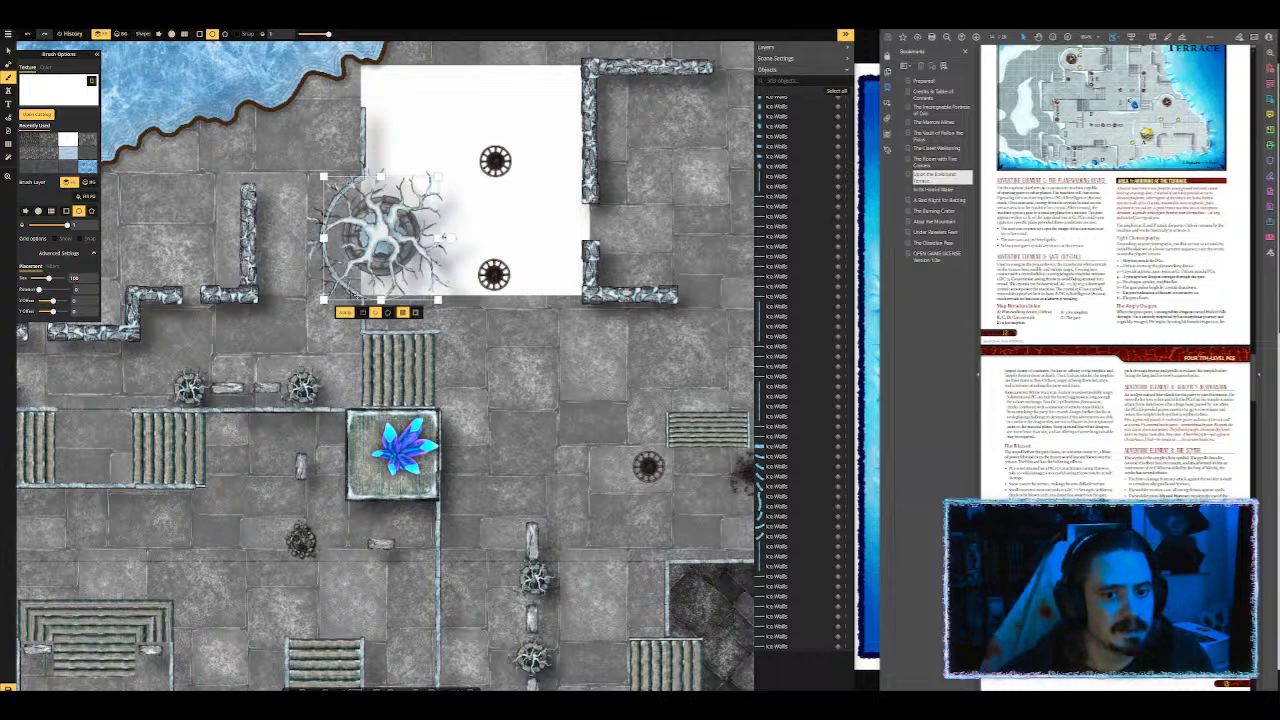
{"action": "left_click", "coordinate": [345, 312]}
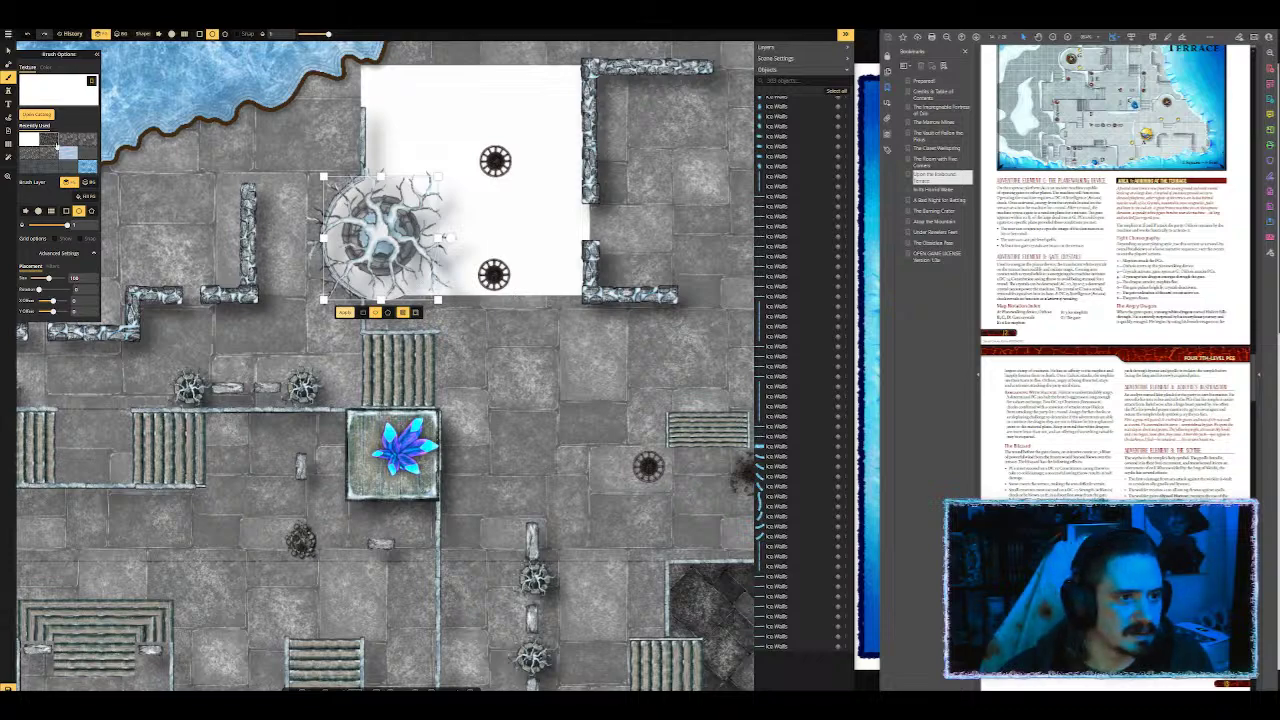
Step: Choose the large-slab stone texture for the tree circle, enlarge its size and rotate it by a few degrees
{"action": "left_click", "coordinate": [87, 145]}
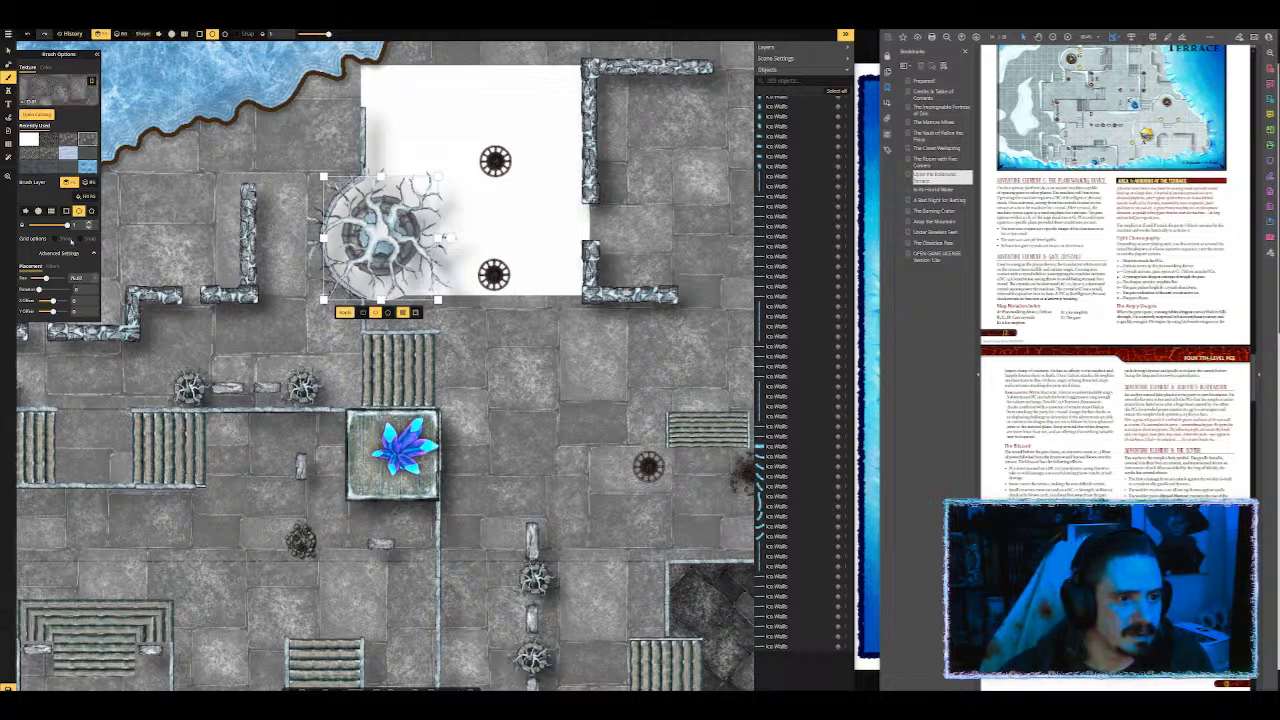
{"action": "left_click", "coordinate": [48, 277]}
{"action": "left_click_drag", "start_coordinate": [48, 277], "coordinate": [51, 277]}
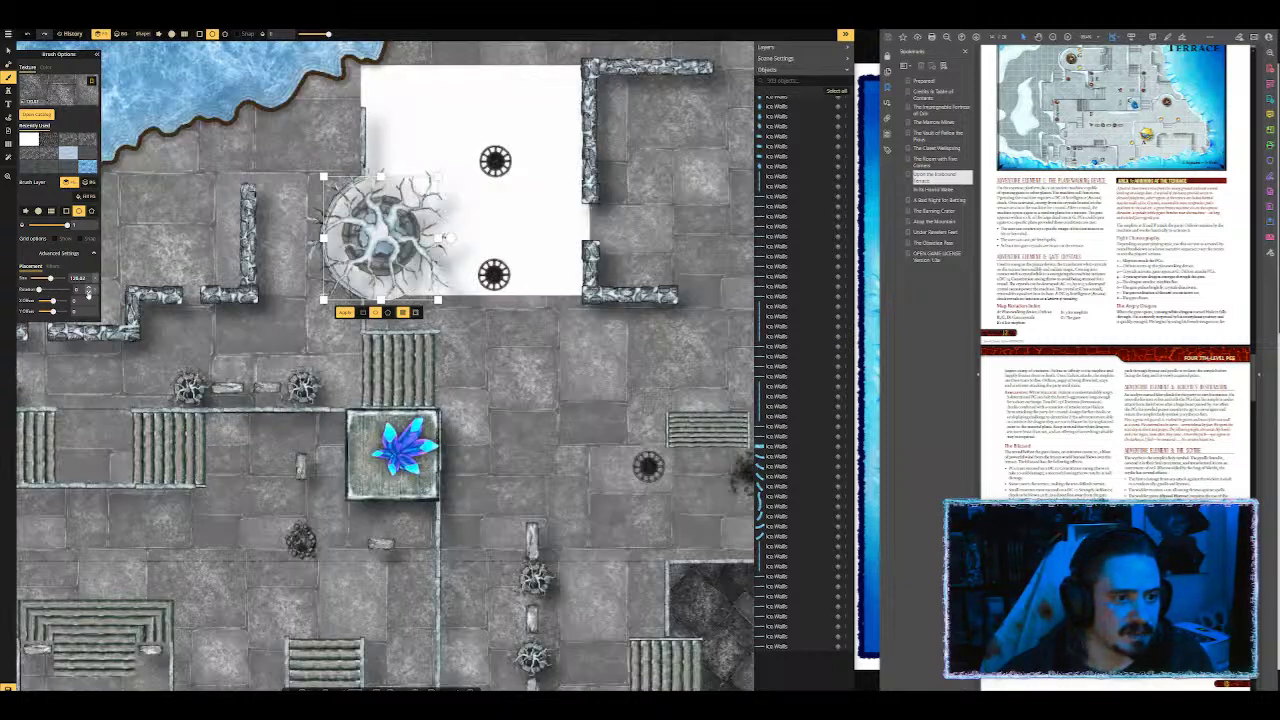
{"action": "left_click", "coordinate": [88, 289]}
{"action": "left_click", "coordinate": [88, 289]}
{"action": "left_click", "coordinate": [88, 289]}
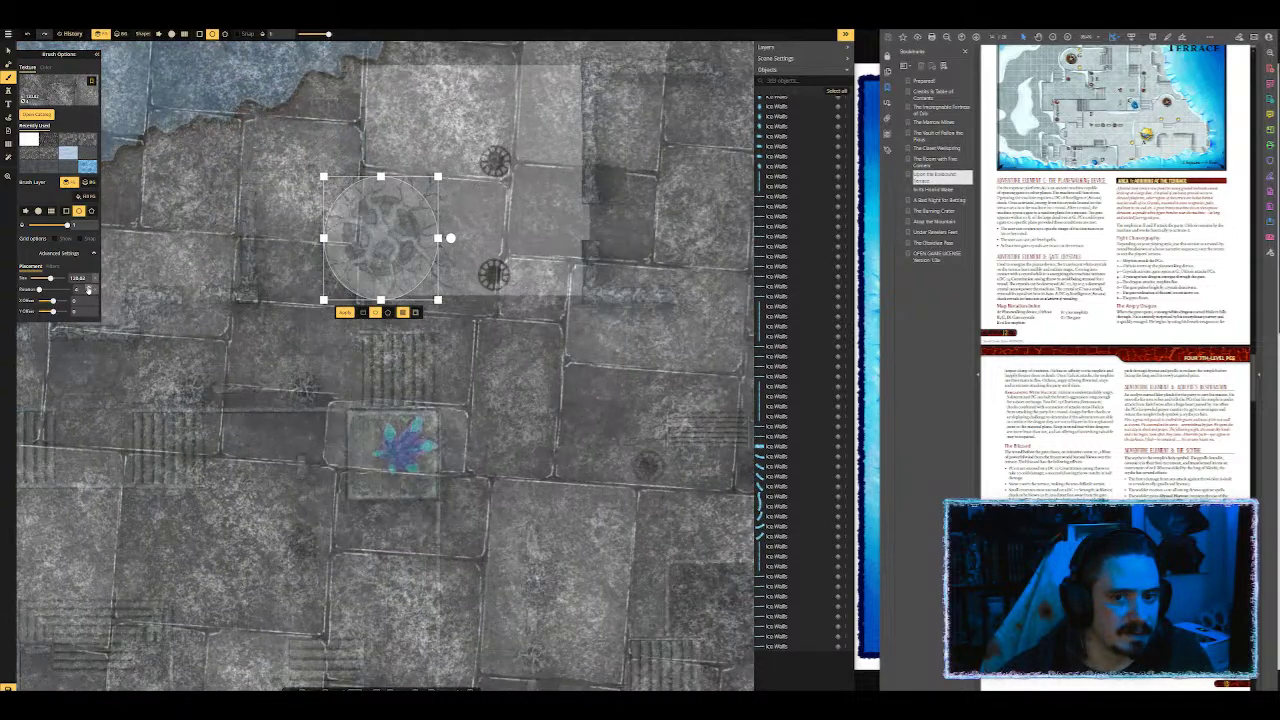
{"action": "left_click", "coordinate": [88, 289]}
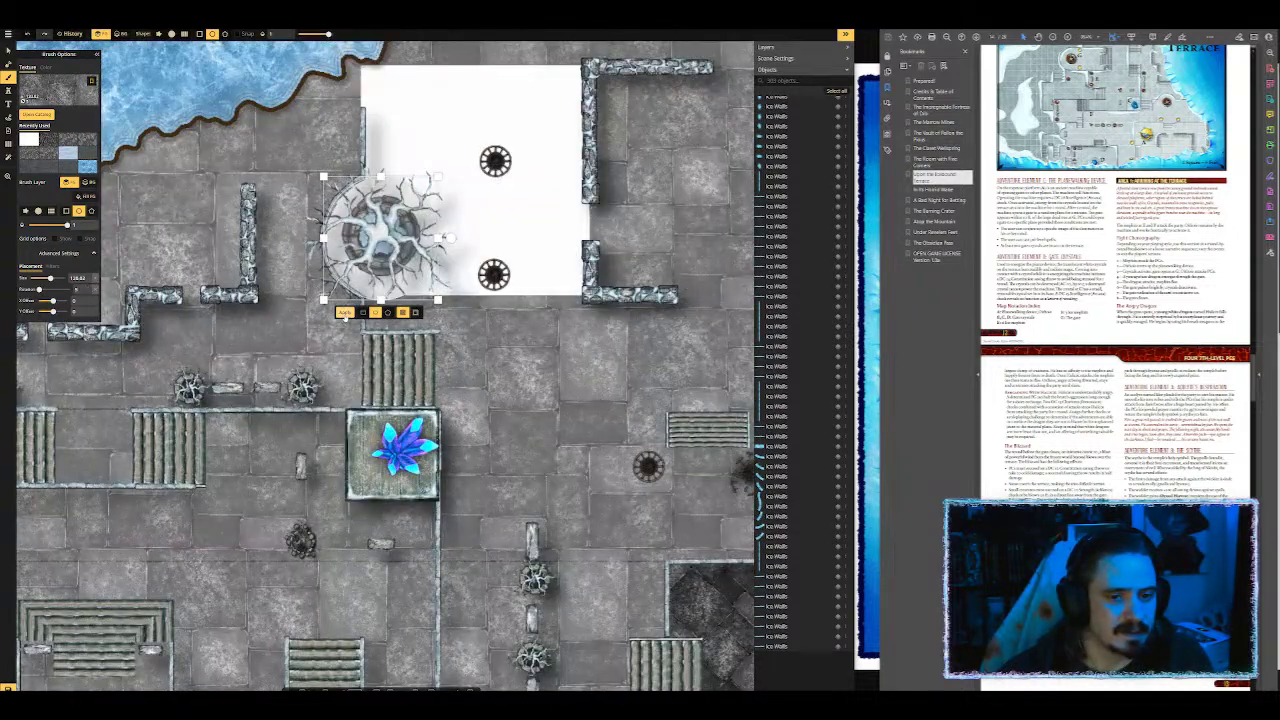
Step: Lower the brush opacity to 0.5 and fill the circle around the northern frozen tree with the stone
{"action": "left_click", "coordinate": [313, 35]}
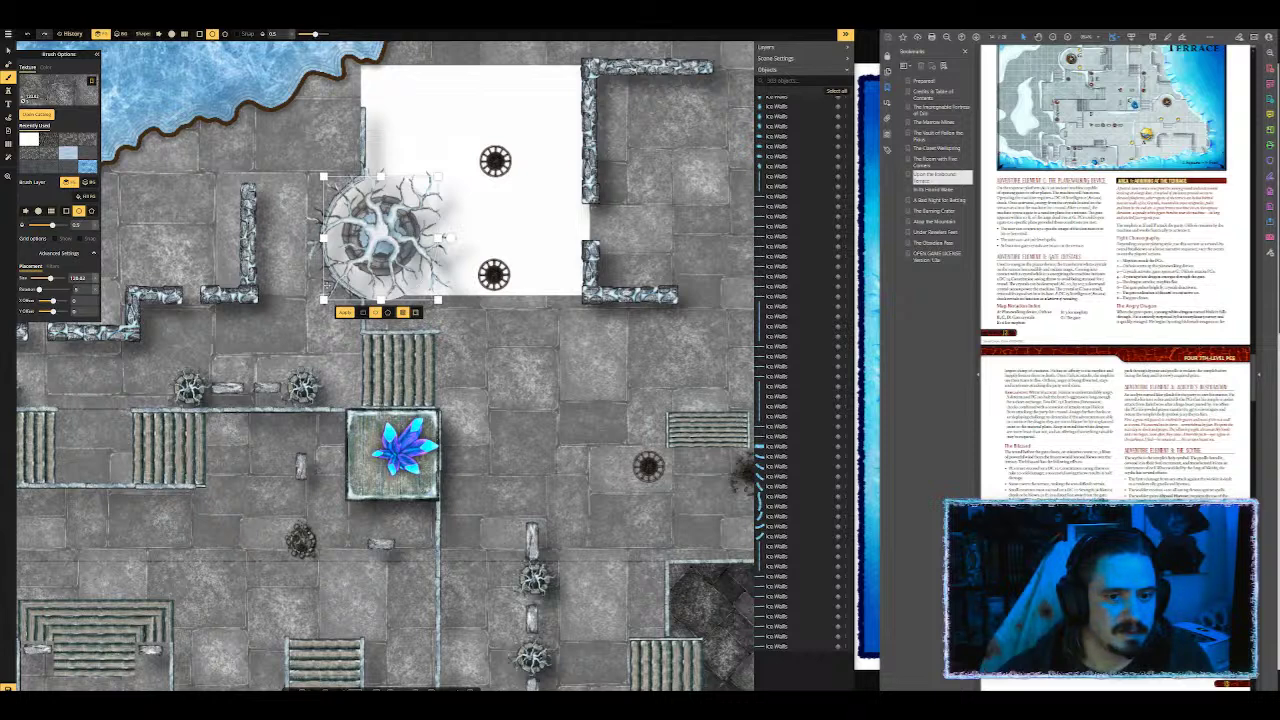
{"action": "left_click", "coordinate": [345, 312]}
{"action": "left_click", "coordinate": [345, 312]}
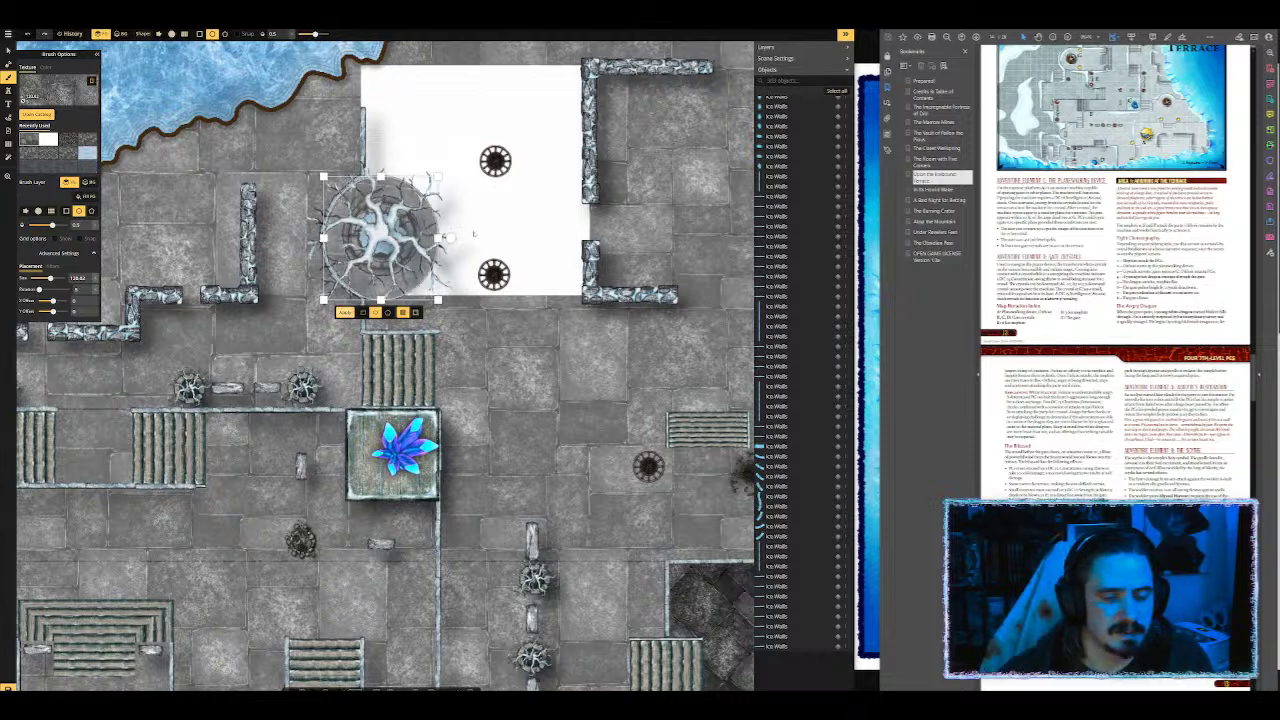
{"action": "left_click", "coordinate": [517, 244]}
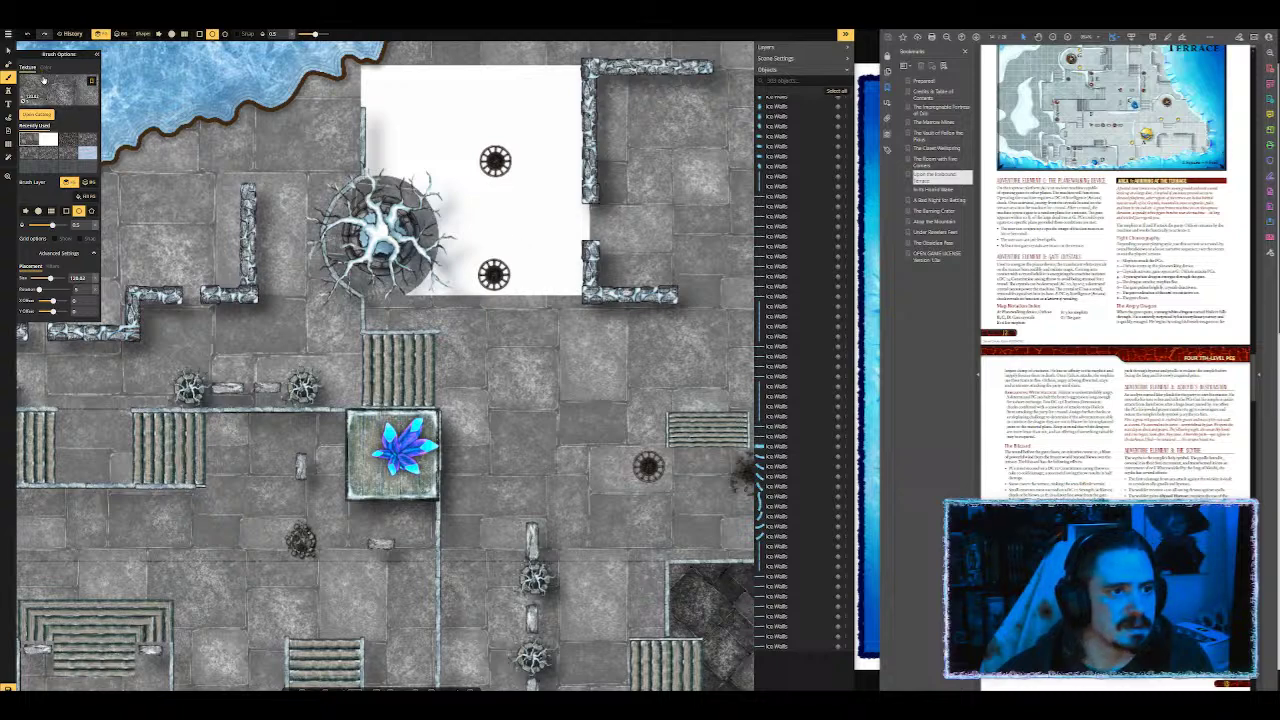
Step: Cover the terrace's northern tip with a rectangular white fill and raise the brush opacity to full for solid white
{"action": "left_click", "coordinate": [49, 140]}
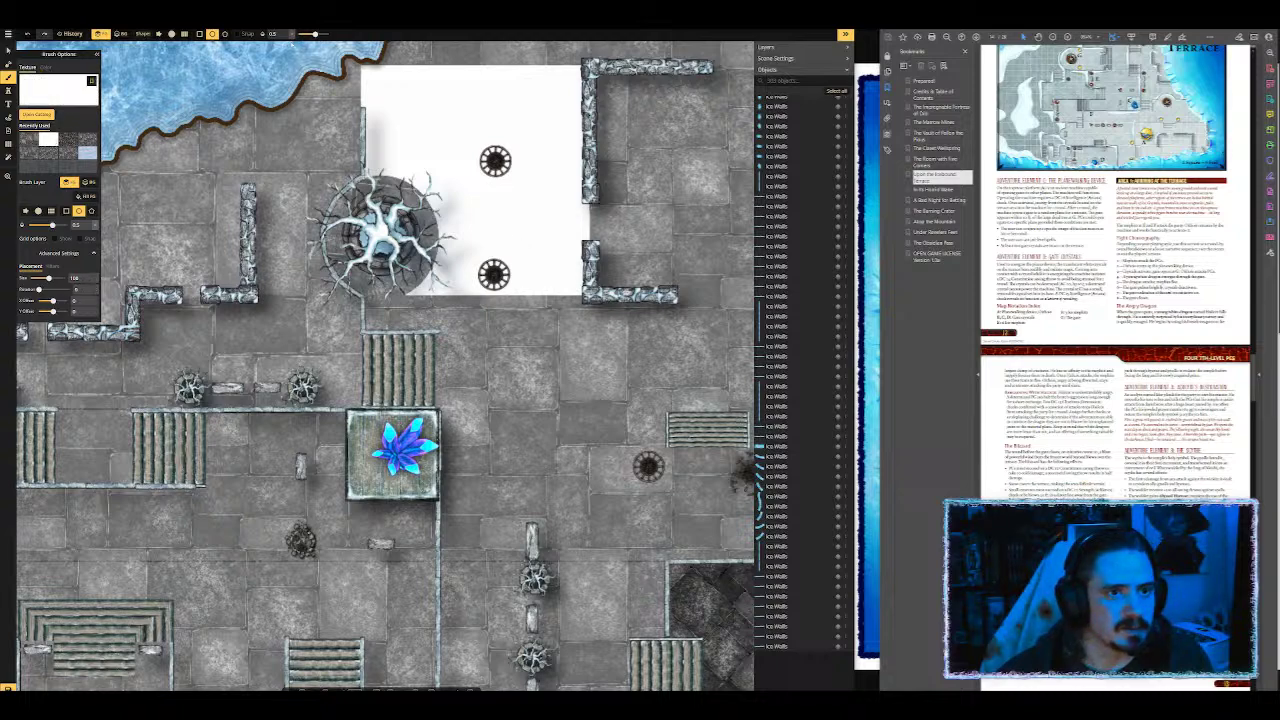
{"action": "left_click", "coordinate": [200, 34]}
{"action": "scroll", "coordinate": [430, 200], "scroll_direction": "down", "scroll_amount": 2}
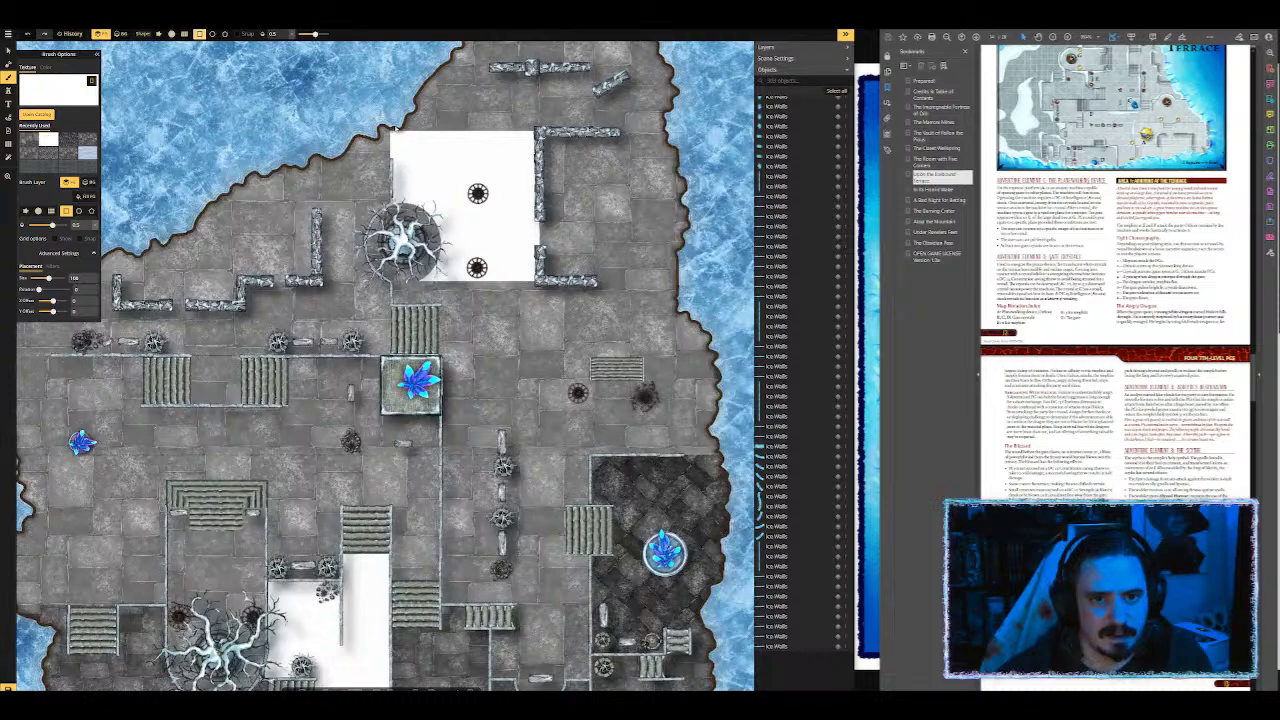
{"action": "scroll", "coordinate": [410, 90], "scroll_direction": "down", "scroll_amount": 2}
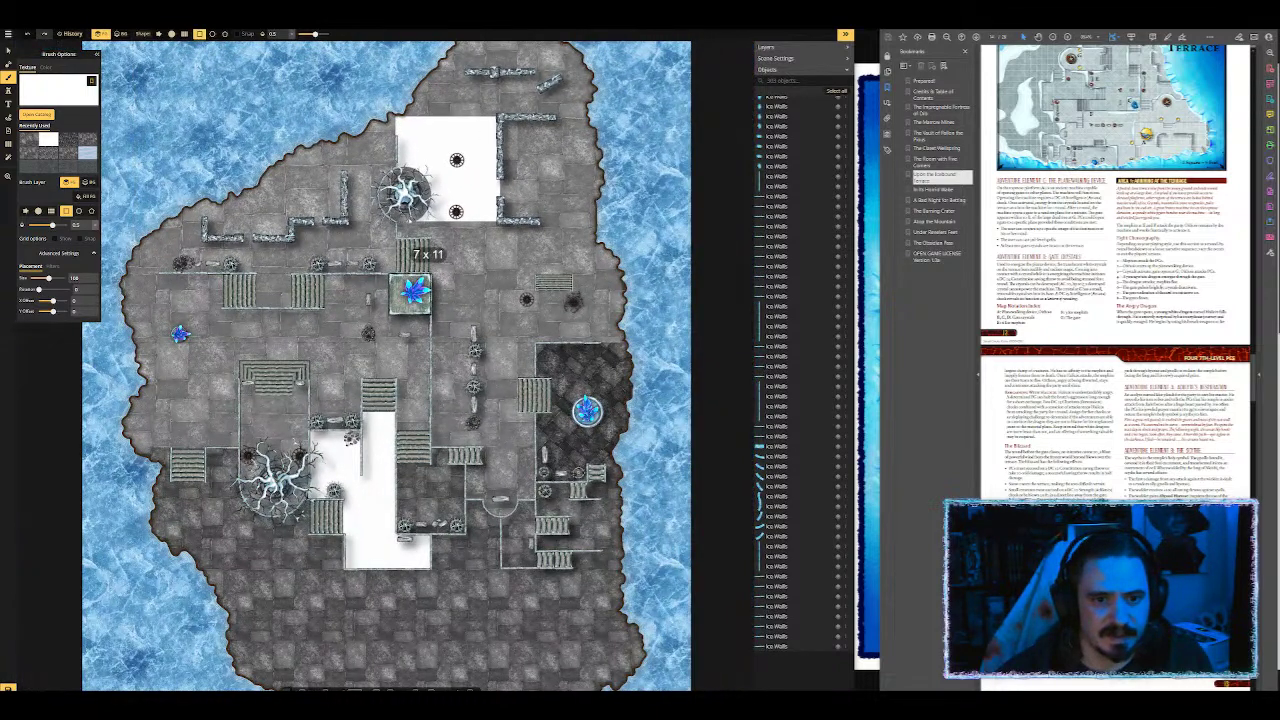
{"action": "scroll", "coordinate": [627, 83], "scroll_direction": "down", "scroll_amount": 2}
{"action": "scroll", "coordinate": [594, 88], "scroll_direction": "down", "scroll_amount": 1}
{"action": "left_click_drag", "start_coordinate": [596, 35], "coordinate": [530, 116]}
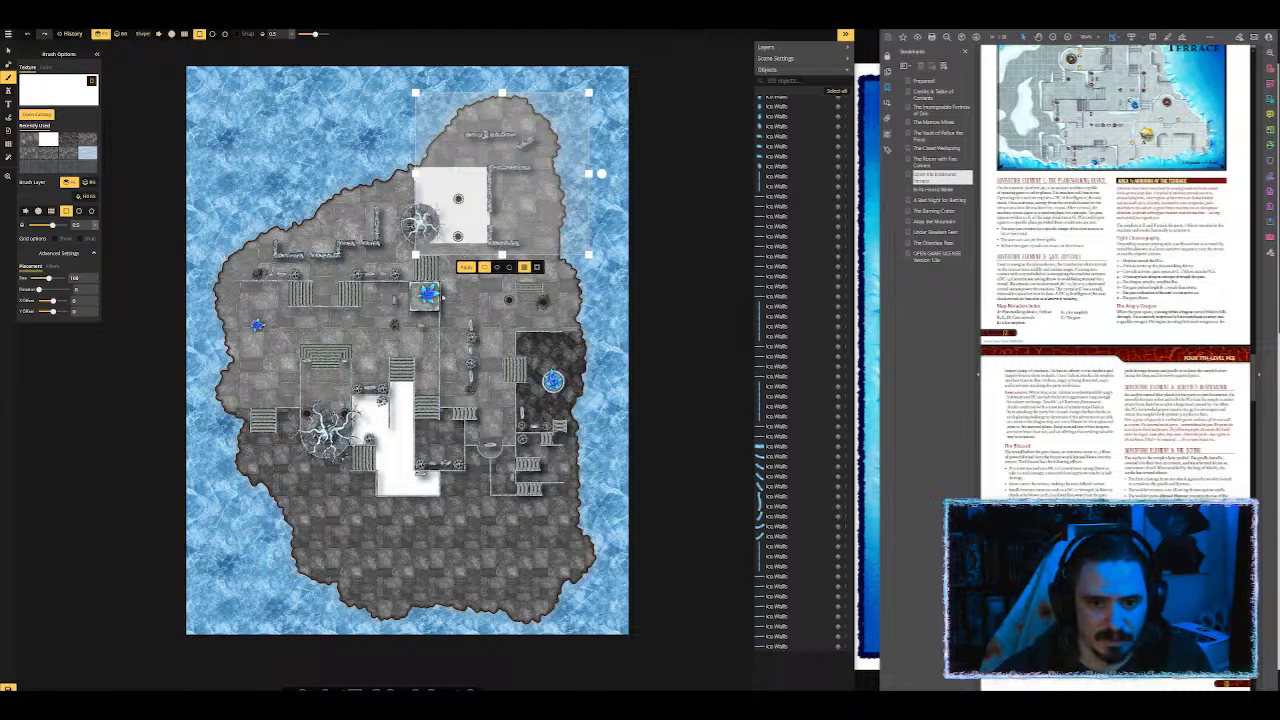
{"action": "left_click", "coordinate": [466, 268]}
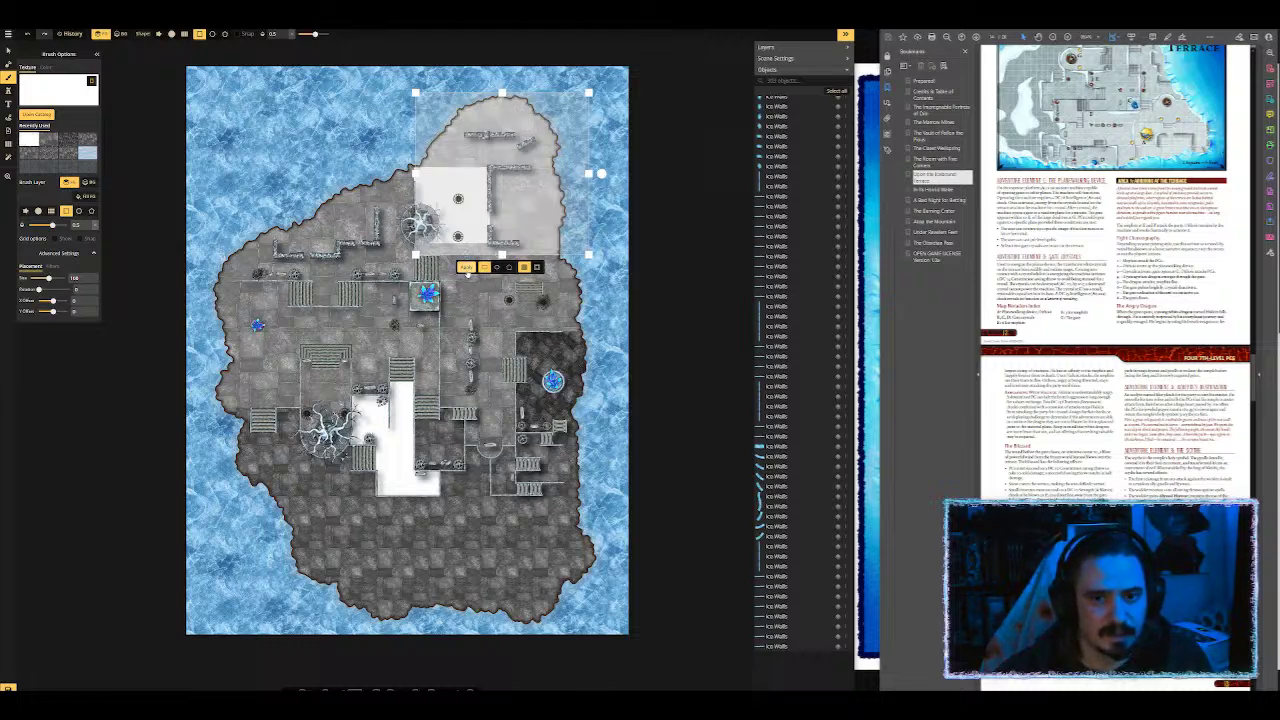
{"action": "left_click", "coordinate": [328, 34]}
Step: Outline the strip south of the northern white area, compare it with the reference map, and fill it with white
{"action": "scroll", "coordinate": [519, 301], "scroll_direction": "up", "scroll_amount": 6}
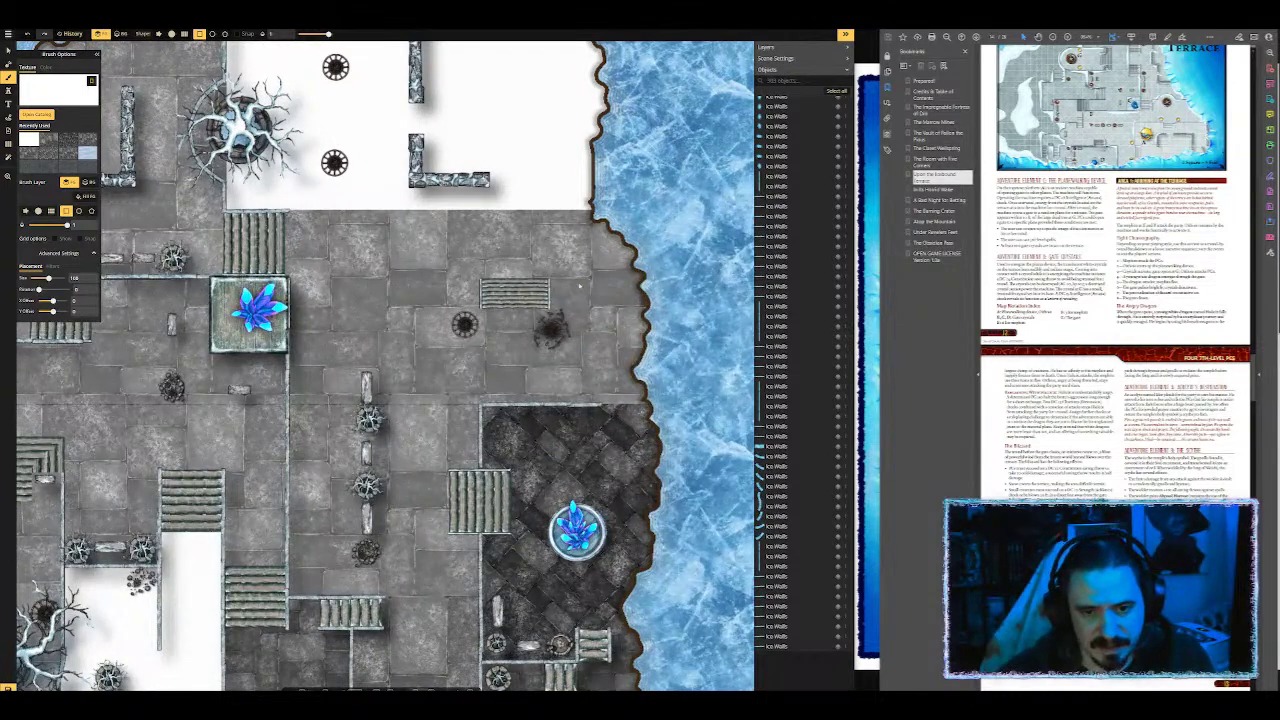
{"action": "left_click_drag", "start_coordinate": [652, 278], "coordinate": [284, 236]}
{"action": "scroll", "coordinate": [519, 330], "scroll_direction": "up", "scroll_amount": 2}
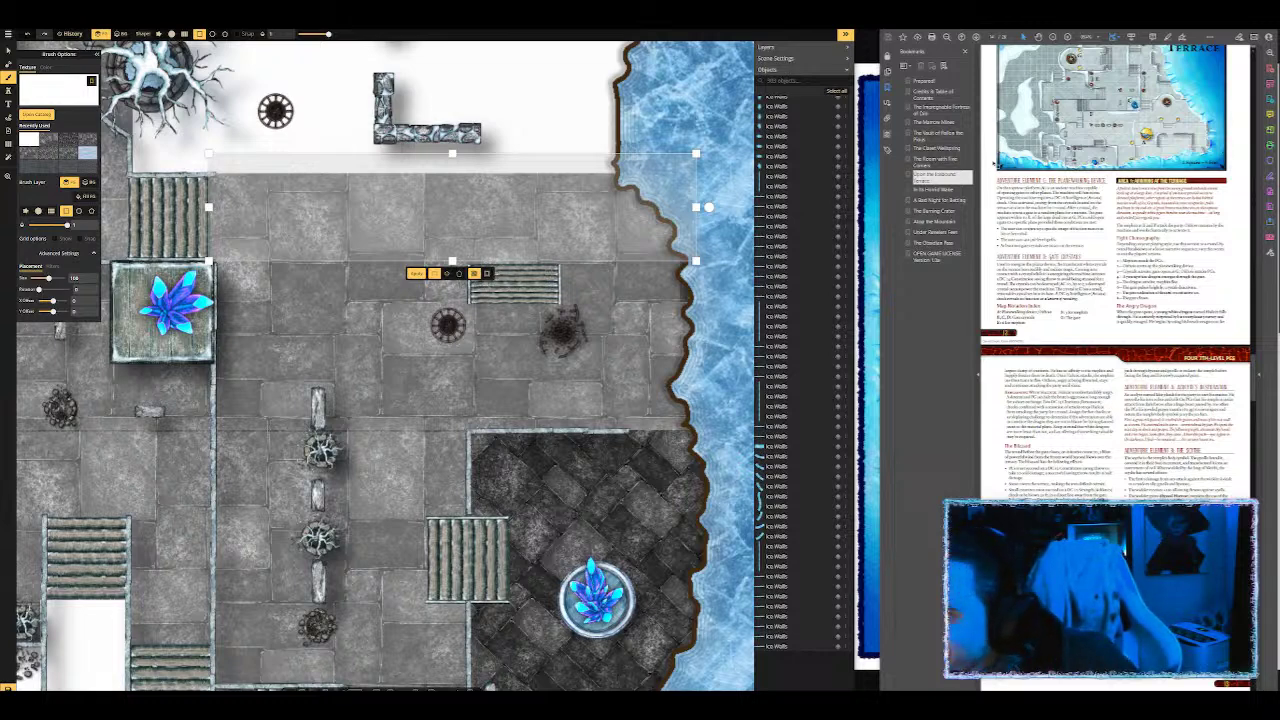
{"action": "scroll", "coordinate": [1117, 270], "scroll_direction": "up", "scroll_amount": 1}
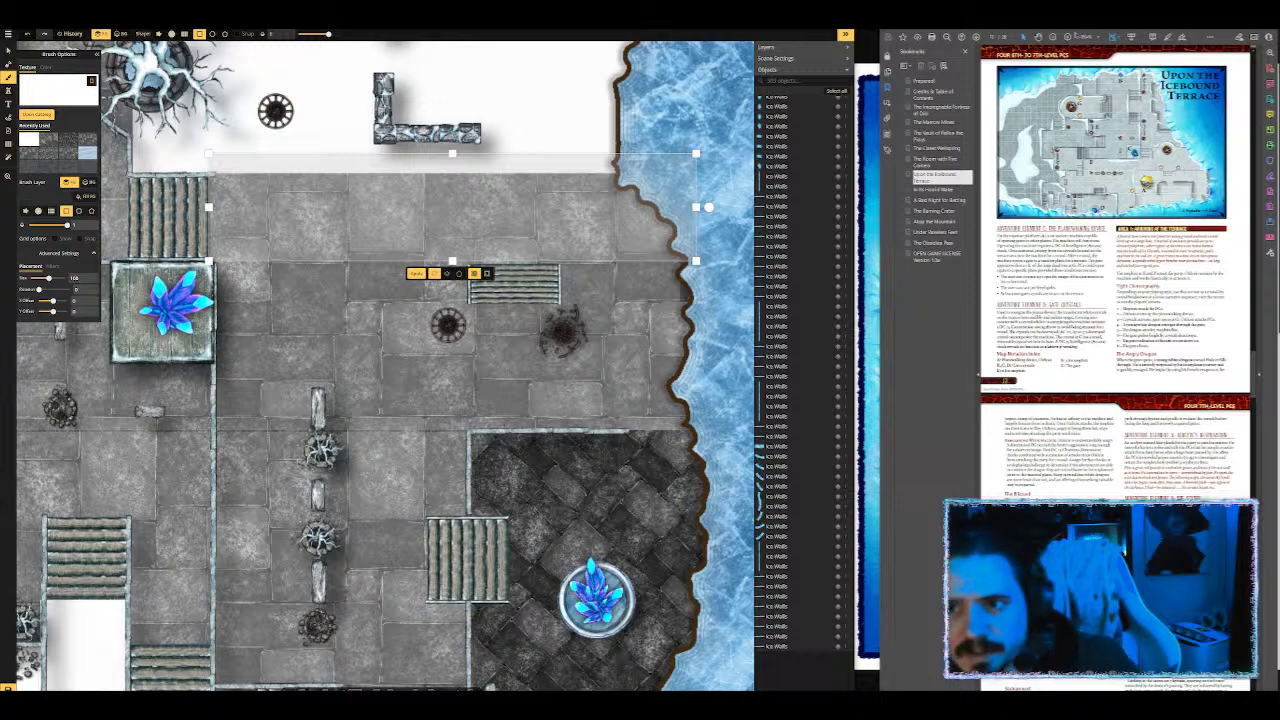
{"action": "left_click", "coordinate": [867, 150]}
{"action": "scroll", "coordinate": [1060, 300], "scroll_direction": "down", "scroll_amount": 8}
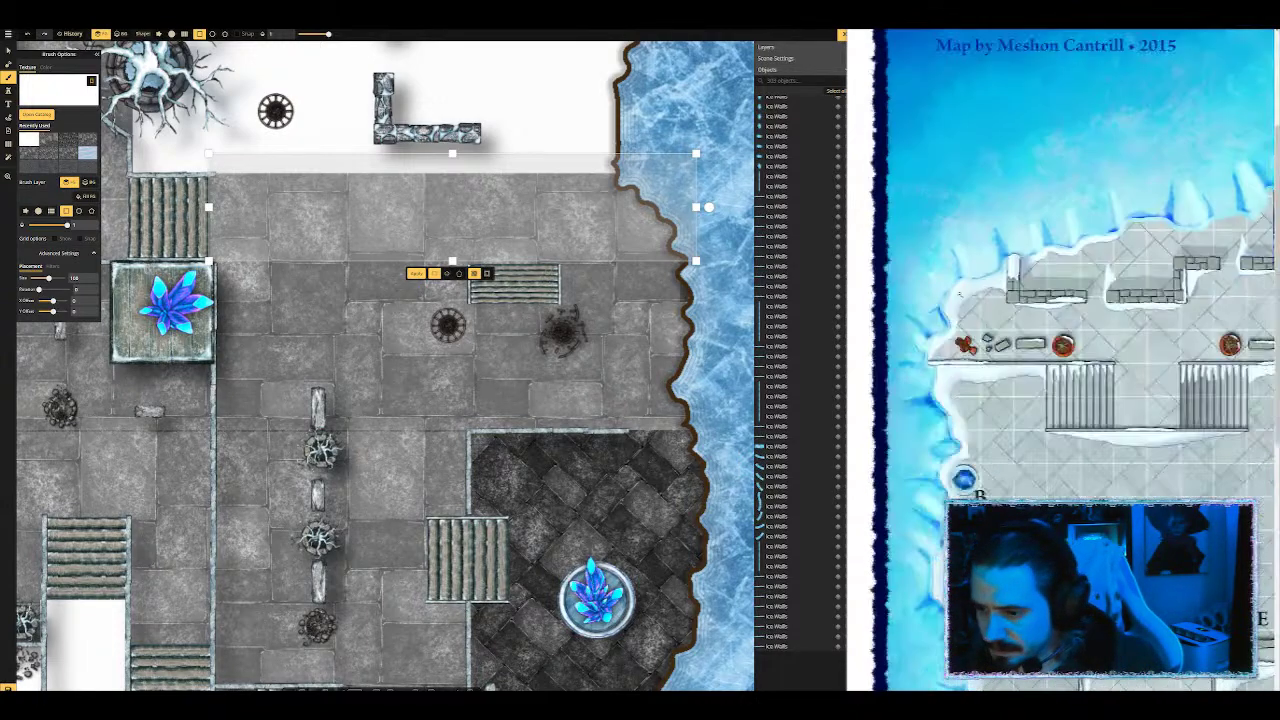
{"action": "scroll", "coordinate": [1075, 360], "scroll_direction": "up", "scroll_amount": 4}
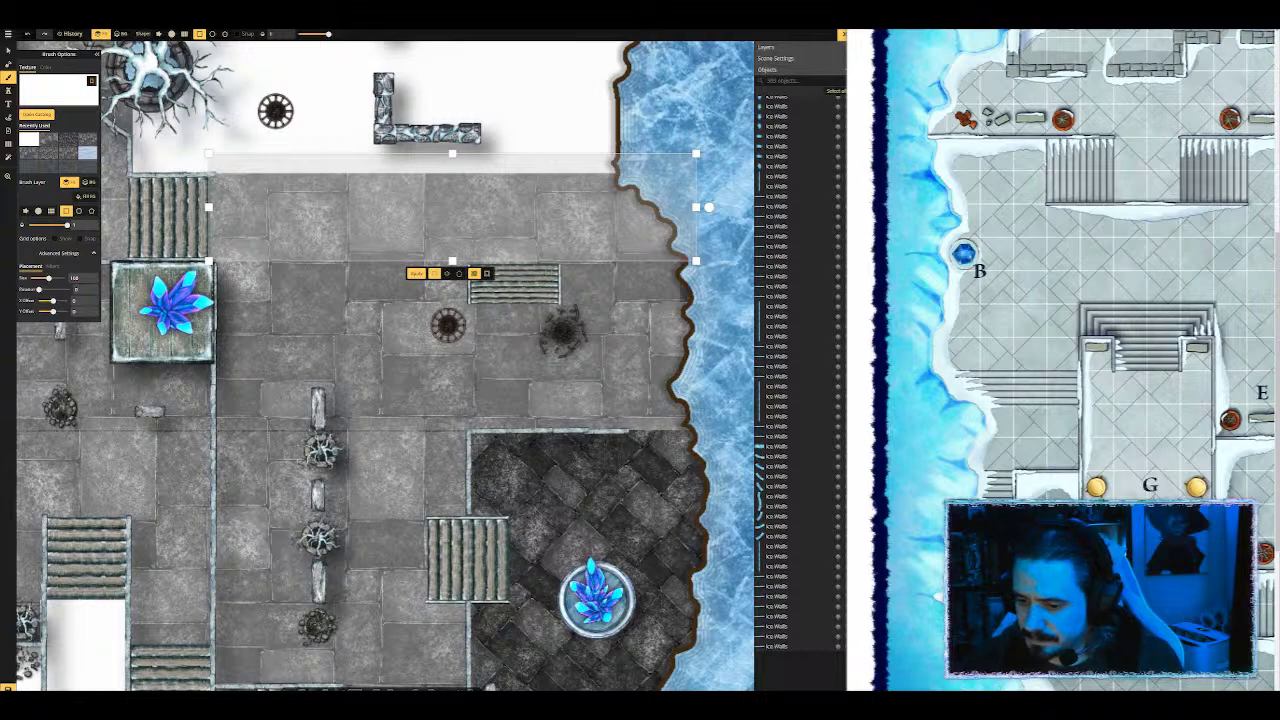
{"action": "scroll", "coordinate": [1060, 350], "scroll_direction": "right", "scroll_amount": 8}
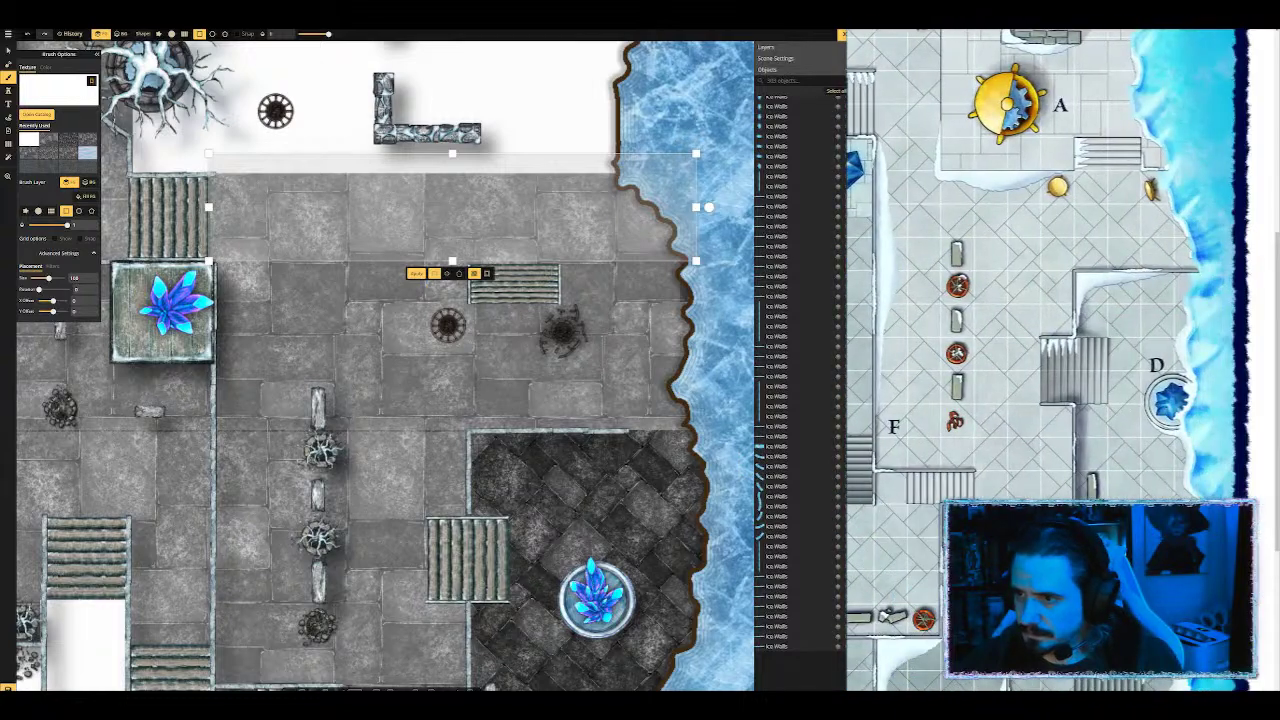
{"action": "scroll", "coordinate": [1060, 360], "scroll_direction": "up", "scroll_amount": 4}
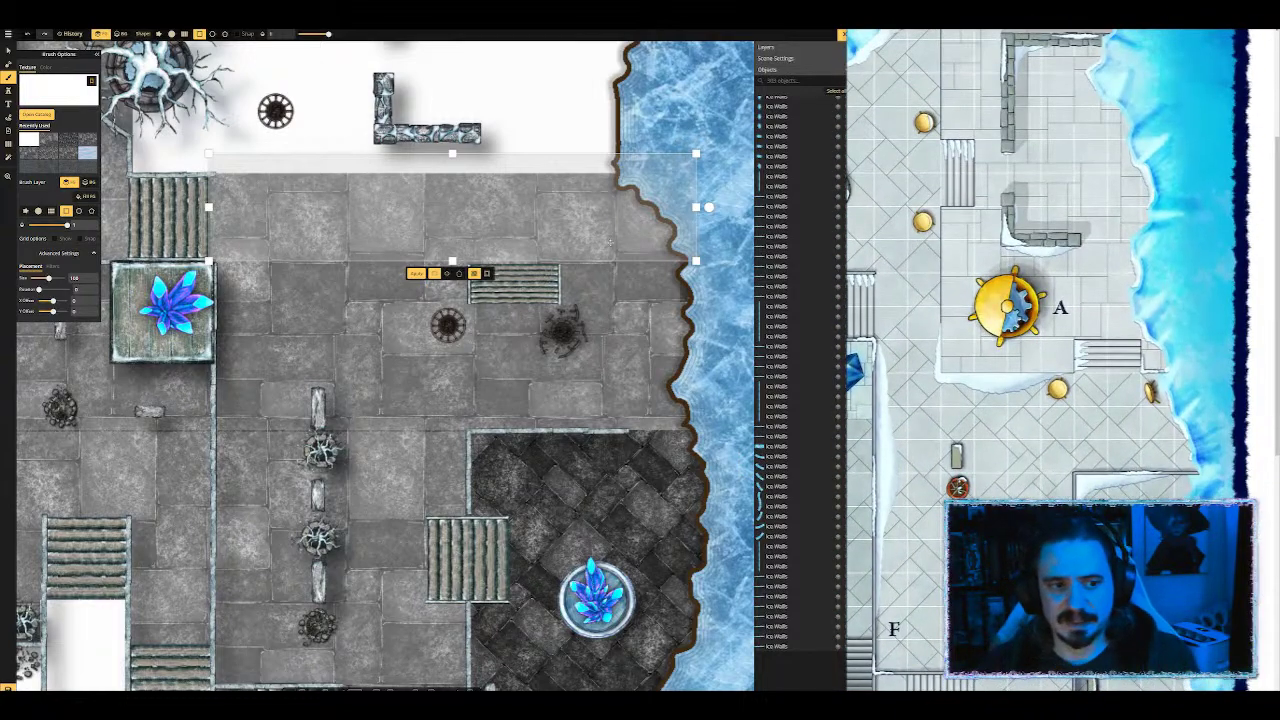
{"action": "scroll", "coordinate": [540, 227], "scroll_direction": "up", "scroll_amount": 1}
{"action": "scroll", "coordinate": [540, 227], "scroll_direction": "up", "scroll_amount": 1}
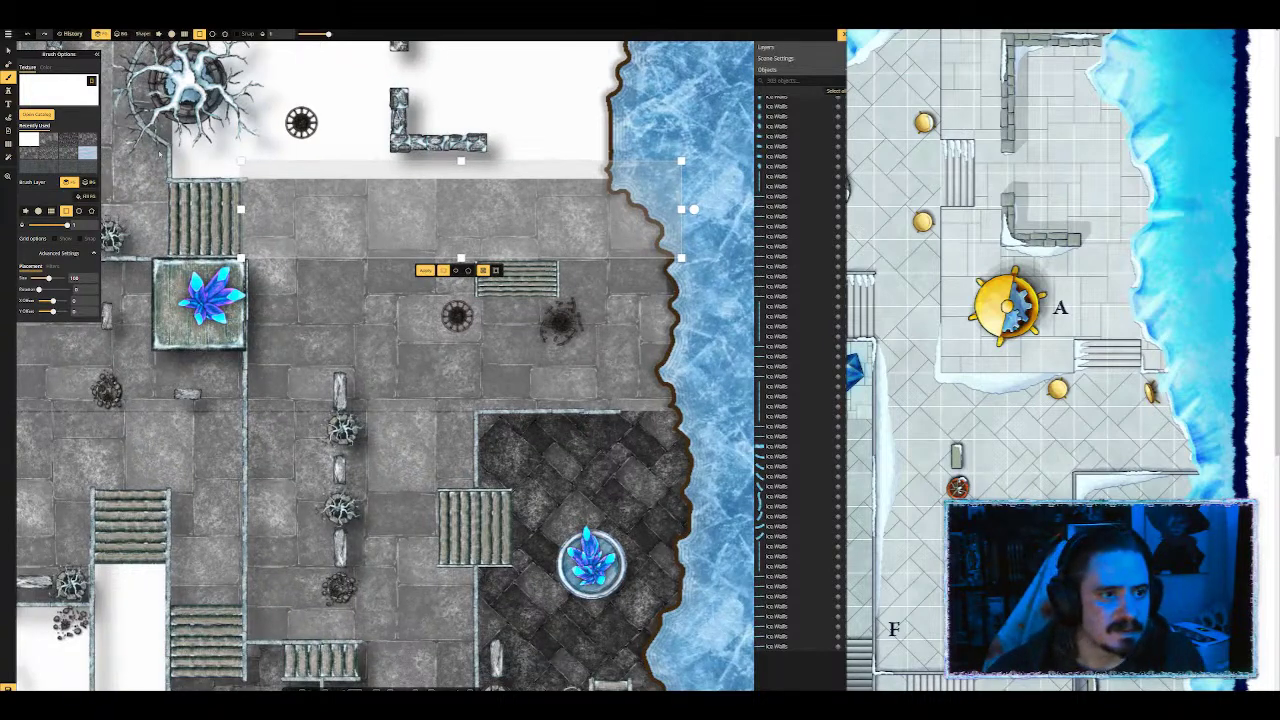
{"action": "left_click", "coordinate": [425, 270]}
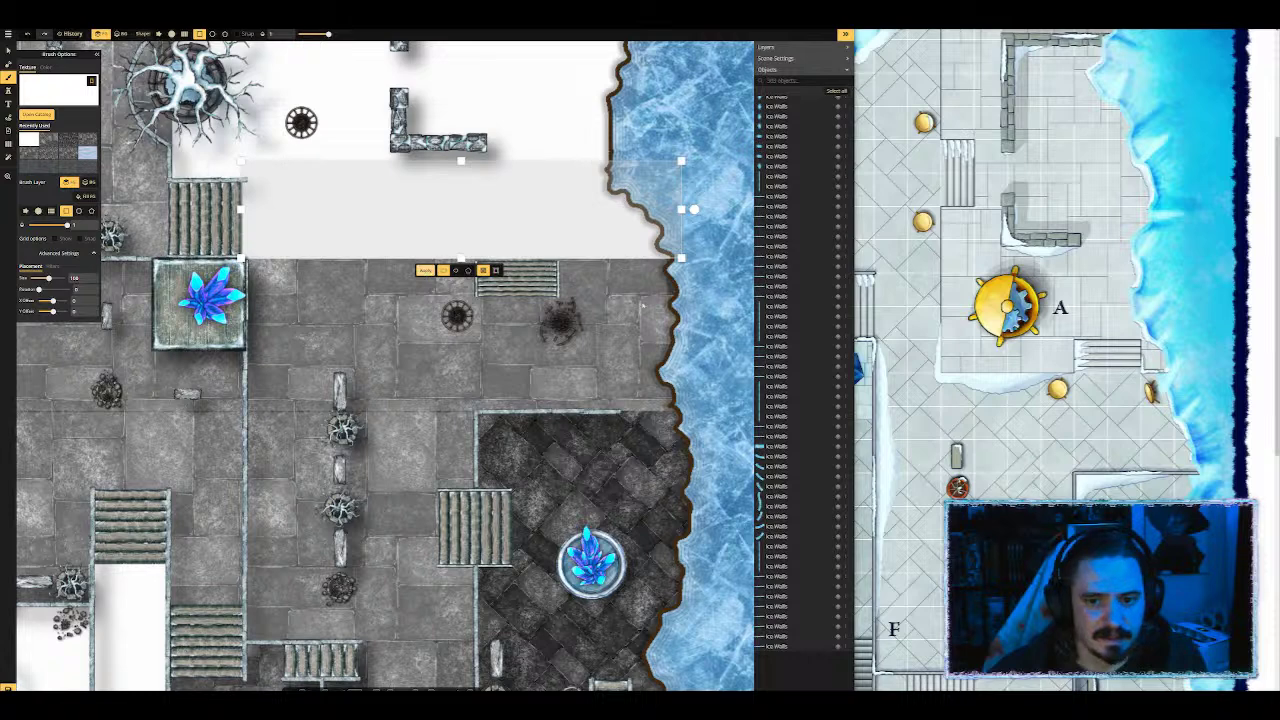
Step: Outline another strip along the white area's southern edge, reaching the foot of the small northeastern stairs, for a white fill
{"action": "left_click_drag", "start_coordinate": [253, 297], "coordinate": [678, 218]}
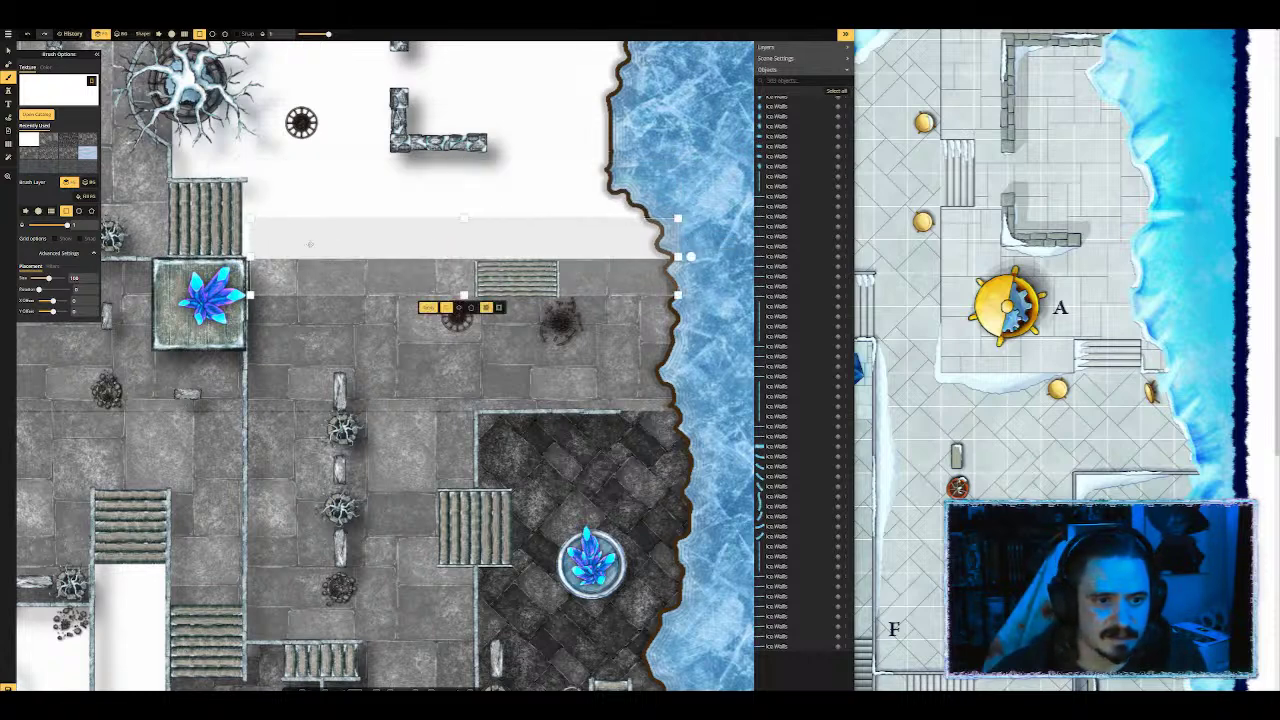
Step: Fill the marked rectangular strip between the crystal platform and the eastern shore with the white texture
{"action": "left_click", "coordinate": [426, 307]}
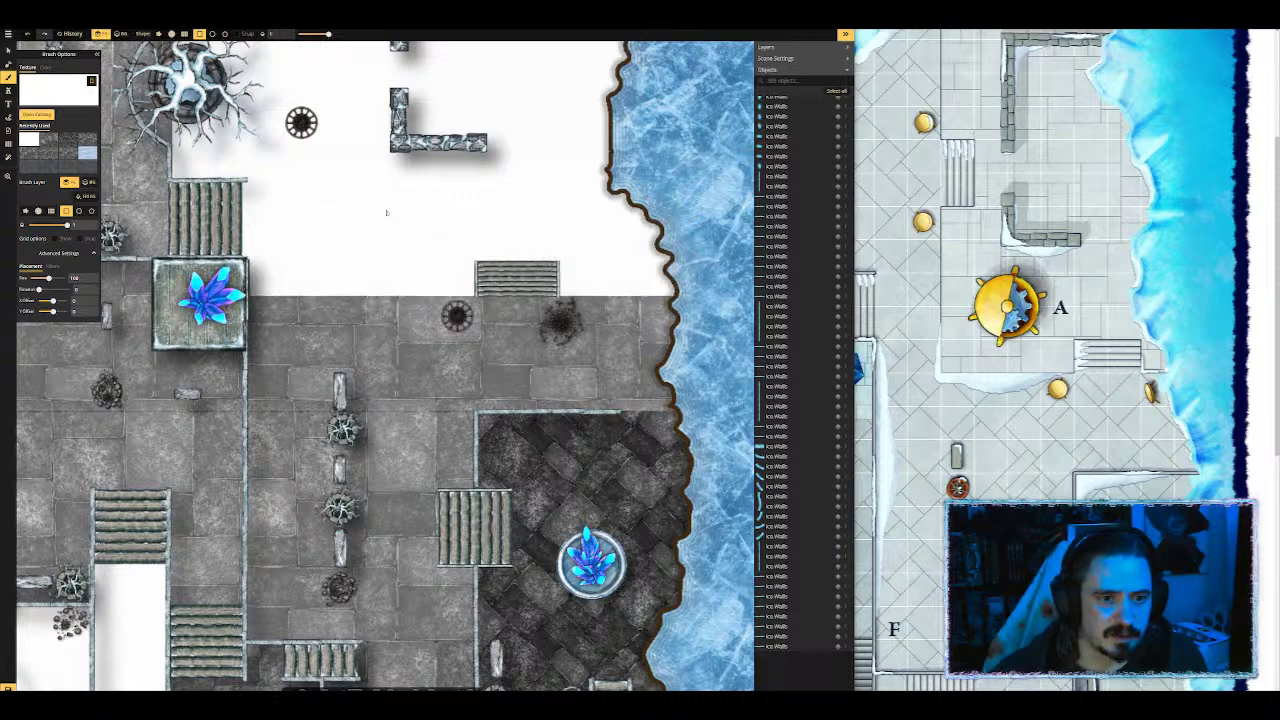
{"action": "scroll", "coordinate": [413, 237], "scroll_direction": "down", "scroll_amount": 2}
{"action": "scroll", "coordinate": [413, 237], "scroll_direction": "down", "scroll_amount": 3}
{"action": "scroll", "coordinate": [439, 234], "scroll_direction": "up", "scroll_amount": 2}
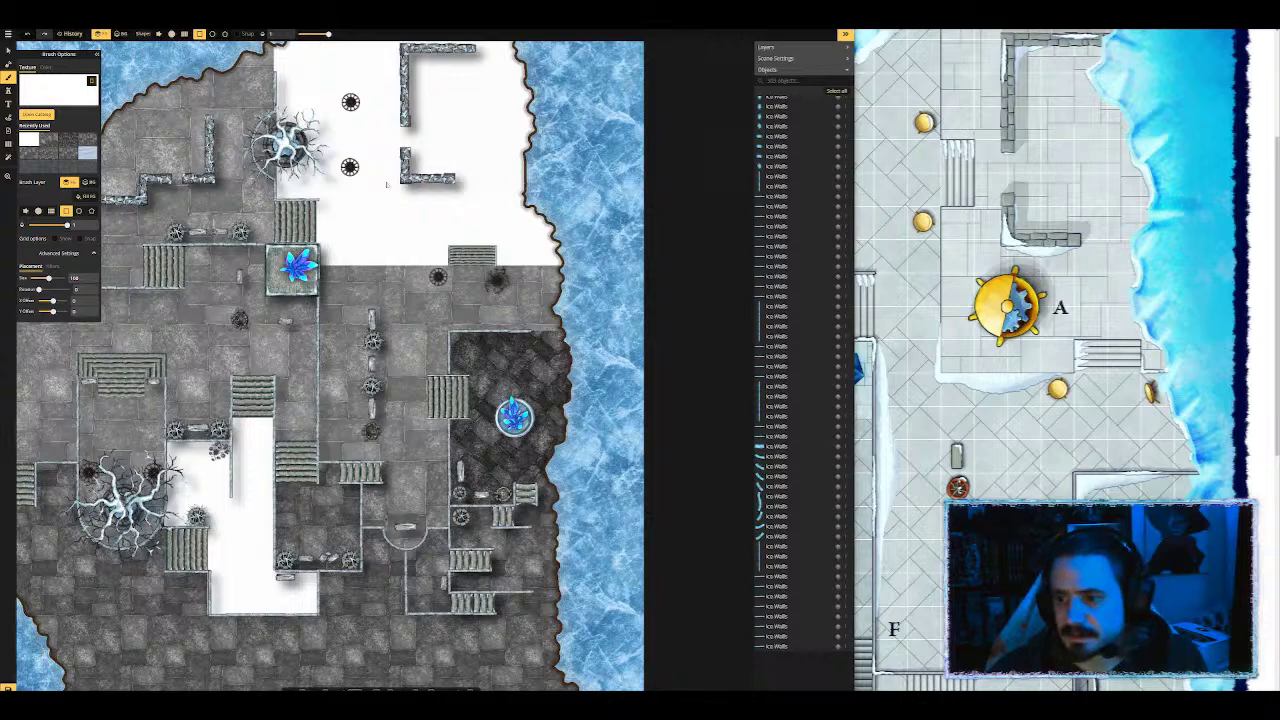
Step: Duplicate the wide stairs at the white floor's southern edge, rotate the copy to 90 degrees, and place it east of the two round braziers
{"action": "scroll", "coordinate": [912, 254], "scroll_direction": "down", "scroll_amount": 5}
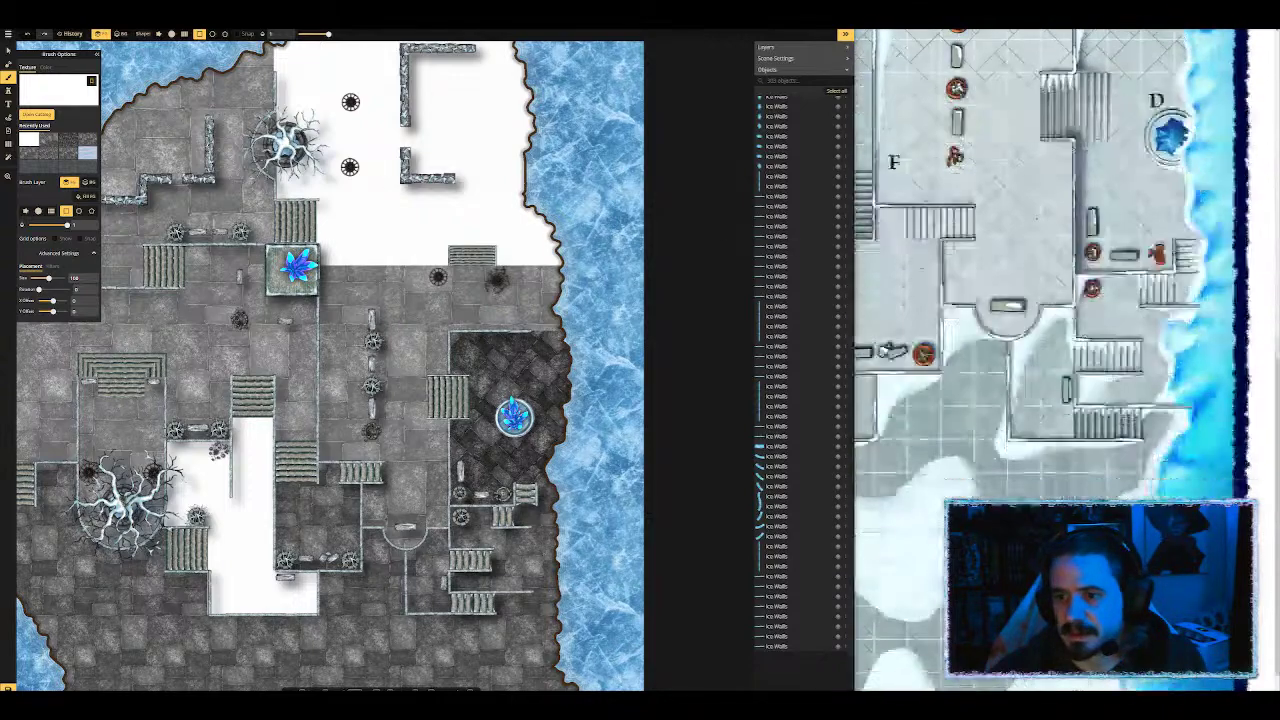
{"action": "scroll", "coordinate": [912, 254], "scroll_direction": "up", "scroll_amount": 5}
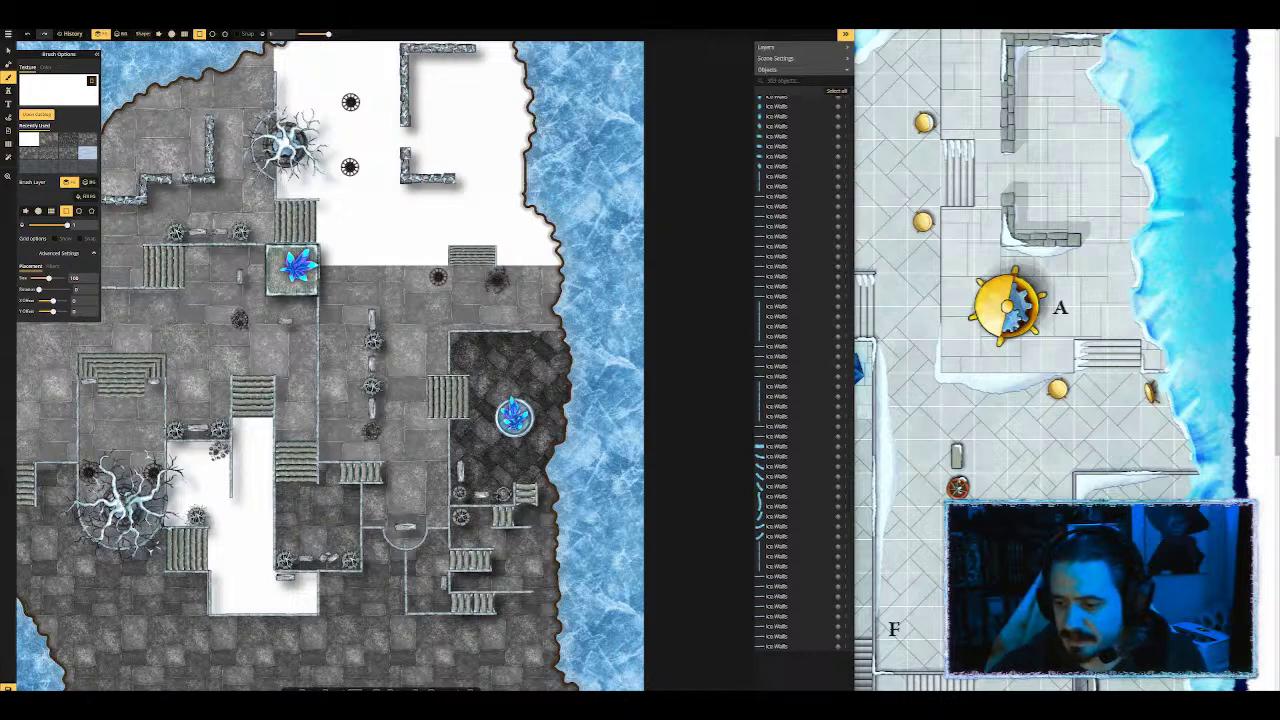
{"action": "scroll", "coordinate": [1060, 360], "scroll_direction": "left", "scroll_amount": 3}
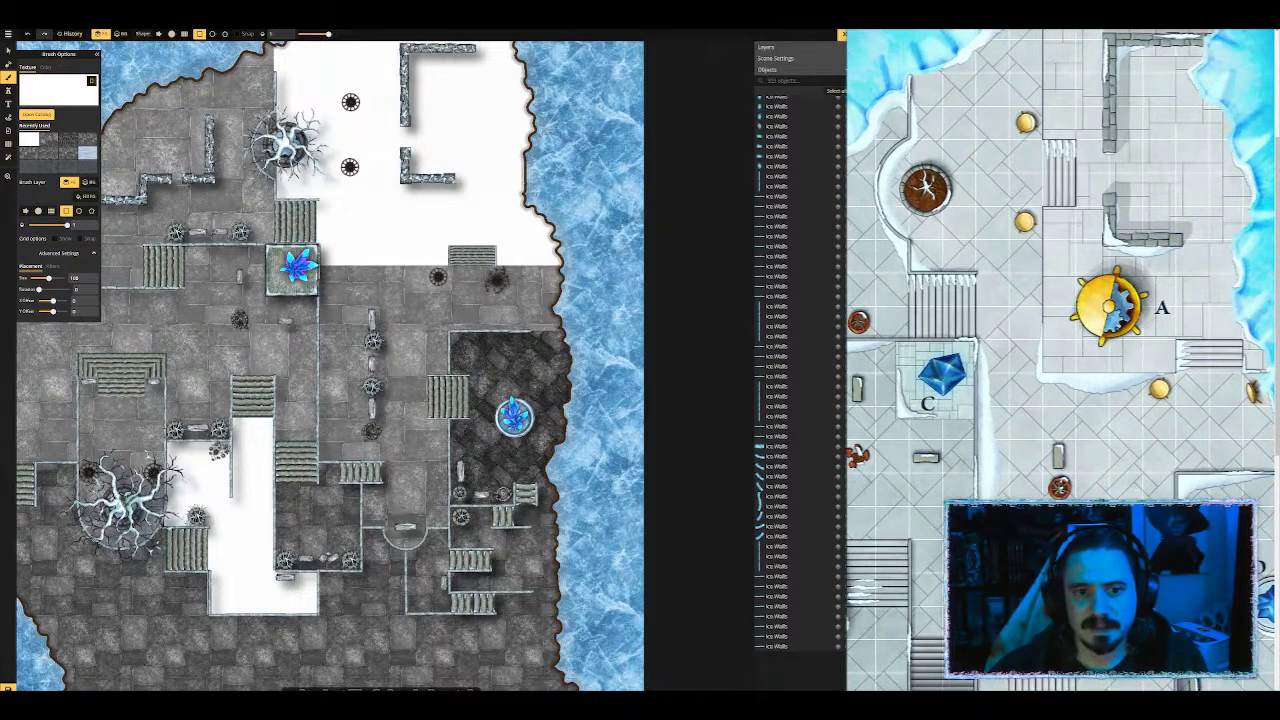
{"action": "scroll", "coordinate": [500, 215], "scroll_direction": "up", "scroll_amount": 1}
{"action": "scroll", "coordinate": [495, 212], "scroll_direction": "down", "scroll_amount": 2}
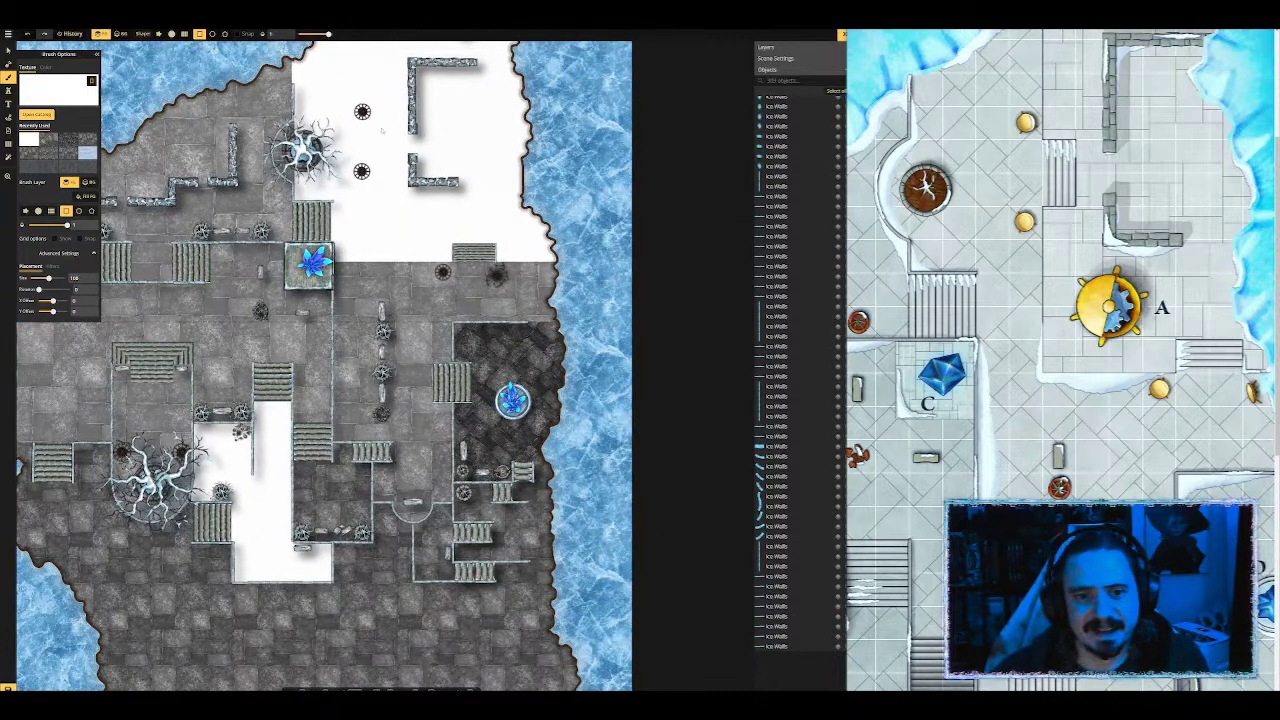
{"action": "left_click", "coordinate": [8, 50]}
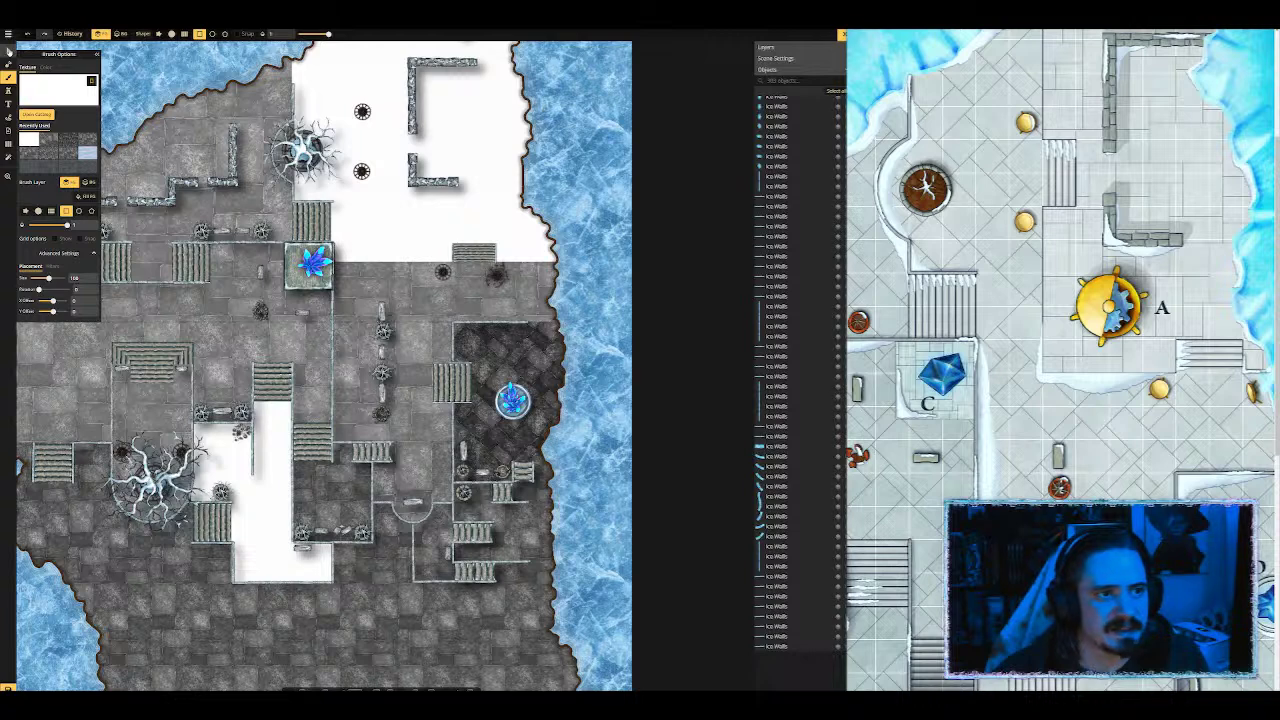
{"action": "left_click", "coordinate": [474, 250]}
{"action": "left_click_drag", "start_coordinate": [467, 249], "coordinate": [467, 250]}
{"action": "key", "text": "ctrl+c"}
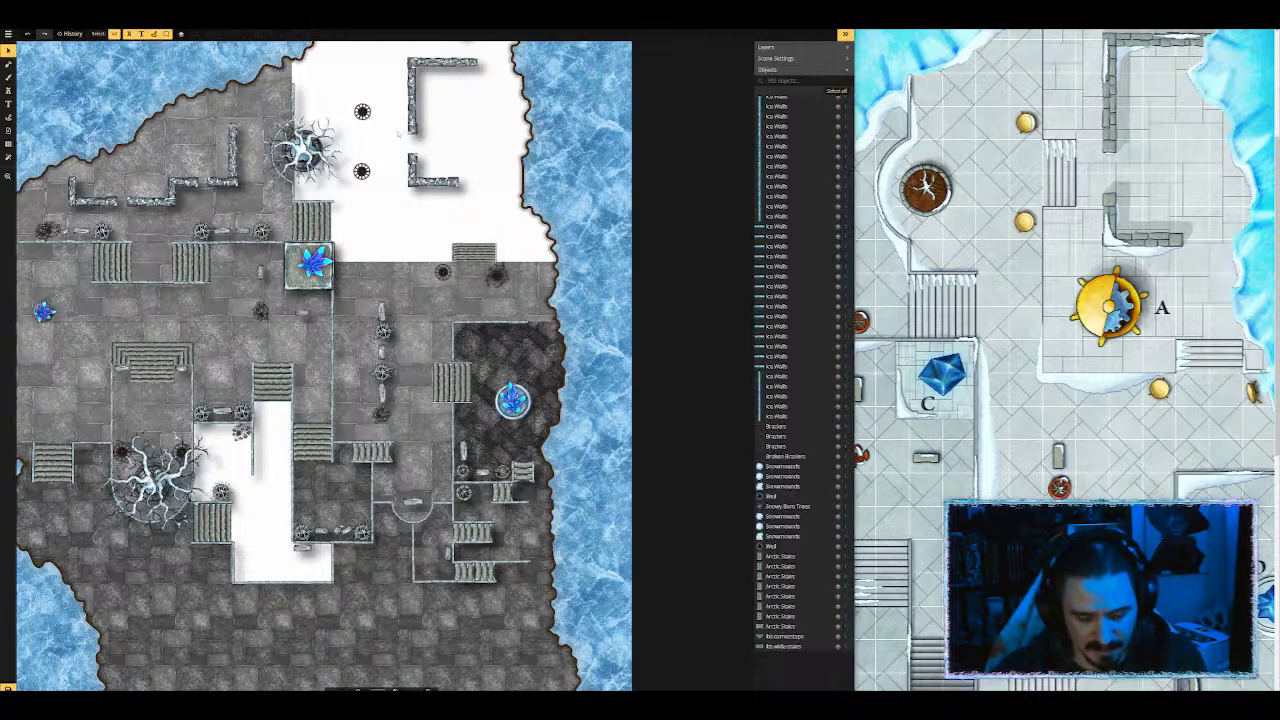
{"action": "key", "text": "ctrl+v"}
{"action": "scroll", "coordinate": [403, 131], "scroll_direction": "up", "scroll_amount": 5}
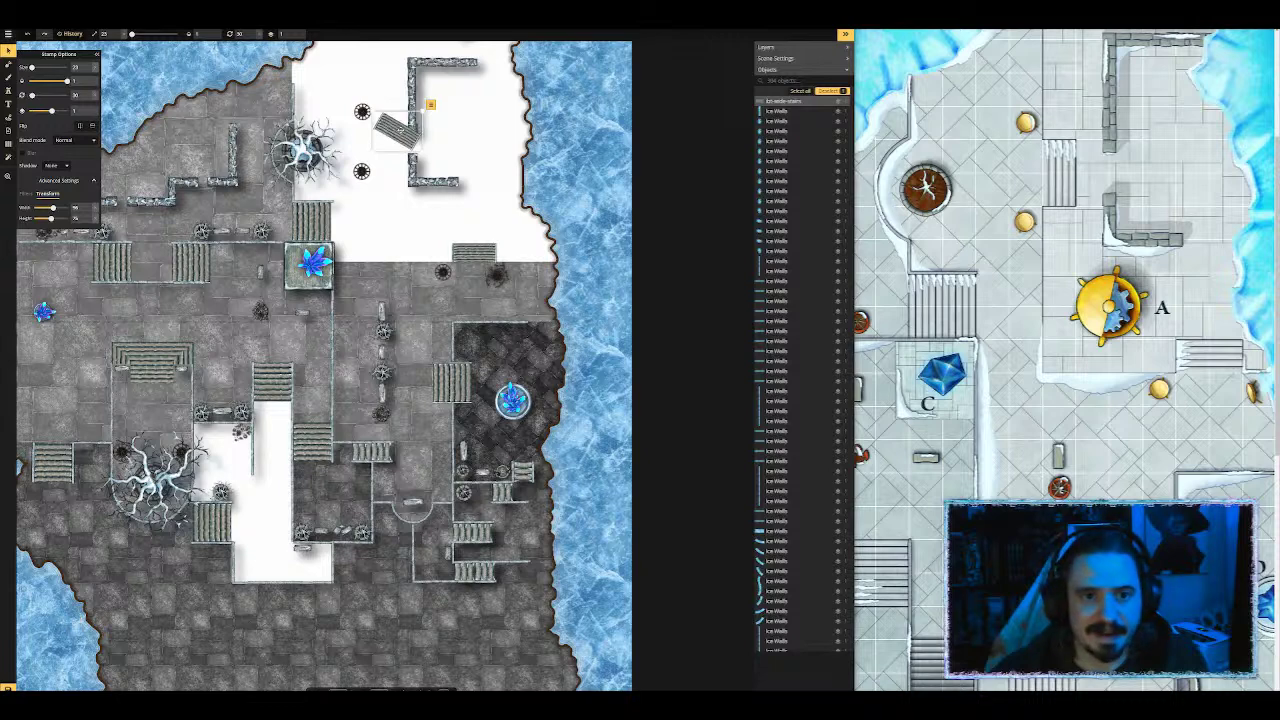
{"action": "scroll", "coordinate": [404, 129], "scroll_direction": "up", "scroll_amount": 1}
{"action": "left_click_drag", "start_coordinate": [404, 129], "coordinate": [385, 140]}
{"action": "scroll", "coordinate": [388, 150], "scroll_direction": "up", "scroll_amount": 1}
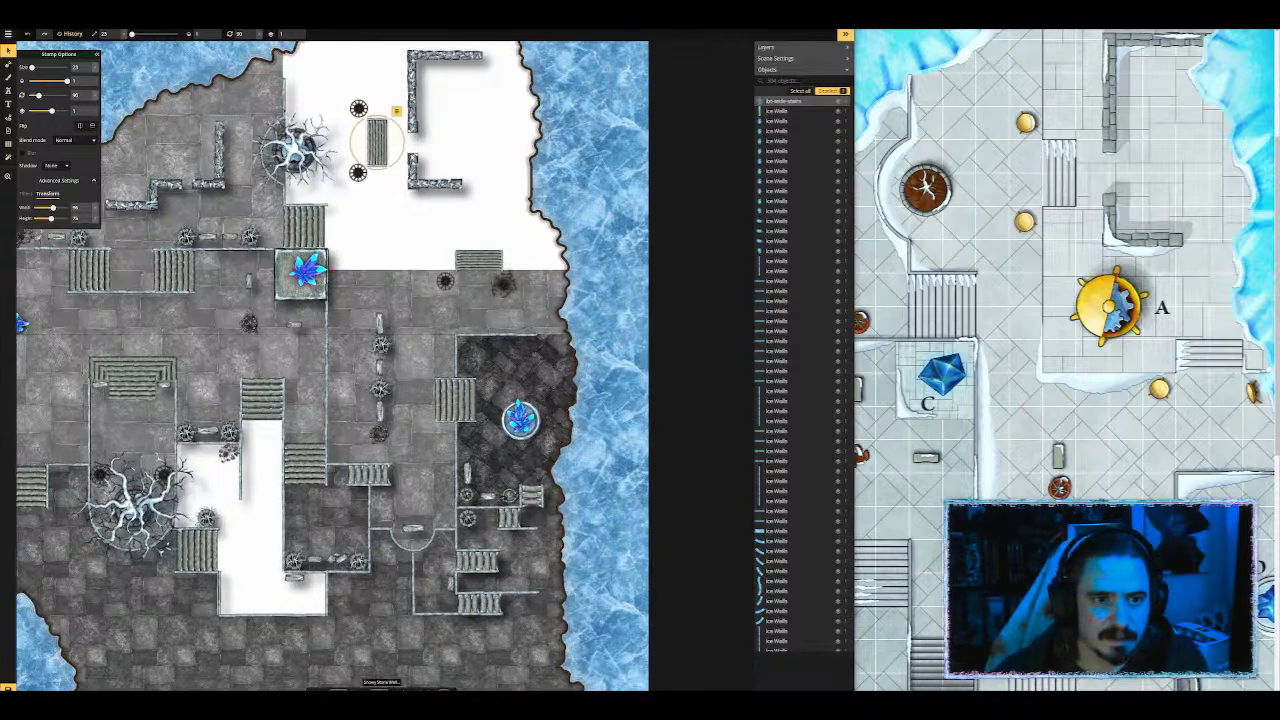
Step: Show the square grid on the map and nudge the rotated stairs into line with its cells
{"action": "left_click", "coordinate": [8, 143]}
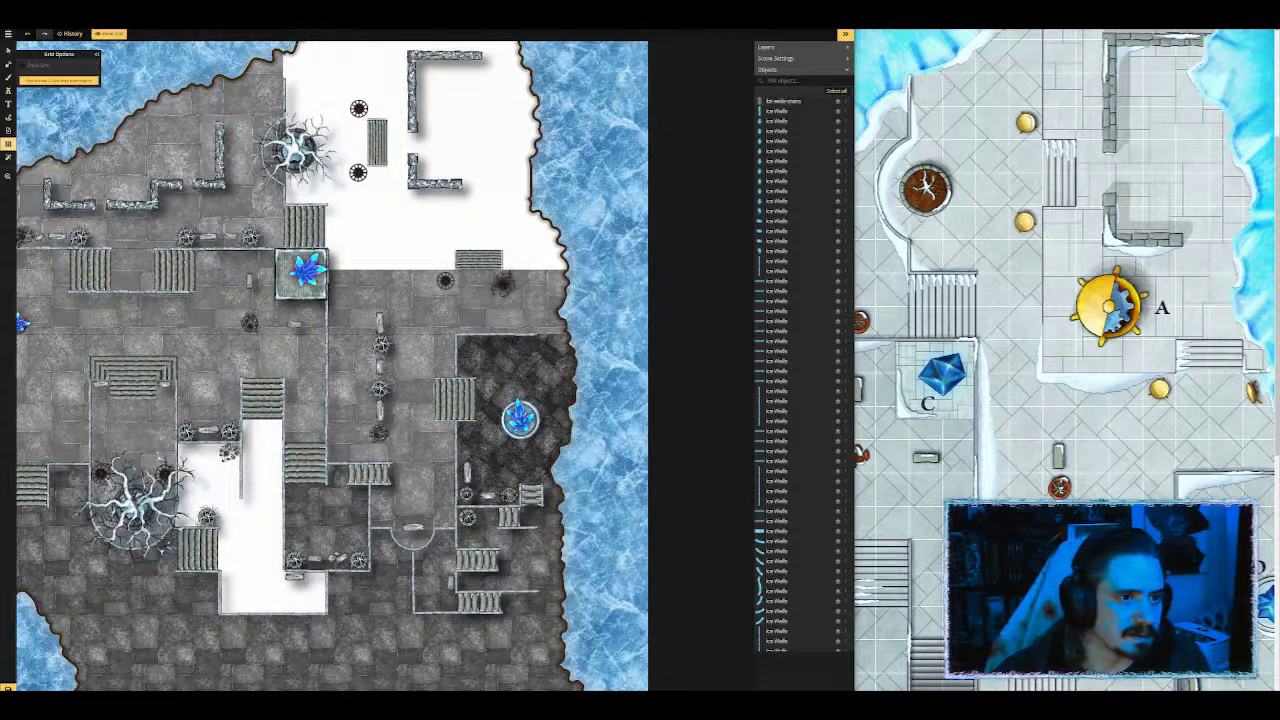
{"action": "left_click", "coordinate": [30, 66]}
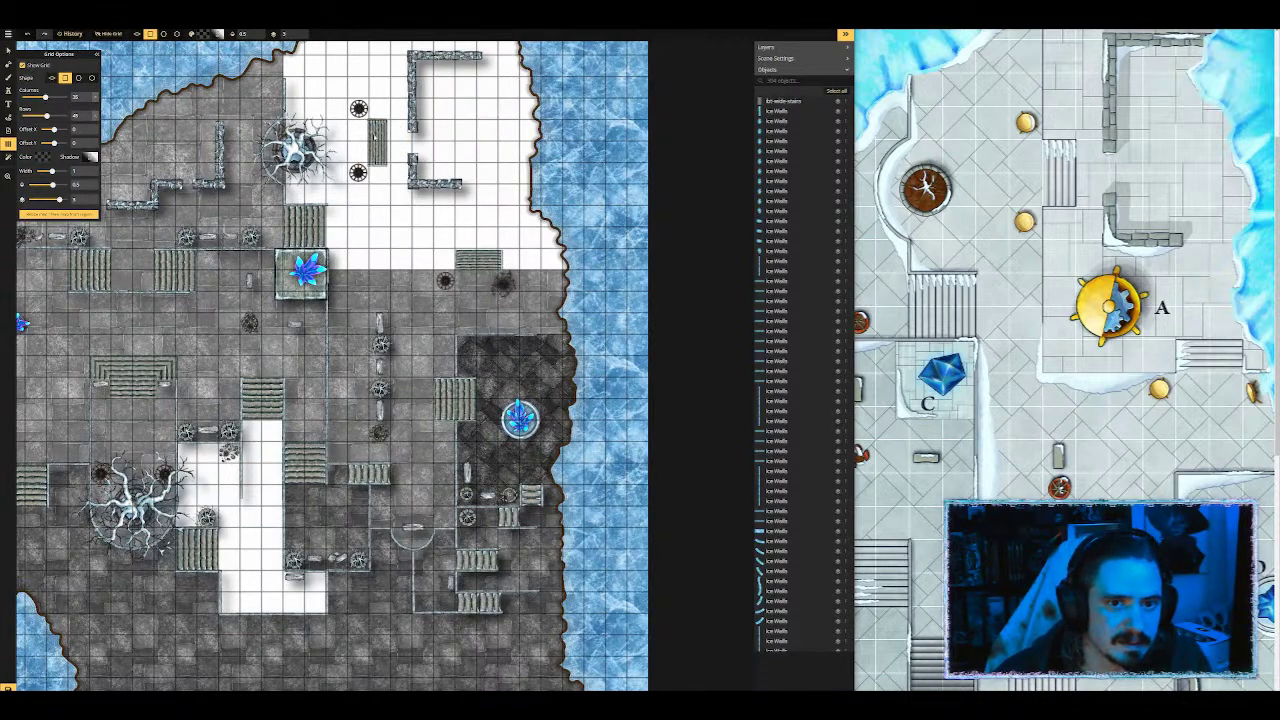
{"action": "left_click", "coordinate": [8, 50]}
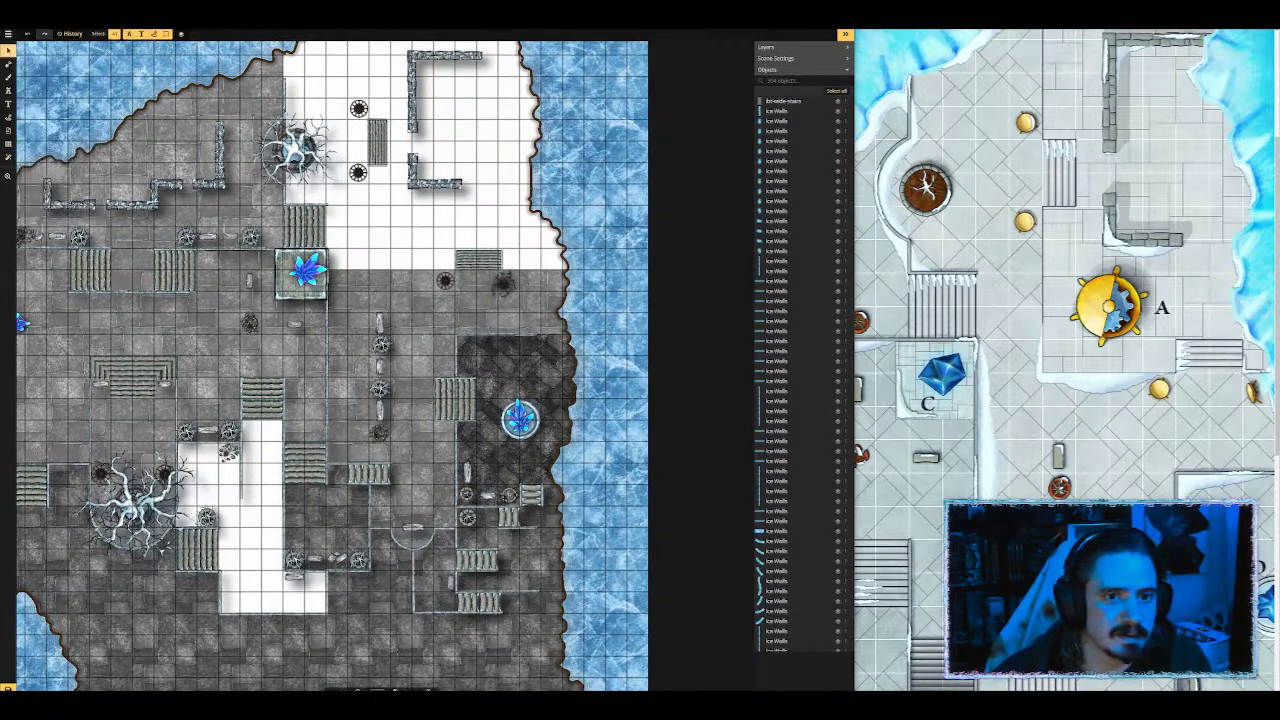
{"action": "left_click", "coordinate": [377, 142]}
{"action": "left_click_drag", "start_coordinate": [377, 144], "coordinate": [379, 146]}
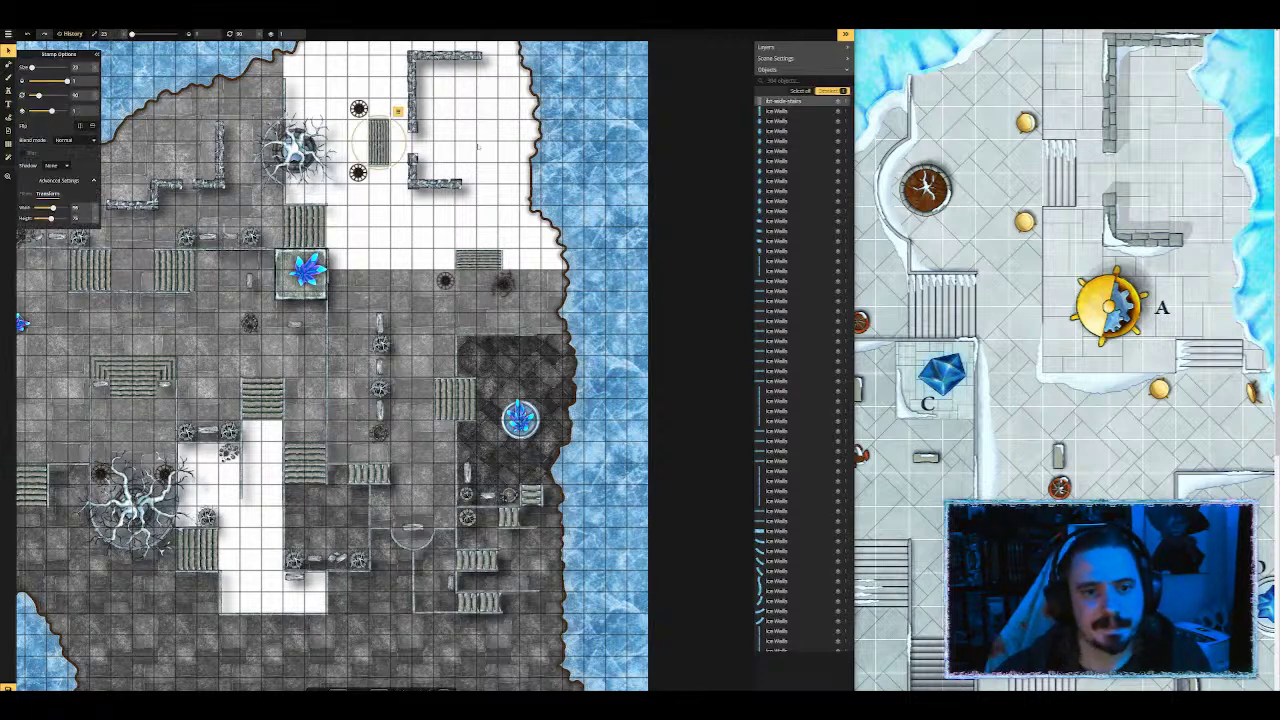
{"action": "left_click", "coordinate": [478, 147]}
{"action": "left_click_drag", "start_coordinate": [482, 119], "coordinate": [490, 233]}
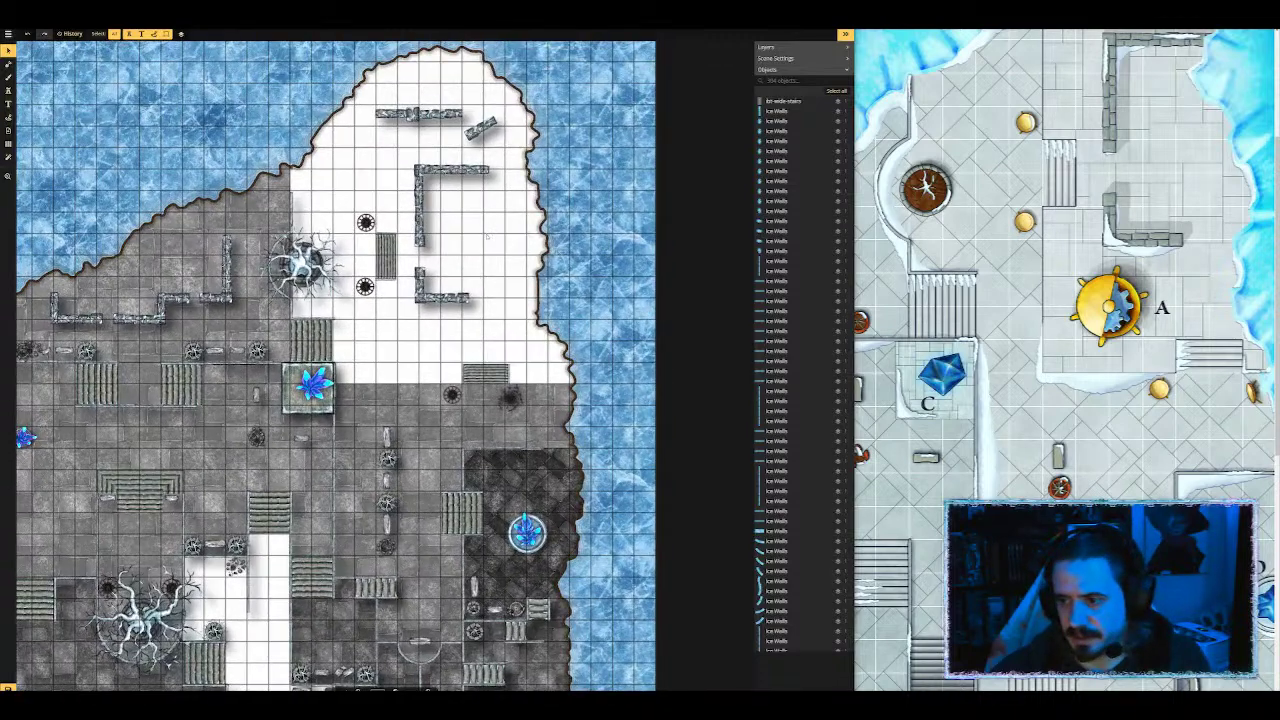
{"action": "scroll", "coordinate": [480, 240], "scroll_direction": "up", "scroll_amount": 2}
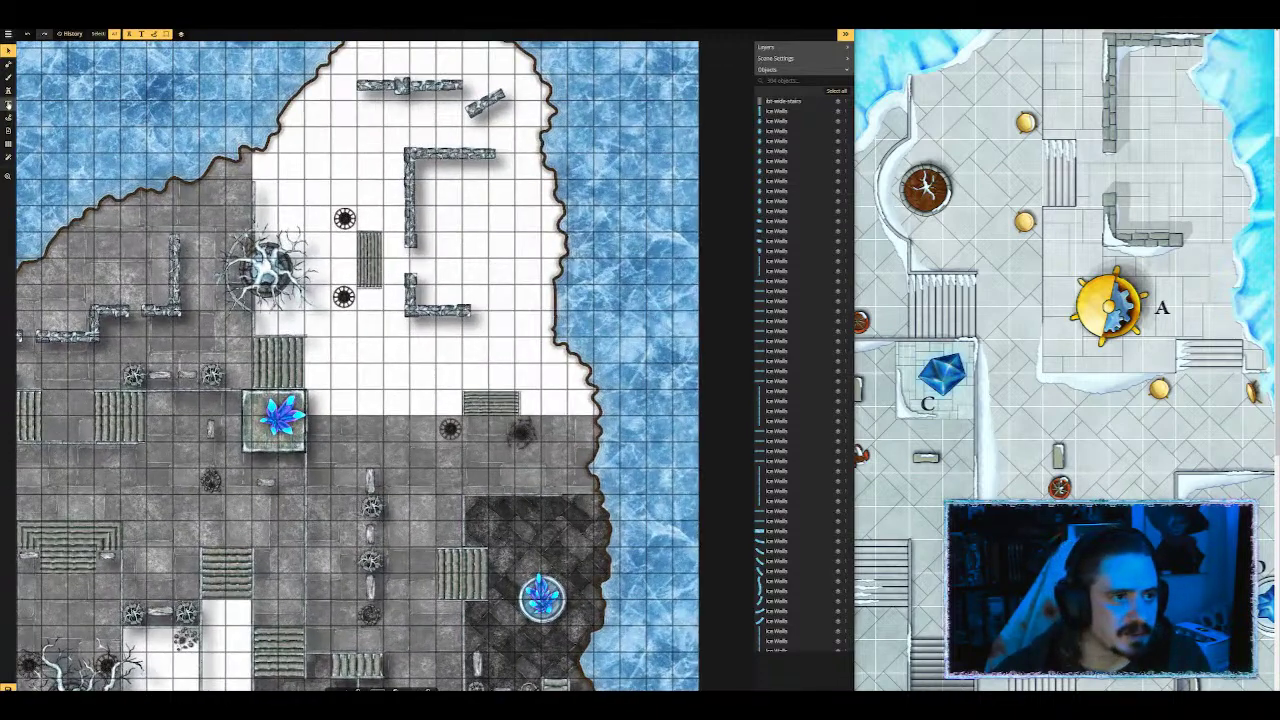
{"action": "left_click", "coordinate": [8, 89]}
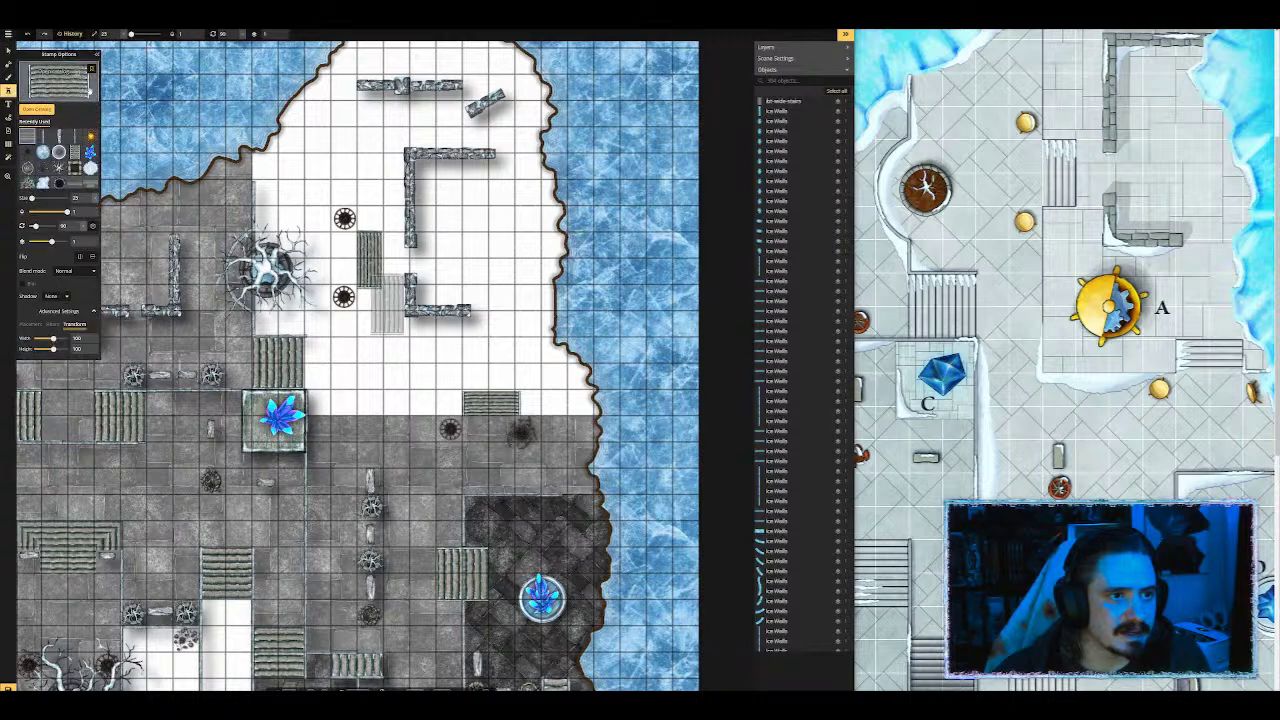
{"action": "left_click", "coordinate": [43, 136]}
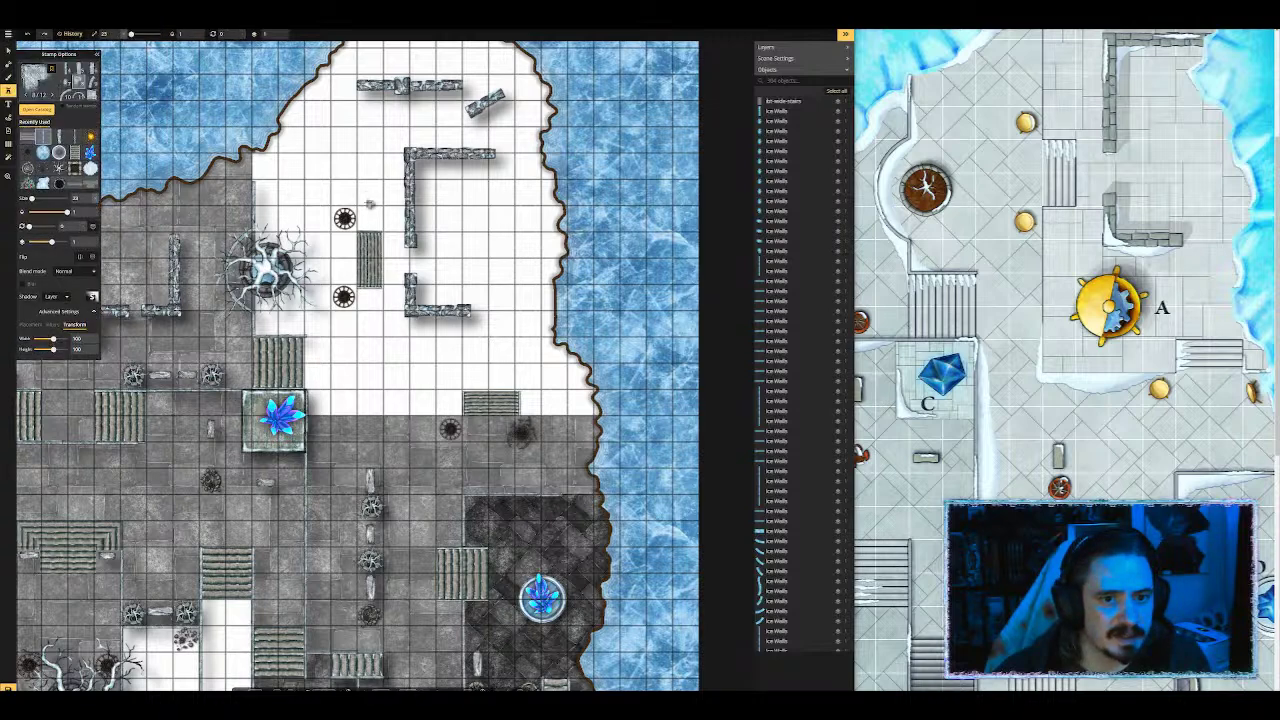
{"action": "left_click", "coordinate": [69, 97]}
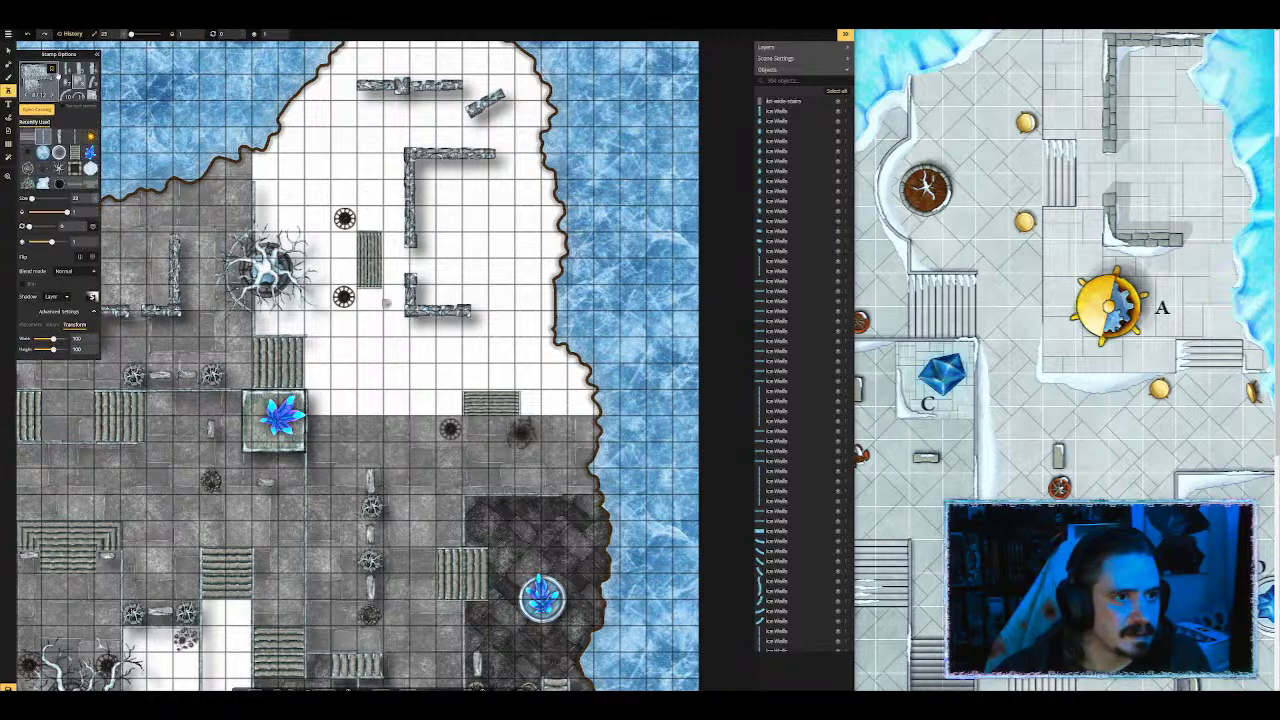
{"action": "left_click", "coordinate": [66, 71]}
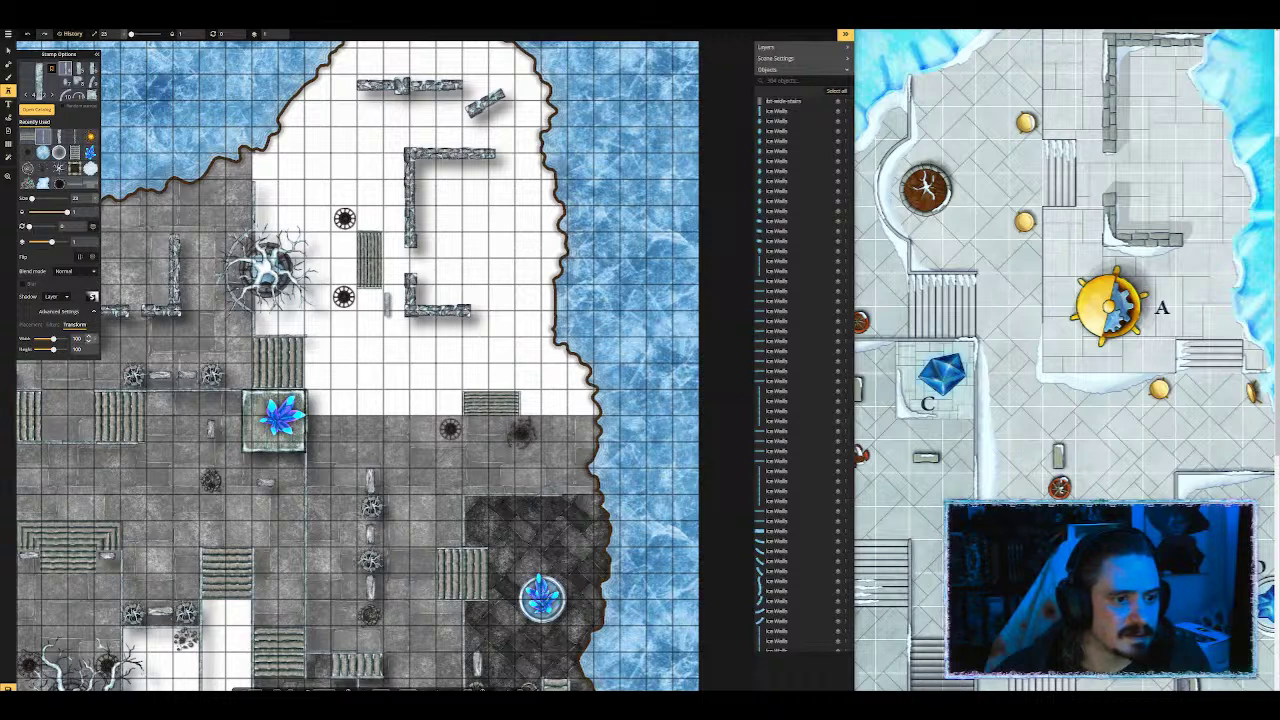
{"action": "left_click_drag", "start_coordinate": [86, 339], "coordinate": [63, 337]}
{"action": "type", "text": "40"}
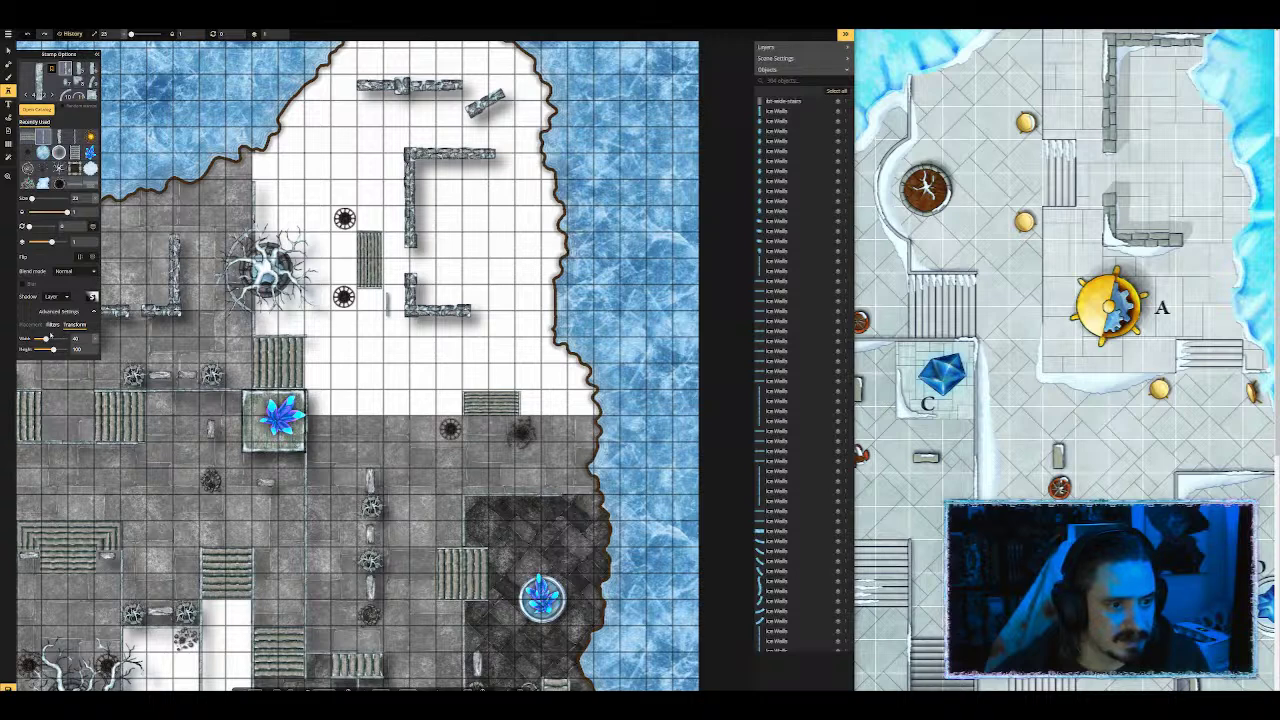
{"action": "left_click_drag", "start_coordinate": [80, 350], "coordinate": [66, 353]}
{"action": "type", "text": "40"}
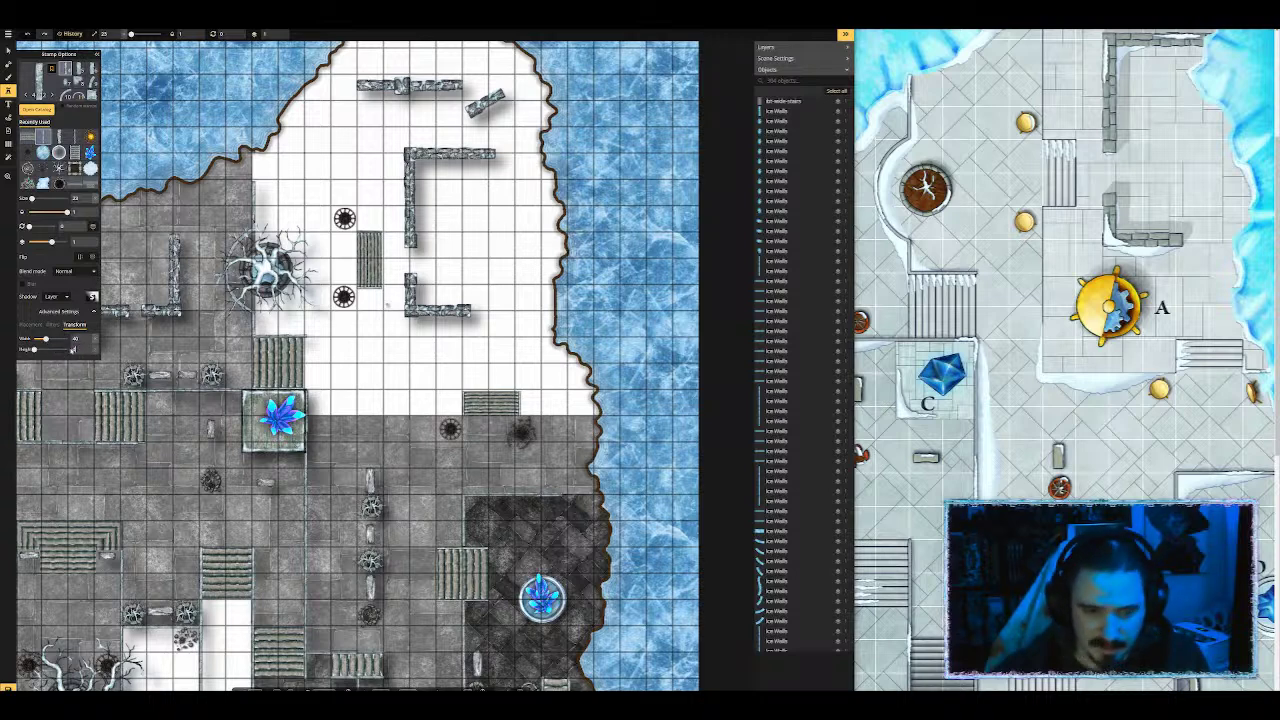
{"action": "scroll", "coordinate": [78, 78], "scroll_direction": "up", "scroll_amount": 1}
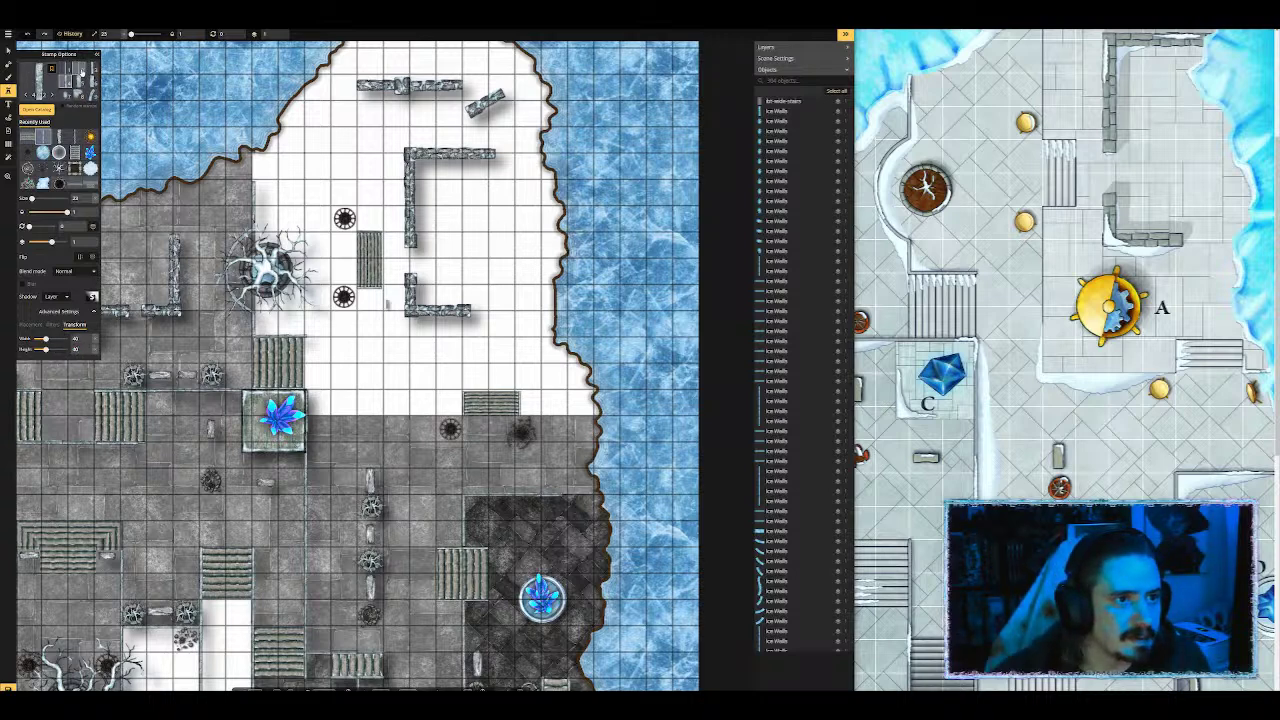
{"action": "left_click", "coordinate": [79, 72]}
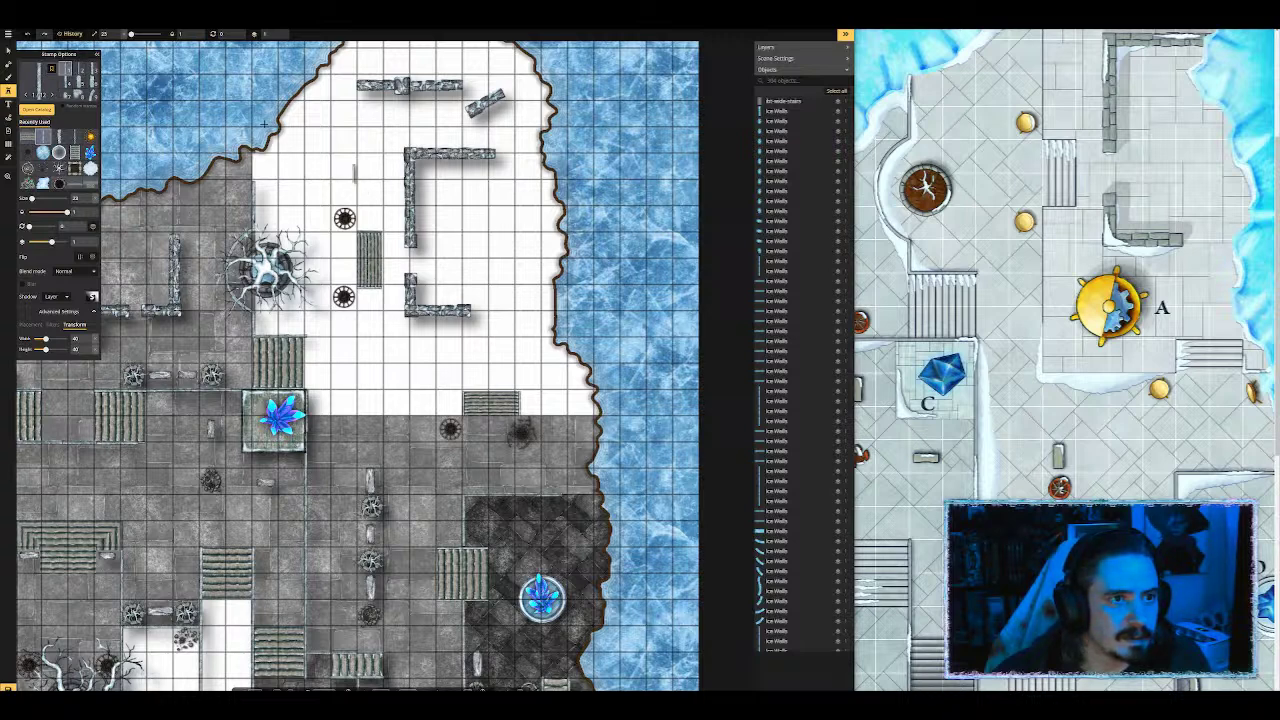
{"action": "left_click", "coordinate": [65, 68]}
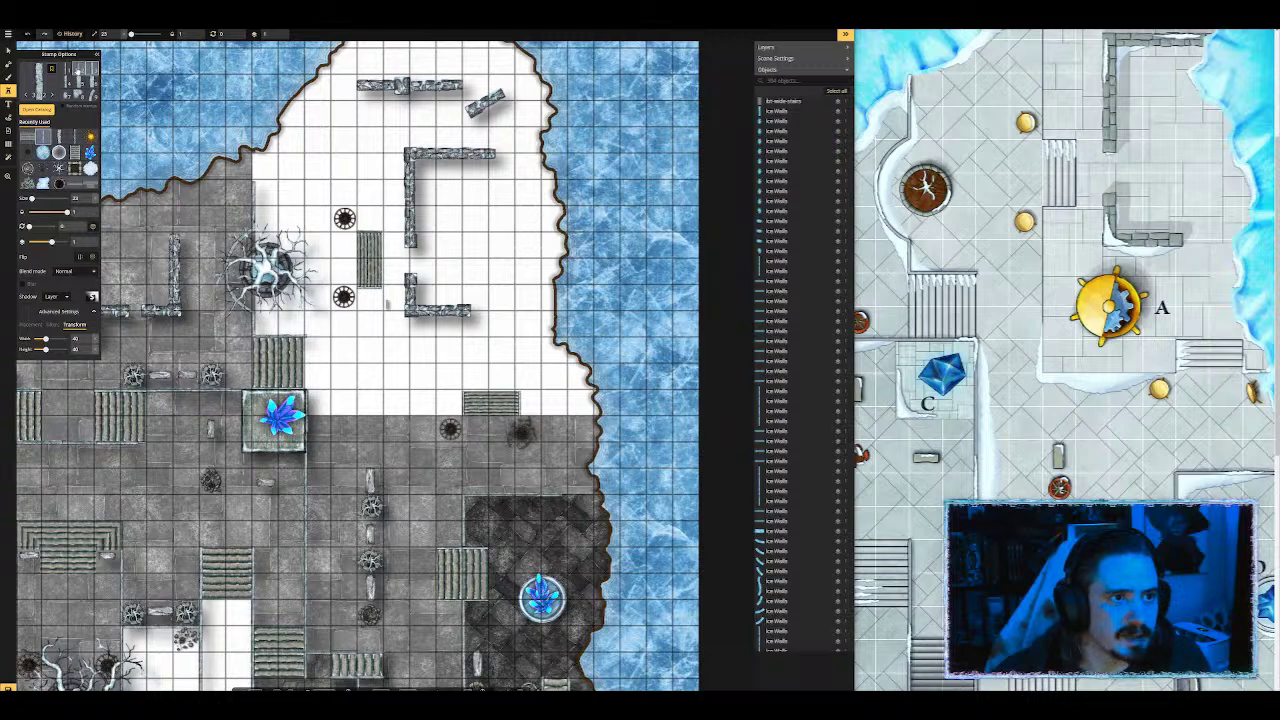
{"action": "left_click", "coordinate": [70, 71]}
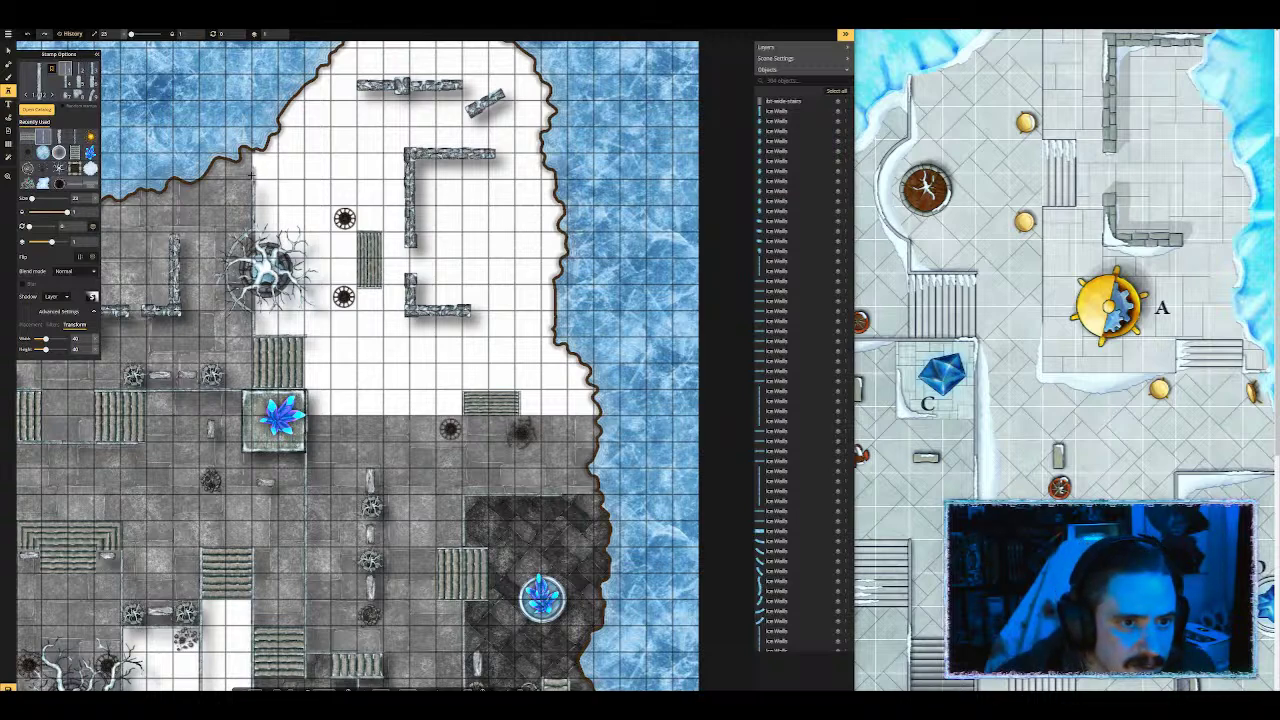
{"action": "scroll", "coordinate": [373, 200], "scroll_direction": "up", "scroll_amount": 1}
{"action": "scroll", "coordinate": [373, 200], "scroll_direction": "up", "scroll_amount": 1}
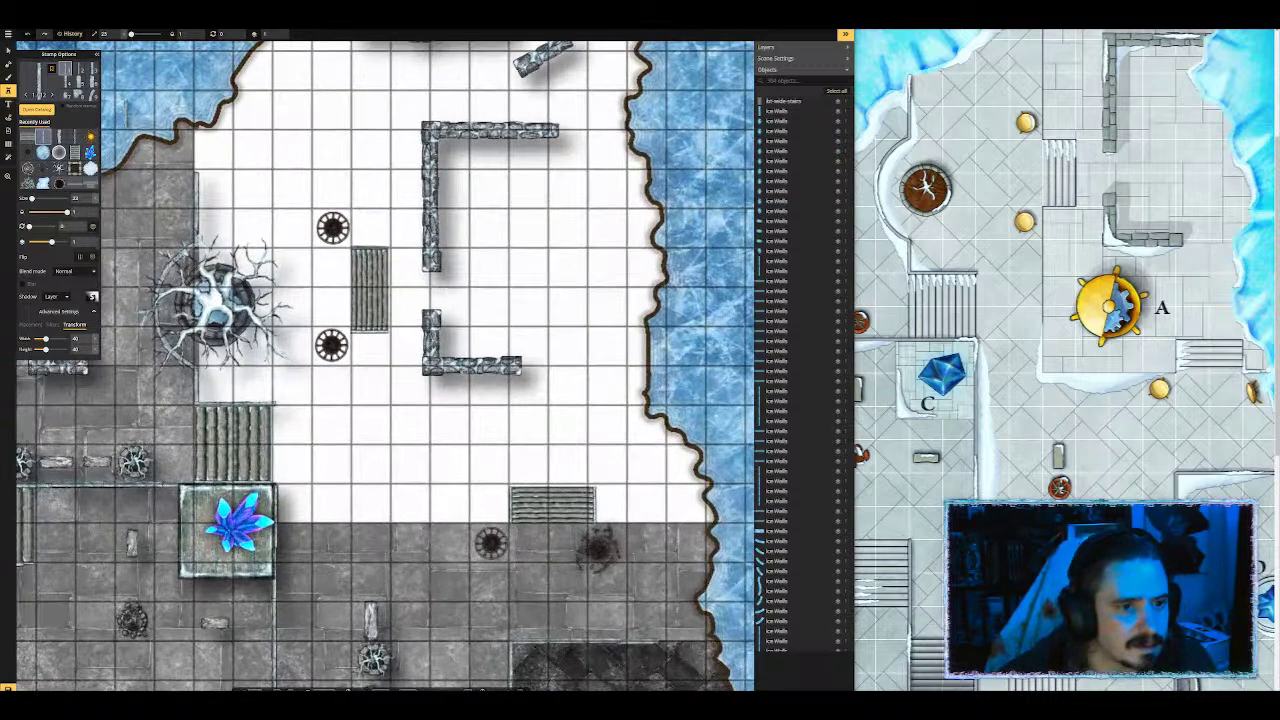
Step: Duplicate the vertical ice wall segments south of the crystal platform and place the copy between the northern stone wall and the rotated stairs
{"action": "left_click", "coordinate": [8, 50]}
{"action": "scroll", "coordinate": [298, 570], "scroll_direction": "down", "scroll_amount": 3}
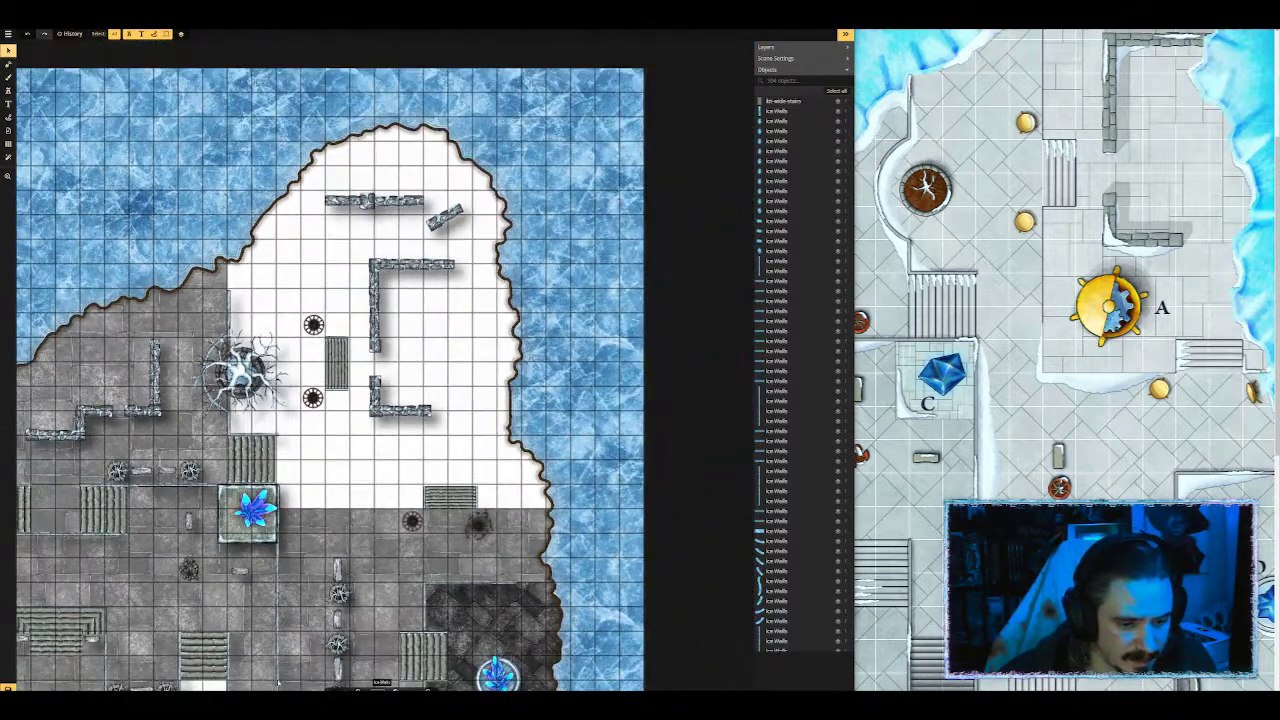
{"action": "left_click", "coordinate": [278, 650]}
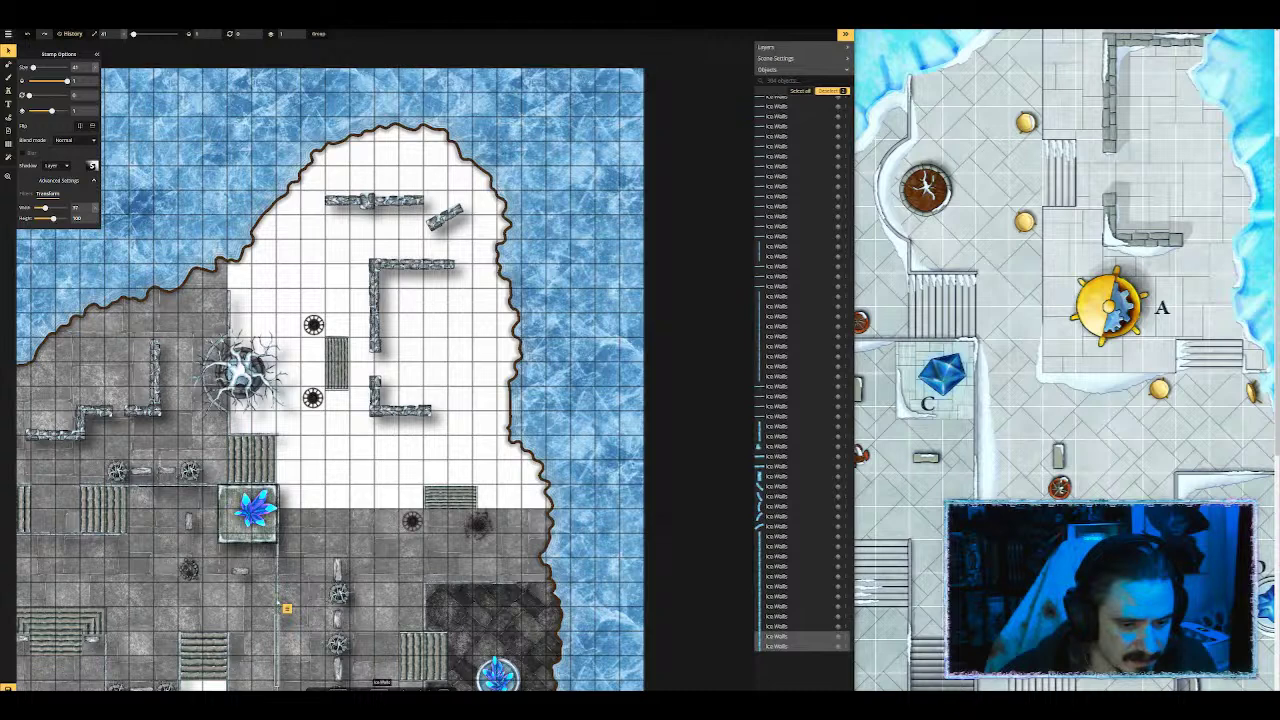
{"action": "left_click", "coordinate": [277, 599], "text": "shift"}
{"action": "left_click", "coordinate": [277, 573], "text": "shift"}
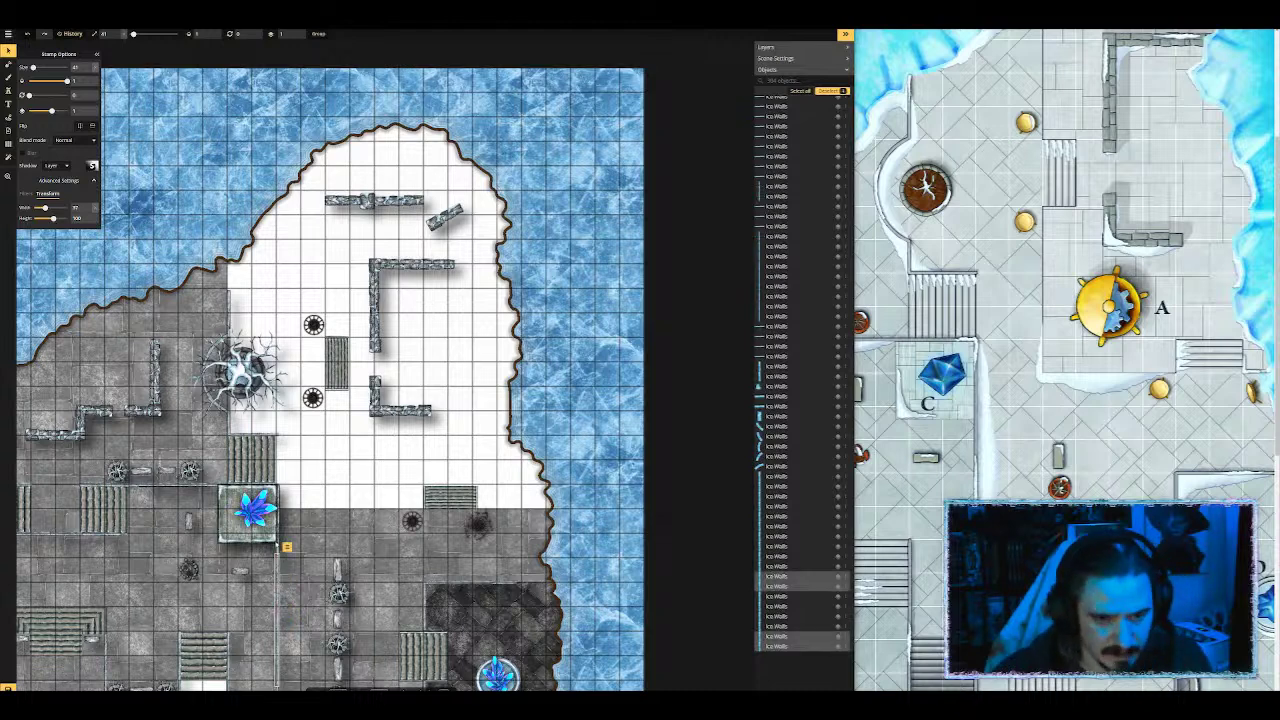
{"action": "left_click", "coordinate": [338, 270]}
{"action": "left_click", "coordinate": [338, 270]}
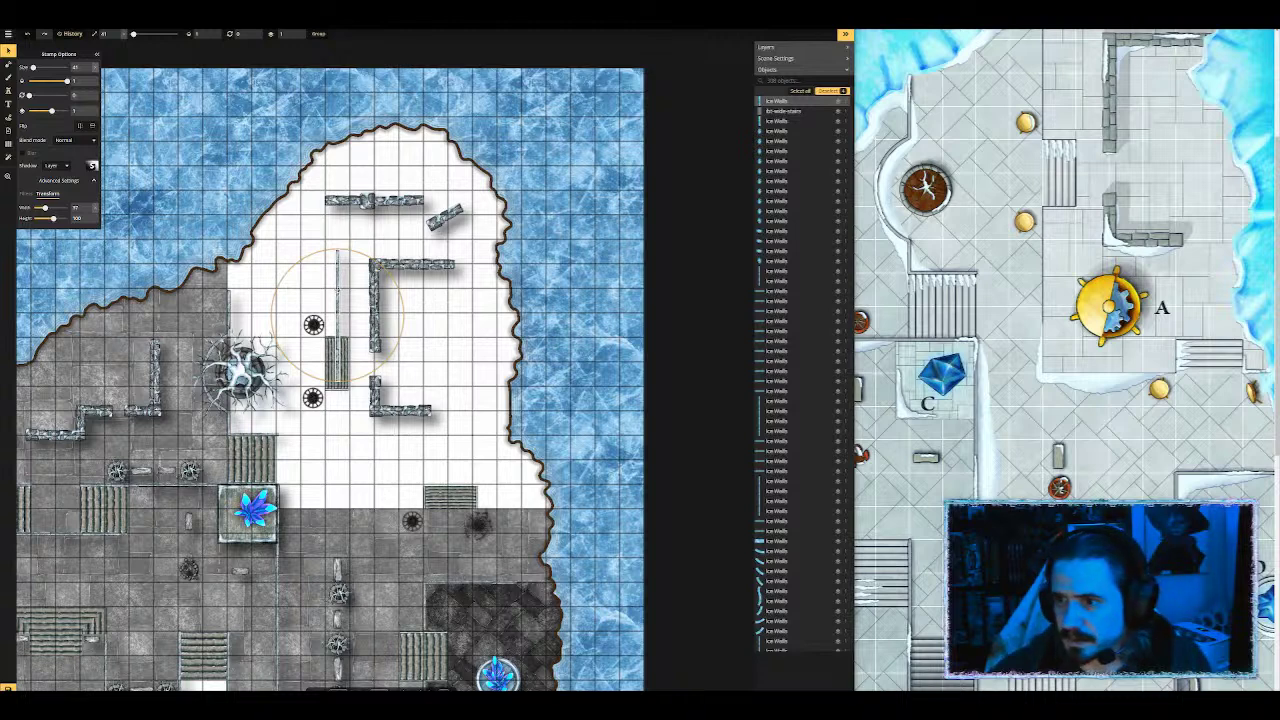
{"action": "left_click_drag", "start_coordinate": [338, 290], "coordinate": [327, 277]}
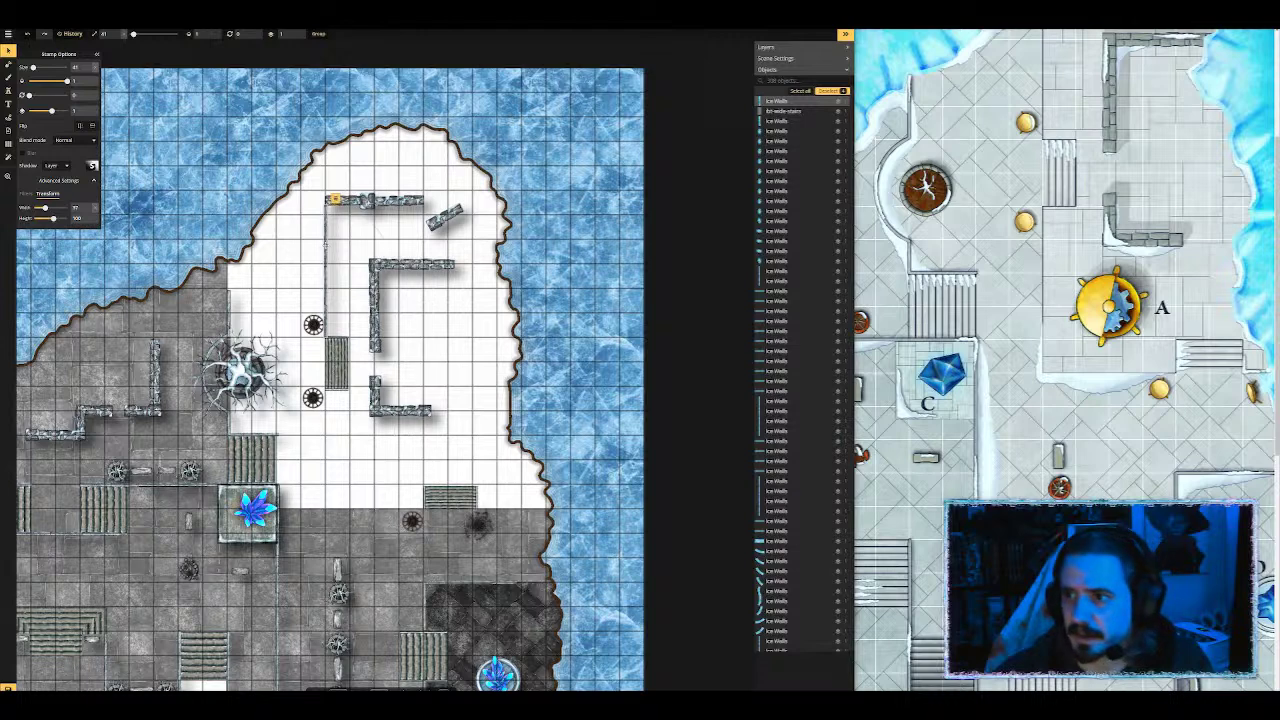
{"action": "scroll", "coordinate": [1078, 141], "scroll_direction": "up", "scroll_amount": 3}
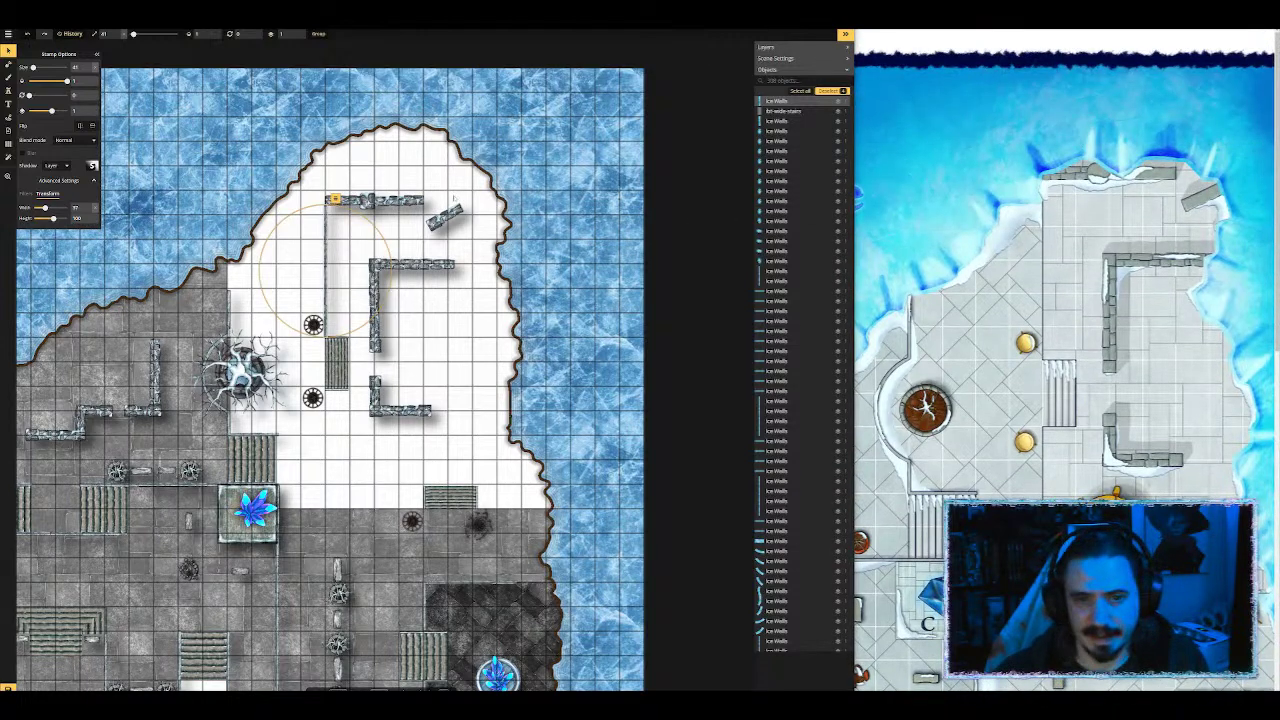
{"action": "key", "text": "Escape"}
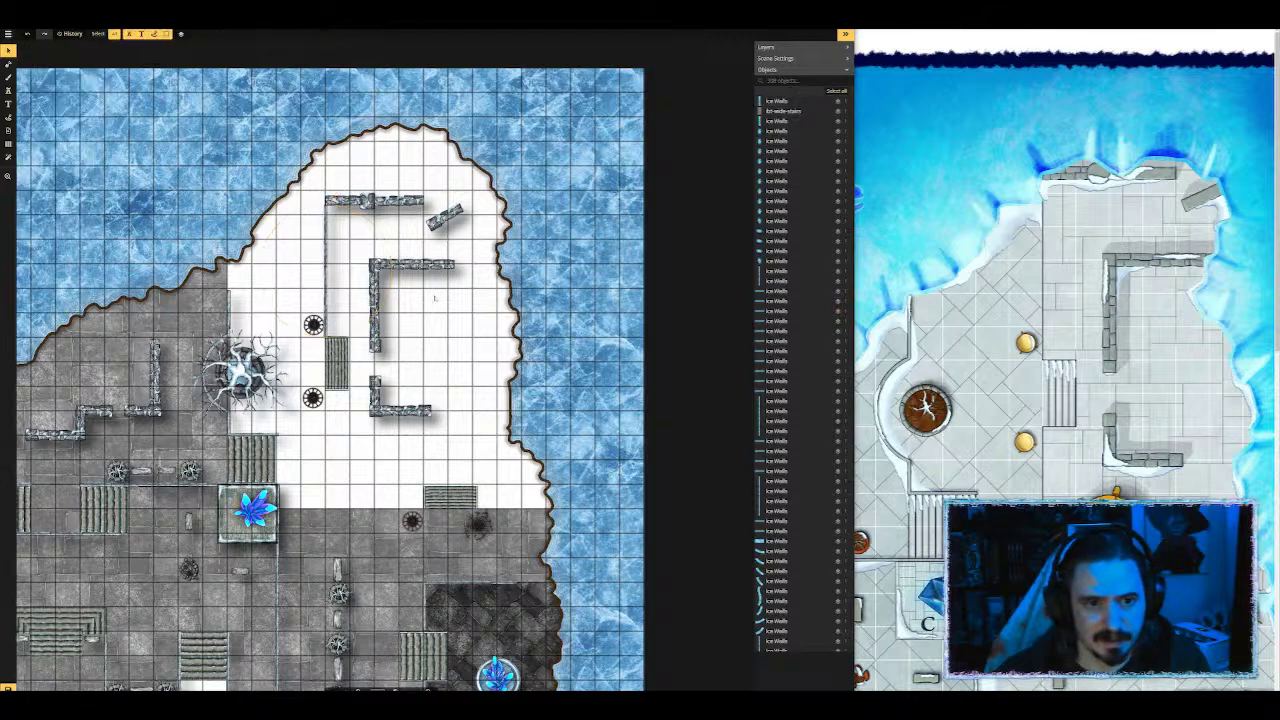
{"action": "left_click_drag", "start_coordinate": [345, 243], "coordinate": [367, 199]}
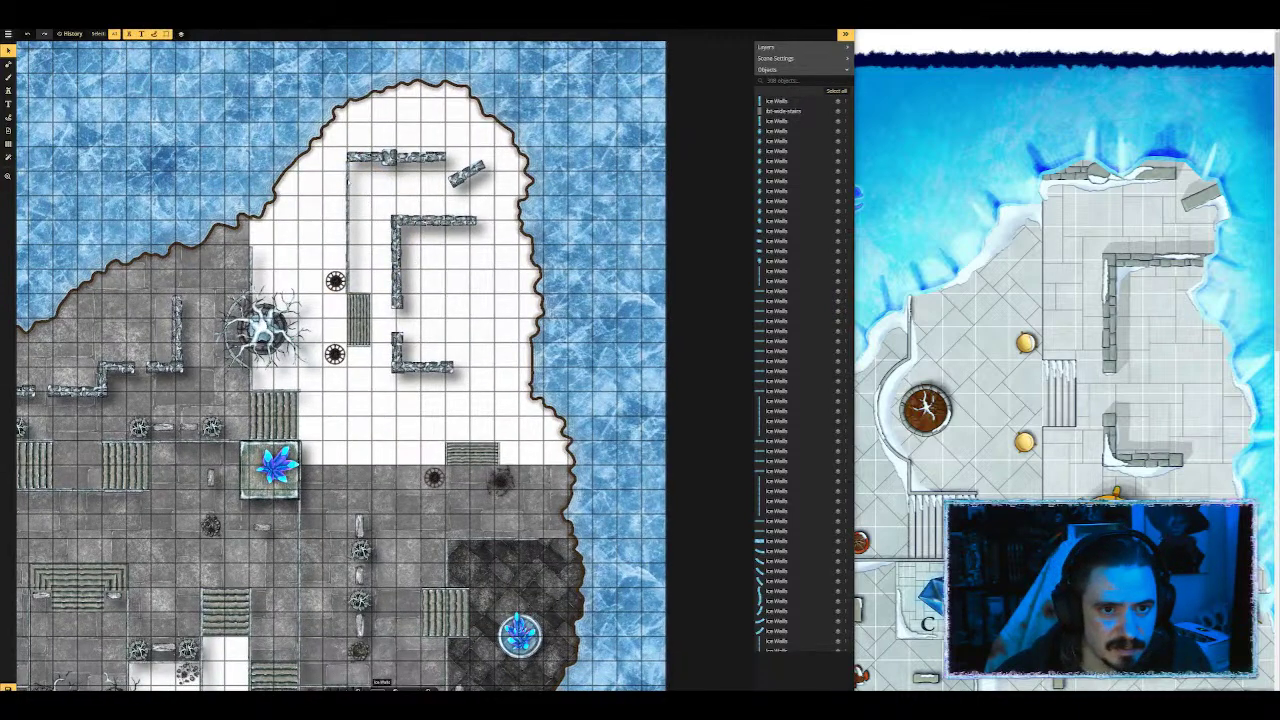
Step: Duplicate the vertical ice wall and place the copy directly south of the rotated stairs, in line with the wall to the north
{"action": "left_click", "coordinate": [381, 683]}
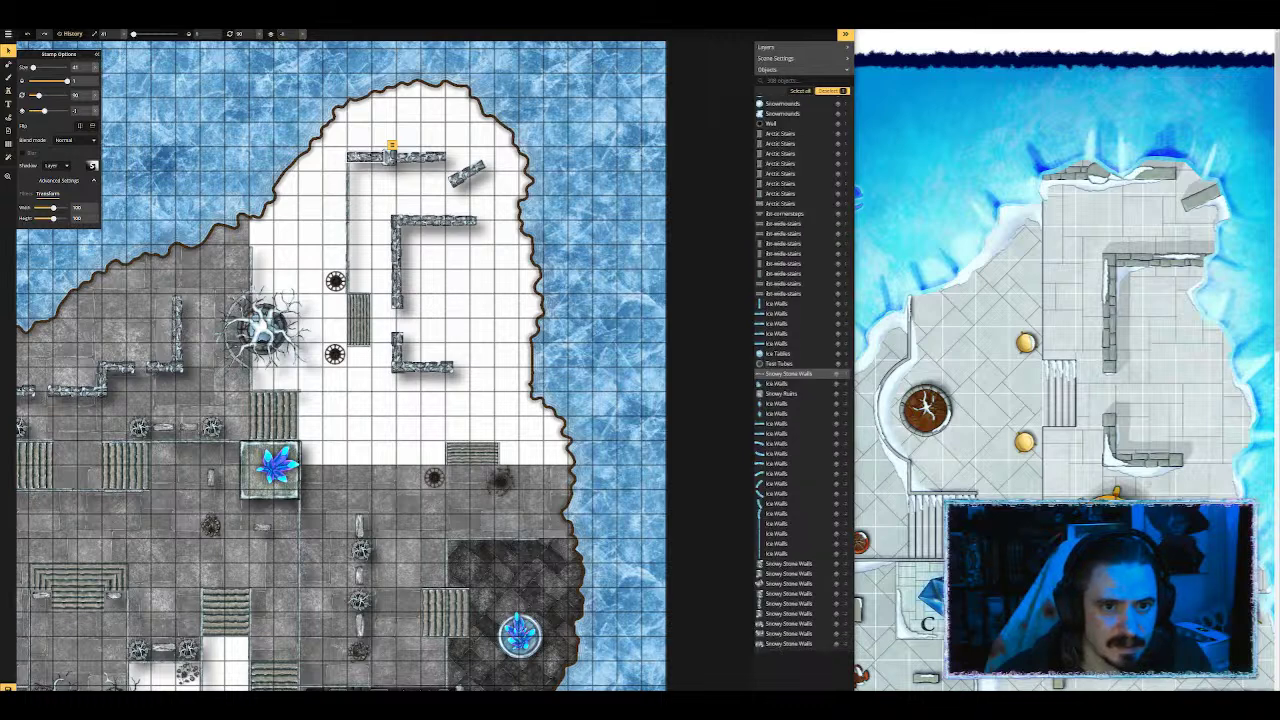
{"action": "left_click", "coordinate": [391, 150]}
{"action": "left_click", "coordinate": [379, 390]}
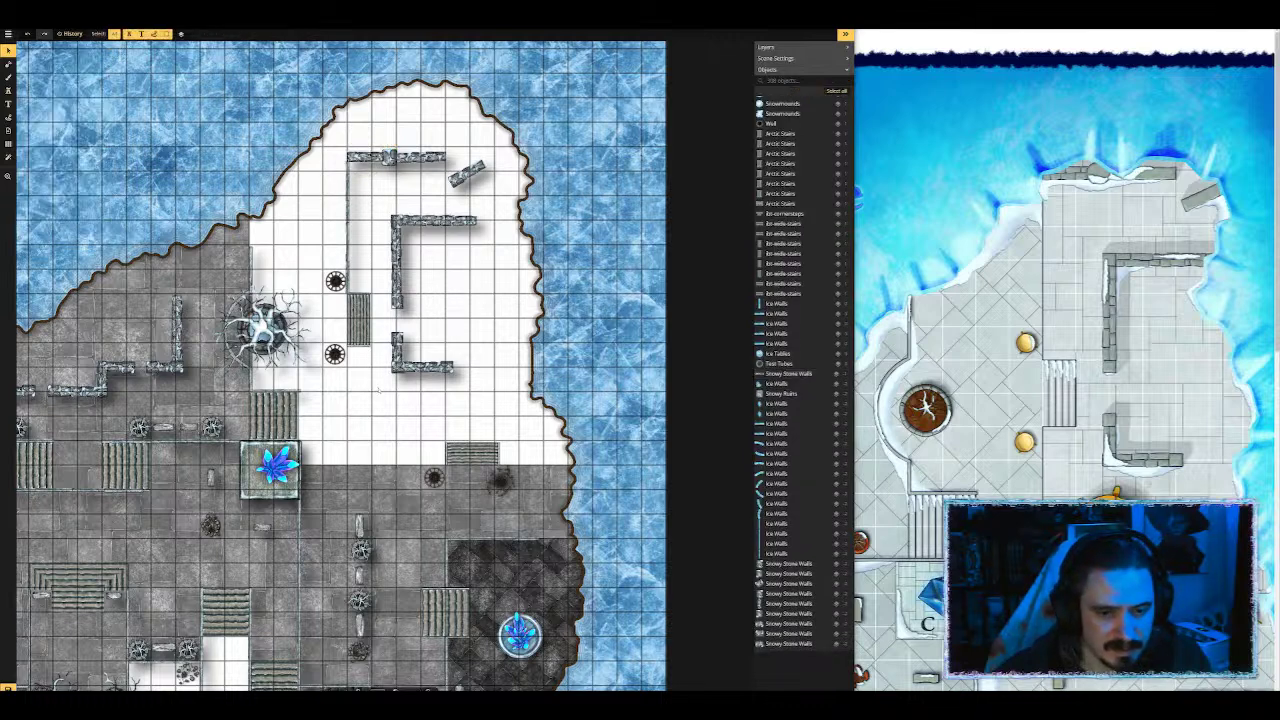
{"action": "left_click", "coordinate": [379, 390]}
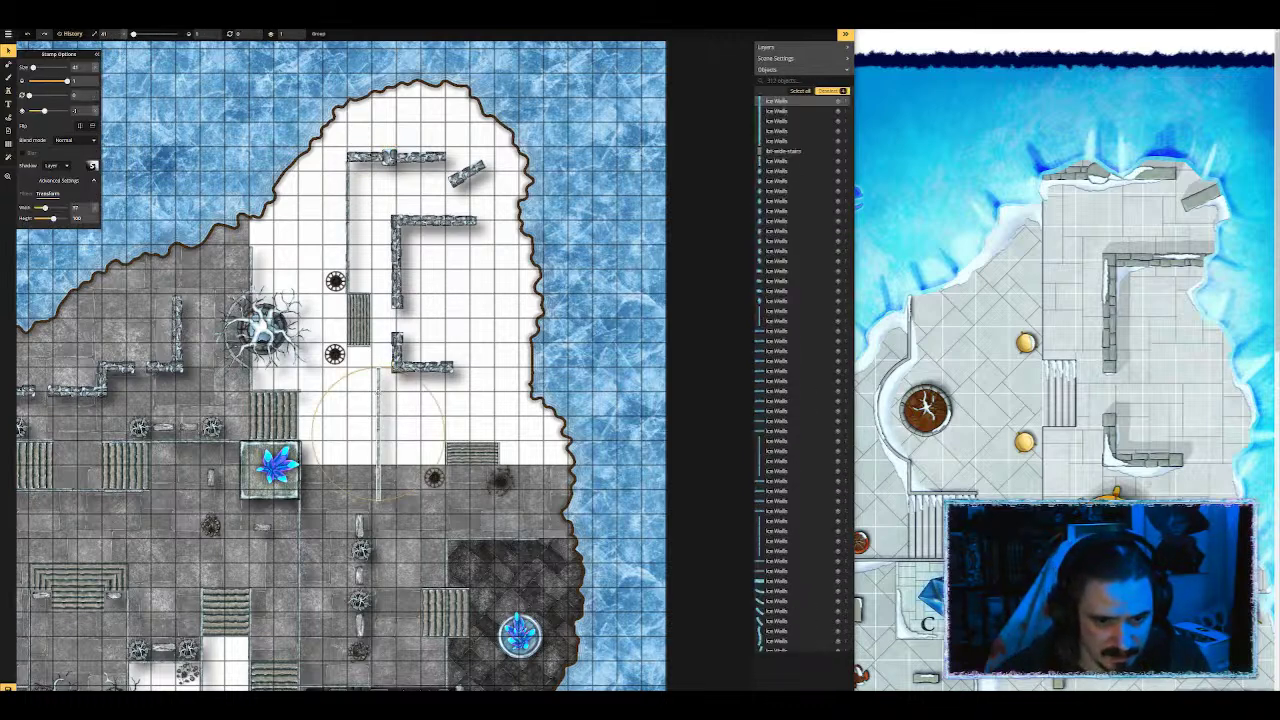
{"action": "left_click_drag", "start_coordinate": [355, 375], "coordinate": [349, 372]}
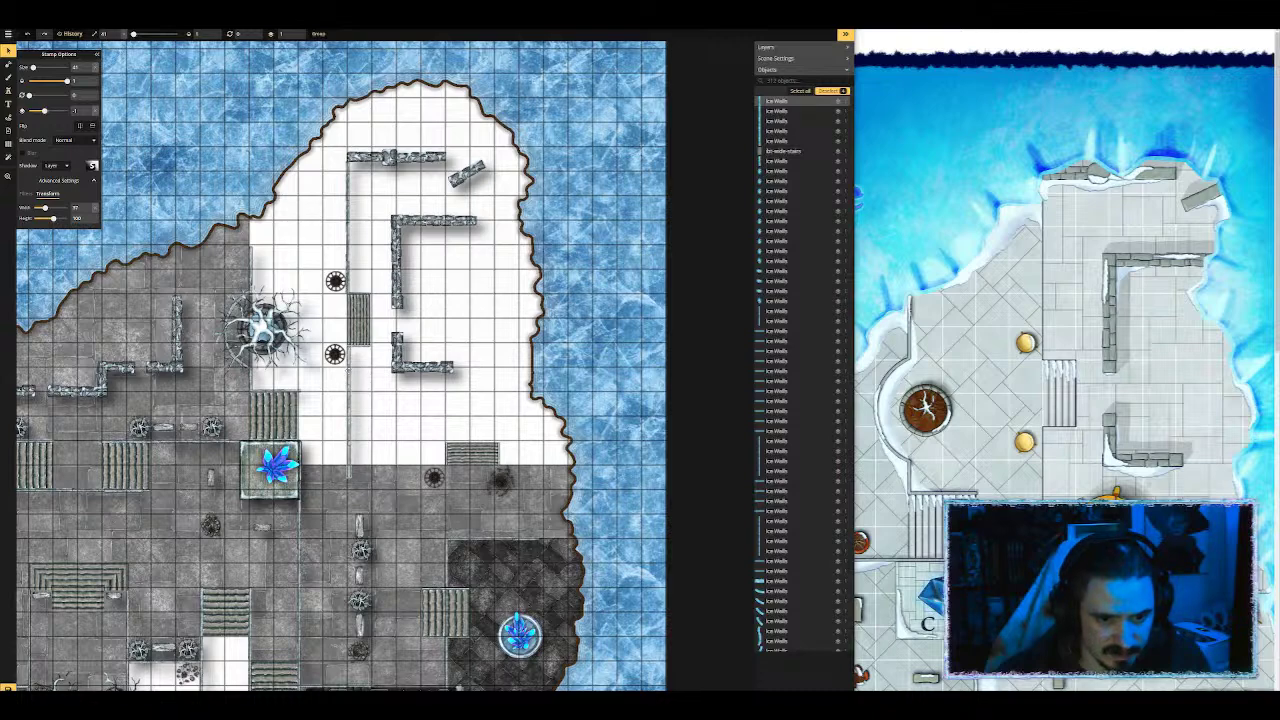
{"action": "left_click", "coordinate": [415, 500]}
{"action": "scroll", "coordinate": [420, 490], "scroll_direction": "up", "scroll_amount": 2}
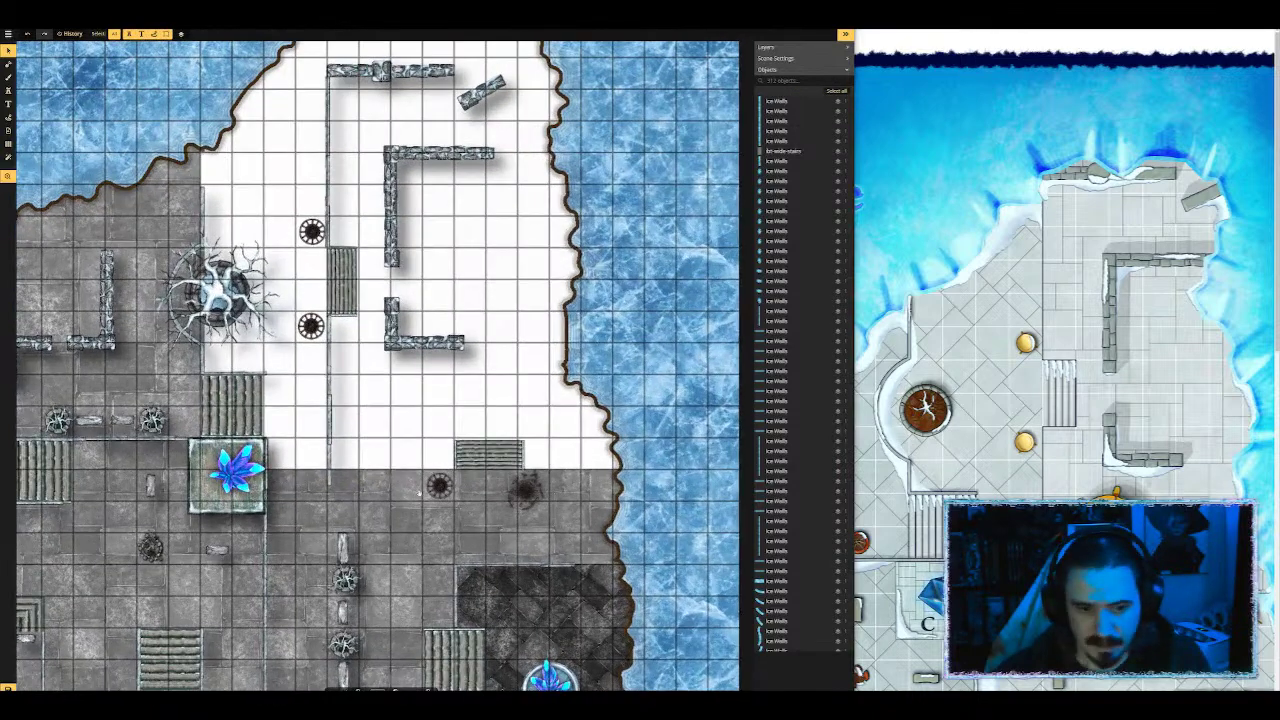
Step: Rotate a short ice wall segment to 270 degrees and lay it along the white floor's southern edge, starting at the vertical wall line
{"action": "left_click_drag", "start_coordinate": [419, 492], "coordinate": [429, 410]}
{"action": "left_click", "coordinate": [339, 385]}
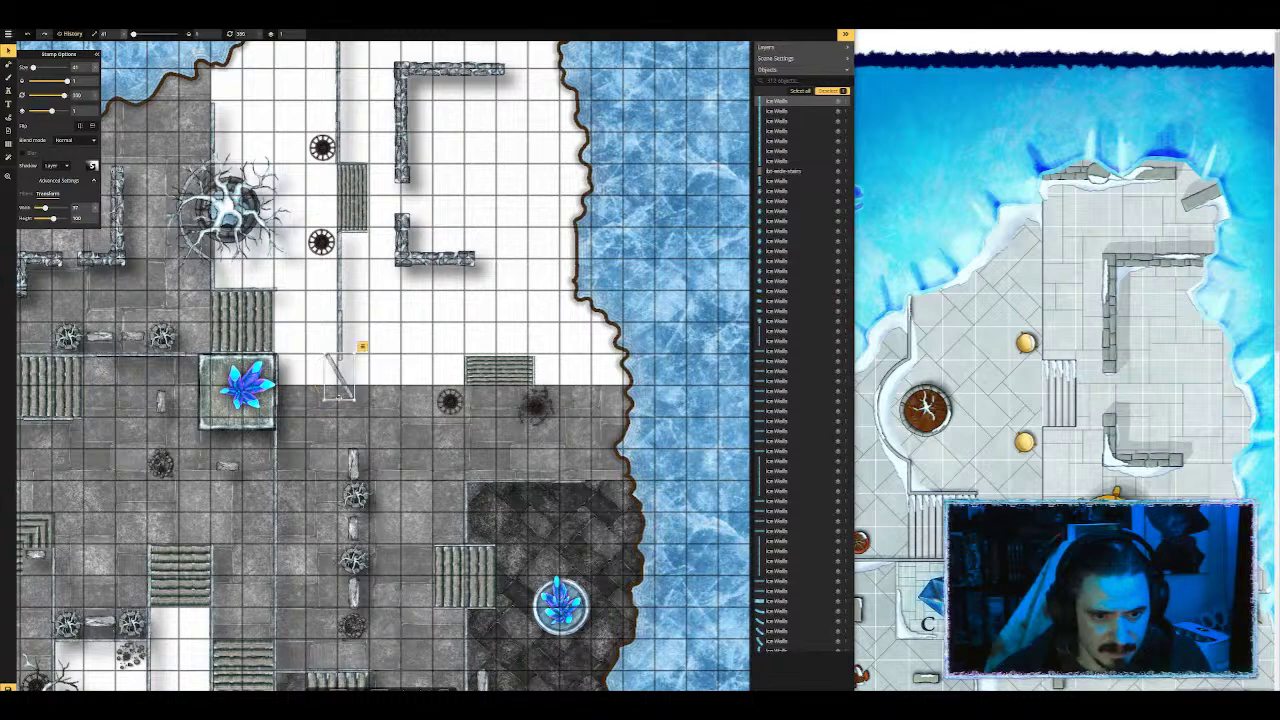
{"action": "left_click_drag", "start_coordinate": [362, 347], "coordinate": [376, 386]}
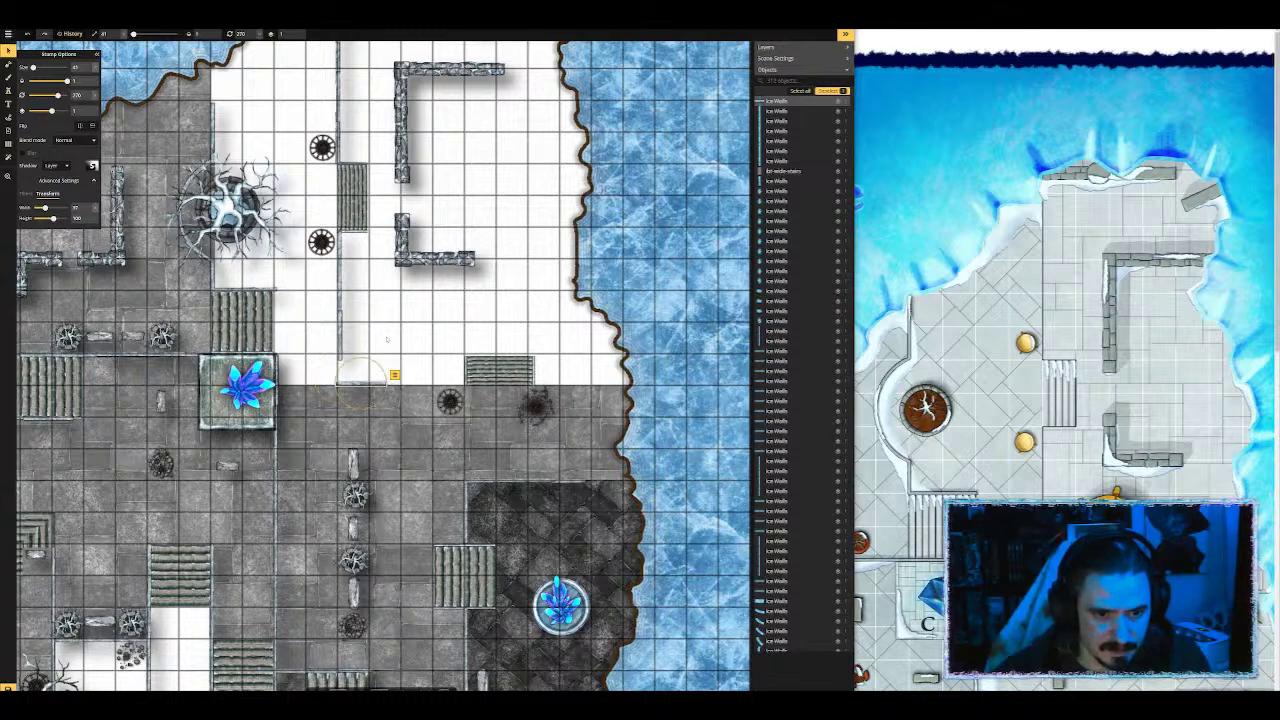
{"action": "left_click", "coordinate": [387, 340]}
Step: Duplicate the short vertical ice wall segment south of the rotated stairs to close the gap down to the white floor's southern edge
{"action": "left_click", "coordinate": [340, 330]}
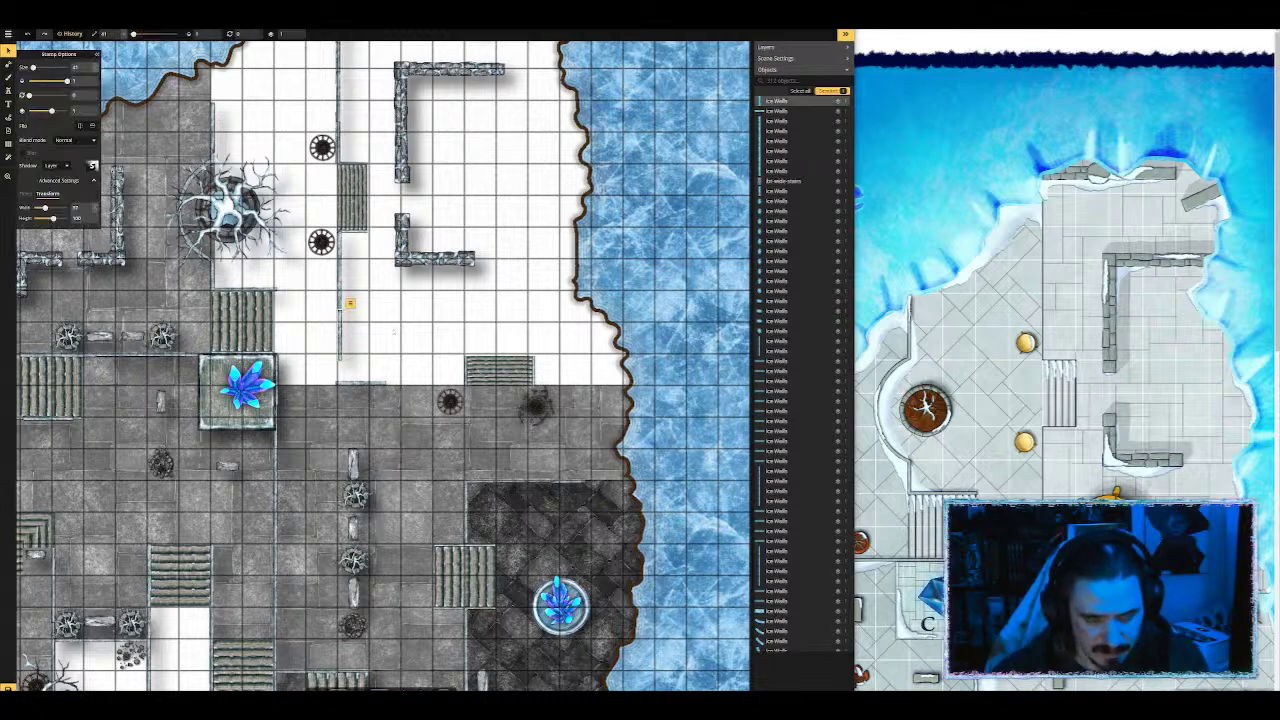
{"action": "left_click", "coordinate": [394, 331]}
{"action": "left_click", "coordinate": [448, 334]}
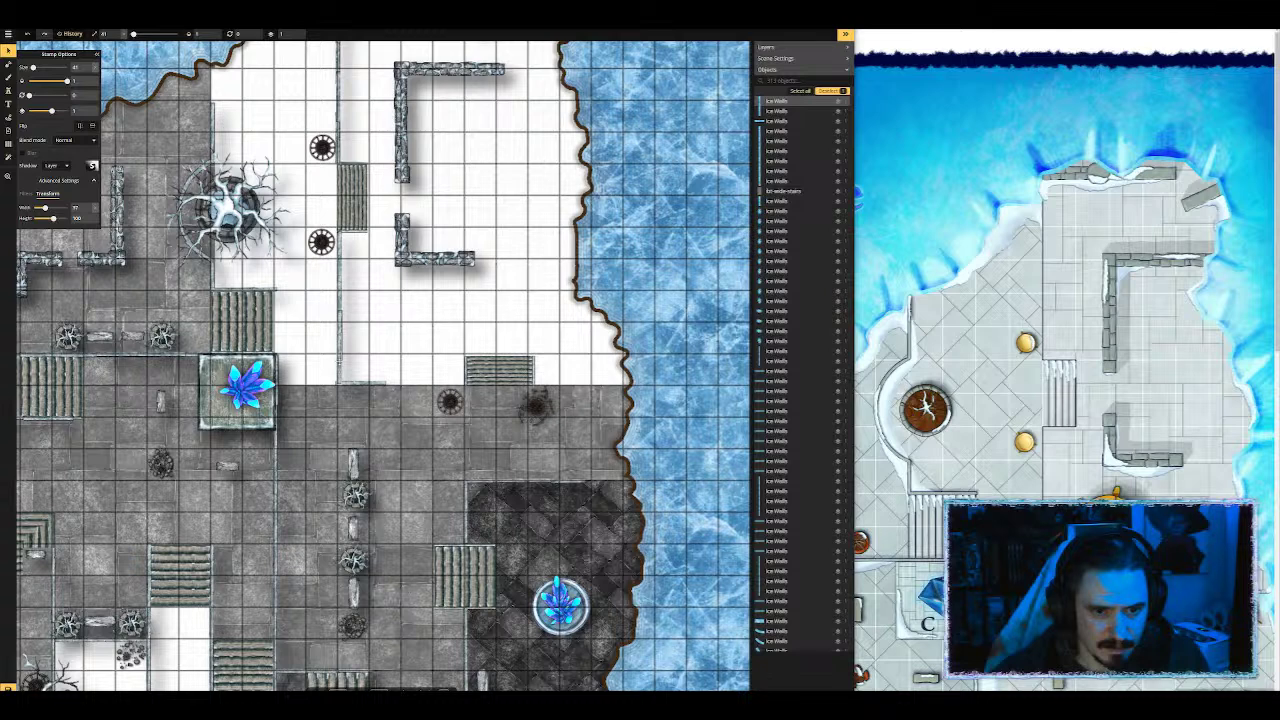
{"action": "left_click", "coordinate": [345, 325]}
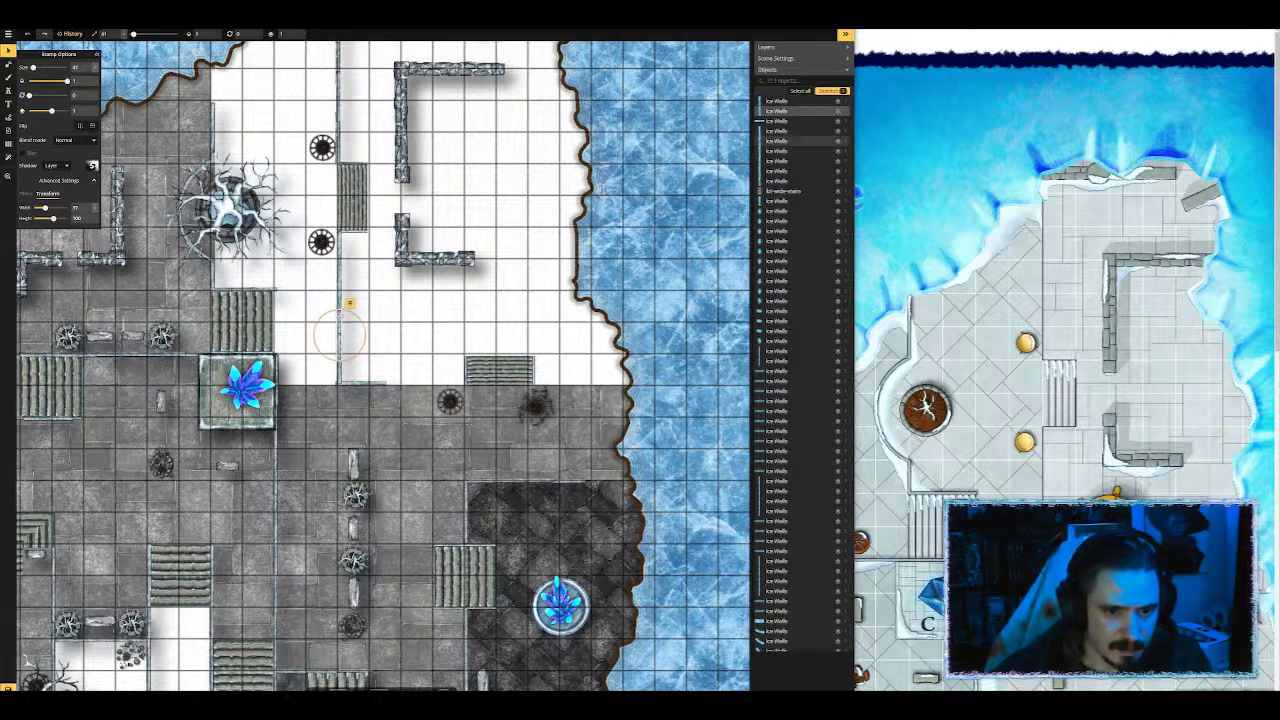
Step: Duplicate the horizontal ice wall segment along the white floor's southern edge, up to the stairs and onward to the eastern shore
{"action": "left_click_drag", "start_coordinate": [349, 303], "coordinate": [395, 375]}
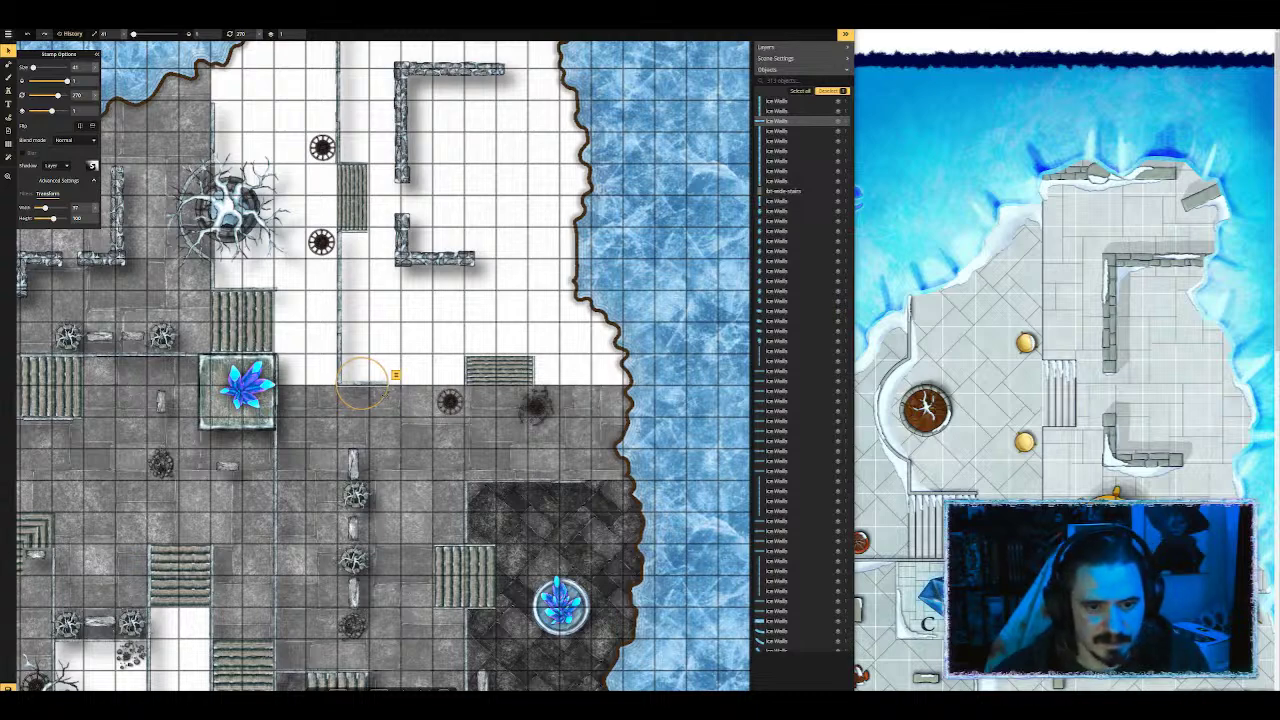
{"action": "left_click", "coordinate": [395, 375]}
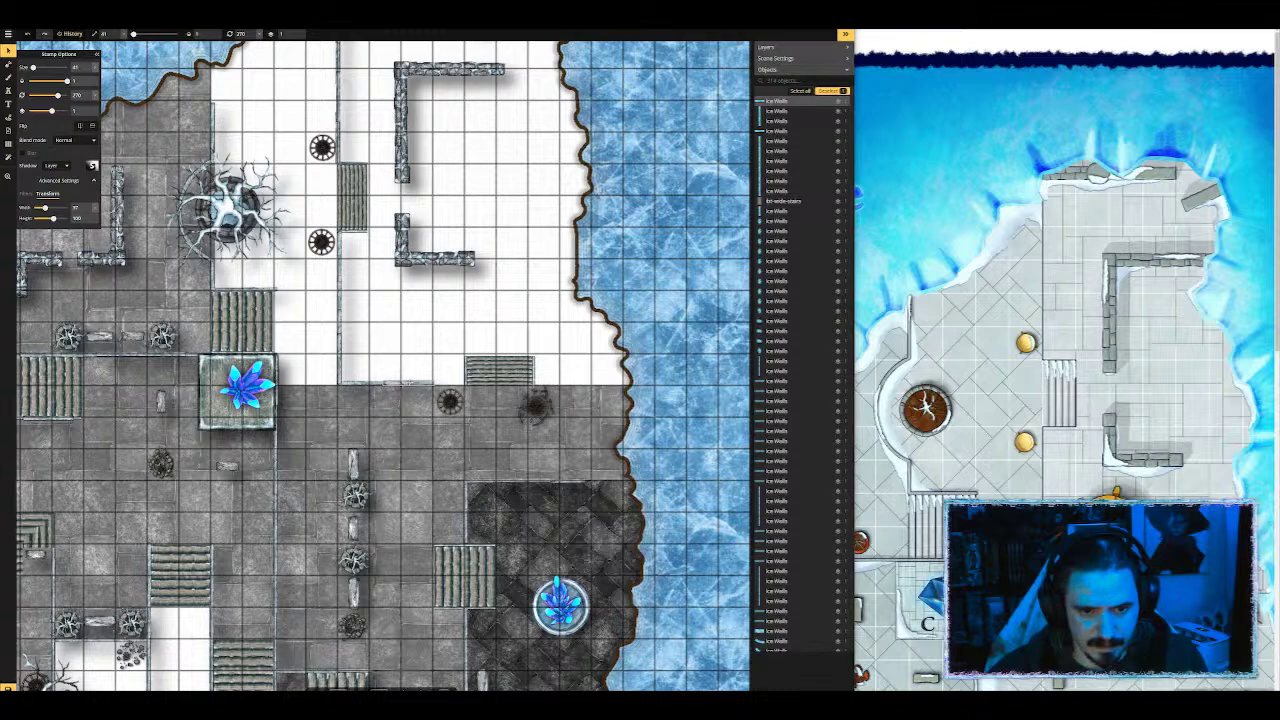
{"action": "left_click", "coordinate": [410, 376]}
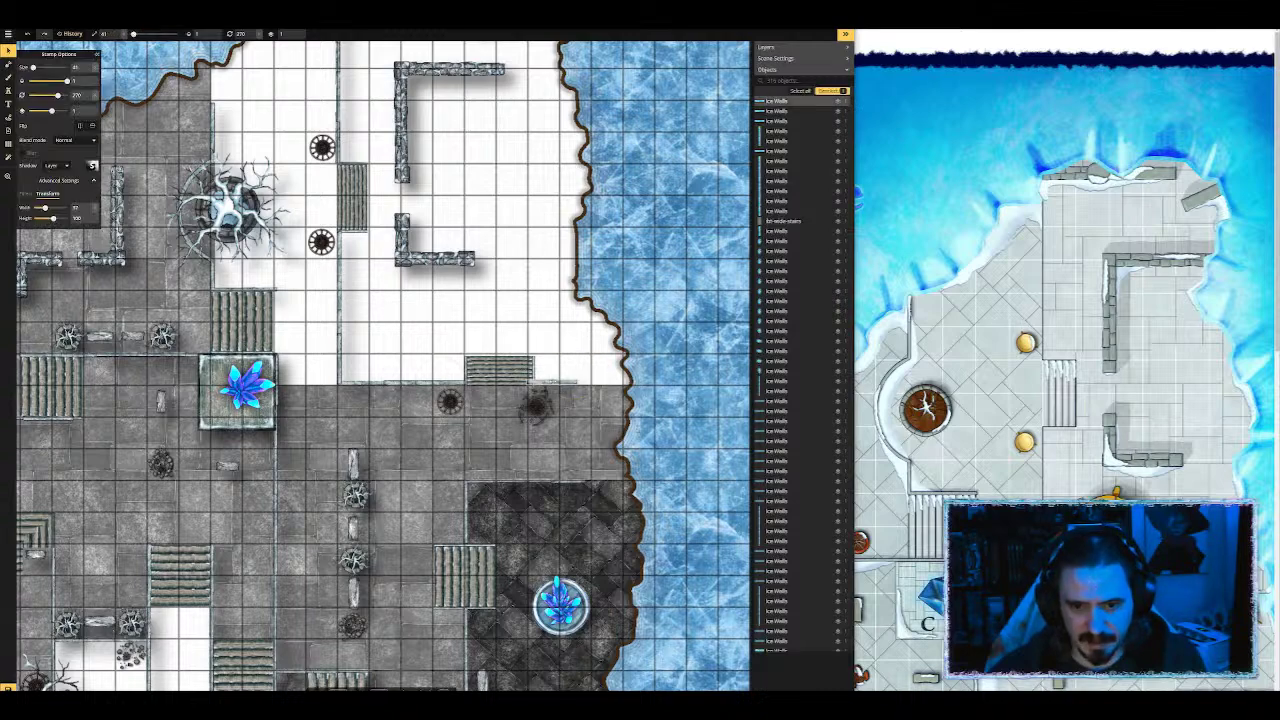
{"action": "left_click", "coordinate": [557, 385]}
{"action": "left_click", "coordinate": [581, 362]}
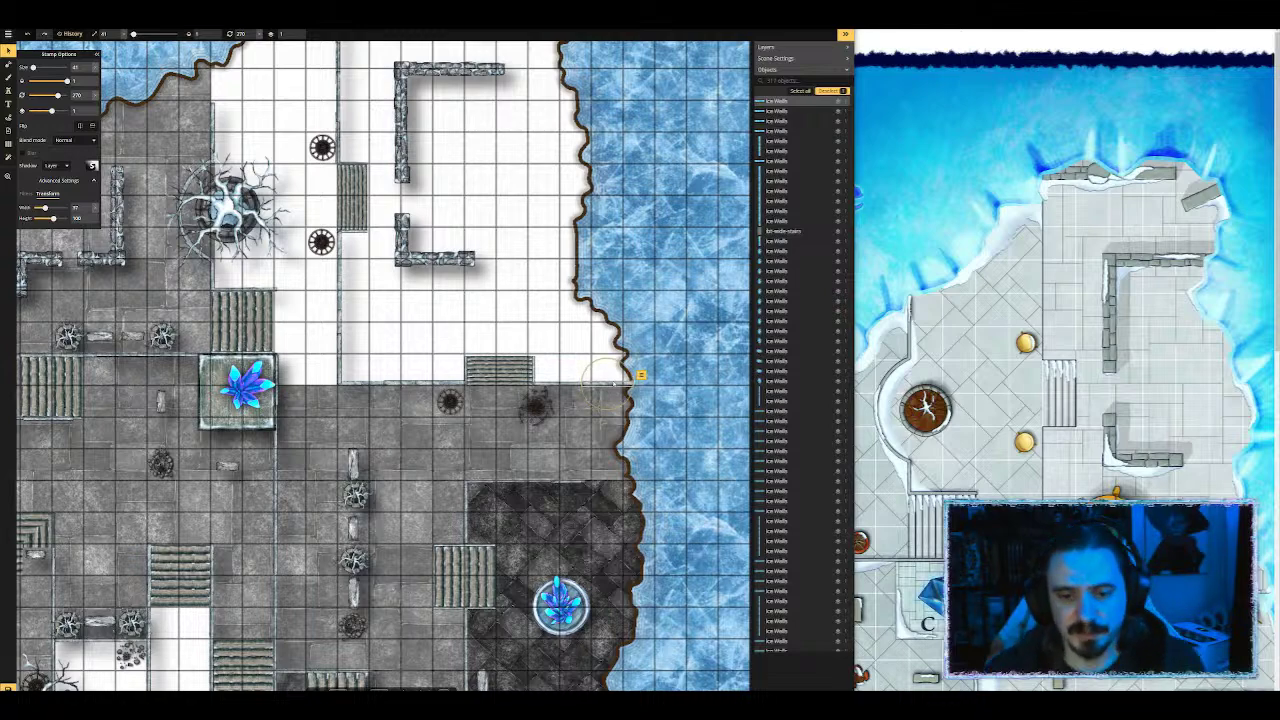
{"action": "key", "text": "Escape"}
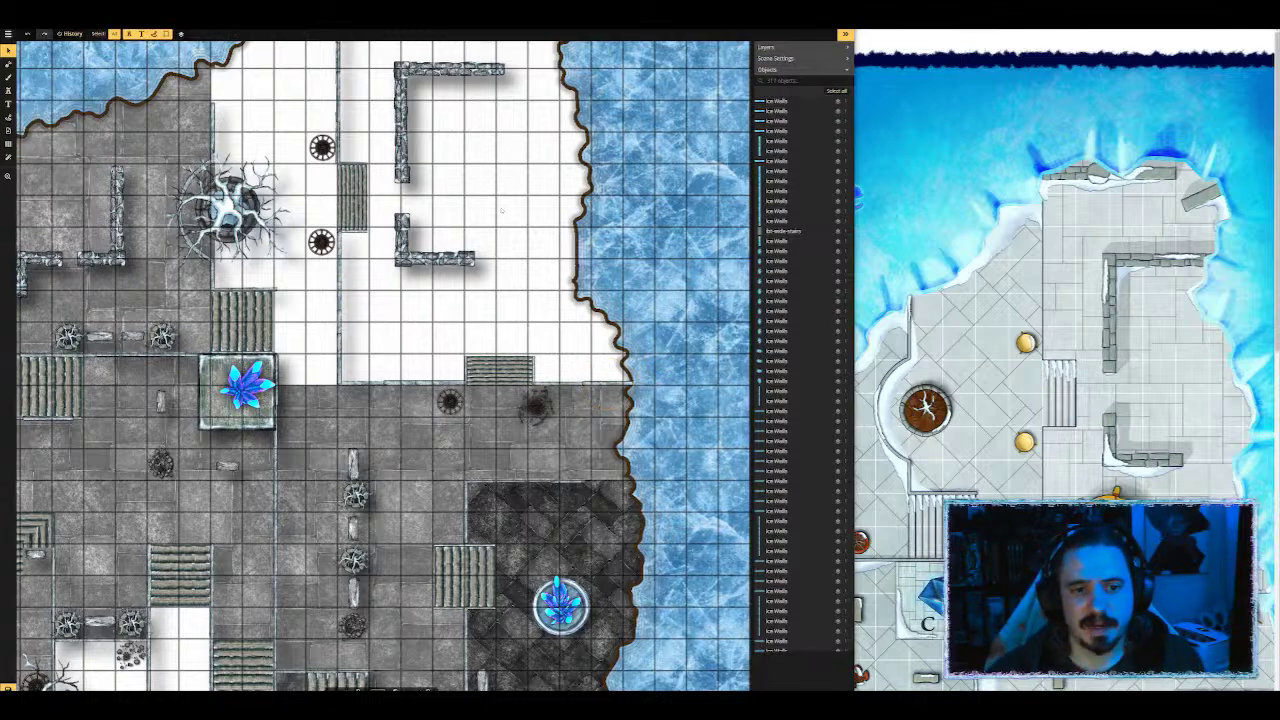
{"action": "scroll", "coordinate": [514, 204], "scroll_direction": "down", "scroll_amount": 3}
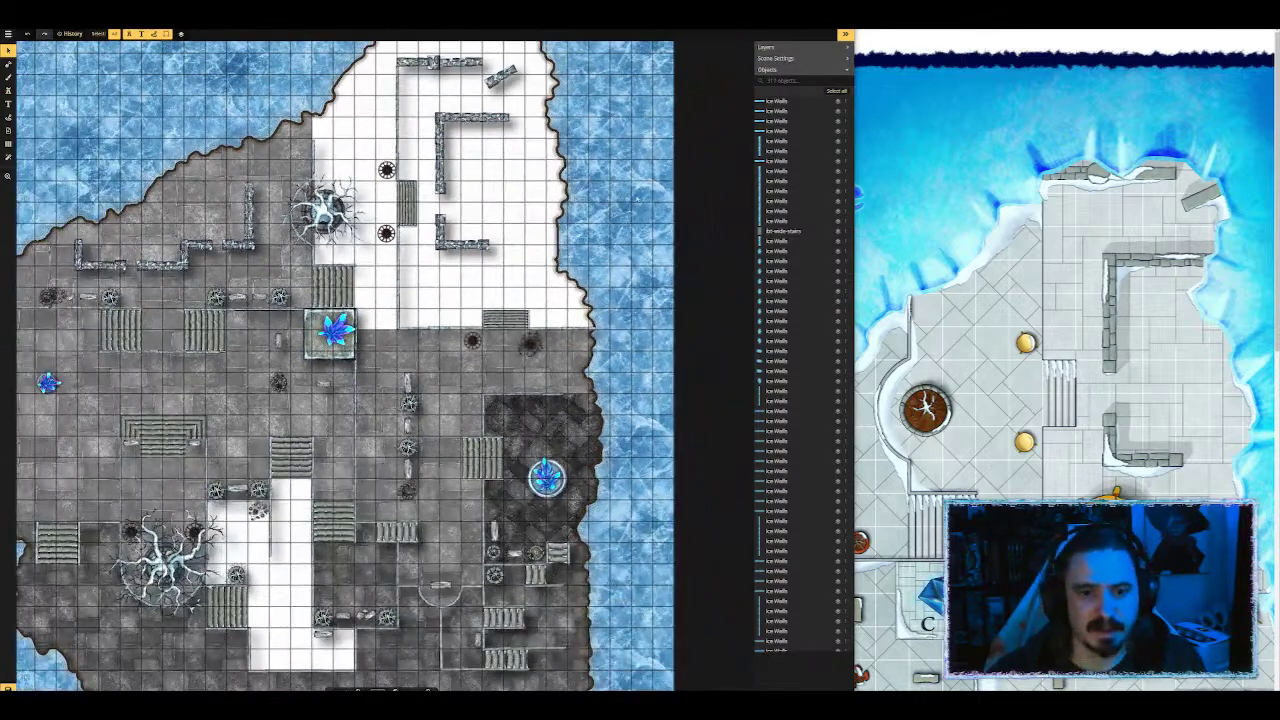
{"action": "mouse_move", "coordinate": [563, 178]}
{"action": "left_mouse_down"}
{"action": "mouse_move", "coordinate": [561, 202]}
{"action": "mouse_move", "coordinate": [555, 188]}
{"action": "left_mouse_up"}
{"action": "scroll", "coordinate": [347, 216], "scroll_direction": "up", "scroll_amount": 2}
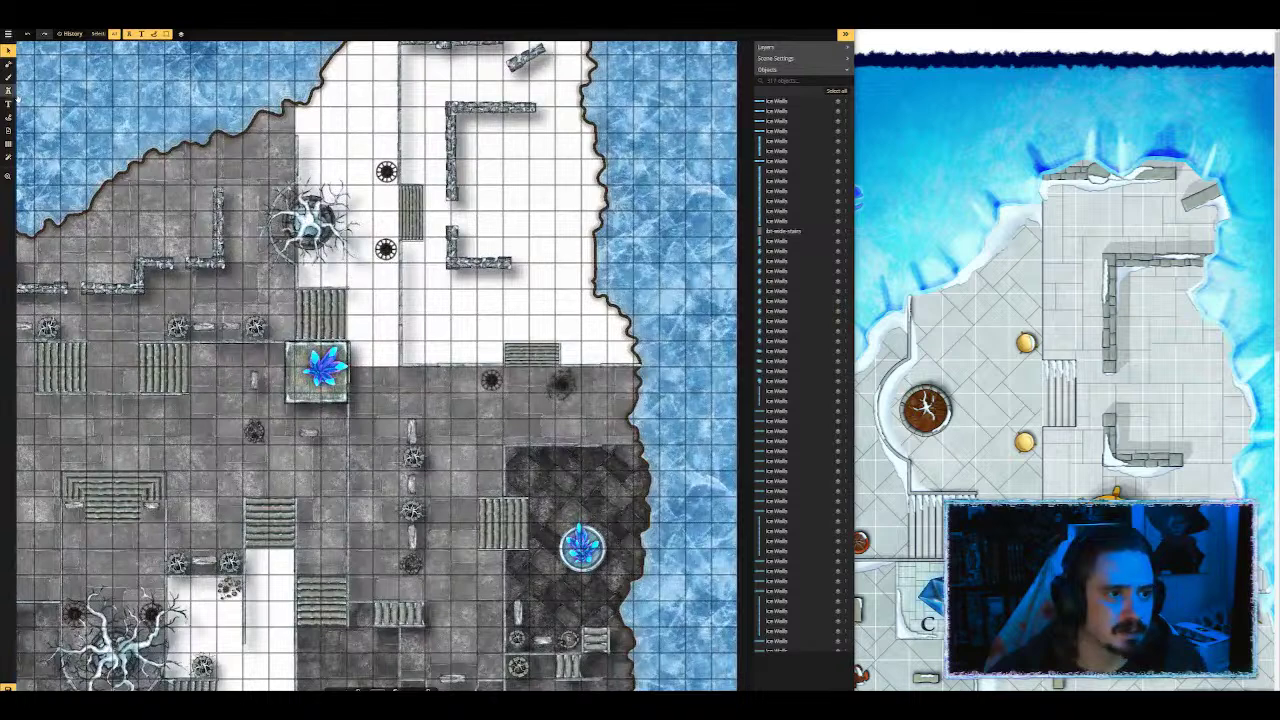
{"action": "left_click", "coordinate": [9, 90]}
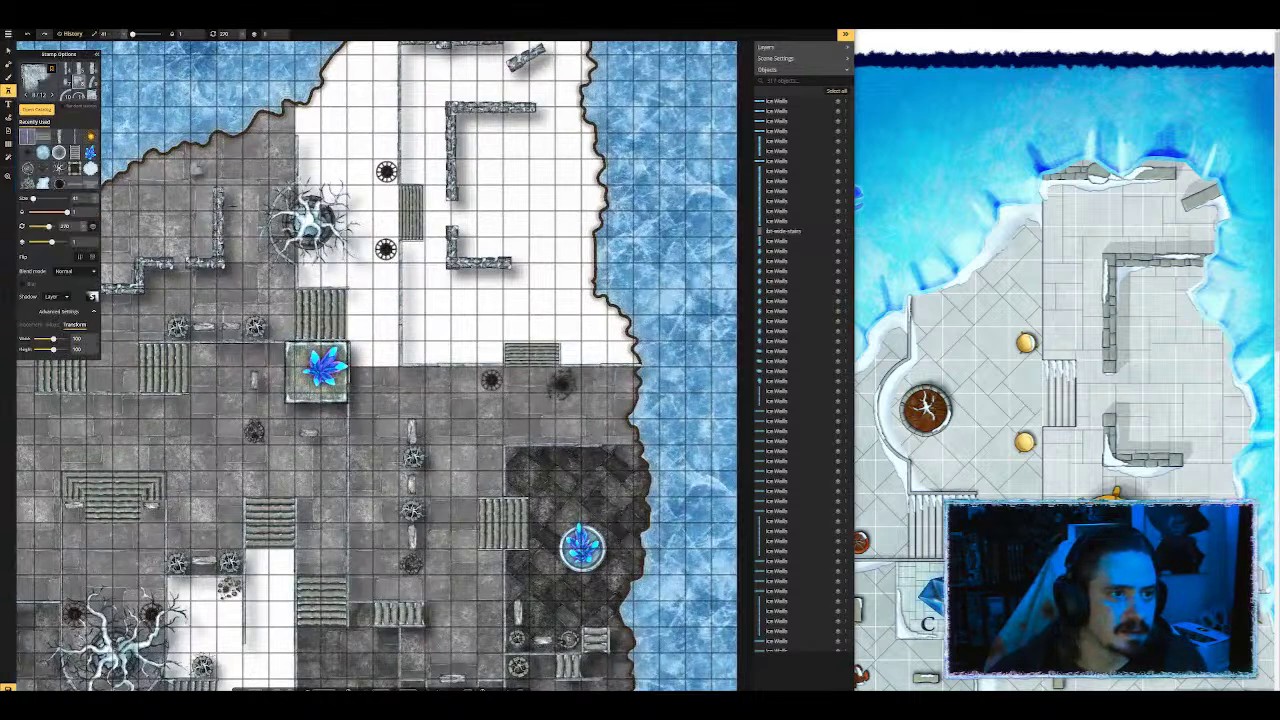
{"action": "left_click", "coordinate": [9, 52]}
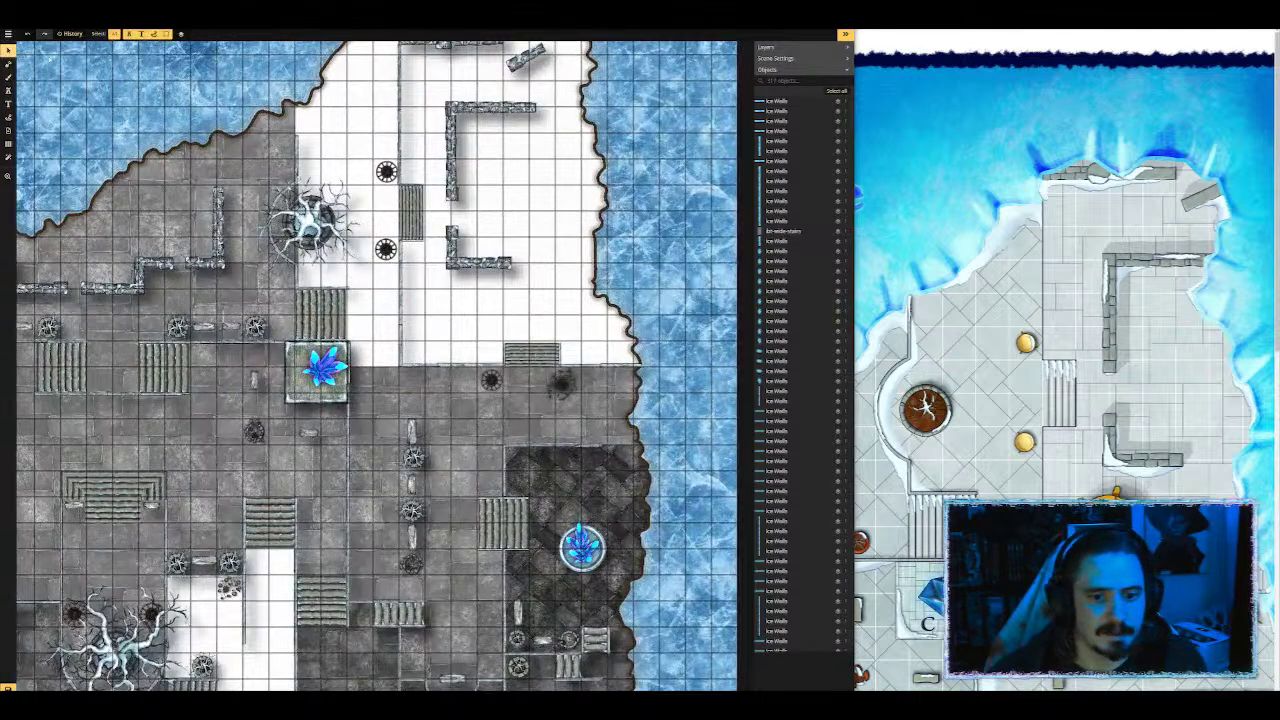
{"action": "left_click", "coordinate": [450, 367]}
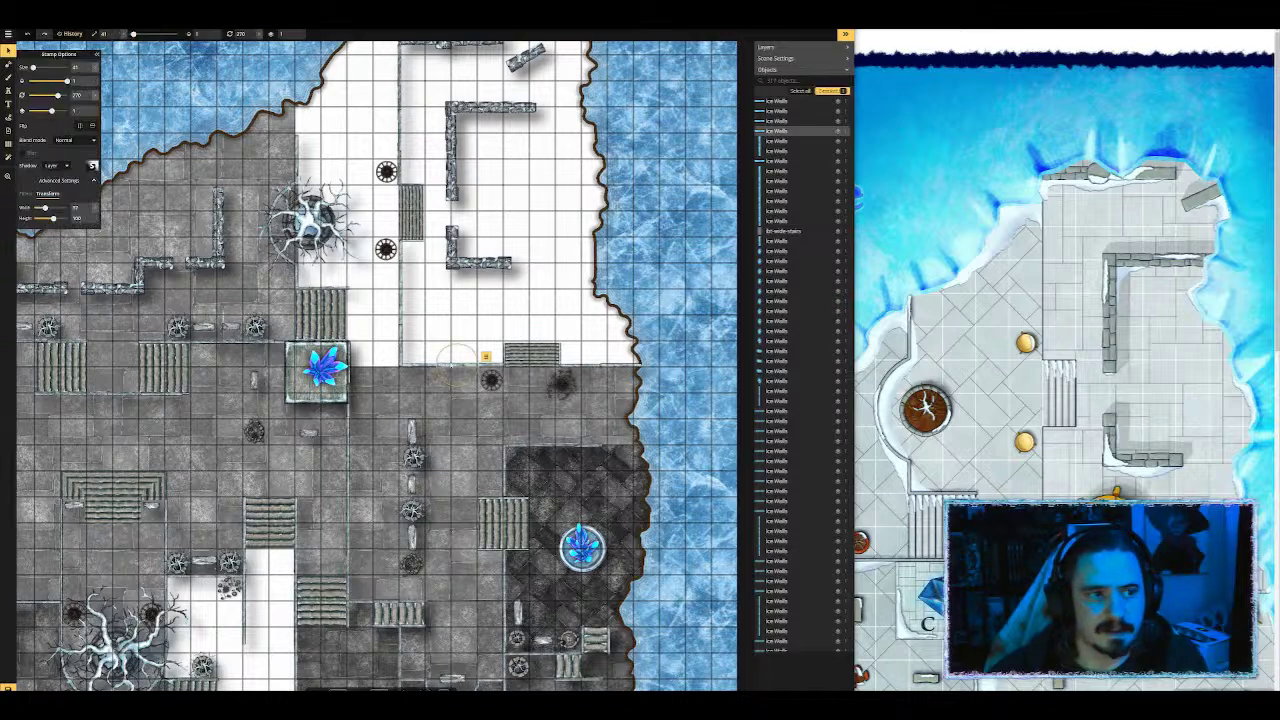
{"action": "left_click", "coordinate": [551, 191]}
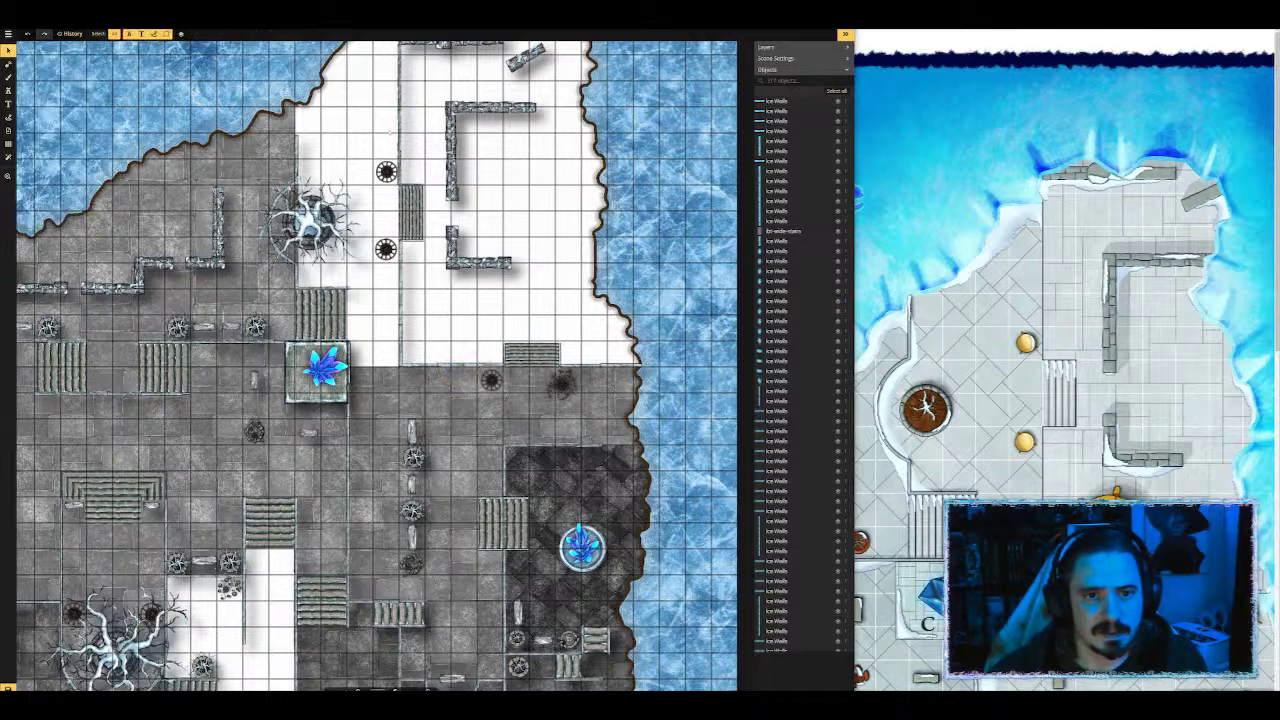
{"action": "scroll", "coordinate": [378, 366], "scroll_direction": "down", "scroll_amount": 3}
{"action": "scroll", "coordinate": [633, 355], "scroll_direction": "up", "scroll_amount": 2}
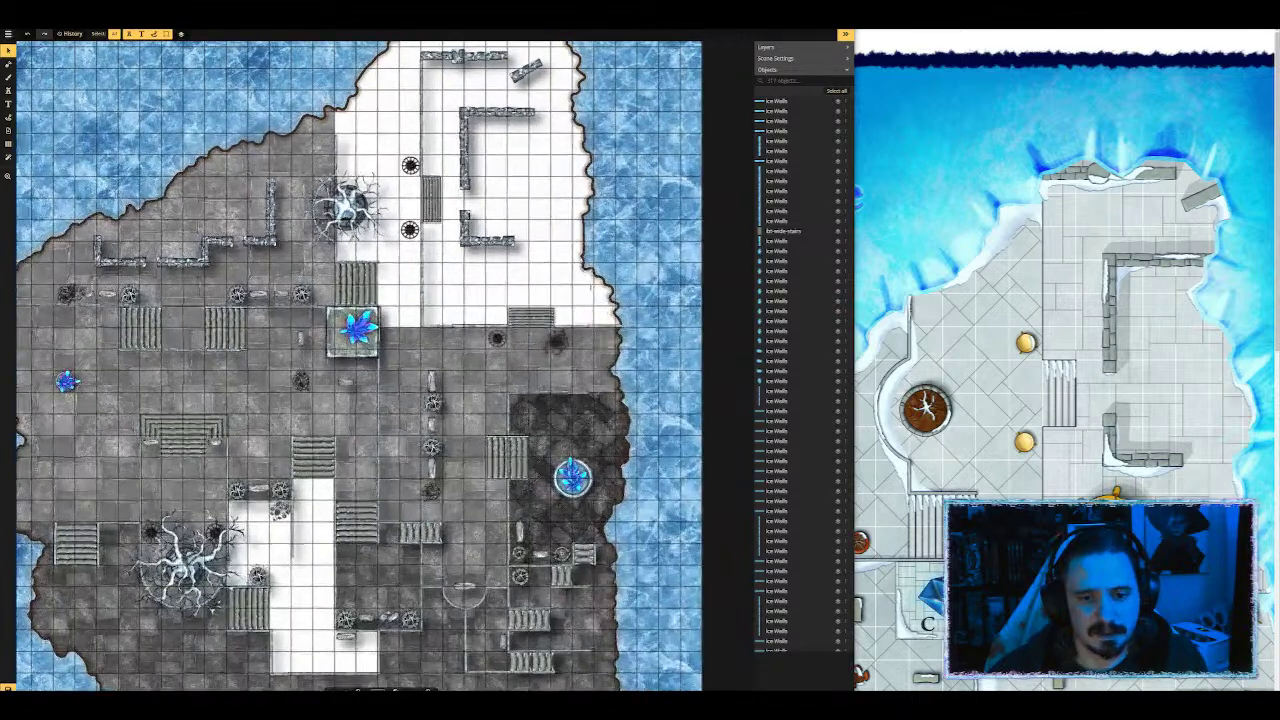
{"action": "left_click_drag", "start_coordinate": [461, 371], "coordinate": [563, 413]}
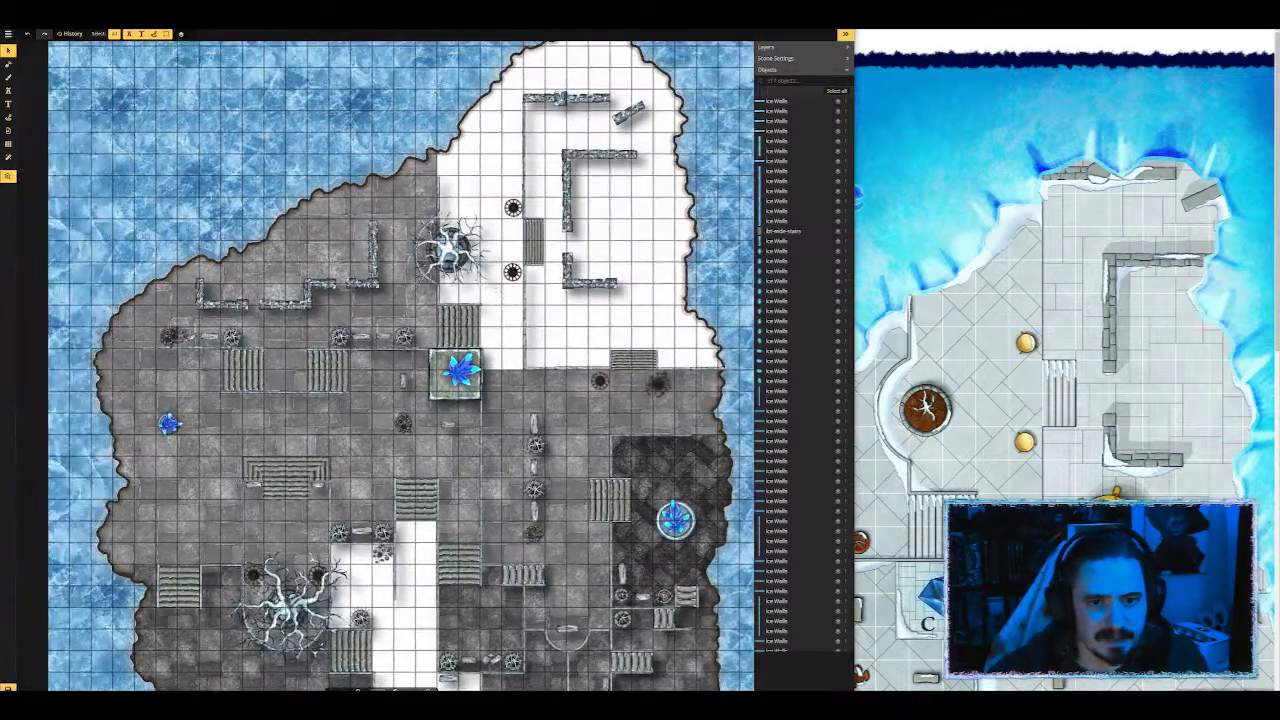
{"action": "left_click", "coordinate": [448, 250]}
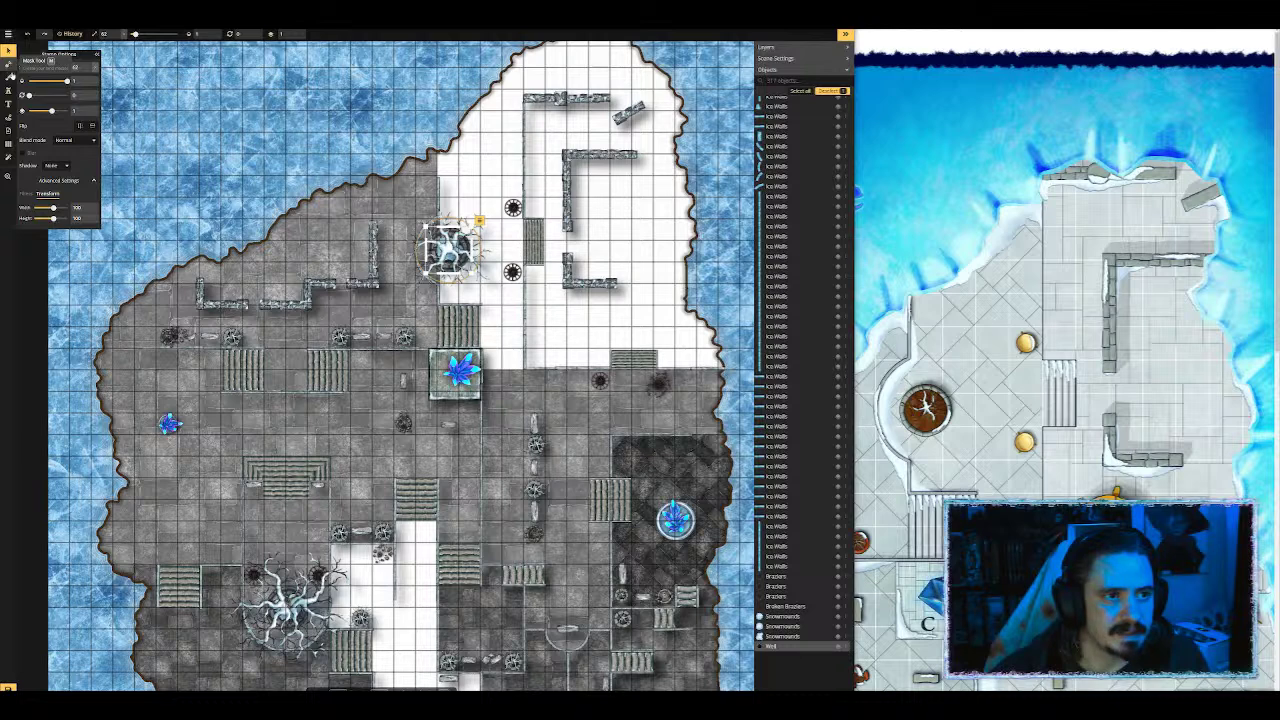
Step: Fill a grid-snapped rectangle around the frozen tree and two round braziers, west of the vertical ice wall, with grey stone texture at about half opacity
{"action": "left_click", "coordinate": [12, 78]}
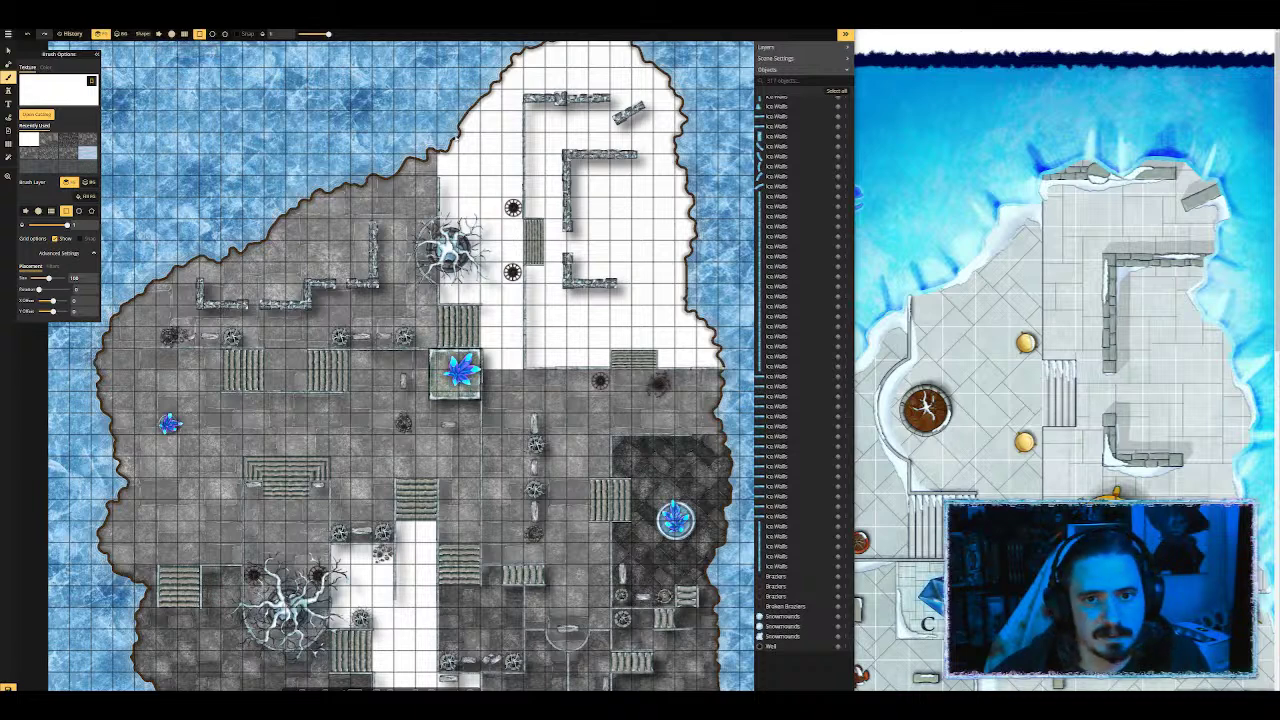
{"action": "mouse_move", "coordinate": [528, 304]}
{"action": "left_mouse_down"}
{"action": "mouse_move", "coordinate": [492, 282]}
{"action": "mouse_move", "coordinate": [432, 172]}
{"action": "mouse_move", "coordinate": [440, 37]}
{"action": "left_mouse_up"}
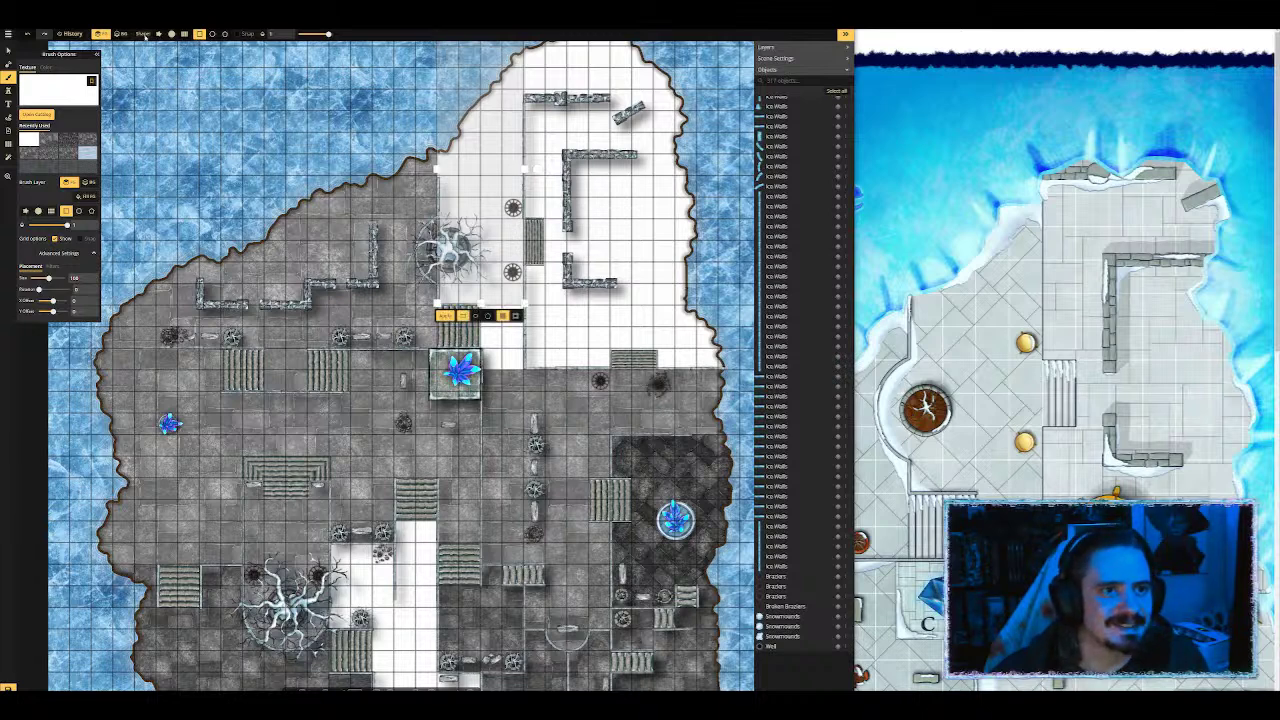
{"action": "left_click", "coordinate": [242, 35]}
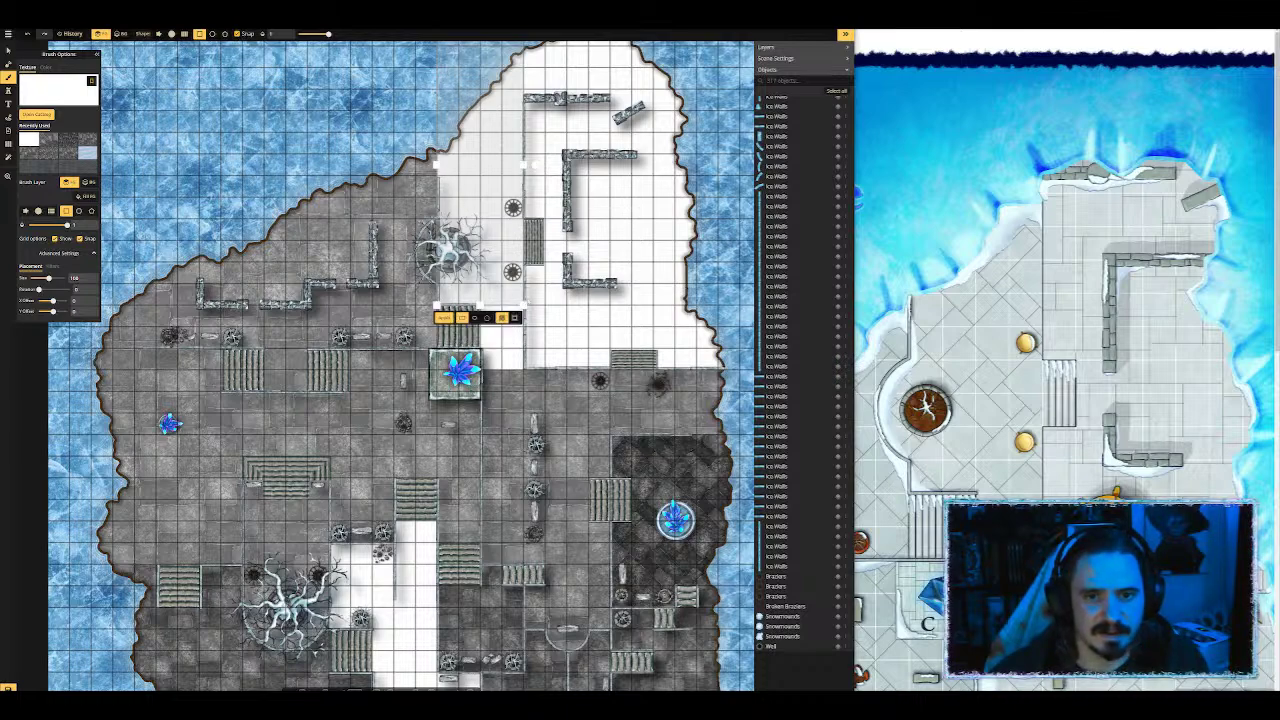
{"action": "scroll", "coordinate": [516, 155], "scroll_direction": "down", "scroll_amount": 2}
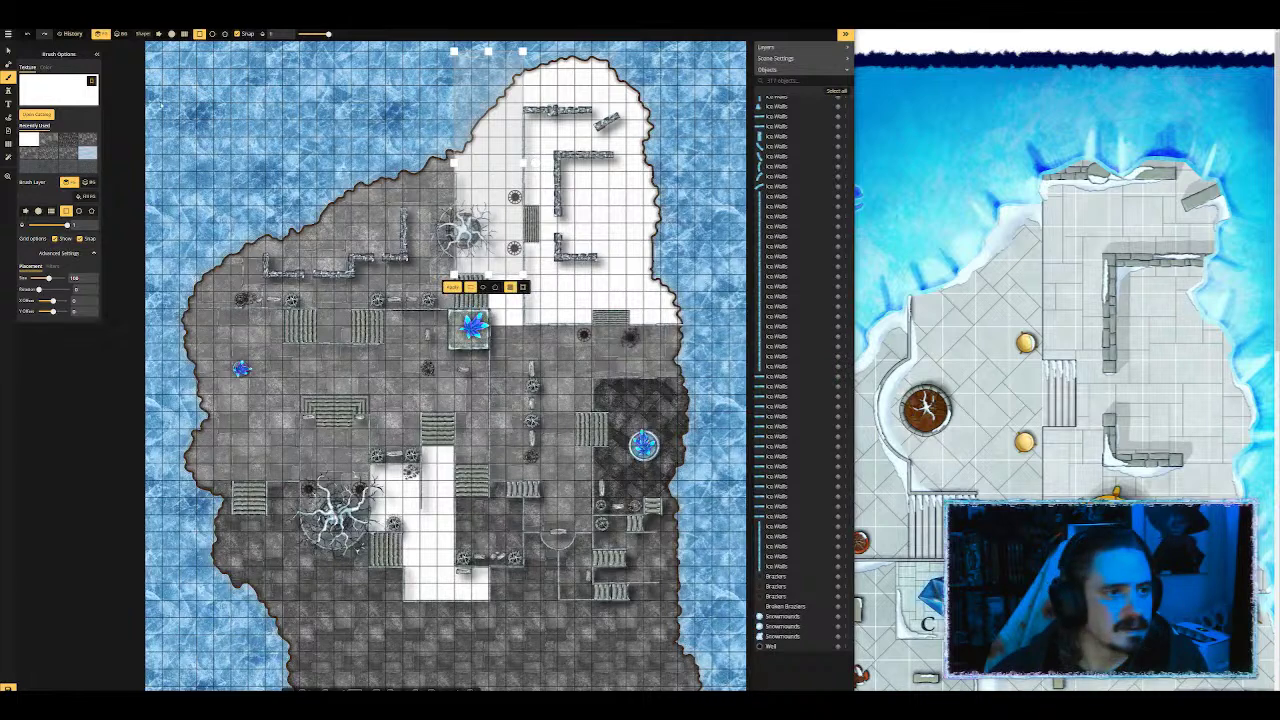
{"action": "left_click", "coordinate": [50, 142]}
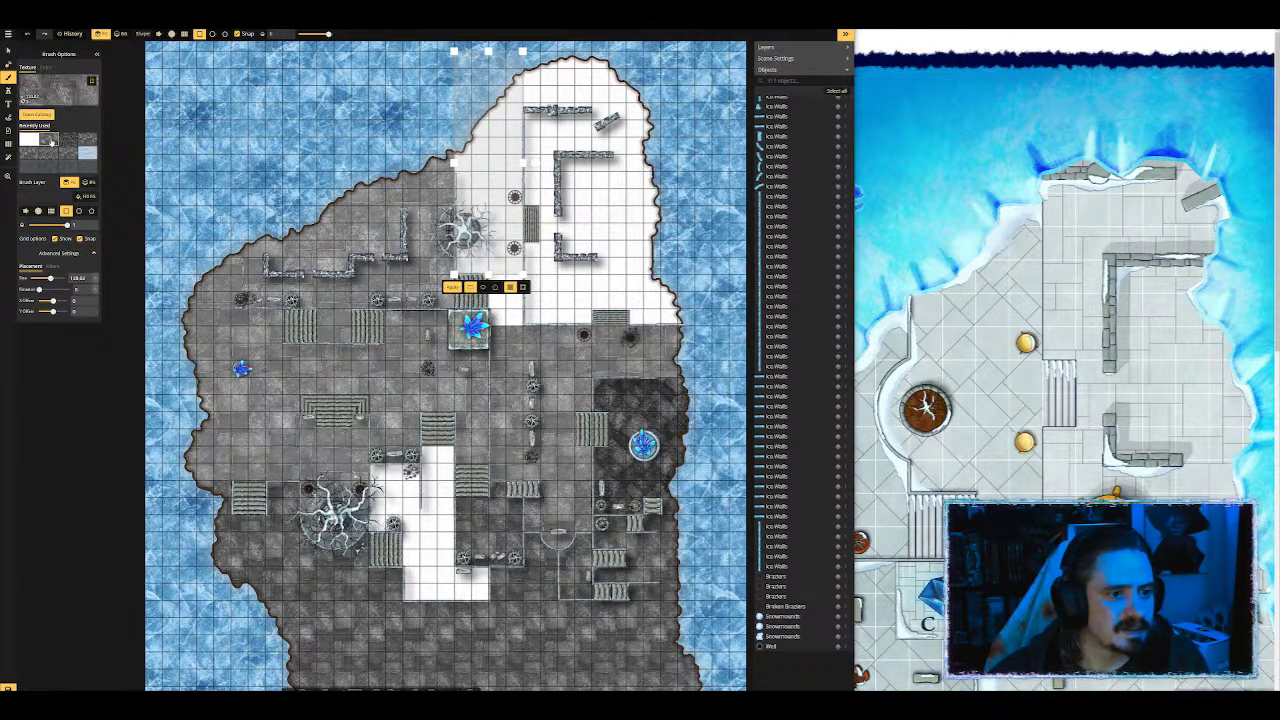
{"action": "left_click_drag", "start_coordinate": [322, 39], "coordinate": [313, 35]}
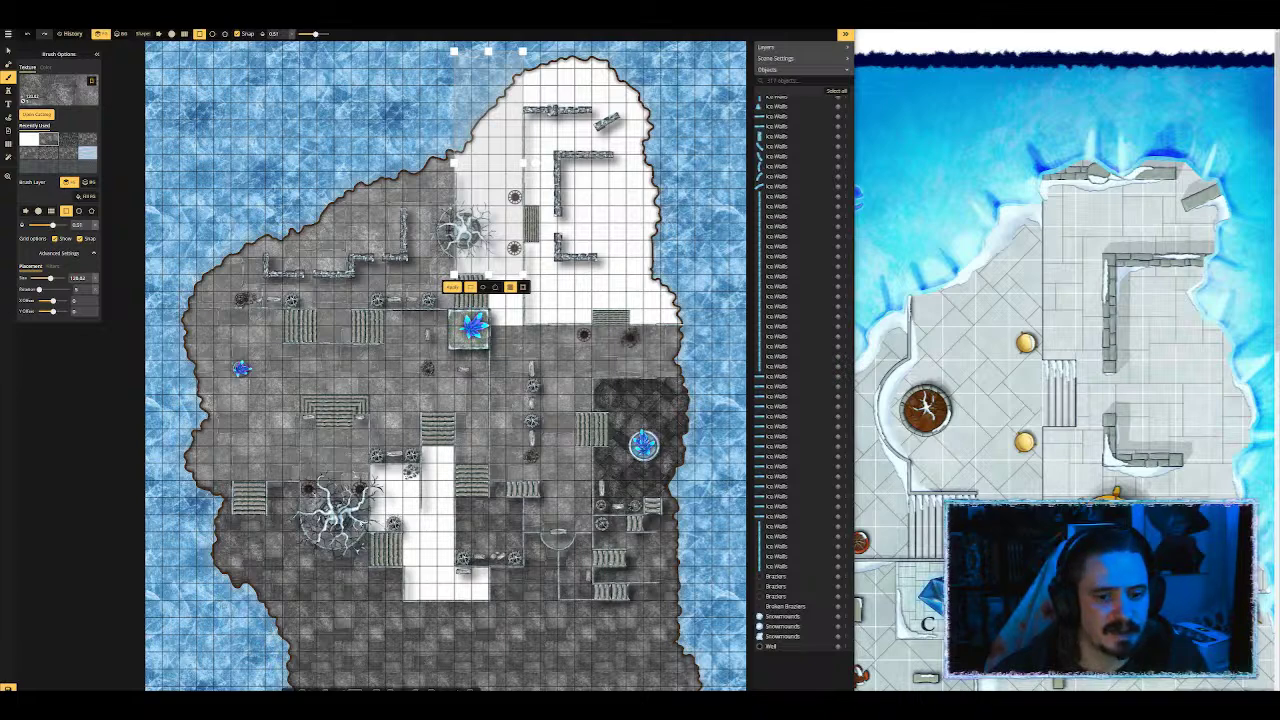
{"action": "left_click", "coordinate": [452, 289]}
{"action": "left_click", "coordinate": [452, 289]}
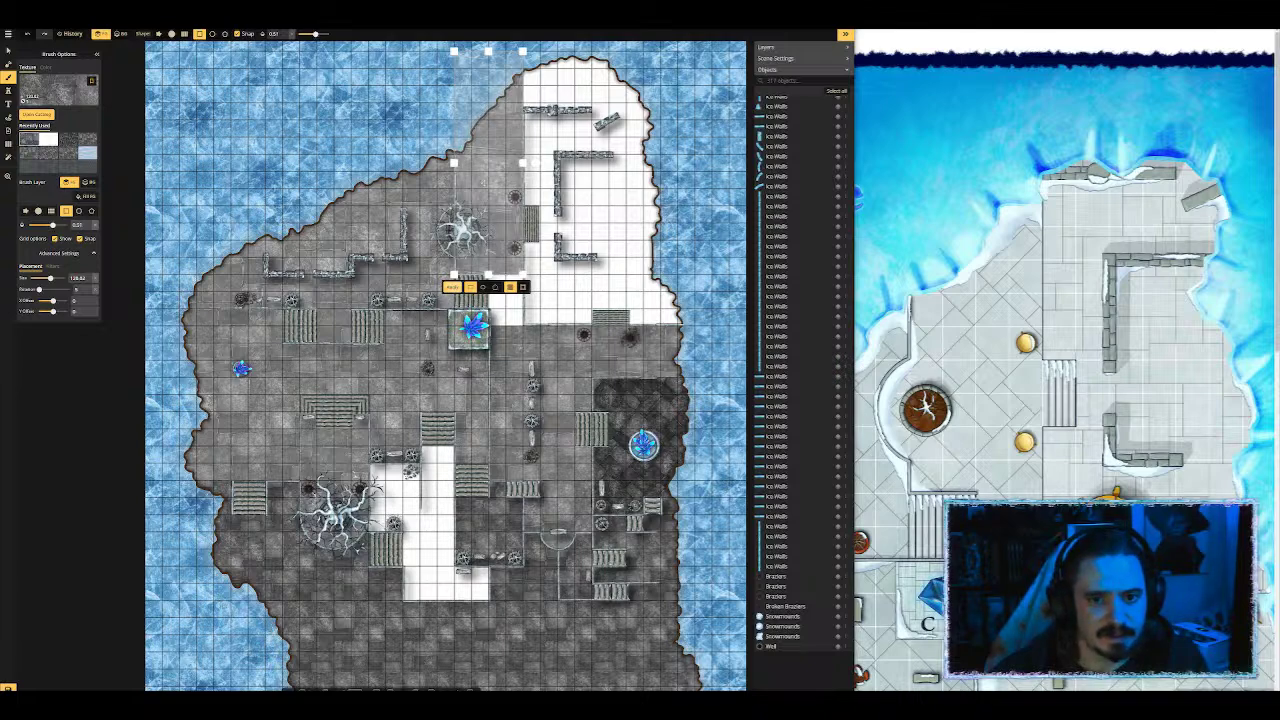
Step: Fill the remaining white patch between the crystal platform's stairs and the vertical ice wall with the same grey stone texture
{"action": "scroll", "coordinate": [492, 217], "scroll_direction": "up", "scroll_amount": 2}
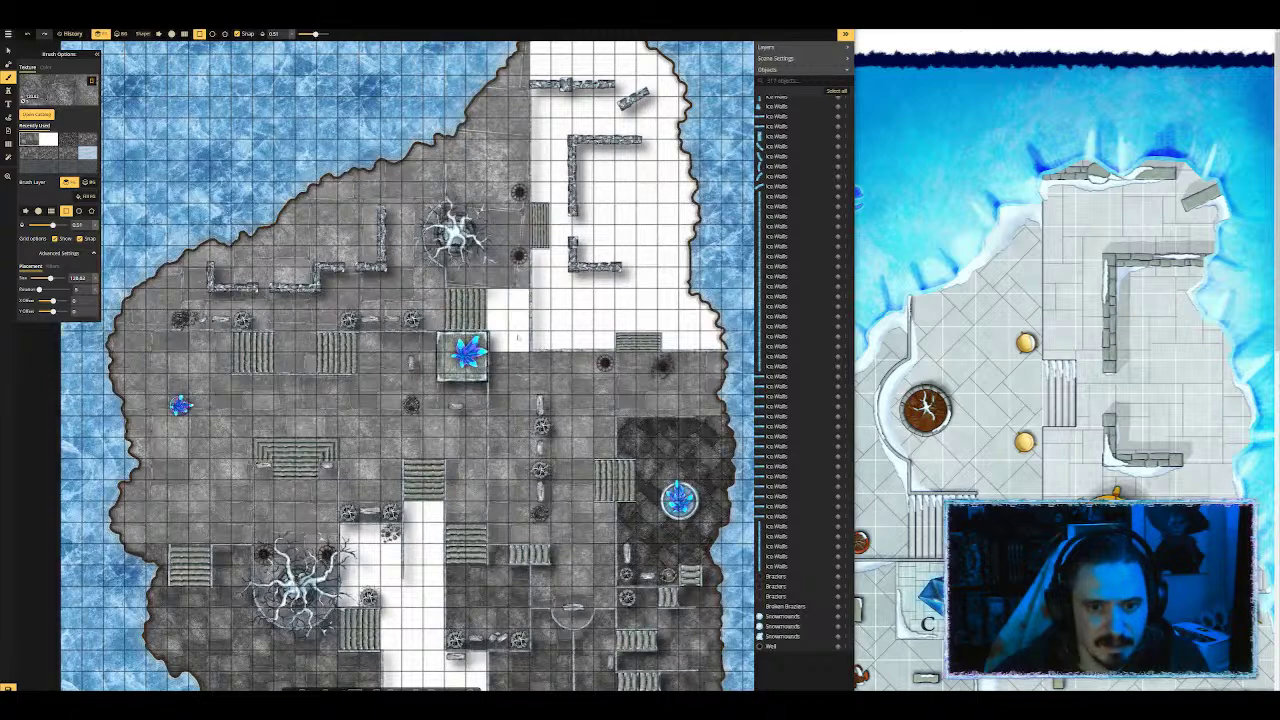
{"action": "scroll", "coordinate": [497, 300], "scroll_direction": "up", "scroll_amount": 1}
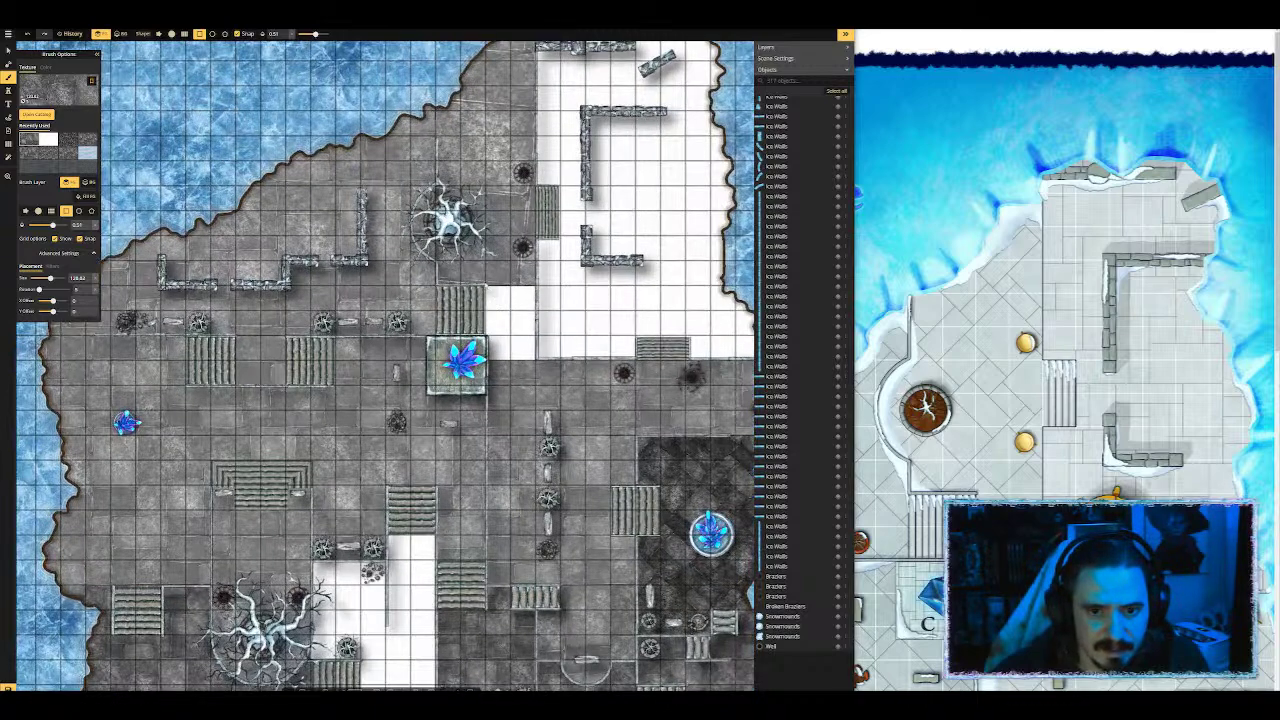
{"action": "left_click_drag", "start_coordinate": [484, 286], "coordinate": [537, 358]}
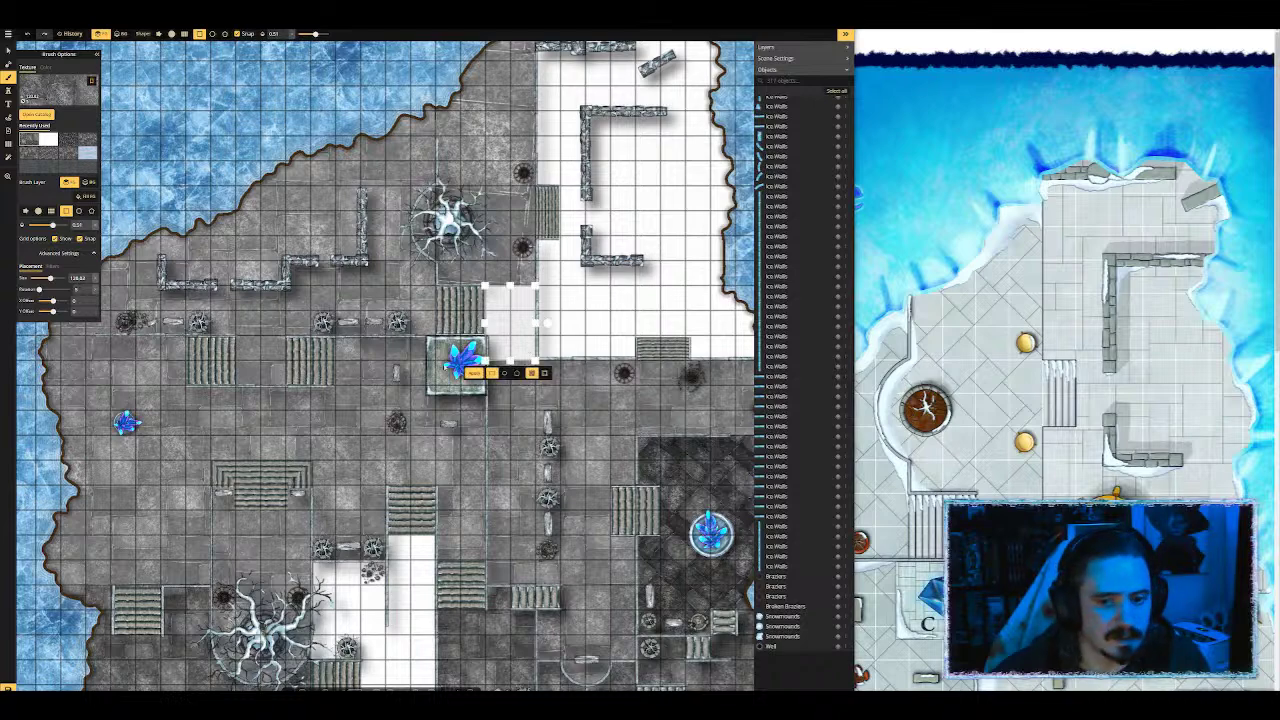
{"action": "left_click", "coordinate": [474, 373]}
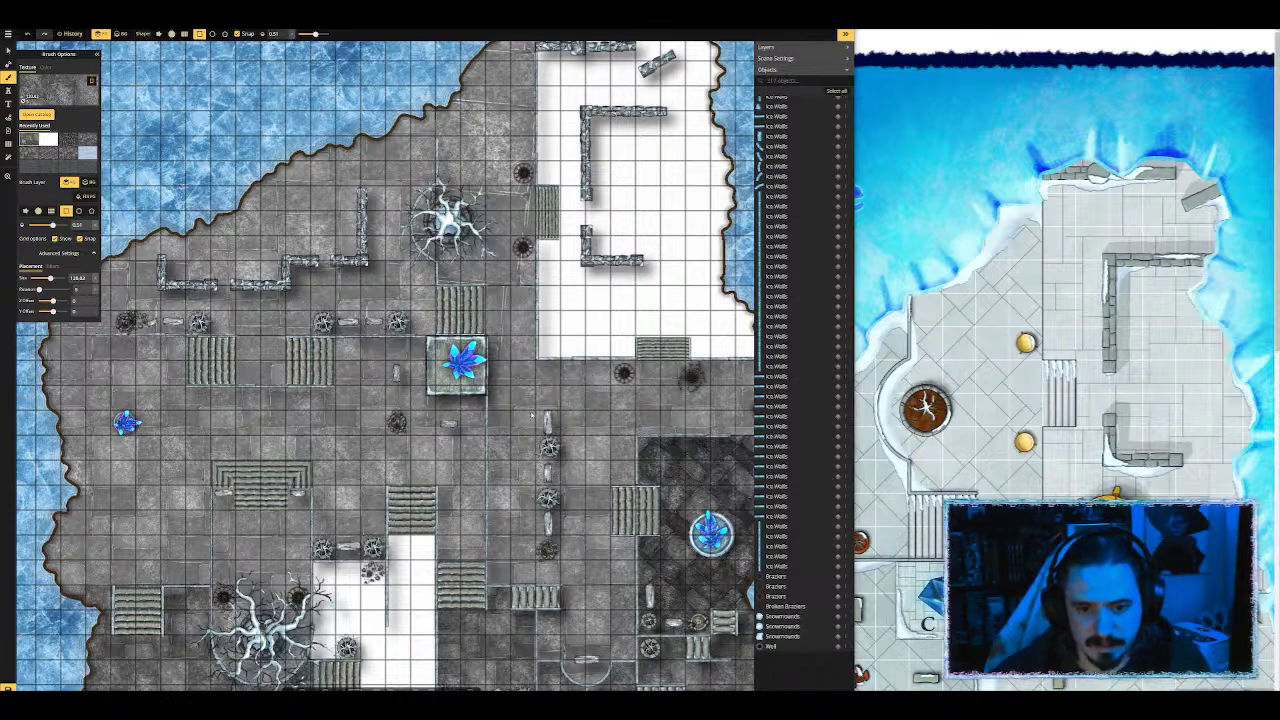
Step: Overlay a grid-snapped rectangle around the frozen tree and two round braziers with a different grey stone texture
{"action": "scroll", "coordinate": [542, 378], "scroll_direction": "up", "scroll_amount": 3}
{"action": "scroll", "coordinate": [500, 318], "scroll_direction": "down", "scroll_amount": 3}
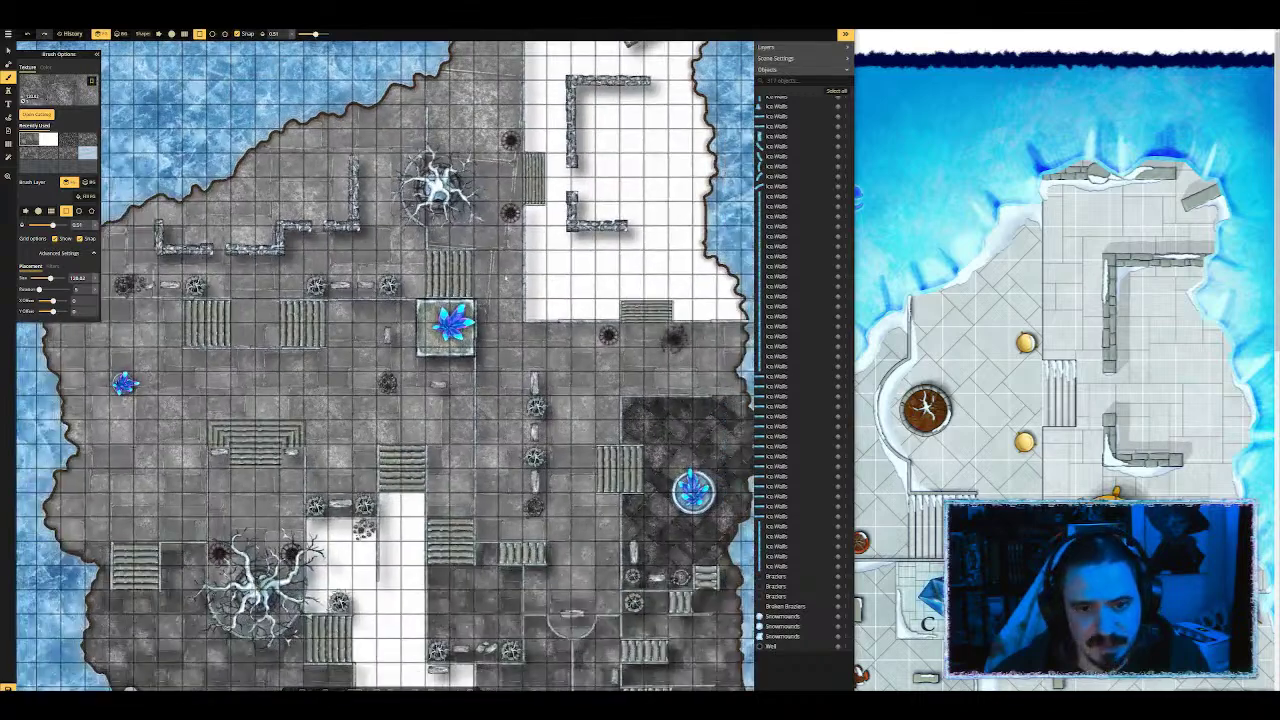
{"action": "scroll", "coordinate": [478, 277], "scroll_direction": "down", "scroll_amount": 4}
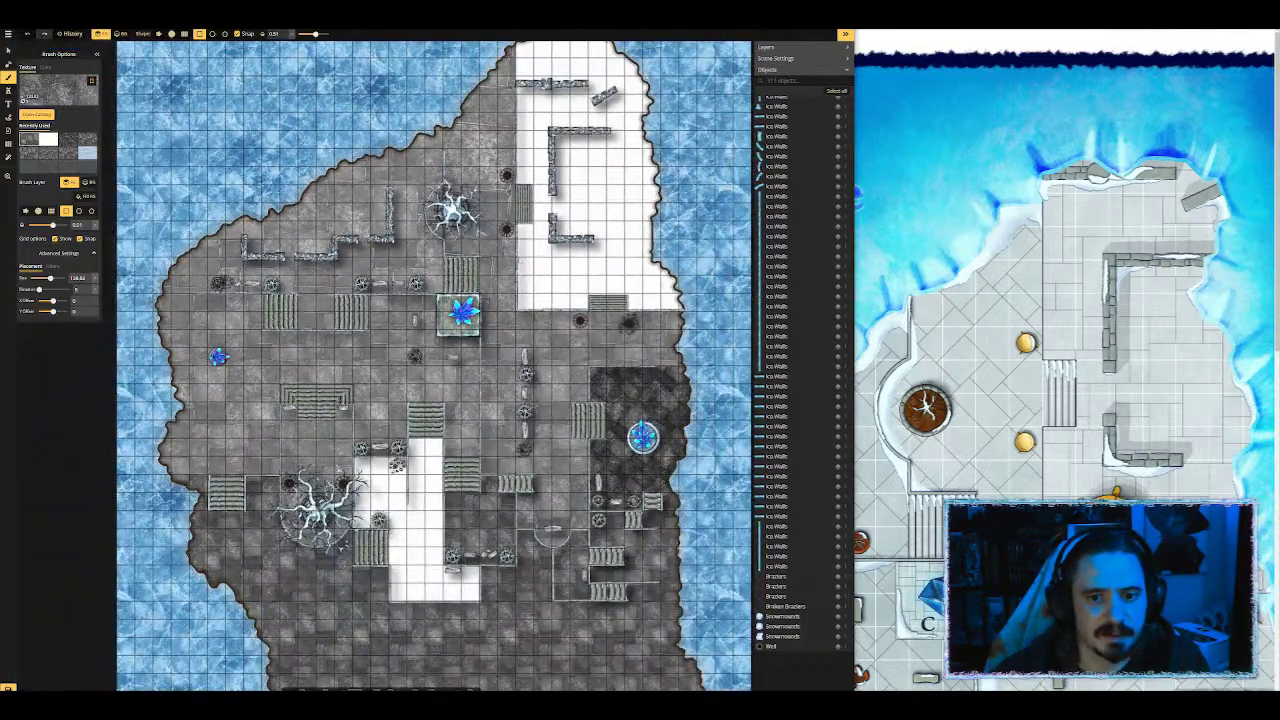
{"action": "mouse_move", "coordinate": [516, 257]}
{"action": "left_mouse_down"}
{"action": "mouse_move", "coordinate": [462, 133]}
{"action": "mouse_move", "coordinate": [445, 40]}
{"action": "left_mouse_up"}
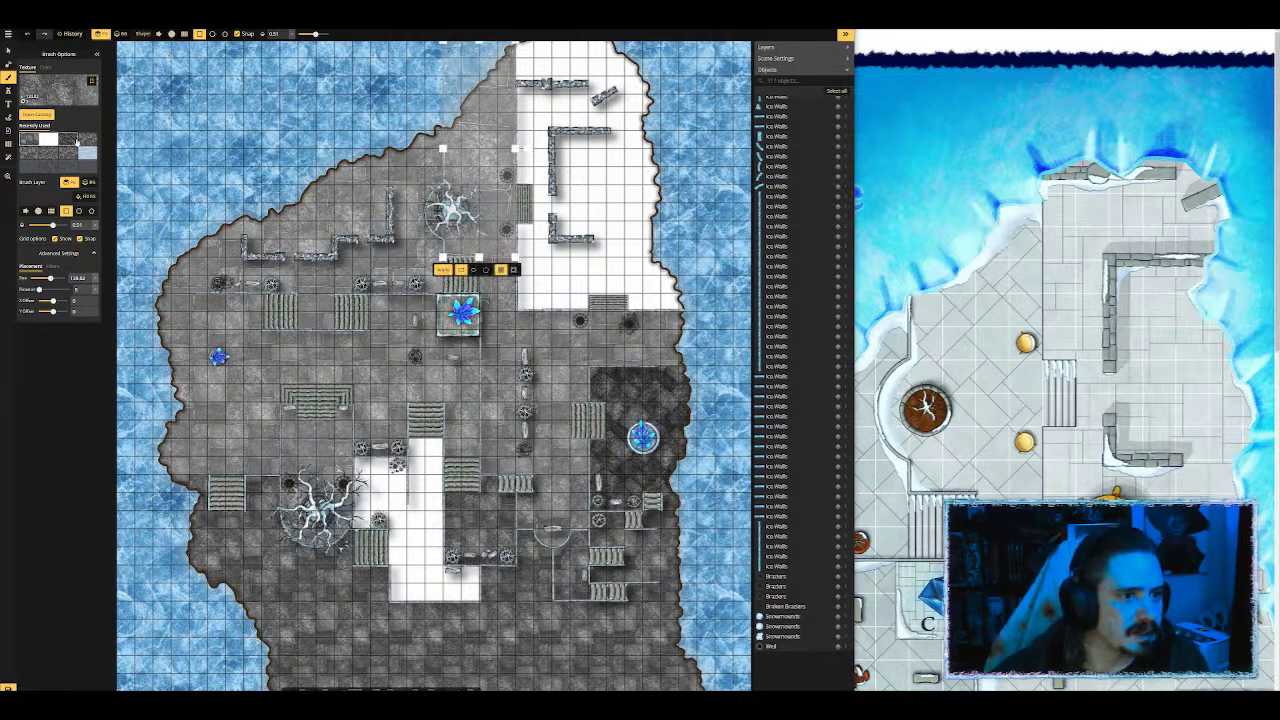
{"action": "left_click", "coordinate": [84, 144]}
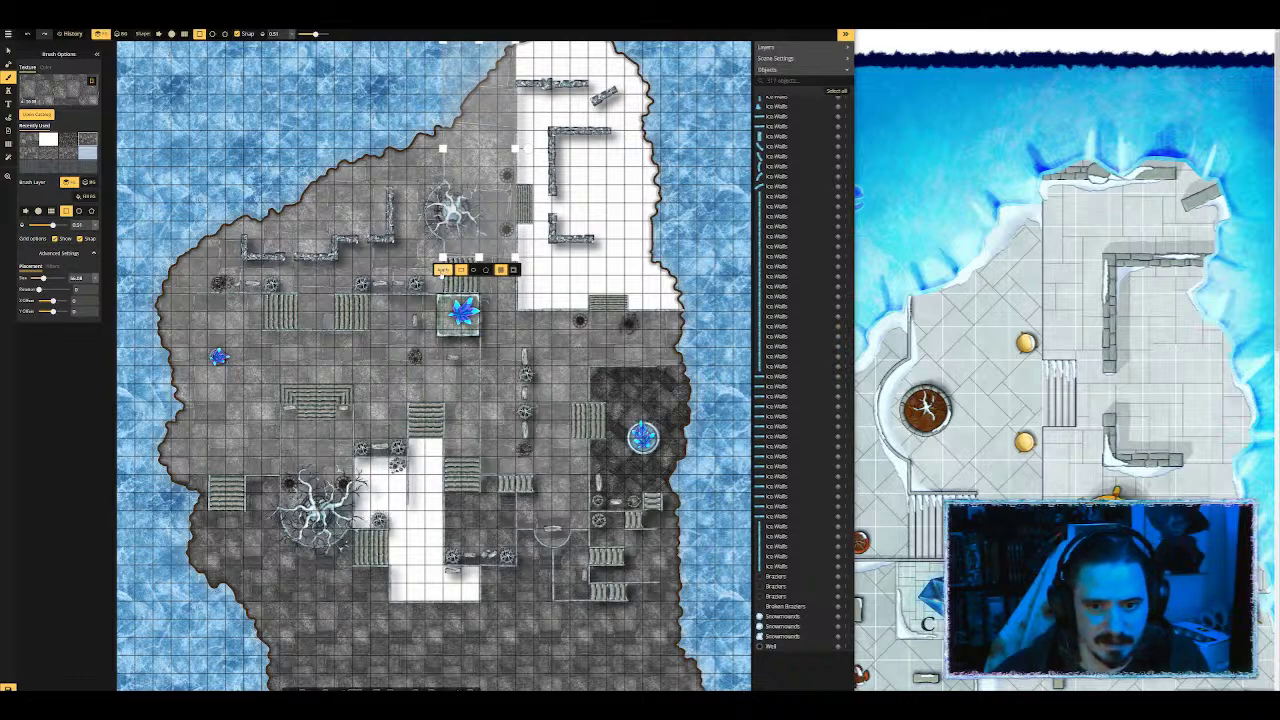
{"action": "left_click", "coordinate": [443, 270]}
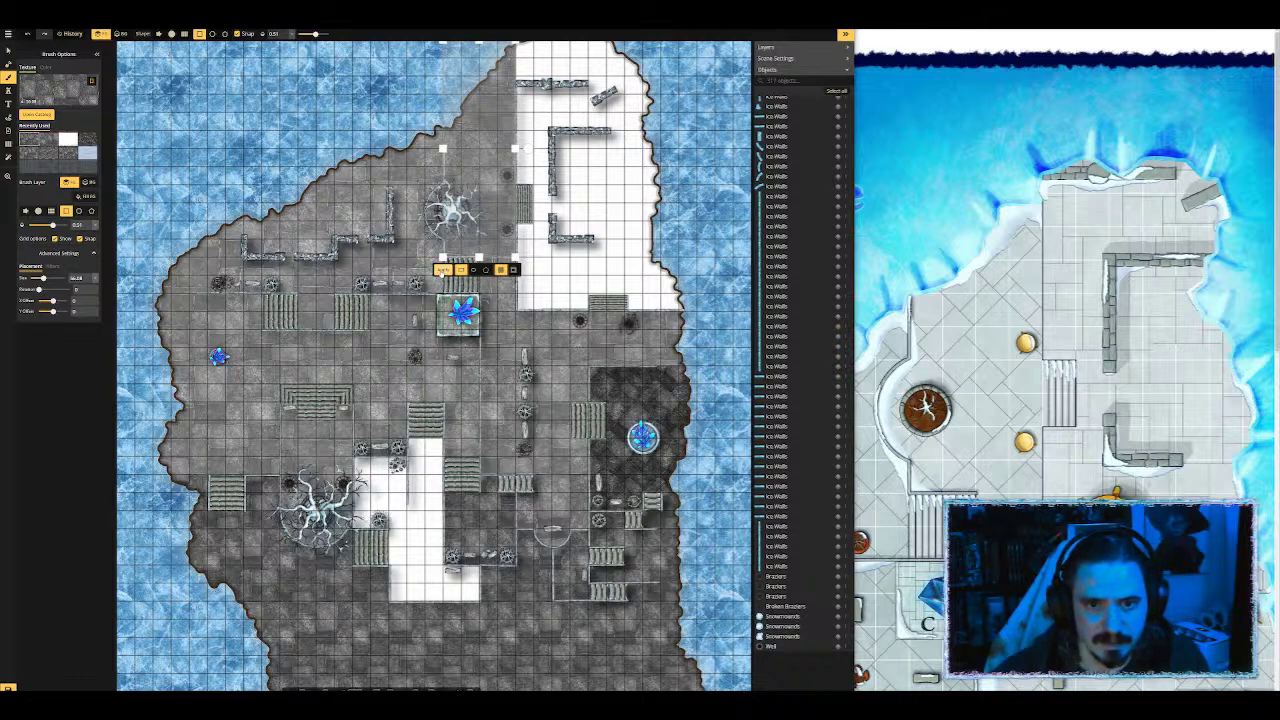
{"action": "left_click", "coordinate": [504, 309]}
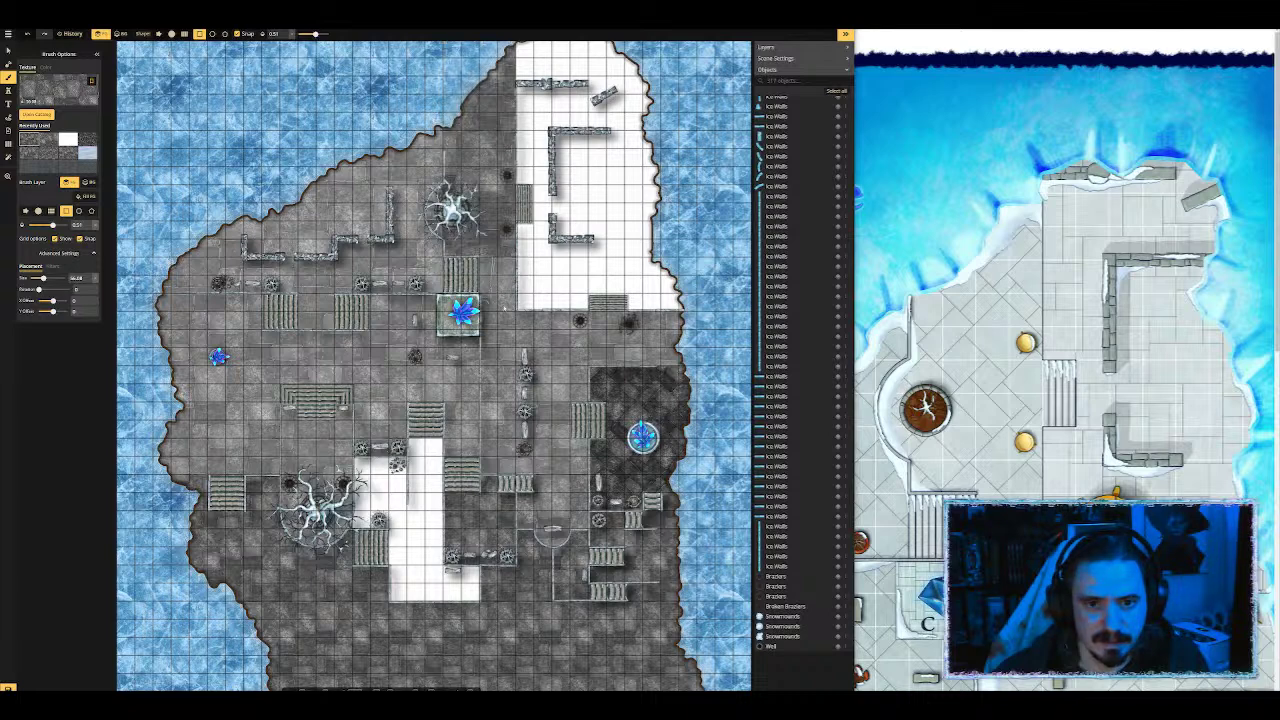
Step: Undo the grey stone fills around the frozen tree and beside the crystal platform's stairs, back to the white floor
{"action": "key", "text": "ctrl+z"}
{"action": "key", "text": "ctrl+z"}
{"action": "key", "text": "ctrl+z"}
{"action": "key", "text": "ctrl+z"}
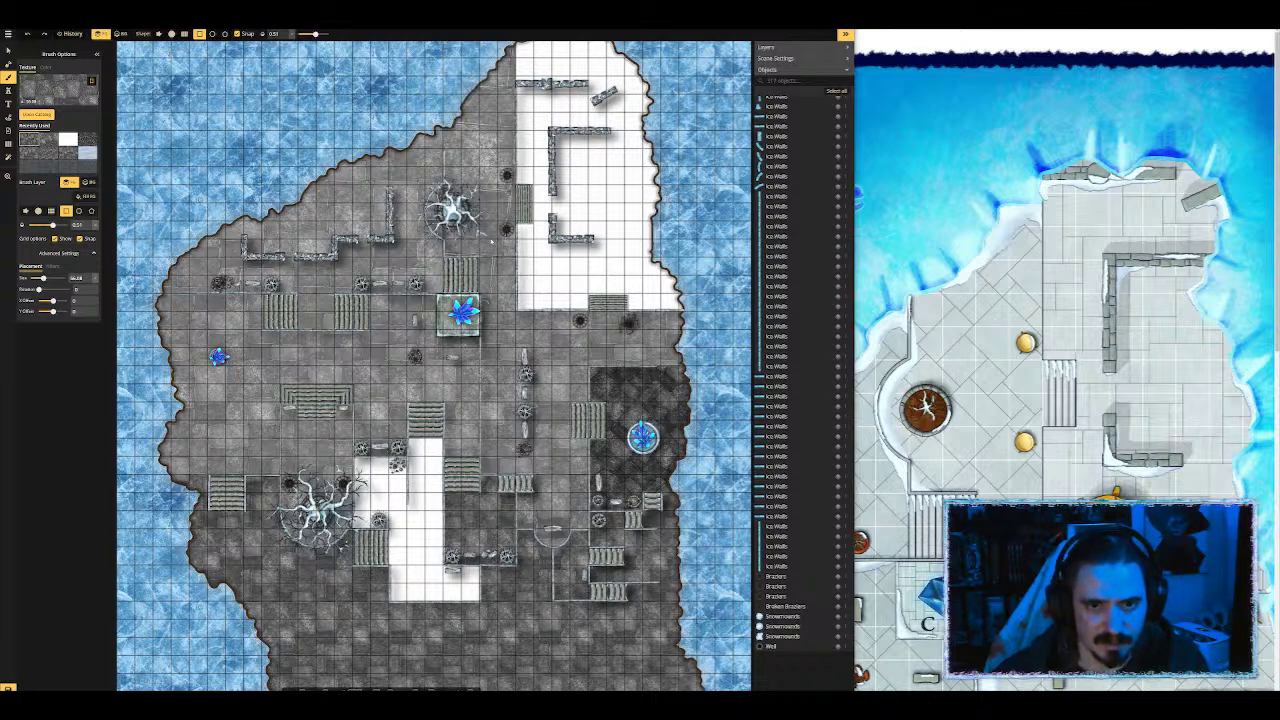
{"action": "key", "text": "ctrl+z"}
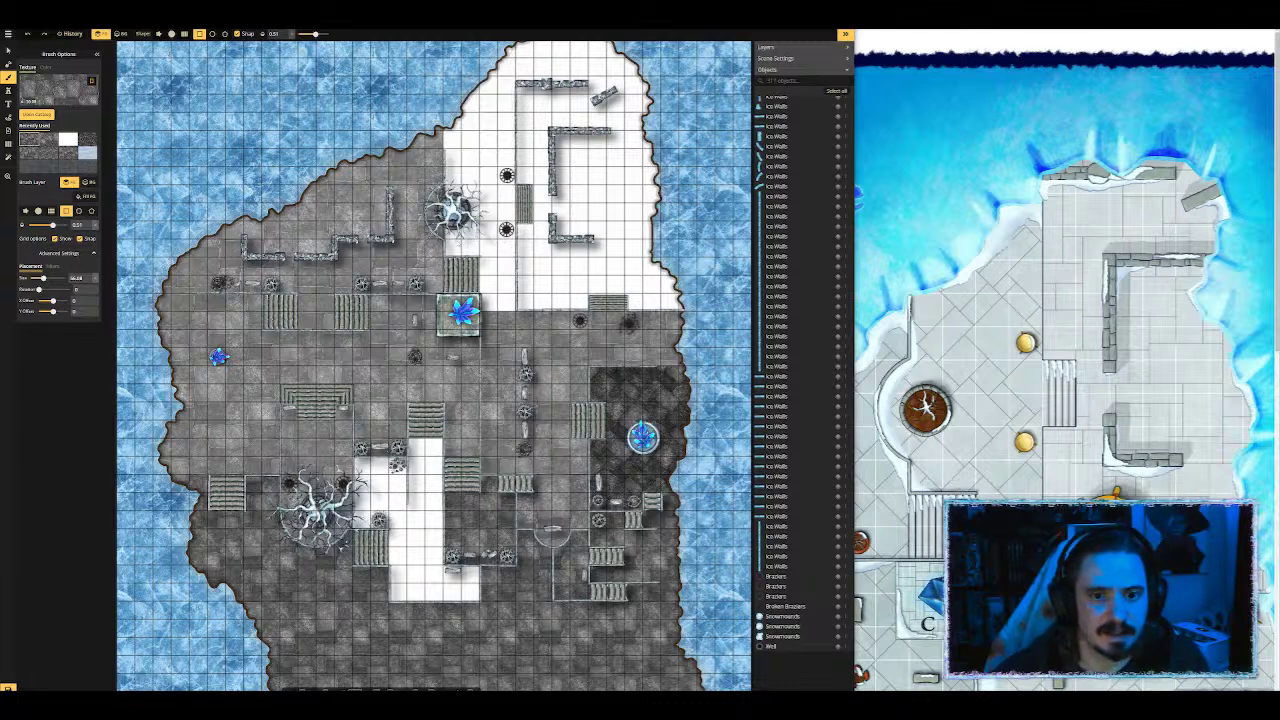
Step: Refill the floor around the frozen tree and braziers, plus the white patch beside the crystal platform's stairs, with grey stone
{"action": "mouse_move", "coordinate": [440, 258]}
{"action": "left_mouse_down"}
{"action": "mouse_move", "coordinate": [575, 55]}
{"action": "mouse_move", "coordinate": [522, 100]}
{"action": "mouse_move", "coordinate": [516, 132]}
{"action": "left_mouse_up"}
{"action": "left_click", "coordinate": [444, 269]}
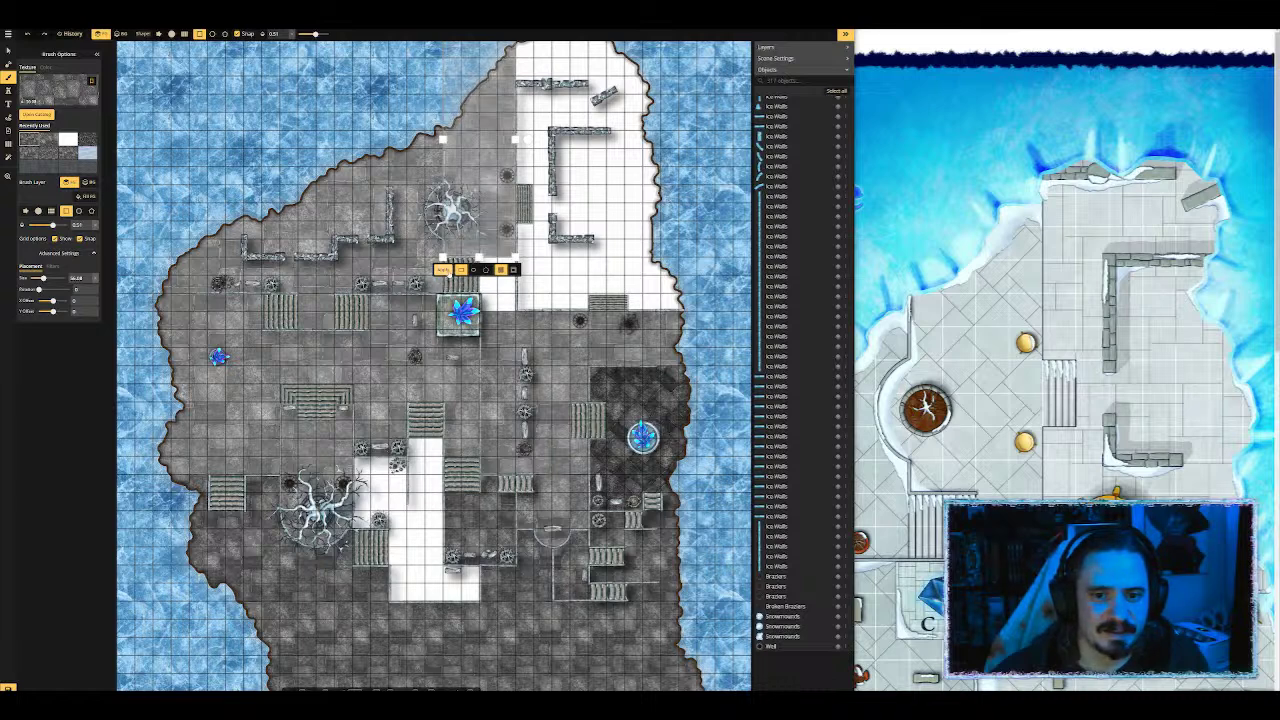
{"action": "mouse_move", "coordinate": [478, 258]}
{"action": "left_mouse_down"}
{"action": "mouse_move", "coordinate": [520, 296]}
{"action": "mouse_move", "coordinate": [516, 312]}
{"action": "left_mouse_up"}
{"action": "left_click", "coordinate": [462, 324]}
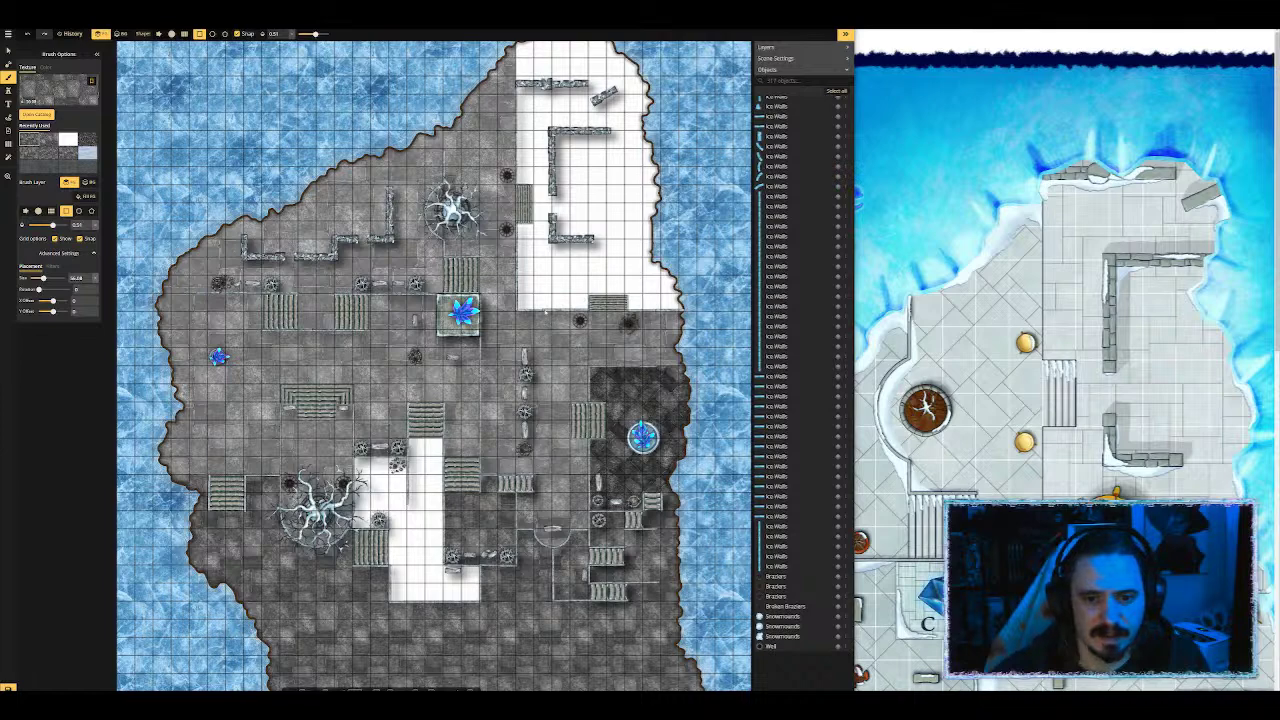
Step: Fill one grid-snapped rectangle over the whole northeastern white terrace with grey stone texture at about half opacity
{"action": "scroll", "coordinate": [244, 550], "scroll_direction": "down", "scroll_amount": 3}
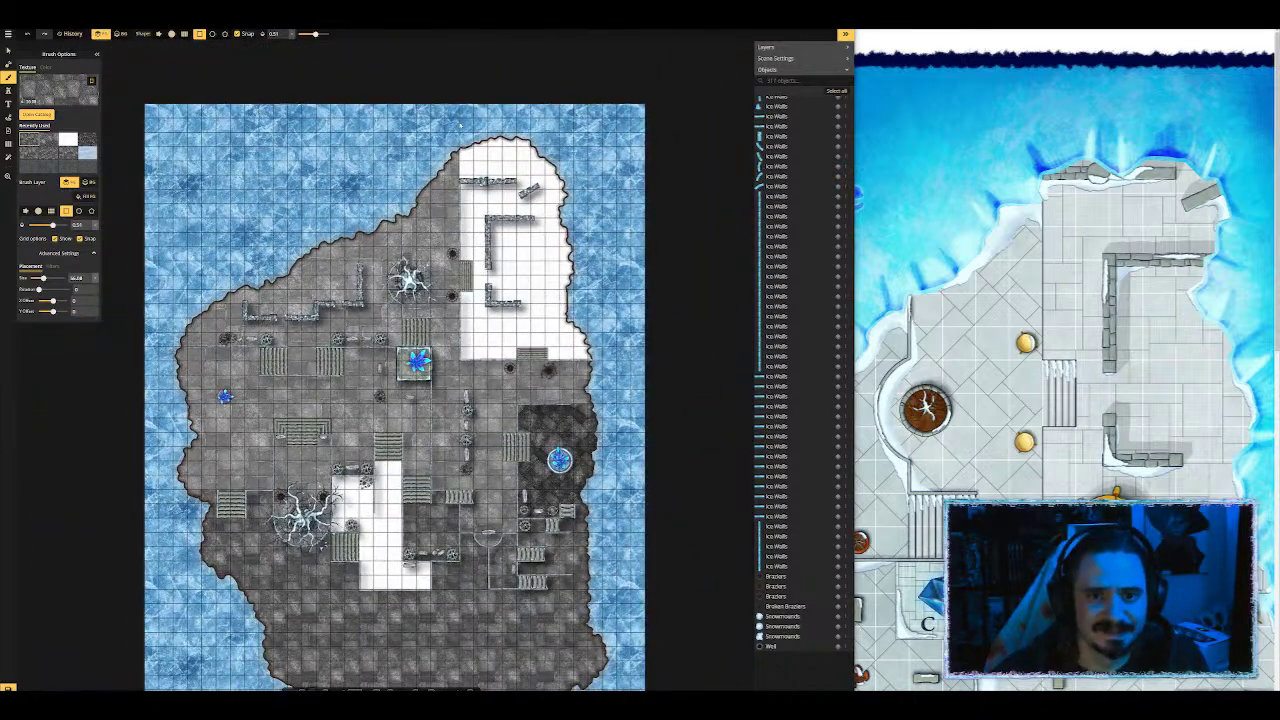
{"action": "left_click_drag", "start_coordinate": [458, 117], "coordinate": [602, 359]}
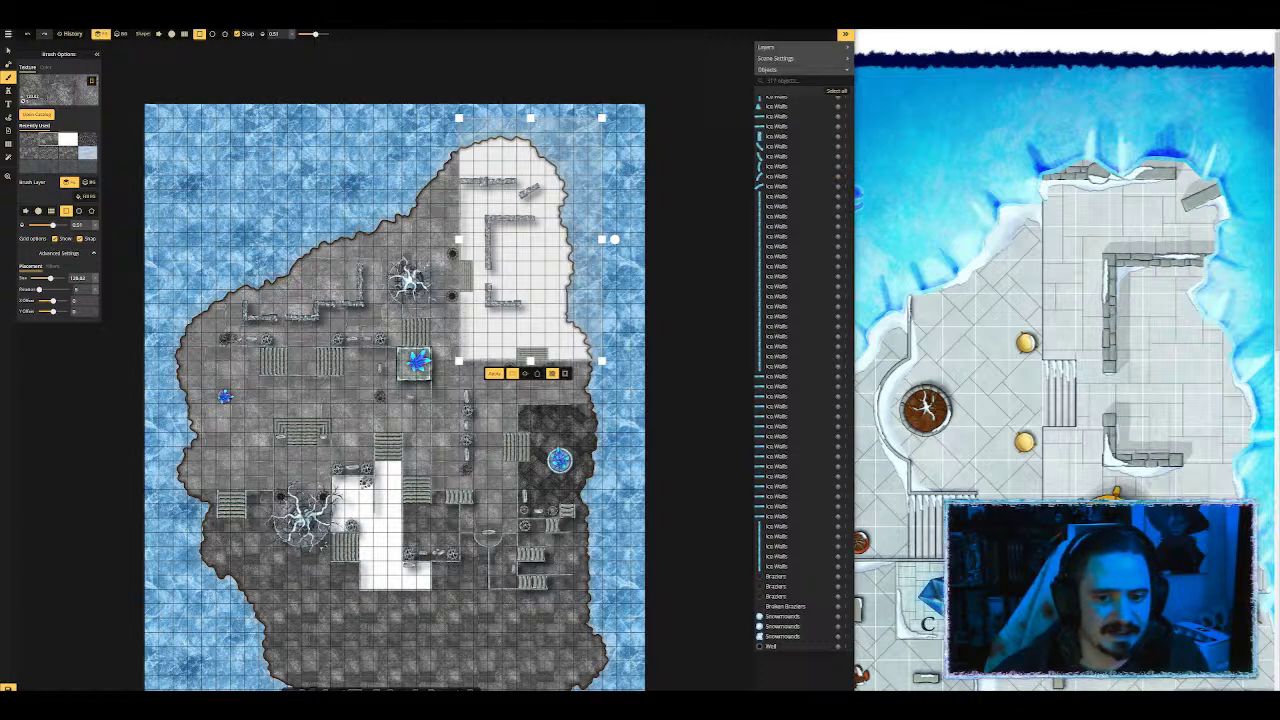
{"action": "left_click", "coordinate": [494, 374]}
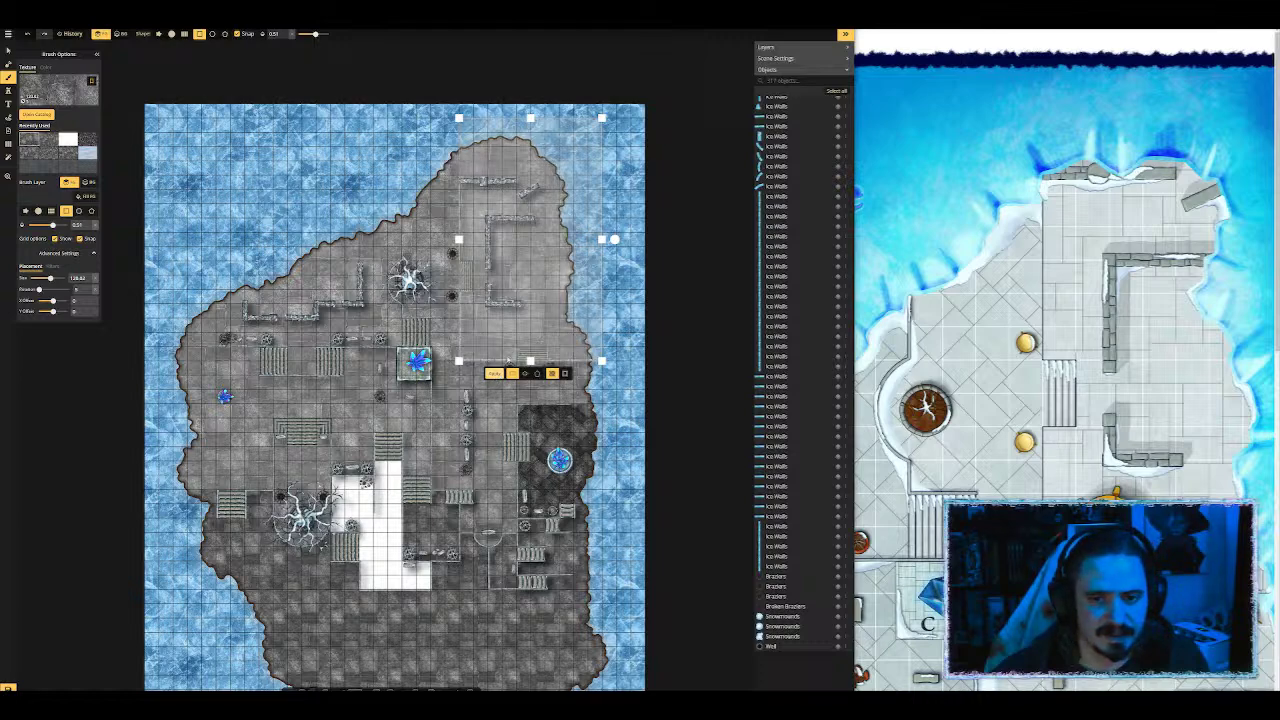
{"action": "scroll", "coordinate": [524, 321], "scroll_direction": "up", "scroll_amount": 2}
{"action": "scroll", "coordinate": [532, 327], "scroll_direction": "up", "scroll_amount": 3}
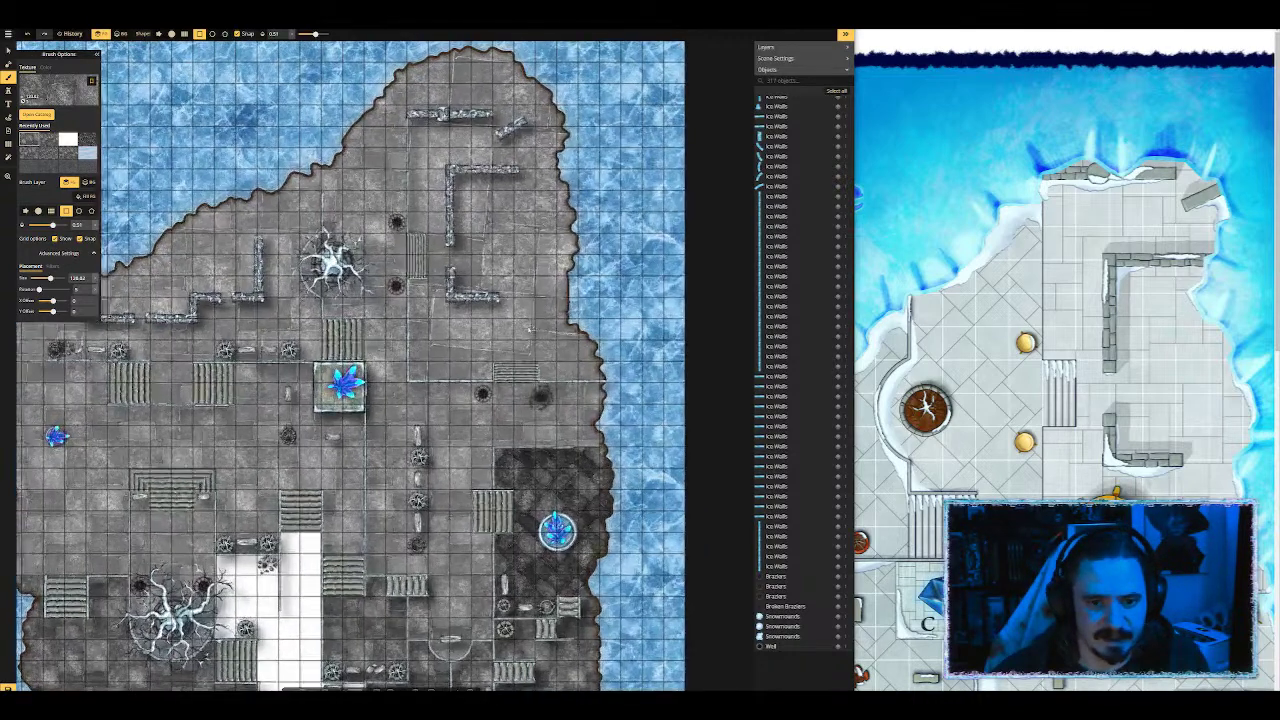
Step: Fill the tall white strip running south from the central stairs to the lower ice wall with grey stone texture
{"action": "left_click_drag", "start_coordinate": [393, 417], "coordinate": [581, 178]}
{"action": "scroll", "coordinate": [585, 200], "scroll_direction": "down", "scroll_amount": 2}
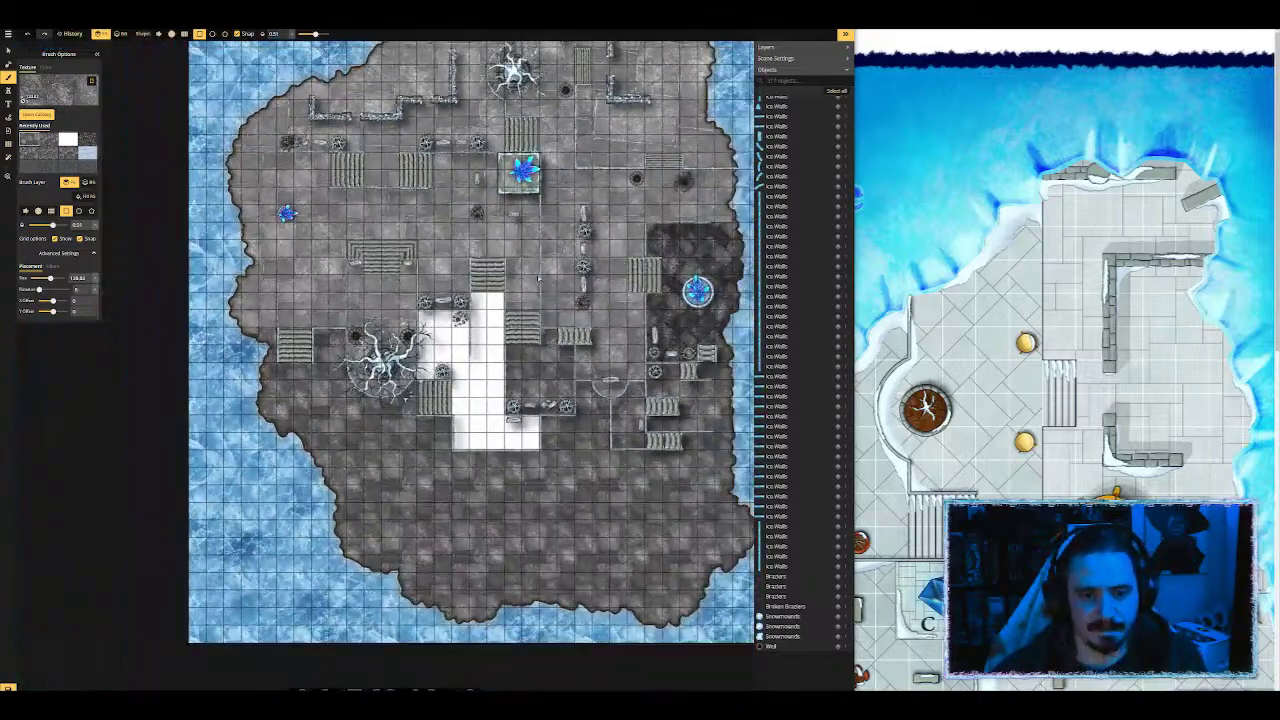
{"action": "scroll", "coordinate": [485, 365], "scroll_direction": "up", "scroll_amount": 2}
{"action": "left_click_drag", "start_coordinate": [488, 385], "coordinate": [421, 275]}
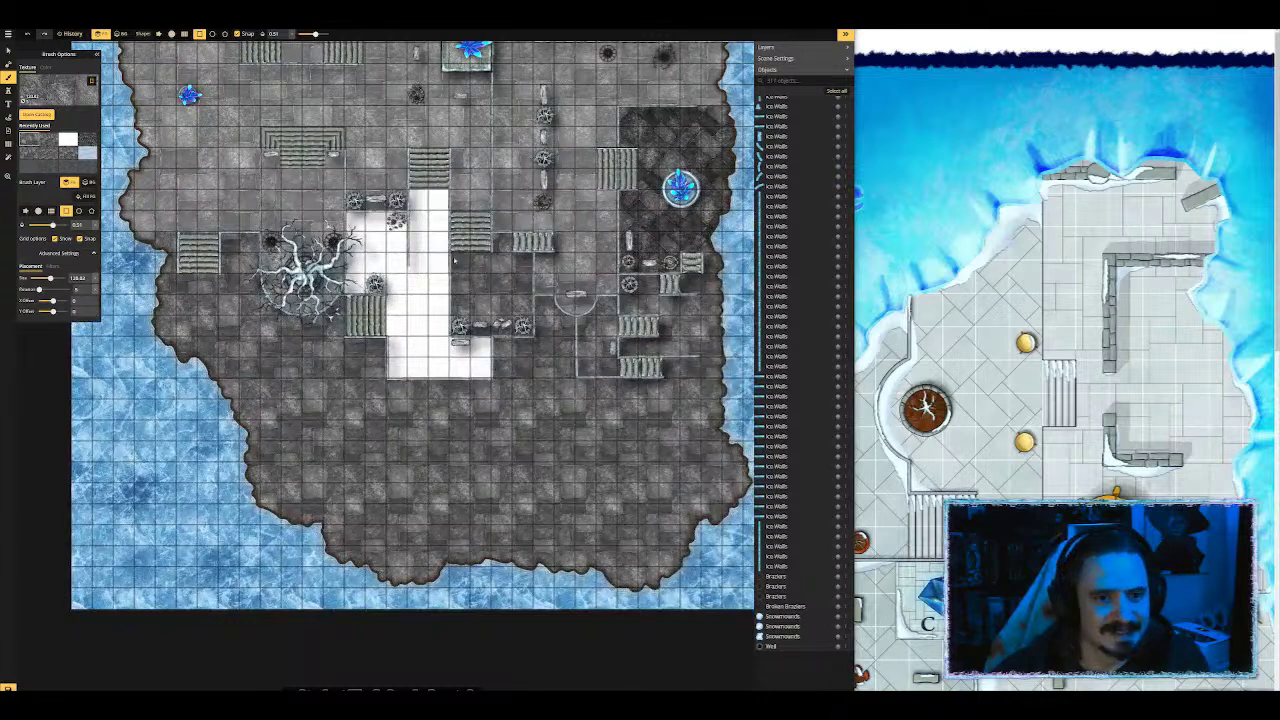
{"action": "scroll", "coordinate": [432, 252], "scroll_direction": "up", "scroll_amount": 1}
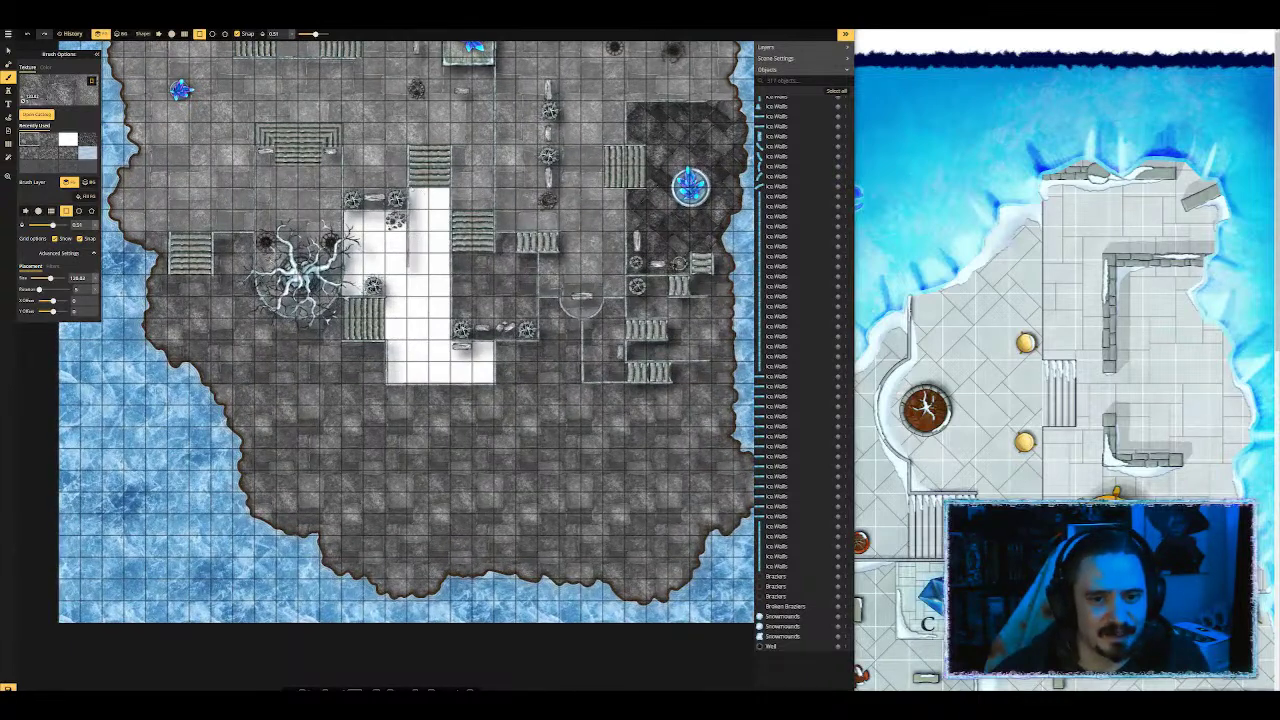
{"action": "left_click_drag", "start_coordinate": [404, 186], "coordinate": [452, 384]}
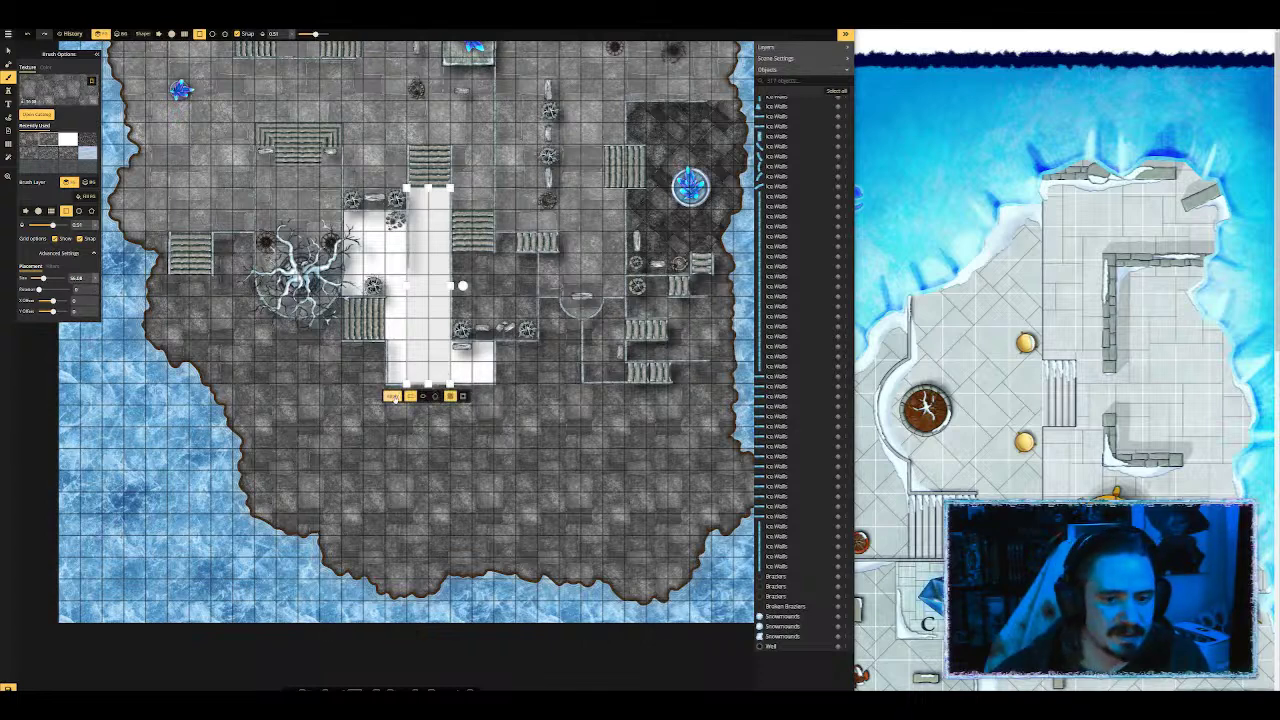
{"action": "left_click", "coordinate": [393, 396]}
Step: Fill the remaining white areas on both sides of that strip, up to the large frozen tree, with grey stone
{"action": "left_click_drag", "start_coordinate": [476, 380], "coordinate": [496, 384]}
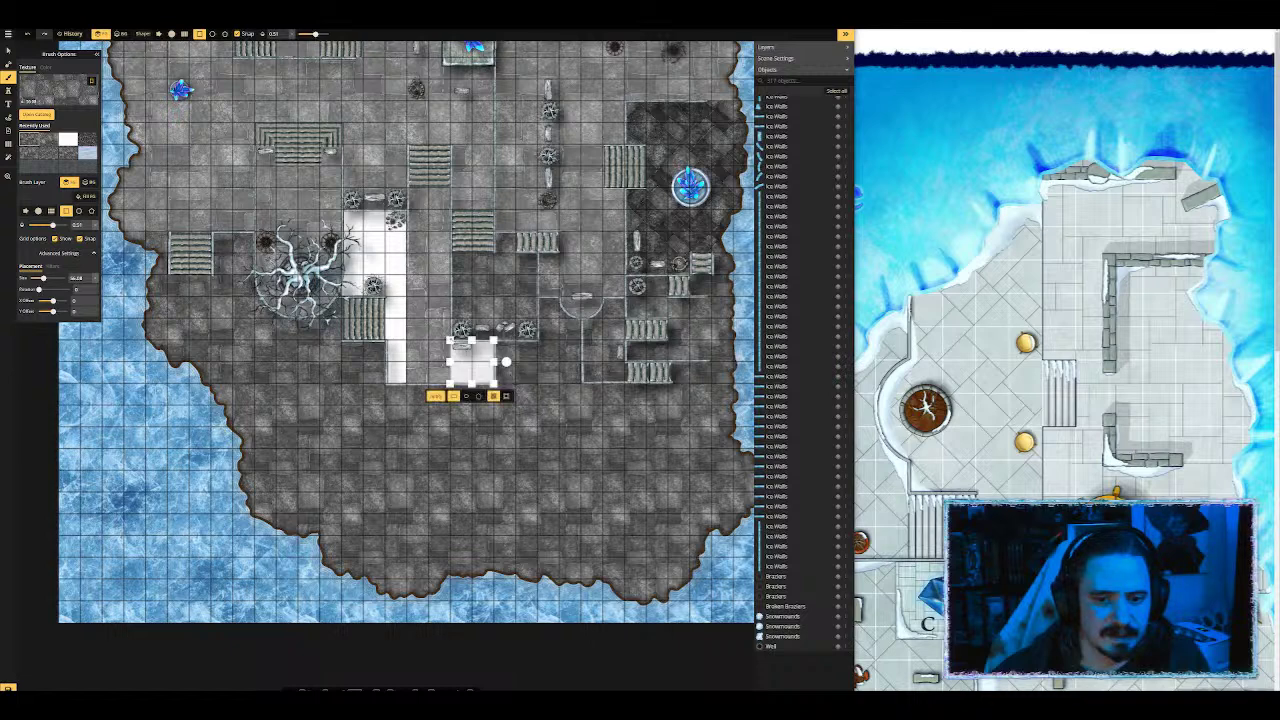
{"action": "left_click", "coordinate": [435, 397]}
{"action": "left_click_drag", "start_coordinate": [407, 385], "coordinate": [389, 299]}
{"action": "left_click", "coordinate": [362, 398]}
{"action": "left_click", "coordinate": [328, 311]}
Step: Check the southern part of the map against the reference and save the map
{"action": "scroll", "coordinate": [470, 336], "scroll_direction": "down", "scroll_amount": 5}
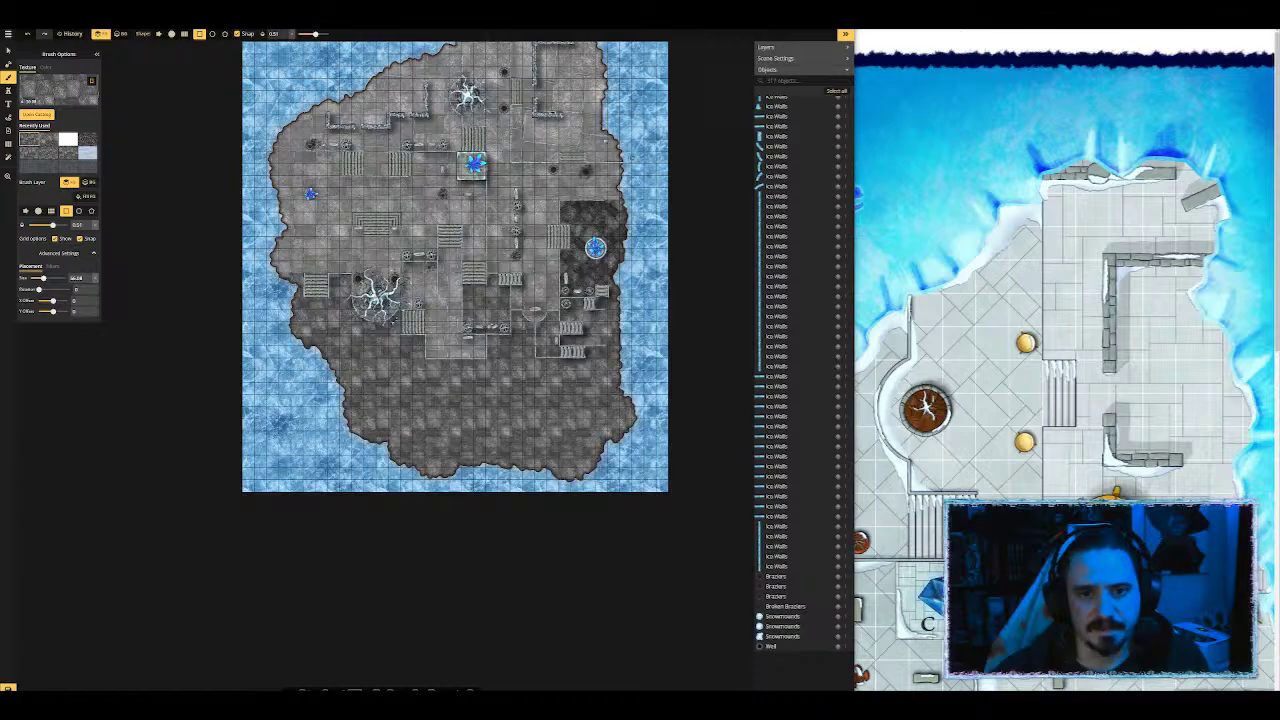
{"action": "left_click_drag", "start_coordinate": [632, 157], "coordinate": [613, 179]}
{"action": "scroll", "coordinate": [612, 179], "scroll_direction": "down", "scroll_amount": 1}
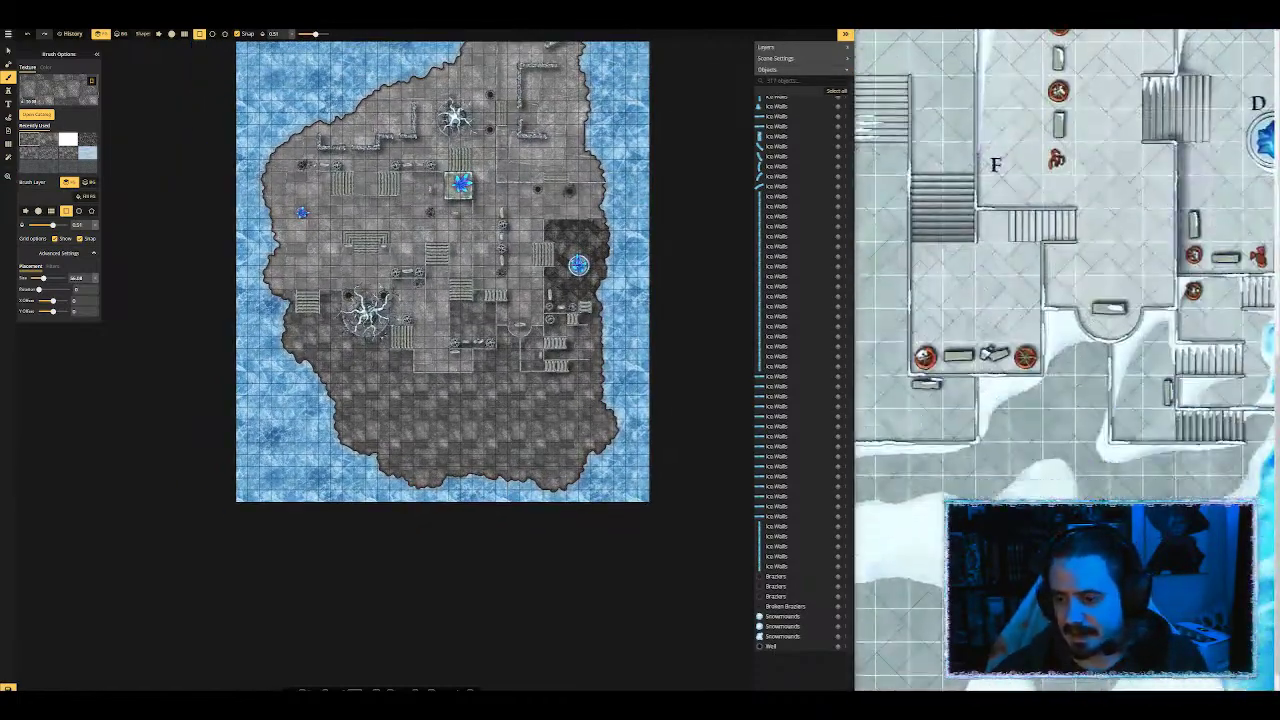
{"action": "scroll", "coordinate": [545, 298], "scroll_direction": "up", "scroll_amount": 3}
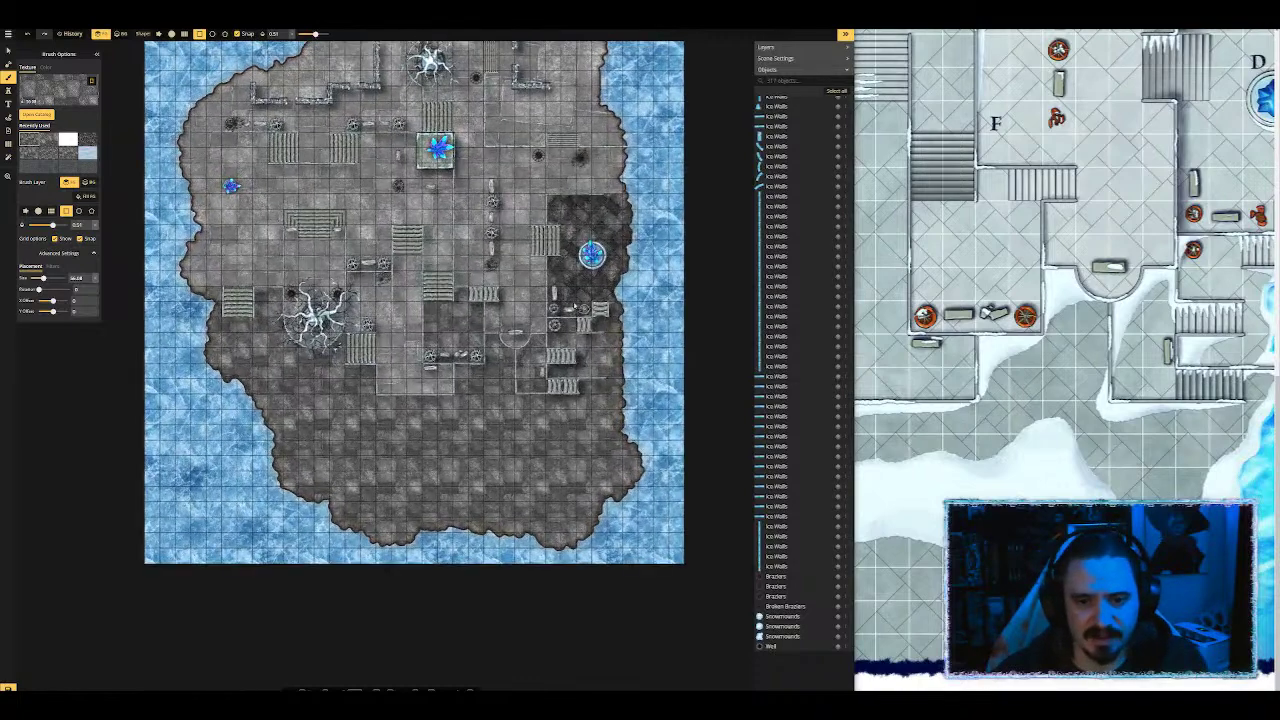
{"action": "scroll", "coordinate": [612, 288], "scroll_direction": "up", "scroll_amount": 1}
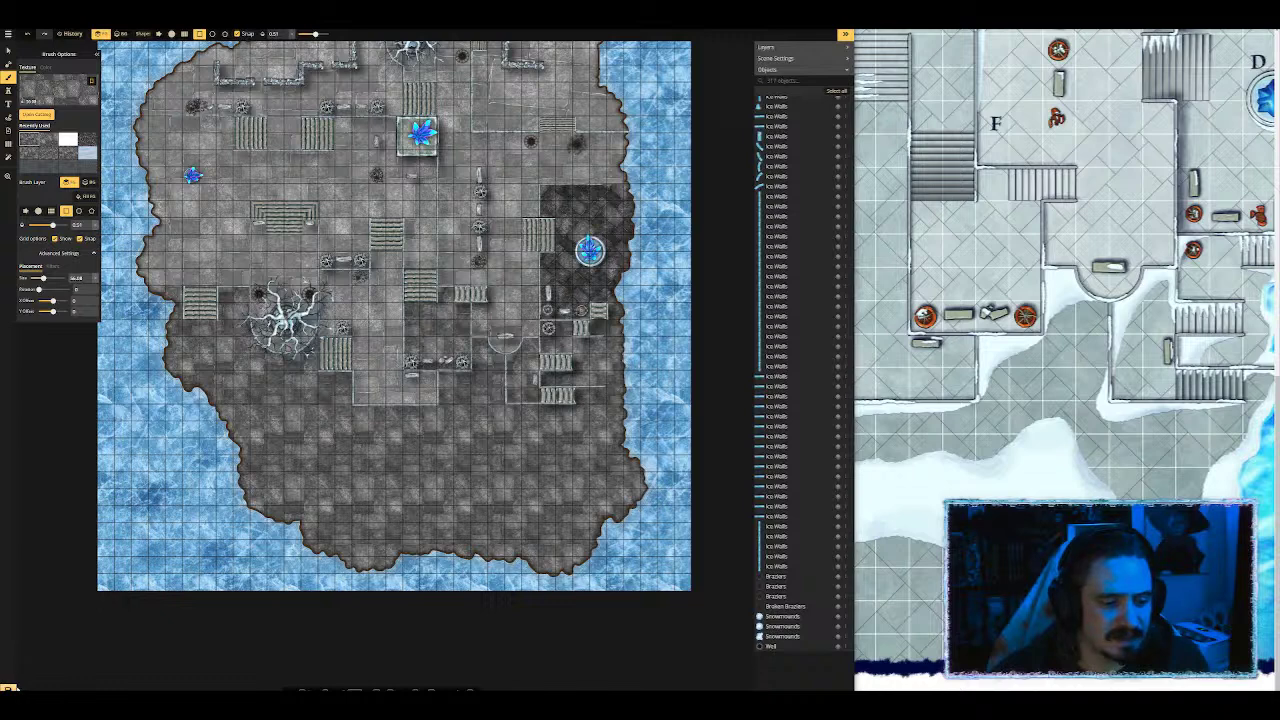
{"action": "key", "text": "ctrl+s"}
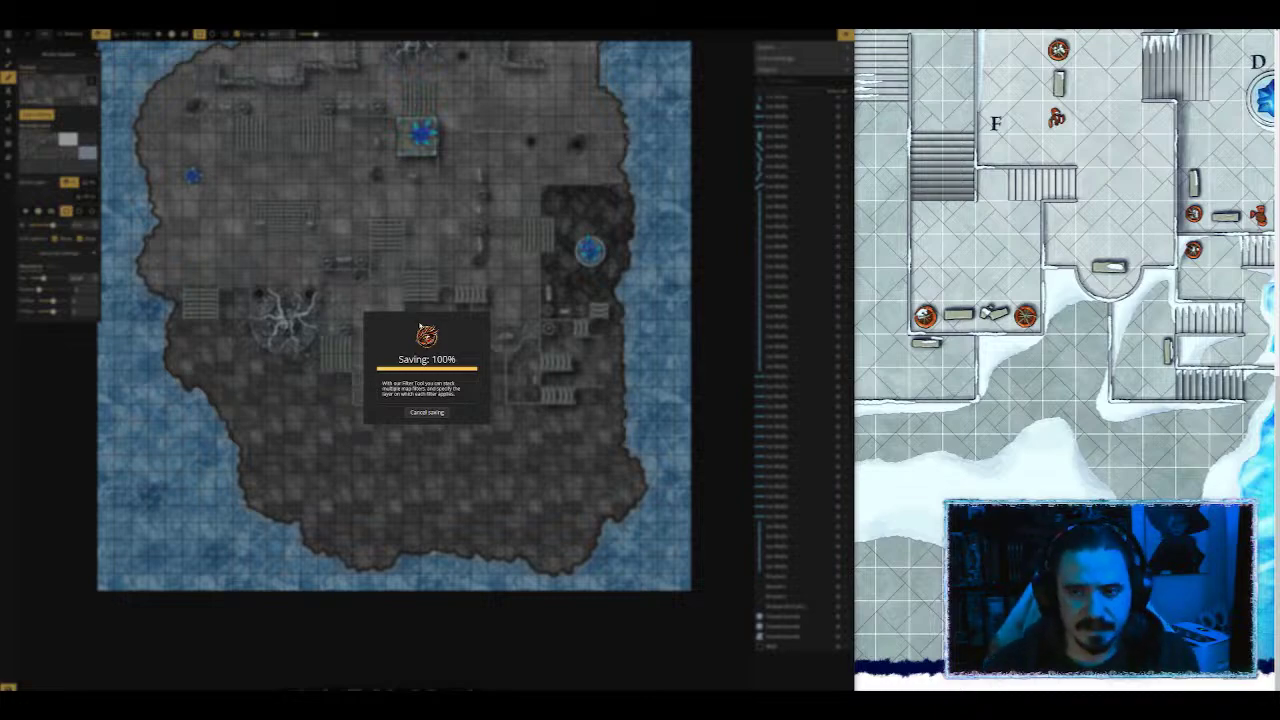
Step: Compare the map's northeastern terrace with the reference to find the objects still missing there
{"action": "scroll", "coordinate": [442, 236], "scroll_direction": "up", "scroll_amount": 3}
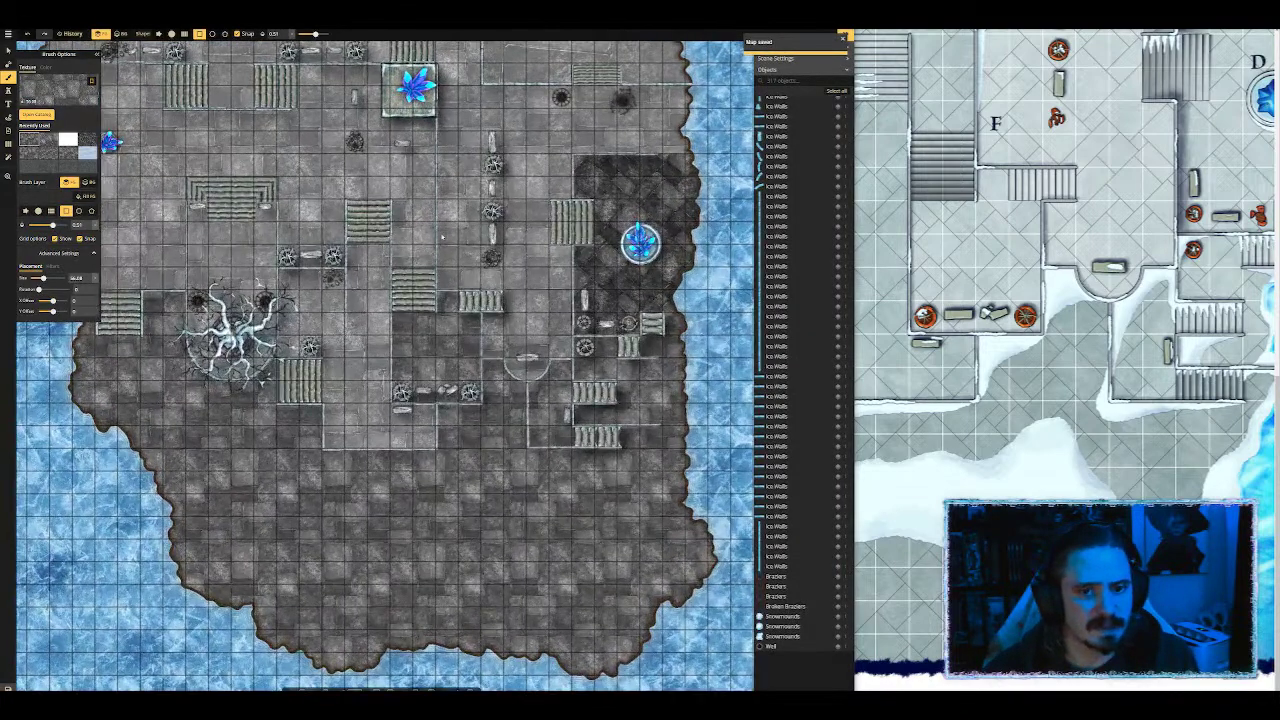
{"action": "scroll", "coordinate": [355, 188], "scroll_direction": "down", "scroll_amount": 3}
{"action": "scroll", "coordinate": [620, 309], "scroll_direction": "up", "scroll_amount": 3}
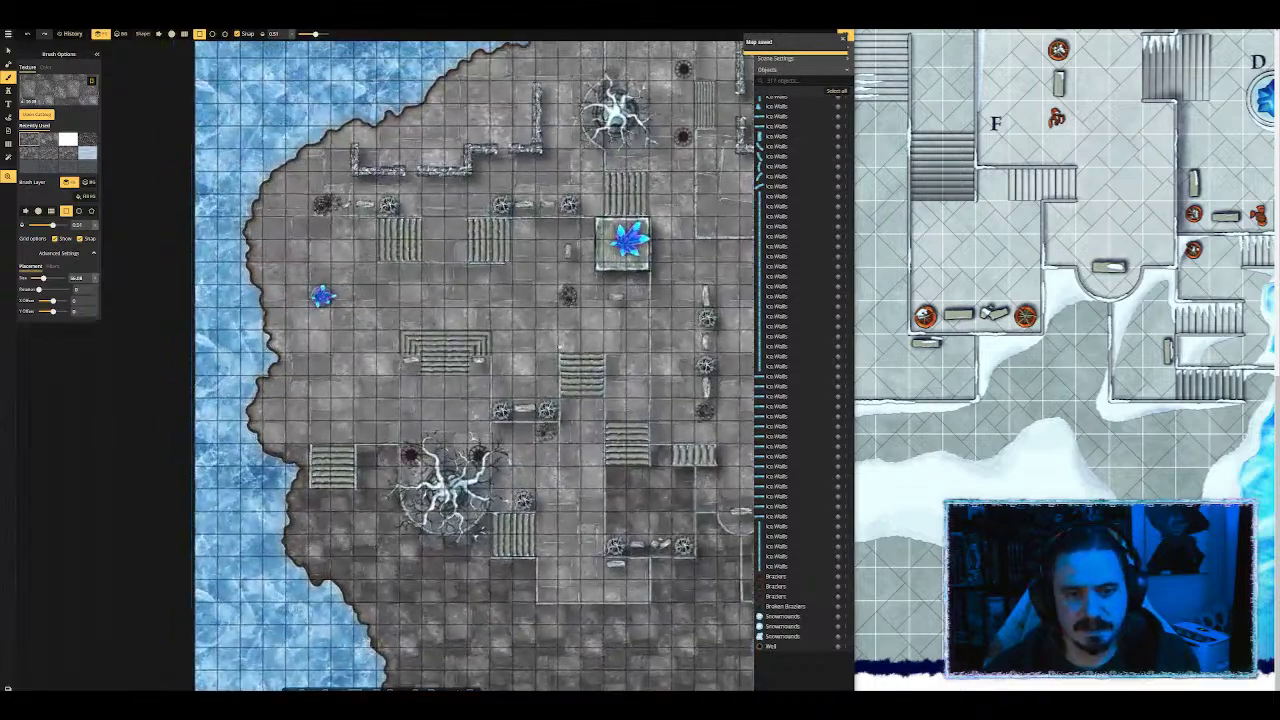
{"action": "left_click_drag", "start_coordinate": [620, 309], "coordinate": [499, 365]}
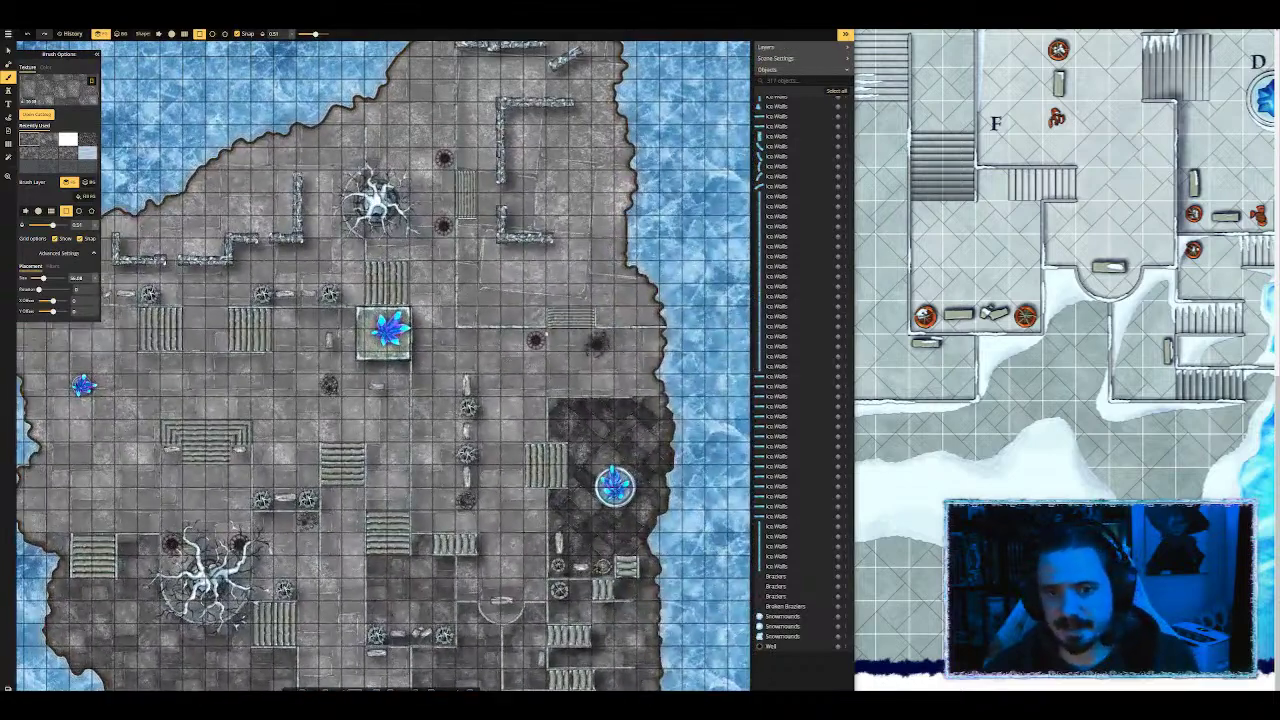
{"action": "scroll", "coordinate": [568, 308], "scroll_direction": "up", "scroll_amount": 2}
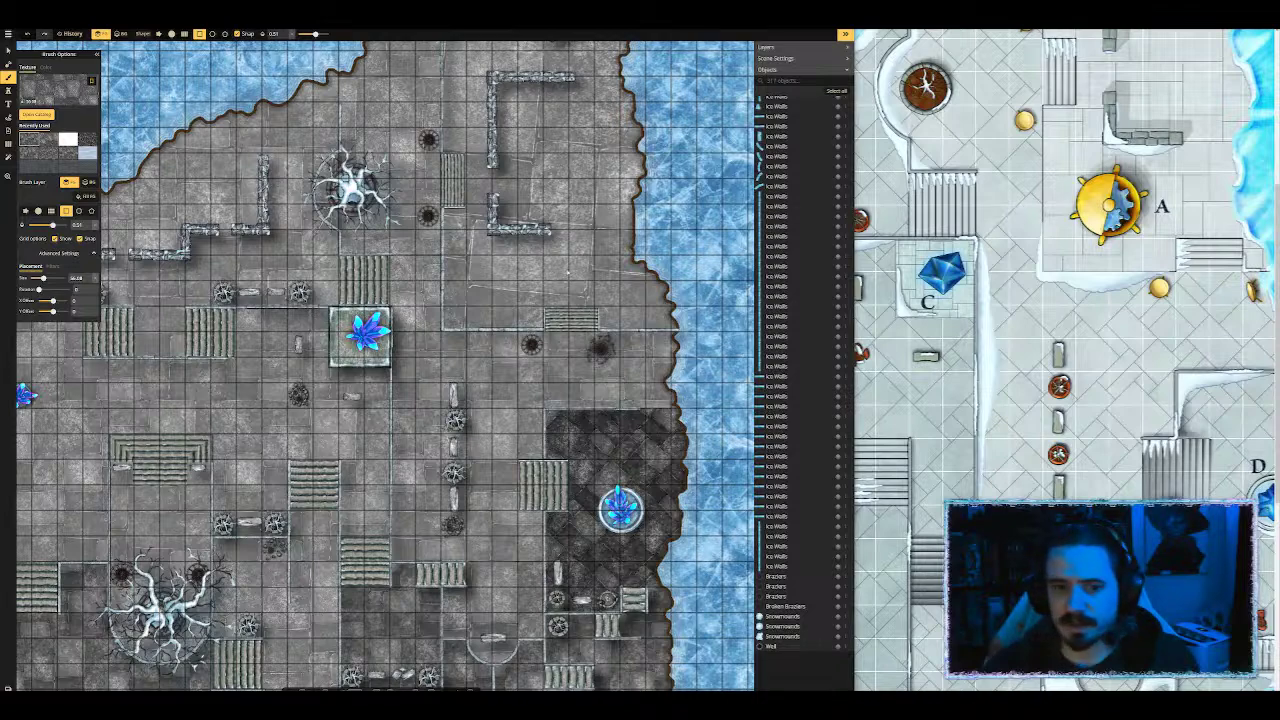
{"action": "scroll", "coordinate": [500, 273], "scroll_direction": "up", "scroll_amount": 2}
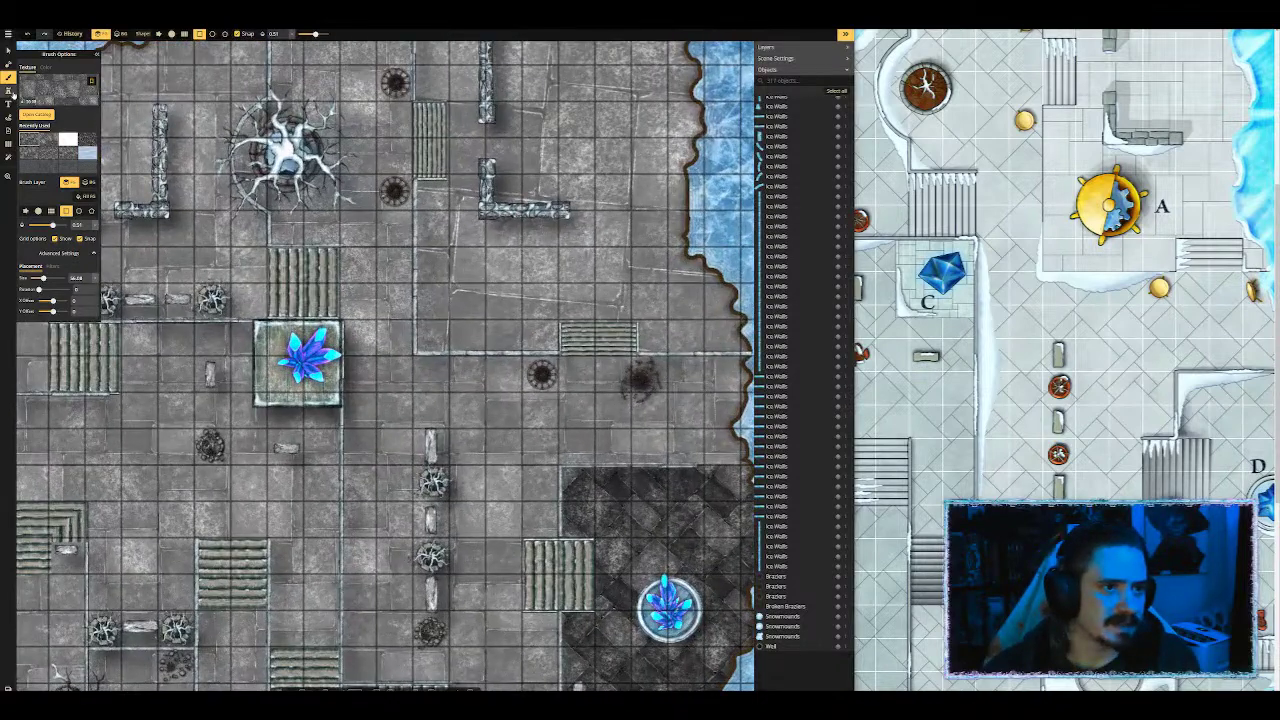
Step: Browse the Fantasy Battlemaps 2.0 stamp catalog for a round mechanism matching the golden wheel at reference point A
{"action": "left_click", "coordinate": [9, 90]}
{"action": "left_click", "coordinate": [57, 80]}
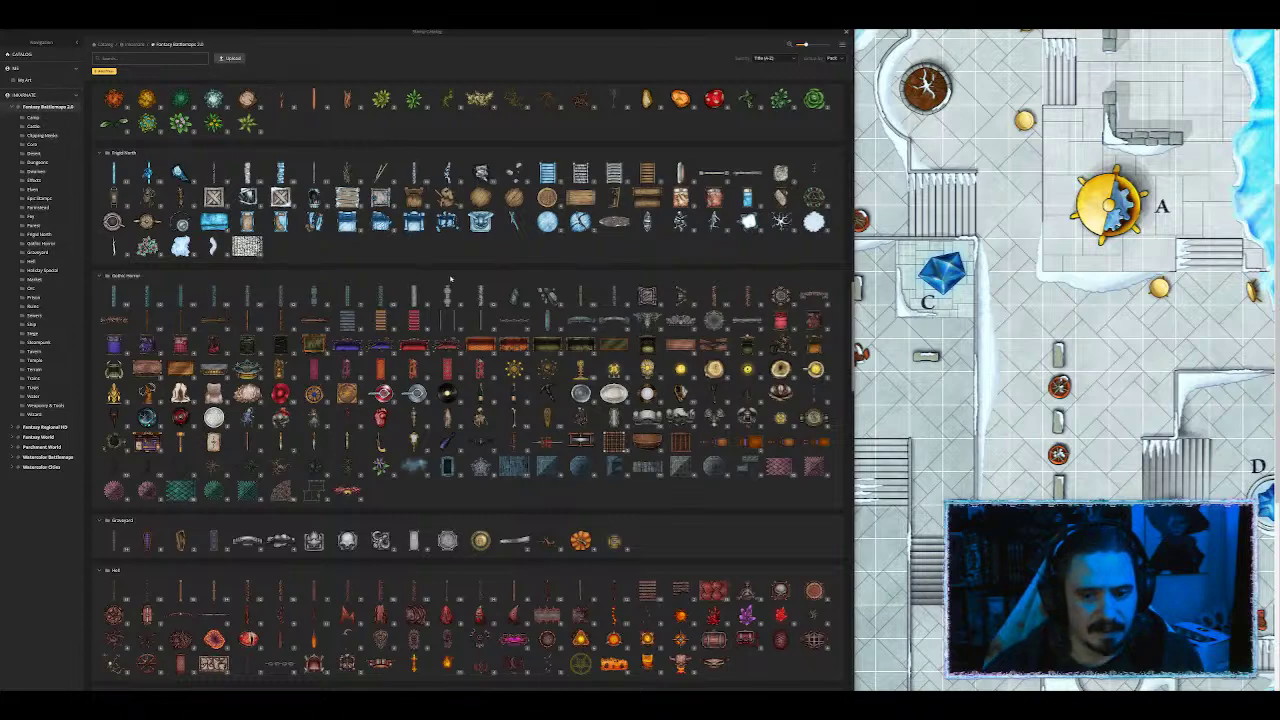
{"action": "scroll", "coordinate": [296, 260], "scroll_direction": "down", "scroll_amount": 5}
{"action": "scroll", "coordinate": [296, 260], "scroll_direction": "down", "scroll_amount": 10}
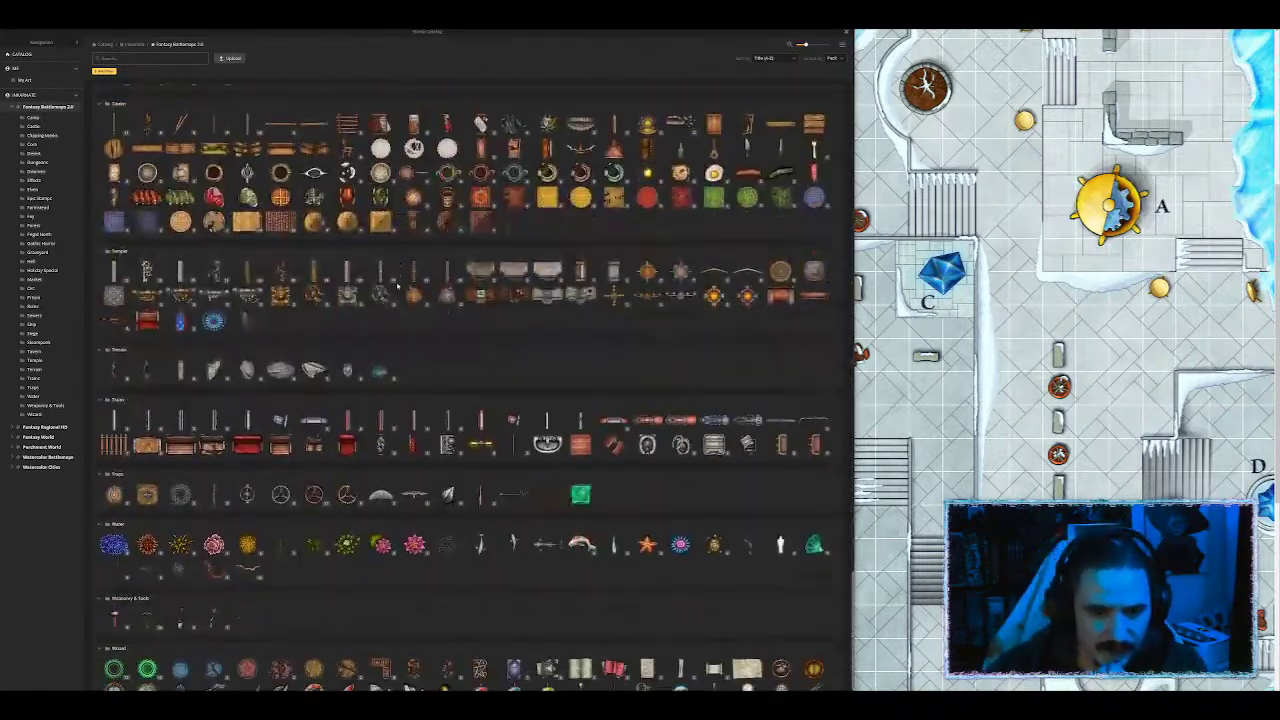
{"action": "scroll", "coordinate": [411, 269], "scroll_direction": "down", "scroll_amount": 1}
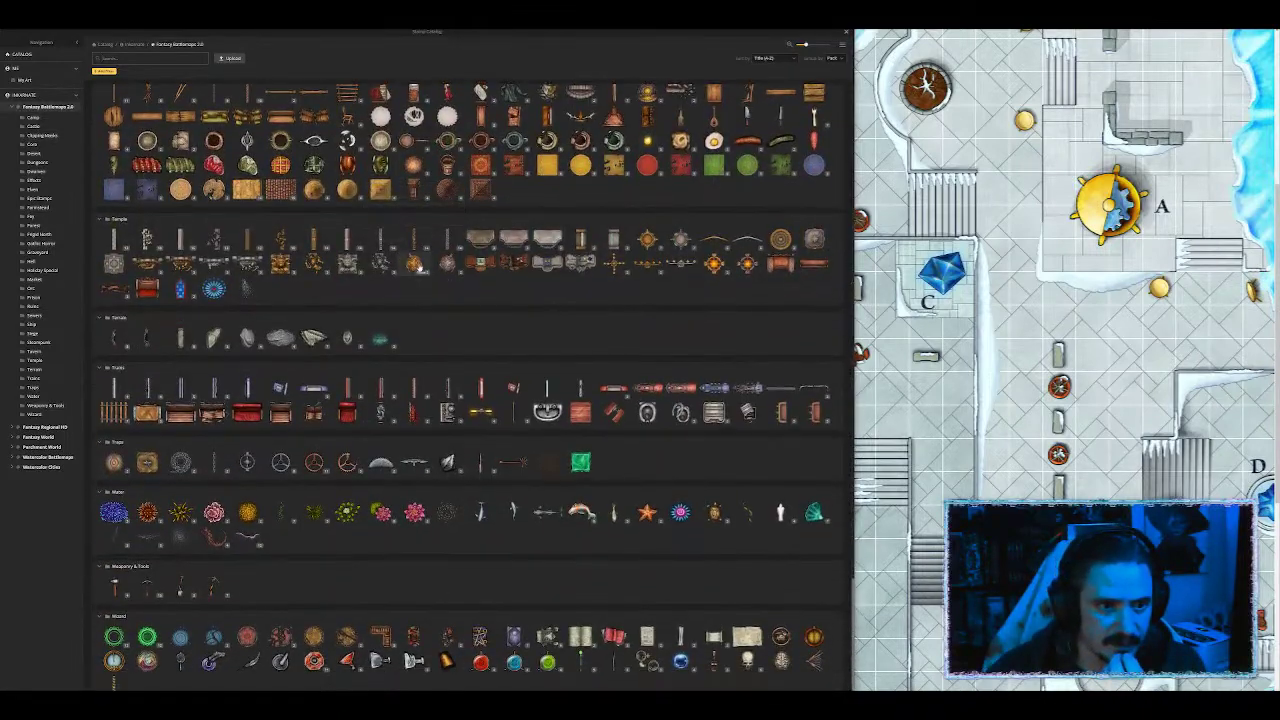
{"action": "scroll", "coordinate": [558, 436], "scroll_direction": "up", "scroll_amount": 15}
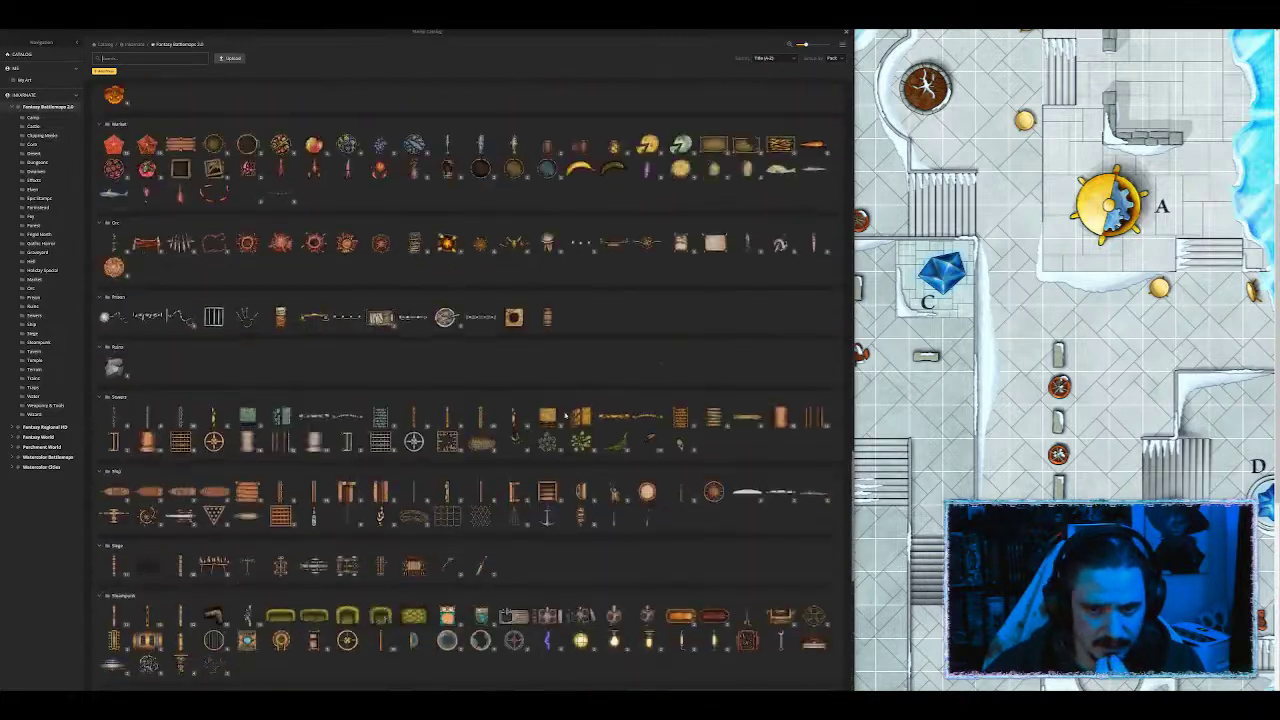
{"action": "scroll", "coordinate": [563, 410], "scroll_direction": "up", "scroll_amount": 10}
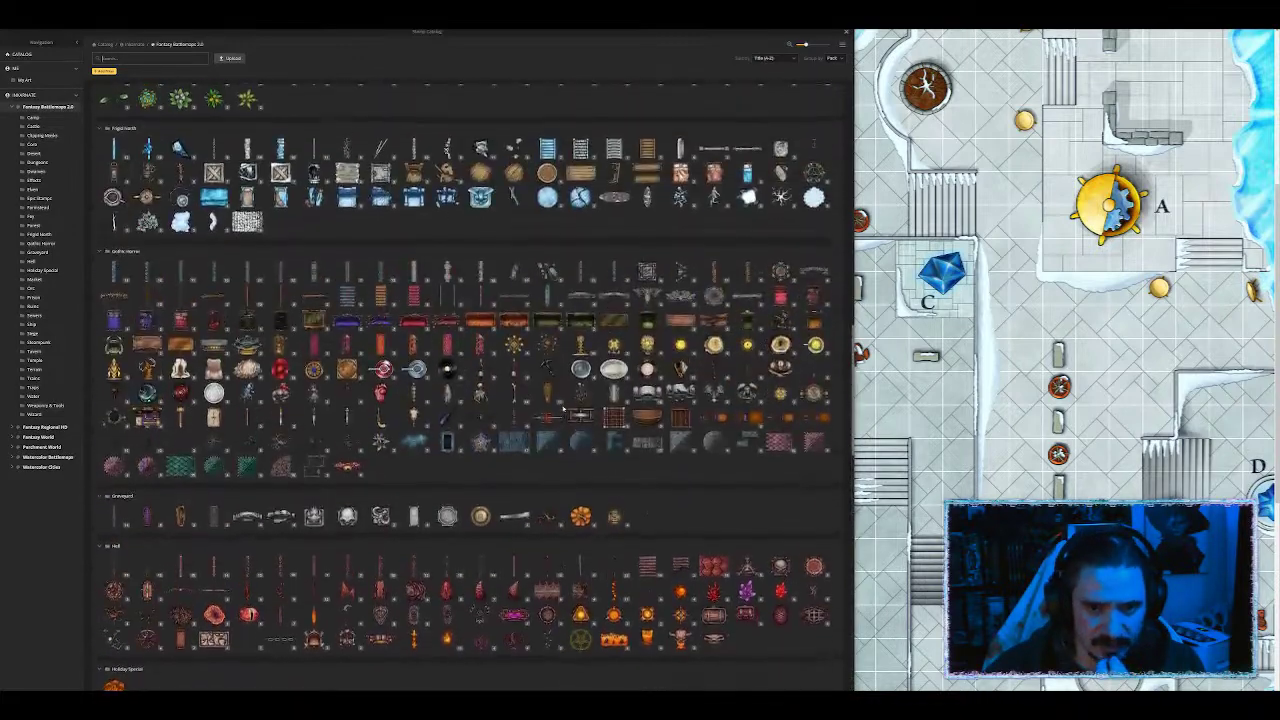
{"action": "scroll", "coordinate": [566, 410], "scroll_direction": "up", "scroll_amount": 15}
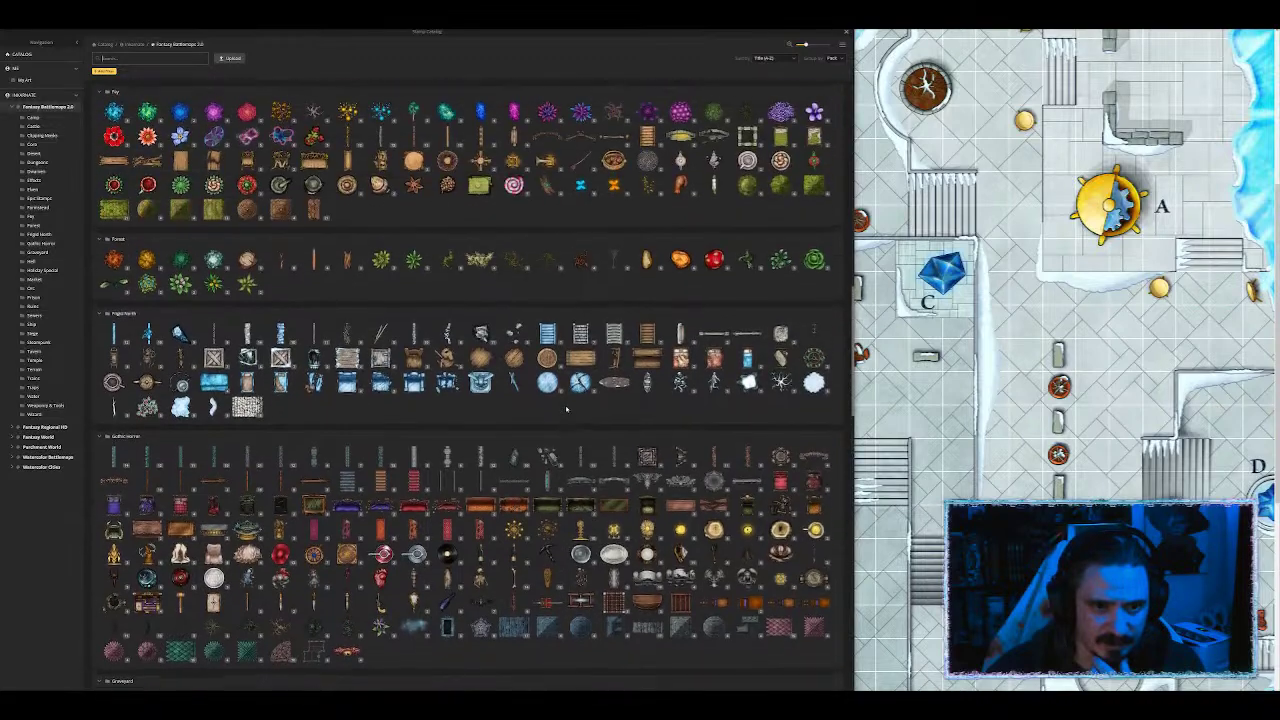
{"action": "scroll", "coordinate": [574, 400], "scroll_direction": "up", "scroll_amount": 12}
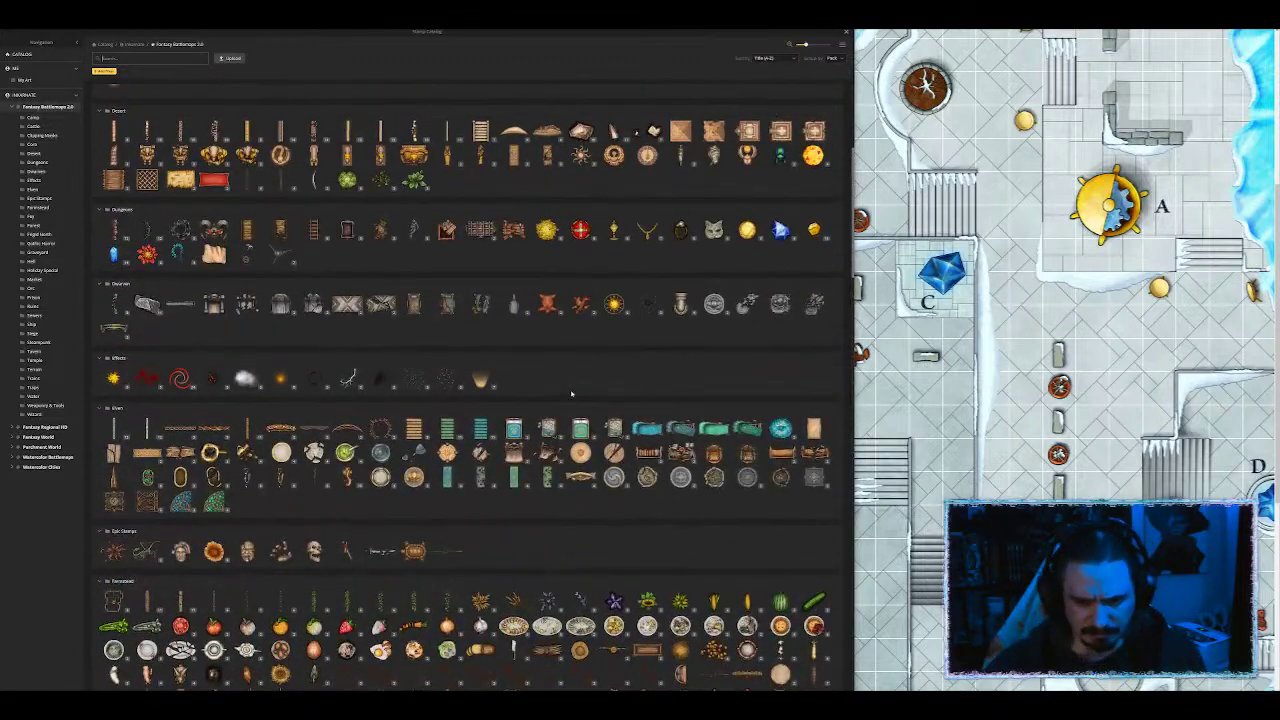
{"action": "scroll", "coordinate": [571, 393], "scroll_direction": "up", "scroll_amount": 10}
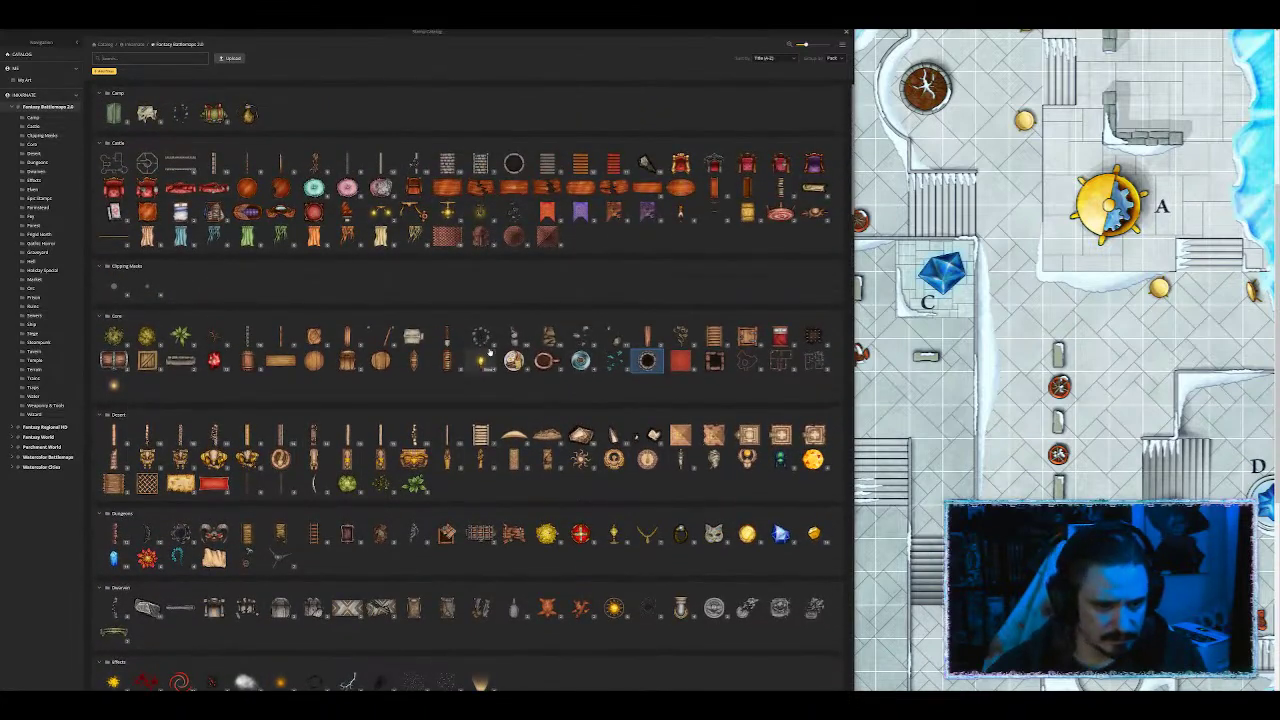
{"action": "scroll", "coordinate": [510, 356], "scroll_direction": "down", "scroll_amount": 1}
{"action": "scroll", "coordinate": [504, 354], "scroll_direction": "down", "scroll_amount": 15}
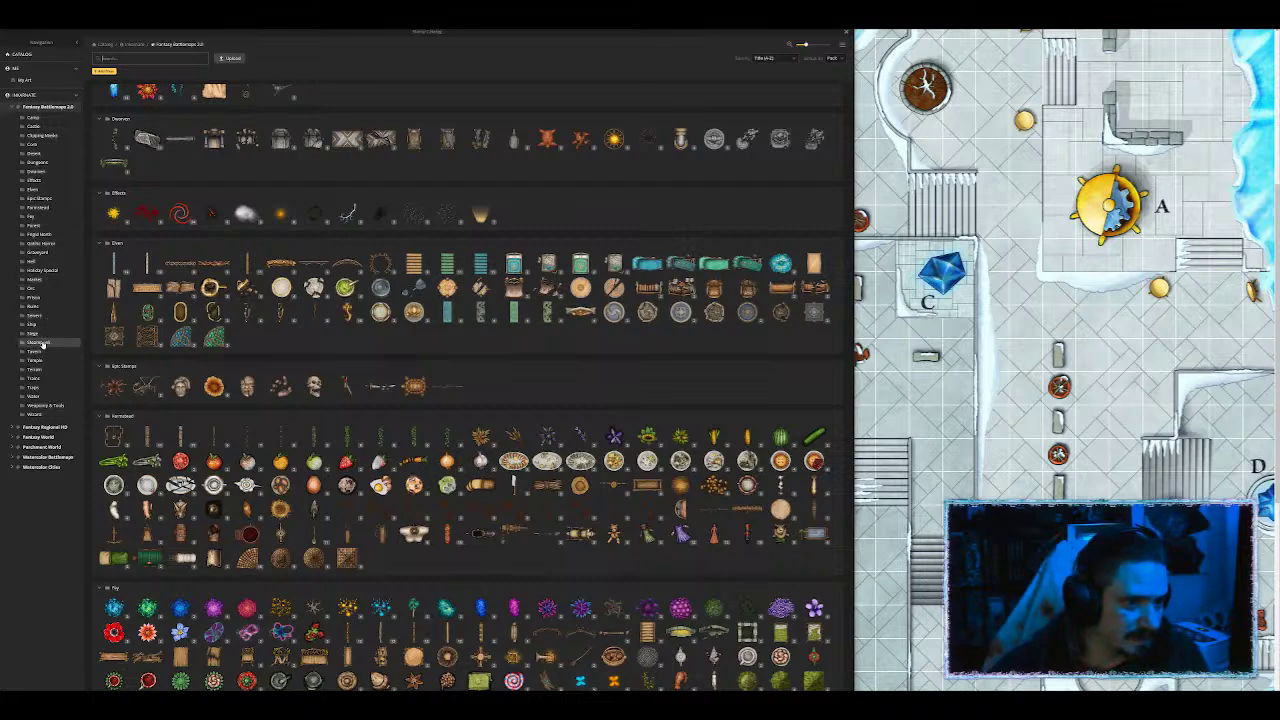
Step: Place a reduced Steampunk fan stamp on the northeastern terrace, between the lower broken stone wall and the terrace edge
{"action": "left_click", "coordinate": [38, 342]}
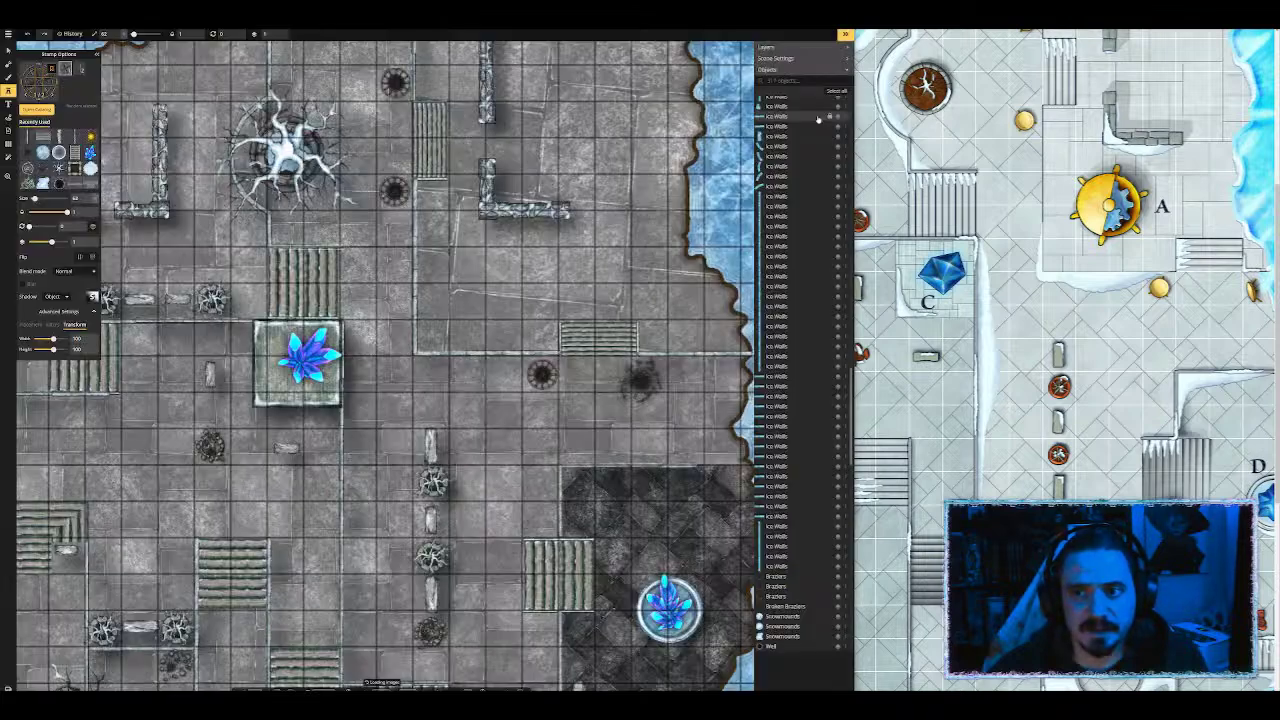
{"action": "left_click", "coordinate": [818, 116]}
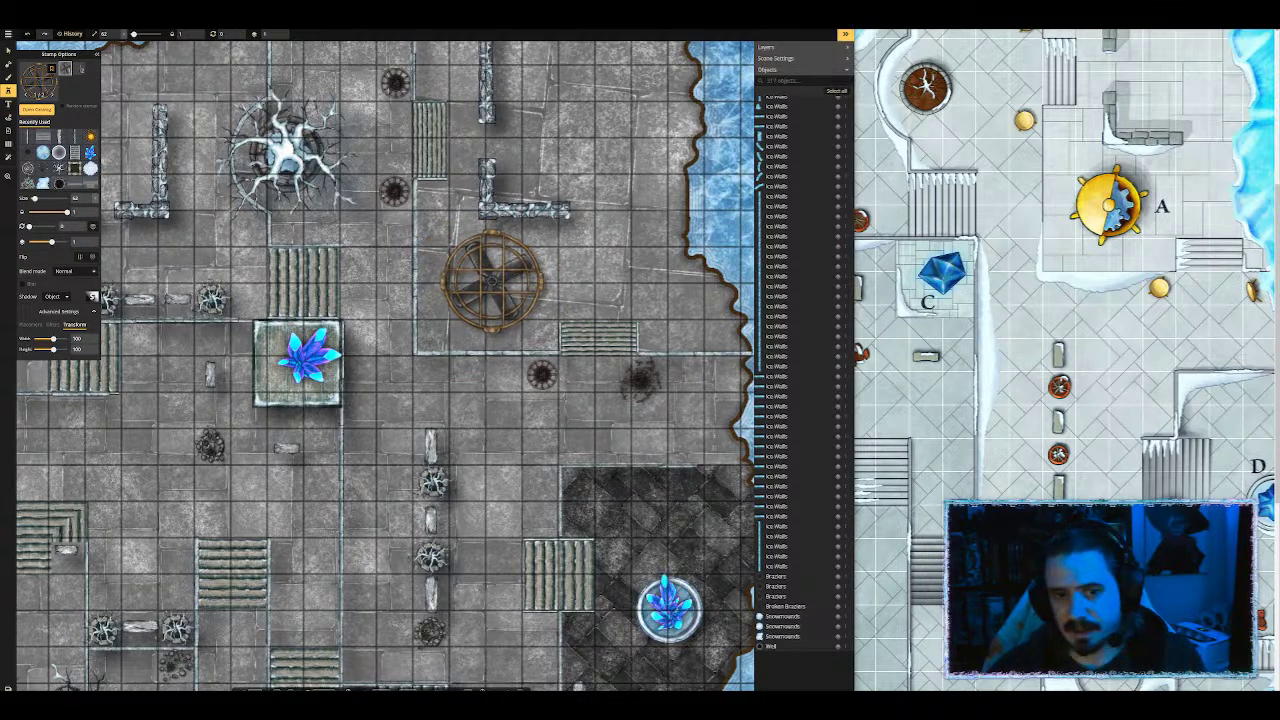
{"action": "scroll", "coordinate": [491, 280], "scroll_direction": "down", "scroll_amount": 2}
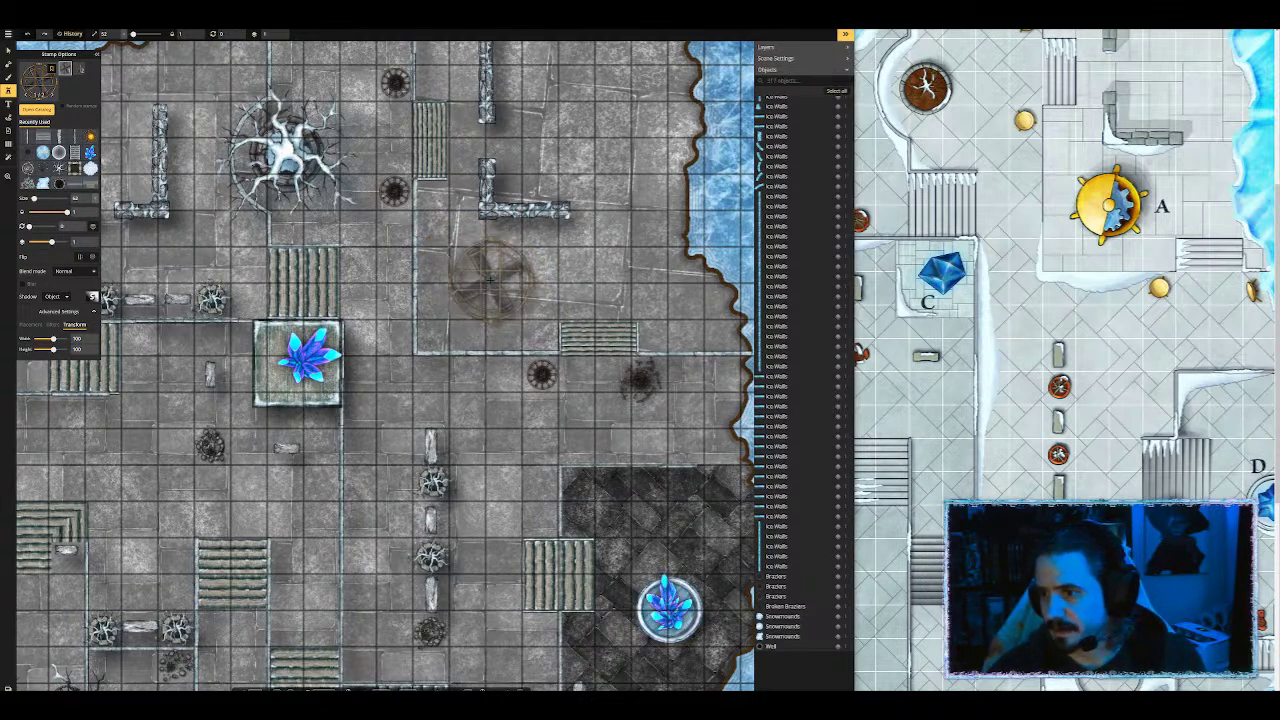
{"action": "left_click", "coordinate": [488, 279]}
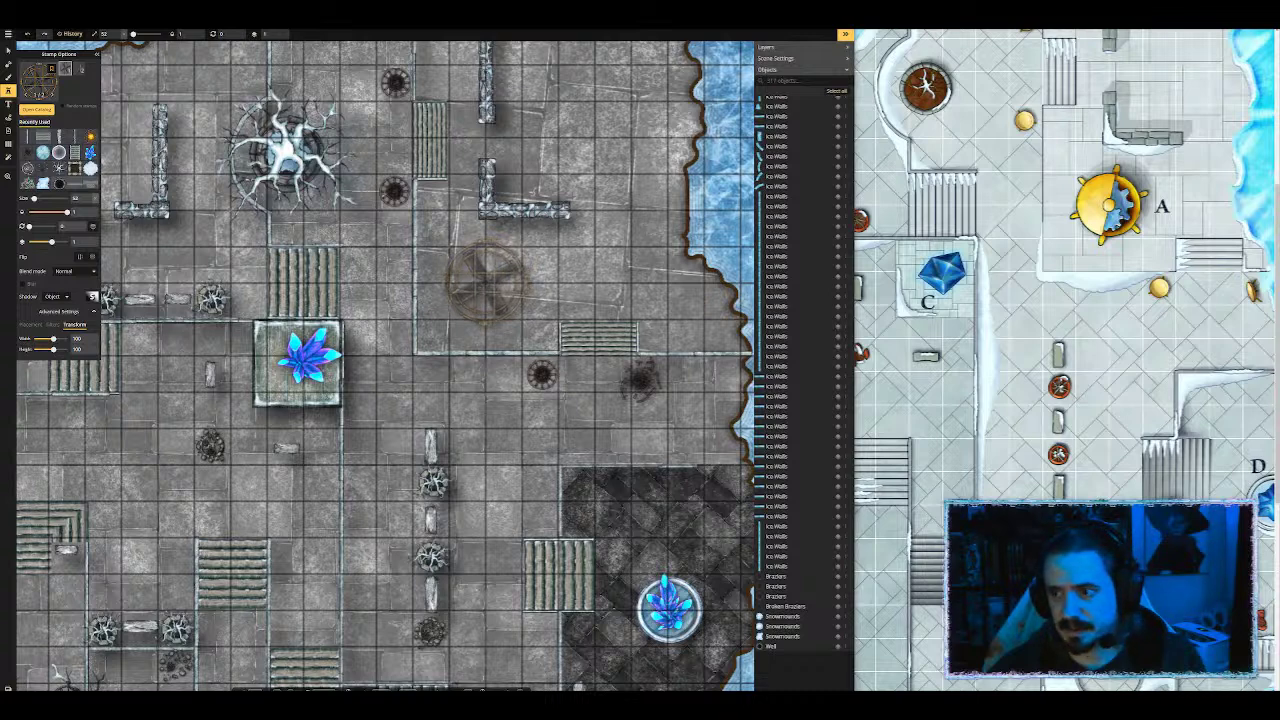
{"action": "left_click", "coordinate": [485, 281]}
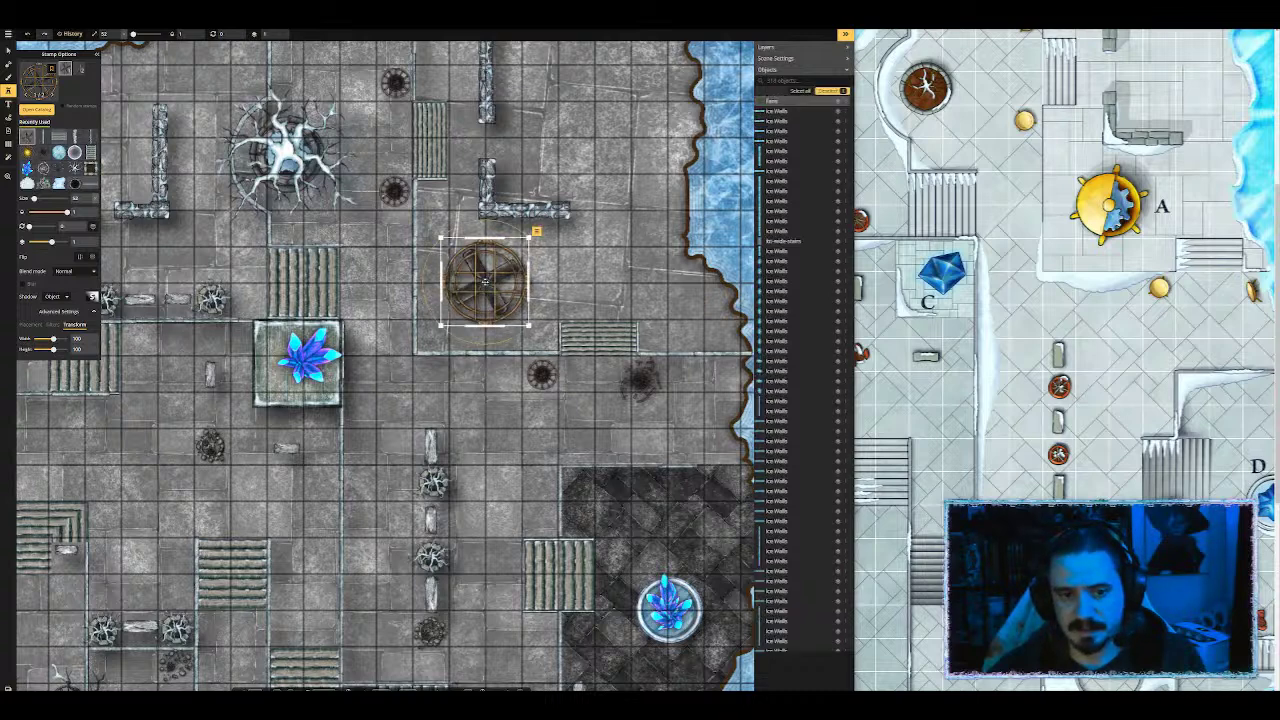
Step: Find the Gears stamps in the Fantasy Battlemaps 2.0 catalog and place an enlarged grey gear over the fan's upper-left part
{"action": "left_click", "coordinate": [41, 83]}
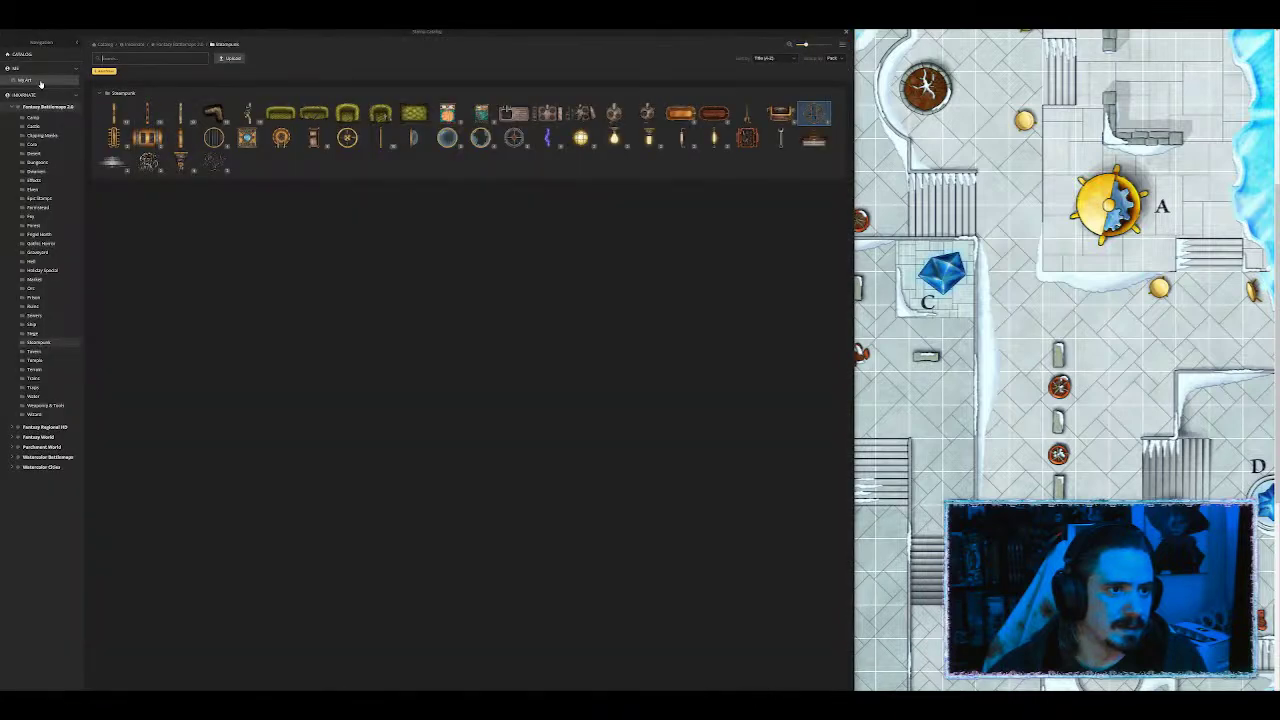
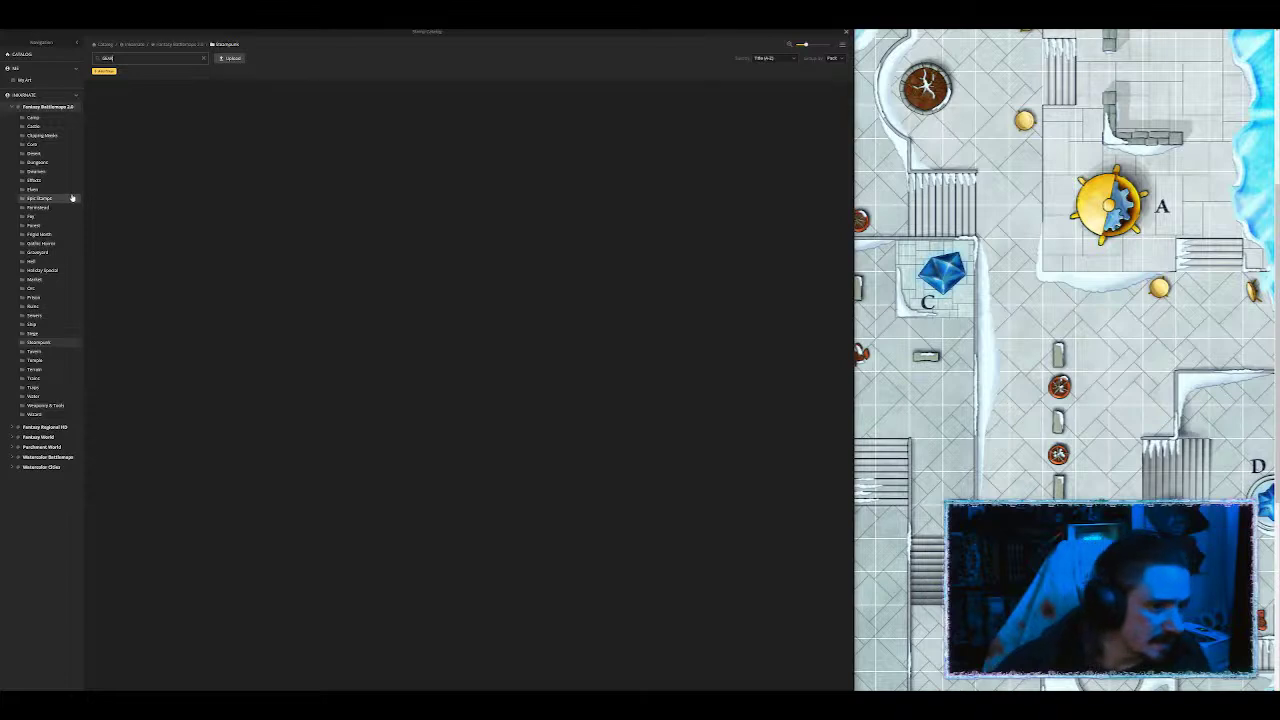
{"action": "left_click", "coordinate": [204, 61]}
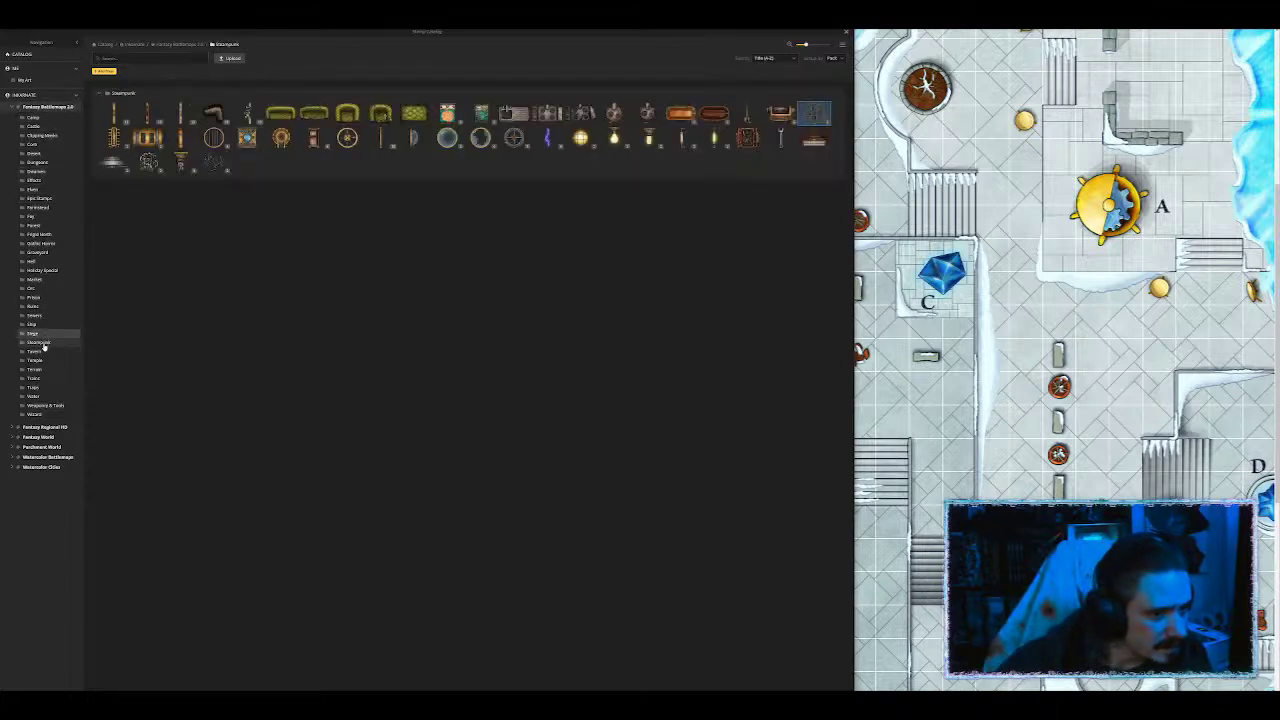
{"action": "left_click", "coordinate": [45, 107]}
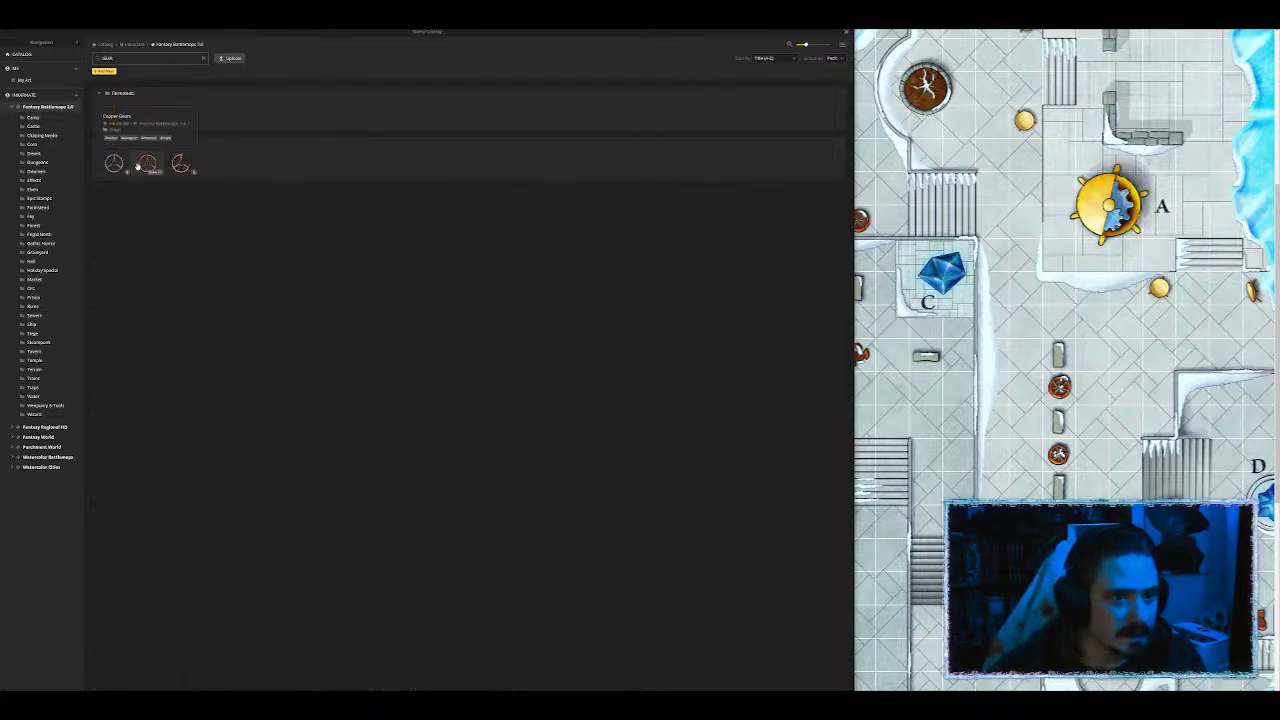
{"action": "left_click", "coordinate": [140, 165]}
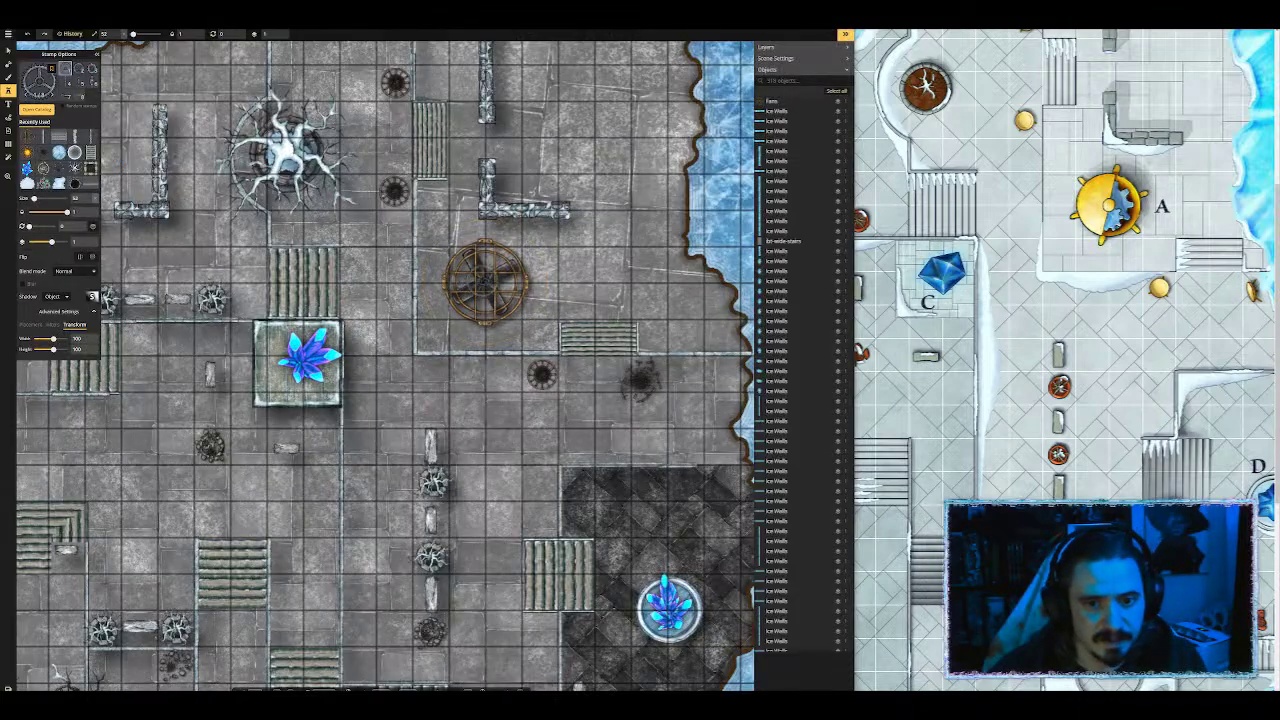
{"action": "scroll", "coordinate": [485, 281], "scroll_direction": "up", "scroll_amount": 6}
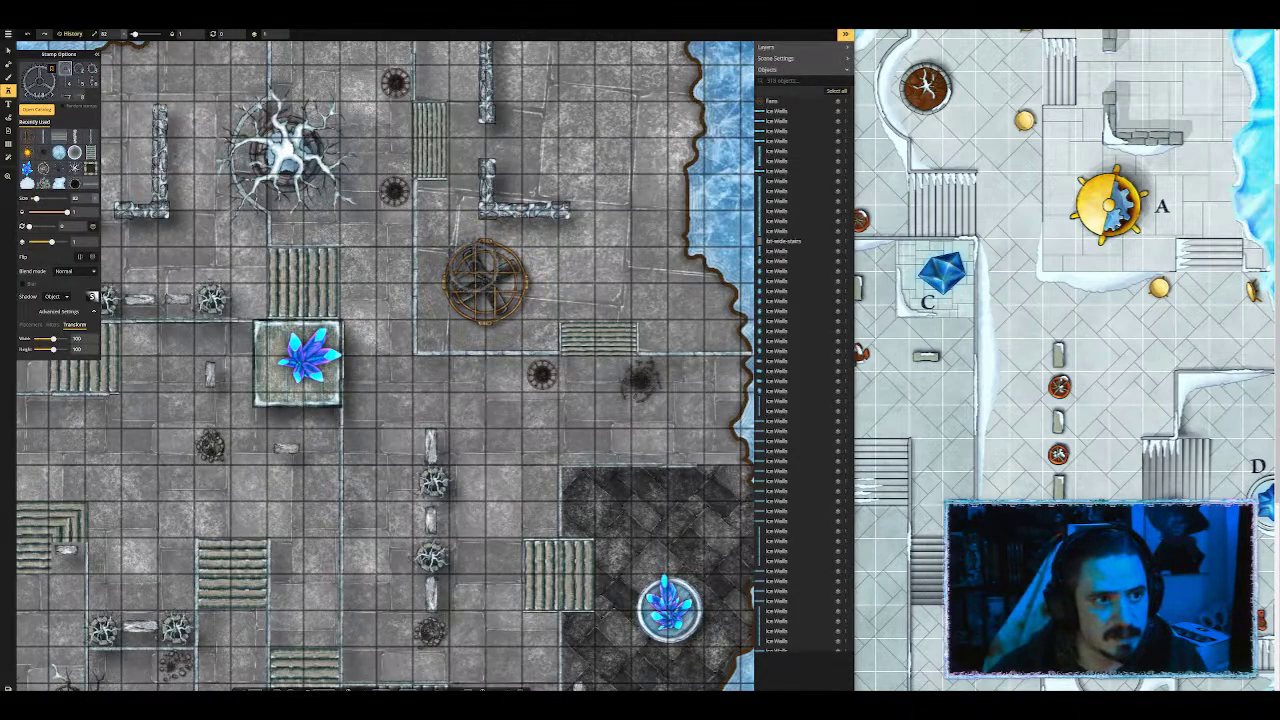
{"action": "left_click", "coordinate": [485, 281]}
Step: Place a second, smaller grey gear over the fan's right side, meshing with the first gear
{"action": "left_click", "coordinate": [522, 283]}
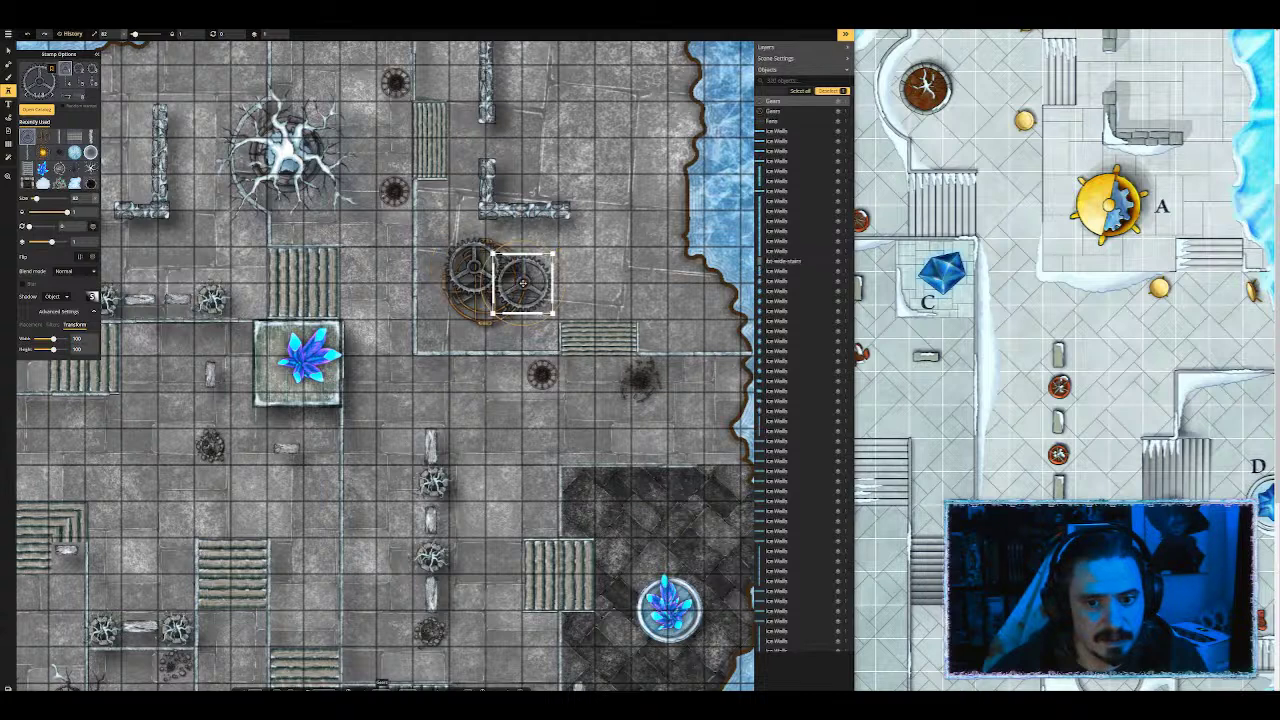
{"action": "scroll", "coordinate": [523, 285], "scroll_direction": "down", "scroll_amount": 2}
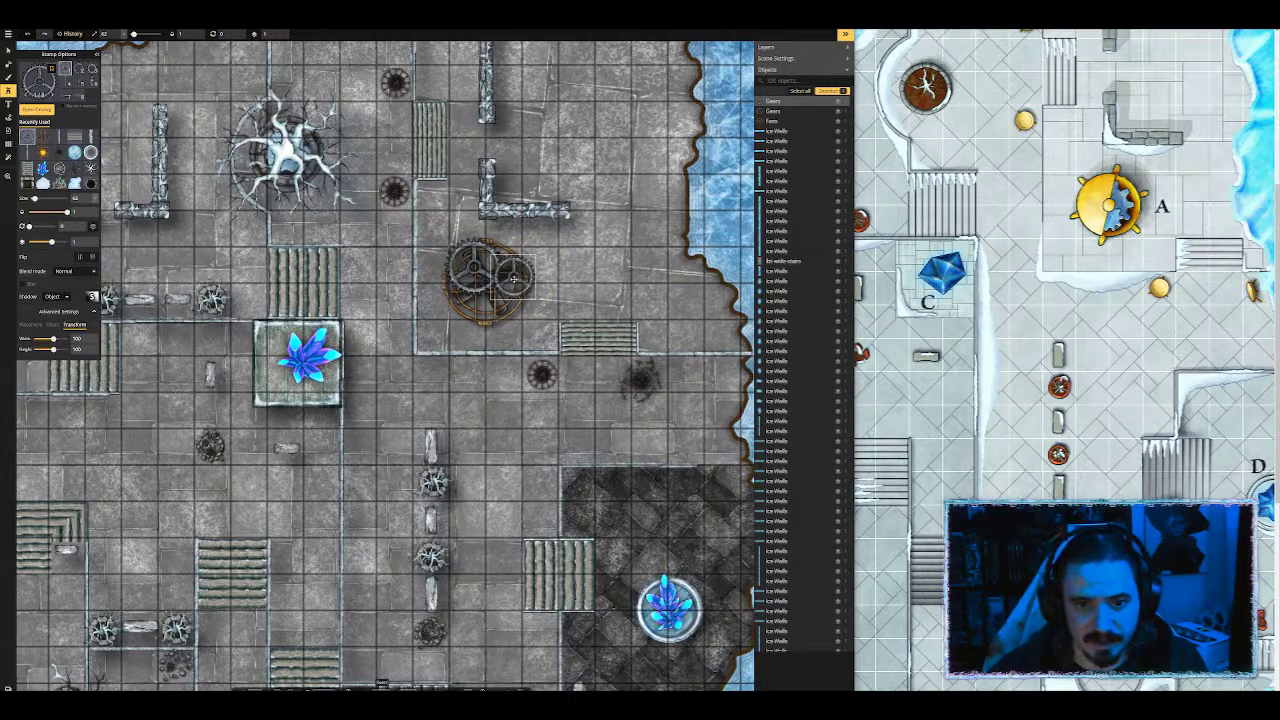
{"action": "scroll", "coordinate": [513, 281], "scroll_direction": "down", "scroll_amount": 1}
{"action": "left_click", "coordinate": [514, 280]}
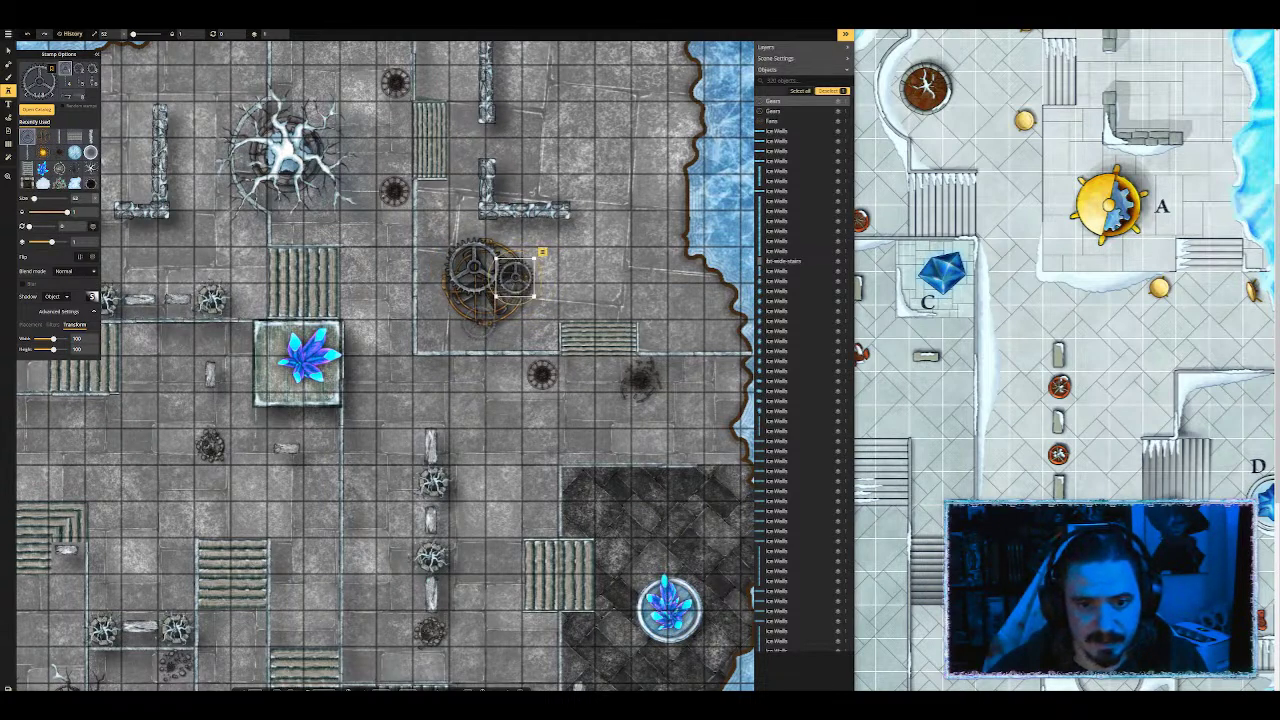
Step: Add a thick-toothed gear variant at the fan's lower part and a small round gear variant just west of it
{"action": "left_click", "coordinate": [93, 71]}
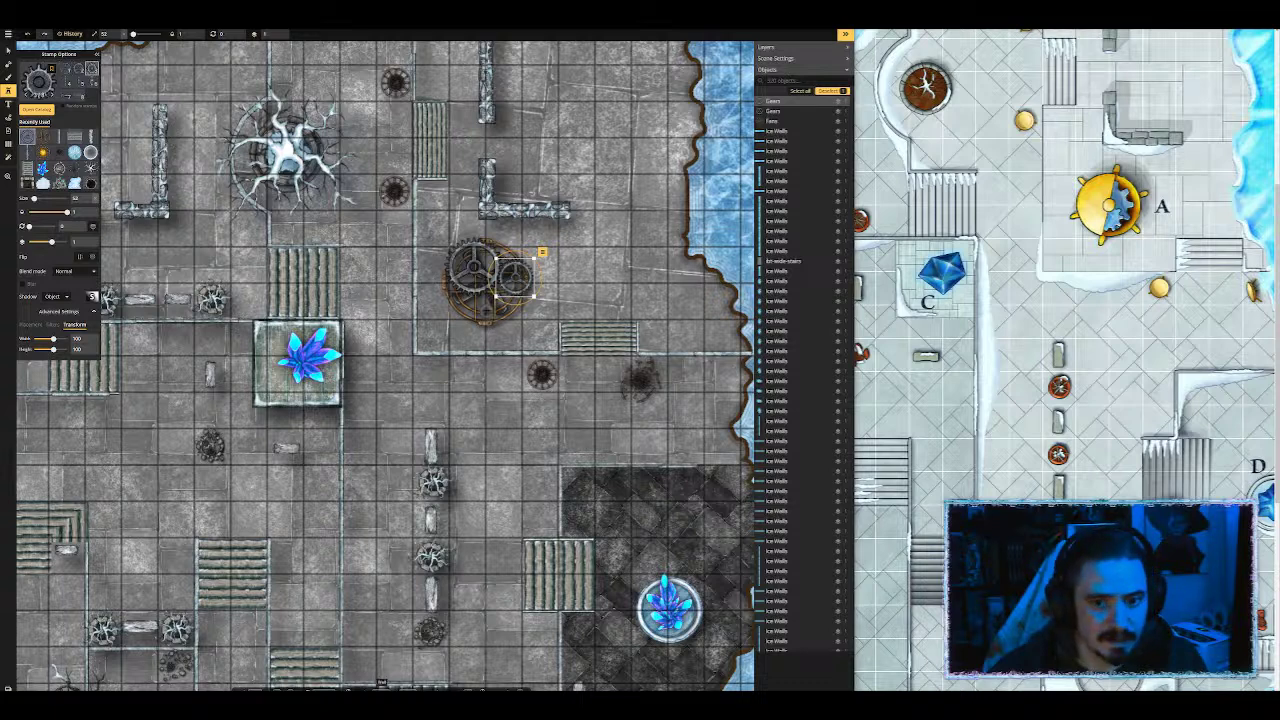
{"action": "left_click", "coordinate": [487, 310]}
{"action": "scroll", "coordinate": [487, 310], "scroll_direction": "up", "scroll_amount": 5}
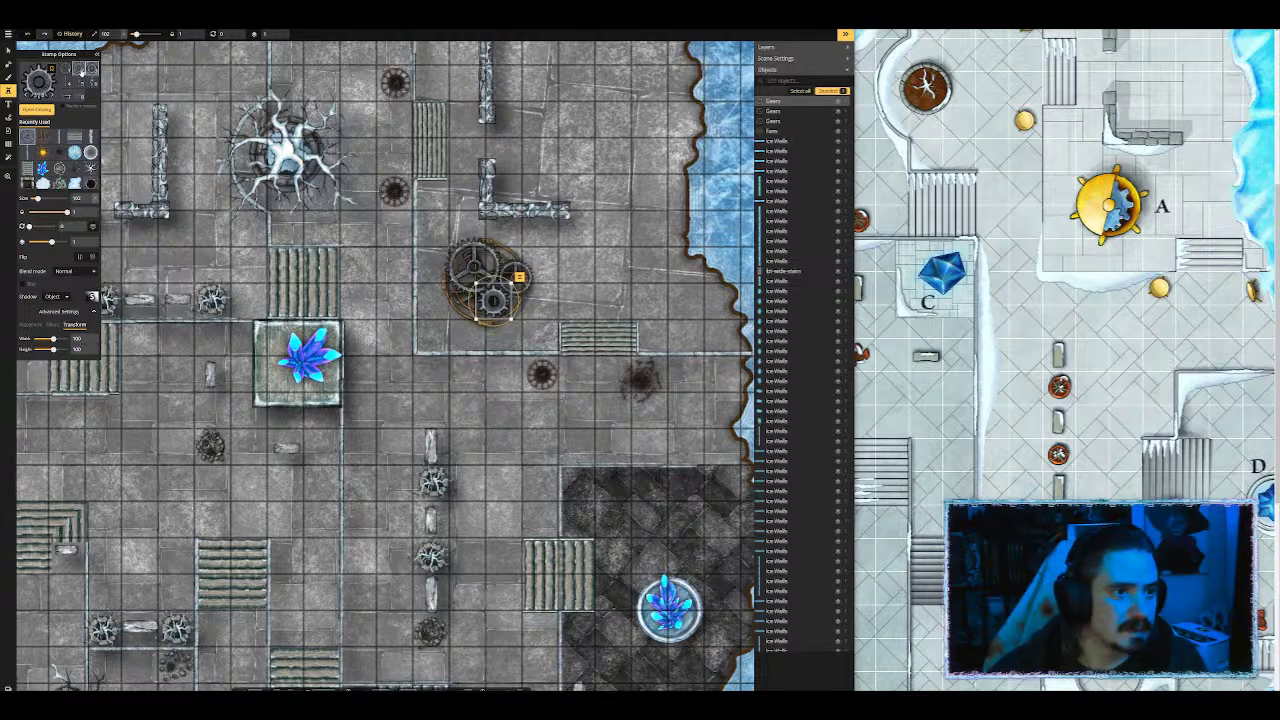
{"action": "left_click", "coordinate": [82, 70]}
{"action": "scroll", "coordinate": [430, 308], "scroll_direction": "down", "scroll_amount": 7}
{"action": "left_click_drag", "start_coordinate": [430, 309], "coordinate": [469, 302]}
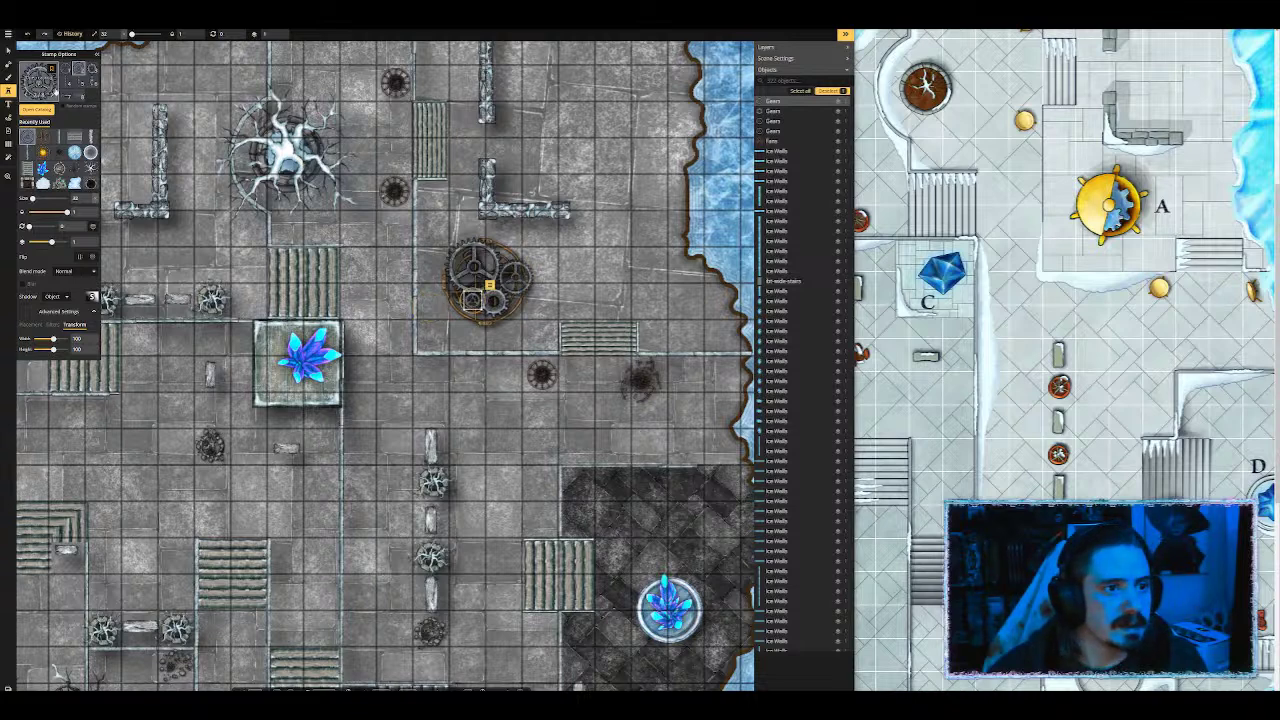
Step: Clear the catalog search and choose the round glass stamp with a brass rim from the Steampunk stamps in Fantasy Battlemaps 2.0
{"action": "left_click", "coordinate": [44, 87]}
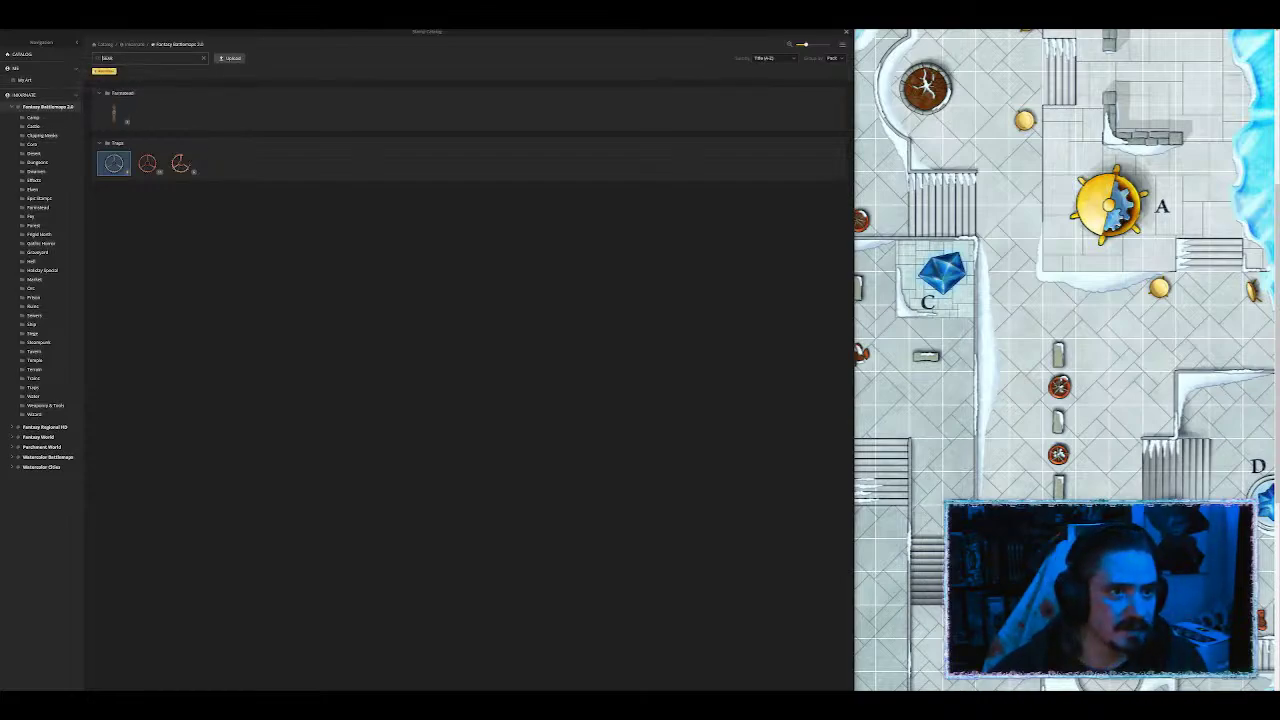
{"action": "left_click", "coordinate": [205, 59]}
{"action": "scroll", "coordinate": [460, 286], "scroll_direction": "down", "scroll_amount": 10}
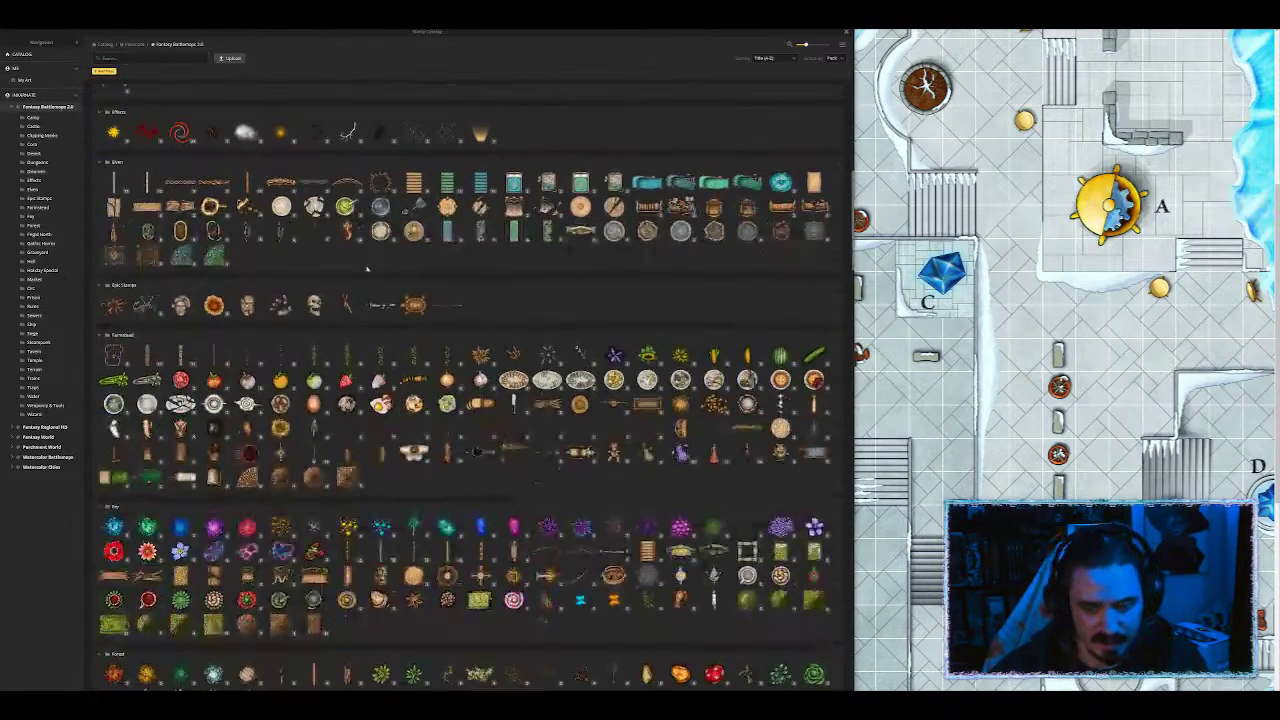
{"action": "scroll", "coordinate": [410, 287], "scroll_direction": "down", "scroll_amount": 12}
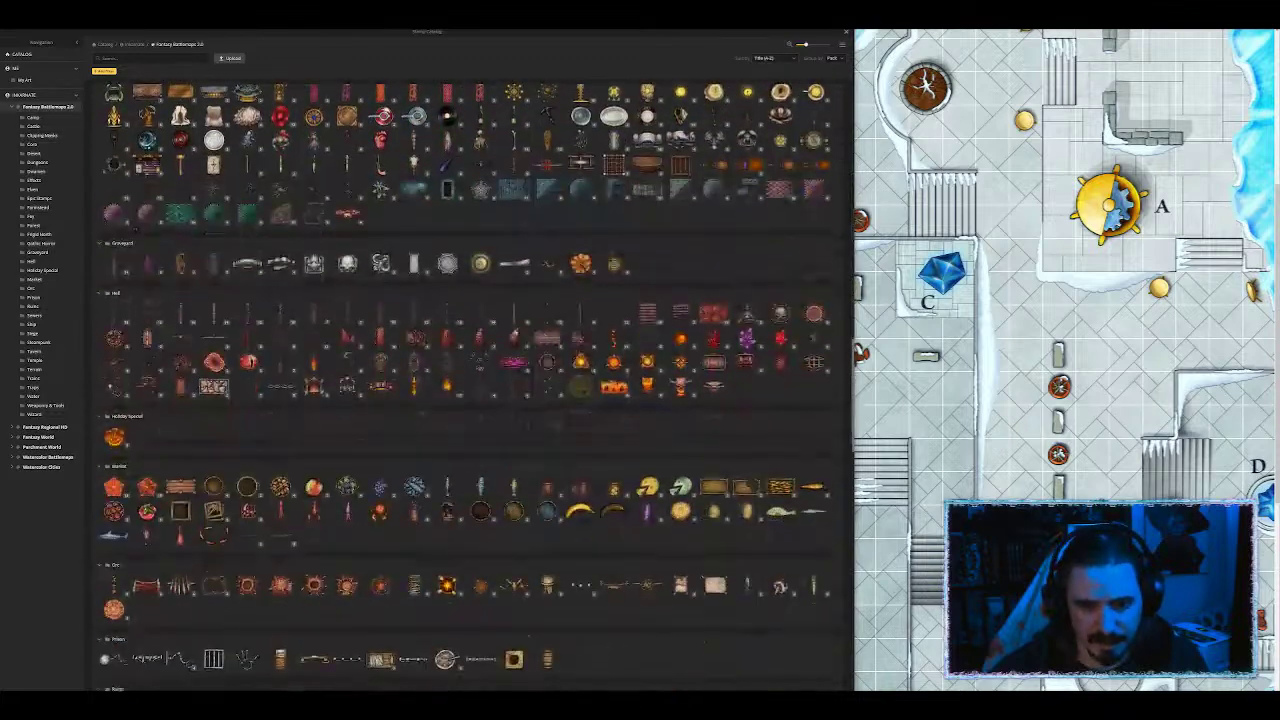
{"action": "scroll", "coordinate": [450, 318], "scroll_direction": "down", "scroll_amount": 5}
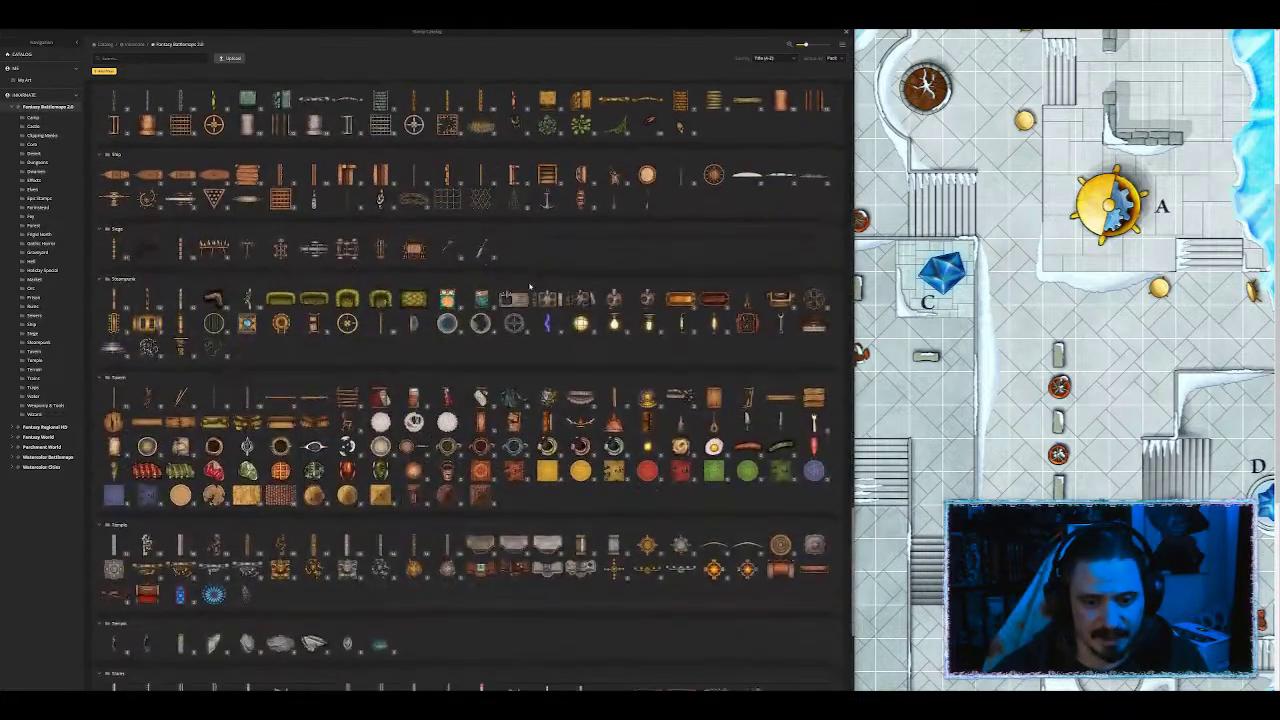
{"action": "left_click", "coordinate": [450, 321]}
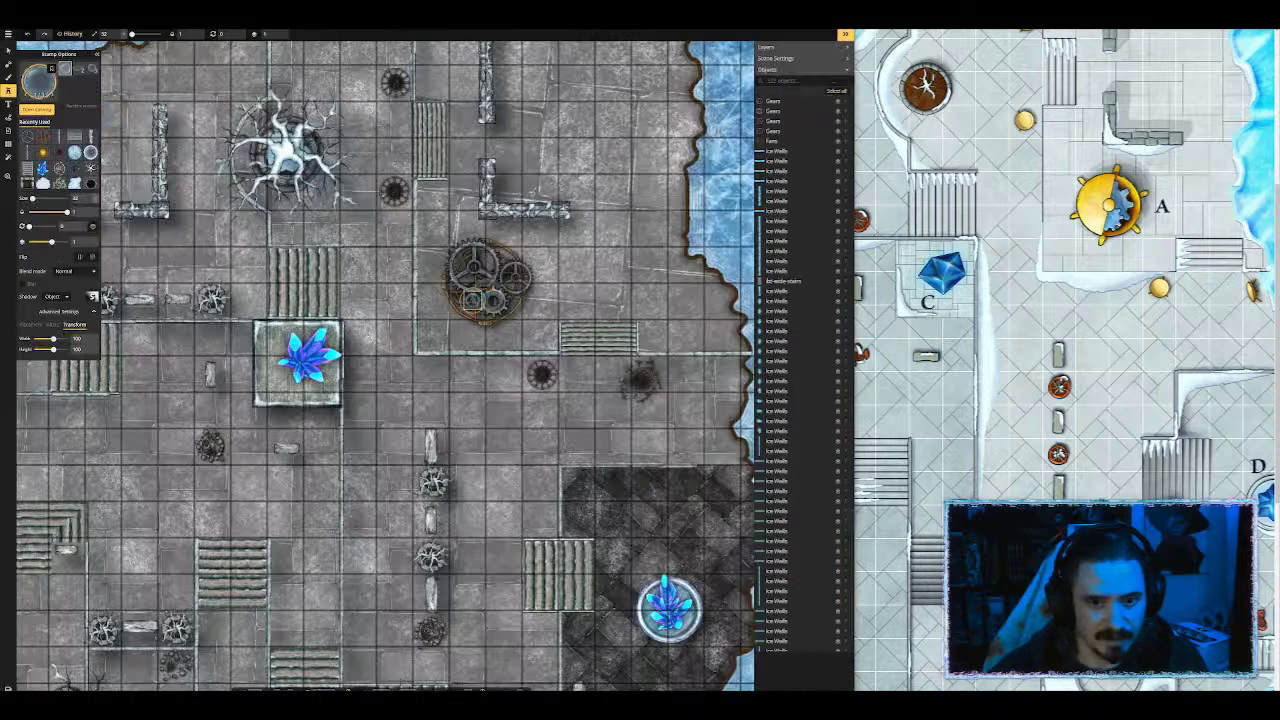
Step: Place an enlarged copy of the brass-rimmed glass stamp centred over the fan and gears on the northeastern terrace
{"action": "scroll", "coordinate": [487, 280], "scroll_direction": "up", "scroll_amount": 2}
{"action": "scroll", "coordinate": [487, 280], "scroll_direction": "down", "scroll_amount": 1}
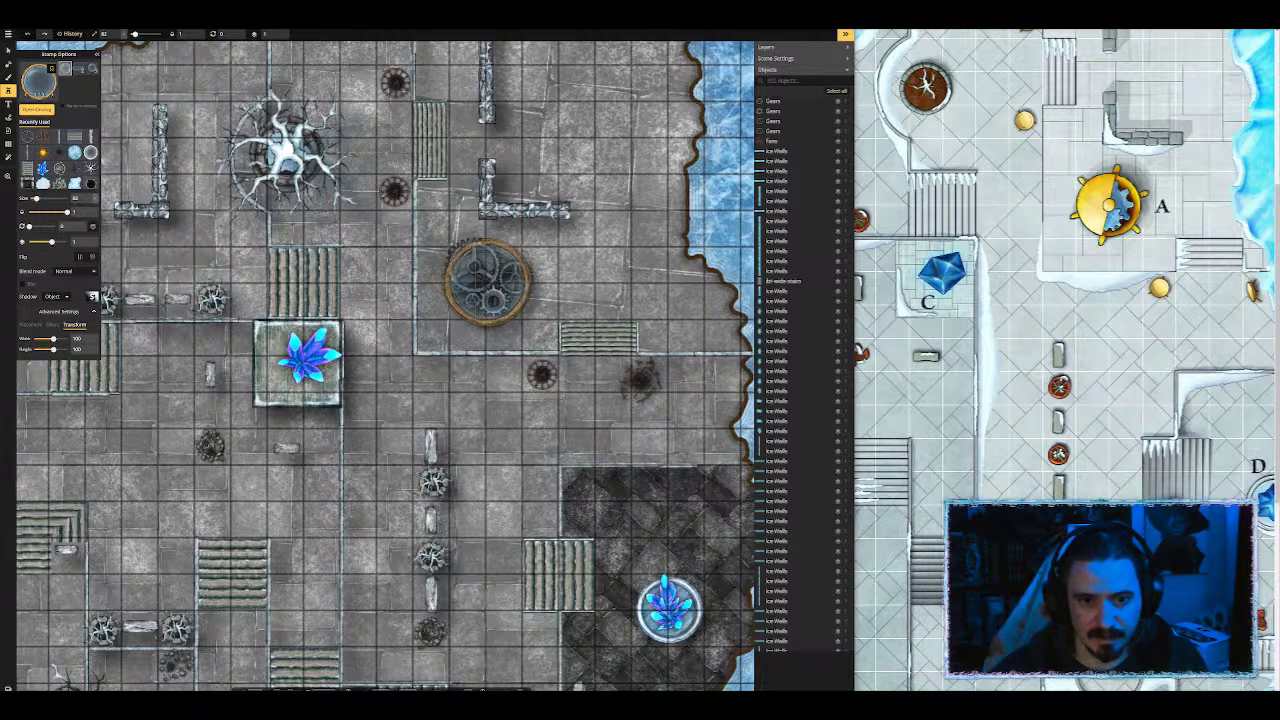
{"action": "left_click", "coordinate": [487, 280]}
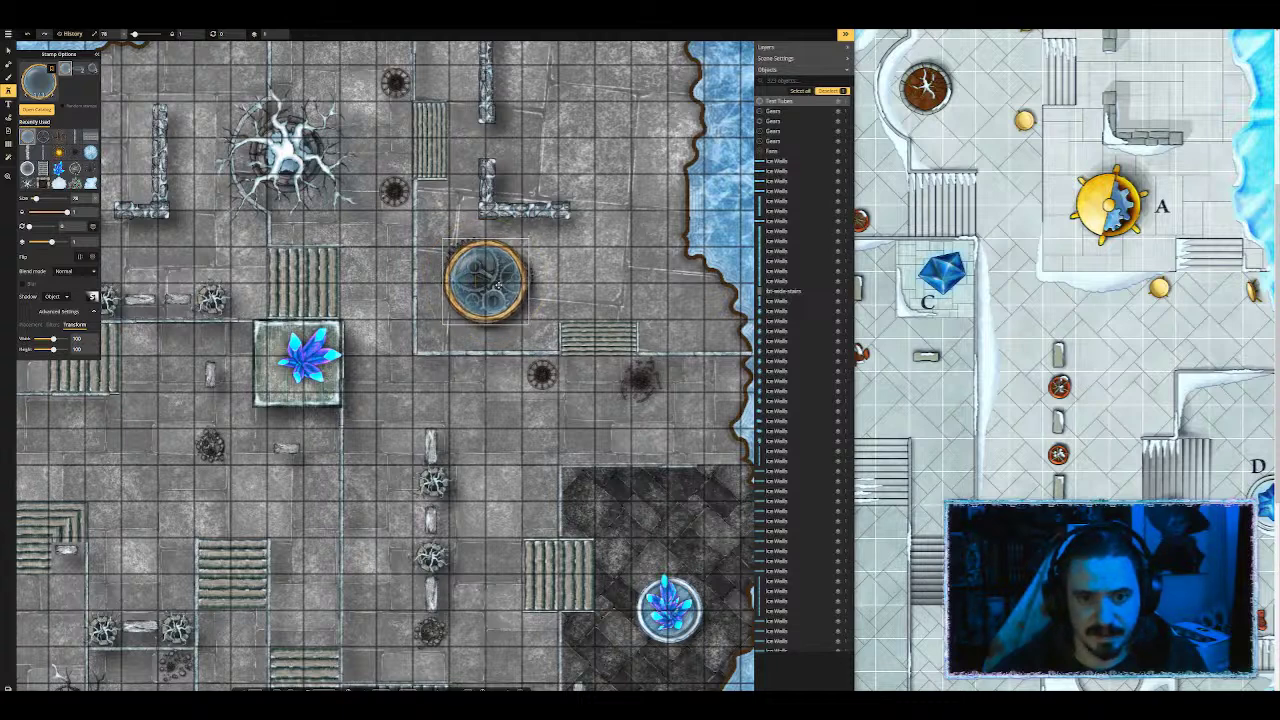
Step: Nudge the large upper-left gear slightly down and right to fit it inside the brass rim
{"action": "left_click", "coordinate": [498, 285]}
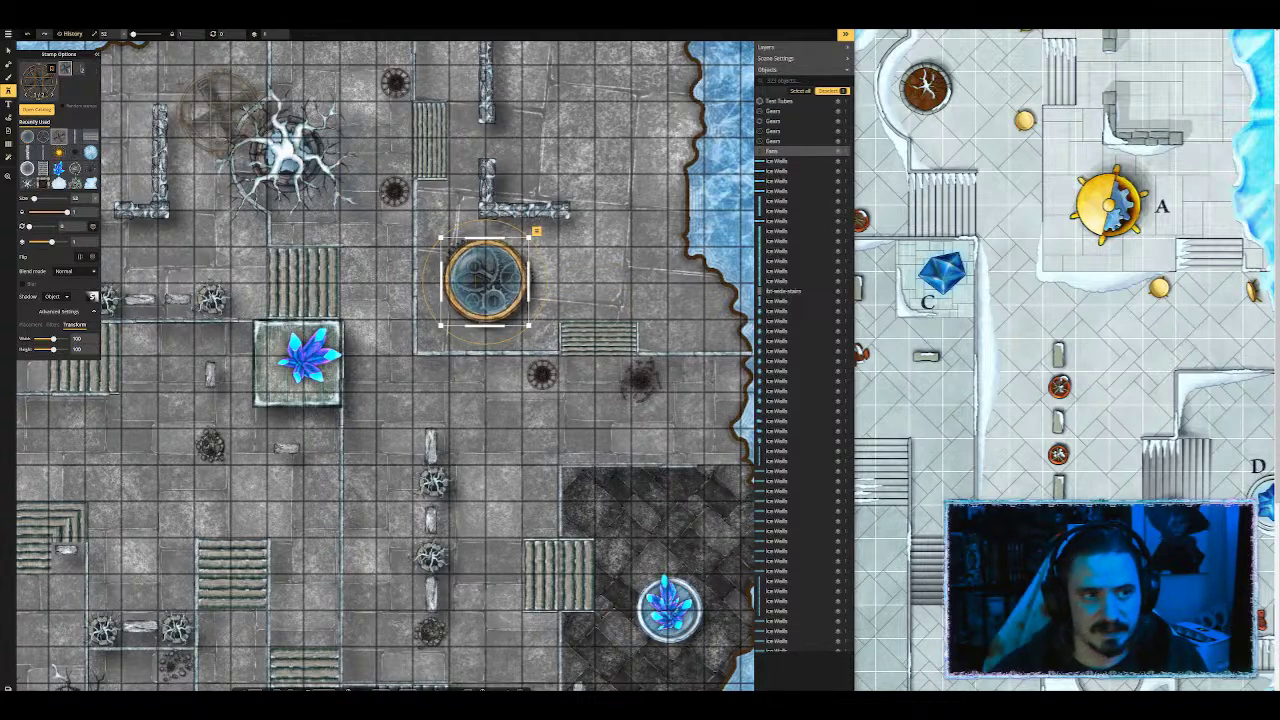
{"action": "left_click", "coordinate": [8, 52]}
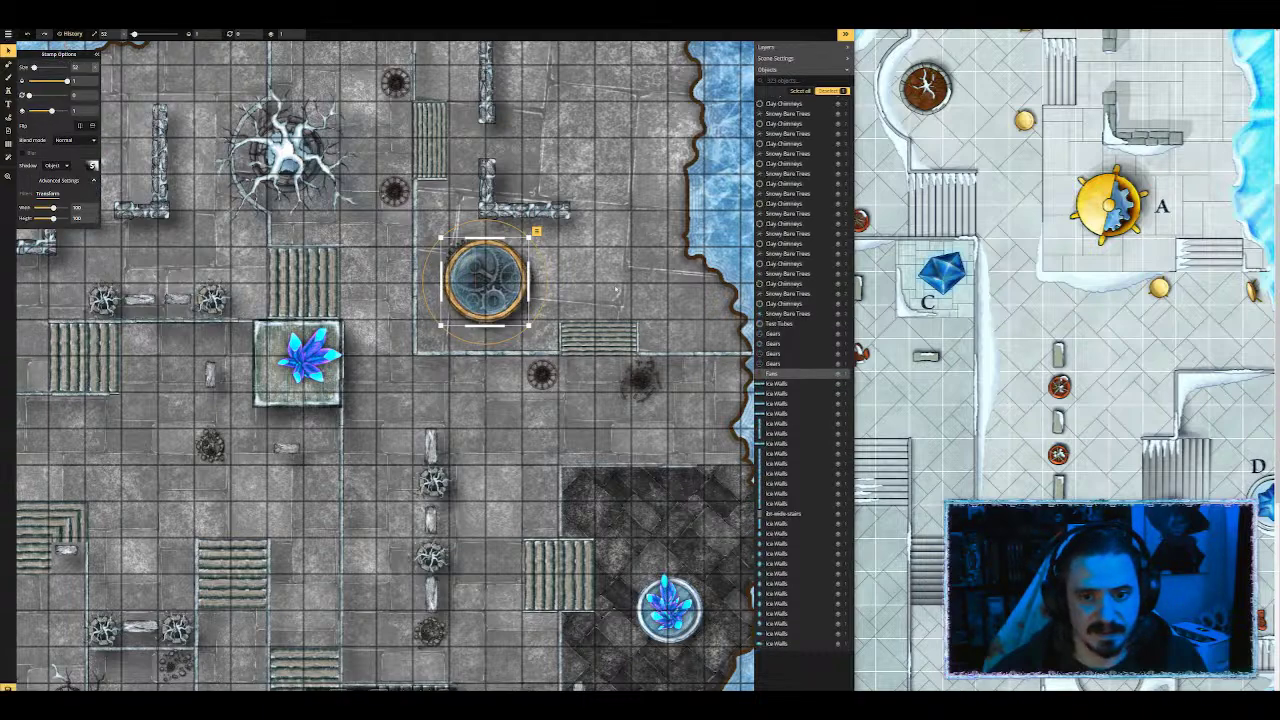
{"action": "scroll", "coordinate": [584, 304], "scroll_direction": "up", "scroll_amount": 2}
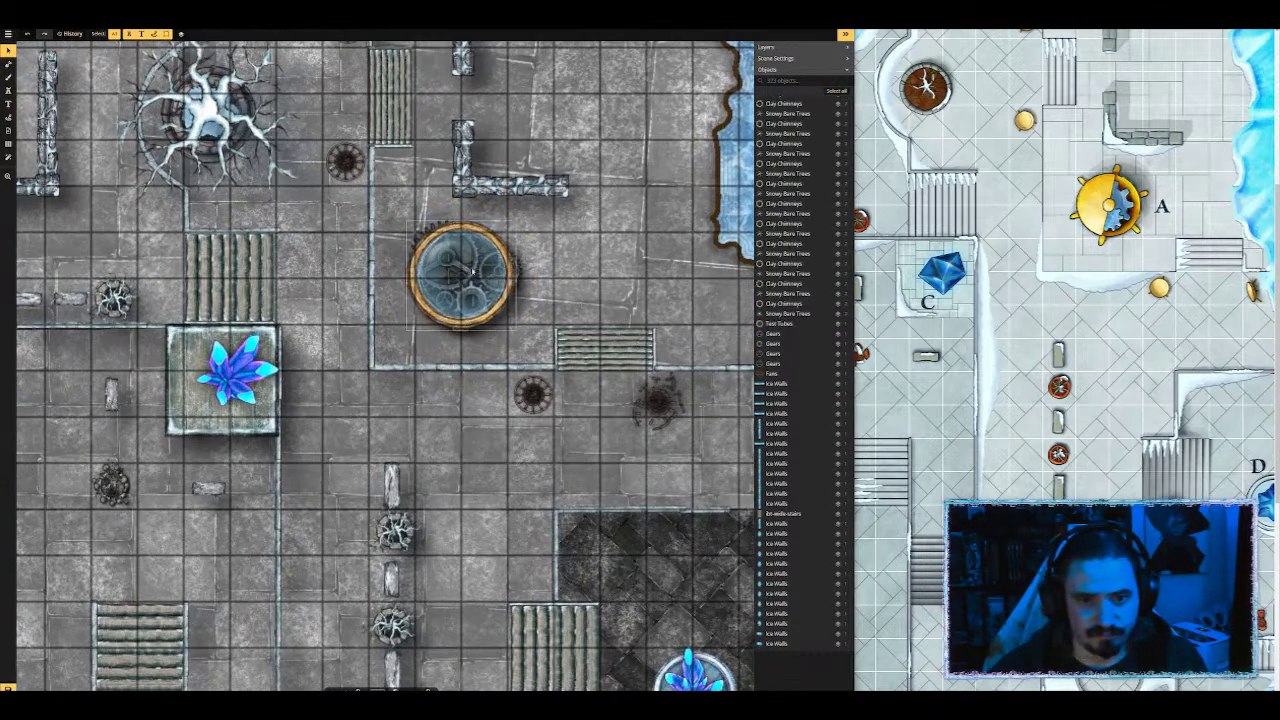
{"action": "left_click", "coordinate": [488, 300]}
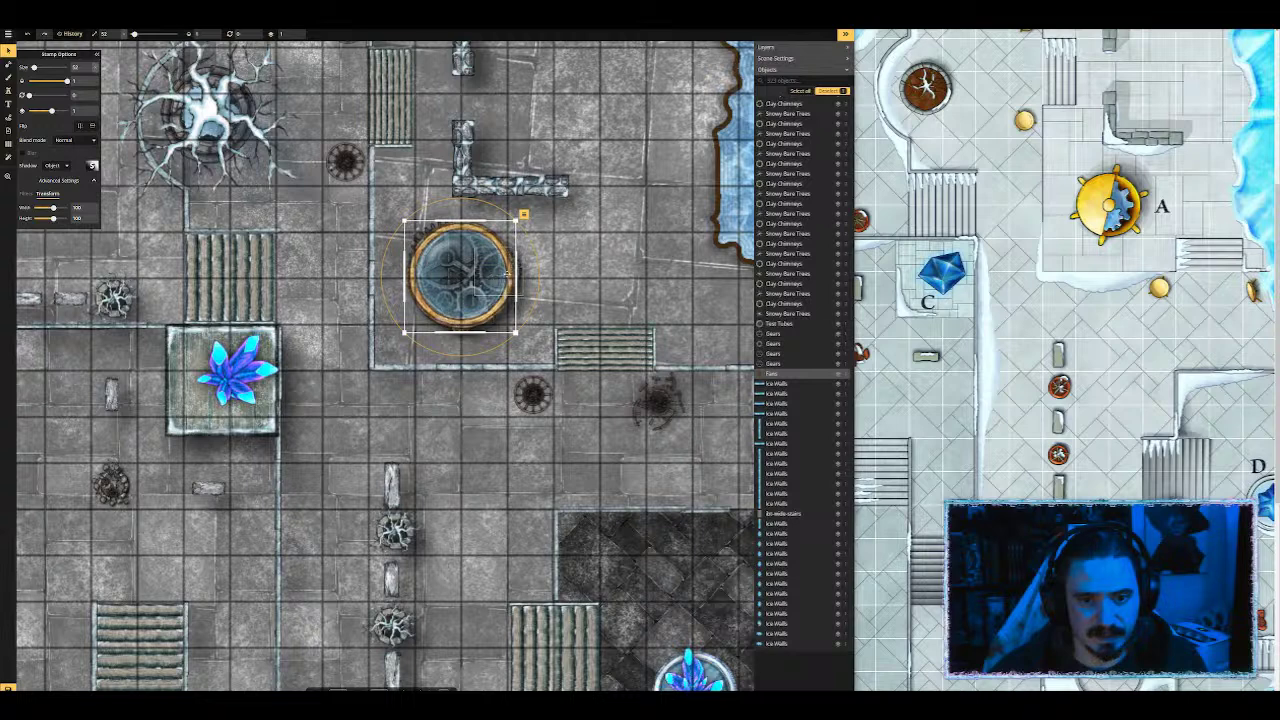
{"action": "left_click", "coordinate": [415, 231]}
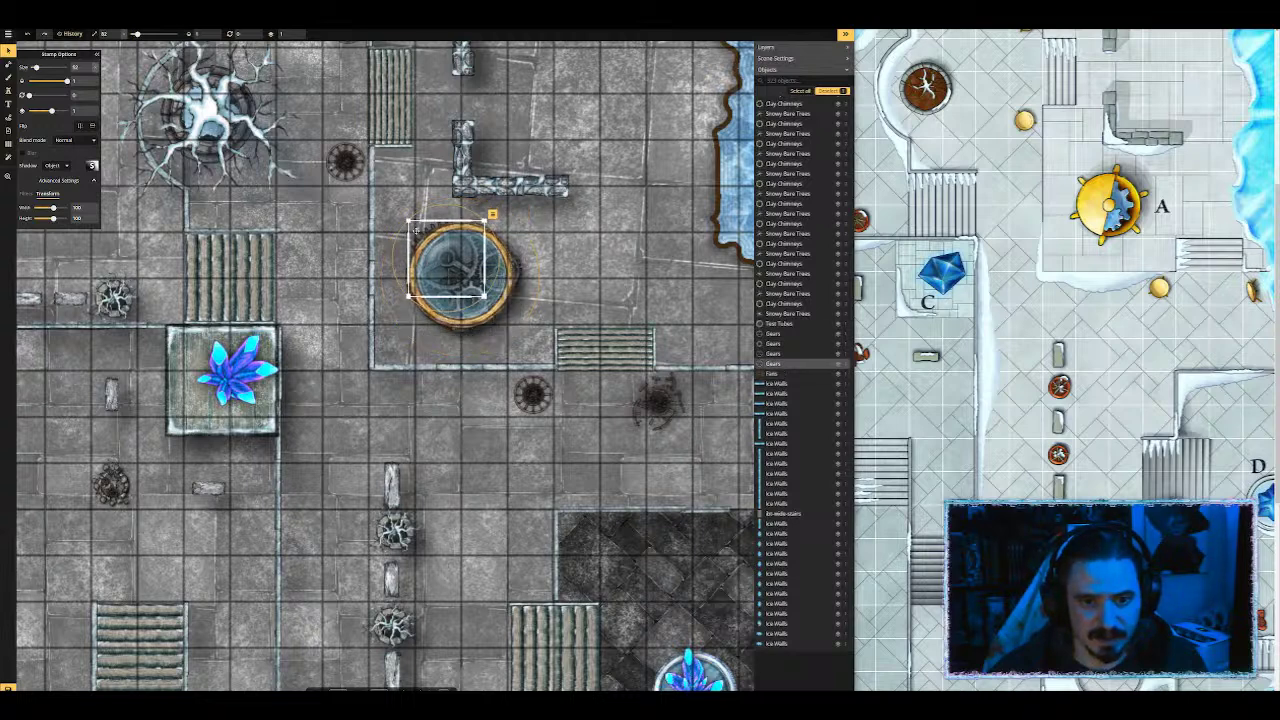
{"action": "key", "text": "Down"}
{"action": "key", "text": "Down"}
{"action": "key", "text": "Down"}
{"action": "key", "text": "Right"}
{"action": "key", "text": "Down"}
{"action": "key", "text": "Down"}
{"action": "key", "text": "Right"}
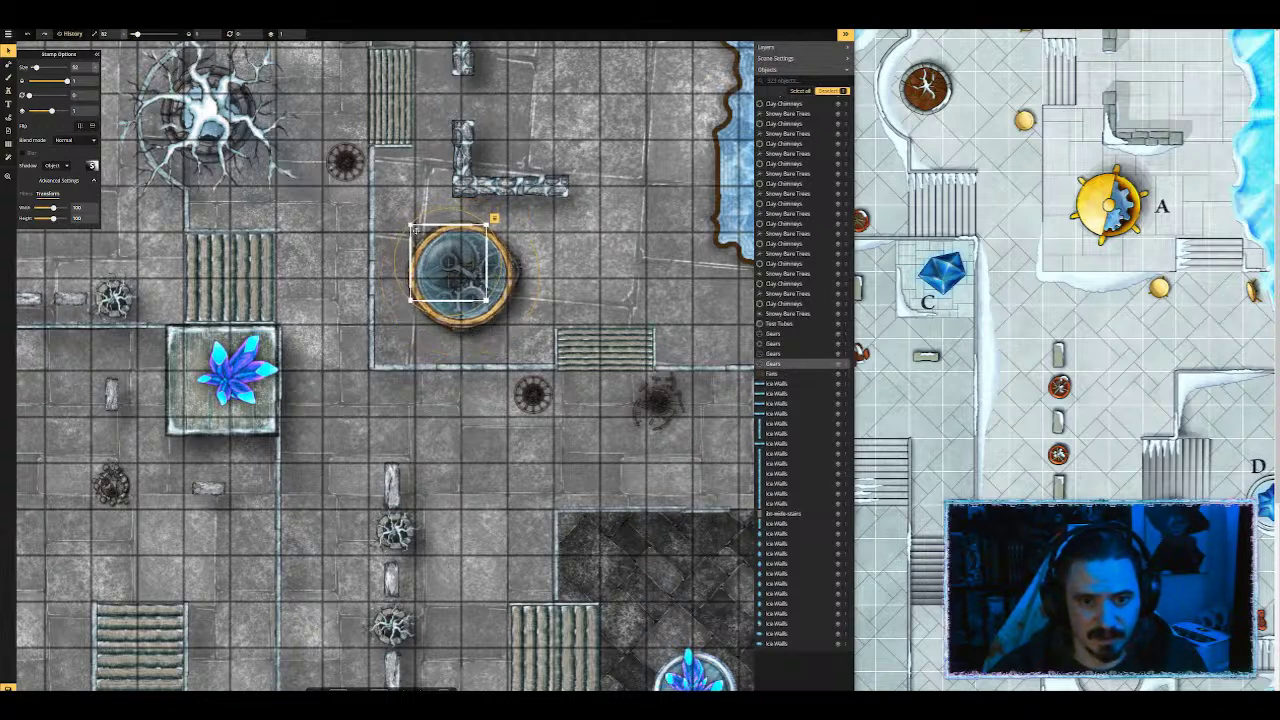
{"action": "key", "text": "Right"}
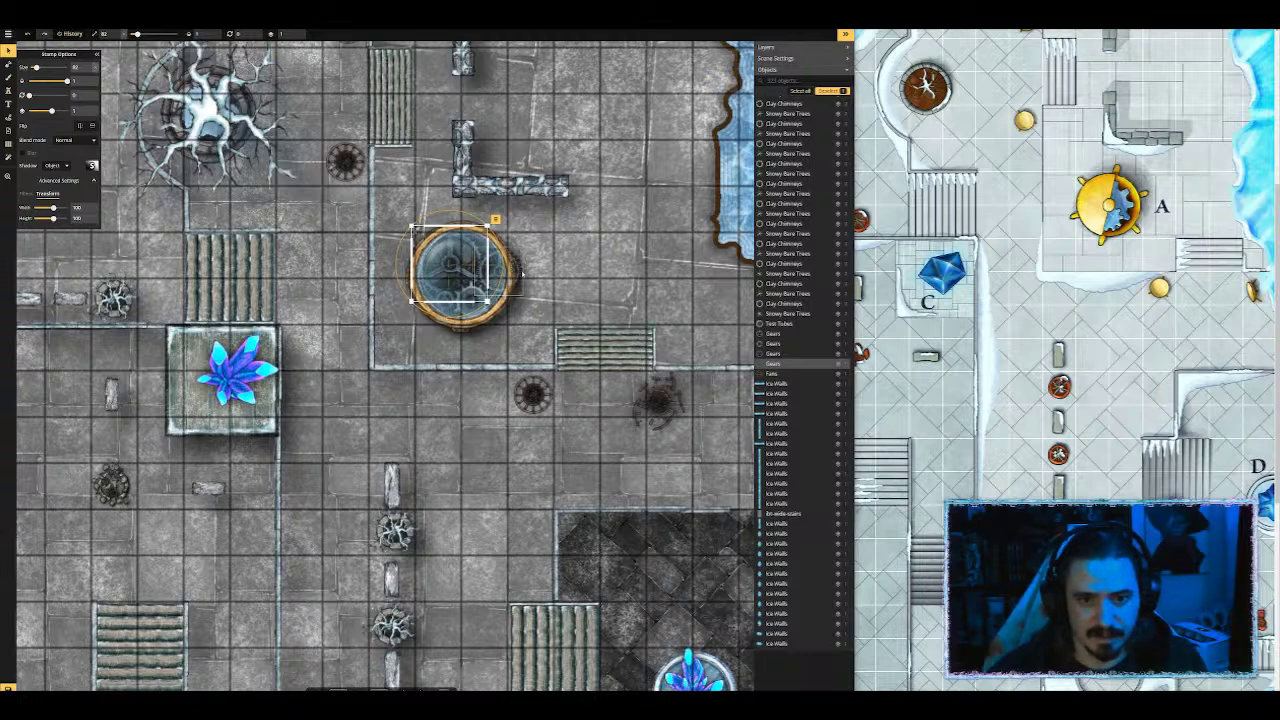
Step: Nudge the smaller gear on the mechanism's right side slightly left to fit it inside the brass rim, and deselect it
{"action": "left_click", "coordinate": [517, 271]}
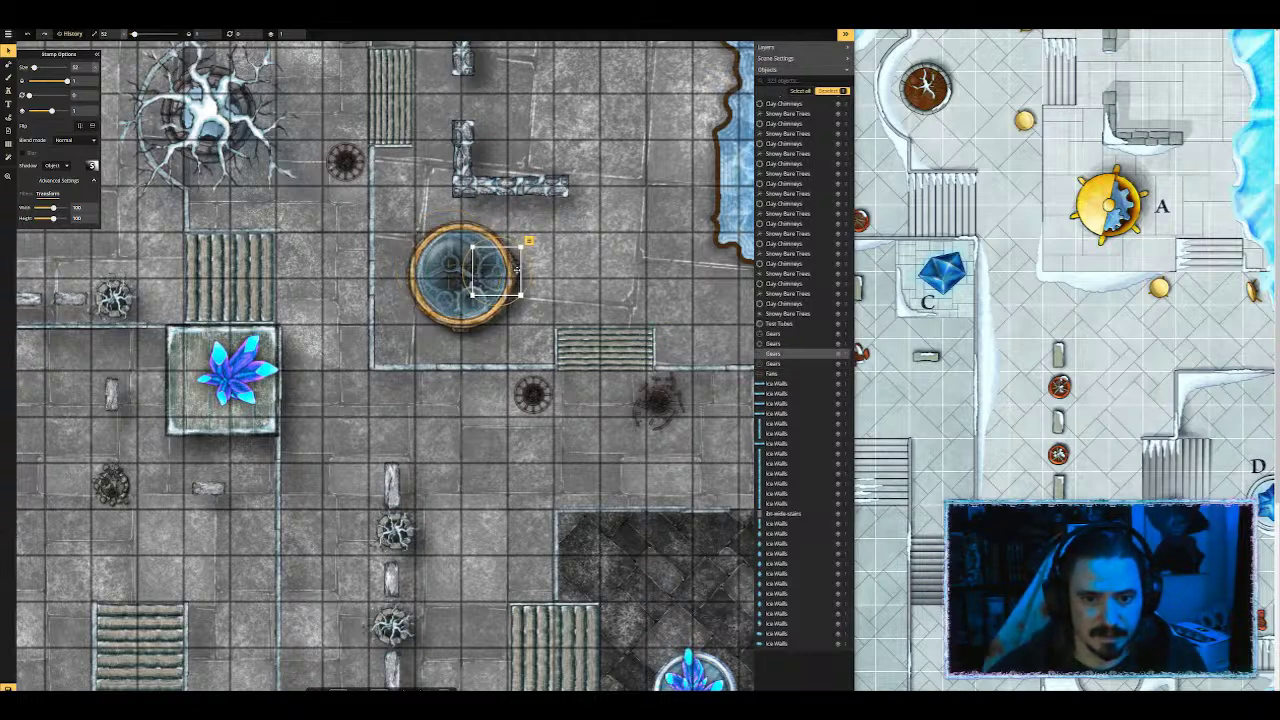
{"action": "key", "text": "Left"}
{"action": "key", "text": "Escape"}
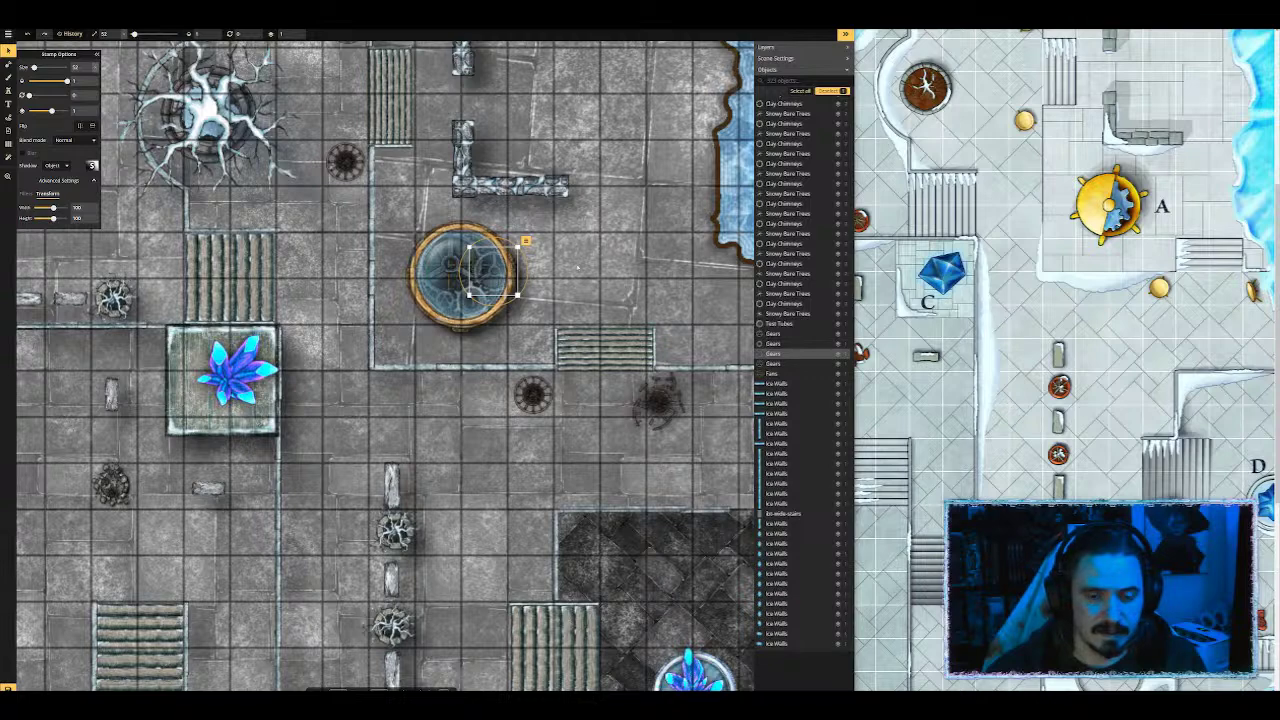
{"action": "scroll", "coordinate": [520, 258], "scroll_direction": "down", "scroll_amount": 2}
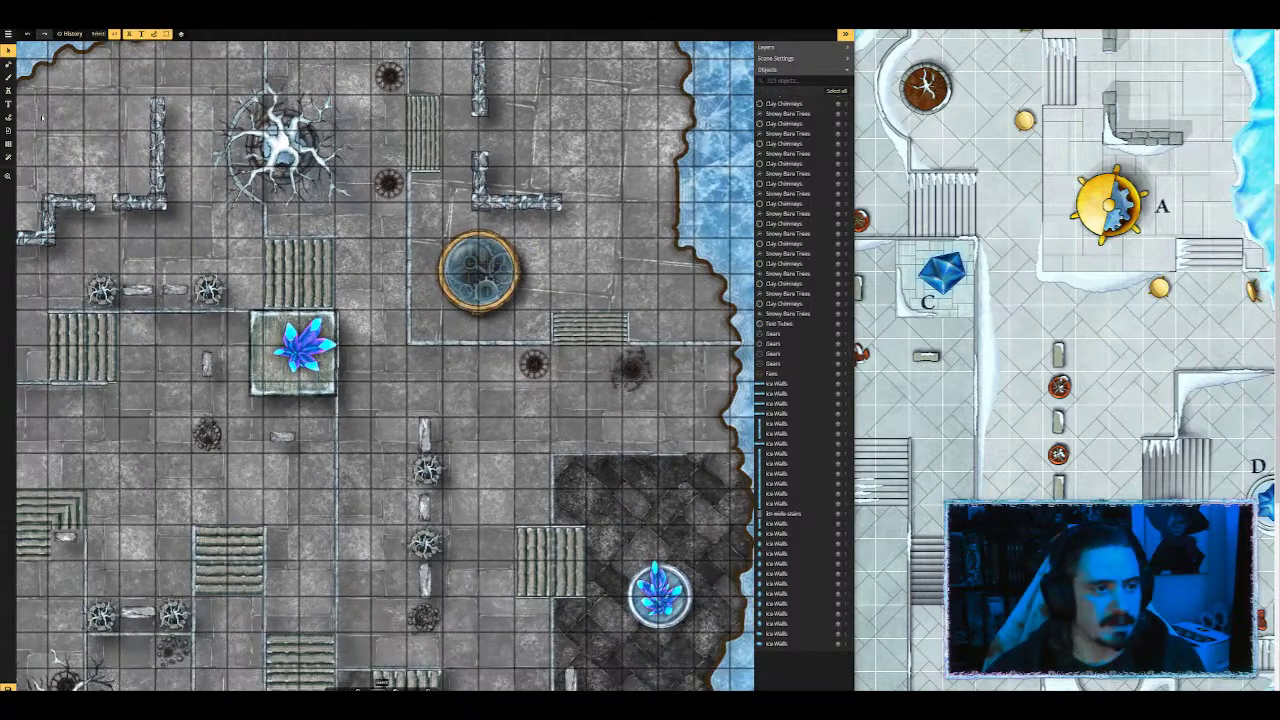
Step: Search the stamp catalog for wheels and choose the ship's wheel from the Ship category
{"action": "left_click", "coordinate": [8, 91]}
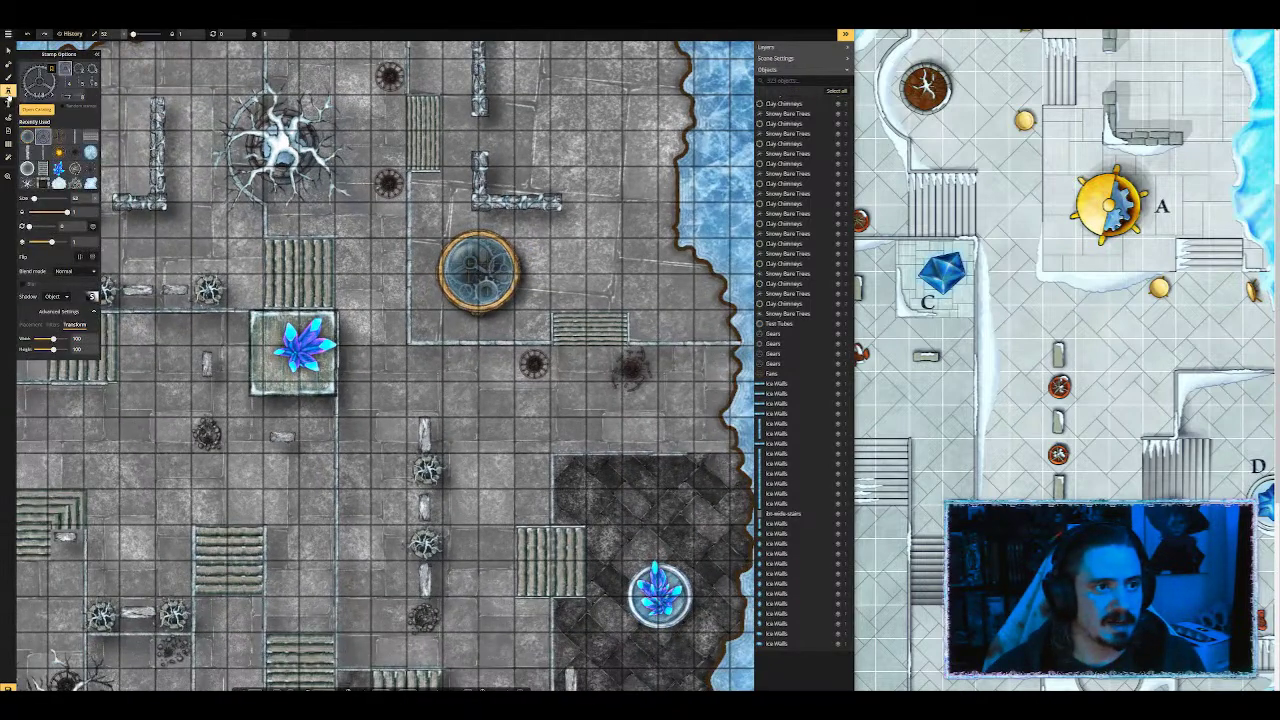
{"action": "left_click", "coordinate": [38, 92]}
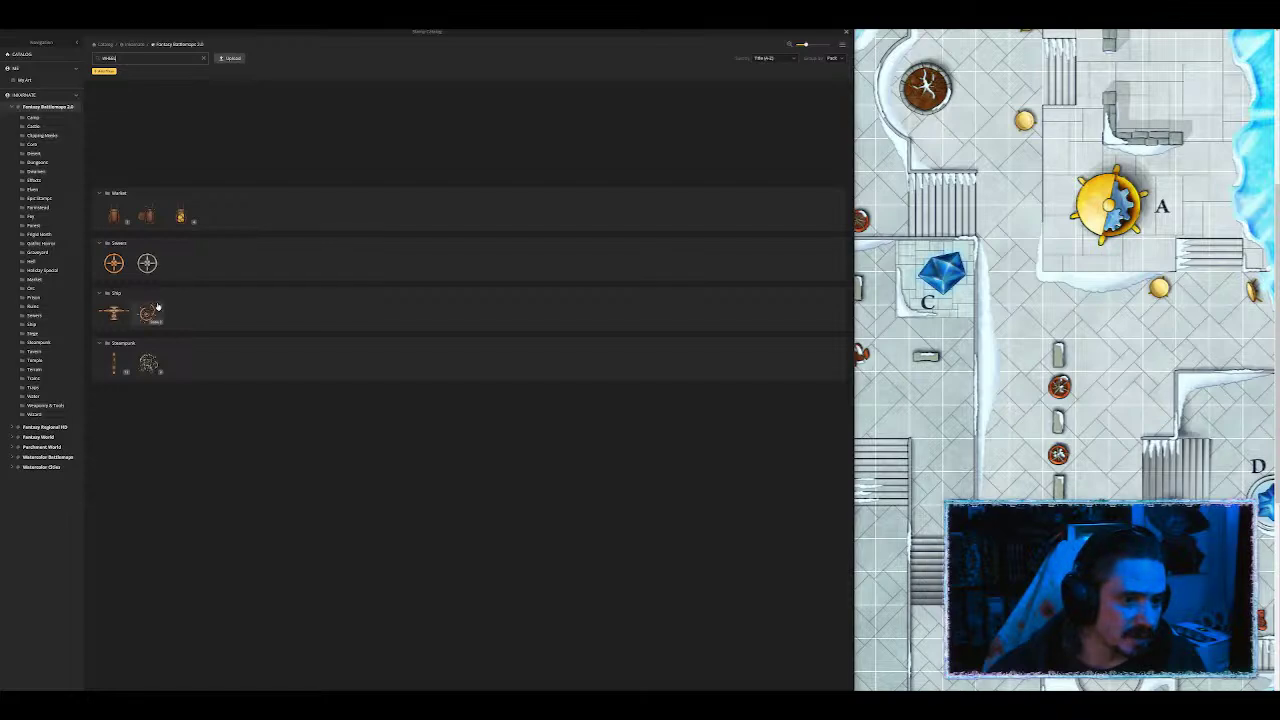
{"action": "left_click", "coordinate": [147, 313]}
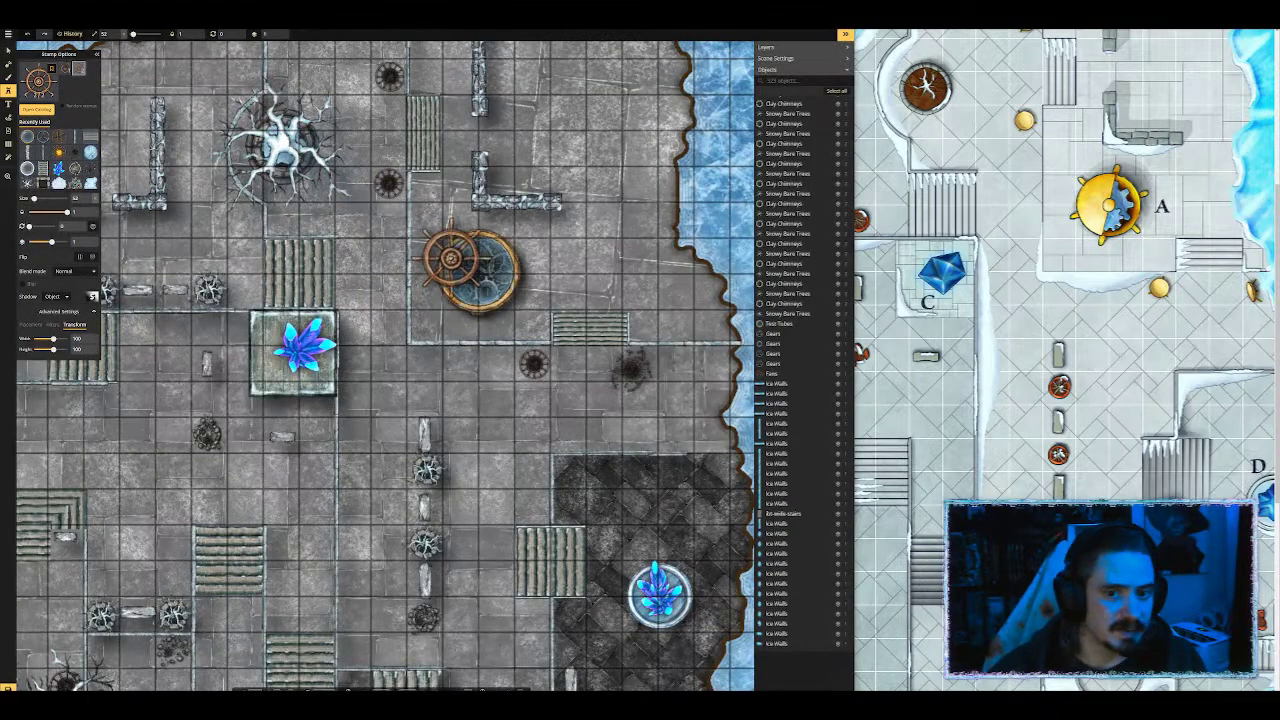
Step: Place an enlarged ship's wheel centred beneath the glass so its spokes stick out around the brass rim, and rotate it slightly
{"action": "left_click", "coordinate": [478, 272]}
{"action": "scroll", "coordinate": [478, 272], "scroll_direction": "up", "scroll_amount": 4}
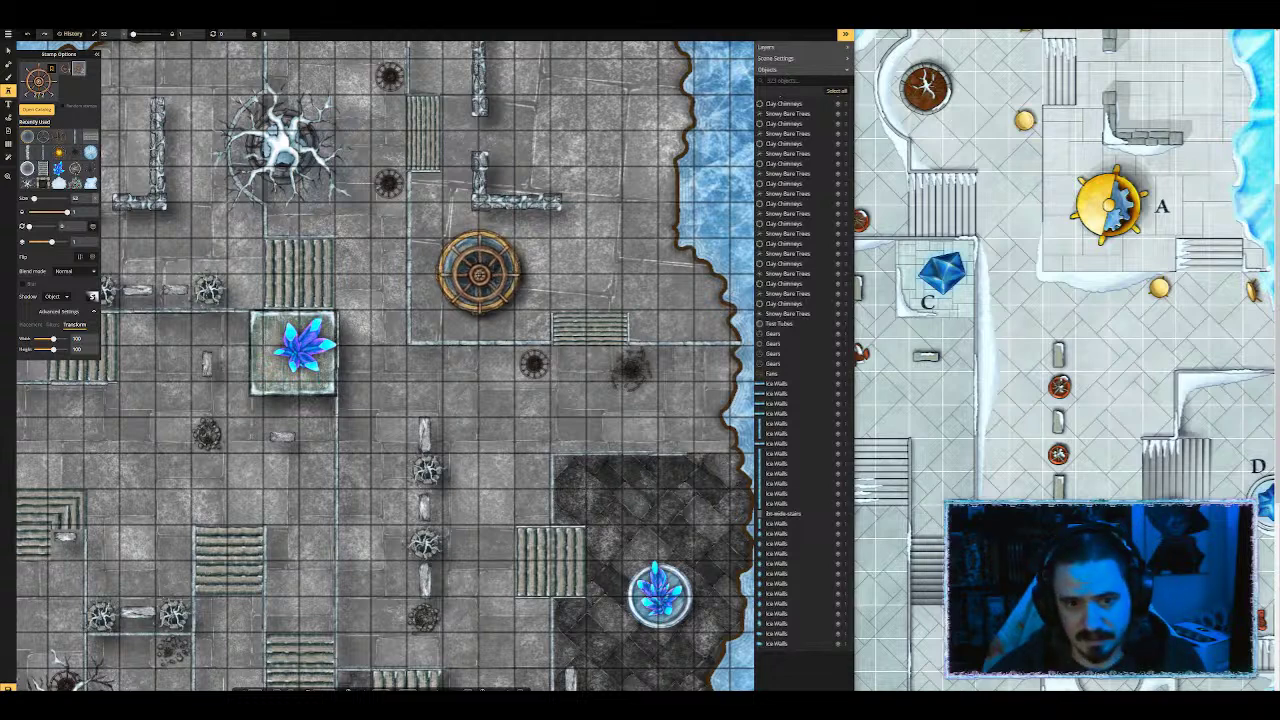
{"action": "left_click", "coordinate": [478, 272]}
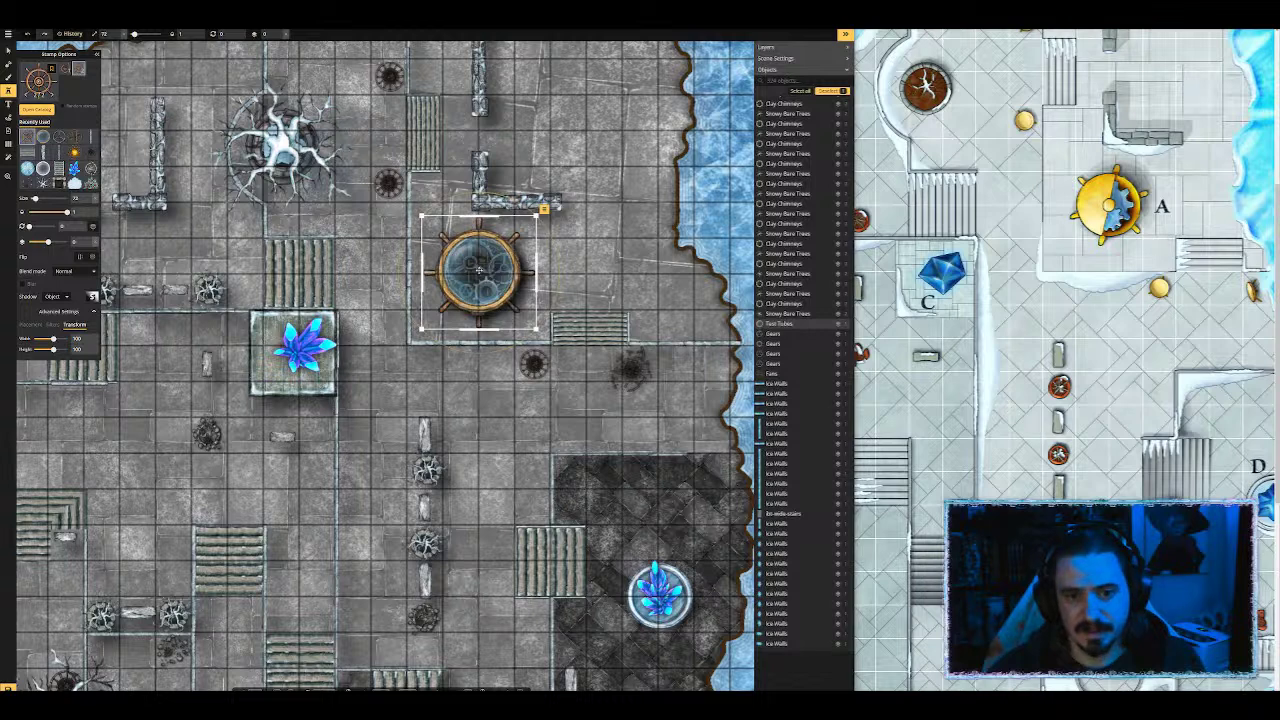
{"action": "mouse_move", "coordinate": [543, 209]}
{"action": "left_mouse_down"}
{"action": "mouse_move", "coordinate": [558, 250]}
{"action": "mouse_move", "coordinate": [557, 200]}
{"action": "left_mouse_up"}
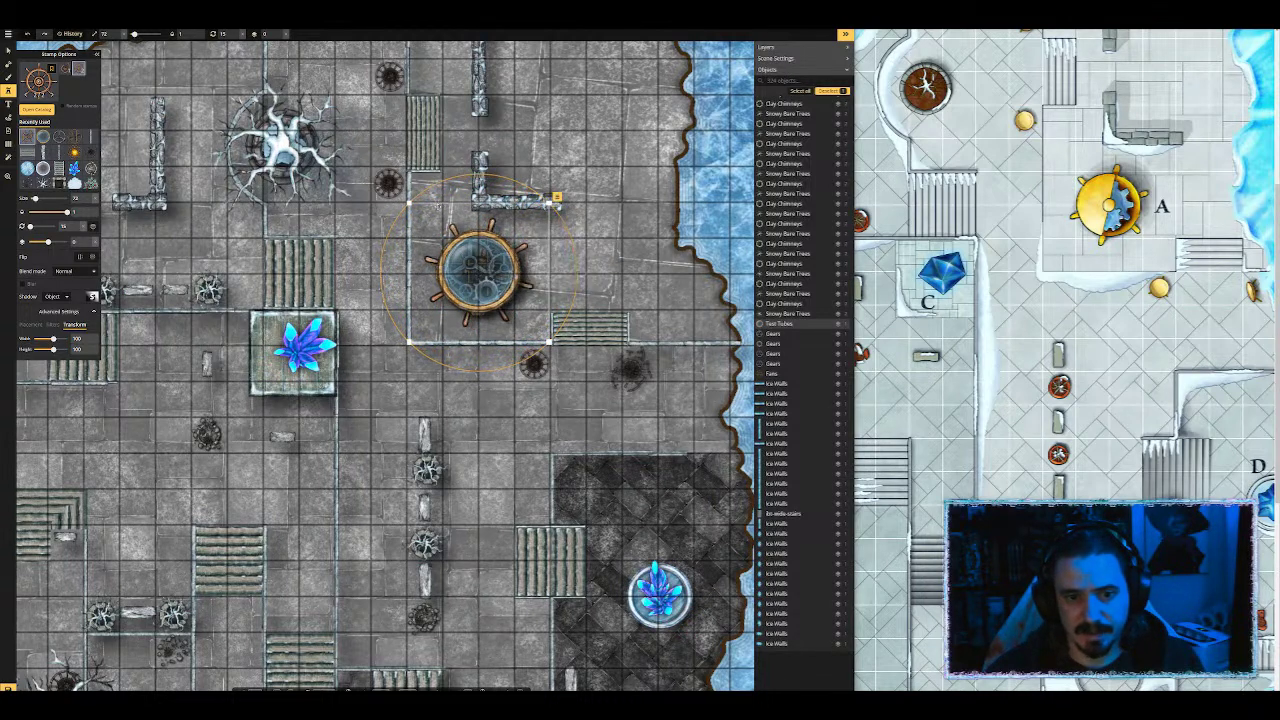
{"action": "left_click", "coordinate": [9, 49]}
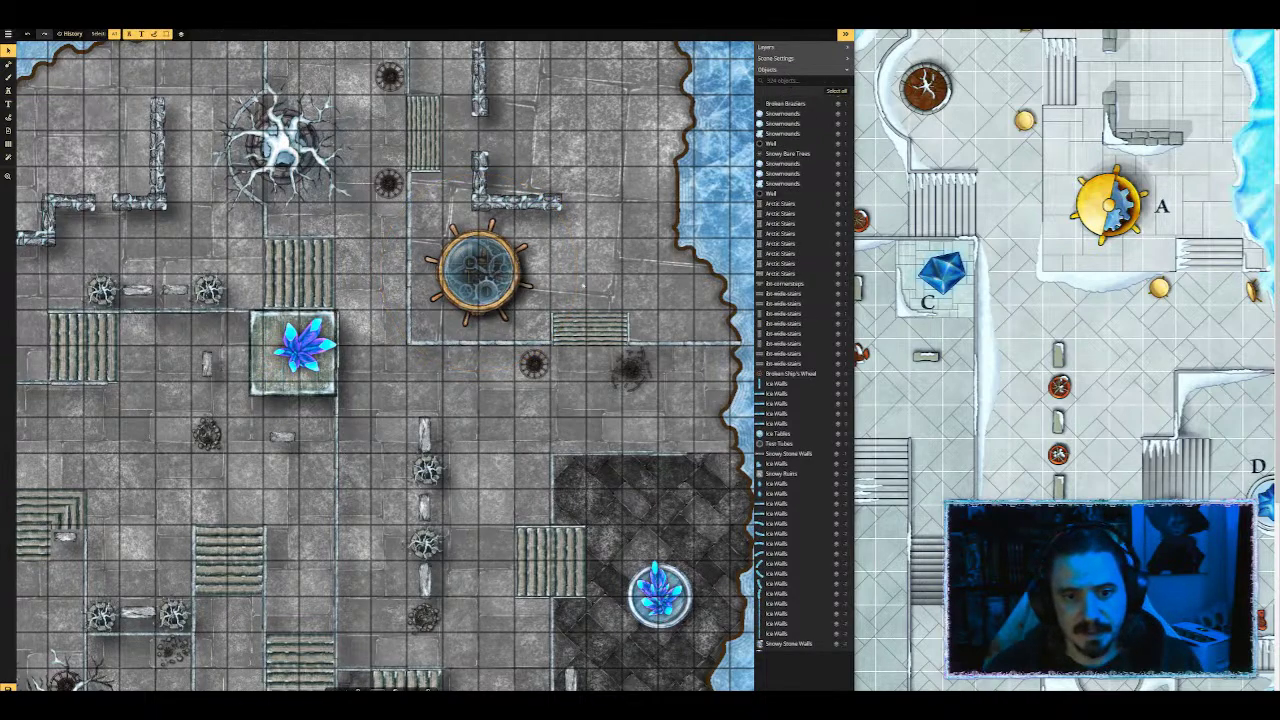
Step: Search the stamp catalog for "snow" and choose the Snowdrifts stamp from the results
{"action": "scroll", "coordinate": [554, 284], "scroll_direction": "down", "scroll_amount": 4}
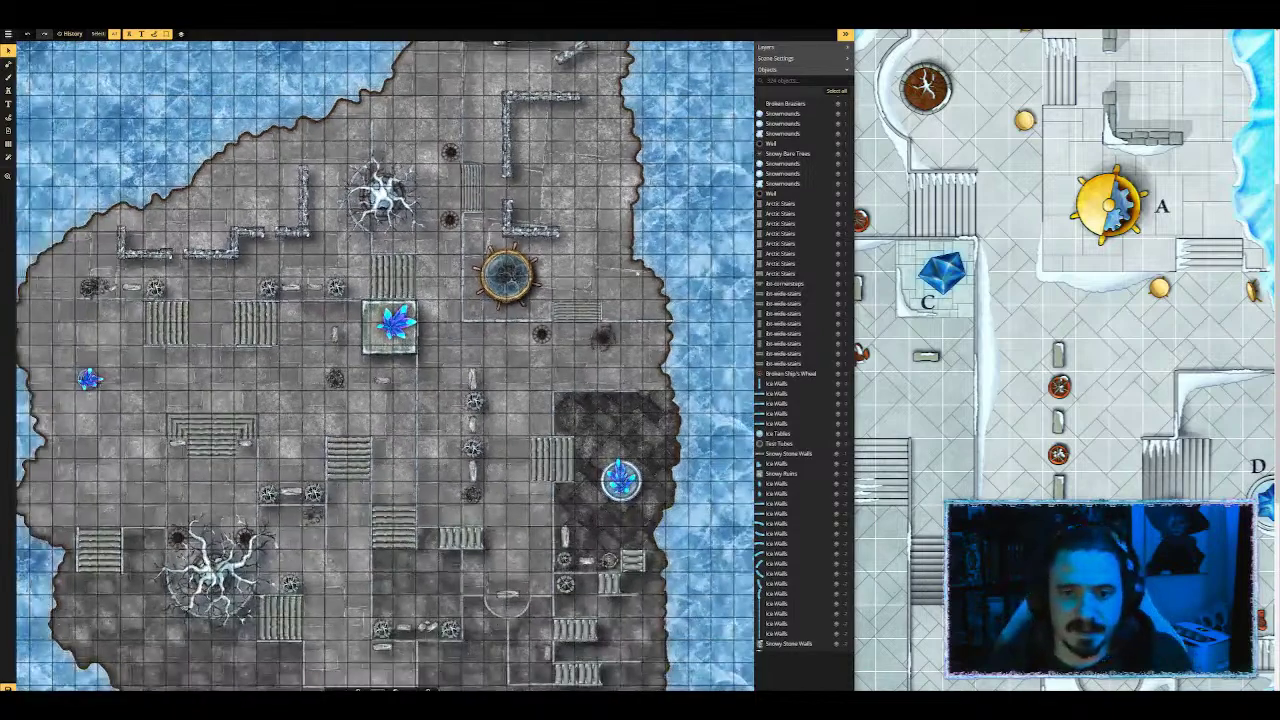
{"action": "scroll", "coordinate": [478, 300], "scroll_direction": "up", "scroll_amount": 1}
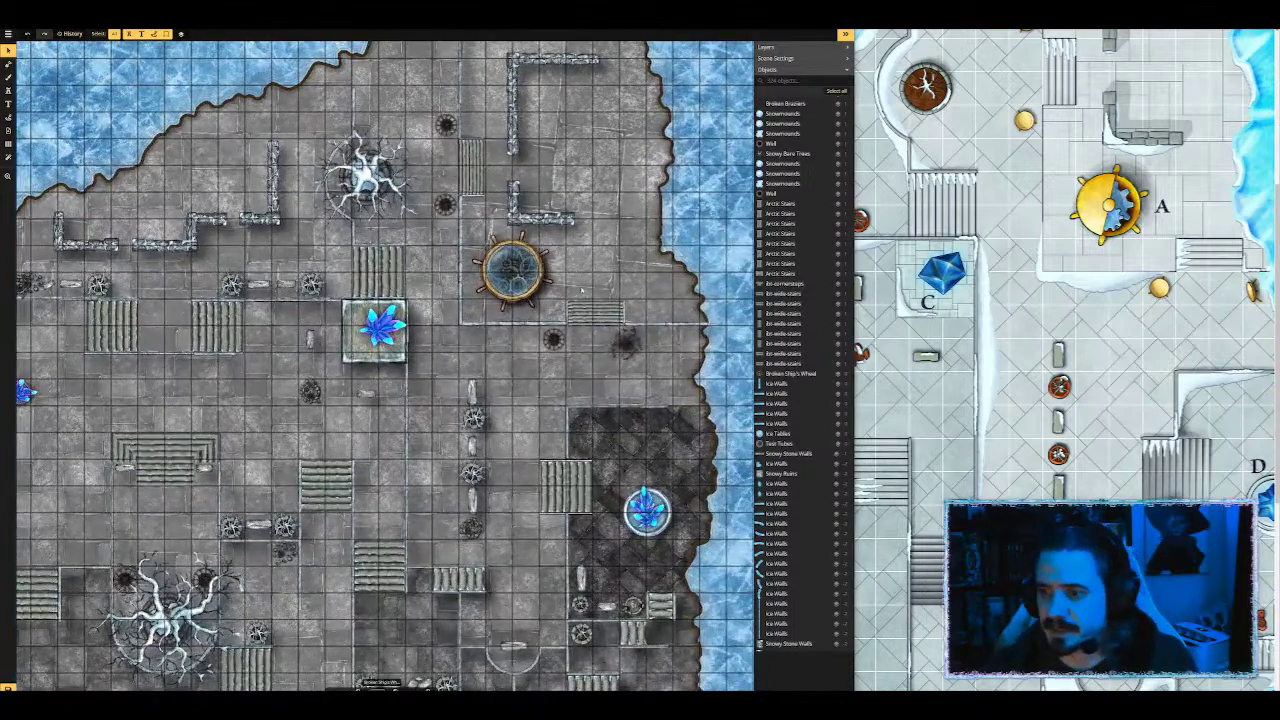
{"action": "scroll", "coordinate": [581, 290], "scroll_direction": "down", "scroll_amount": 1}
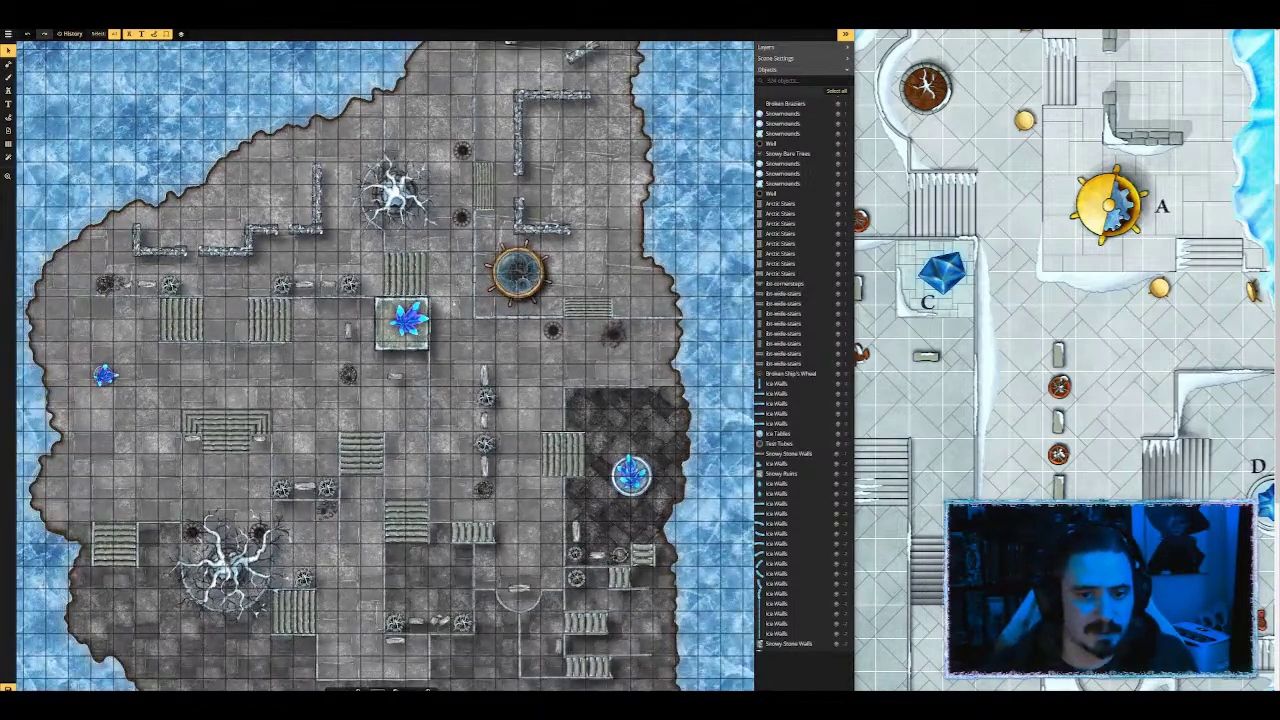
{"action": "left_click", "coordinate": [9, 91]}
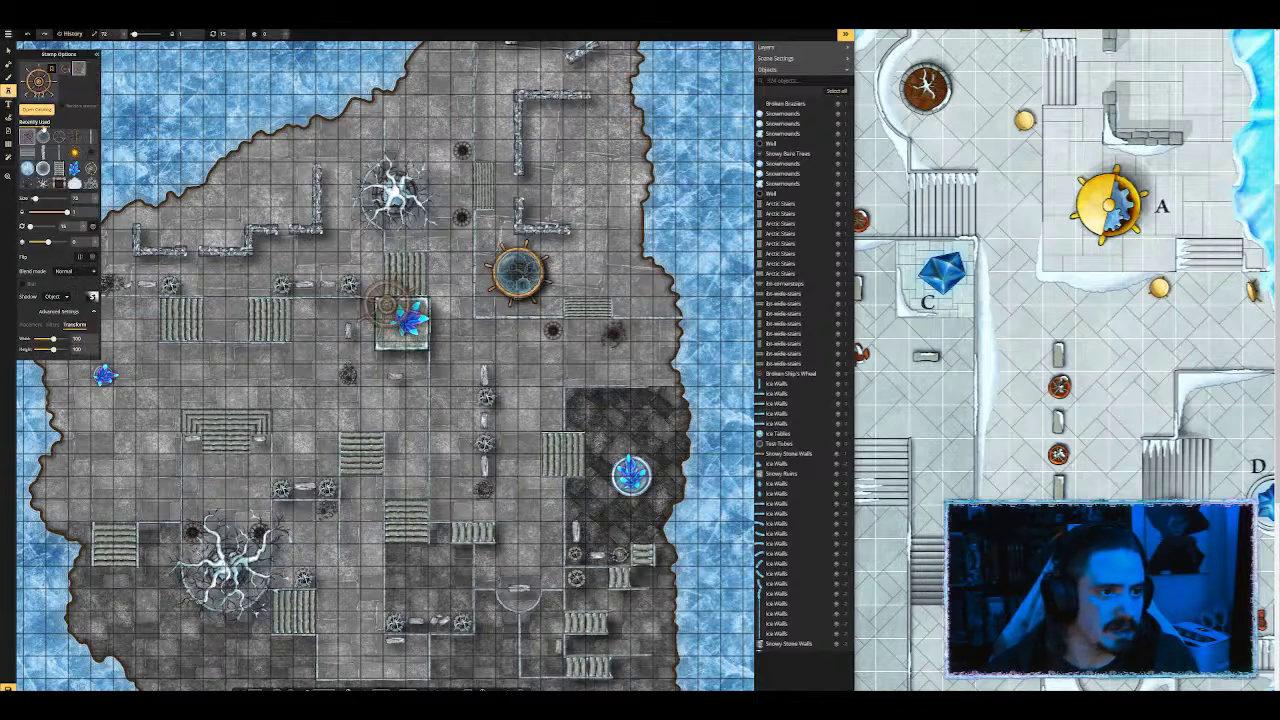
{"action": "left_click", "coordinate": [75, 184]}
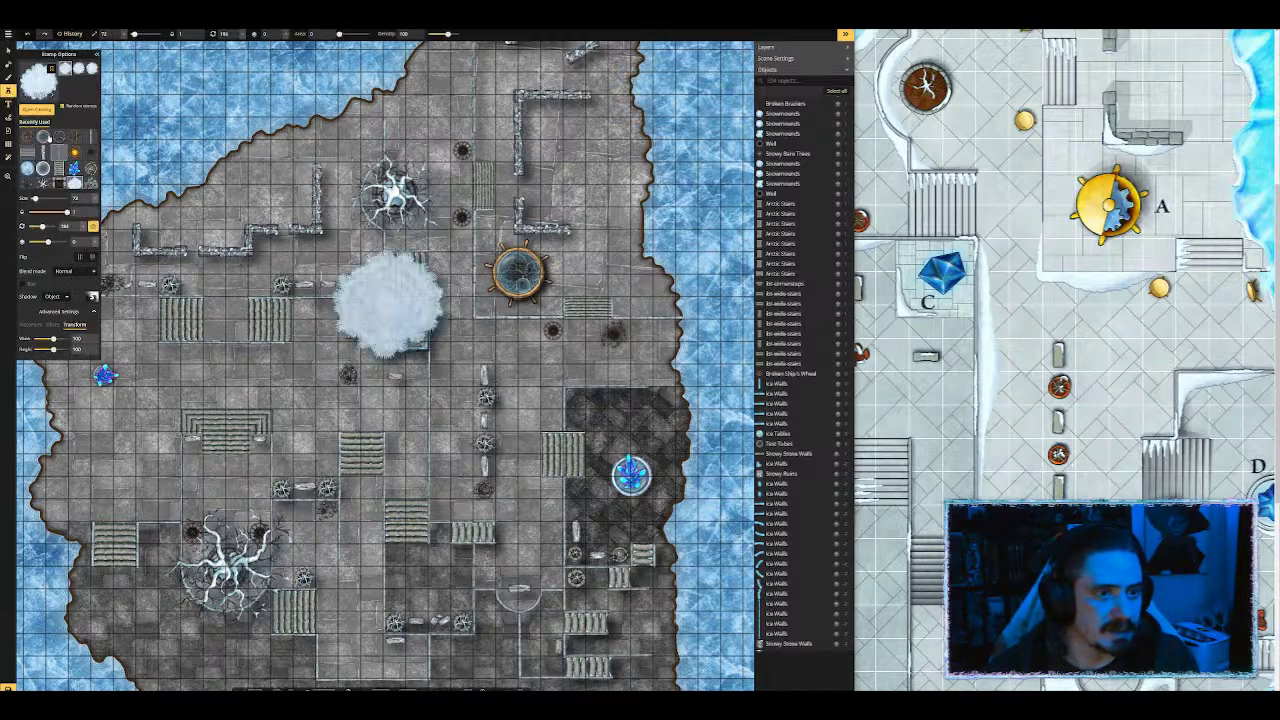
{"action": "left_click", "coordinate": [70, 66]}
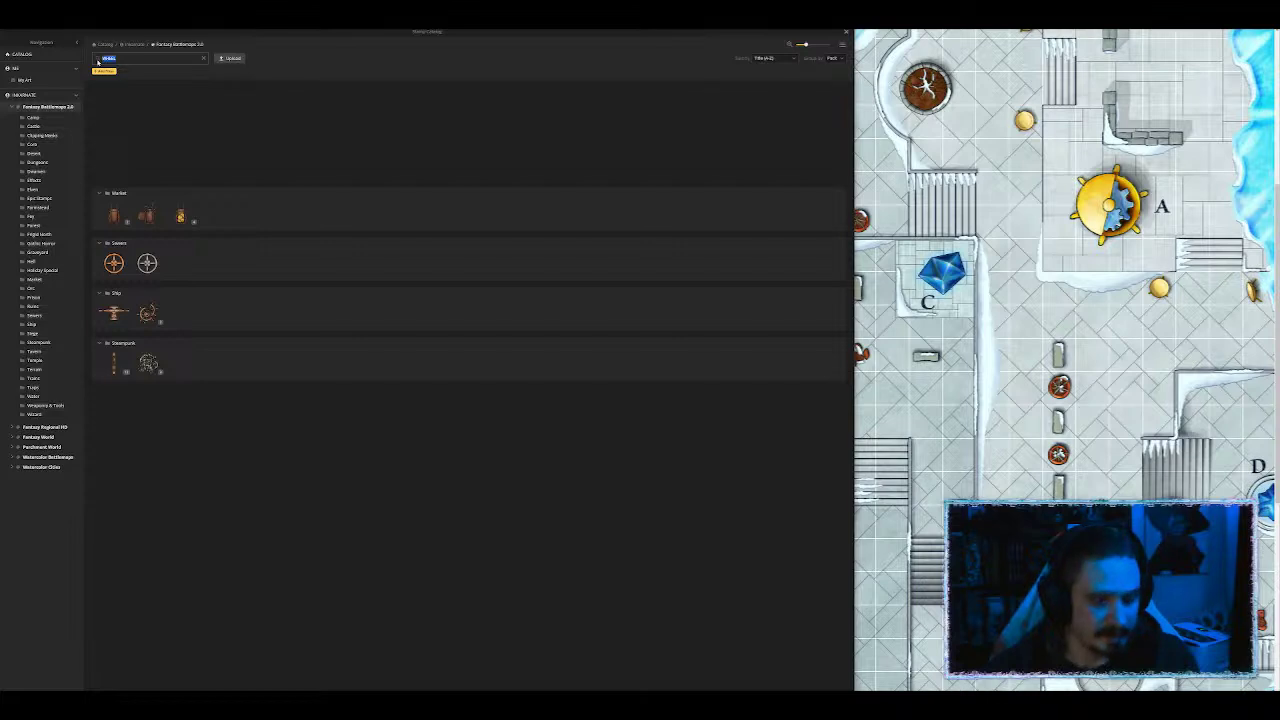
{"action": "type", "text": "snow"}
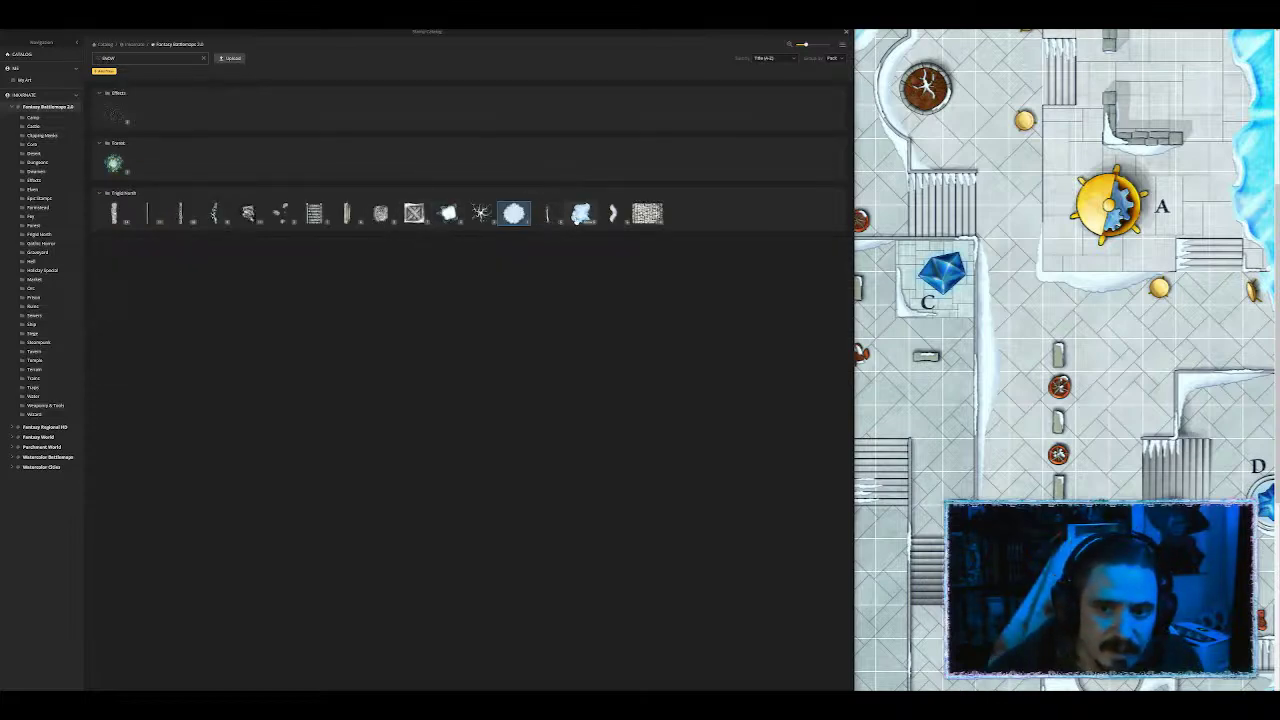
{"action": "left_click", "coordinate": [581, 213]}
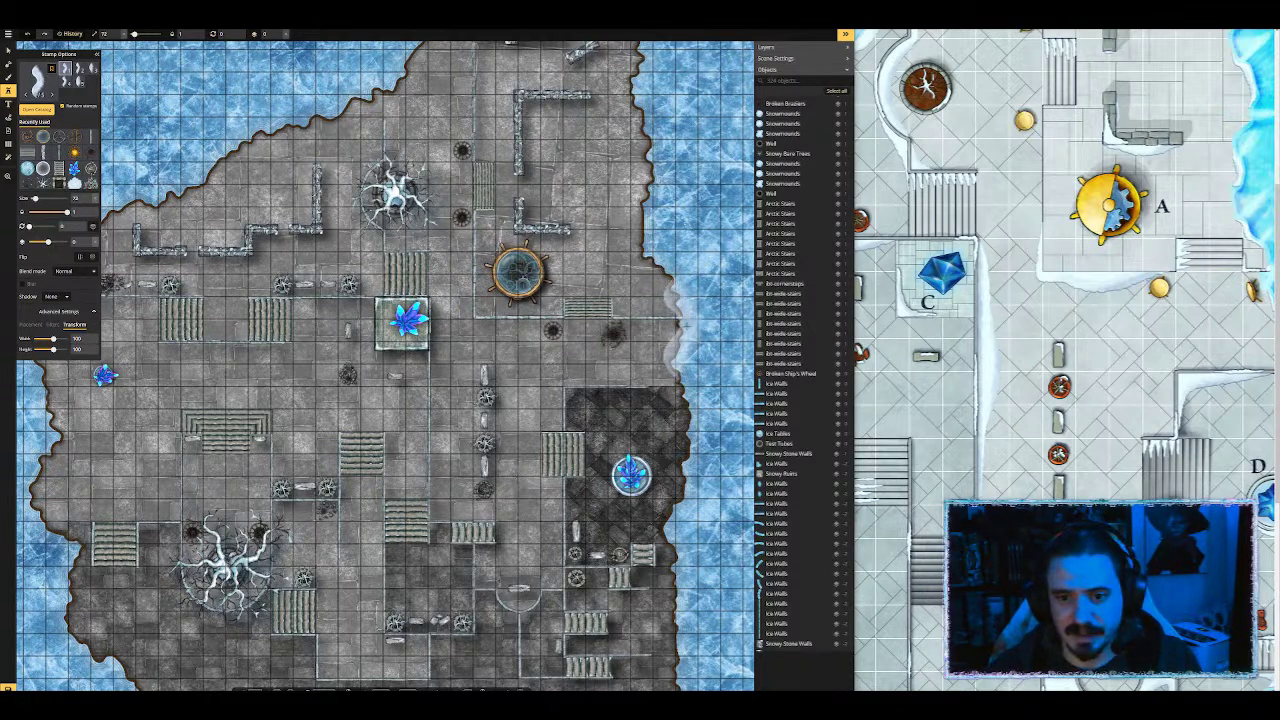
Step: Place two snowdrifts along the eastern cliff edge, one east of the terrace stairs and one farther north
{"action": "left_click", "coordinate": [670, 325]}
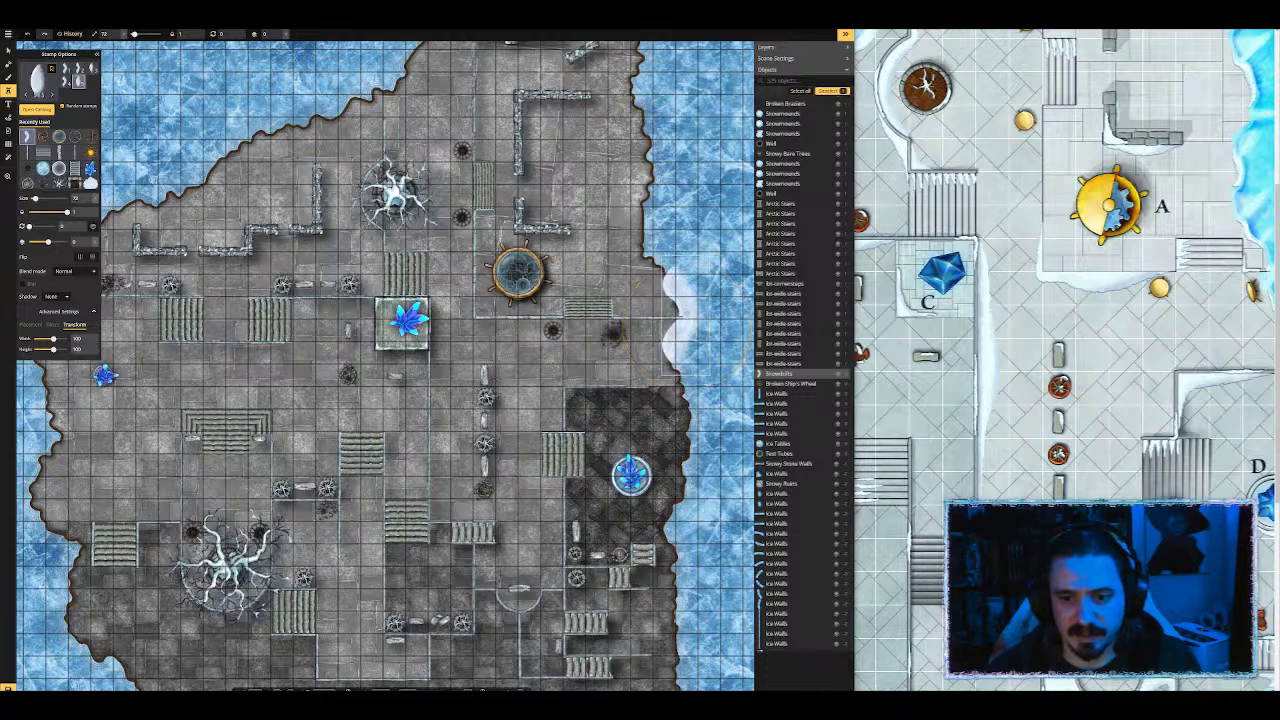
{"action": "left_click", "coordinate": [680, 315]}
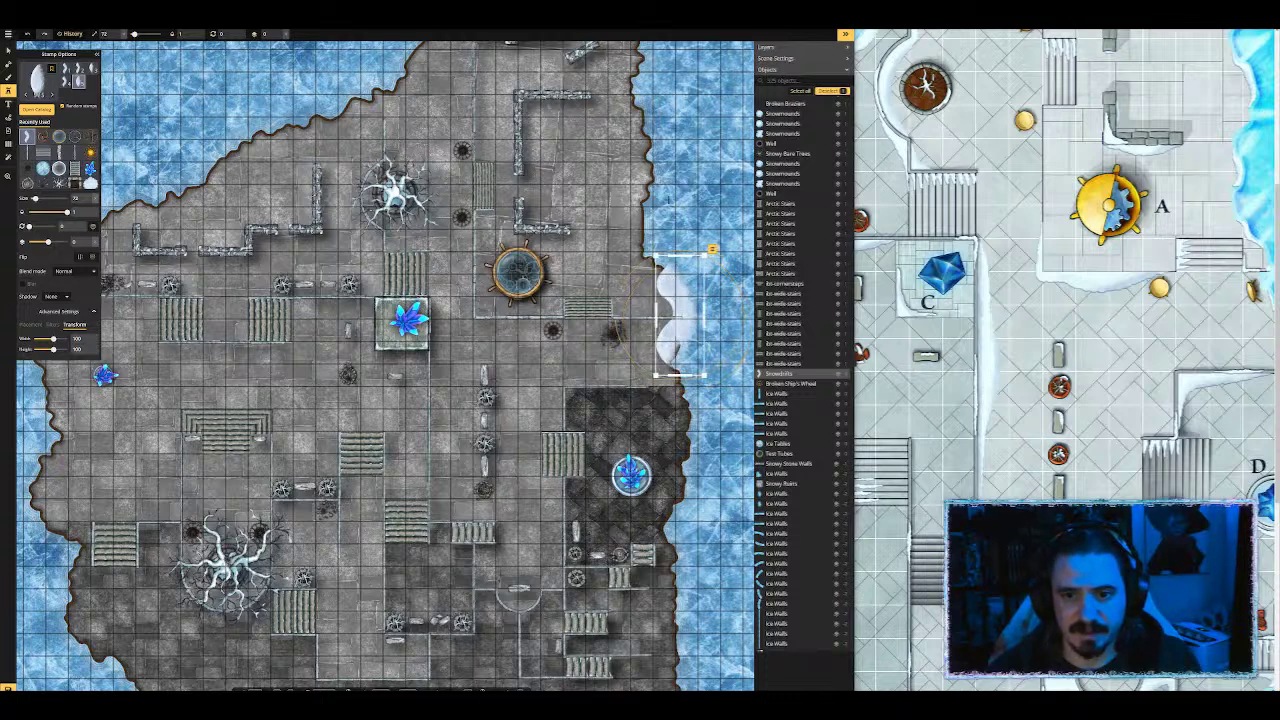
{"action": "left_click", "coordinate": [680, 315]}
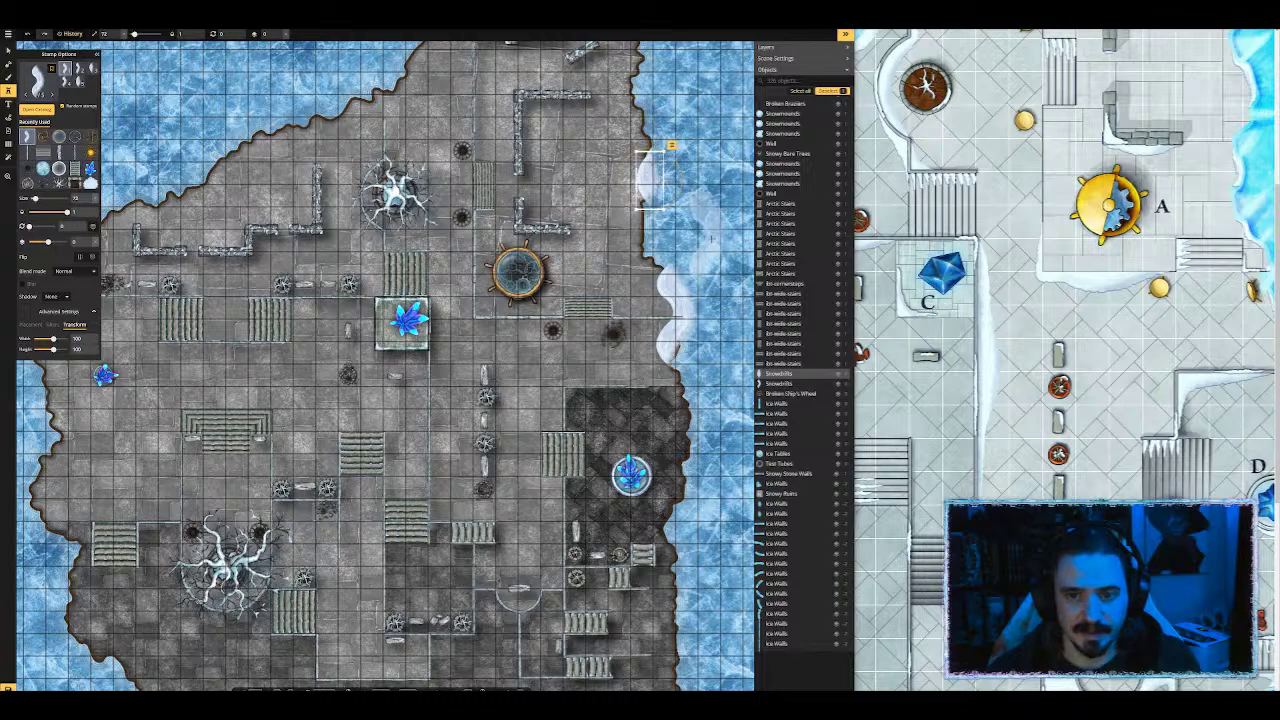
Step: Continue the line of snowdrifts down the eastern cliff edge, from beside the crystal platform to below the southeastern stairs
{"action": "scroll", "coordinate": [655, 175], "scroll_direction": "down", "scroll_amount": 5}
{"action": "scroll", "coordinate": [620, 175], "scroll_direction": "right", "scroll_amount": 2}
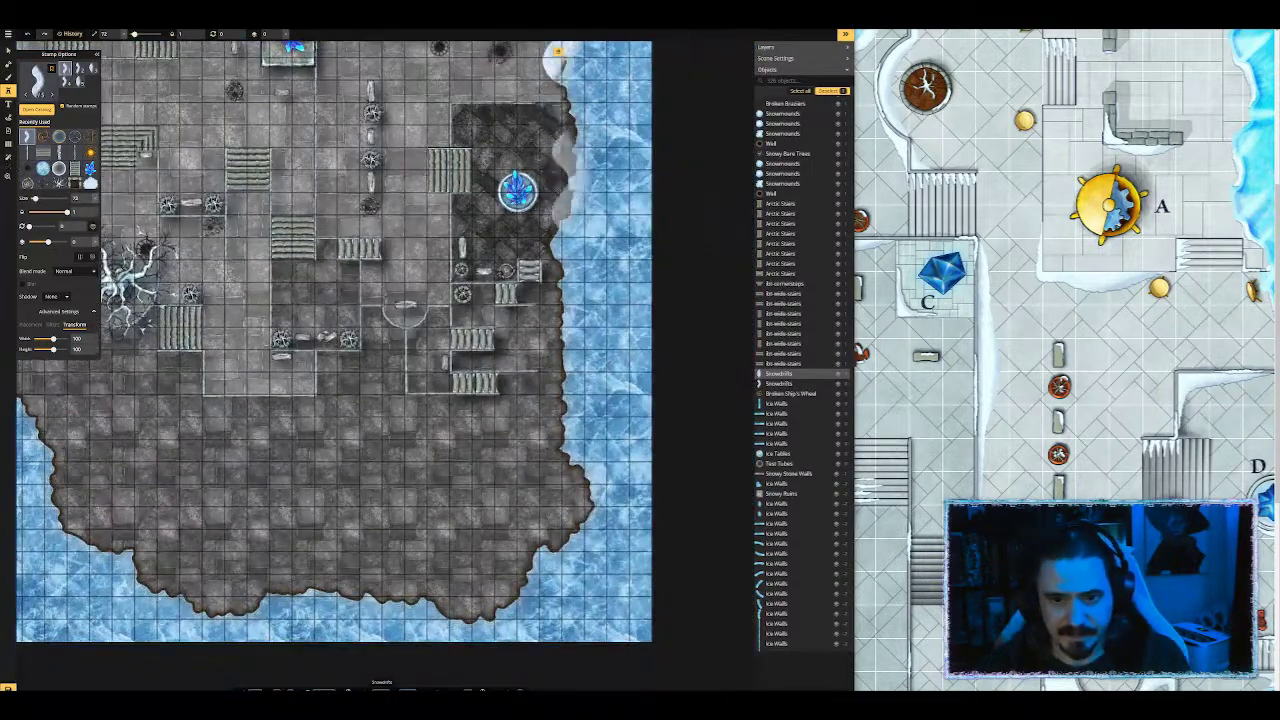
{"action": "left_click", "coordinate": [581, 171]}
{"action": "left_click", "coordinate": [575, 120]}
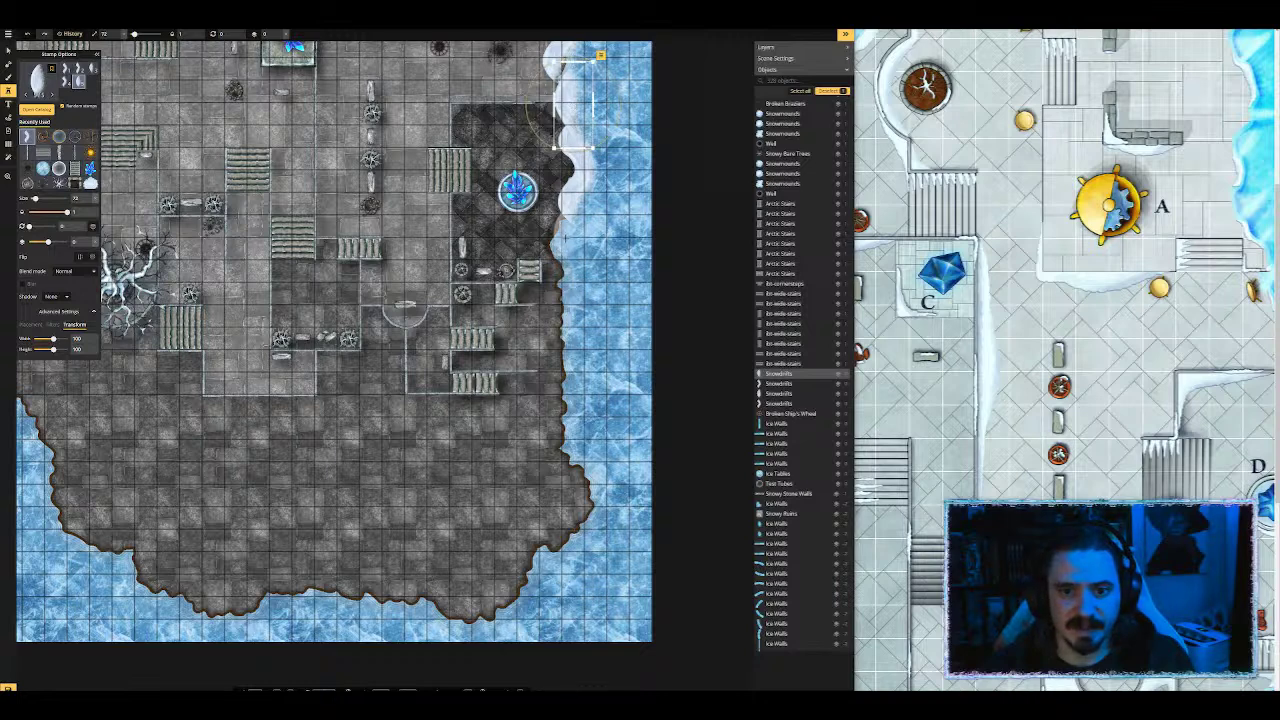
{"action": "scroll", "coordinate": [574, 104], "scroll_direction": "up", "scroll_amount": 2}
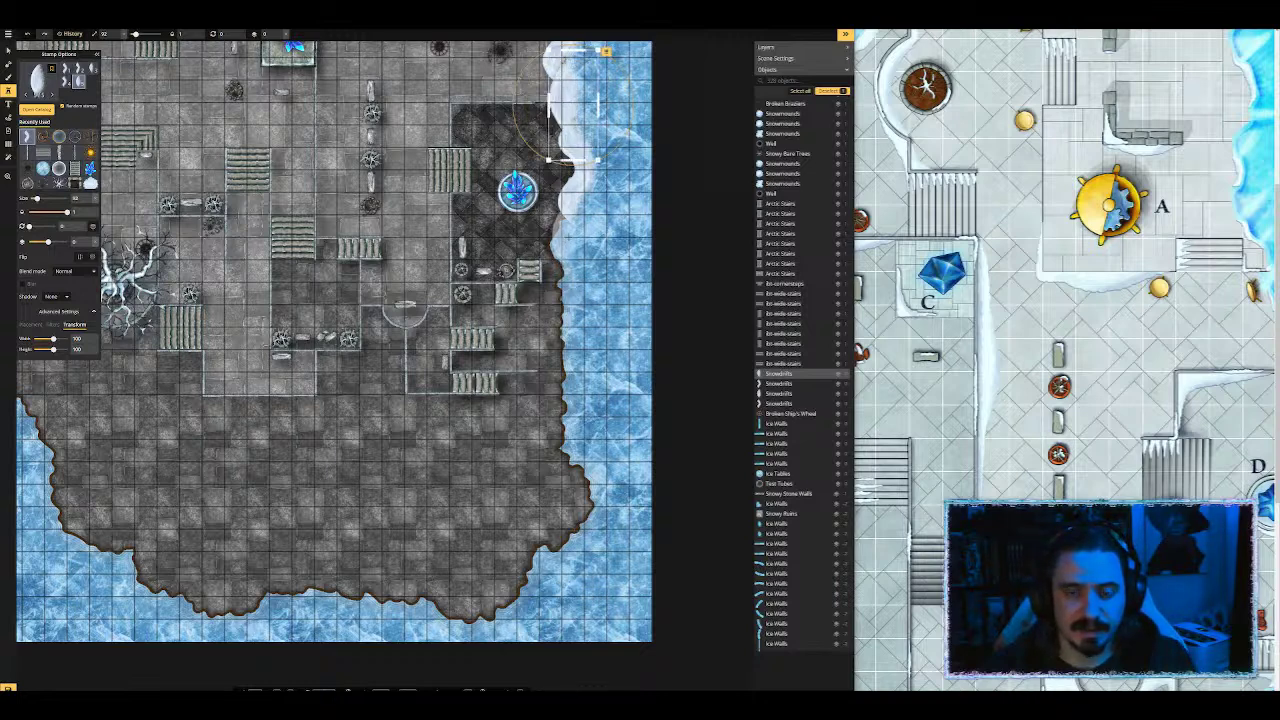
{"action": "left_click", "coordinate": [565, 238]}
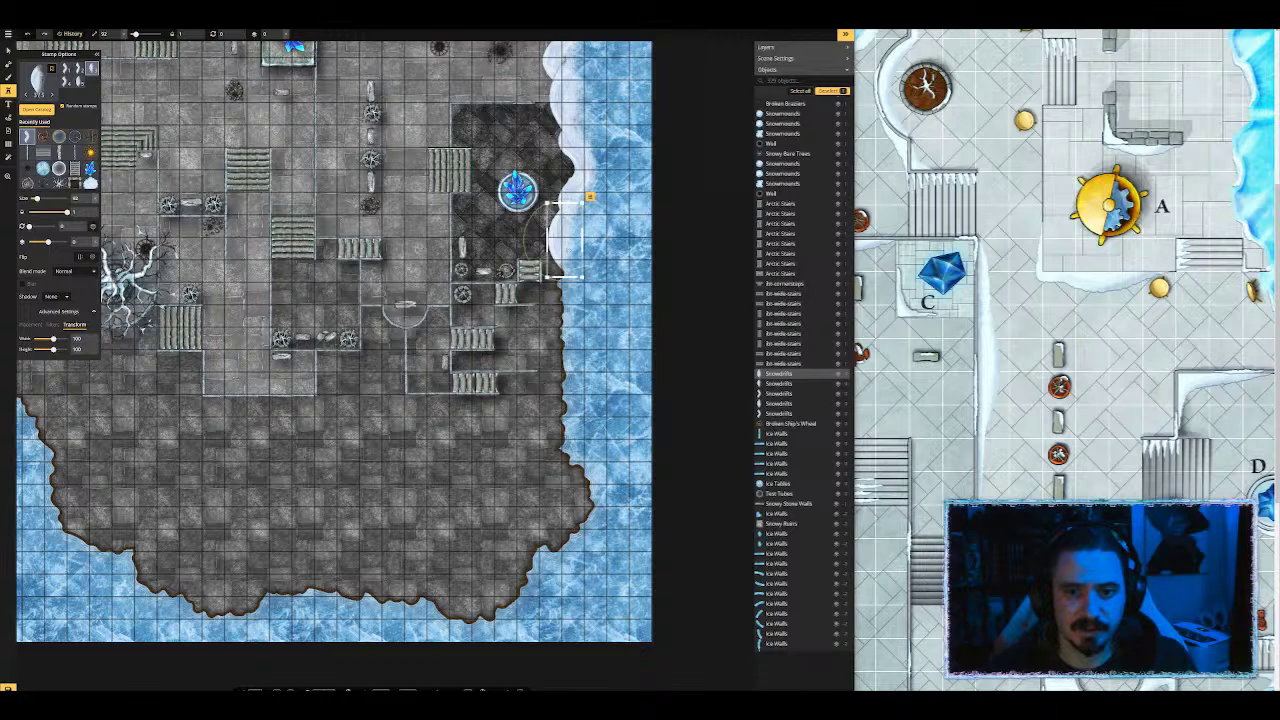
{"action": "left_click", "coordinate": [574, 292]}
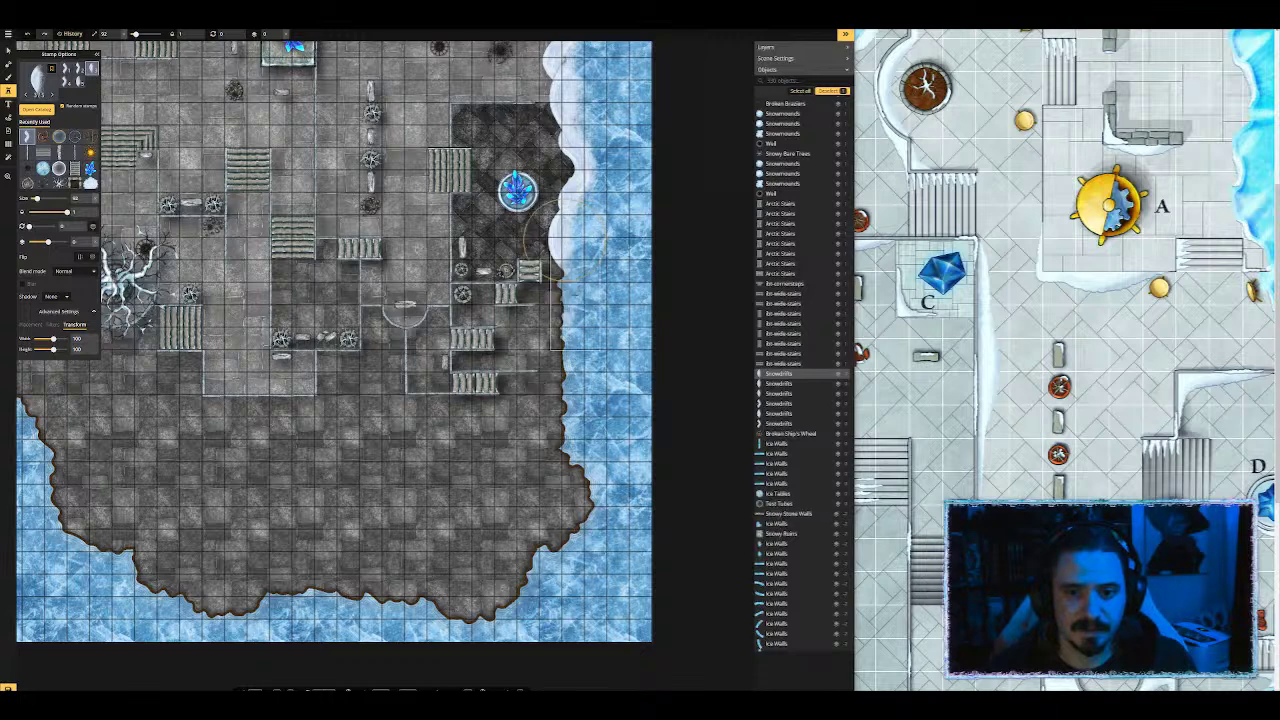
{"action": "left_click", "coordinate": [573, 359]}
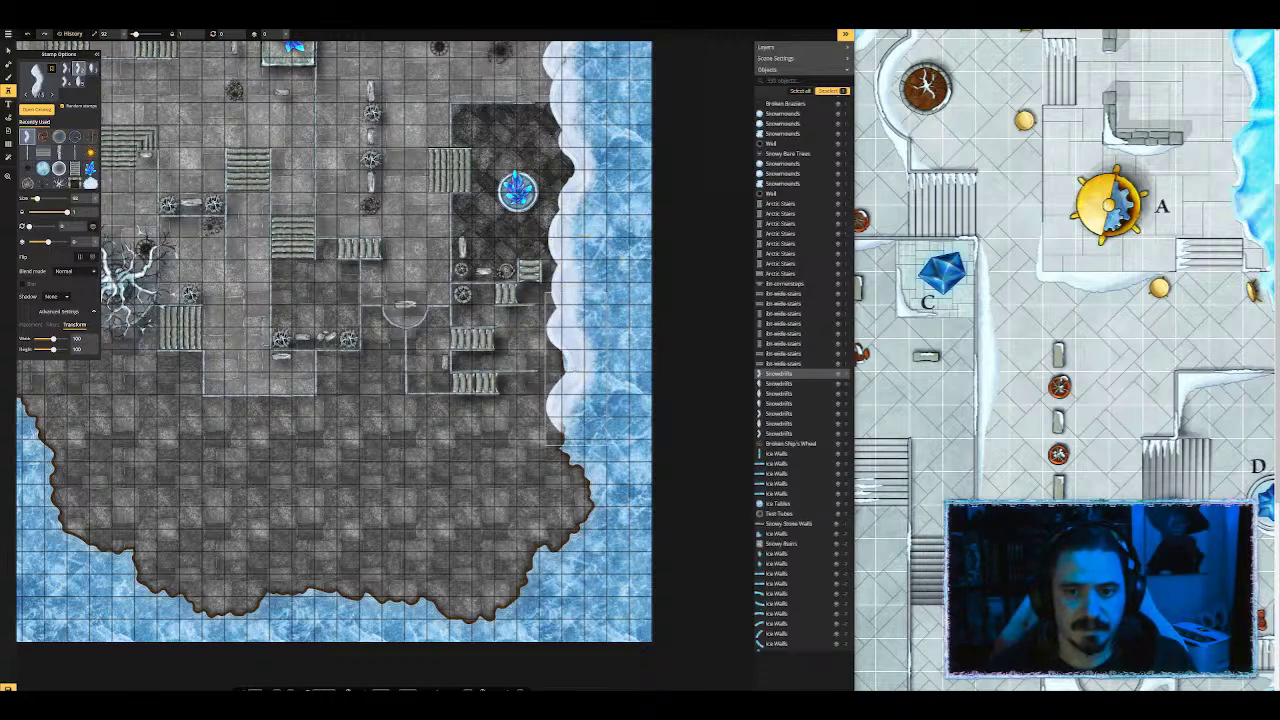
Step: Place an enlarged snowdrift over the bulge of the southeastern cliff and another on the edge just north of it
{"action": "left_click", "coordinate": [575, 480]}
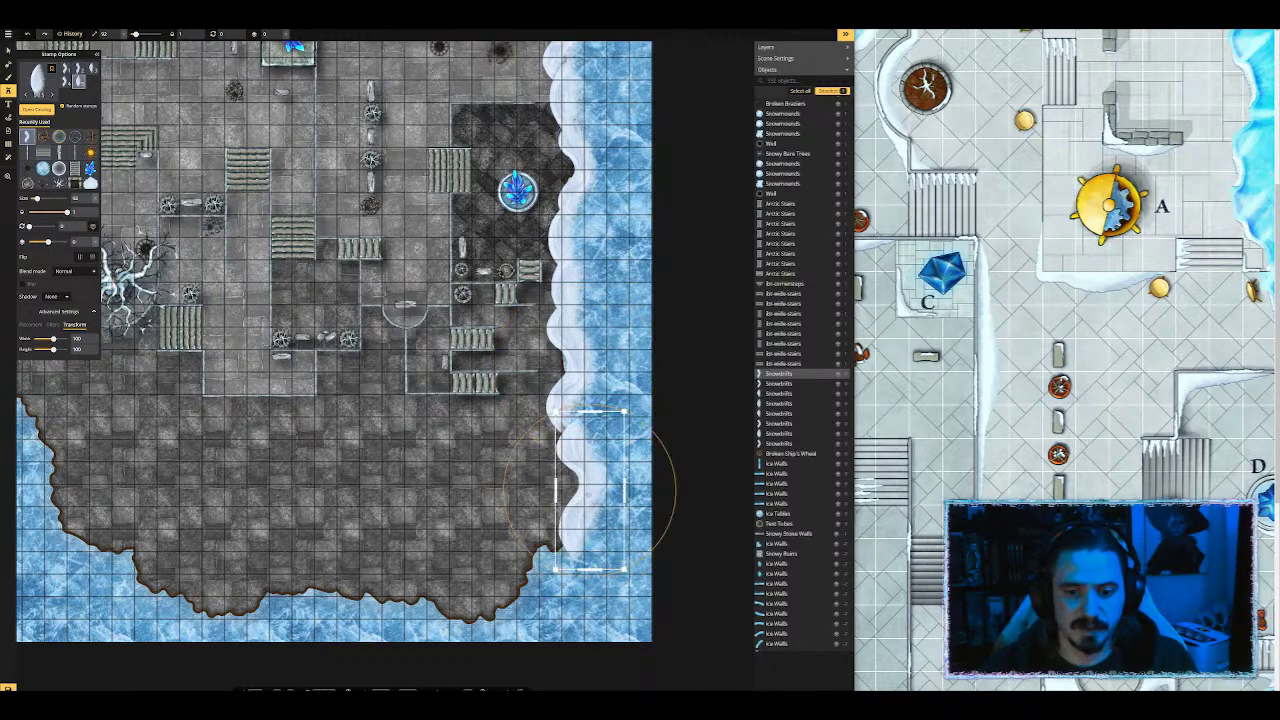
{"action": "left_click_drag", "start_coordinate": [624, 411], "coordinate": [632, 393]}
{"action": "left_click_drag", "start_coordinate": [590, 488], "coordinate": [592, 492]}
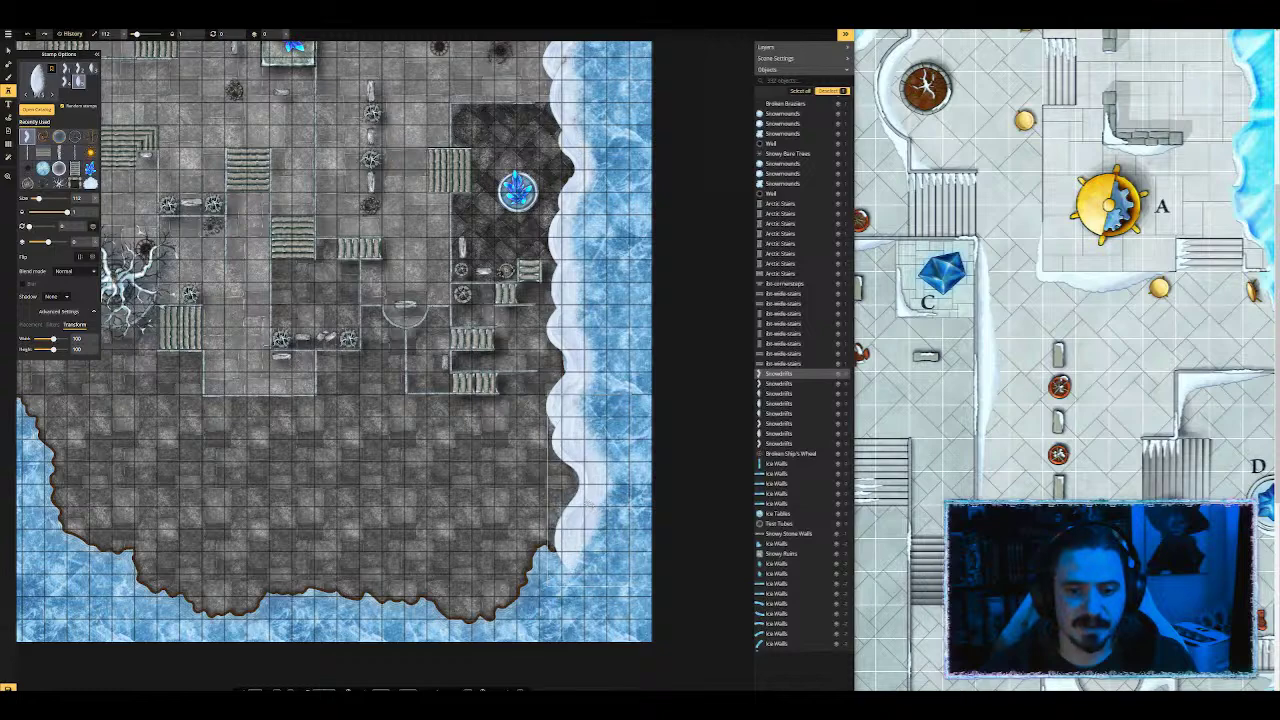
{"action": "left_click", "coordinate": [509, 465]}
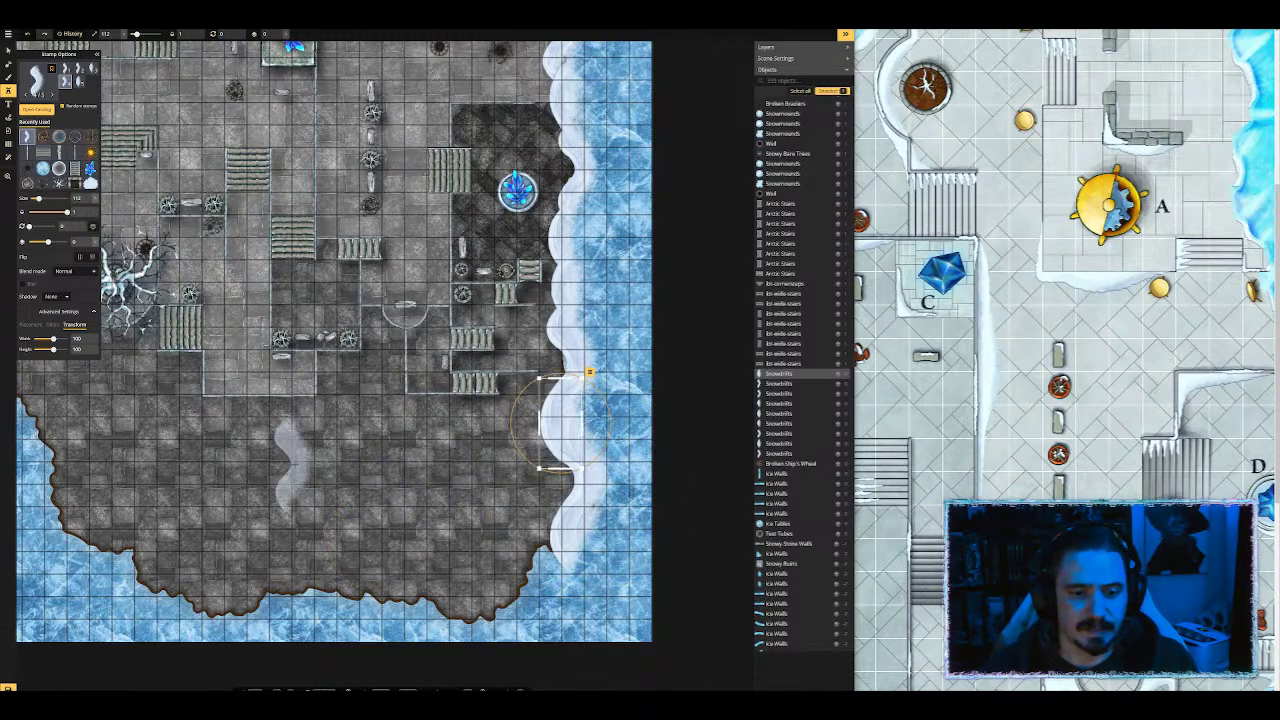
Step: Cover the southwestern cliff edge with larger snowdrifts rotated so that they follow its diagonal outline
{"action": "left_click_drag", "start_coordinate": [293, 463], "coordinate": [602, 451]}
{"action": "scroll", "coordinate": [388, 488], "scroll_direction": "up", "scroll_amount": 4}
{"action": "left_click", "coordinate": [388, 487]}
{"action": "scroll", "coordinate": [386, 471], "scroll_direction": "up", "scroll_amount": 6}
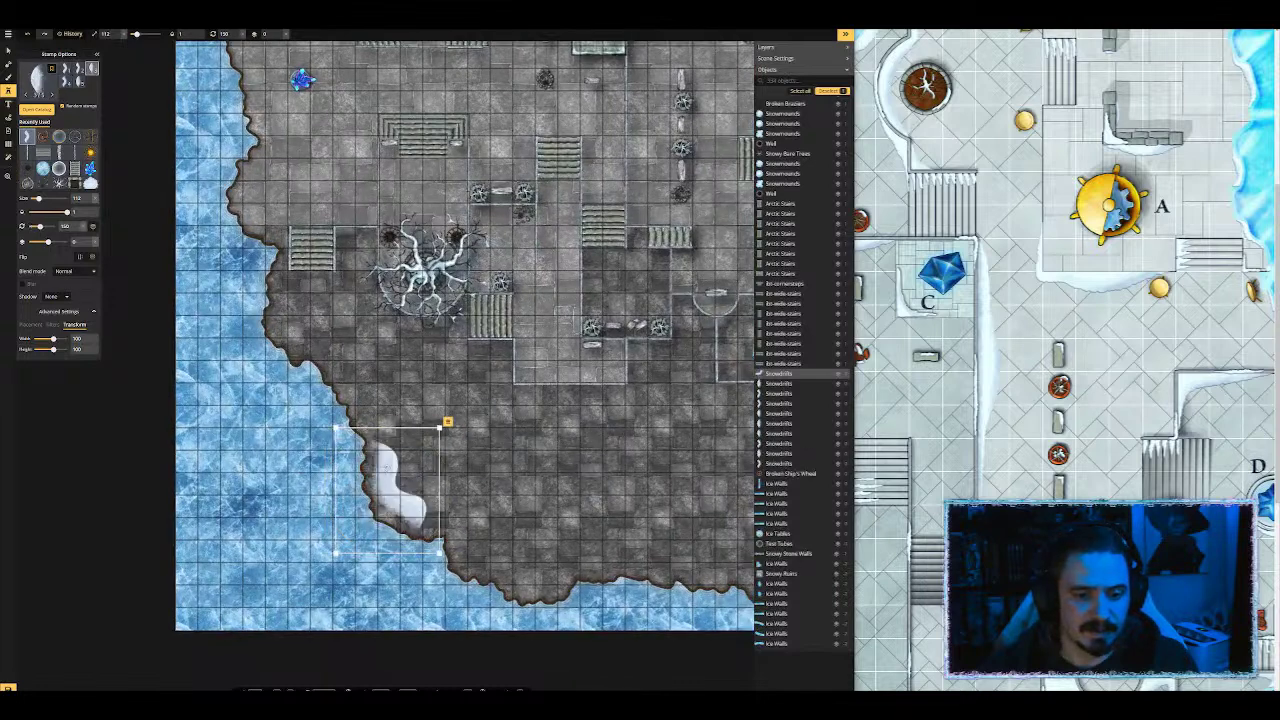
{"action": "scroll", "coordinate": [388, 474], "scroll_direction": "up", "scroll_amount": 8}
{"action": "left_click_drag", "start_coordinate": [392, 478], "coordinate": [366, 492]}
{"action": "left_click", "coordinate": [325, 400]}
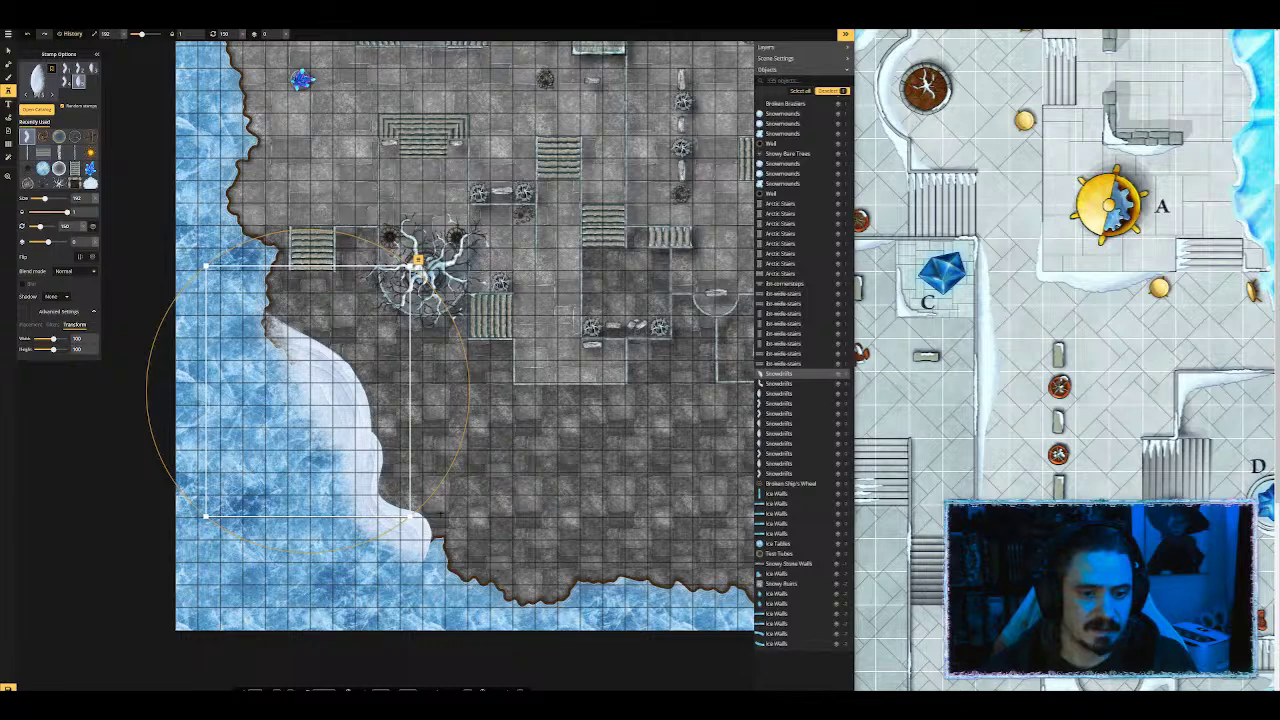
{"action": "left_click", "coordinate": [274, 349]}
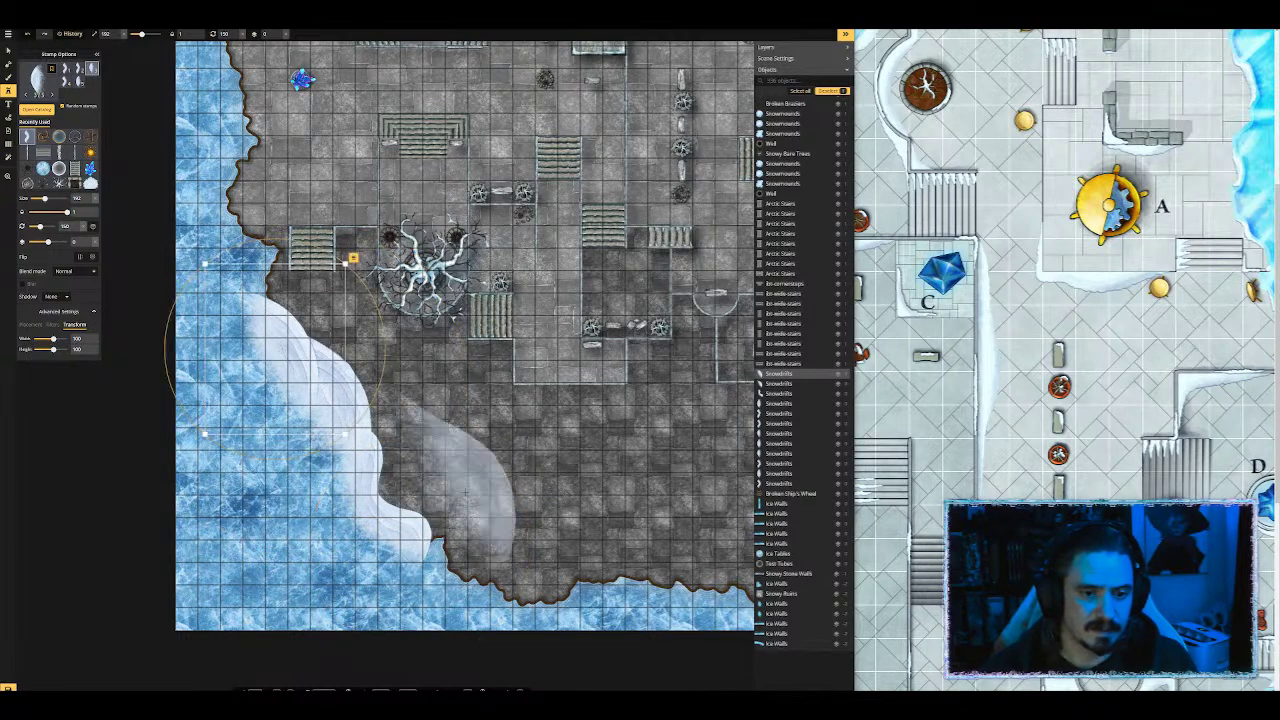
{"action": "left_click", "coordinate": [400, 538]}
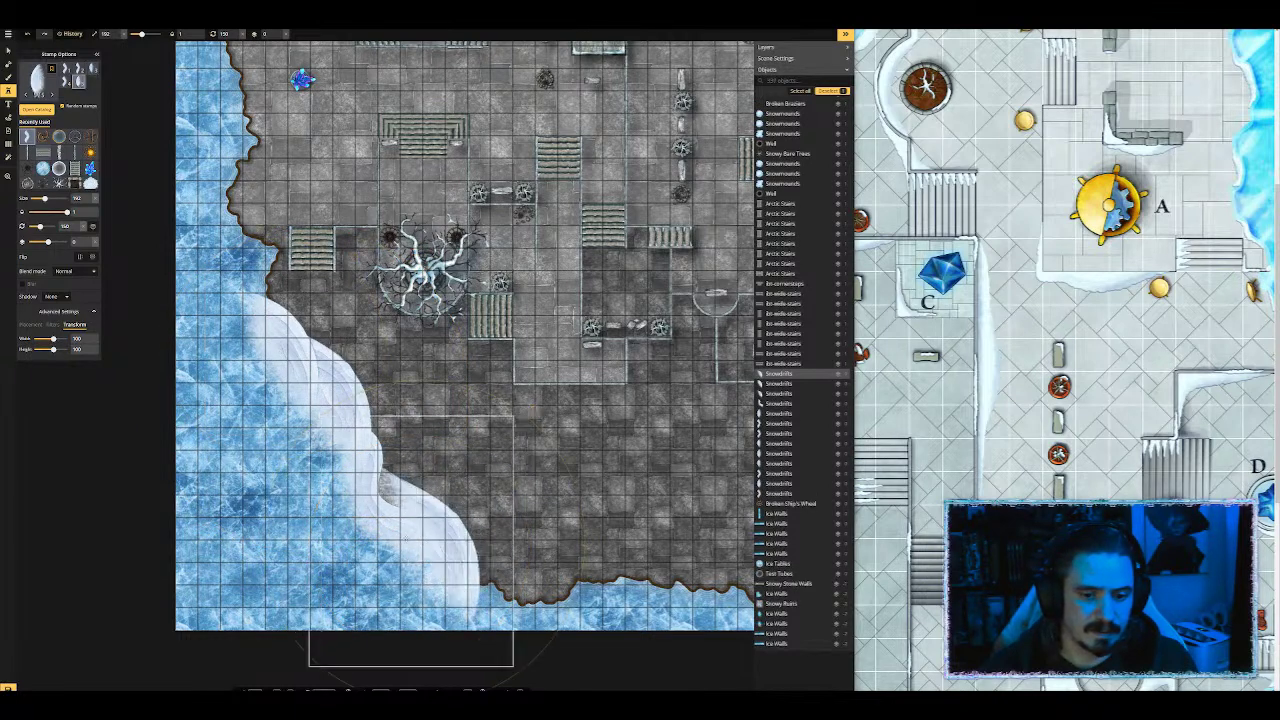
Step: Line the southern cliff edge with enlarged sideways snowdrifts and fill the southeastern corner with a diagonal one
{"action": "left_click", "coordinate": [571, 578]}
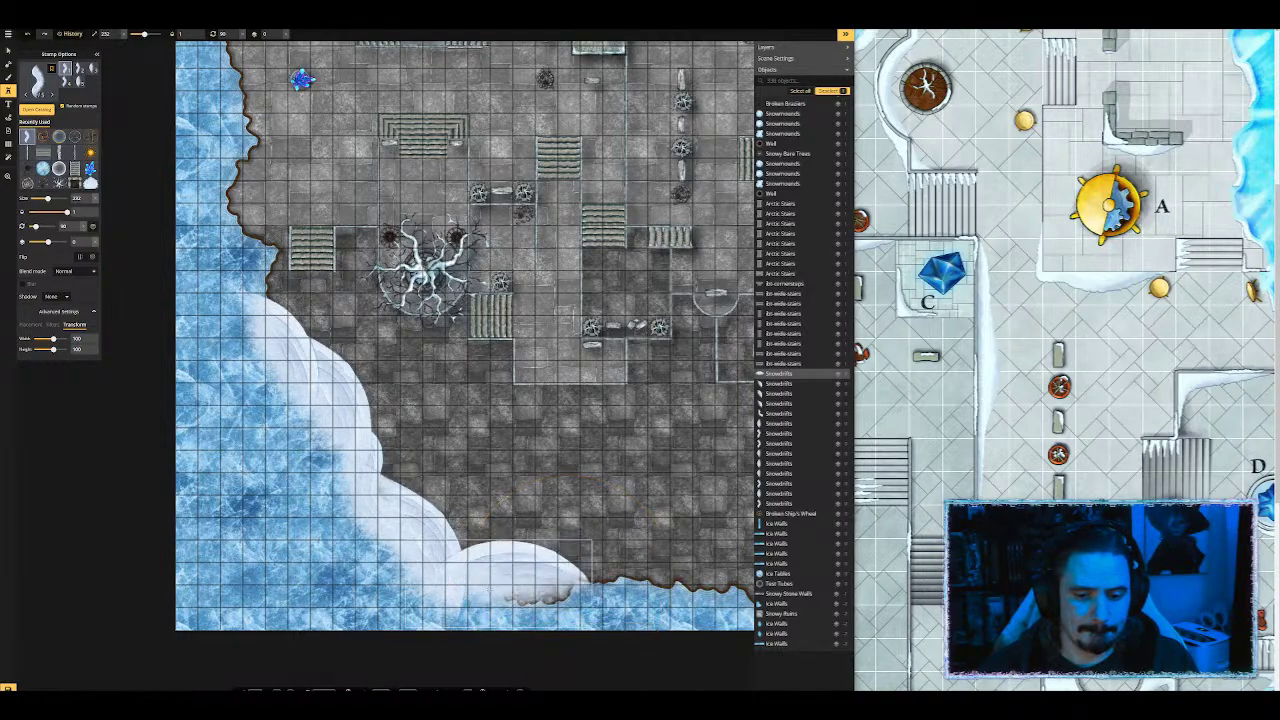
{"action": "left_click_drag", "start_coordinate": [498, 584], "coordinate": [478, 607]}
{"action": "left_click_drag", "start_coordinate": [634, 512], "coordinate": [412, 440]}
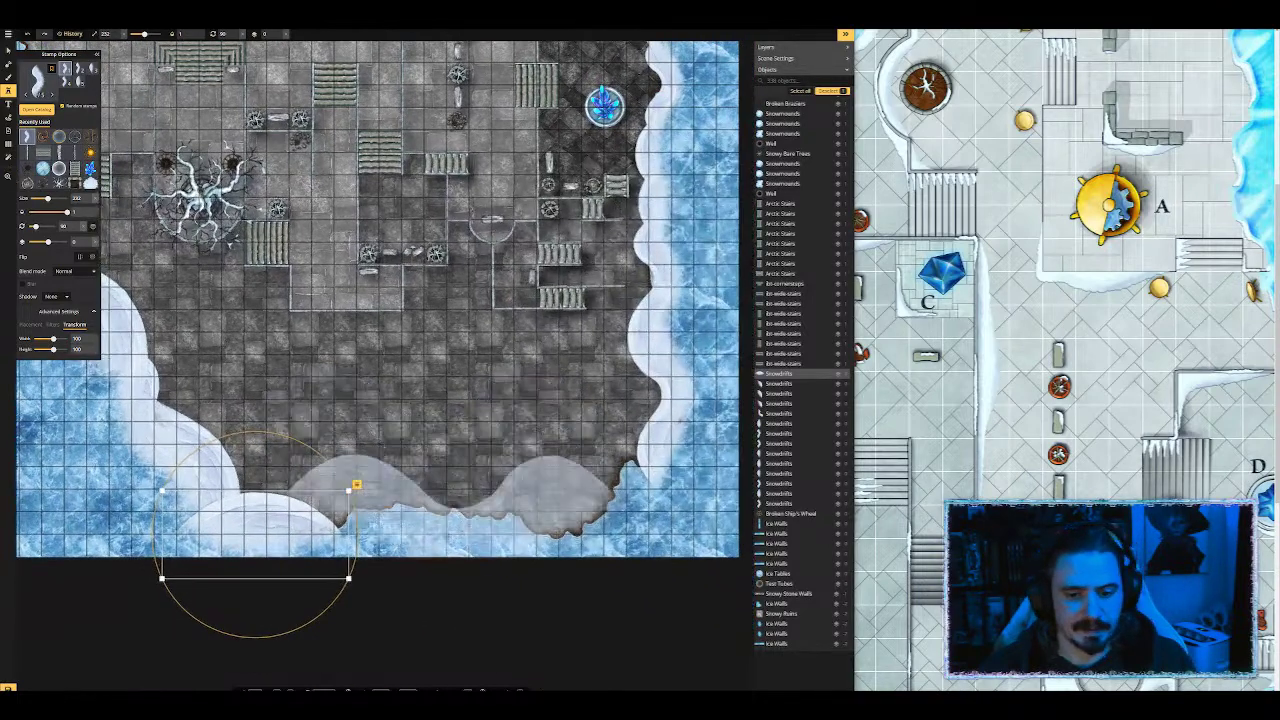
{"action": "left_click", "coordinate": [443, 549]}
{"action": "left_click", "coordinate": [686, 516]}
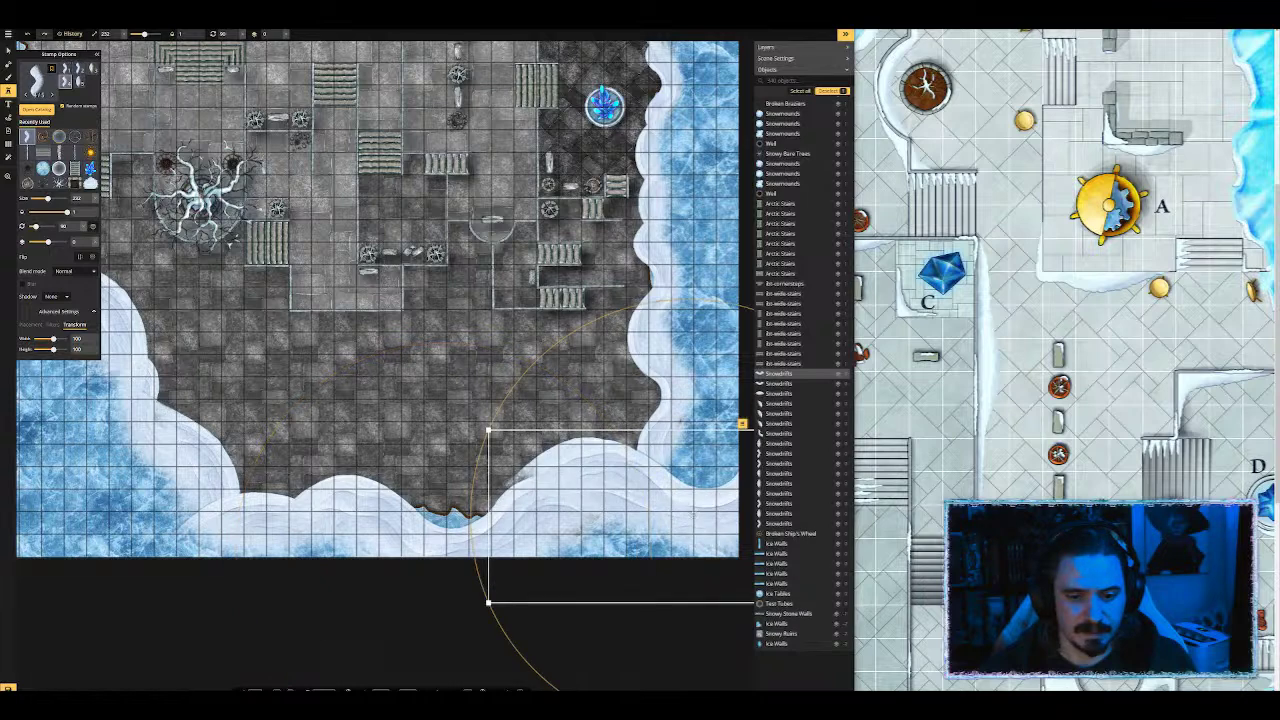
{"action": "left_click", "coordinate": [595, 451]}
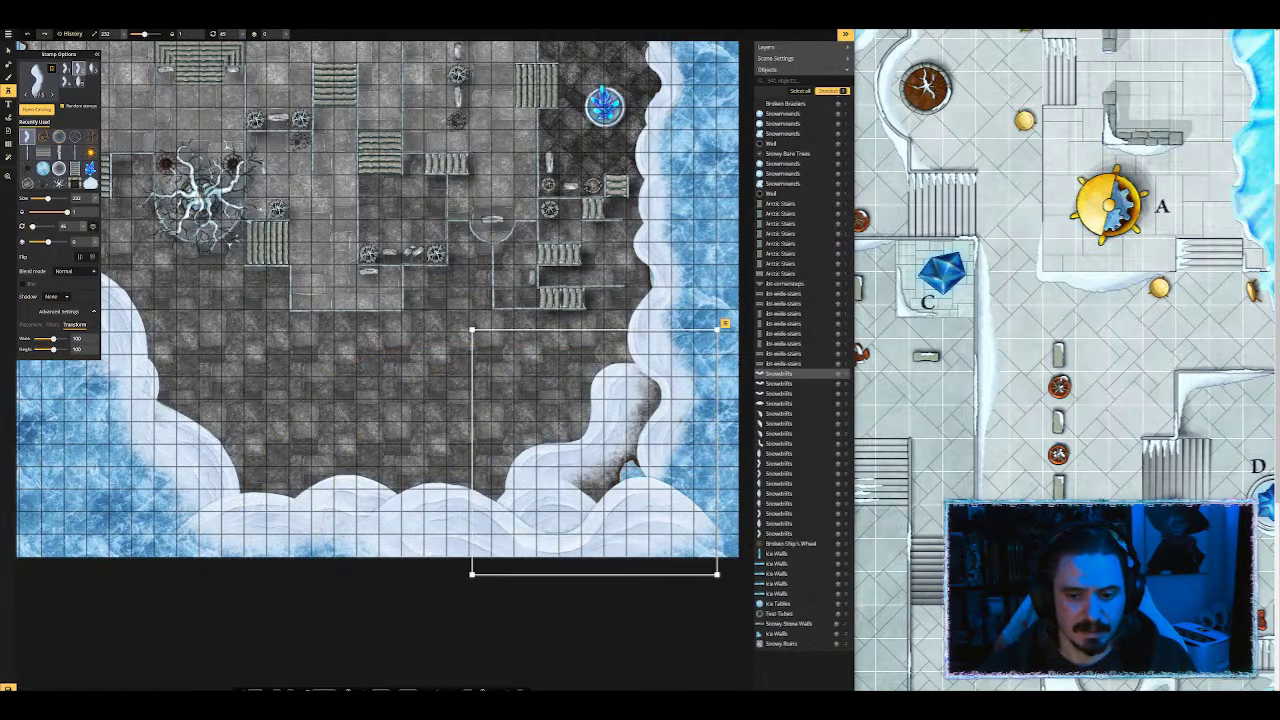
{"action": "left_click_drag", "start_coordinate": [601, 460], "coordinate": [641, 484]}
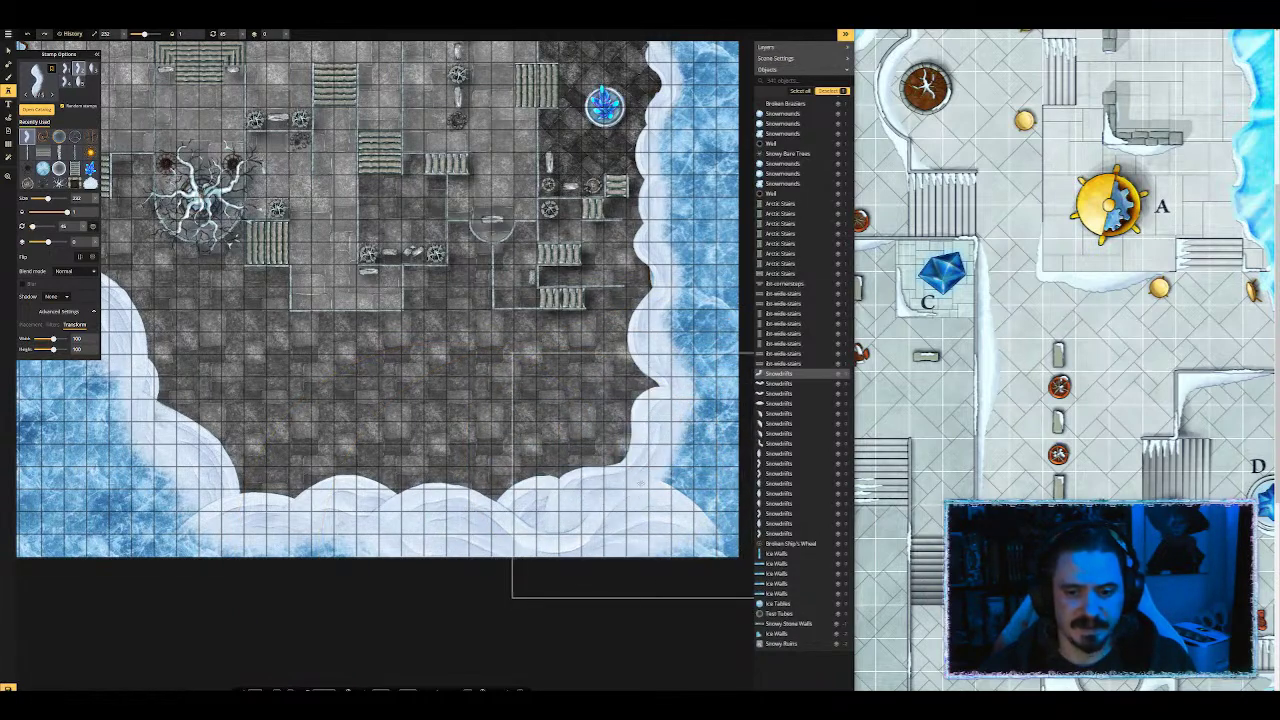
Step: Place a large diagonal snowdrift on the western side of the map, beside the big bare tree
{"action": "left_click_drag", "start_coordinate": [346, 358], "coordinate": [578, 499]}
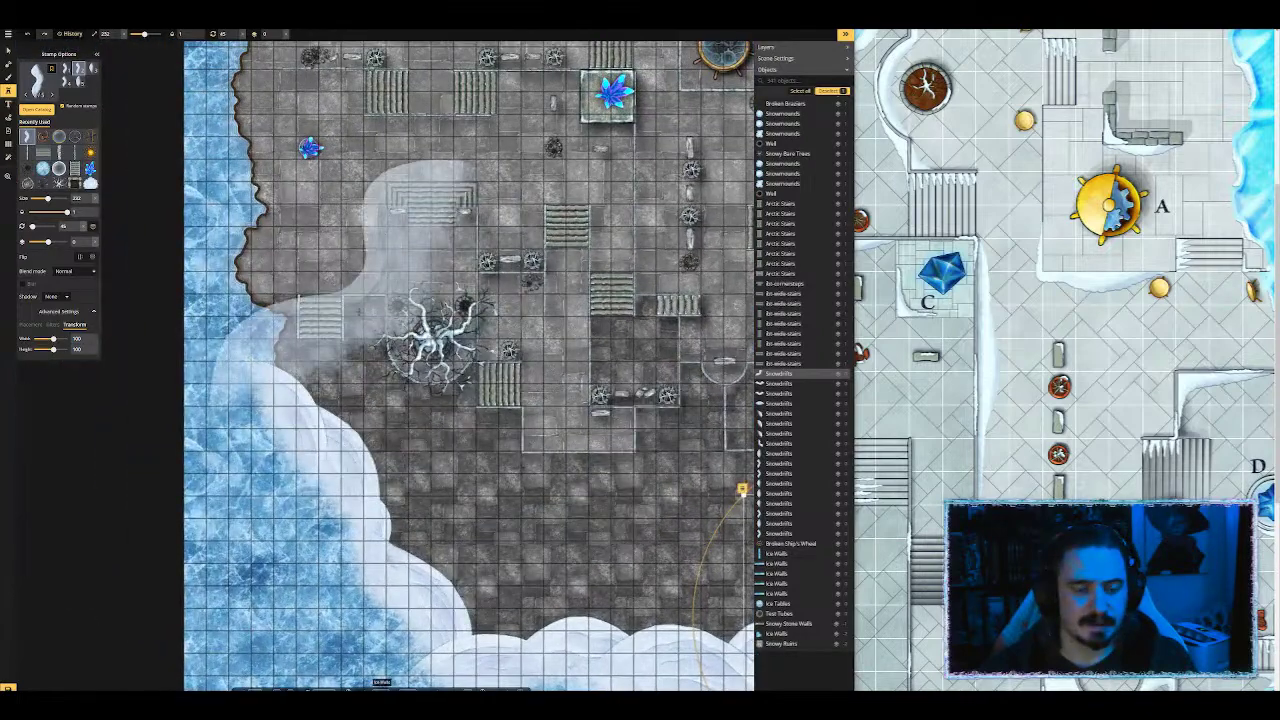
{"action": "scroll", "coordinate": [335, 289], "scroll_direction": "up", "scroll_amount": 8}
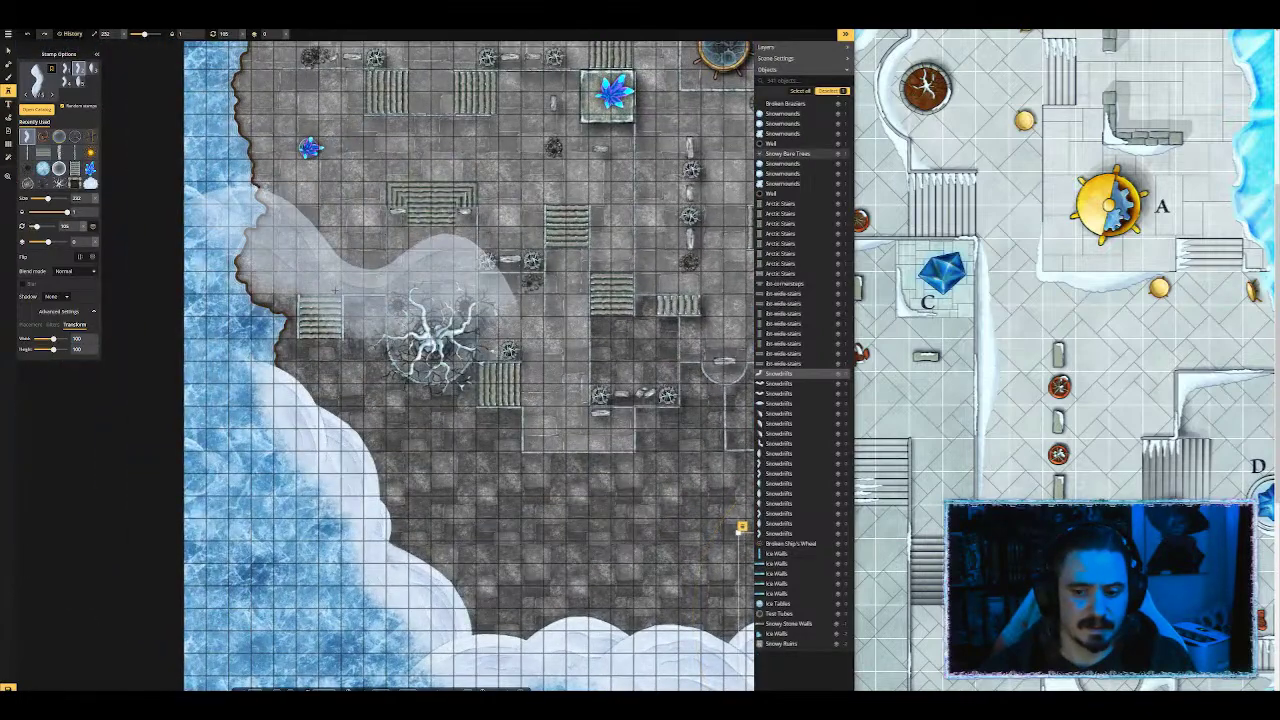
{"action": "scroll", "coordinate": [517, 382], "scroll_direction": "down", "scroll_amount": 8}
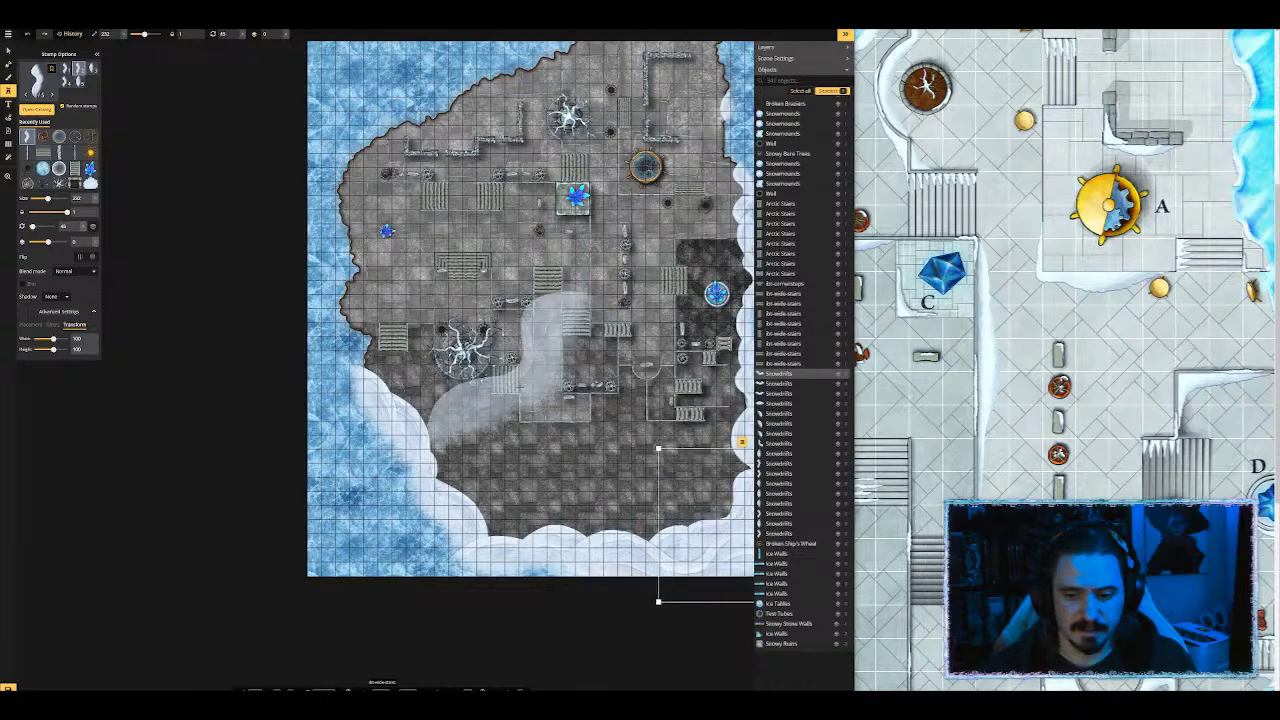
{"action": "left_click", "coordinate": [485, 325]}
{"action": "scroll", "coordinate": [455, 340], "scroll_direction": "up", "scroll_amount": 6}
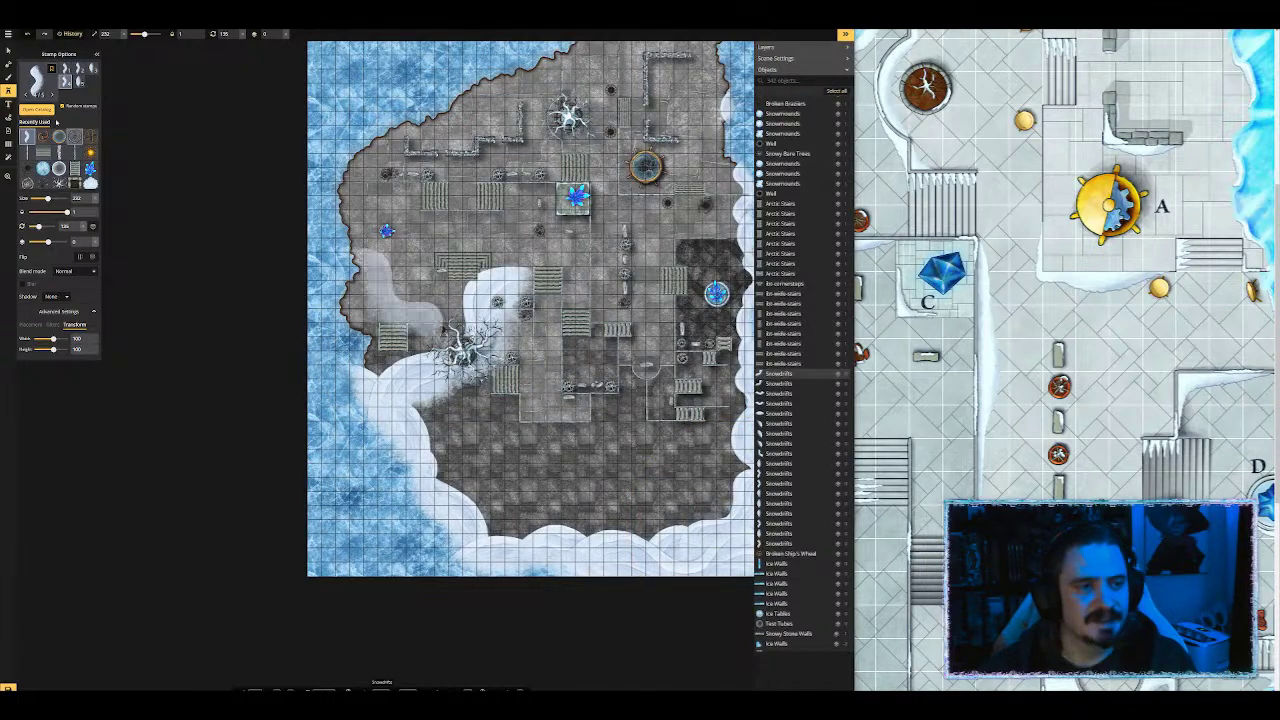
Step: Shrink and rotate the snowdrift beside the bare tree and move it onto the western cliff edge
{"action": "left_click", "coordinate": [8, 51]}
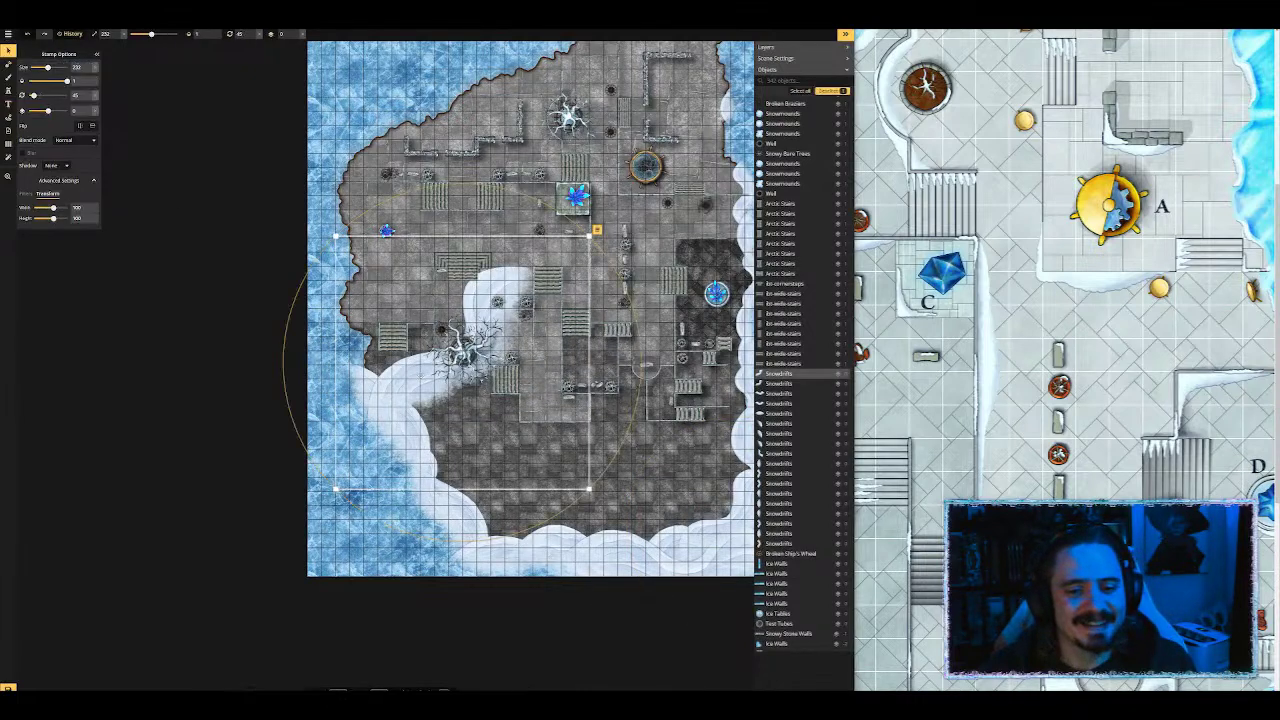
{"action": "scroll", "coordinate": [462, 362], "scroll_direction": "up", "scroll_amount": 7}
{"action": "scroll", "coordinate": [462, 362], "scroll_direction": "down", "scroll_amount": 6}
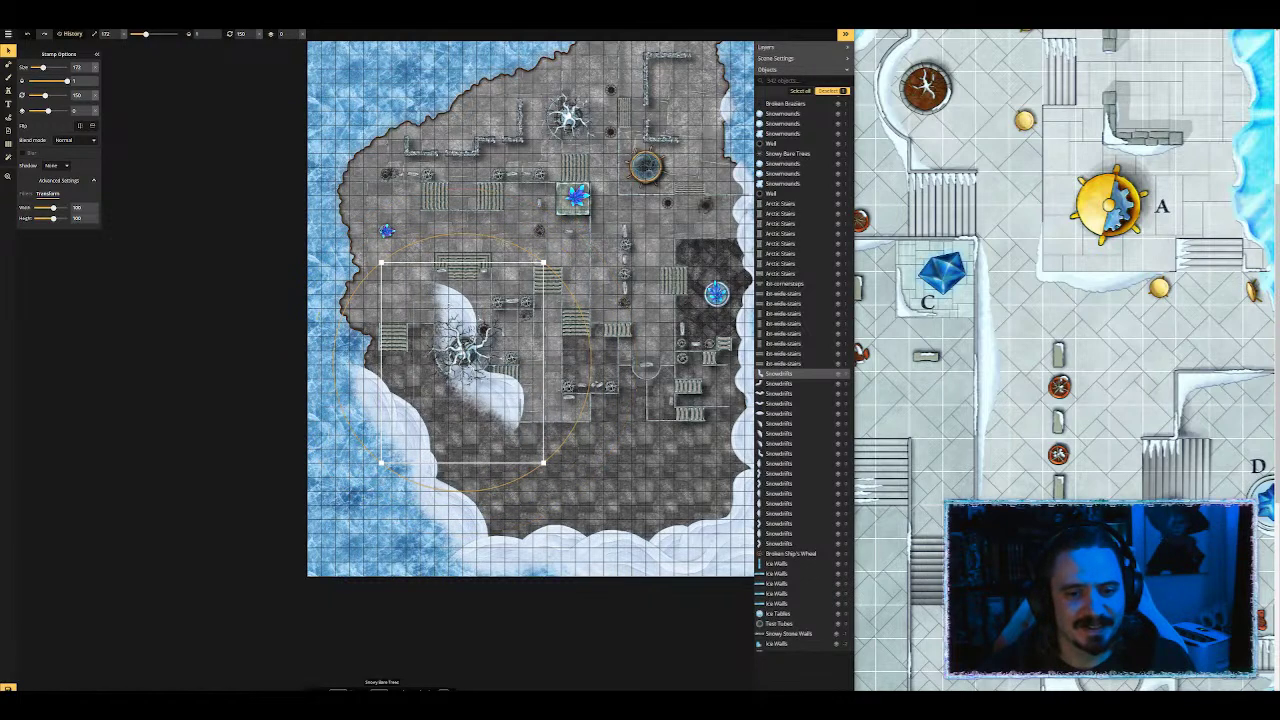
{"action": "scroll", "coordinate": [462, 362], "scroll_direction": "down", "scroll_amount": 2}
{"action": "left_click_drag", "start_coordinate": [462, 362], "coordinate": [356, 270]}
{"action": "scroll", "coordinate": [354, 349], "scroll_direction": "up", "scroll_amount": 3}
{"action": "scroll", "coordinate": [354, 349], "scroll_direction": "down", "scroll_amount": 1}
{"action": "left_click", "coordinate": [165, 154]}
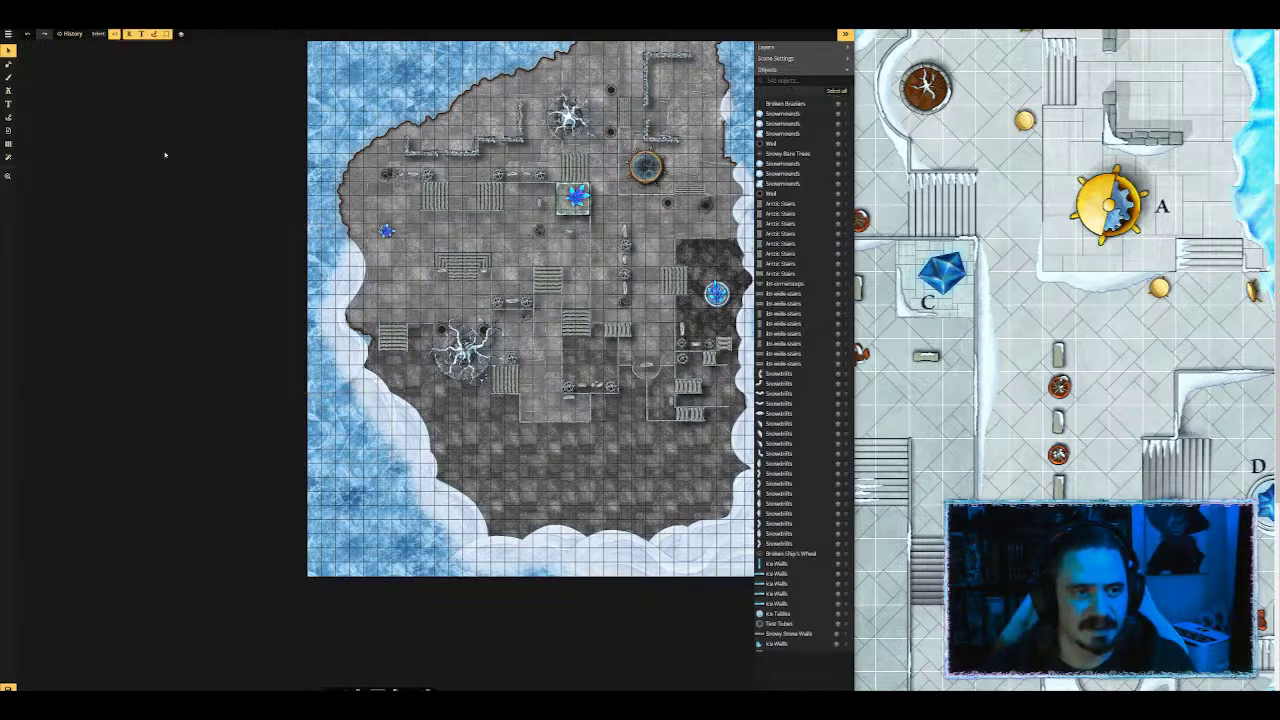
Step: Add snowdrifts along the upper western cliff edge up to the northwestern corner
{"action": "left_click", "coordinate": [9, 90]}
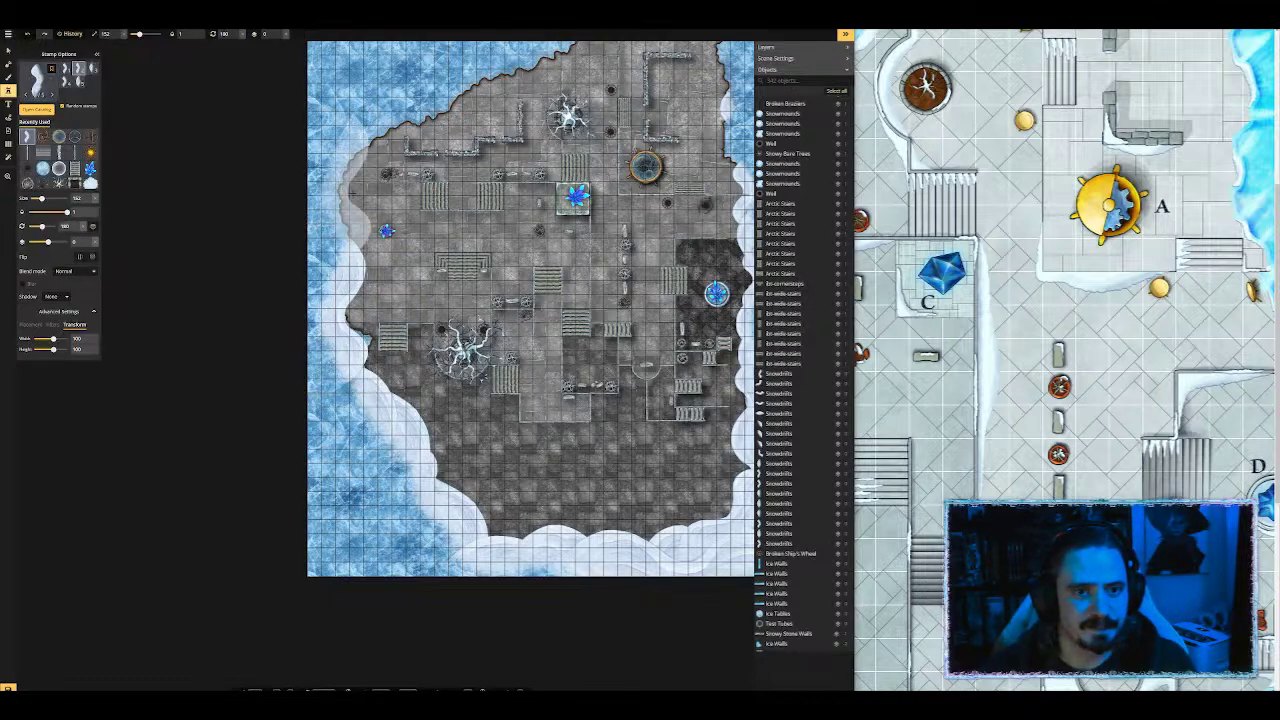
{"action": "left_click", "coordinate": [329, 212]}
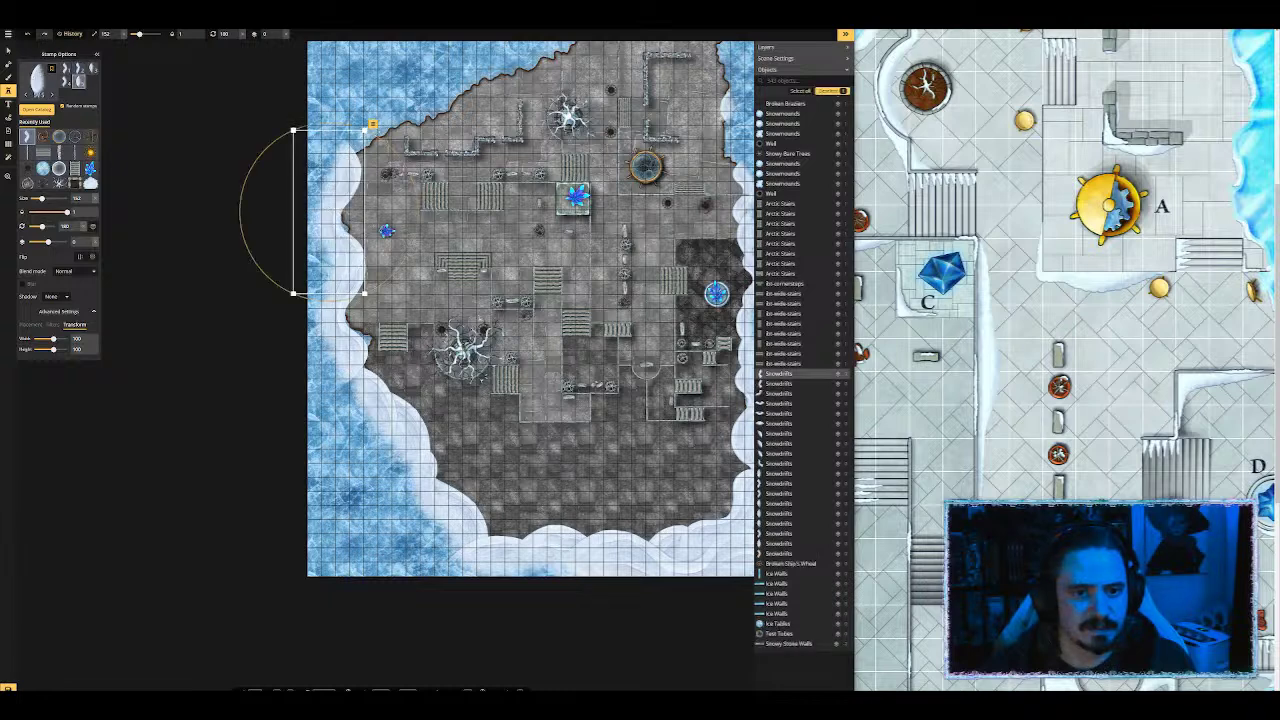
{"action": "left_click", "coordinate": [329, 211]}
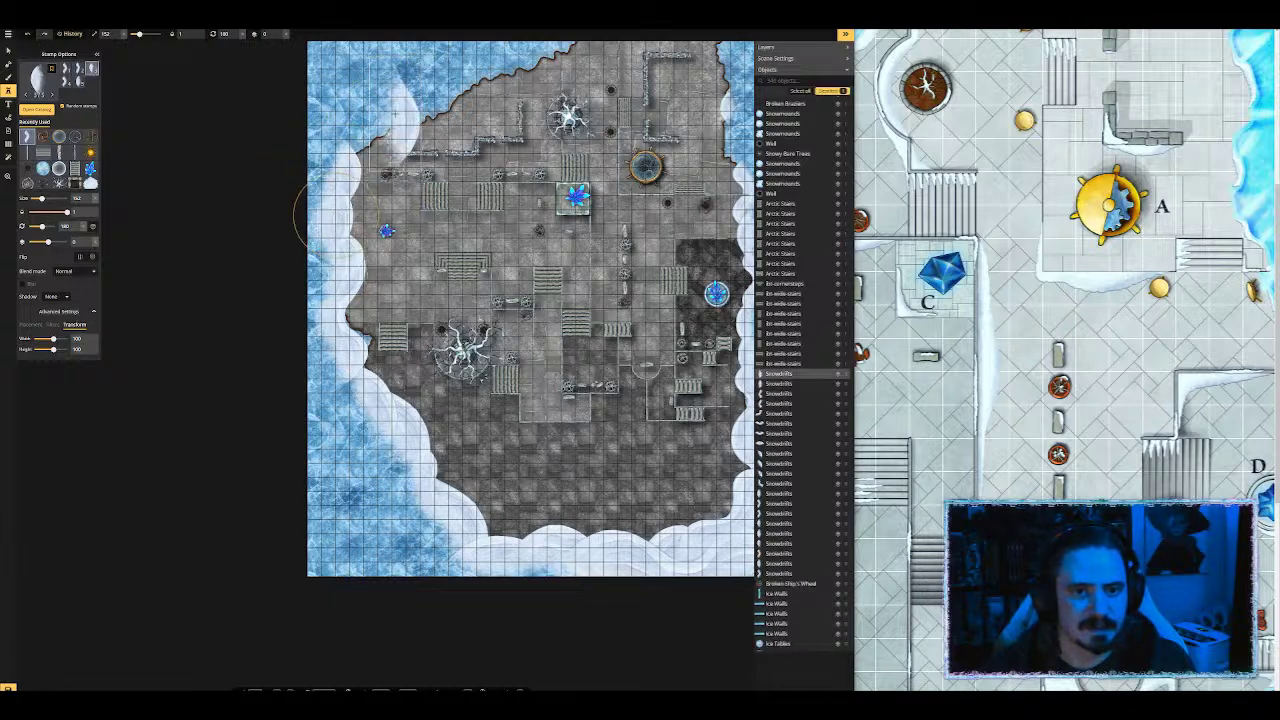
Step: Place rotated snowdrifts on the northern cliff slope and around the island's northern tip, fitting the last to its northeastern corner
{"action": "left_click_drag", "start_coordinate": [395, 114], "coordinate": [485, 87]}
{"action": "scroll", "coordinate": [431, 86], "scroll_direction": "up", "scroll_amount": 5}
{"action": "left_click_drag", "start_coordinate": [634, 106], "coordinate": [522, 274]}
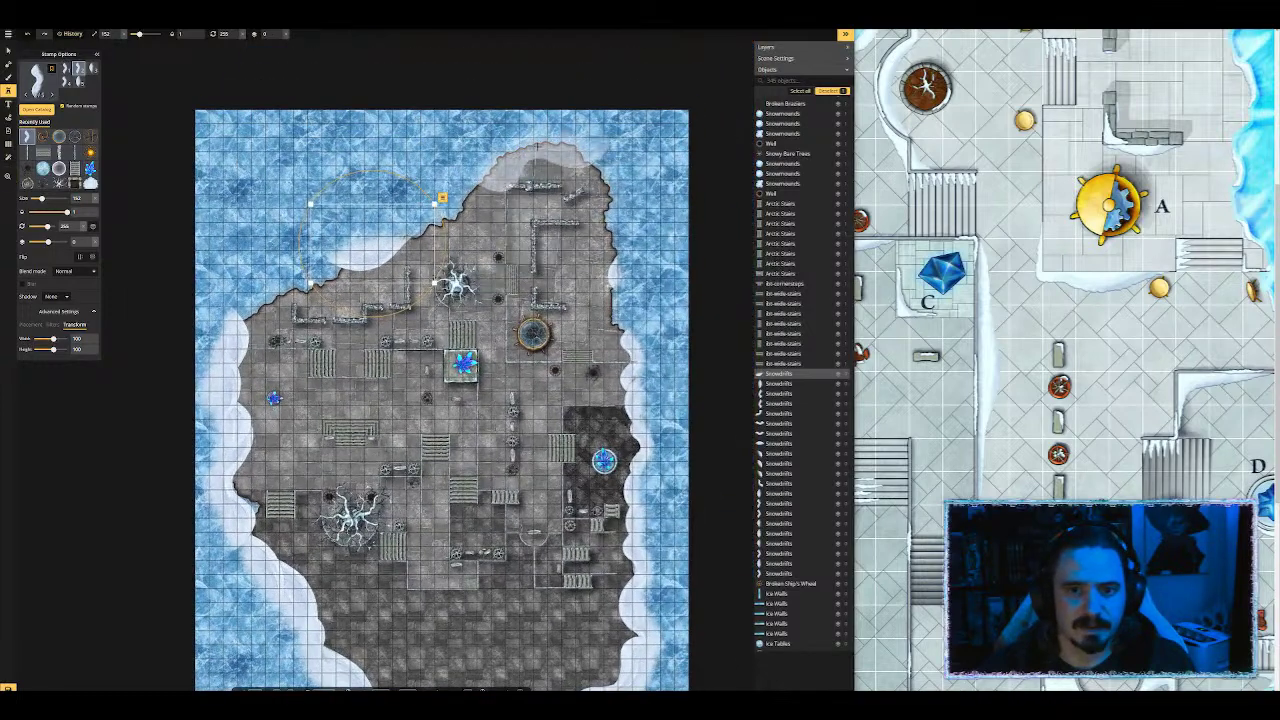
{"action": "left_click", "coordinate": [520, 169]}
{"action": "left_click", "coordinate": [660, 175]}
{"action": "scroll", "coordinate": [660, 175], "scroll_direction": "up", "scroll_amount": 4}
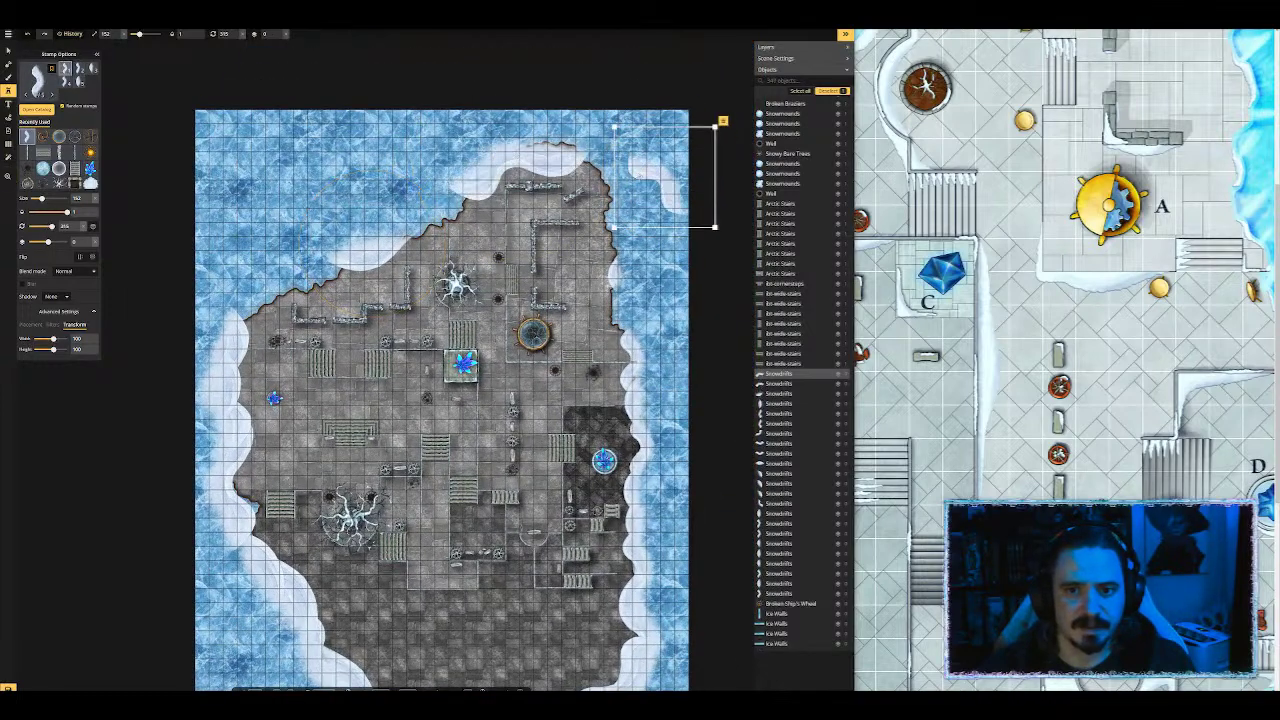
{"action": "left_click_drag", "start_coordinate": [660, 175], "coordinate": [606, 180]}
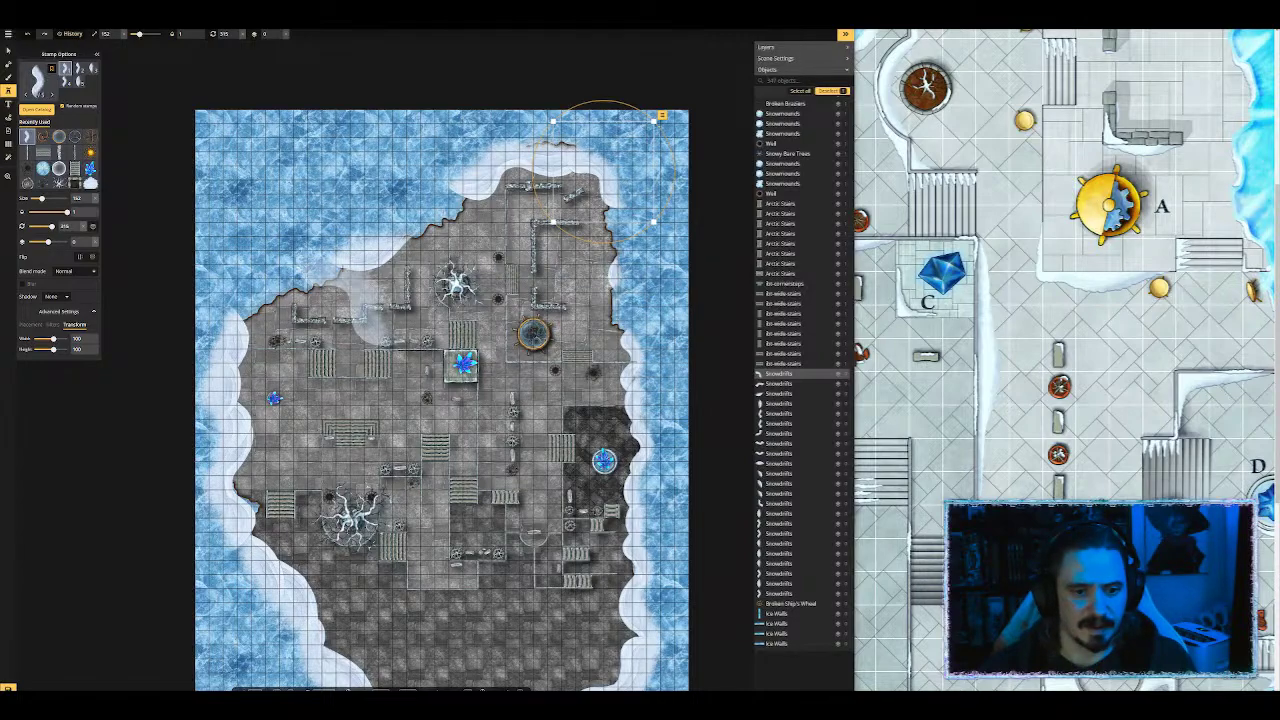
{"action": "scroll", "coordinate": [470, 380], "scroll_direction": "up", "scroll_amount": 5}
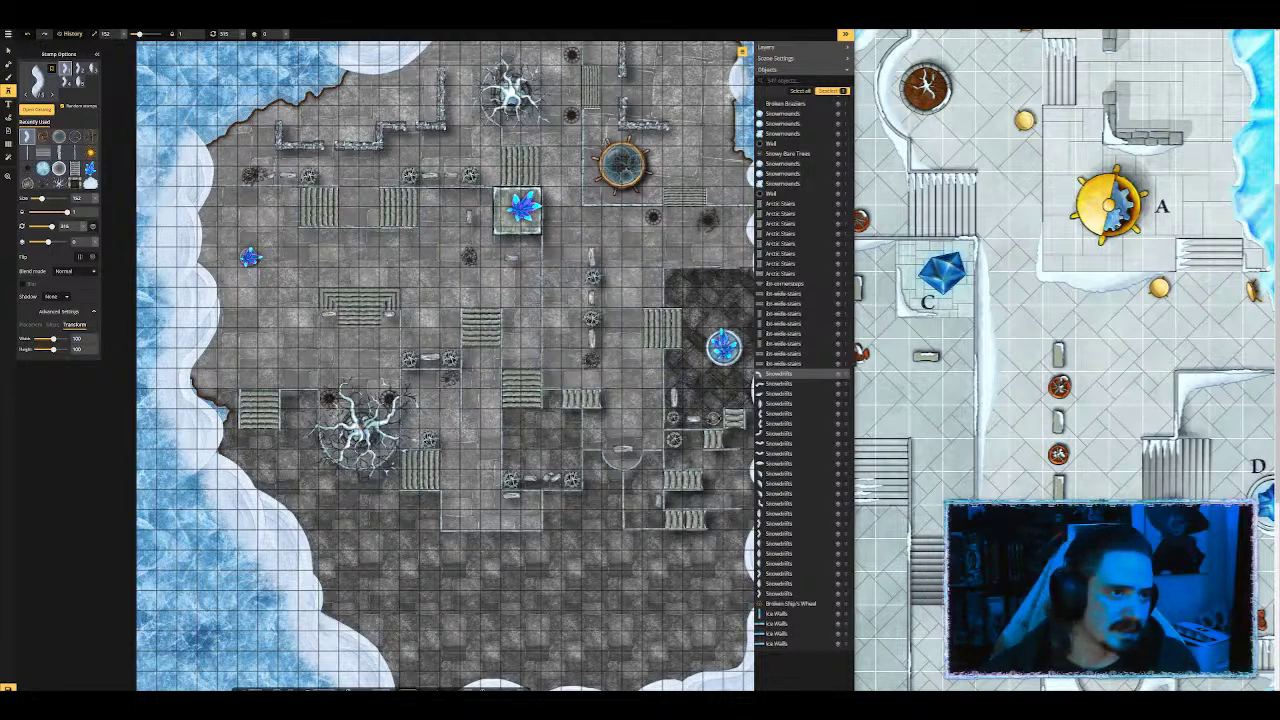
{"action": "left_click", "coordinate": [53, 88]}
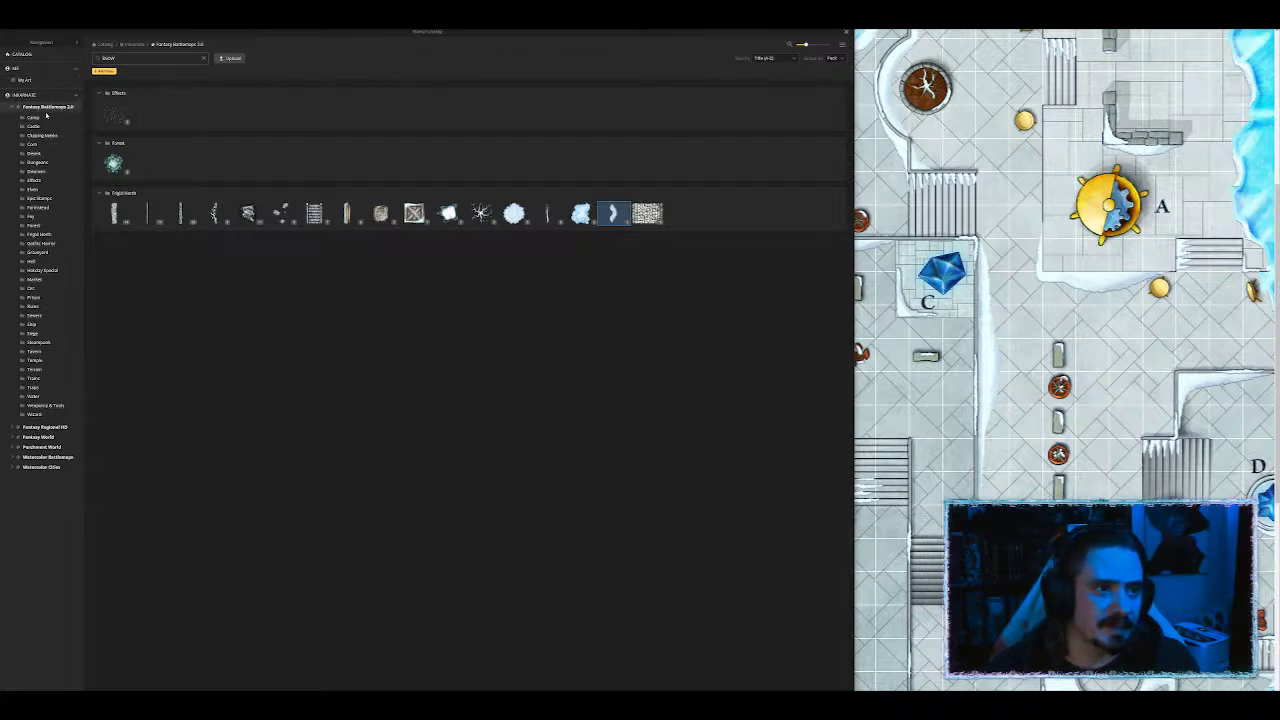
{"action": "left_click", "coordinate": [847, 35]}
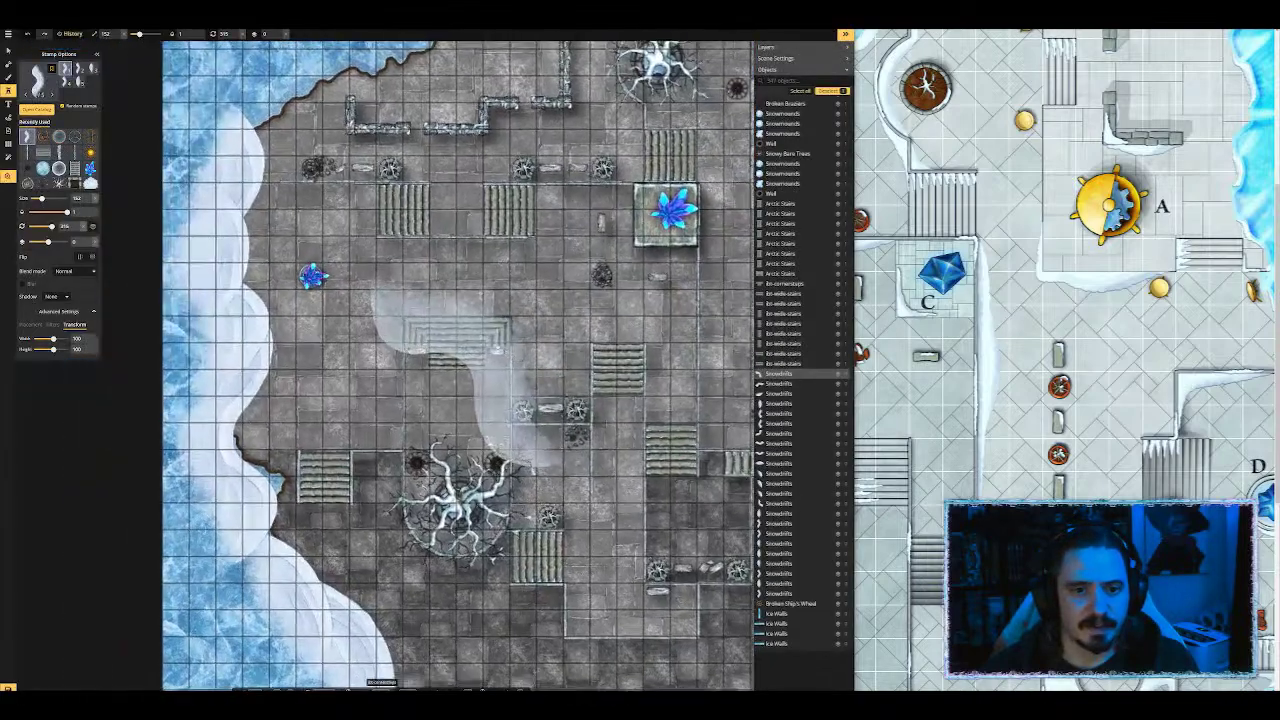
{"action": "left_click_drag", "start_coordinate": [469, 387], "coordinate": [489, 375]}
{"action": "left_click_drag", "start_coordinate": [590, 448], "coordinate": [696, 173]}
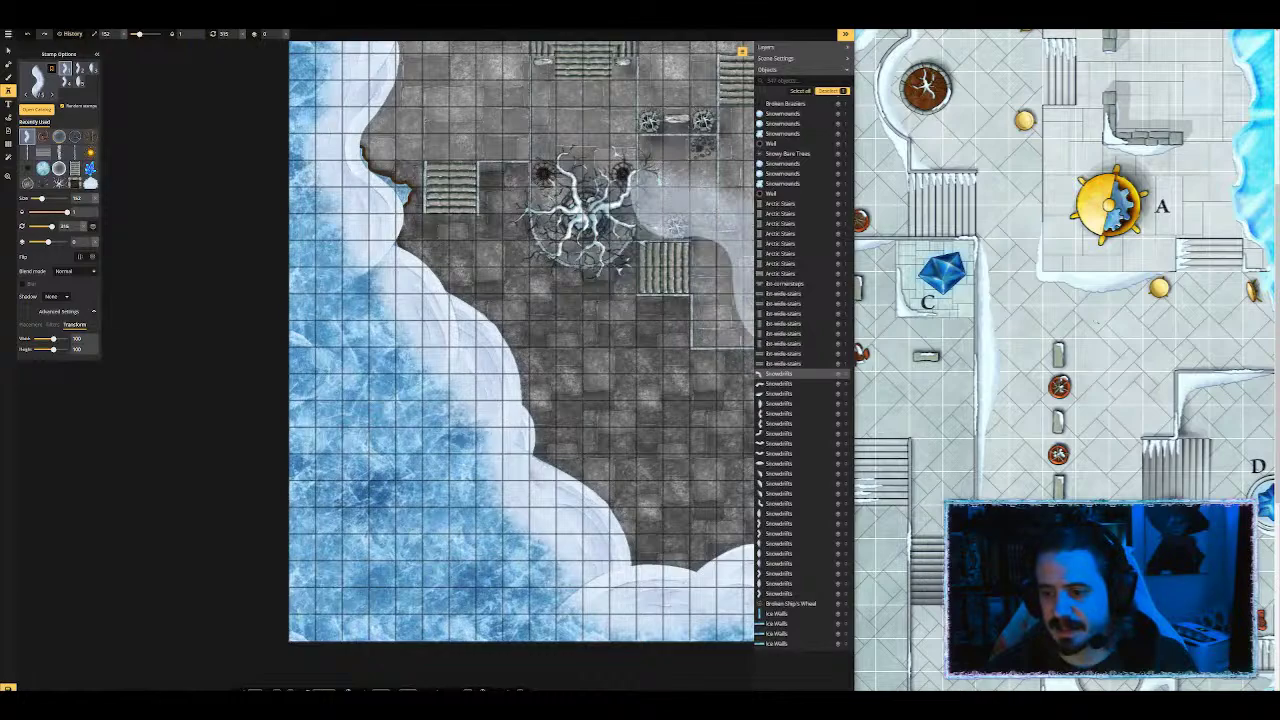
{"action": "scroll", "coordinate": [667, 320], "scroll_direction": "up", "scroll_amount": 5}
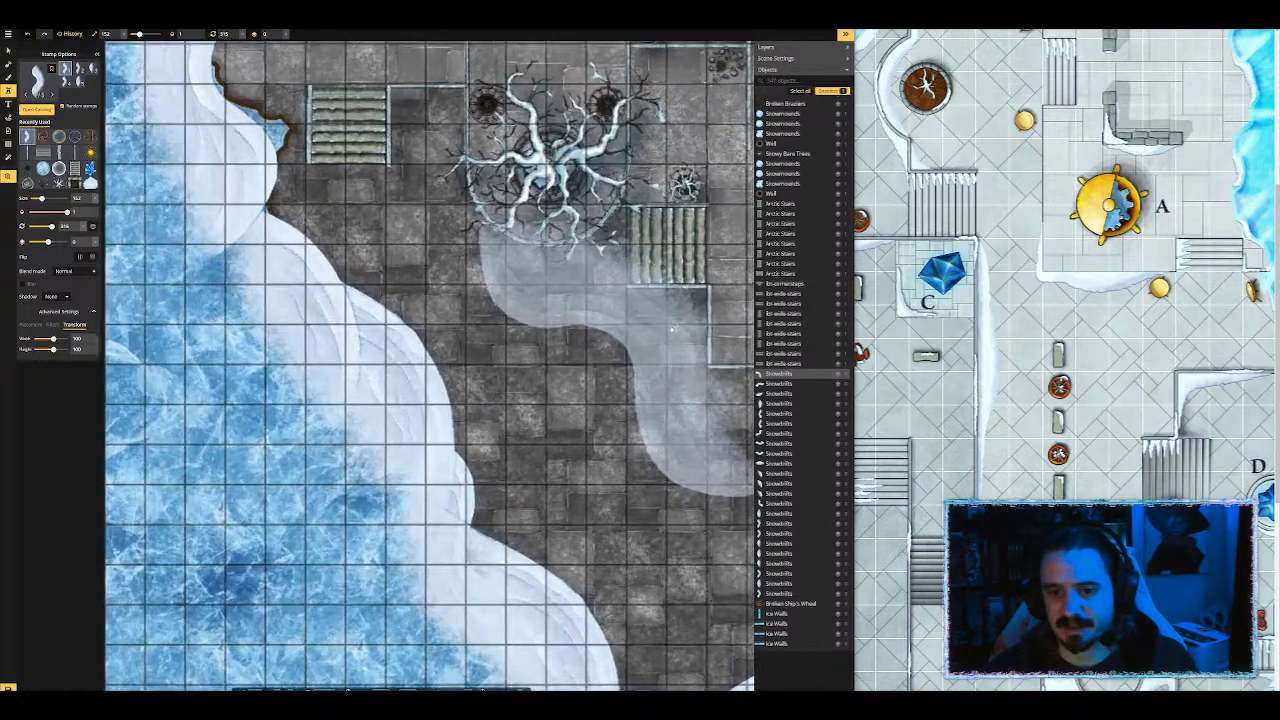
{"action": "left_click_drag", "start_coordinate": [698, 312], "coordinate": [490, 329]}
{"action": "scroll", "coordinate": [490, 329], "scroll_direction": "down", "scroll_amount": 5}
{"action": "scroll", "coordinate": [527, 347], "scroll_direction": "up", "scroll_amount": 3}
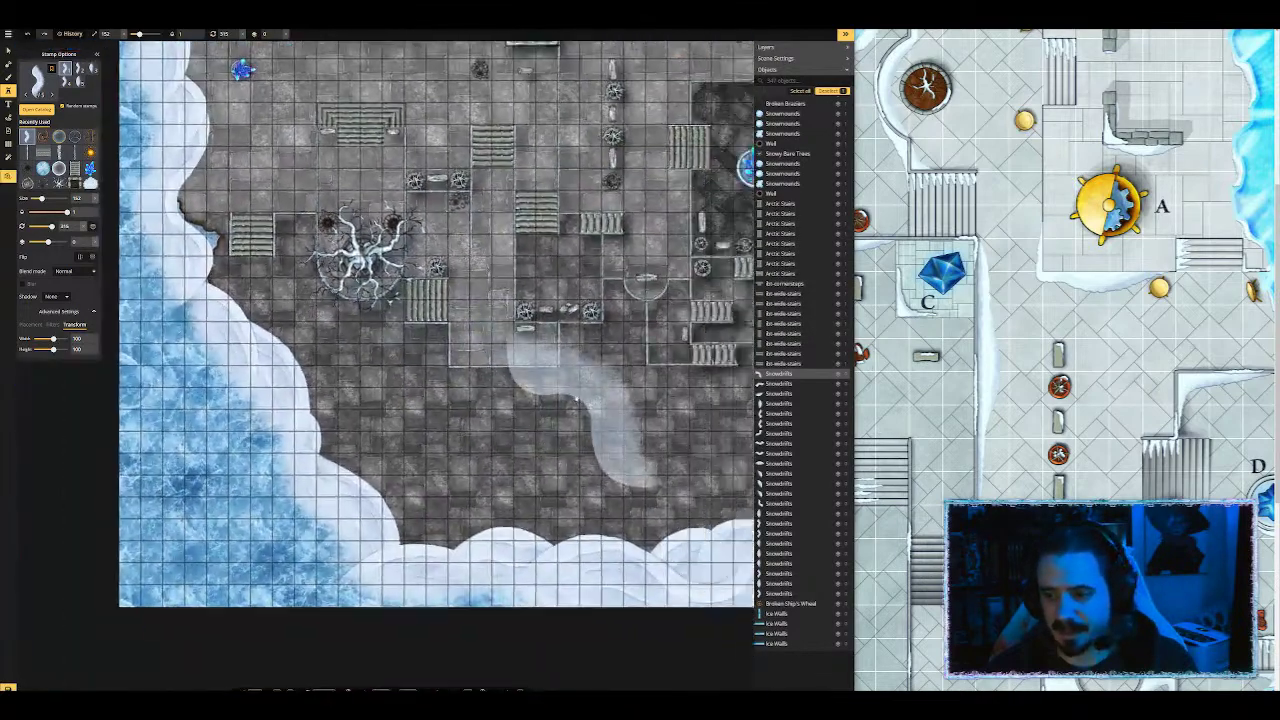
{"action": "left_click_drag", "start_coordinate": [527, 347], "coordinate": [596, 437]}
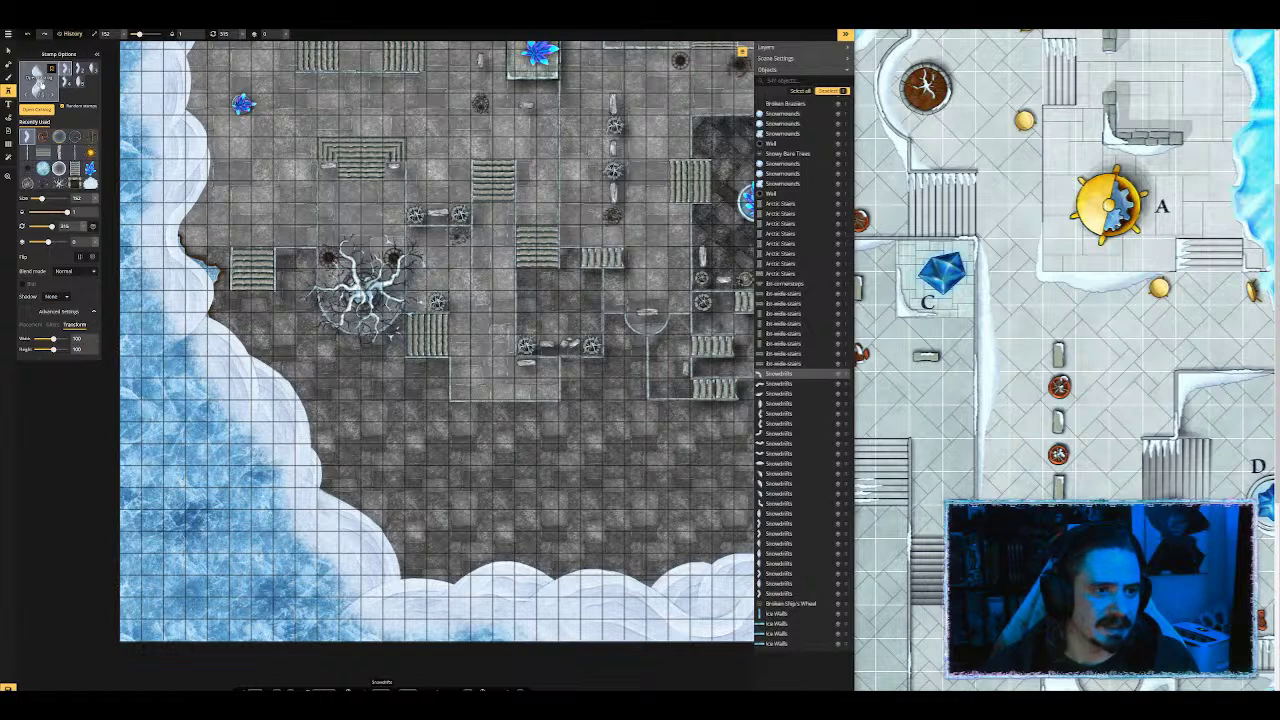
Step: Load the dark speckled snow texture onto the brush, enlarge its texture scale and choose the circular brush shape
{"action": "left_click", "coordinate": [8, 76]}
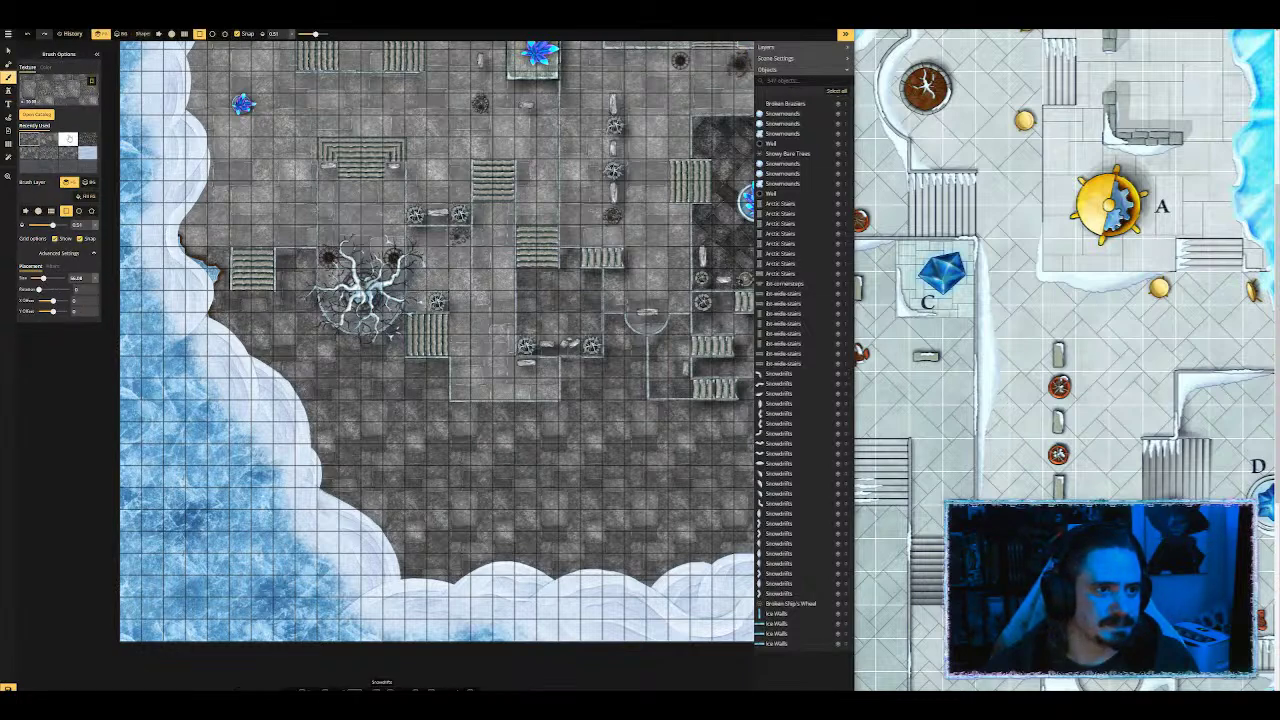
{"action": "left_click", "coordinate": [61, 95]}
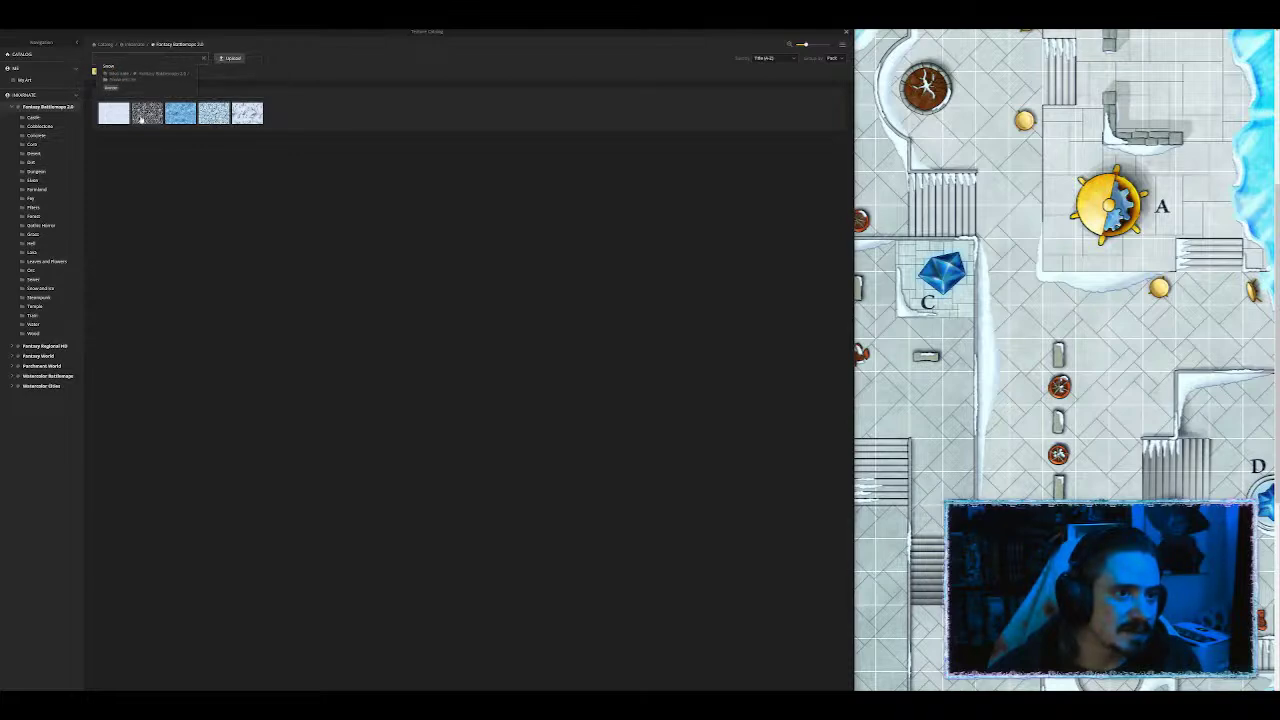
{"action": "left_click", "coordinate": [141, 117]}
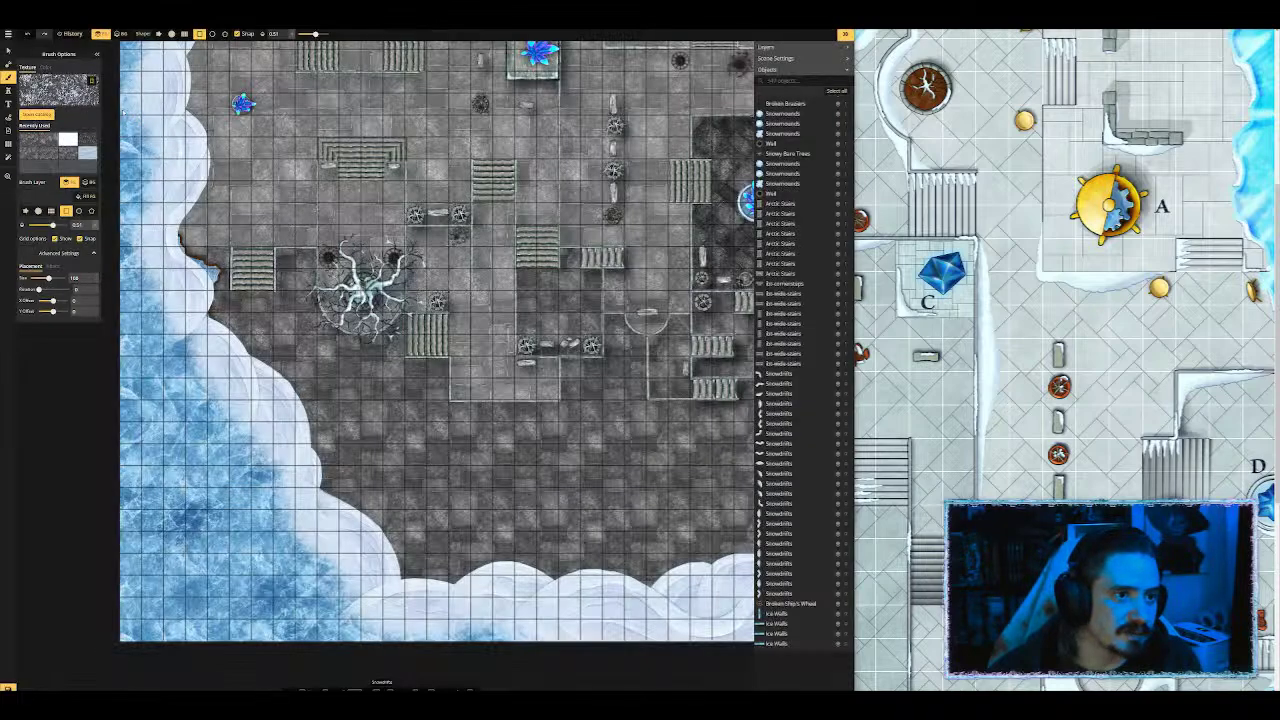
{"action": "scroll", "coordinate": [305, 230], "scroll_direction": "down", "scroll_amount": 3}
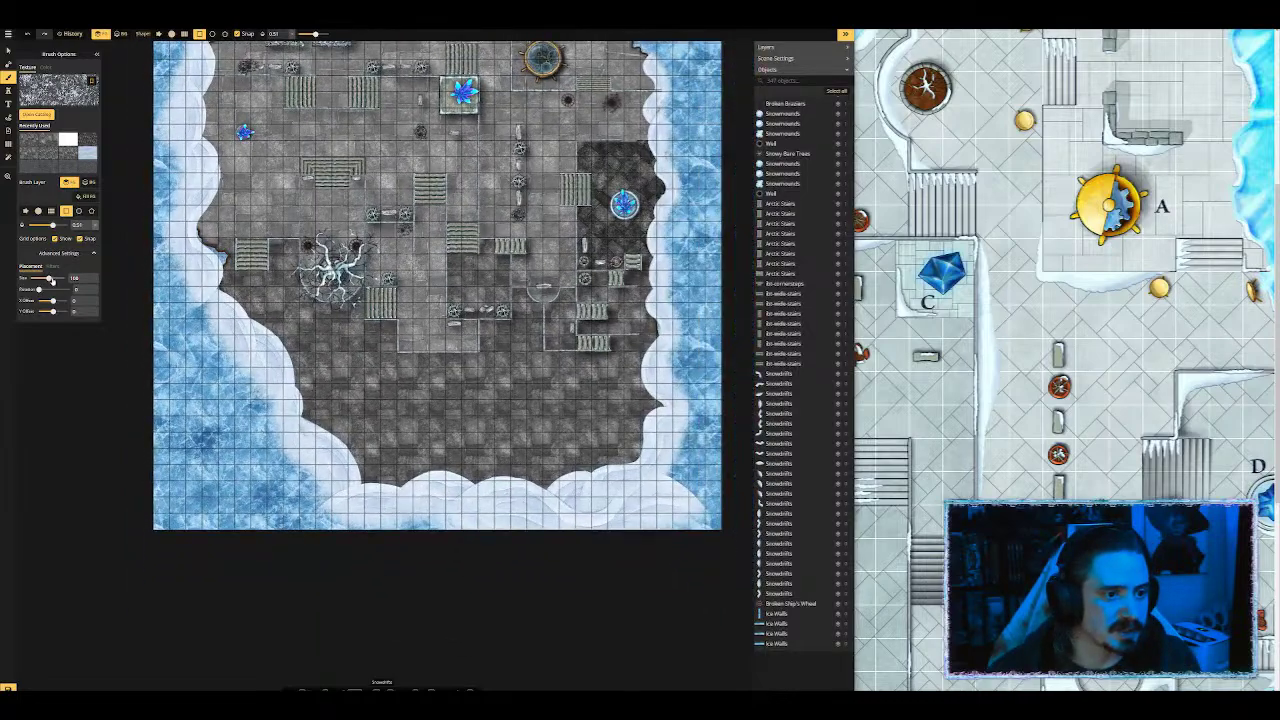
{"action": "left_click_drag", "start_coordinate": [49, 278], "coordinate": [65, 279]}
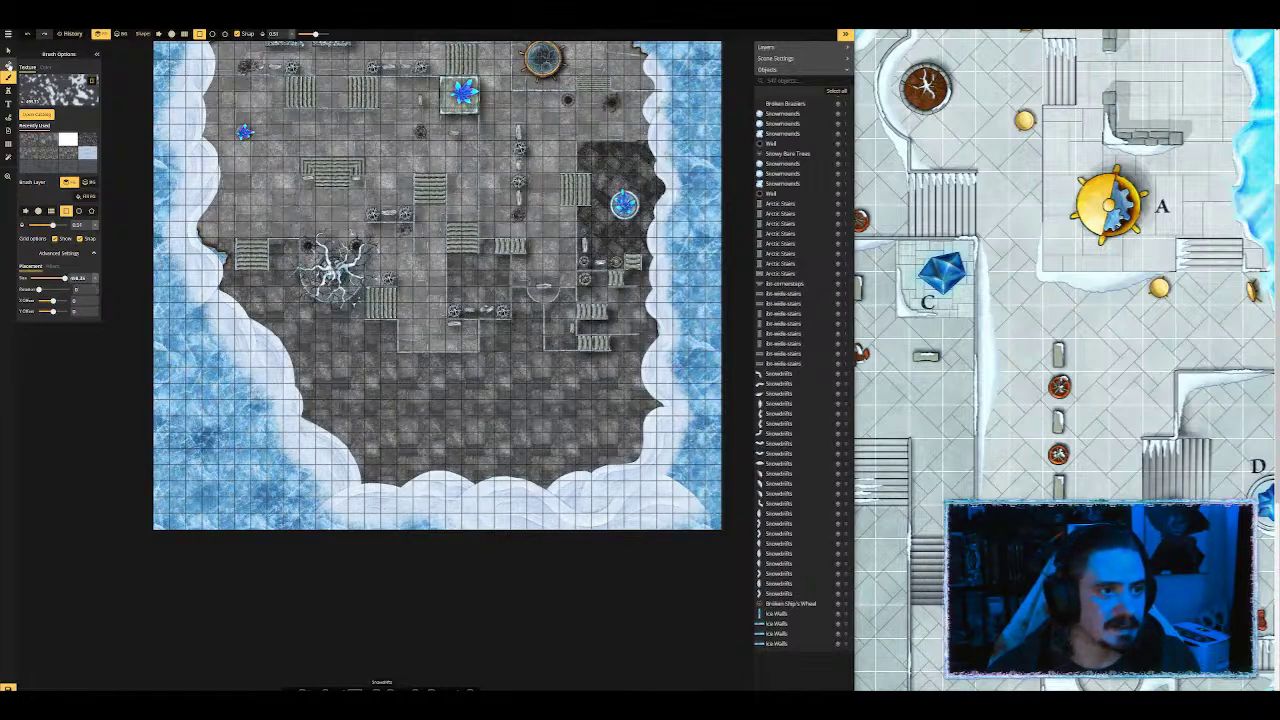
{"action": "left_click", "coordinate": [10, 80]}
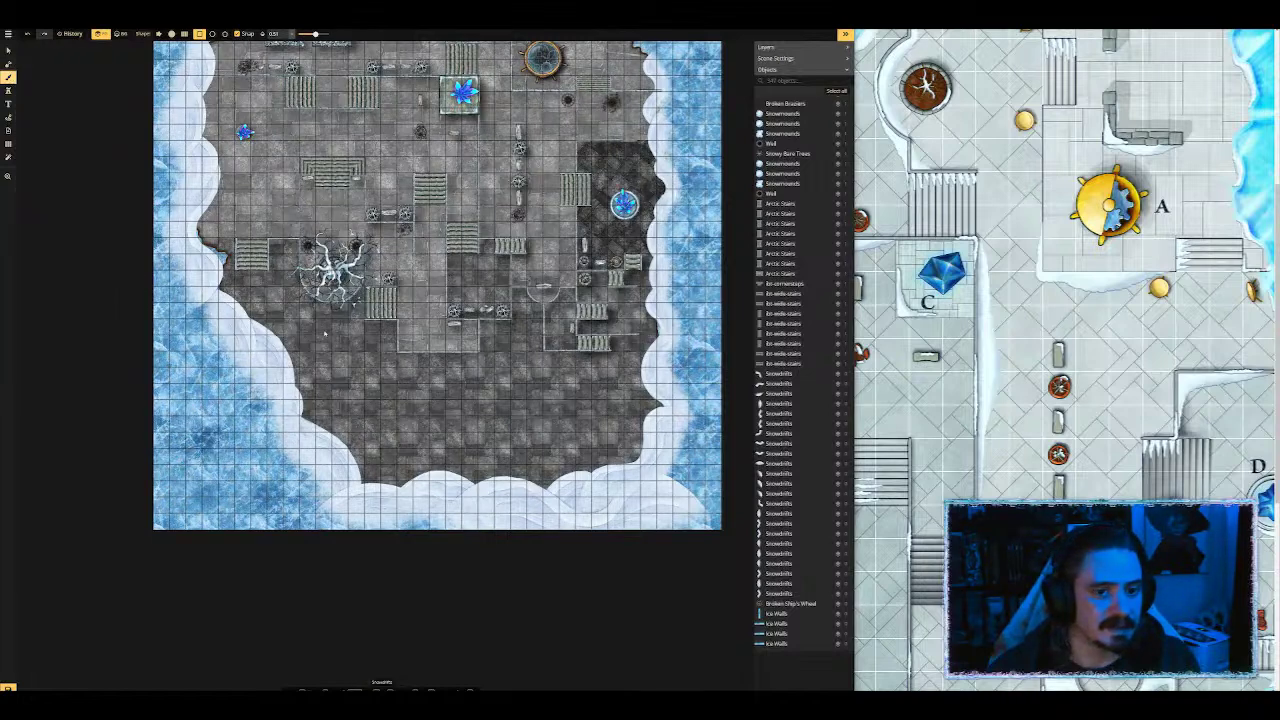
{"action": "left_click", "coordinate": [172, 34]}
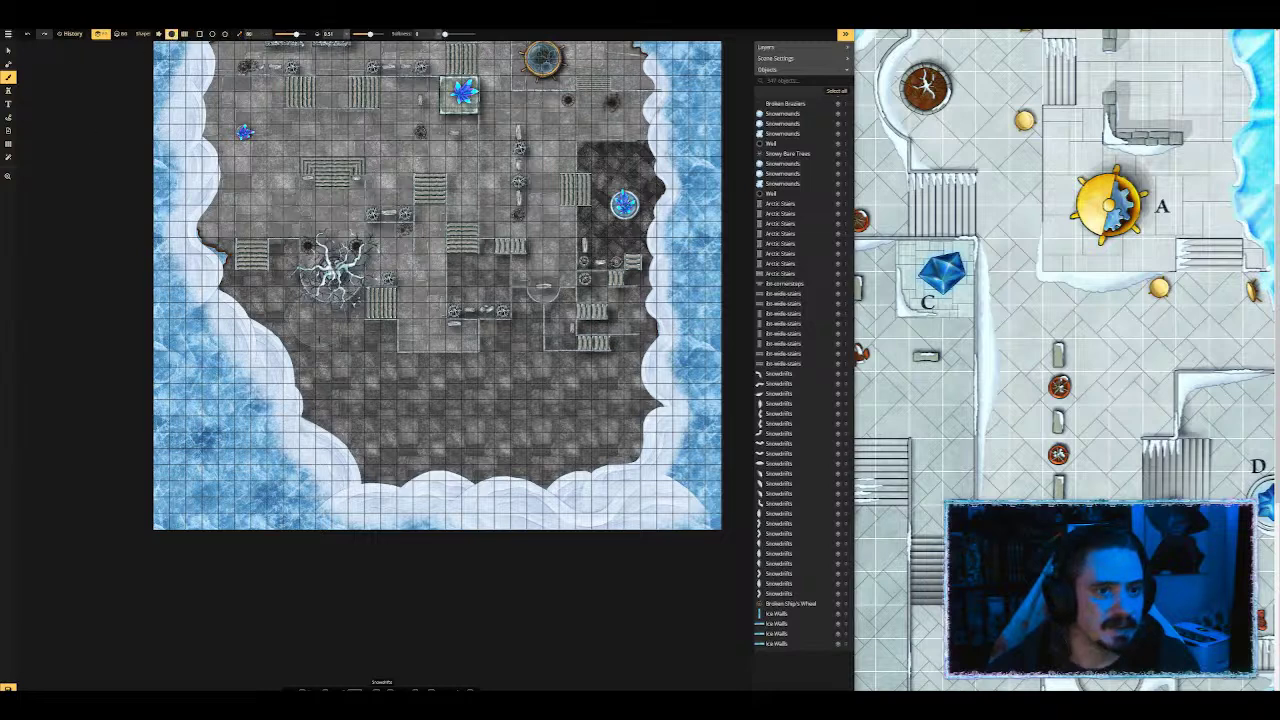
{"action": "mouse_move", "coordinate": [276, 362]}
{"action": "left_mouse_down"}
{"action": "mouse_move", "coordinate": [277, 373]}
{"action": "mouse_move", "coordinate": [255, 331]}
{"action": "mouse_move", "coordinate": [296, 334]}
{"action": "left_mouse_up"}
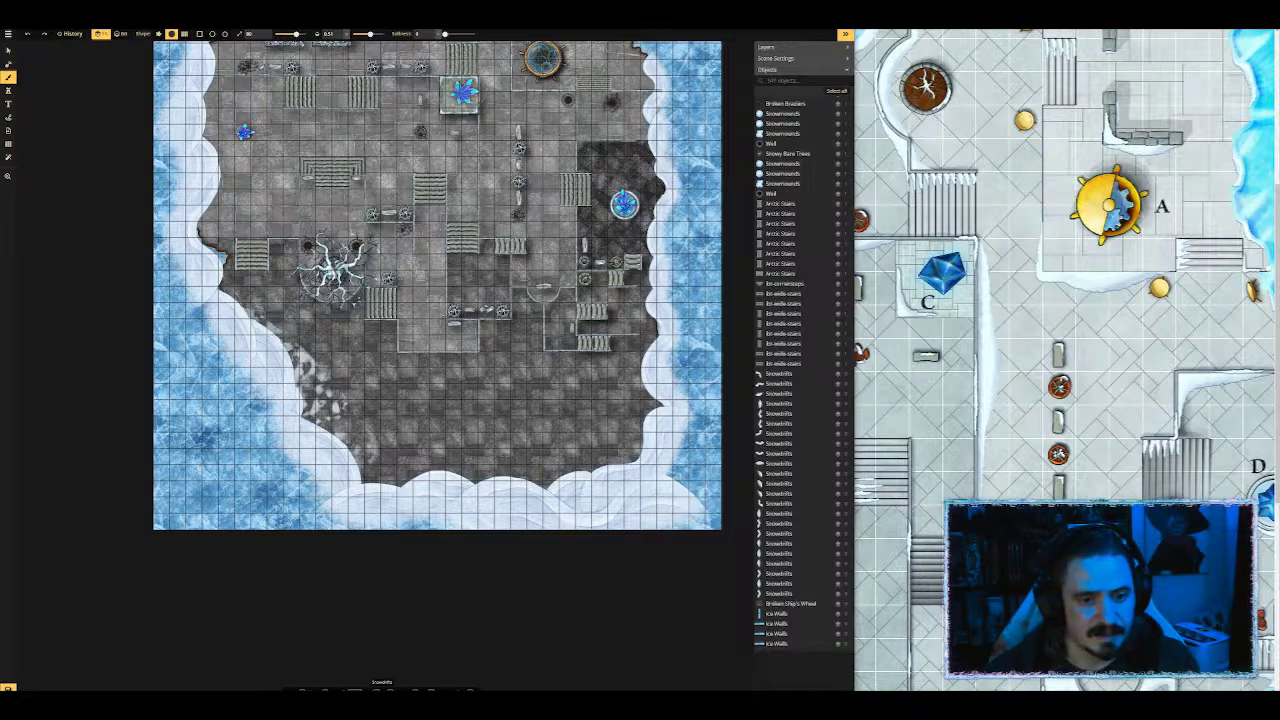
{"action": "key", "text": "ctrl+z"}
{"action": "key", "text": "ctrl+z"}
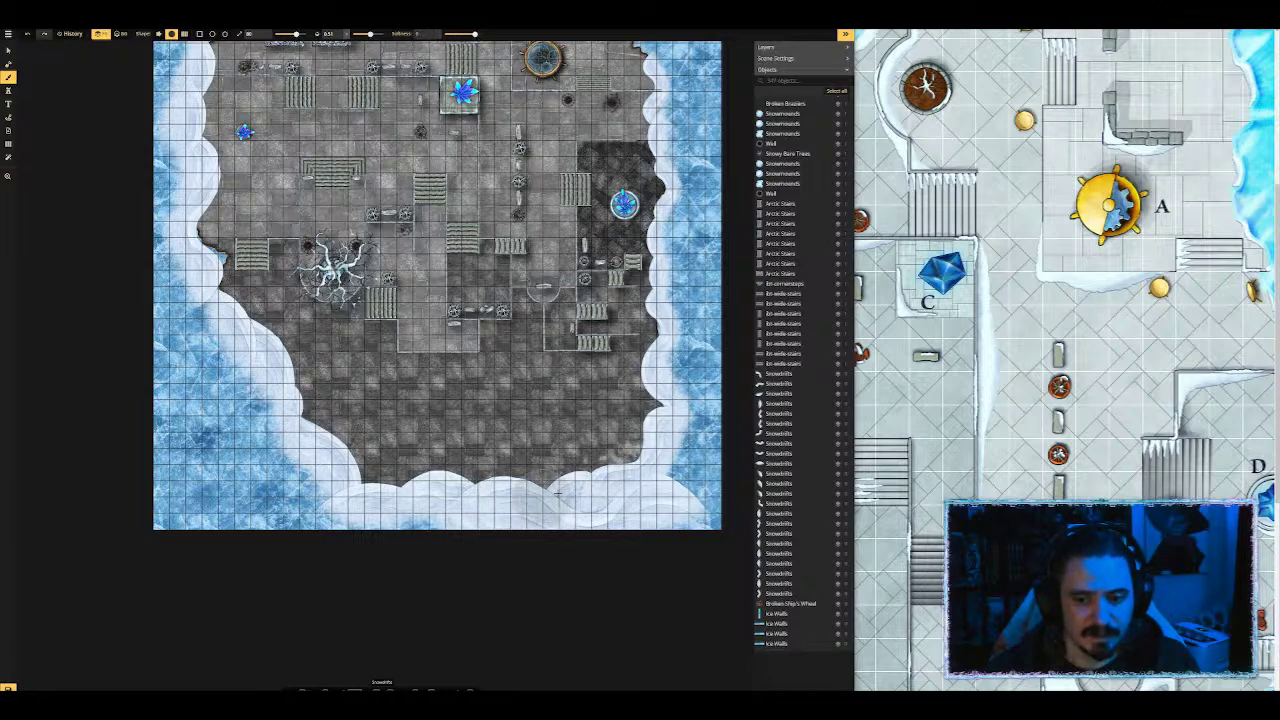
Step: Paint a soft-edged patch of the speckled snow texture over the island's southeastern corner
{"action": "mouse_move", "coordinate": [558, 493]}
{"action": "left_mouse_down"}
{"action": "mouse_move", "coordinate": [621, 447]}
{"action": "mouse_move", "coordinate": [635, 385]}
{"action": "left_mouse_up"}
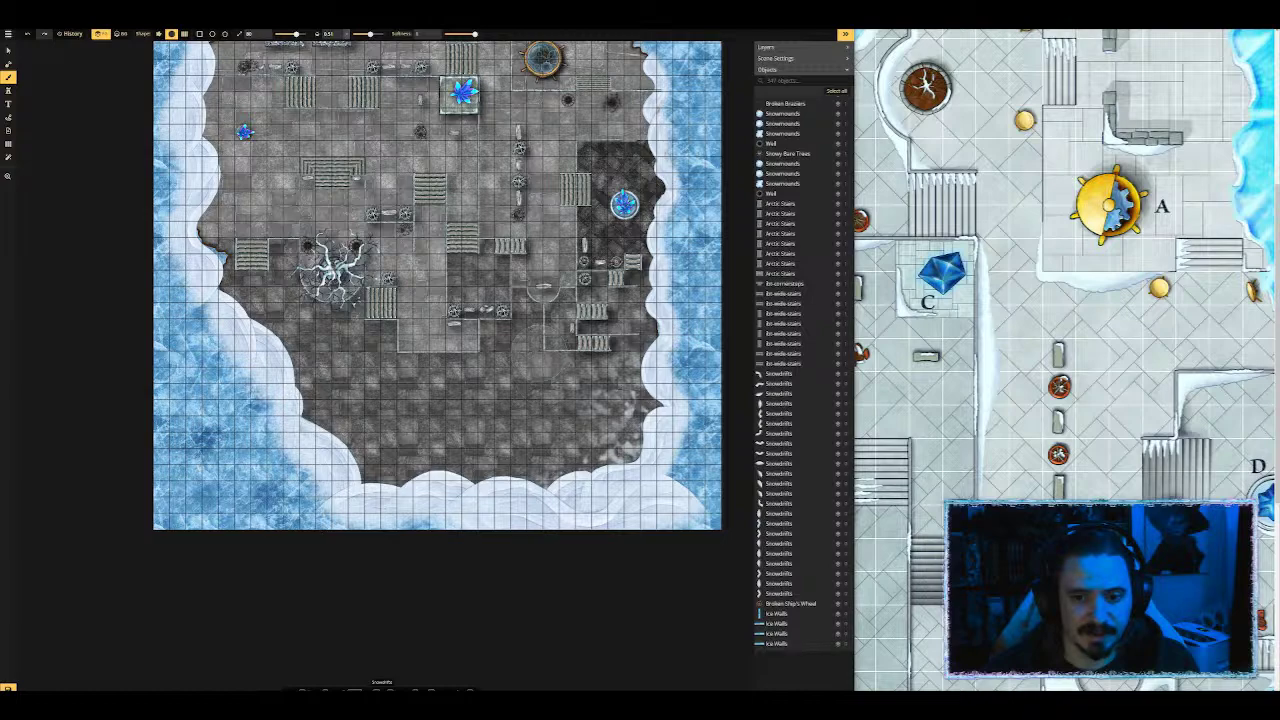
{"action": "scroll", "coordinate": [505, 385], "scroll_direction": "up", "scroll_amount": 5}
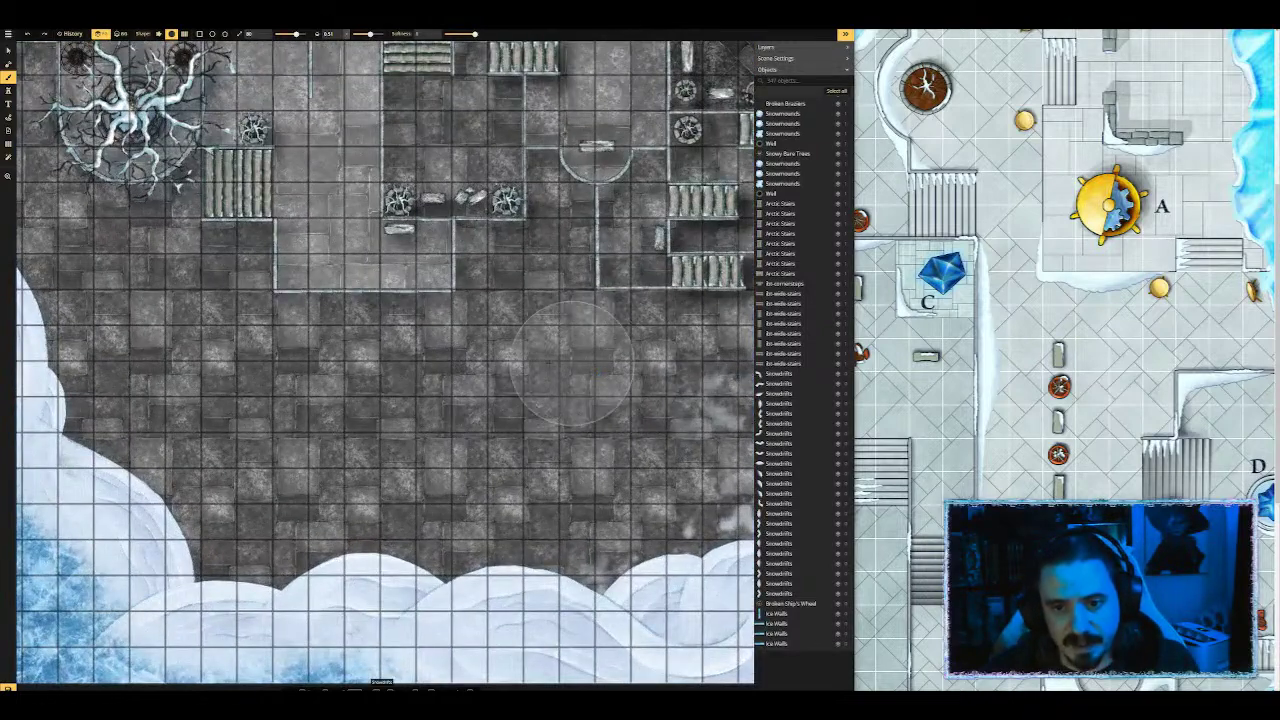
{"action": "scroll", "coordinate": [390, 360], "scroll_direction": "down", "scroll_amount": 5}
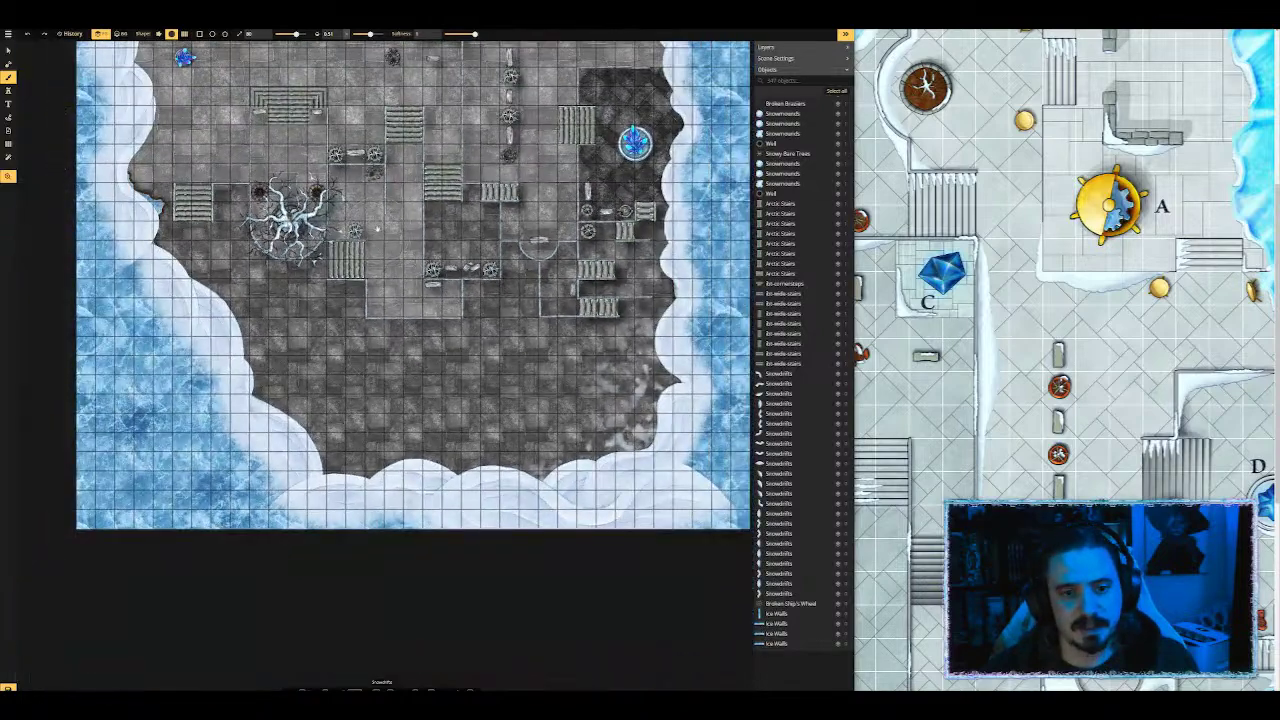
Step: Examine the whole island, from the southern snow edge to the northern tip, and compare it with the reference map
{"action": "left_click_drag", "start_coordinate": [360, 290], "coordinate": [475, 430]}
{"action": "scroll", "coordinate": [470, 360], "scroll_direction": "down", "scroll_amount": 3}
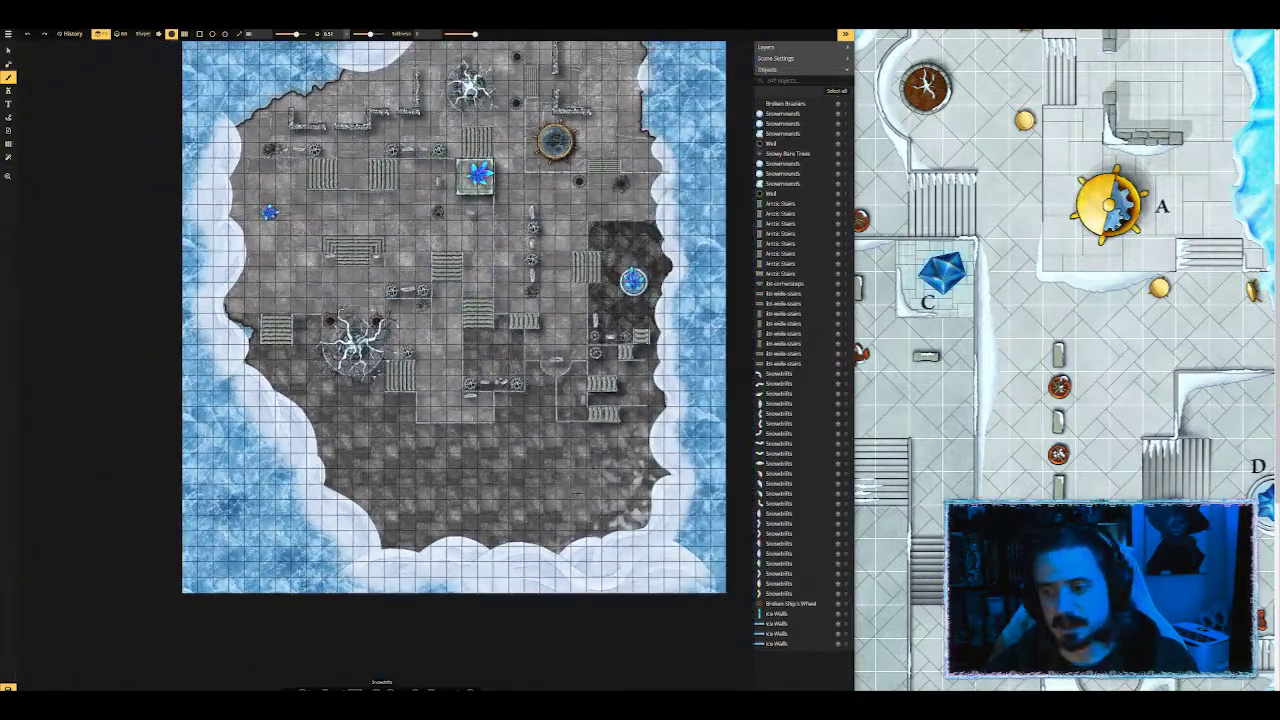
{"action": "scroll", "coordinate": [535, 406], "scroll_direction": "down", "scroll_amount": 1}
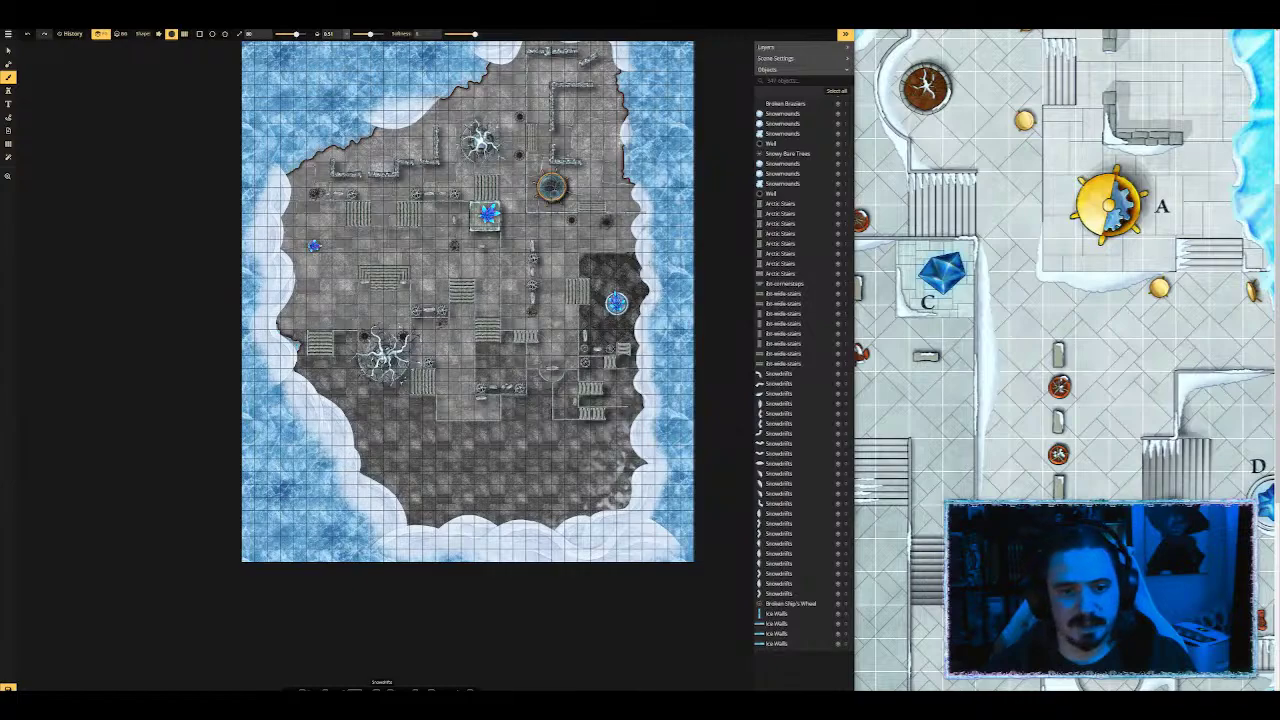
{"action": "scroll", "coordinate": [539, 279], "scroll_direction": "up", "scroll_amount": 2}
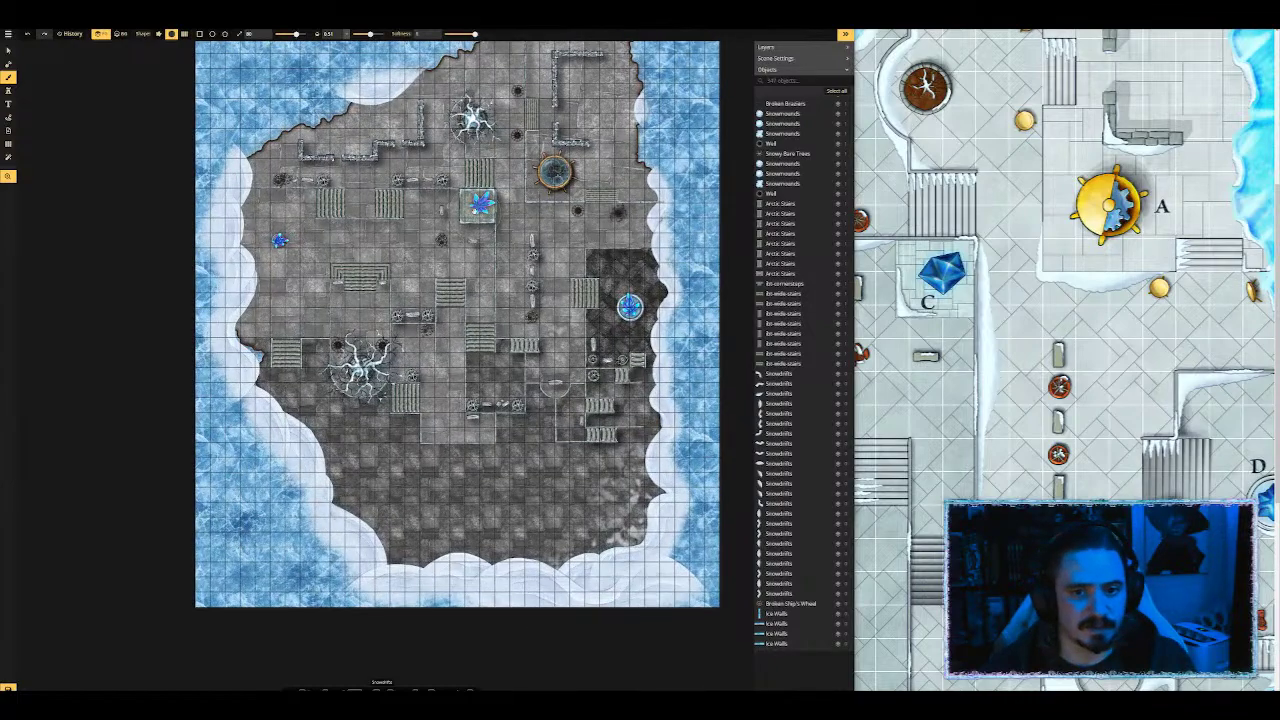
{"action": "scroll", "coordinate": [416, 366], "scroll_direction": "up", "scroll_amount": 4}
{"action": "scroll", "coordinate": [416, 366], "scroll_direction": "right", "scroll_amount": 4}
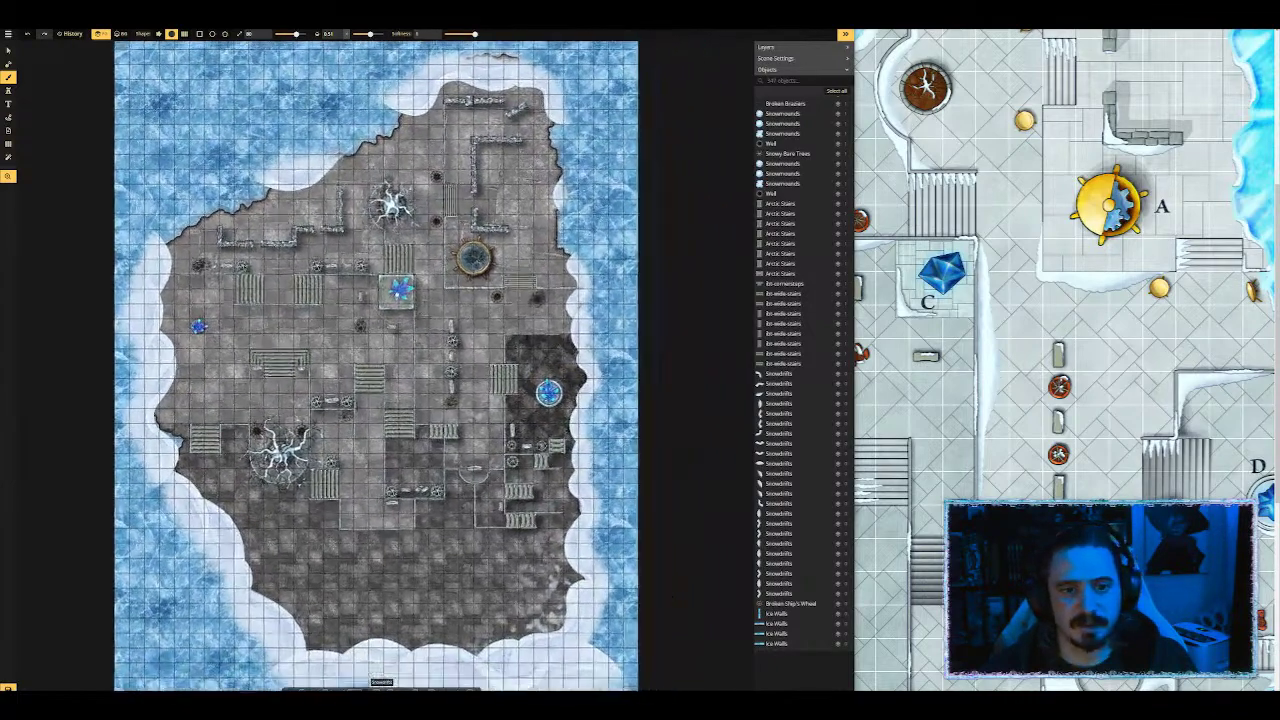
{"action": "scroll", "coordinate": [424, 341], "scroll_direction": "down", "scroll_amount": 3}
{"action": "scroll", "coordinate": [424, 341], "scroll_direction": "left", "scroll_amount": 2}
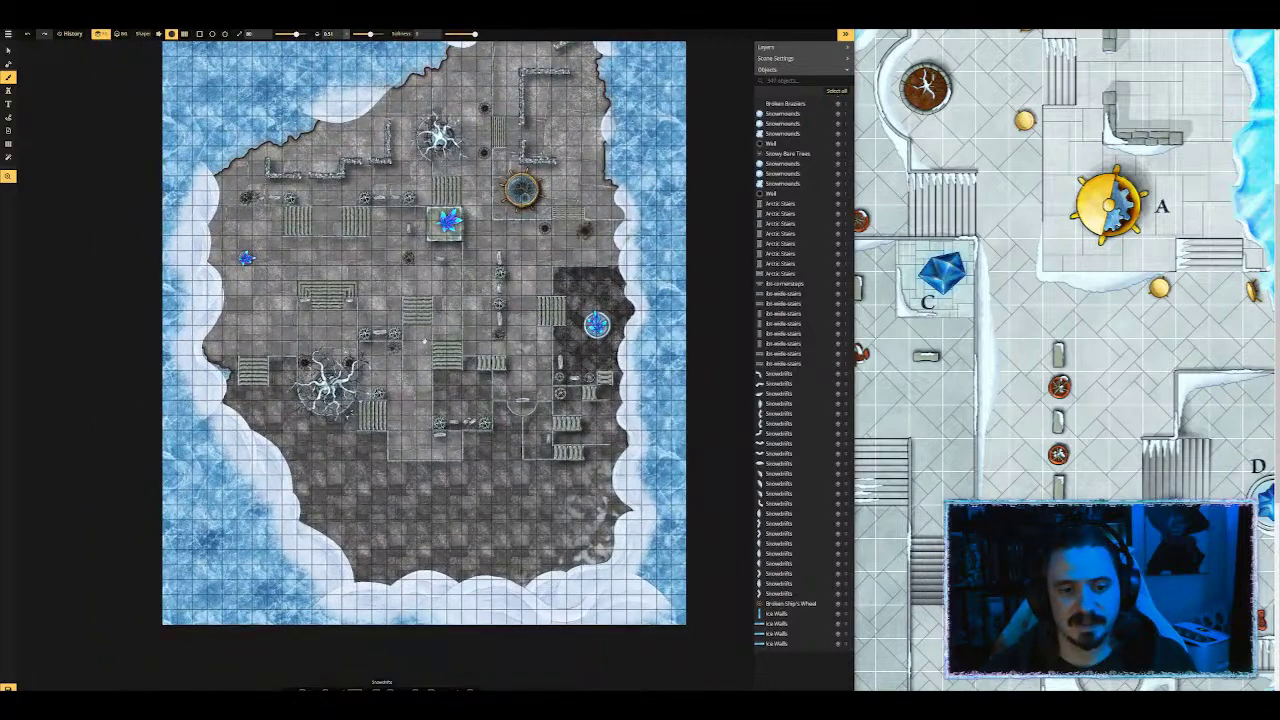
{"action": "scroll", "coordinate": [466, 276], "scroll_direction": "down", "scroll_amount": 1}
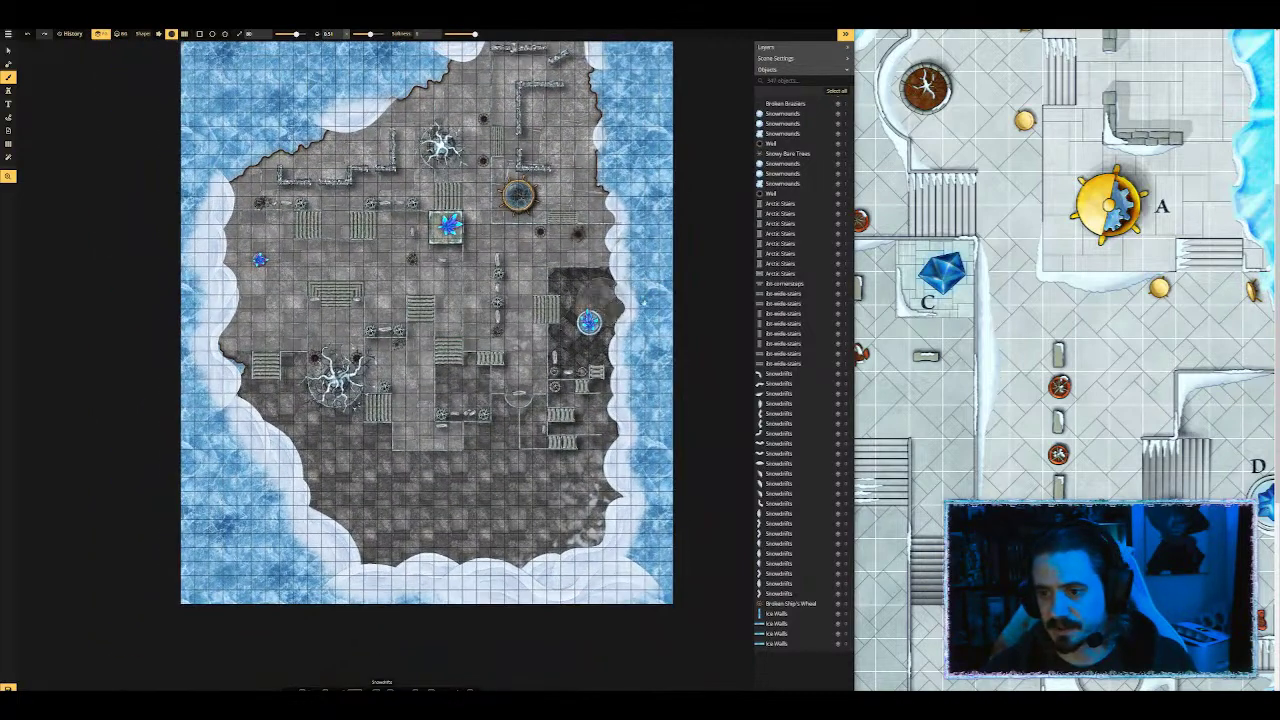
{"action": "scroll", "coordinate": [416, 340], "scroll_direction": "up", "scroll_amount": 3}
{"action": "scroll", "coordinate": [416, 340], "scroll_direction": "right", "scroll_amount": 3}
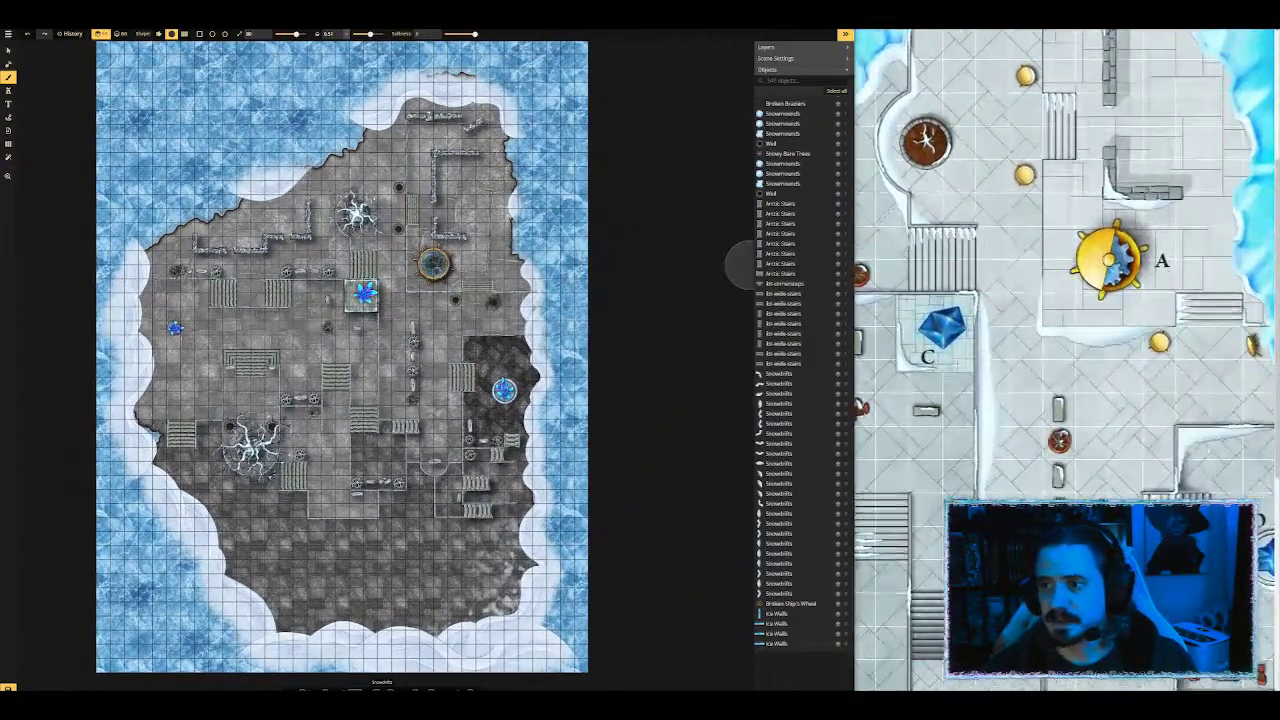
{"action": "scroll", "coordinate": [608, 314], "scroll_direction": "down", "scroll_amount": 3}
{"action": "scroll", "coordinate": [608, 314], "scroll_direction": "left", "scroll_amount": 5}
{"action": "scroll", "coordinate": [523, 288], "scroll_direction": "left", "scroll_amount": 2}
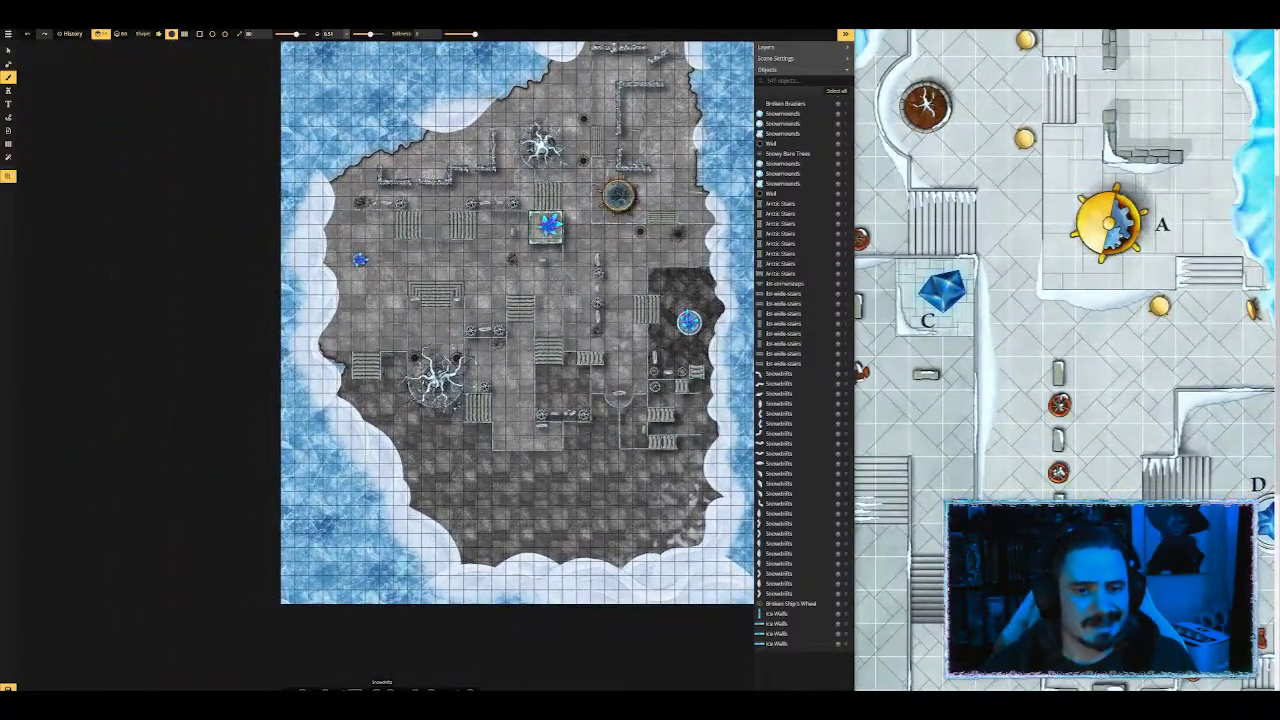
{"action": "scroll", "coordinate": [523, 288], "scroll_direction": "up", "scroll_amount": 2}
{"action": "scroll", "coordinate": [522, 281], "scroll_direction": "up", "scroll_amount": 2}
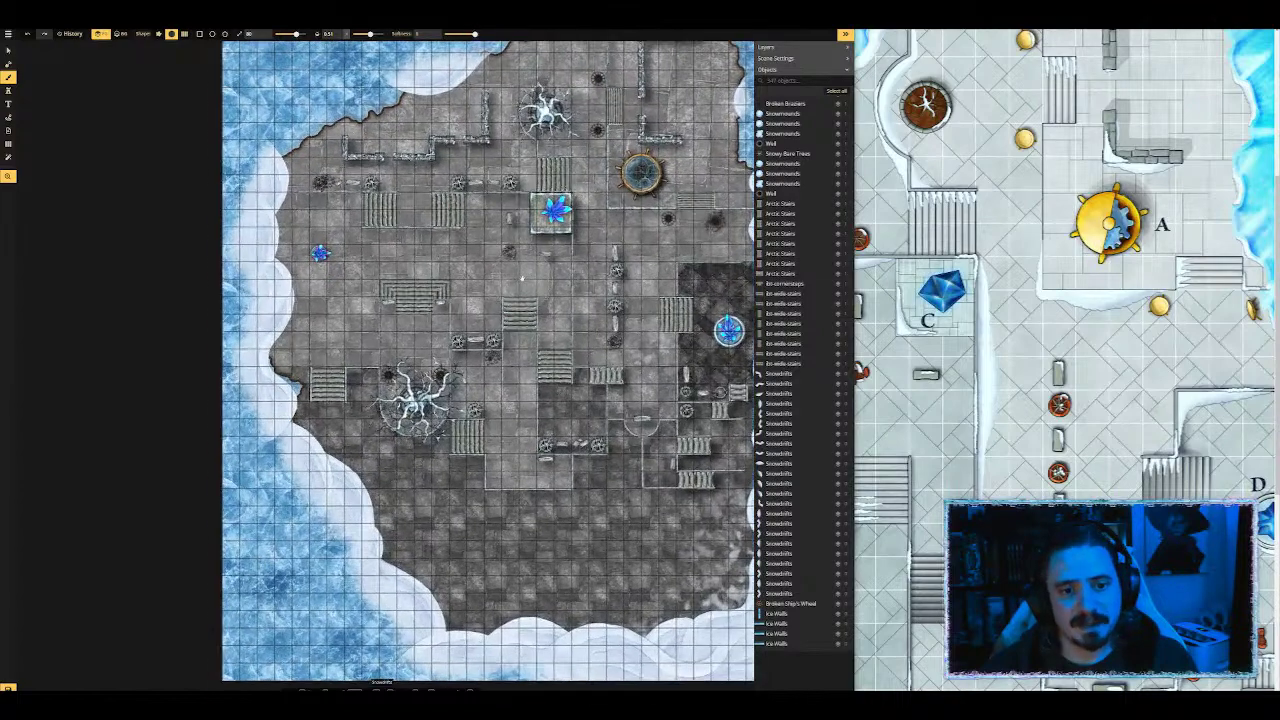
{"action": "scroll", "coordinate": [522, 281], "scroll_direction": "down", "scroll_amount": 3}
{"action": "scroll", "coordinate": [522, 281], "scroll_direction": "down", "scroll_amount": 4}
{"action": "scroll", "coordinate": [522, 281], "scroll_direction": "right", "scroll_amount": 4}
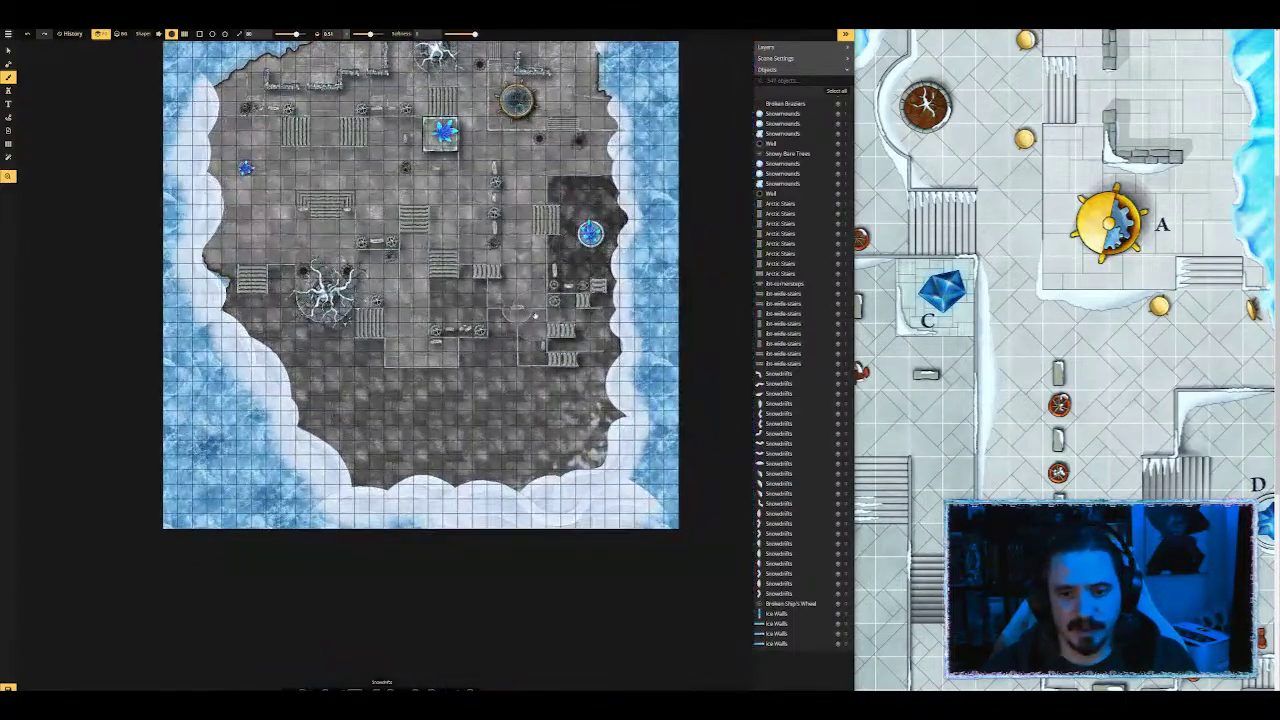
{"action": "scroll", "coordinate": [420, 330], "scroll_direction": "up", "scroll_amount": 5}
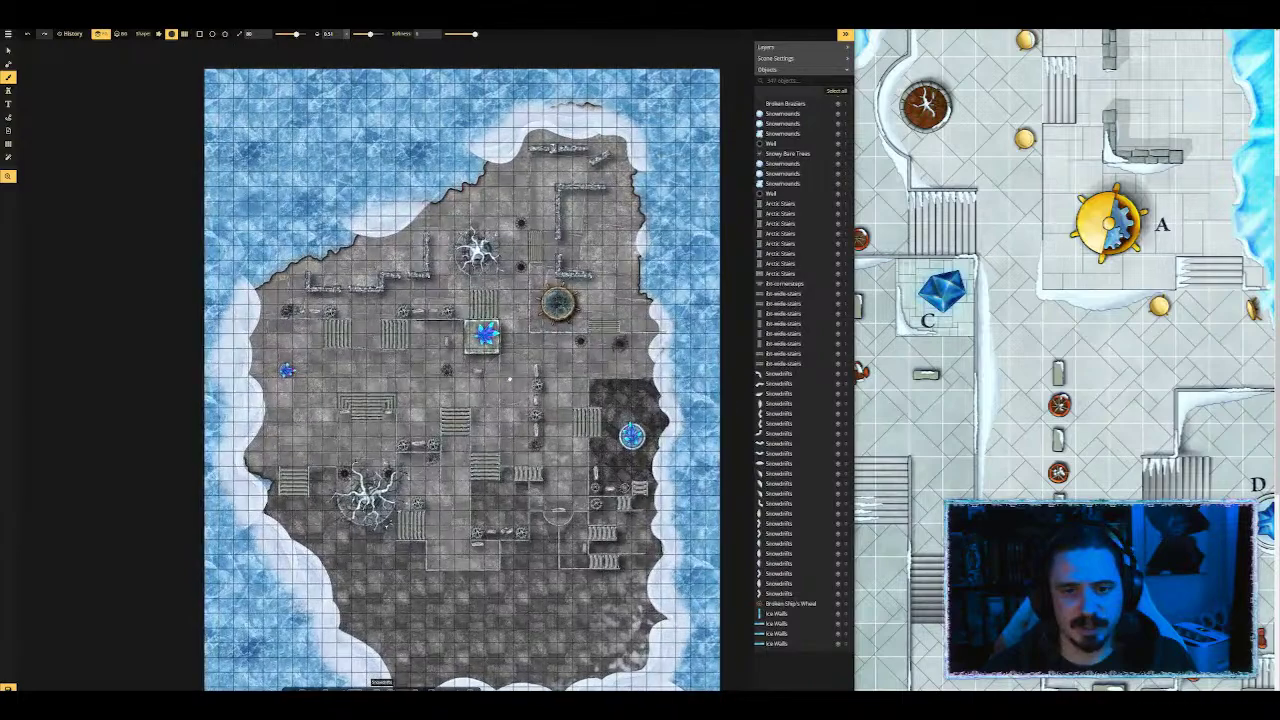
{"action": "scroll", "coordinate": [420, 330], "scroll_direction": "right", "scroll_amount": 3}
{"action": "scroll", "coordinate": [420, 330], "scroll_direction": "down", "scroll_amount": 2}
{"action": "scroll", "coordinate": [420, 330], "scroll_direction": "down", "scroll_amount": 2}
{"action": "scroll", "coordinate": [420, 330], "scroll_direction": "left", "scroll_amount": 3}
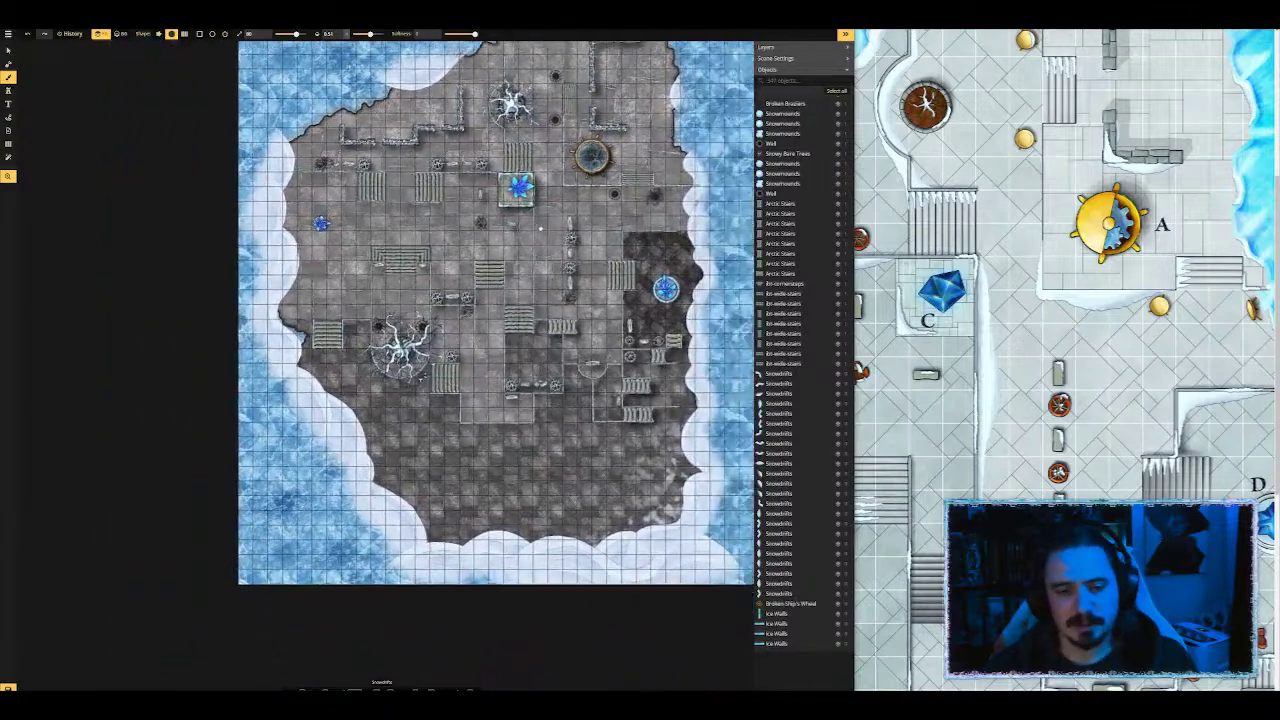
Step: Load the pale blue cracked-ice texture onto the brush and paint it on the ground along the island's southern edge
{"action": "left_click", "coordinate": [8, 76]}
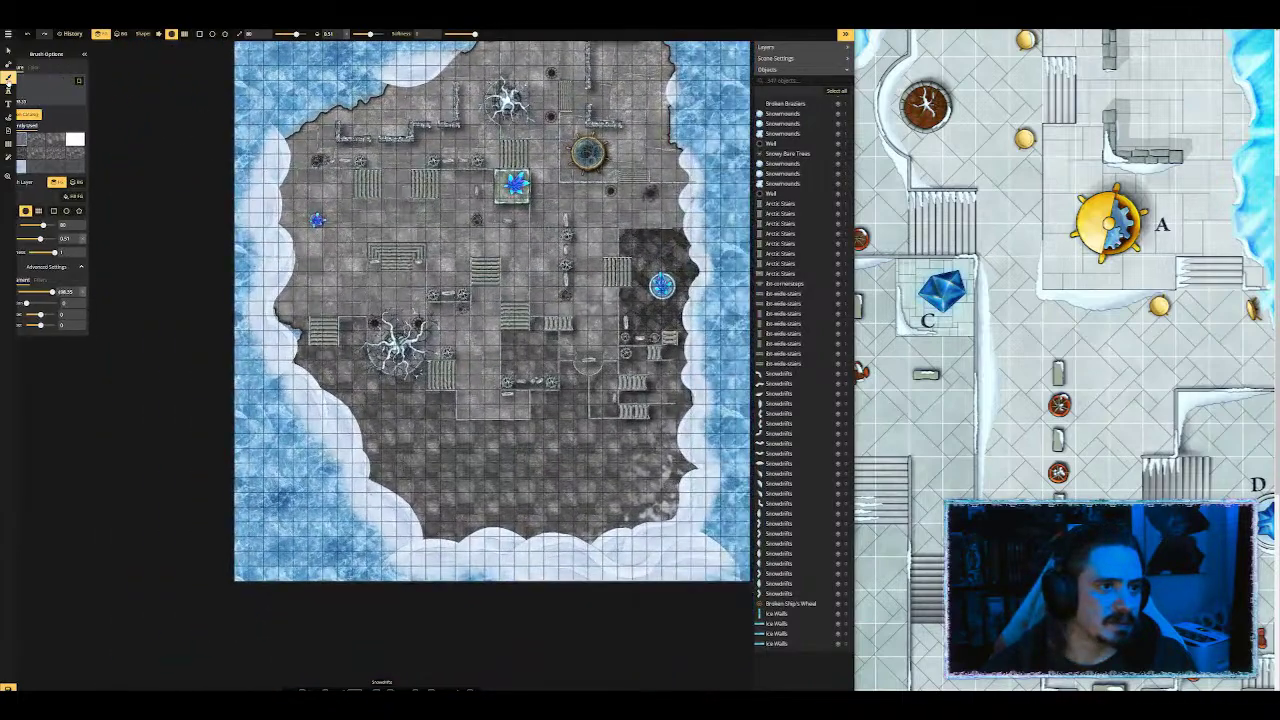
{"action": "left_click", "coordinate": [42, 92]}
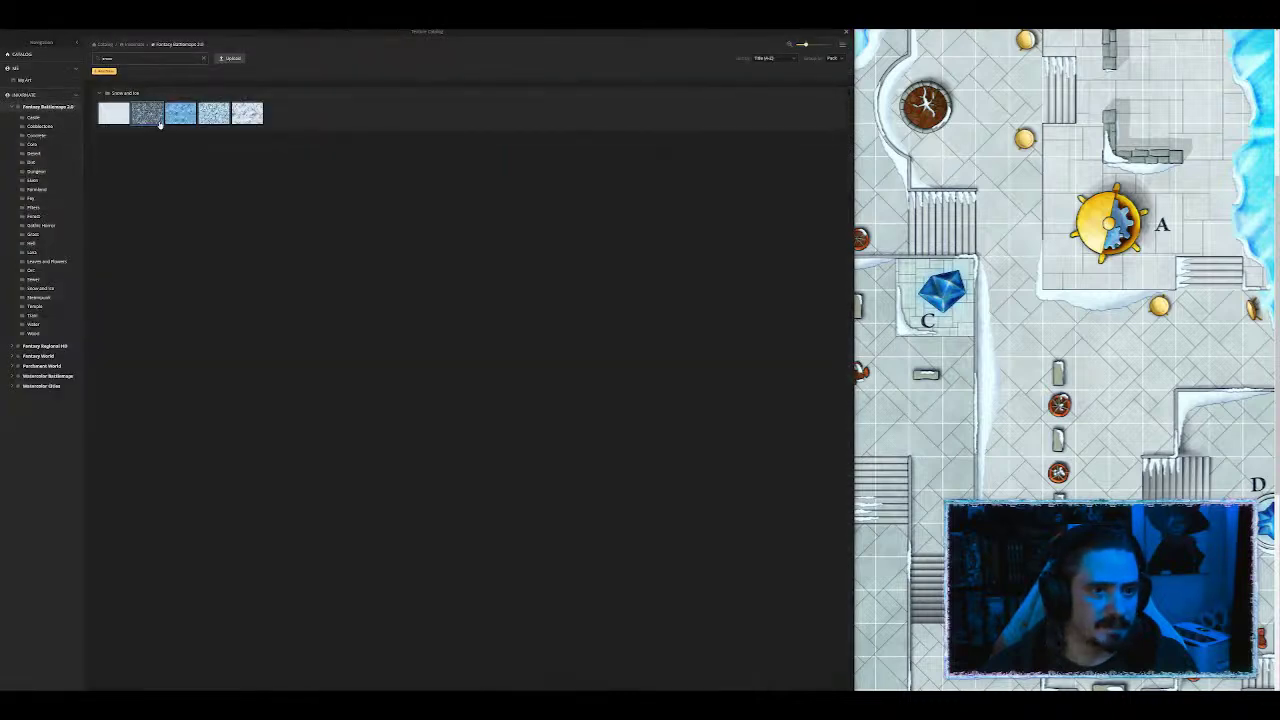
{"action": "left_click", "coordinate": [214, 112]}
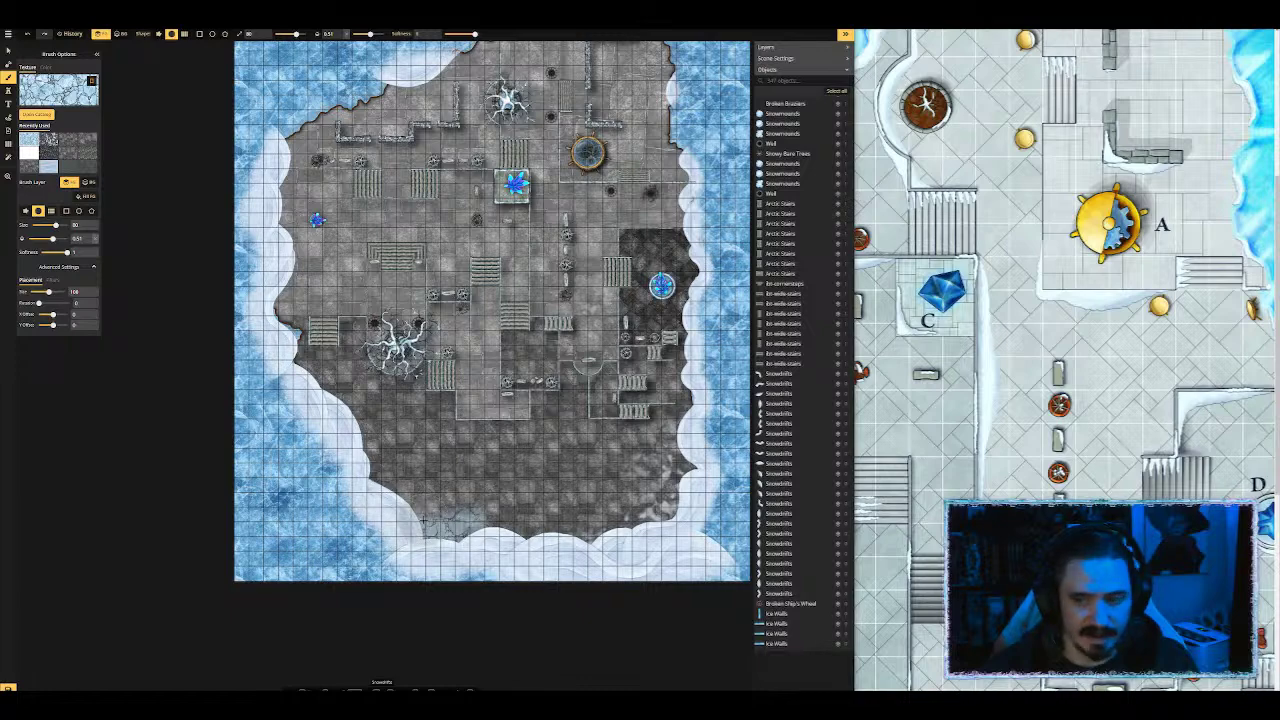
{"action": "scroll", "coordinate": [1093, 483], "scroll_direction": "down", "scroll_amount": 5}
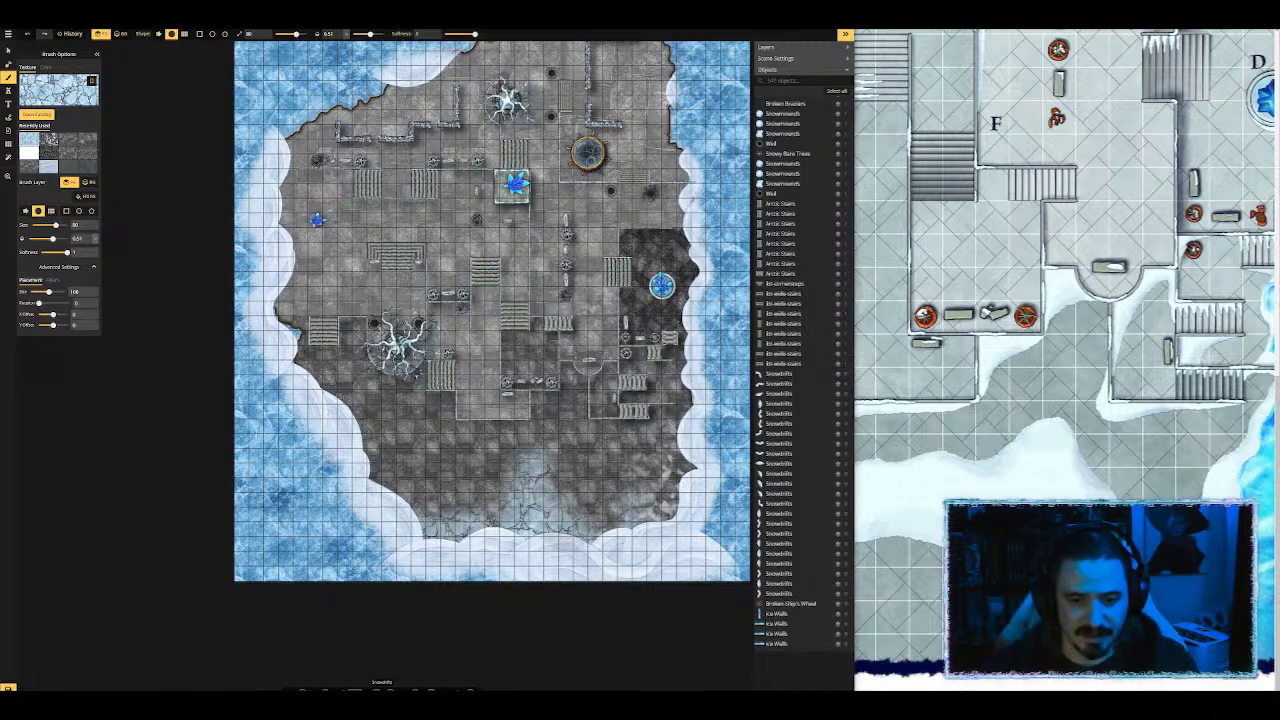
Step: Enlarge the brush to 140 and paint the ice texture at a finer scale from the southwestern slope across the southern ground
{"action": "key", "text": "bracketright"}
{"action": "key", "text": "bracketright"}
{"action": "key", "text": "bracketright"}
{"action": "key", "text": "bracketright"}
{"action": "key", "text": "bracketright"}
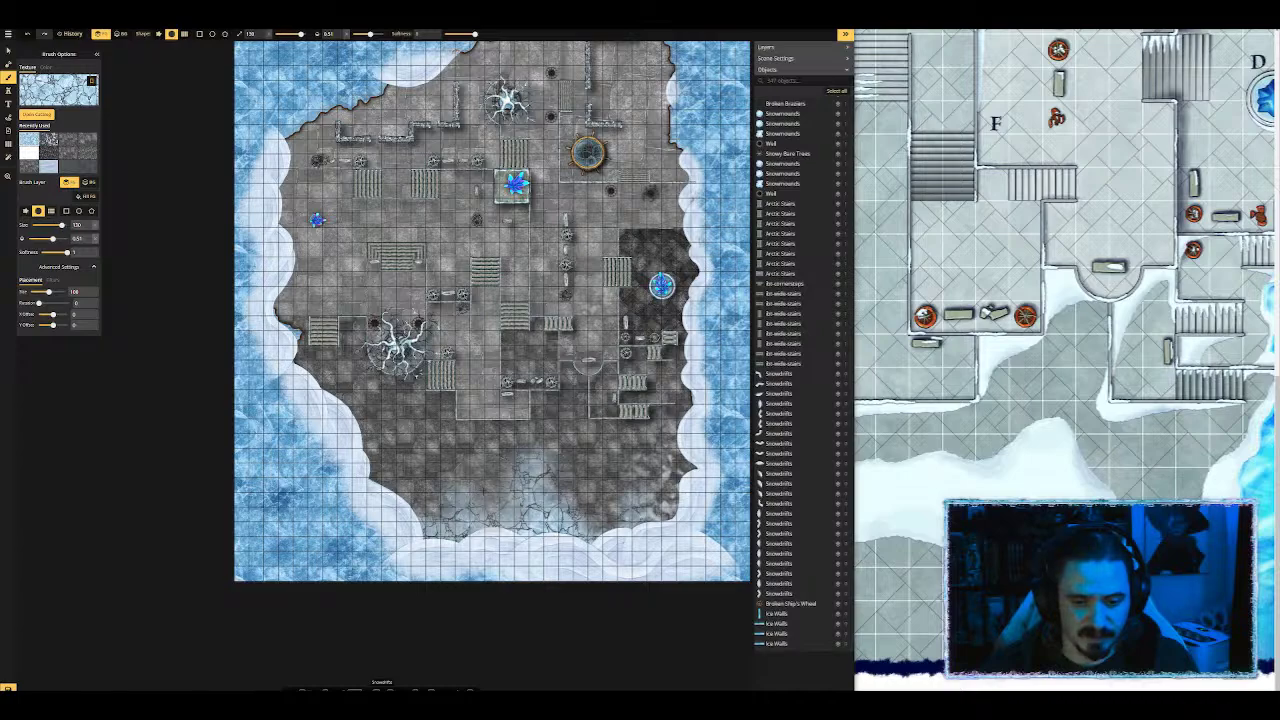
{"action": "key", "text": "bracketright"}
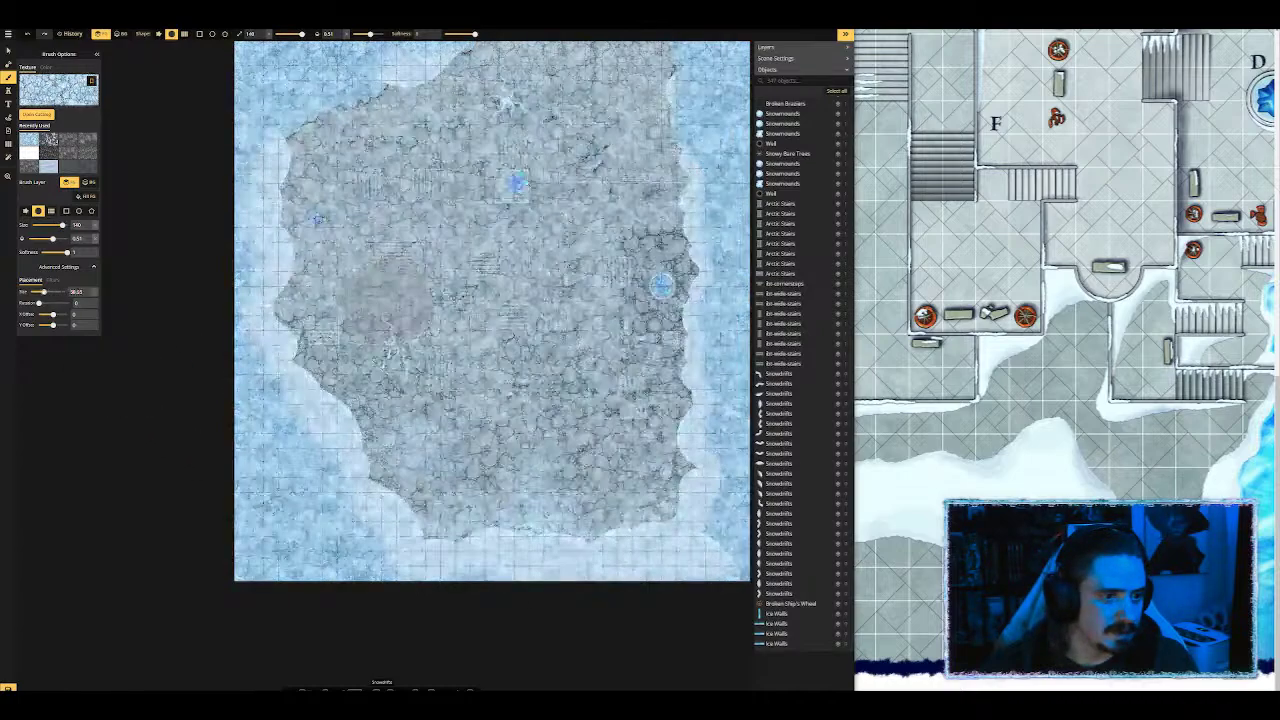
{"action": "key", "text": "ctrl+z"}
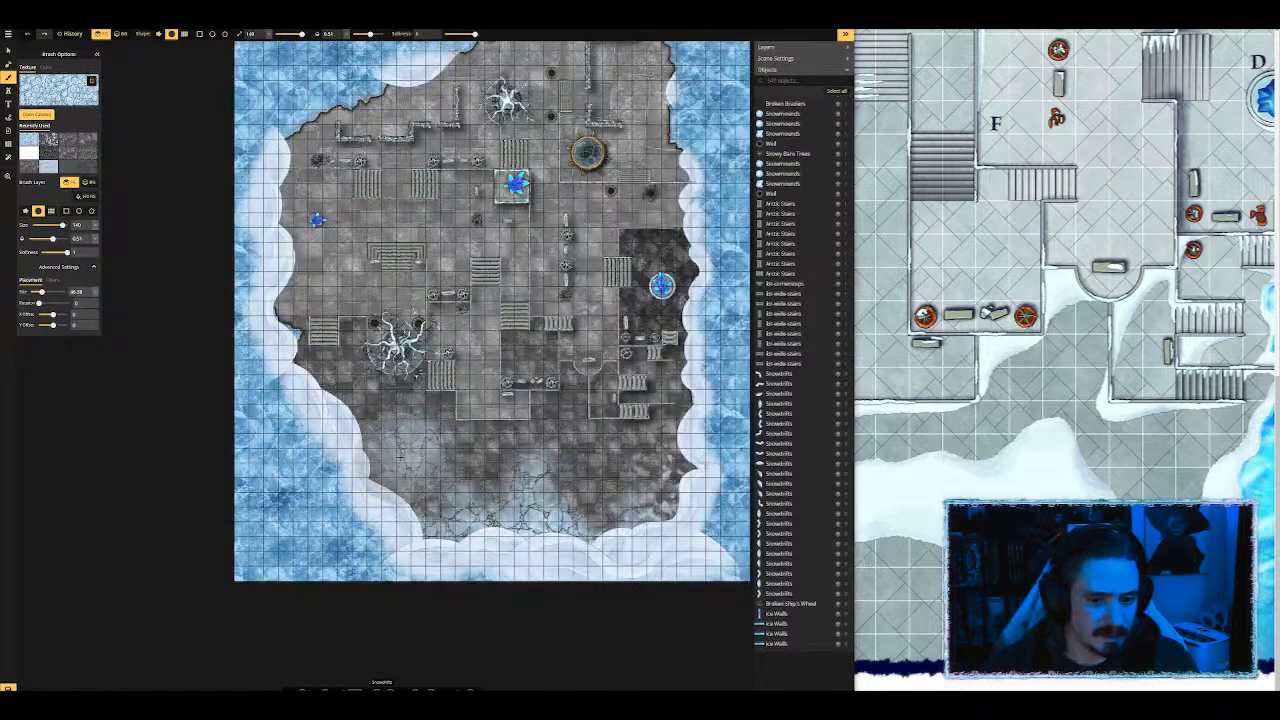
{"action": "mouse_move", "coordinate": [399, 448]}
{"action": "left_mouse_down"}
{"action": "mouse_move", "coordinate": [371, 460]}
{"action": "mouse_move", "coordinate": [472, 520]}
{"action": "mouse_move", "coordinate": [472, 584]}
{"action": "mouse_move", "coordinate": [476, 510]}
{"action": "mouse_move", "coordinate": [534, 560]}
{"action": "mouse_move", "coordinate": [640, 556]}
{"action": "mouse_move", "coordinate": [588, 488]}
{"action": "left_mouse_up"}
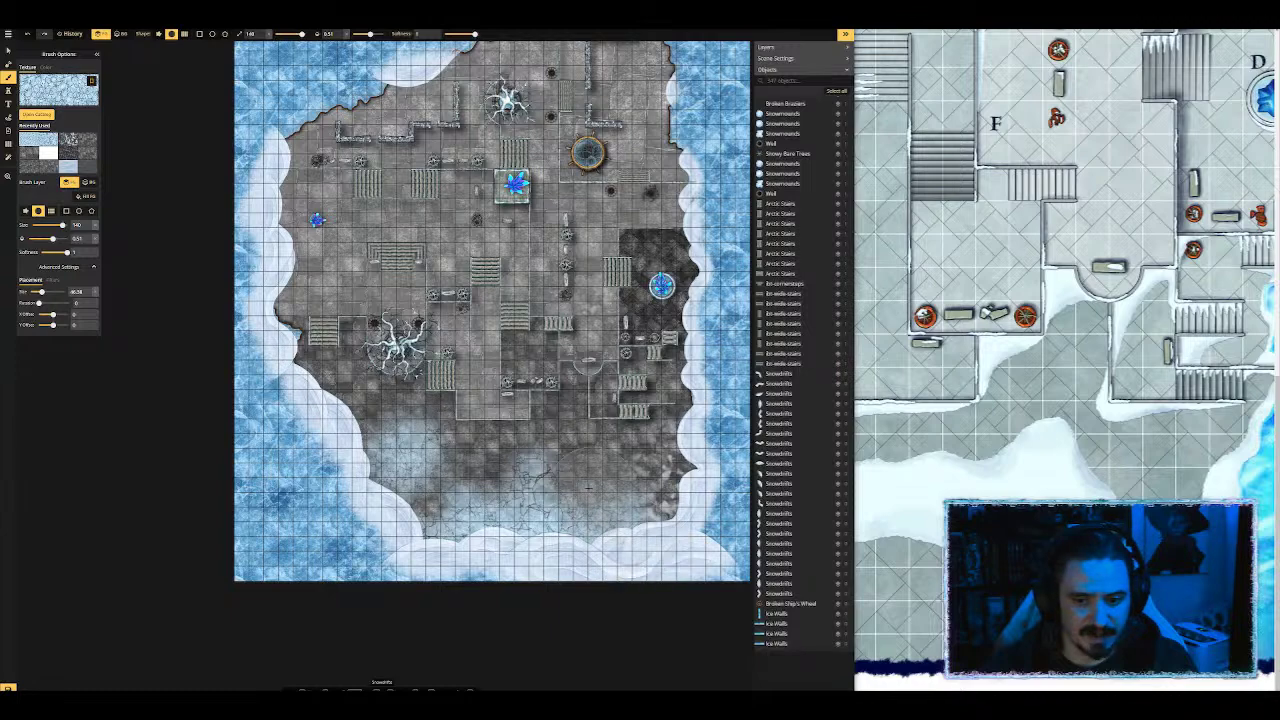
Step: Load the dark cracked concrete texture onto the brush, stroke it across the southwestern ground, and reduce its scale to about 27
{"action": "scroll", "coordinate": [505, 600], "scroll_direction": "up", "scroll_amount": 2}
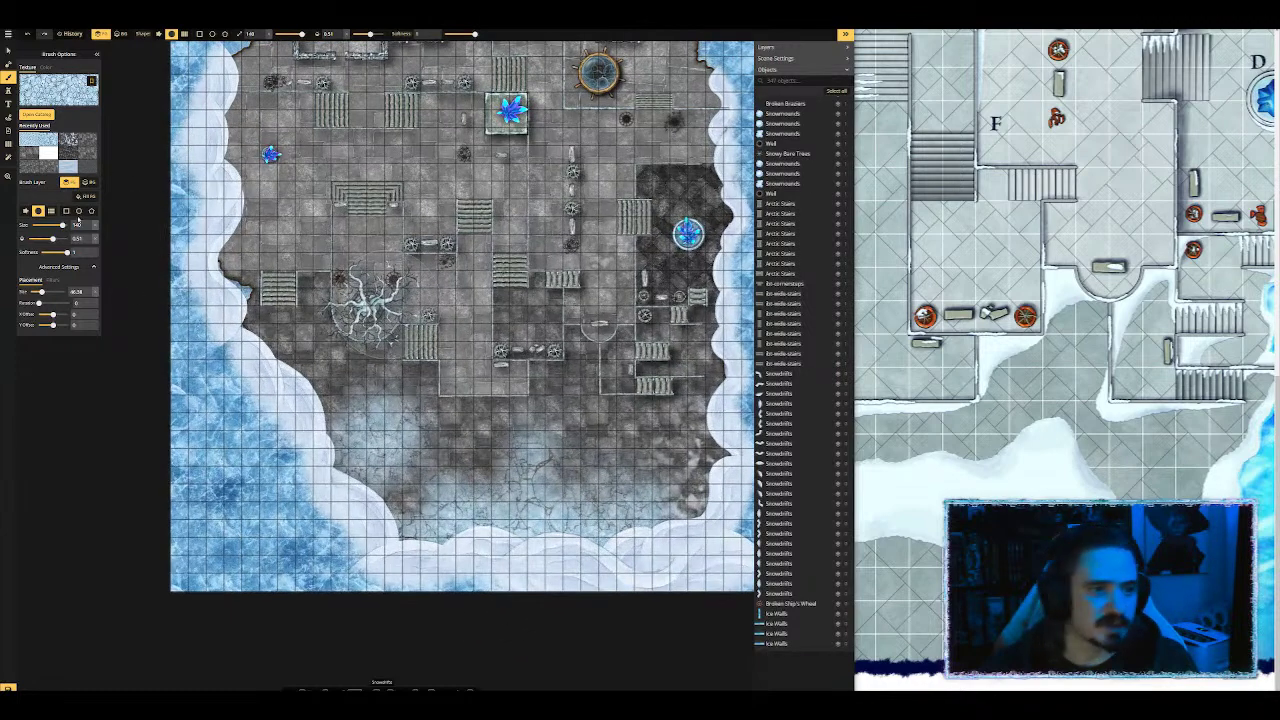
{"action": "left_click", "coordinate": [66, 96]}
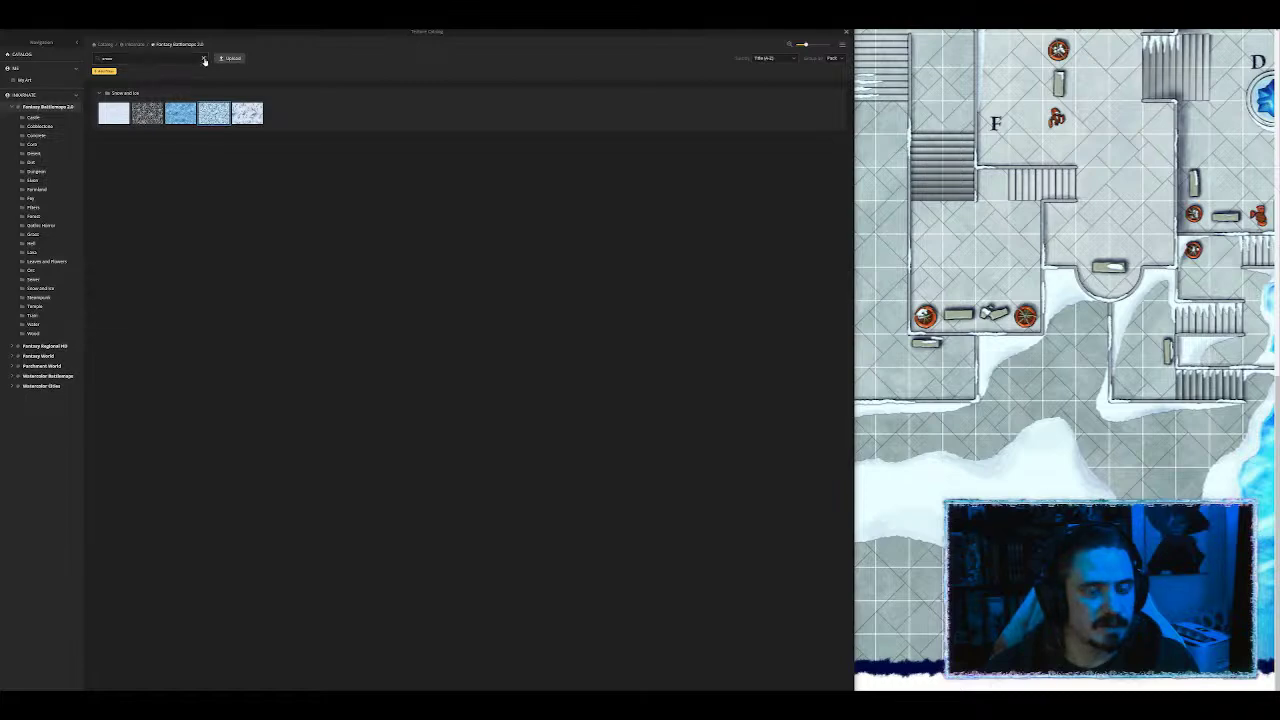
{"action": "left_click", "coordinate": [204, 60]}
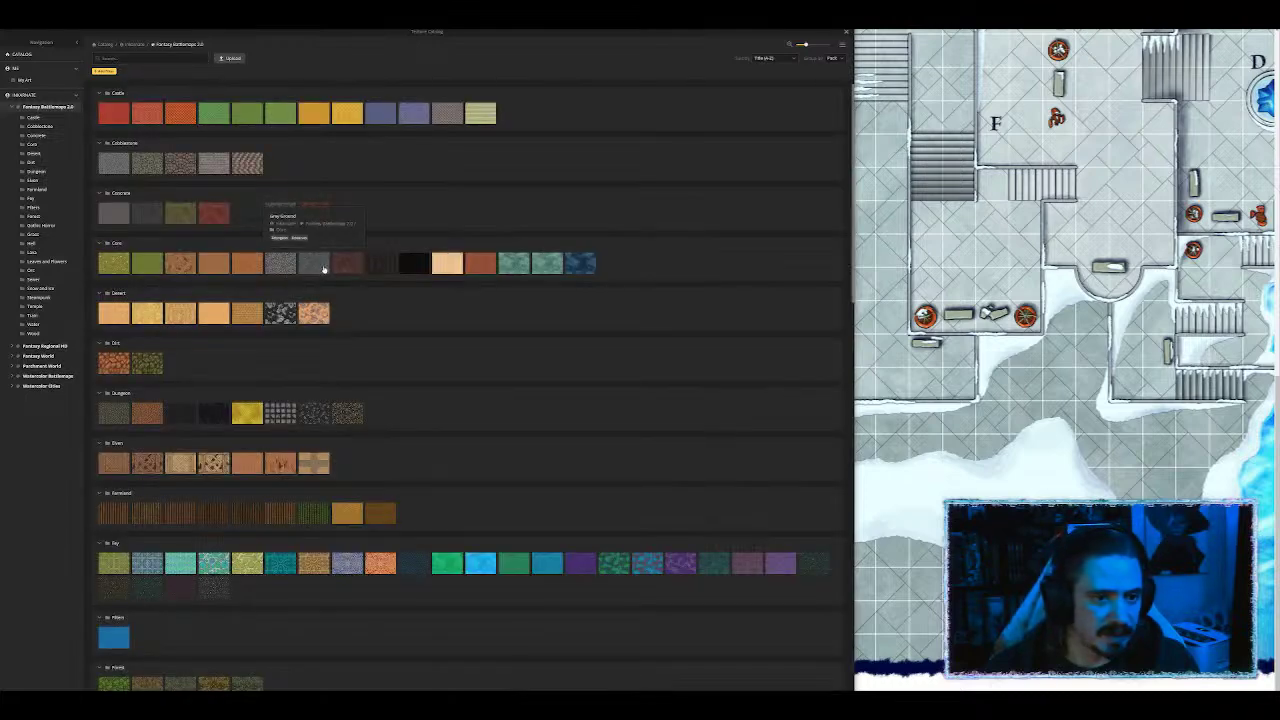
{"action": "left_click", "coordinate": [252, 215]}
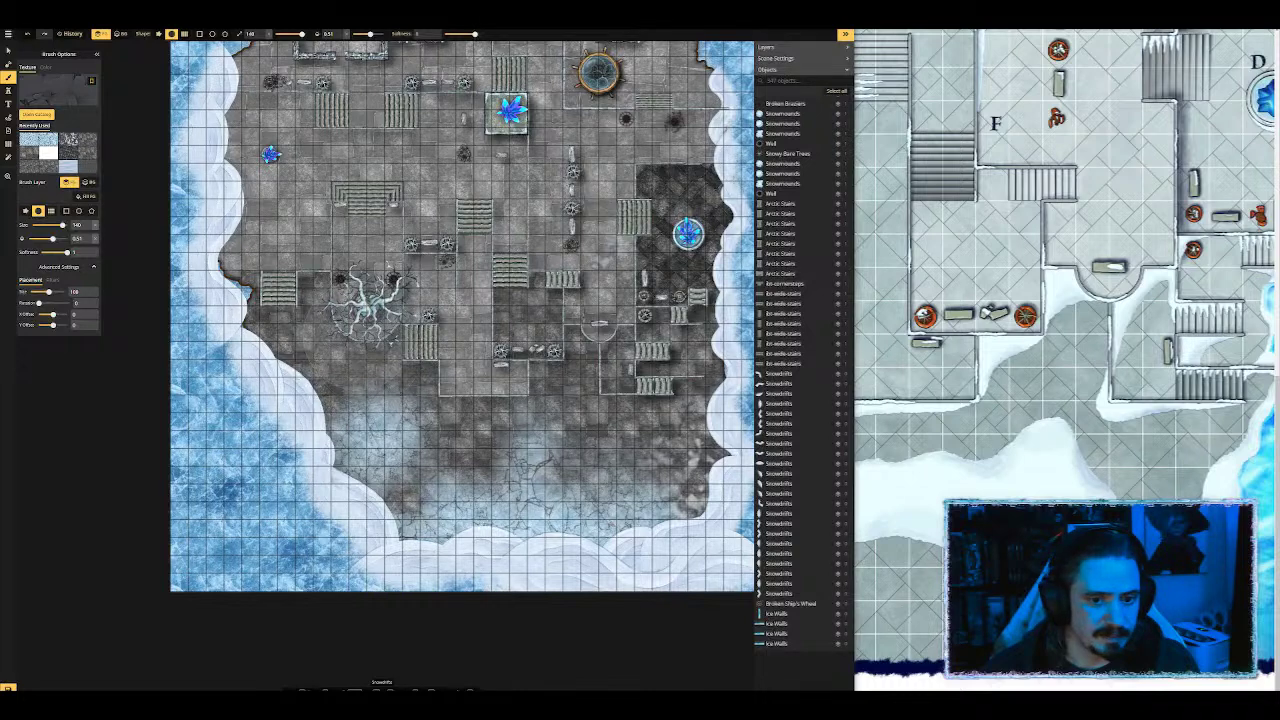
{"action": "mouse_move", "coordinate": [435, 395]}
{"action": "left_mouse_down"}
{"action": "mouse_move", "coordinate": [330, 380]}
{"action": "mouse_move", "coordinate": [250, 306]}
{"action": "mouse_move", "coordinate": [300, 349]}
{"action": "mouse_move", "coordinate": [220, 400]}
{"action": "mouse_move", "coordinate": [250, 377]}
{"action": "left_mouse_up"}
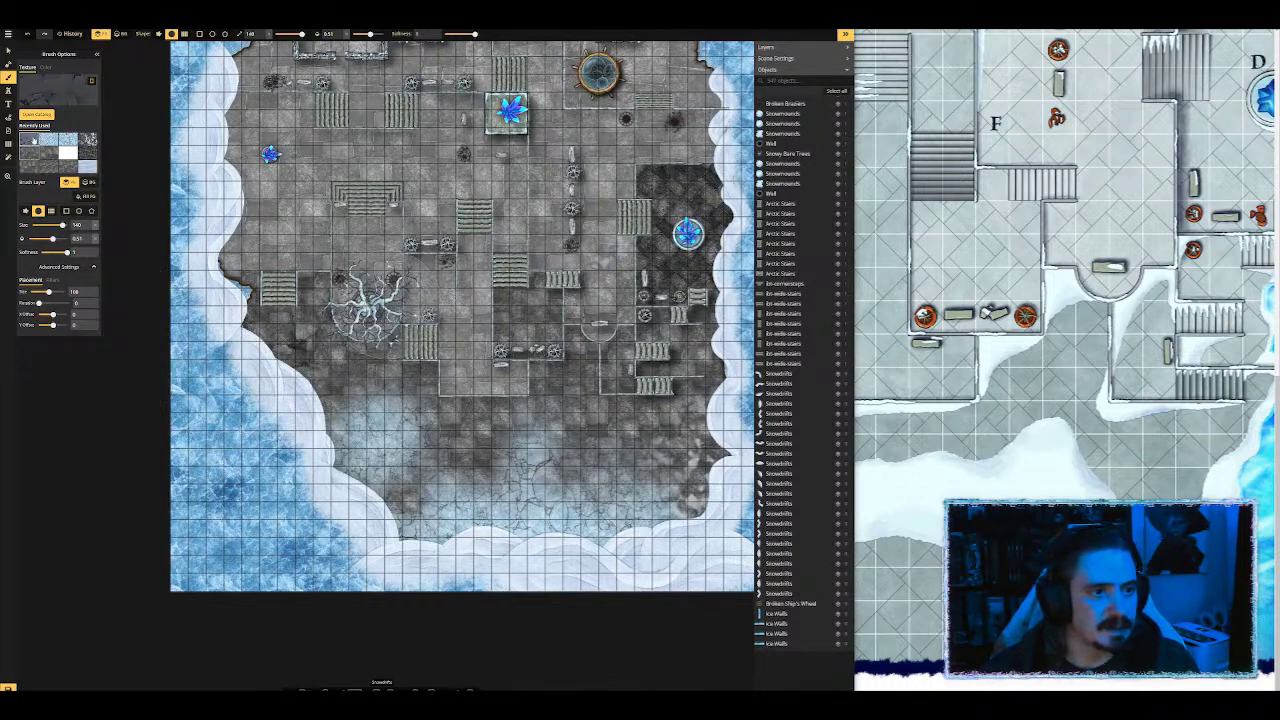
{"action": "left_click_drag", "start_coordinate": [48, 292], "coordinate": [43, 303]}
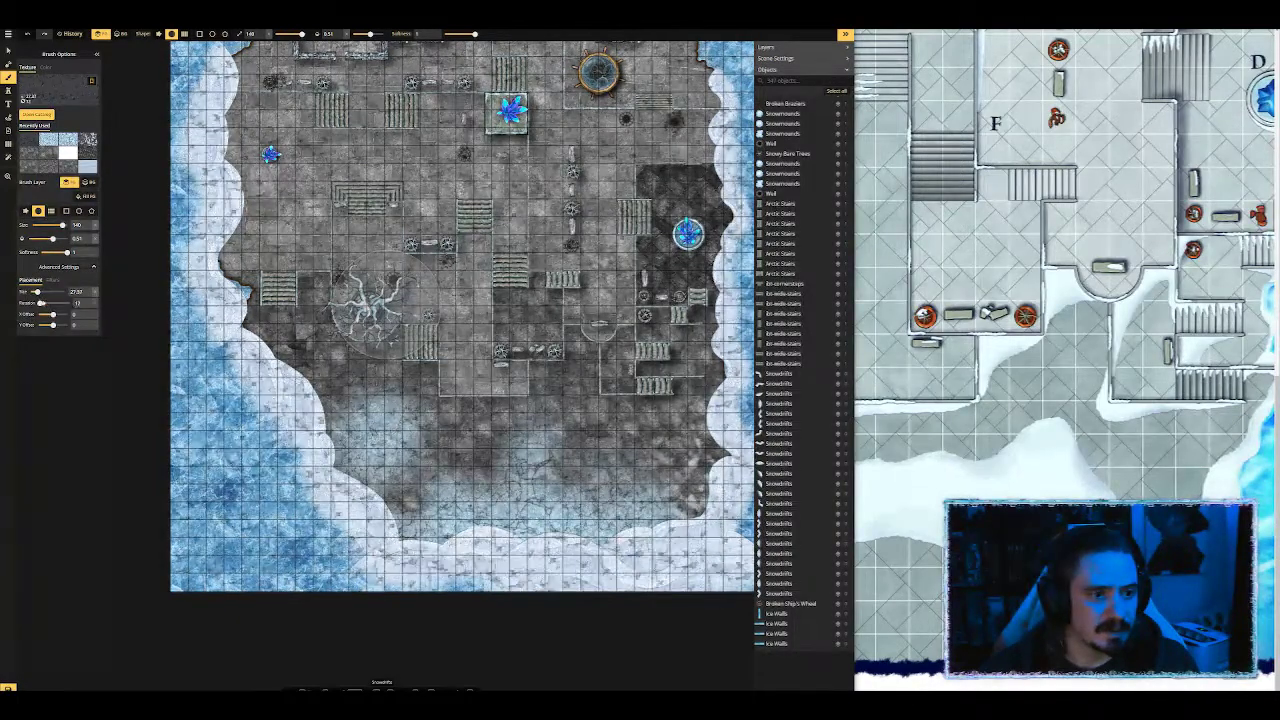
Step: Paint cracks over the southeastern ground, reduce the brush size to 80, and continue over the dark area around the eastern crystal
{"action": "mouse_move", "coordinate": [585, 424]}
{"action": "left_mouse_down"}
{"action": "mouse_move", "coordinate": [560, 385]}
{"action": "mouse_move", "coordinate": [530, 430]}
{"action": "mouse_move", "coordinate": [640, 440]}
{"action": "mouse_move", "coordinate": [725, 470]}
{"action": "left_mouse_up"}
{"action": "key", "text": "bracketleft"}
{"action": "key", "text": "bracketleft"}
{"action": "key", "text": "bracketleft"}
{"action": "key", "text": "bracketleft"}
{"action": "key", "text": "bracketleft"}
{"action": "key", "text": "bracketleft"}
{"action": "key", "text": "bracketleft"}
{"action": "key", "text": "bracketleft"}
{"action": "key", "text": "bracketleft"}
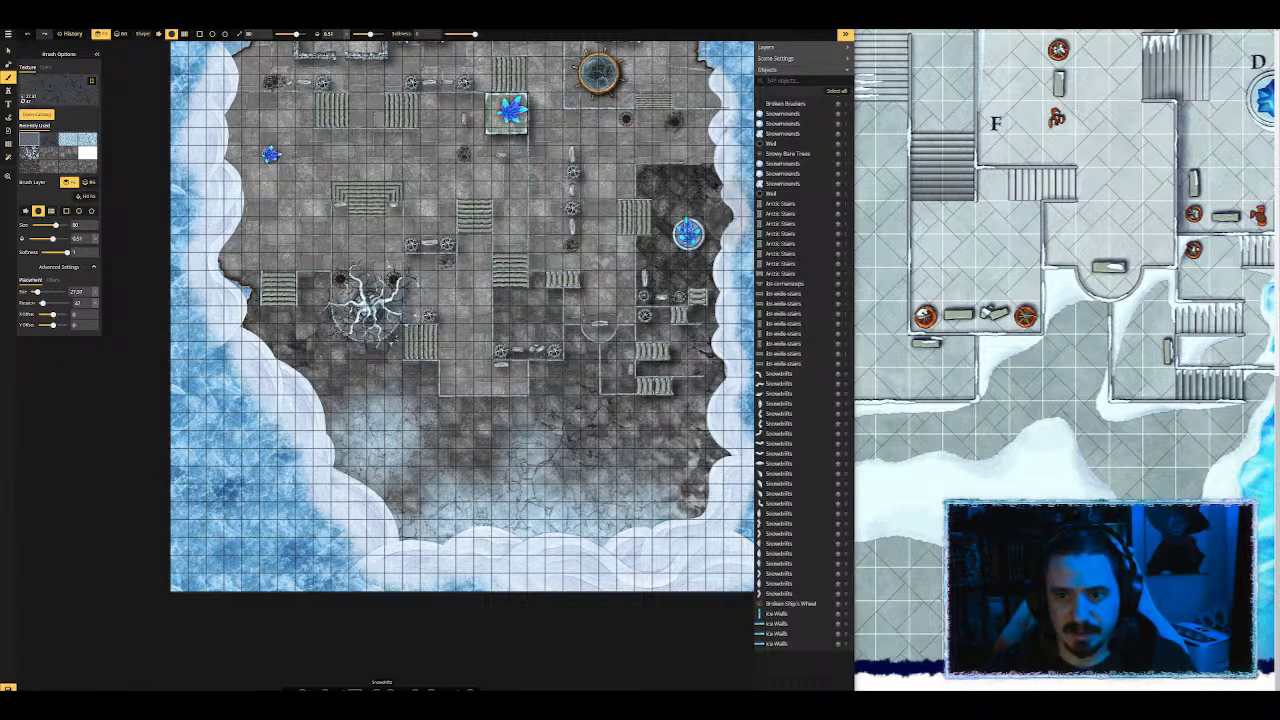
{"action": "left_click_drag", "start_coordinate": [712, 240], "coordinate": [680, 195]}
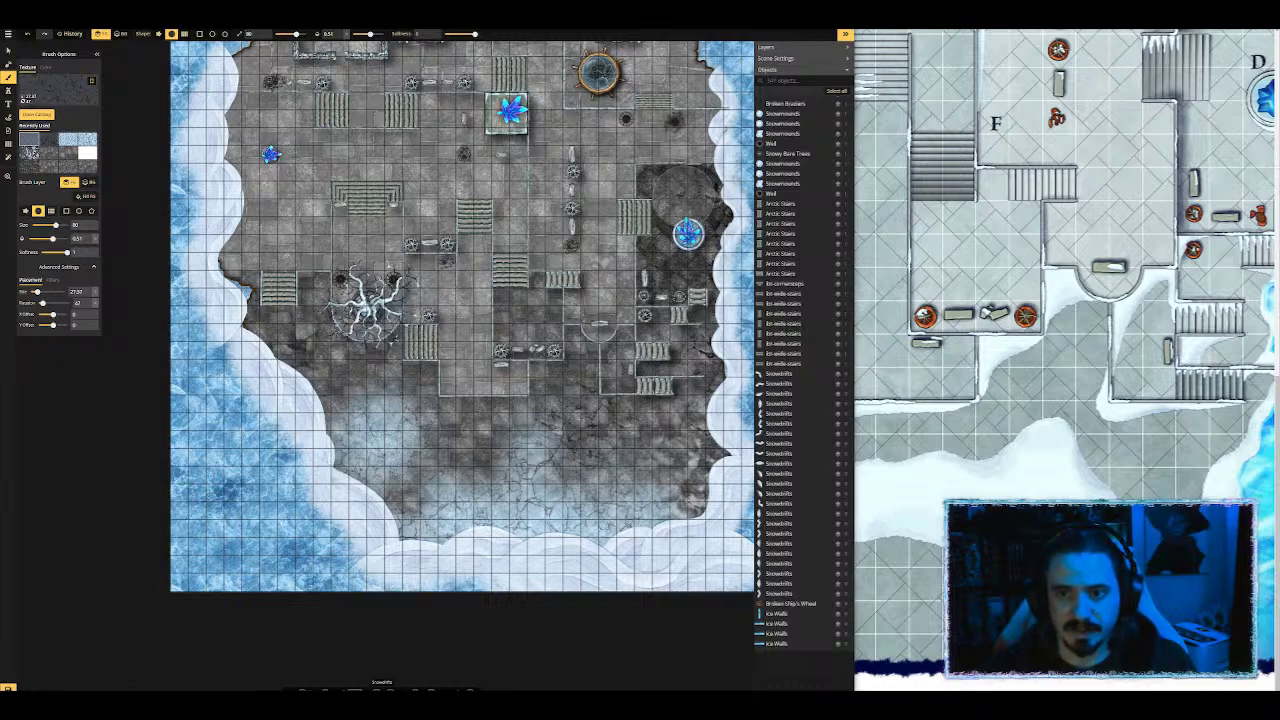
{"action": "left_click_drag", "start_coordinate": [715, 150], "coordinate": [661, 322]}
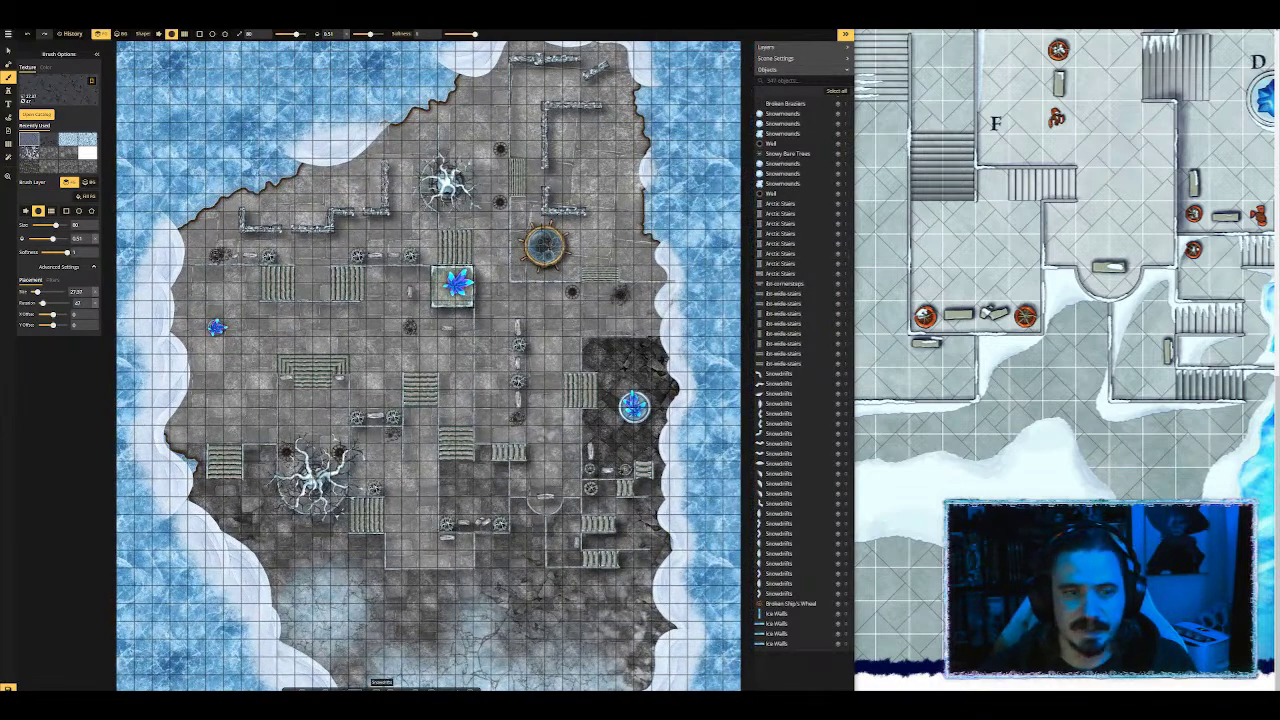
Step: Paint patches of the cracked texture along the southwestern cliff edge and the icy southern ground
{"action": "left_click", "coordinate": [246, 514]}
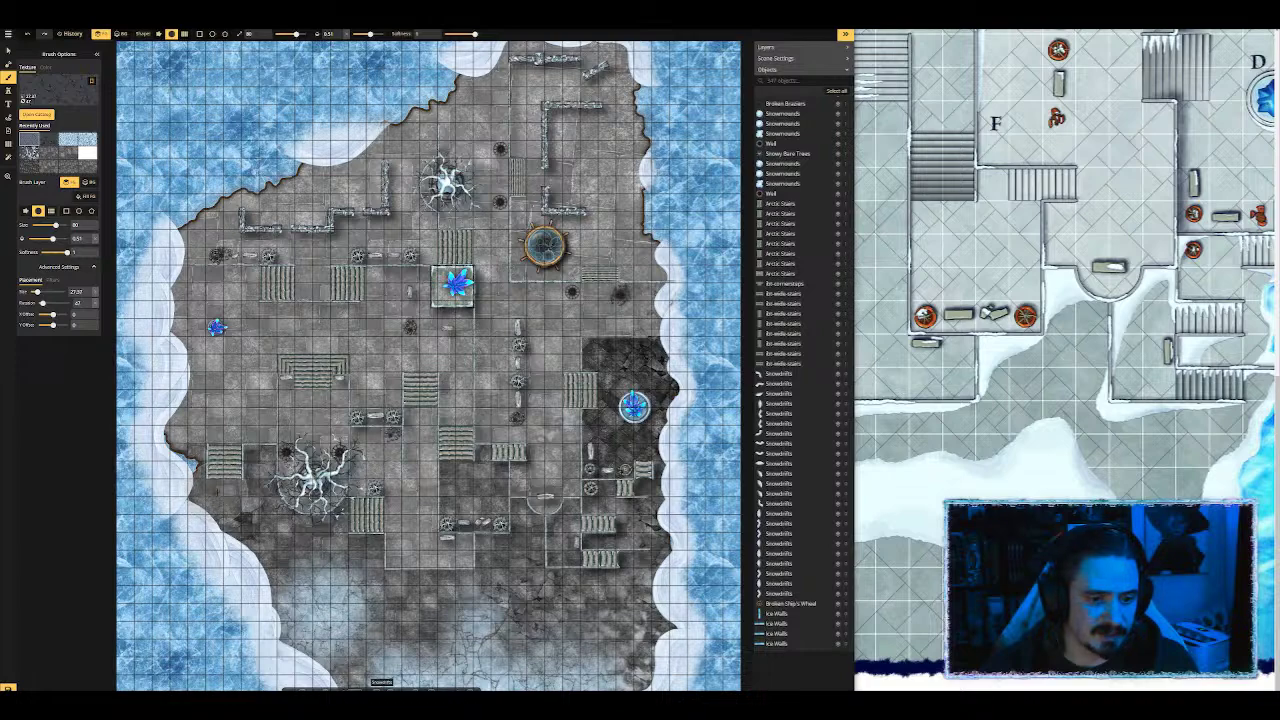
{"action": "left_click", "coordinate": [212, 498]}
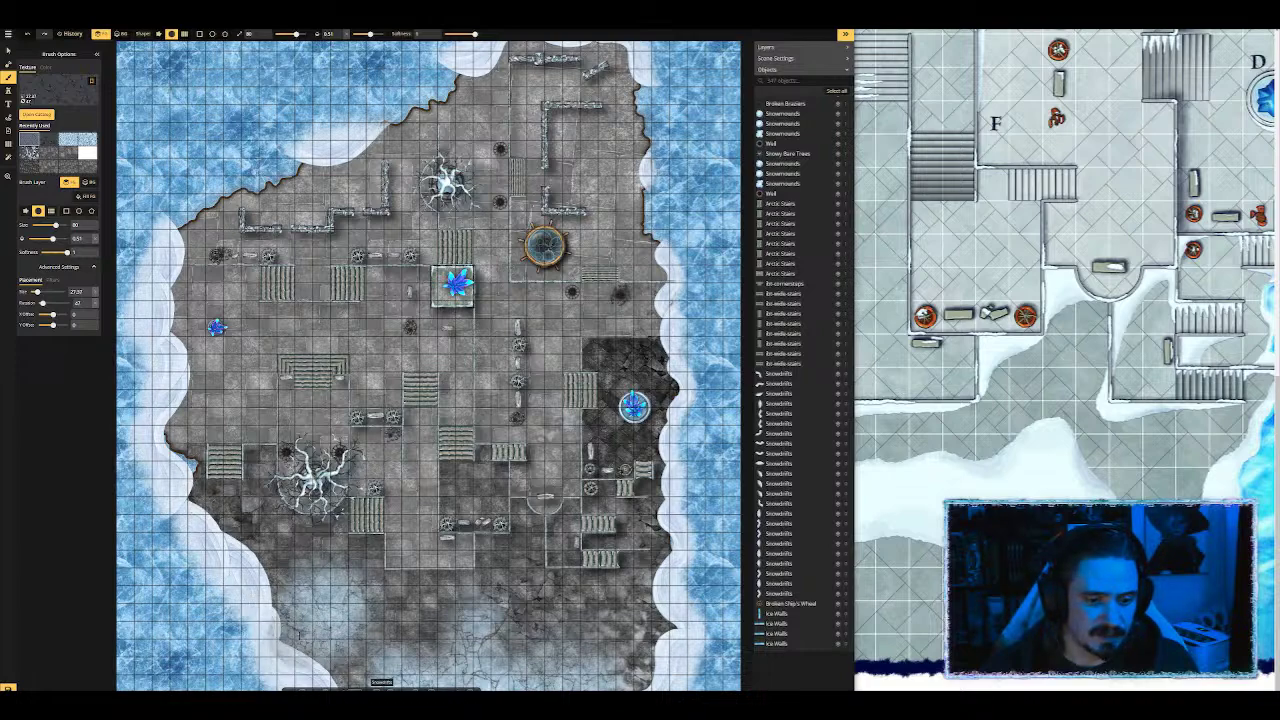
{"action": "left_click_drag", "start_coordinate": [292, 645], "coordinate": [296, 504]}
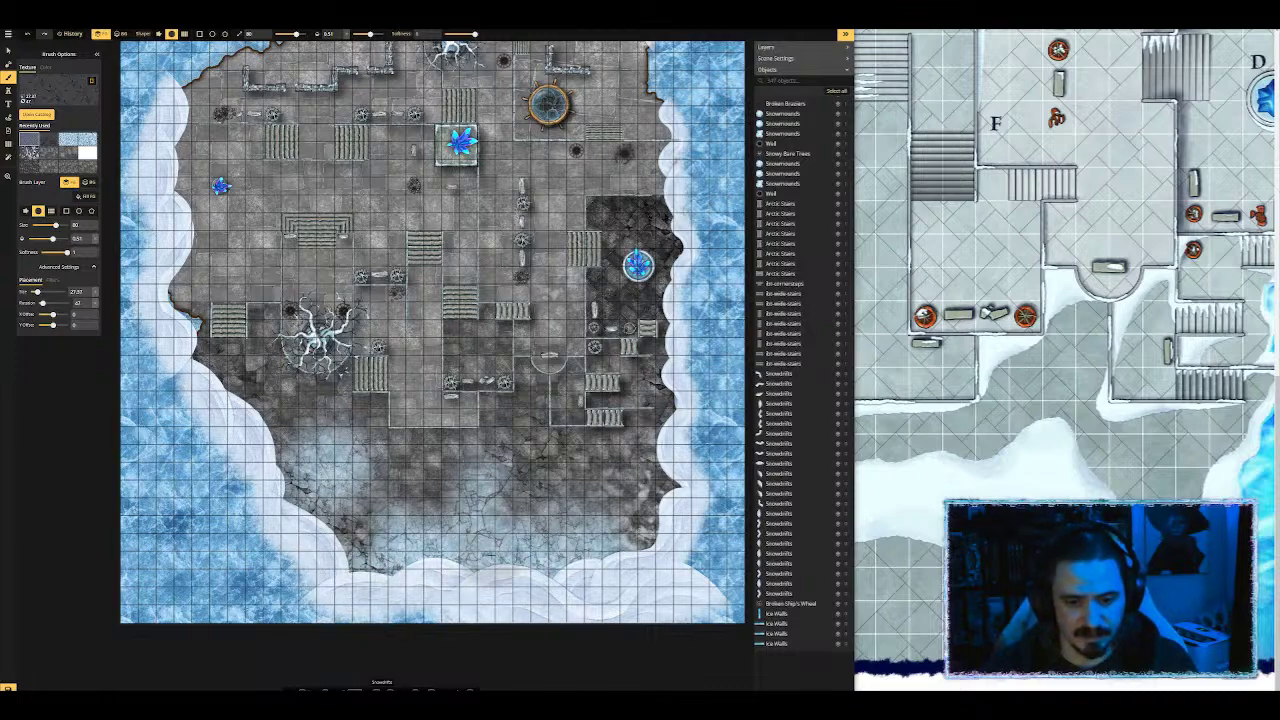
{"action": "left_click_drag", "start_coordinate": [476, 565], "coordinate": [593, 657]}
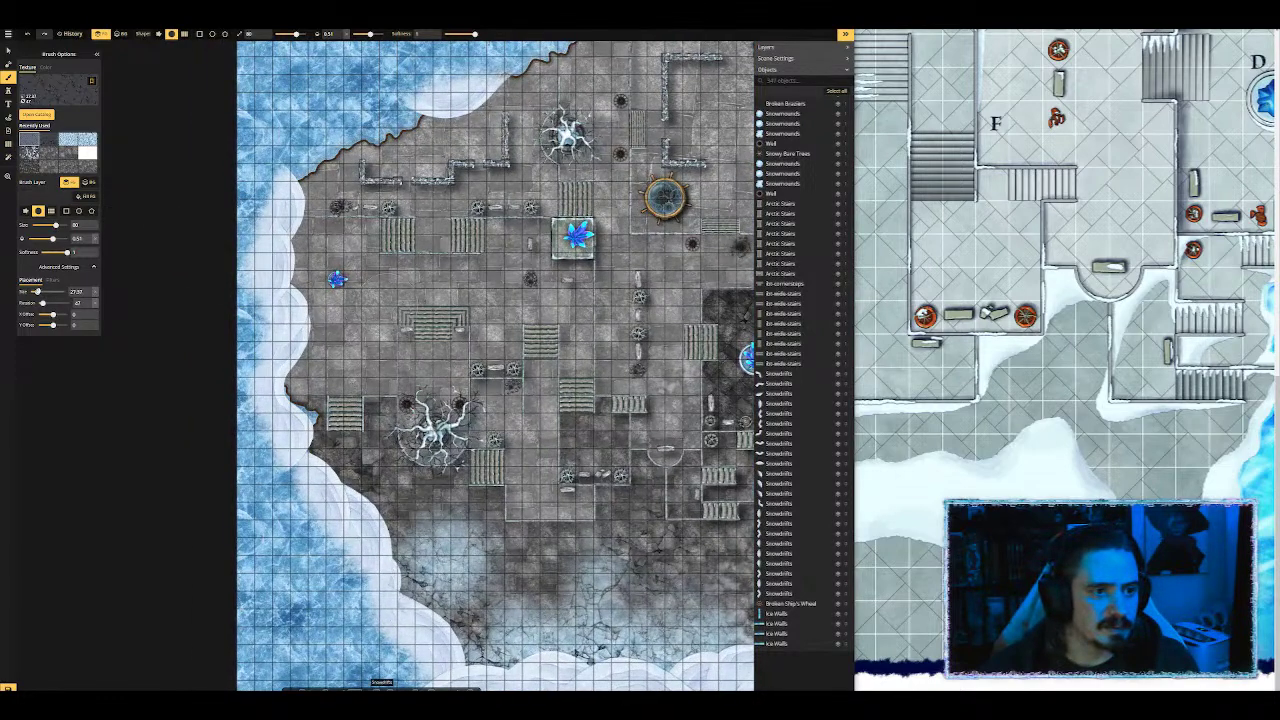
Step: Adjust the crack texture's scale and rotation and paint it along the western and northwestern cliff edges
{"action": "left_click_drag", "start_coordinate": [38, 291], "coordinate": [44, 302]}
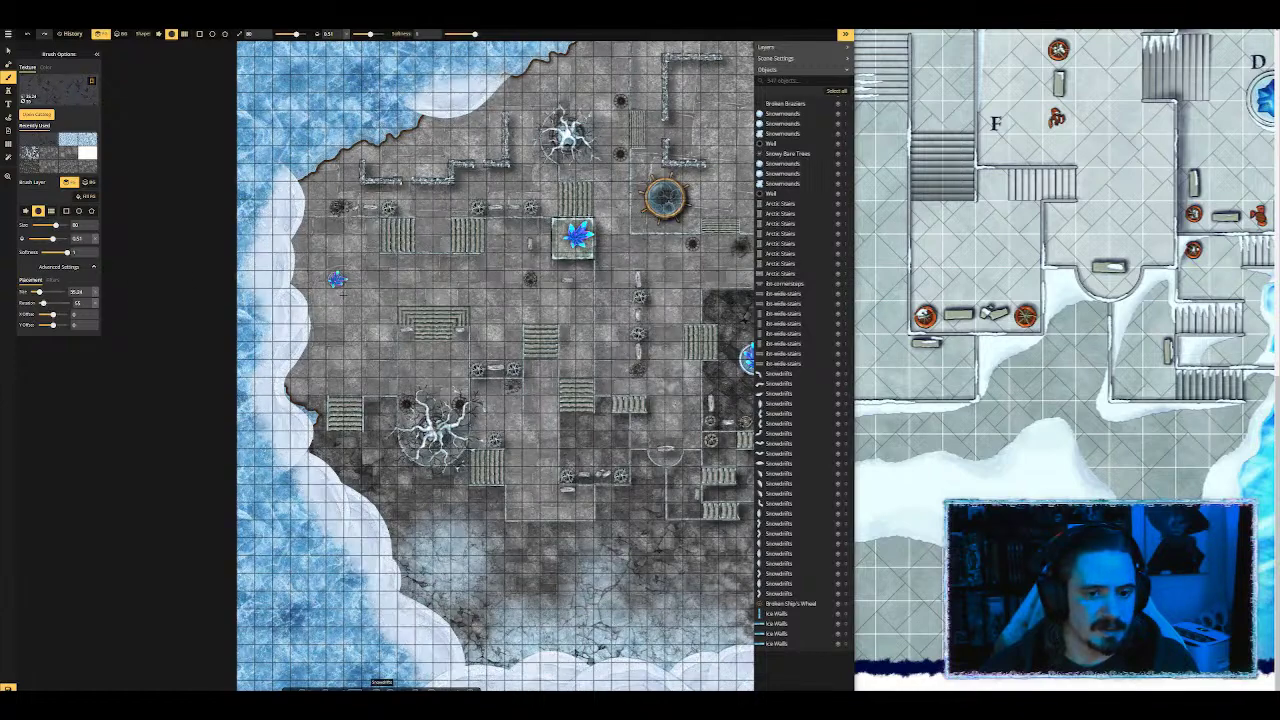
{"action": "left_click_drag", "start_coordinate": [299, 326], "coordinate": [296, 204]}
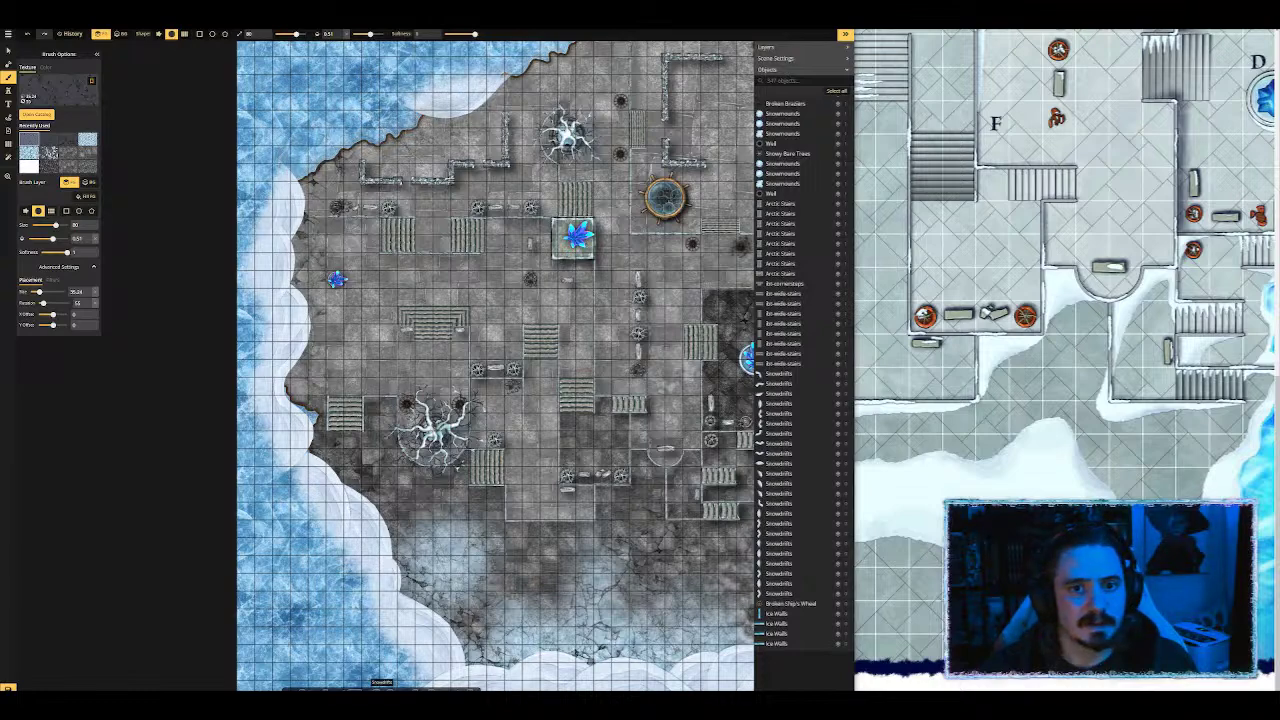
{"action": "mouse_move", "coordinate": [424, 122]}
{"action": "left_mouse_down"}
{"action": "mouse_move", "coordinate": [489, 87]}
{"action": "mouse_move", "coordinate": [434, 185]}
{"action": "left_mouse_up"}
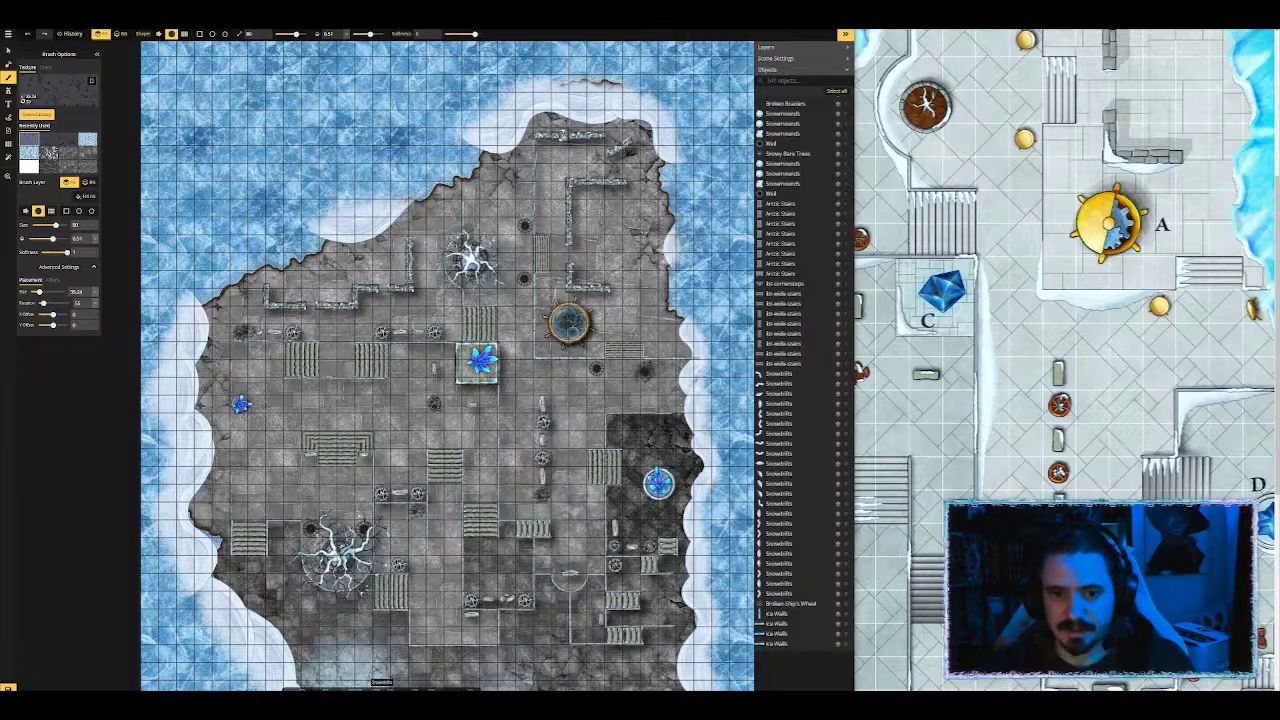
Step: Enlarge the crack texture's scale, paint it around the ruined walls in the northeast, and save the map
{"action": "left_click_drag", "start_coordinate": [40, 291], "coordinate": [43, 292]}
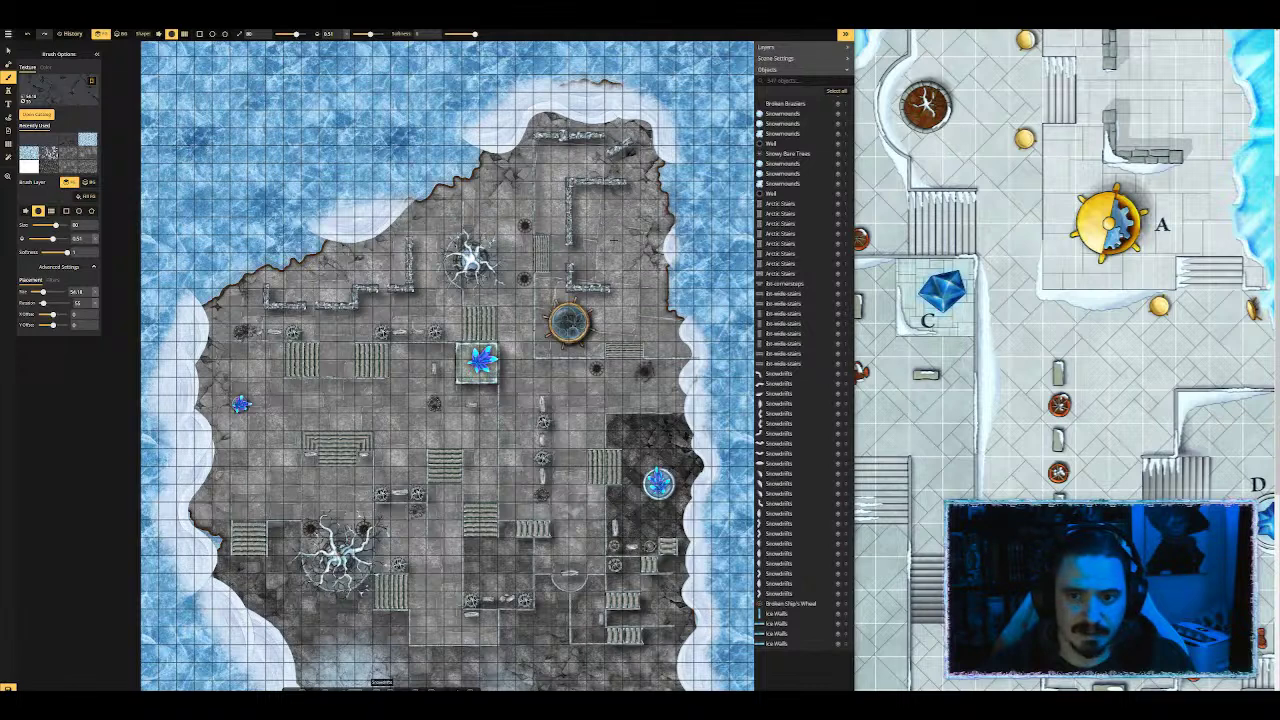
{"action": "left_click_drag", "start_coordinate": [580, 243], "coordinate": [596, 260]}
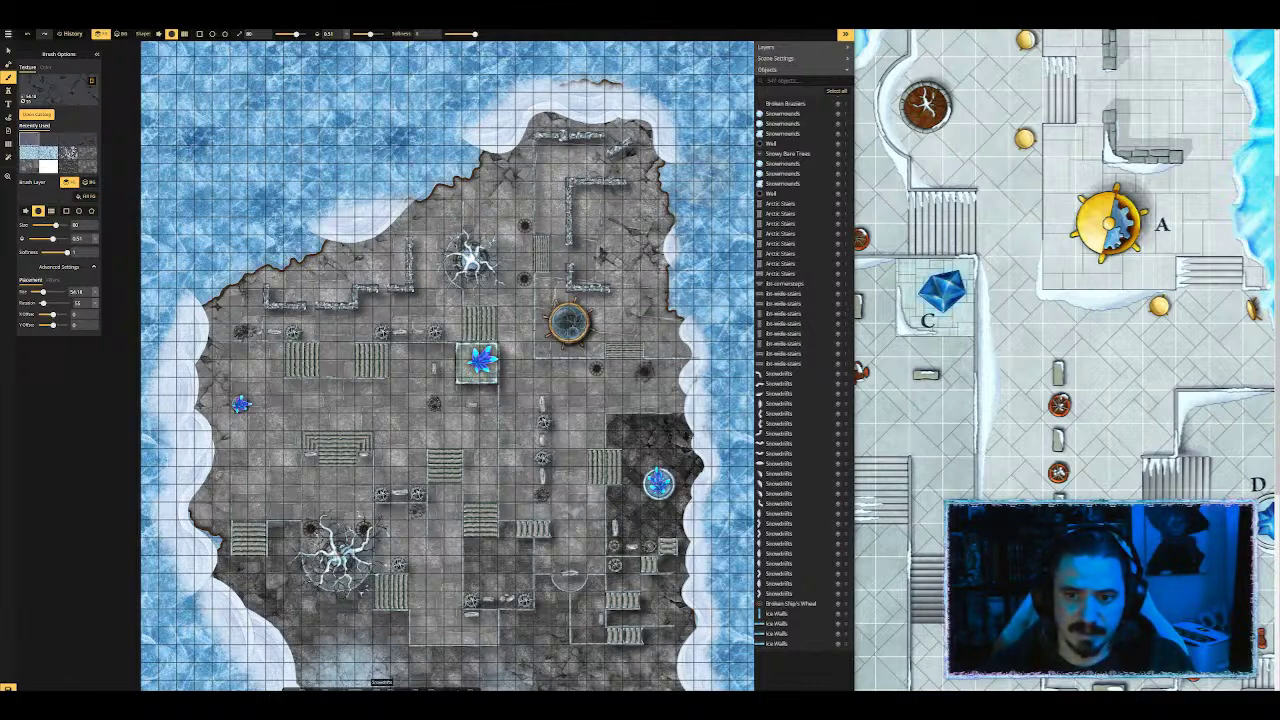
{"action": "left_click_drag", "start_coordinate": [540, 469], "coordinate": [530, 332]}
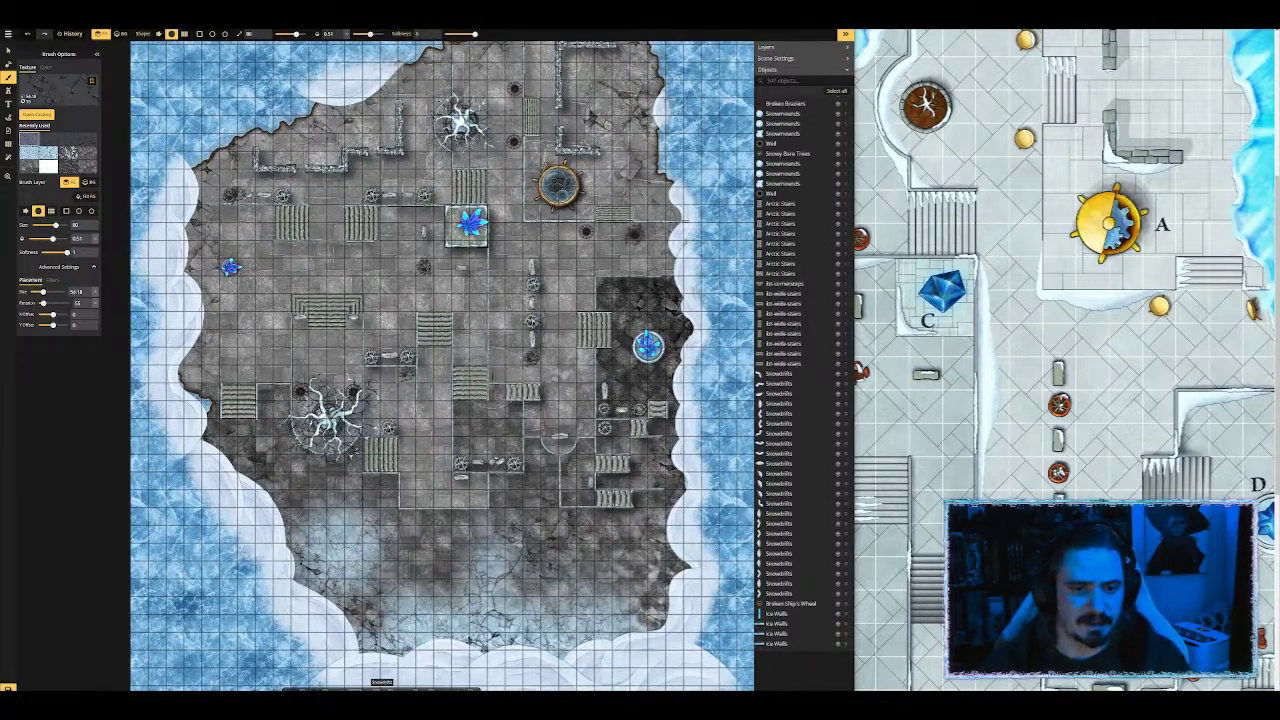
{"action": "left_click_drag", "start_coordinate": [481, 512], "coordinate": [433, 540]}
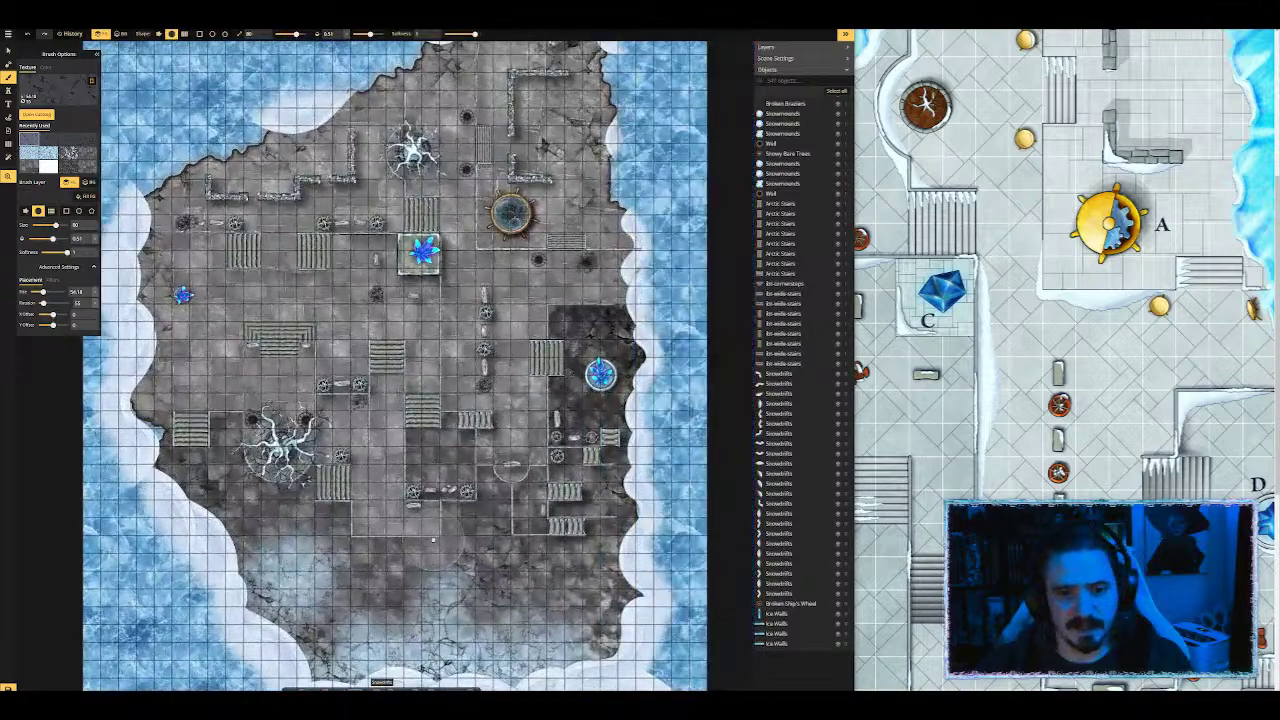
{"action": "scroll", "coordinate": [600, 490], "scroll_direction": "down", "scroll_amount": 1}
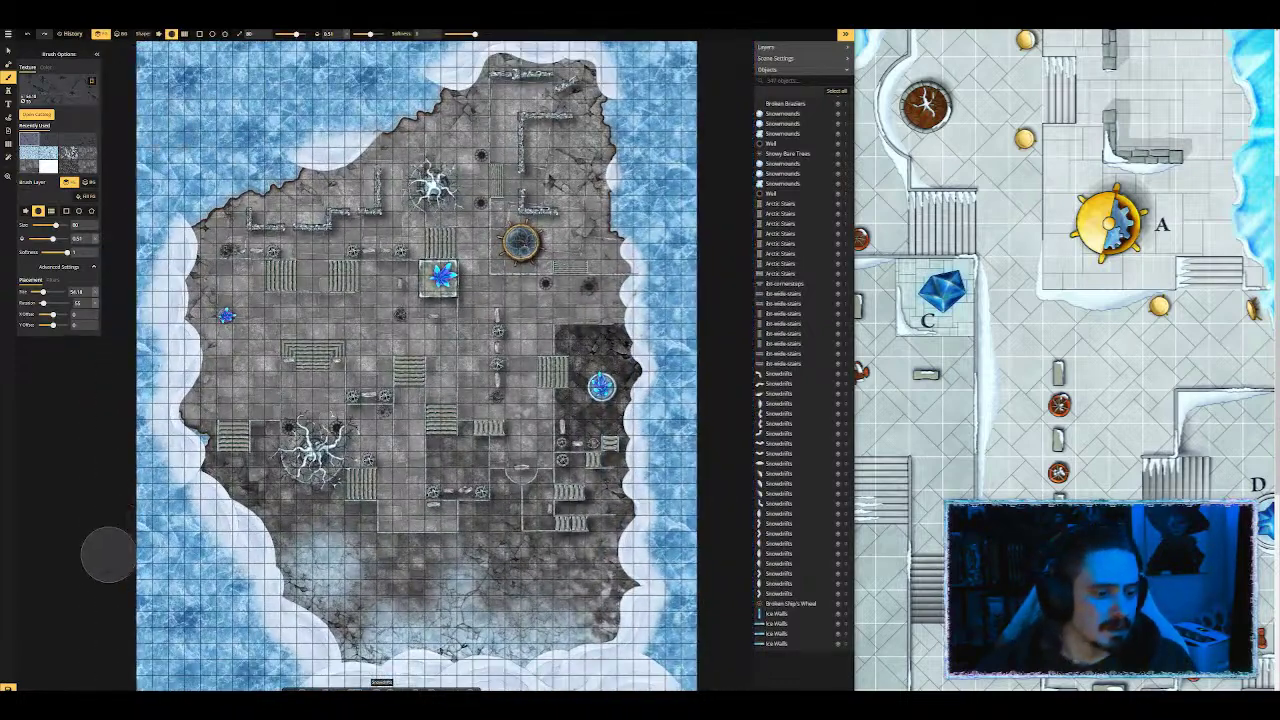
{"action": "key", "text": "ctrl+s"}
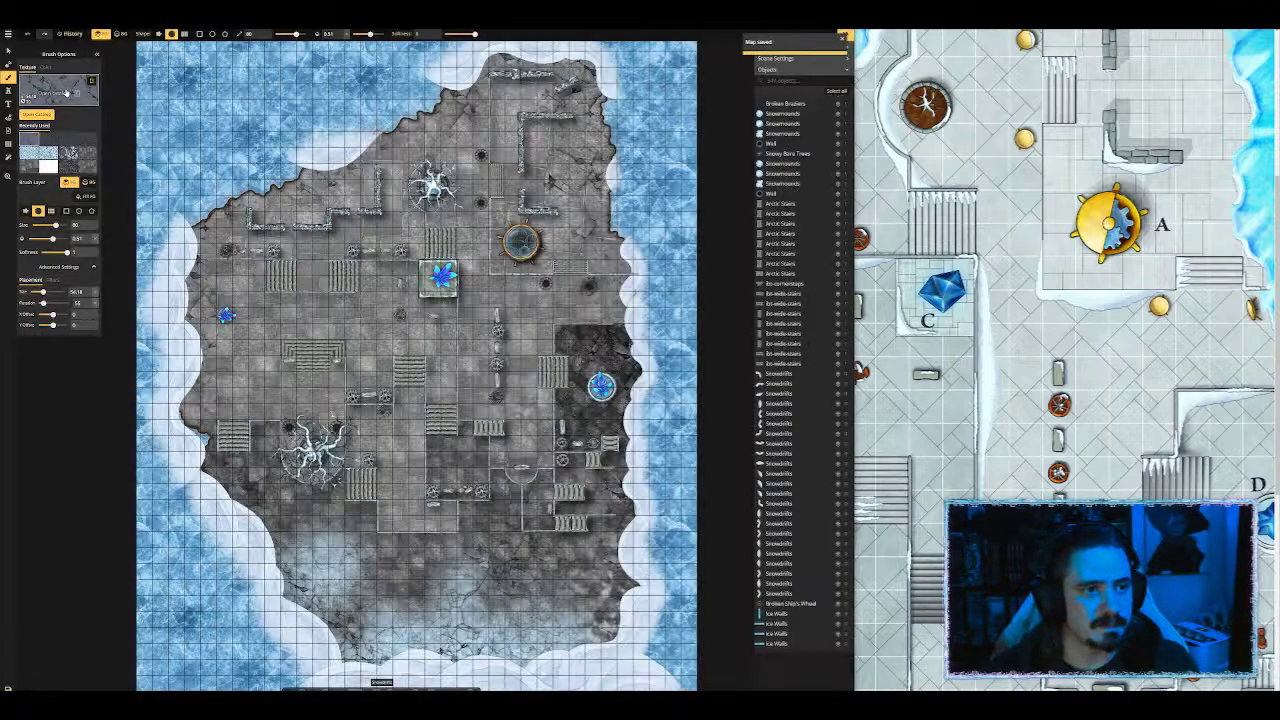
Step: Search the stamp catalog for ice and load the Ice Cavern Walls stamp
{"action": "left_click", "coordinate": [69, 93]}
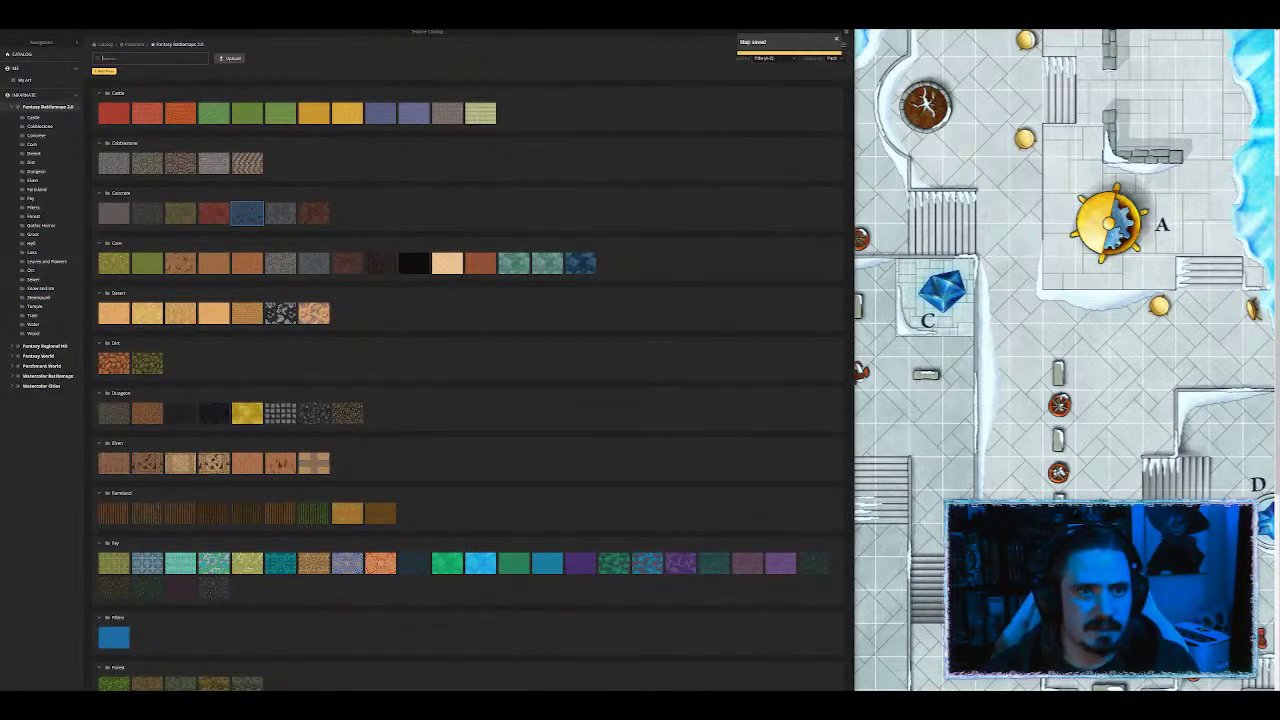
{"action": "left_click", "coordinate": [847, 33]}
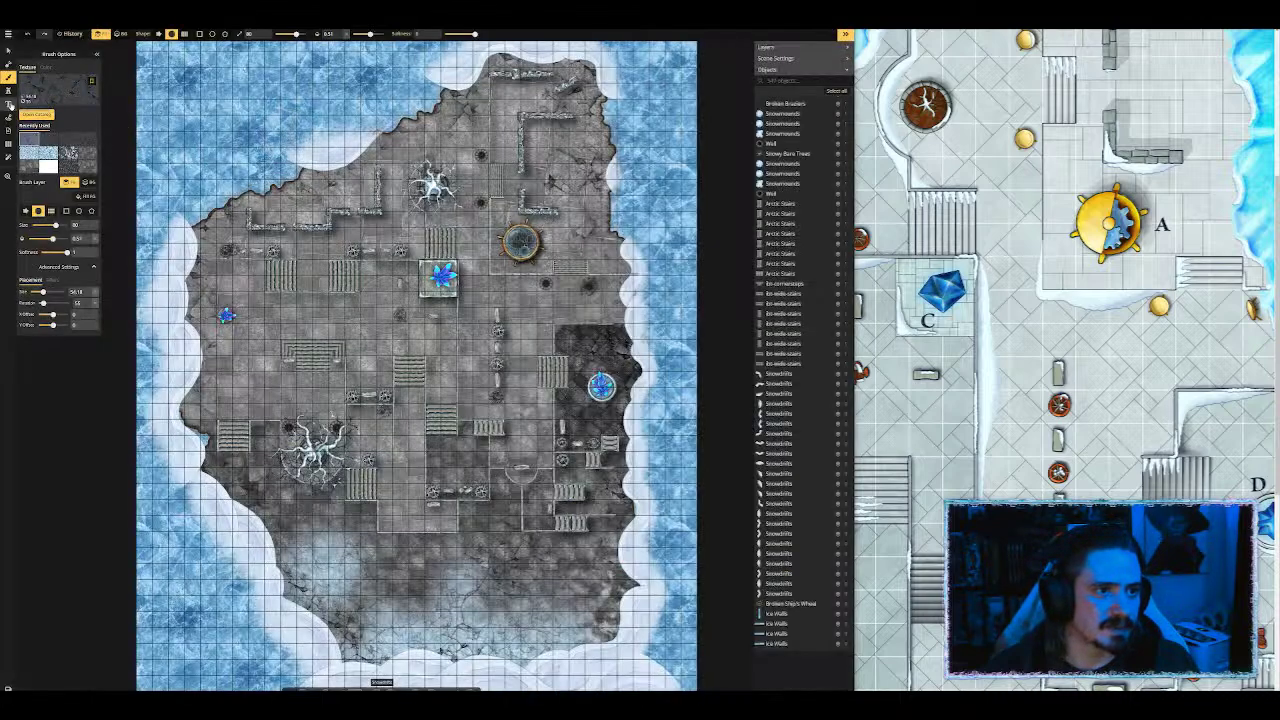
{"action": "left_click", "coordinate": [10, 105]}
{"action": "left_click", "coordinate": [9, 91]}
{"action": "left_click", "coordinate": [40, 83]}
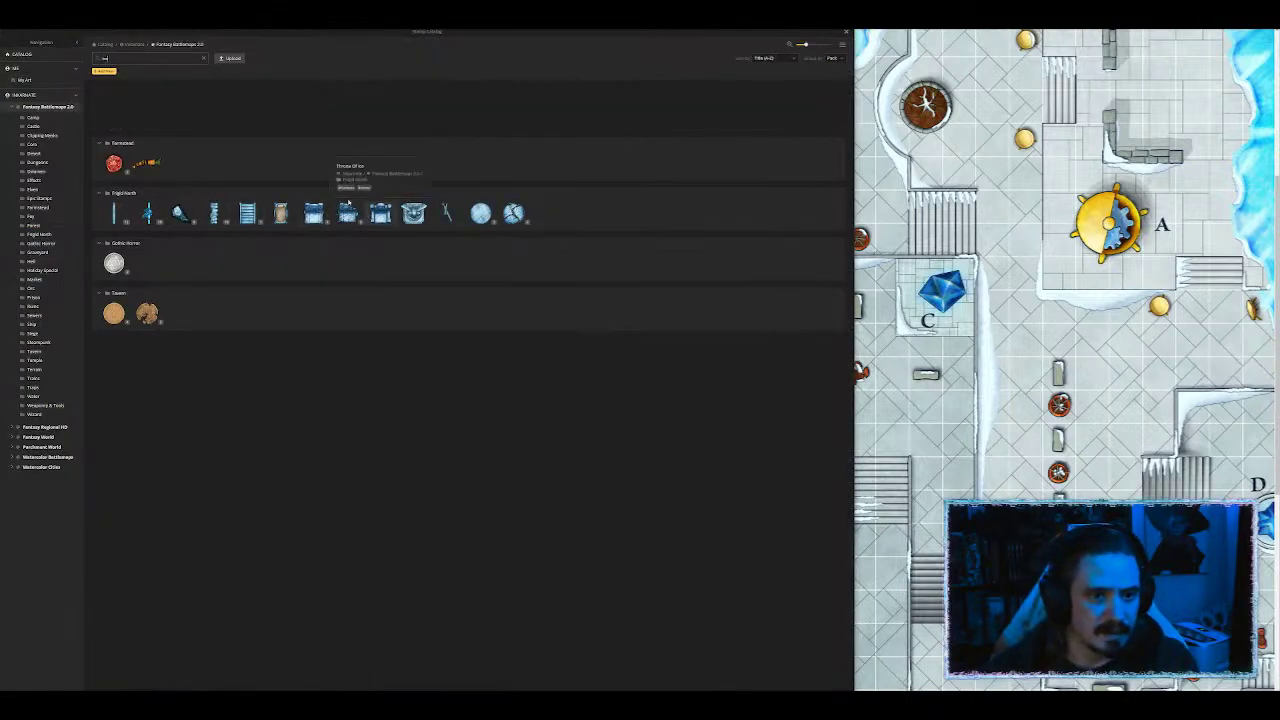
{"action": "left_click", "coordinate": [214, 213]}
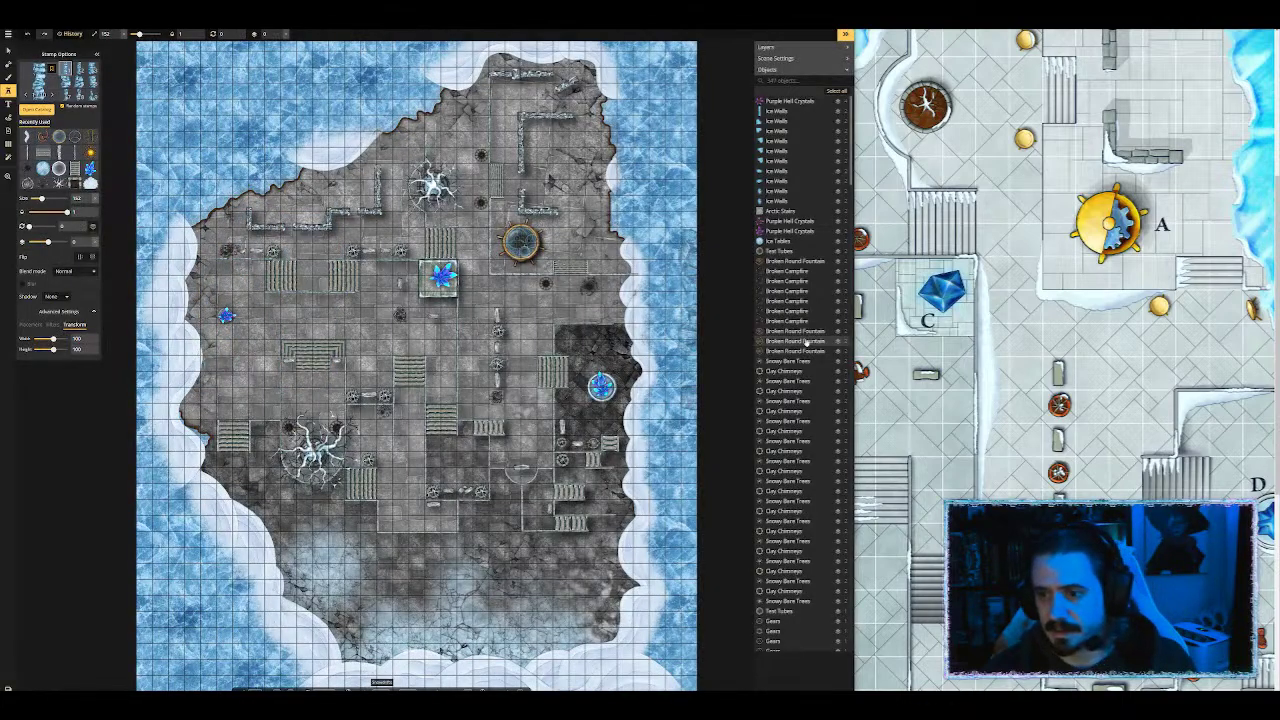
Step: Place an upright ice cavern wall along the island's western cliff edge and raise its layer to 5
{"action": "left_click", "coordinate": [974, 69]}
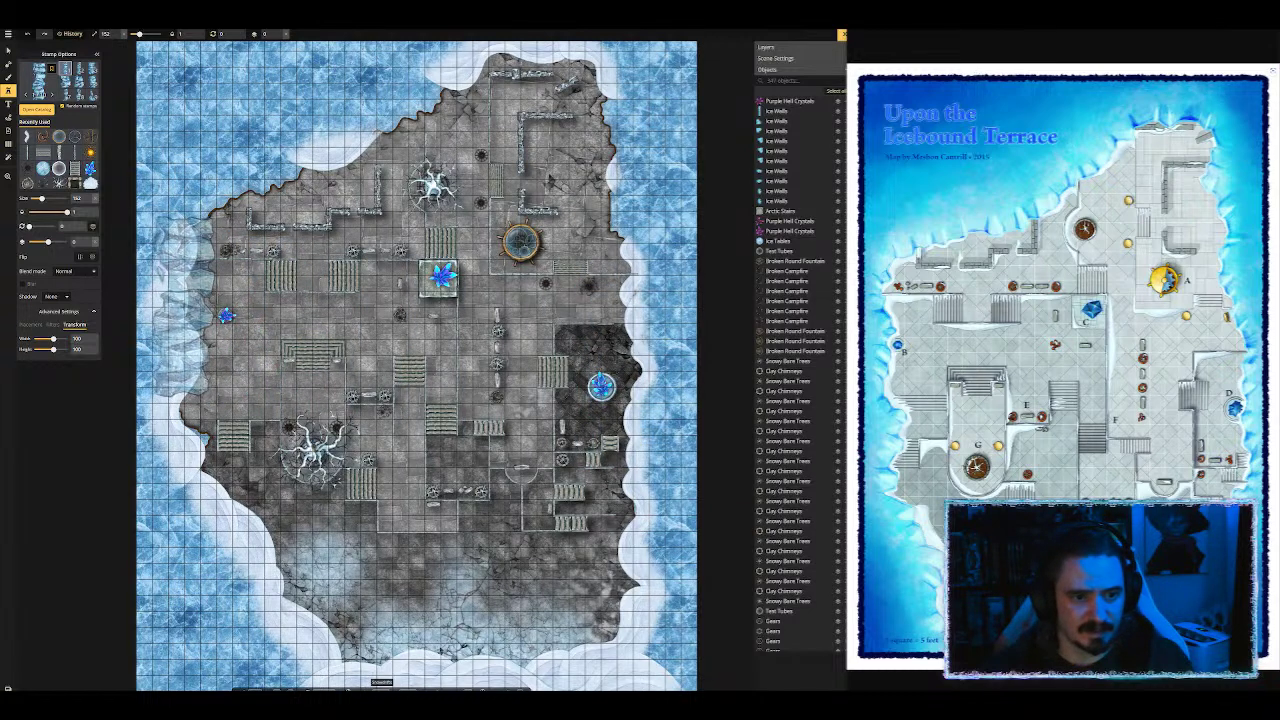
{"action": "left_click", "coordinate": [187, 308]}
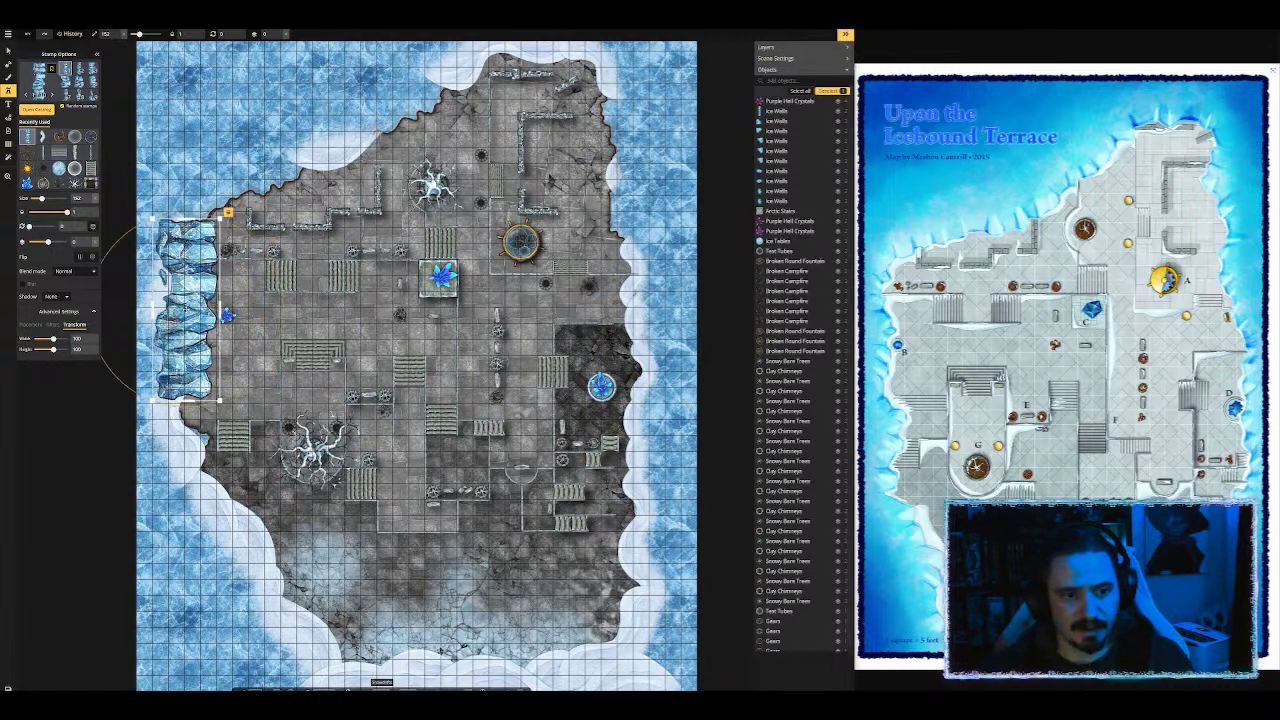
{"action": "left_click_drag", "start_coordinate": [48, 242], "coordinate": [68, 242]}
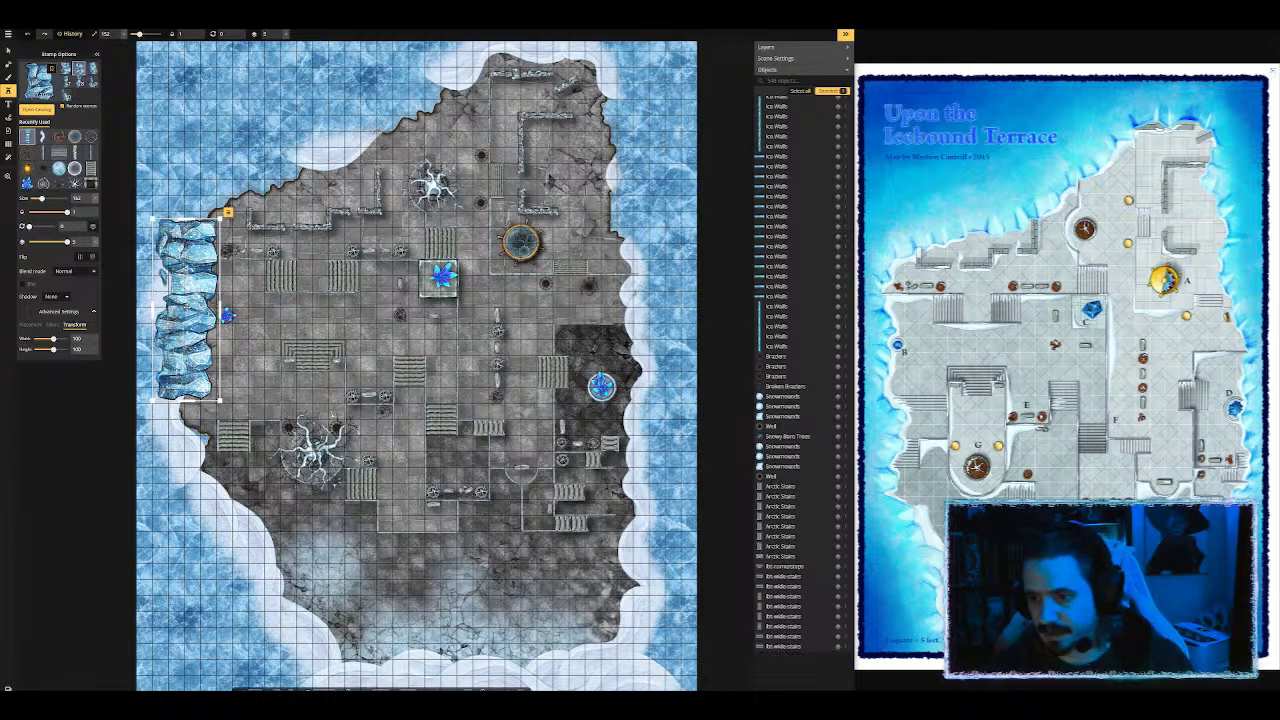
{"action": "left_click_drag", "start_coordinate": [187, 310], "coordinate": [193, 319]}
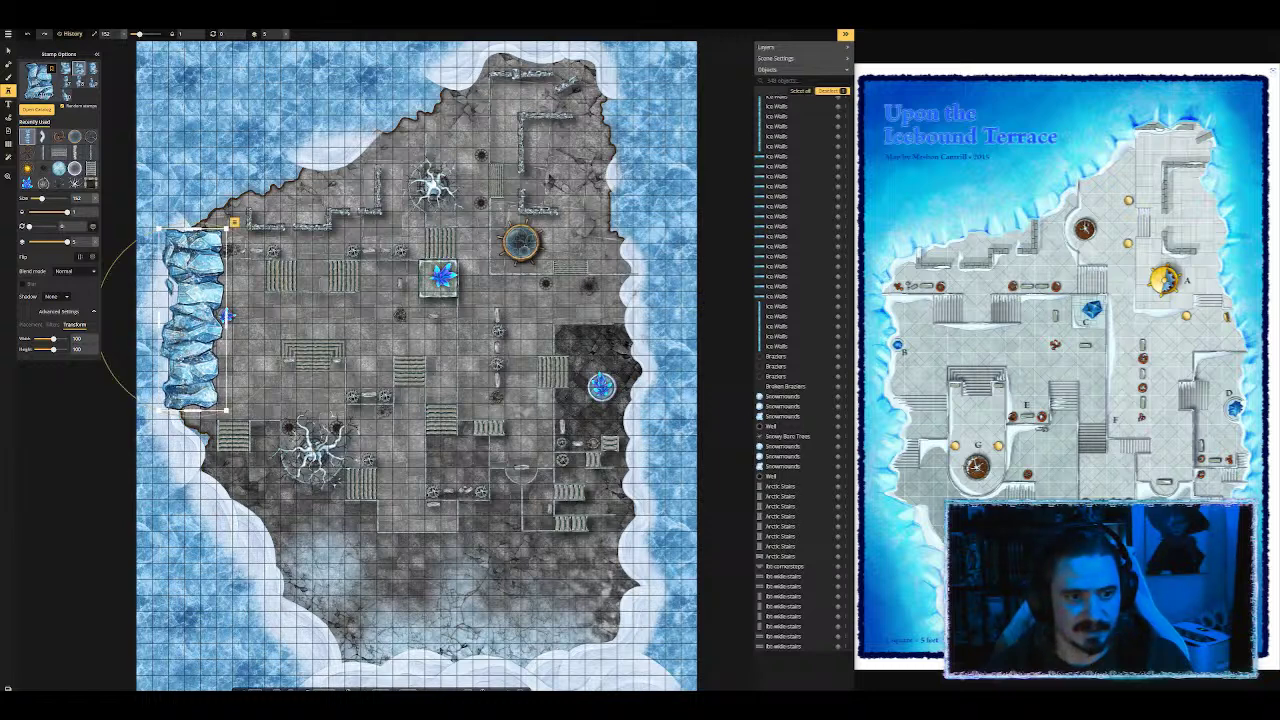
Step: Add two progressively rotated ice cavern walls that curve around the island's northwestern corner, overlapping the western piece
{"action": "left_click", "coordinate": [182, 169]}
{"action": "scroll", "coordinate": [184, 169], "scroll_direction": "up", "scroll_amount": 2}
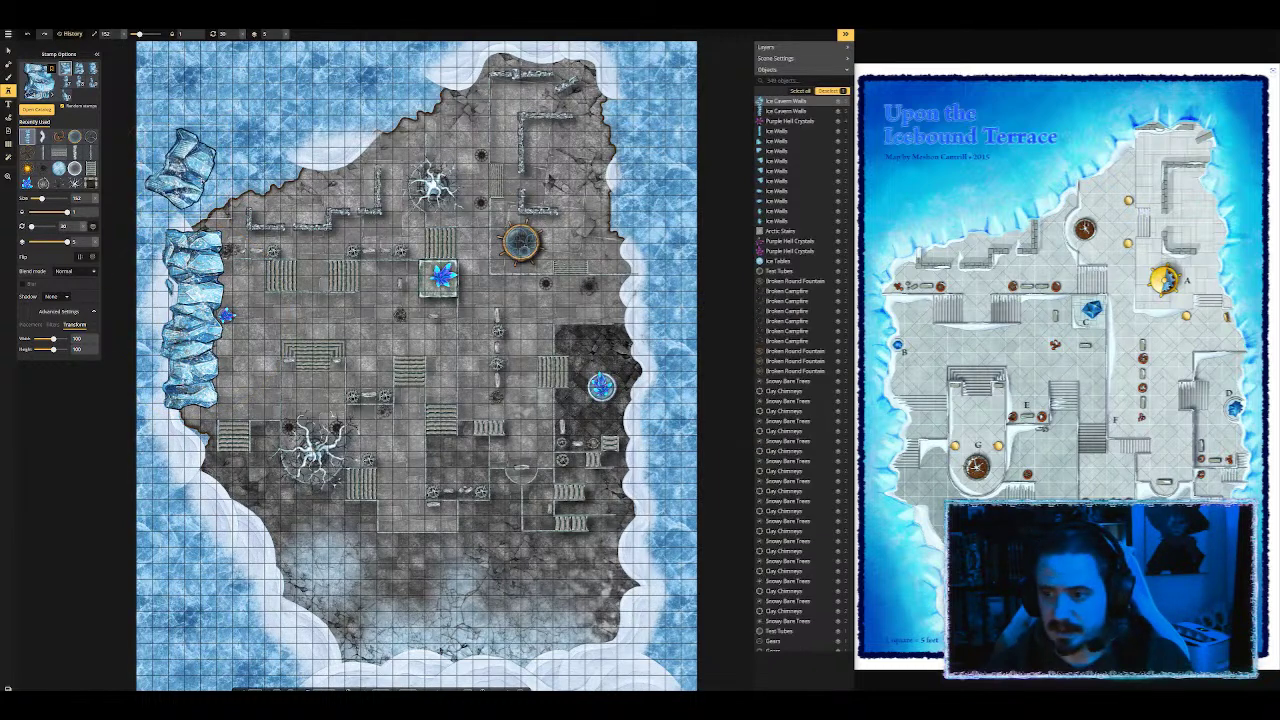
{"action": "left_click_drag", "start_coordinate": [184, 169], "coordinate": [198, 207]}
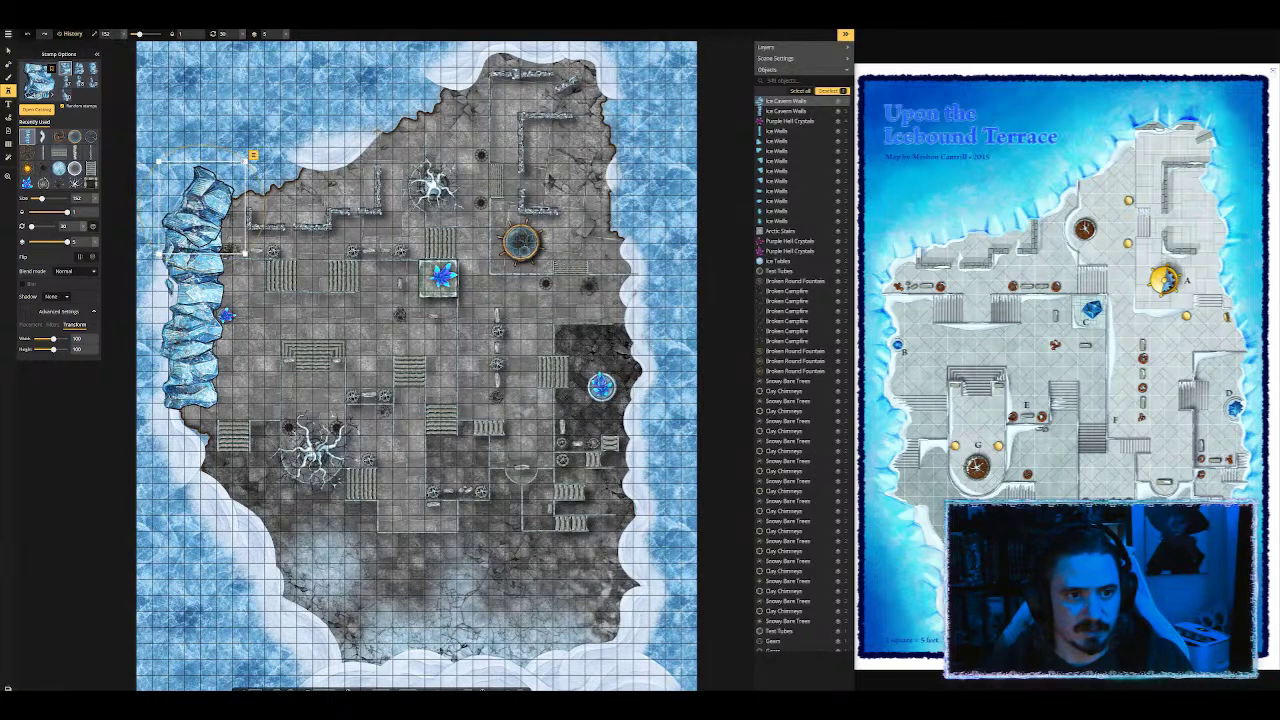
{"action": "left_click", "coordinate": [288, 136]}
{"action": "scroll", "coordinate": [288, 136], "scroll_direction": "up", "scroll_amount": 2}
{"action": "left_click_drag", "start_coordinate": [288, 136], "coordinate": [238, 172]}
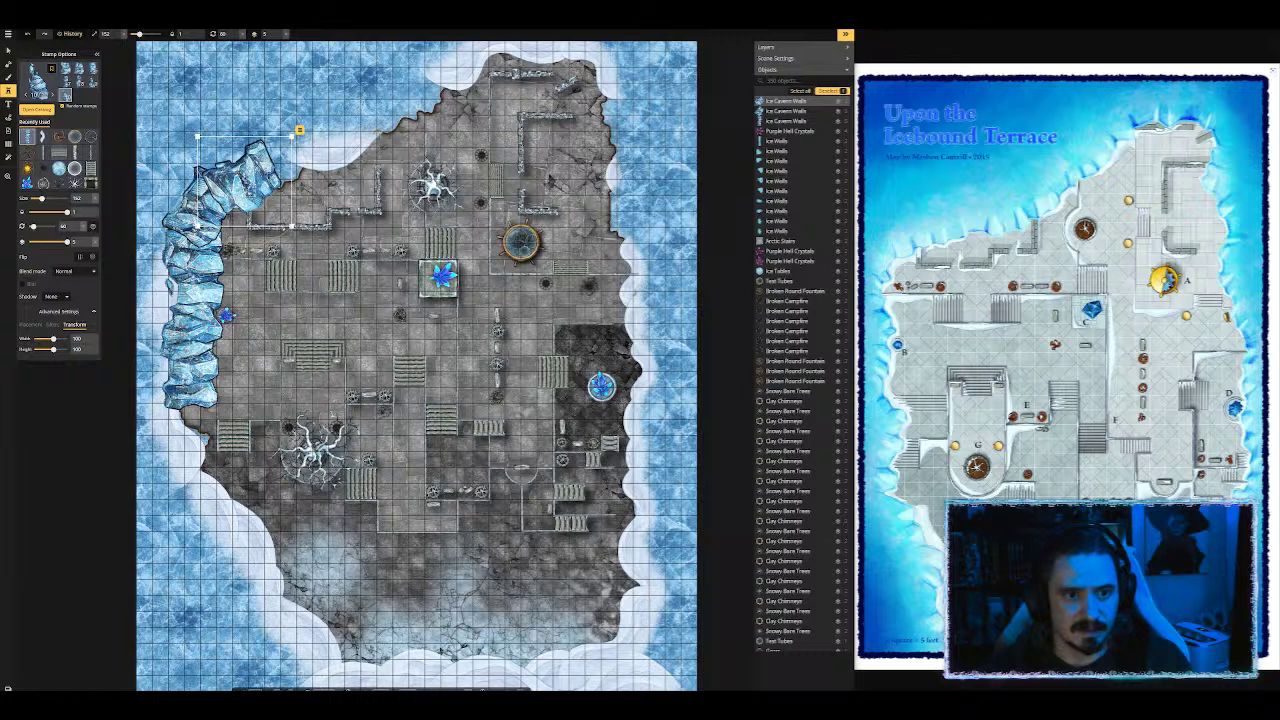
Step: Add two rotated, overlapping ice cavern walls that continue northeast along the island's northwestern cliff edge
{"action": "left_click", "coordinate": [330, 146]}
{"action": "scroll", "coordinate": [330, 146], "scroll_direction": "up", "scroll_amount": 1}
{"action": "left_click_drag", "start_coordinate": [330, 146], "coordinate": [314, 159]}
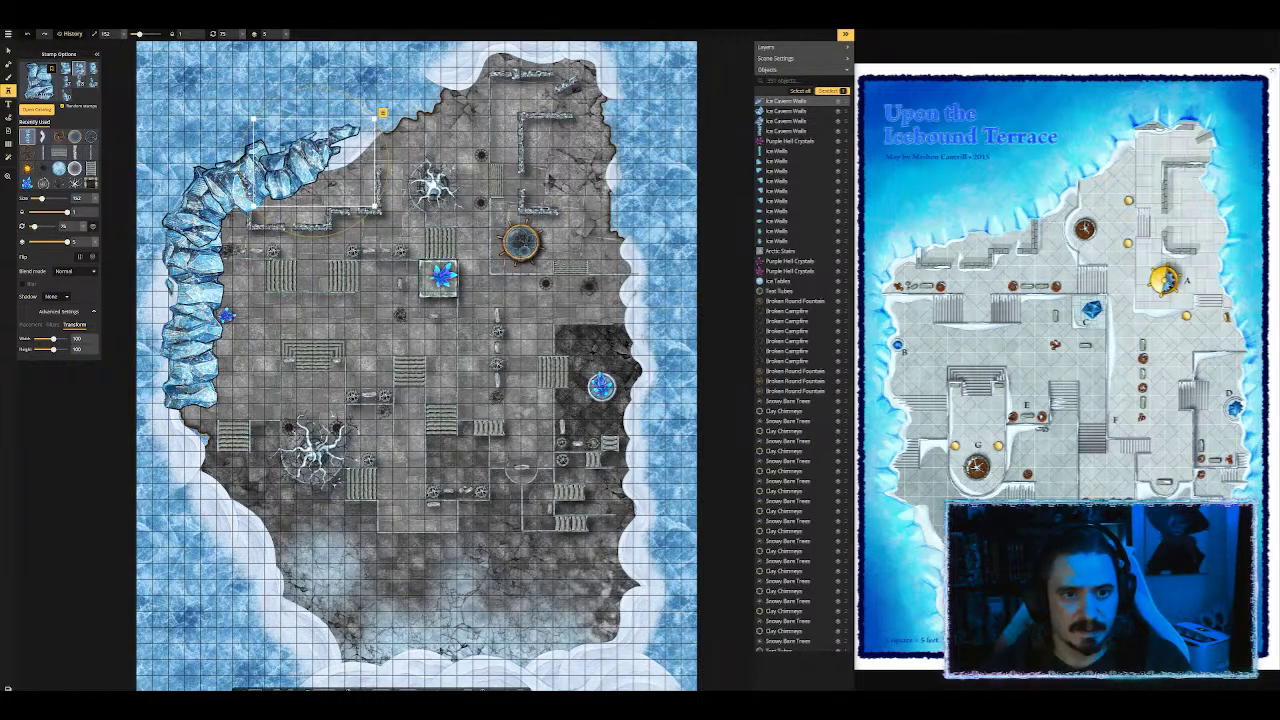
{"action": "scroll", "coordinate": [437, 118], "scroll_direction": "up", "scroll_amount": 1}
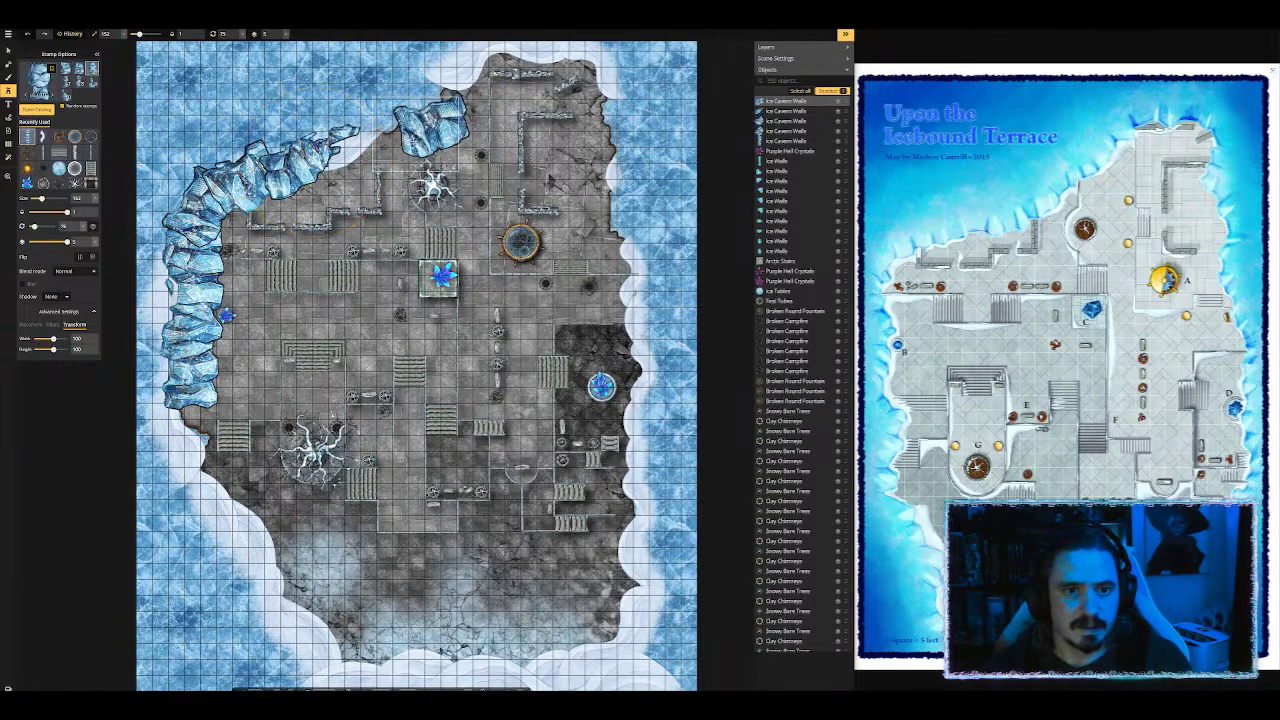
{"action": "left_click", "coordinate": [367, 142]}
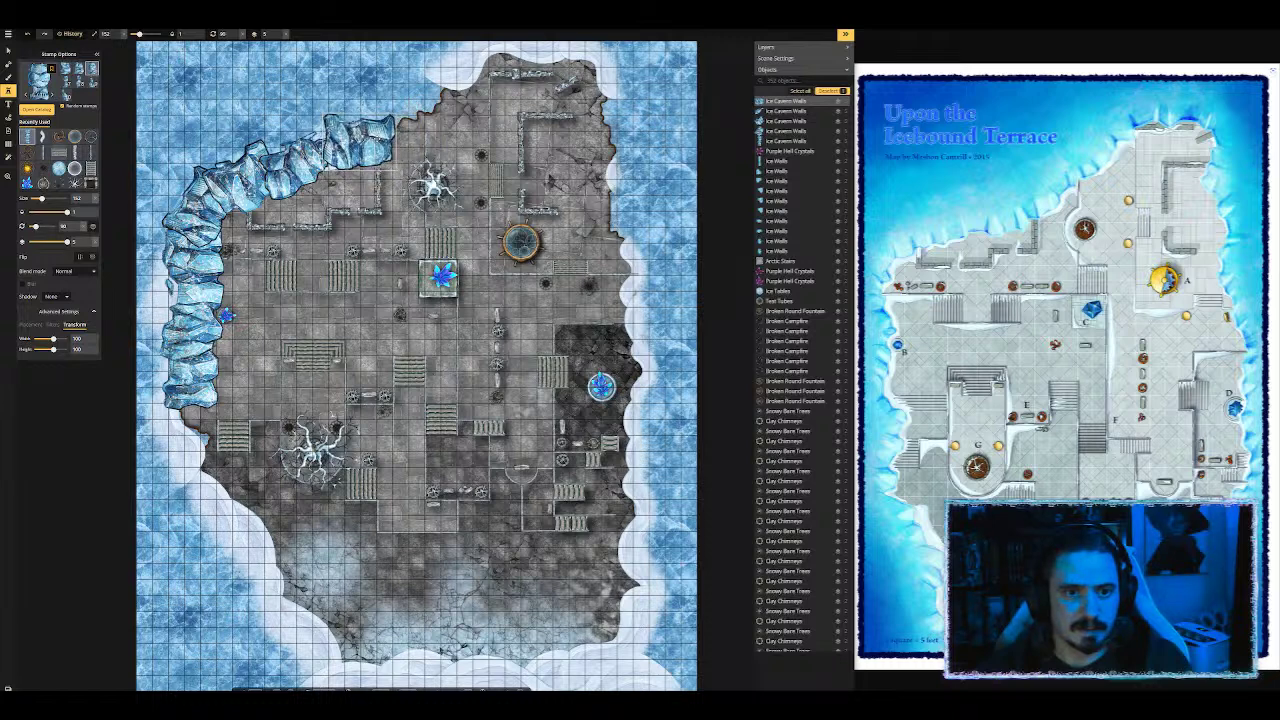
Step: Place two more angled ice cavern walls up the slope towards the northern tip, fitting each against the previous piece
{"action": "scroll", "coordinate": [440, 105], "scroll_direction": "down", "scroll_amount": 1}
{"action": "left_click", "coordinate": [470, 92]}
{"action": "scroll", "coordinate": [430, 100], "scroll_direction": "down", "scroll_amount": 1}
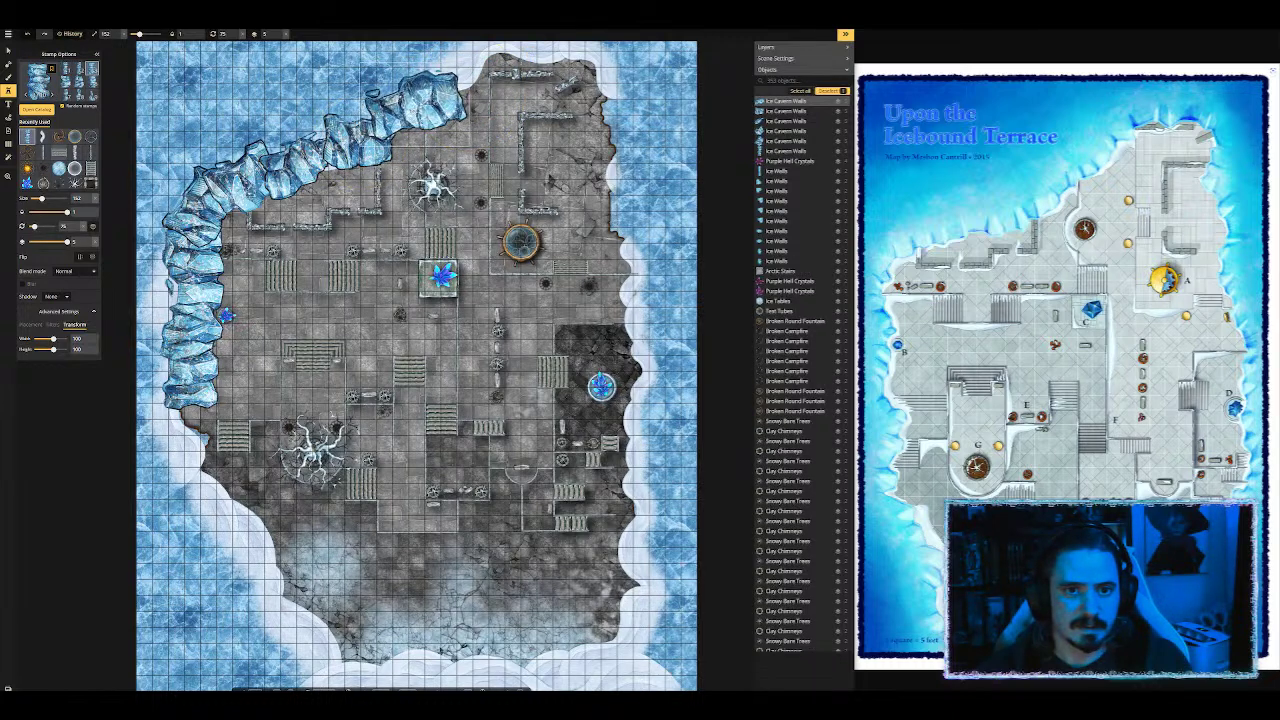
{"action": "scroll", "coordinate": [416, 106], "scroll_direction": "down", "scroll_amount": 3}
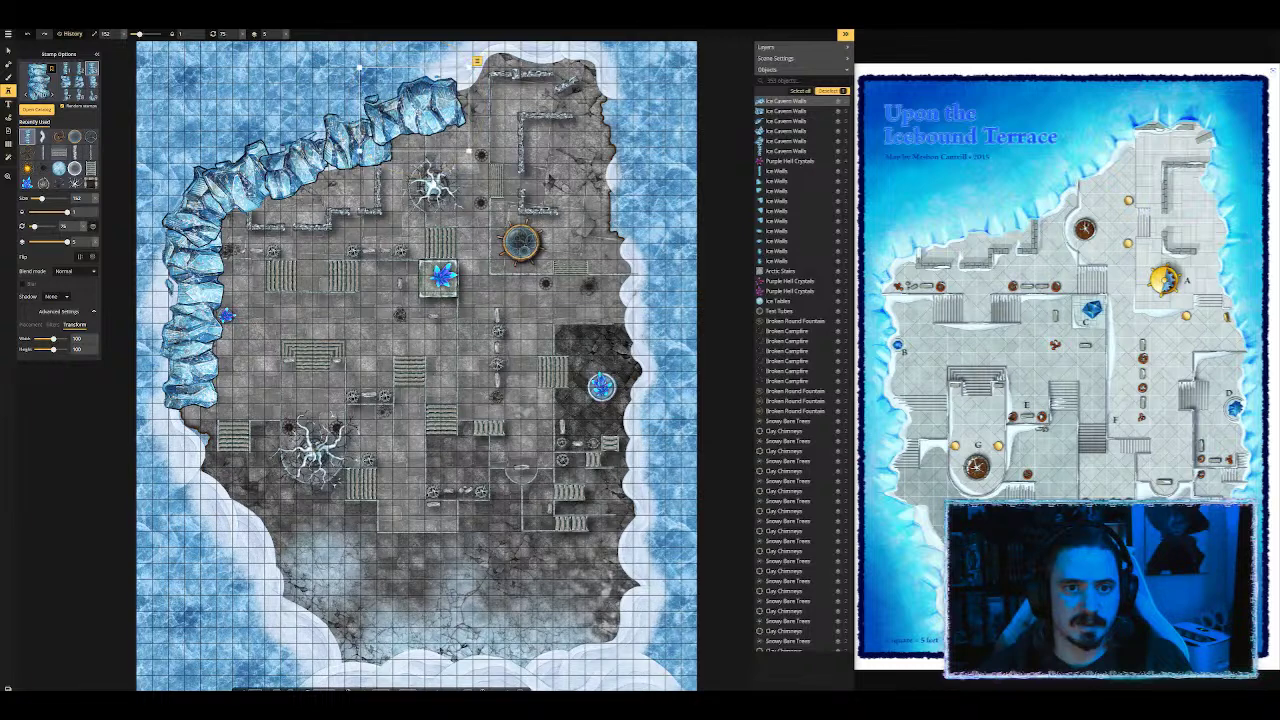
{"action": "left_click_drag", "start_coordinate": [416, 106], "coordinate": [418, 111]}
{"action": "left_click", "coordinate": [528, 84]}
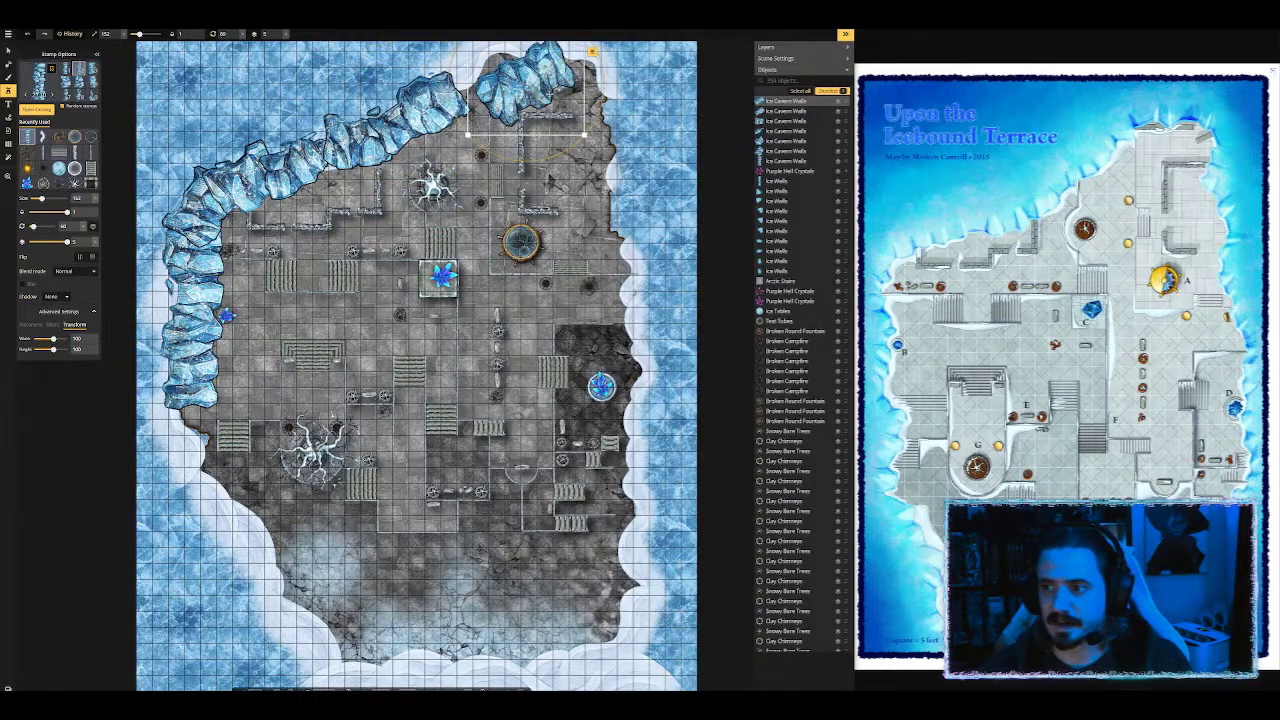
{"action": "left_click_drag", "start_coordinate": [525, 82], "coordinate": [456, 66]}
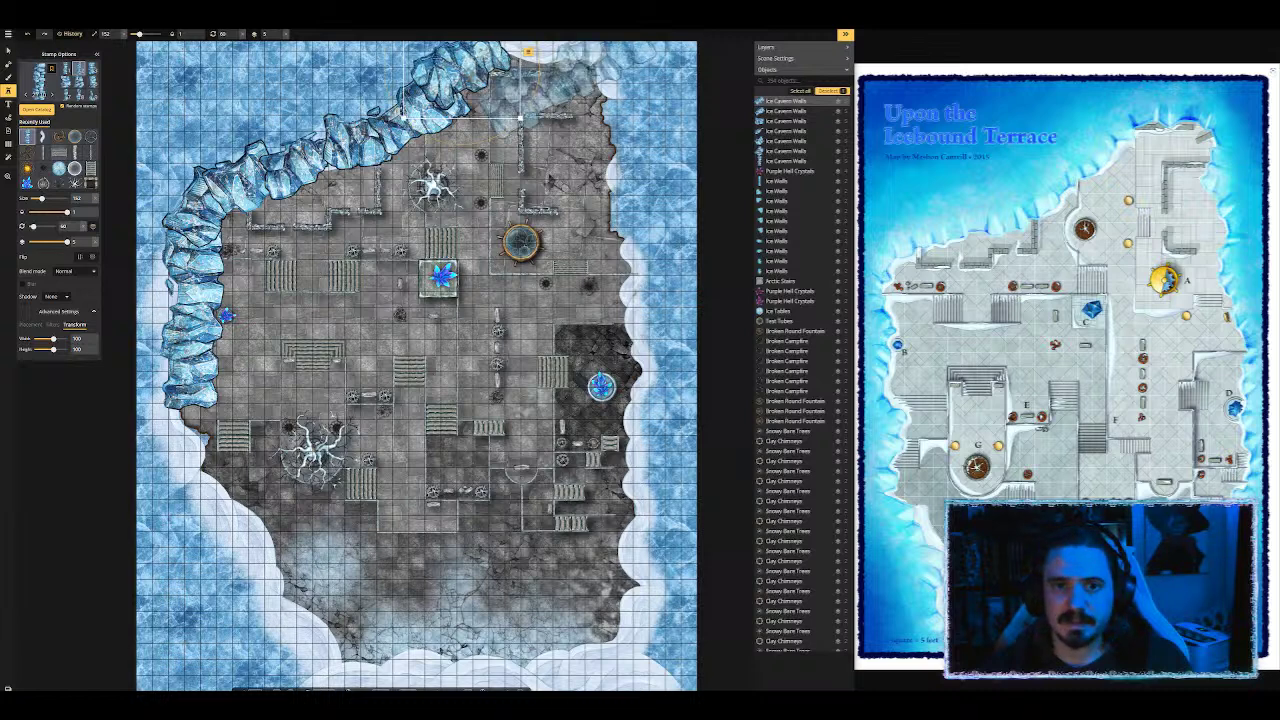
Step: Place two steeply rotated ice cavern walls along the northeastern cliff edge, overlapping up to the northern tip
{"action": "left_click", "coordinate": [600, 88]}
{"action": "left_click_drag", "start_coordinate": [622, 87], "coordinate": [647, 188]}
{"action": "scroll", "coordinate": [620, 173], "scroll_direction": "up", "scroll_amount": 7}
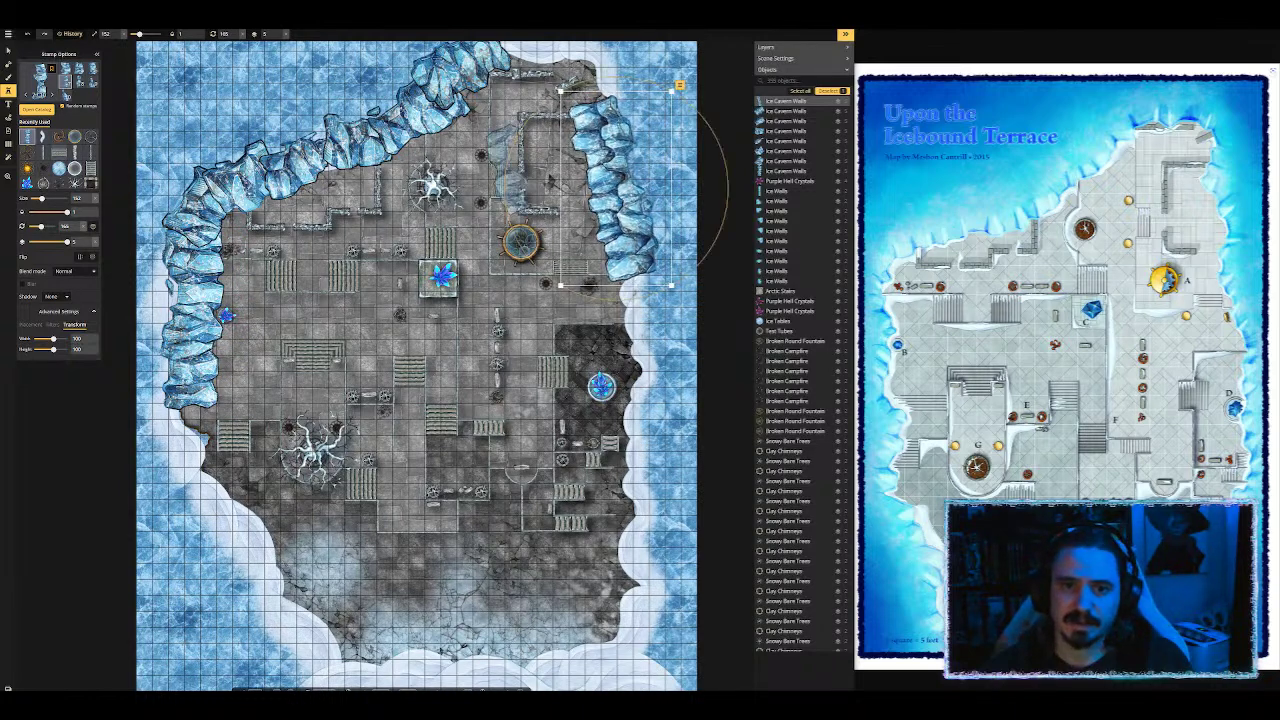
{"action": "left_click", "coordinate": [595, 108]}
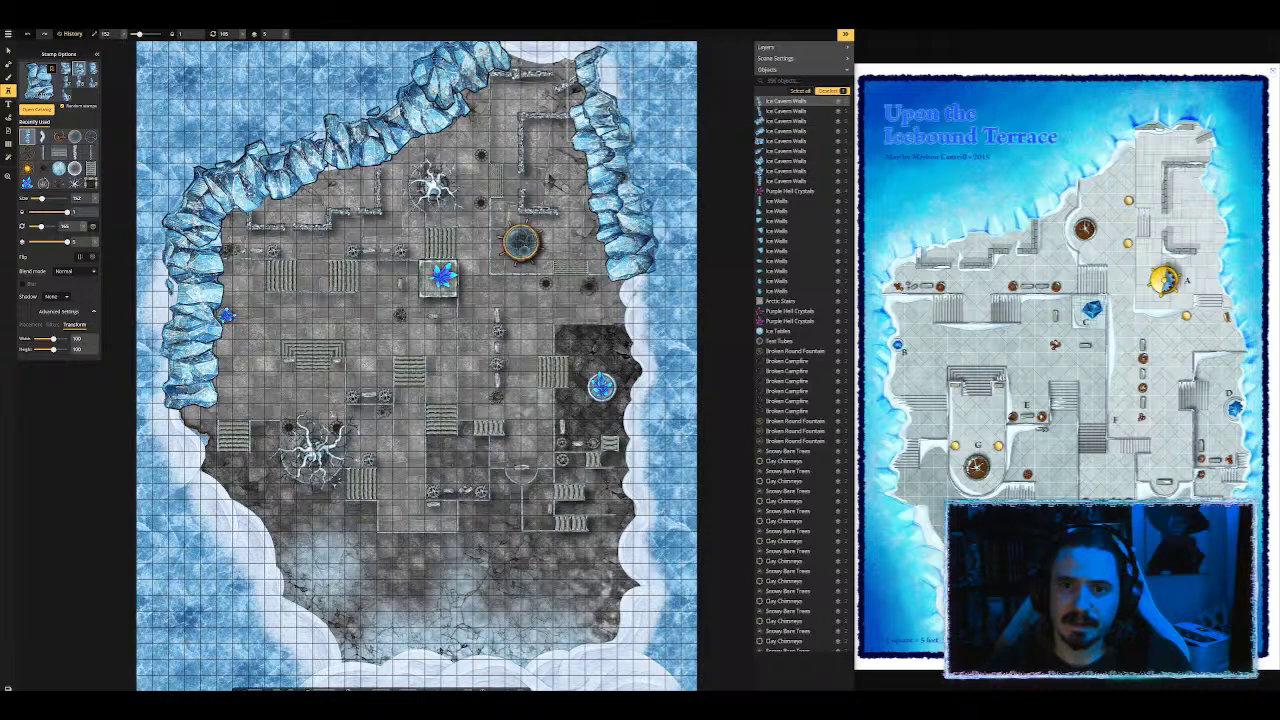
{"action": "left_click", "coordinate": [473, 176]}
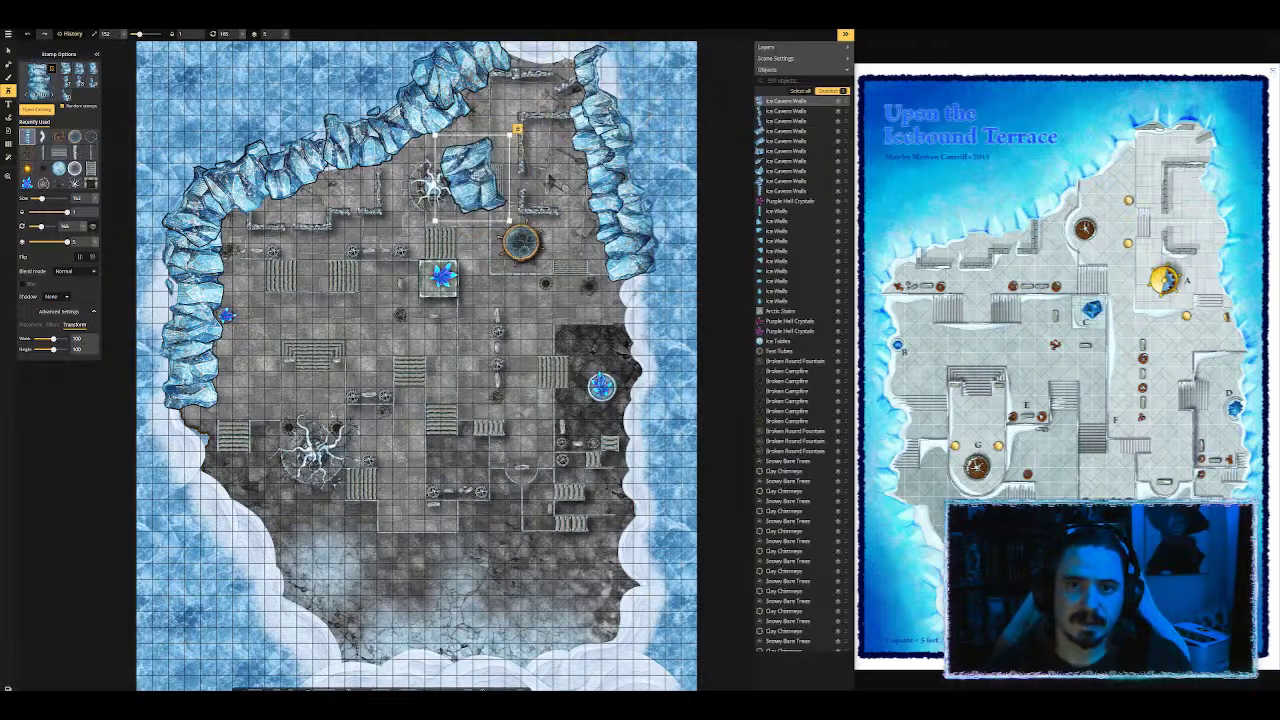
{"action": "key", "text": "ctrl+z"}
{"action": "key", "text": "ctrl+z"}
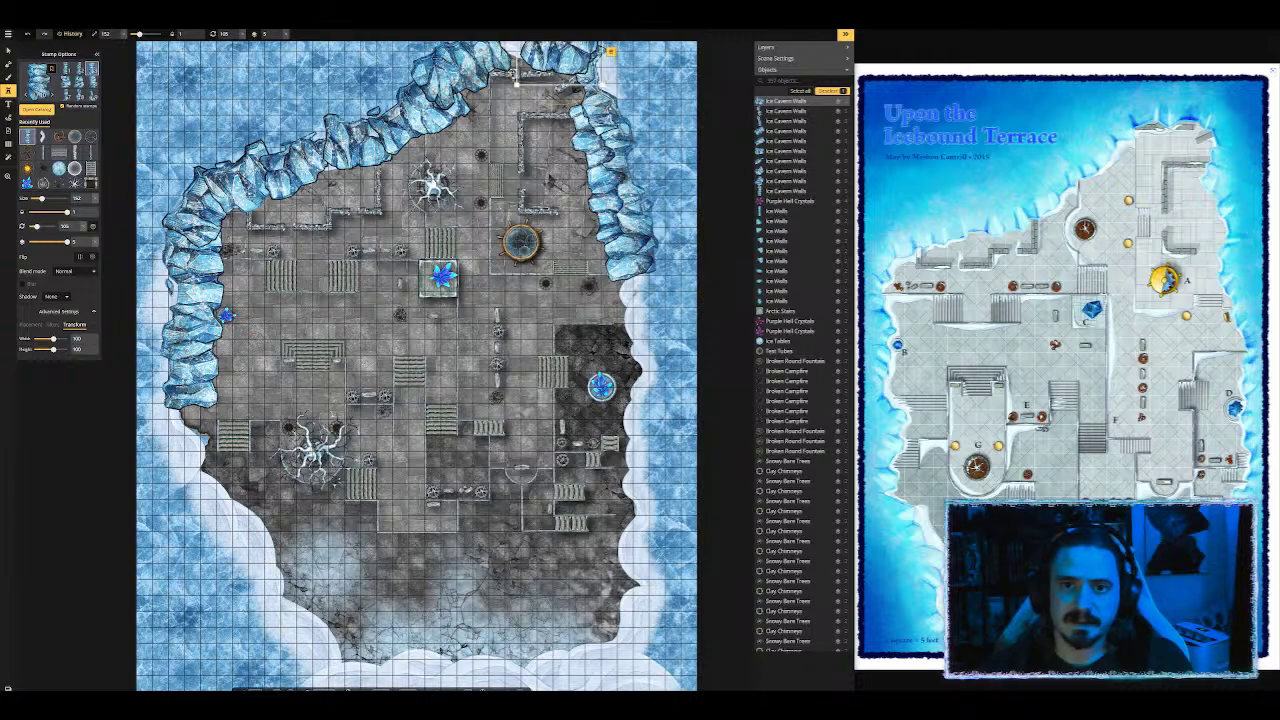
Step: Close the gap at the northern tip with overlapping ice cavern walls and add a second outer row along the northeastern edge
{"action": "key", "text": "Up"}
{"action": "key", "text": "Right"}
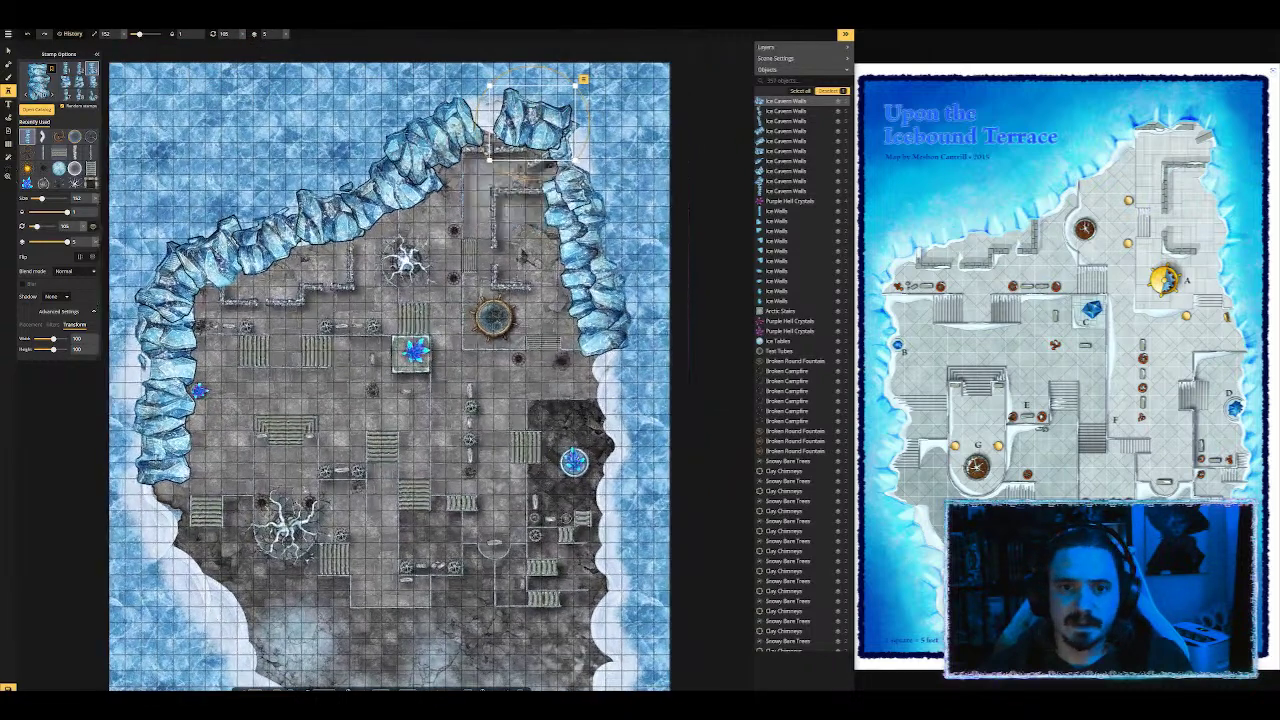
{"action": "left_click", "coordinate": [490, 115]}
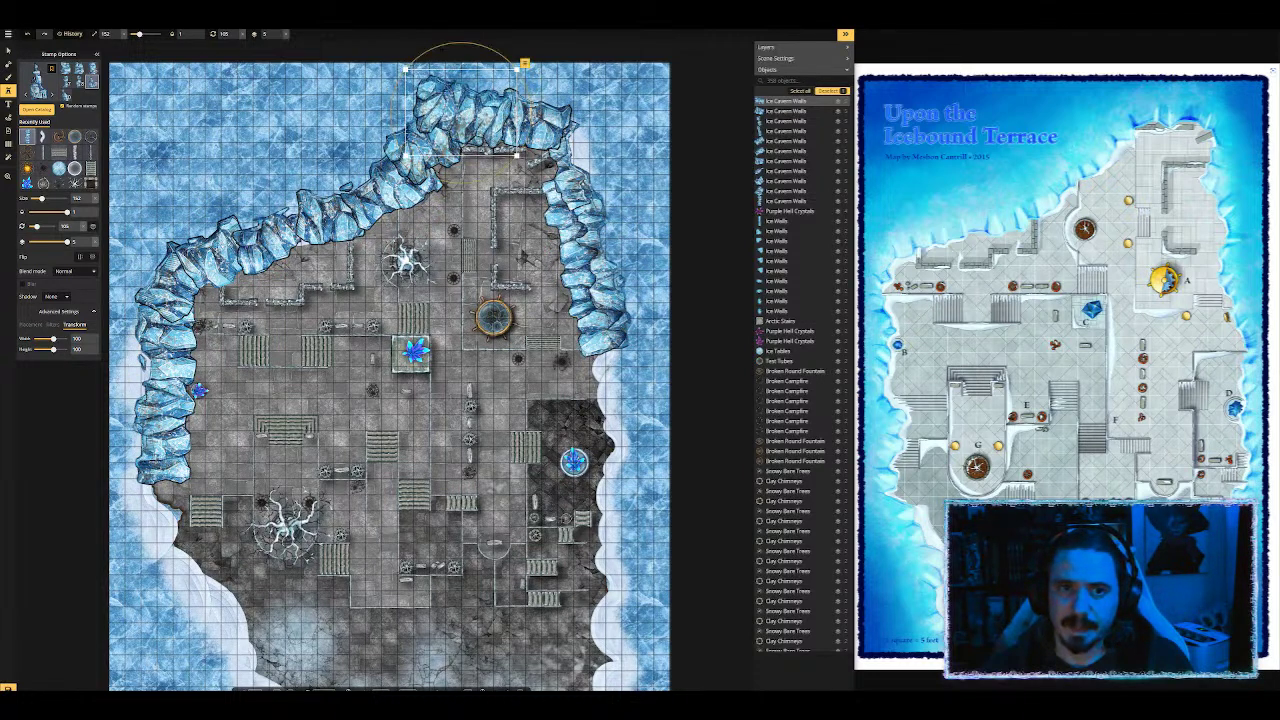
{"action": "left_click", "coordinate": [462, 110]}
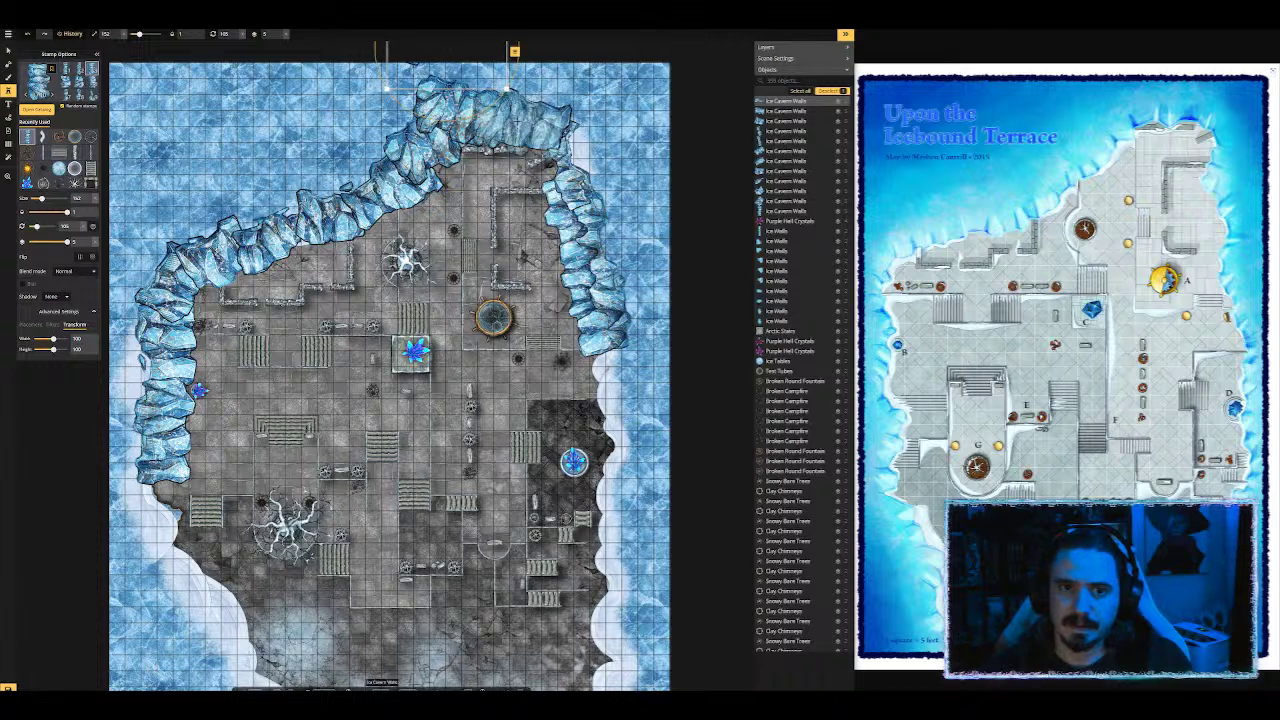
{"action": "left_click", "coordinate": [612, 170]}
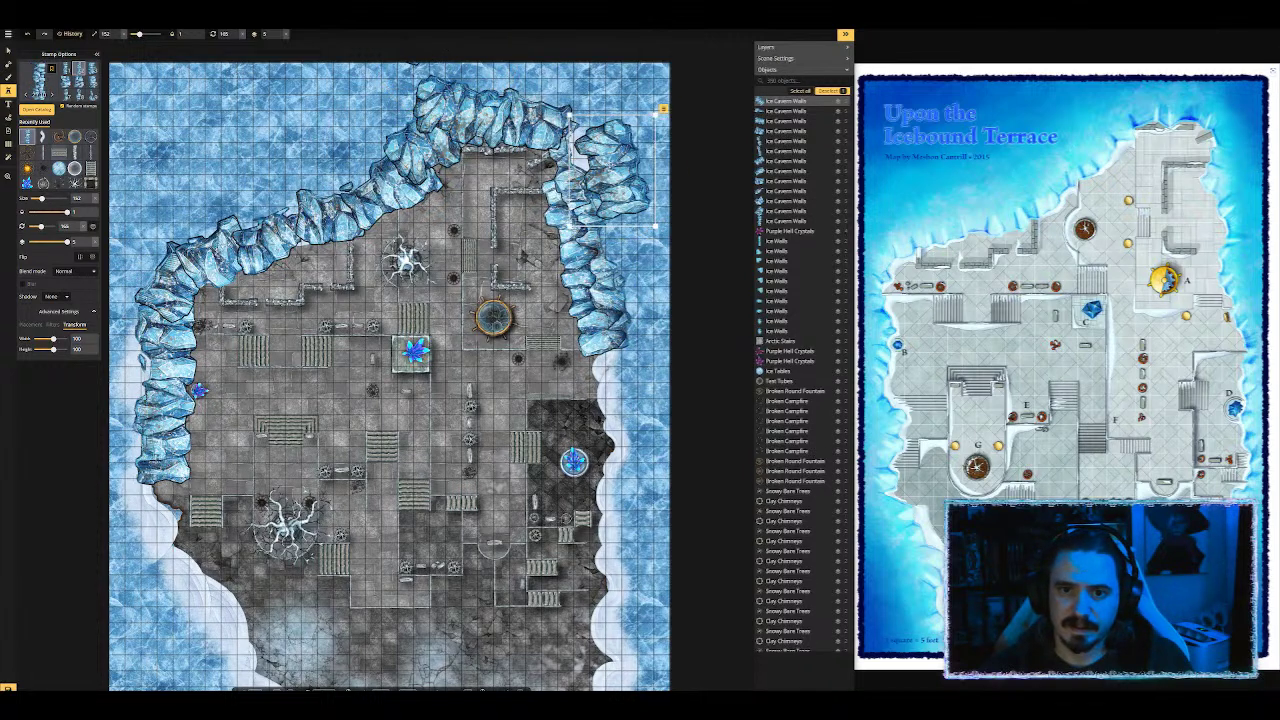
{"action": "left_click", "coordinate": [630, 260]}
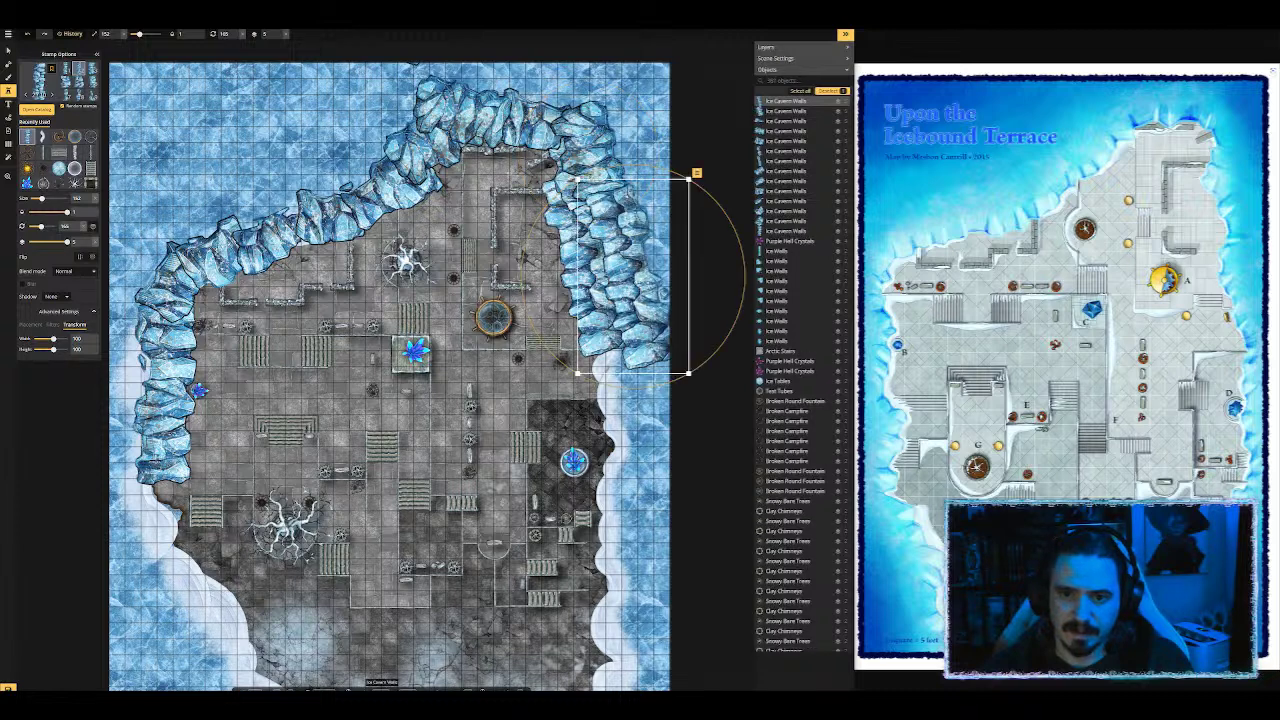
Step: Line the eastern cliff edge with overlapping upright ice cavern walls from the northeastern row down to the southeastern edge
{"action": "left_click", "coordinate": [605, 422]}
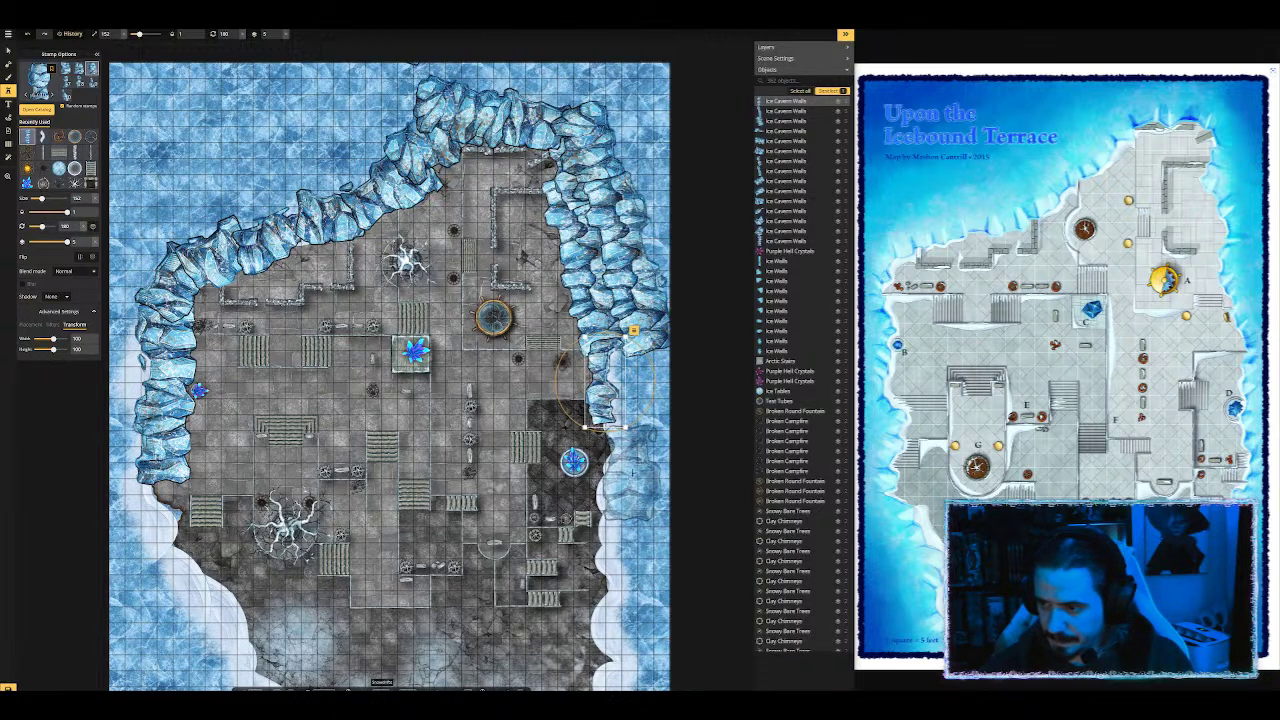
{"action": "left_click", "coordinate": [622, 465]}
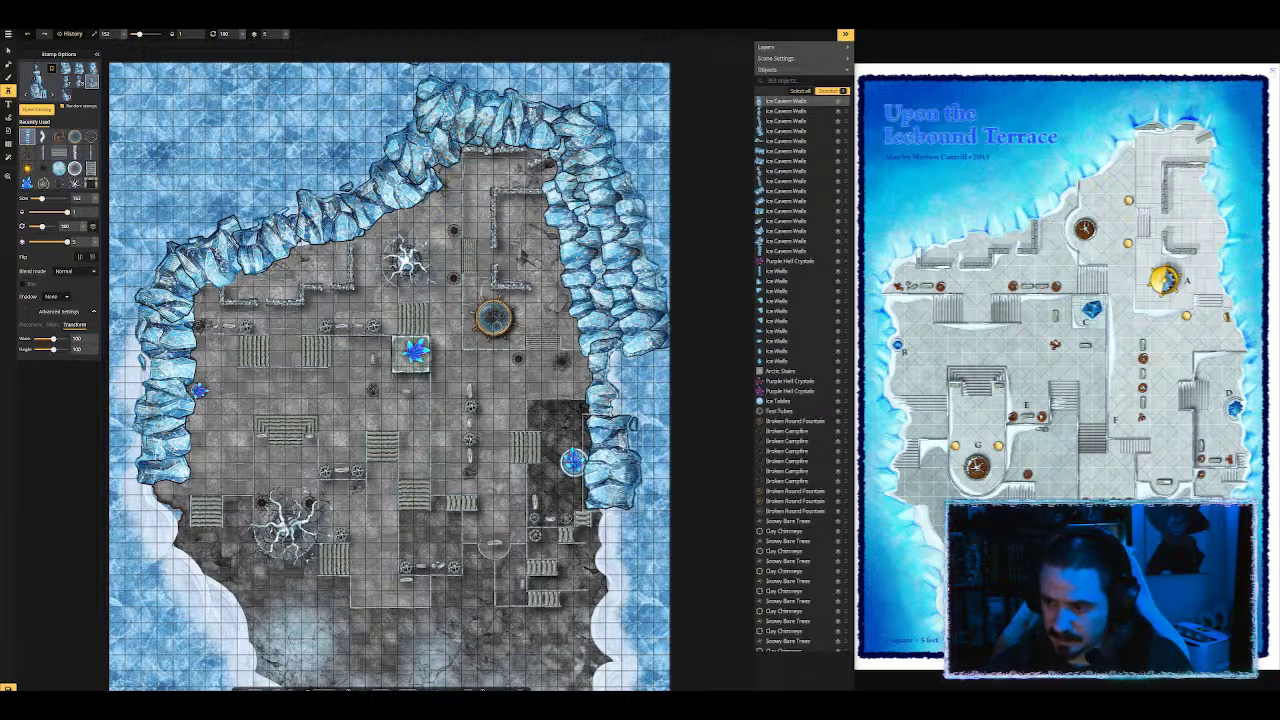
{"action": "left_click", "coordinate": [613, 461]}
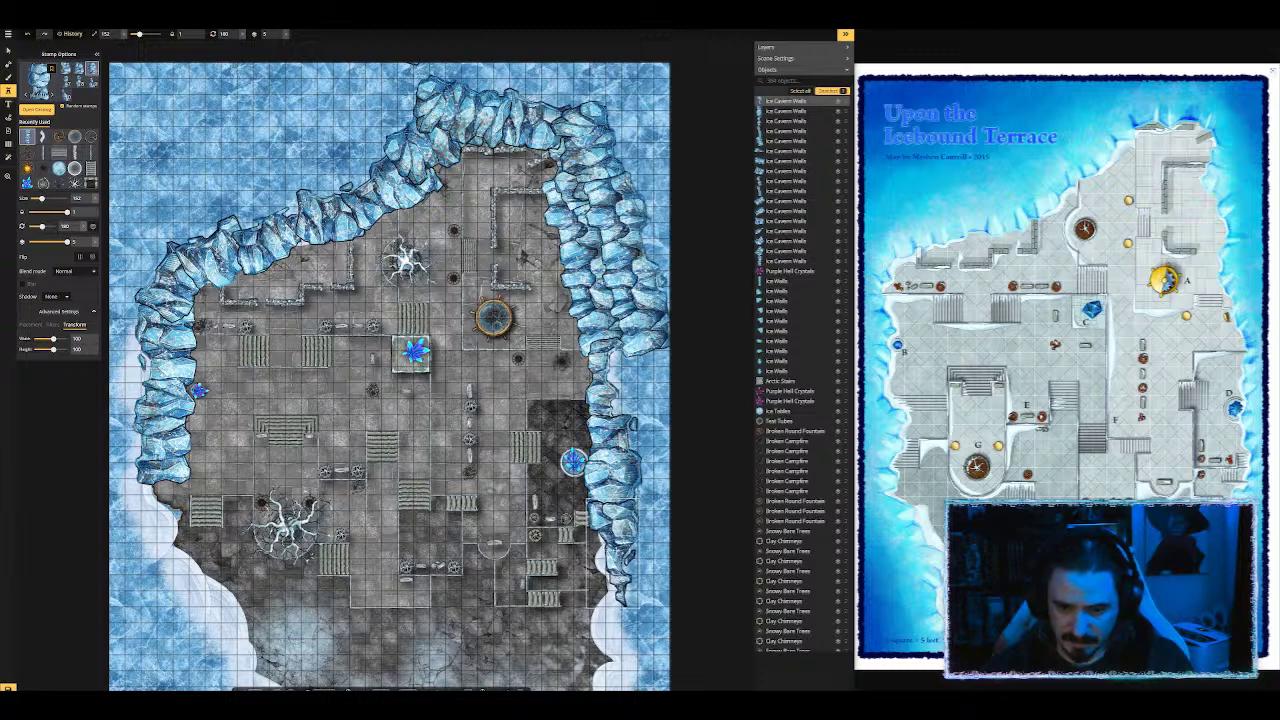
{"action": "left_click_drag", "start_coordinate": [613, 553], "coordinate": [597, 423]}
{"action": "left_click", "coordinate": [582, 462]}
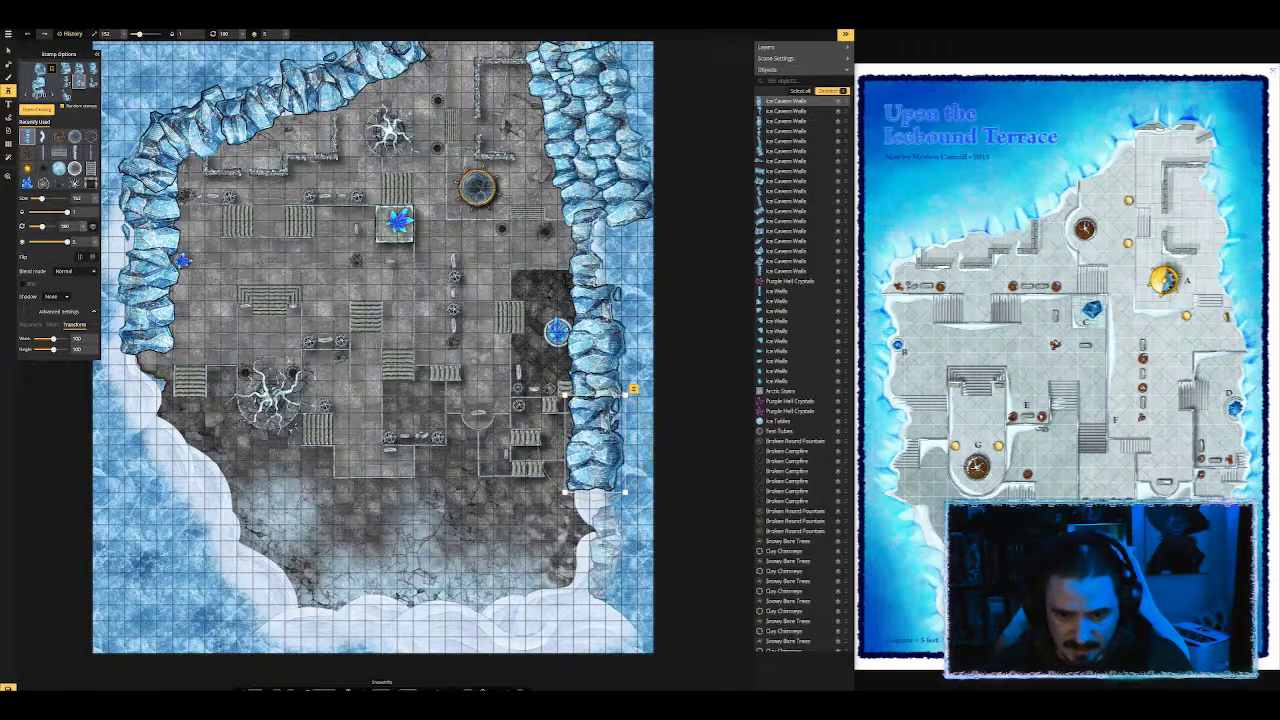
{"action": "left_click", "coordinate": [600, 540]}
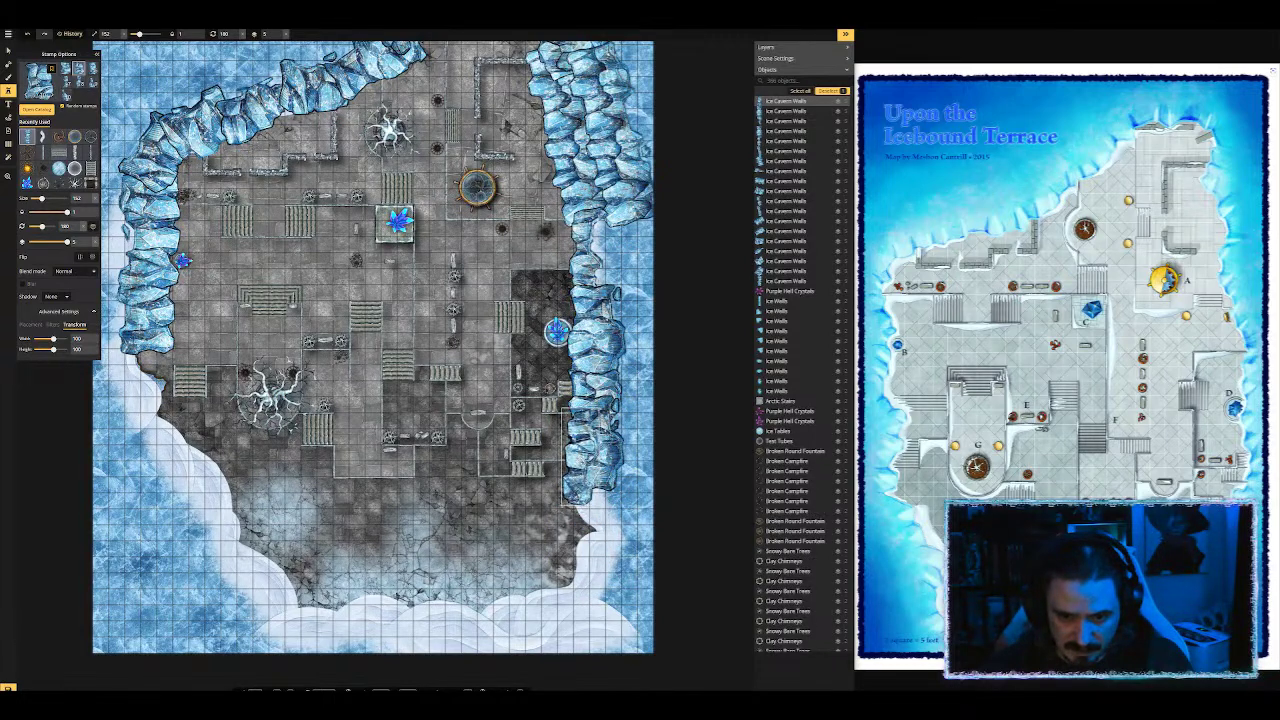
{"action": "left_click", "coordinate": [610, 530]}
{"action": "left_click_drag", "start_coordinate": [615, 533], "coordinate": [596, 516]}
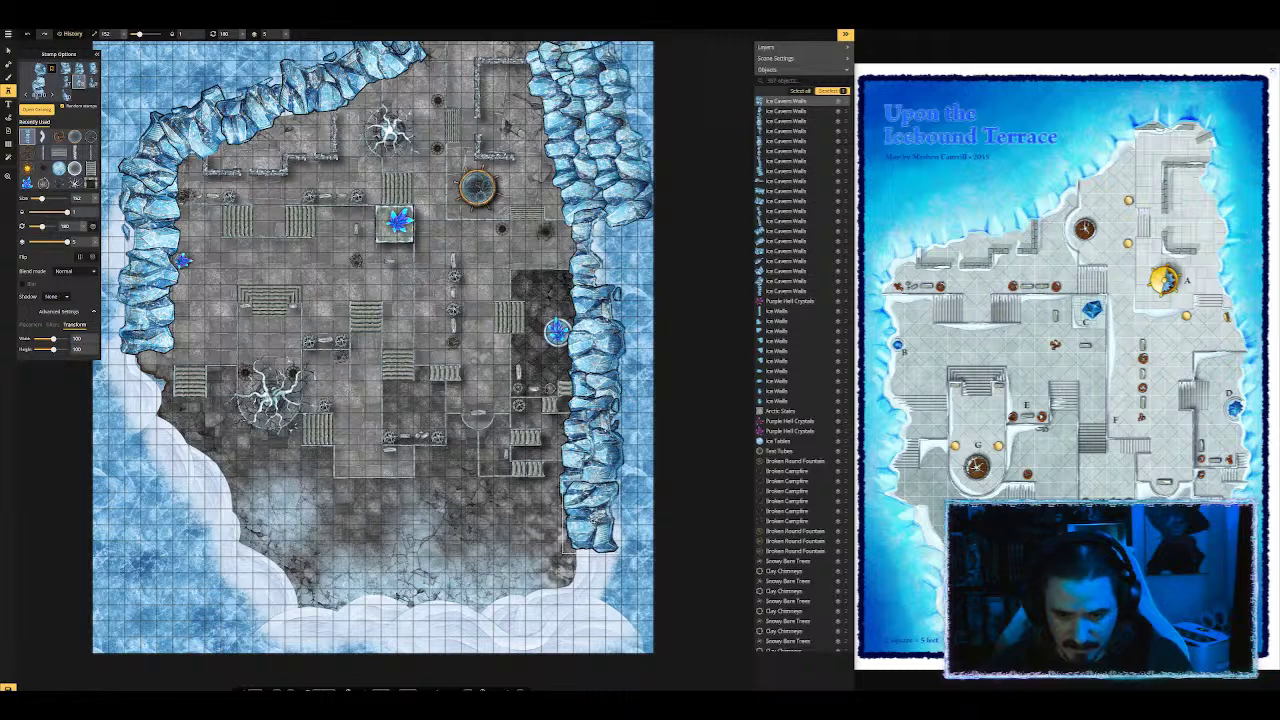
Step: Extend the western row southward with two more ice cavern walls, rotating the stamp to 0
{"action": "left_click", "coordinate": [138, 376]}
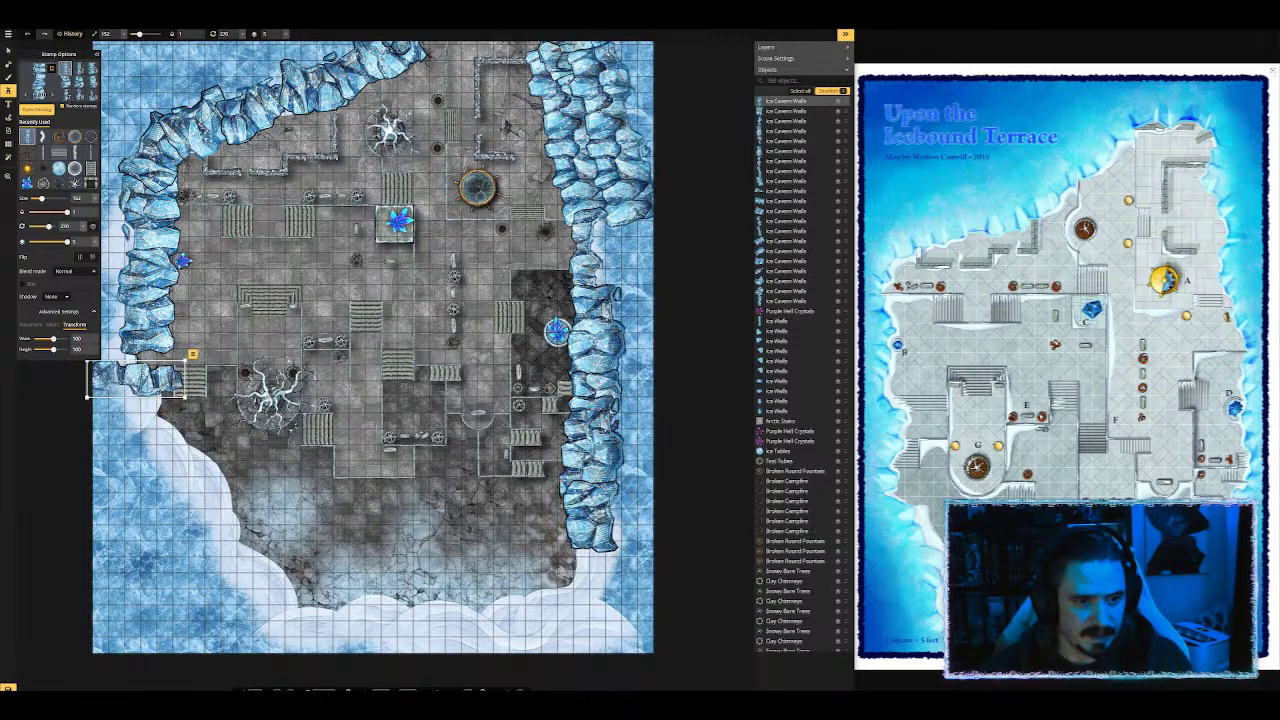
{"action": "scroll", "coordinate": [184, 321], "scroll_direction": "up", "scroll_amount": 2}
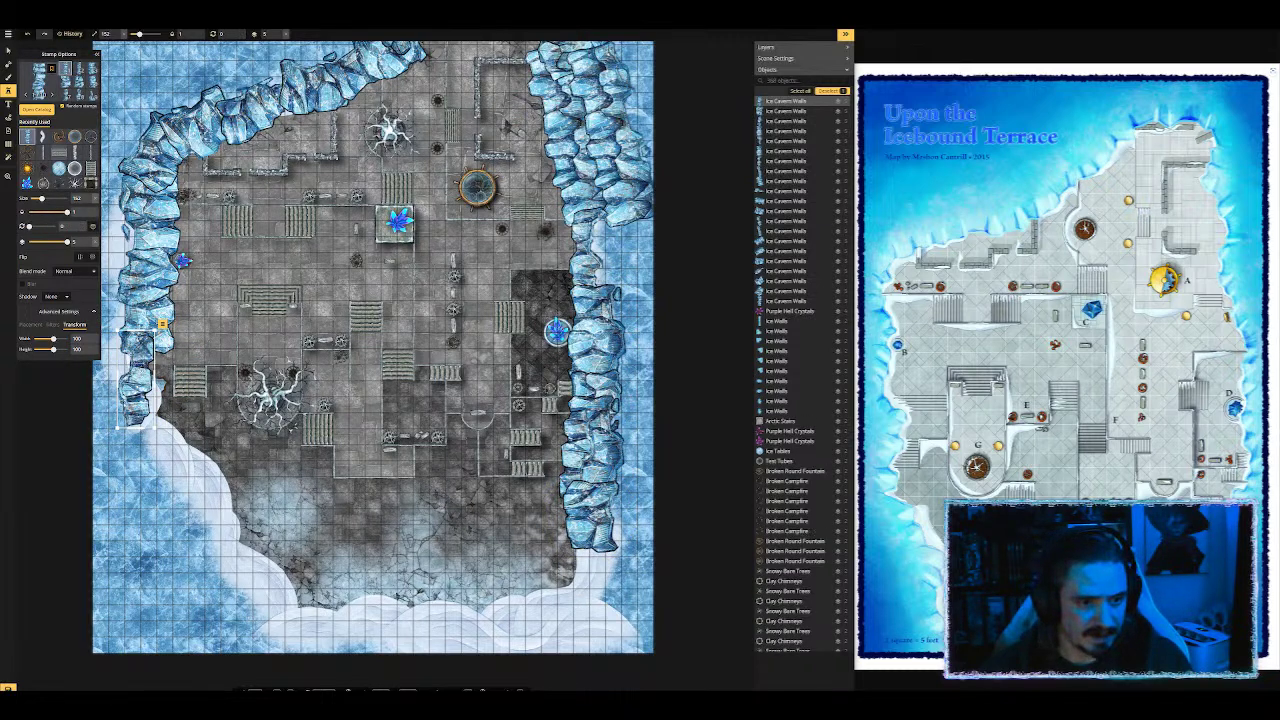
{"action": "left_click", "coordinate": [144, 380]}
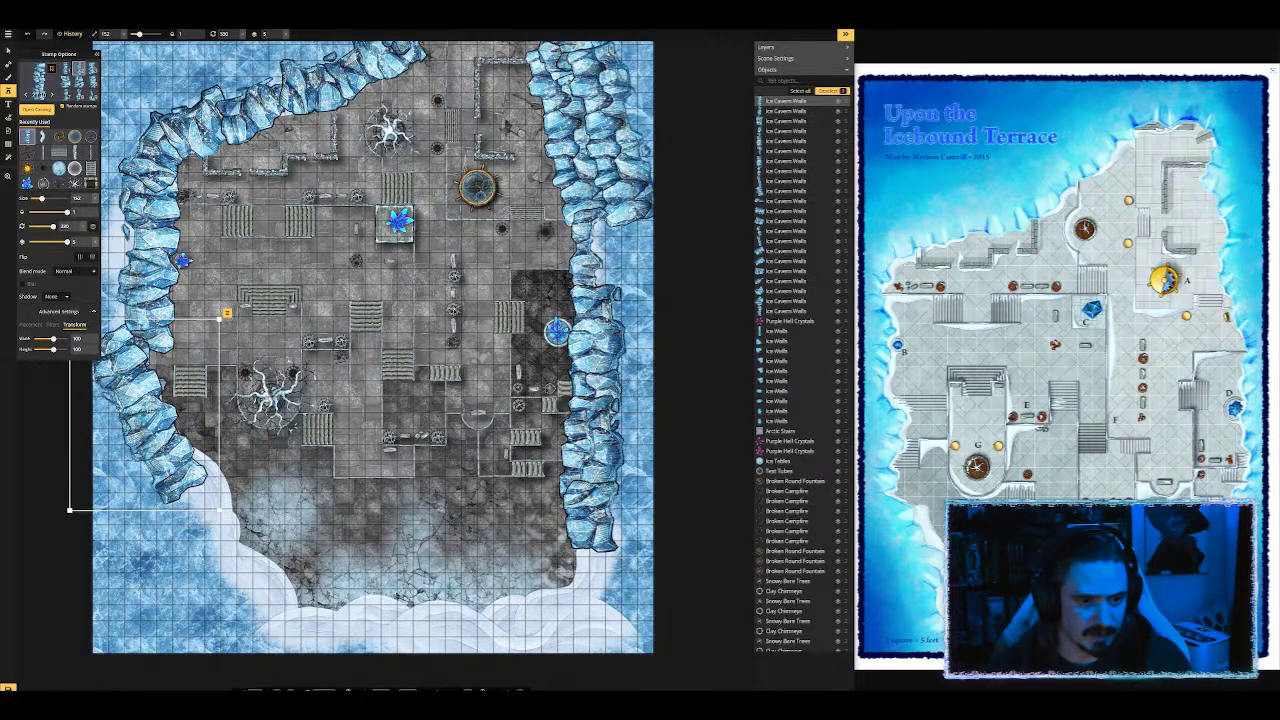
{"action": "scroll", "coordinate": [150, 410], "scroll_direction": "down", "scroll_amount": 2}
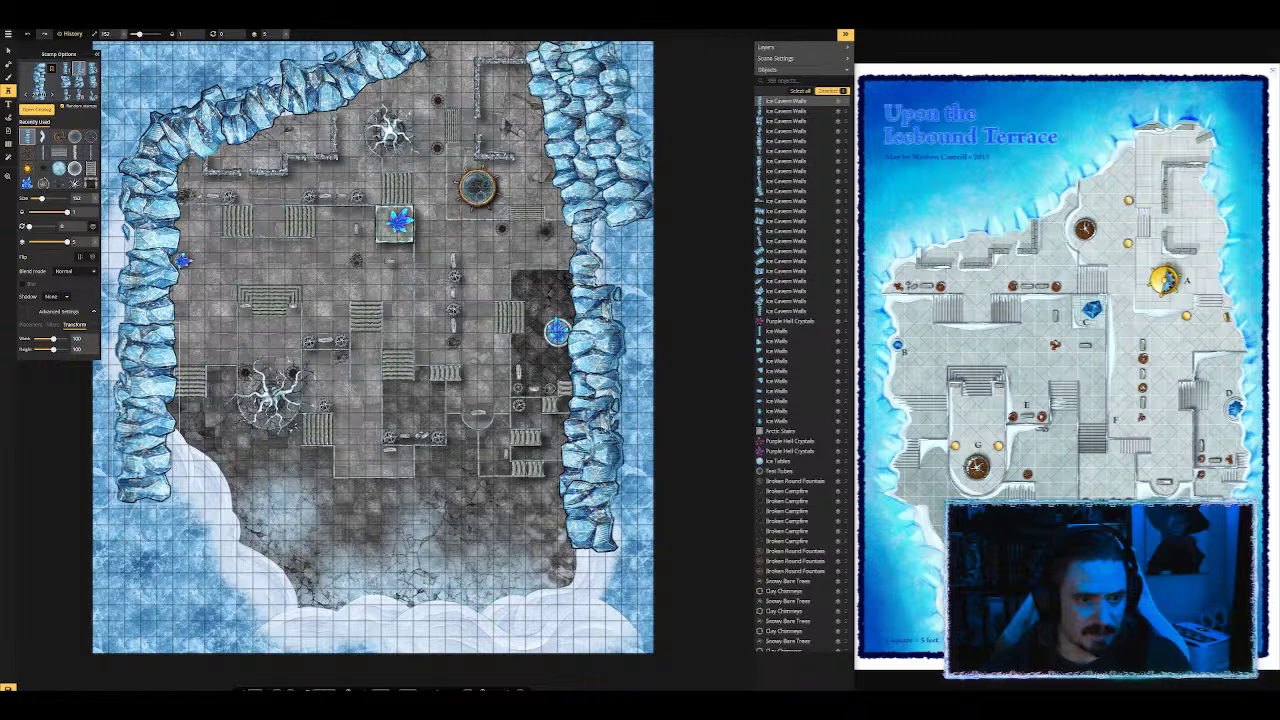
Step: Rotate the ice cavern wall to follow the southwestern cliff and layer several overlapping pieces around the bend
{"action": "left_click", "coordinate": [204, 476]}
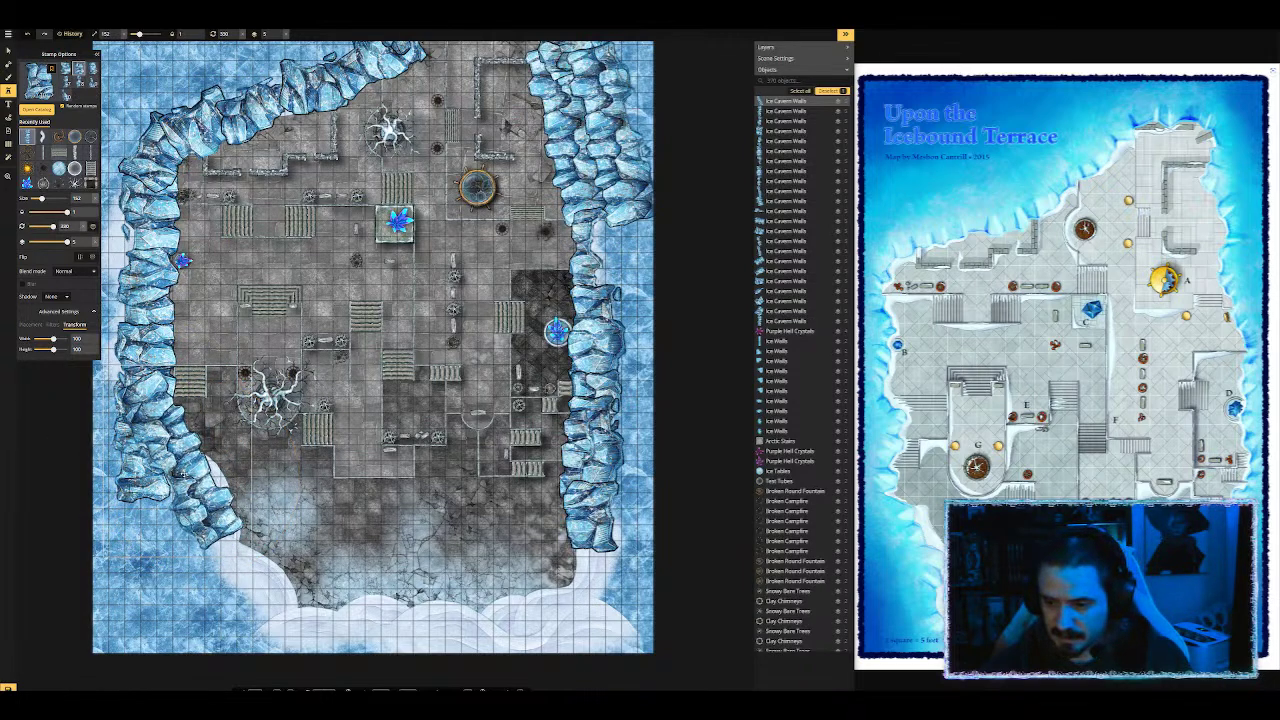
{"action": "left_click", "coordinate": [200, 500]}
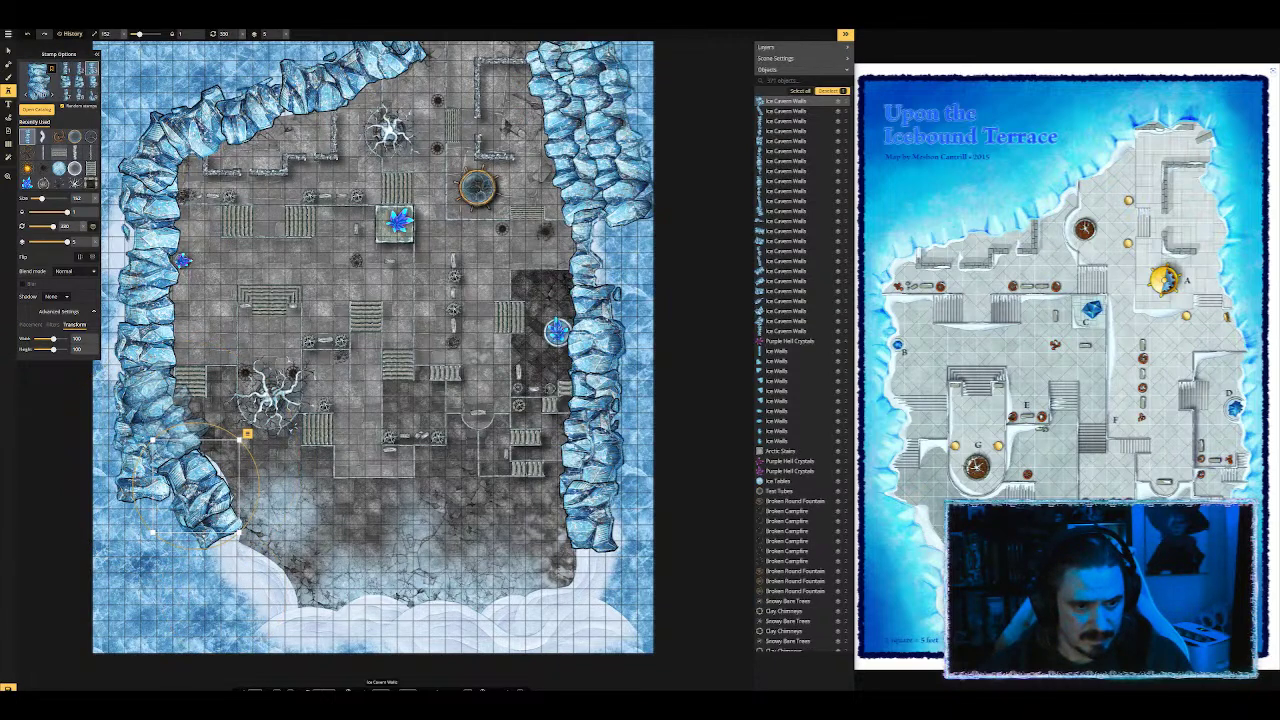
{"action": "left_click", "coordinate": [196, 485]}
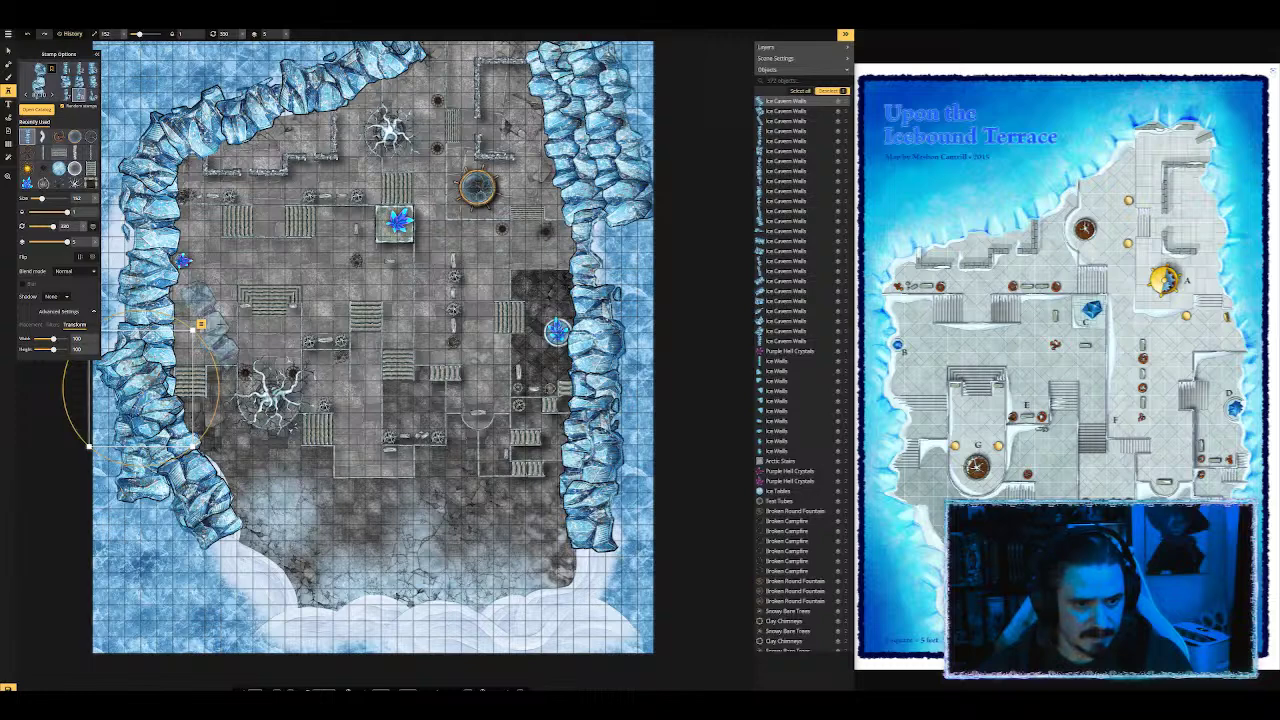
{"action": "left_click", "coordinate": [215, 320]}
{"action": "left_click_drag", "start_coordinate": [219, 322], "coordinate": [154, 348]}
Step: Extend the angled ice cavern walls to the map's southern border in the southwest and place one piece midway along that border
{"action": "left_click_drag", "start_coordinate": [248, 520], "coordinate": [266, 421]}
{"action": "scroll", "coordinate": [268, 440], "scroll_direction": "down", "scroll_amount": 2}
{"action": "left_click", "coordinate": [254, 475]}
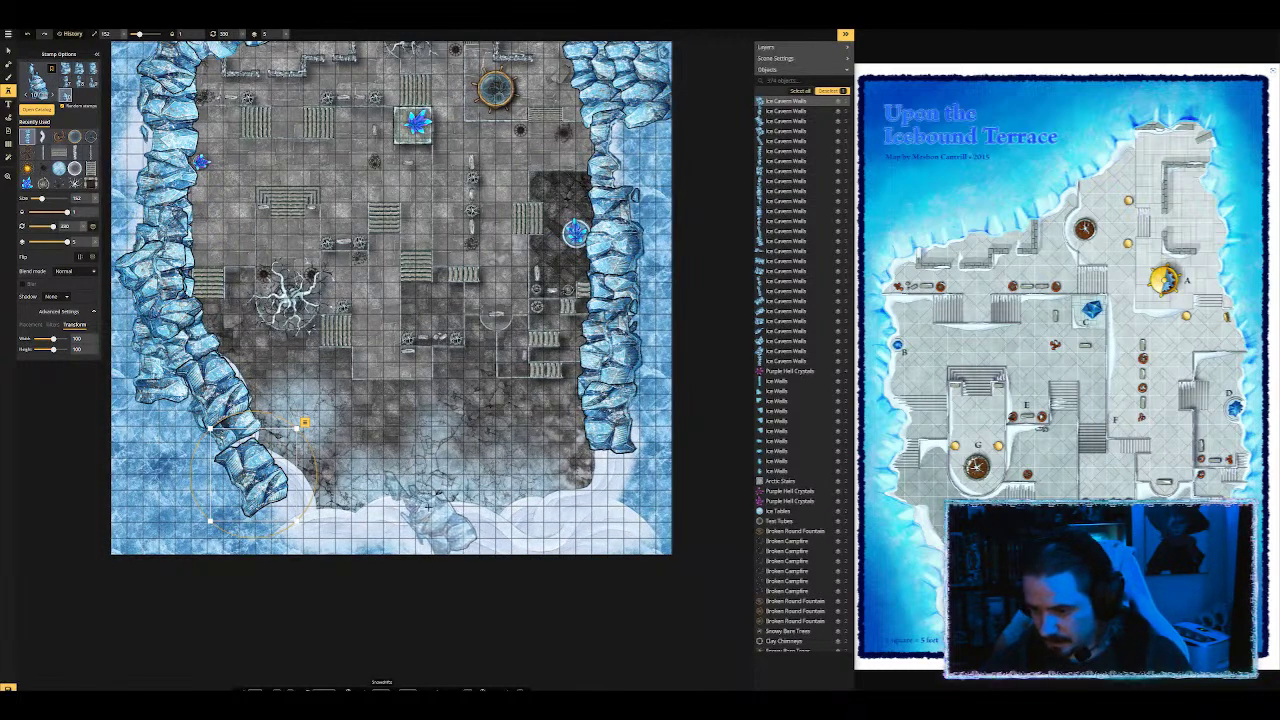
{"action": "scroll", "coordinate": [478, 524], "scroll_direction": "up", "scroll_amount": 1}
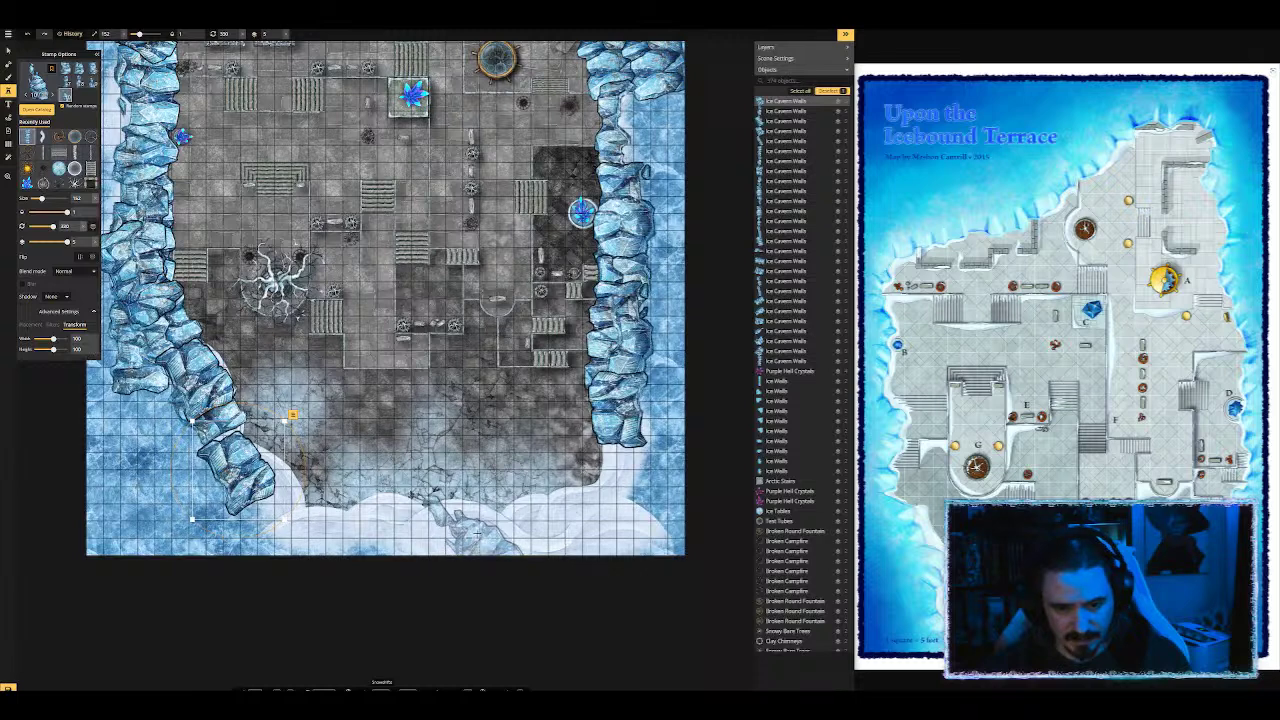
{"action": "left_click", "coordinate": [478, 527]}
{"action": "left_click", "coordinate": [255, 490]}
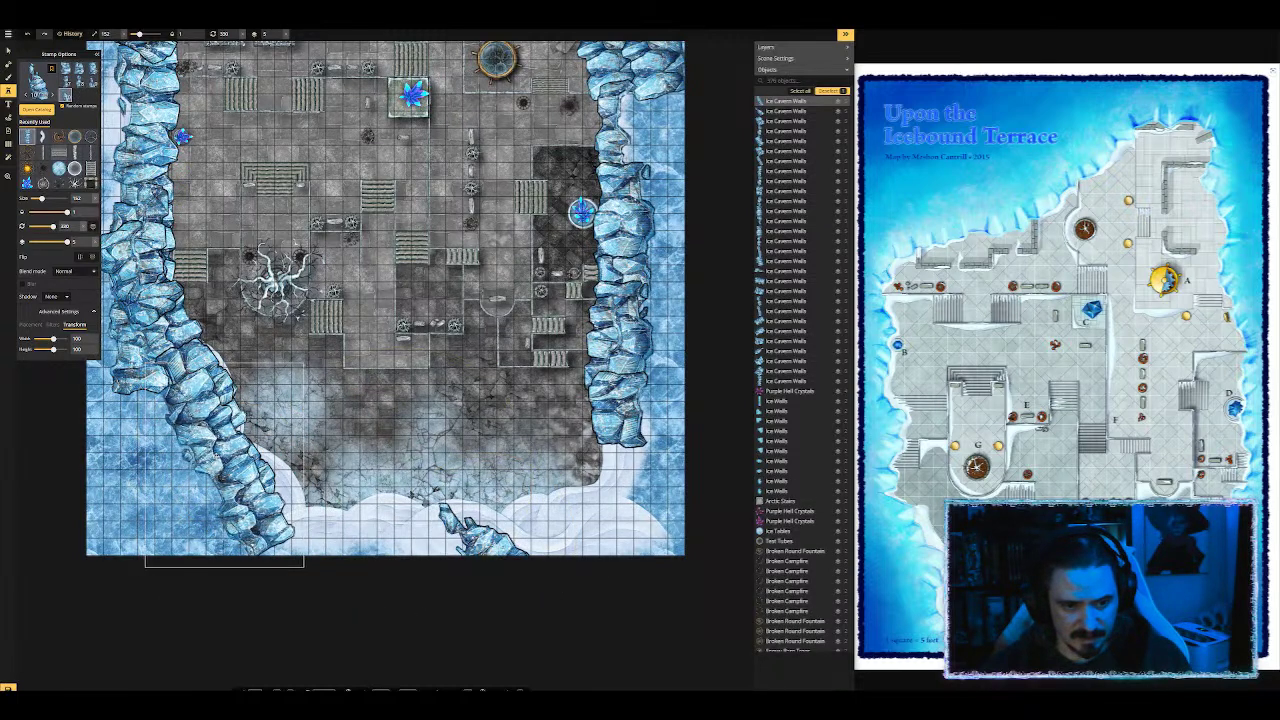
Step: Place a flipped ice cavern wall beside the piece on the southern border and another in the southeastern corner, joining the eastern row
{"action": "left_click", "coordinate": [403, 505]}
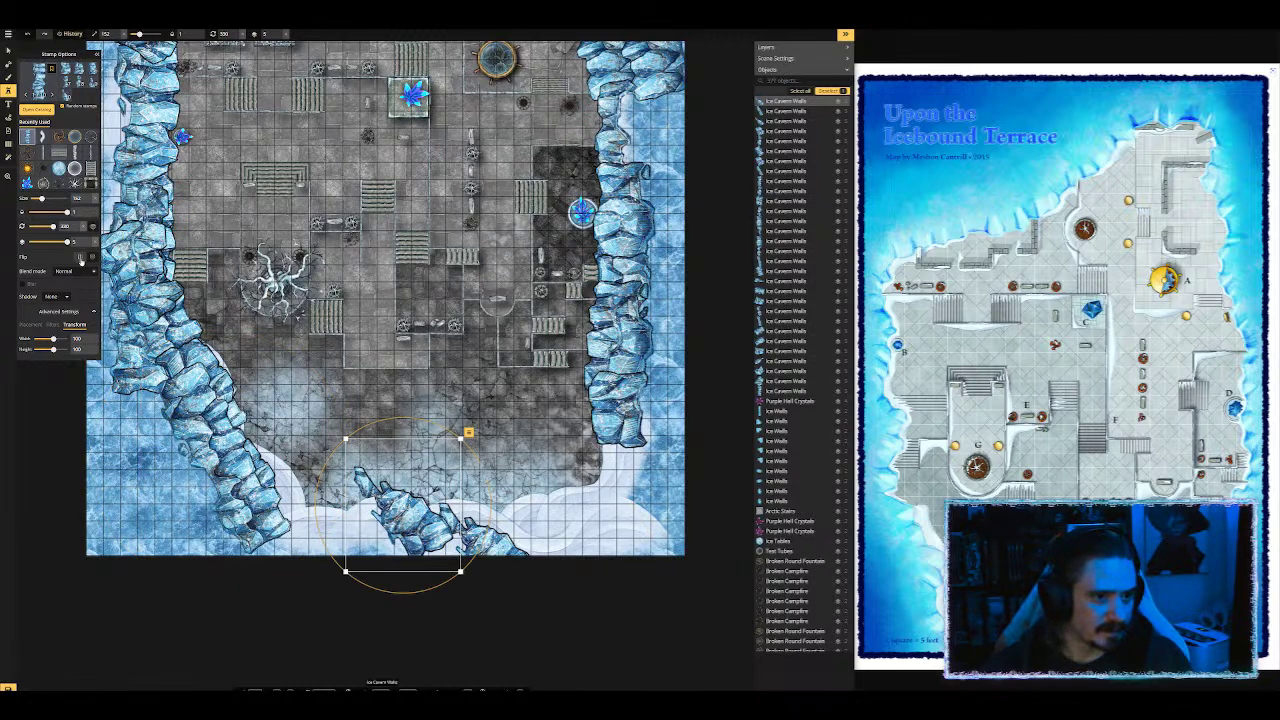
{"action": "left_click", "coordinate": [80, 258]}
{"action": "left_click_drag", "start_coordinate": [420, 520], "coordinate": [448, 560]}
{"action": "left_click", "coordinate": [593, 507]}
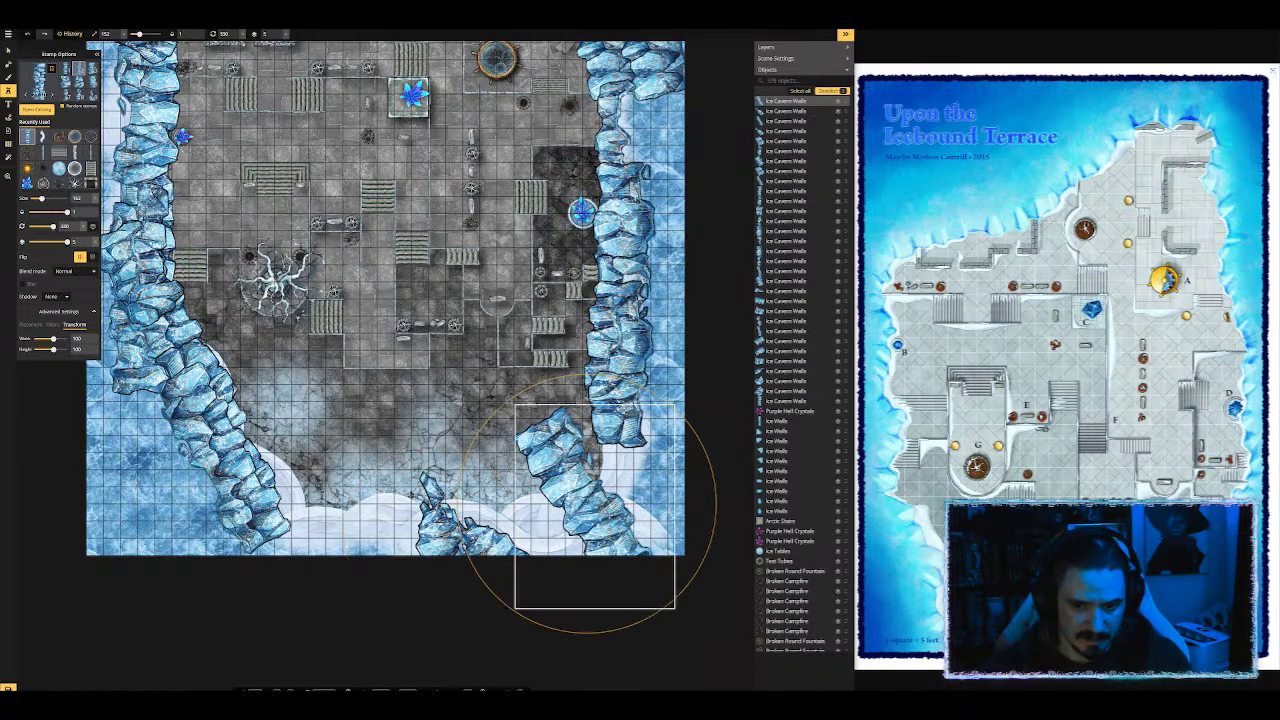
{"action": "left_click_drag", "start_coordinate": [593, 507], "coordinate": [669, 513]}
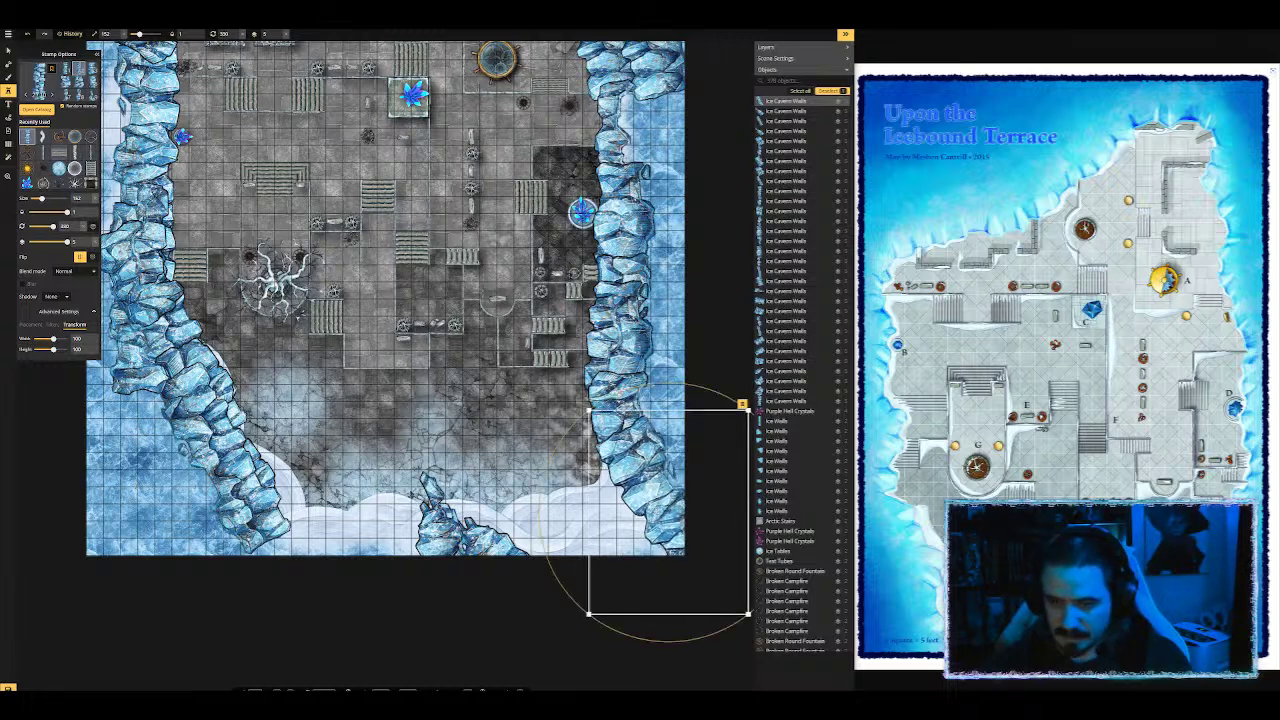
Step: Layer additional ice cavern walls over the southern end of the eastern row, filling out the map's southeastern corner
{"action": "left_click", "coordinate": [524, 456]}
{"action": "scroll", "coordinate": [524, 456], "scroll_direction": "up", "scroll_amount": 2}
{"action": "left_click_drag", "start_coordinate": [524, 456], "coordinate": [650, 505]}
{"action": "left_click", "coordinate": [499, 458]}
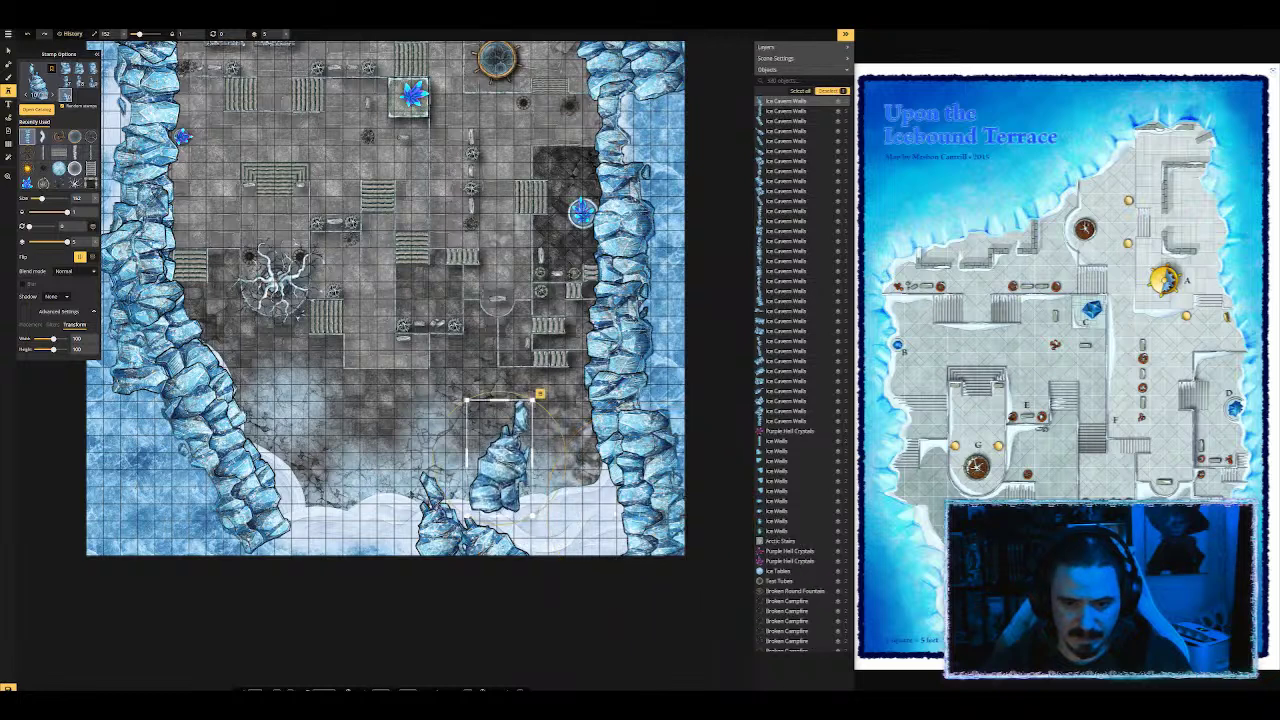
{"action": "left_click_drag", "start_coordinate": [499, 458], "coordinate": [612, 518]}
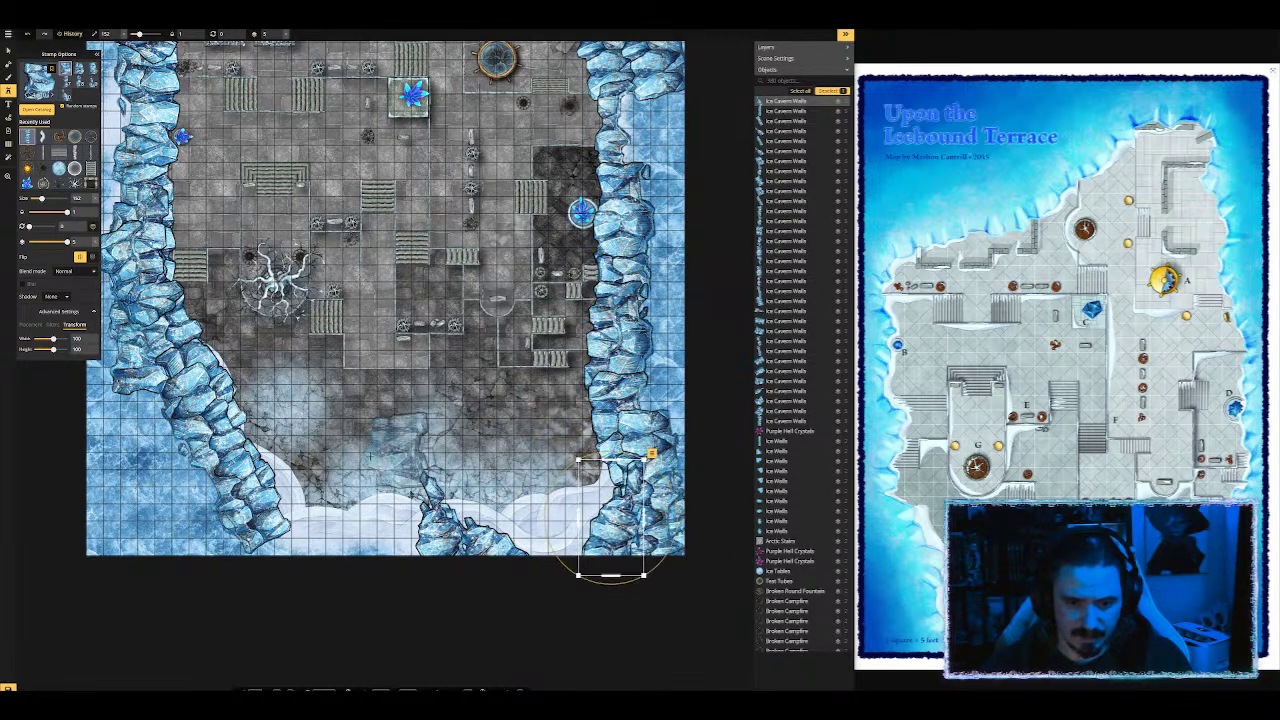
Step: Rotate the ice cavern wall and layer several overlapping pieces where the southwestern cliff meets the map's southern border
{"action": "left_click", "coordinate": [313, 468]}
{"action": "scroll", "coordinate": [313, 468], "scroll_direction": "up", "scroll_amount": 9}
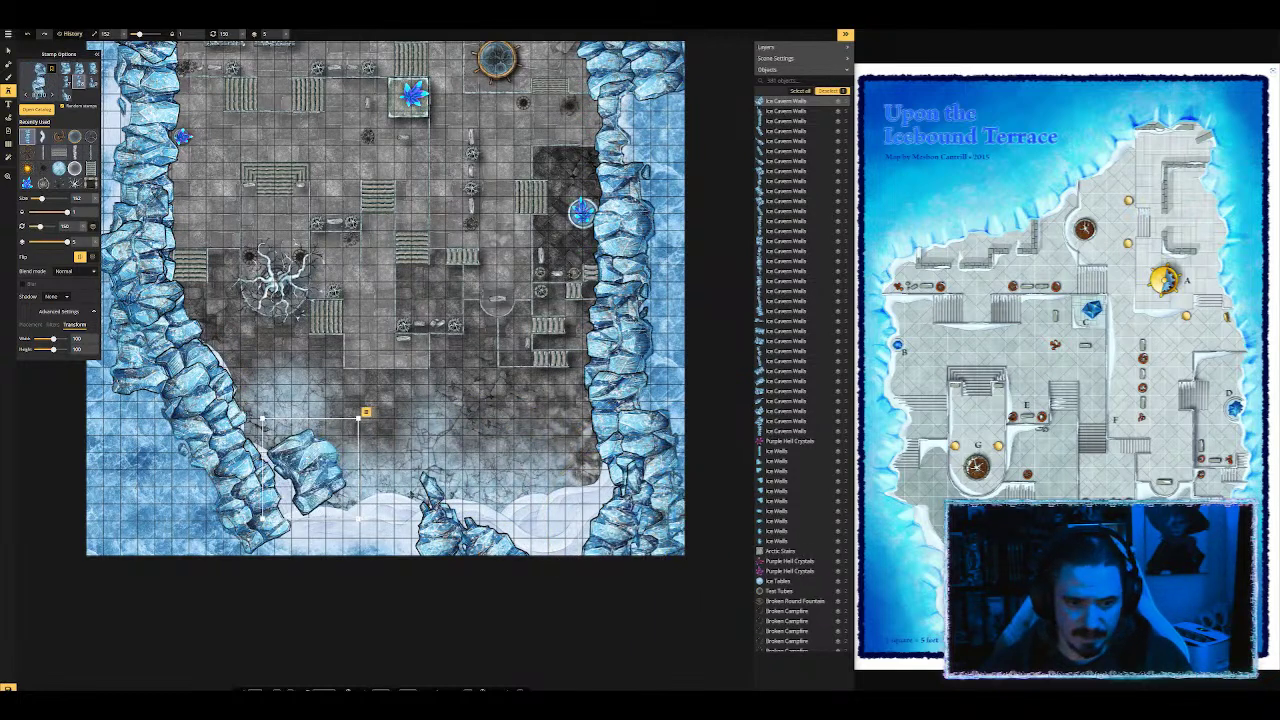
{"action": "scroll", "coordinate": [290, 468], "scroll_direction": "up", "scroll_amount": 1}
{"action": "left_click", "coordinate": [348, 494]}
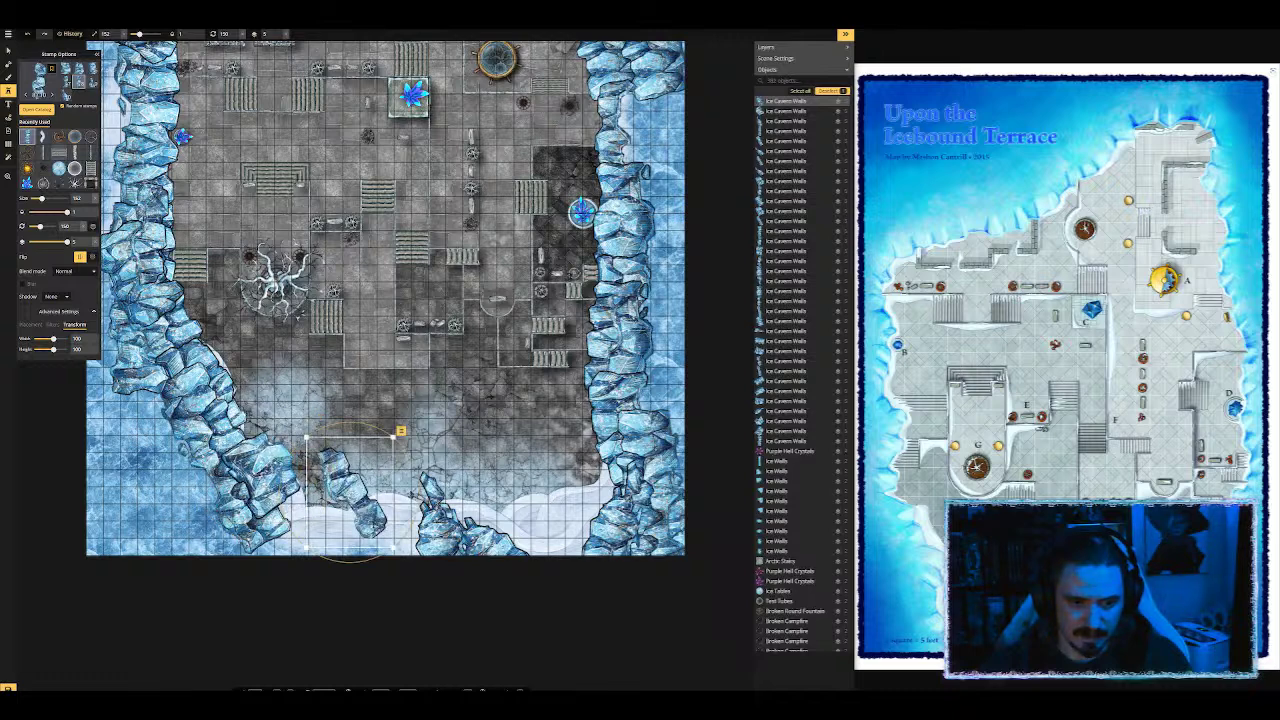
{"action": "left_click_drag", "start_coordinate": [348, 494], "coordinate": [307, 518]}
{"action": "scroll", "coordinate": [300, 515], "scroll_direction": "up", "scroll_amount": 2}
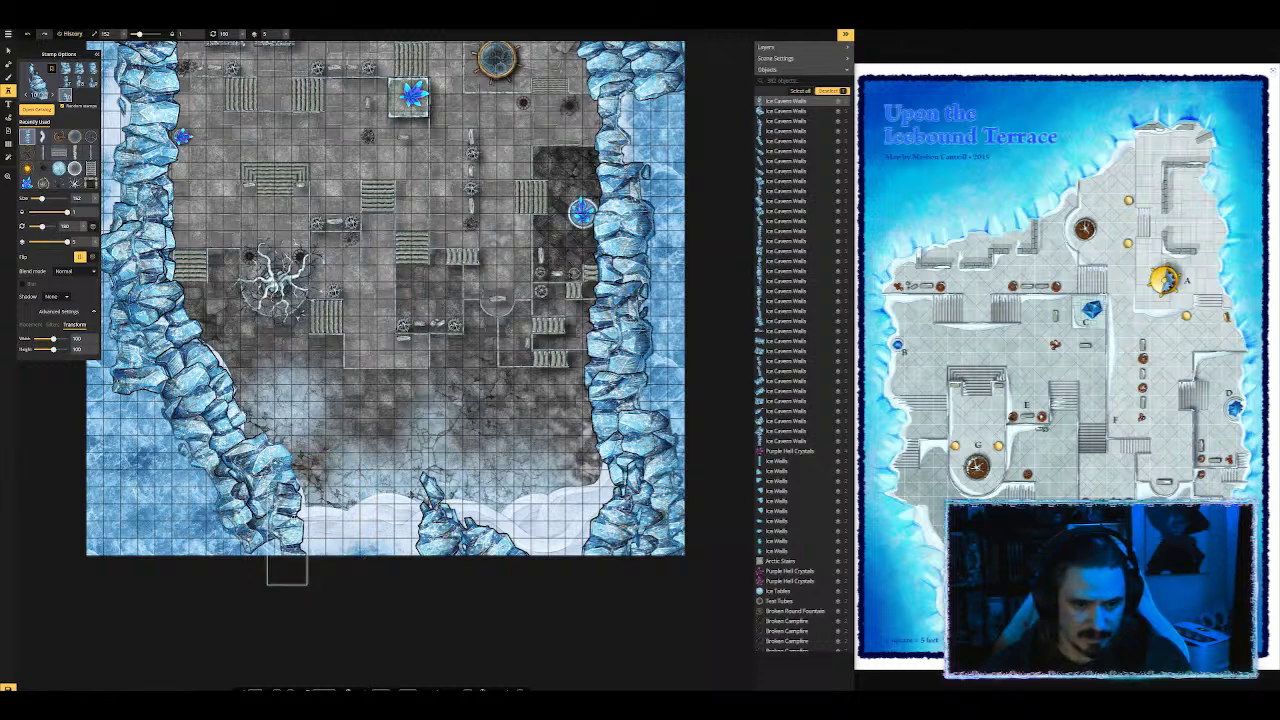
{"action": "left_click", "coordinate": [262, 500]}
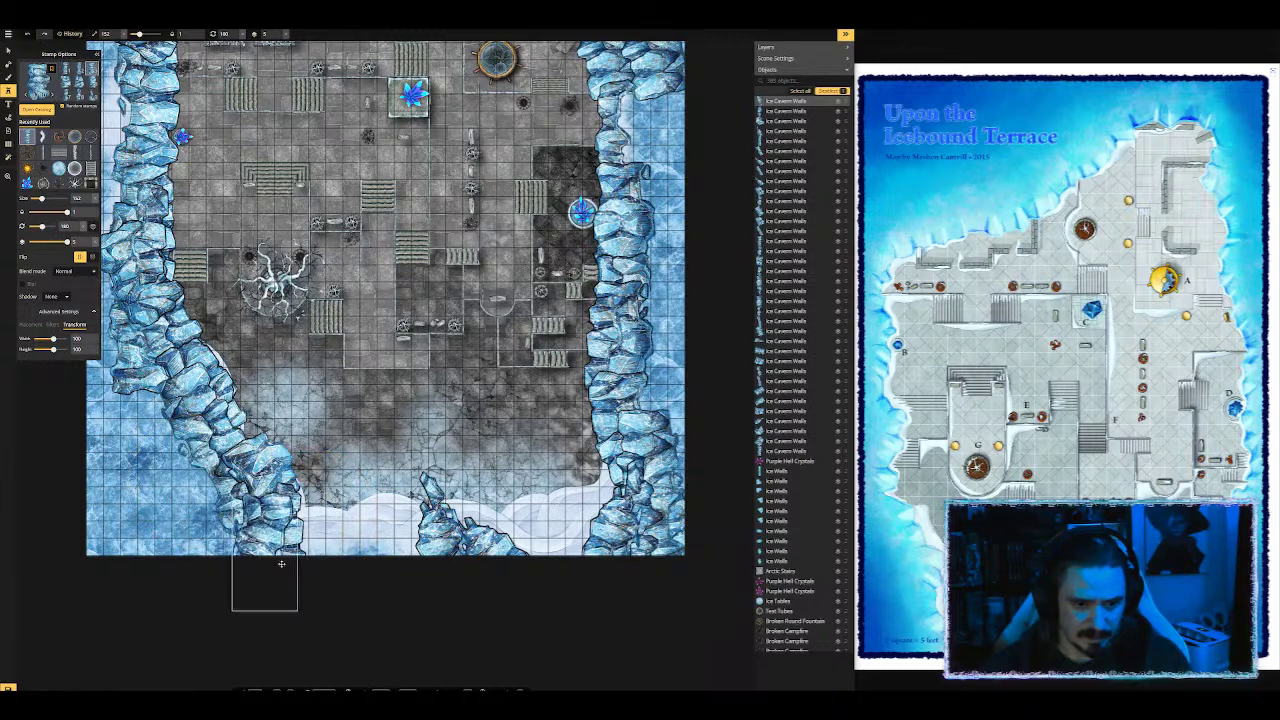
{"action": "left_click", "coordinate": [265, 562]}
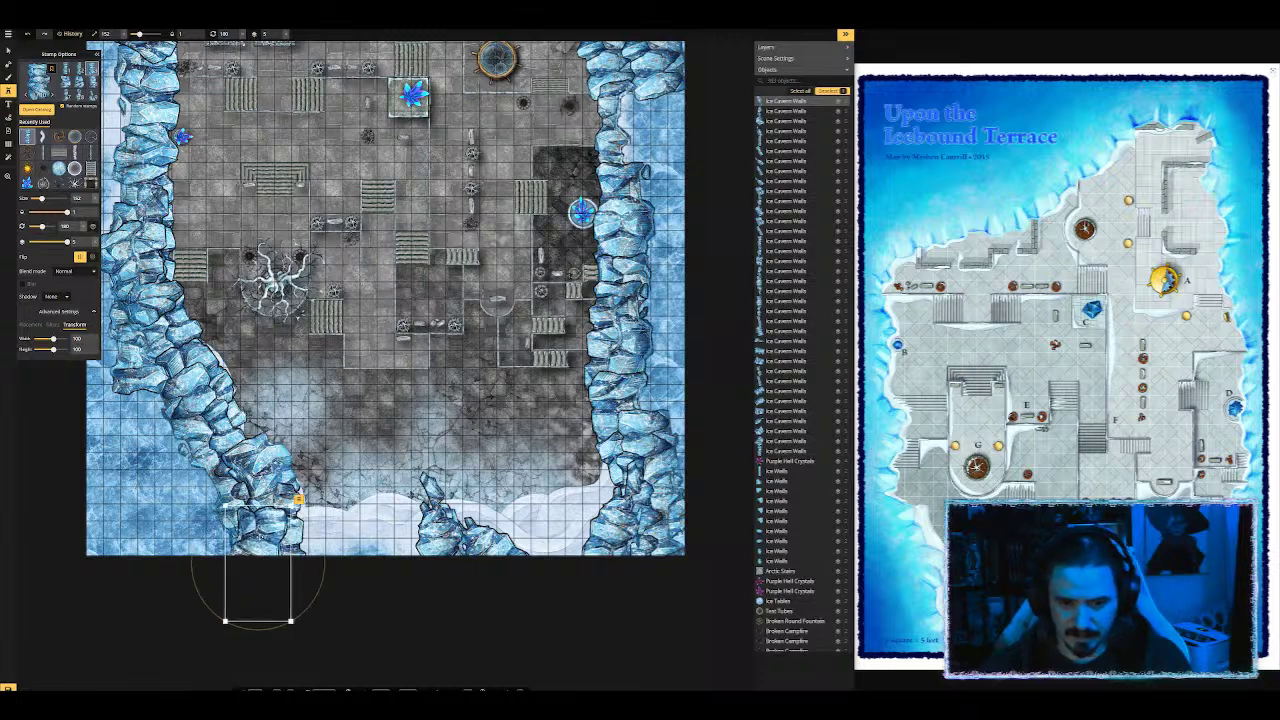
Step: Rotate the ice cavern wall and add overlapping pieces to the outcrop midway along the southern border
{"action": "scroll", "coordinate": [461, 561], "scroll_direction": "down", "scroll_amount": 2}
{"action": "left_click", "coordinate": [461, 561]}
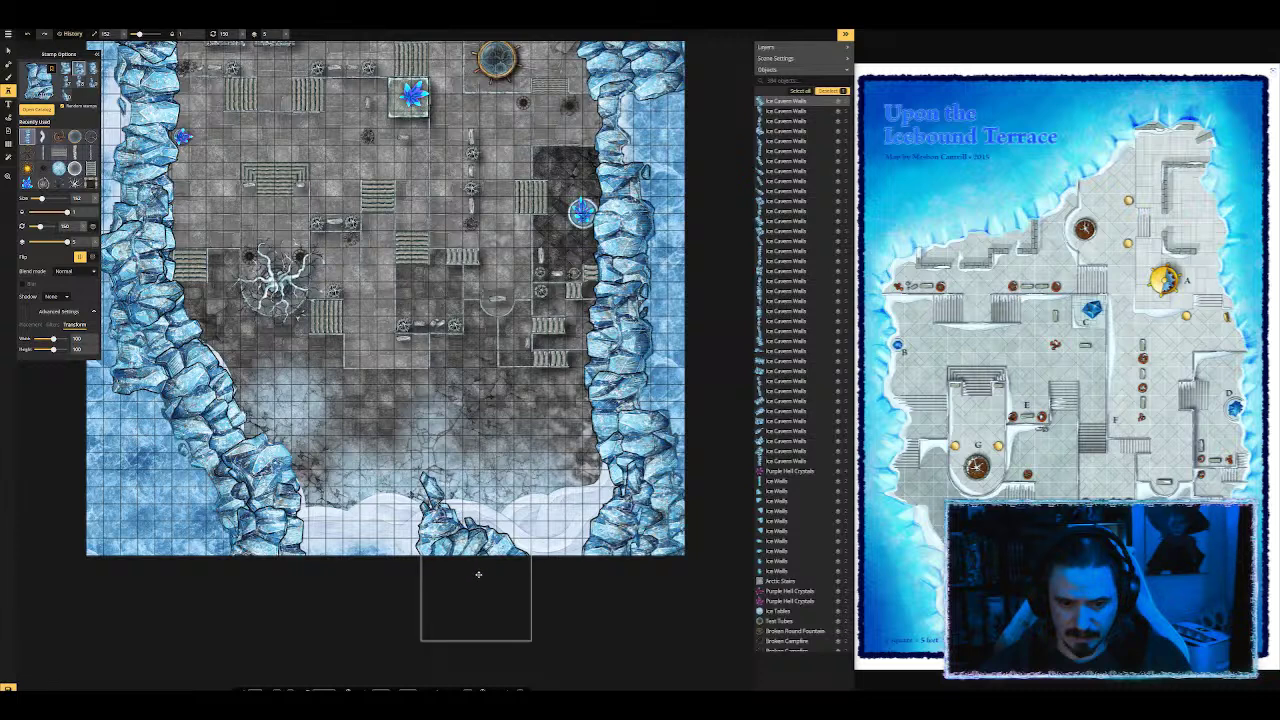
{"action": "scroll", "coordinate": [445, 576], "scroll_direction": "down", "scroll_amount": 11}
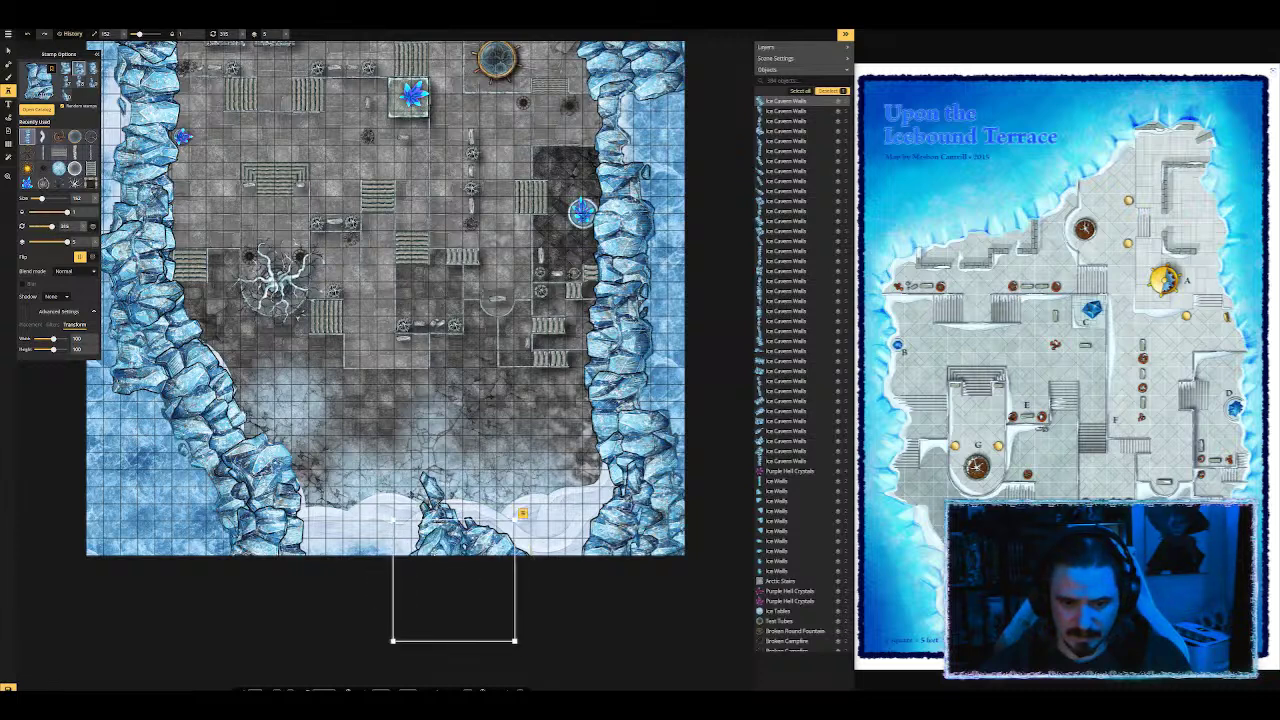
{"action": "left_click_drag", "start_coordinate": [454, 580], "coordinate": [452, 577]}
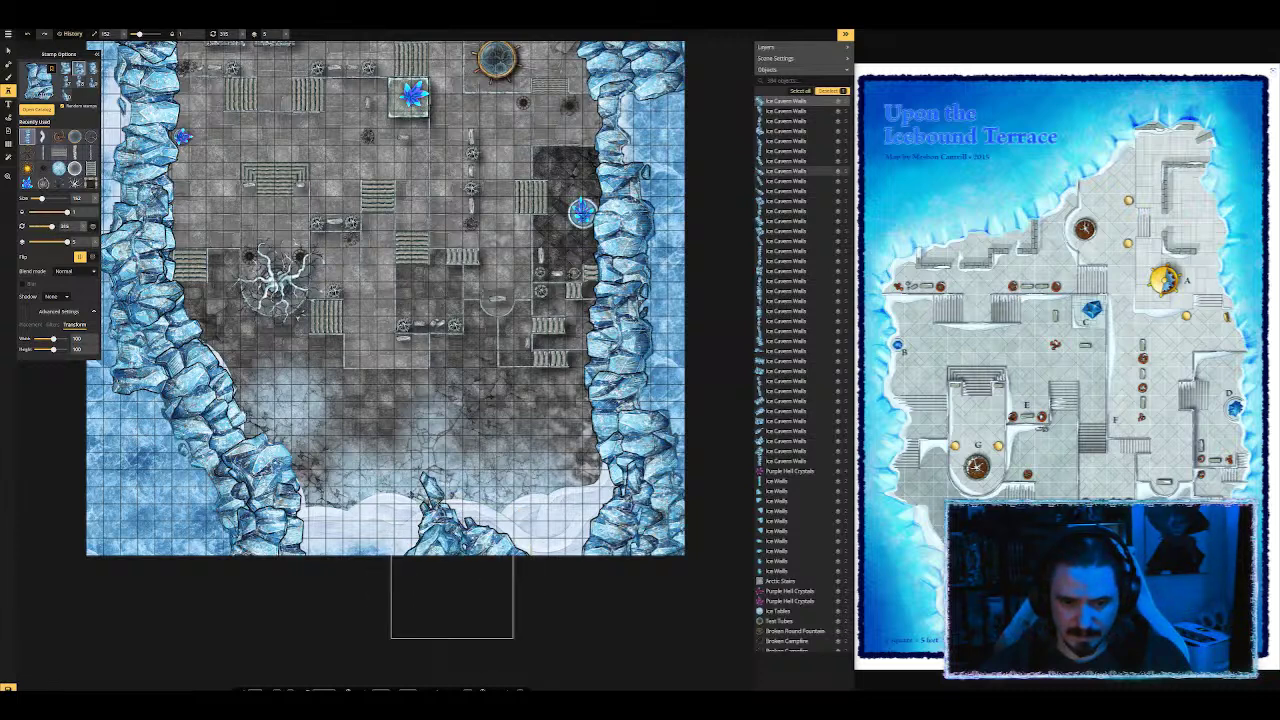
{"action": "left_click", "coordinate": [432, 559]}
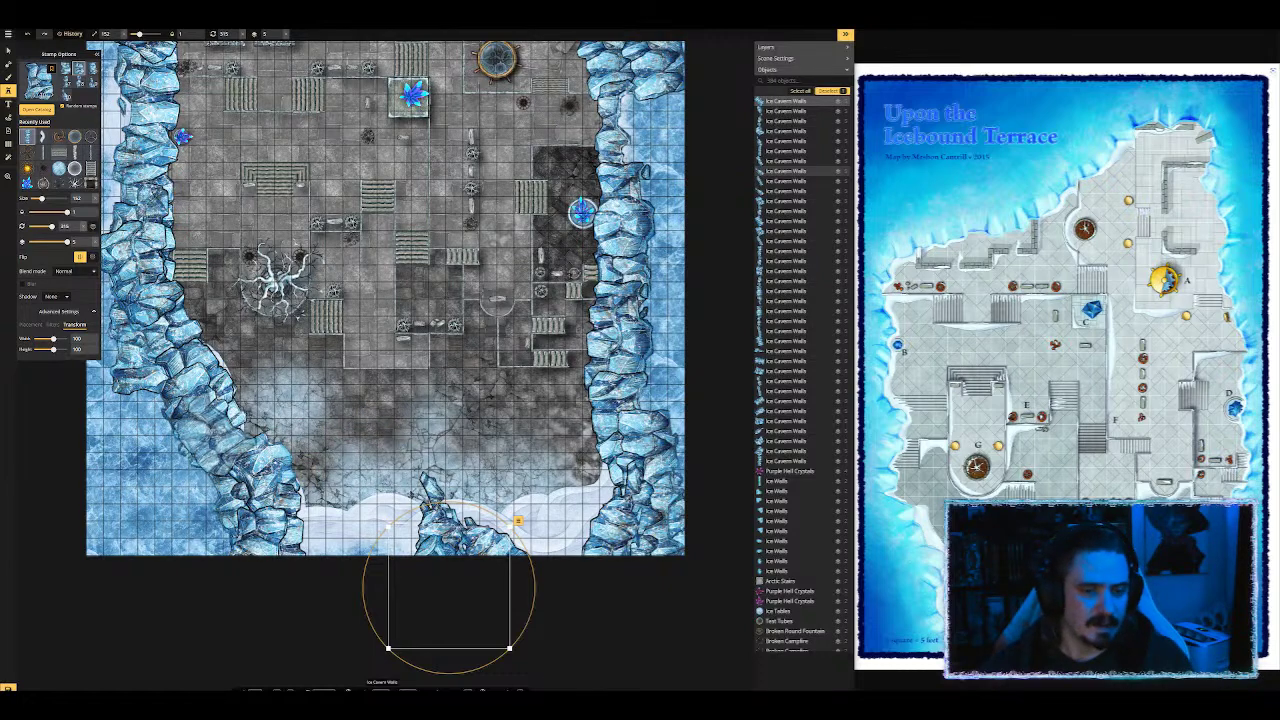
Step: Thicken the southwestern cliff with more ice cavern walls along its outer side
{"action": "left_click", "coordinate": [213, 435]}
{"action": "scroll", "coordinate": [342, 414], "scroll_direction": "down", "scroll_amount": 3}
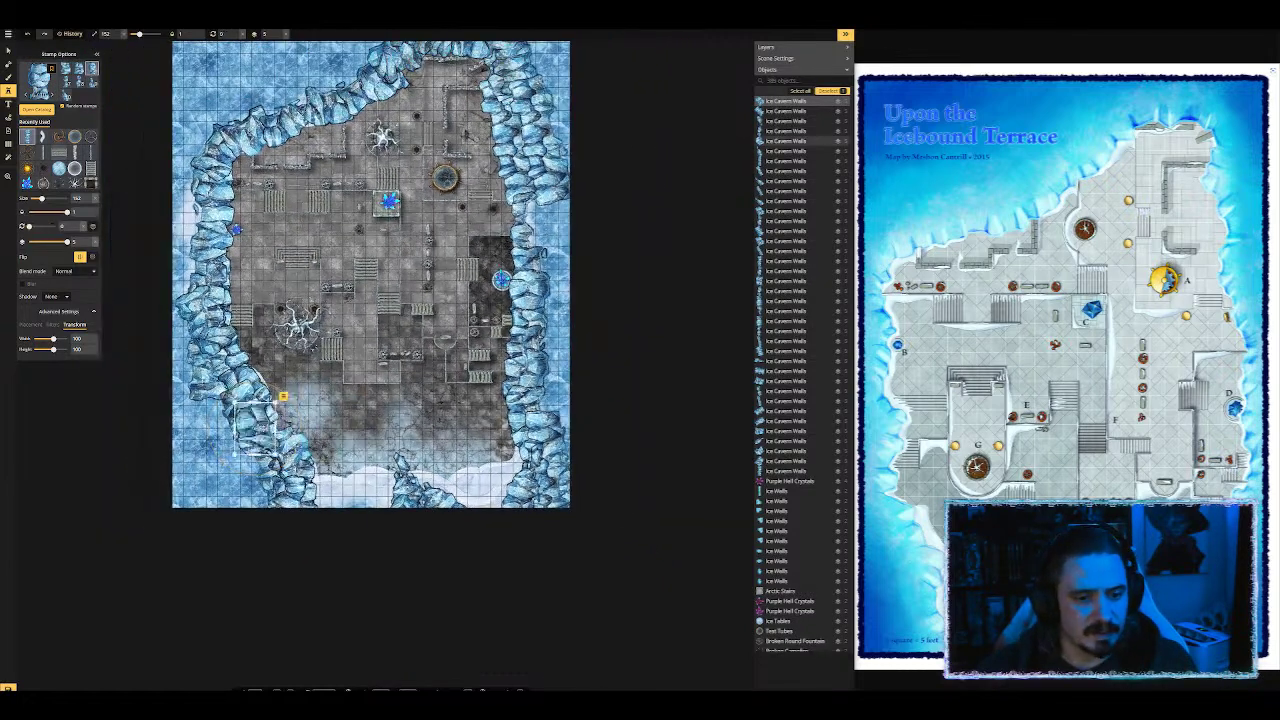
{"action": "left_click_drag", "start_coordinate": [255, 429], "coordinate": [227, 427]}
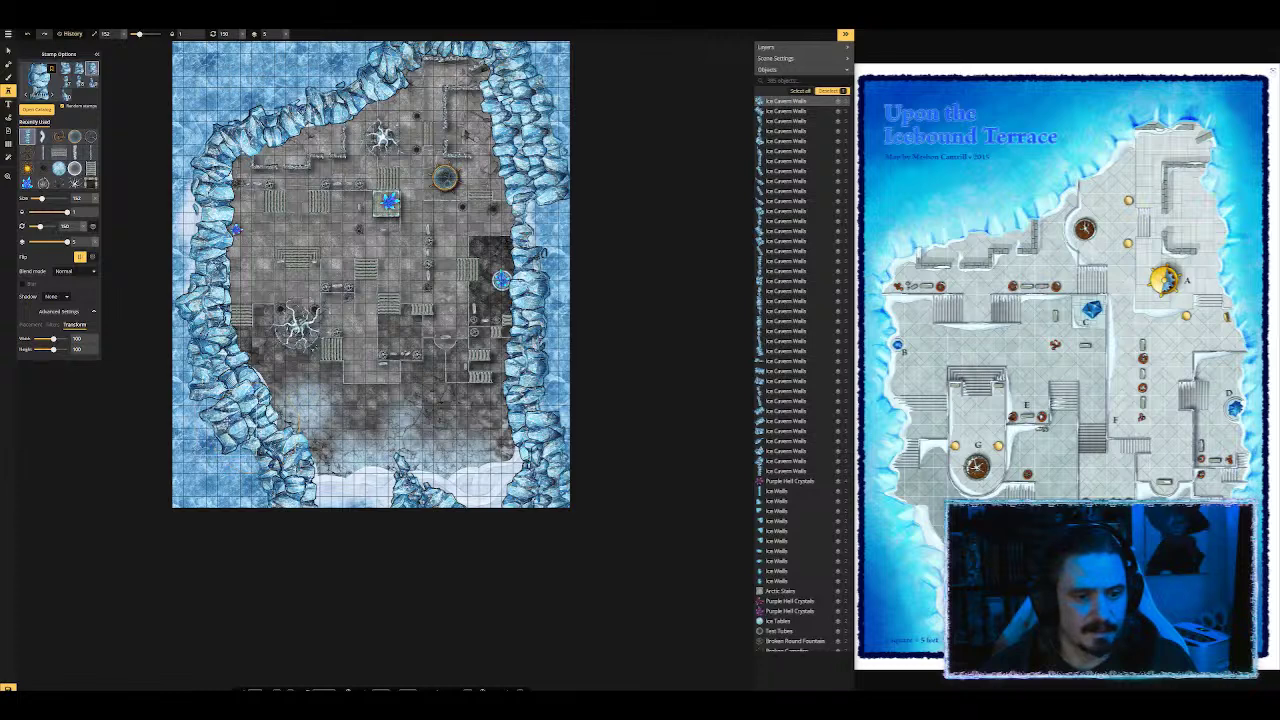
{"action": "scroll", "coordinate": [389, 110], "scroll_direction": "down", "scroll_amount": 1}
Step: Add a second layer of ice cavern walls along the eastern border, placing an enlarged piece beside the southern half of the row
{"action": "left_click", "coordinate": [526, 241]}
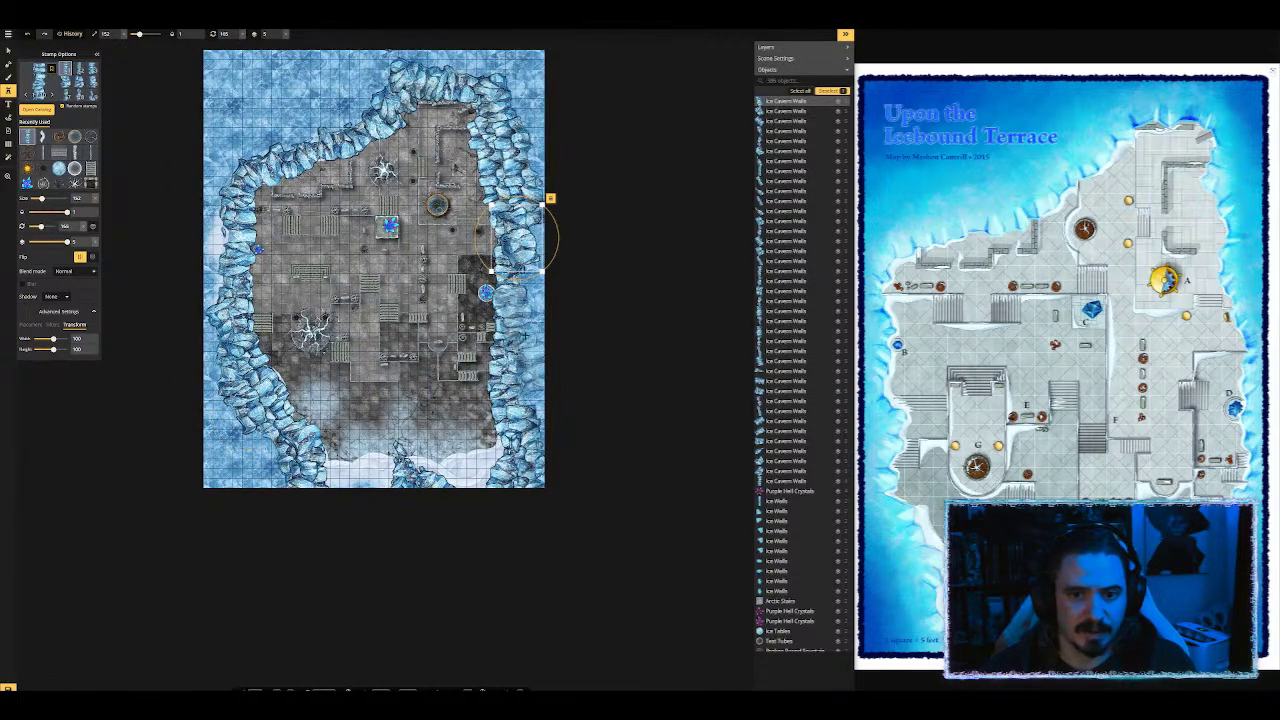
{"action": "left_click", "coordinate": [525, 332]}
{"action": "scroll", "coordinate": [525, 332], "scroll_direction": "up", "scroll_amount": 4}
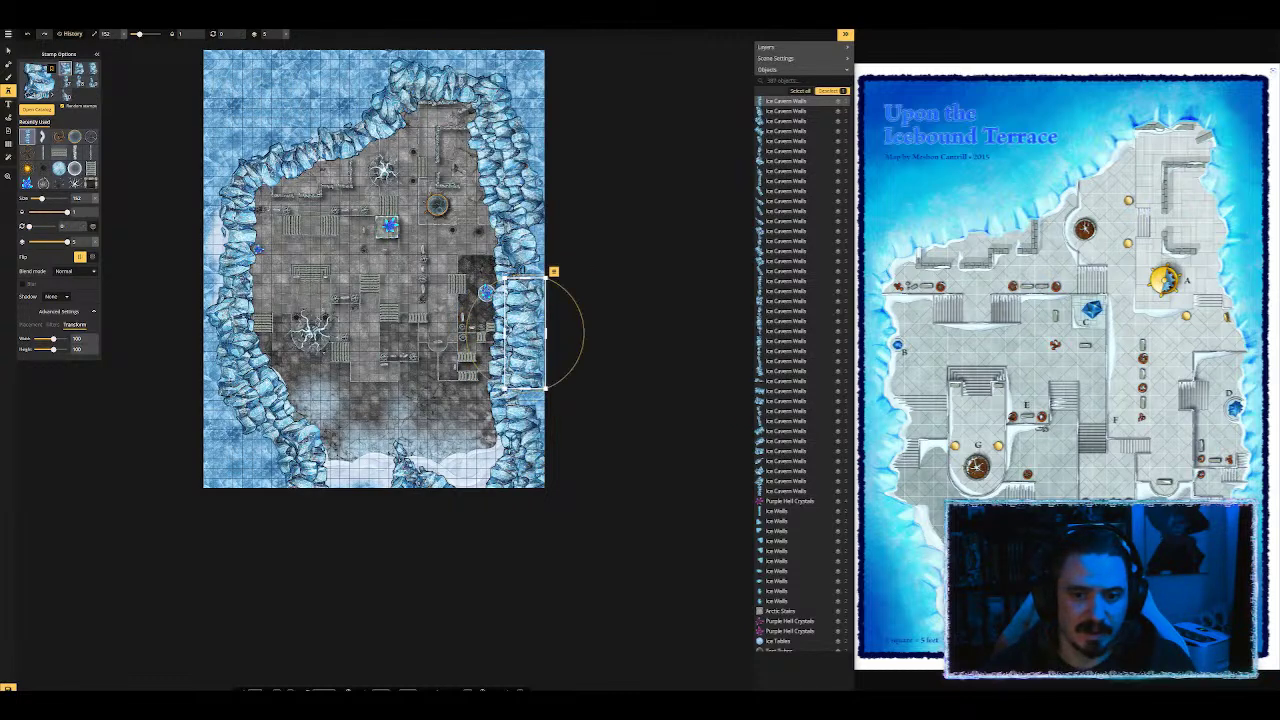
{"action": "scroll", "coordinate": [525, 332], "scroll_direction": "up", "scroll_amount": 8}
{"action": "left_click_drag", "start_coordinate": [525, 332], "coordinate": [543, 333]}
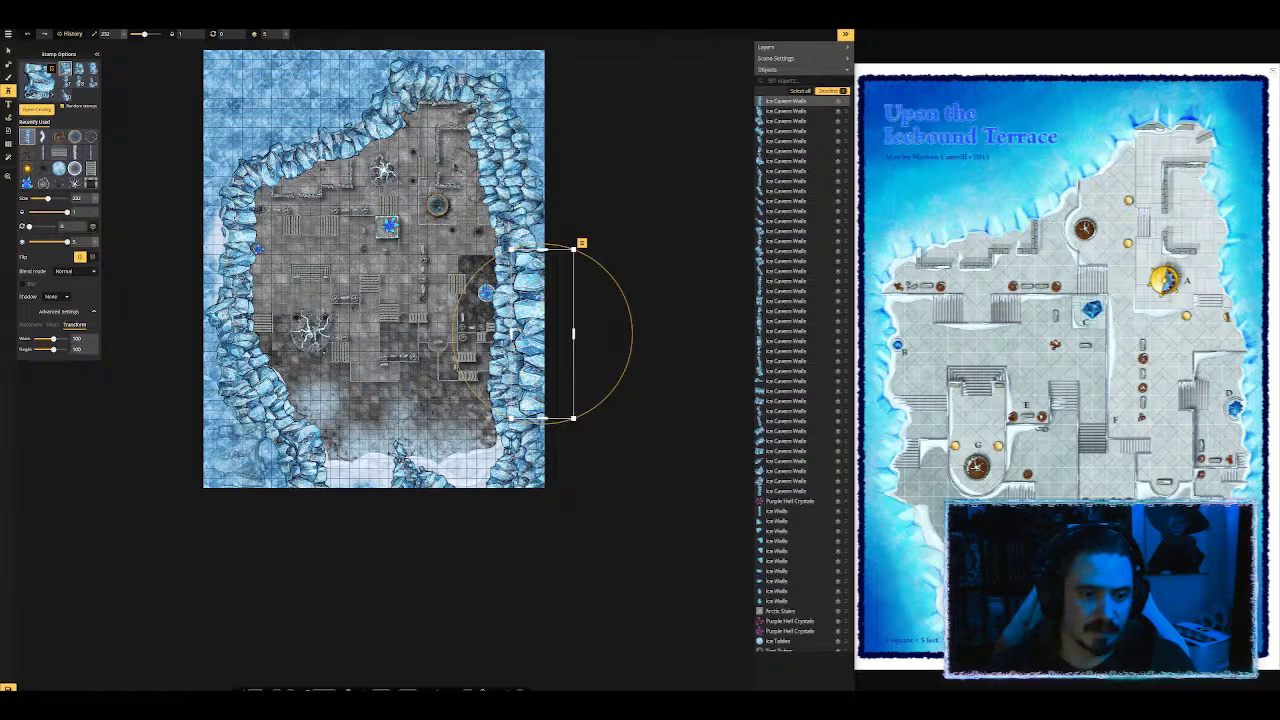
Step: Enlarge the ice cavern wall further and fill the open ice in the map's southwestern corner with overlapping pieces
{"action": "left_click", "coordinate": [239, 453]}
{"action": "scroll", "coordinate": [239, 453], "scroll_direction": "up", "scroll_amount": 12}
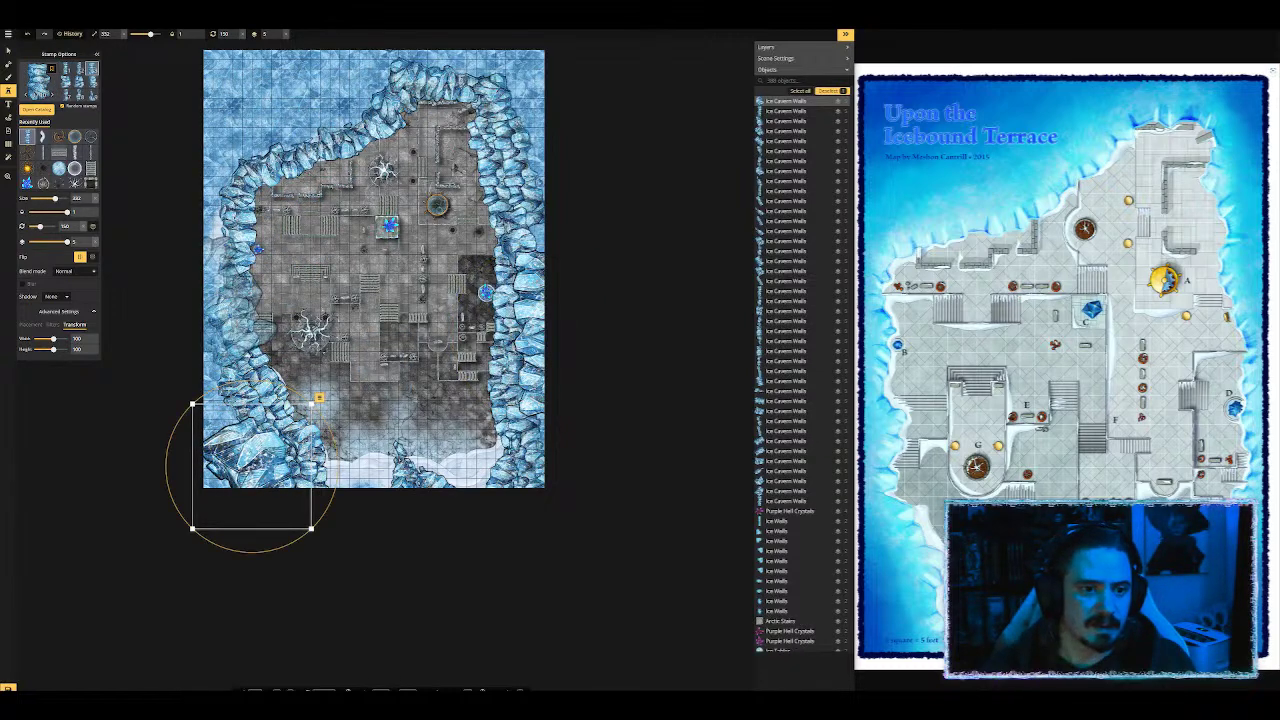
{"action": "left_click", "coordinate": [218, 314]}
{"action": "left_click_drag", "start_coordinate": [222, 314], "coordinate": [211, 438]}
Step: Line the western border with large ice cavern walls, continuing them northward behind the existing western row
{"action": "scroll", "coordinate": [203, 378], "scroll_direction": "up", "scroll_amount": 1}
{"action": "left_click", "coordinate": [207, 307]}
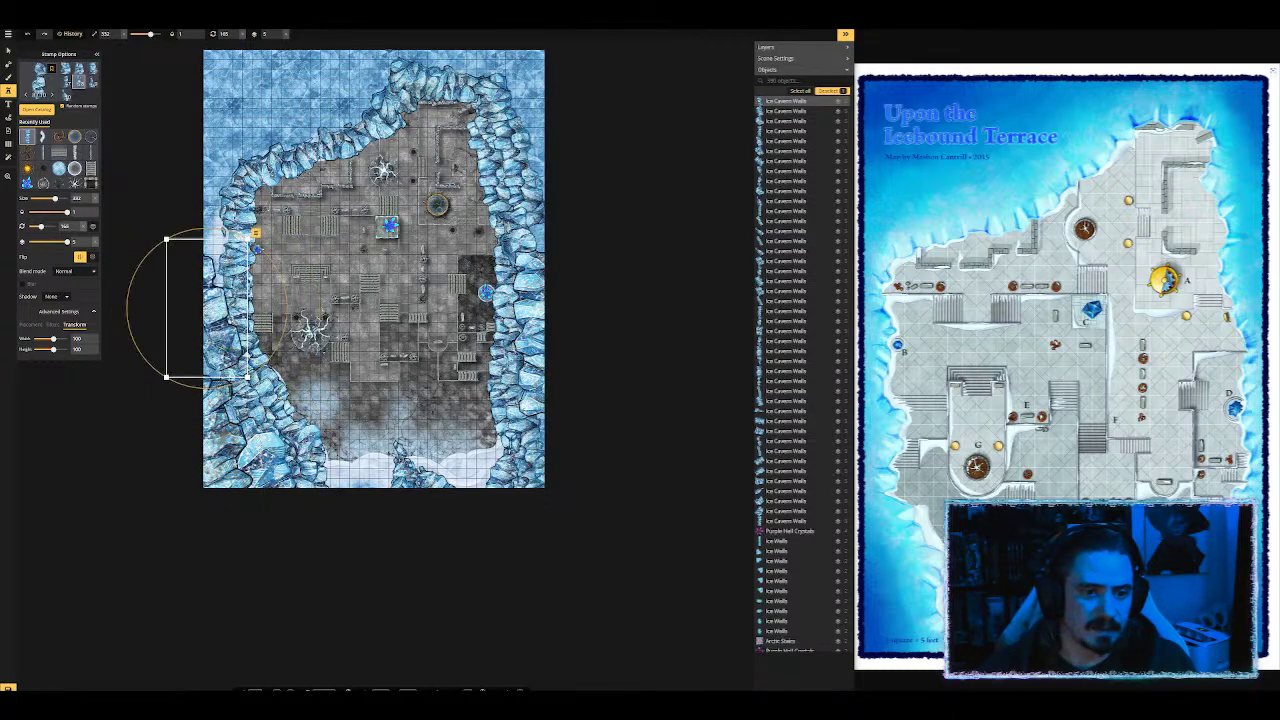
{"action": "scroll", "coordinate": [207, 307], "scroll_direction": "up", "scroll_amount": 1}
{"action": "left_click_drag", "start_coordinate": [208, 307], "coordinate": [208, 324]}
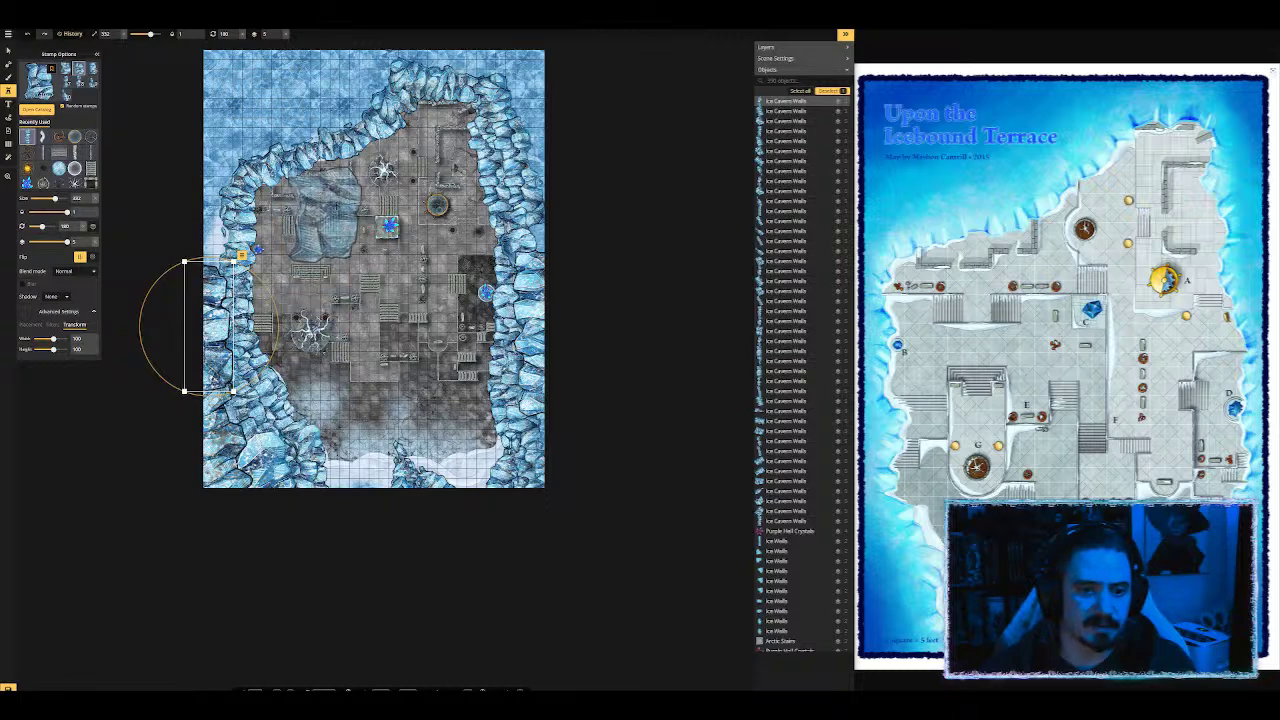
{"action": "left_click_drag", "start_coordinate": [486, 156], "coordinate": [525, 262]}
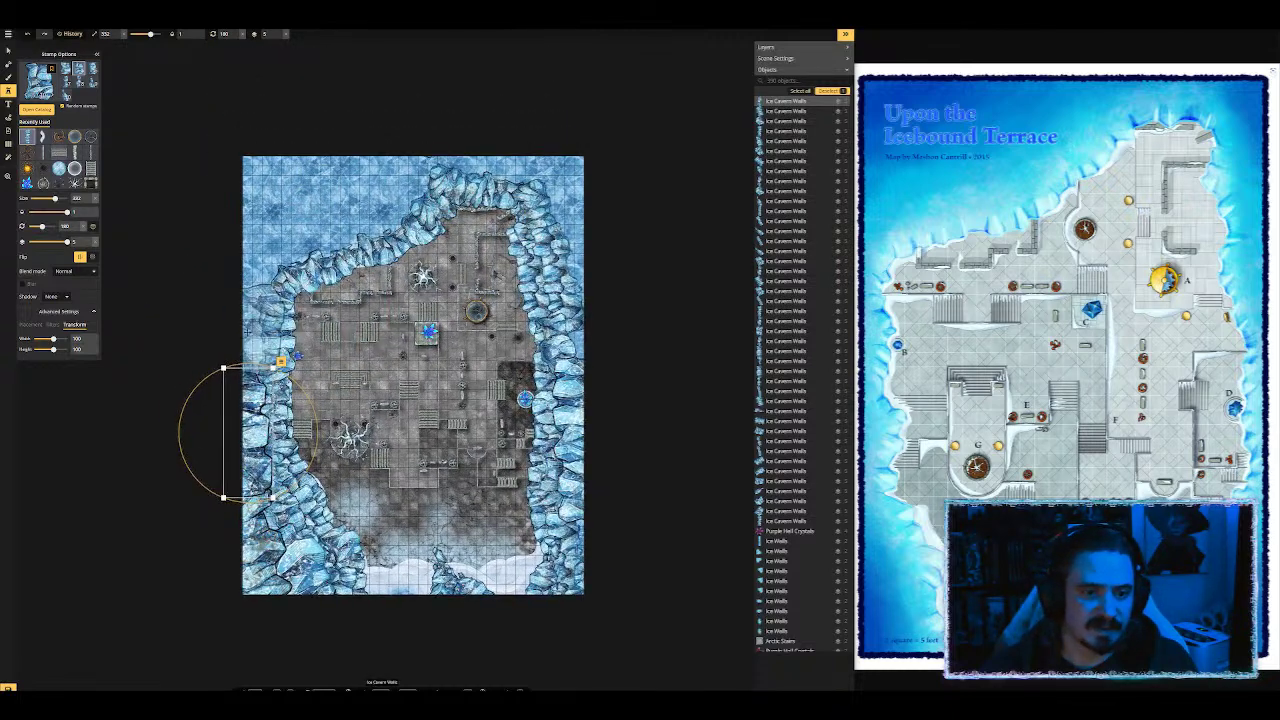
{"action": "left_click", "coordinate": [239, 335]}
Step: Rotate the large ice cavern walls to follow the northwestern cliff and place overlapping pieces behind its existing row
{"action": "left_click", "coordinate": [278, 218]}
{"action": "scroll", "coordinate": [278, 218], "scroll_direction": "up", "scroll_amount": 5}
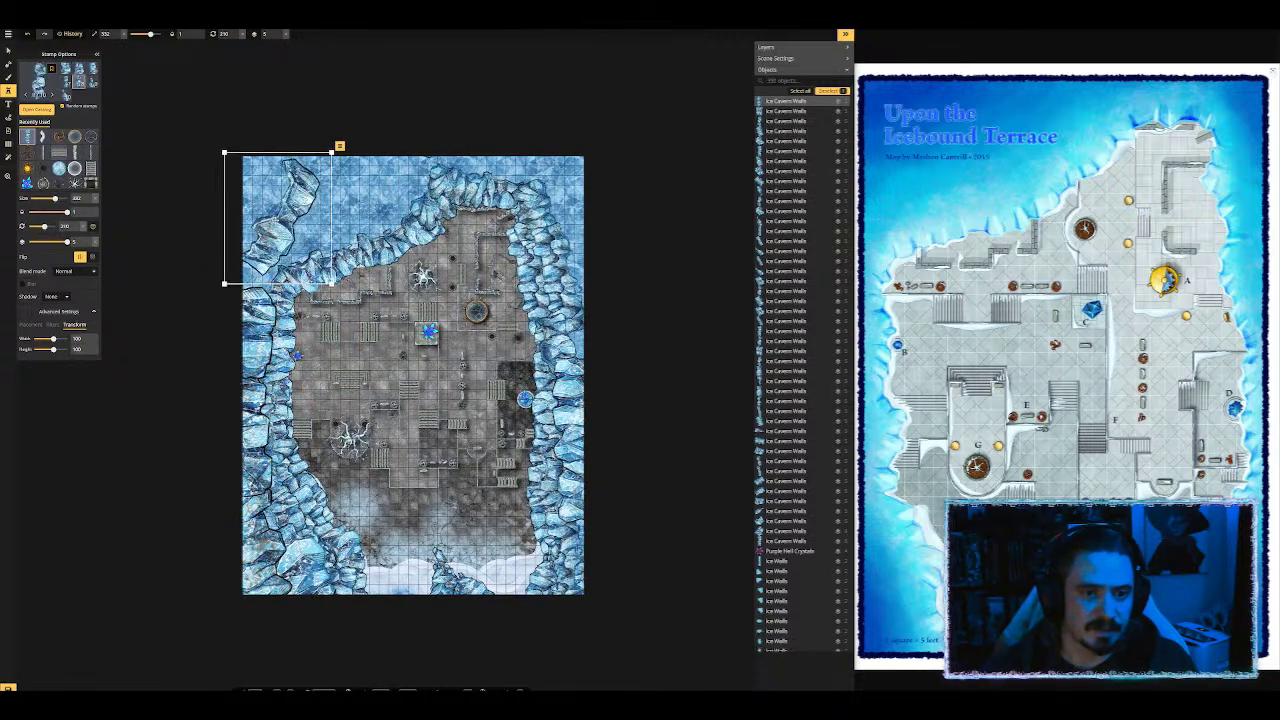
{"action": "scroll", "coordinate": [279, 218], "scroll_direction": "up", "scroll_amount": 4}
{"action": "left_click_drag", "start_coordinate": [280, 218], "coordinate": [364, 224]}
{"action": "left_click", "coordinate": [245, 214]}
{"action": "left_click_drag", "start_coordinate": [245, 214], "coordinate": [268, 270]}
{"action": "scroll", "coordinate": [280, 255], "scroll_direction": "down", "scroll_amount": 2}
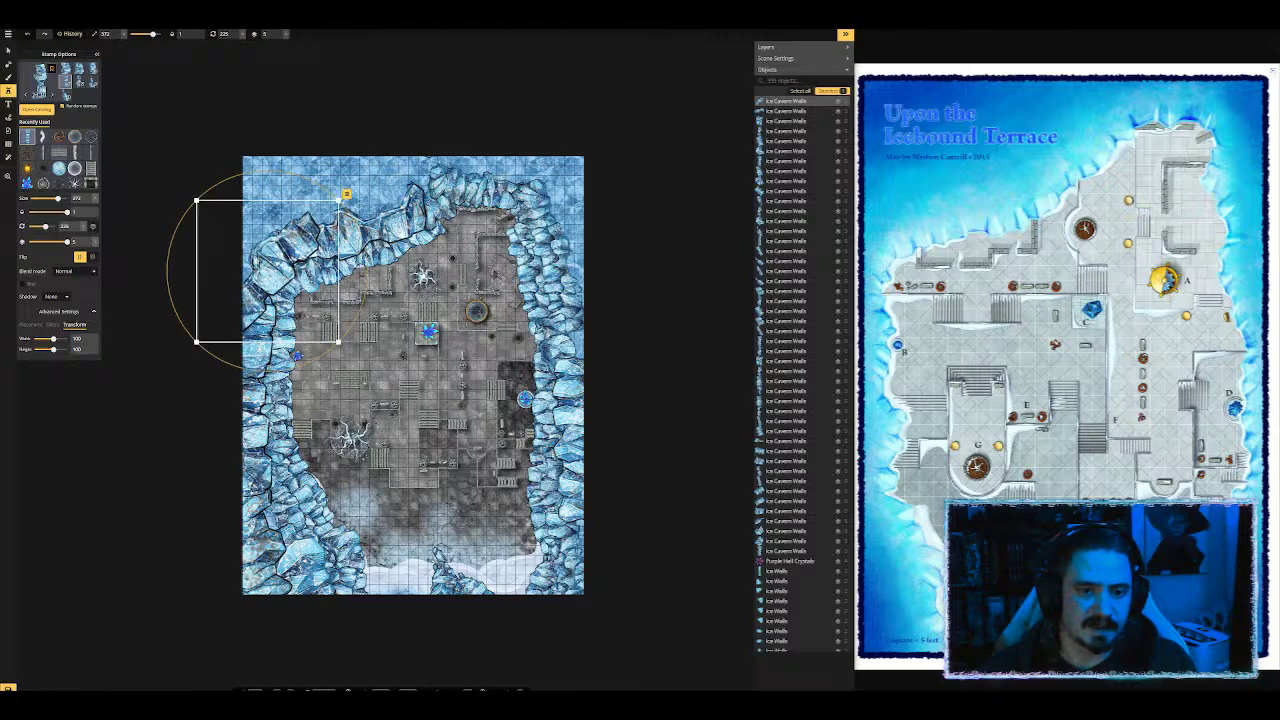
Step: Rotate the large ice cavern wall and cover the map's northeastern corner with overlapping pieces
{"action": "scroll", "coordinate": [496, 162], "scroll_direction": "up", "scroll_amount": 5}
{"action": "left_click", "coordinate": [508, 157]}
{"action": "scroll", "coordinate": [508, 157], "scroll_direction": "up", "scroll_amount": 2}
{"action": "left_click_drag", "start_coordinate": [508, 157], "coordinate": [563, 223]}
{"action": "left_click", "coordinate": [371, 178]}
{"action": "scroll", "coordinate": [371, 178], "scroll_direction": "up", "scroll_amount": 7}
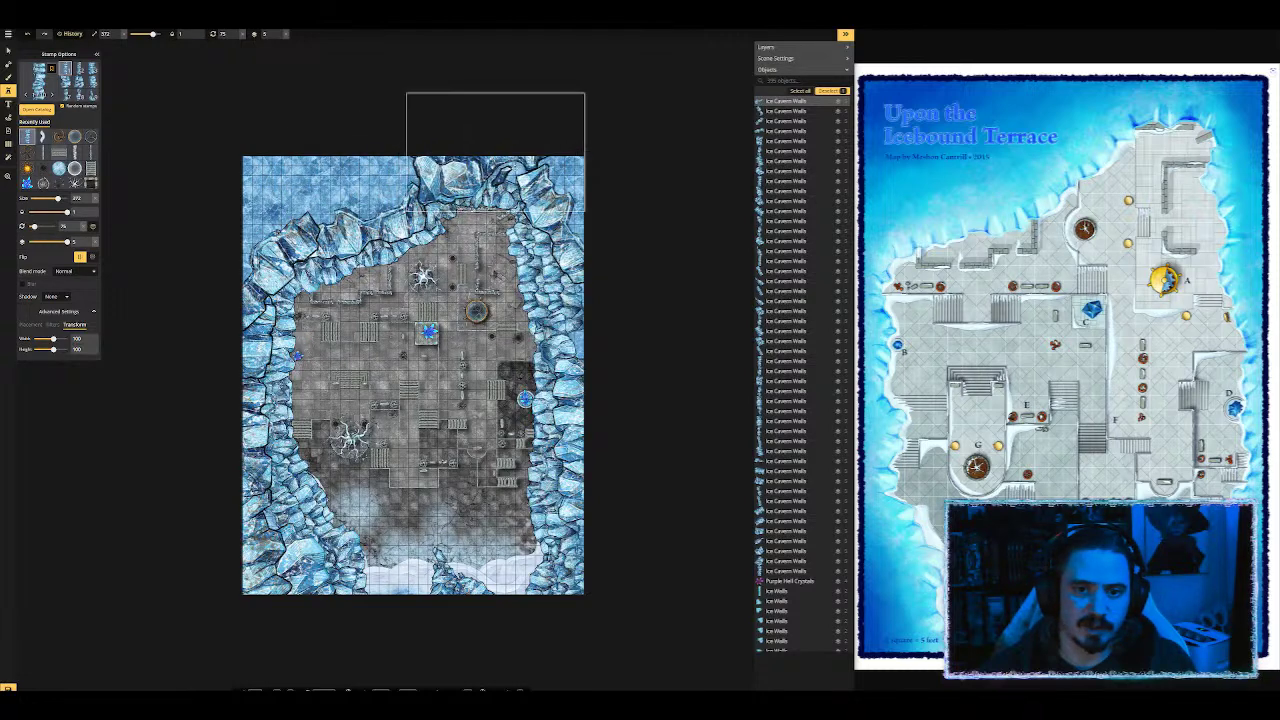
{"action": "scroll", "coordinate": [604, 156], "scroll_direction": "up", "scroll_amount": 5}
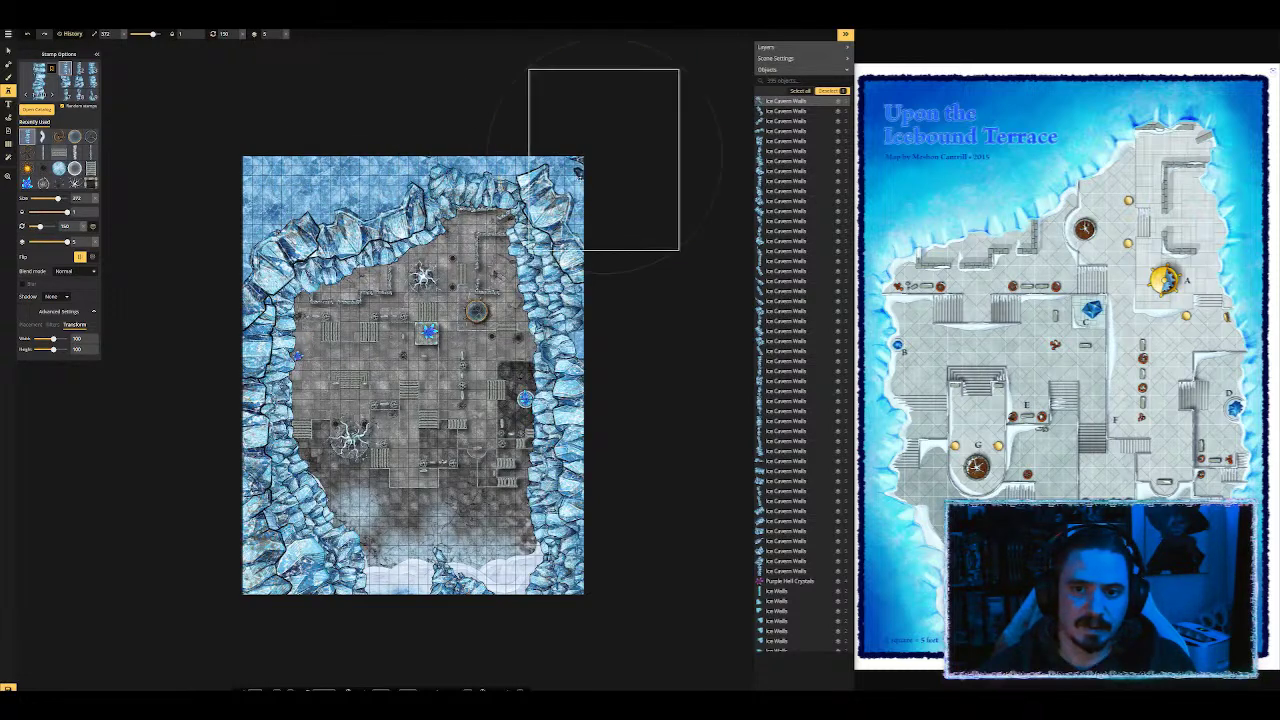
{"action": "left_click", "coordinate": [618, 246]}
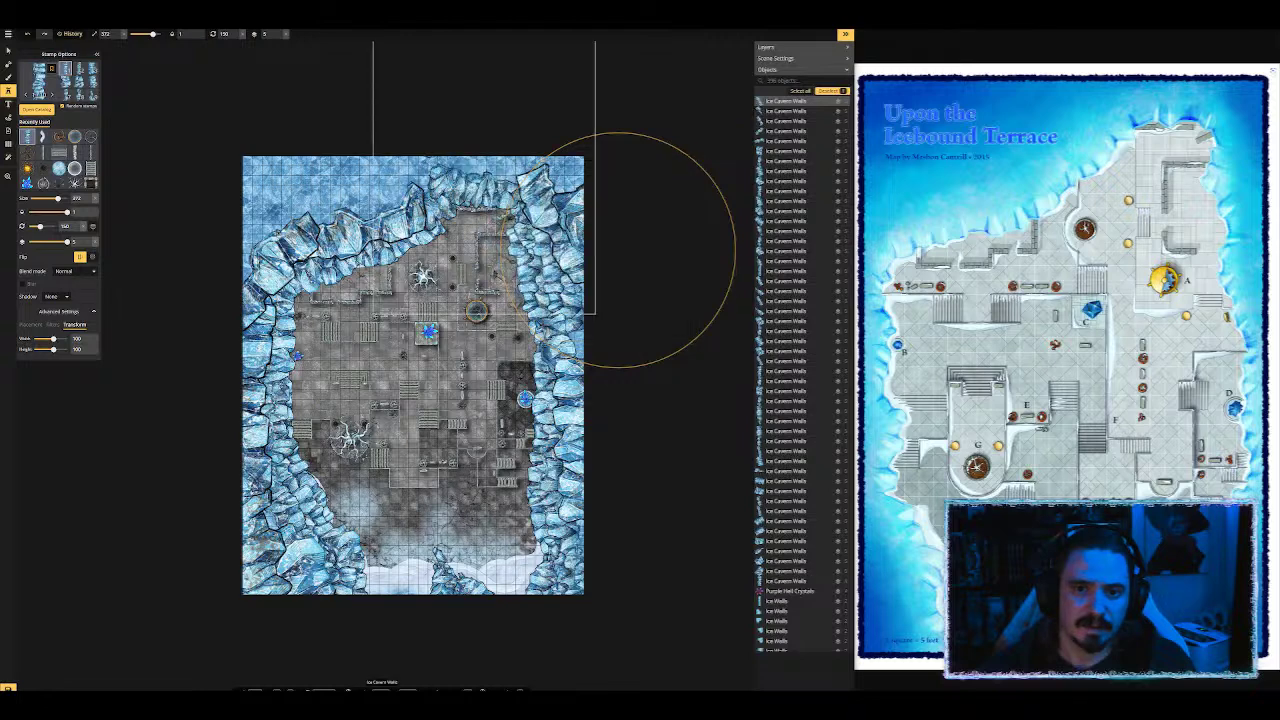
Step: Turn the ice cavern wall horizontal at rotation 270, shrink it slightly, and line the northern border with pieces from east to west
{"action": "scroll", "coordinate": [618, 246], "scroll_direction": "up", "scroll_amount": 8}
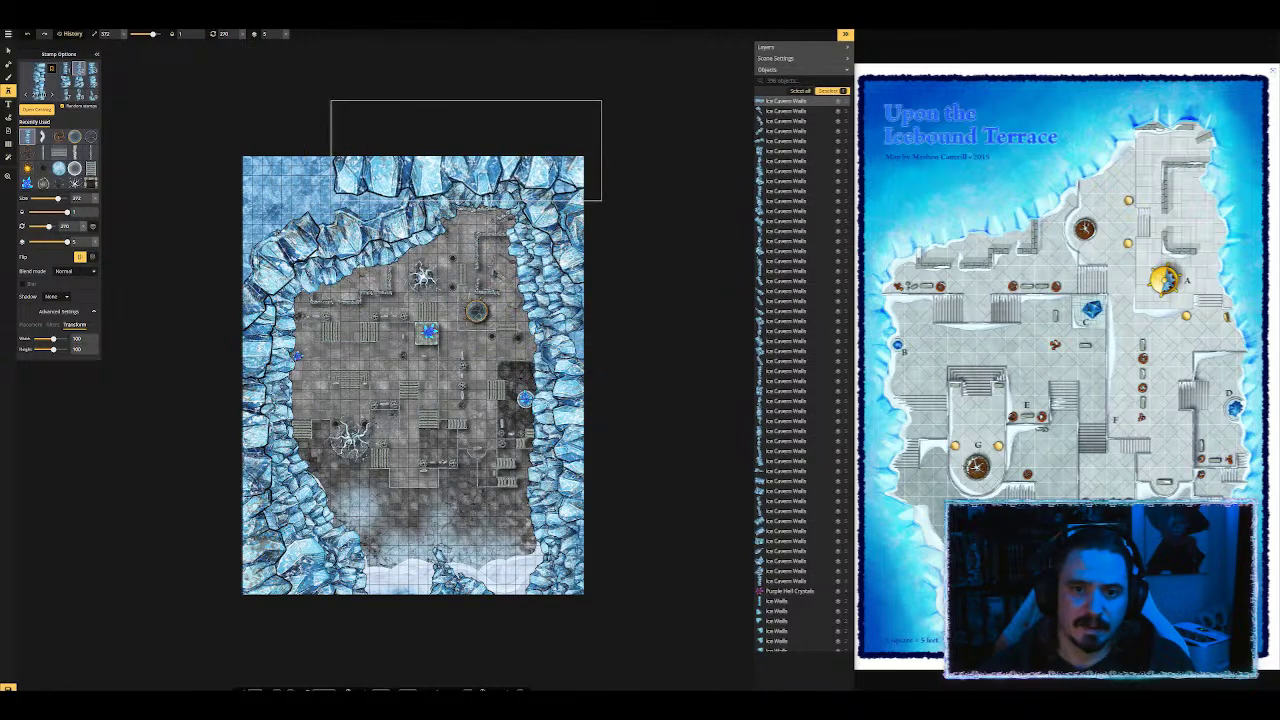
{"action": "scroll", "coordinate": [538, 155], "scroll_direction": "up", "scroll_amount": 2}
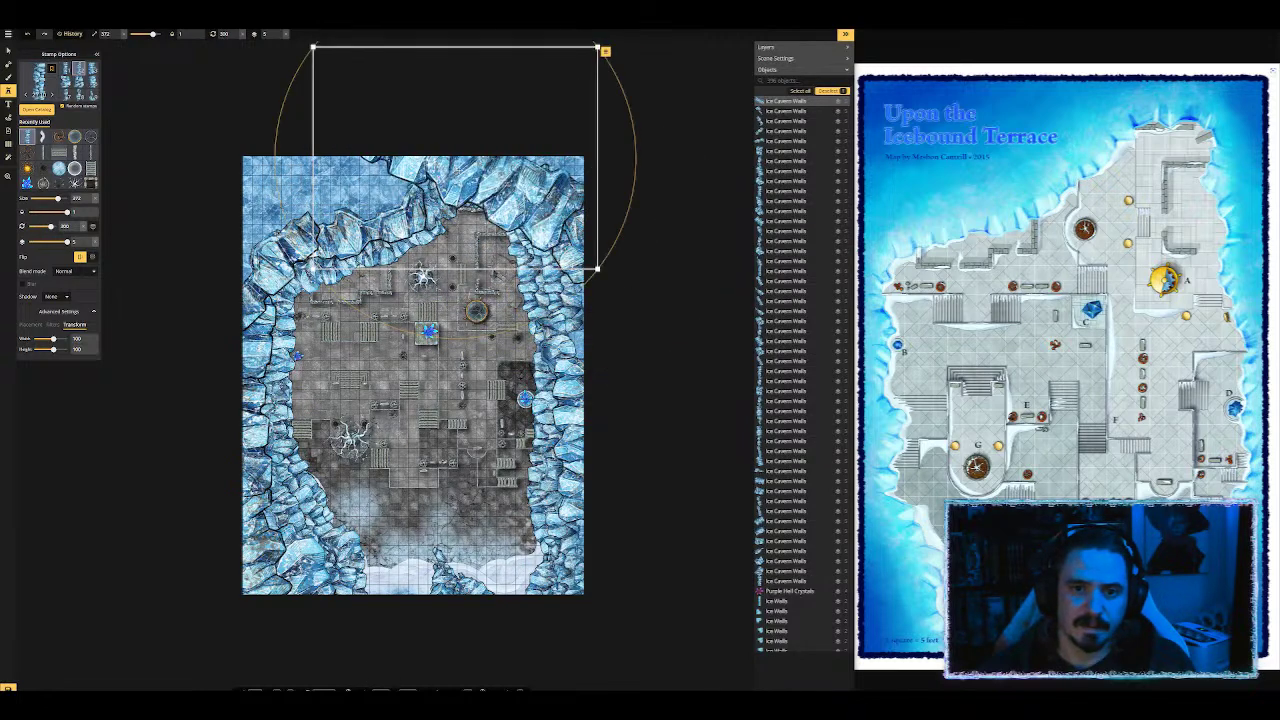
{"action": "scroll", "coordinate": [537, 146], "scroll_direction": "down", "scroll_amount": 2}
{"action": "scroll", "coordinate": [537, 146], "scroll_direction": "up", "scroll_amount": 1}
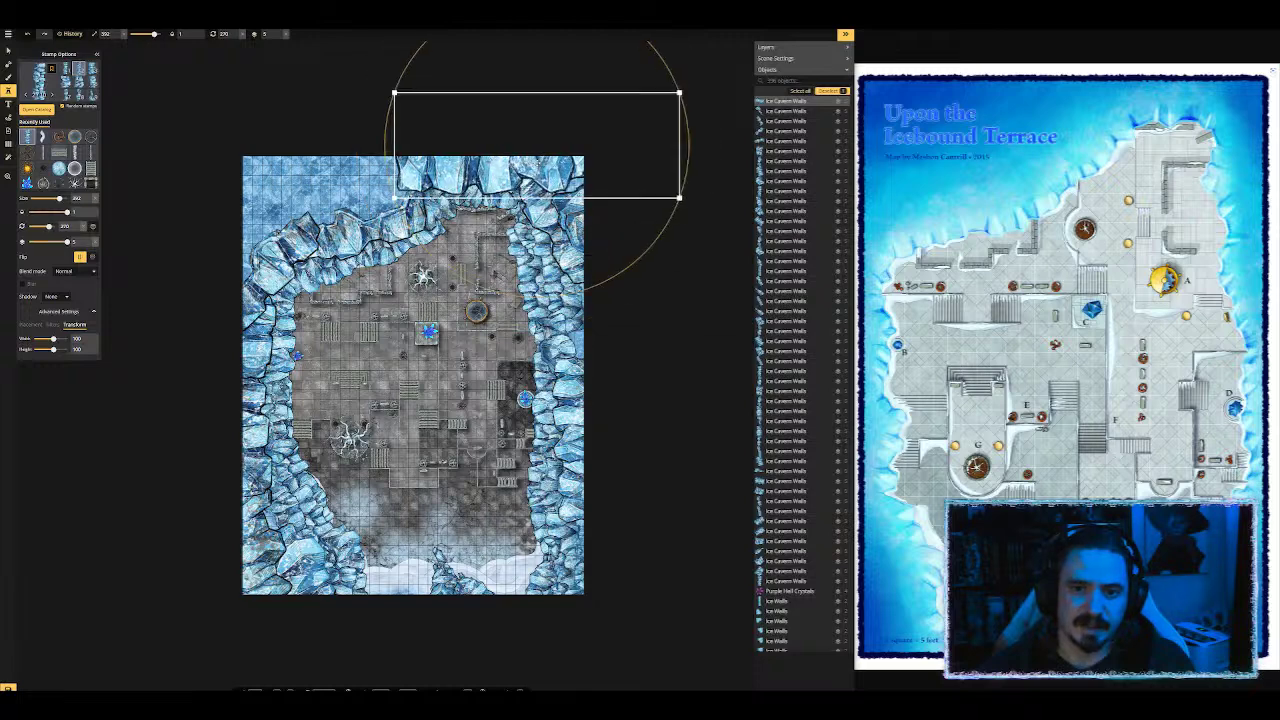
{"action": "scroll", "coordinate": [537, 146], "scroll_direction": "down", "scroll_amount": 3}
{"action": "left_click", "coordinate": [537, 147]}
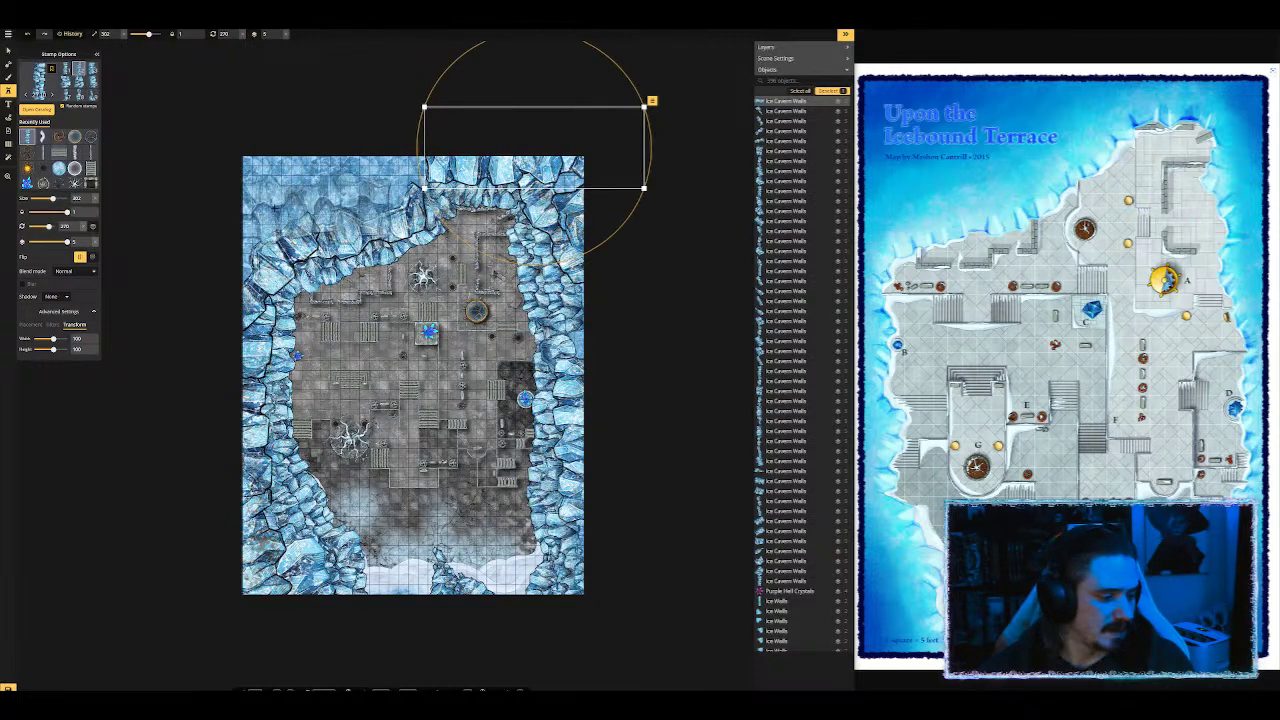
{"action": "left_click_drag", "start_coordinate": [348, 174], "coordinate": [346, 174]}
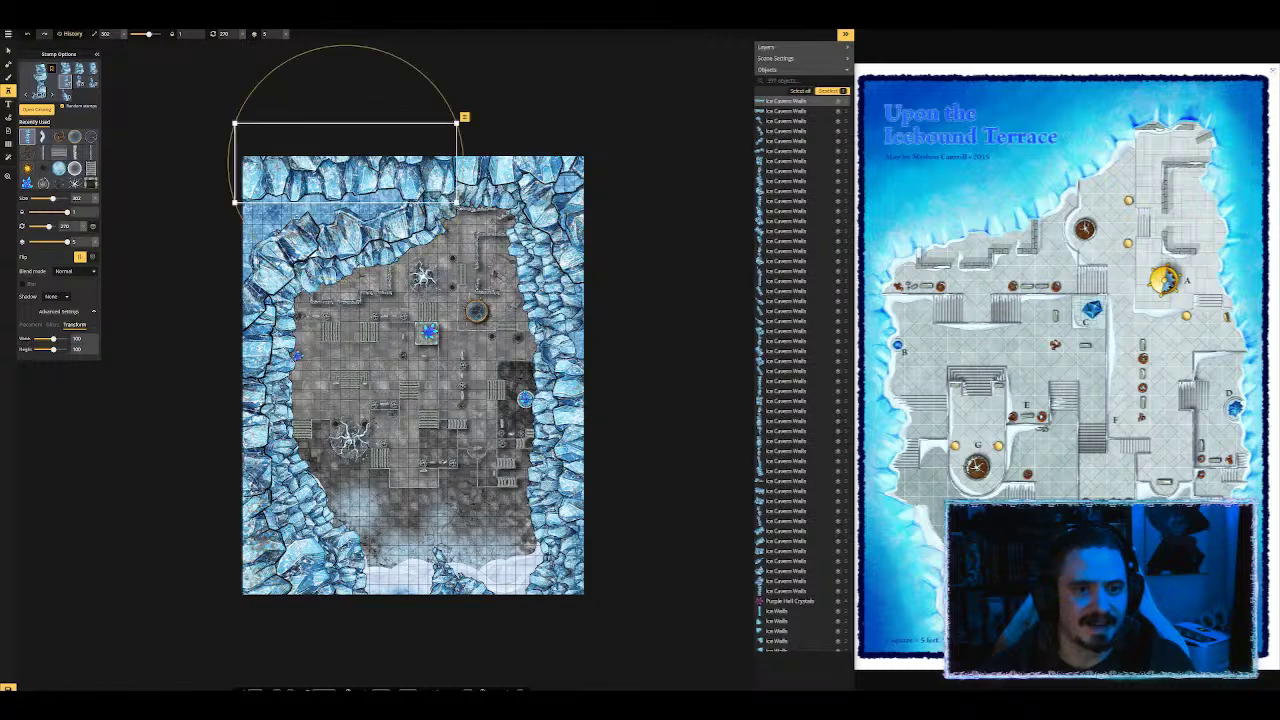
Step: Fill the remaining open ice in the northwestern corner with overlapping ice cavern walls, adjusting their rotation to blend with the western row
{"action": "left_click", "coordinate": [259, 271]}
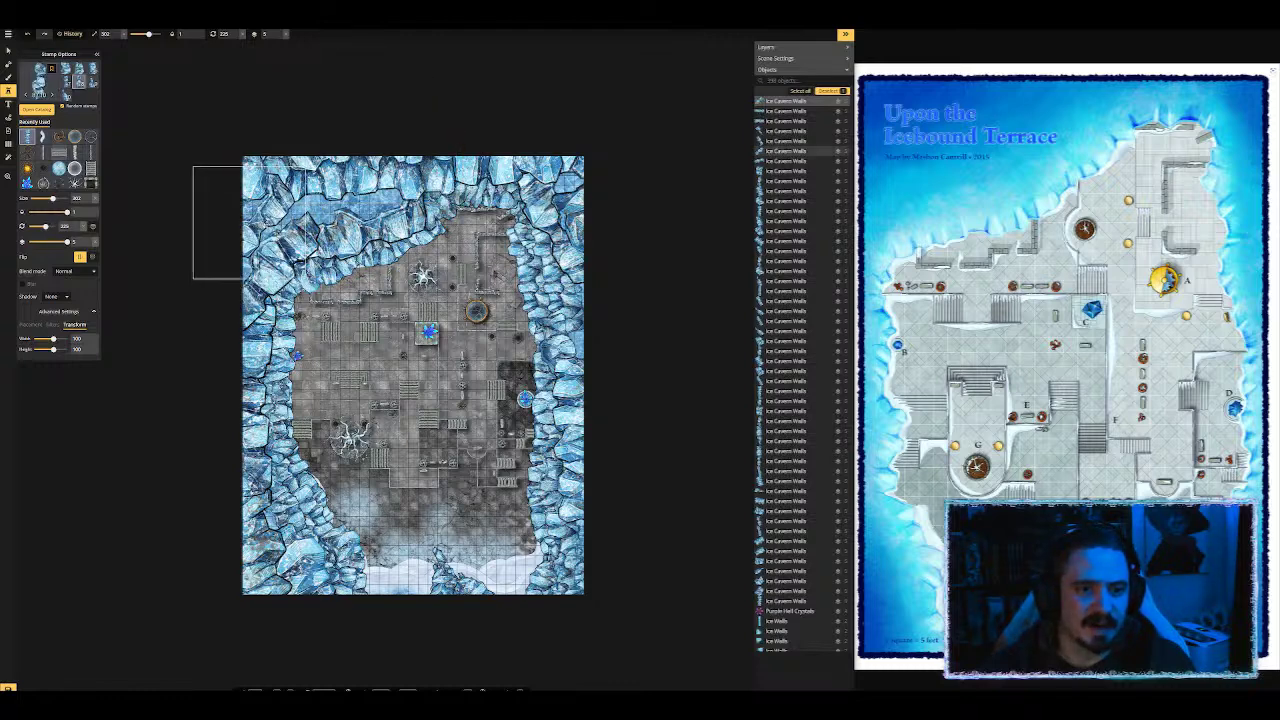
{"action": "scroll", "coordinate": [377, 198], "scroll_direction": "up", "scroll_amount": 2}
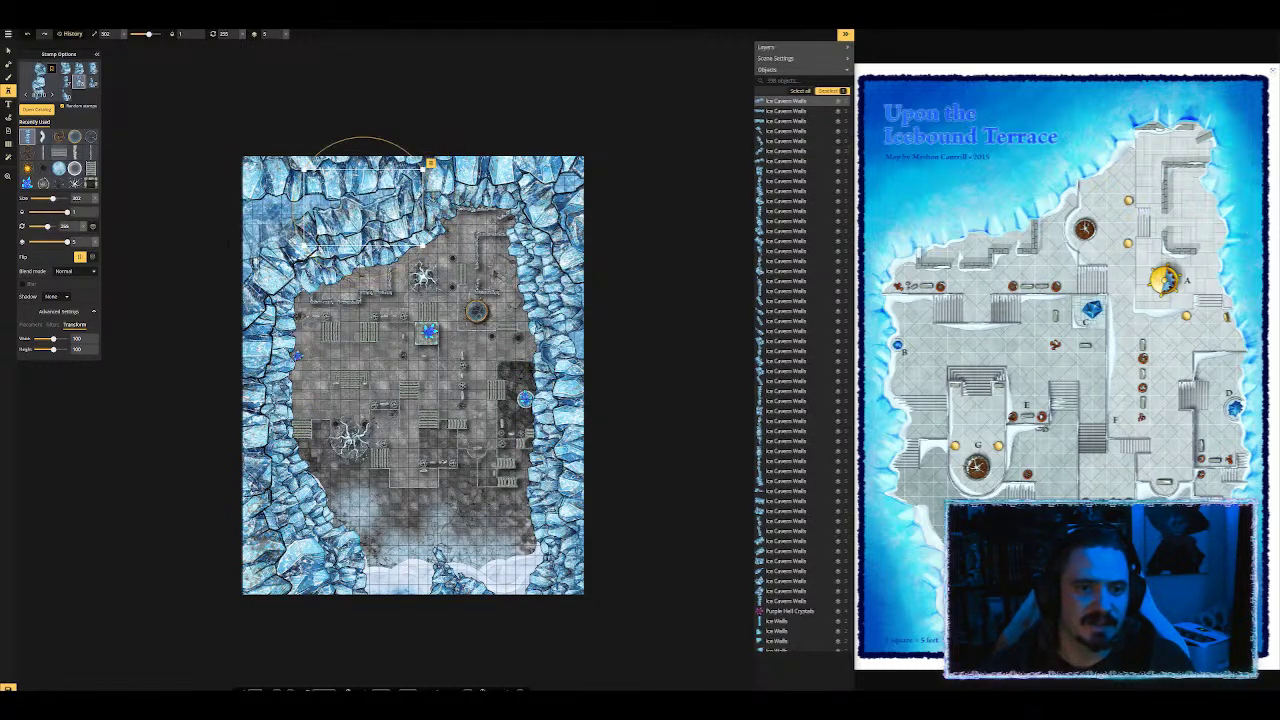
{"action": "left_click", "coordinate": [219, 246]}
{"action": "left_click", "coordinate": [350, 197]}
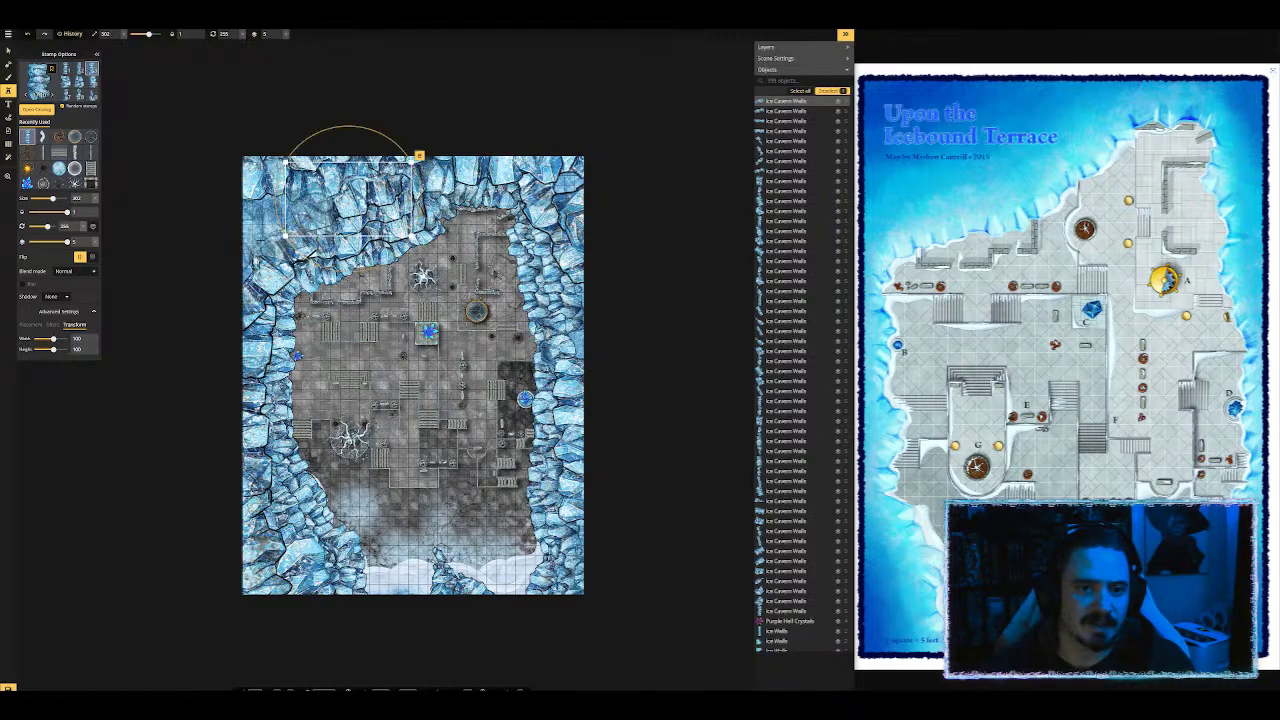
{"action": "left_click", "coordinate": [279, 207]}
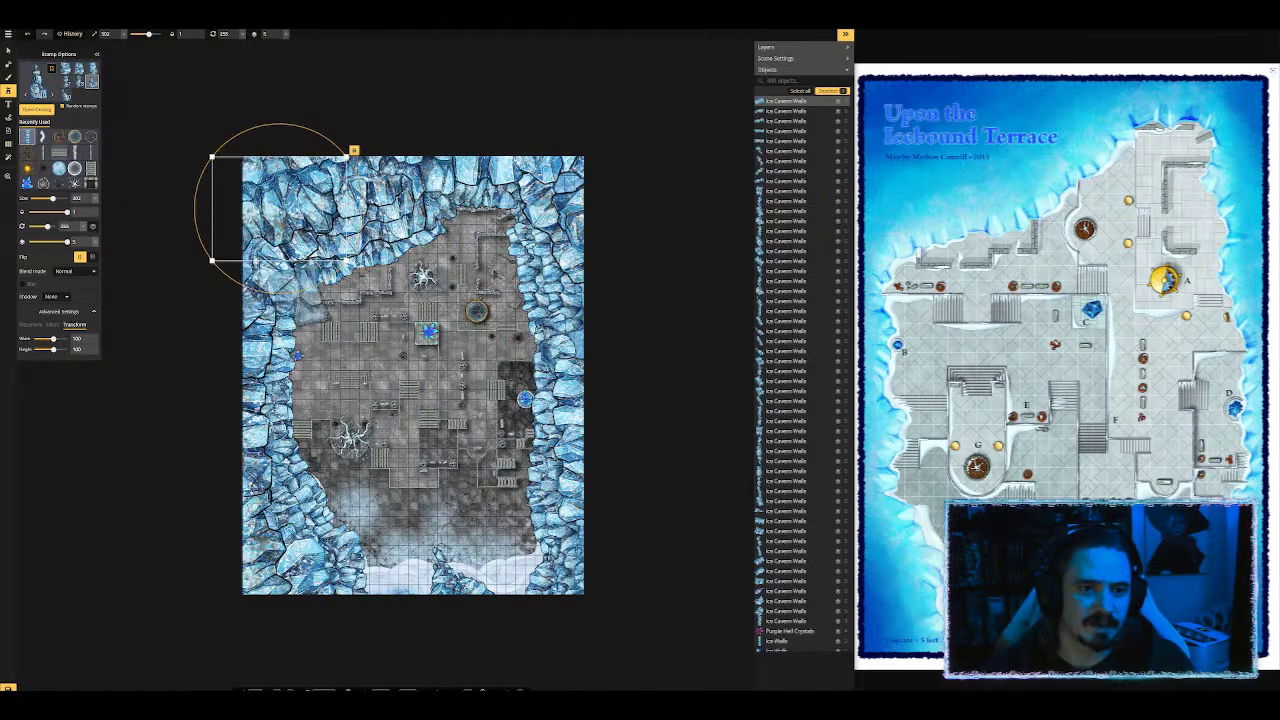
{"action": "left_click", "coordinate": [262, 309]}
{"action": "scroll", "coordinate": [263, 307], "scroll_direction": "down", "scroll_amount": 3}
{"action": "left_click_drag", "start_coordinate": [263, 306], "coordinate": [240, 270]}
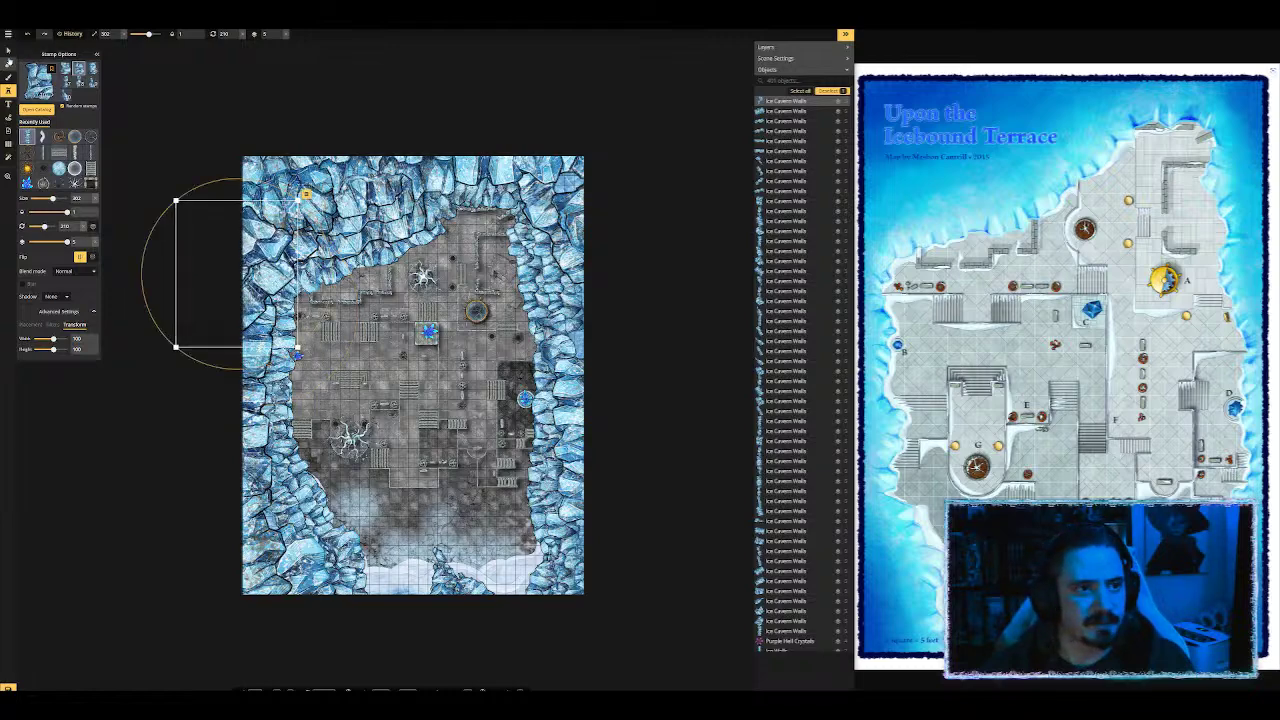
Step: Place another large ice cavern wall overlapping the map's eastern border, reusing the size and rotation of the existing northeastern piece
{"action": "left_click", "coordinate": [8, 48]}
{"action": "left_click", "coordinate": [623, 460]}
{"action": "scroll", "coordinate": [600, 434], "scroll_direction": "up", "scroll_amount": 5}
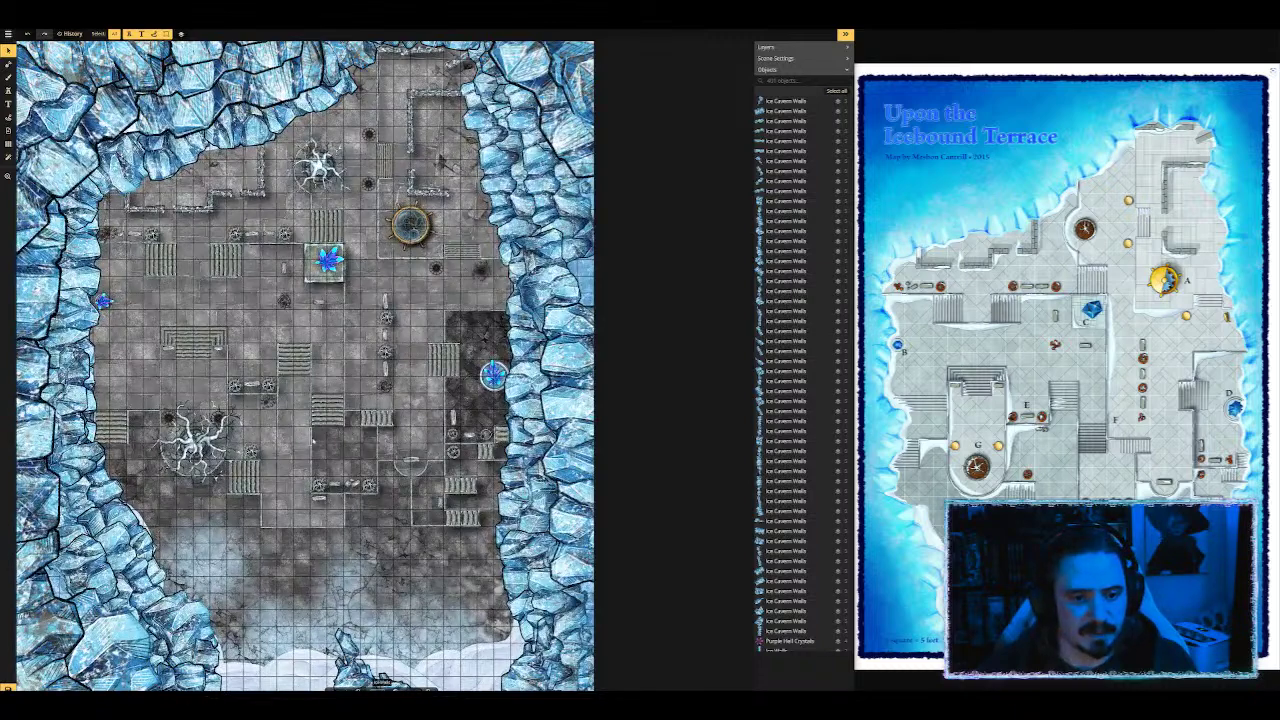
{"action": "scroll", "coordinate": [306, 450], "scroll_direction": "down", "scroll_amount": 2}
{"action": "left_click", "coordinate": [603, 280]}
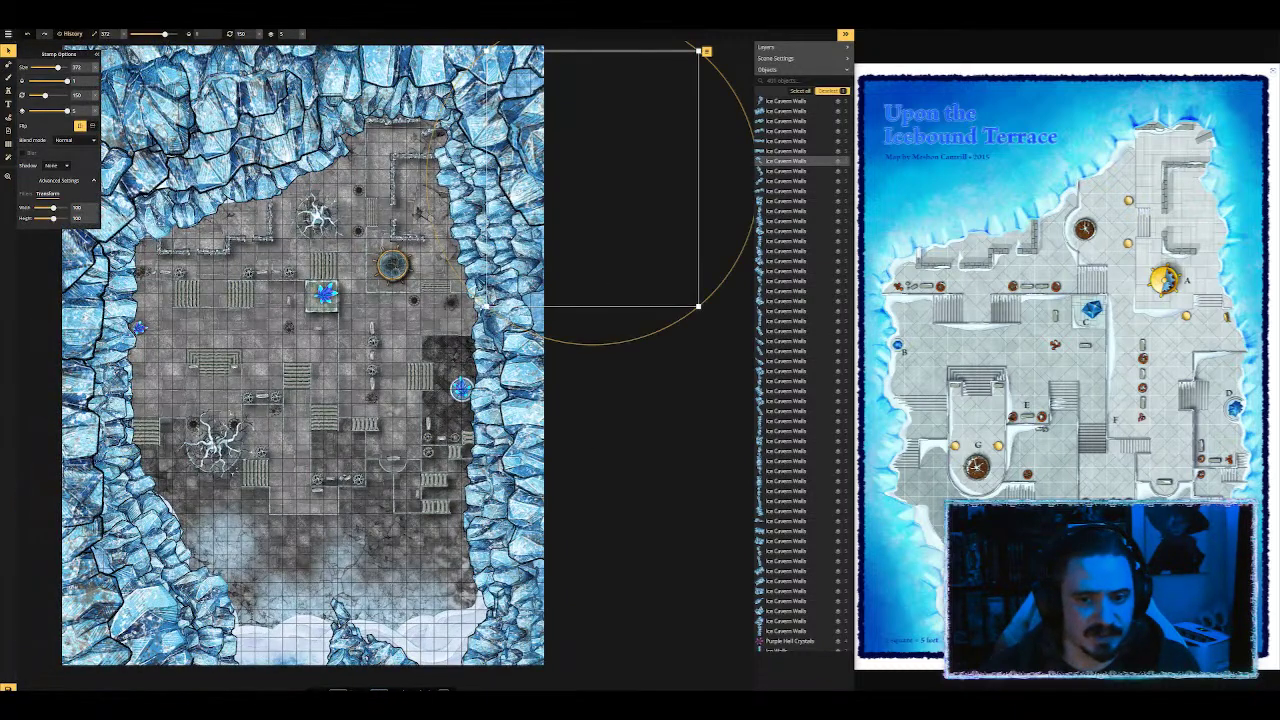
{"action": "left_click", "coordinate": [10, 91]}
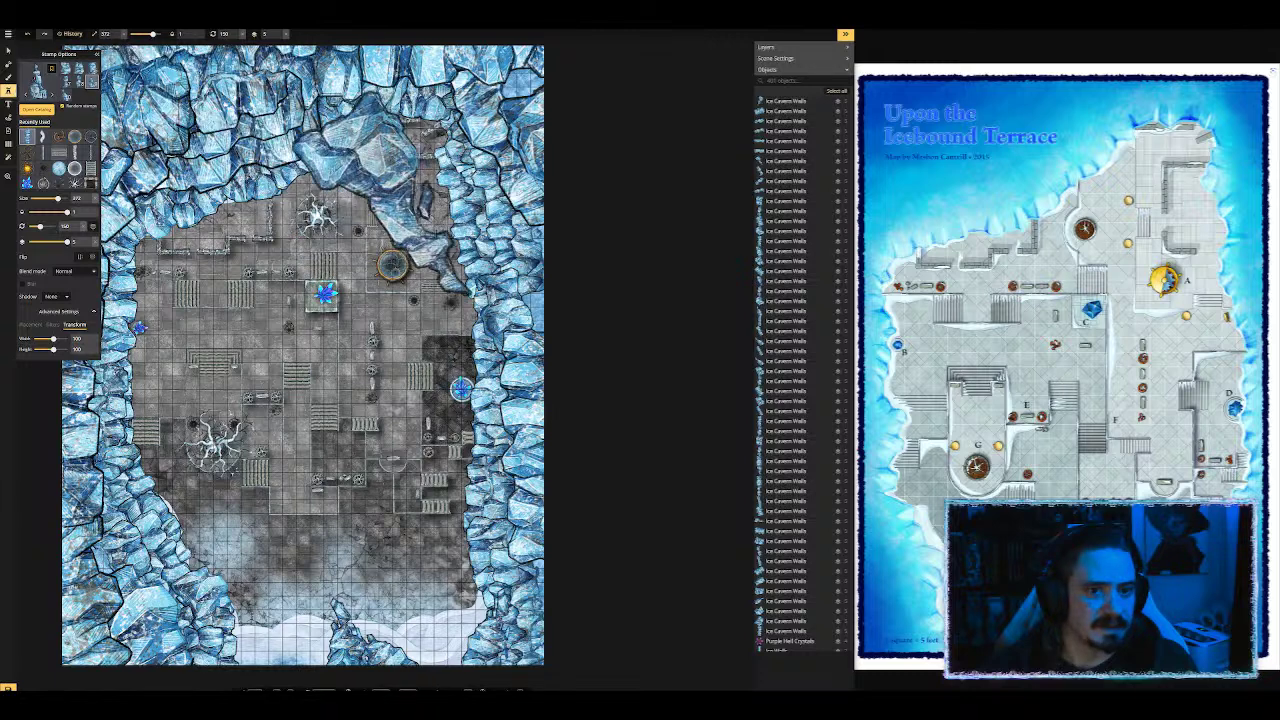
{"action": "left_click", "coordinate": [608, 365]}
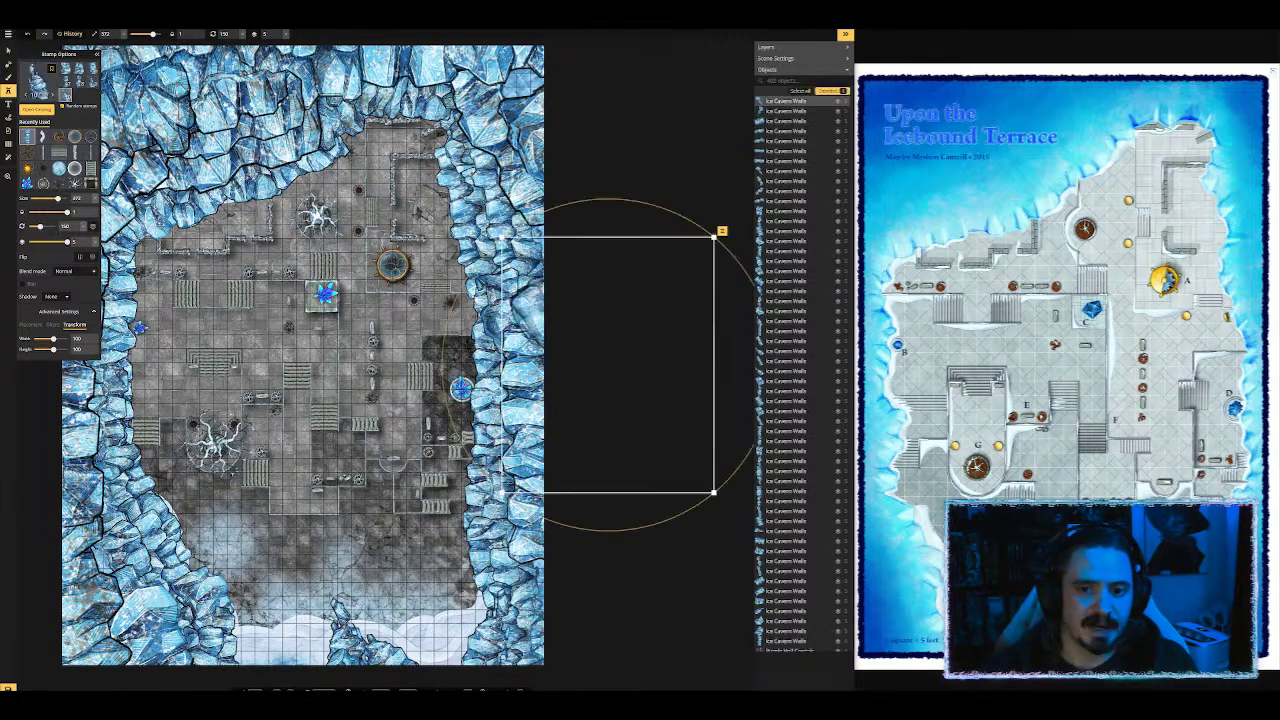
{"action": "left_click", "coordinate": [9, 50]}
{"action": "left_click", "coordinate": [714, 182]}
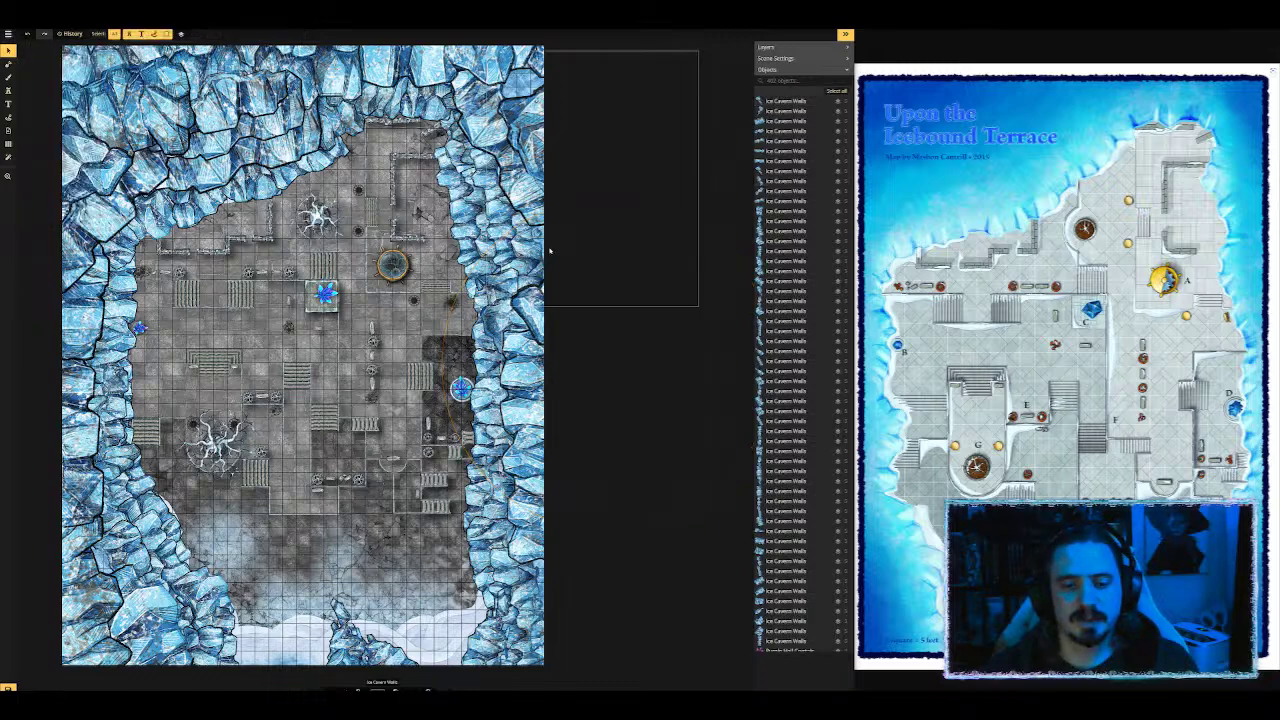
{"action": "scroll", "coordinate": [518, 296], "scroll_direction": "down", "scroll_amount": 4}
{"action": "scroll", "coordinate": [150, 470], "scroll_direction": "up", "scroll_amount": 4}
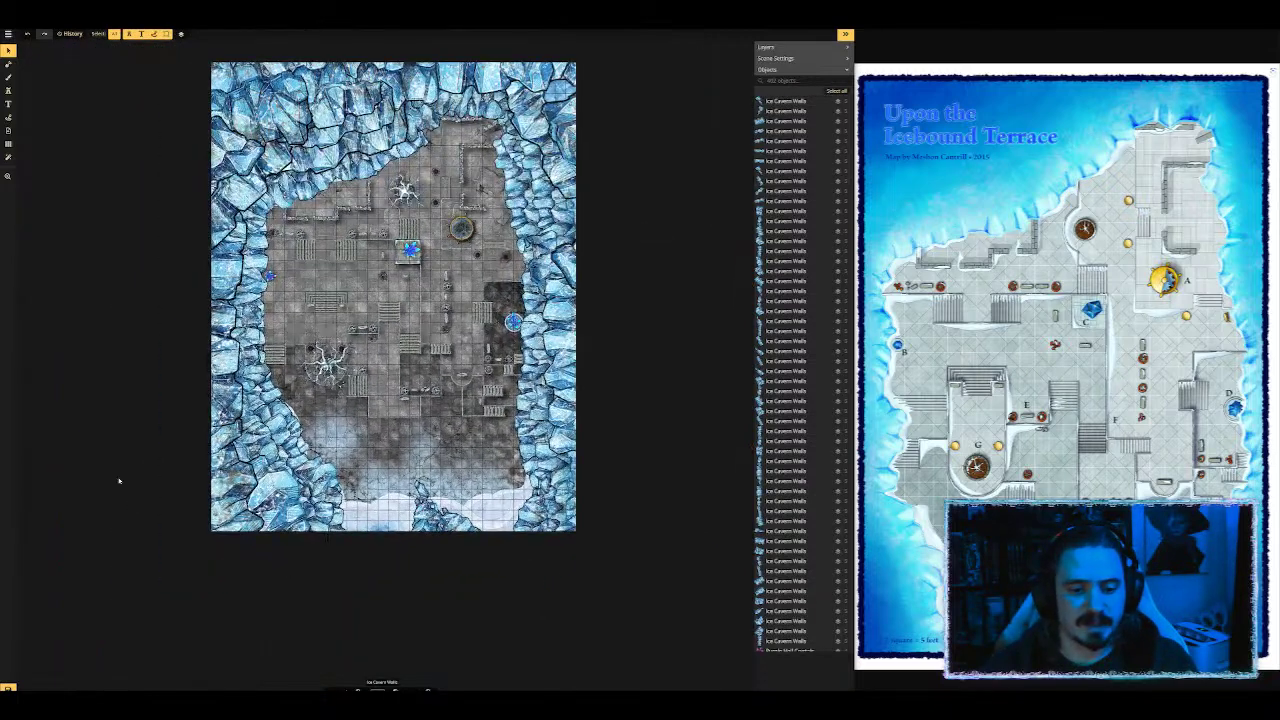
{"action": "scroll", "coordinate": [398, 417], "scroll_direction": "down", "scroll_amount": 2}
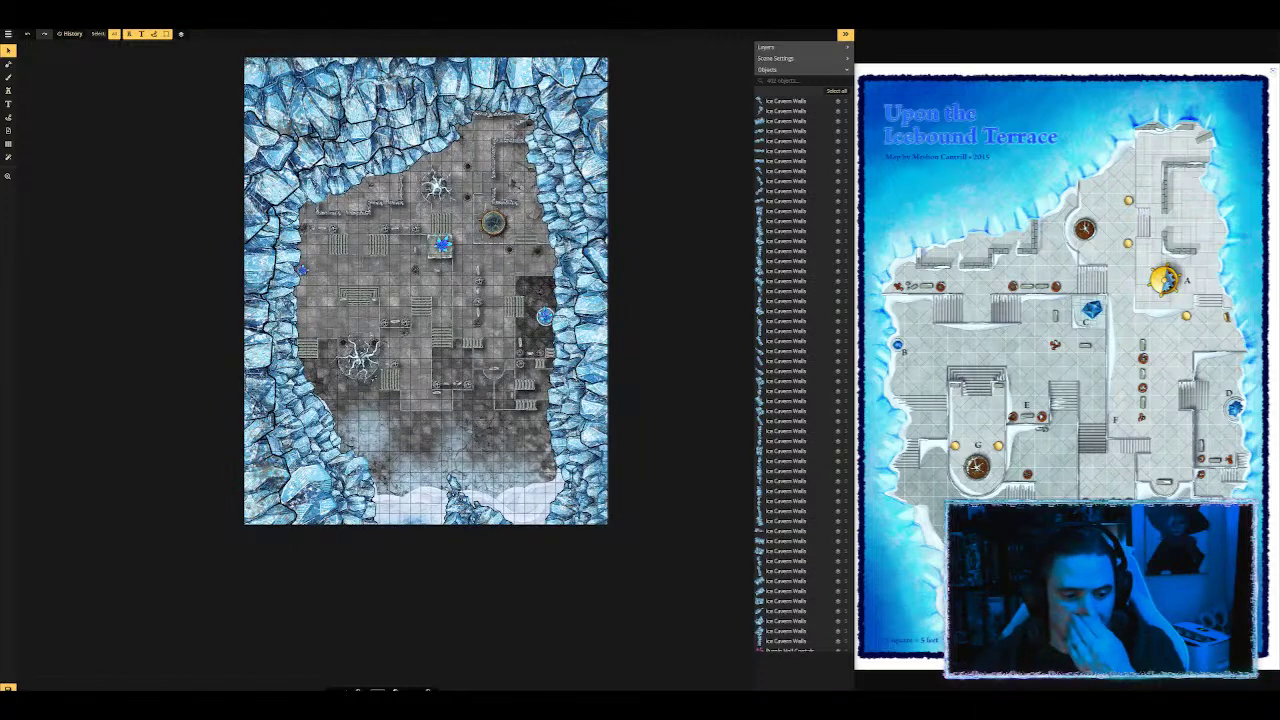